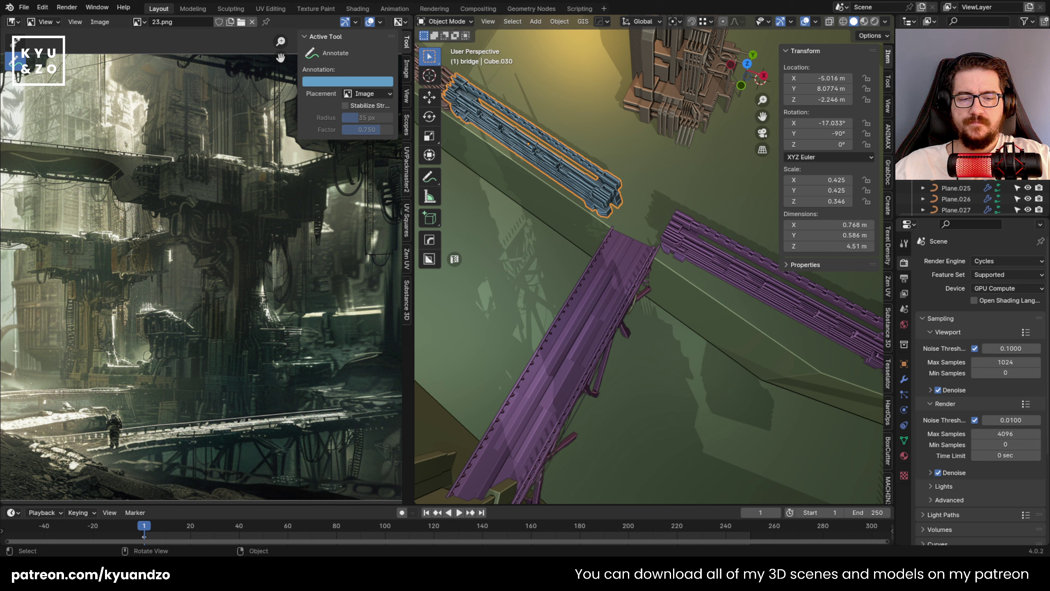
Delete the tall plain box standing at the far end of the ground.
{"action": "scroll", "coordinate": [570, 130], "scroll_direction": "up", "scroll_amount": 2}
{"action": "scroll", "coordinate": [242, 264], "scroll_direction": "up", "scroll_amount": 4}
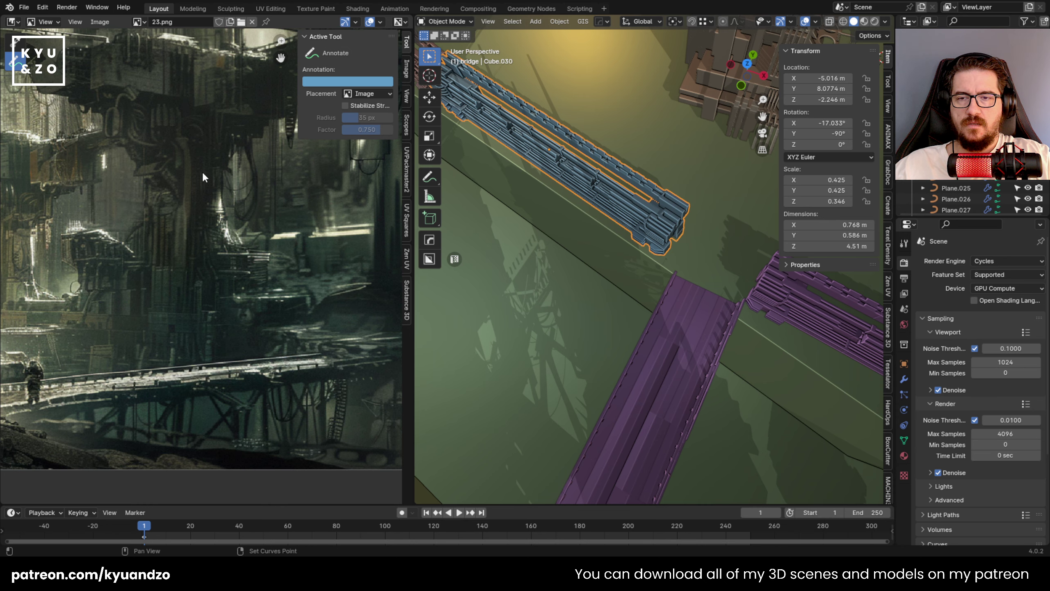
{"action": "scroll", "coordinate": [202, 170], "scroll_direction": "up", "scroll_amount": 2}
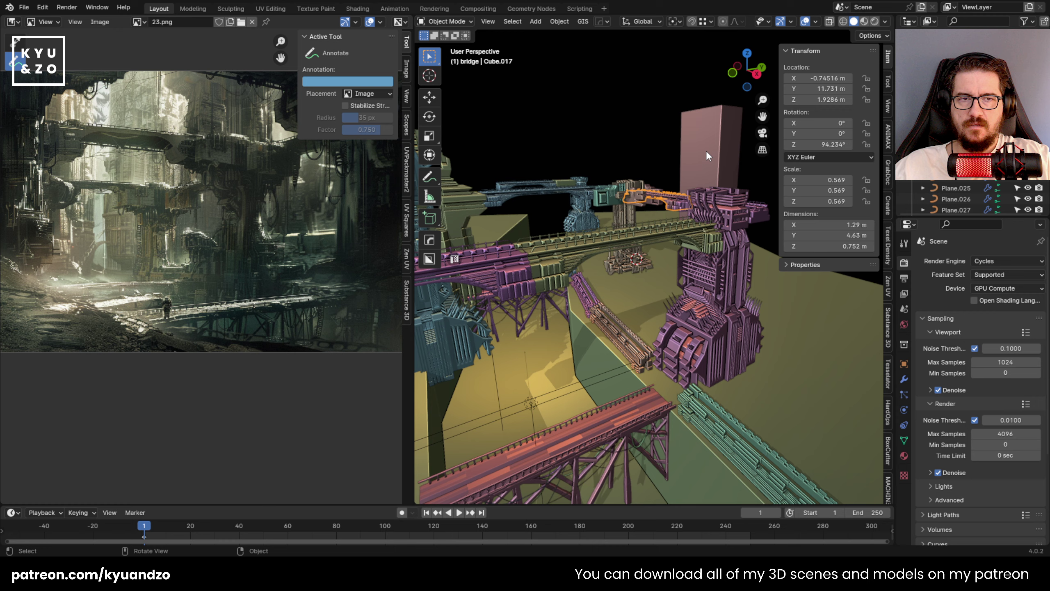
{"action": "left_click", "coordinate": [706, 151]}
{"action": "middle_click_drag", "start_coordinate": [667, 140], "coordinate": [646, 191]}
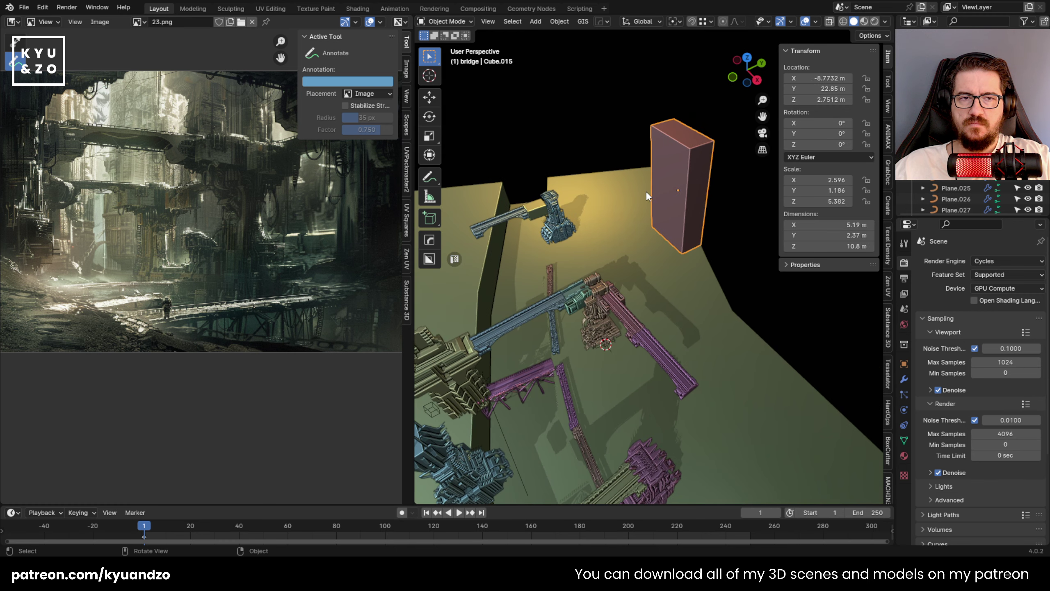
{"action": "key", "text": "x"}
{"action": "key", "text": "Return"}
Examine the bridges, central pillars and rocky foreground in the reference image.
{"action": "middle_click_drag", "start_coordinate": [328, 193], "coordinate": [245, 232]}
{"action": "scroll", "coordinate": [197, 224], "scroll_direction": "up", "scroll_amount": 5}
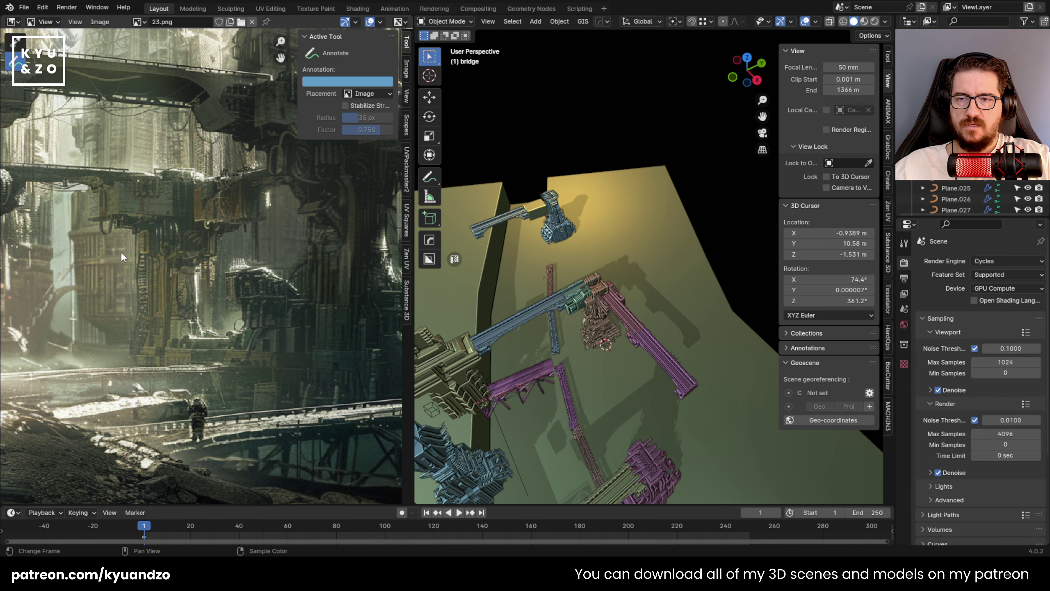
{"action": "middle_click_drag", "start_coordinate": [86, 258], "coordinate": [96, 300], "text": "shift"}
{"action": "middle_click_drag", "start_coordinate": [106, 165], "coordinate": [204, 292], "text": "shift"}
{"action": "middle_click_drag", "start_coordinate": [168, 237], "coordinate": [134, 173], "text": "shift"}
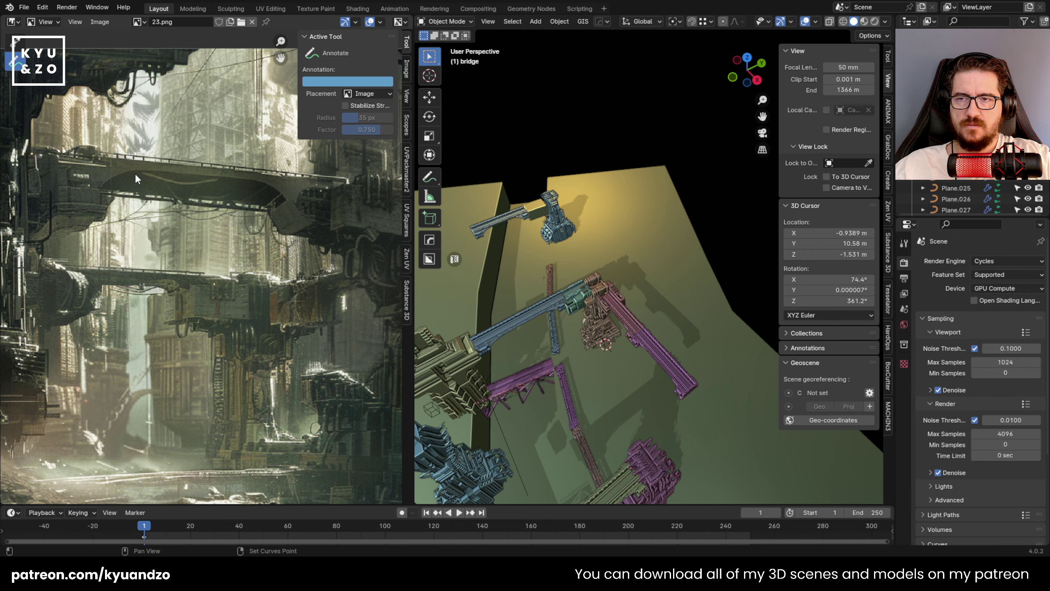
{"action": "middle_click_drag", "start_coordinate": [46, 331], "coordinate": [186, 249], "text": "shift"}
{"action": "scroll", "coordinate": [186, 249], "scroll_direction": "down", "scroll_amount": 2}
{"action": "middle_click_drag", "start_coordinate": [110, 345], "coordinate": [181, 260], "text": "shift"}
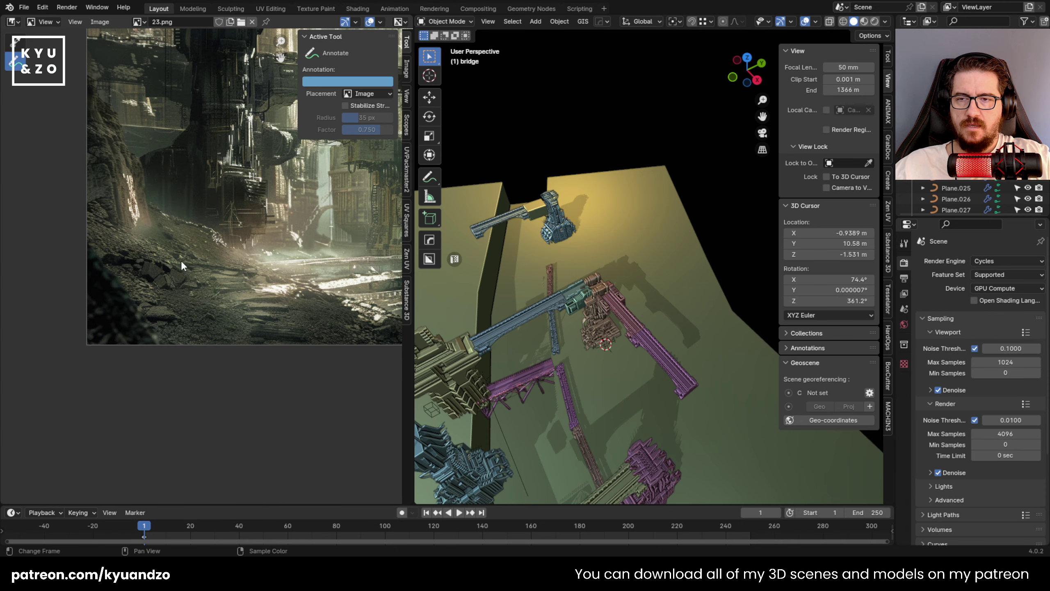
{"action": "scroll", "coordinate": [209, 176], "scroll_direction": "up", "scroll_amount": 1}
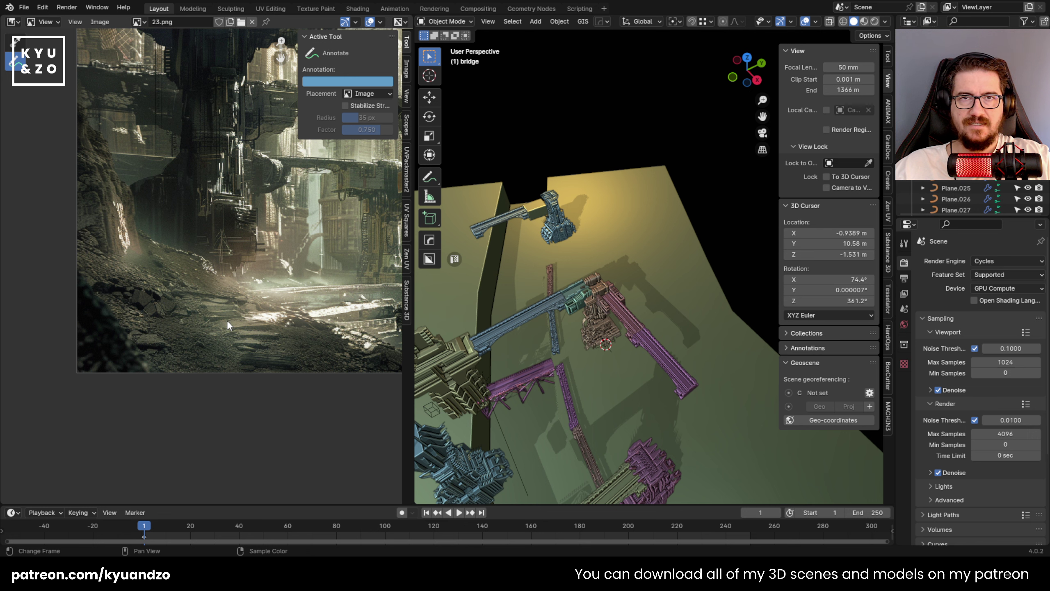
{"action": "middle_click_drag", "start_coordinate": [162, 156], "coordinate": [146, 222]}
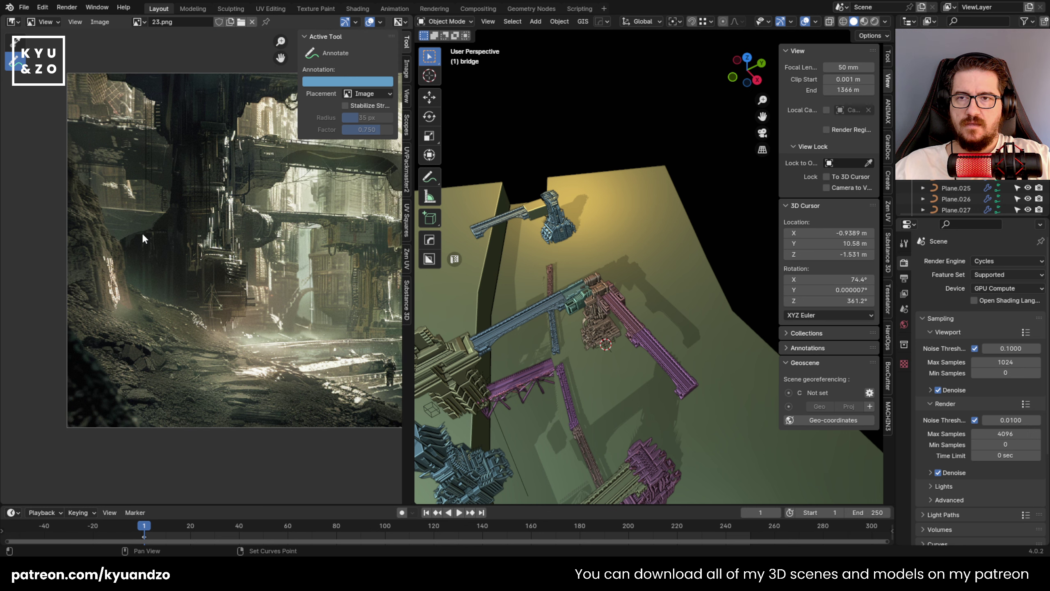
{"action": "middle_click_drag", "start_coordinate": [201, 250], "coordinate": [153, 203]}
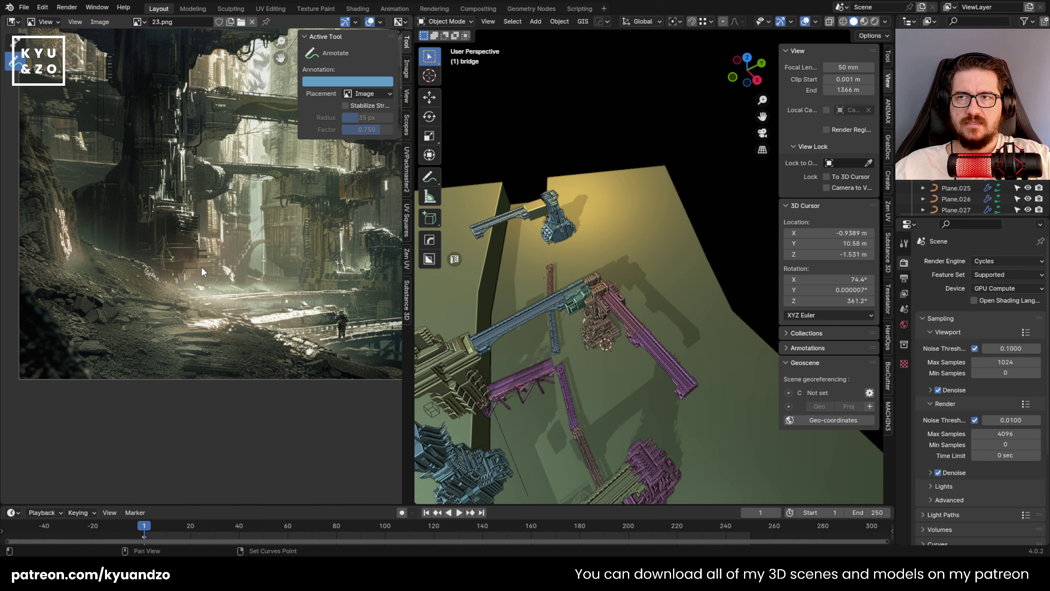
Bring the bridge with its central supporting tower into view and save the scene file.
{"action": "middle_click_drag", "start_coordinate": [630, 272], "coordinate": [548, 152], "text": "shift"}
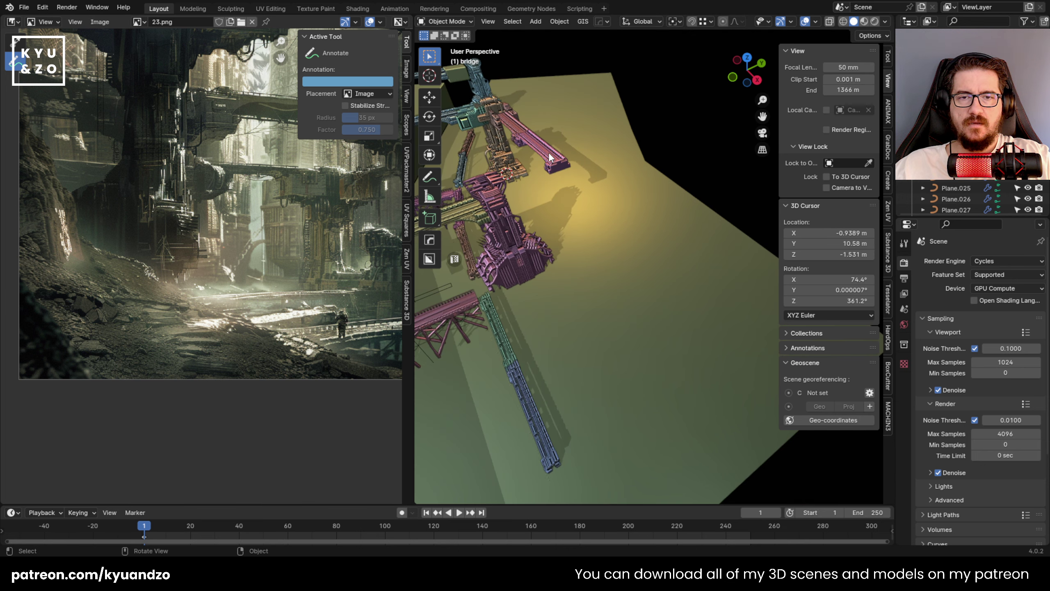
{"action": "middle_click_drag", "start_coordinate": [555, 91], "coordinate": [568, 140], "text": "shift"}
{"action": "scroll", "coordinate": [561, 89], "scroll_direction": "up", "scroll_amount": 4}
{"action": "middle_click_drag", "start_coordinate": [568, 178], "coordinate": [584, 230], "text": "shift"}
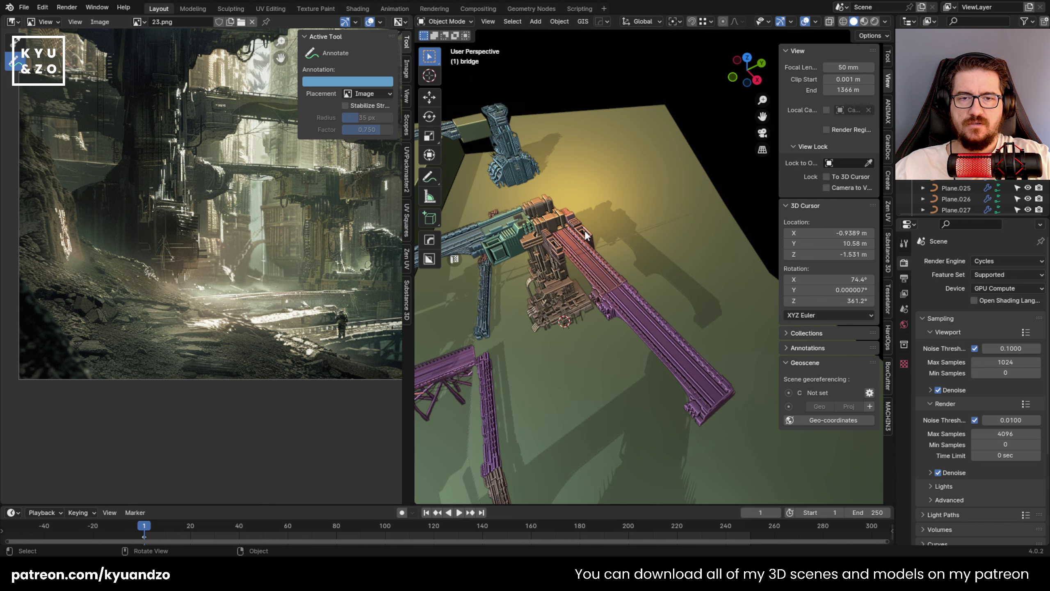
{"action": "scroll", "coordinate": [635, 243], "scroll_direction": "up", "scroll_amount": 3}
{"action": "scroll", "coordinate": [635, 248], "scroll_direction": "up", "scroll_amount": 2}
{"action": "key", "text": "ctrl+s"}
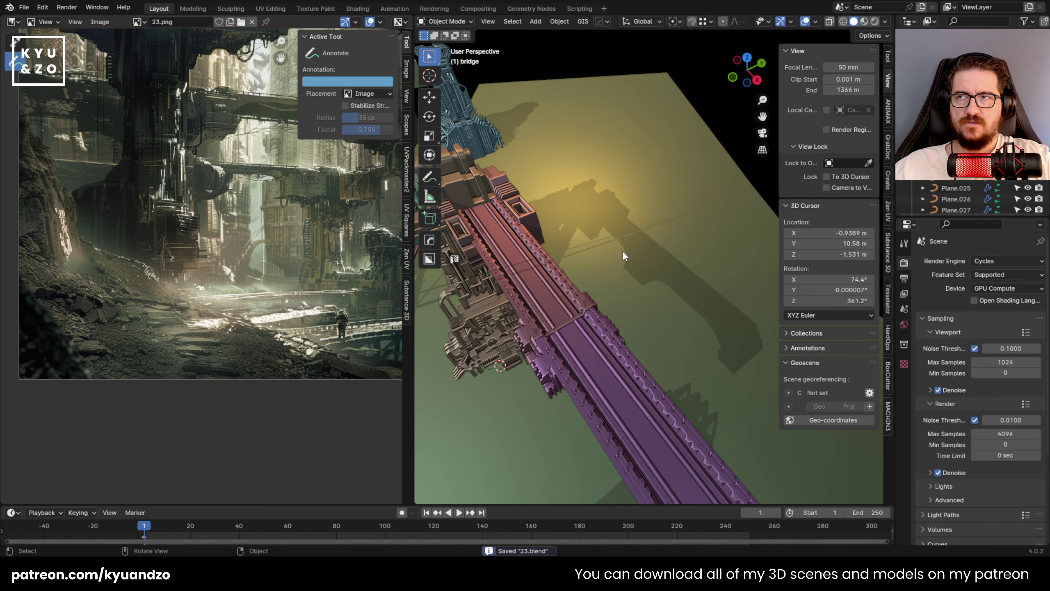
Duplicate the brown support tower beside the bridges and place the copy along the Y axis on the open ground.
{"action": "middle_click_drag", "start_coordinate": [661, 153], "coordinate": [639, 216], "text": "shift"}
{"action": "middle_click_drag", "start_coordinate": [521, 232], "coordinate": [610, 176], "text": "shift"}
{"action": "left_click", "coordinate": [649, 289]}
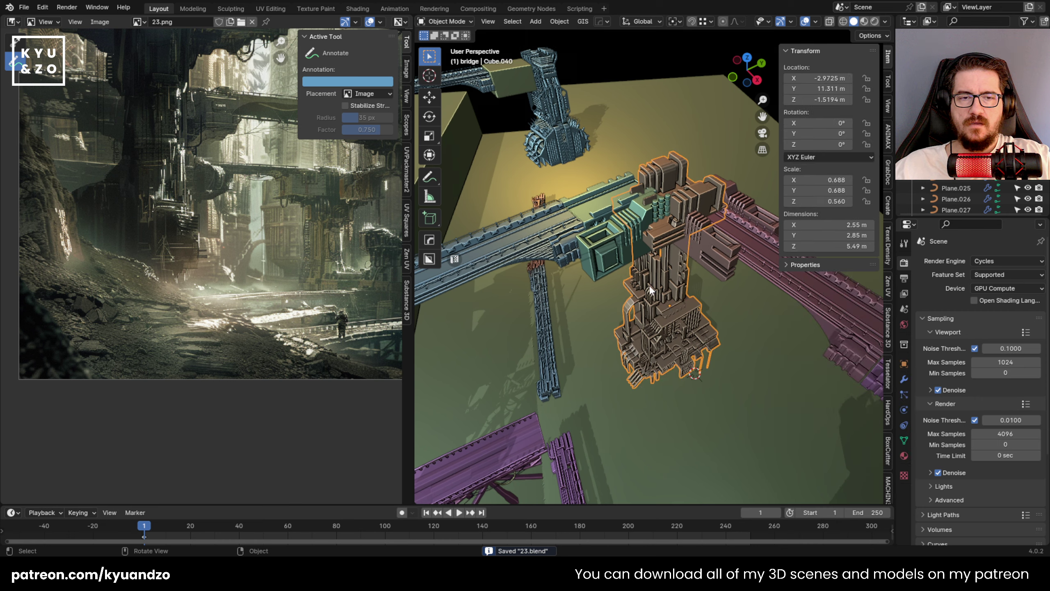
{"action": "middle_click_drag", "start_coordinate": [648, 285], "coordinate": [468, 239], "text": "shift"}
{"action": "scroll", "coordinate": [469, 243], "scroll_direction": "down", "scroll_amount": 2}
{"action": "key", "text": "shift+d"}
{"action": "key", "text": "y"}
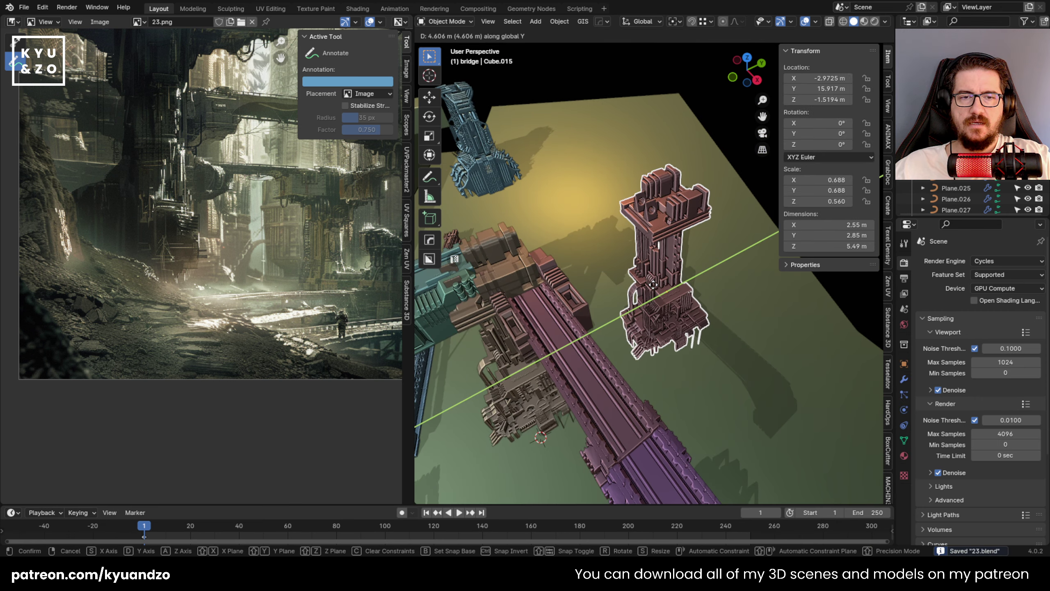
{"action": "left_click", "coordinate": [545, 238]}
{"action": "scroll", "coordinate": [538, 228], "scroll_direction": "up", "scroll_amount": 2}
{"action": "left_click", "coordinate": [533, 192]}
{"action": "left_click", "coordinate": [638, 178]}
Move the tower copy along X and Y to about X -4.03 m, Y 20.52 m.
{"action": "key", "text": "g"}
{"action": "key", "text": "x"}
{"action": "left_click", "coordinate": [608, 166]}
{"action": "scroll", "coordinate": [620, 187], "scroll_direction": "up", "scroll_amount": 2}
{"action": "key", "text": "g"}
{"action": "key", "text": "y"}
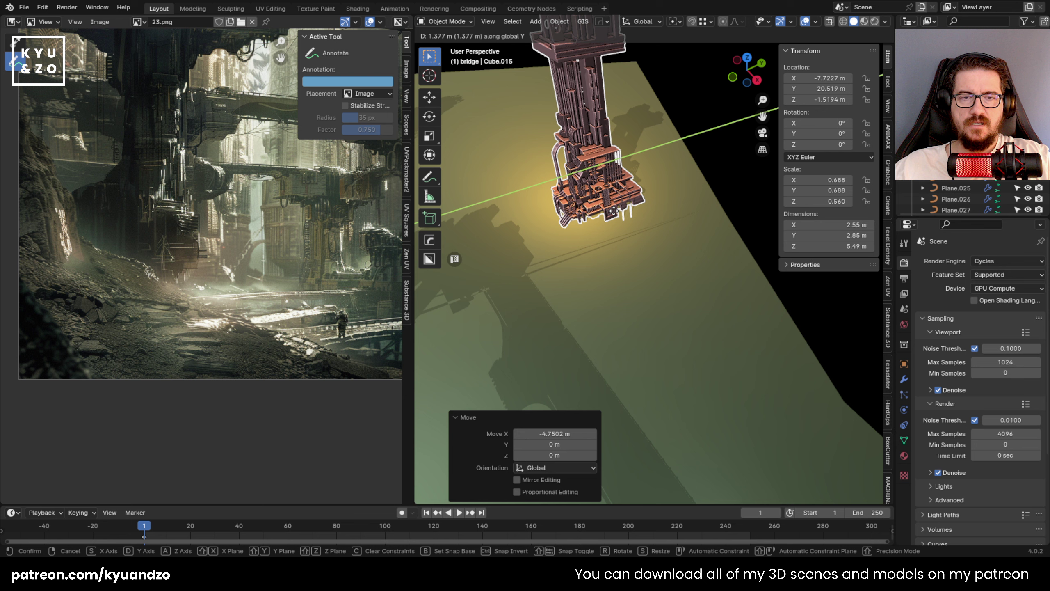
{"action": "left_click", "coordinate": [612, 206]}
{"action": "key", "text": "g"}
{"action": "key", "text": "x"}
{"action": "left_click", "coordinate": [670, 196]}
{"action": "middle_click_drag", "start_coordinate": [671, 200], "coordinate": [639, 263], "text": "shift"}
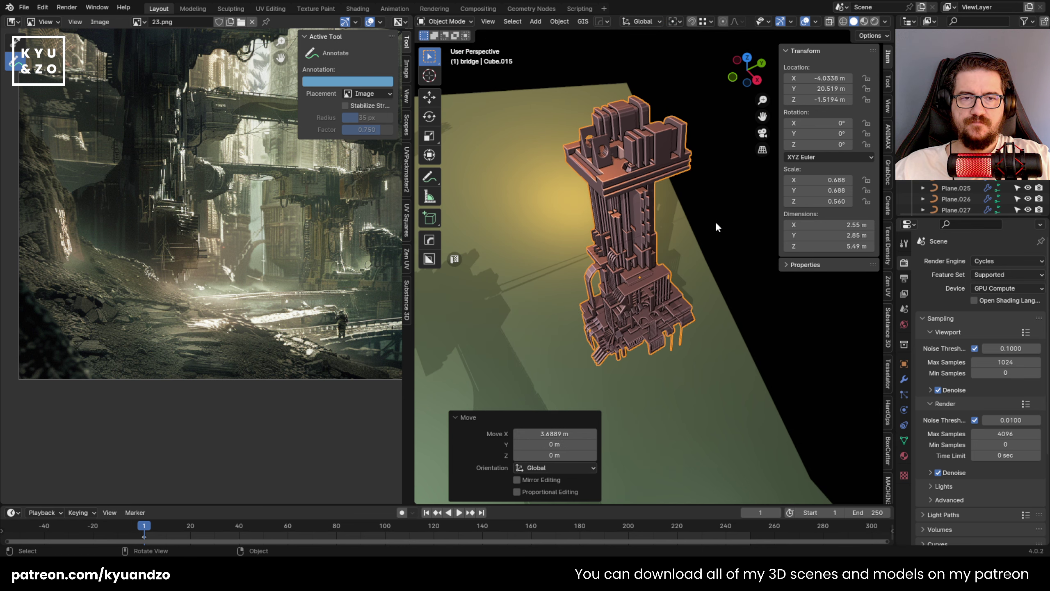
Turn off shadows in the 3D viewport's shading options.
{"action": "left_click", "coordinate": [885, 22]}
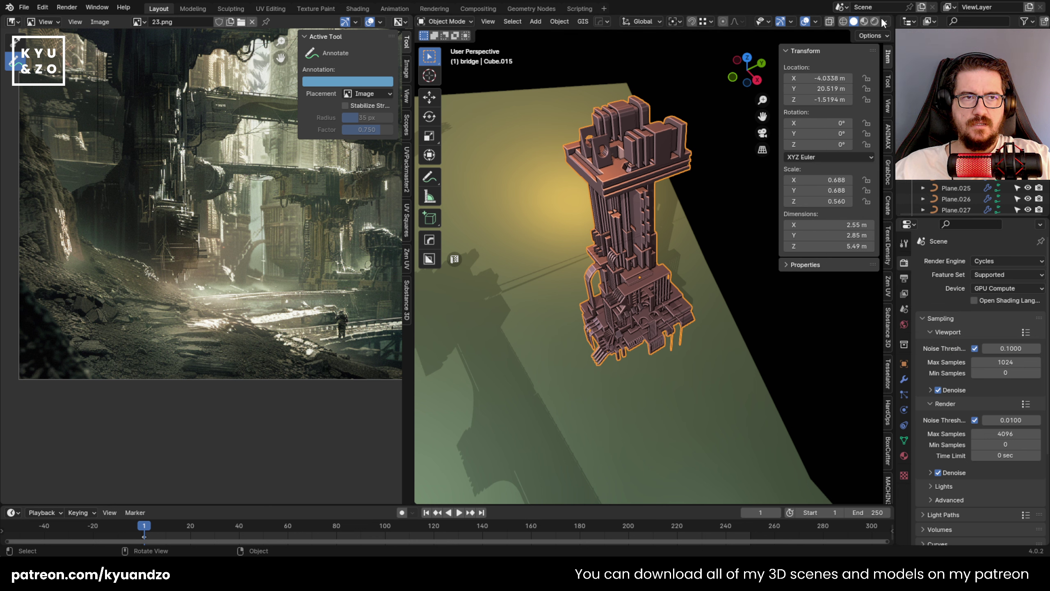
{"action": "left_click", "coordinate": [885, 22]}
{"action": "left_click", "coordinate": [823, 271]}
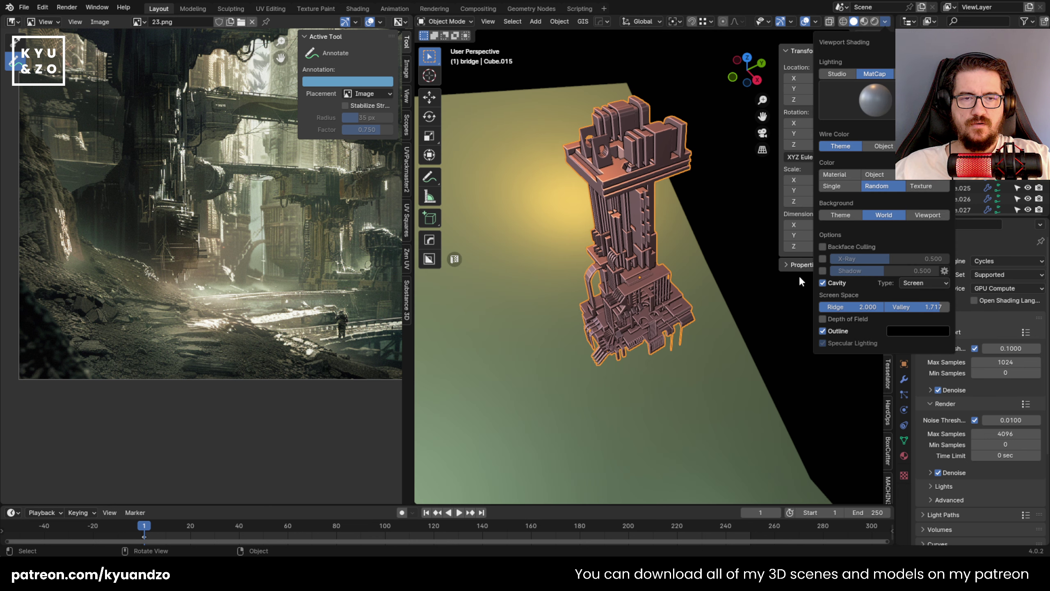
Select the tower copy instead of the ground plane and apply its scale.
{"action": "left_click", "coordinate": [676, 226]}
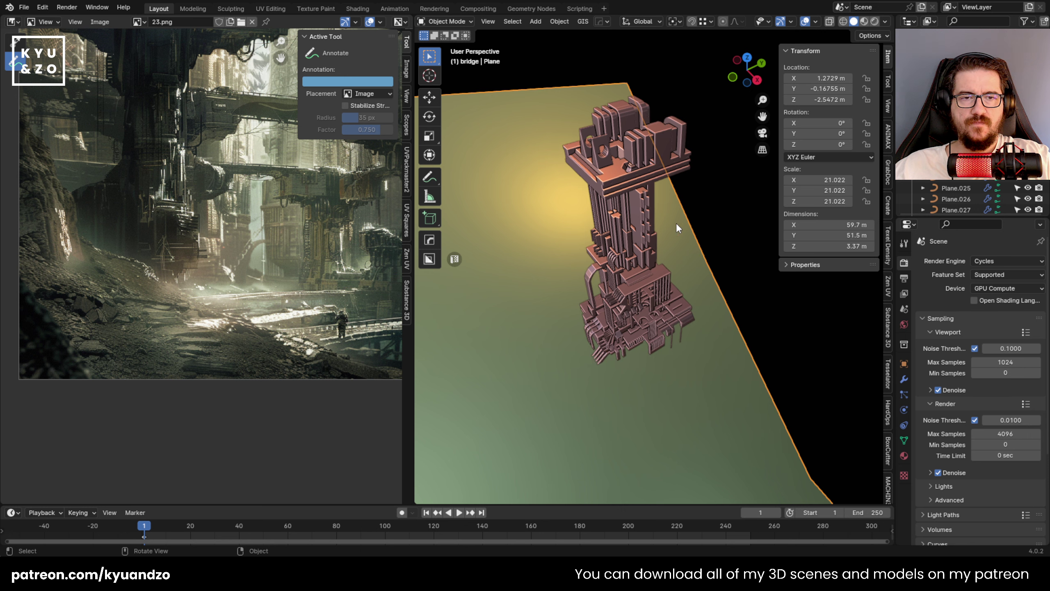
{"action": "left_click", "coordinate": [647, 245]}
{"action": "left_click", "coordinate": [696, 217]}
{"action": "left_click", "coordinate": [644, 257]}
{"action": "scroll", "coordinate": [612, 235], "scroll_direction": "up", "scroll_amount": 2}
{"action": "middle_click_drag", "start_coordinate": [598, 231], "coordinate": [602, 225], "text": "shift"}
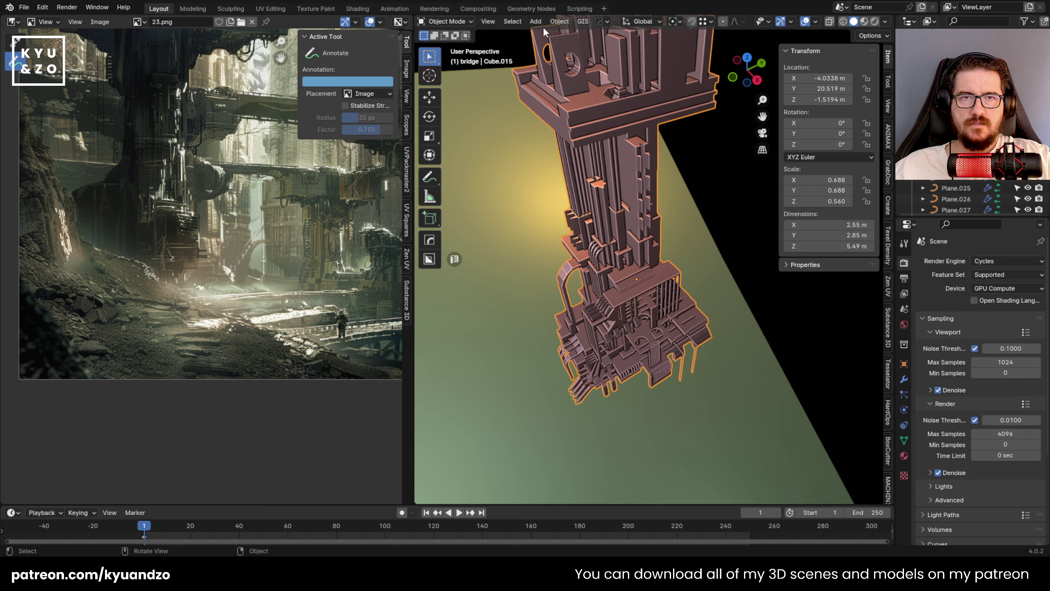
{"action": "key", "text": "ctrl+a"}
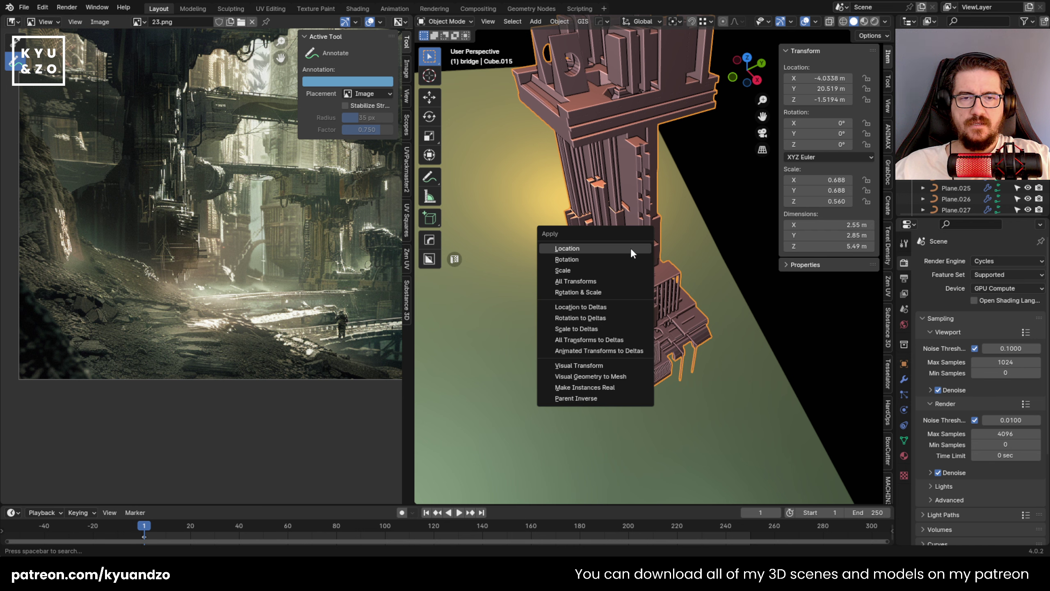
{"action": "left_click", "coordinate": [604, 270]}
Deselect the tower, hide the transform sidebar and widen the 3D viewport.
{"action": "middle_click_drag", "start_coordinate": [613, 177], "coordinate": [594, 235]}
{"action": "left_click", "coordinate": [744, 248]}
{"action": "key", "text": "n"}
{"action": "left_click_drag", "start_coordinate": [414, 264], "coordinate": [377, 265]}
Examine the large hanging tower in the upper part of the reference image.
{"action": "middle_click_drag", "start_coordinate": [343, 165], "coordinate": [83, 249]}
{"action": "scroll", "coordinate": [186, 241], "scroll_direction": "up", "scroll_amount": 1}
{"action": "middle_click_drag", "start_coordinate": [189, 190], "coordinate": [174, 225]}
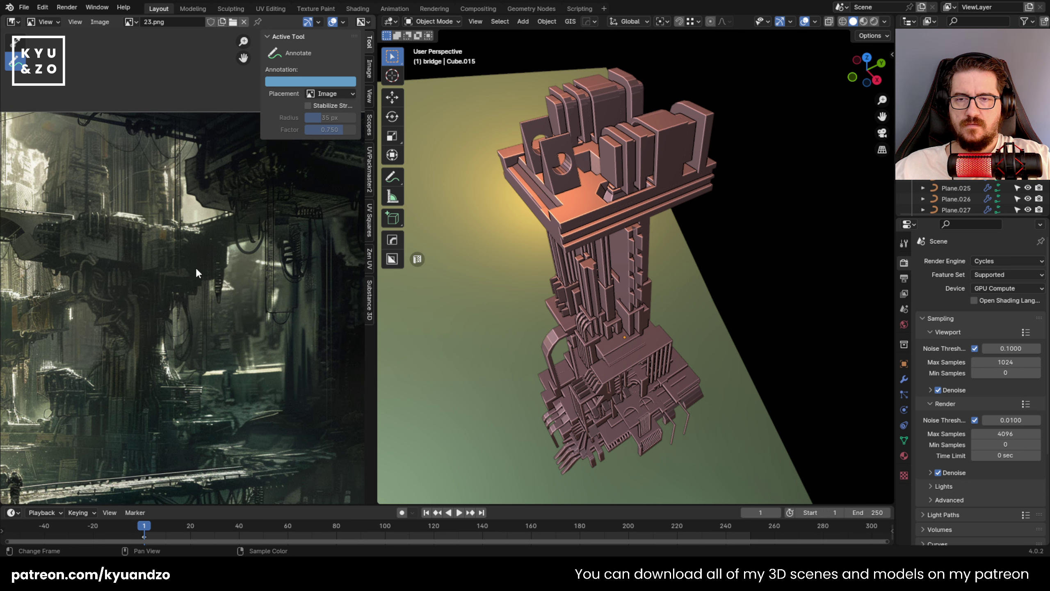
{"action": "middle_click_drag", "start_coordinate": [82, 178], "coordinate": [191, 180]}
{"action": "scroll", "coordinate": [191, 175], "scroll_direction": "down", "scroll_amount": 1}
{"action": "scroll", "coordinate": [189, 189], "scroll_direction": "up", "scroll_amount": 2}
{"action": "middle_click_drag", "start_coordinate": [181, 129], "coordinate": [140, 175]}
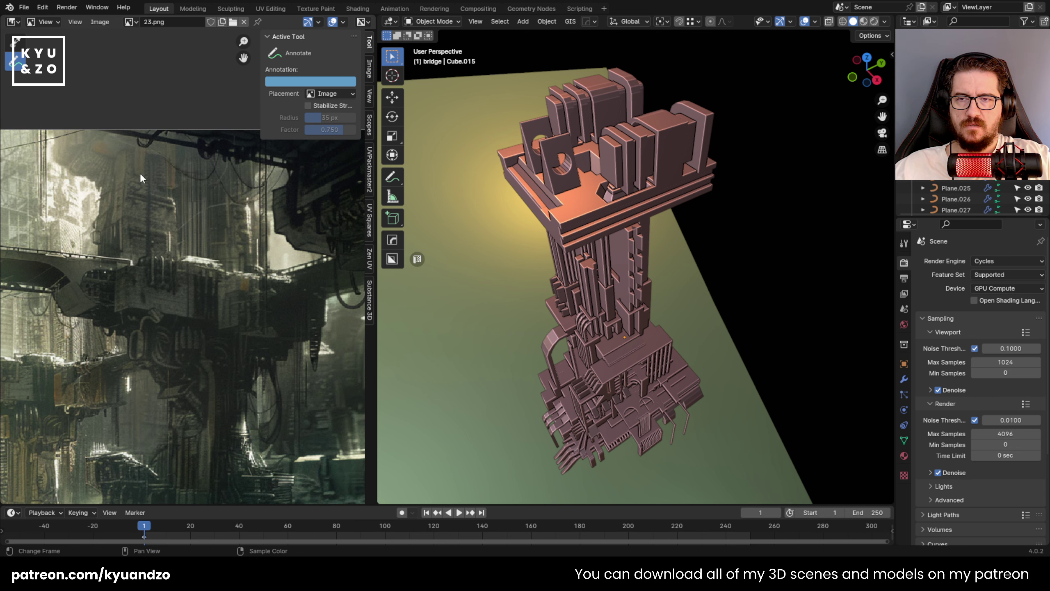
Mirror the tower copy along its local Z axis with a new HardOps mirror modifier.
{"action": "left_click", "coordinate": [625, 270]}
{"action": "middle_click_drag", "start_coordinate": [625, 270], "coordinate": [578, 224]}
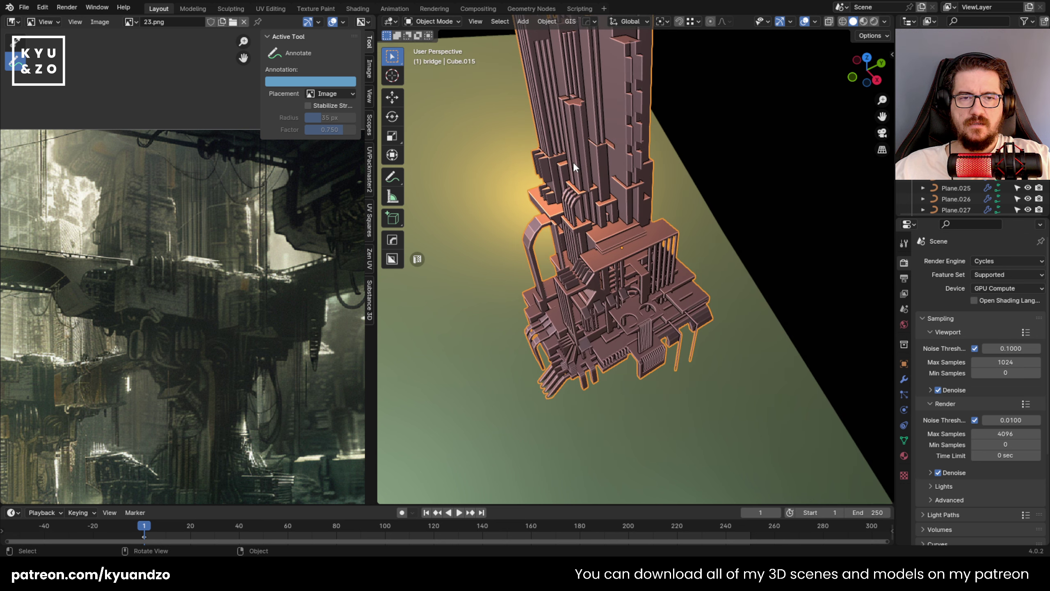
{"action": "middle_click_drag", "start_coordinate": [573, 162], "coordinate": [593, 235]}
{"action": "scroll", "coordinate": [593, 231], "scroll_direction": "down", "scroll_amount": 1}
{"action": "key", "text": "q"}
{"action": "left_click", "coordinate": [556, 247]}
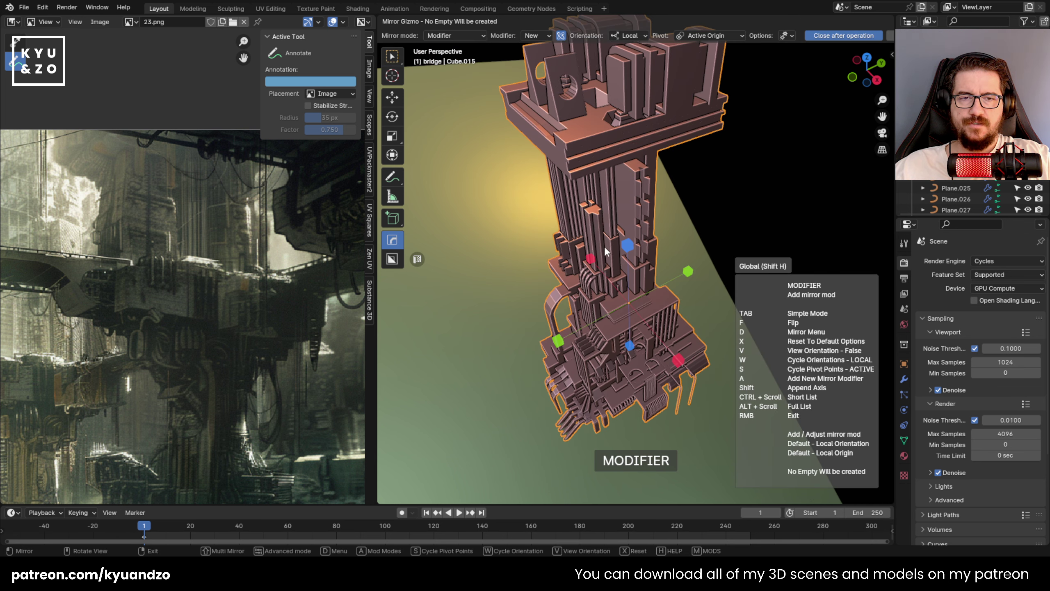
{"action": "left_click", "coordinate": [629, 348]}
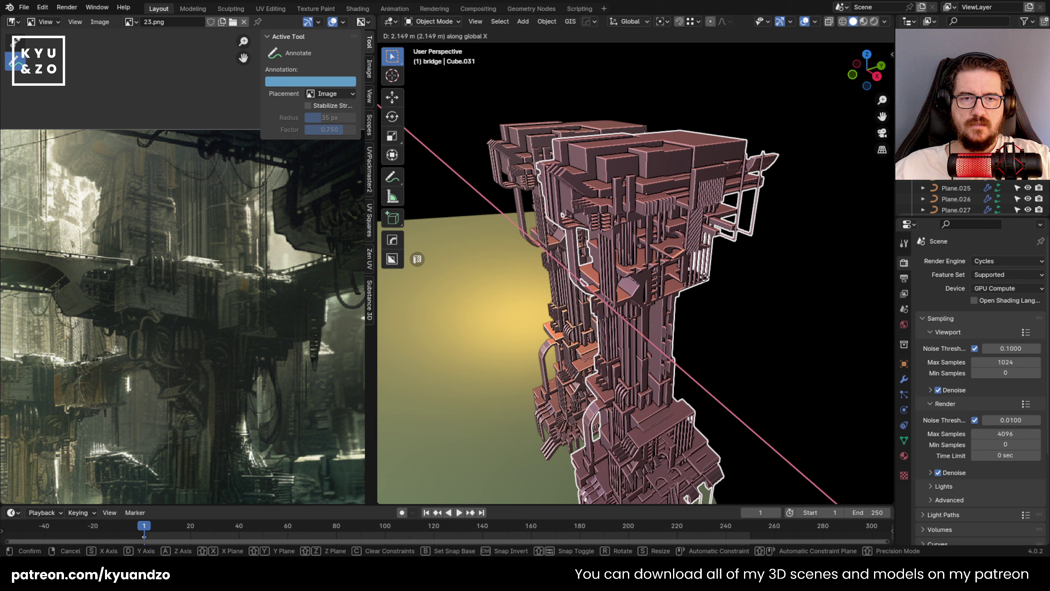
Duplicate the mirrored tower about 5.45 m along Y and remove the mirror modifier from the new copy.
{"action": "key", "text": "shift+d"}
{"action": "key", "text": "y"}
{"action": "left_click", "coordinate": [903, 379]}
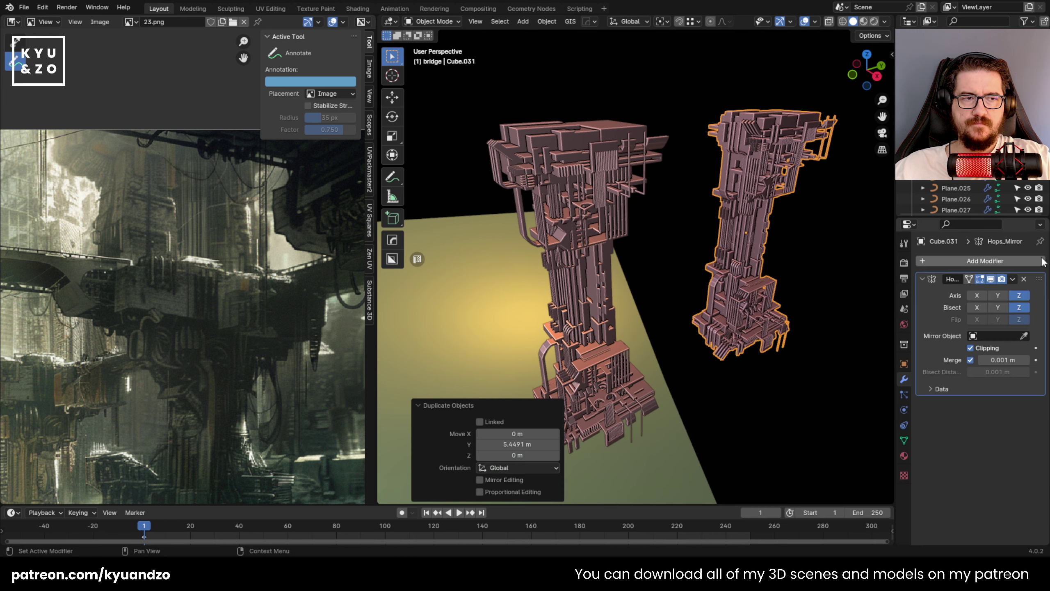
{"action": "left_click", "coordinate": [1023, 280]}
{"action": "left_click", "coordinate": [776, 273]}
{"action": "left_click", "coordinate": [757, 258]}
{"action": "middle_click_drag", "start_coordinate": [720, 302], "coordinate": [736, 198], "text": "shift"}
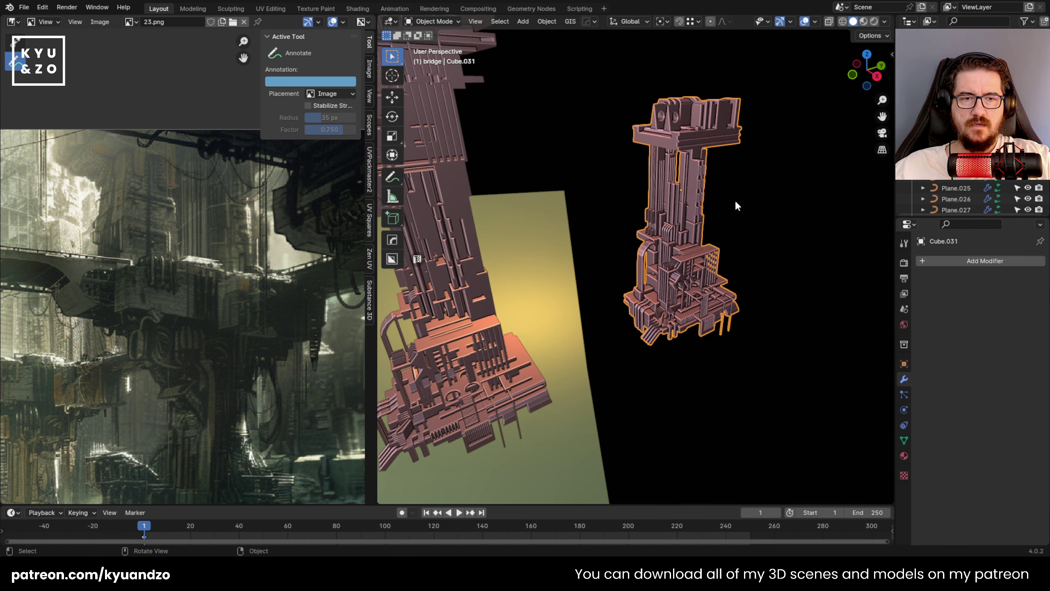
Rotate the new tower copy by 90 degrees and reposition it beside the mirrored tower.
{"action": "key", "text": "r"}
{"action": "key", "text": "s"}
{"action": "key", "text": "9"}
{"action": "key", "text": "0"}
{"action": "key", "text": "Return"}
{"action": "key", "text": "g"}
{"action": "key", "text": "d"}
{"action": "left_click", "coordinate": [647, 206]}
Mirror the rotated copy across its Z axis with bisect and apply the mirror modifier.
{"action": "scroll", "coordinate": [589, 260], "scroll_direction": "up", "scroll_amount": 2}
{"action": "middle_click_drag", "start_coordinate": [646, 206], "coordinate": [596, 232], "text": "shift"}
{"action": "key", "text": "q"}
{"action": "left_click", "coordinate": [589, 260]}
{"action": "left_click", "coordinate": [682, 205]}
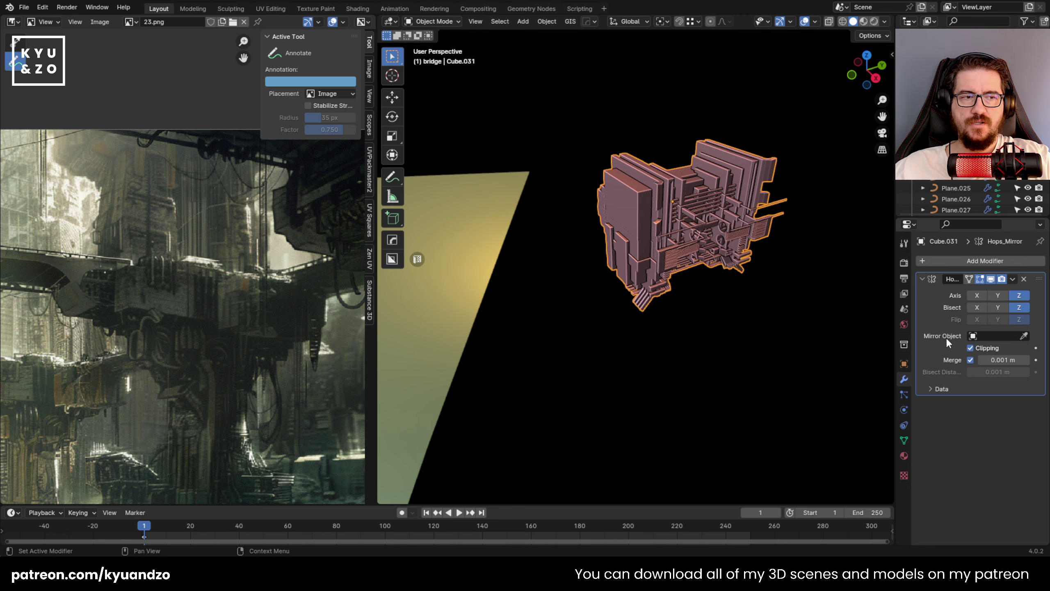
{"action": "left_click", "coordinate": [1012, 280]}
{"action": "left_click", "coordinate": [984, 291]}
{"action": "left_click", "coordinate": [763, 292]}
{"action": "left_click", "coordinate": [738, 242]}
{"action": "scroll", "coordinate": [738, 243], "scroll_direction": "down", "scroll_amount": 1}
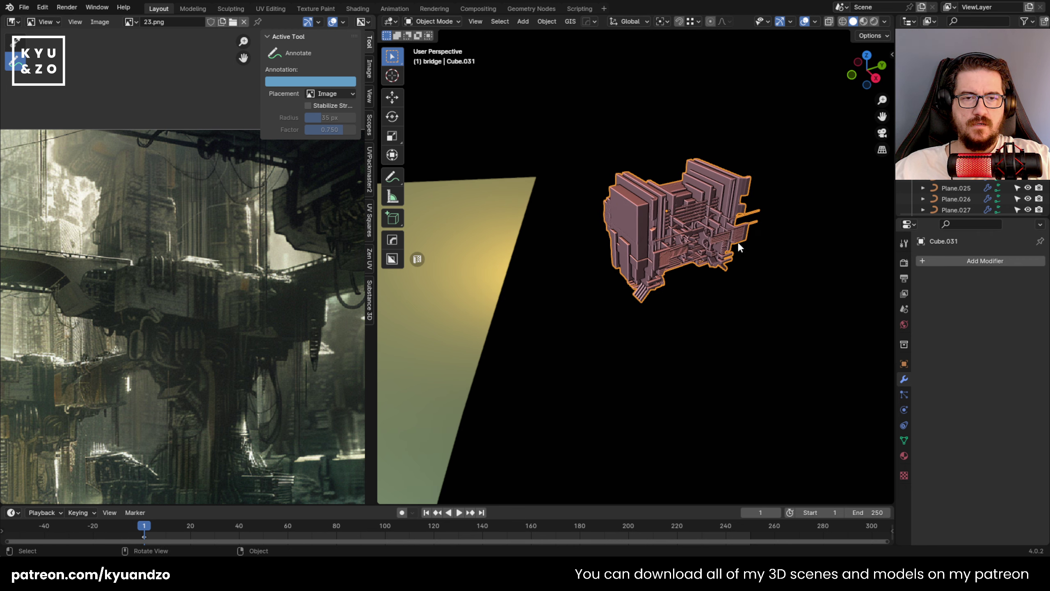
{"action": "scroll", "coordinate": [744, 244], "scroll_direction": "down", "scroll_amount": 3}
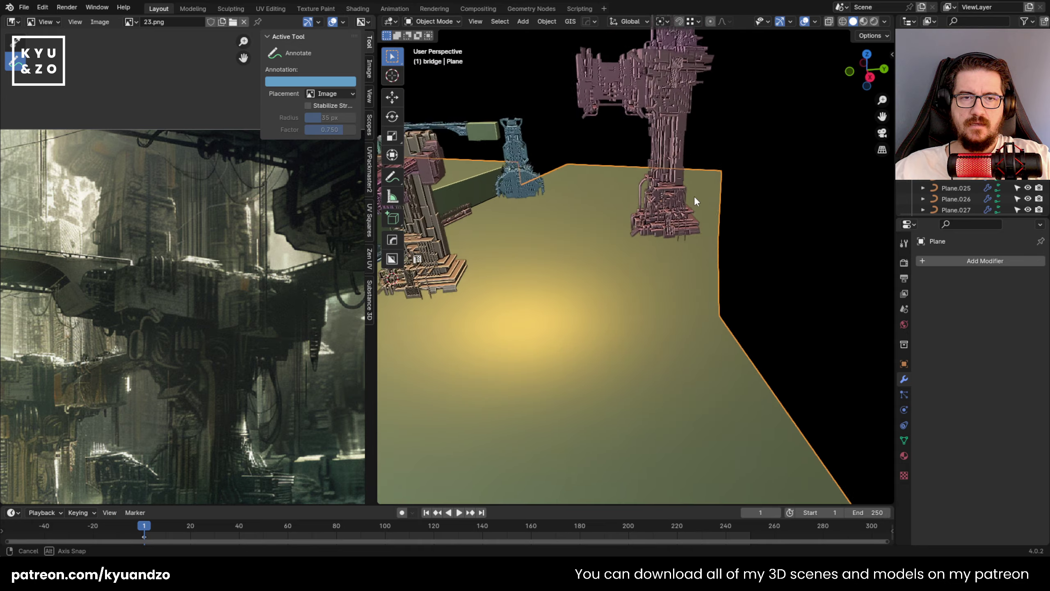
Select the horizontal block attached to the tall tower and inspect the assembly against the reference image.
{"action": "middle_click_drag", "start_coordinate": [694, 195], "coordinate": [647, 236]}
{"action": "scroll", "coordinate": [648, 222], "scroll_direction": "up", "scroll_amount": 4}
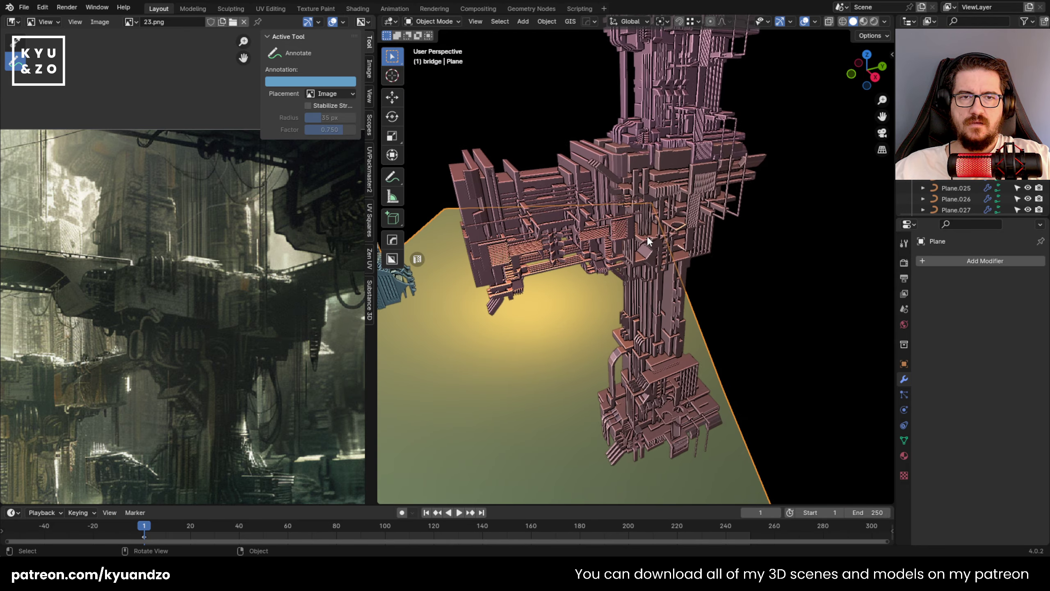
{"action": "left_click", "coordinate": [671, 176]}
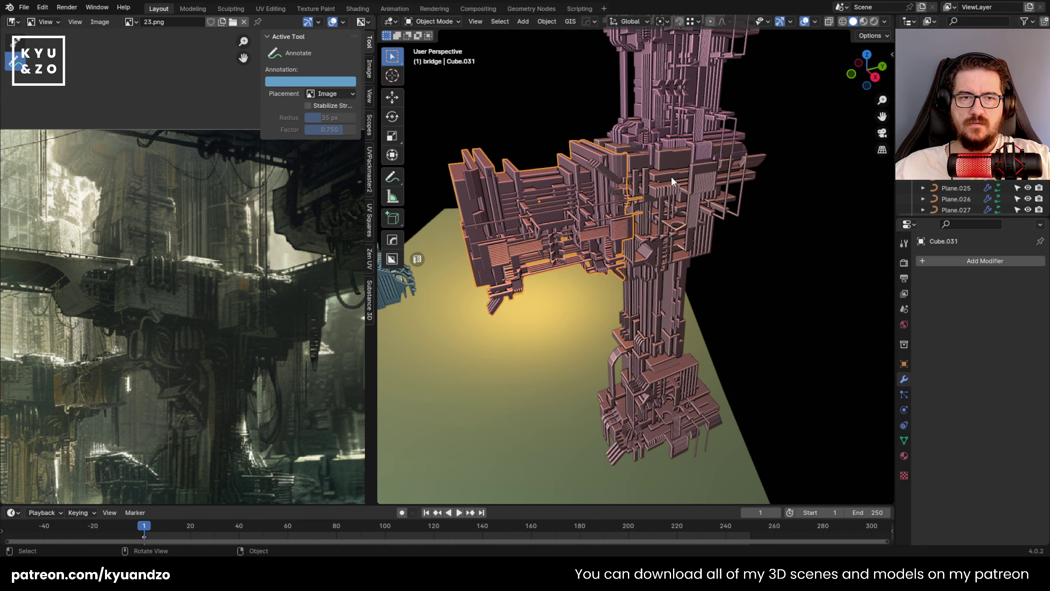
{"action": "left_click", "coordinate": [489, 231]}
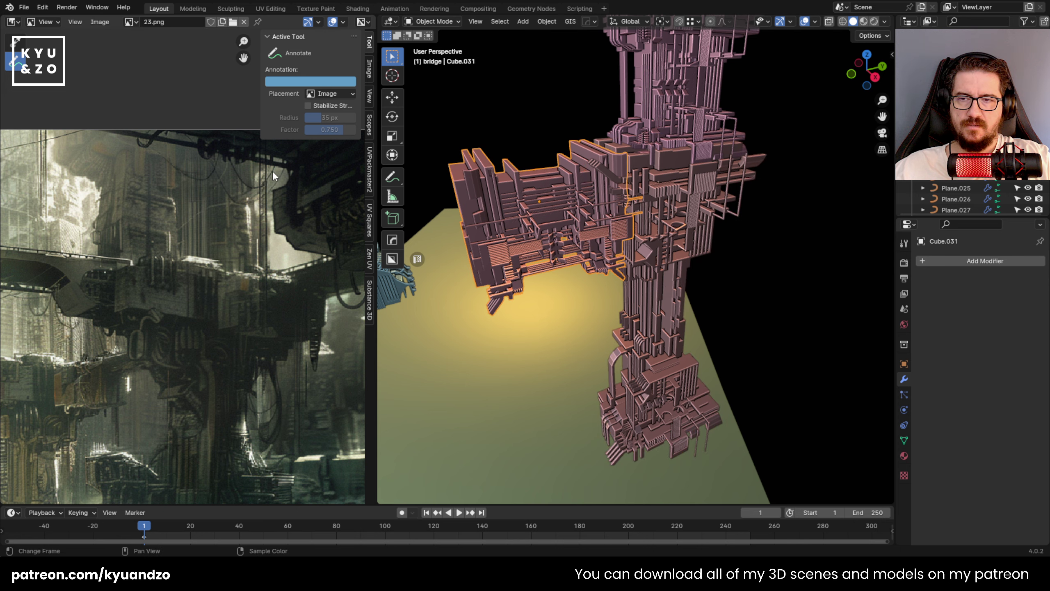
{"action": "scroll", "coordinate": [225, 304], "scroll_direction": "down", "scroll_amount": 2}
{"action": "middle_click_drag", "start_coordinate": [587, 317], "coordinate": [588, 236], "text": "shift"}
{"action": "mouse_move", "coordinate": [588, 252]}
{"action": "middle_mouse_down"}
{"action": "mouse_move", "coordinate": [587, 218]}
{"action": "mouse_move", "coordinate": [585, 261]}
{"action": "middle_mouse_up"}
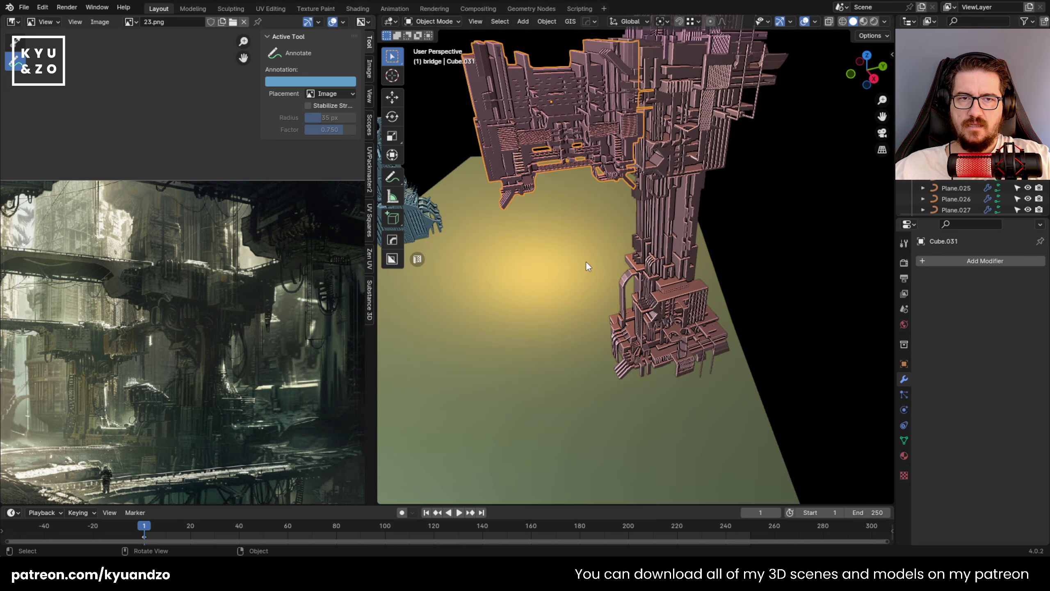
Try to join the tall tower, the attached horizontal block and the rotated copy into one object.
{"action": "left_click", "coordinate": [649, 205]}
{"action": "middle_click_drag", "start_coordinate": [649, 206], "coordinate": [624, 331], "text": "shift"}
{"action": "left_click", "coordinate": [591, 298], "text": "shift"}
{"action": "left_click", "coordinate": [642, 228], "text": "shift"}
{"action": "scroll", "coordinate": [642, 244], "scroll_direction": "down", "scroll_amount": 5}
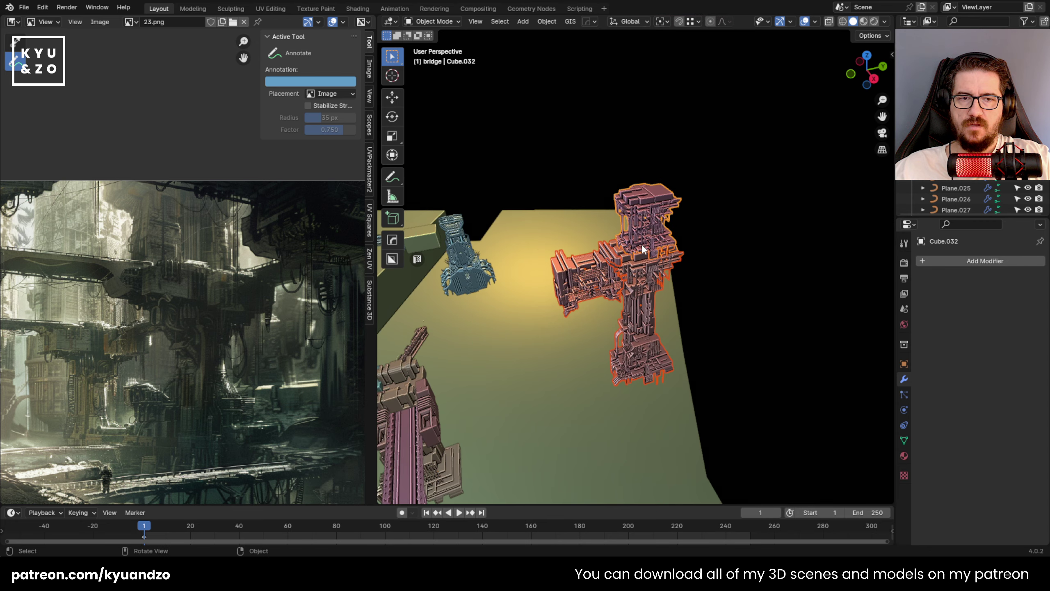
{"action": "scroll", "coordinate": [642, 245], "scroll_direction": "up", "scroll_amount": 3}
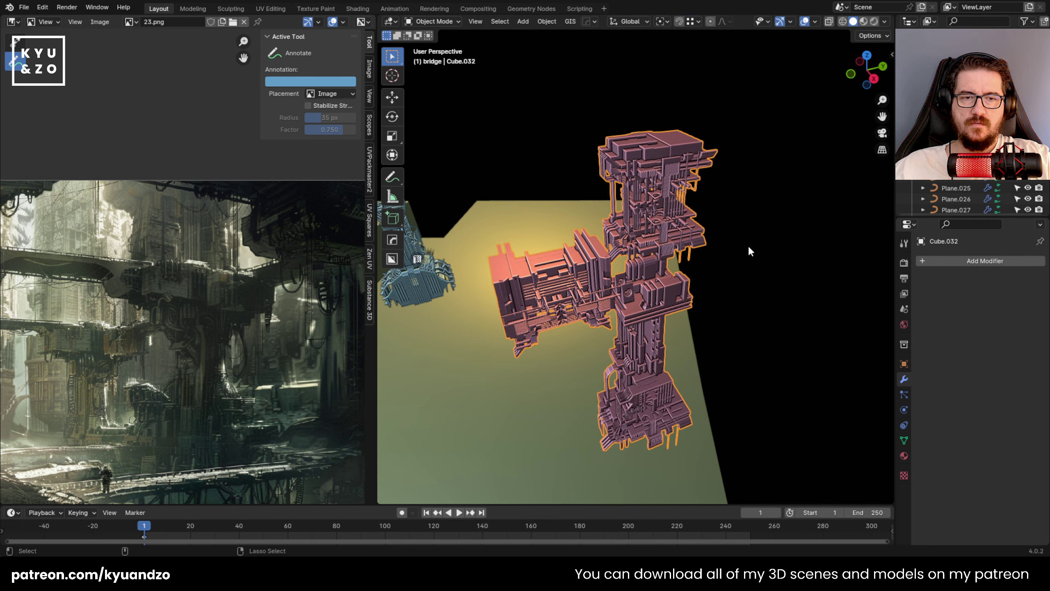
Apply the mirror modifier on the tall tower piece.
{"action": "left_click", "coordinate": [713, 253]}
{"action": "left_click", "coordinate": [1013, 280]}
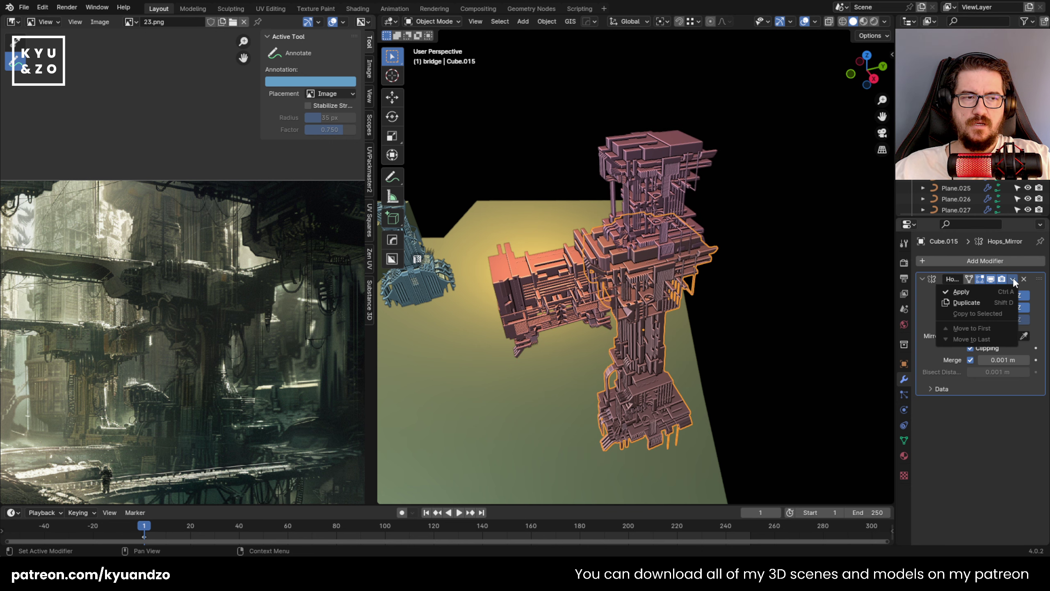
{"action": "left_click", "coordinate": [961, 292]}
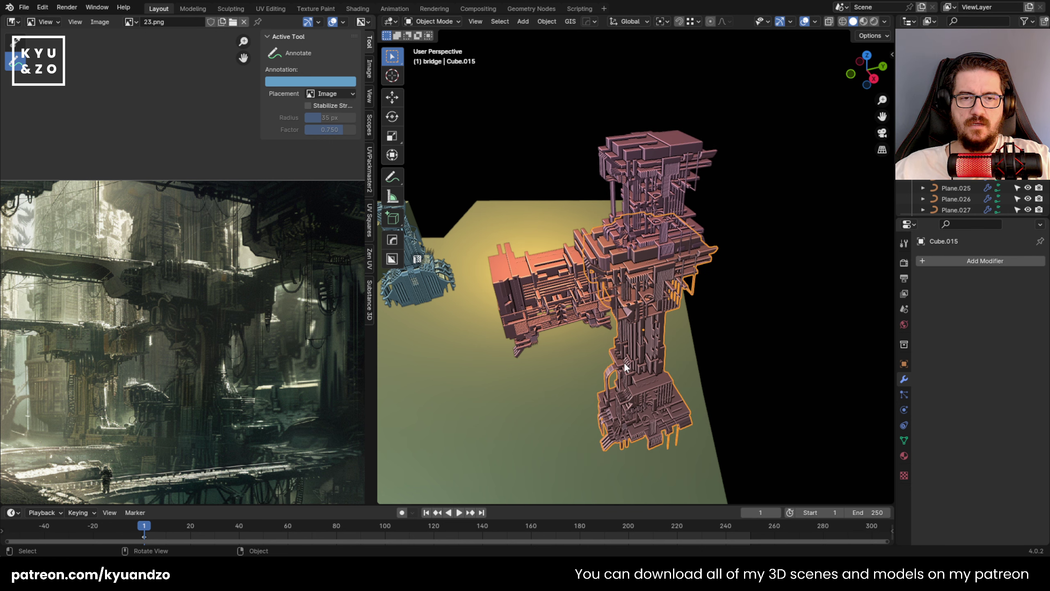
Join the tall tower, its horizontal block and the upper piece into a single object.
{"action": "left_click", "coordinate": [578, 328]}
{"action": "left_click", "coordinate": [640, 356]}
{"action": "left_click", "coordinate": [557, 296], "text": "shift"}
{"action": "left_click", "coordinate": [648, 182], "text": "shift"}
{"action": "key", "text": "ctrl+j"}
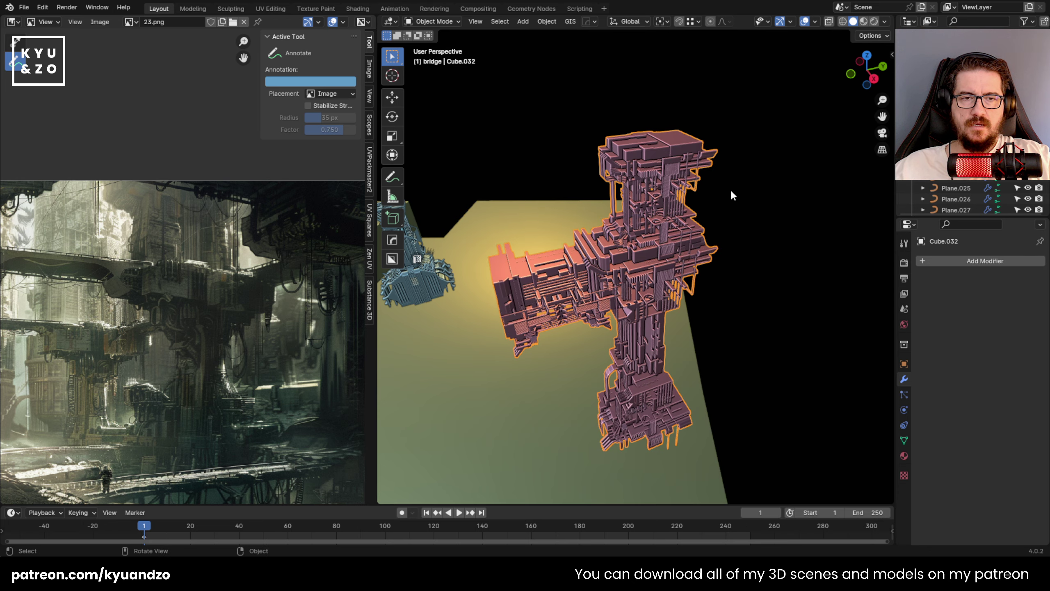
Duplicate the joined tower about 35.27 m along negative Y, over to the spare parts at the edge of the ground.
{"action": "mouse_move", "coordinate": [733, 195]}
{"action": "middle_mouse_down"}
{"action": "mouse_move", "coordinate": [562, 300]}
{"action": "mouse_move", "coordinate": [724, 185]}
{"action": "middle_mouse_up"}
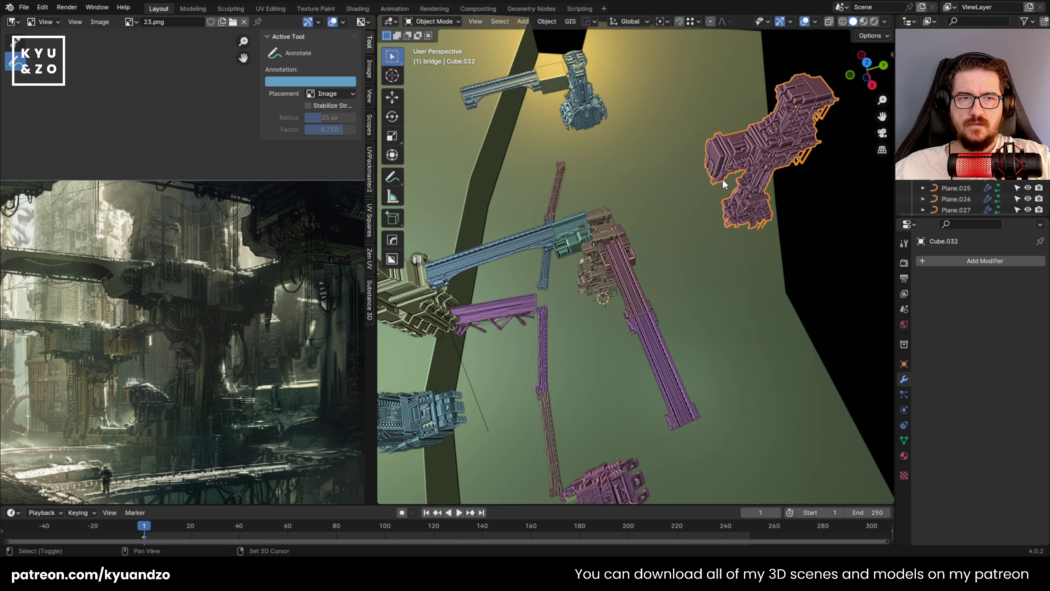
{"action": "scroll", "coordinate": [723, 183], "scroll_direction": "down", "scroll_amount": 6}
{"action": "middle_click_drag", "start_coordinate": [658, 234], "coordinate": [716, 199], "text": "shift"}
{"action": "key", "text": "shift+d"}
{"action": "key", "text": "d"}
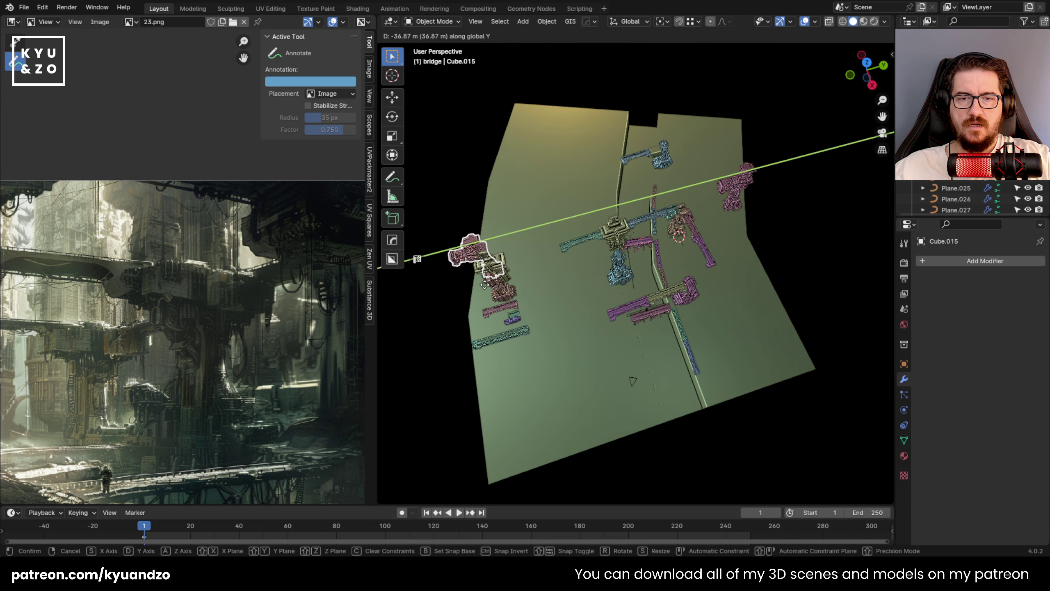
{"action": "left_click", "coordinate": [483, 285]}
{"action": "scroll", "coordinate": [544, 224], "scroll_direction": "up", "scroll_amount": 6}
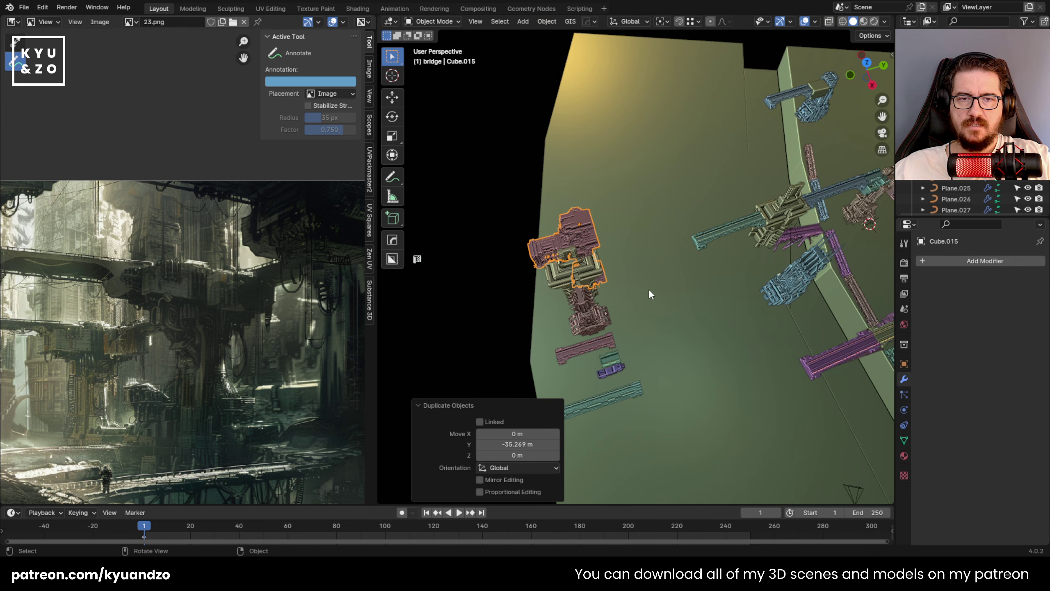
Adjust the duplicated tower's position along X and Y to park it beside the spare parts, then deselect it.
{"action": "key", "text": "g"}
{"action": "key", "text": "y"}
{"action": "left_click", "coordinate": [647, 259]}
{"action": "key", "text": "g"}
{"action": "key", "text": "y"}
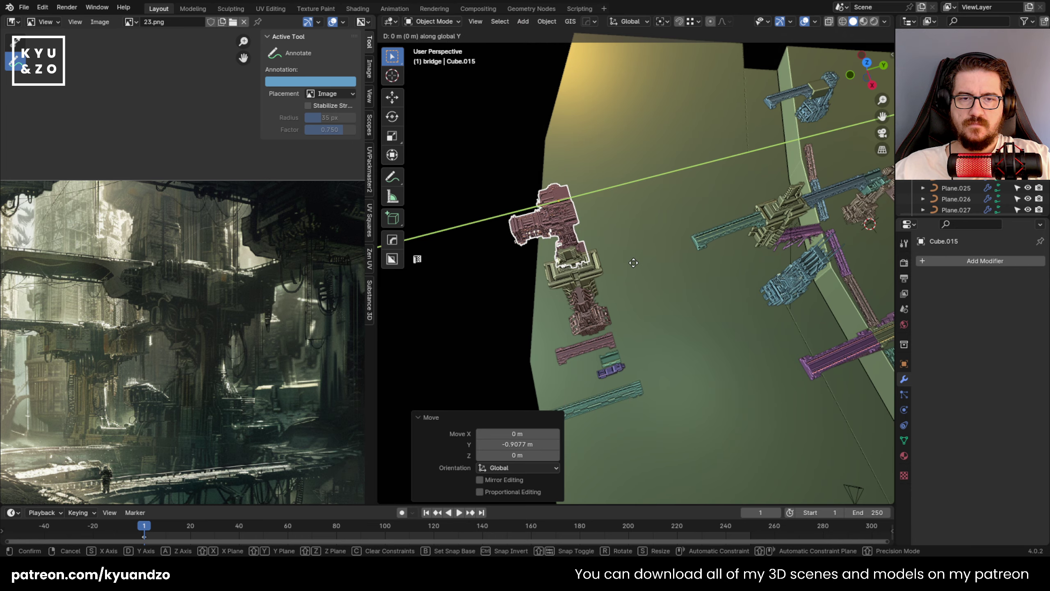
{"action": "key", "text": "s"}
{"action": "left_click", "coordinate": [637, 274]}
{"action": "key", "text": "g"}
{"action": "key", "text": "d"}
{"action": "left_click", "coordinate": [648, 269]}
{"action": "left_click", "coordinate": [727, 212]}
Select the original joined tower and, in camera view, move it about 8 m along negative Y behind the central tower.
{"action": "middle_click_drag", "start_coordinate": [728, 211], "coordinate": [664, 267]}
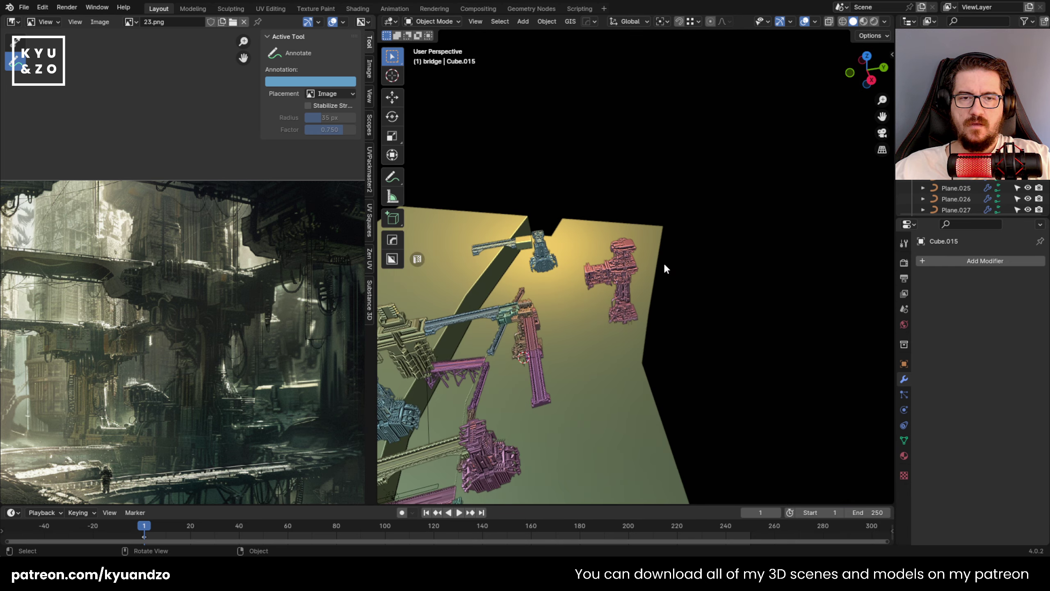
{"action": "left_click", "coordinate": [621, 253]}
{"action": "middle_click_drag", "start_coordinate": [596, 282], "coordinate": [635, 260], "text": "shift"}
{"action": "scroll", "coordinate": [636, 260], "scroll_direction": "up", "scroll_amount": 3}
{"action": "scroll", "coordinate": [616, 290], "scroll_direction": "down", "scroll_amount": 7}
{"action": "scroll", "coordinate": [597, 321], "scroll_direction": "up", "scroll_amount": 3}
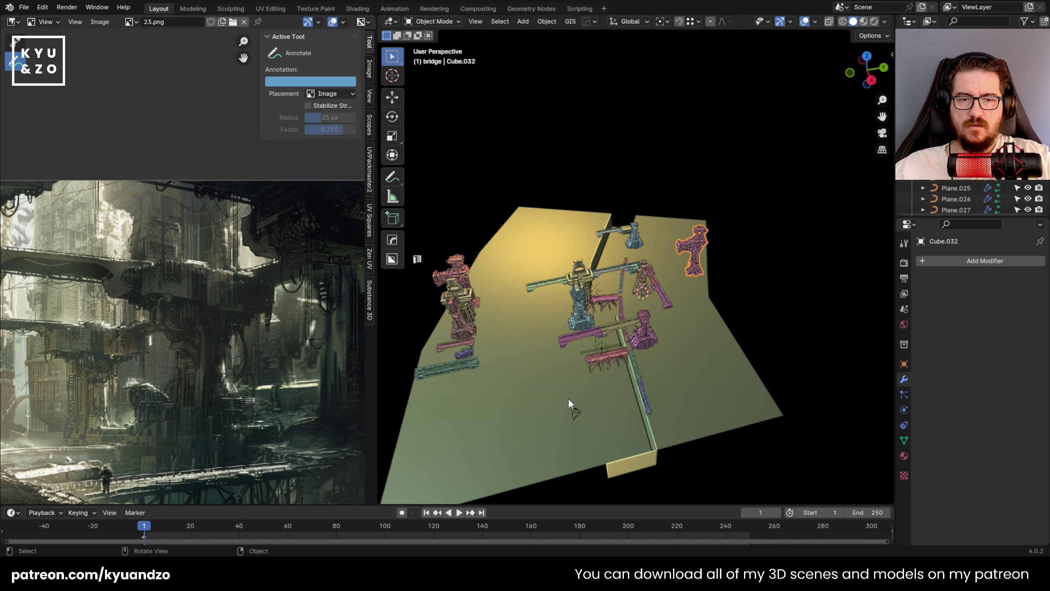
{"action": "key", "text": "KP_0"}
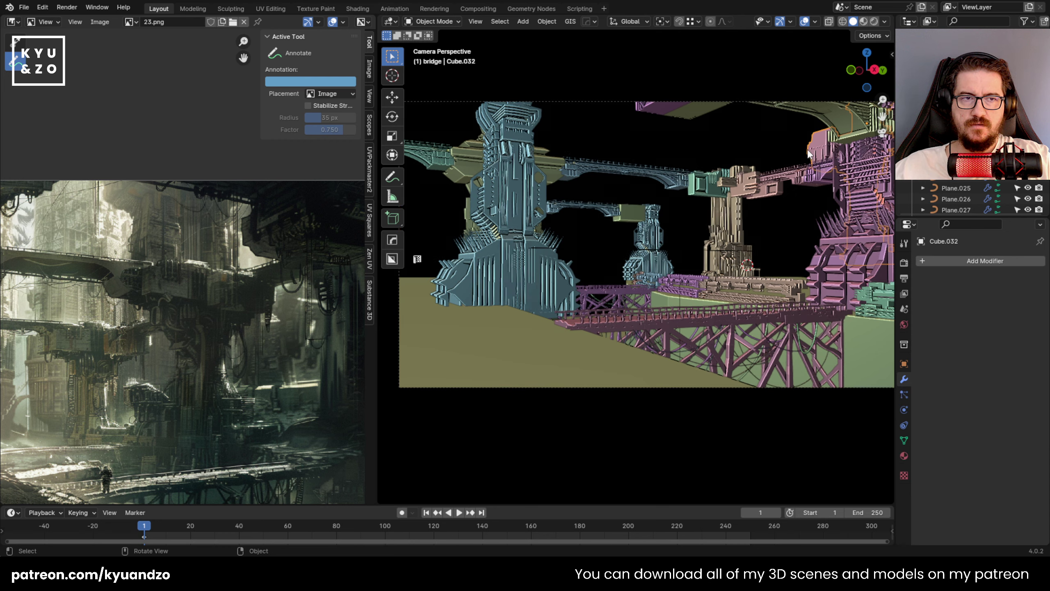
{"action": "key", "text": "g"}
{"action": "key", "text": "y"}
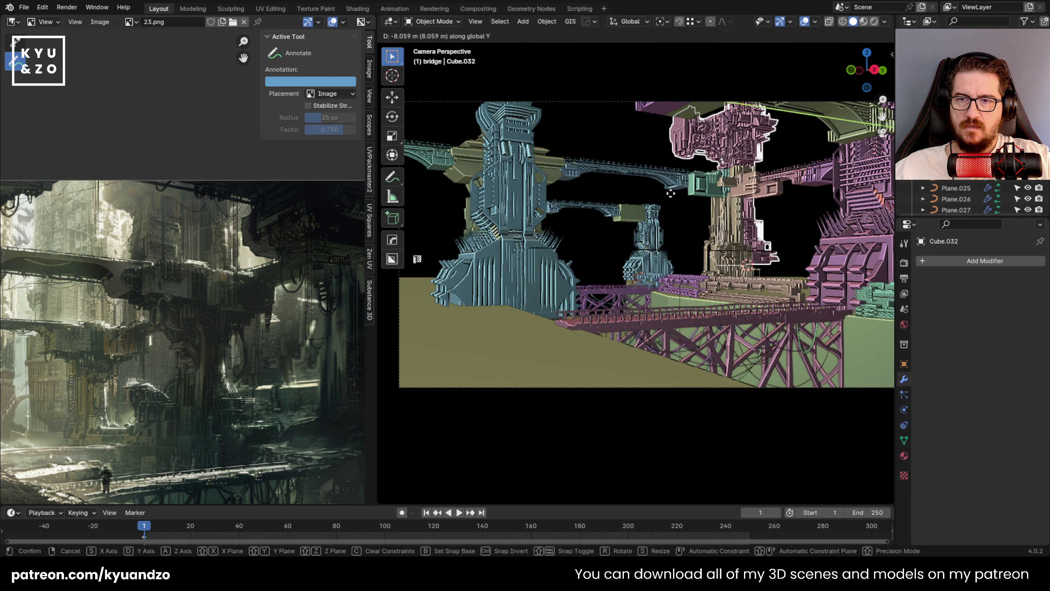
{"action": "left_click", "coordinate": [671, 193]}
Scale the background tower by about 1.315, adjust its size and shift it about 0.55 m along Y.
{"action": "key", "text": "s"}
{"action": "left_click", "coordinate": [788, 275]}
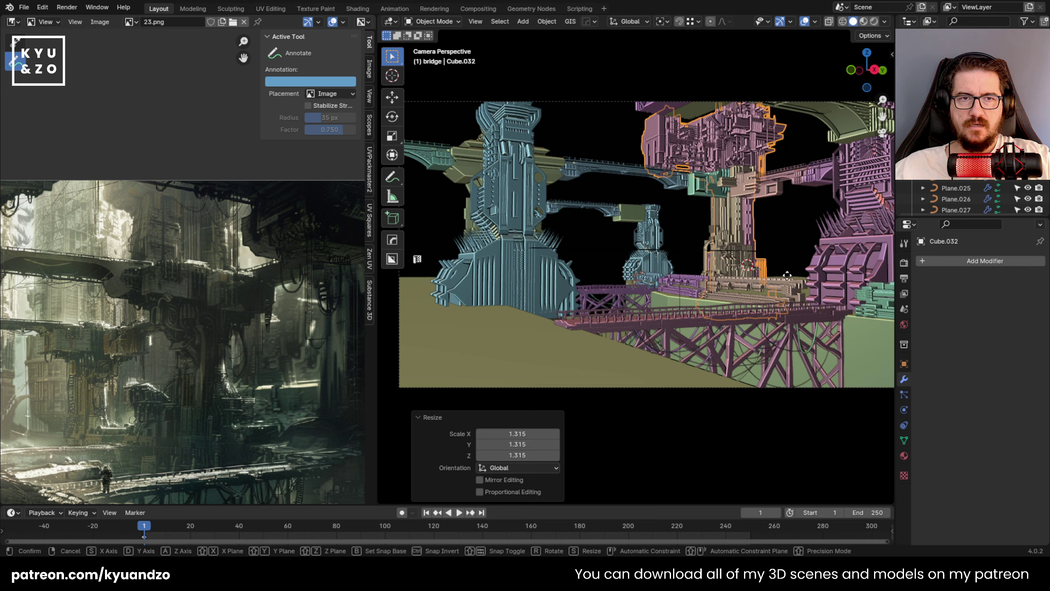
{"action": "right_click", "coordinate": [789, 248]}
{"action": "middle_click_drag", "start_coordinate": [791, 205], "coordinate": [777, 234], "text": "shift"}
{"action": "key", "text": "s"}
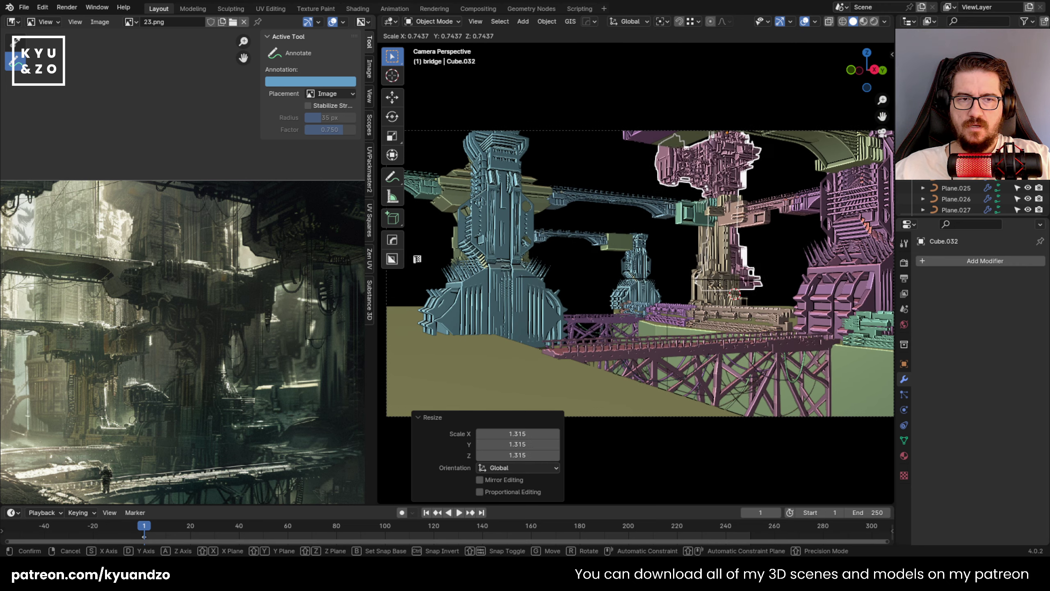
{"action": "left_click", "coordinate": [788, 198]}
{"action": "left_click", "coordinate": [815, 233]}
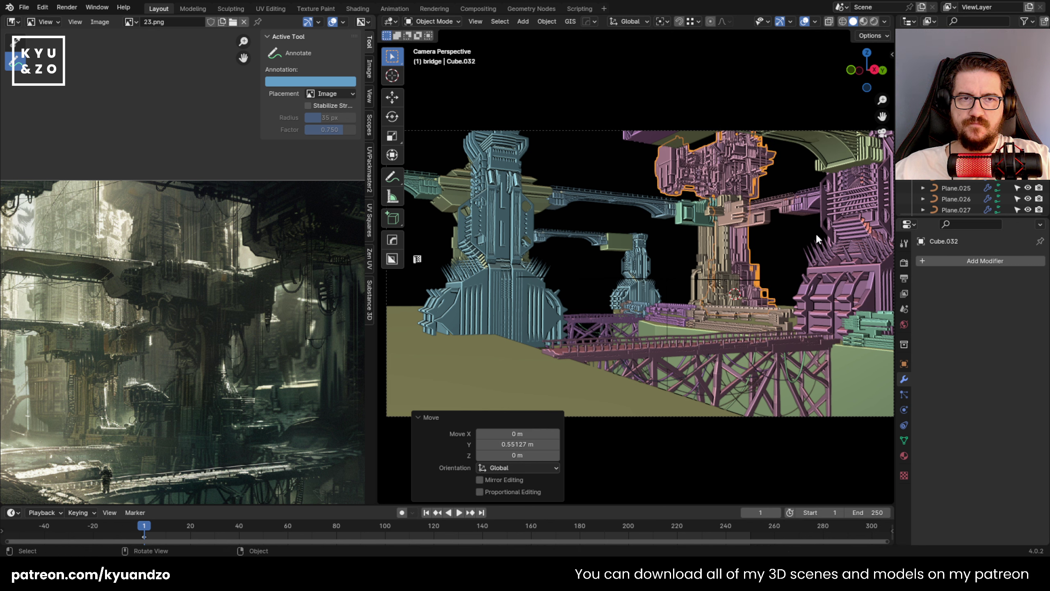
{"action": "right_click", "coordinate": [814, 232]}
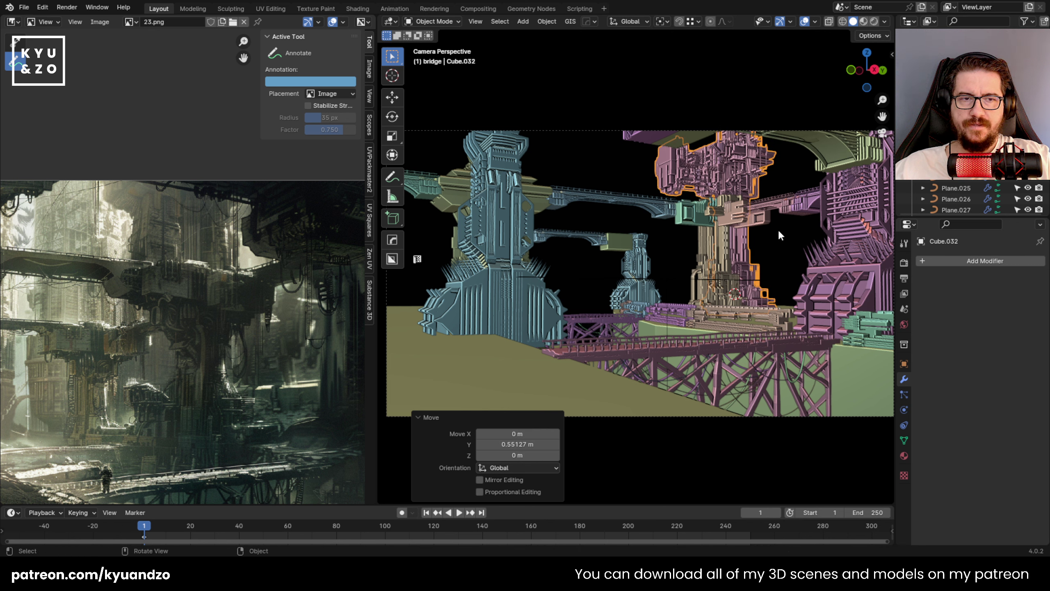
Enlarge the background tower by about 1.111 and raise it about 1 m along Z.
{"action": "key", "text": "s"}
{"action": "left_click", "coordinate": [783, 229]}
{"action": "key", "text": "g"}
{"action": "key", "text": "z"}
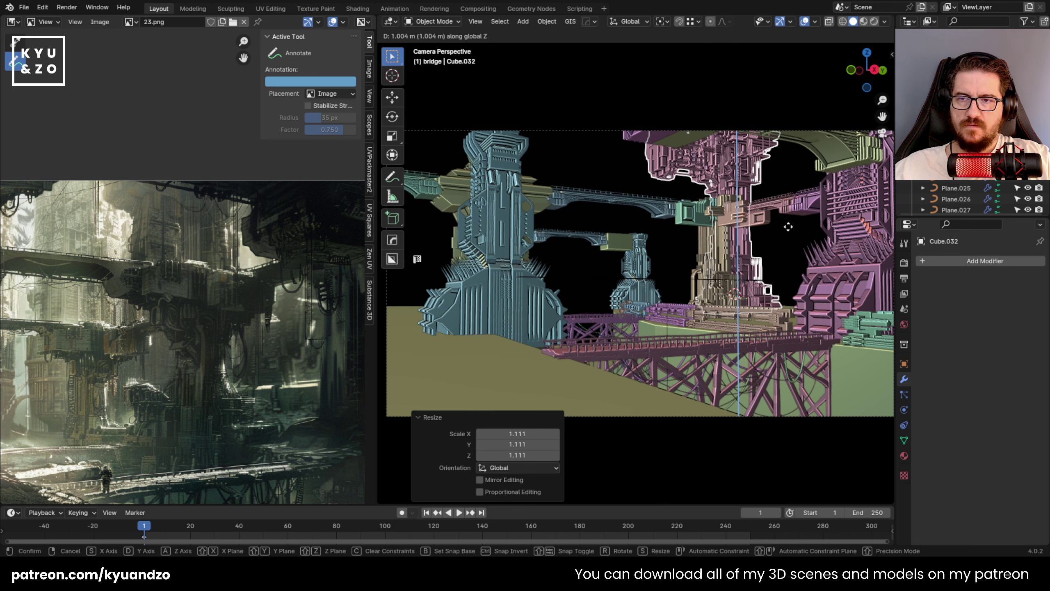
{"action": "left_click", "coordinate": [791, 229]}
Scale the background tower by about 1.09, raise it about 0.91 m along Z and deselect it.
{"action": "key", "text": "s"}
{"action": "left_click", "coordinate": [805, 265]}
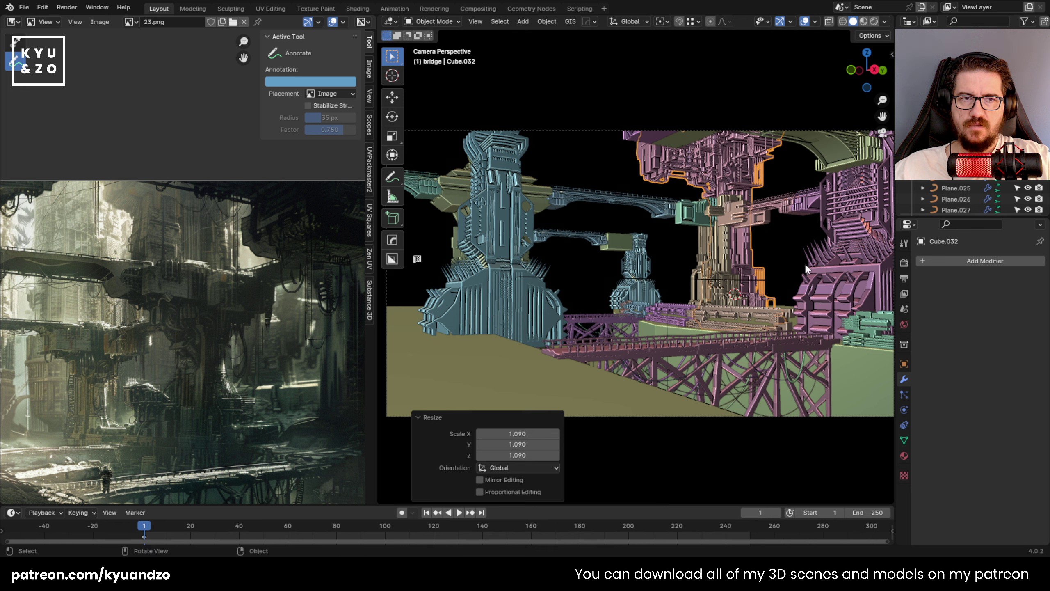
{"action": "key", "text": "g"}
{"action": "key", "text": "a"}
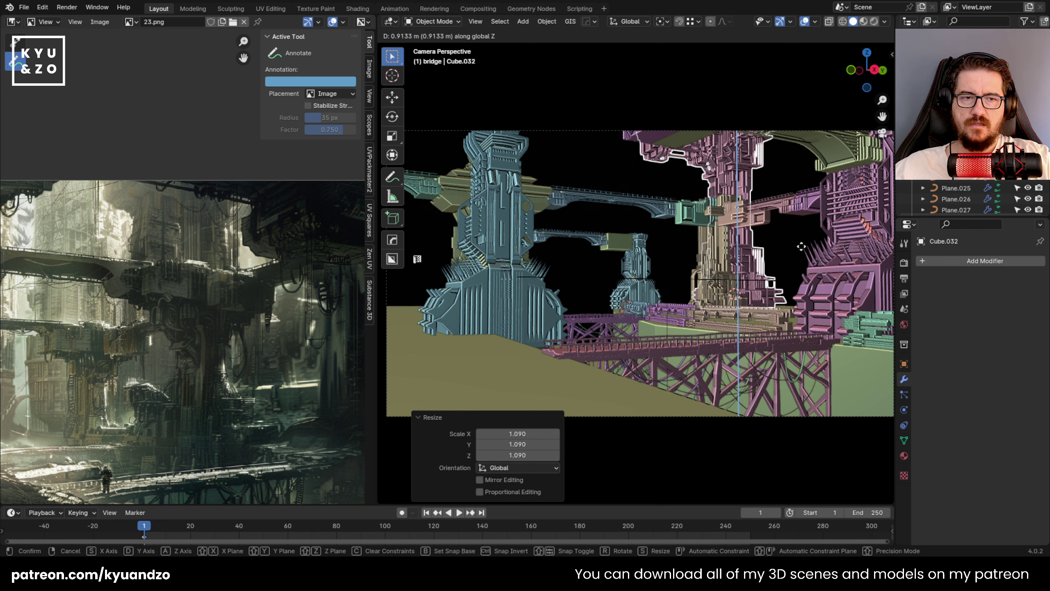
{"action": "left_click", "coordinate": [567, 174]}
{"action": "left_click", "coordinate": [567, 170]}
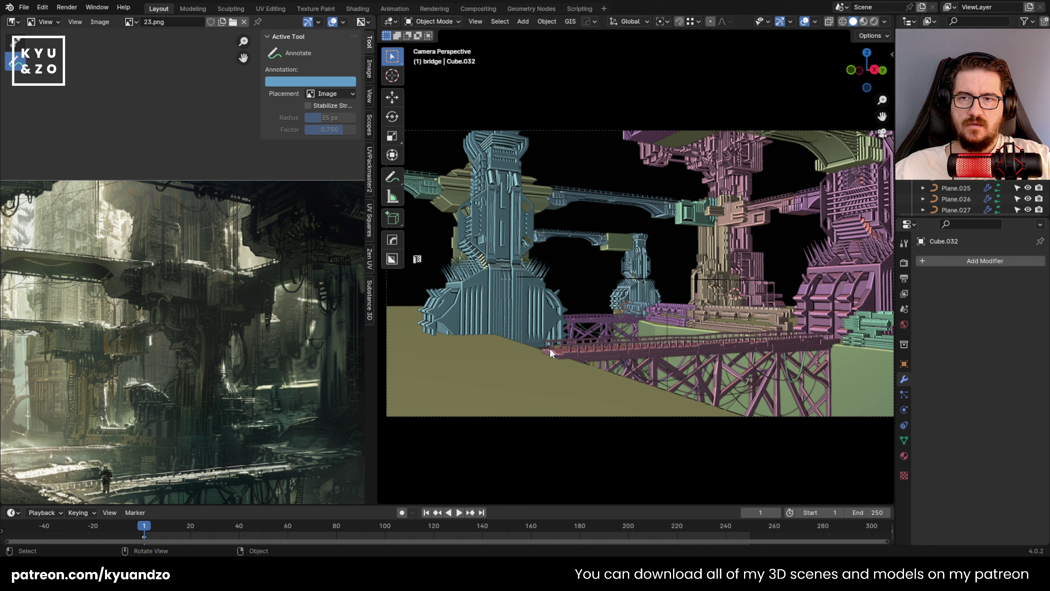
Examine the bridges and background towers in the concept art against the camera view.
{"action": "middle_click_drag", "start_coordinate": [40, 201], "coordinate": [213, 181]}
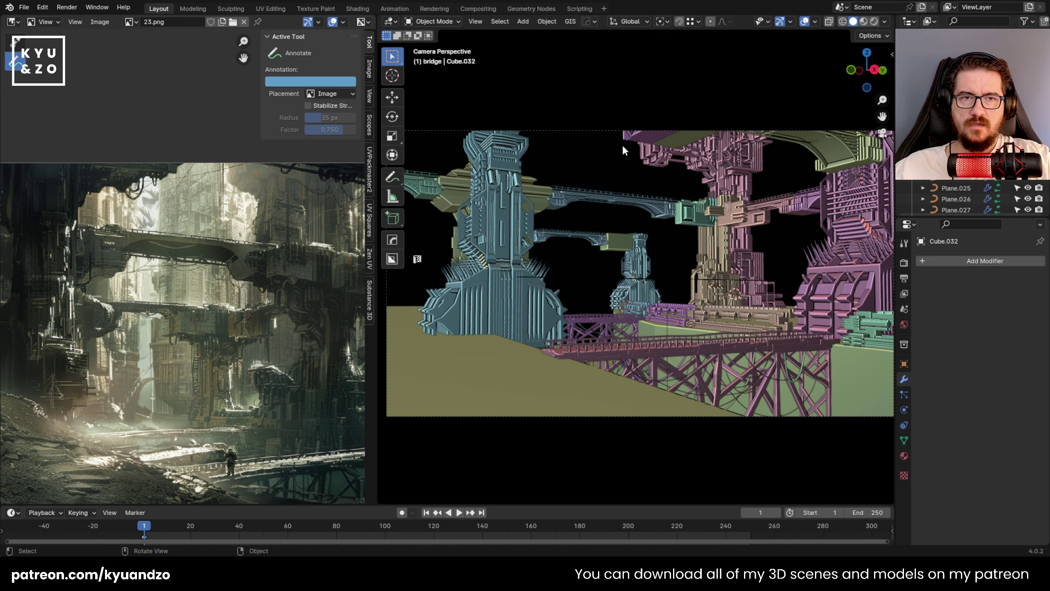
{"action": "scroll", "coordinate": [642, 157], "scroll_direction": "up", "scroll_amount": 3}
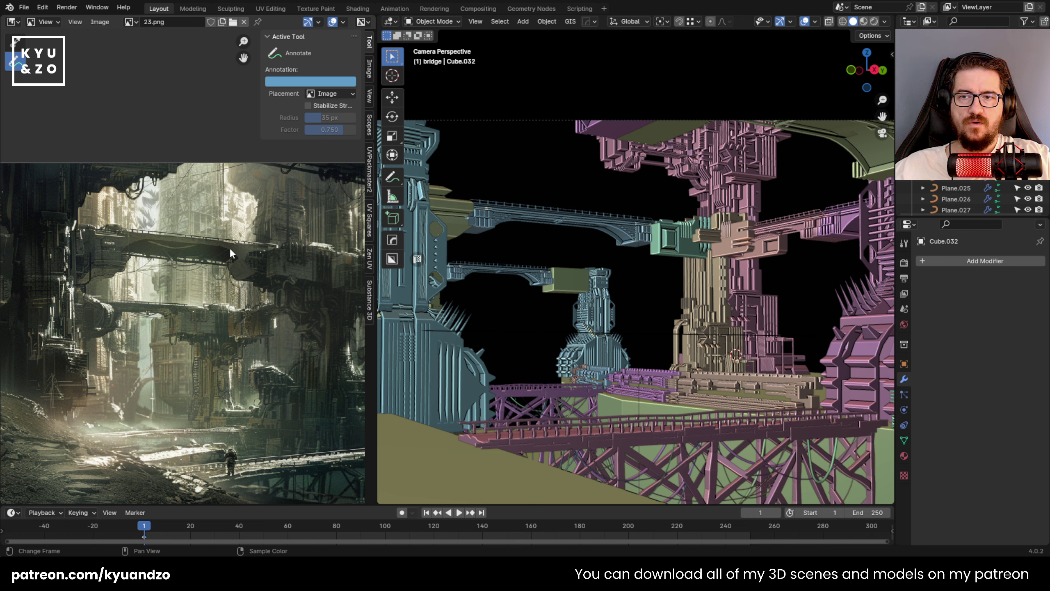
{"action": "middle_click_drag", "start_coordinate": [230, 248], "coordinate": [215, 213]}
{"action": "middle_click_drag", "start_coordinate": [190, 352], "coordinate": [176, 311]}
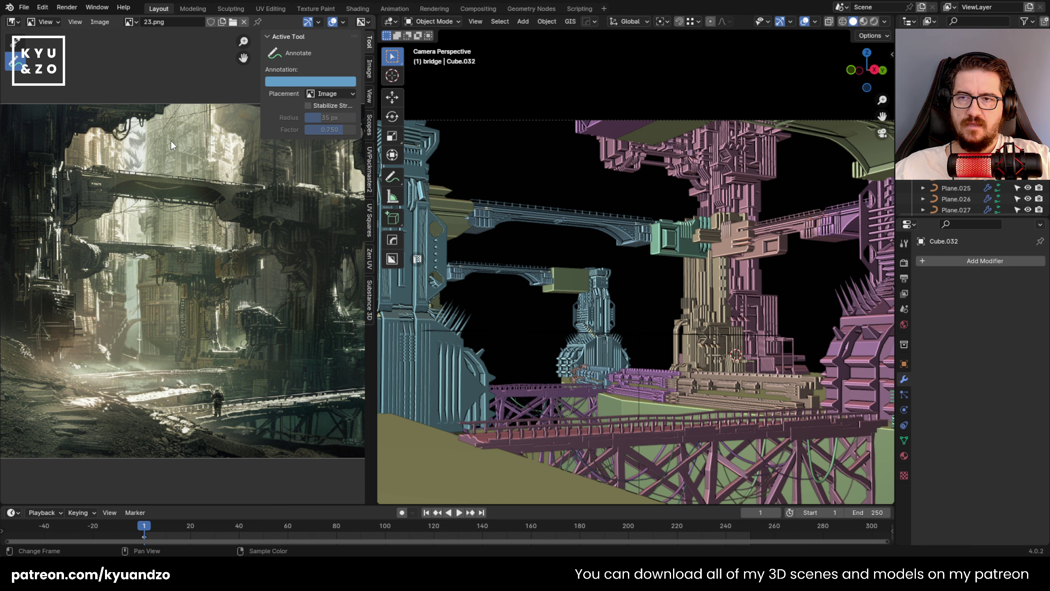
{"action": "scroll", "coordinate": [171, 139], "scroll_direction": "up", "scroll_amount": 4}
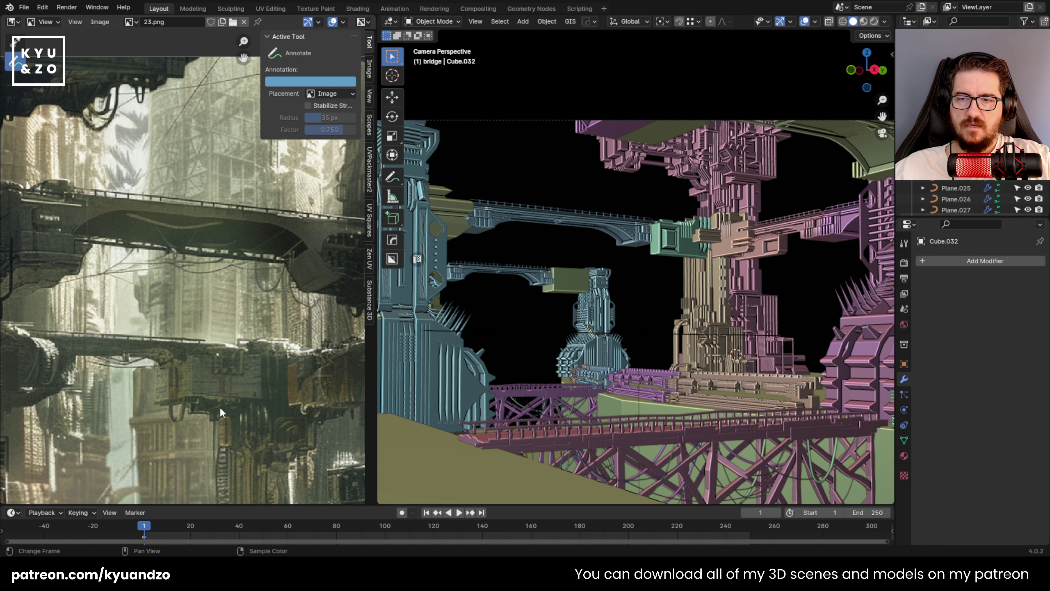
{"action": "middle_click_drag", "start_coordinate": [177, 103], "coordinate": [153, 159]}
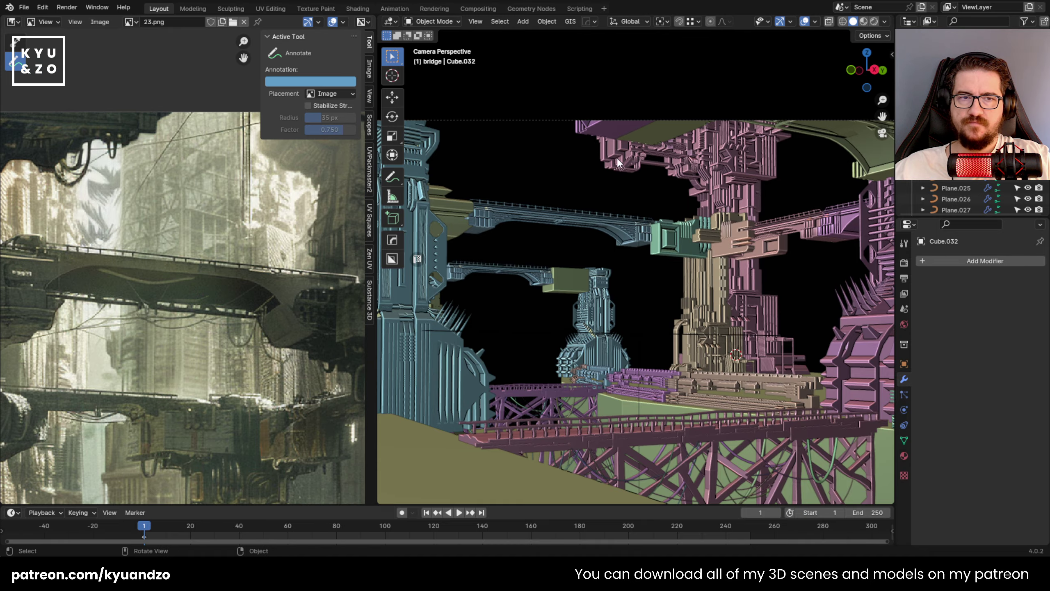
Duplicate the spiked purple tower about 8.23 m along Y onto the open ground beside it.
{"action": "middle_click_drag", "start_coordinate": [599, 187], "coordinate": [463, 325]}
{"action": "left_click", "coordinate": [511, 242]}
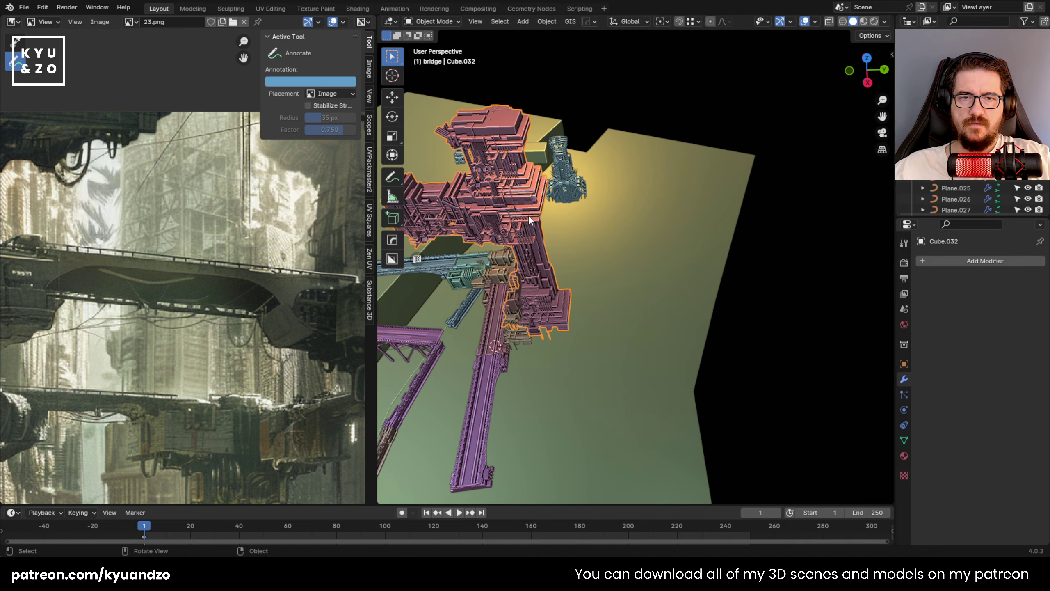
{"action": "middle_click_drag", "start_coordinate": [491, 281], "coordinate": [495, 249], "text": "shift"}
{"action": "key", "text": "shift+d"}
{"action": "key", "text": "x"}
{"action": "key", "text": "y"}
{"action": "left_click", "coordinate": [680, 232]}
{"action": "middle_click_drag", "start_coordinate": [681, 235], "coordinate": [558, 257]}
{"action": "key", "text": "g"}
{"action": "key", "text": "y"}
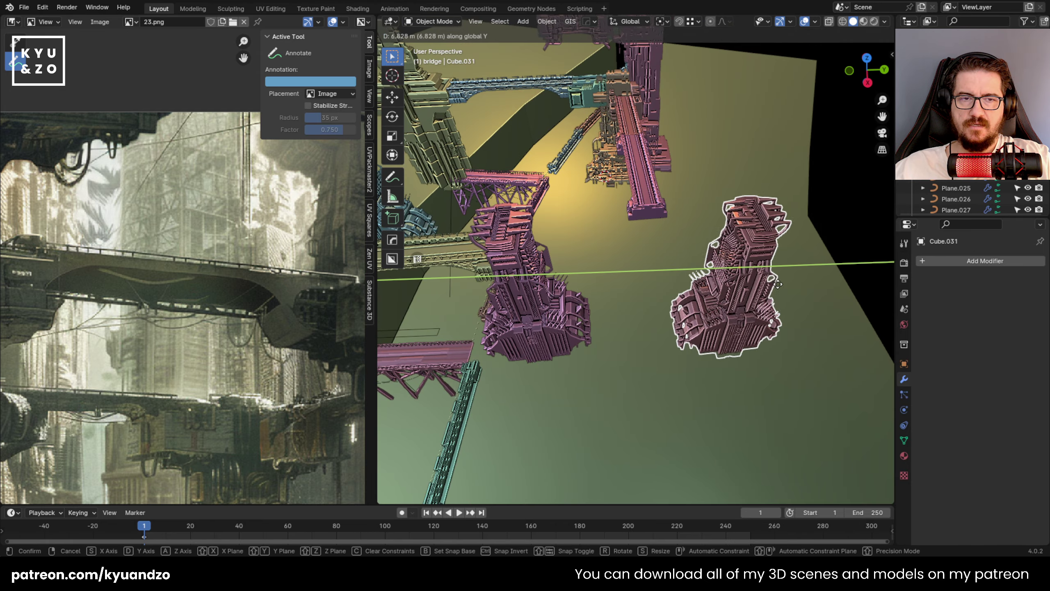
{"action": "left_click", "coordinate": [769, 269]}
{"action": "middle_click_drag", "start_coordinate": [769, 269], "coordinate": [609, 260]}
In Edit Mode, move the spiked copy's entire mesh down along Z so its origin sits nearer the tower's top.
{"action": "key", "text": "Tab"}
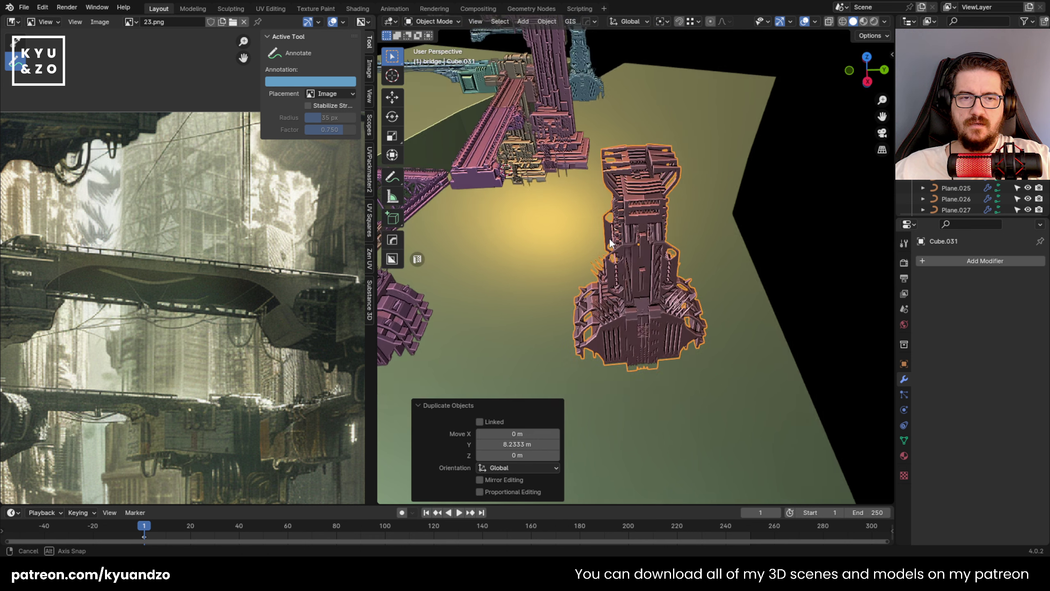
{"action": "key", "text": "KP_3"}
{"action": "key", "text": "a"}
{"action": "key", "text": "g"}
{"action": "key", "text": "y"}
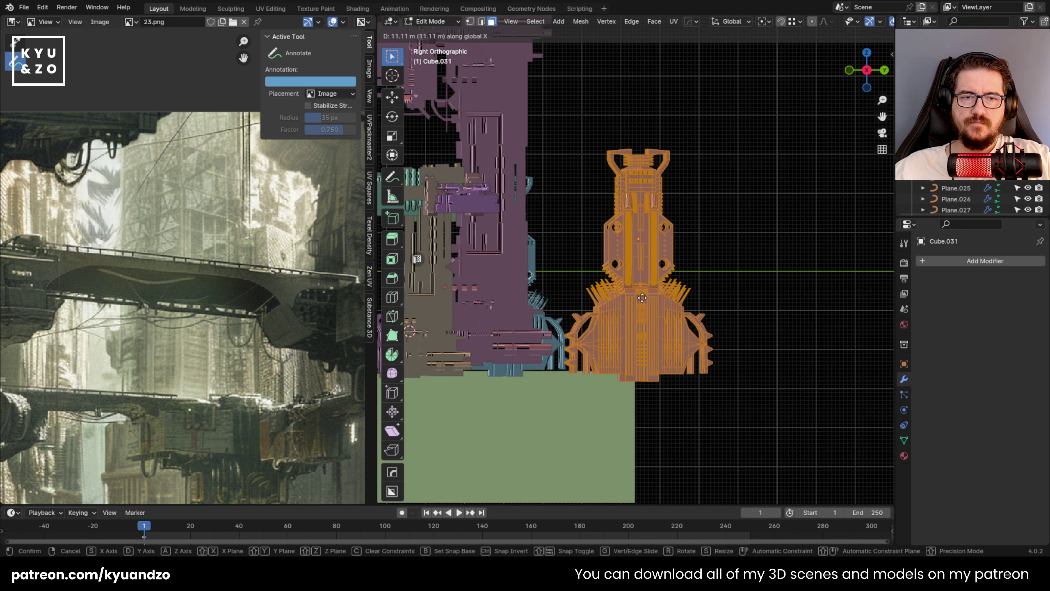
{"action": "key", "text": "z"}
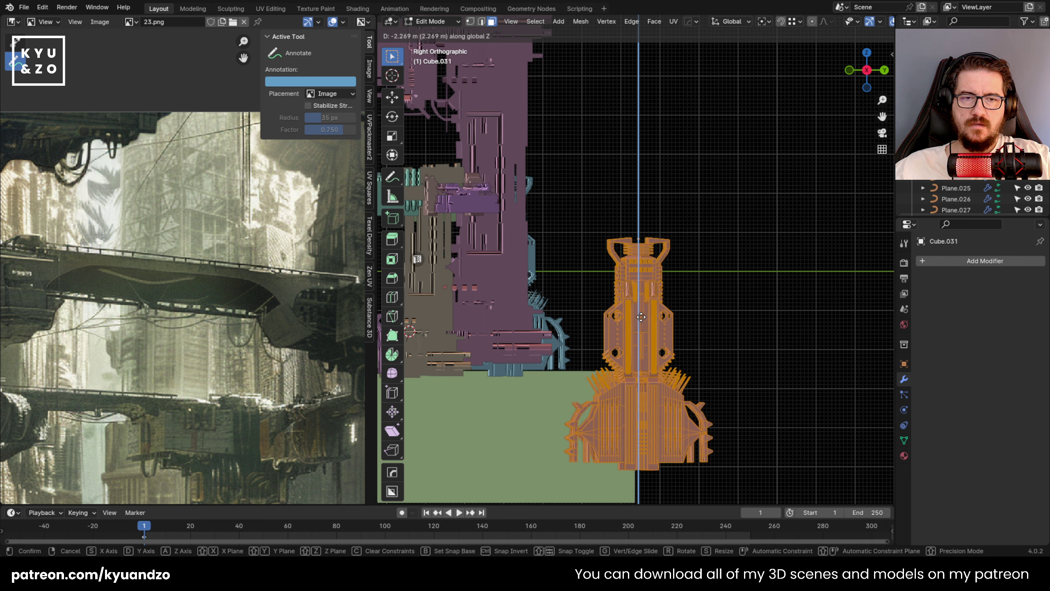
{"action": "left_click", "coordinate": [642, 293]}
{"action": "key", "text": "Tab"}
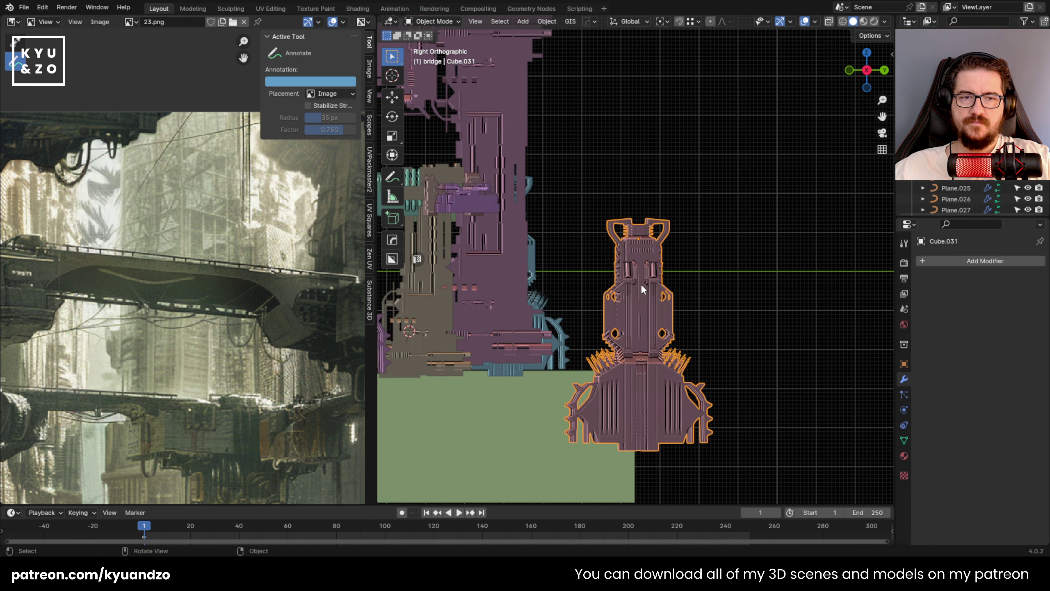
Raise the spiked tower copy about 1.57 m along Z in Object Mode.
{"action": "middle_click_drag", "start_coordinate": [642, 288], "coordinate": [627, 298]}
{"action": "key", "text": "g"}
{"action": "key", "text": "a"}
{"action": "left_click", "coordinate": [639, 236]}
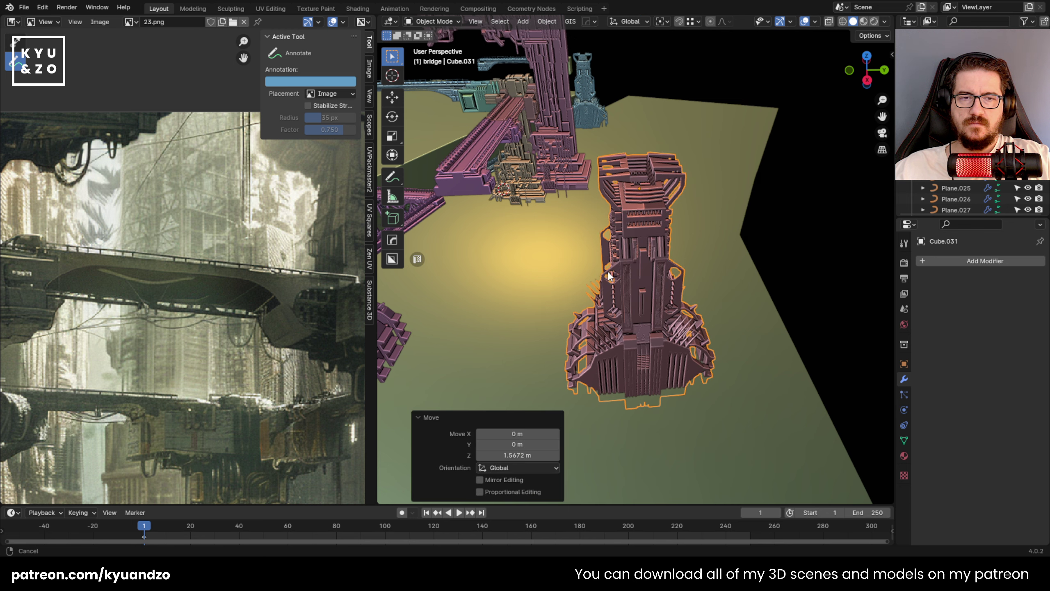
Mirror the spiked tower copy across its Z axis with bisect and clipping enabled.
{"action": "key", "text": "ctrl+a"}
{"action": "left_click", "coordinate": [639, 239]}
{"action": "left_click", "coordinate": [690, 234]}
{"action": "left_click", "coordinate": [656, 241]}
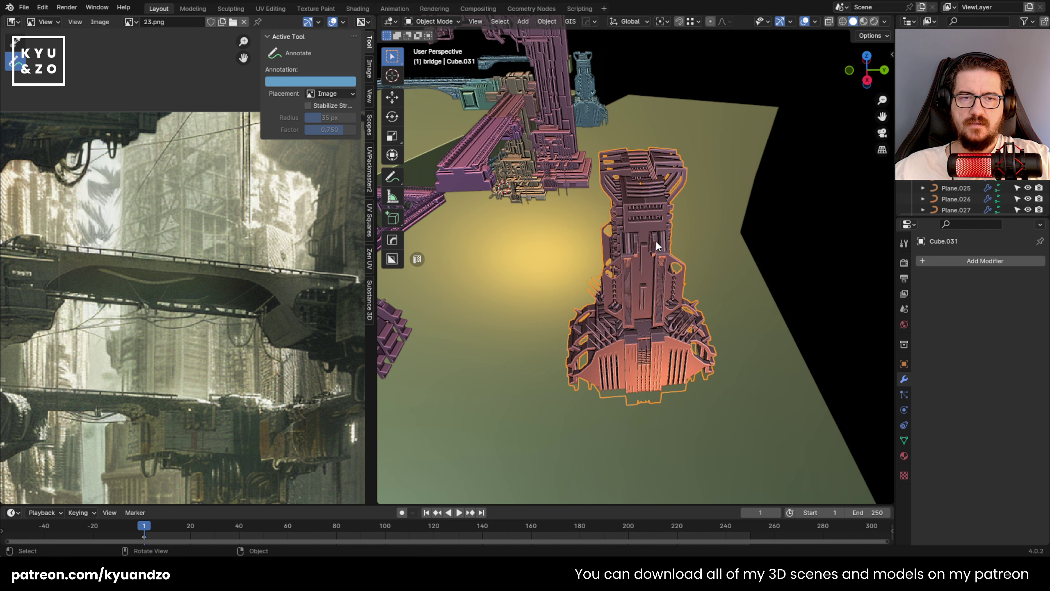
{"action": "key", "text": "q"}
{"action": "left_click", "coordinate": [655, 244]}
{"action": "left_click", "coordinate": [640, 249]}
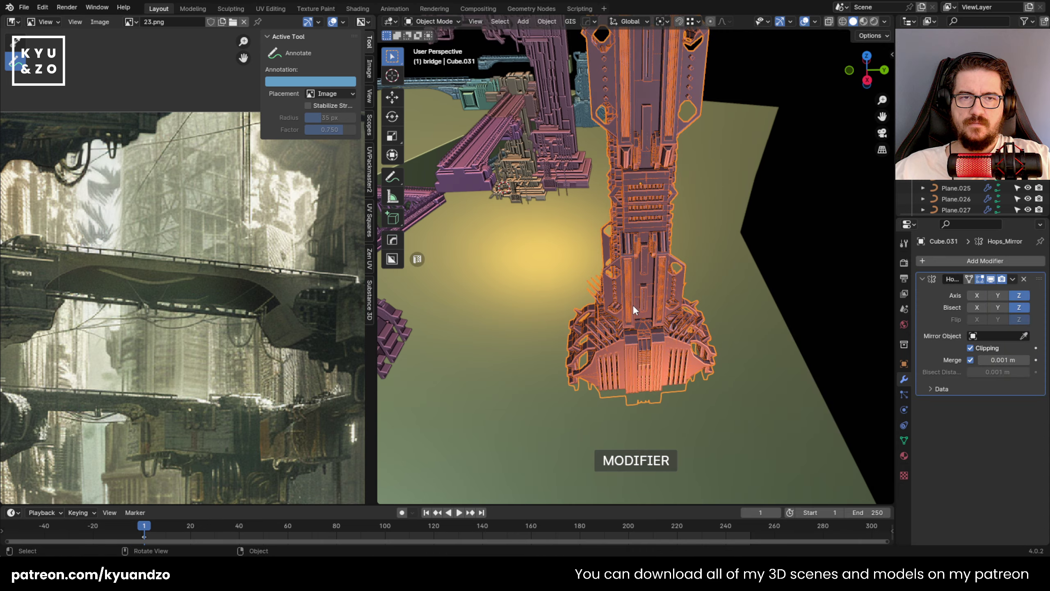
Apply the mirror modifier on the spiked tower copy and raise the tower about 0.2 m along Z.
{"action": "middle_click_drag", "start_coordinate": [660, 178], "coordinate": [698, 219], "text": "shift"}
{"action": "scroll", "coordinate": [645, 228], "scroll_direction": "down", "scroll_amount": 3}
{"action": "scroll", "coordinate": [636, 214], "scroll_direction": "down", "scroll_amount": 2}
{"action": "scroll", "coordinate": [688, 226], "scroll_direction": "up", "scroll_amount": 2}
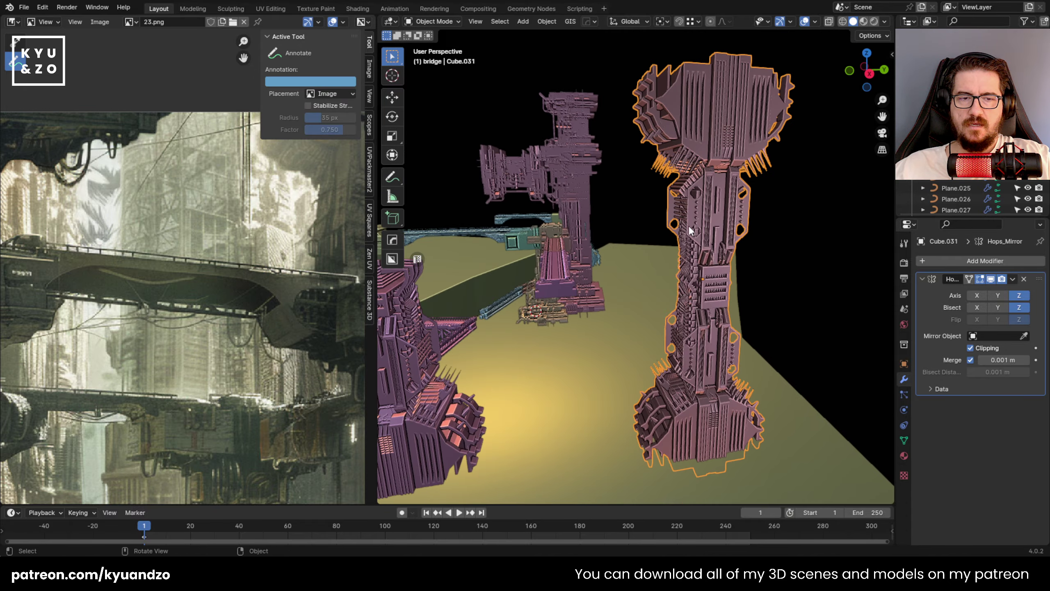
{"action": "middle_click_drag", "start_coordinate": [688, 286], "coordinate": [632, 229], "text": "shift"}
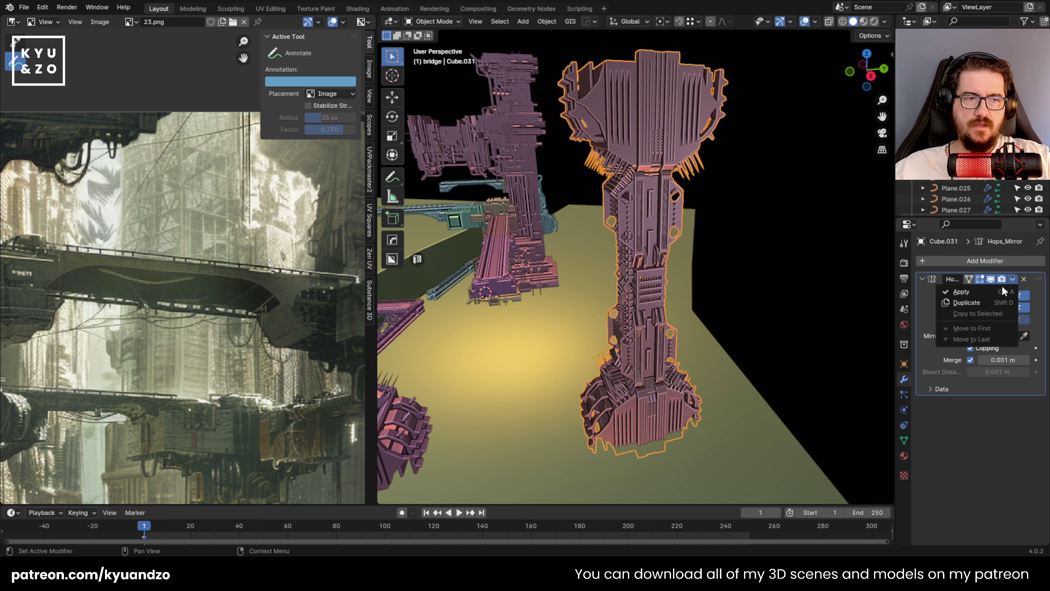
{"action": "left_click", "coordinate": [984, 292]}
{"action": "key", "text": "g"}
{"action": "key", "text": "z"}
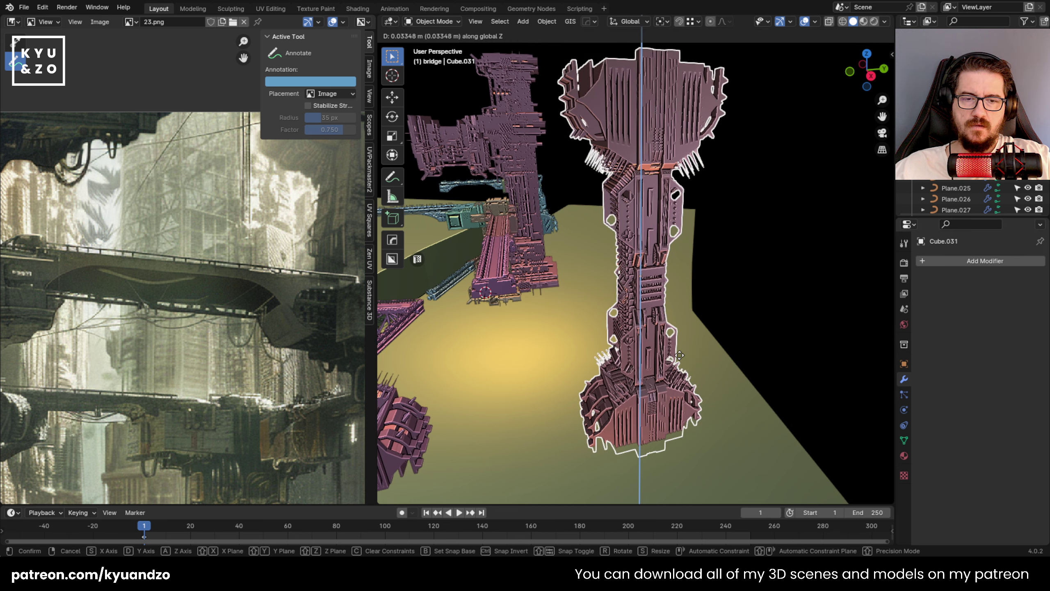
{"action": "left_click", "coordinate": [680, 347]}
Examine the spiked tower's lower shaft and flared base up close and compare them with the background towers in the concept art.
{"action": "middle_click_drag", "start_coordinate": [564, 237], "coordinate": [589, 255]}
{"action": "scroll", "coordinate": [604, 285], "scroll_direction": "up", "scroll_amount": 3}
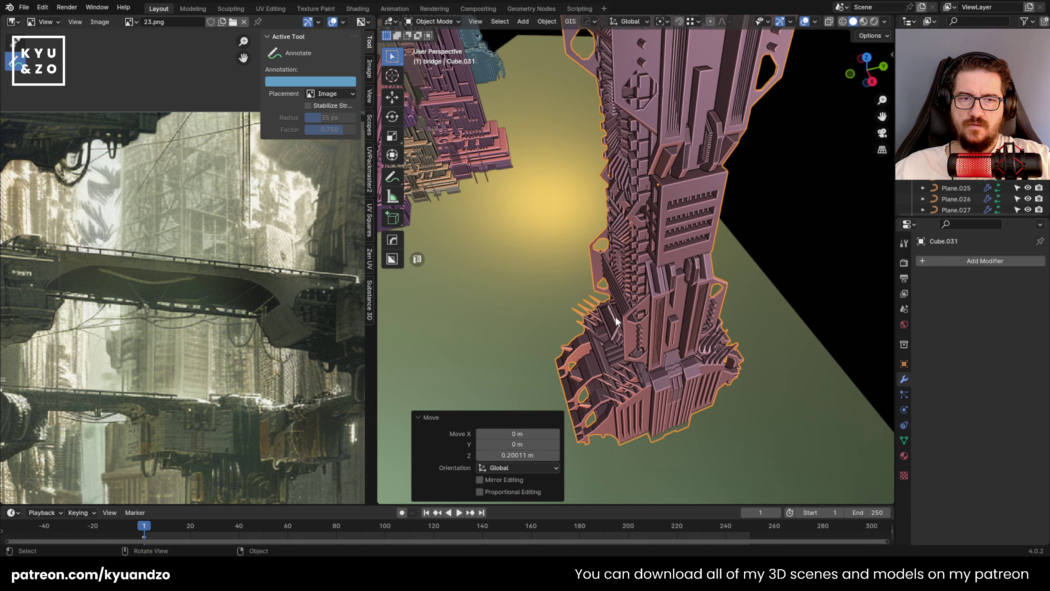
{"action": "middle_click_drag", "start_coordinate": [615, 316], "coordinate": [625, 257]}
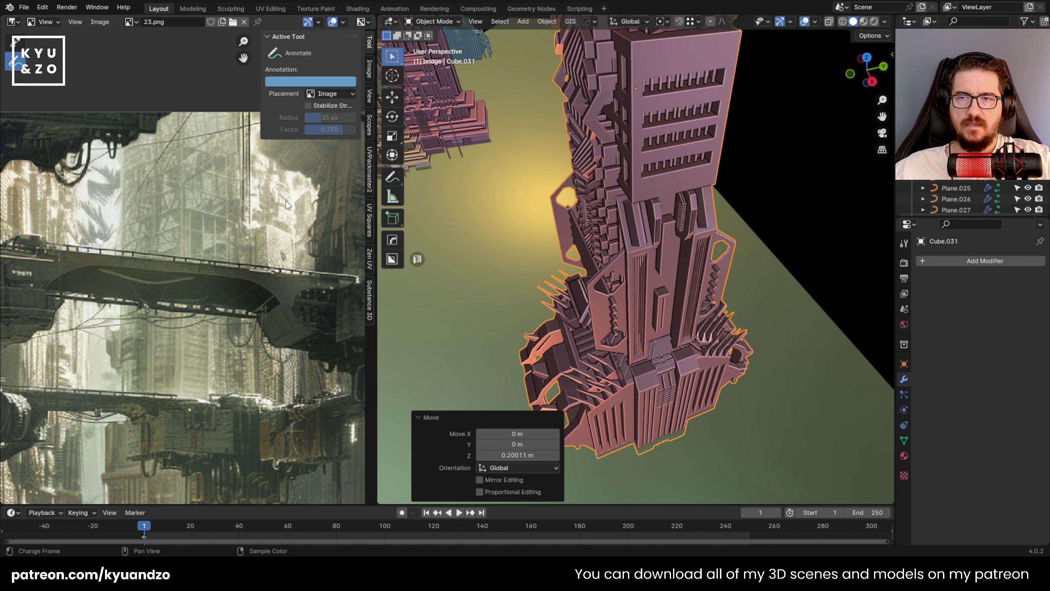
{"action": "middle_click_drag", "start_coordinate": [625, 350], "coordinate": [629, 248], "text": "shift"}
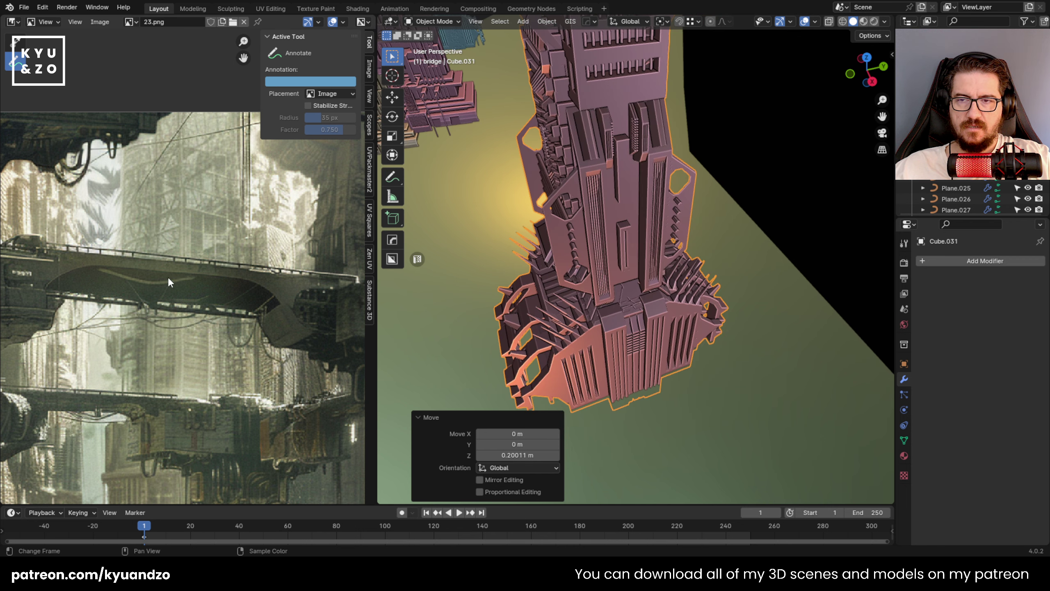
{"action": "scroll", "coordinate": [153, 157], "scroll_direction": "up", "scroll_amount": 6}
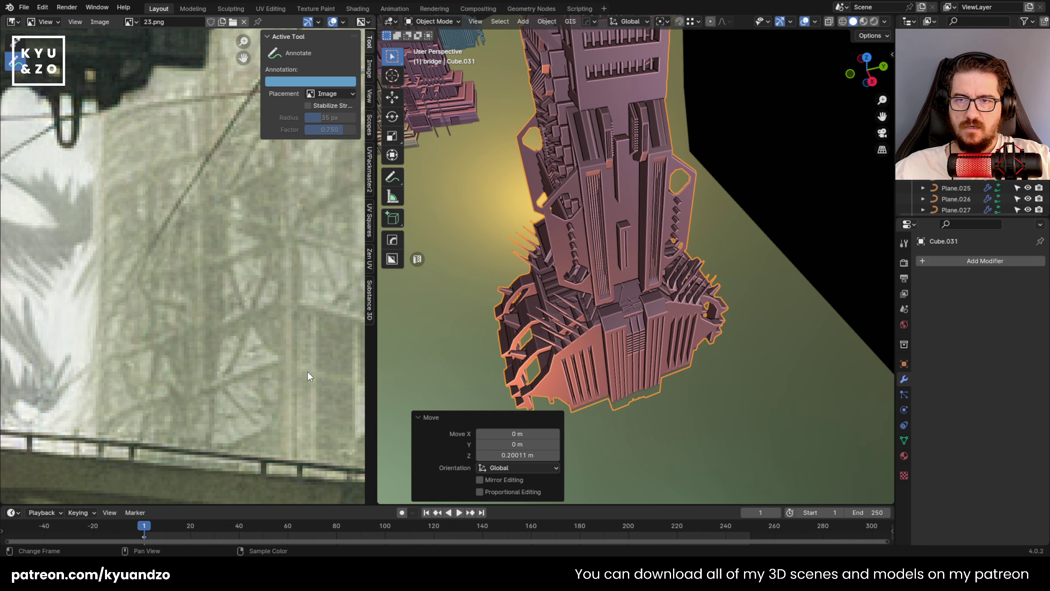
{"action": "scroll", "coordinate": [231, 273], "scroll_direction": "down", "scroll_amount": 4}
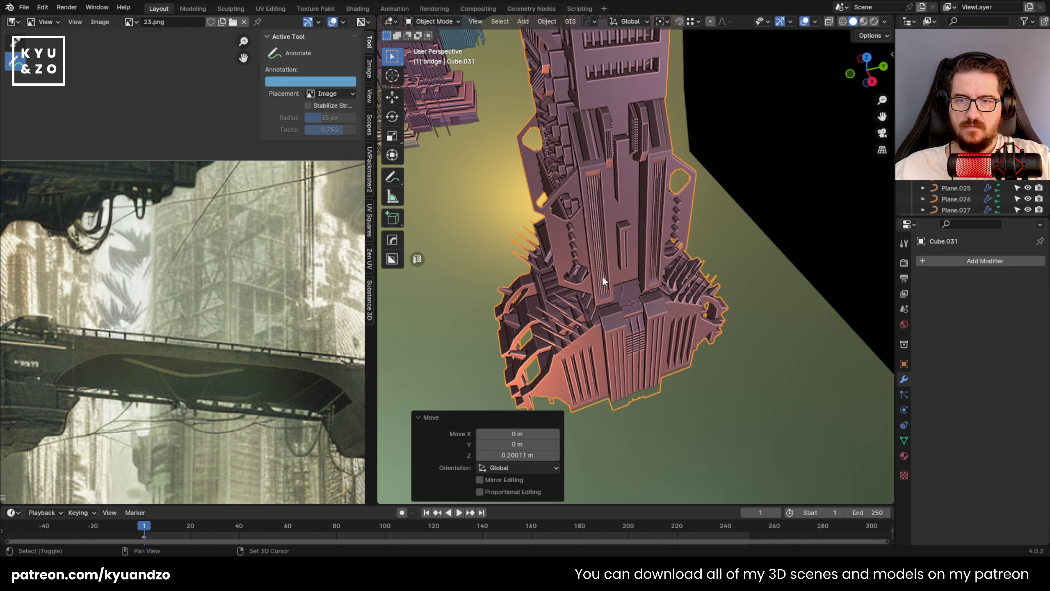
{"action": "middle_click_drag", "start_coordinate": [602, 276], "coordinate": [602, 184], "text": "shift"}
{"action": "scroll", "coordinate": [186, 345], "scroll_direction": "down", "scroll_amount": 2}
{"action": "scroll", "coordinate": [156, 336], "scroll_direction": "up", "scroll_amount": 1}
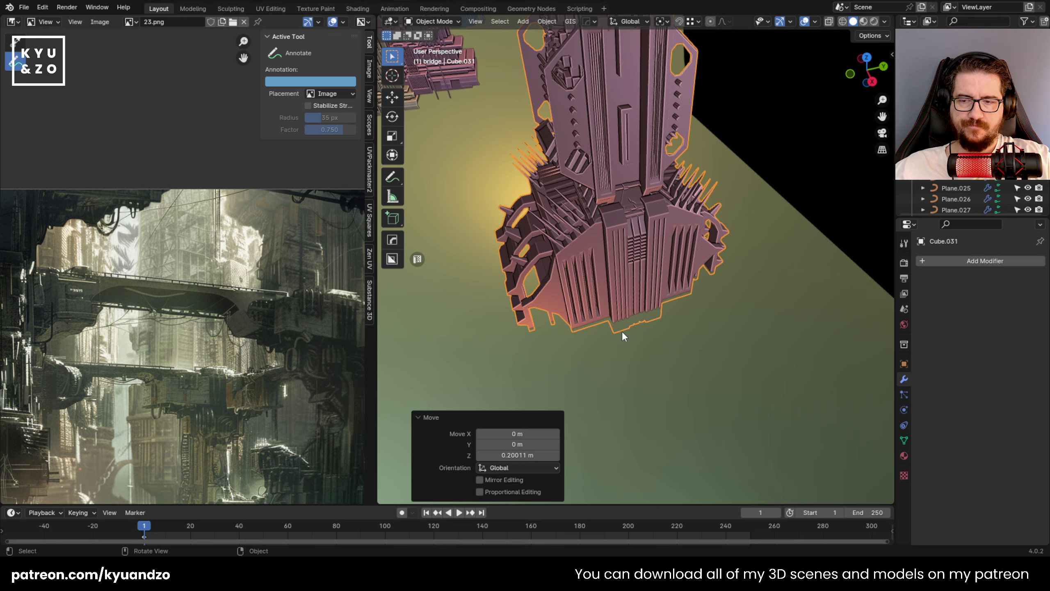
{"action": "middle_click_drag", "start_coordinate": [622, 331], "coordinate": [563, 244], "text": "ctrl"}
{"action": "middle_click_drag", "start_coordinate": [580, 333], "coordinate": [607, 288], "text": "shift"}
{"action": "scroll", "coordinate": [595, 165], "scroll_direction": "up", "scroll_amount": 2}
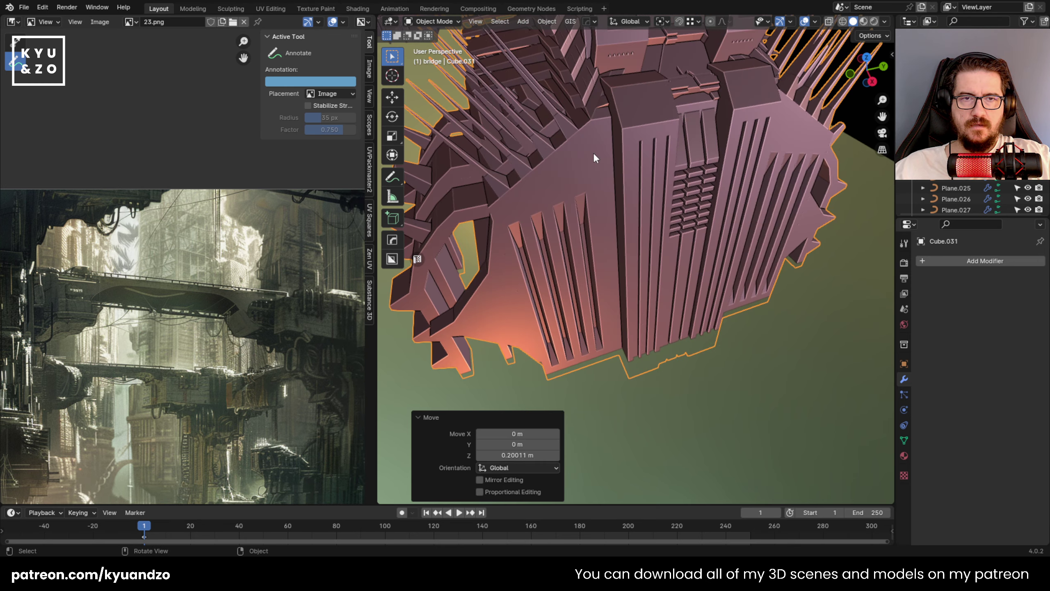
Place the 3D cursor on the front face of the tower's flared base and add a 12-vertex cylinder there.
{"action": "scroll", "coordinate": [594, 159], "scroll_direction": "down", "scroll_amount": 2}
{"action": "scroll", "coordinate": [597, 178], "scroll_direction": "up", "scroll_amount": 1}
{"action": "scroll", "coordinate": [598, 183], "scroll_direction": "down", "scroll_amount": 2}
{"action": "scroll", "coordinate": [600, 194], "scroll_direction": "up", "scroll_amount": 3}
{"action": "key", "text": "shift+a"}
{"action": "key", "text": "Escape"}
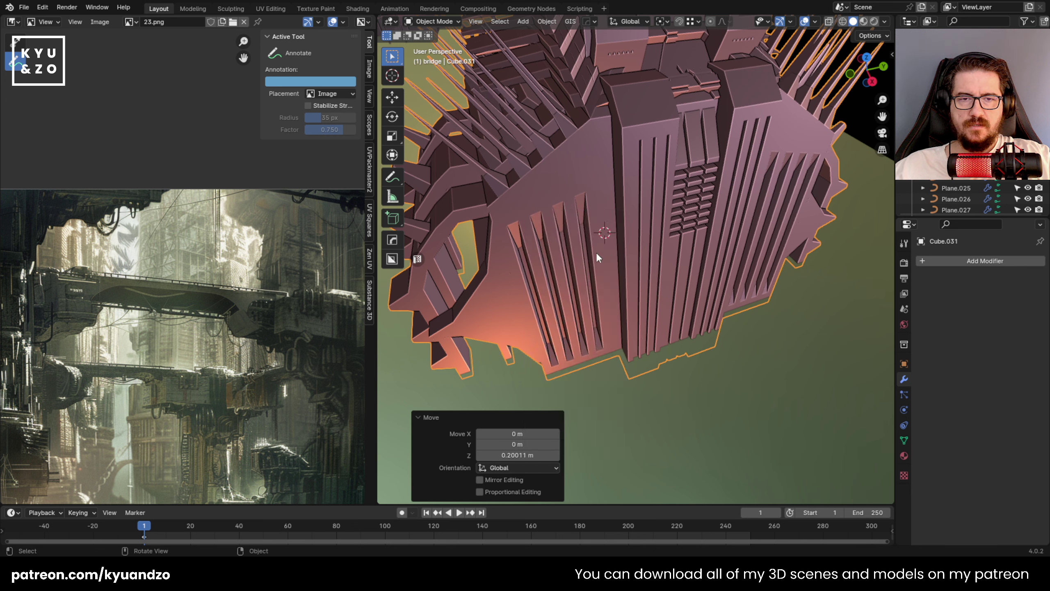
{"action": "key", "text": "shift+a"}
{"action": "mouse_move", "coordinate": [576, 236]}
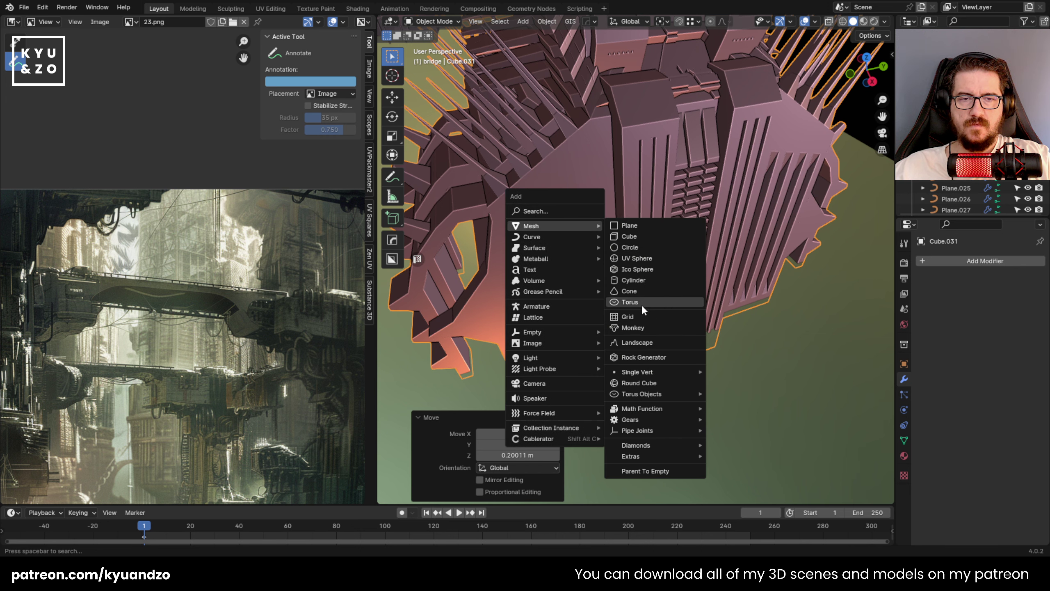
{"action": "left_click", "coordinate": [645, 284]}
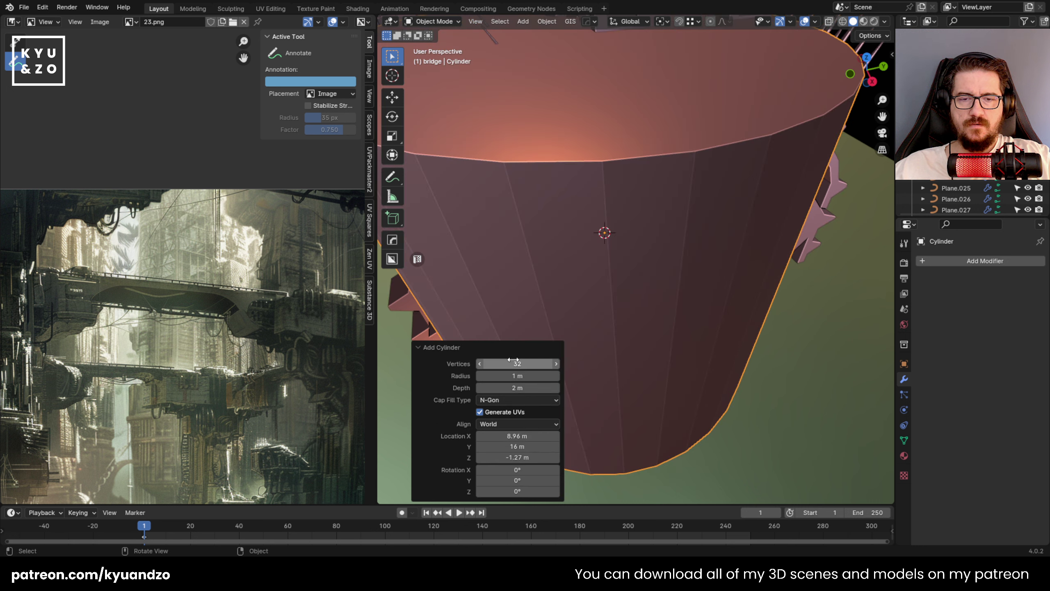
{"action": "left_click_drag", "start_coordinate": [502, 366], "coordinate": [501, 368]}
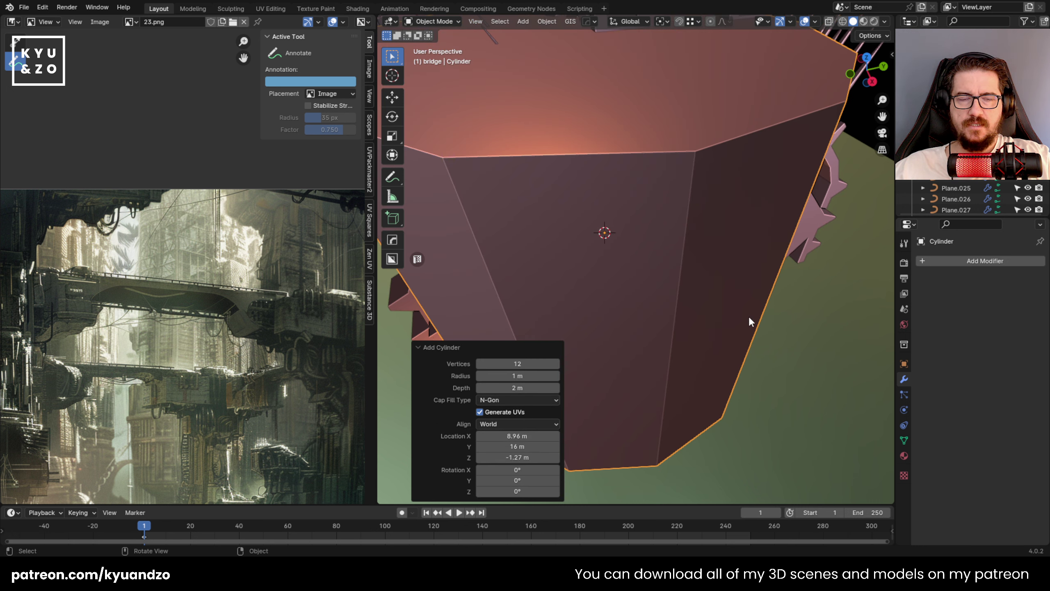
Scale the cylinder to 0.099 and move it about 0.79 m along X, out from the tower's base.
{"action": "key", "text": "s"}
{"action": "left_click", "coordinate": [630, 266]}
{"action": "scroll", "coordinate": [632, 270], "scroll_direction": "up", "scroll_amount": 5}
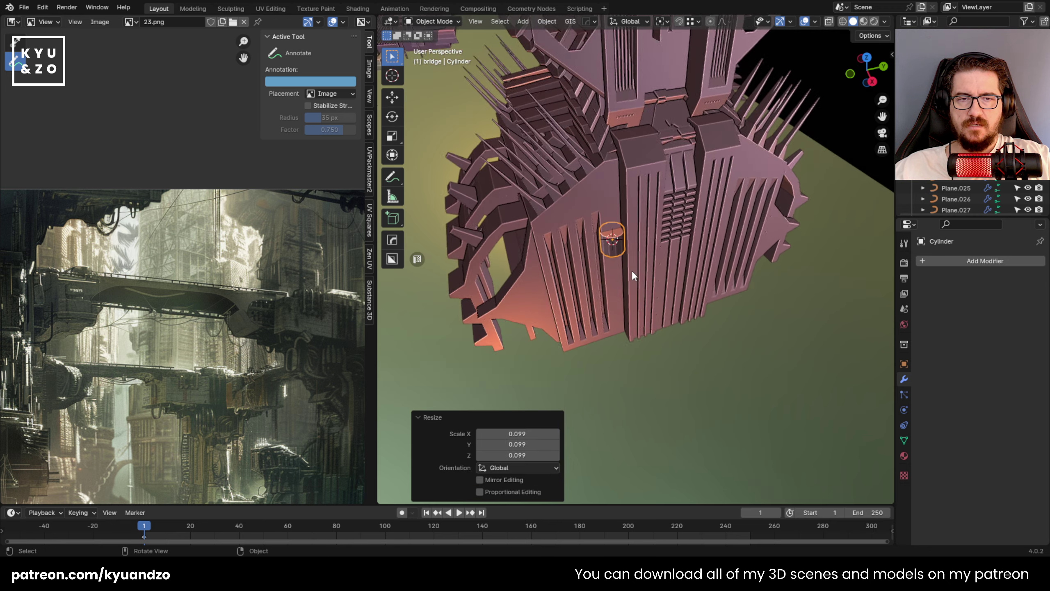
{"action": "key", "text": "g"}
{"action": "key", "text": "y"}
{"action": "left_click", "coordinate": [729, 397]}
In the right view, stretch the cylinder about 18.6 times along Z into a thin rod and rotate it about 41° into a diagonal.
{"action": "key", "text": "KP_3"}
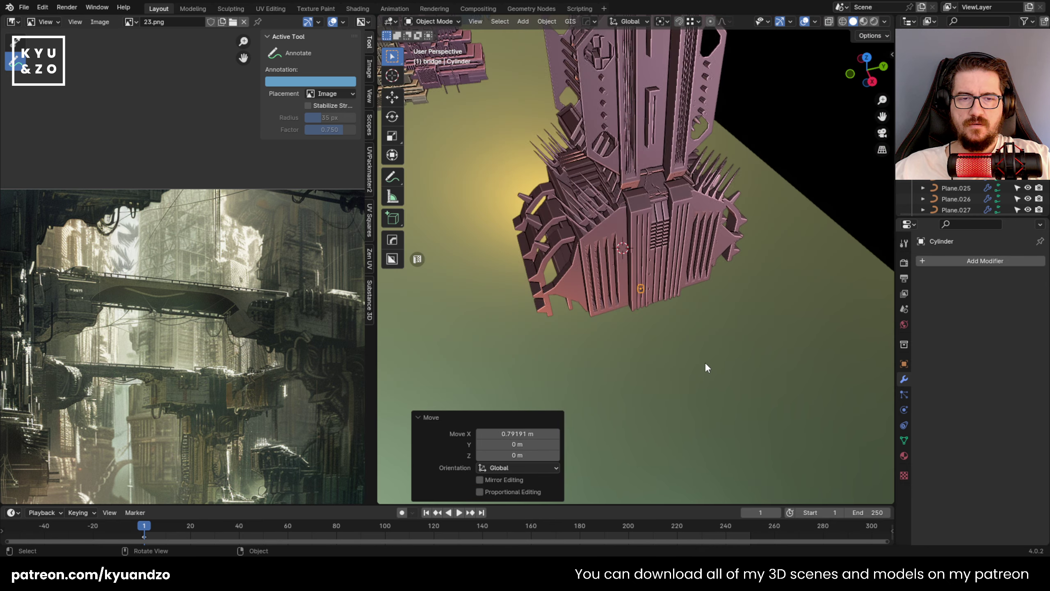
{"action": "key", "text": "s"}
{"action": "key", "text": "z"}
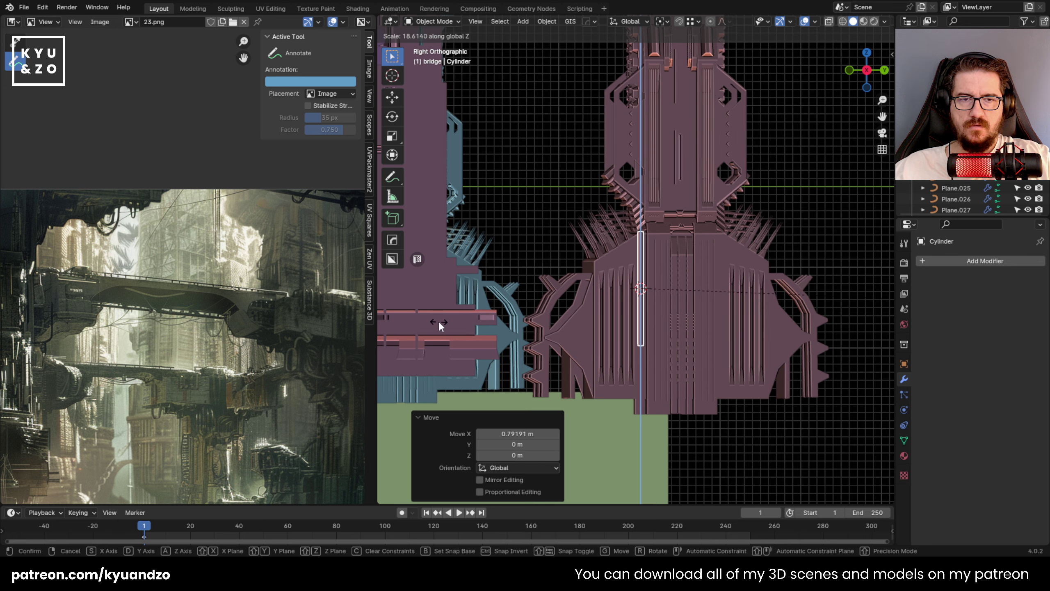
{"action": "left_click", "coordinate": [439, 326]}
{"action": "key", "text": "r"}
{"action": "left_click", "coordinate": [723, 232]}
{"action": "scroll", "coordinate": [721, 230], "scroll_direction": "down", "scroll_amount": 3}
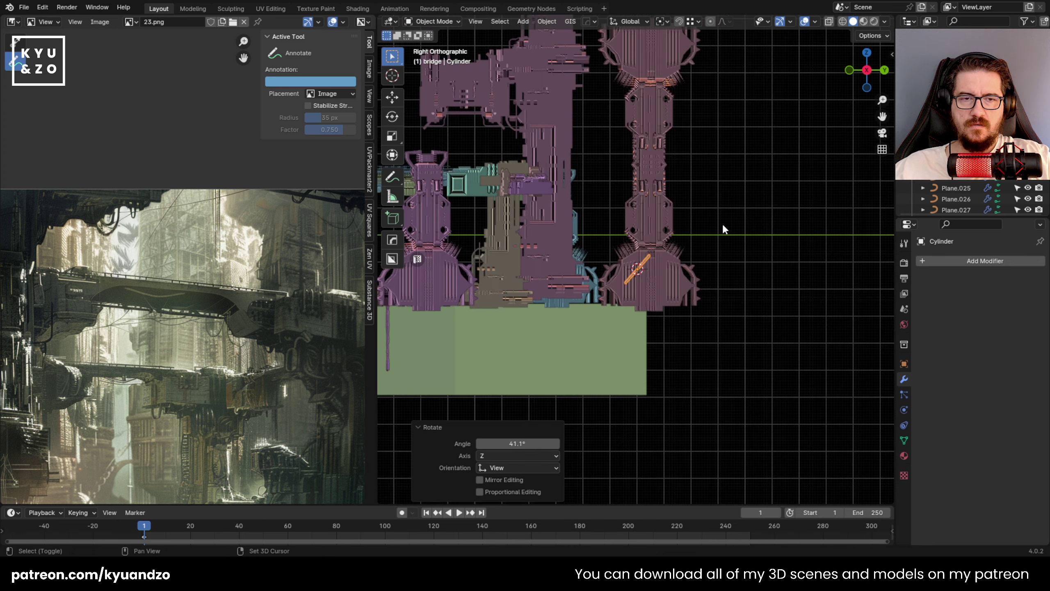
Move the diagonal rod clear of the towers into empty space, about 7.04 m along Y and 1.86 m along Z, and readjust its position.
{"action": "key", "text": "g"}
{"action": "middle_click_drag", "start_coordinate": [723, 225], "coordinate": [638, 227], "text": "shift"}
{"action": "left_click", "coordinate": [762, 215]}
{"action": "scroll", "coordinate": [655, 232], "scroll_direction": "up", "scroll_amount": 9}
{"action": "key", "text": "g"}
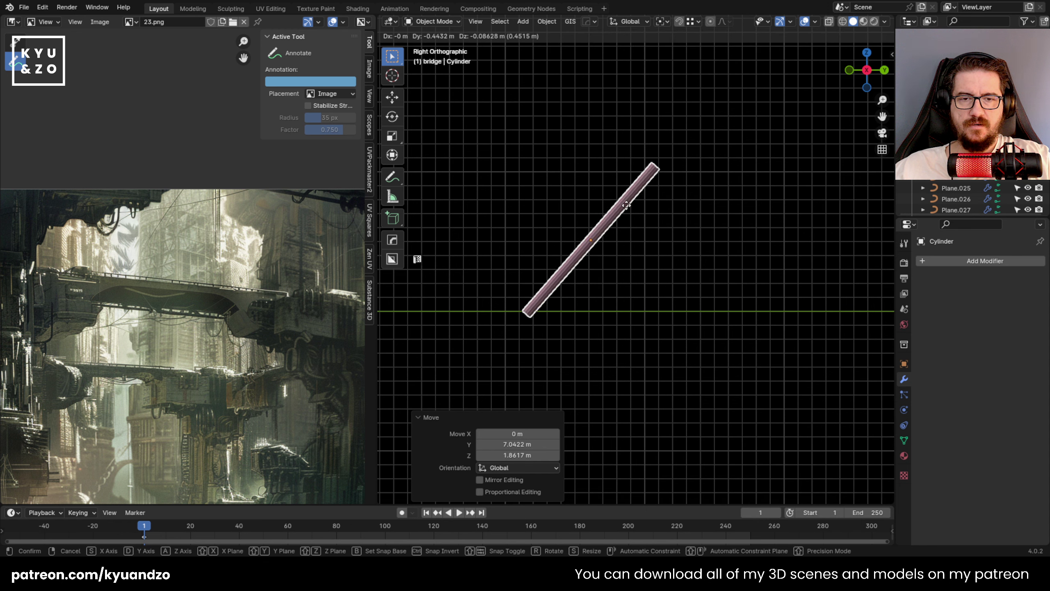
{"action": "left_click", "coordinate": [623, 199]}
Scale the diagonal rod down slightly, rotate it about -4.65° around X, and place its lower end just above the Y axis line.
{"action": "key", "text": "s"}
{"action": "left_click", "coordinate": [695, 194]}
{"action": "key", "text": "g"}
{"action": "left_click", "coordinate": [689, 205]}
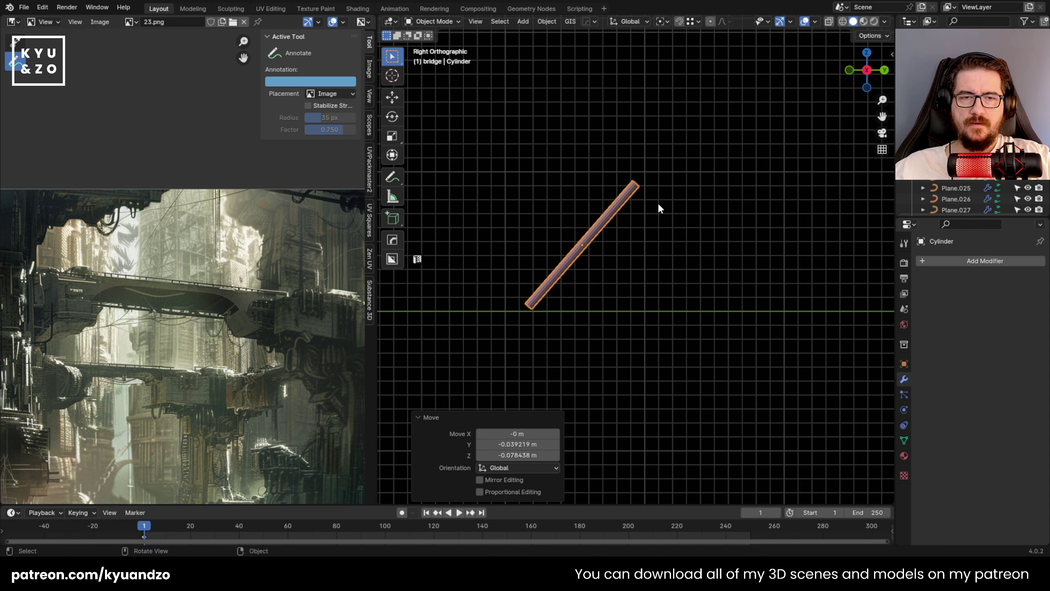
{"action": "middle_click_drag", "start_coordinate": [595, 196], "coordinate": [600, 215], "text": "shift"}
{"action": "key", "text": "r"}
{"action": "key", "text": "s"}
{"action": "left_click", "coordinate": [700, 215]}
{"action": "key", "text": "g"}
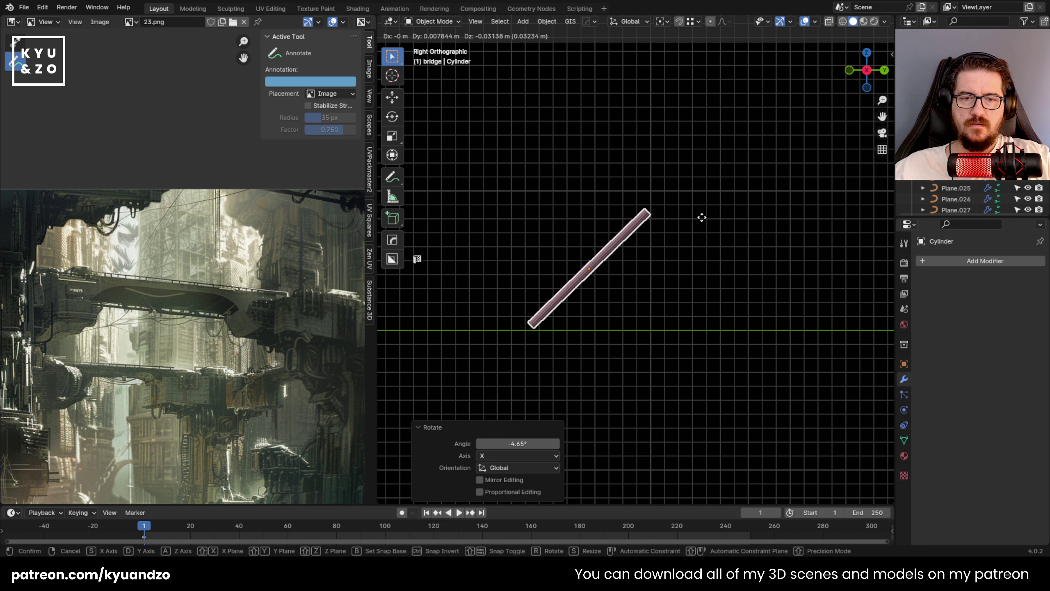
{"action": "left_click", "coordinate": [701, 219]}
Duplicate the diagonal rod in place and mirror the copy along global Y to form an X-shaped cross brace.
{"action": "key", "text": "shift+d"}
{"action": "key", "text": "s"}
{"action": "key", "text": "d"}
{"action": "right_click", "coordinate": [621, 199]}
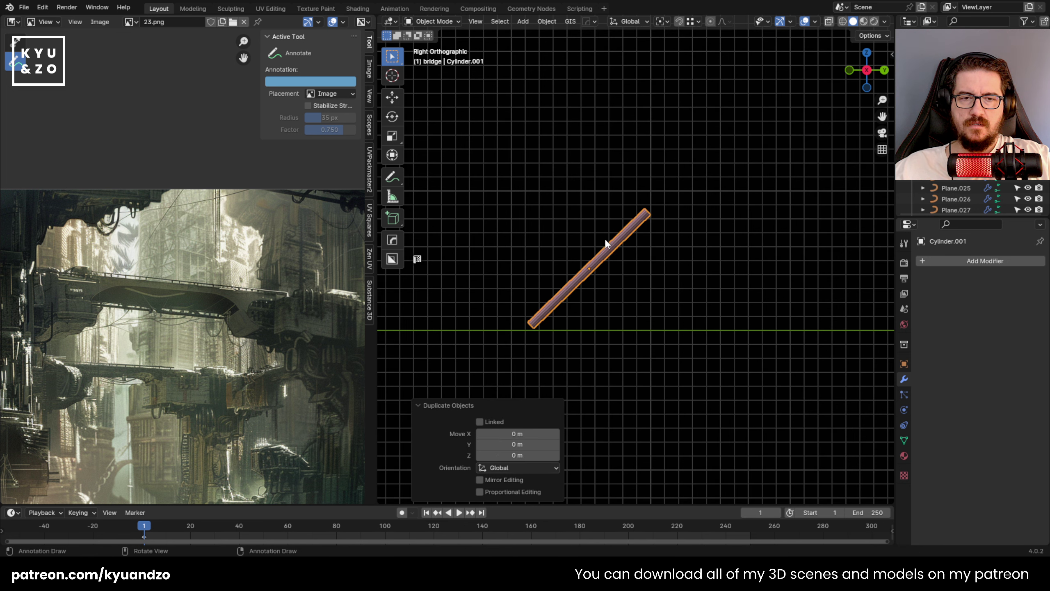
{"action": "left_click", "coordinate": [547, 20]}
{"action": "mouse_move", "coordinate": [577, 57]}
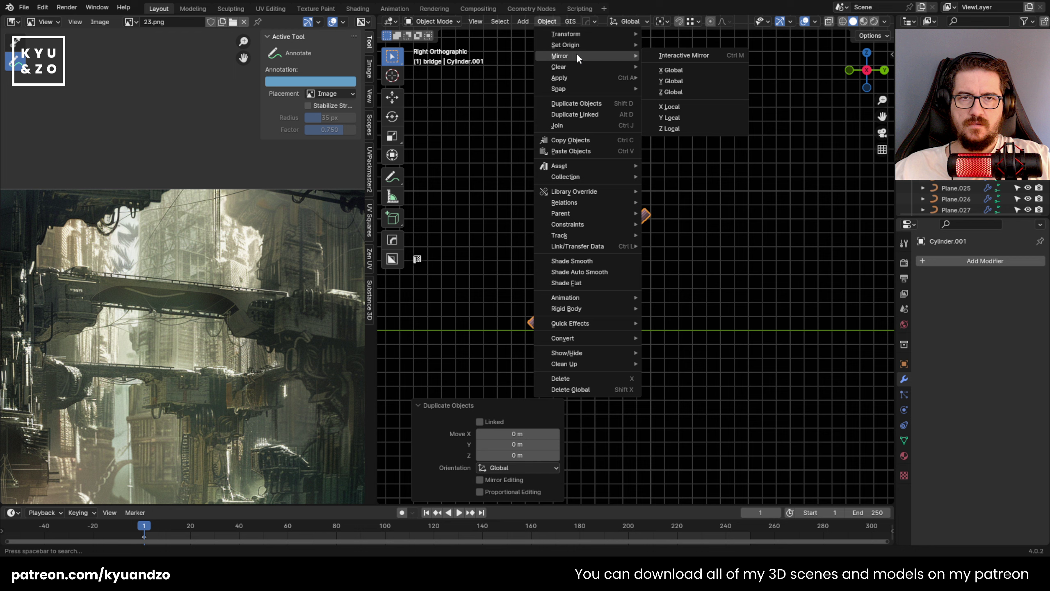
{"action": "left_click", "coordinate": [671, 81]}
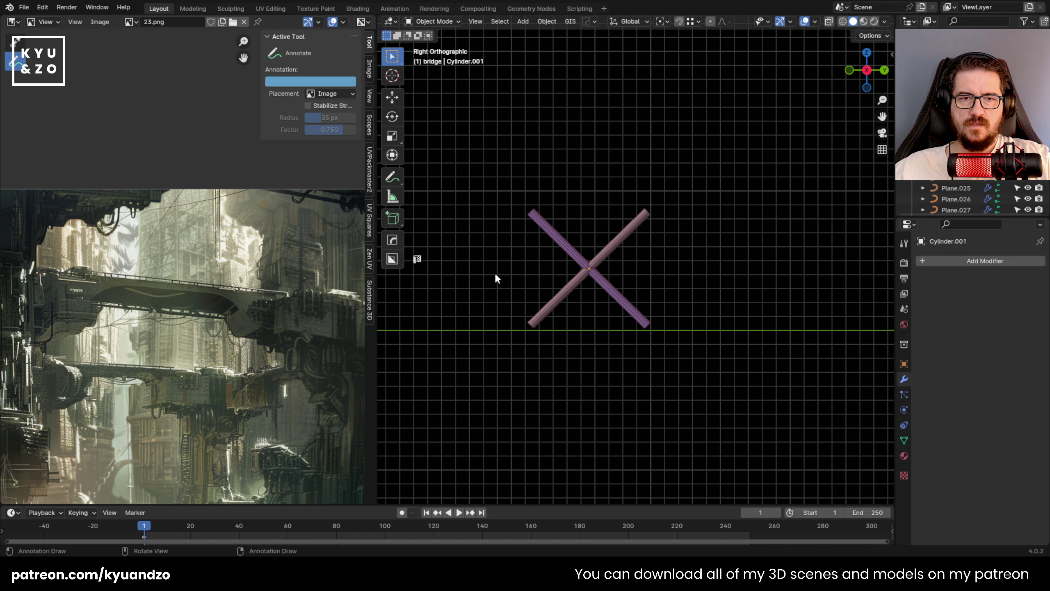
Duplicate the original diagonal rod, clear the copy's rotation, and move it about -0.43 m along Y and 0.14 m along Z beside the cross.
{"action": "key", "text": "KP_Decimal"}
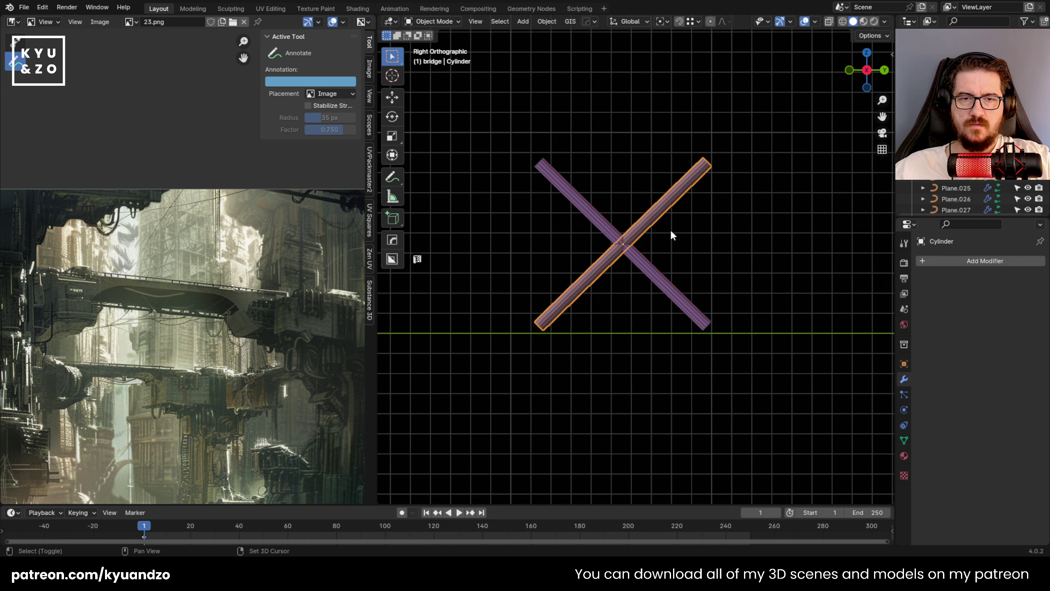
{"action": "key", "text": "shift+d"}
{"action": "right_click", "coordinate": [653, 249]}
{"action": "scroll", "coordinate": [649, 252], "scroll_direction": "up", "scroll_amount": 1}
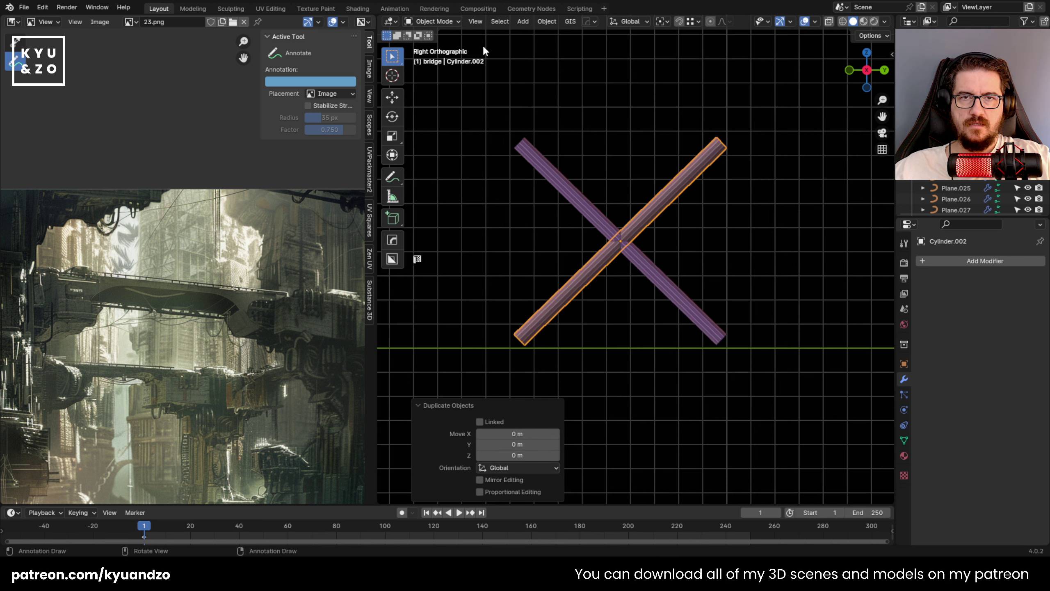
{"action": "left_click", "coordinate": [547, 21]}
{"action": "mouse_move", "coordinate": [587, 67]}
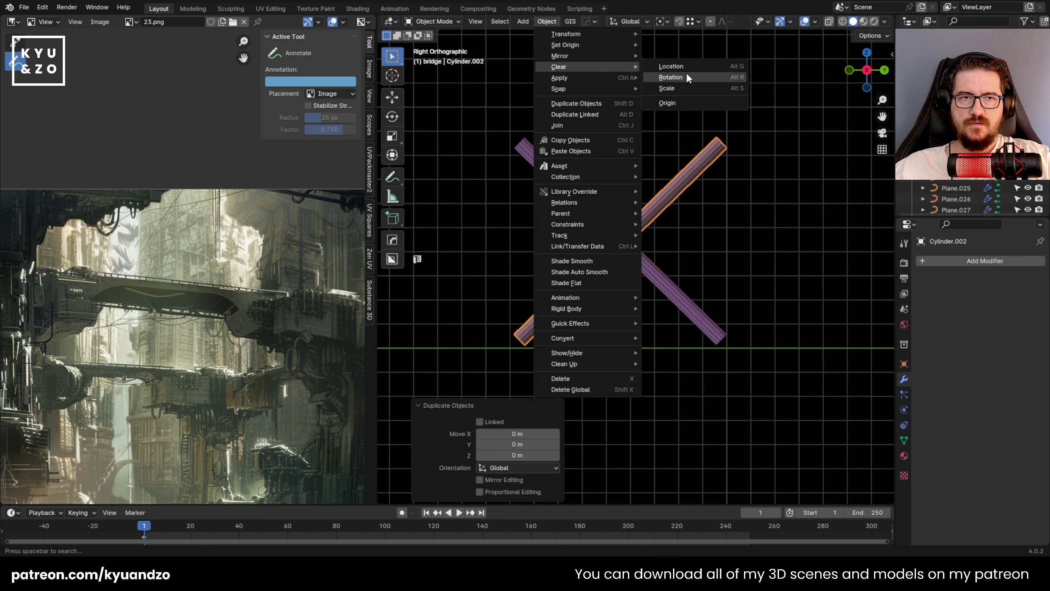
{"action": "left_click", "coordinate": [670, 77]}
{"action": "key", "text": "g"}
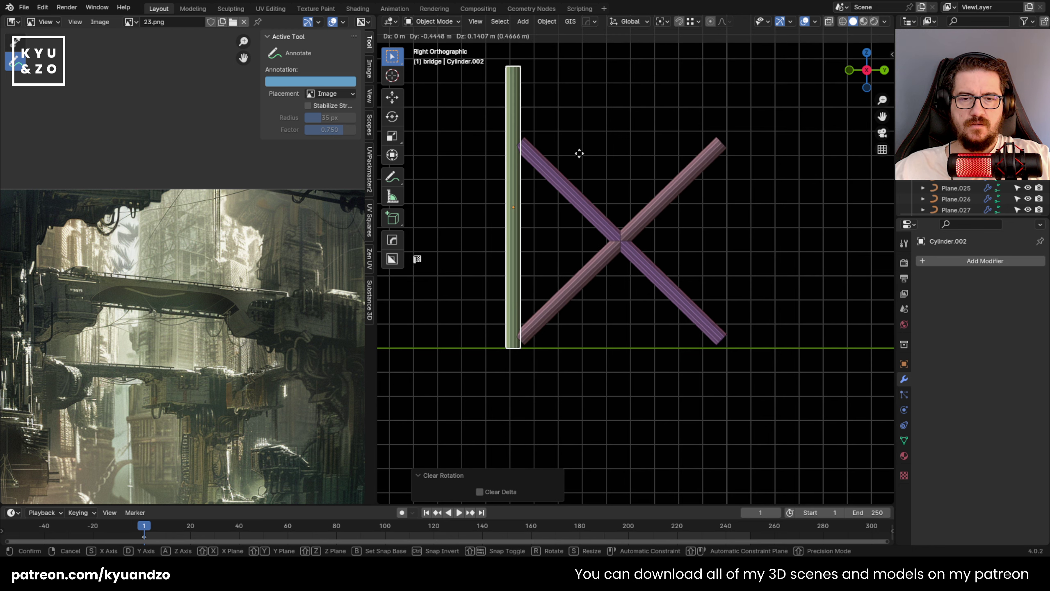
{"action": "left_click", "coordinate": [583, 156]}
In Edit Mode, lower the vertical post's top vertices along Z to just above the upper end of the cross brace.
{"action": "middle_click_drag", "start_coordinate": [550, 93], "coordinate": [545, 132], "text": "shift"}
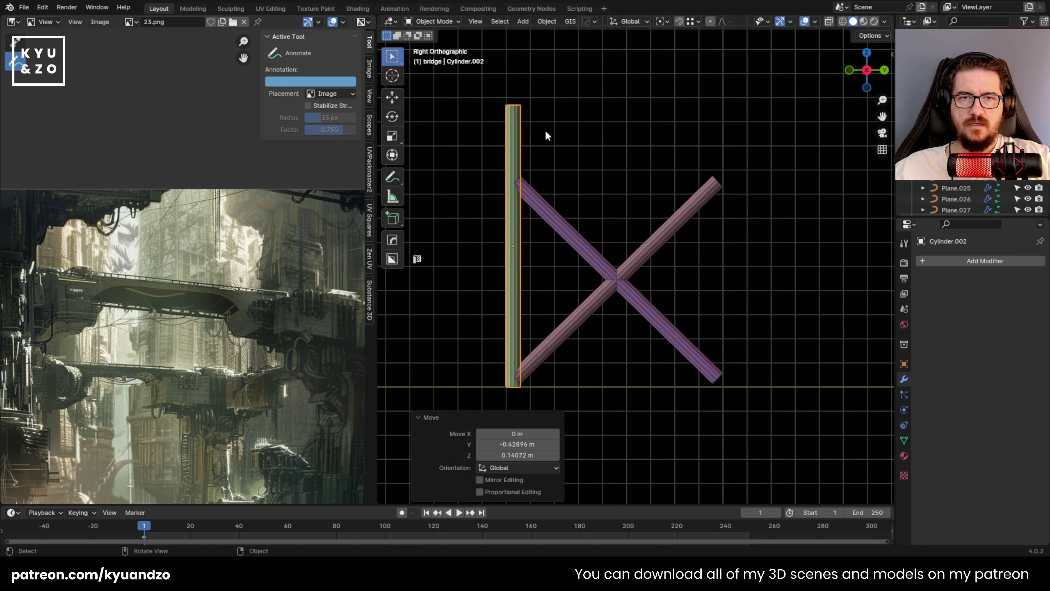
{"action": "key", "text": "Tab"}
{"action": "left_click_drag", "start_coordinate": [474, 79], "coordinate": [522, 100]}
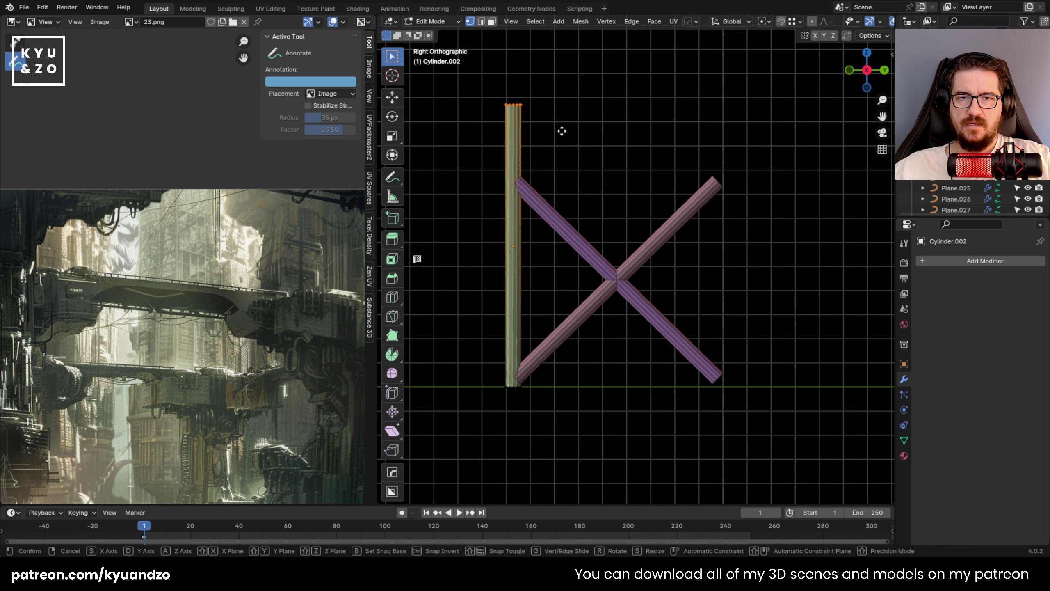
{"action": "key", "text": "g"}
{"action": "key", "text": "z"}
{"action": "left_click", "coordinate": [569, 196]}
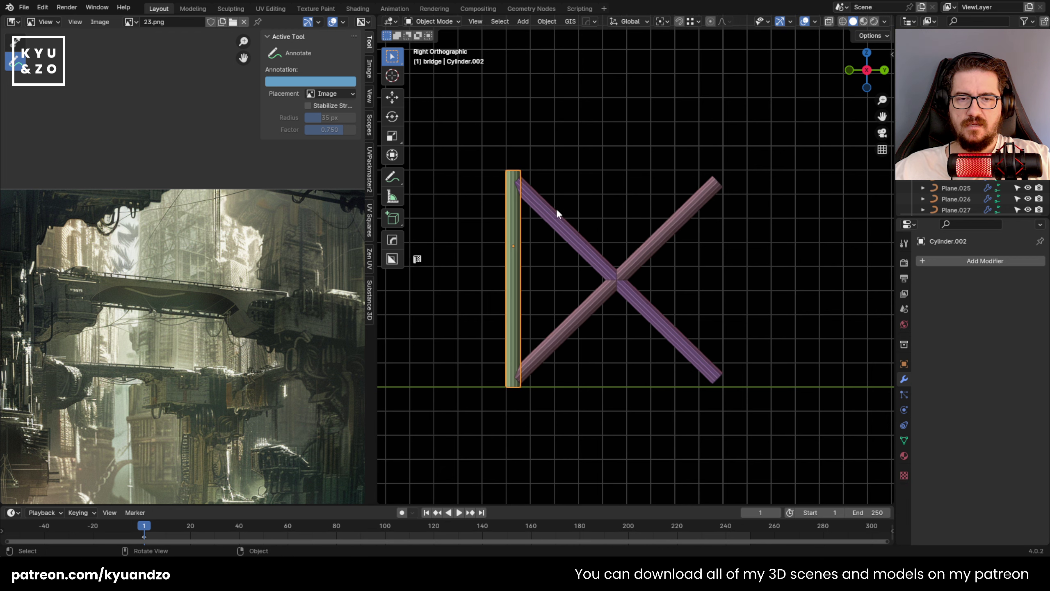
{"action": "key", "text": "Tab"}
Duplicate the vertical post about 0.84 m along Y to the opposite side of the cross brace.
{"action": "key", "text": "shift+d"}
{"action": "key", "text": "y"}
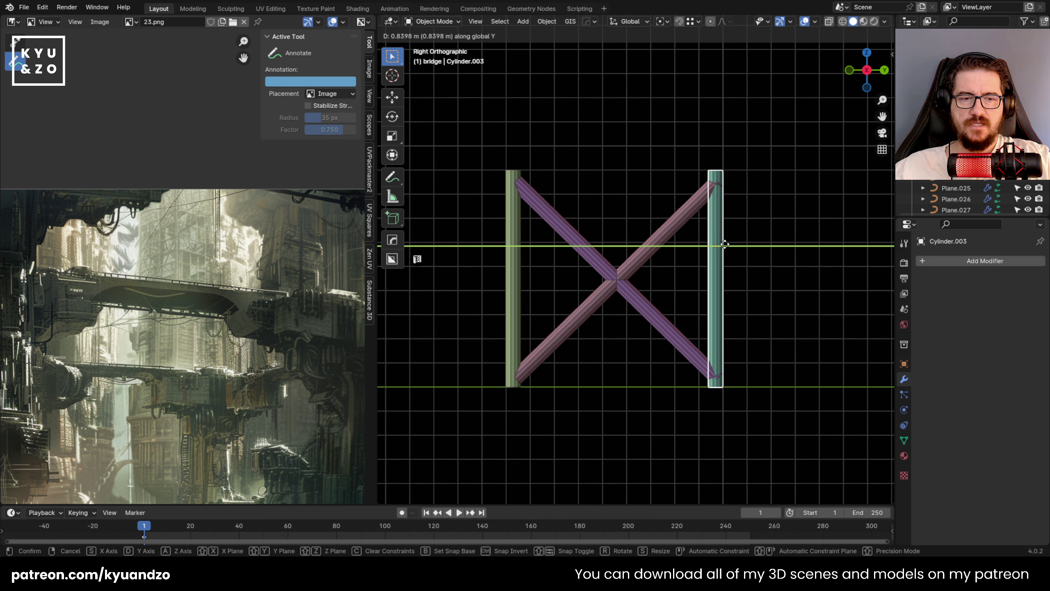
{"action": "left_click", "coordinate": [724, 244]}
Duplicate the post, rotate the copy -90° around X, and position it as a horizontal beam across the tops of both posts.
{"action": "key", "text": "shift+d"}
{"action": "key", "text": "y"}
{"action": "left_click", "coordinate": [638, 182]}
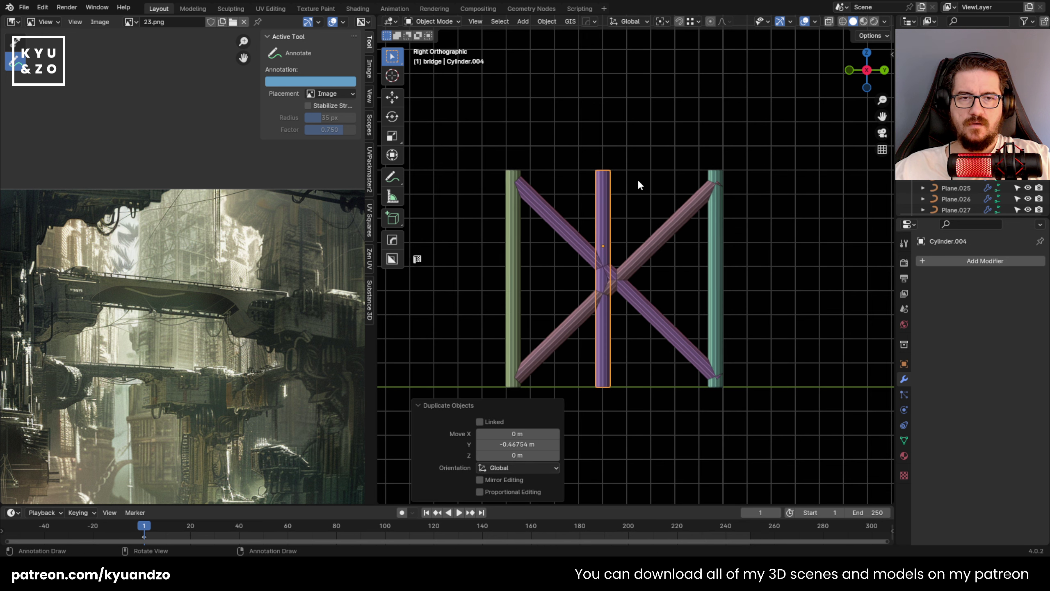
{"action": "key", "text": "r"}
{"action": "left_click", "coordinate": [577, 293]}
{"action": "key", "text": "g"}
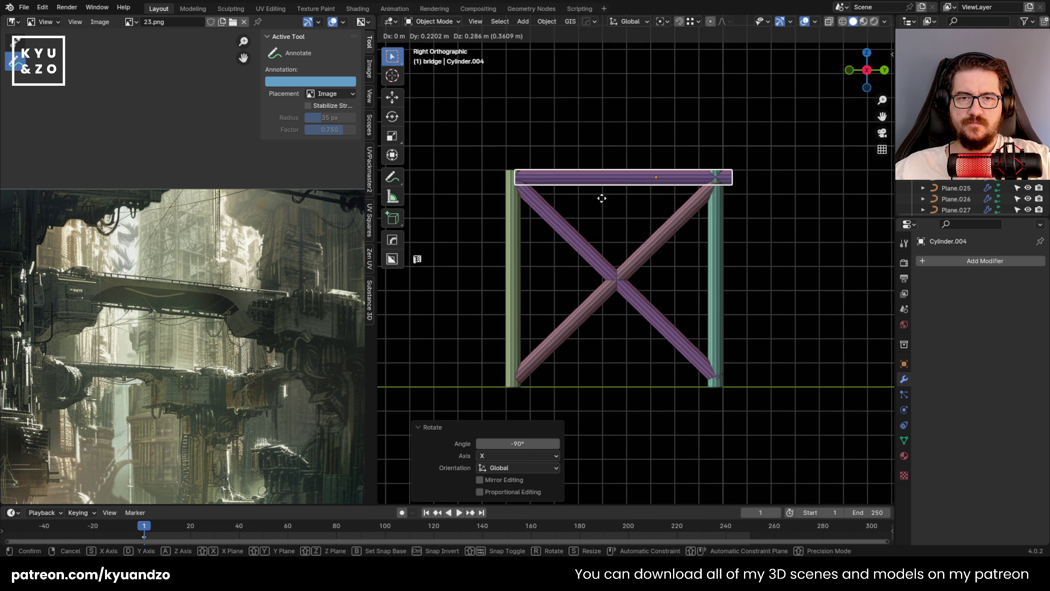
{"action": "left_click", "coordinate": [595, 198]}
Duplicate the top horizontal beam about -0.84 m along Z to span the bases of both posts.
{"action": "key", "text": "shift+d"}
{"action": "key", "text": "z"}
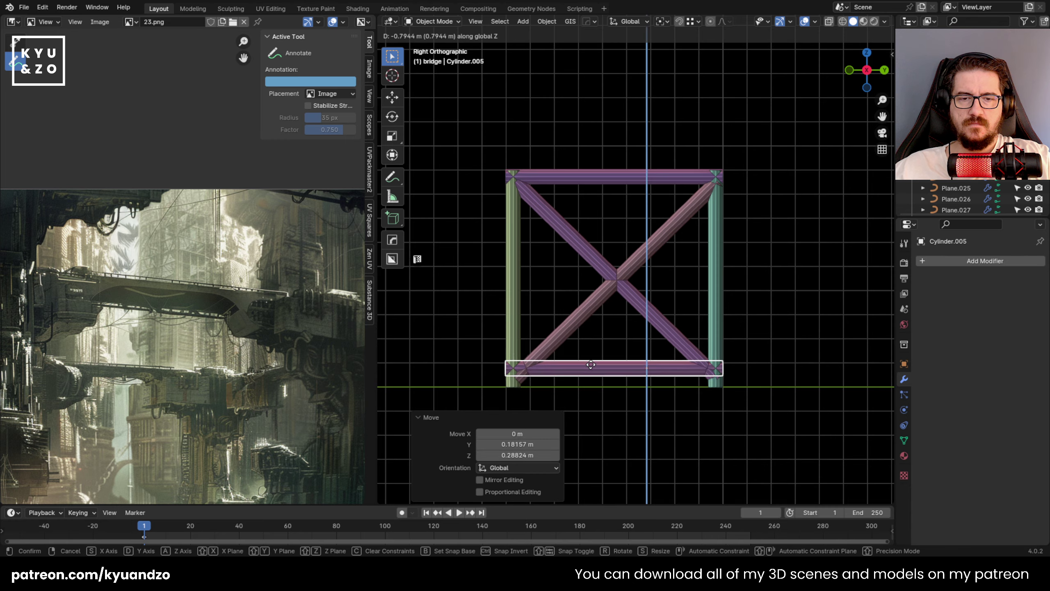
{"action": "left_click", "coordinate": [590, 374]}
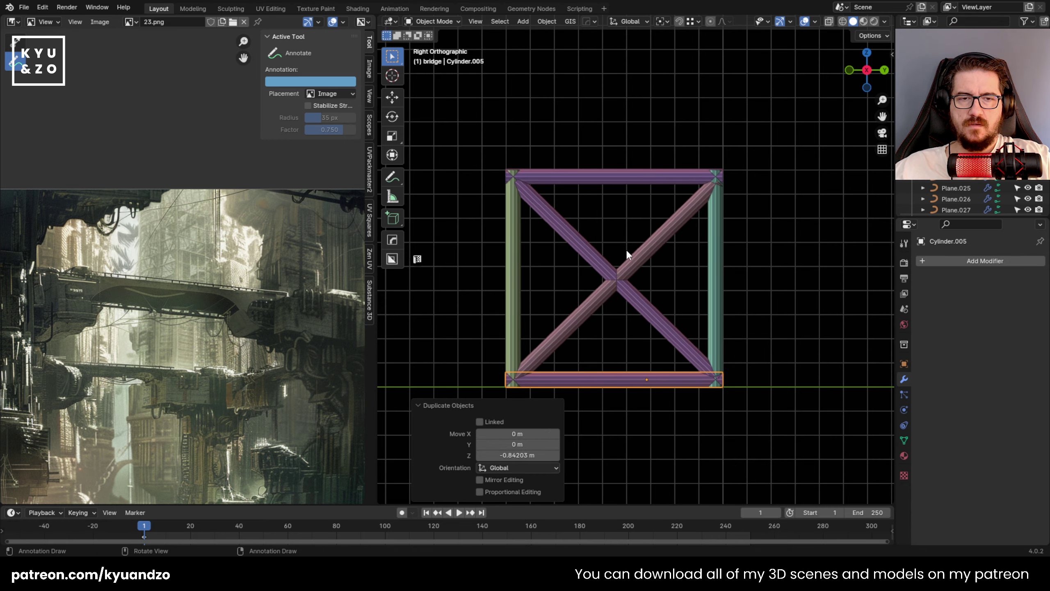
In Edit Mode, lower the teal post's top face about 0.035 m along Z so it ends inside the upper beam.
{"action": "middle_click_drag", "start_coordinate": [626, 249], "coordinate": [572, 291]}
{"action": "left_click", "coordinate": [739, 307]}
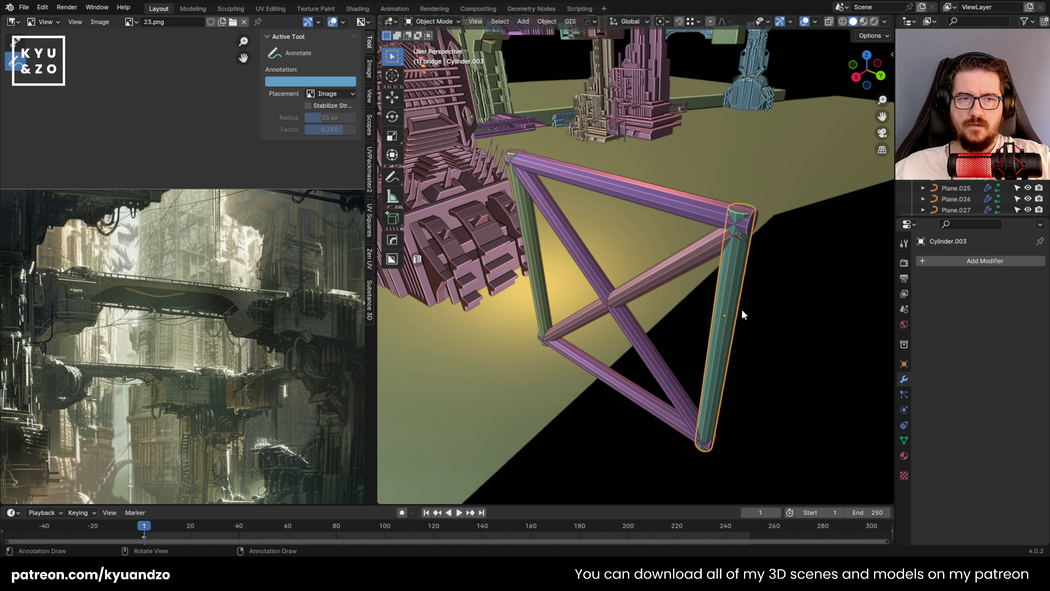
{"action": "middle_click_drag", "start_coordinate": [742, 307], "coordinate": [717, 267]}
{"action": "key", "text": "Tab"}
{"action": "middle_click_drag", "start_coordinate": [745, 197], "coordinate": [674, 231]}
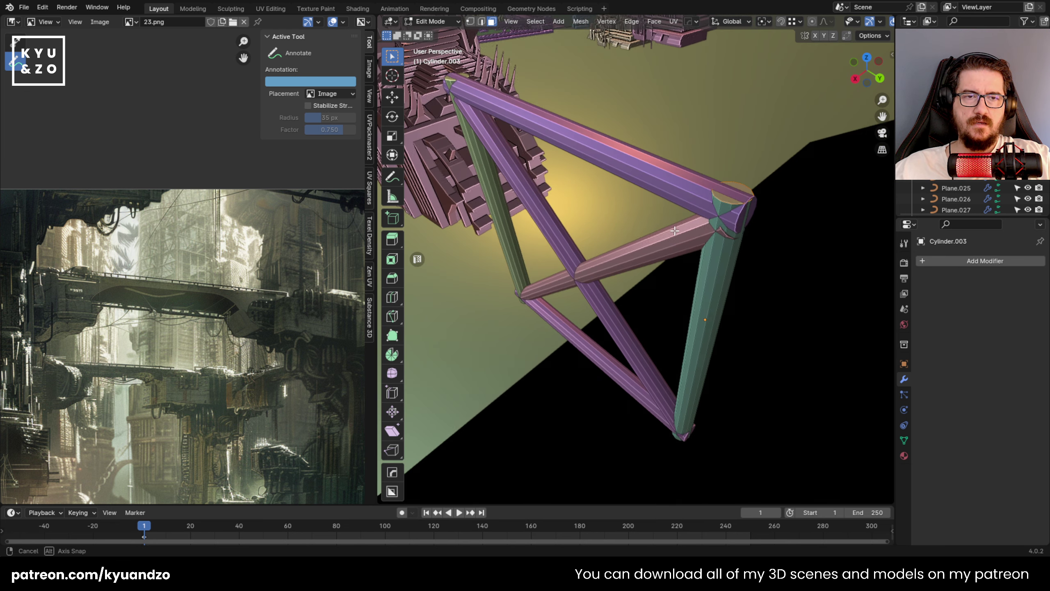
{"action": "key", "text": "z"}
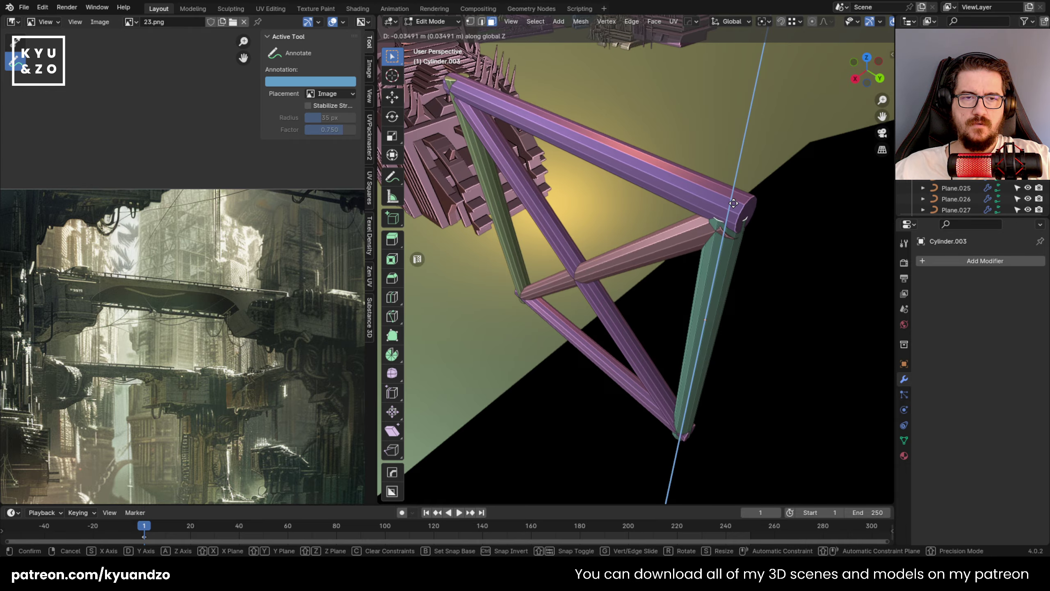
{"action": "left_click", "coordinate": [733, 202]}
{"action": "middle_click_drag", "start_coordinate": [733, 203], "coordinate": [705, 194]}
{"action": "key", "text": "Tab"}
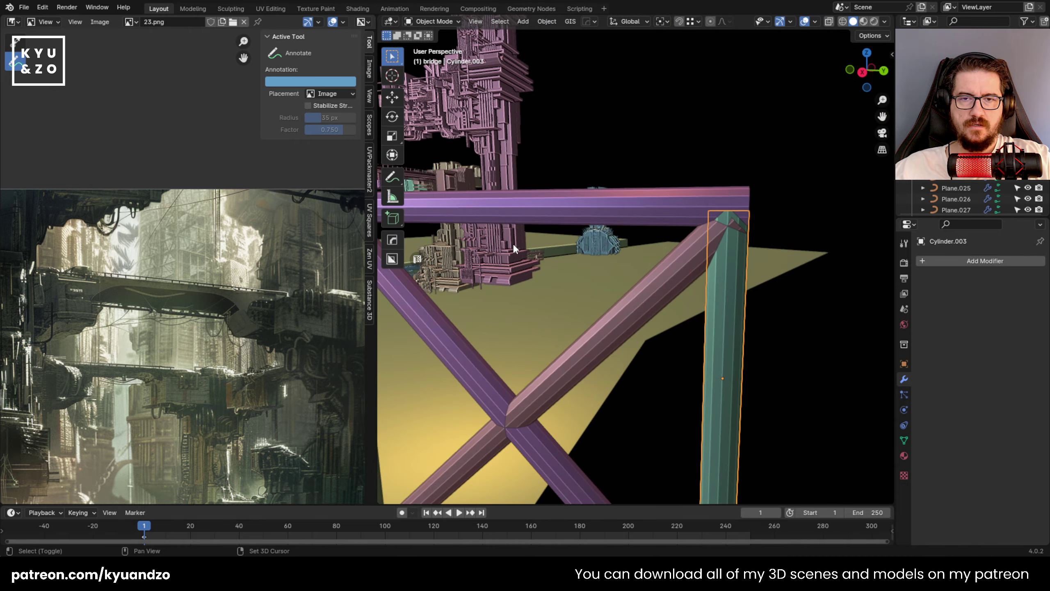
Raise the teal post's bottom face about 0.045 m along Z so it ends inside the lower beam.
{"action": "middle_click_drag", "start_coordinate": [513, 243], "coordinate": [558, 219], "text": "shift"}
{"action": "middle_click_drag", "start_coordinate": [583, 288], "coordinate": [586, 171], "text": "shift"}
{"action": "key", "text": "Tab"}
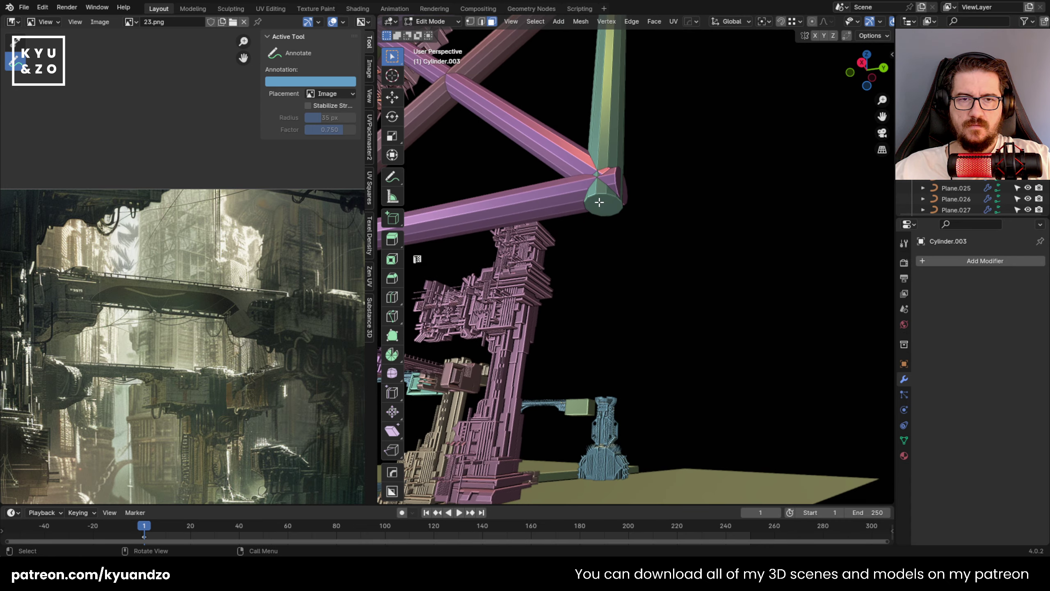
{"action": "scroll", "coordinate": [599, 202], "scroll_direction": "down", "scroll_amount": 2}
{"action": "key", "text": "g"}
{"action": "key", "text": "z"}
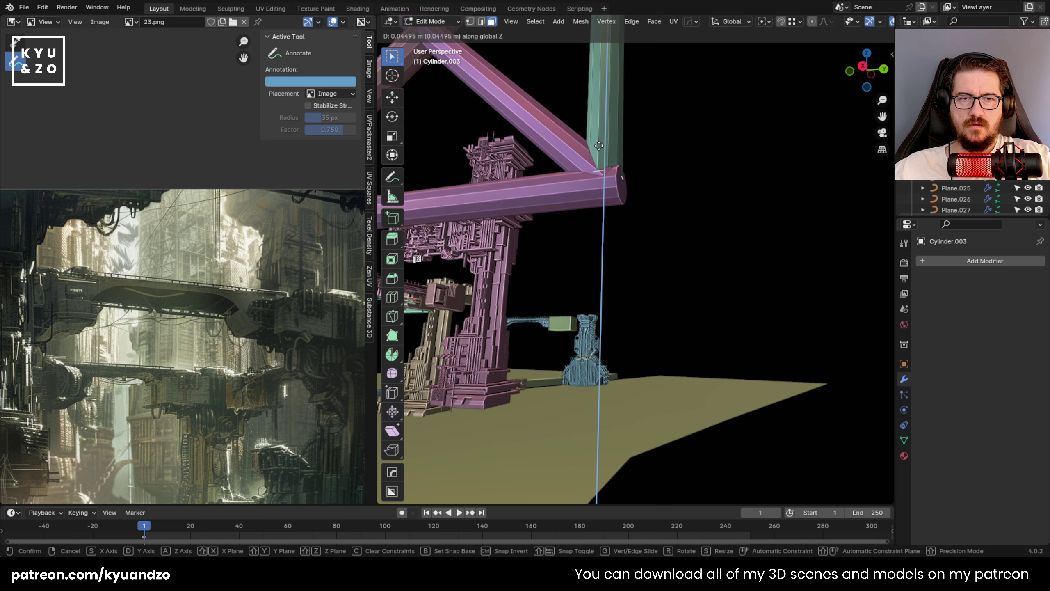
{"action": "left_click", "coordinate": [597, 146]}
{"action": "key", "text": "Tab"}
Edit the green post and raise its bottom face about 0.035 m along Z into the lower beam.
{"action": "middle_click_drag", "start_coordinate": [573, 150], "coordinate": [585, 193]}
{"action": "key", "text": "shift+grave"}
{"action": "key", "text": "a"}
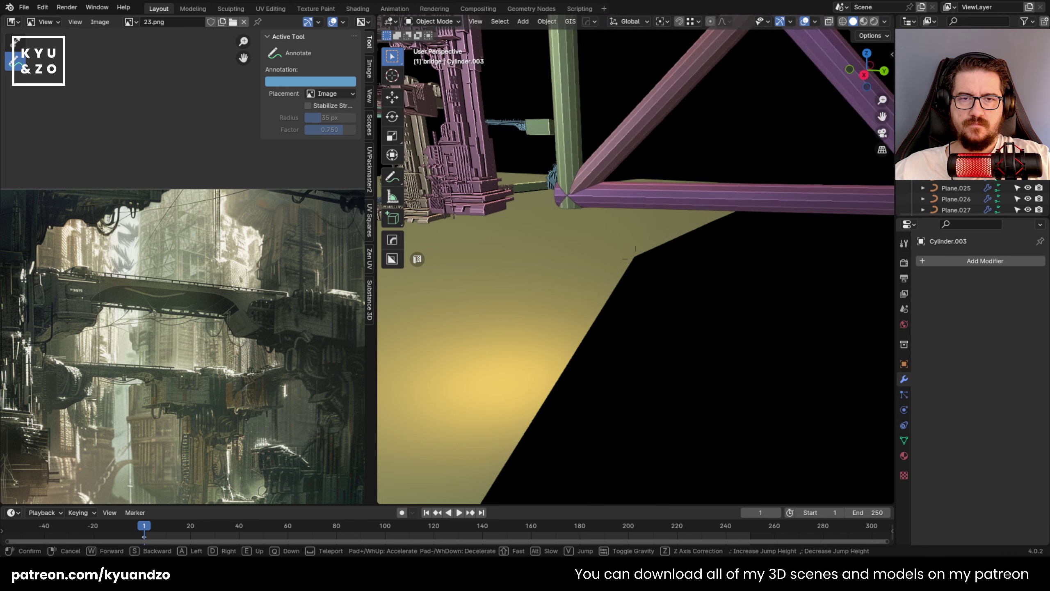
{"action": "left_click", "coordinate": [576, 203]}
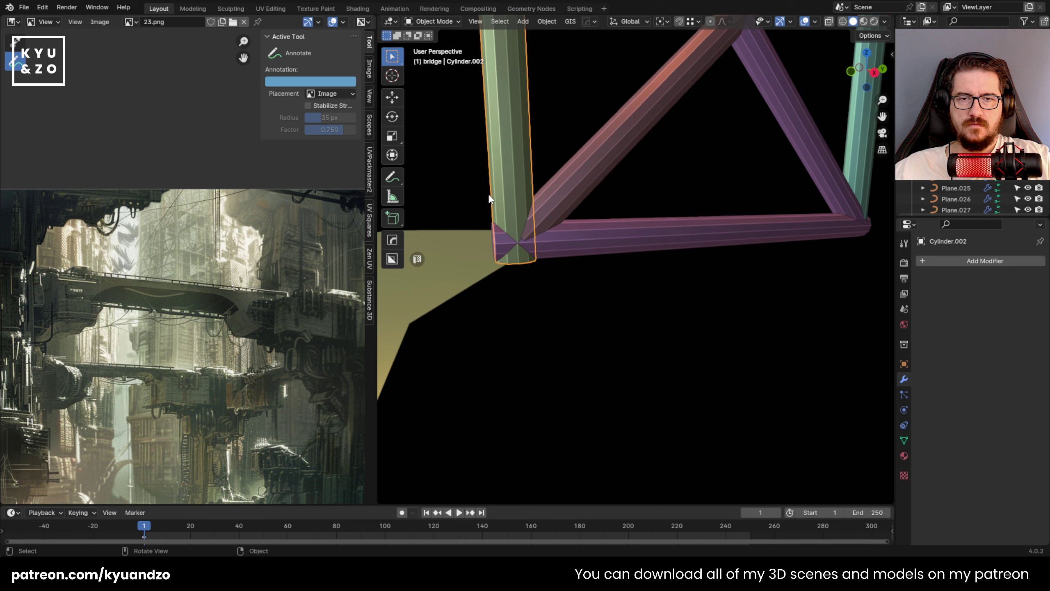
{"action": "key", "text": "Tab"}
{"action": "key", "text": "shift+grave"}
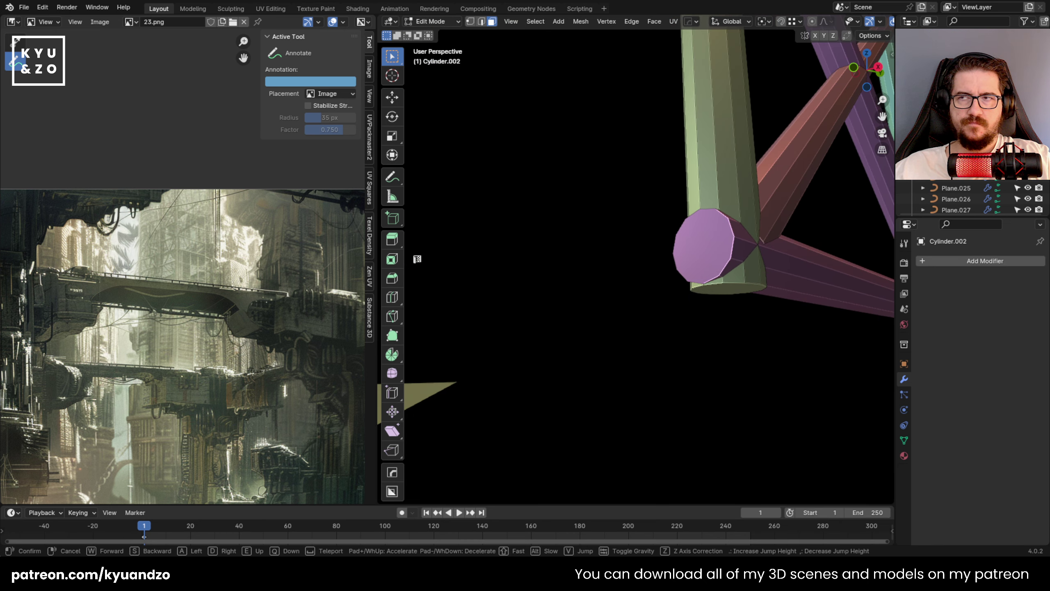
{"action": "left_click", "coordinate": [497, 246]}
{"action": "key", "text": "g"}
{"action": "key", "text": "z"}
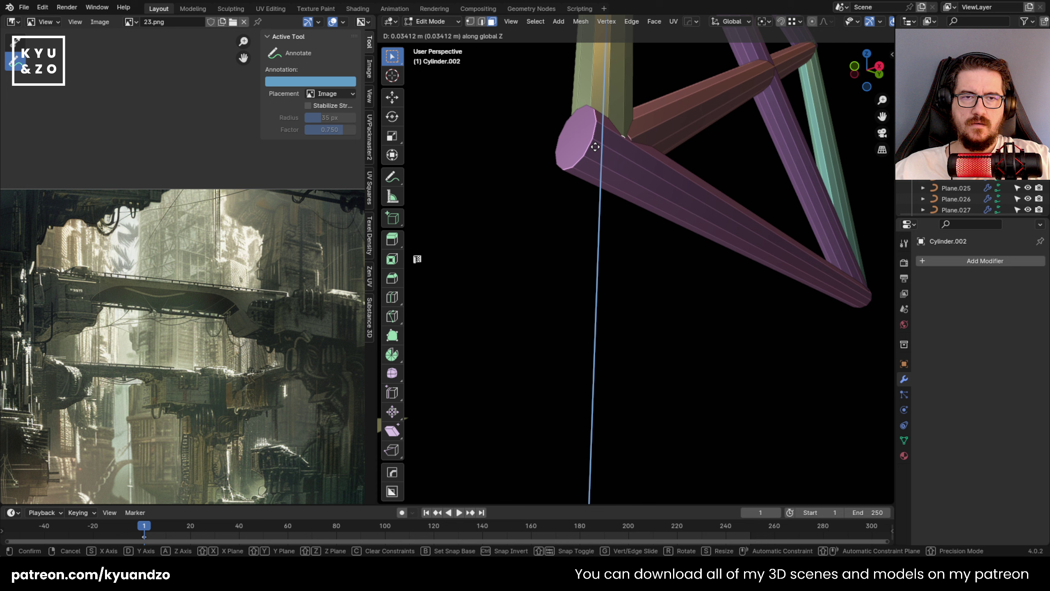
{"action": "left_click", "coordinate": [594, 146]}
Lower the green post's top face along Z until it is hidden inside the upper beam.
{"action": "key", "text": "shift+grave"}
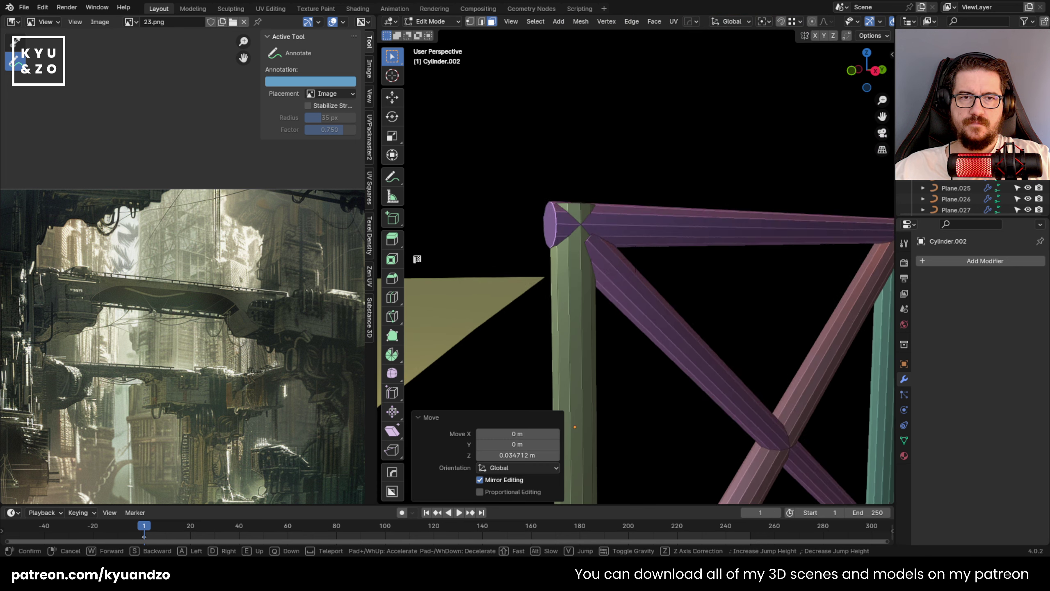
{"action": "left_click", "coordinate": [594, 170]}
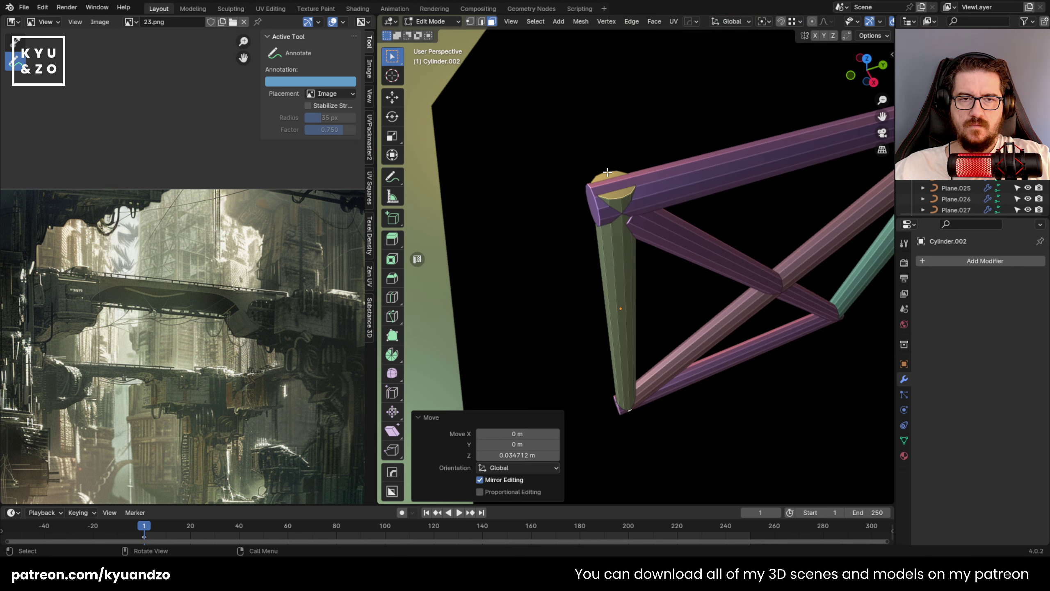
{"action": "key", "text": "g"}
{"action": "key", "text": "z"}
{"action": "left_click", "coordinate": [603, 192]}
{"action": "key", "text": "Tab"}
Select all the posts, beams and diagonal braces of the truss frame and join them into one object.
{"action": "scroll", "coordinate": [597, 189], "scroll_direction": "down", "scroll_amount": 4}
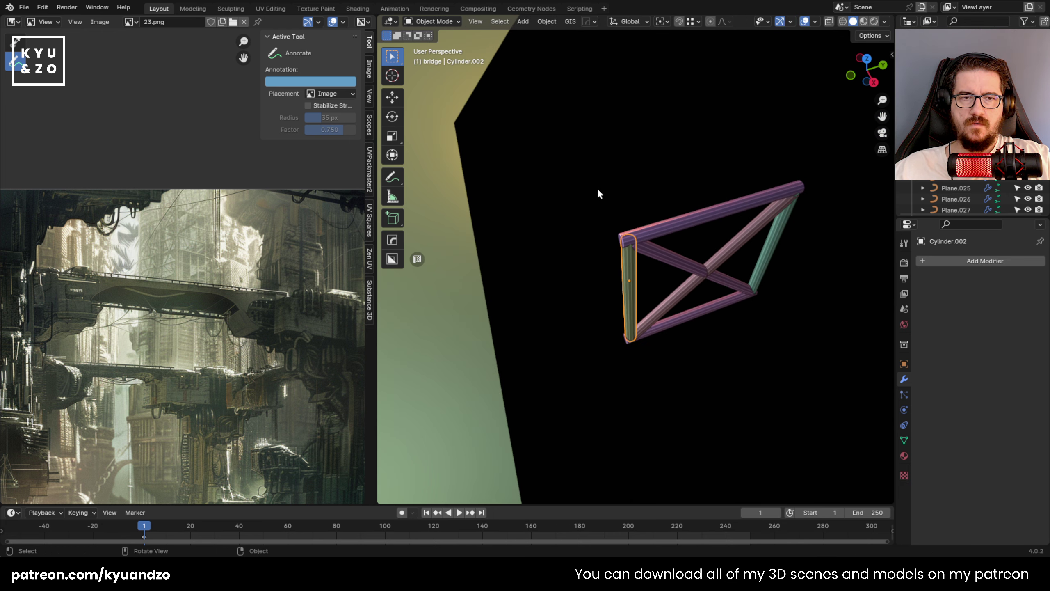
{"action": "middle_click_drag", "start_coordinate": [598, 189], "coordinate": [661, 198]}
{"action": "left_click_drag", "start_coordinate": [621, 173], "coordinate": [756, 332]}
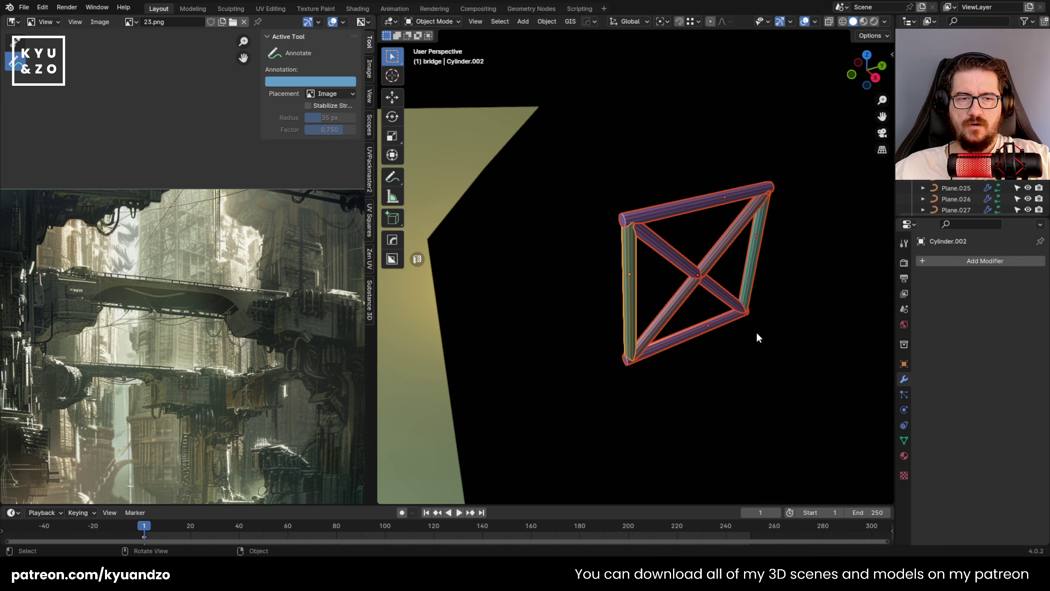
{"action": "key", "text": "ctrl+j"}
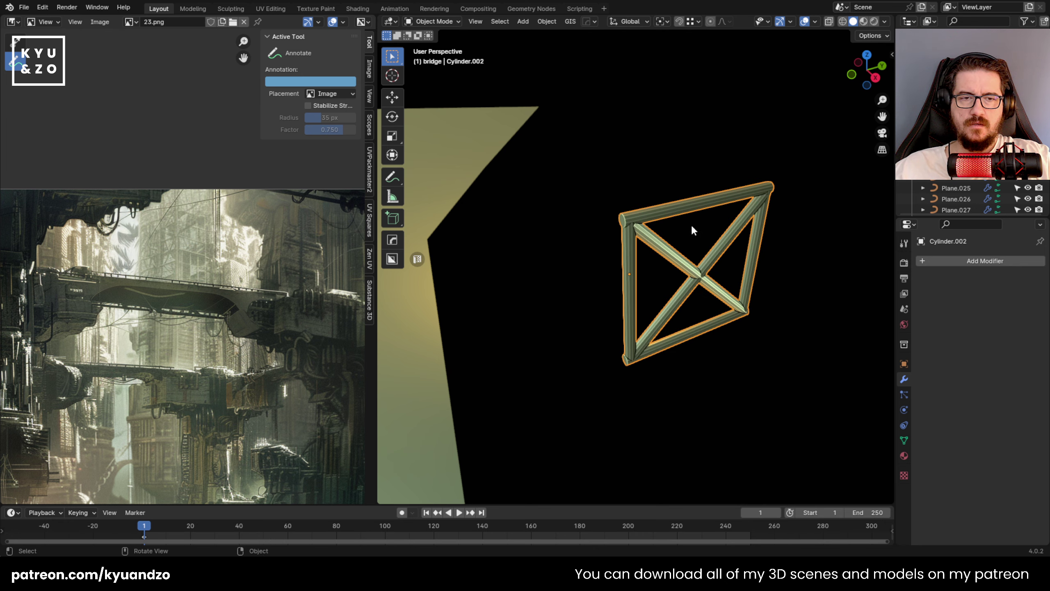
Move the large tower nearest the truss about 13.5 m along Y, out beyond the ground plane.
{"action": "middle_click_drag", "start_coordinate": [691, 225], "coordinate": [648, 174]}
{"action": "key", "text": "KP_3"}
{"action": "middle_click_drag", "start_coordinate": [747, 202], "coordinate": [535, 238], "text": "shift"}
{"action": "scroll", "coordinate": [653, 208], "scroll_direction": "down", "scroll_amount": 4}
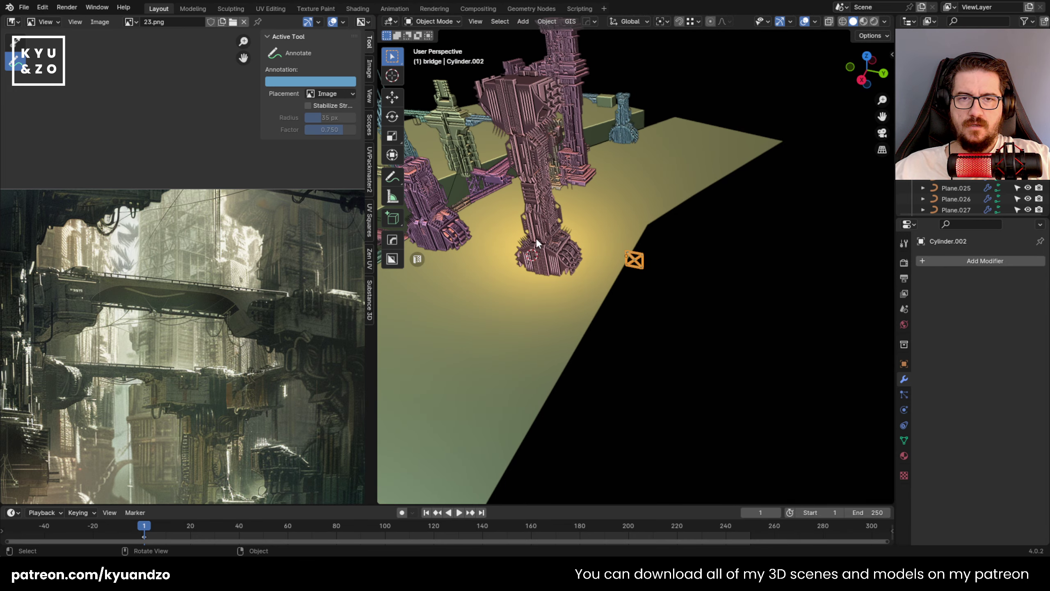
{"action": "left_click", "coordinate": [536, 238]}
{"action": "key", "text": "g"}
{"action": "key", "text": "y"}
{"action": "left_click", "coordinate": [756, 241]}
Move the truss frame about 7.36 m along Y to line up with the relocated tower.
{"action": "middle_click_drag", "start_coordinate": [756, 241], "coordinate": [571, 269], "text": "shift"}
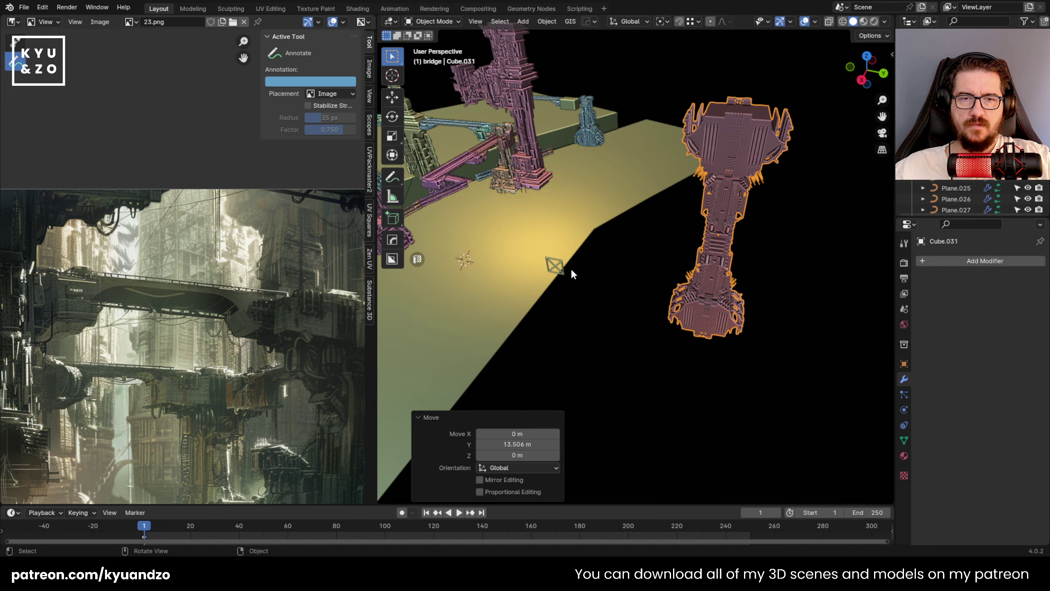
{"action": "left_click", "coordinate": [562, 271]}
{"action": "key", "text": "g"}
{"action": "key", "text": "y"}
{"action": "left_click", "coordinate": [723, 304]}
Scale the truss frame to 0.637 and move it about -0.54 m along Y and -0.18 m along Z to the tower's edge.
{"action": "middle_click_drag", "start_coordinate": [723, 302], "coordinate": [690, 226]}
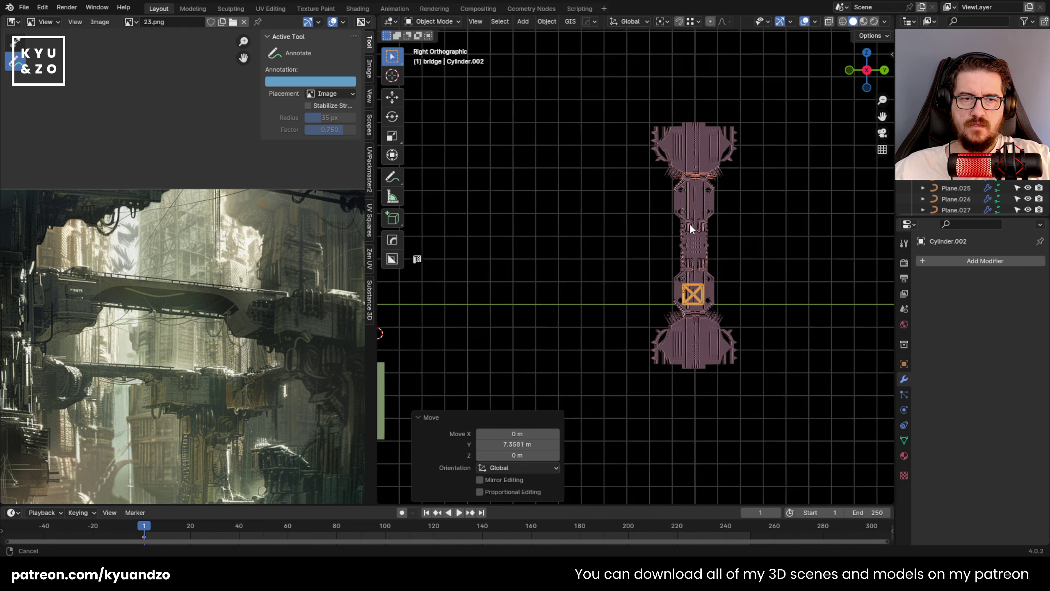
{"action": "scroll", "coordinate": [689, 223], "scroll_direction": "up", "scroll_amount": 5}
{"action": "key", "text": "s"}
{"action": "left_click", "coordinate": [617, 236]}
{"action": "scroll", "coordinate": [617, 236], "scroll_direction": "down", "scroll_amount": 1}
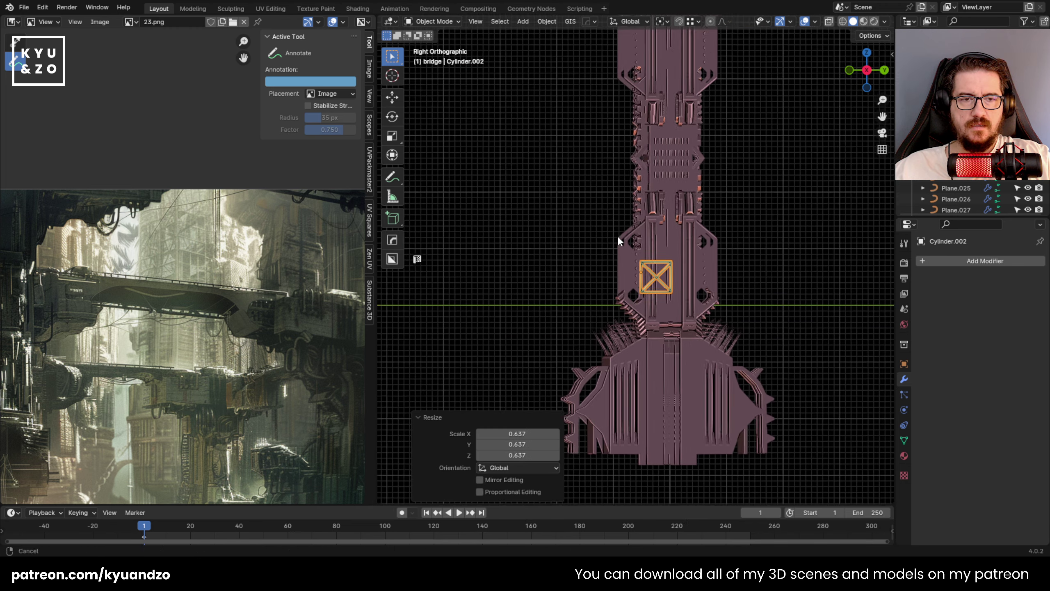
{"action": "scroll", "coordinate": [617, 236], "scroll_direction": "up", "scroll_amount": 2}
{"action": "key", "text": "g"}
{"action": "left_click", "coordinate": [669, 206]}
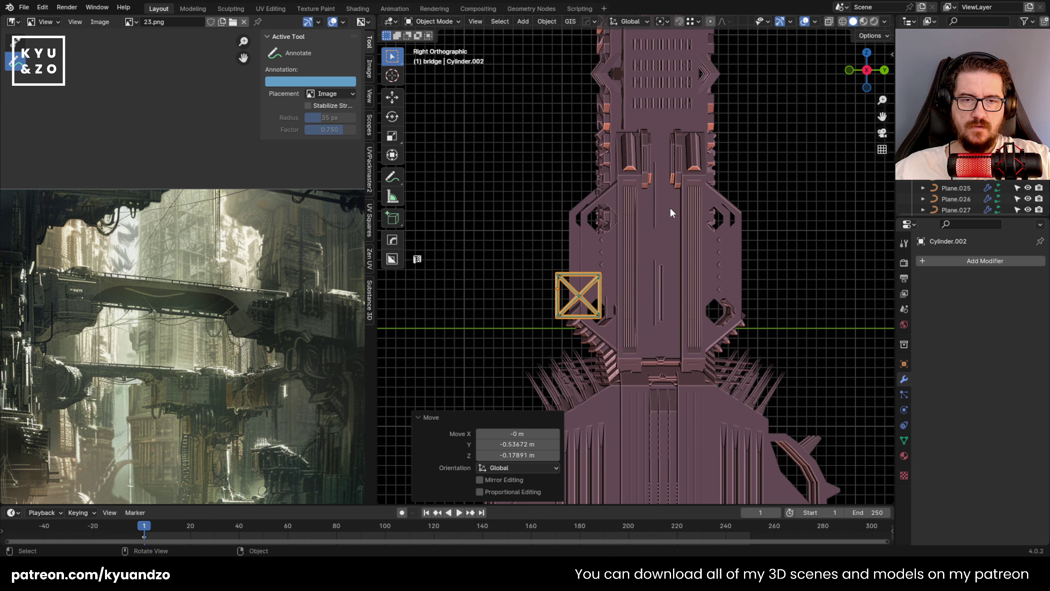
Move the truss frame to a new collection named construction.
{"action": "middle_click_drag", "start_coordinate": [669, 207], "coordinate": [560, 263]}
{"action": "scroll", "coordinate": [560, 263], "scroll_direction": "down", "scroll_amount": 2}
{"action": "key", "text": "m"}
{"action": "left_click", "coordinate": [603, 281]}
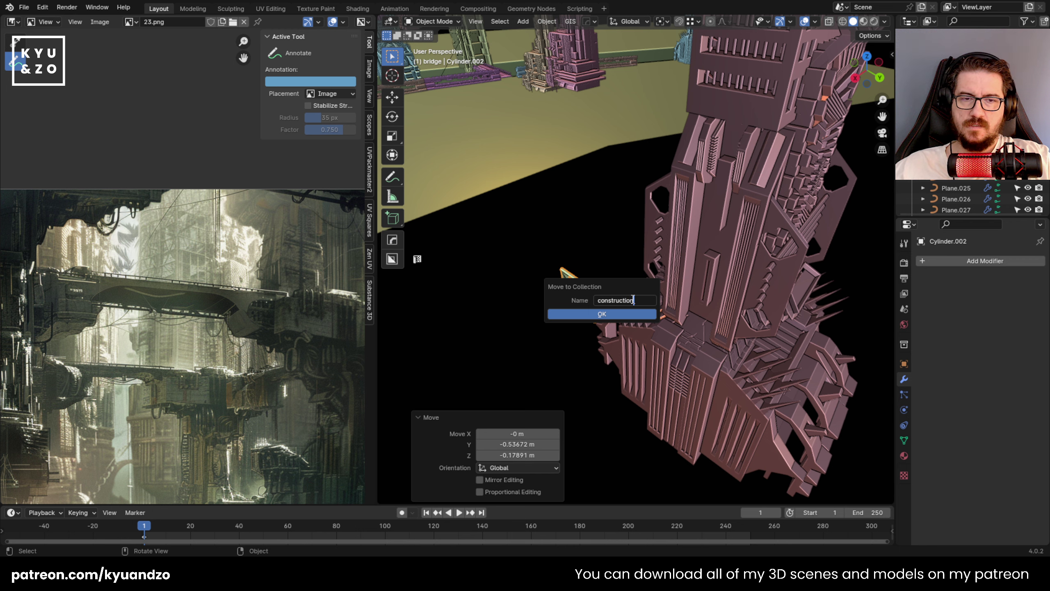
{"action": "left_click", "coordinate": [626, 317]}
Move the truss frame about -0.63 m along X, closer to the tower's face.
{"action": "key", "text": "g"}
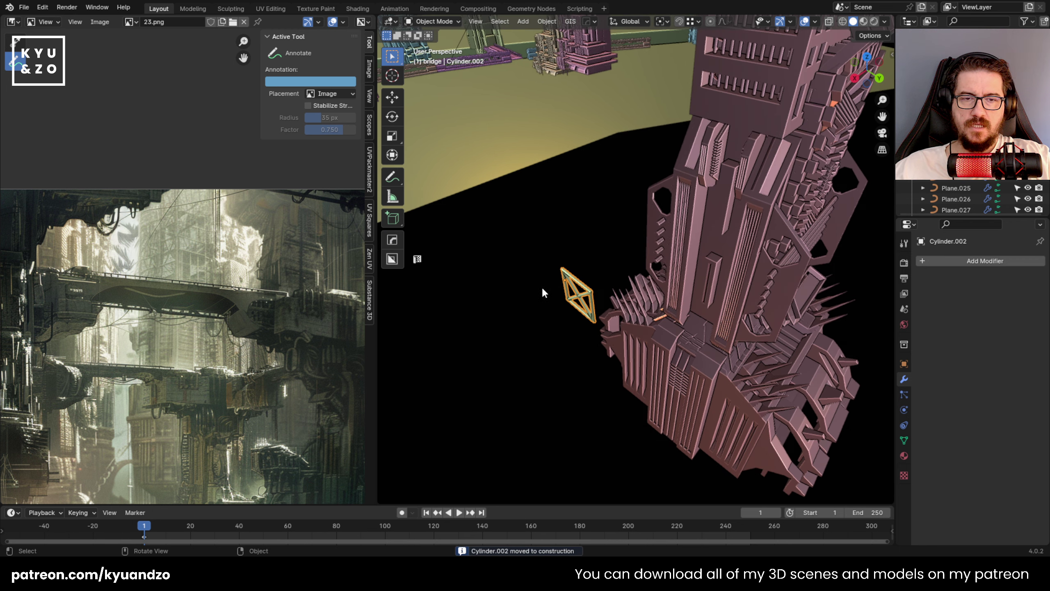
{"action": "key", "text": "y"}
{"action": "key", "text": "x"}
{"action": "left_click", "coordinate": [616, 248]}
In the right view, lower the truss frame about 0.13 m along Z near the tower's base.
{"action": "key", "text": "KP_3"}
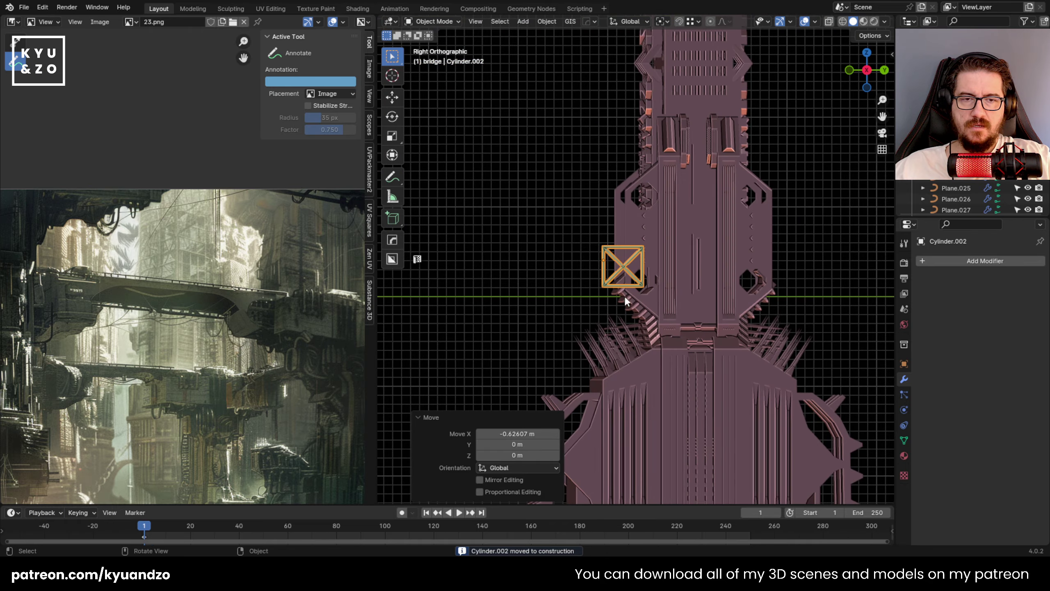
{"action": "scroll", "coordinate": [620, 273], "scroll_direction": "up", "scroll_amount": 2}
{"action": "key", "text": "g"}
{"action": "right_click", "coordinate": [582, 240]}
{"action": "middle_click_drag", "start_coordinate": [631, 185], "coordinate": [594, 233], "text": "shift"}
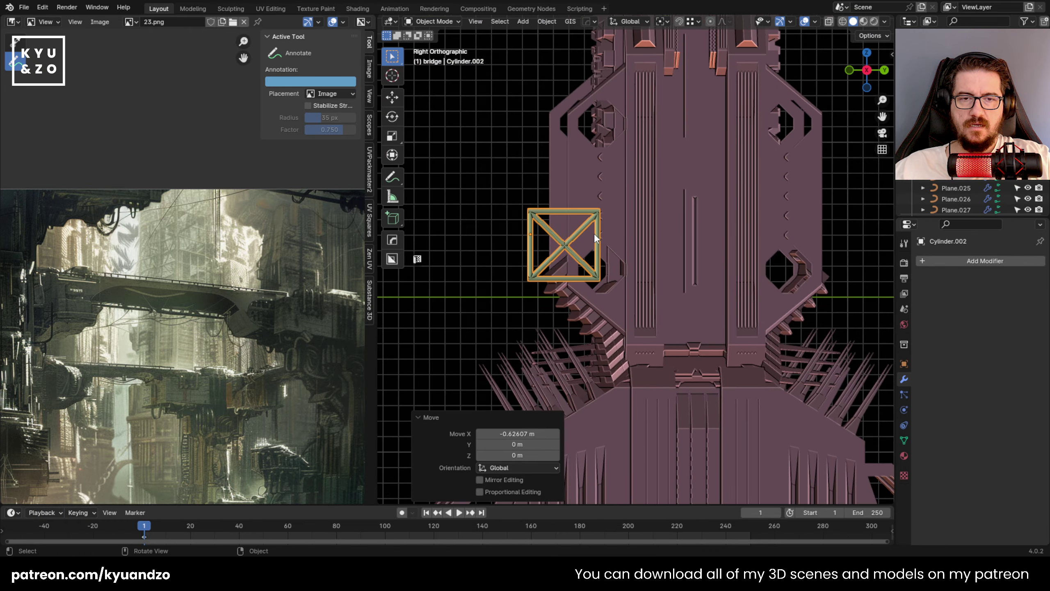
{"action": "key", "text": "g"}
{"action": "left_click", "coordinate": [590, 209]}
{"action": "left_click", "coordinate": [587, 239]}
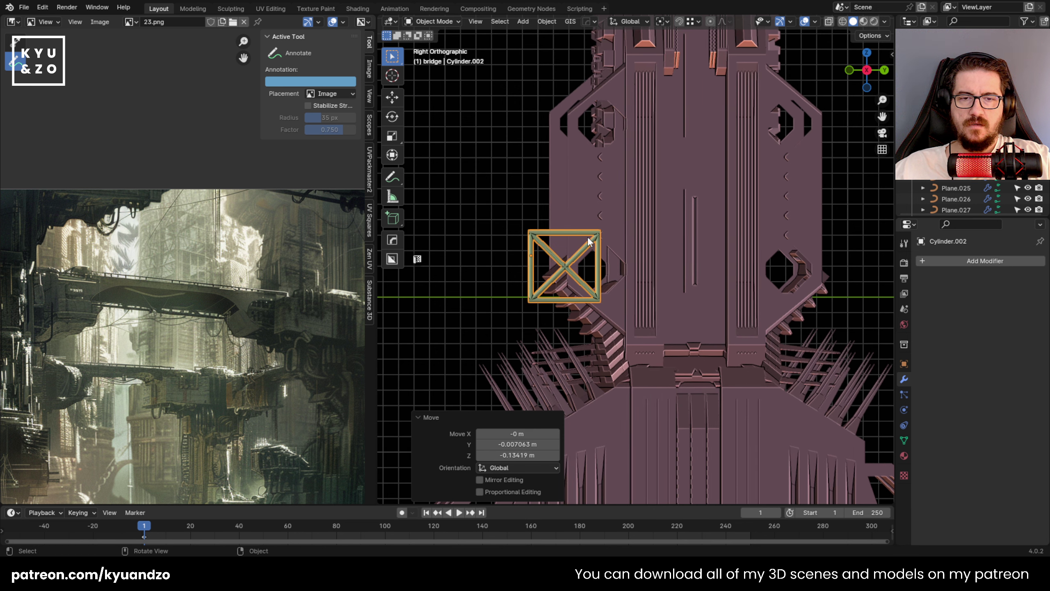
Duplicate the truss frame about 0.466 m along Y and repeat the duplication to form a row of six panels.
{"action": "key", "text": "shift+d"}
{"action": "key", "text": "d"}
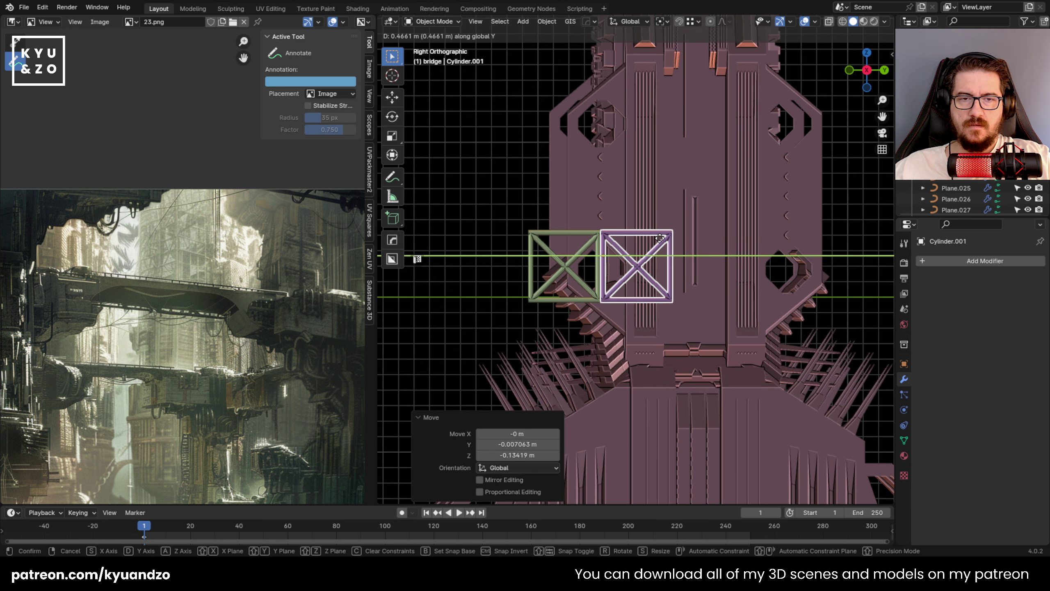
{"action": "left_click", "coordinate": [643, 285]}
{"action": "key", "text": "shift+r"}
{"action": "key", "text": "shift+r"}
{"action": "key", "text": "shift+r"}
{"action": "scroll", "coordinate": [643, 285], "scroll_direction": "down", "scroll_amount": 10}
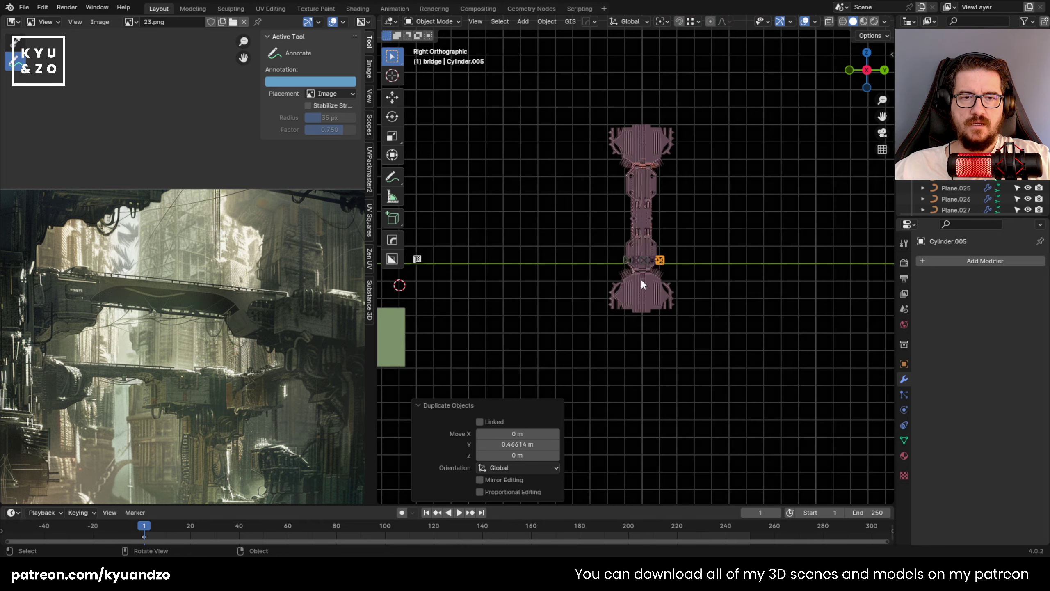
{"action": "scroll", "coordinate": [642, 285], "scroll_direction": "up", "scroll_amount": 10}
{"action": "key", "text": "shift+r"}
{"action": "scroll", "coordinate": [699, 271], "scroll_direction": "down", "scroll_amount": 2}
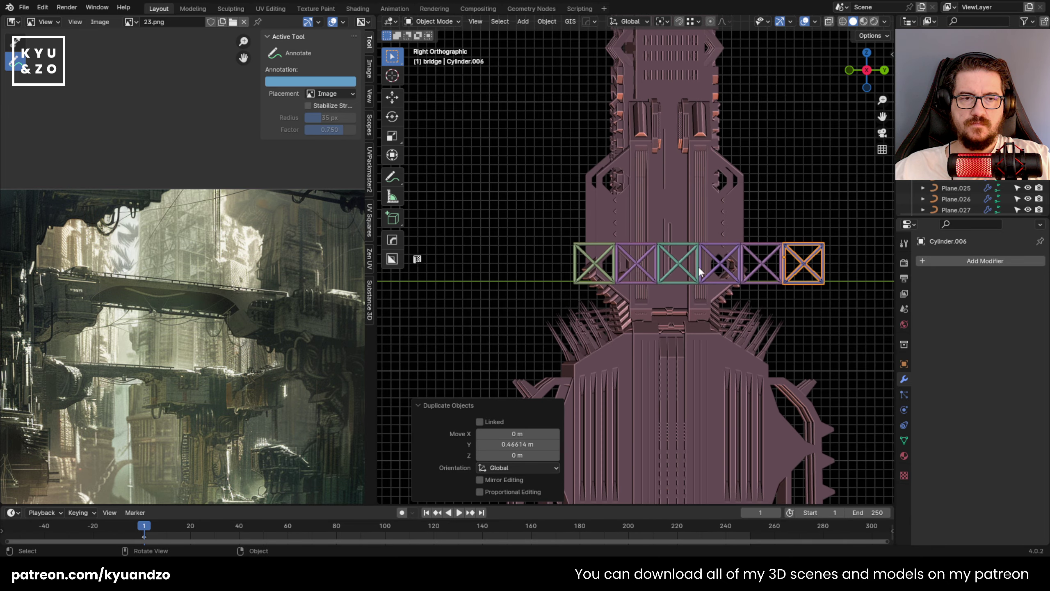
Select all six truss panels, scale them to 0.833, and shift the row to centre it across the tower.
{"action": "left_click", "coordinate": [762, 263], "text": "shift"}
{"action": "left_click", "coordinate": [719, 260], "text": "shift"}
{"action": "left_click", "coordinate": [678, 257], "text": "shift"}
{"action": "left_click", "coordinate": [622, 252], "text": "shift"}
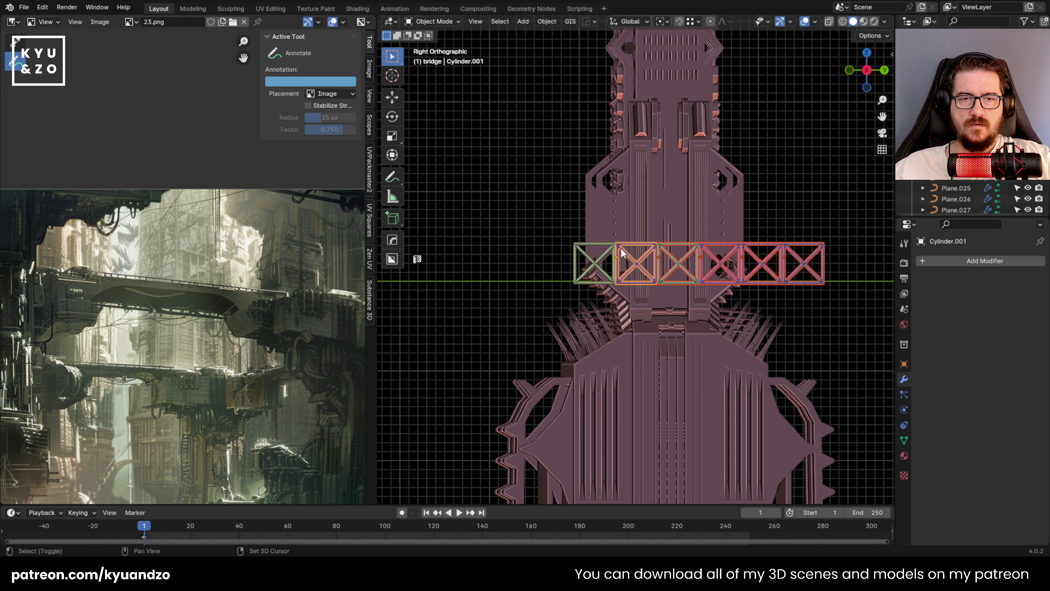
{"action": "left_click", "coordinate": [596, 251], "text": "shift"}
{"action": "key", "text": "s"}
{"action": "left_click", "coordinate": [779, 230]}
{"action": "key", "text": "g"}
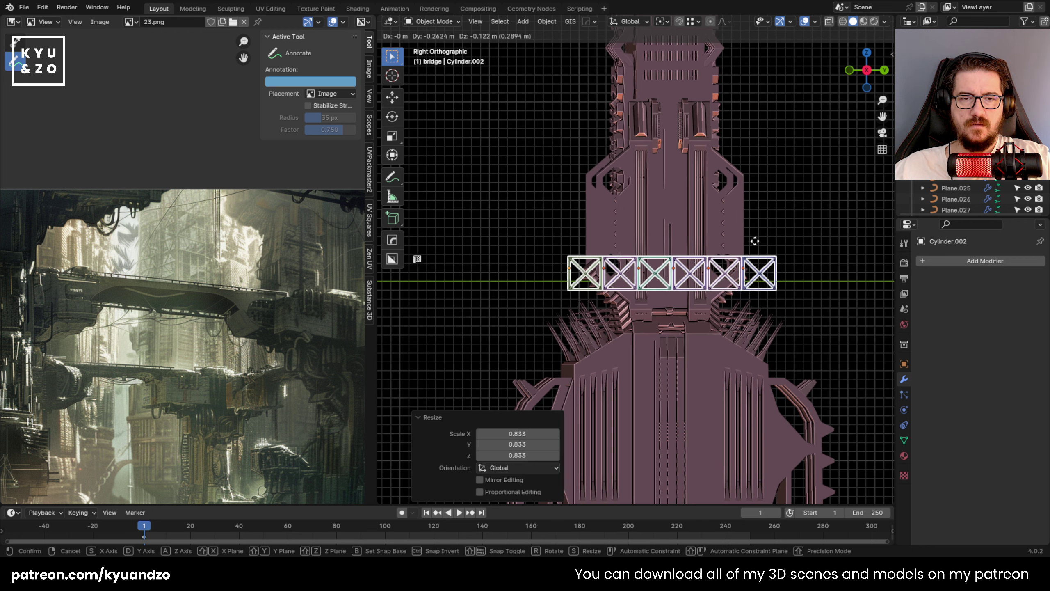
{"action": "left_click", "coordinate": [750, 243]}
Enlarge the row of panels slightly and move it about 0.03 m along Y and 0.05 m along Z.
{"action": "key", "text": "s"}
{"action": "left_click", "coordinate": [778, 246]}
{"action": "key", "text": "g"}
{"action": "left_click", "coordinate": [780, 236]}
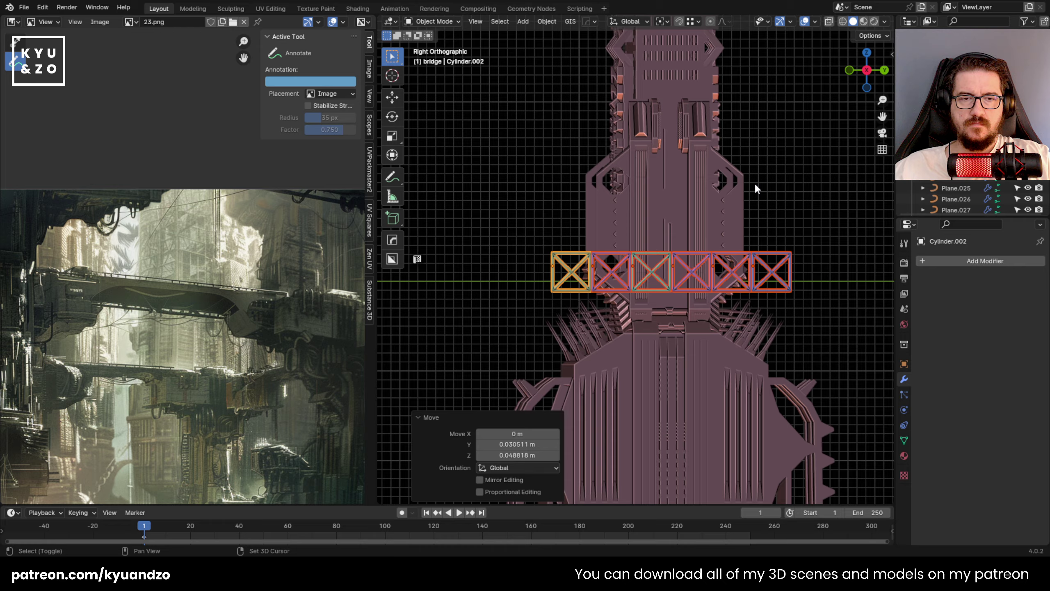
Join the six panels into one row and duplicate it about 0.44 m along Z, repeating until five rows are stacked.
{"action": "middle_click_drag", "start_coordinate": [720, 229], "coordinate": [702, 265], "text": "shift"}
{"action": "key", "text": "shift+d"}
{"action": "key", "text": "z"}
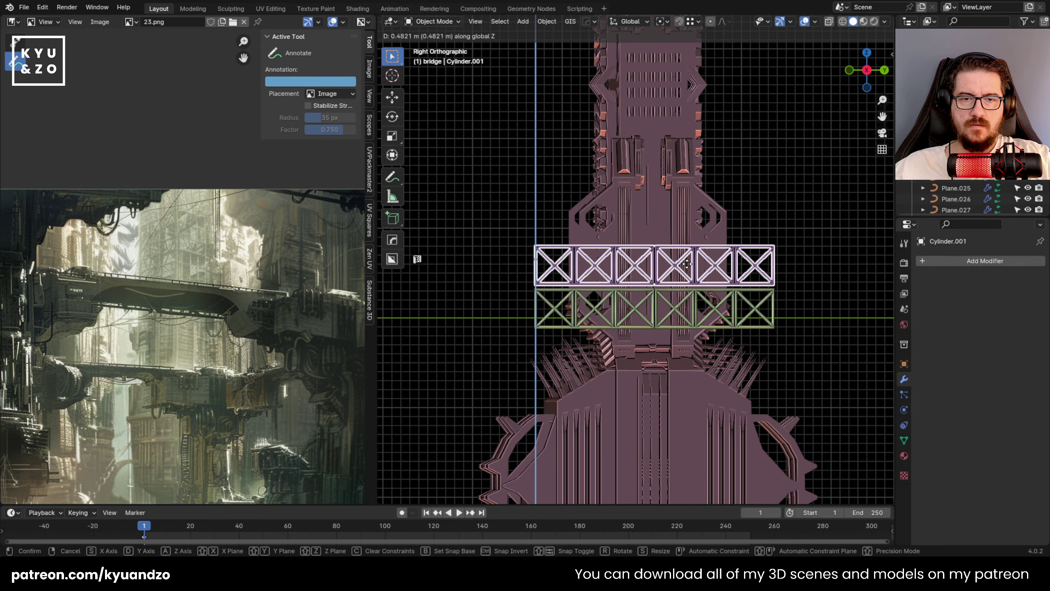
{"action": "left_click", "coordinate": [688, 265]}
{"action": "middle_click_drag", "start_coordinate": [681, 244], "coordinate": [590, 269], "text": "shift"}
{"action": "key", "text": "shift+r"}
{"action": "key", "text": "shift+r"}
{"action": "key", "text": "shift+r"}
{"action": "key", "text": "shift+r"}
{"action": "key", "text": "shift+r"}
{"action": "key", "text": "shift+r"}
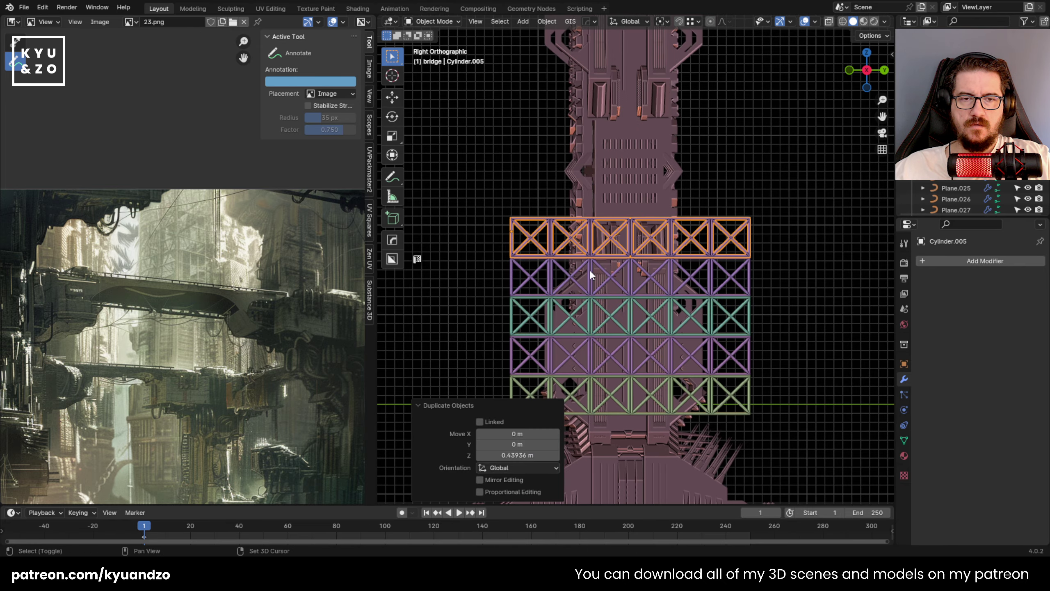
Repeat the upward duplication of the truss row until the stacked rows reach the underside of the tower's upper head.
{"action": "key", "text": "shift+r"}
{"action": "key", "text": "shift+r"}
{"action": "key", "text": "shift+r"}
{"action": "key", "text": "shift+r"}
{"action": "key", "text": "shift+r"}
{"action": "scroll", "coordinate": [587, 264], "scroll_direction": "down", "scroll_amount": 3}
{"action": "scroll", "coordinate": [599, 171], "scroll_direction": "up", "scroll_amount": 1}
{"action": "middle_click_drag", "start_coordinate": [599, 171], "coordinate": [578, 369], "text": "shift"}
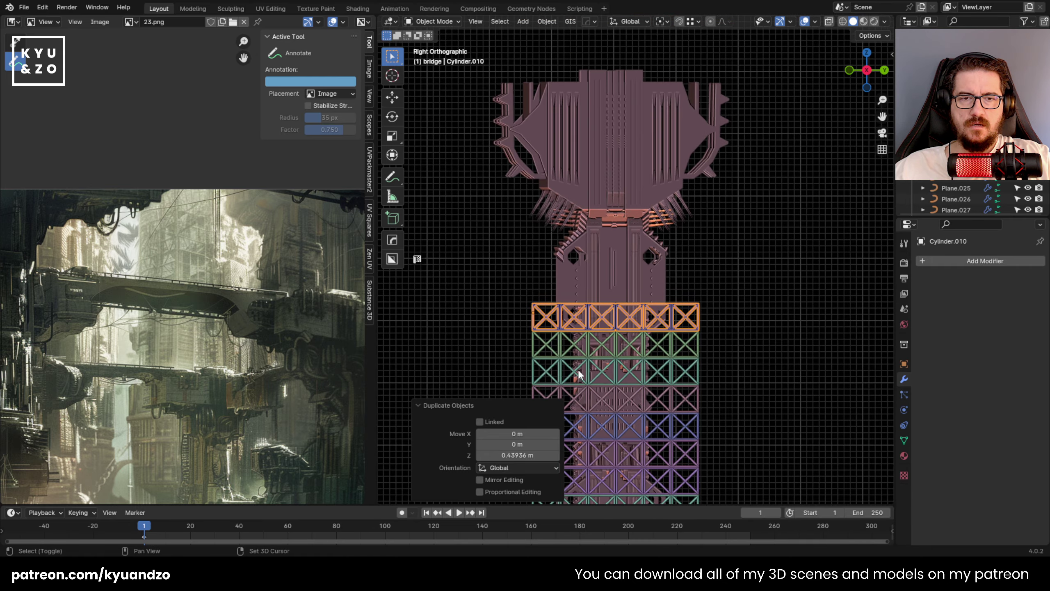
{"action": "middle_click_drag", "start_coordinate": [645, 177], "coordinate": [680, 234]}
{"action": "left_click", "coordinate": [680, 233]}
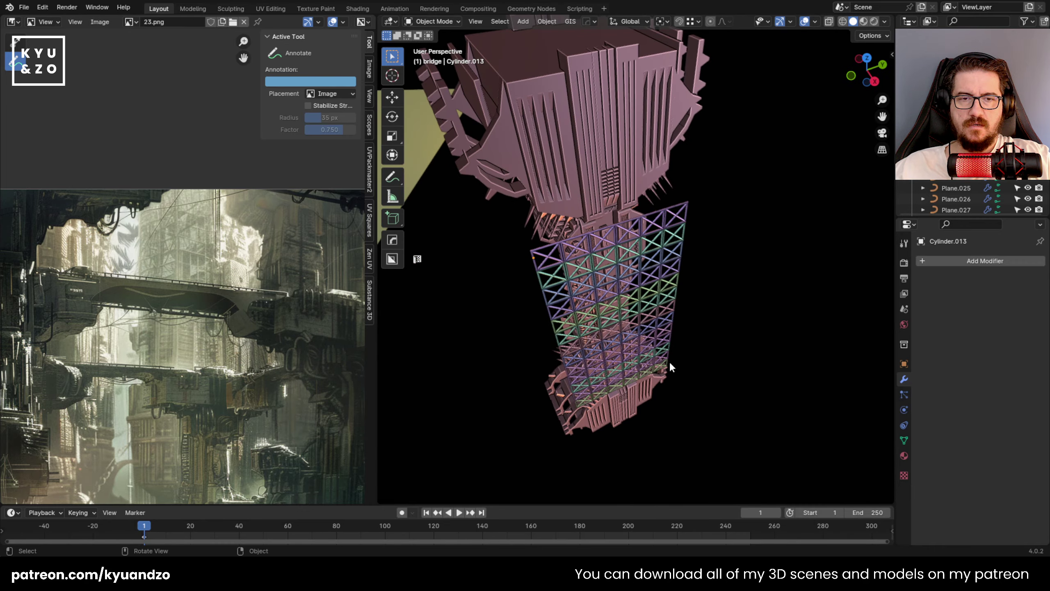
{"action": "middle_click_drag", "start_coordinate": [669, 364], "coordinate": [854, 54]}
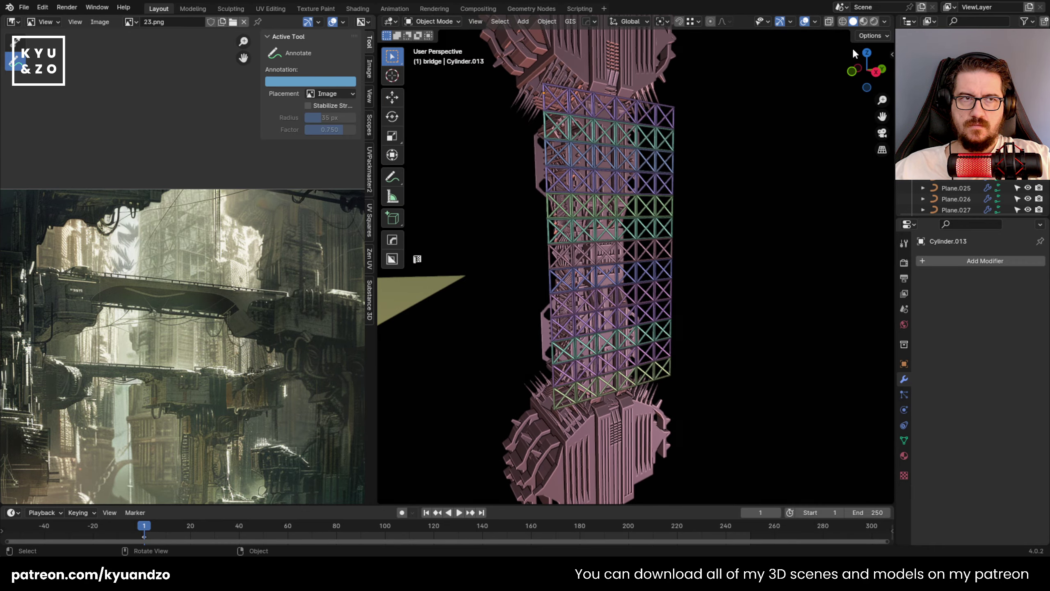
Switch the viewport's solid shading colour from Random to Material and compare the scaffold with the concept art.
{"action": "left_click", "coordinate": [883, 22]}
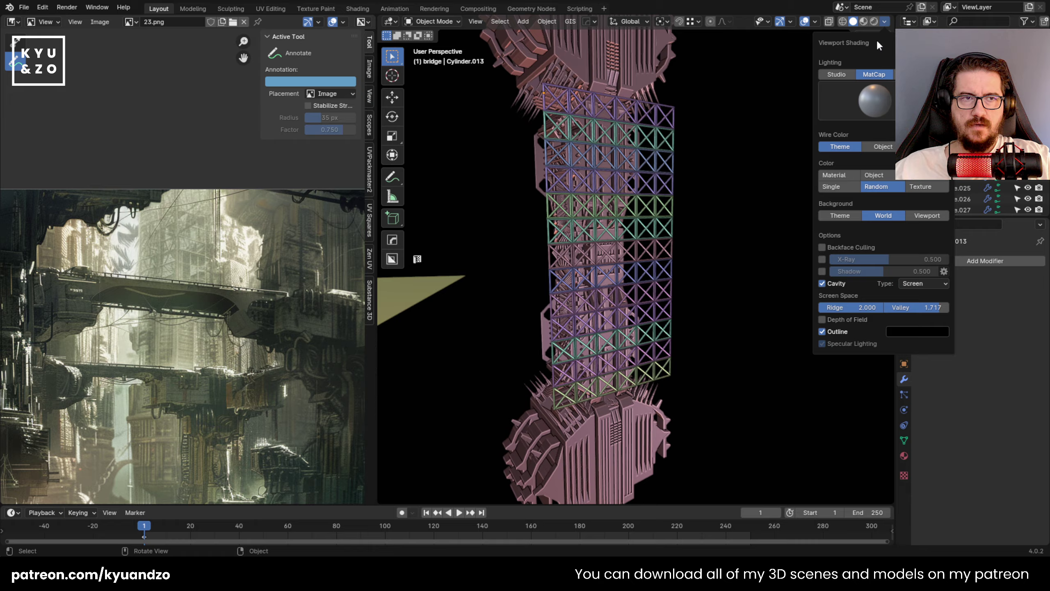
{"action": "left_click", "coordinate": [843, 177]}
{"action": "middle_click_drag", "start_coordinate": [734, 229], "coordinate": [558, 231]}
{"action": "scroll", "coordinate": [190, 306], "scroll_direction": "up", "scroll_amount": 6}
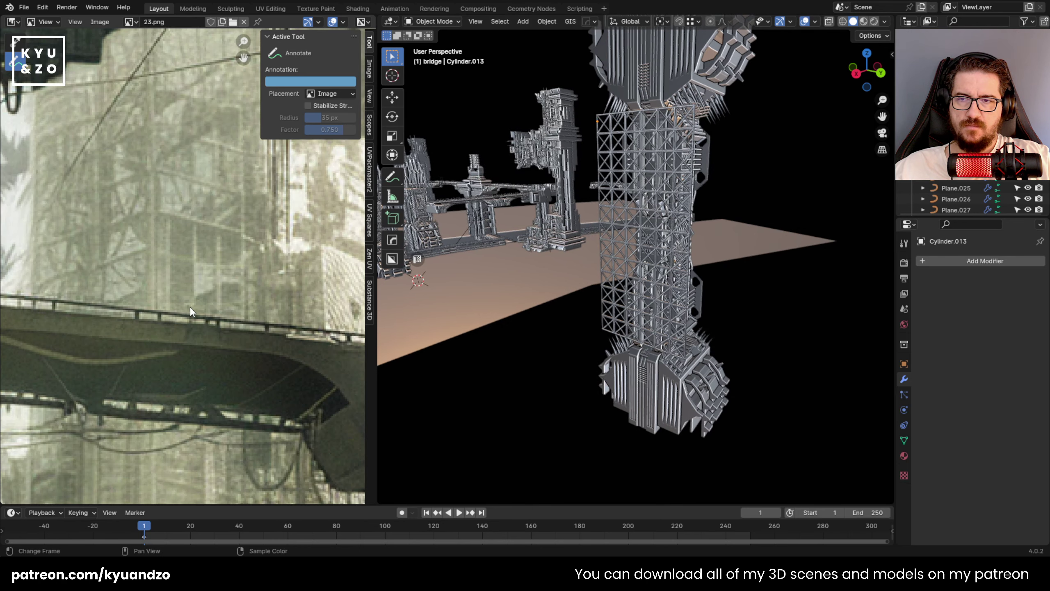
{"action": "scroll", "coordinate": [189, 306], "scroll_direction": "down", "scroll_amount": 5}
Select all the stacked truss rows and duplicate them about -0.71 m along X.
{"action": "middle_click_drag", "start_coordinate": [610, 253], "coordinate": [545, 243]}
{"action": "left_click", "coordinate": [526, 289]}
{"action": "scroll", "coordinate": [513, 291], "scroll_direction": "up", "scroll_amount": 1}
{"action": "scroll", "coordinate": [550, 274], "scroll_direction": "up", "scroll_amount": 1}
{"action": "middle_click_drag", "start_coordinate": [552, 281], "coordinate": [621, 237], "text": "shift"}
{"action": "scroll", "coordinate": [612, 269], "scroll_direction": "up", "scroll_amount": 5}
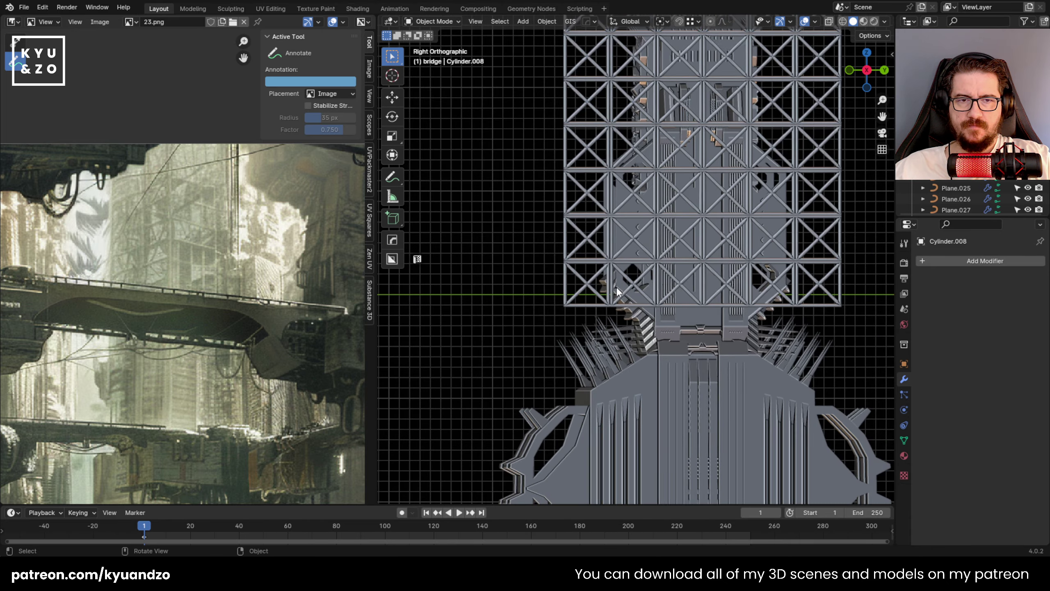
{"action": "scroll", "coordinate": [552, 292], "scroll_direction": "down", "scroll_amount": 3}
{"action": "middle_click_drag", "start_coordinate": [551, 308], "coordinate": [549, 422], "text": "shift"}
{"action": "left_click", "coordinate": [583, 383]}
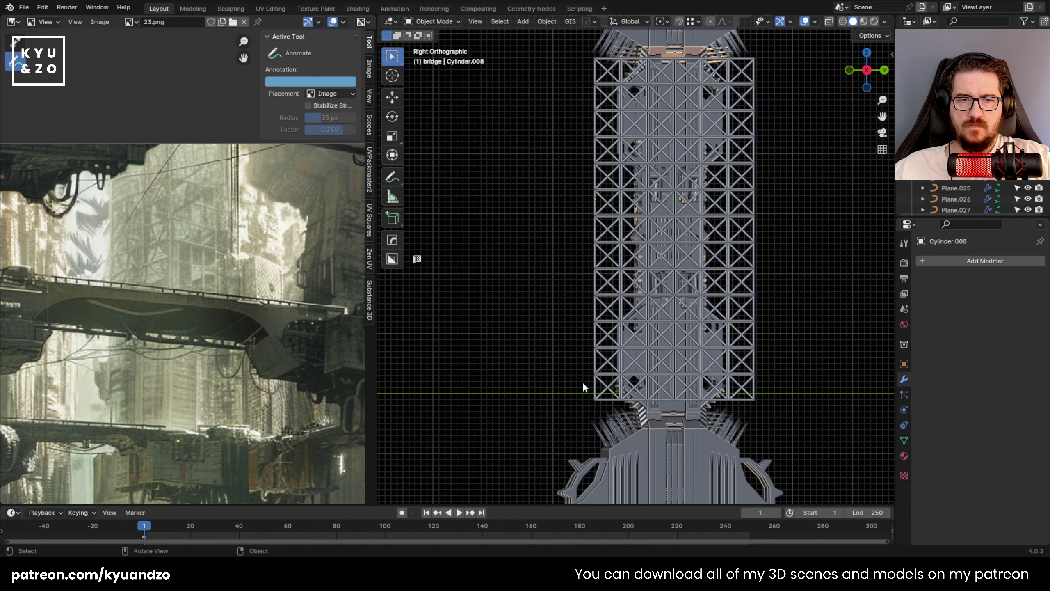
{"action": "left_click_drag", "start_coordinate": [583, 109], "coordinate": [598, 78]}
{"action": "middle_click_drag", "start_coordinate": [589, 85], "coordinate": [666, 196]}
{"action": "key", "text": "shift+d"}
{"action": "key", "text": "s"}
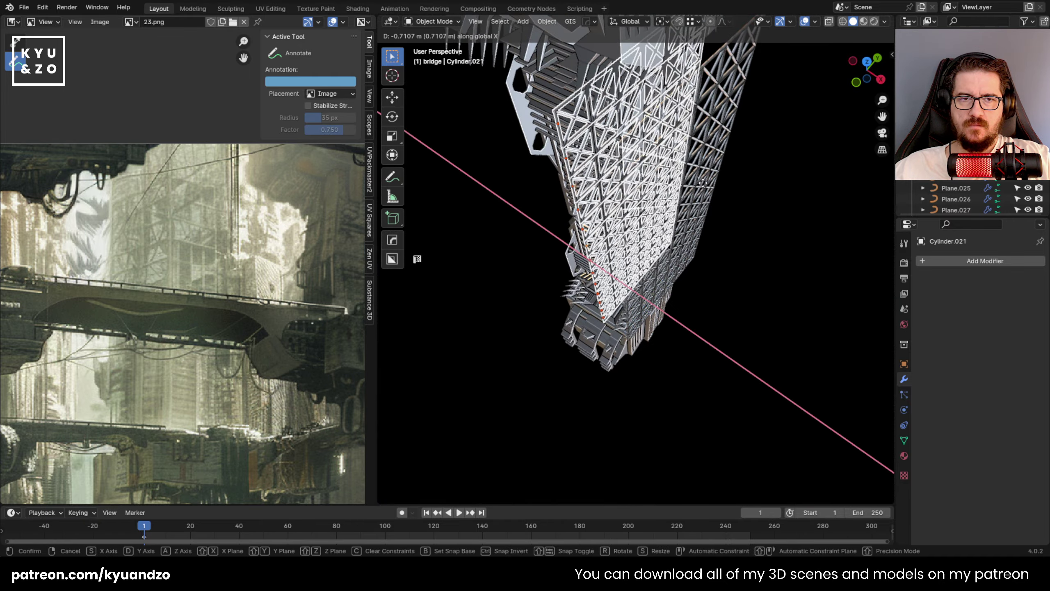
{"action": "left_click", "coordinate": [626, 174]}
Rotate the duplicated scaffold wall -90° about Z and move it about -1.96 m along X to form the adjacent side.
{"action": "key", "text": "r"}
{"action": "key", "text": "a"}
{"action": "left_click", "coordinate": [776, 333], "text": "ctrl"}
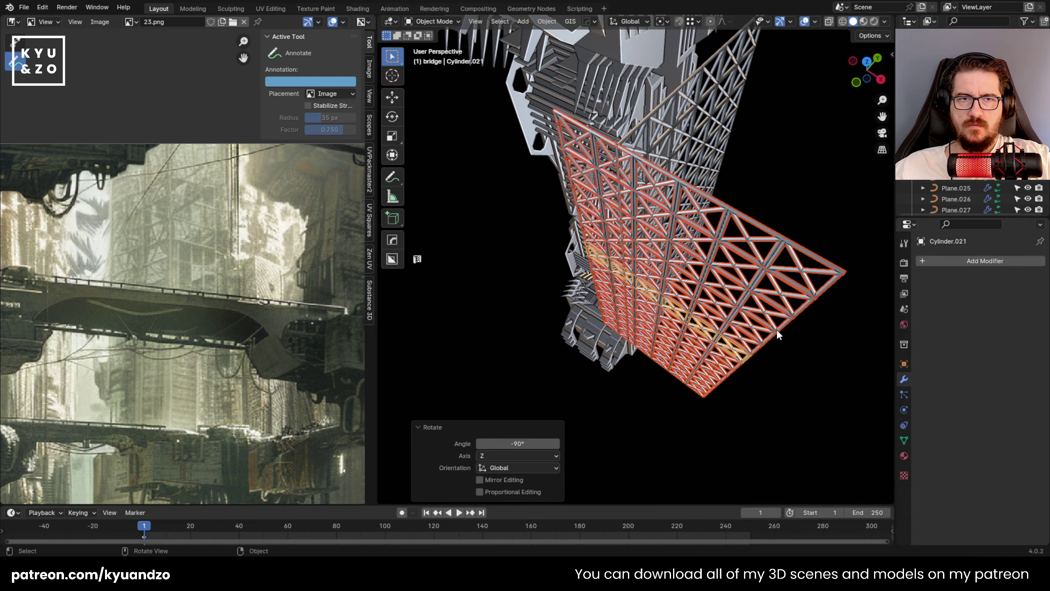
{"action": "key", "text": "g"}
{"action": "key", "text": "s"}
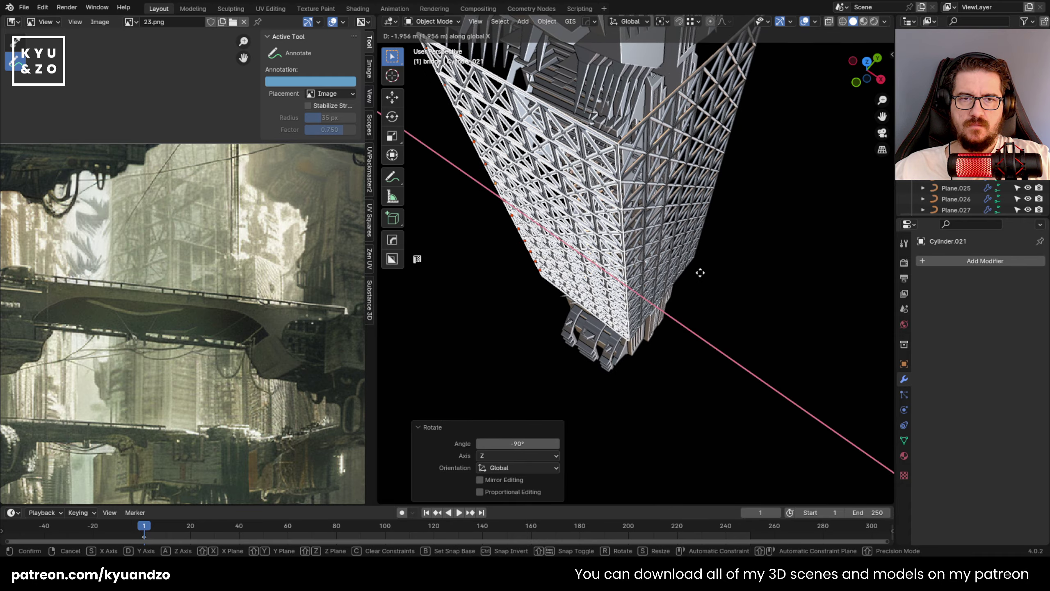
{"action": "left_click", "coordinate": [696, 274]}
{"action": "middle_click_drag", "start_coordinate": [696, 274], "coordinate": [595, 257]}
Select the lowest four rows of the front scaffold wall and duplicate them about -1.74 m along Z, over the tower's base.
{"action": "key", "text": "KP_3"}
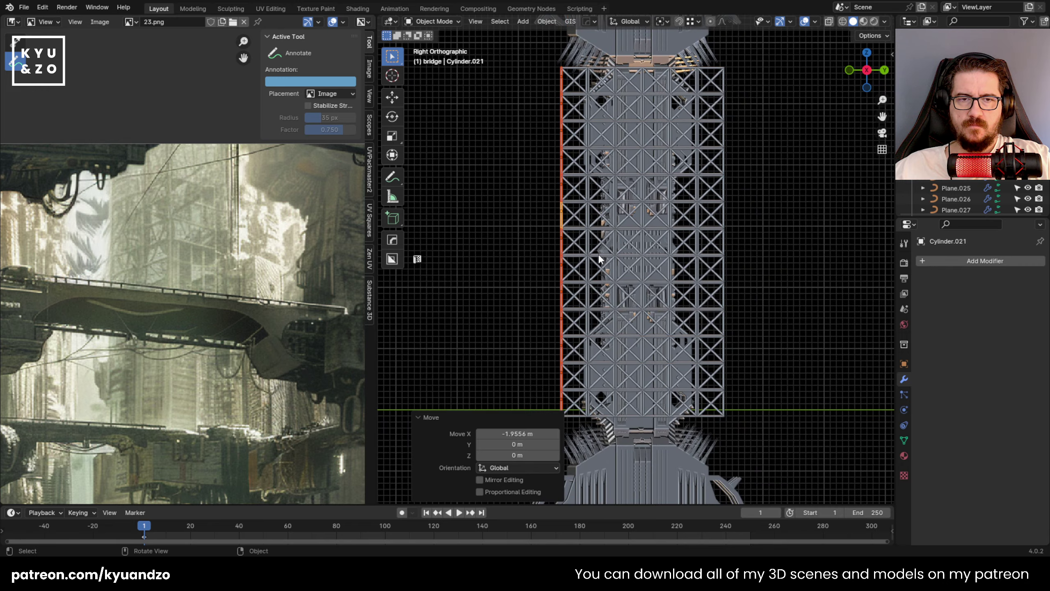
{"action": "scroll", "coordinate": [603, 259], "scroll_direction": "down", "scroll_amount": 5}
{"action": "scroll", "coordinate": [603, 258], "scroll_direction": "up", "scroll_amount": 4}
{"action": "middle_click_drag", "start_coordinate": [589, 309], "coordinate": [599, 197], "text": "shift"}
{"action": "scroll", "coordinate": [588, 219], "scroll_direction": "up", "scroll_amount": 3}
{"action": "left_click", "coordinate": [574, 283]}
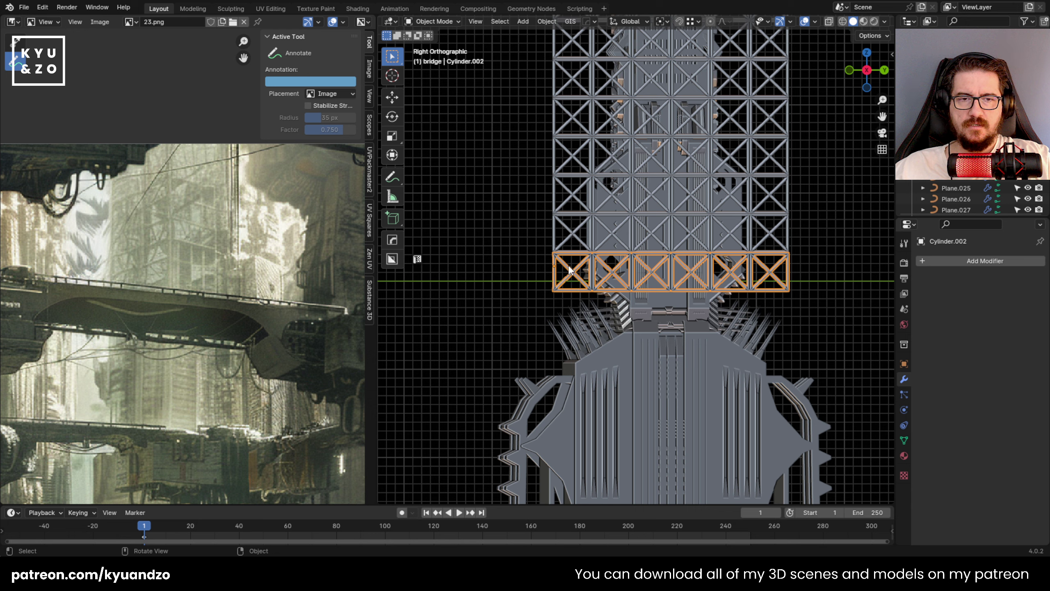
{"action": "left_click", "coordinate": [573, 232], "text": "shift"}
{"action": "left_click", "coordinate": [573, 209], "text": "shift"}
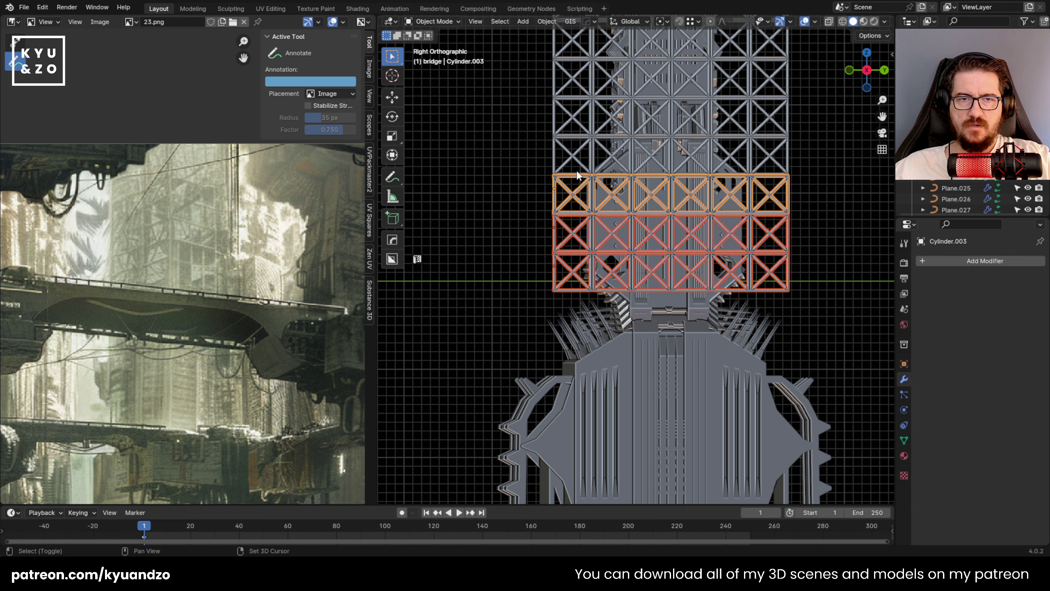
{"action": "key", "text": "shift+d"}
{"action": "key", "text": "z"}
{"action": "key", "text": "z"}
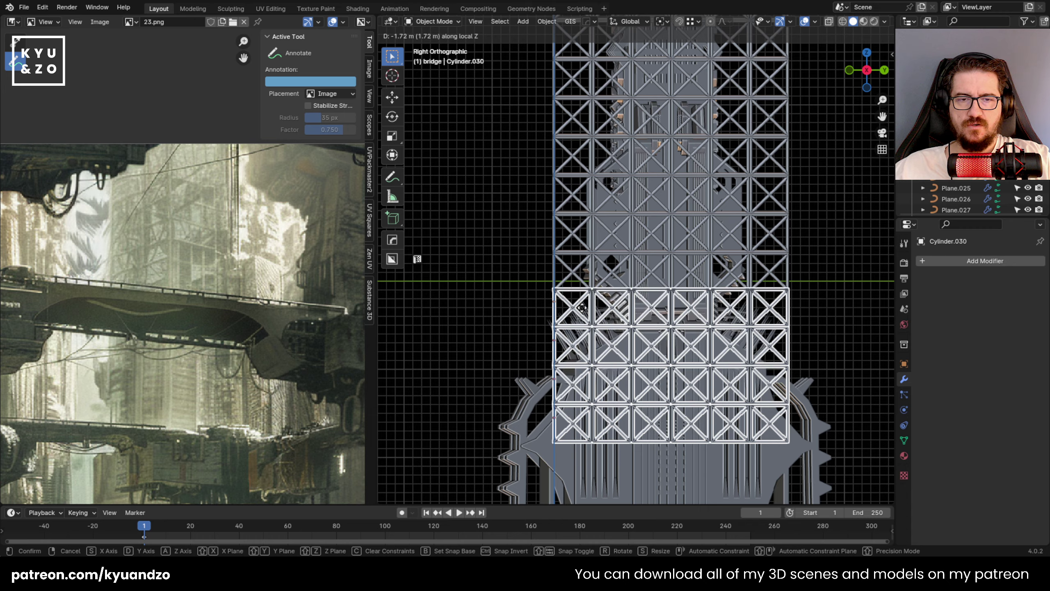
{"action": "left_click", "coordinate": [583, 308]}
{"action": "middle_click_drag", "start_coordinate": [583, 308], "coordinate": [678, 206]}
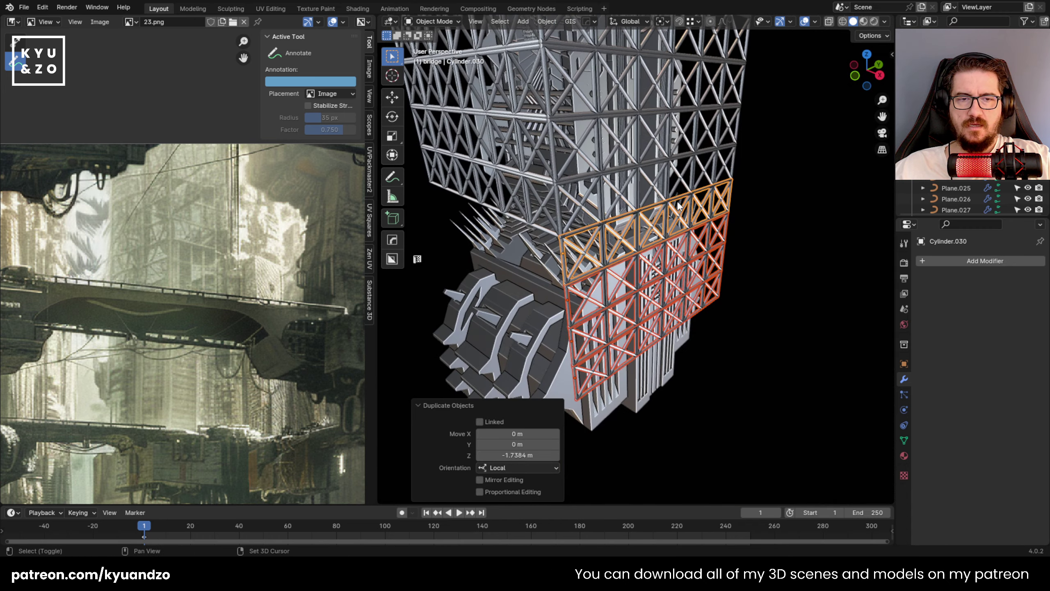
Select the lowest rows of the extended front wall and duplicate them about 1.39 m further down along Z.
{"action": "left_click", "coordinate": [728, 430]}
{"action": "left_click", "coordinate": [714, 286]}
{"action": "left_click", "coordinate": [716, 256], "text": "shift"}
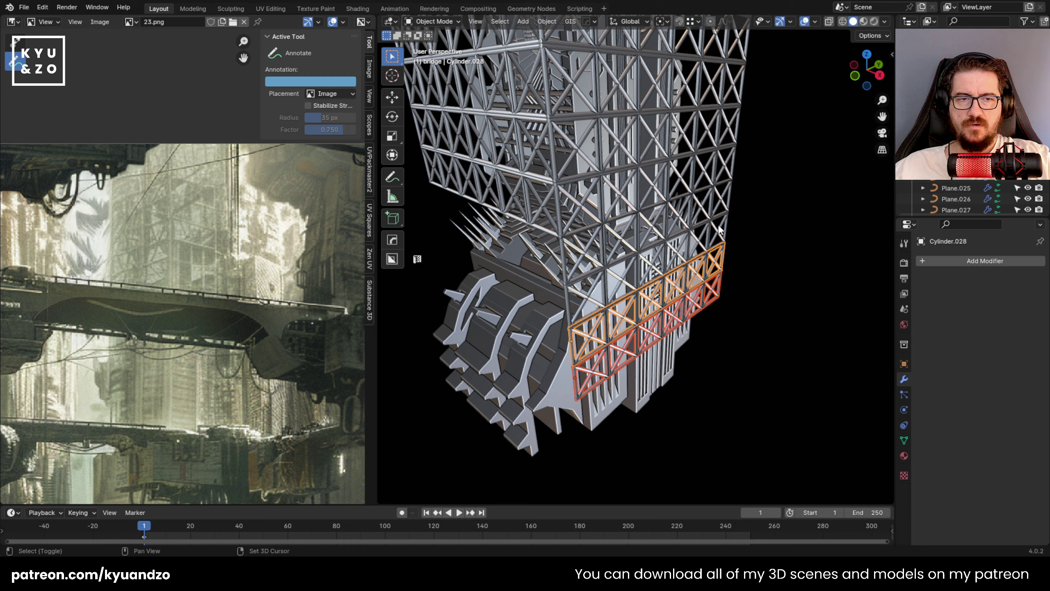
{"action": "left_click", "coordinate": [717, 226], "text": "shift"}
{"action": "middle_click_drag", "start_coordinate": [648, 348], "coordinate": [662, 242], "text": "shift"}
{"action": "key", "text": "shift+d"}
{"action": "key", "text": "z"}
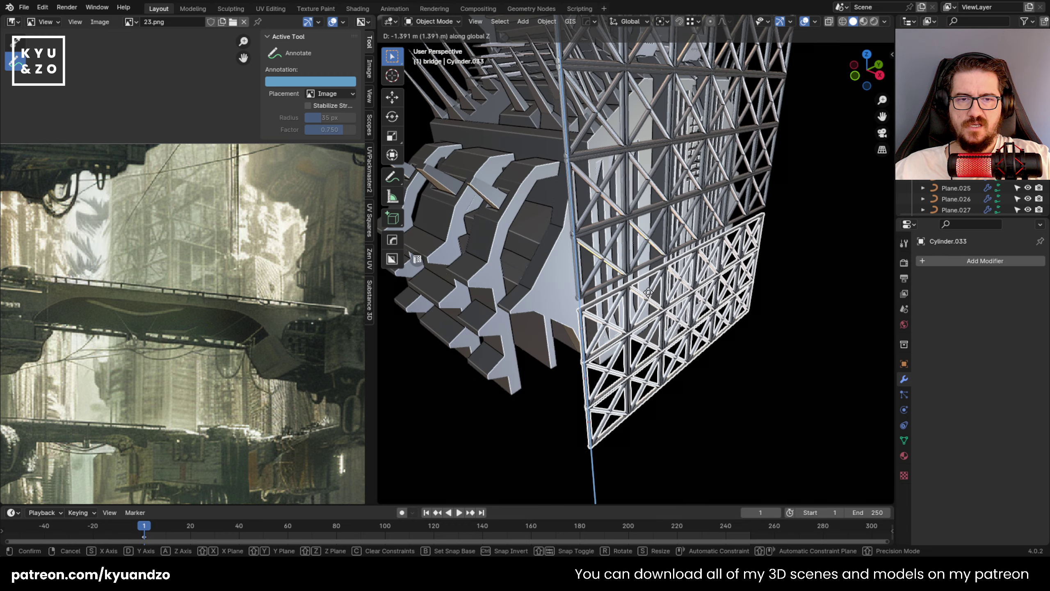
{"action": "left_click", "coordinate": [651, 288]}
Delete the lowest truss row of the front scaffold wall, below the tower's base.
{"action": "left_click", "coordinate": [678, 379]}
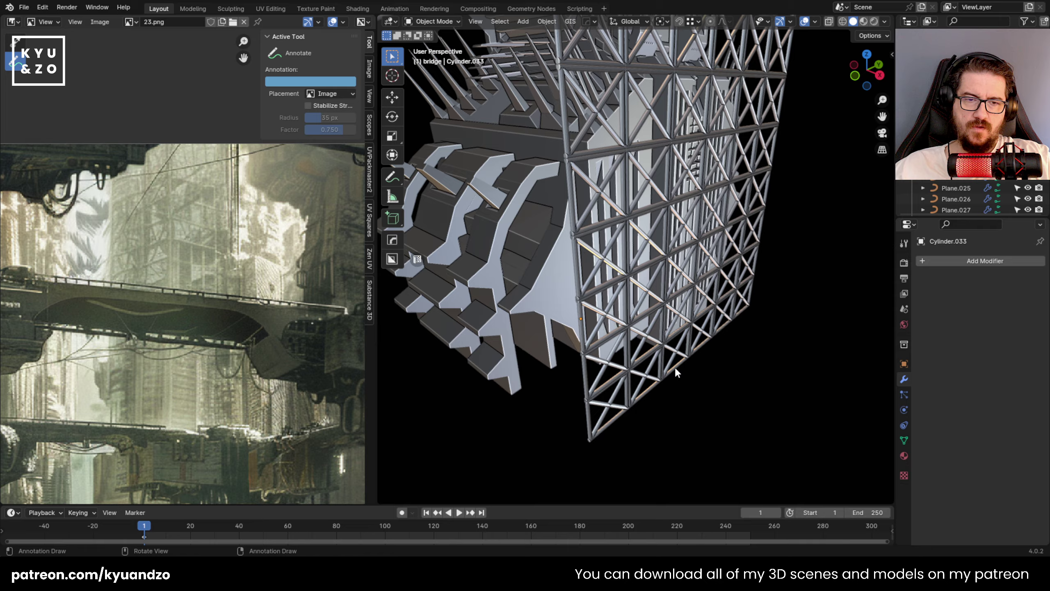
{"action": "left_click", "coordinate": [675, 366]}
{"action": "key", "text": "x"}
{"action": "left_click", "coordinate": [677, 367]}
{"action": "middle_click_drag", "start_coordinate": [677, 368], "coordinate": [628, 318]}
Examine how far the front scaffold wall covers the tower from base to upper head, compared with the concept art.
{"action": "scroll", "coordinate": [629, 318], "scroll_direction": "down", "scroll_amount": 7}
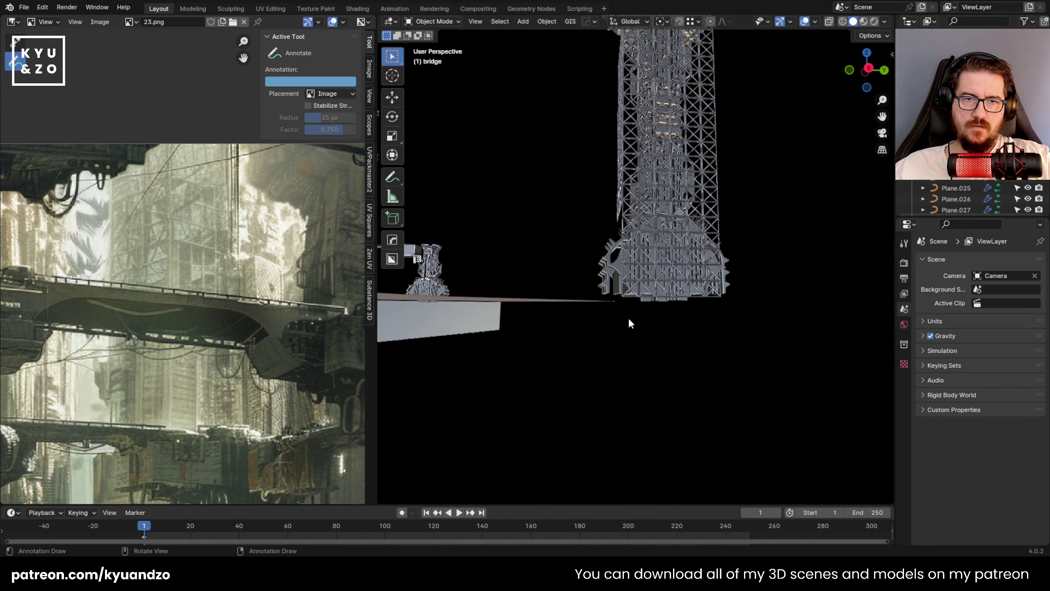
{"action": "middle_click_drag", "start_coordinate": [627, 122], "coordinate": [615, 206], "text": "shift"}
{"action": "left_click", "coordinate": [643, 269]}
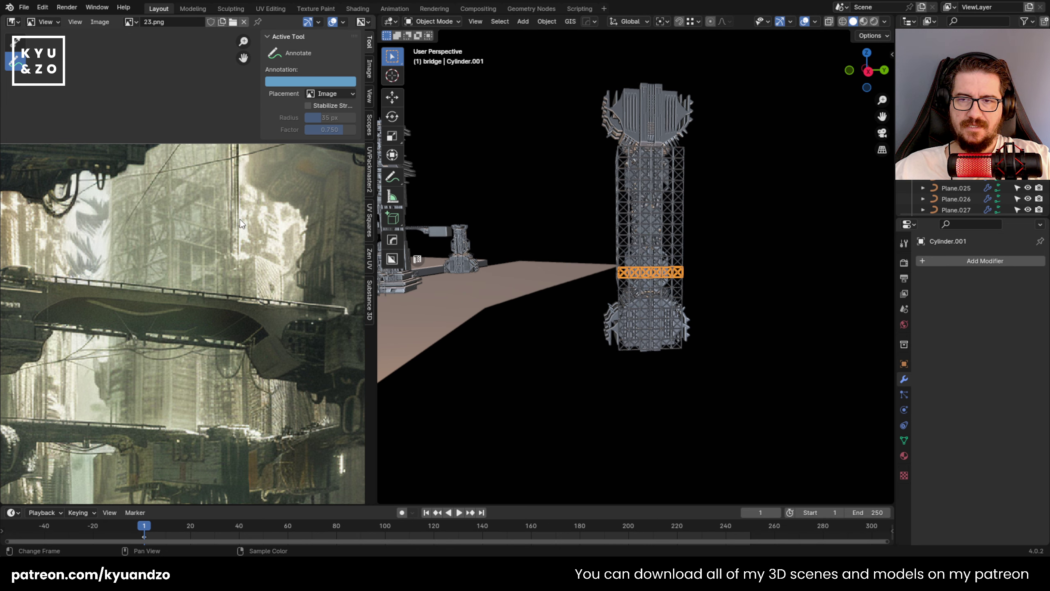
{"action": "scroll", "coordinate": [728, 265], "scroll_direction": "up", "scroll_amount": 2}
{"action": "left_click", "coordinate": [636, 111]}
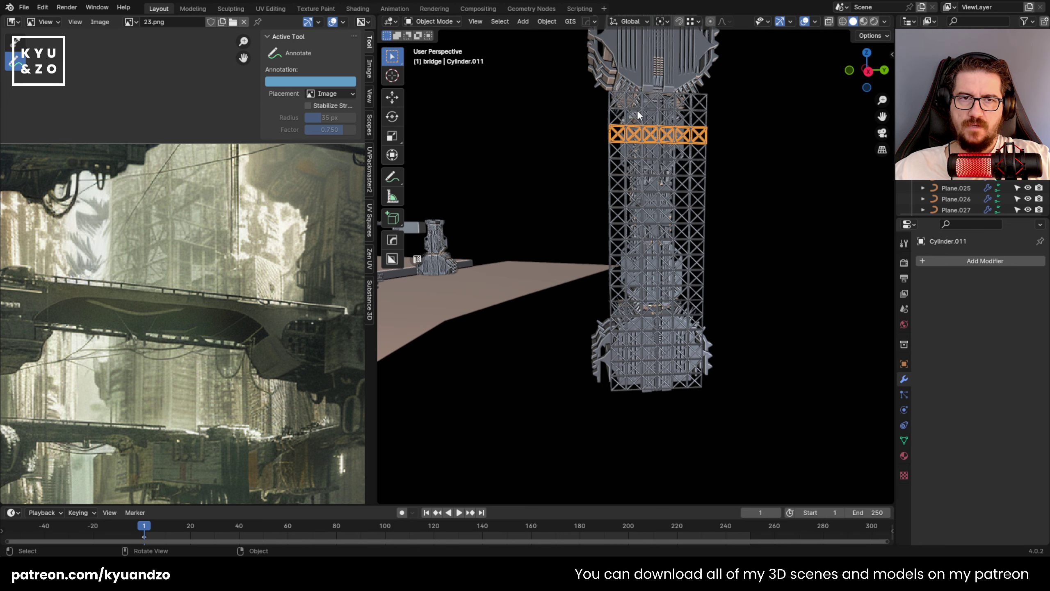
{"action": "middle_click_drag", "start_coordinate": [637, 112], "coordinate": [602, 219]}
{"action": "left_click", "coordinate": [608, 216]}
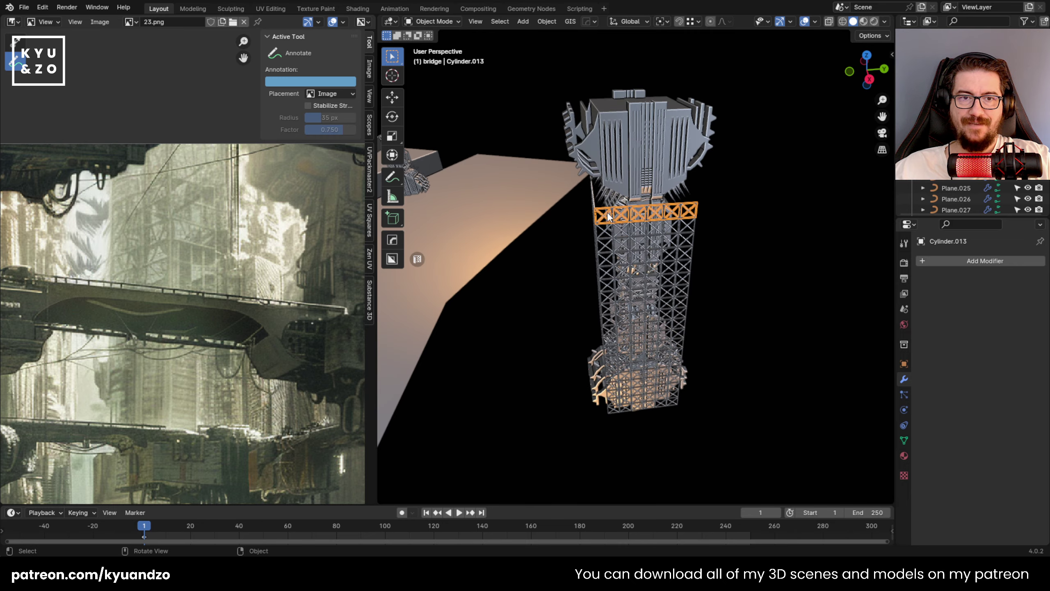
{"action": "scroll", "coordinate": [610, 240], "scroll_direction": "up", "scroll_amount": 3}
{"action": "left_click", "coordinate": [593, 281]}
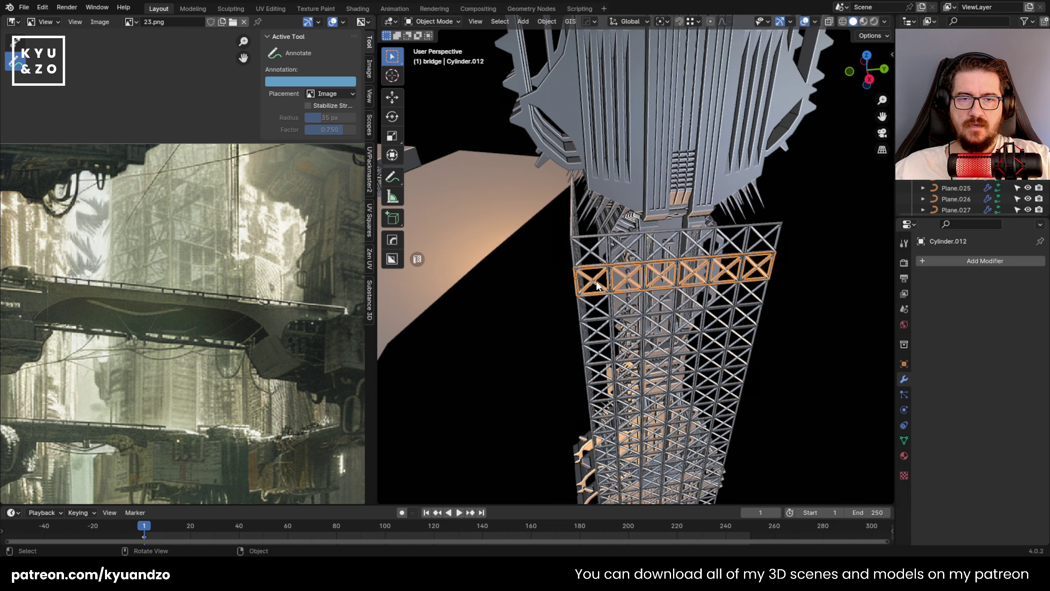
Duplicate the top three front rows about 1.3 m up along Z and repeat the duplication to cover the tower's head.
{"action": "middle_click_drag", "start_coordinate": [593, 282], "coordinate": [586, 255], "text": "alt"}
{"action": "scroll", "coordinate": [587, 271], "scroll_direction": "up", "scroll_amount": 3}
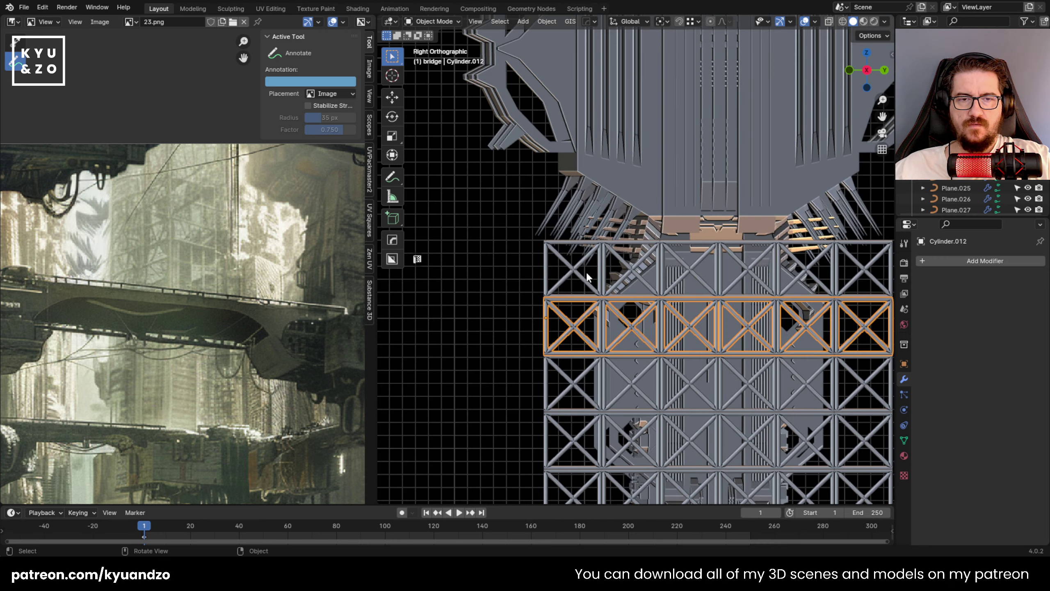
{"action": "left_click", "coordinate": [569, 271]}
{"action": "left_click", "coordinate": [569, 272]}
{"action": "left_click", "coordinate": [571, 323], "text": "shift"}
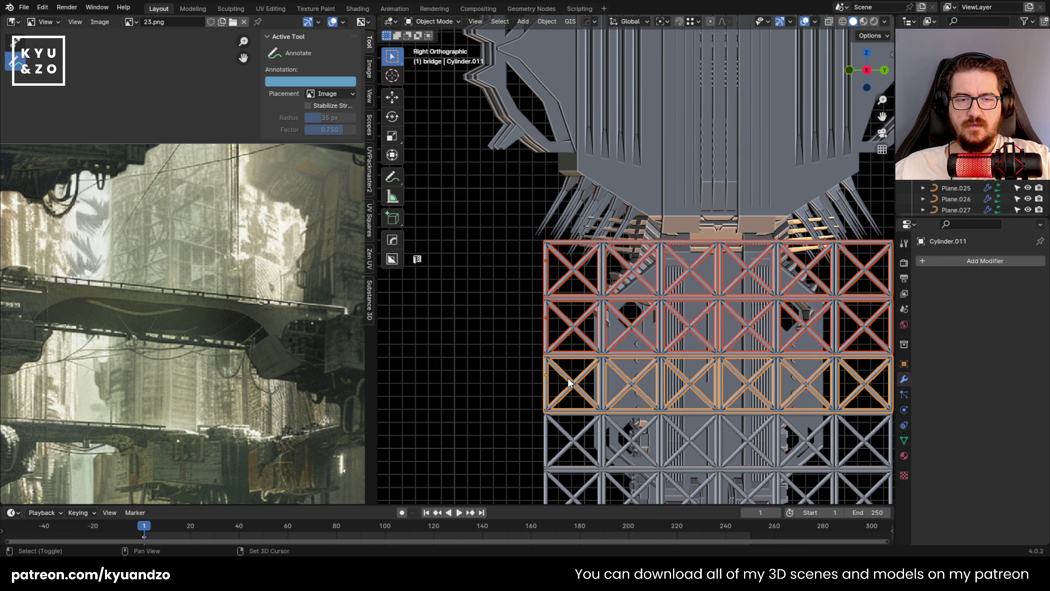
{"action": "key", "text": "shift+d"}
{"action": "key", "text": "z"}
{"action": "left_click", "coordinate": [601, 209]}
{"action": "middle_click_drag", "start_coordinate": [601, 210], "coordinate": [584, 308], "text": "shift"}
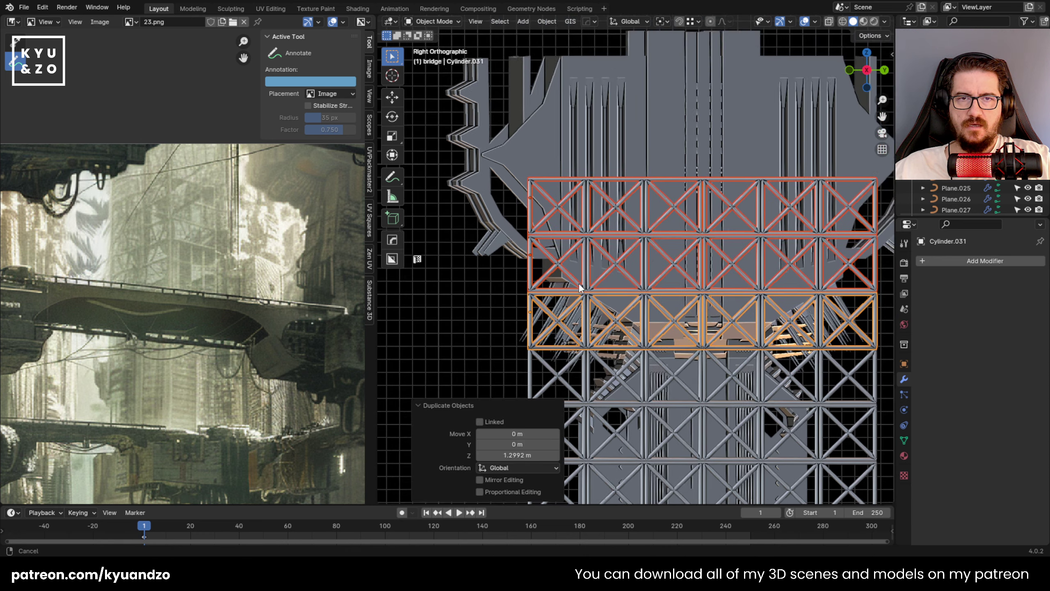
{"action": "scroll", "coordinate": [568, 263], "scroll_direction": "down", "scroll_amount": 8}
{"action": "key", "text": "shift+r"}
{"action": "left_click", "coordinate": [456, 193]}
Select the lowest rows of the side scaffold wall and duplicate them about 2.2 m down along Z over the tower's base.
{"action": "middle_click_drag", "start_coordinate": [455, 196], "coordinate": [630, 317]}
{"action": "scroll", "coordinate": [556, 208], "scroll_direction": "up", "scroll_amount": 4}
{"action": "left_click", "coordinate": [609, 222]}
{"action": "middle_click_drag", "start_coordinate": [625, 238], "coordinate": [597, 311], "text": "shift"}
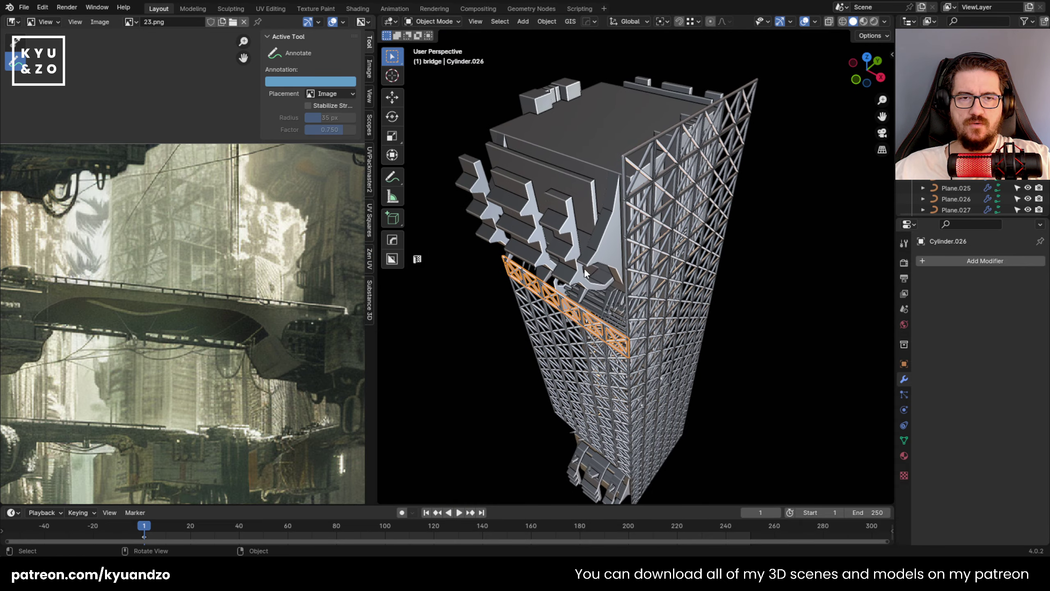
{"action": "middle_click_drag", "start_coordinate": [653, 338], "coordinate": [651, 178]}
{"action": "scroll", "coordinate": [645, 186], "scroll_direction": "up", "scroll_amount": 2}
{"action": "left_click", "coordinate": [633, 203]}
{"action": "left_click", "coordinate": [637, 182], "text": "shift"}
{"action": "left_click", "coordinate": [638, 149], "text": "shift"}
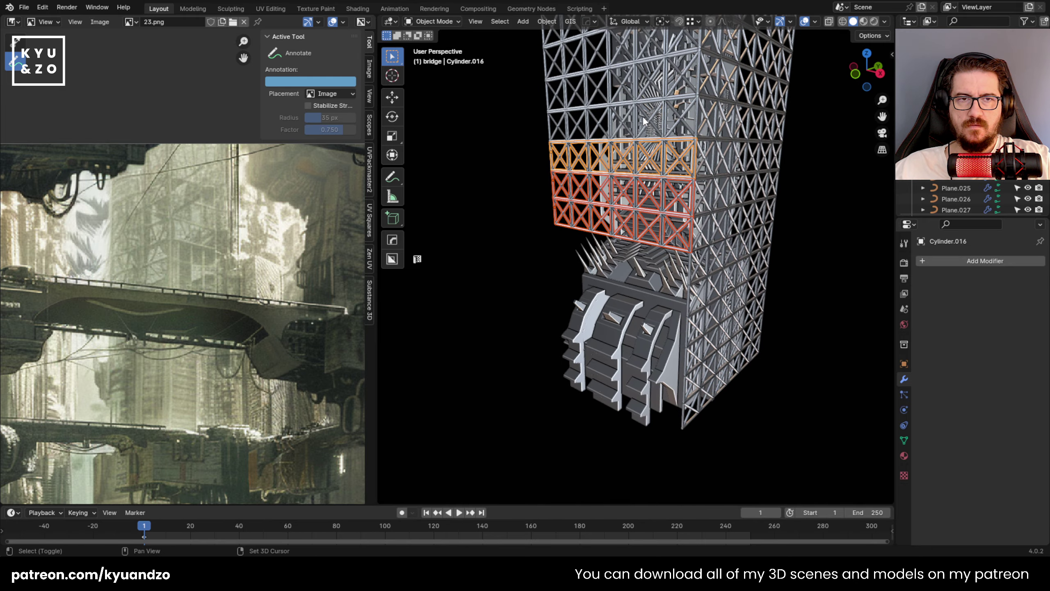
{"action": "left_click", "coordinate": [648, 120], "text": "shift"}
{"action": "key", "text": "g"}
{"action": "key", "text": "z"}
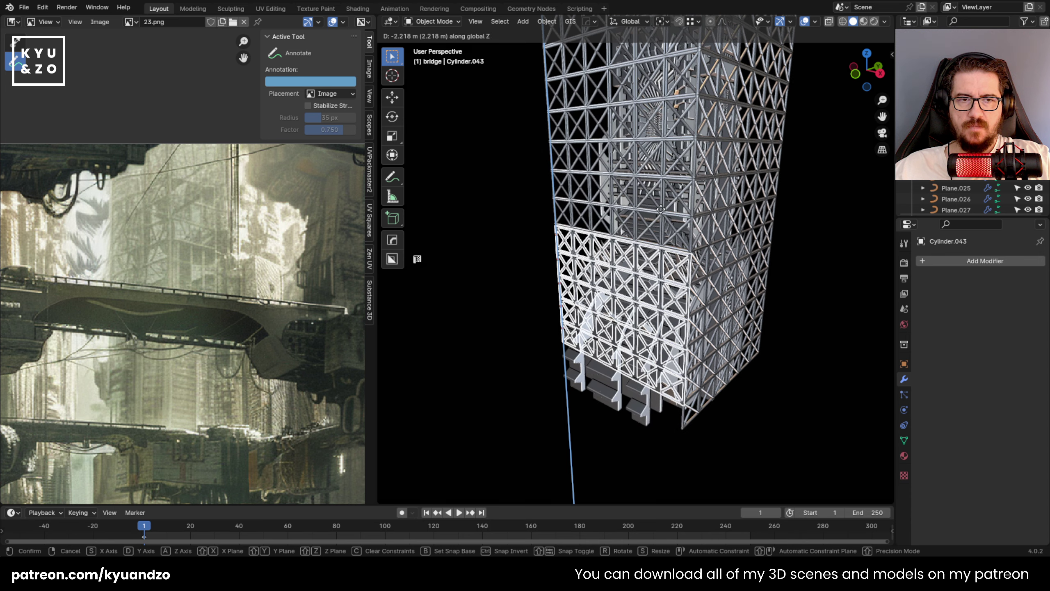
{"action": "left_click", "coordinate": [641, 300]}
{"action": "left_click", "coordinate": [503, 230]}
Delete the side wall's truss rows that intersect the tower's spiked base, leaving the front wall in place.
{"action": "scroll", "coordinate": [559, 282], "scroll_direction": "up", "scroll_amount": 4}
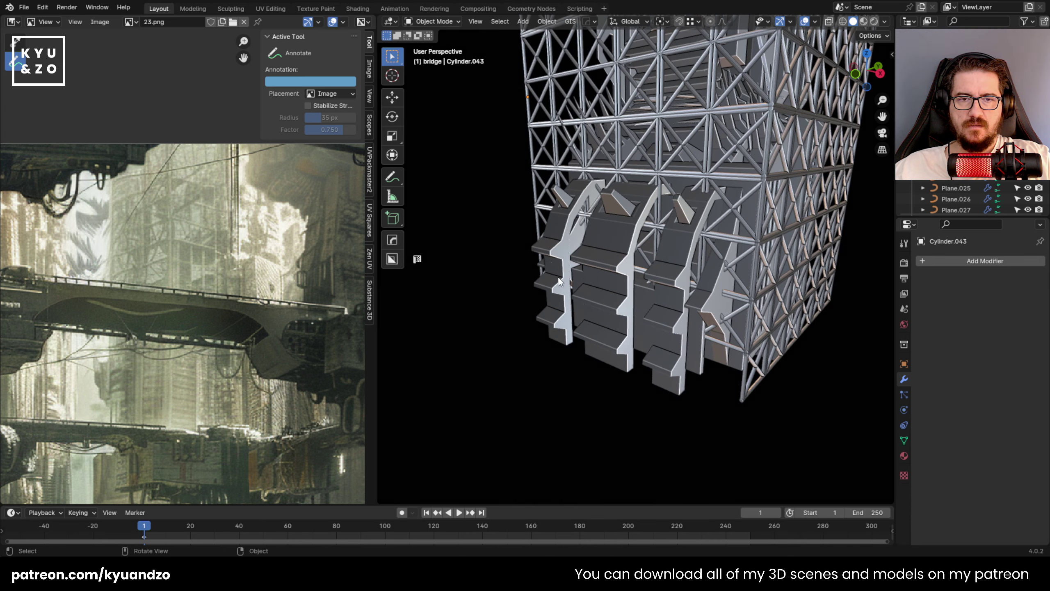
{"action": "left_click", "coordinate": [734, 306]}
{"action": "middle_click_drag", "start_coordinate": [733, 306], "coordinate": [713, 294]}
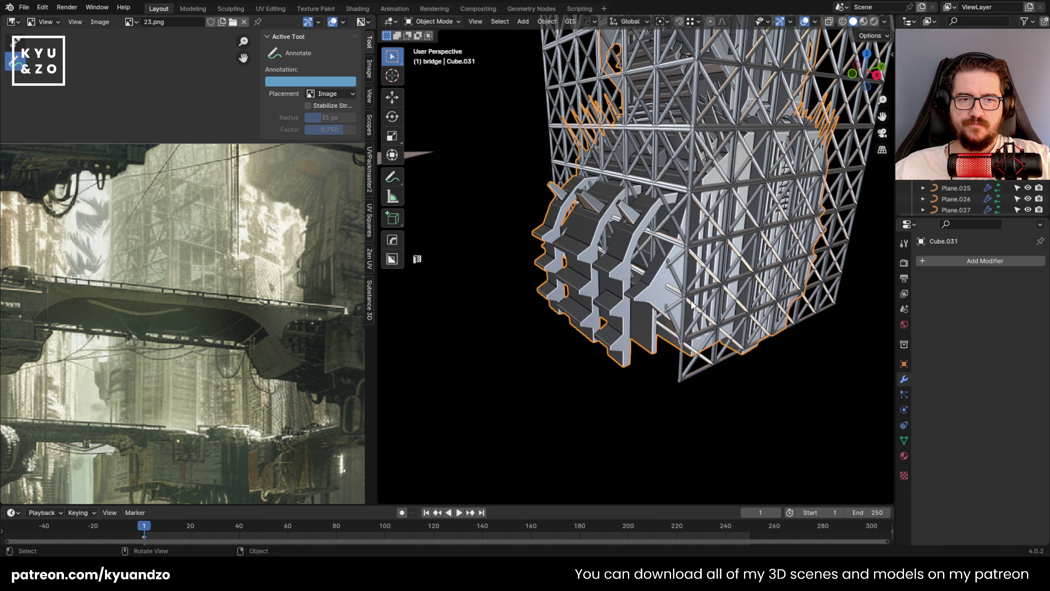
{"action": "left_click", "coordinate": [679, 291]}
{"action": "key", "text": "x"}
{"action": "left_click", "coordinate": [680, 291]}
{"action": "left_click", "coordinate": [680, 298]}
{"action": "key", "text": "x"}
{"action": "left_click", "coordinate": [680, 298]}
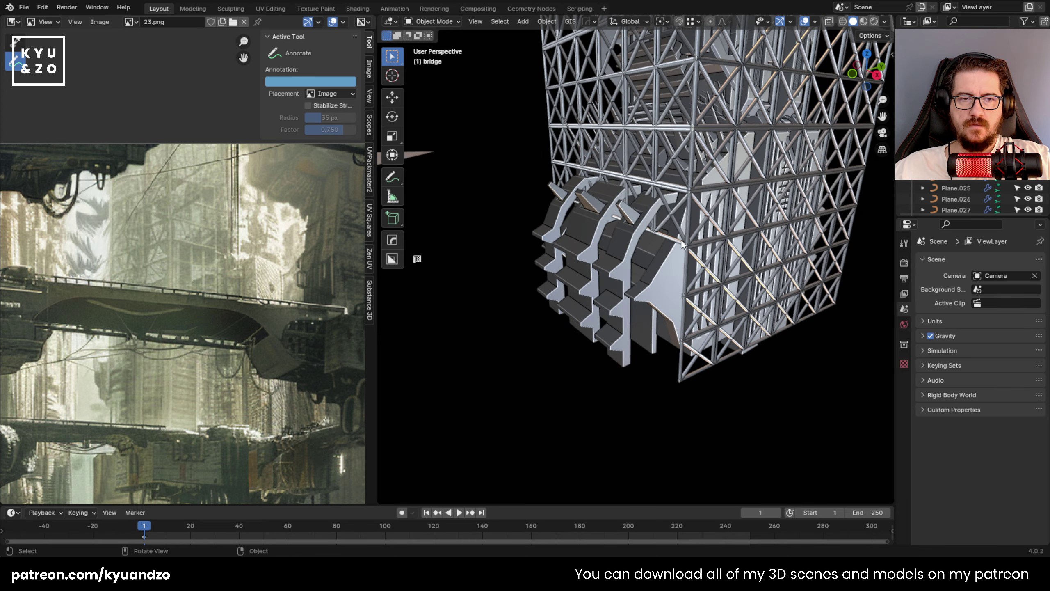
{"action": "left_click", "coordinate": [681, 233]}
{"action": "key", "text": "x"}
{"action": "left_click", "coordinate": [681, 232]}
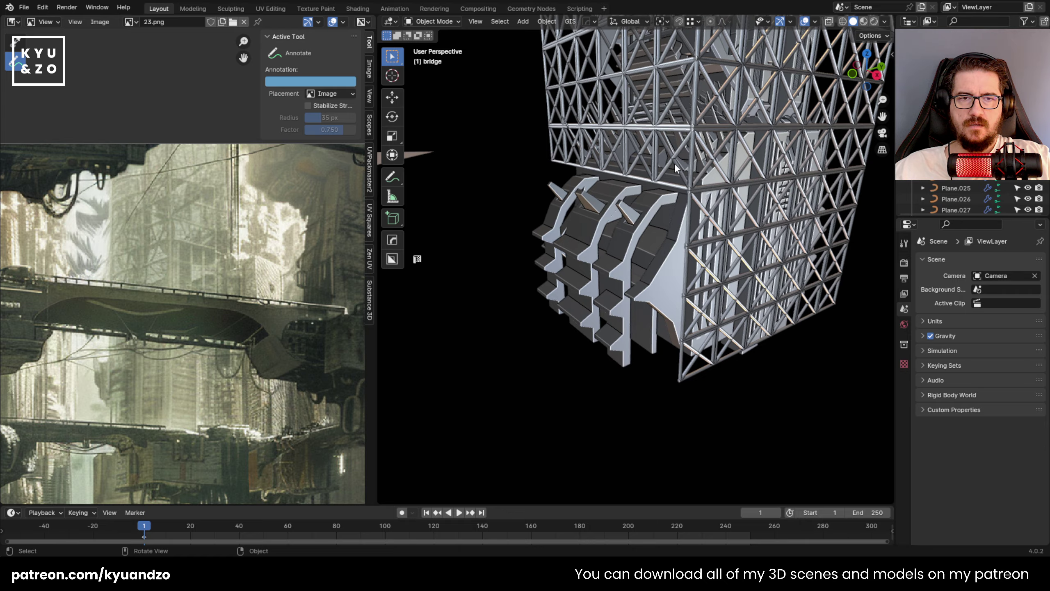
{"action": "middle_click_drag", "start_coordinate": [481, 176], "coordinate": [604, 210]}
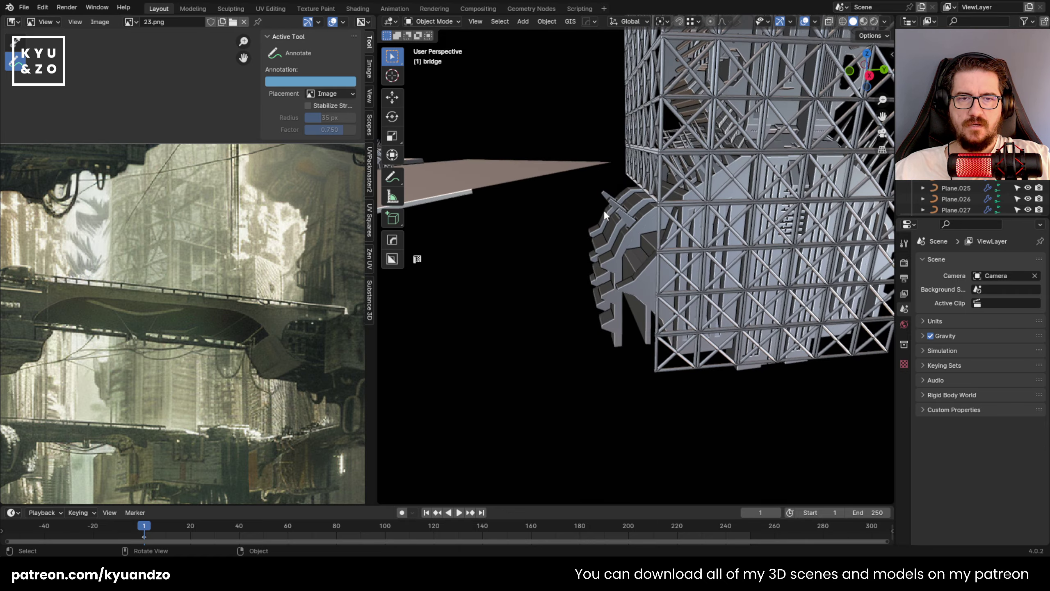
{"action": "middle_click_drag", "start_coordinate": [631, 293], "coordinate": [605, 294]}
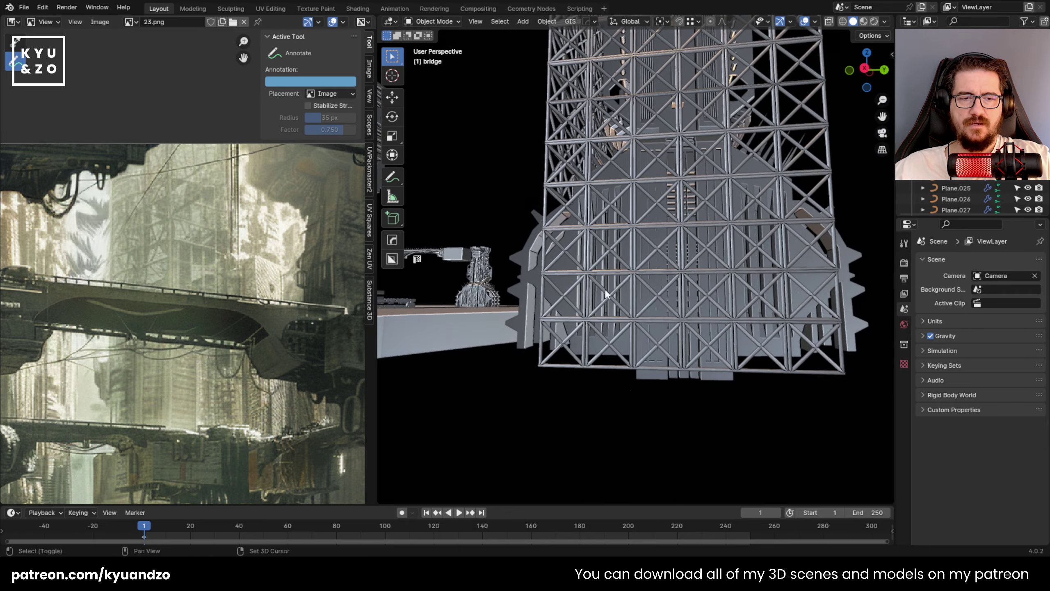
Check the lowest truss row of the front scaffold wall and save the scene file.
{"action": "left_click", "coordinate": [620, 361]}
{"action": "middle_click_drag", "start_coordinate": [620, 361], "coordinate": [569, 327]}
{"action": "key", "text": "ctrl+s"}
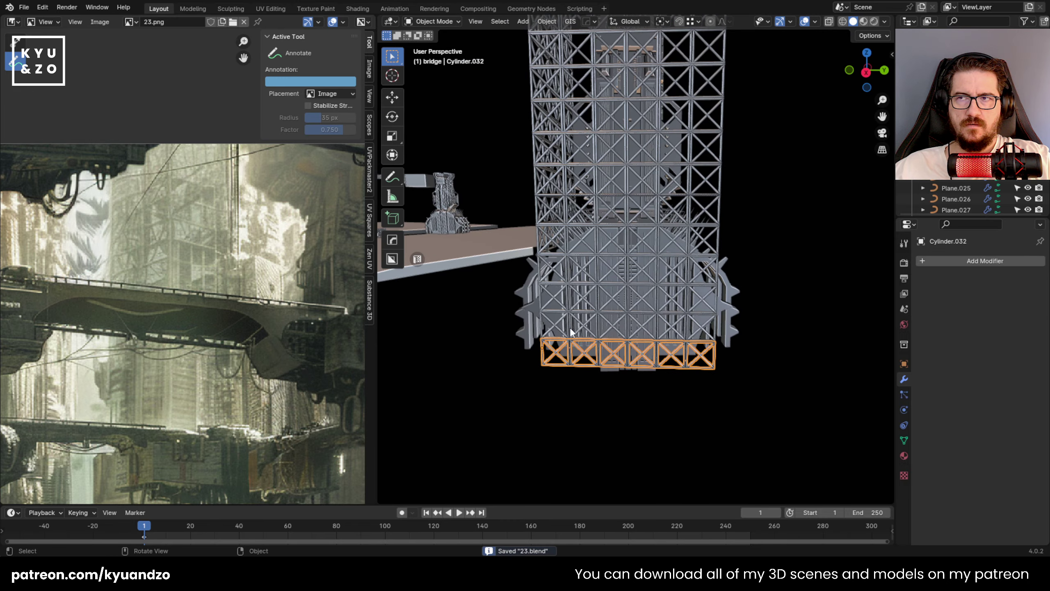
Delete the topmost truss row of the front scaffold wall, which sticks out above the tower's upper head.
{"action": "key", "text": "KP_3"}
{"action": "scroll", "coordinate": [581, 248], "scroll_direction": "down", "scroll_amount": 5}
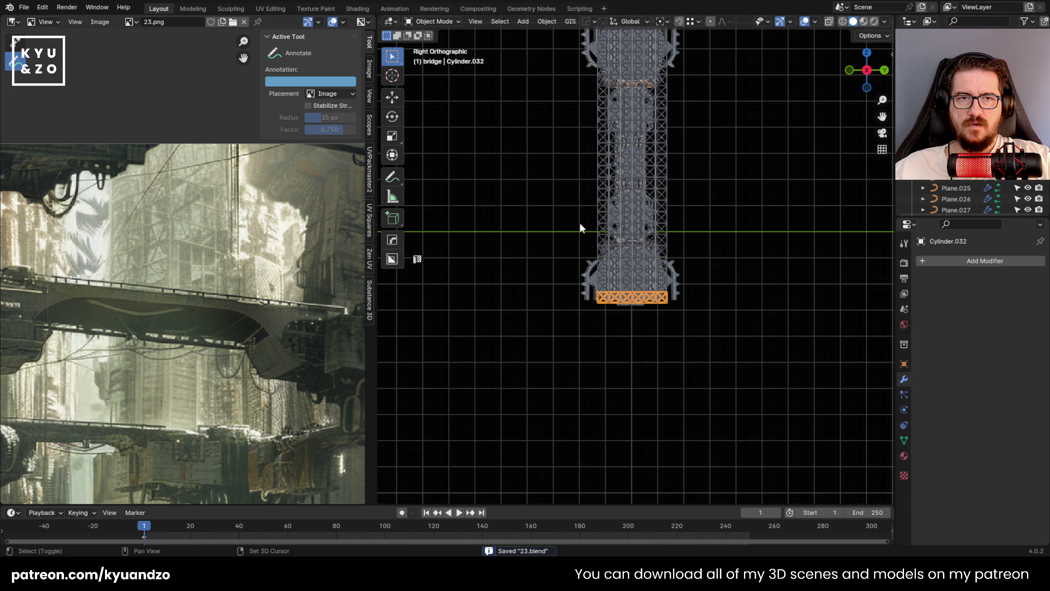
{"action": "middle_click_drag", "start_coordinate": [580, 116], "coordinate": [564, 231], "text": "shift"}
{"action": "scroll", "coordinate": [562, 182], "scroll_direction": "up", "scroll_amount": 6}
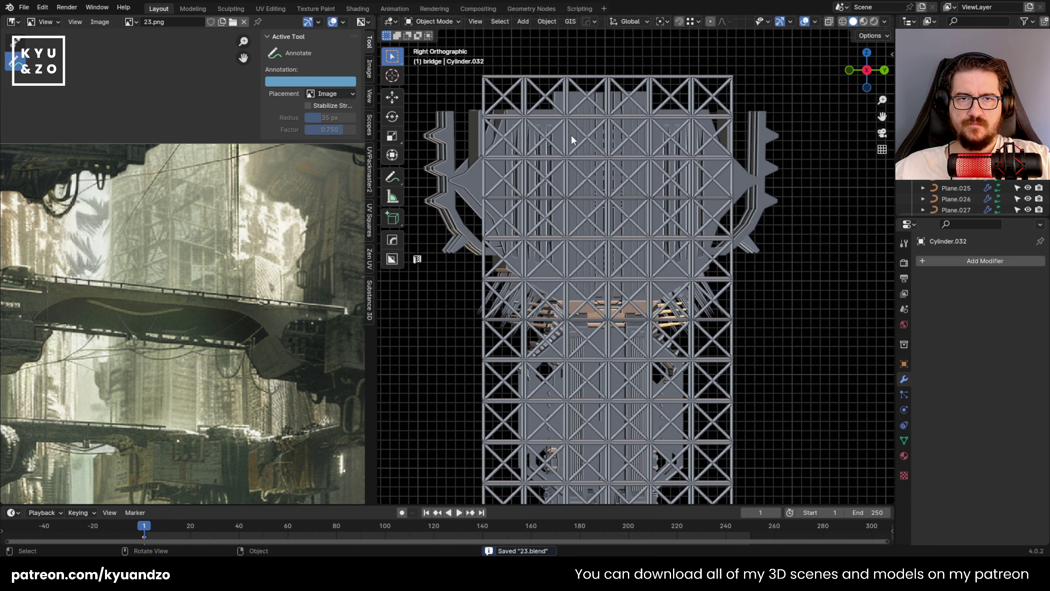
{"action": "left_click", "coordinate": [531, 108]}
{"action": "left_click", "coordinate": [526, 112]}
{"action": "key", "text": "Delete"}
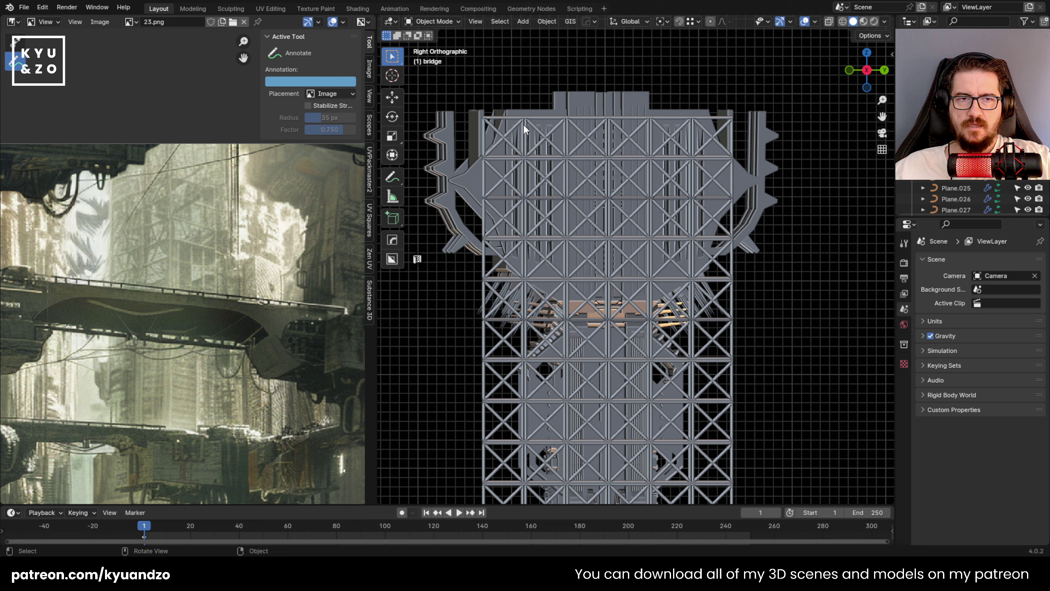
Make the tower object Cube.031 unselectable in the viewport so only the scaffold rows in front of it can be picked.
{"action": "scroll", "coordinate": [524, 130], "scroll_direction": "down", "scroll_amount": 4}
{"action": "left_click", "coordinate": [564, 234]}
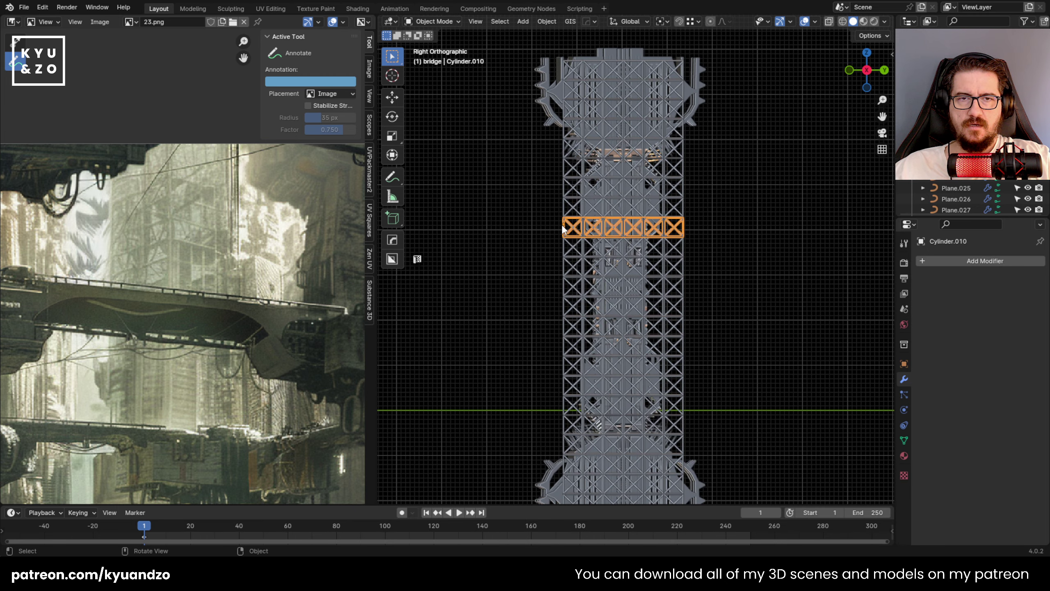
{"action": "left_click", "coordinate": [530, 112]}
{"action": "left_click", "coordinate": [673, 103]}
{"action": "key", "text": "KP_Decimal"}
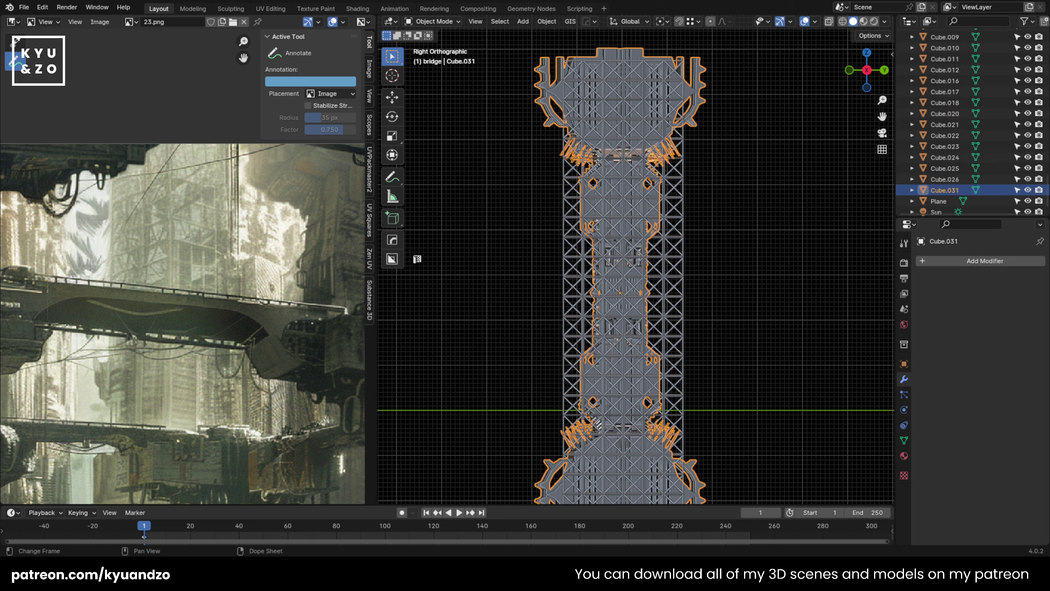
{"action": "left_click", "coordinate": [844, 232]}
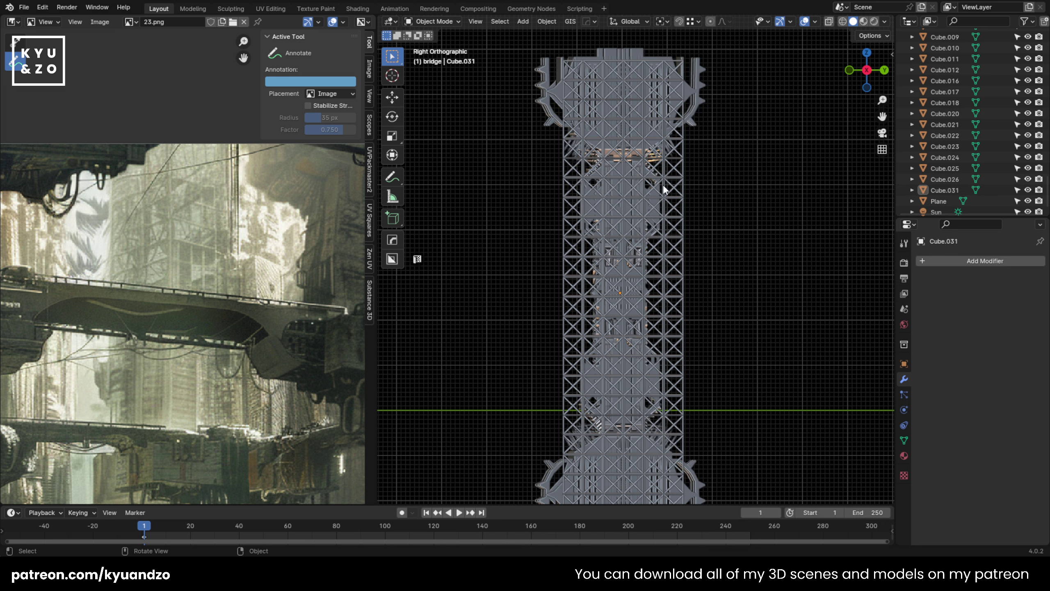
{"action": "left_click", "coordinate": [679, 176]}
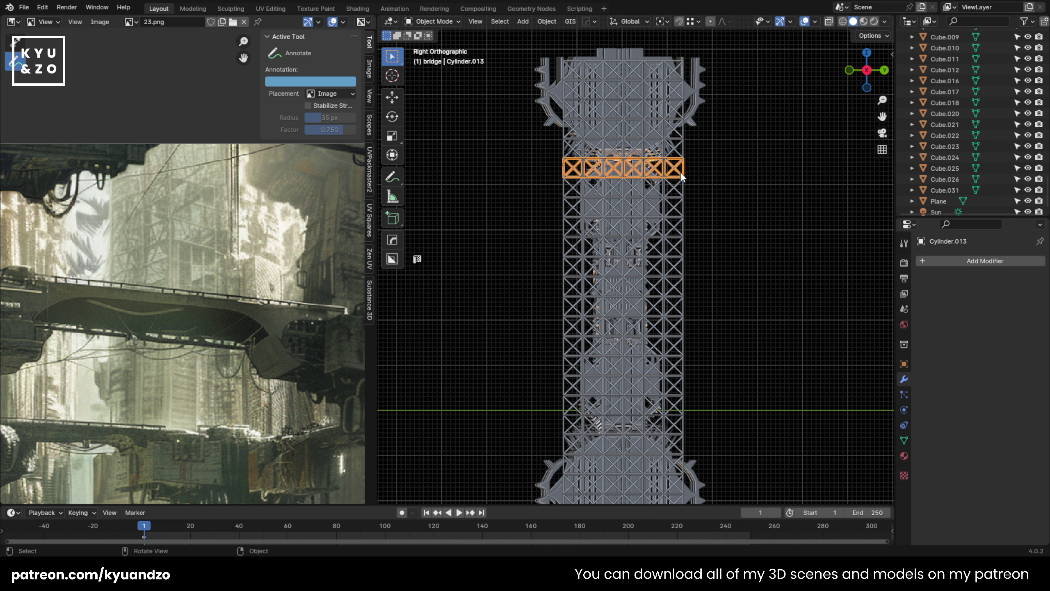
{"action": "left_click", "coordinate": [698, 98]}
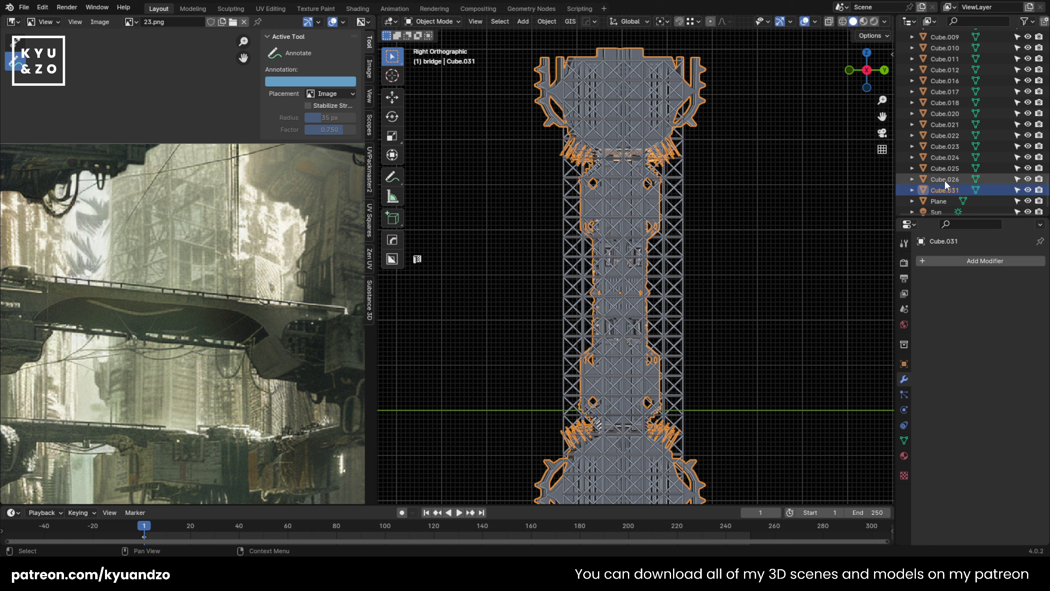
{"action": "left_click", "coordinate": [1017, 190]}
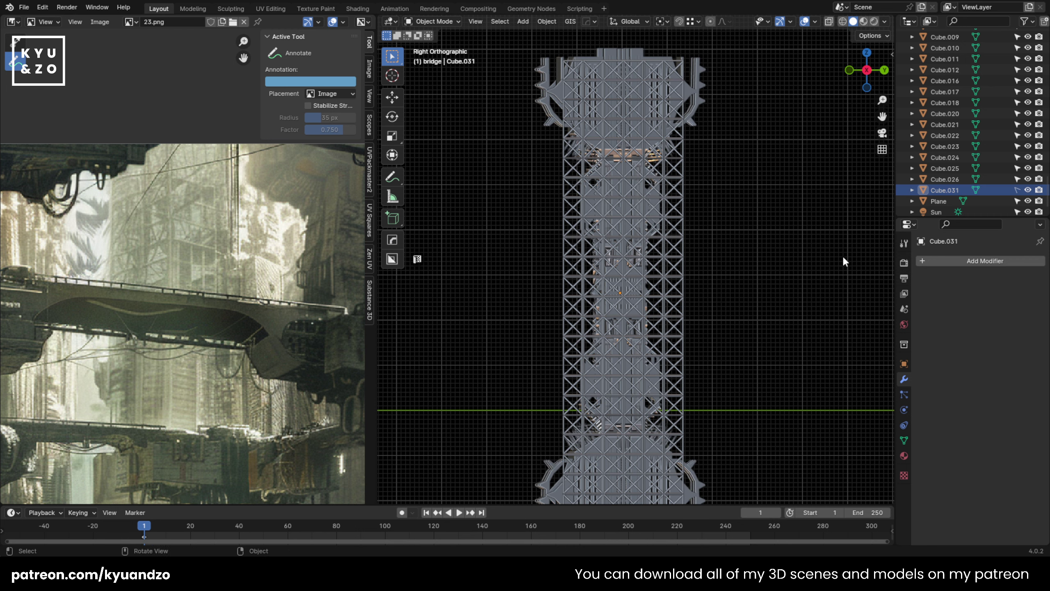
{"action": "left_click", "coordinate": [686, 195]}
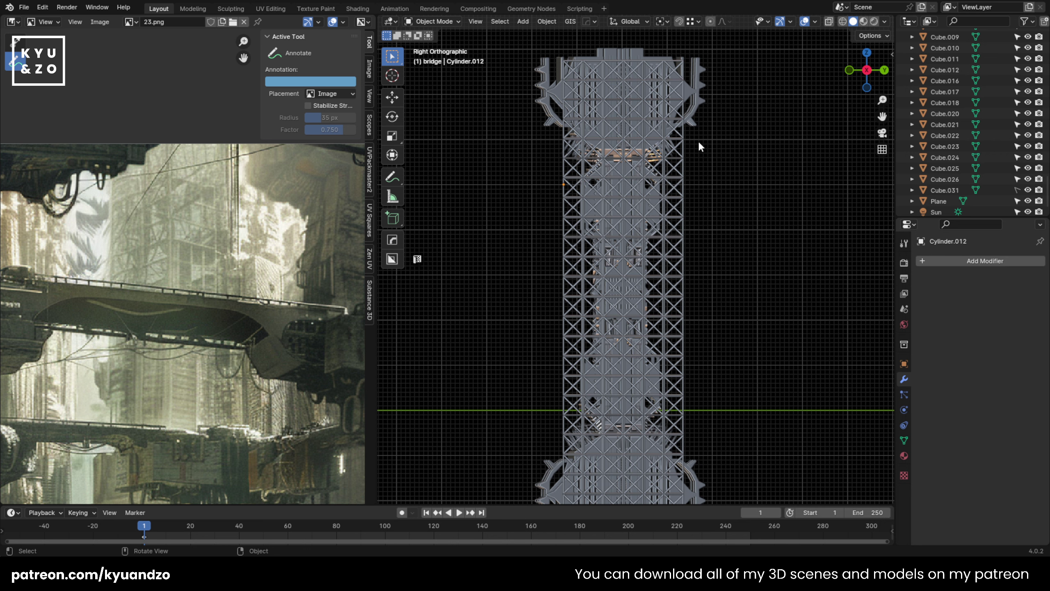
{"action": "left_click", "coordinate": [682, 134]}
{"action": "scroll", "coordinate": [691, 228], "scroll_direction": "down", "scroll_amount": 3}
{"action": "left_click_drag", "start_coordinate": [546, 92], "coordinate": [765, 444]}
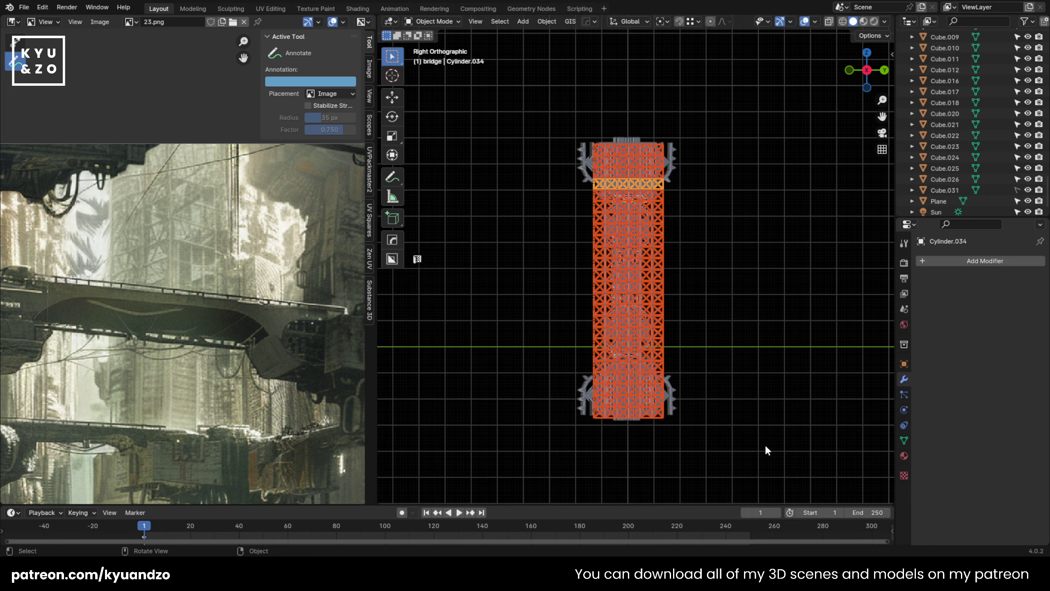
{"action": "scroll", "coordinate": [752, 308], "scroll_direction": "up", "scroll_amount": 8}
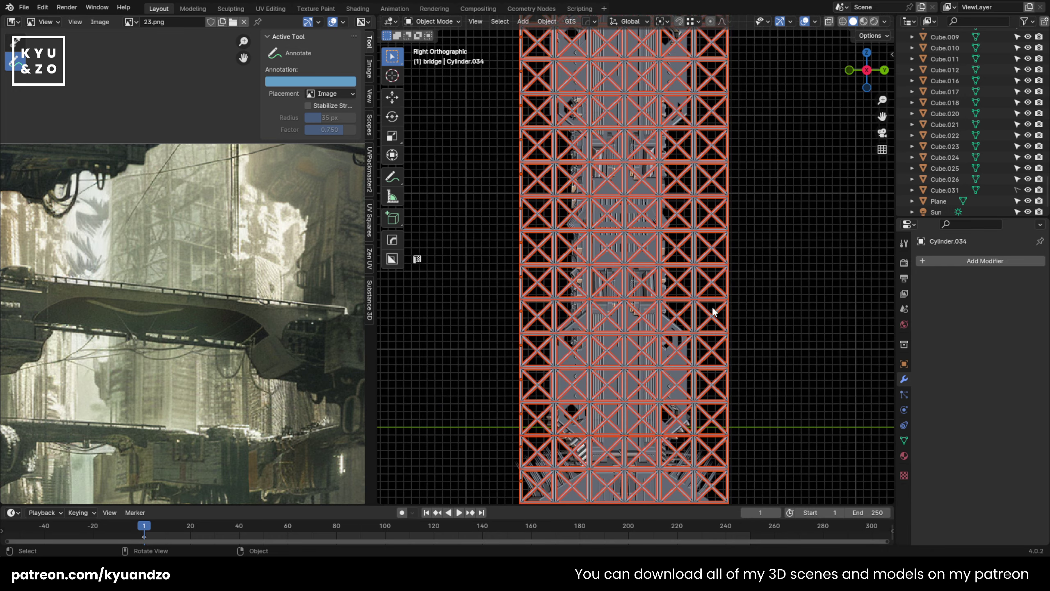
Select all truss rows of the front scaffold wall with a middle row as the active object and join them into one mesh.
{"action": "left_click", "coordinate": [582, 201]}
{"action": "left_click", "coordinate": [595, 197]}
{"action": "left_click", "coordinate": [633, 208]}
{"action": "middle_click_drag", "start_coordinate": [627, 235], "coordinate": [634, 266], "text": "shift"}
{"action": "scroll", "coordinate": [634, 266], "scroll_direction": "up", "scroll_amount": 1}
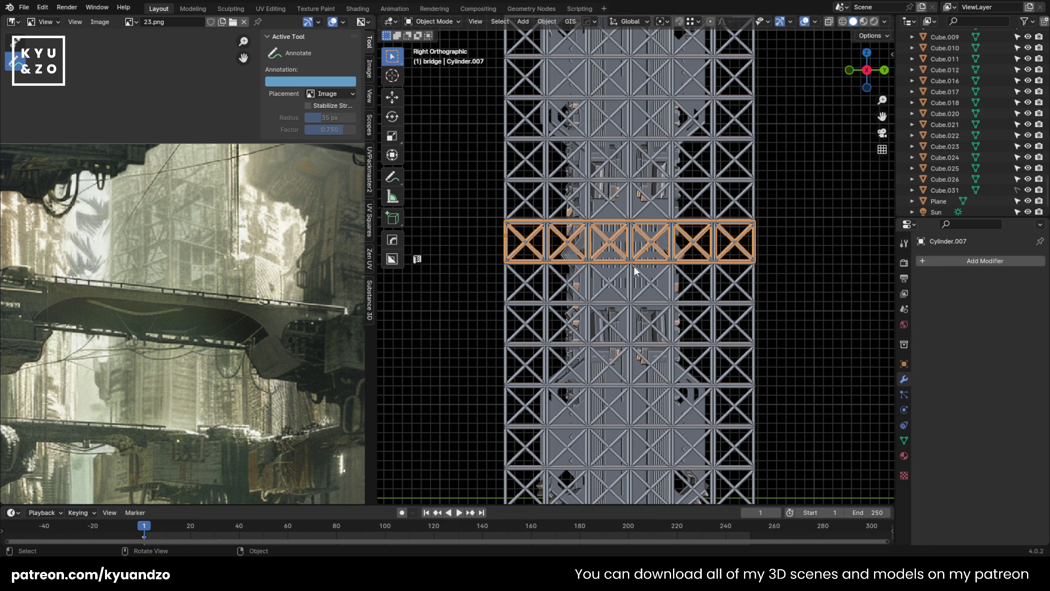
{"action": "left_click", "coordinate": [653, 203]}
{"action": "scroll", "coordinate": [657, 208], "scroll_direction": "up", "scroll_amount": 2, "text": "shift"}
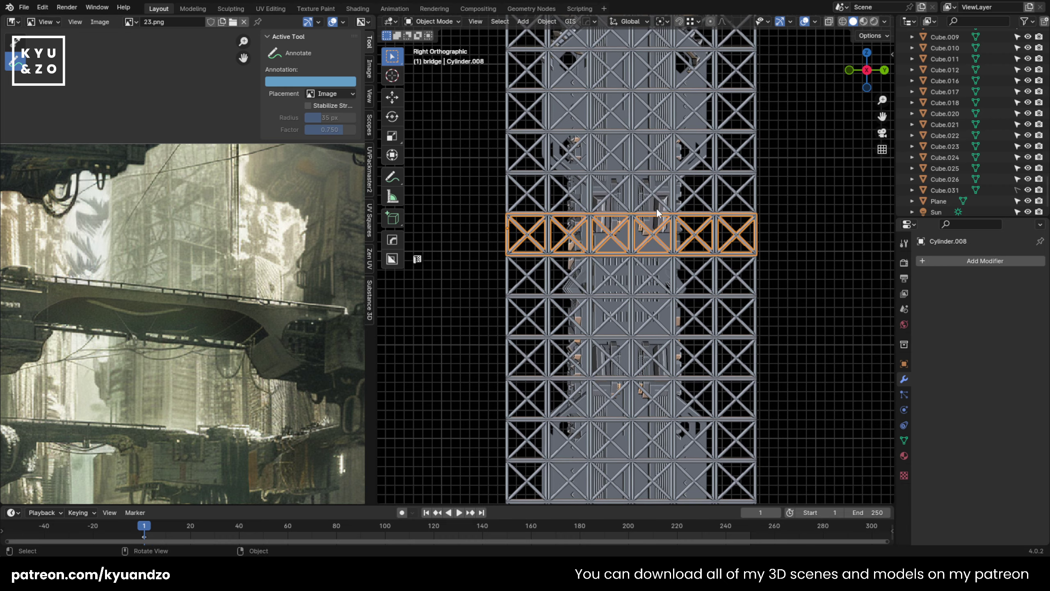
{"action": "left_click", "coordinate": [642, 263]}
{"action": "scroll", "coordinate": [641, 274], "scroll_direction": "down", "scroll_amount": 7}
{"action": "left_click_drag", "start_coordinate": [550, 104], "coordinate": [722, 416]}
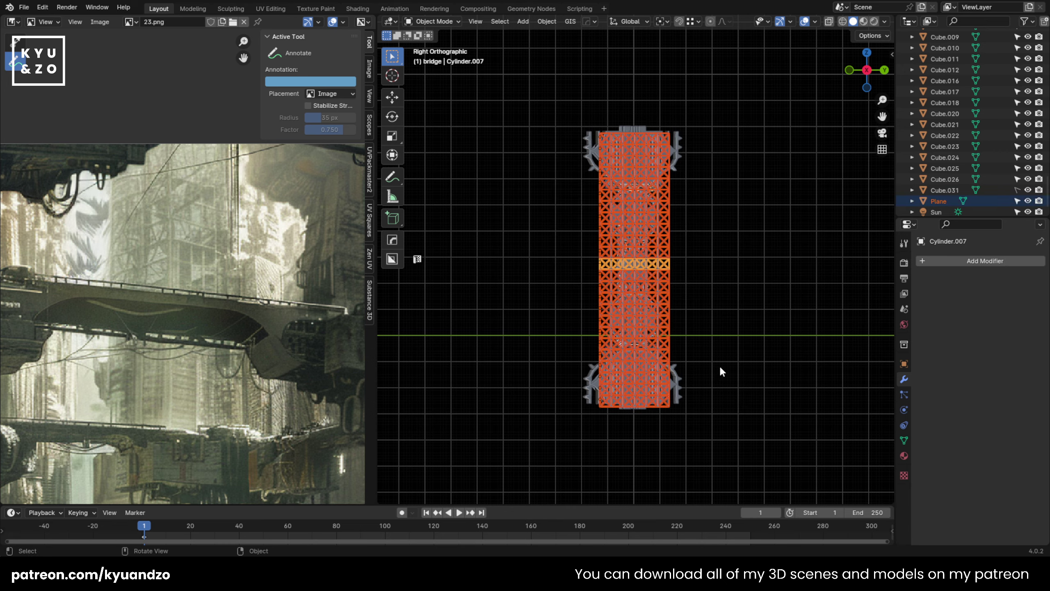
Delete vertical runs of cross-braced cells from the second, fourth and fifth columns of the joined front wall to open irregular gaps.
{"action": "key", "text": "Tab"}
{"action": "key", "text": "KP_Decimal"}
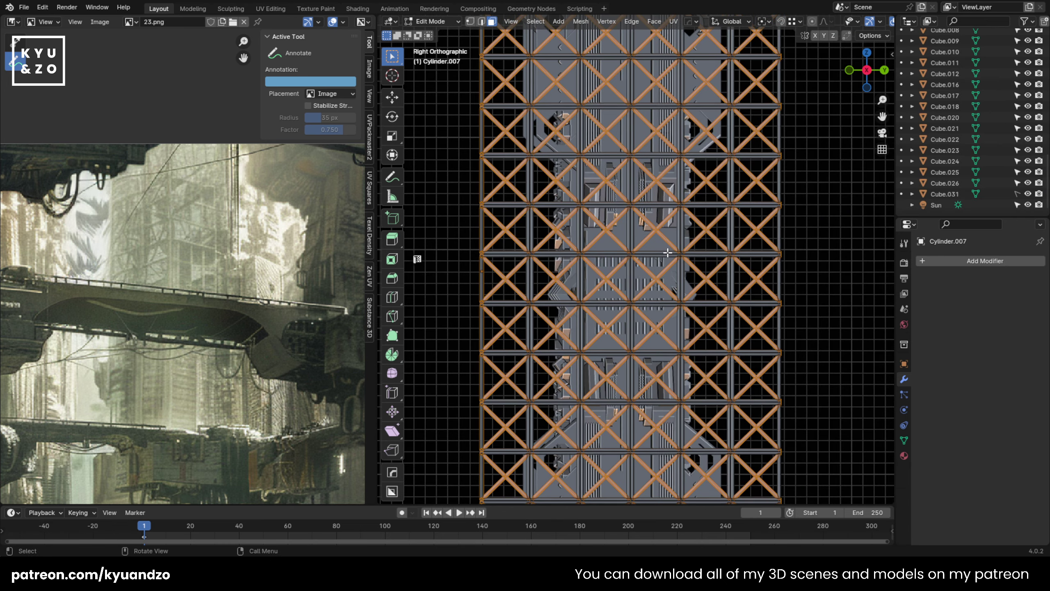
{"action": "scroll", "coordinate": [662, 244], "scroll_direction": "up", "scroll_amount": 2}
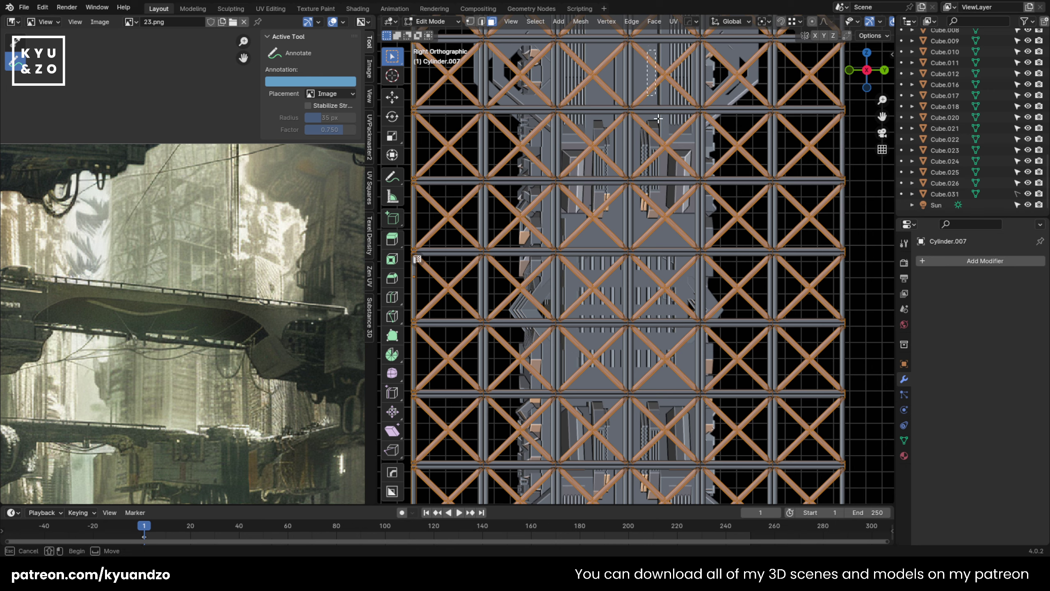
{"action": "left_click_drag", "start_coordinate": [658, 119], "coordinate": [691, 392]}
{"action": "middle_click_drag", "start_coordinate": [508, 35], "coordinate": [593, 242], "text": "shift"}
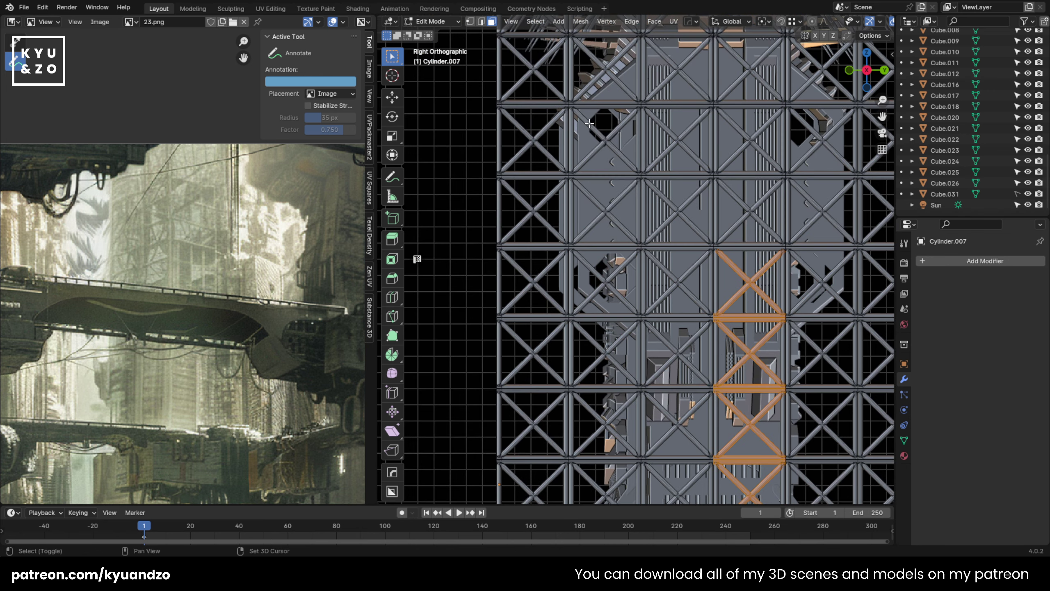
{"action": "left_click_drag", "start_coordinate": [589, 122], "coordinate": [625, 389], "text": "shift"}
{"action": "middle_click_drag", "start_coordinate": [796, 84], "coordinate": [692, 226], "text": "shift"}
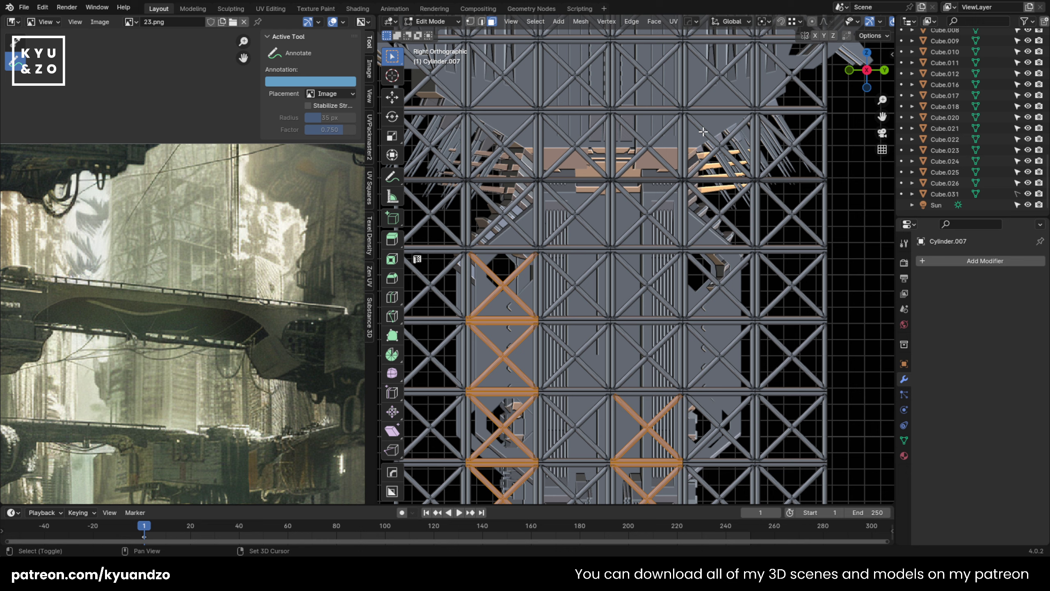
{"action": "left_click_drag", "start_coordinate": [726, 133], "coordinate": [726, 133], "text": "shift"}
{"action": "scroll", "coordinate": [657, 282], "scroll_direction": "down", "scroll_amount": 4}
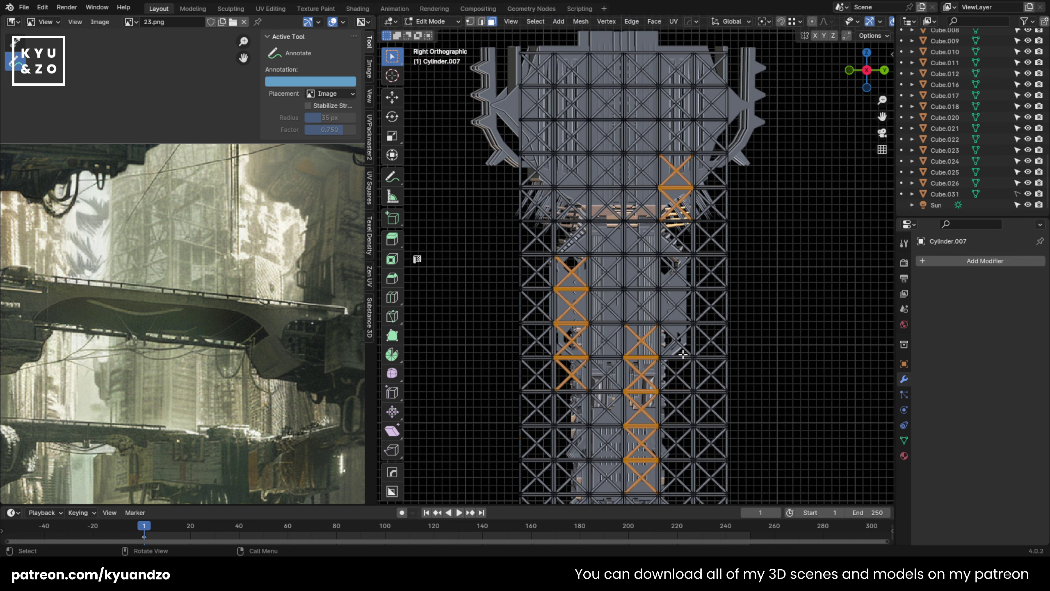
{"action": "scroll", "coordinate": [657, 282], "scroll_direction": "up", "scroll_amount": 2}
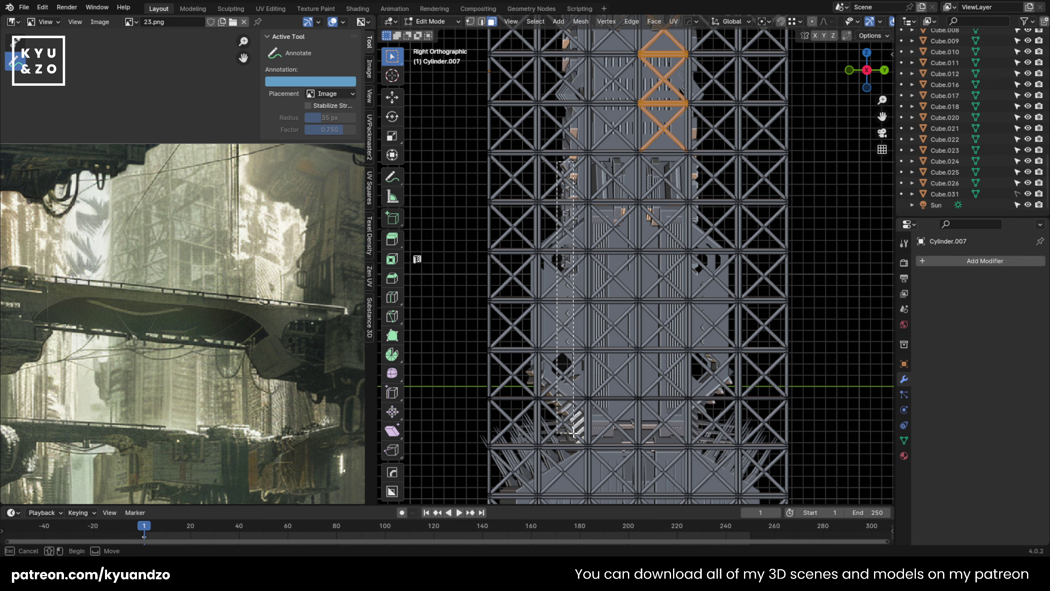
{"action": "left_click_drag", "start_coordinate": [574, 435], "coordinate": [573, 435], "text": "shift"}
{"action": "scroll", "coordinate": [572, 406], "scroll_direction": "down", "scroll_amount": 4}
{"action": "key", "text": "ctrl+KP_Add"}
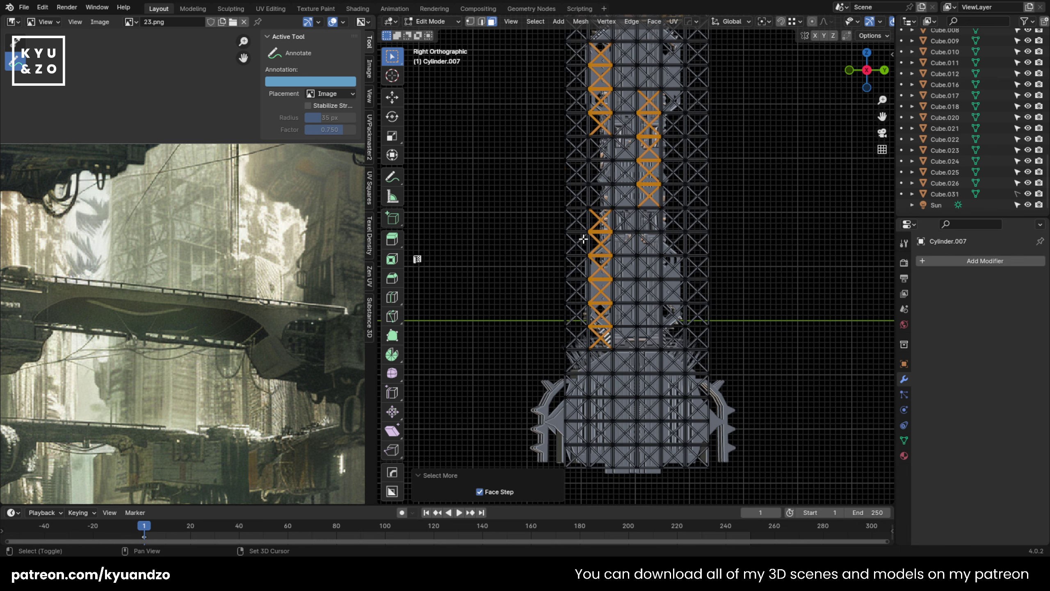
{"action": "key", "text": "shift+g"}
{"action": "left_click", "coordinate": [596, 211]}
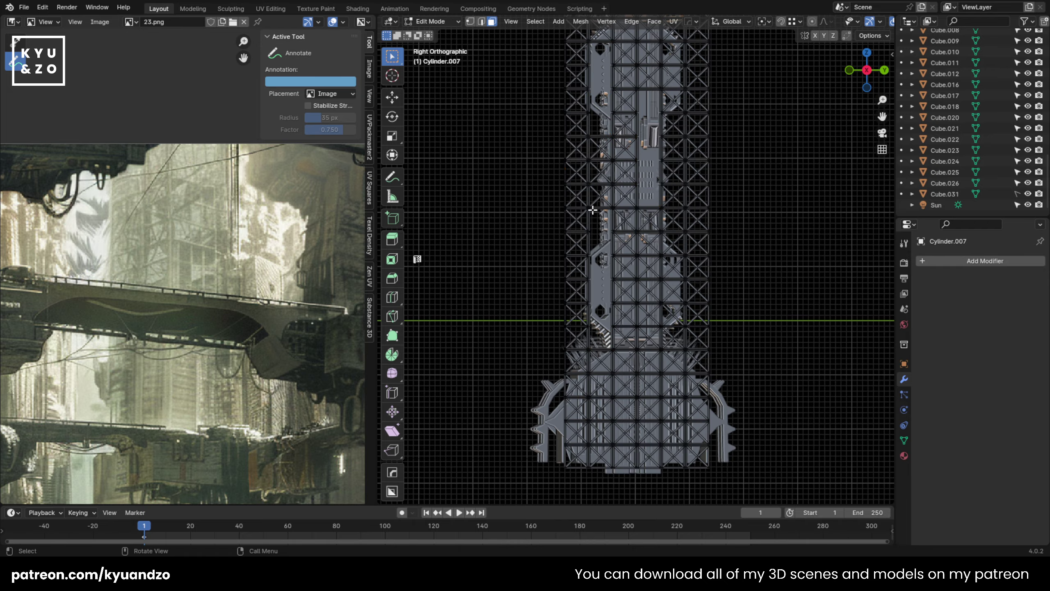
Remove further cross-braced cells from the front wall, in the fifth column above the base and the second column over the base.
{"action": "middle_click_drag", "start_coordinate": [592, 179], "coordinate": [652, 175]}
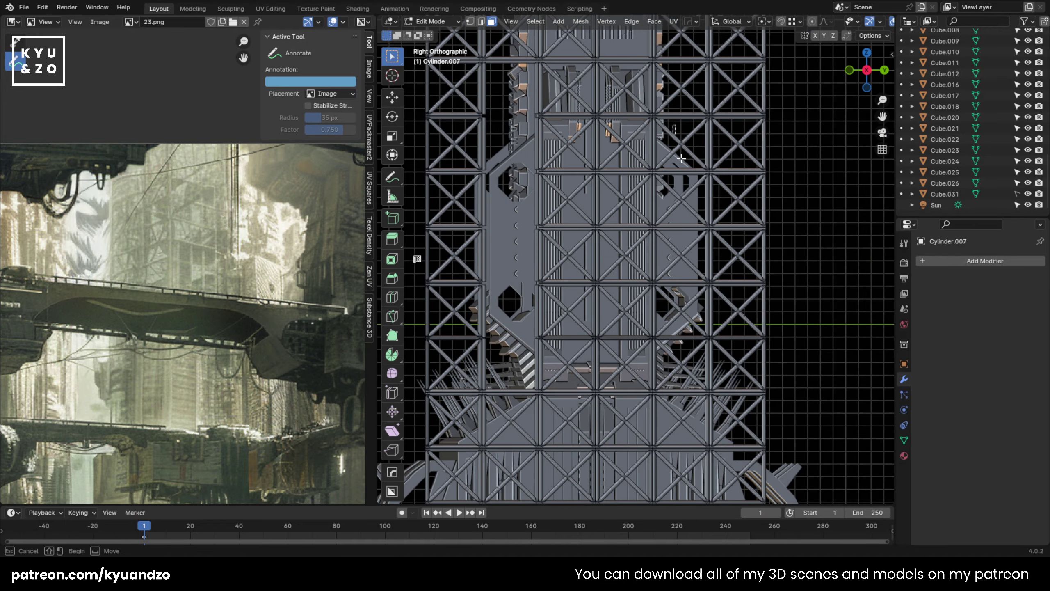
{"action": "left_click_drag", "start_coordinate": [671, 123], "coordinate": [689, 197]}
{"action": "scroll", "coordinate": [665, 338], "scroll_direction": "down", "scroll_amount": 2}
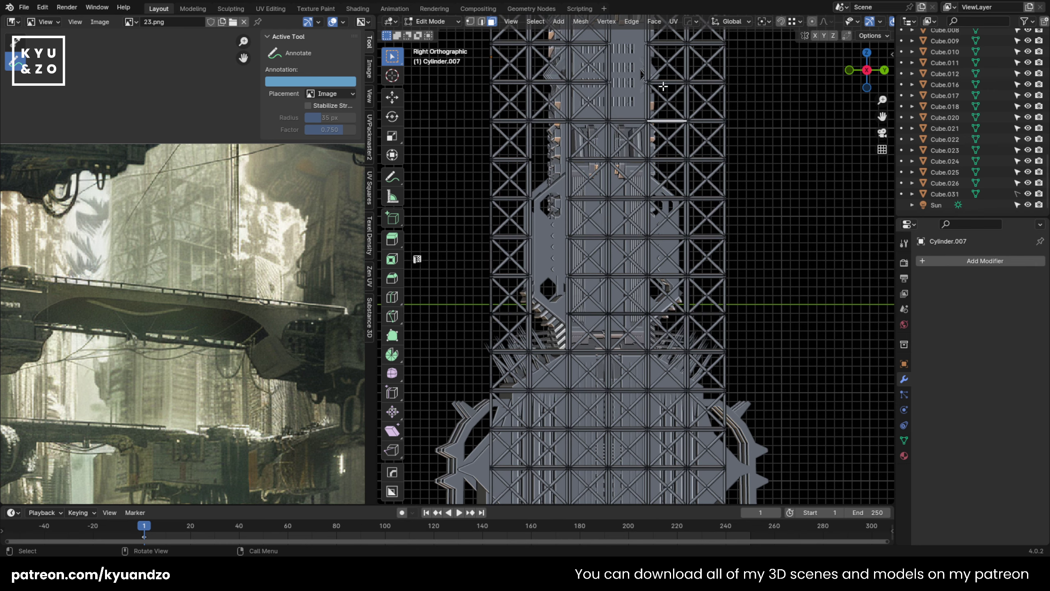
{"action": "left_click_drag", "start_coordinate": [674, 223], "coordinate": [674, 223]}
{"action": "middle_click_drag", "start_coordinate": [625, 345], "coordinate": [629, 211], "text": "shift"}
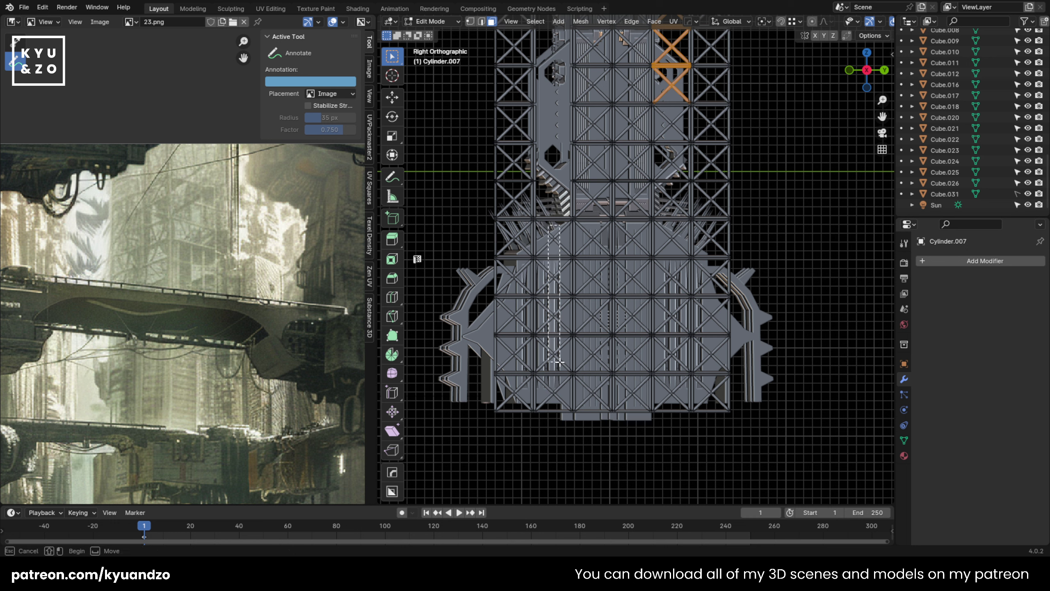
{"action": "left_click_drag", "start_coordinate": [562, 384], "coordinate": [556, 406]}
Delete three cross-braced cells from the second column over the tower's upper head and return to Object Mode.
{"action": "middle_click_drag", "start_coordinate": [612, 182], "coordinate": [627, 430], "text": "shift"}
{"action": "middle_click_drag", "start_coordinate": [639, 182], "coordinate": [641, 408], "text": "shift"}
{"action": "middle_click_drag", "start_coordinate": [666, 134], "coordinate": [644, 253], "text": "shift"}
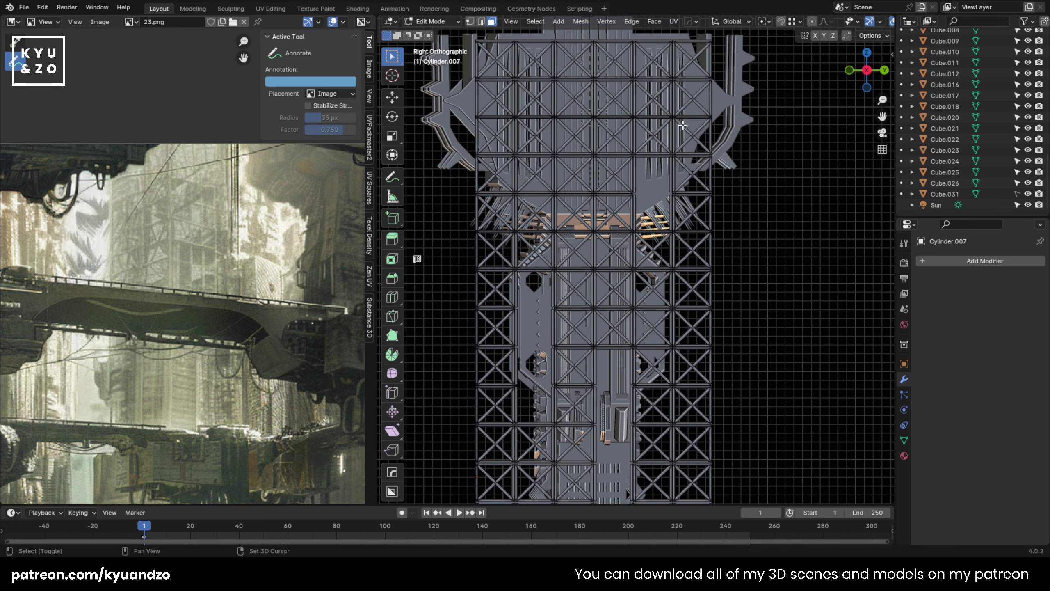
{"action": "middle_click_drag", "start_coordinate": [569, 112], "coordinate": [511, 175], "text": "shift"}
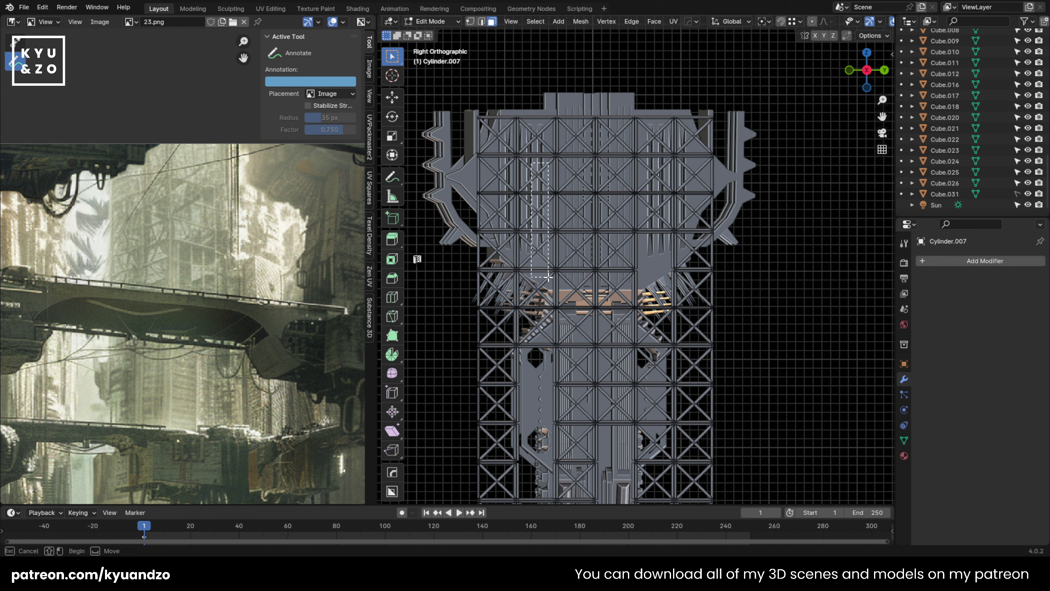
{"action": "left_click_drag", "start_coordinate": [542, 275], "coordinate": [544, 277]}
{"action": "key", "text": "ctrl+KP_Add"}
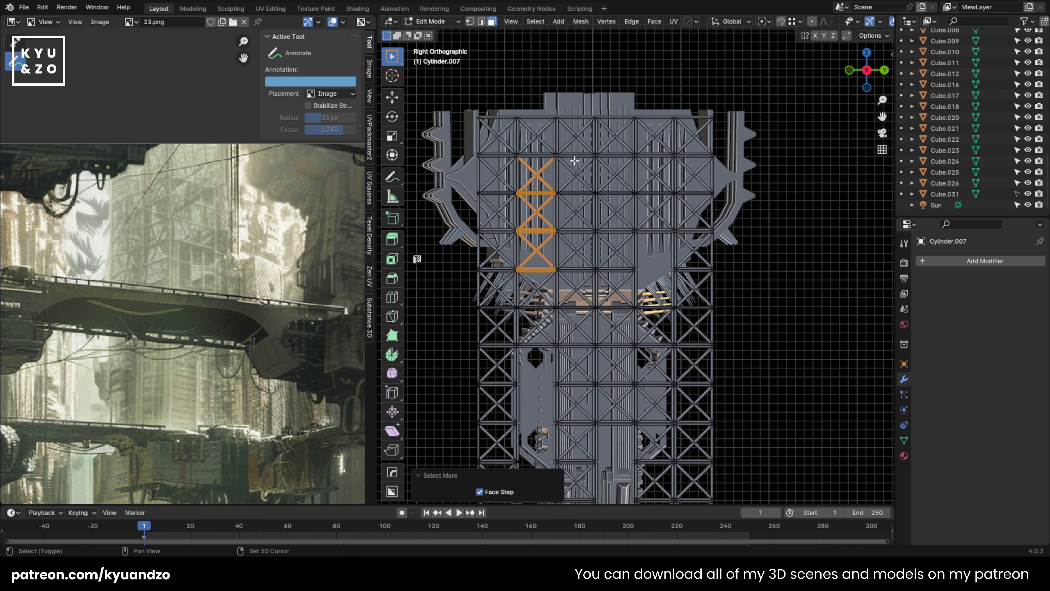
{"action": "key", "text": "x"}
{"action": "left_click", "coordinate": [573, 164]}
{"action": "key", "text": "Tab"}
Examine the gaps in the front scaffold wall from angled views along the tower's full height.
{"action": "scroll", "coordinate": [573, 164], "scroll_direction": "down", "scroll_amount": 4}
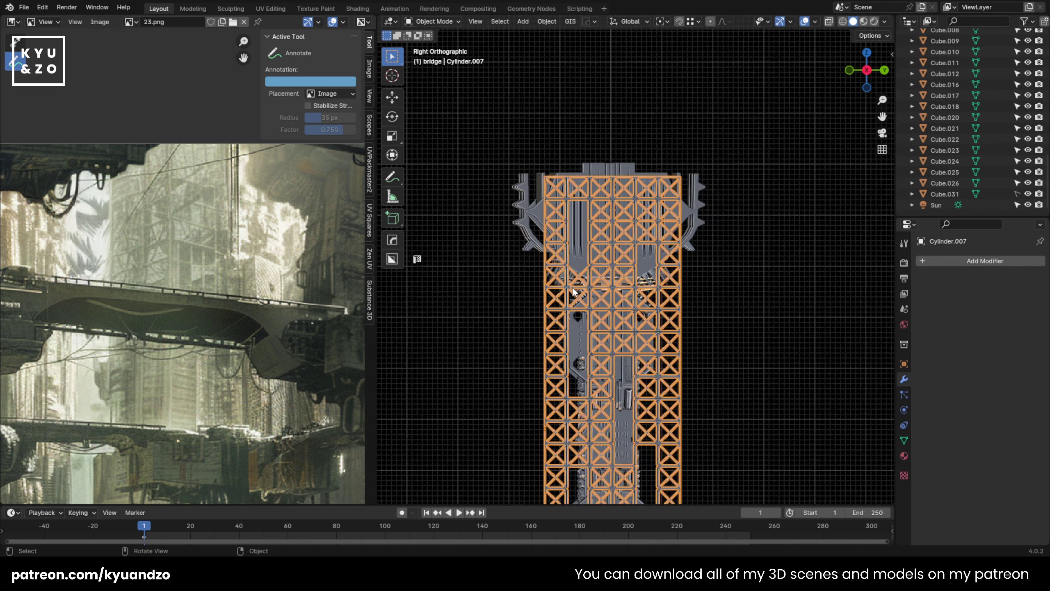
{"action": "left_click", "coordinate": [525, 331]}
{"action": "middle_click_drag", "start_coordinate": [563, 278], "coordinate": [580, 299]}
{"action": "scroll", "coordinate": [599, 297], "scroll_direction": "up", "scroll_amount": 5}
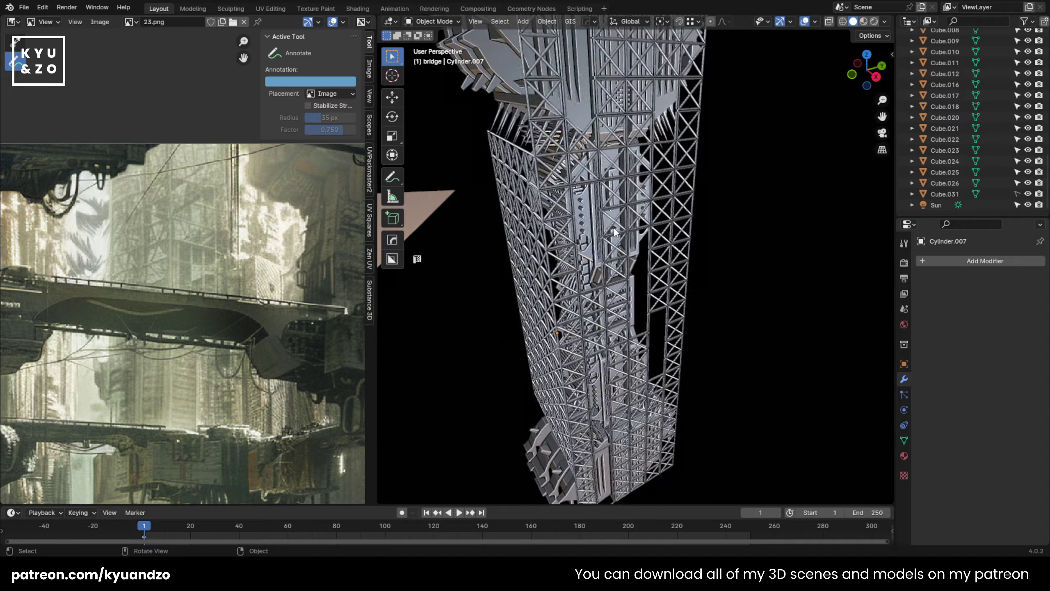
{"action": "middle_click_drag", "start_coordinate": [663, 181], "coordinate": [570, 251]}
{"action": "middle_click_drag", "start_coordinate": [606, 320], "coordinate": [598, 184], "text": "shift"}
{"action": "scroll", "coordinate": [599, 185], "scroll_direction": "up", "scroll_amount": 6}
Delete further cross-braced cells from the front wall near the base: two in the third column, four in the fourth and three in the fifth.
{"action": "left_click", "coordinate": [594, 173]}
{"action": "key", "text": "KP_Decimal"}
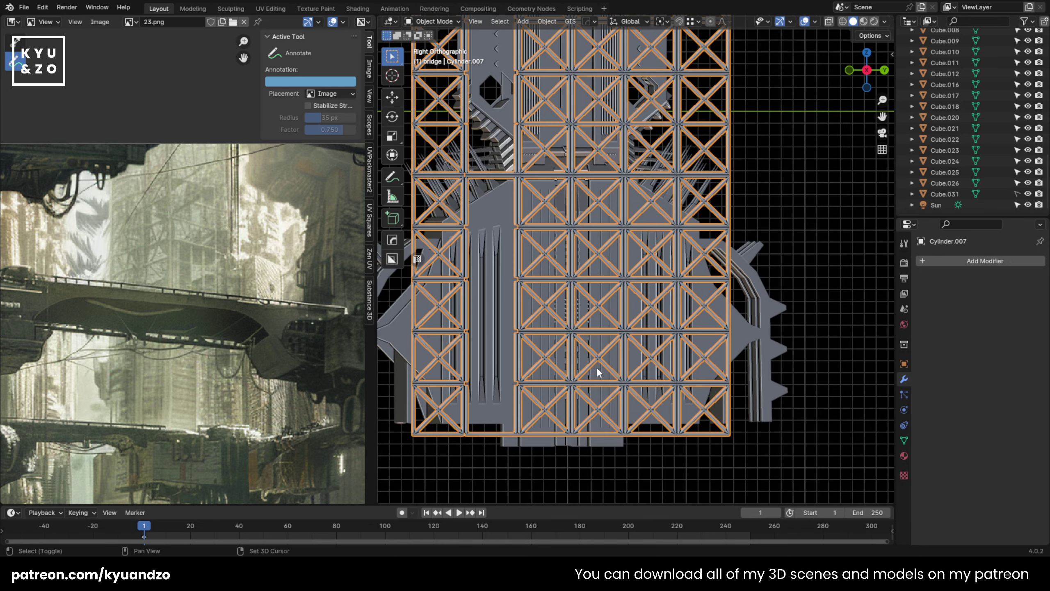
{"action": "key", "text": "Tab"}
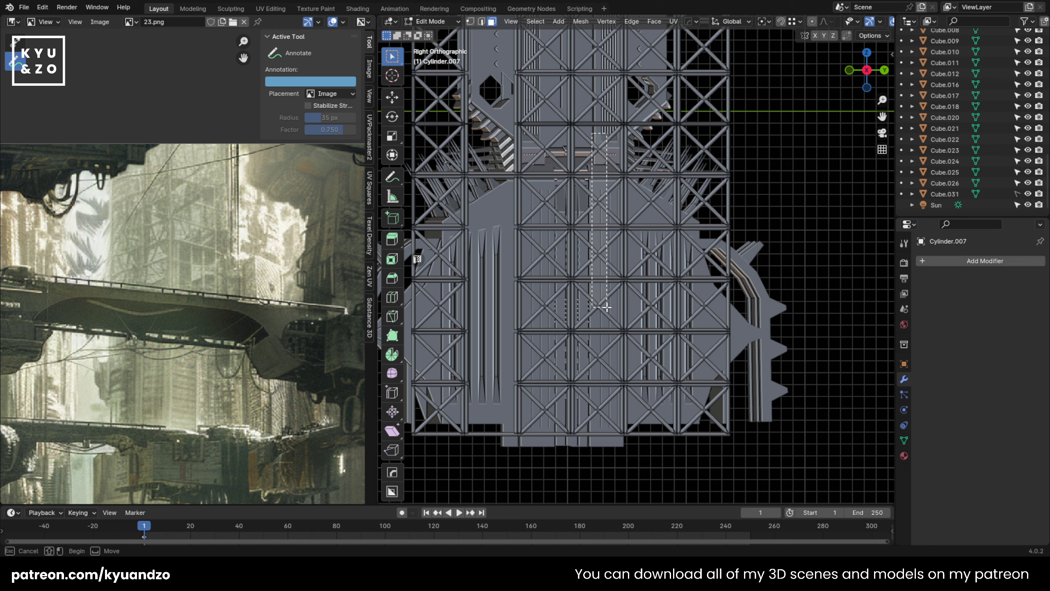
{"action": "left_click_drag", "start_coordinate": [607, 307], "coordinate": [611, 314]}
{"action": "left_click_drag", "start_coordinate": [646, 130], "coordinate": [662, 261]}
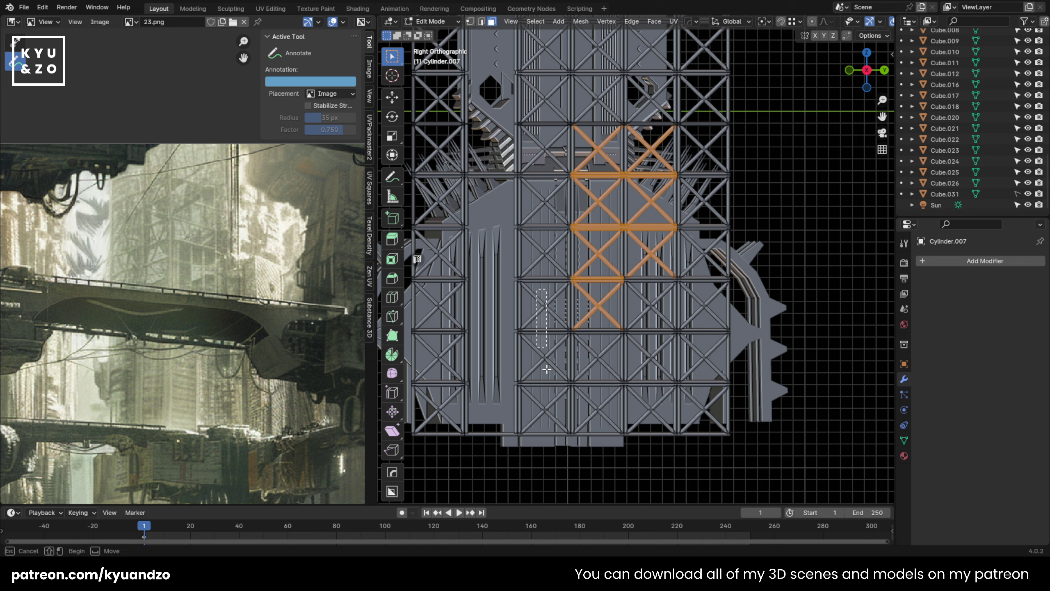
{"action": "left_click_drag", "start_coordinate": [555, 391], "coordinate": [555, 391], "text": "shift"}
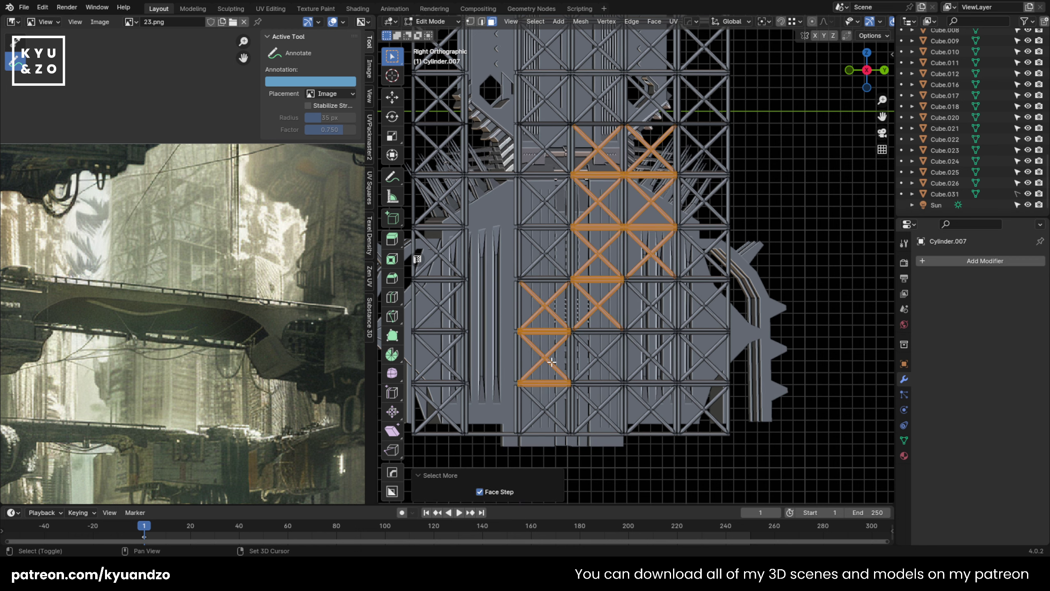
{"action": "key", "text": "x"}
{"action": "left_click", "coordinate": [560, 256]}
{"action": "key", "text": "Tab"}
Try to isolate the scaffold walls by hiding all other objects, and reveal the hidden objects again.
{"action": "mouse_move", "coordinate": [687, 239]}
{"action": "middle_mouse_down"}
{"action": "mouse_move", "coordinate": [631, 230]}
{"action": "mouse_move", "coordinate": [702, 236]}
{"action": "middle_mouse_up"}
{"action": "left_click", "coordinate": [808, 318]}
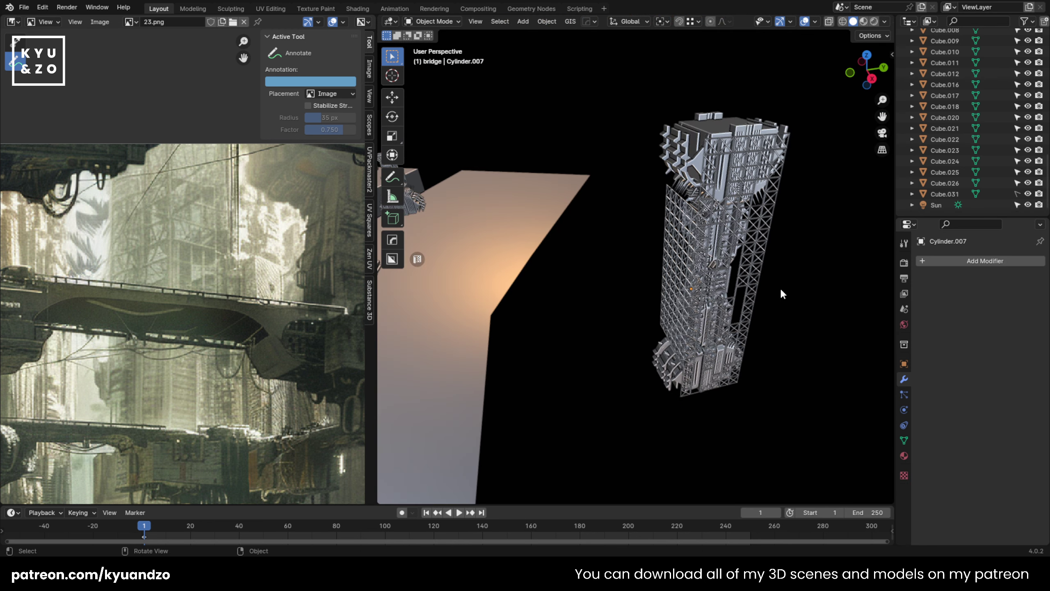
{"action": "middle_click_drag", "start_coordinate": [779, 288], "coordinate": [704, 256]}
{"action": "left_click", "coordinate": [584, 152]}
{"action": "left_click", "coordinate": [546, 99]}
{"action": "left_click_drag", "start_coordinate": [569, 88], "coordinate": [697, 427]}
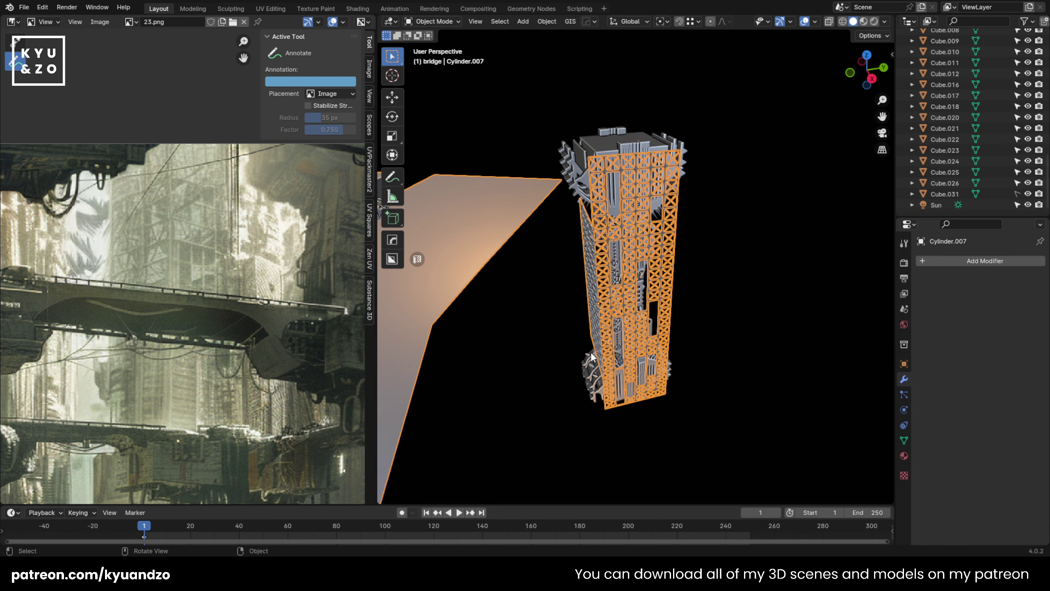
{"action": "middle_click_drag", "start_coordinate": [590, 351], "coordinate": [626, 345]}
{"action": "scroll", "coordinate": [628, 287], "scroll_direction": "up", "scroll_amount": 3}
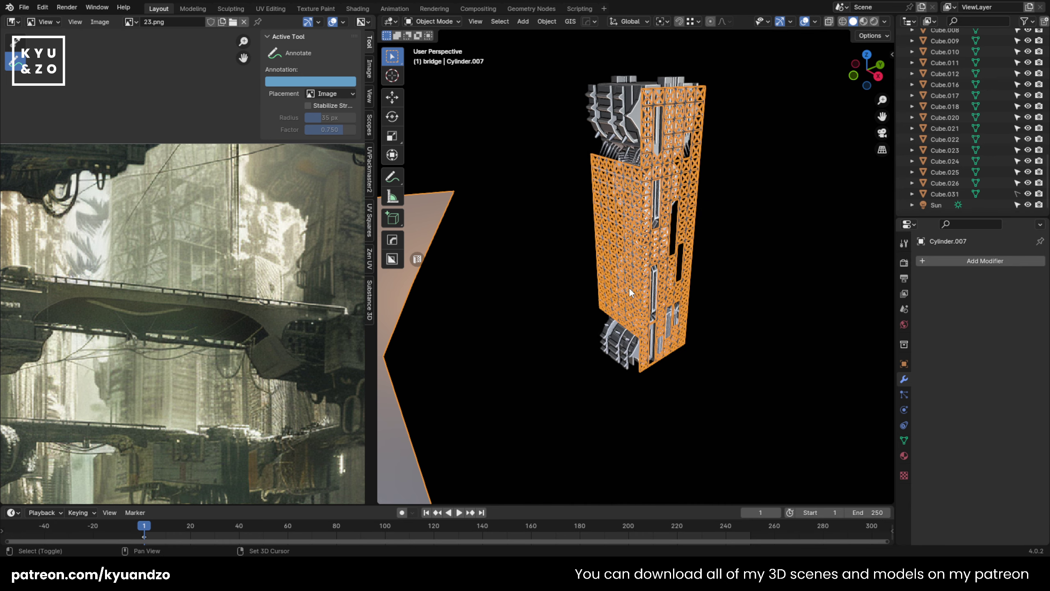
{"action": "key", "text": "shift+h"}
{"action": "middle_click_drag", "start_coordinate": [538, 261], "coordinate": [552, 294]}
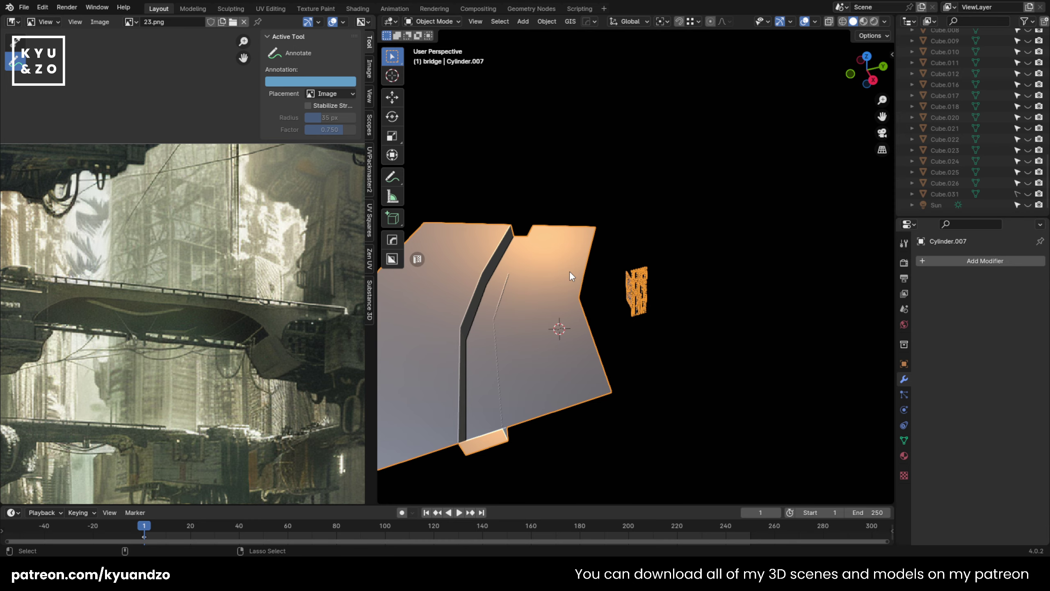
{"action": "key", "text": "alt+h"}
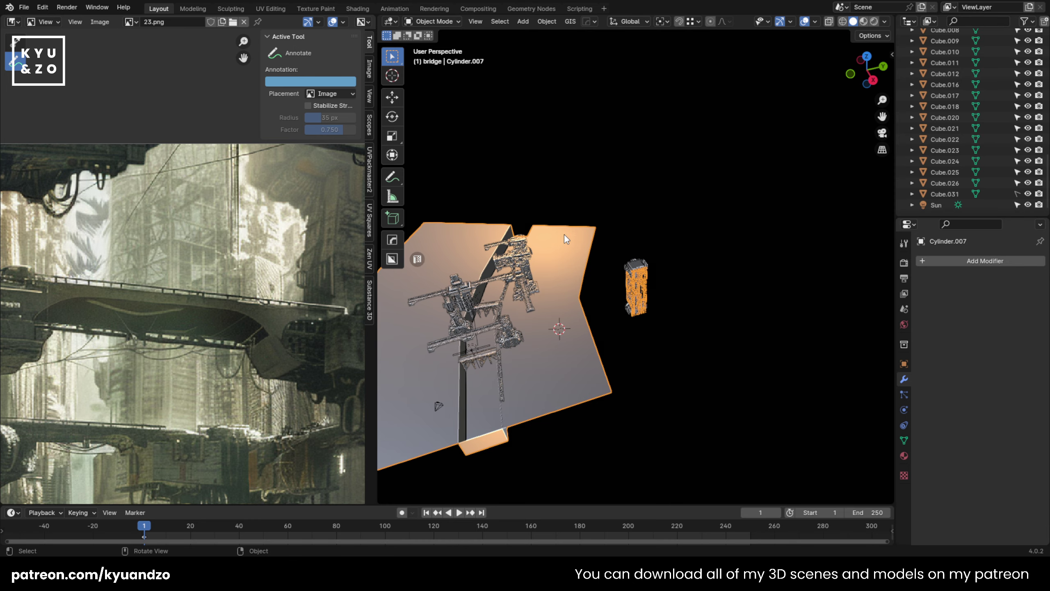
{"action": "key", "text": "g"}
{"action": "right_click", "coordinate": [652, 302]}
{"action": "middle_click_drag", "start_coordinate": [651, 301], "coordinate": [688, 248], "text": "shift"}
{"action": "scroll", "coordinate": [688, 248], "scroll_direction": "up", "scroll_amount": 4}
{"action": "key", "text": "g"}
{"action": "right_click", "coordinate": [602, 184]}
{"action": "middle_click_drag", "start_coordinate": [602, 184], "coordinate": [588, 237], "text": "shift"}
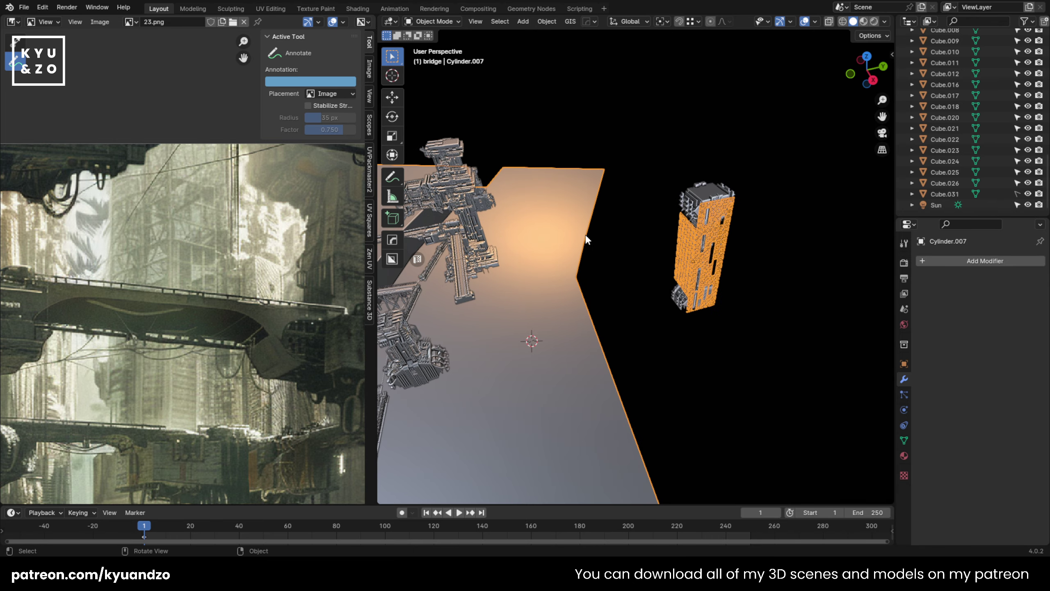
Separate the large backdrop surfaces from the scaffold mesh into their own object and return to Object Mode.
{"action": "key", "text": "Tab"}
{"action": "key", "text": "a"}
{"action": "scroll", "coordinate": [587, 236], "scroll_direction": "down", "scroll_amount": 7}
{"action": "scroll", "coordinate": [546, 224], "scroll_direction": "up", "scroll_amount": 3}
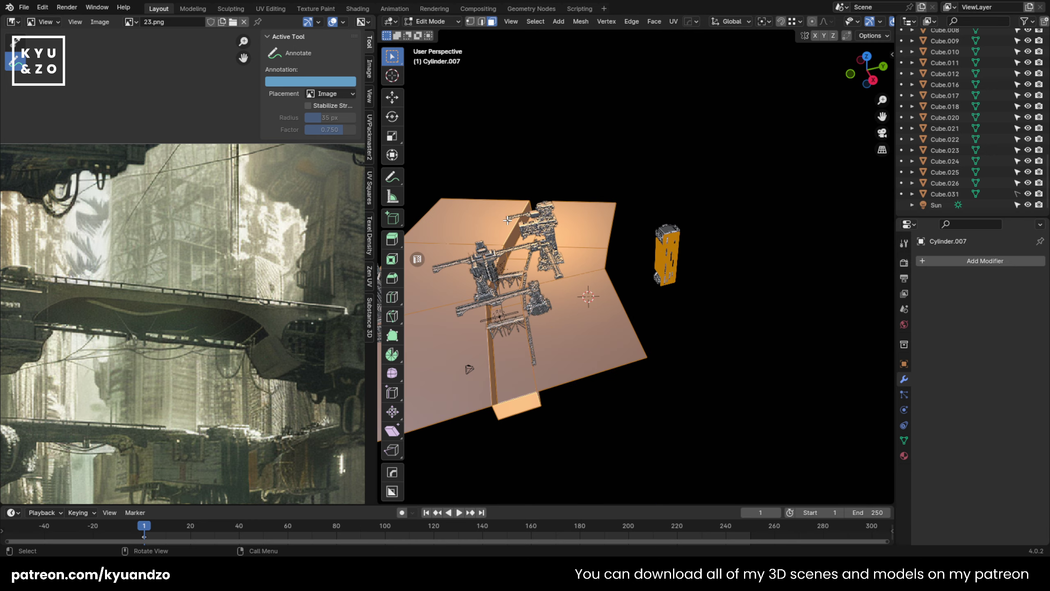
{"action": "left_click", "coordinate": [503, 220]}
{"action": "middle_click_drag", "start_coordinate": [500, 220], "coordinate": [558, 189], "text": "shift"}
{"action": "key", "text": "ctrl+KP_Add"}
{"action": "key", "text": "ctrl+KP_Add"}
{"action": "key", "text": "ctrl+KP_Add"}
{"action": "key", "text": "ctrl+KP_Add"}
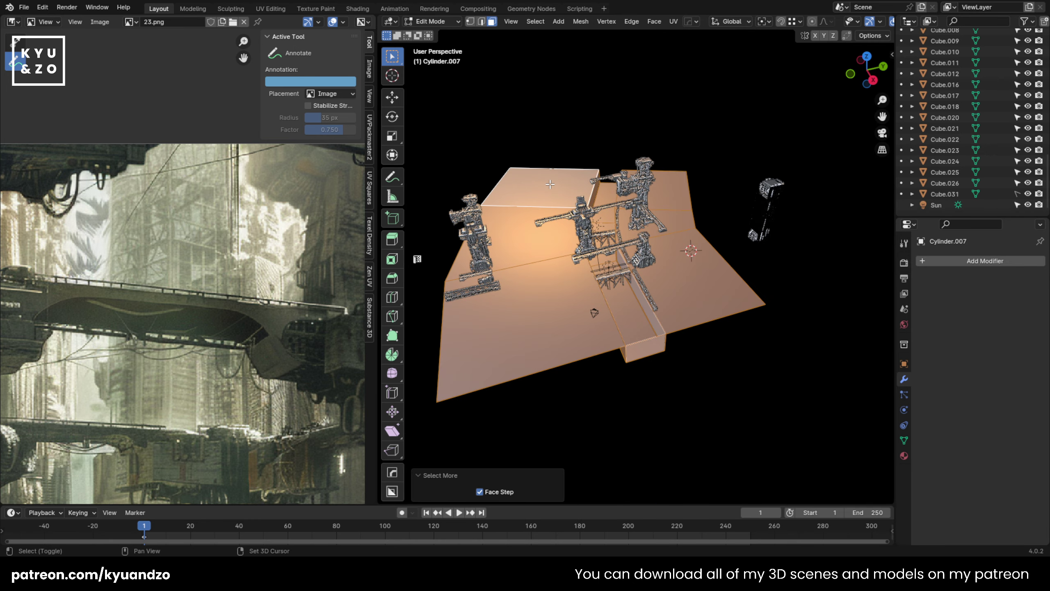
{"action": "scroll", "coordinate": [561, 217], "scroll_direction": "up", "scroll_amount": 3}
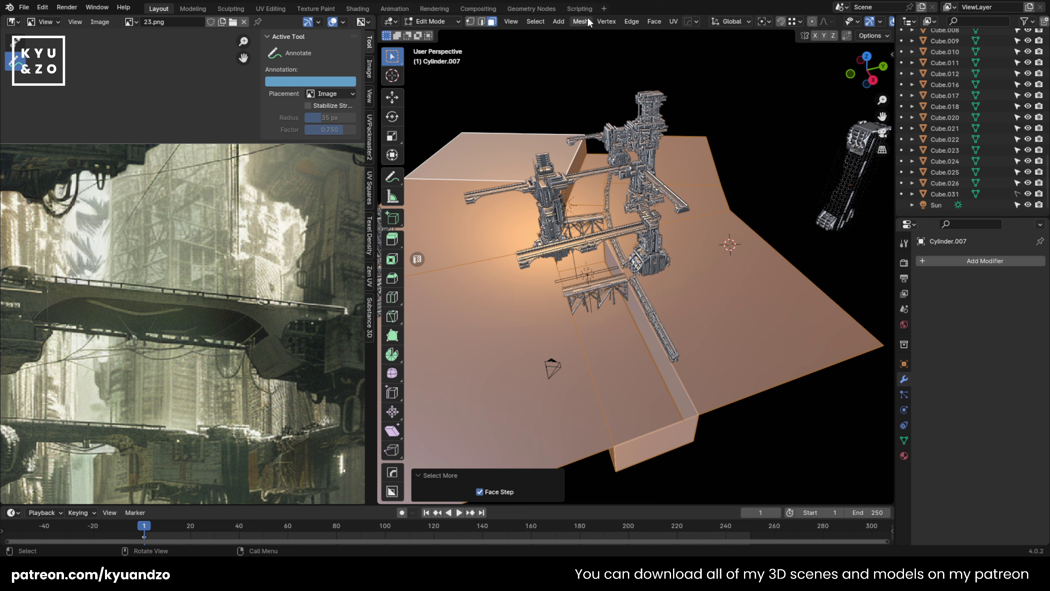
{"action": "left_click", "coordinate": [580, 21]}
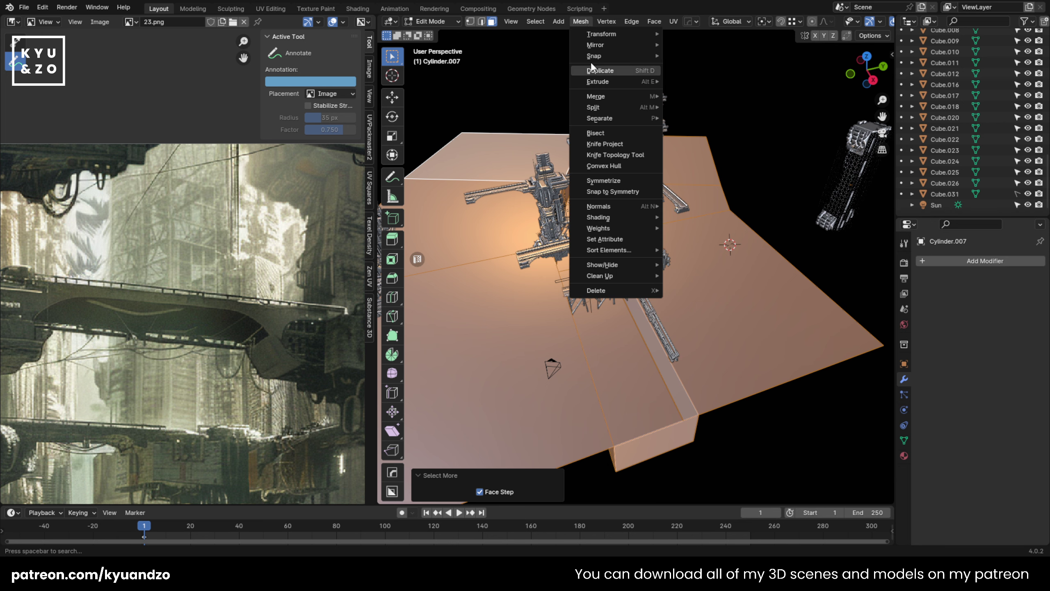
{"action": "mouse_move", "coordinate": [615, 122]}
{"action": "left_click", "coordinate": [702, 118]}
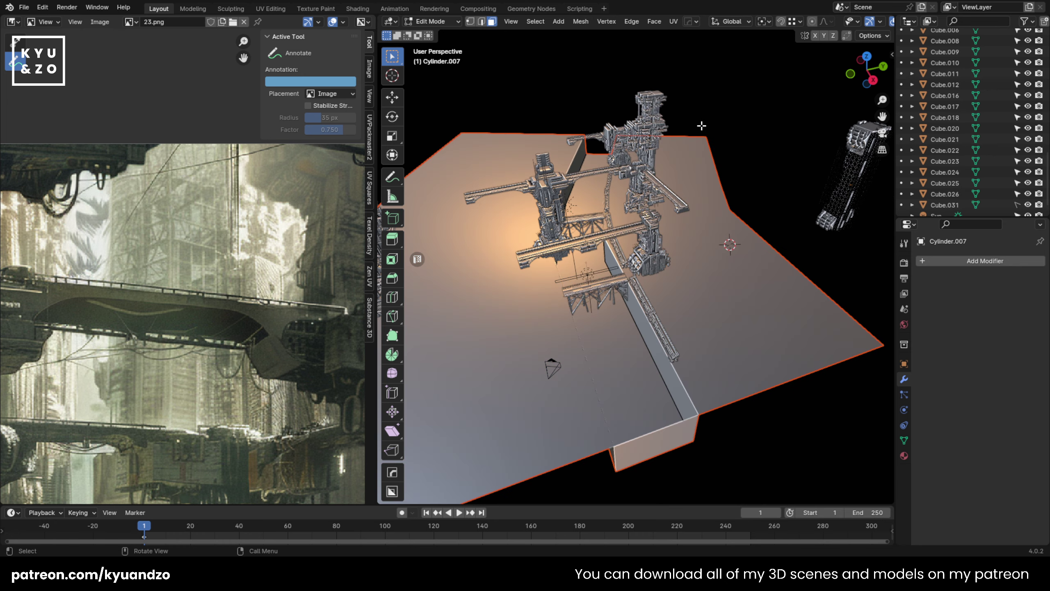
{"action": "key", "text": "Tab"}
{"action": "left_click", "coordinate": [711, 113]}
{"action": "left_click", "coordinate": [762, 268]}
{"action": "key", "text": "g"}
{"action": "right_click", "coordinate": [743, 188]}
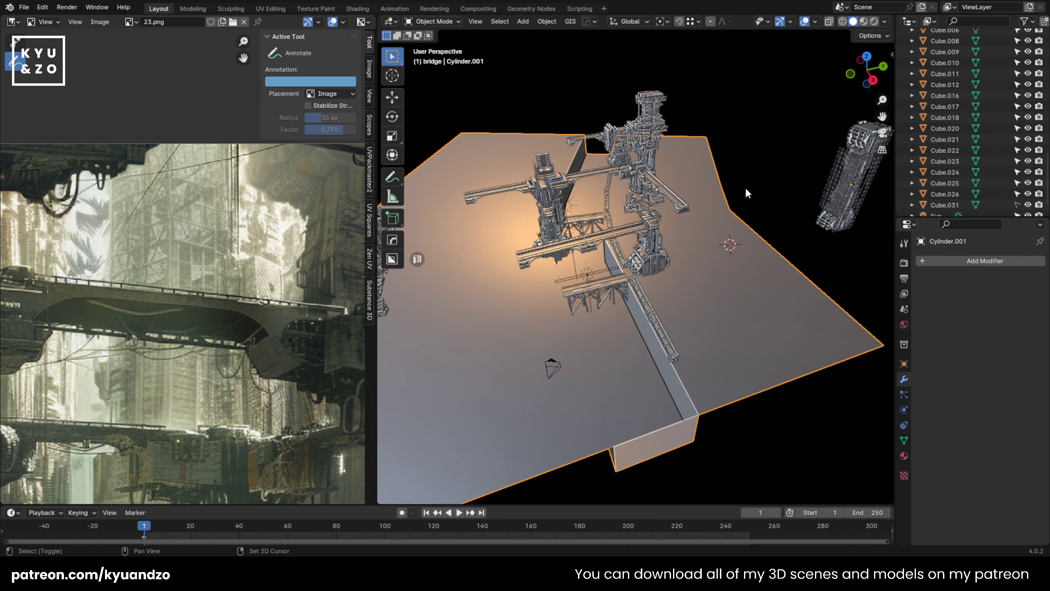
Isolate the scaffold walls by hiding every other object in the scene.
{"action": "middle_click_drag", "start_coordinate": [745, 186], "coordinate": [535, 217], "text": "shift"}
{"action": "left_click", "coordinate": [646, 201]}
{"action": "scroll", "coordinate": [591, 206], "scroll_direction": "up", "scroll_amount": 4}
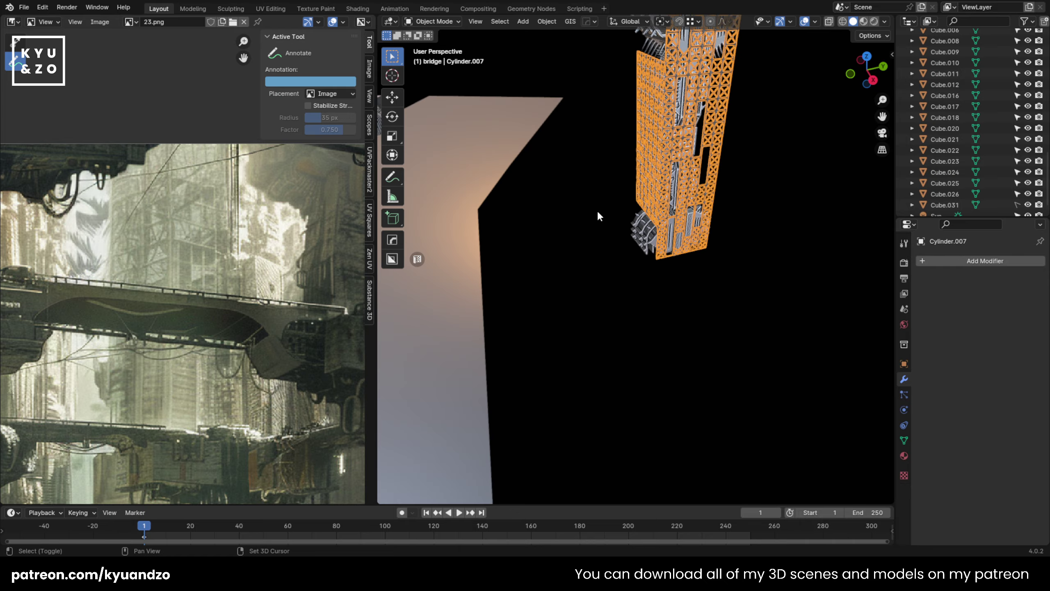
{"action": "key", "text": "shift+h"}
{"action": "left_click", "coordinate": [594, 184]}
{"action": "middle_click_drag", "start_coordinate": [612, 177], "coordinate": [672, 187]}
{"action": "scroll", "coordinate": [672, 187], "scroll_direction": "up", "scroll_amount": 6}
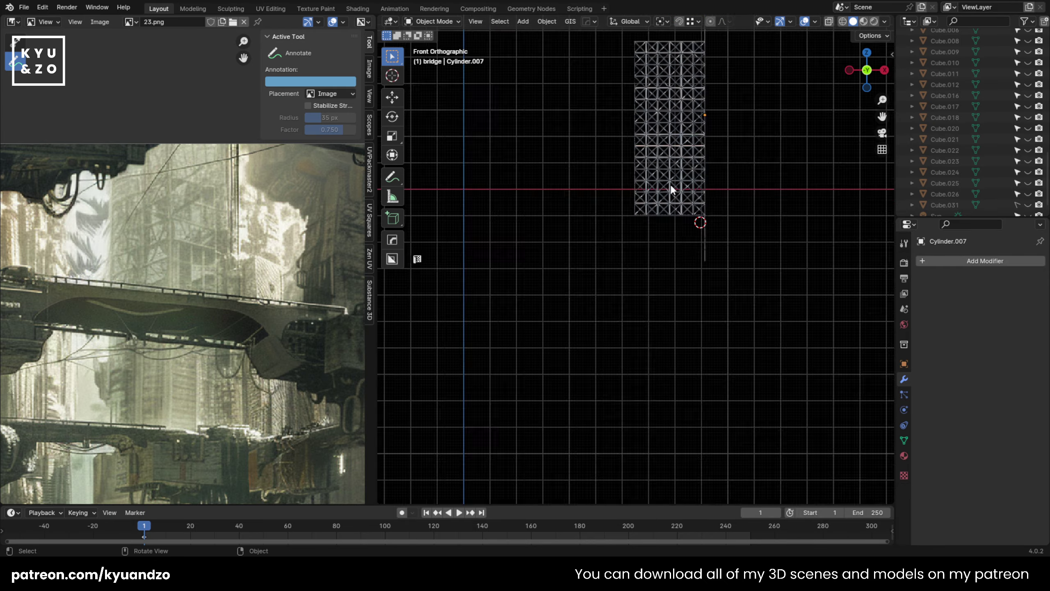
{"action": "left_click", "coordinate": [676, 121]}
{"action": "middle_click_drag", "start_coordinate": [686, 88], "coordinate": [609, 277], "text": "shift"}
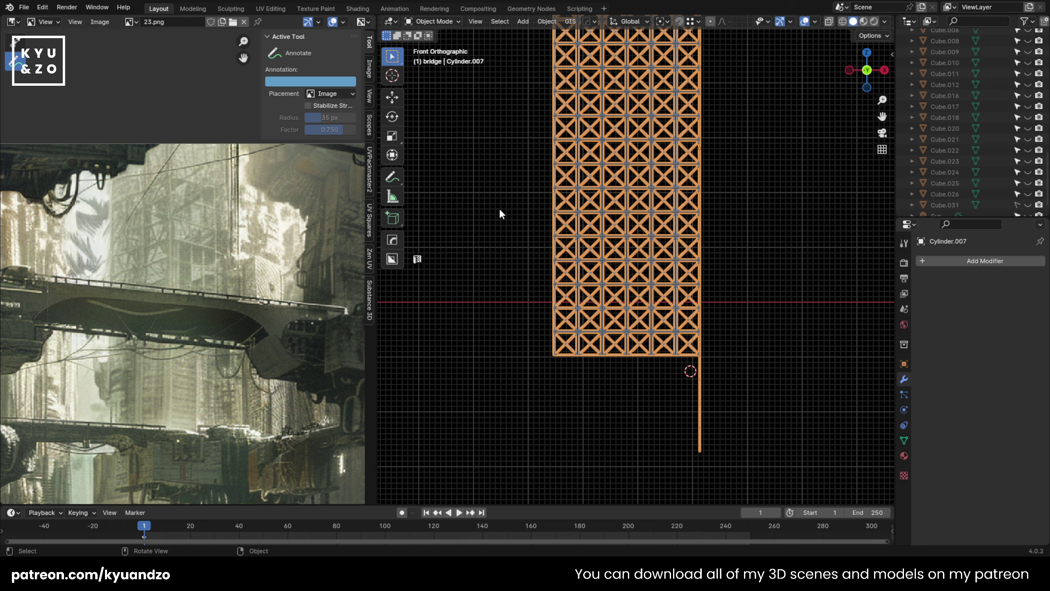
Delete vertical runs of side wall cells: four each in the second and fifth columns, two in the third and three in the first.
{"action": "left_click", "coordinate": [503, 188]}
{"action": "key", "text": "a"}
{"action": "middle_click_drag", "start_coordinate": [540, 150], "coordinate": [514, 255], "text": "shift"}
{"action": "scroll", "coordinate": [538, 239], "scroll_direction": "up", "scroll_amount": 2}
{"action": "key", "text": "Tab"}
{"action": "scroll", "coordinate": [523, 134], "scroll_direction": "down", "scroll_amount": 2}
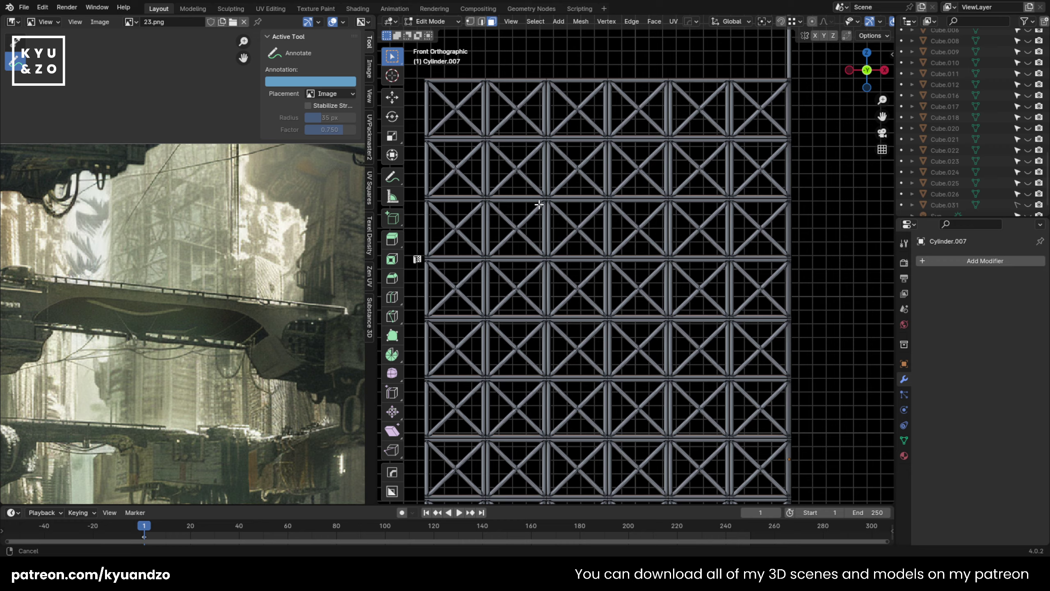
{"action": "left_click_drag", "start_coordinate": [532, 99], "coordinate": [551, 340]}
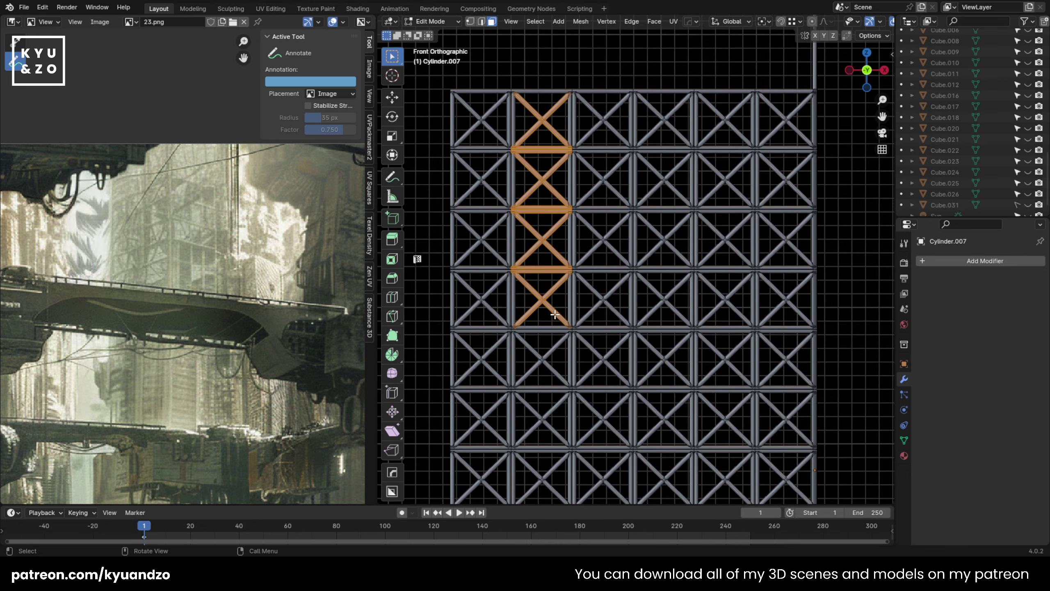
{"action": "middle_click_drag", "start_coordinate": [632, 304], "coordinate": [590, 285], "text": "shift"}
{"action": "left_click_drag", "start_coordinate": [680, 191], "coordinate": [695, 359], "text": "shift"}
{"action": "middle_click_drag", "start_coordinate": [553, 394], "coordinate": [628, 237], "text": "shift"}
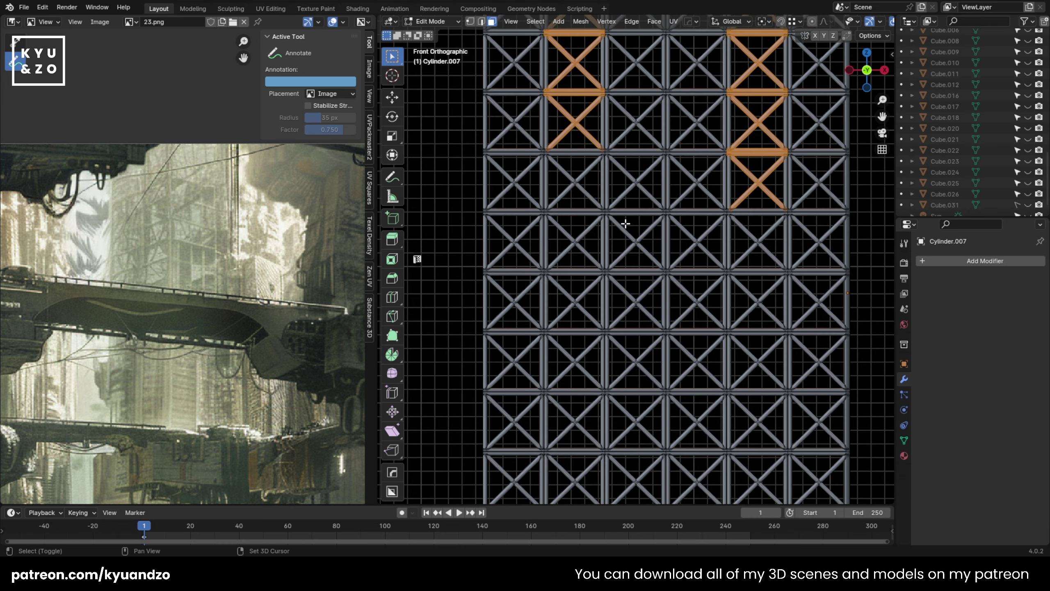
{"action": "left_click_drag", "start_coordinate": [625, 223], "coordinate": [656, 353], "text": "shift"}
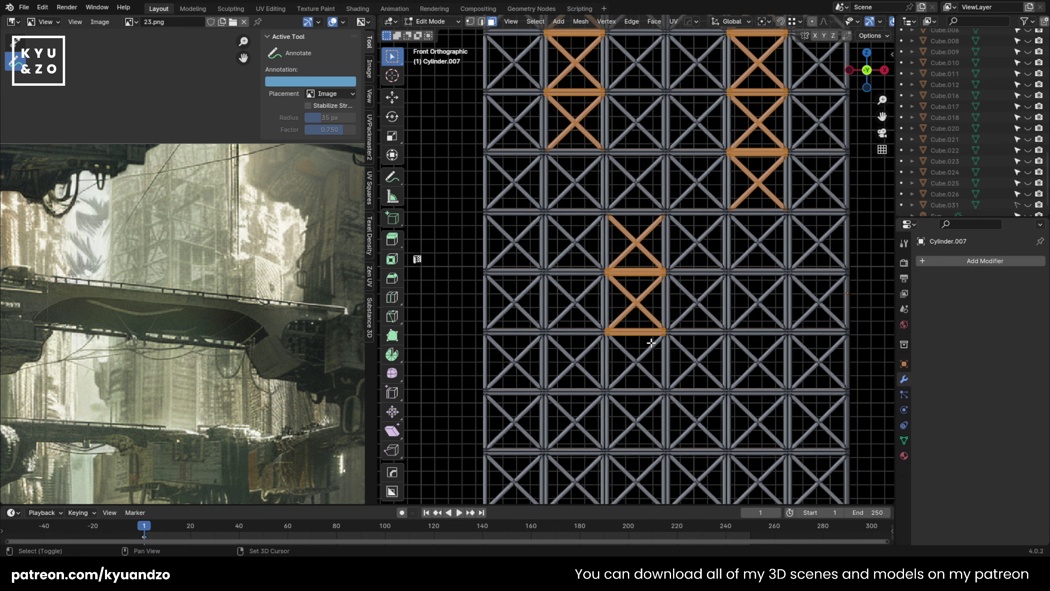
{"action": "middle_click_drag", "start_coordinate": [467, 444], "coordinate": [485, 255], "text": "shift"}
{"action": "left_click_drag", "start_coordinate": [523, 211], "coordinate": [553, 376], "text": "shift"}
{"action": "key", "text": "ctrl+KP_Add"}
{"action": "key", "text": "x"}
{"action": "left_click", "coordinate": [554, 256]}
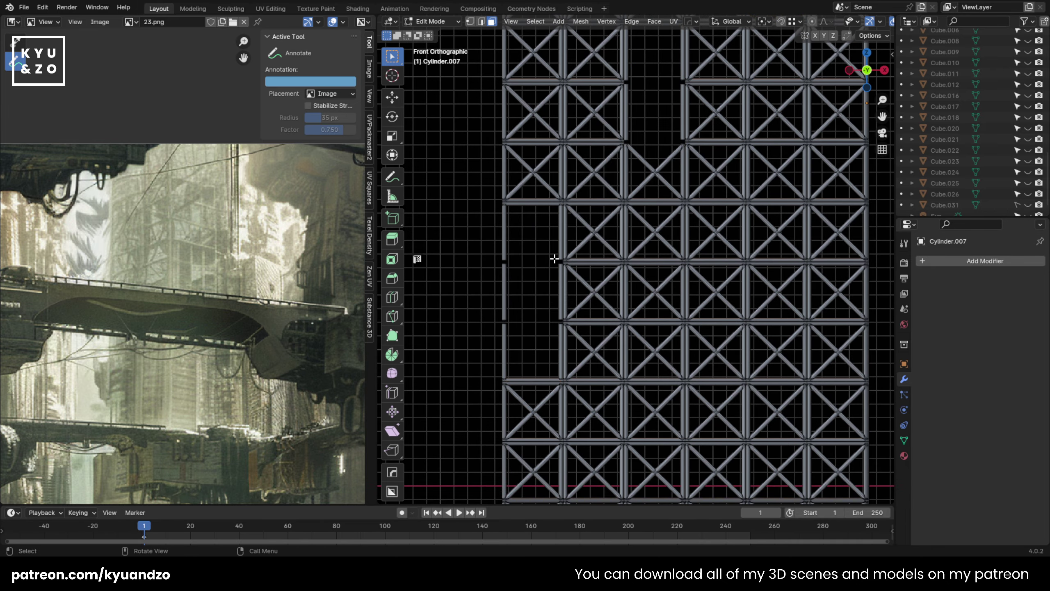
Delete four cross-braced cells from the fifth column and three from the third column in the side wall's lower half.
{"action": "scroll", "coordinate": [558, 265], "scroll_direction": "down", "scroll_amount": 3}
{"action": "middle_click_drag", "start_coordinate": [557, 264], "coordinate": [570, 223], "text": "shift"}
{"action": "scroll", "coordinate": [570, 223], "scroll_direction": "up", "scroll_amount": 1}
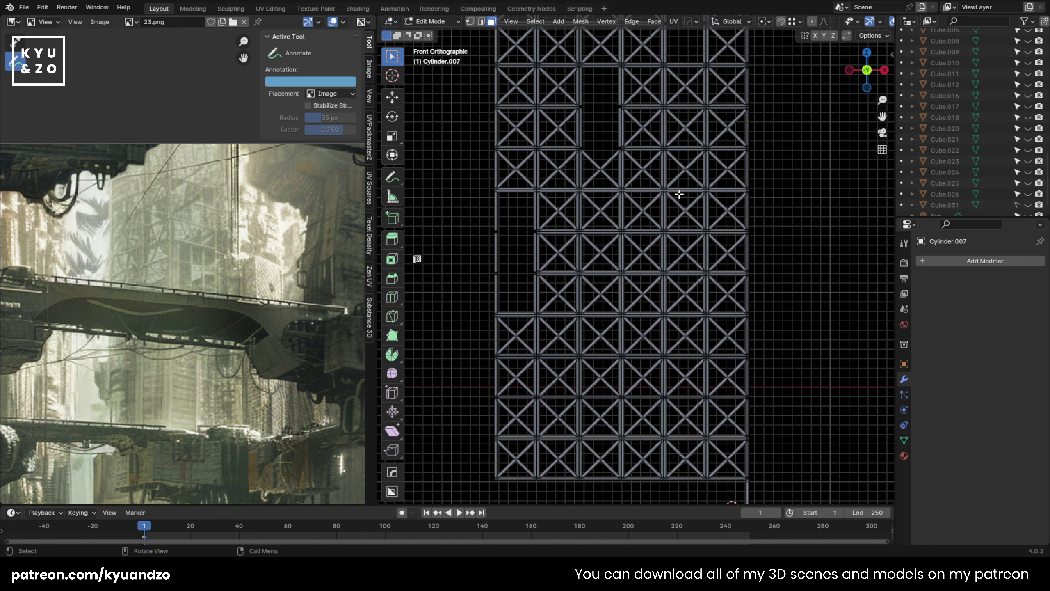
{"action": "left_click_drag", "start_coordinate": [695, 344], "coordinate": [695, 344]}
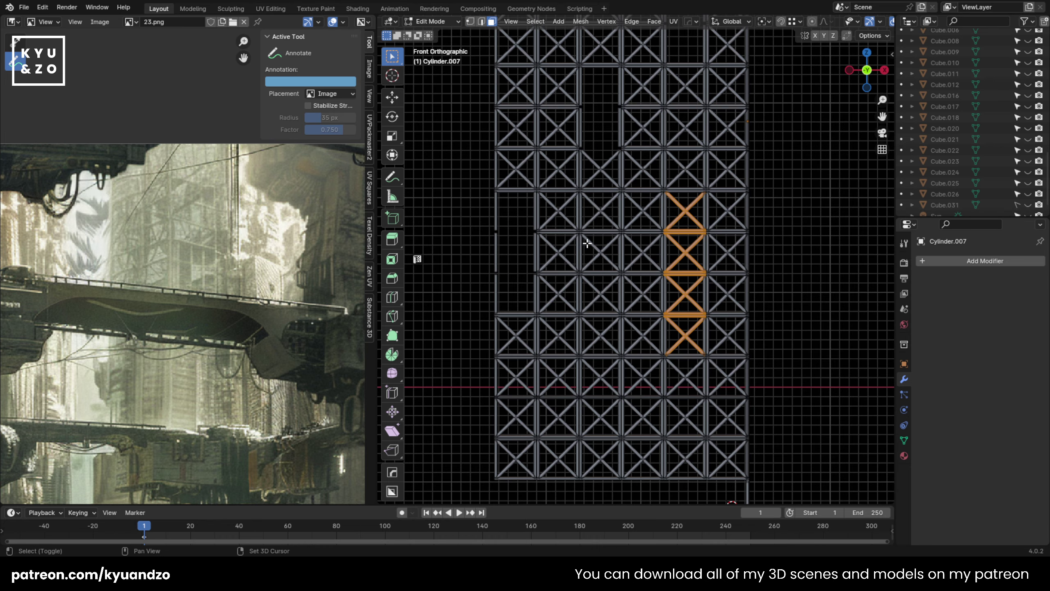
{"action": "left_click_drag", "start_coordinate": [605, 301], "coordinate": [607, 302], "text": "shift"}
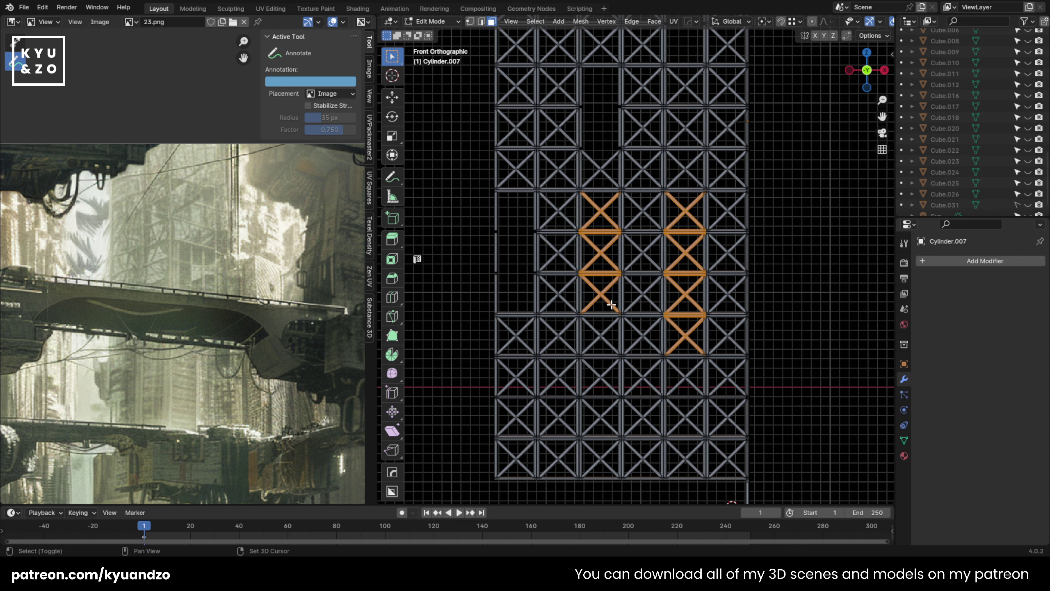
{"action": "key", "text": "ctrl+KP_Add"}
{"action": "key", "text": "x"}
{"action": "left_click", "coordinate": [596, 259]}
Delete one cross-braced cell from the side wall's first column, in the second row from the top.
{"action": "middle_click_drag", "start_coordinate": [590, 139], "coordinate": [572, 317], "text": "shift"}
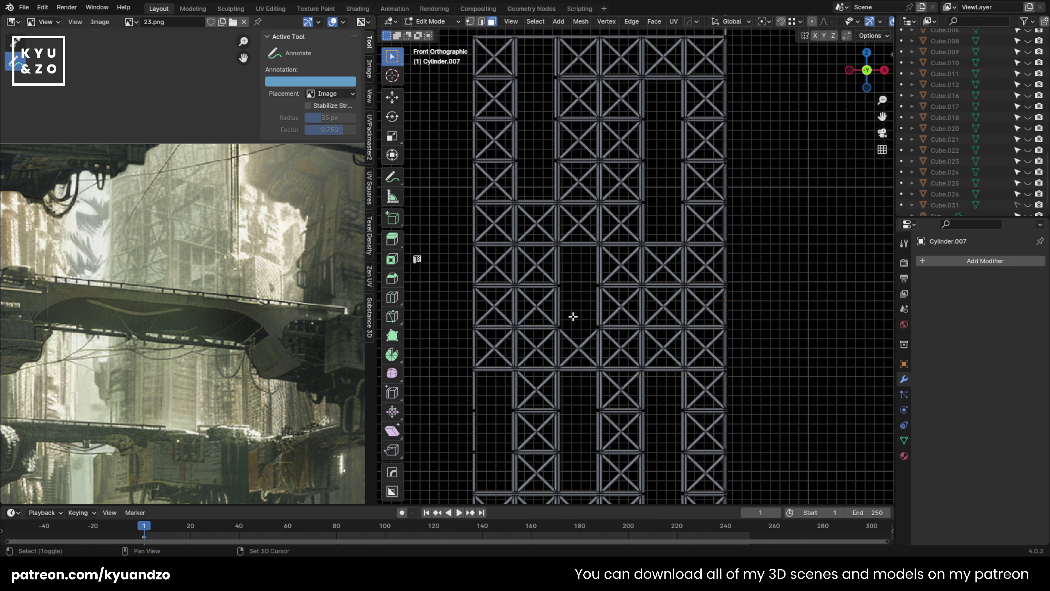
{"action": "middle_click_drag", "start_coordinate": [529, 188], "coordinate": [532, 258], "text": "shift"}
{"action": "left_click_drag", "start_coordinate": [503, 171], "coordinate": [510, 178]}
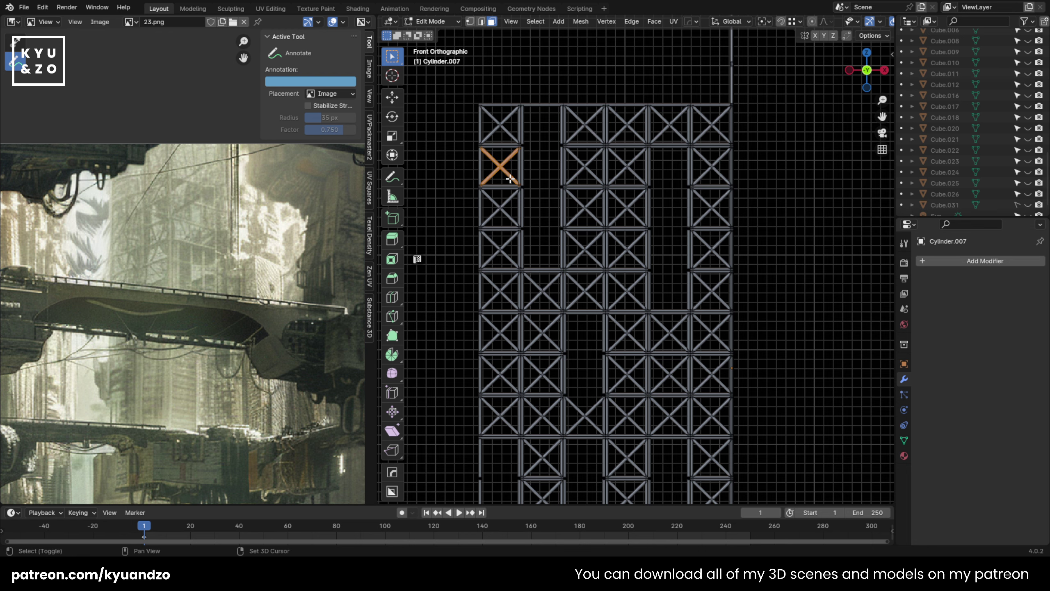
{"action": "key", "text": "ctrl+KP_Add"}
{"action": "key", "text": "x"}
{"action": "left_click", "coordinate": [508, 176]}
Delete one cross-braced cell from the side wall's fifth column, in the seventh row from the top.
{"action": "middle_click_drag", "start_coordinate": [533, 358], "coordinate": [537, 213], "text": "shift"}
{"action": "scroll", "coordinate": [536, 213], "scroll_direction": "down", "scroll_amount": 2, "text": "shift"}
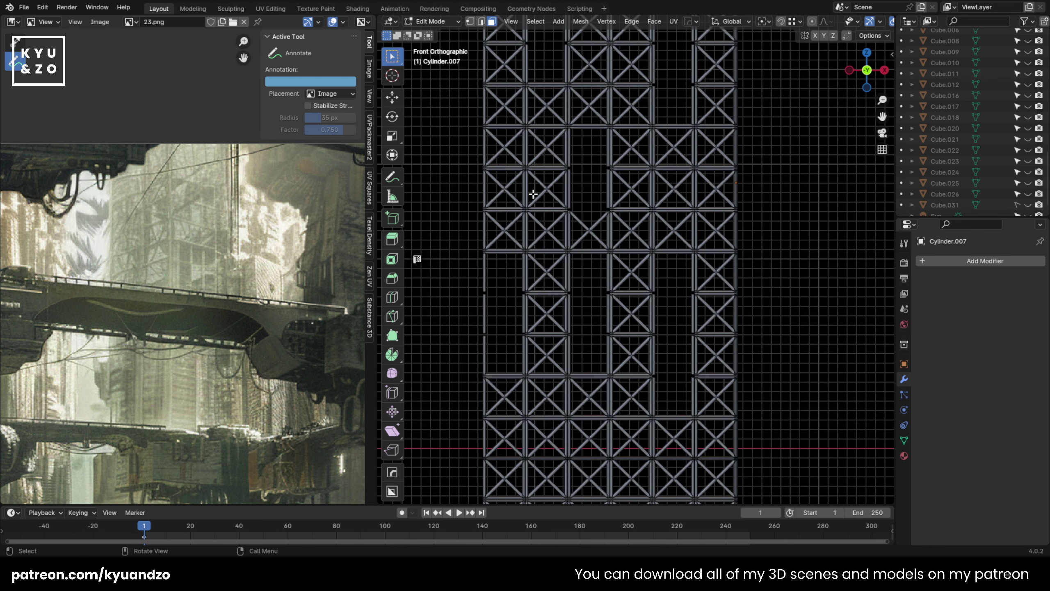
{"action": "left_click_drag", "start_coordinate": [537, 132], "coordinate": [553, 202]}
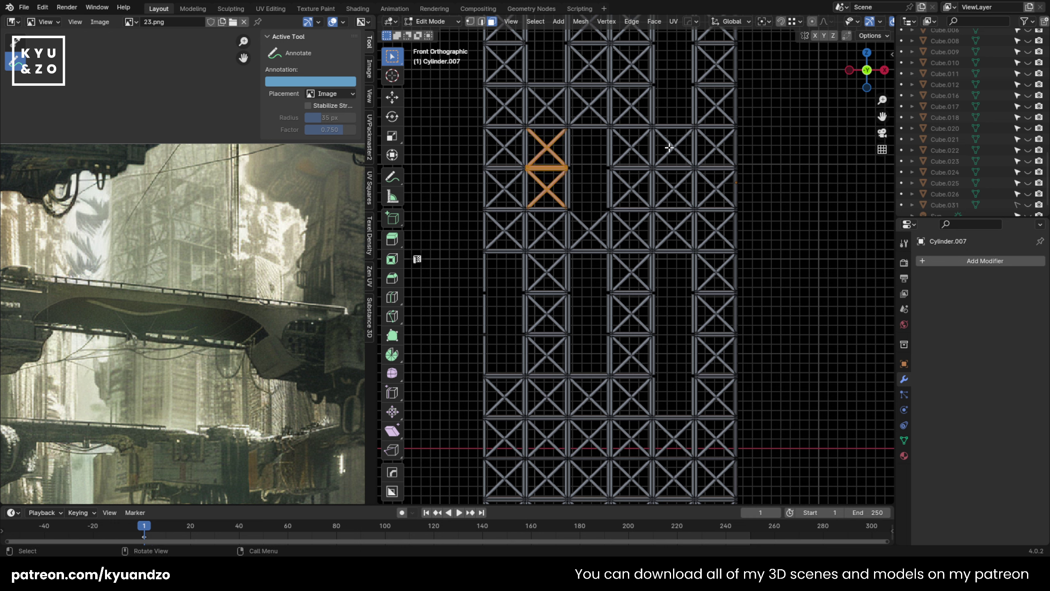
{"action": "left_click_drag", "start_coordinate": [670, 185], "coordinate": [682, 202]}
{"action": "key", "text": "ctrl+KP_Add"}
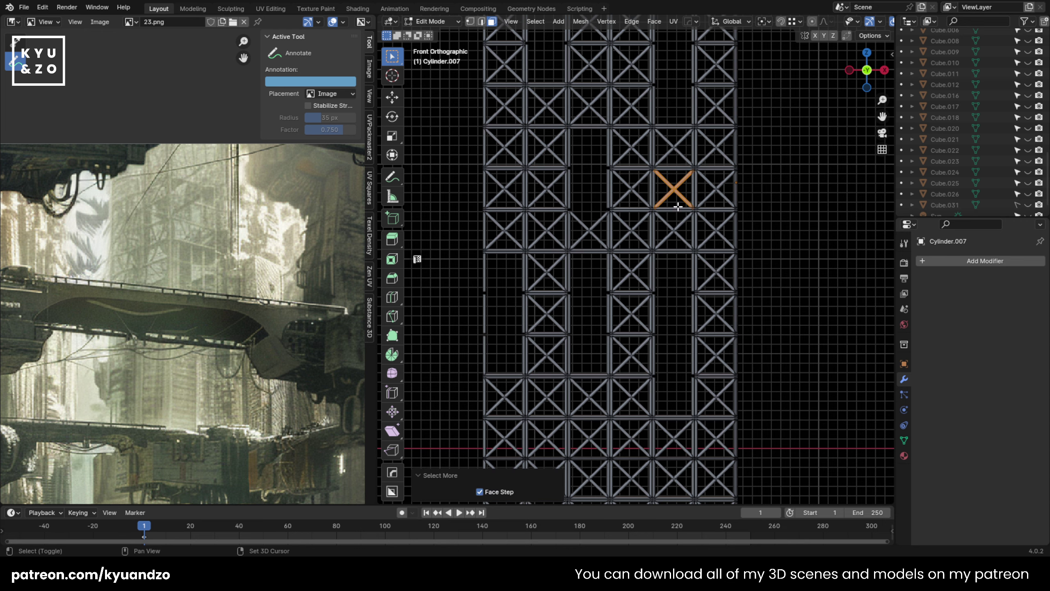
{"action": "key", "text": "x"}
{"action": "left_click", "coordinate": [679, 206]}
Delete a vertical run of three cross-braced cells from the side wall's second column, just above the bottom row.
{"action": "middle_click_drag", "start_coordinate": [581, 387], "coordinate": [606, 192], "text": "shift"}
{"action": "scroll", "coordinate": [606, 193], "scroll_direction": "up", "scroll_amount": 2}
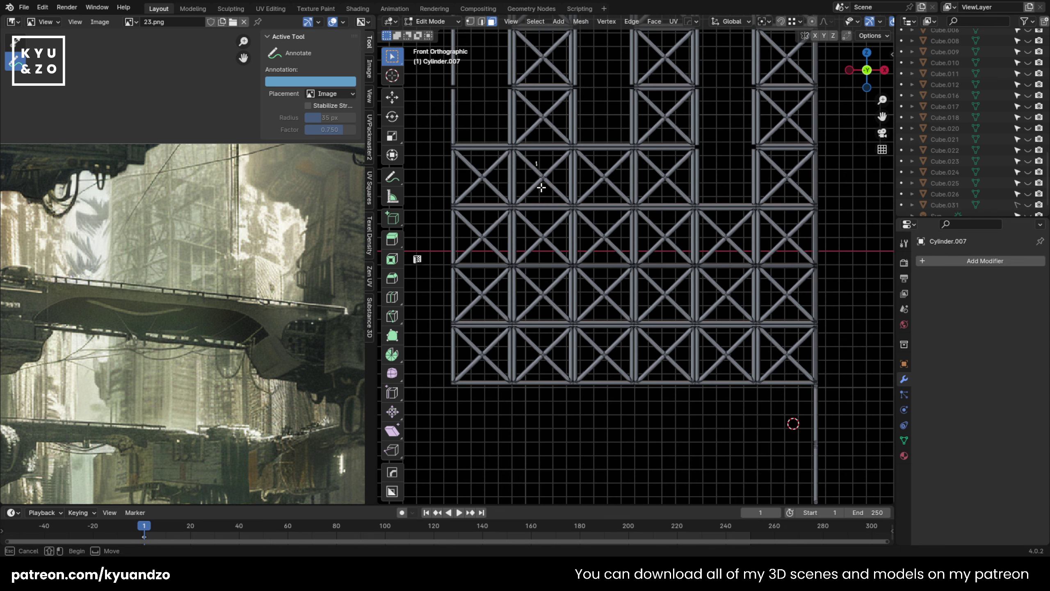
{"action": "left_click_drag", "start_coordinate": [541, 187], "coordinate": [556, 310]}
{"action": "key", "text": "ctrl+KP_Add"}
{"action": "key", "text": "x"}
{"action": "left_click", "coordinate": [556, 310]}
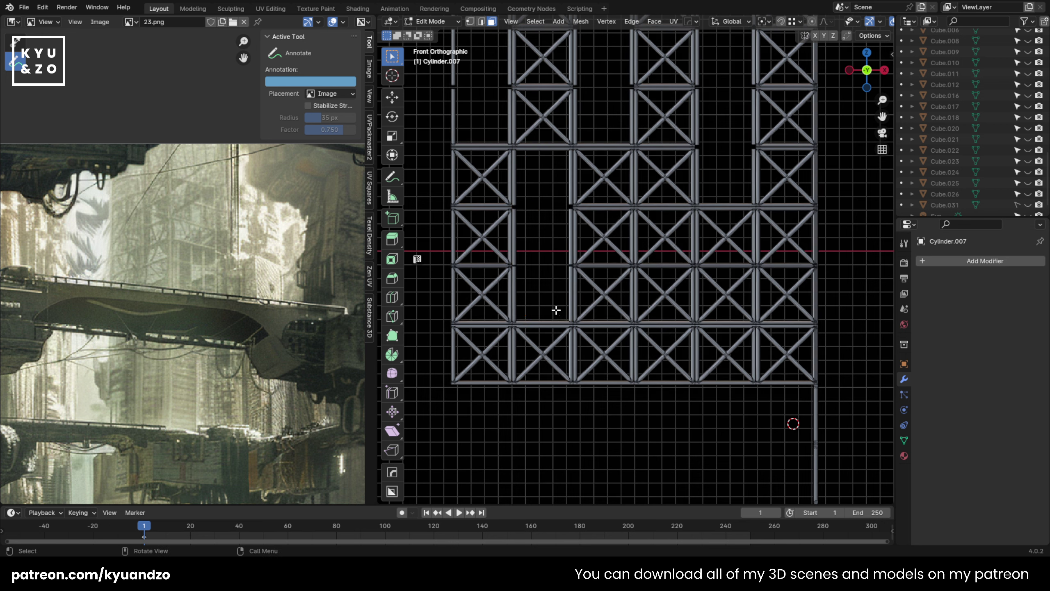
Delete two stacked cross-braced cells from the side wall's fourth column, just above the bottom row.
{"action": "left_click_drag", "start_coordinate": [669, 275], "coordinate": [683, 314]}
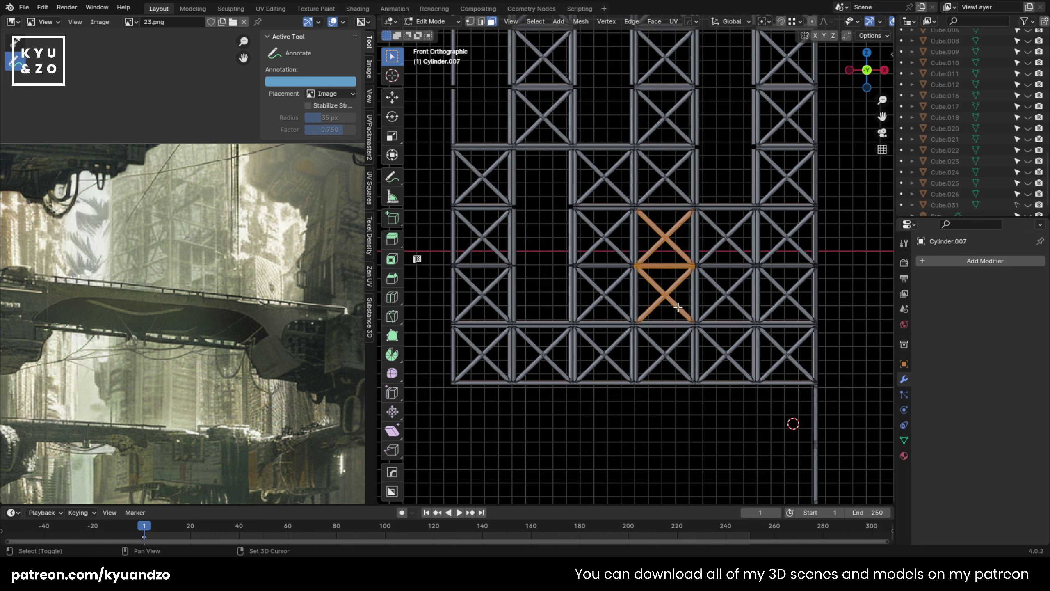
{"action": "key", "text": "x"}
{"action": "left_click", "coordinate": [680, 313]}
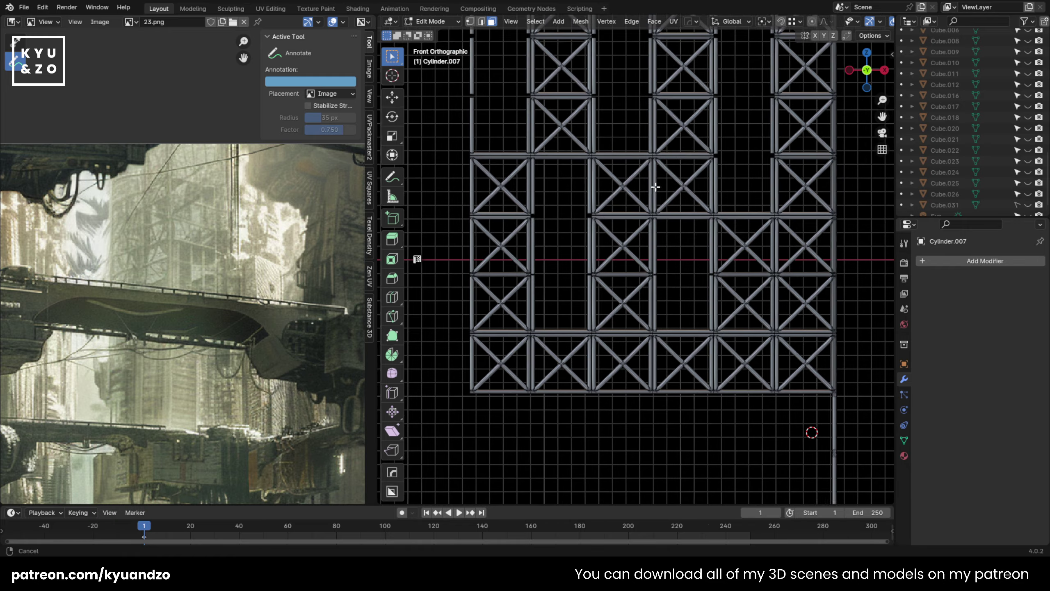
Finish editing the scaffolding mesh and reveal all hidden objects in the scene.
{"action": "scroll", "coordinate": [602, 258], "scroll_direction": "down", "scroll_amount": 6}
{"action": "scroll", "coordinate": [602, 258], "scroll_direction": "up", "scroll_amount": 3}
{"action": "middle_click_drag", "start_coordinate": [602, 258], "coordinate": [553, 265]}
{"action": "scroll", "coordinate": [554, 265], "scroll_direction": "down", "scroll_amount": 1}
{"action": "key", "text": "Tab"}
{"action": "left_click", "coordinate": [544, 247]}
{"action": "key", "text": "alt+h"}
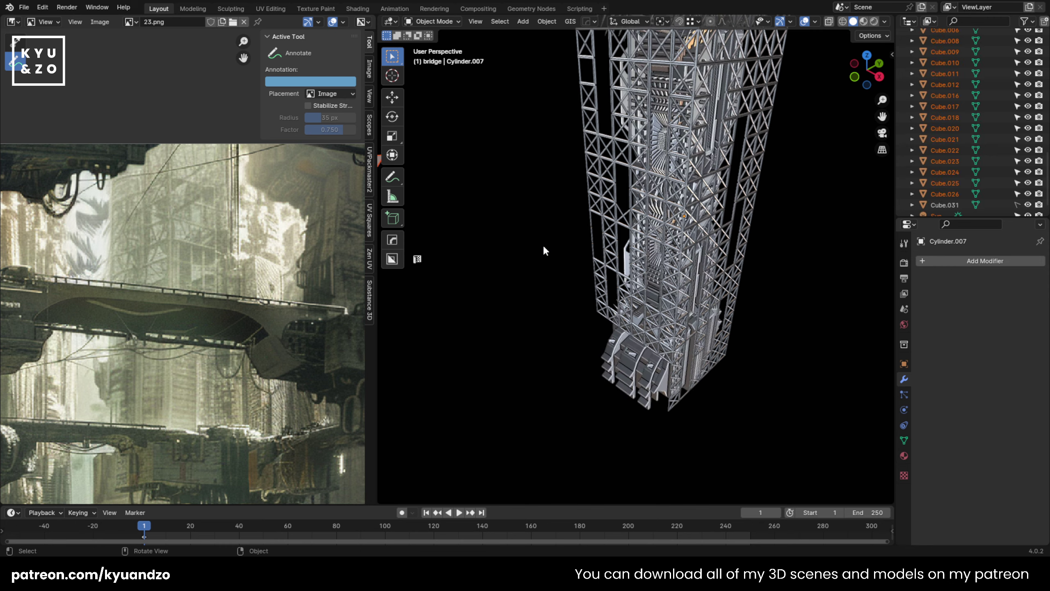
{"action": "left_click", "coordinate": [545, 246]}
Check the scaffolding against the whole tower and save the file.
{"action": "scroll", "coordinate": [555, 230], "scroll_direction": "down", "scroll_amount": 7}
{"action": "scroll", "coordinate": [557, 242], "scroll_direction": "up", "scroll_amount": 3}
{"action": "left_click", "coordinate": [645, 189]}
{"action": "scroll", "coordinate": [645, 189], "scroll_direction": "up", "scroll_amount": 1}
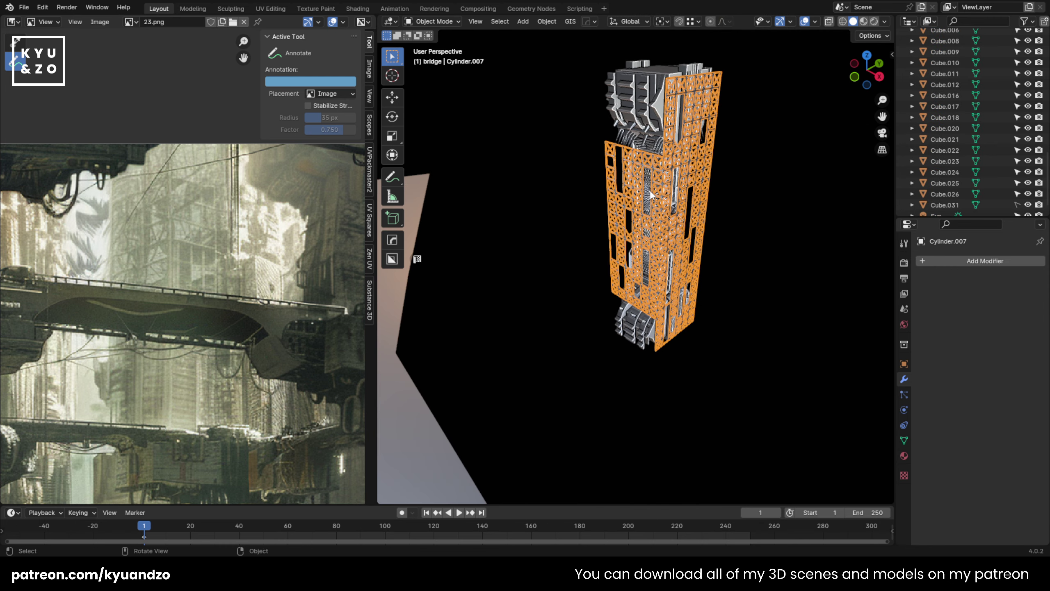
{"action": "scroll", "coordinate": [545, 215], "scroll_direction": "down", "scroll_amount": 6}
{"action": "scroll", "coordinate": [579, 241], "scroll_direction": "up", "scroll_amount": 5}
{"action": "left_click", "coordinate": [587, 240]}
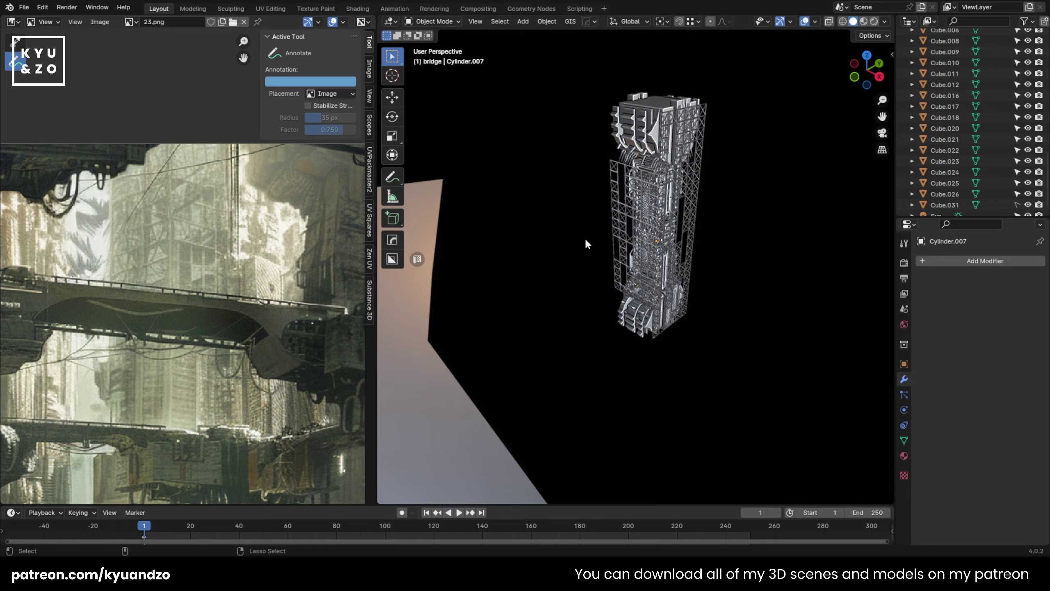
{"action": "key", "text": "ctrl+s"}
Make the tower inside the scaffolding, Cube.031, selectable and select it.
{"action": "scroll", "coordinate": [581, 254], "scroll_direction": "up", "scroll_amount": 3}
{"action": "scroll", "coordinate": [637, 162], "scroll_direction": "up", "scroll_amount": 2}
{"action": "middle_click_drag", "start_coordinate": [576, 184], "coordinate": [579, 222]}
{"action": "left_click", "coordinate": [637, 162]}
{"action": "left_click", "coordinate": [536, 144]}
{"action": "scroll", "coordinate": [537, 143], "scroll_direction": "down", "scroll_amount": 1}
{"action": "middle_click_drag", "start_coordinate": [541, 148], "coordinate": [587, 178]}
{"action": "left_click", "coordinate": [667, 178]}
{"action": "middle_click_drag", "start_coordinate": [668, 174], "coordinate": [695, 289], "text": "shift"}
{"action": "scroll", "coordinate": [696, 289], "scroll_direction": "up", "scroll_amount": 3}
{"action": "middle_click_drag", "start_coordinate": [659, 259], "coordinate": [609, 198], "text": "shift"}
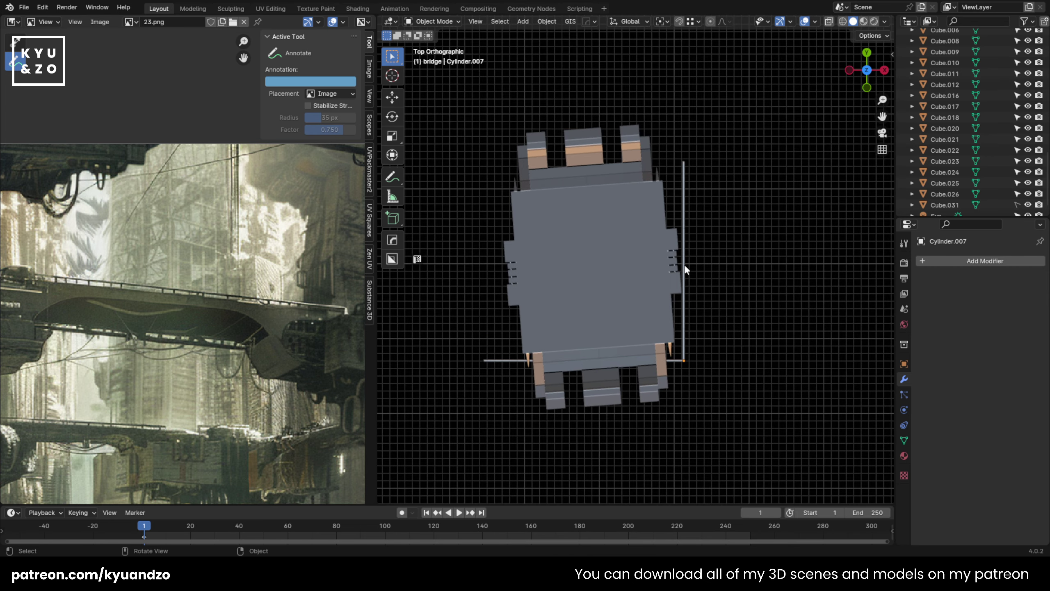
{"action": "scroll", "coordinate": [607, 227], "scroll_direction": "up", "scroll_amount": 2}
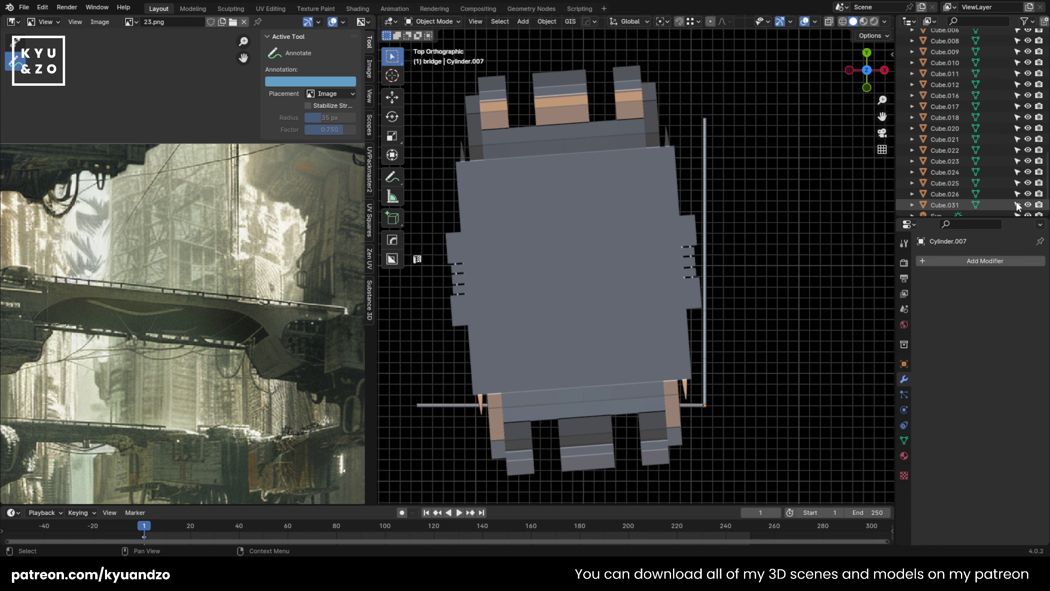
{"action": "left_click", "coordinate": [682, 189]}
{"action": "scroll", "coordinate": [661, 203], "scroll_direction": "down", "scroll_amount": 1}
{"action": "scroll", "coordinate": [636, 221], "scroll_direction": "up", "scroll_amount": 1}
{"action": "scroll", "coordinate": [634, 223], "scroll_direction": "down", "scroll_amount": 1}
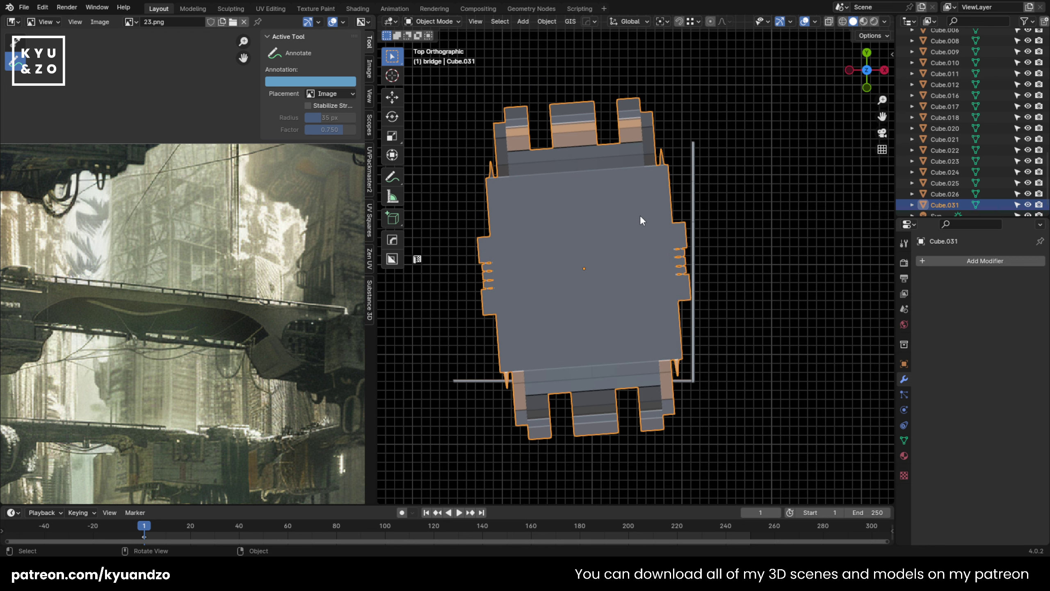
Clear the tower's rotation so it lines up squarely with the scaffolding walls.
{"action": "left_click", "coordinate": [546, 21]}
{"action": "mouse_move", "coordinate": [504, 20]}
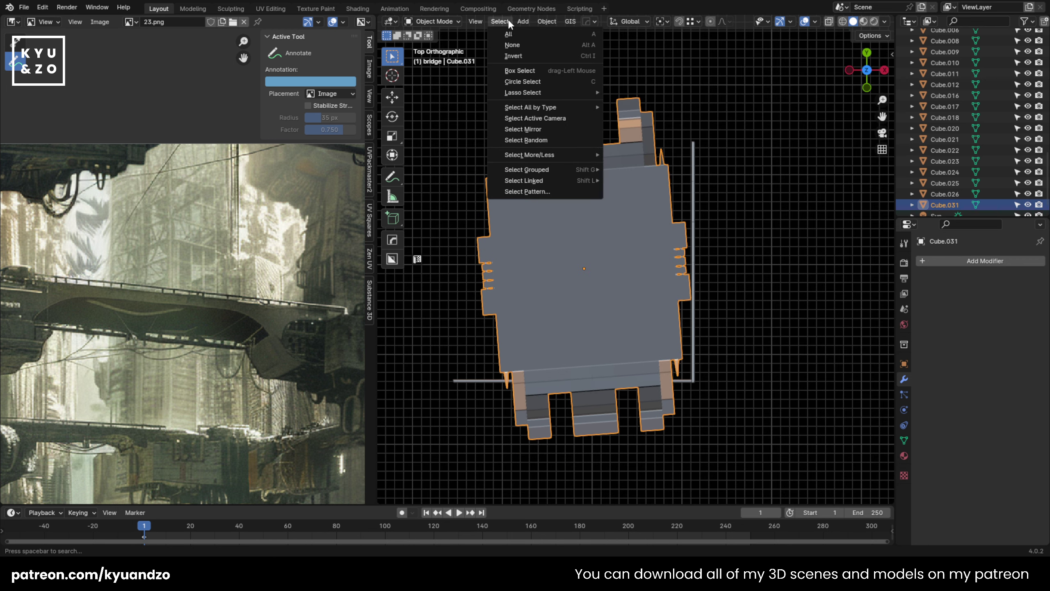
{"action": "left_click", "coordinate": [550, 20]}
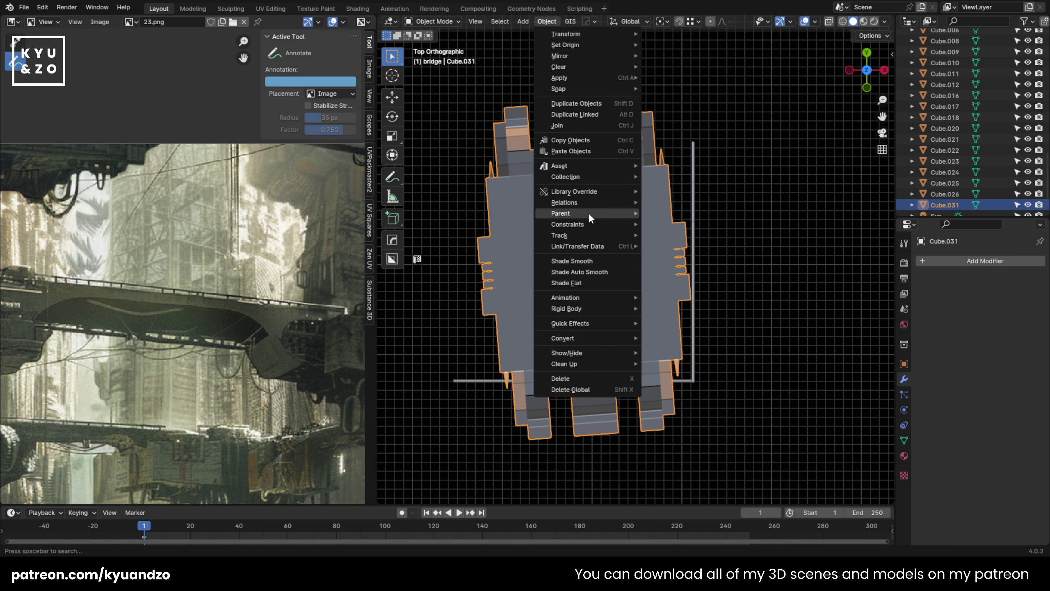
{"action": "mouse_move", "coordinate": [612, 67]}
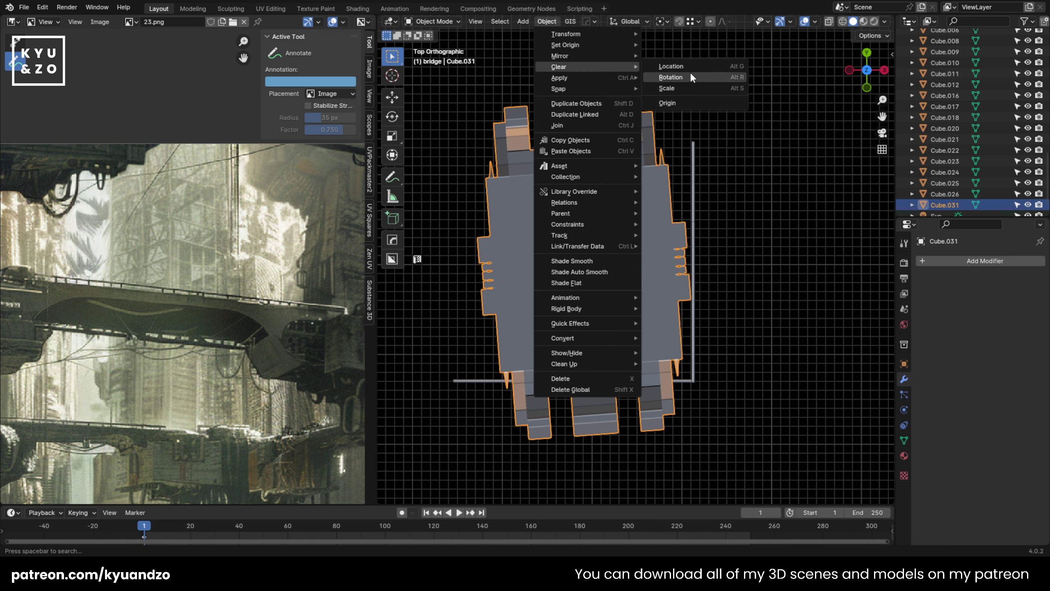
{"action": "left_click", "coordinate": [690, 77]}
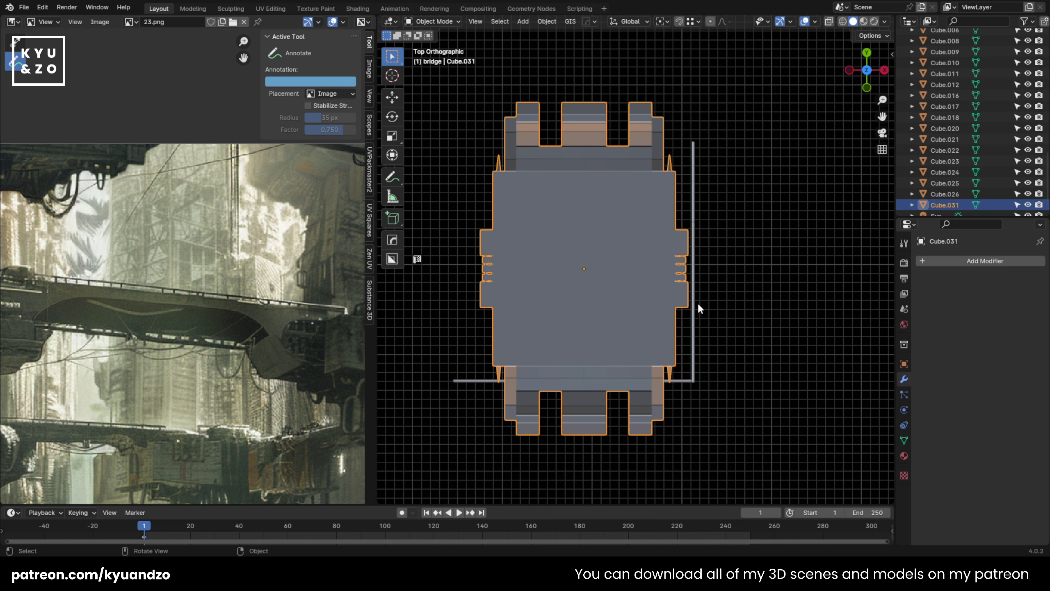
{"action": "middle_click_drag", "start_coordinate": [755, 302], "coordinate": [508, 209]}
{"action": "left_click", "coordinate": [777, 178]}
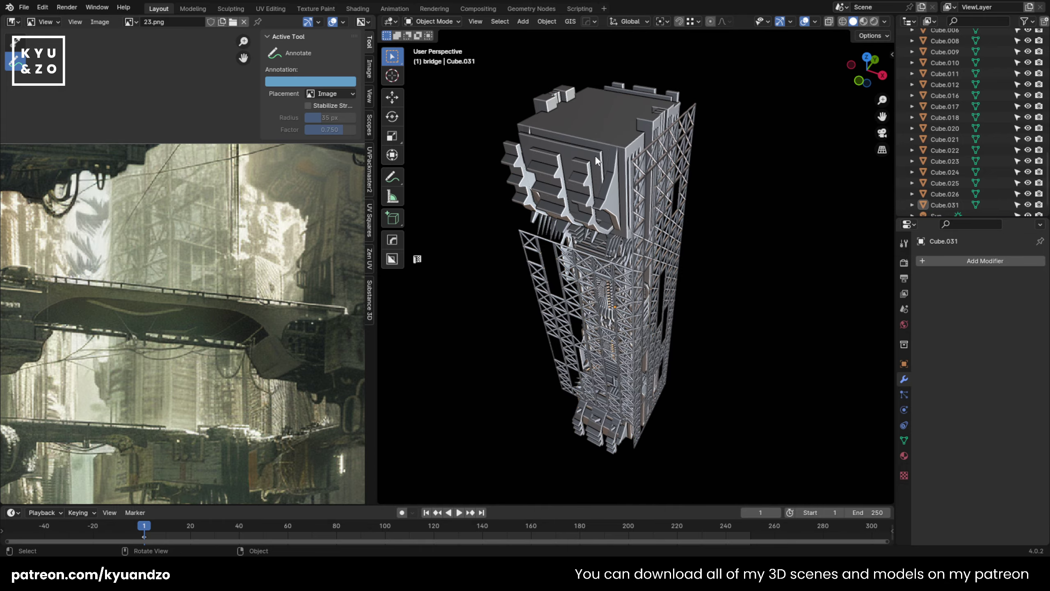
Set the scaffolding's origin to its geometry, using the bounds center.
{"action": "left_click", "coordinate": [601, 259]}
{"action": "scroll", "coordinate": [564, 369], "scroll_direction": "up", "scroll_amount": 2}
{"action": "middle_click_drag", "start_coordinate": [545, 341], "coordinate": [554, 242], "text": "shift"}
{"action": "left_click", "coordinate": [556, 244]}
{"action": "left_click", "coordinate": [674, 179]}
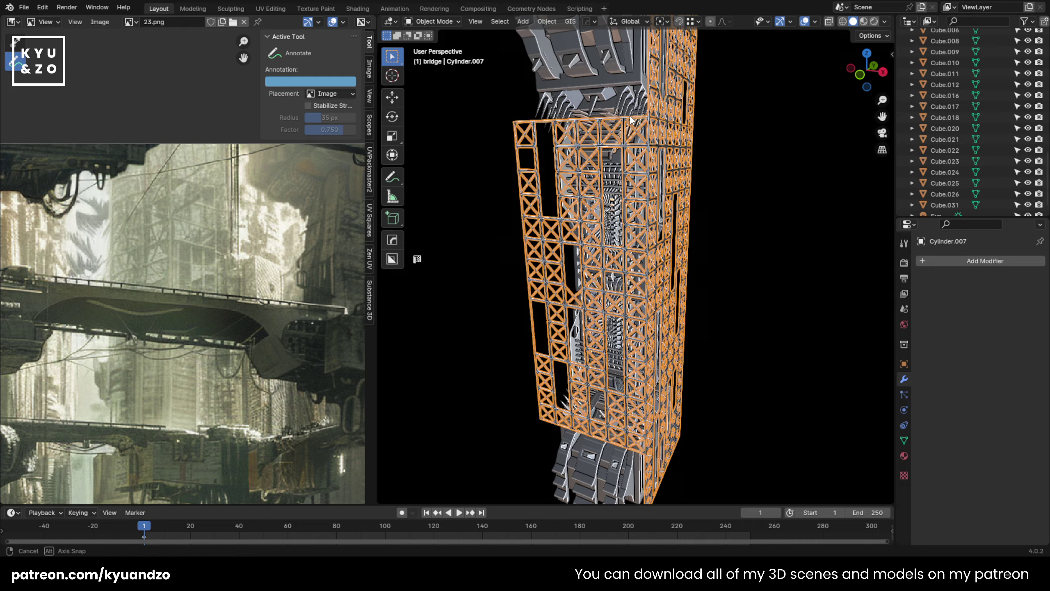
{"action": "middle_click_drag", "start_coordinate": [636, 113], "coordinate": [517, 29]}
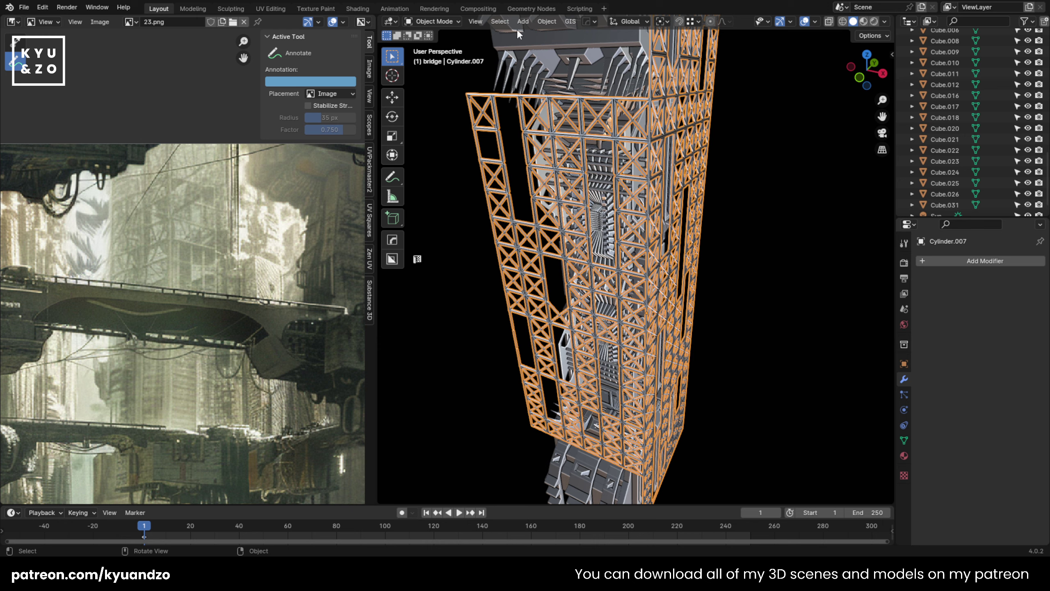
{"action": "left_click", "coordinate": [546, 21]}
{"action": "mouse_move", "coordinate": [563, 46]}
{"action": "left_click", "coordinate": [695, 54]}
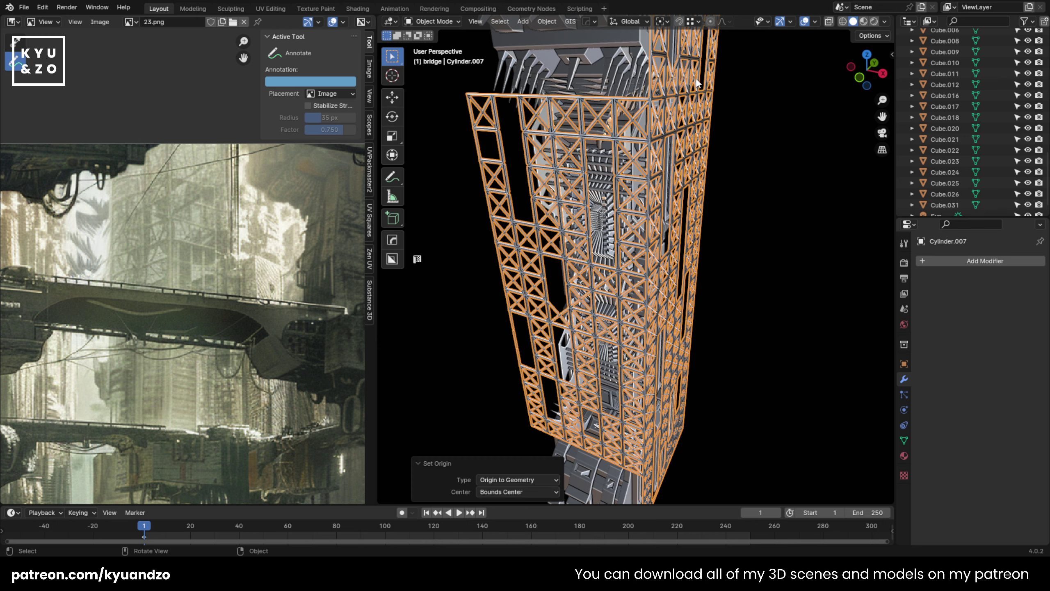
{"action": "middle_click_drag", "start_coordinate": [522, 87], "coordinate": [563, 178]}
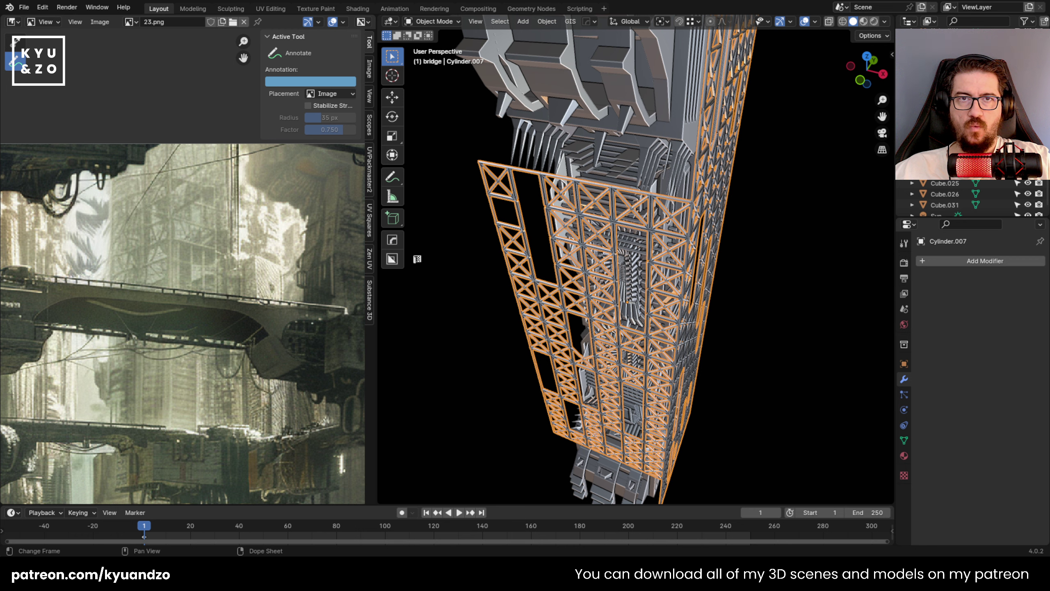
Try to mirror the scaffolding along the global X axis, and undo it.
{"action": "left_click", "coordinate": [735, 176]}
{"action": "left_click", "coordinate": [731, 176]}
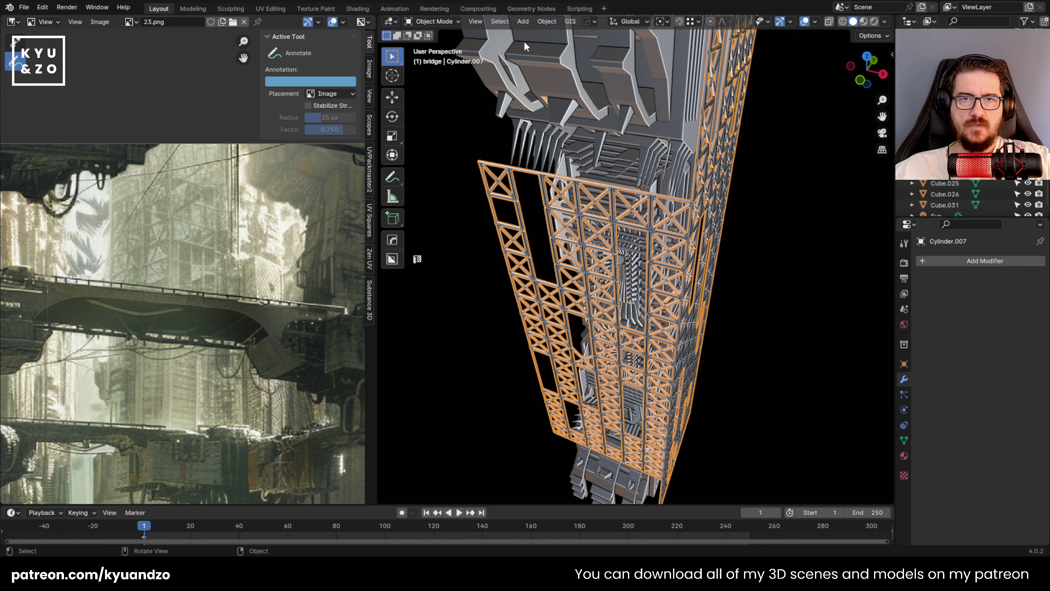
{"action": "left_click", "coordinate": [549, 21]}
{"action": "left_click", "coordinate": [549, 21]}
{"action": "left_click", "coordinate": [548, 21]}
{"action": "mouse_move", "coordinate": [560, 56]}
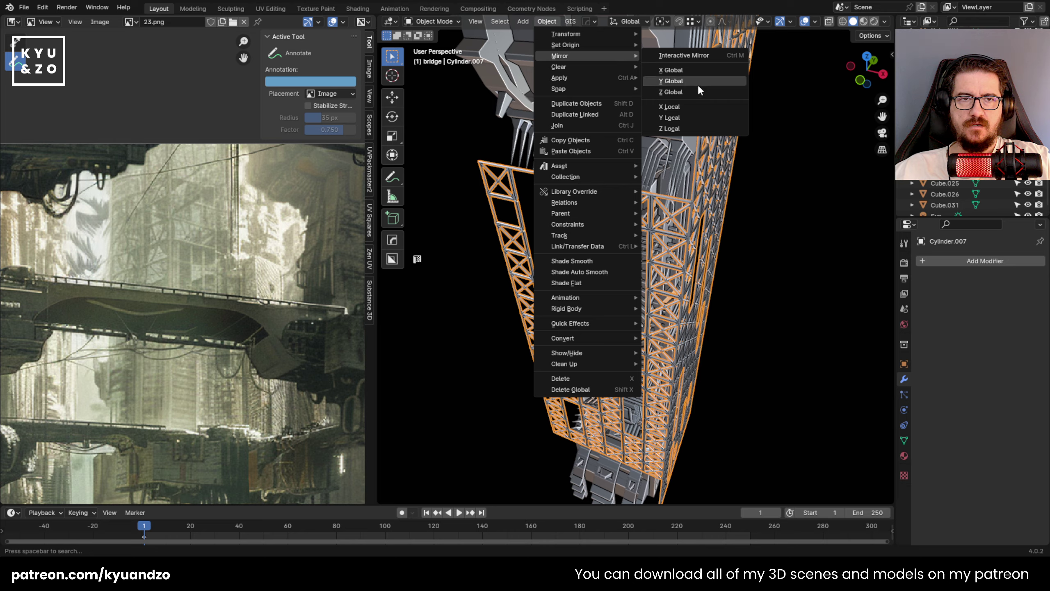
{"action": "left_click", "coordinate": [694, 68]}
{"action": "middle_click_drag", "start_coordinate": [678, 120], "coordinate": [643, 143]}
{"action": "key", "text": "ctrl+z"}
{"action": "key", "text": "ctrl+z"}
Add a HardOps mirror modifier with bisect across the scaffolding's local X axis.
{"action": "left_click", "coordinate": [706, 205]}
{"action": "middle_click_drag", "start_coordinate": [705, 206], "coordinate": [726, 221]}
{"action": "key", "text": "q"}
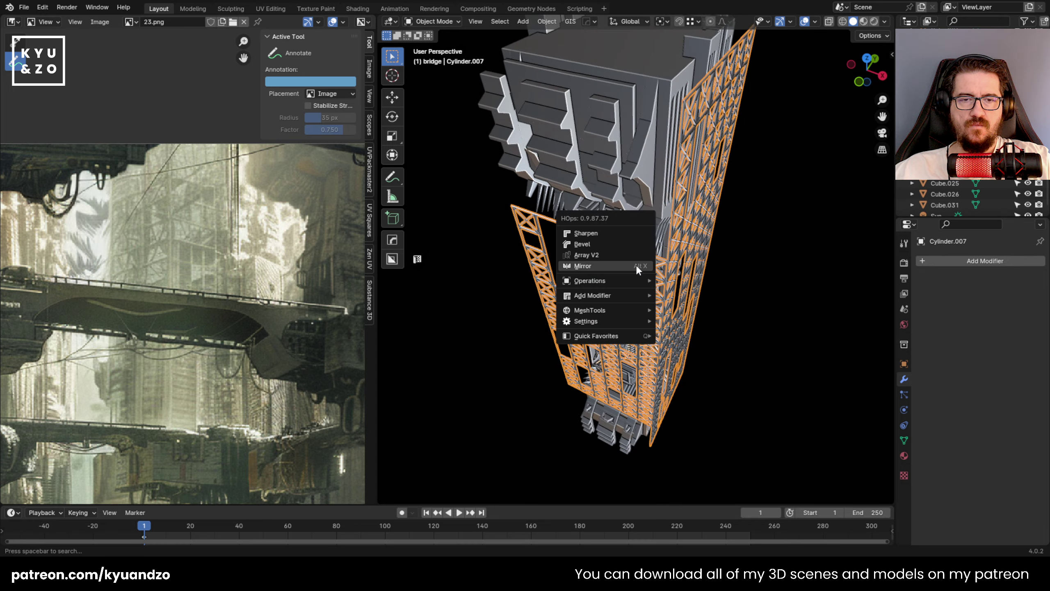
{"action": "left_click", "coordinate": [636, 267]}
{"action": "left_click", "coordinate": [705, 324]}
{"action": "left_click", "coordinate": [760, 259]}
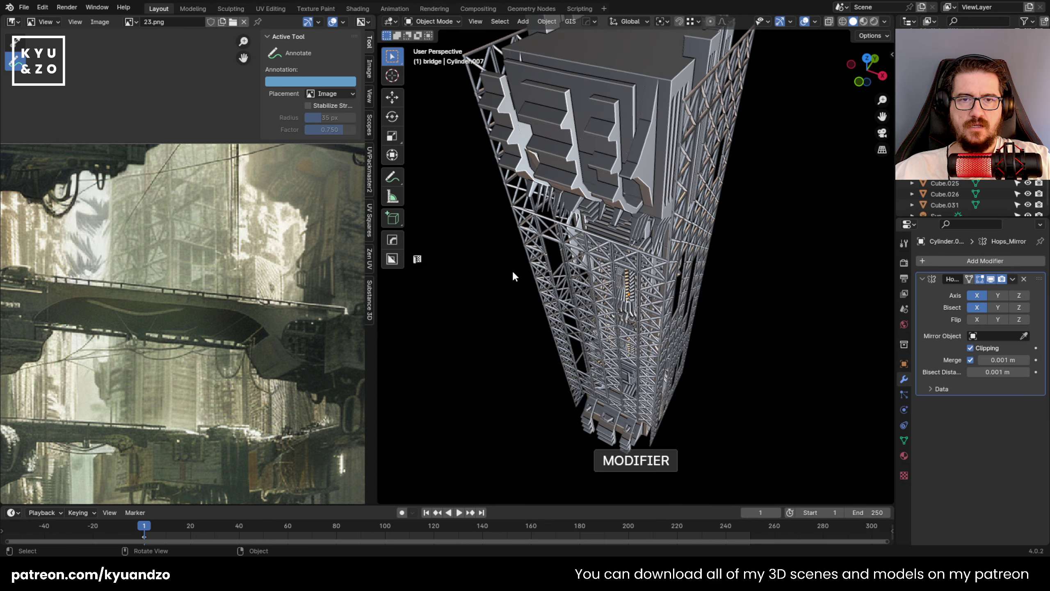
Inspect the mirrored scaffolding from several sides and remove its X-axis mirror modifier.
{"action": "scroll", "coordinate": [533, 260], "scroll_direction": "down", "scroll_amount": 3}
{"action": "left_click", "coordinate": [574, 233]}
{"action": "middle_click_drag", "start_coordinate": [573, 233], "coordinate": [624, 285]}
{"action": "scroll", "coordinate": [625, 286], "scroll_direction": "up", "scroll_amount": 6}
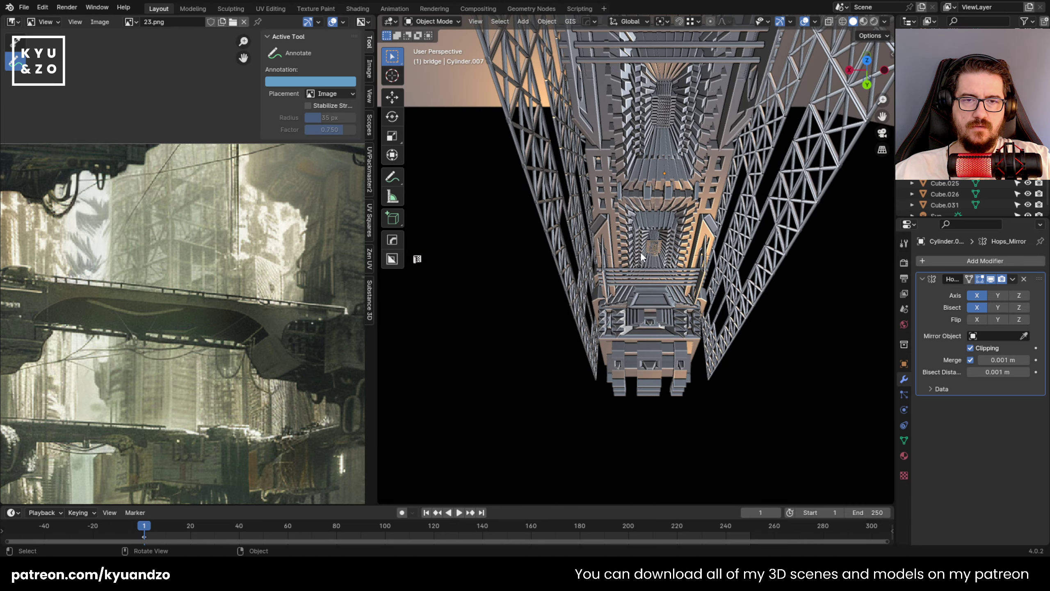
{"action": "left_click", "coordinate": [552, 194]}
{"action": "middle_click_drag", "start_coordinate": [552, 194], "coordinate": [743, 157]}
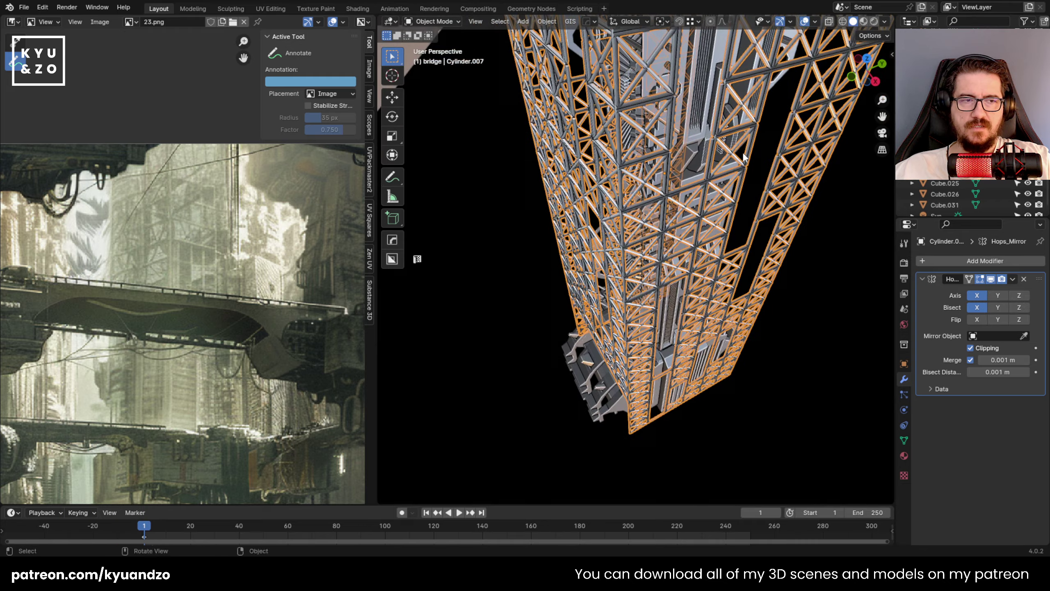
{"action": "left_click", "coordinate": [1024, 279]}
Add a HardOps mirror modifier with bisect across the scaffolding's local Y axis.
{"action": "middle_click_drag", "start_coordinate": [682, 289], "coordinate": [528, 308]}
{"action": "key", "text": "q"}
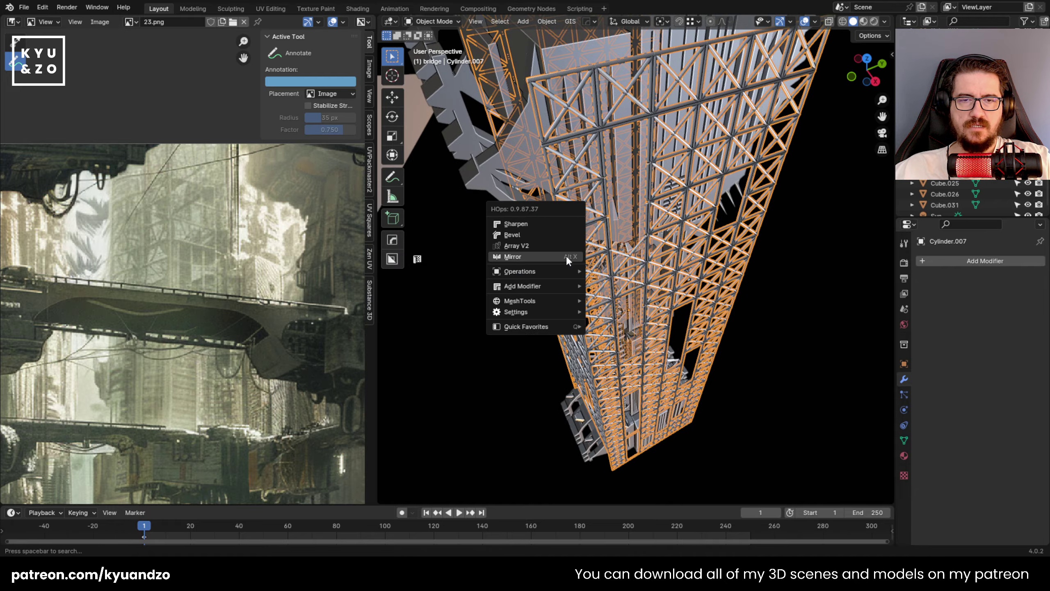
{"action": "left_click", "coordinate": [566, 255]}
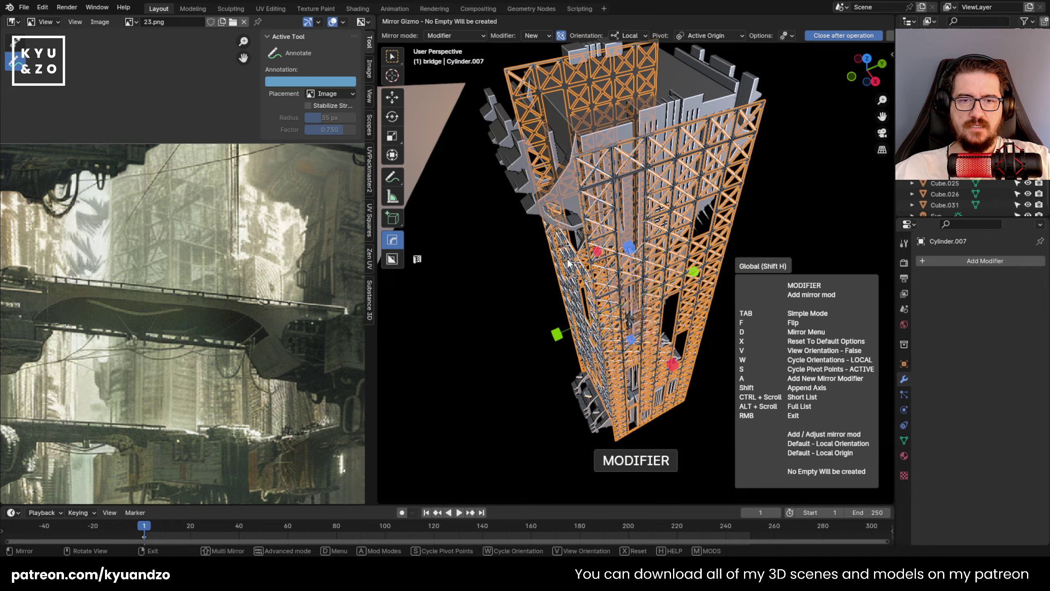
{"action": "left_click", "coordinate": [557, 334]}
{"action": "middle_click_drag", "start_coordinate": [498, 329], "coordinate": [662, 224]}
{"action": "left_click", "coordinate": [775, 267]}
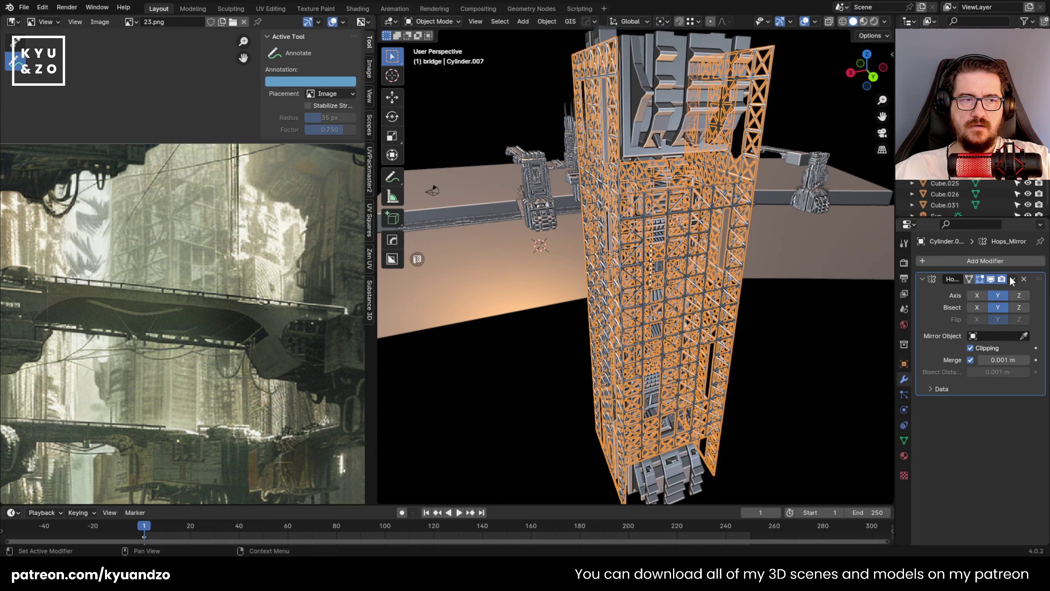
Apply the scaffolding's Y-axis mirror modifier and leave the scaffolding in its current place.
{"action": "left_click", "coordinate": [1012, 279]}
{"action": "left_click", "coordinate": [988, 292]}
{"action": "left_click", "coordinate": [745, 352]}
{"action": "left_click", "coordinate": [709, 325]}
{"action": "middle_click_drag", "start_coordinate": [562, 219], "coordinate": [652, 241]}
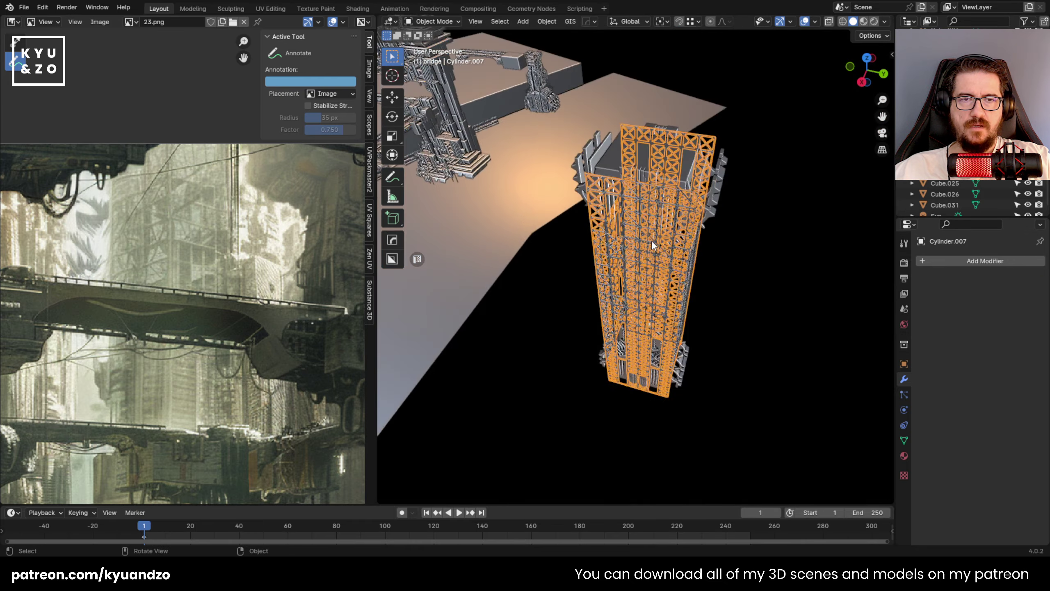
{"action": "key", "text": "g"}
{"action": "right_click", "coordinate": [778, 275]}
{"action": "middle_click_drag", "start_coordinate": [565, 263], "coordinate": [581, 248]}
Select the tower inside the scaffolding and open its mesh for editing around the upper ledges.
{"action": "left_click", "coordinate": [654, 181]}
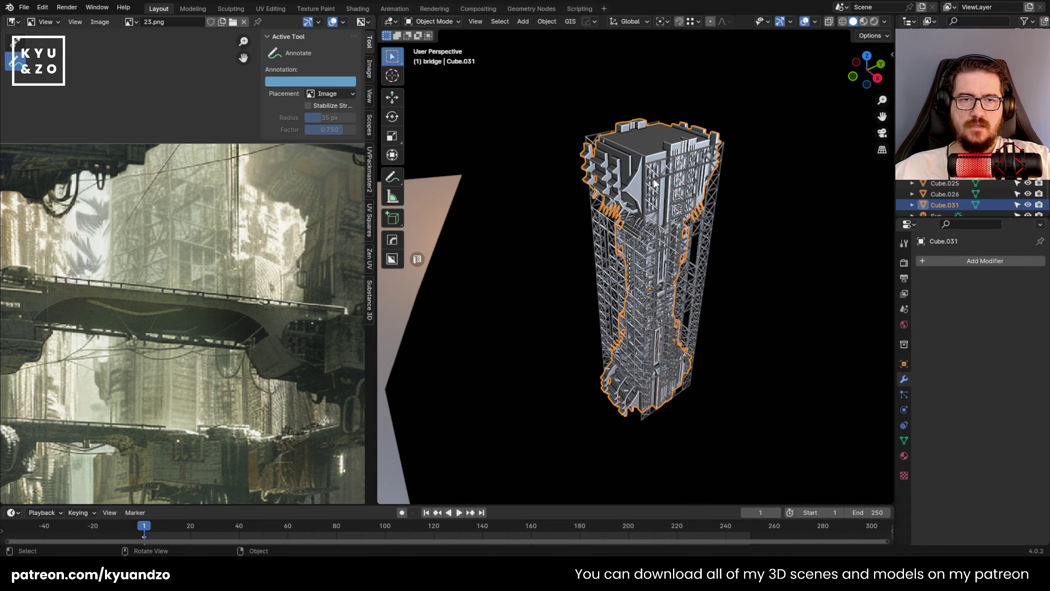
{"action": "middle_click_drag", "start_coordinate": [653, 182], "coordinate": [550, 181]}
{"action": "scroll", "coordinate": [678, 278], "scroll_direction": "up", "scroll_amount": 6}
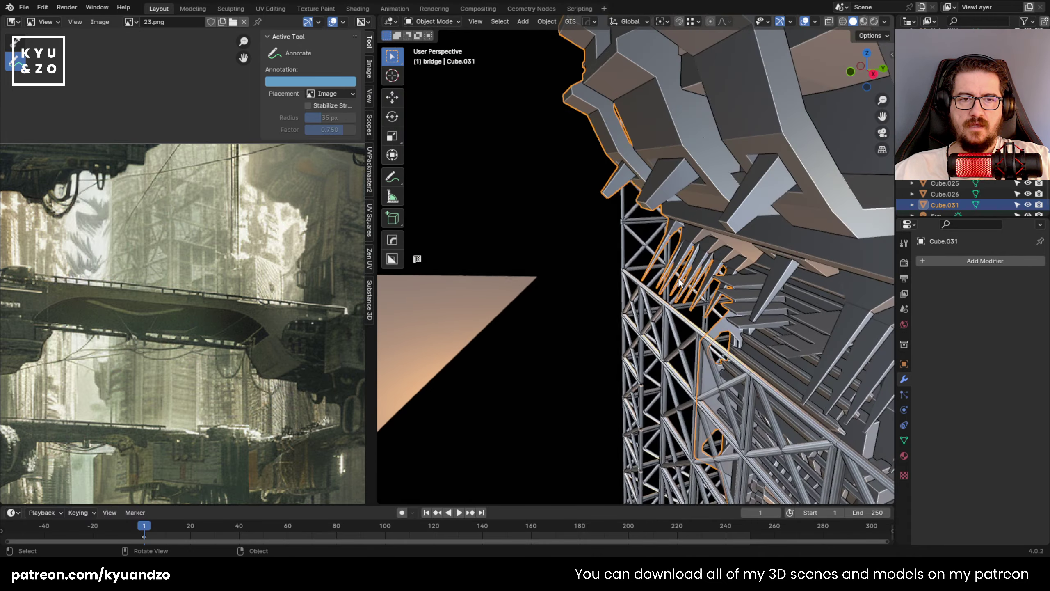
{"action": "scroll", "coordinate": [678, 278], "scroll_direction": "down", "scroll_amount": 5}
{"action": "middle_click_drag", "start_coordinate": [677, 278], "coordinate": [647, 335], "text": "shift"}
{"action": "key", "text": "Tab"}
{"action": "middle_click_drag", "start_coordinate": [620, 219], "coordinate": [638, 246]}
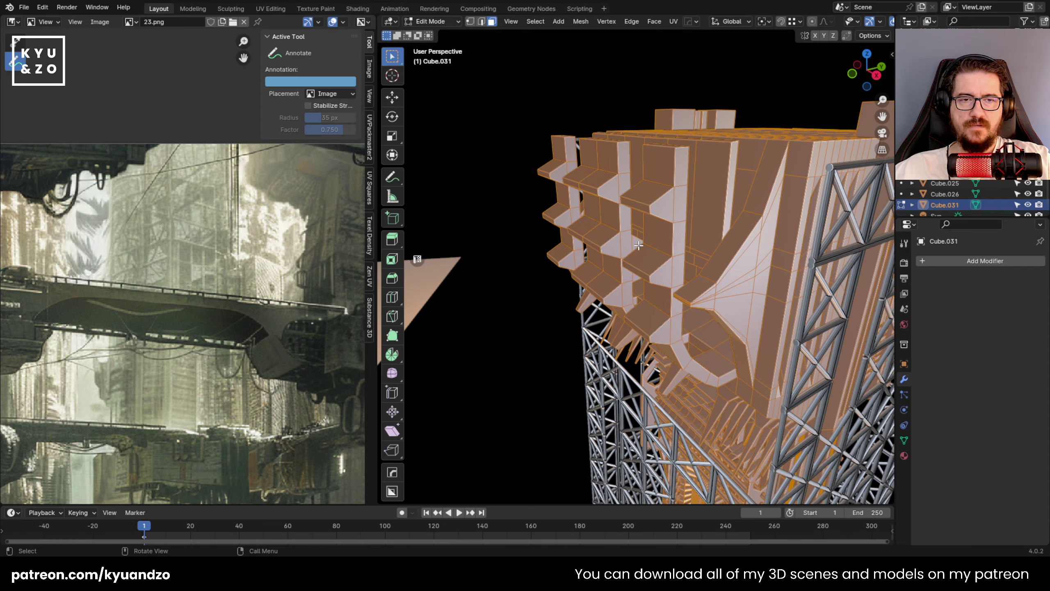
Try to select the stepped ledges on the tower's upper block by growing a face selection.
{"action": "left_click", "coordinate": [637, 206]}
{"action": "key", "text": "ctrl+KP_Add"}
{"action": "key", "text": "ctrl+KP_Add"}
{"action": "key", "text": "ctrl+KP_Add"}
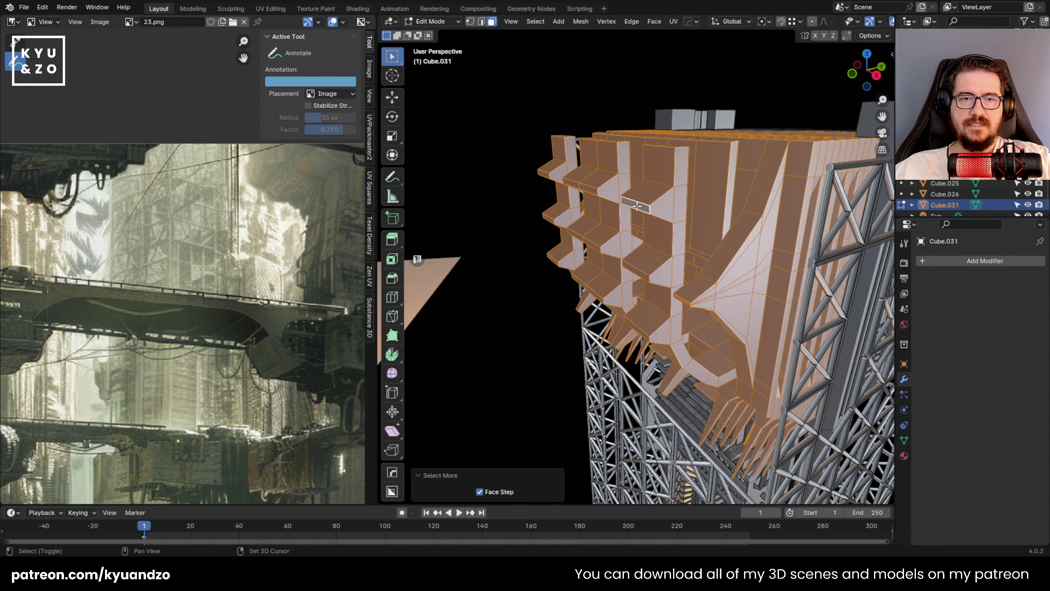
{"action": "left_click", "coordinate": [635, 196]}
{"action": "middle_click_drag", "start_coordinate": [618, 210], "coordinate": [626, 248]}
{"action": "key", "text": "ctrl+KP_Add"}
{"action": "key", "text": "ctrl+KP_Add"}
{"action": "key", "text": "ctrl+KP_Add"}
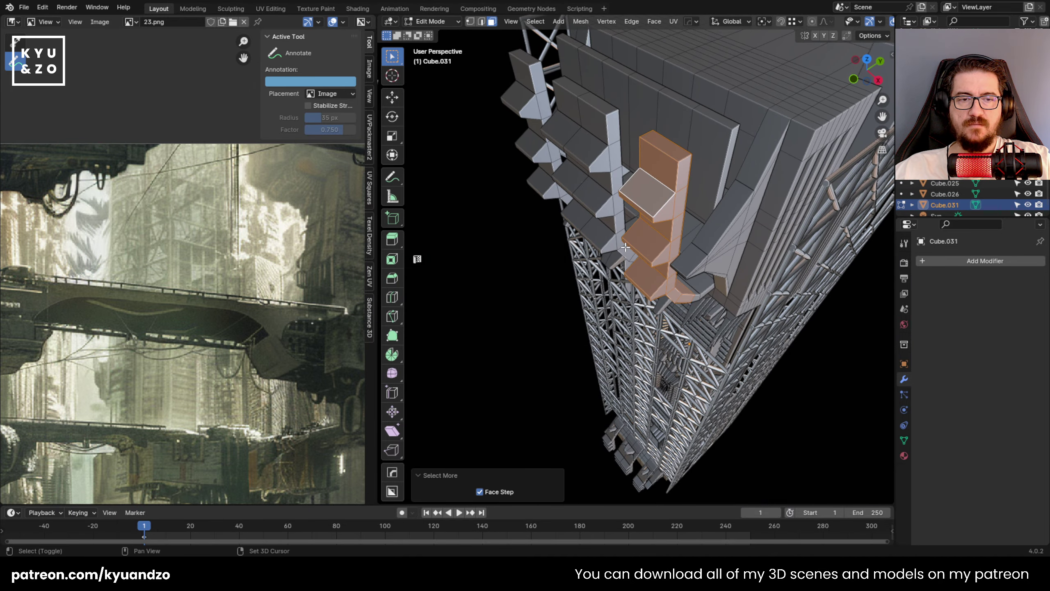
{"action": "key", "text": "ctrl+KP_Add"}
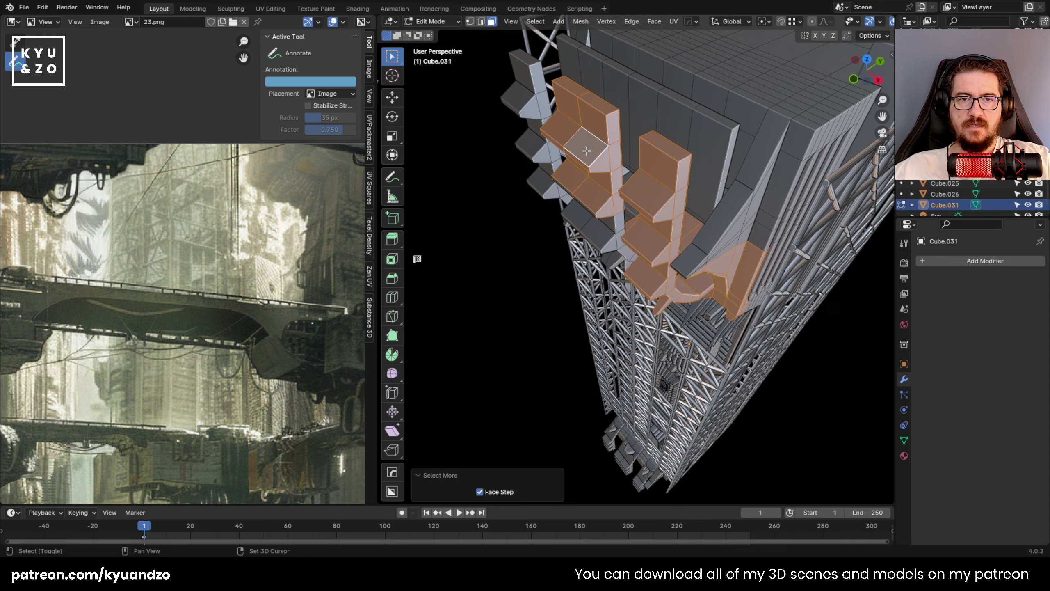
Delete the faces of the stepped ledge column nearest the curved corner buttress on the tower's upper block.
{"action": "middle_click_drag", "start_coordinate": [586, 202], "coordinate": [620, 195]}
{"action": "scroll", "coordinate": [620, 194], "scroll_direction": "up", "scroll_amount": 2}
{"action": "left_click", "coordinate": [745, 165]}
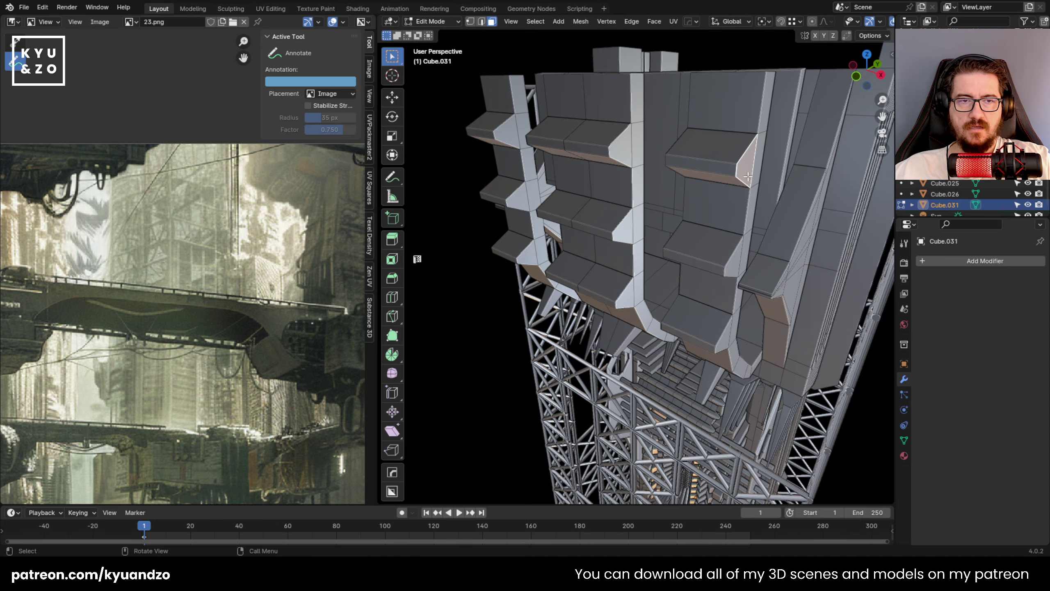
{"action": "key", "text": "ctrl+KP_Add"}
{"action": "key", "text": "ctrl+KP_Add"}
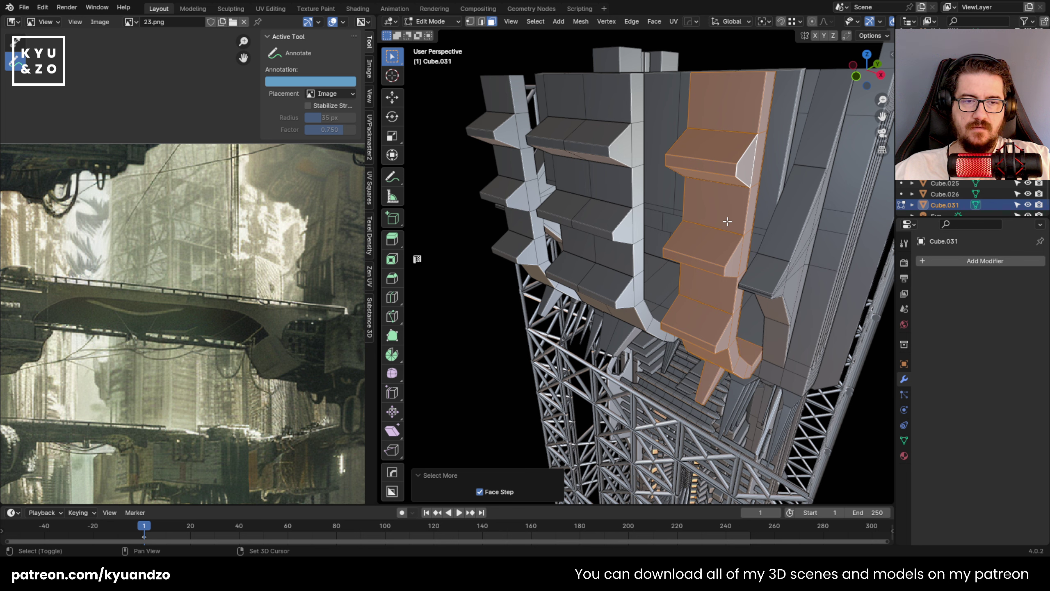
{"action": "middle_click_drag", "start_coordinate": [721, 227], "coordinate": [716, 183]}
{"action": "key", "text": "x"}
{"action": "left_click", "coordinate": [715, 183]}
Grow a face selection over the middle stepped ledge column and delete its faces.
{"action": "left_click", "coordinate": [602, 172]}
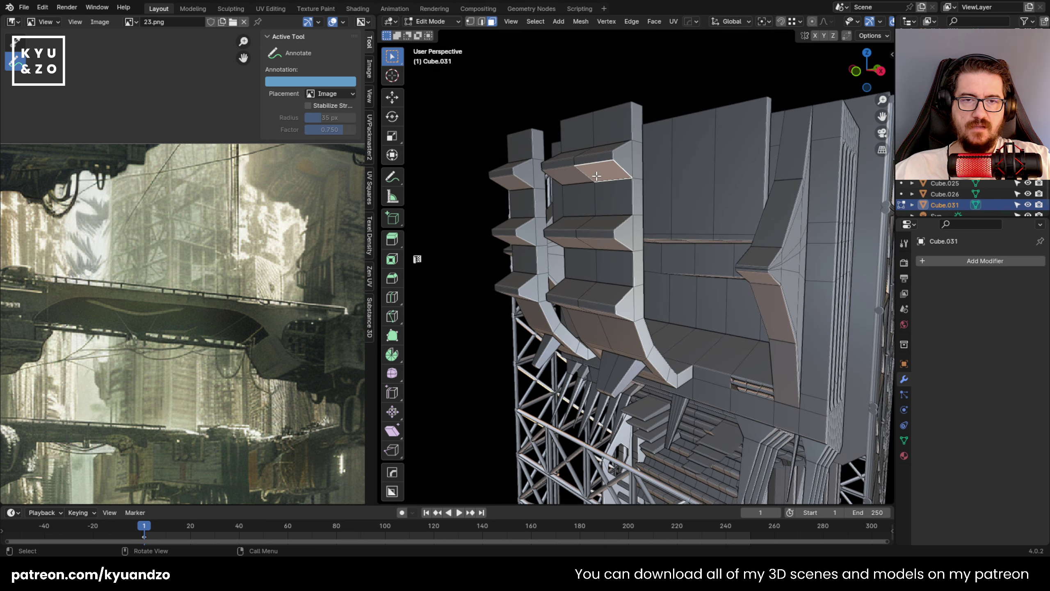
{"action": "middle_click_drag", "start_coordinate": [603, 172], "coordinate": [608, 198]}
{"action": "key", "text": "ctrl+KP_Add"}
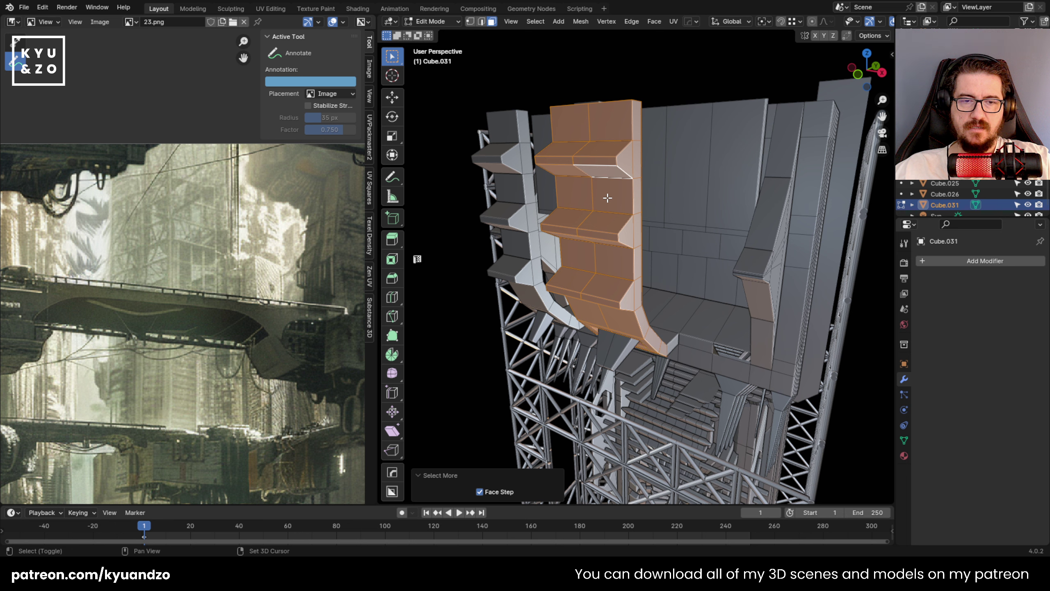
{"action": "key", "text": "x"}
{"action": "left_click", "coordinate": [632, 218]}
Delete the faces of the last stepped ledge column, at the far edge of the same wall.
{"action": "middle_click_drag", "start_coordinate": [633, 219], "coordinate": [537, 202]}
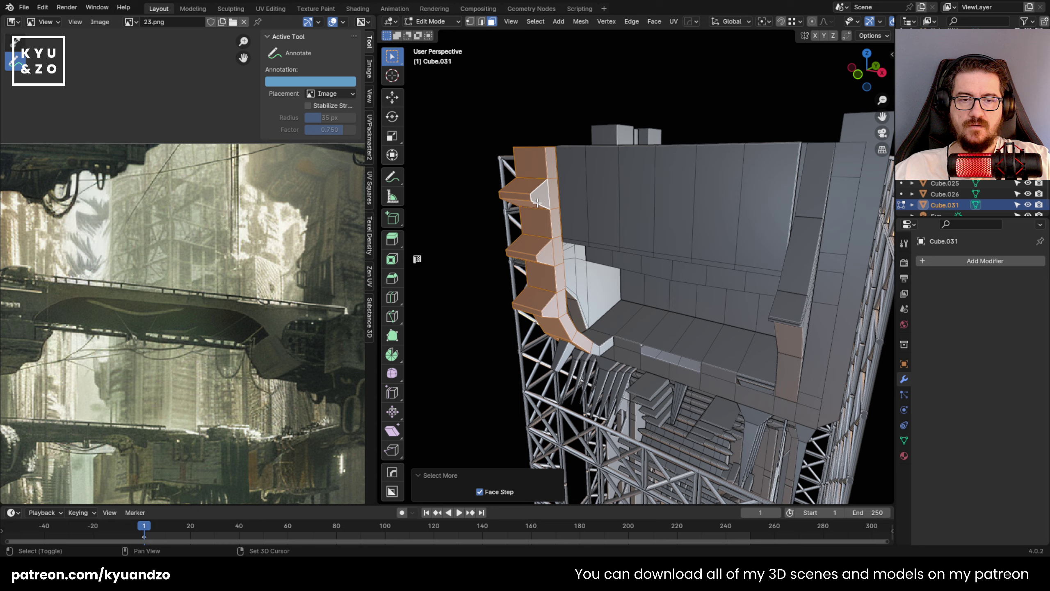
{"action": "key", "text": "x"}
{"action": "left_click", "coordinate": [543, 233]}
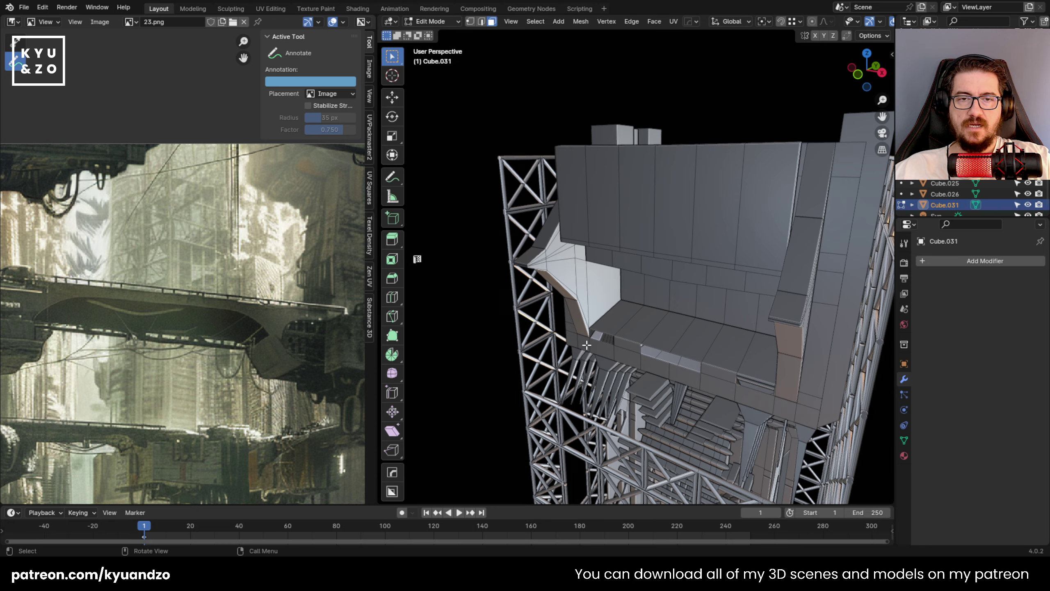
Fill the missing faces along the front rim of the recessed floor in the tower's upper block.
{"action": "middle_click_drag", "start_coordinate": [653, 354], "coordinate": [610, 276]}
{"action": "scroll", "coordinate": [641, 291], "scroll_direction": "up", "scroll_amount": 3}
{"action": "scroll", "coordinate": [611, 276], "scroll_direction": "up", "scroll_amount": 3}
{"action": "key", "text": "2"}
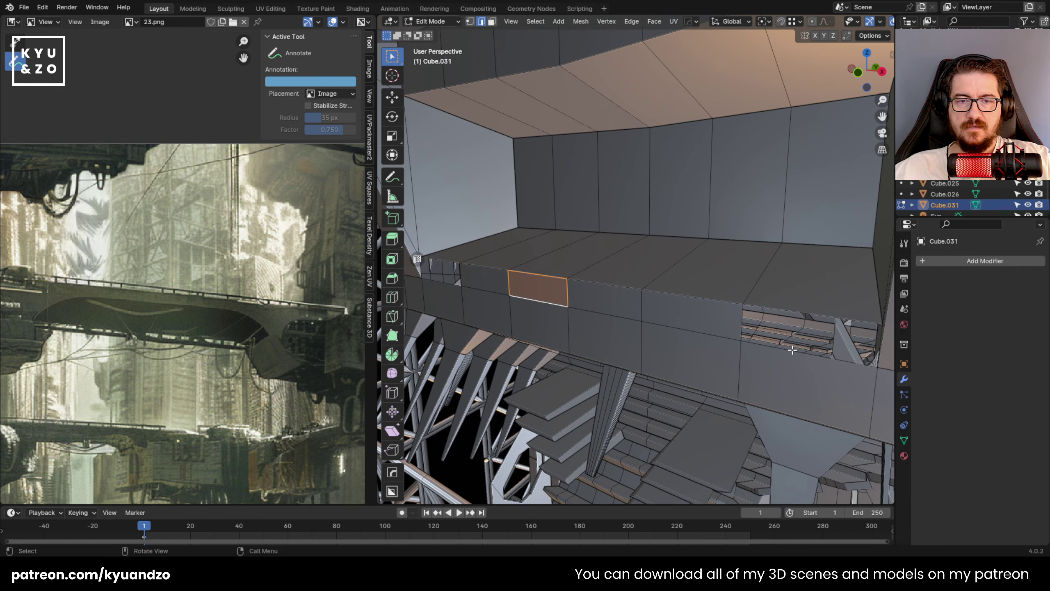
{"action": "middle_click_drag", "start_coordinate": [792, 350], "coordinate": [697, 300], "text": "shift"}
{"action": "middle_click_drag", "start_coordinate": [559, 266], "coordinate": [719, 268], "text": "shift"}
{"action": "scroll", "coordinate": [555, 275], "scroll_direction": "up", "scroll_amount": 3}
{"action": "key", "text": "f"}
{"action": "middle_click_drag", "start_coordinate": [564, 239], "coordinate": [567, 265]}
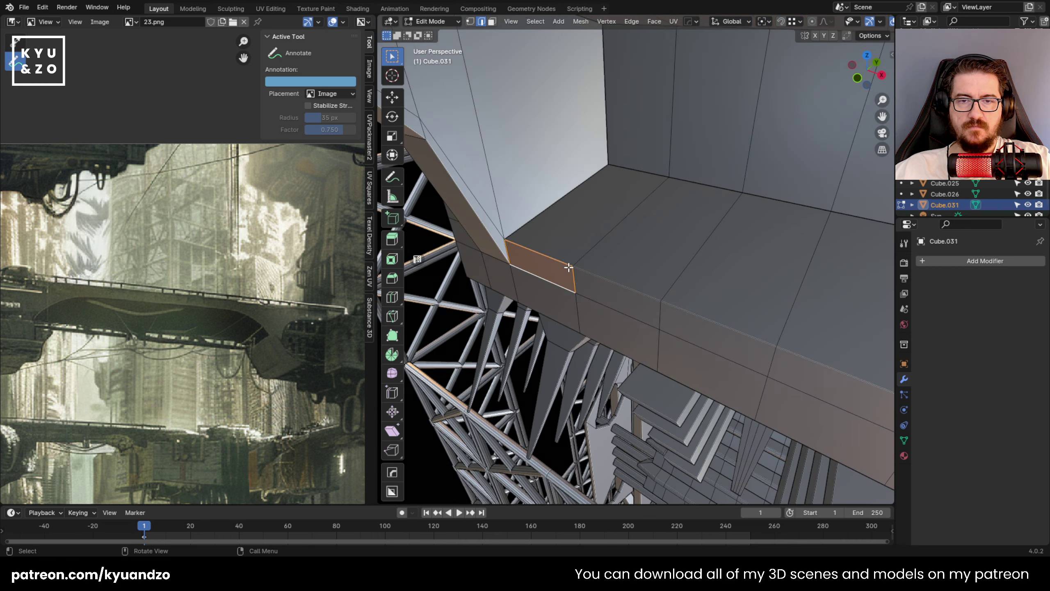
Leave mesh editing and save the file after viewing the whole tower.
{"action": "scroll", "coordinate": [565, 265], "scroll_direction": "down", "scroll_amount": 9}
{"action": "key", "text": "Tab"}
{"action": "left_click", "coordinate": [565, 265]}
{"action": "left_click", "coordinate": [644, 202]}
{"action": "scroll", "coordinate": [651, 235], "scroll_direction": "down", "scroll_amount": 1}
{"action": "mouse_move", "coordinate": [651, 235]}
{"action": "middle_mouse_down"}
{"action": "mouse_move", "coordinate": [673, 231]}
{"action": "mouse_move", "coordinate": [597, 275]}
{"action": "mouse_move", "coordinate": [588, 253]}
{"action": "mouse_move", "coordinate": [641, 223]}
{"action": "middle_mouse_up"}
{"action": "key", "text": "ctrl+s"}
{"action": "left_click", "coordinate": [784, 372]}
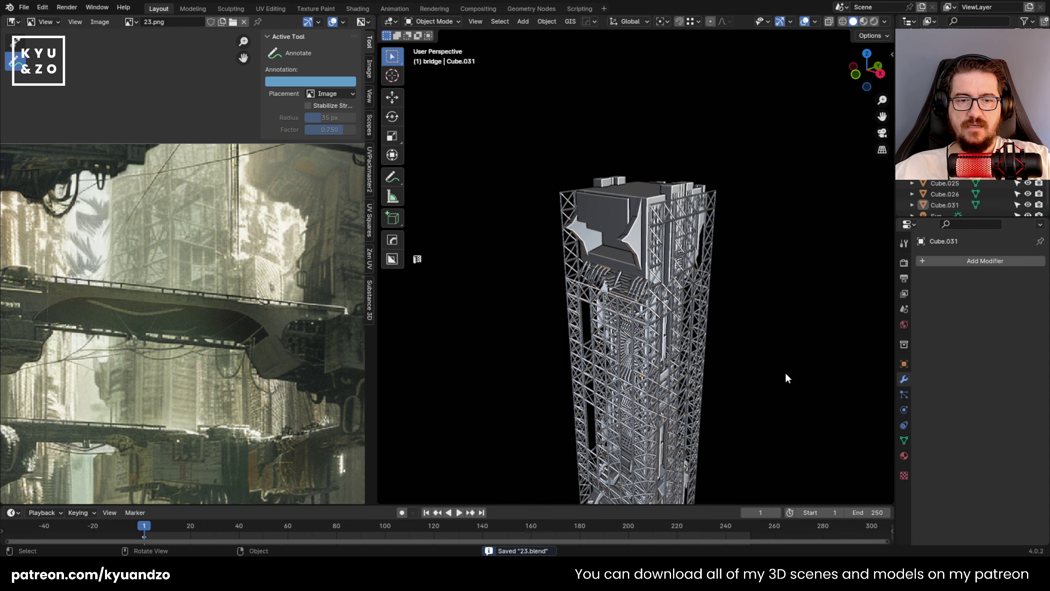
{"action": "left_click", "coordinate": [704, 386]}
{"action": "middle_click_drag", "start_coordinate": [704, 386], "coordinate": [599, 302]}
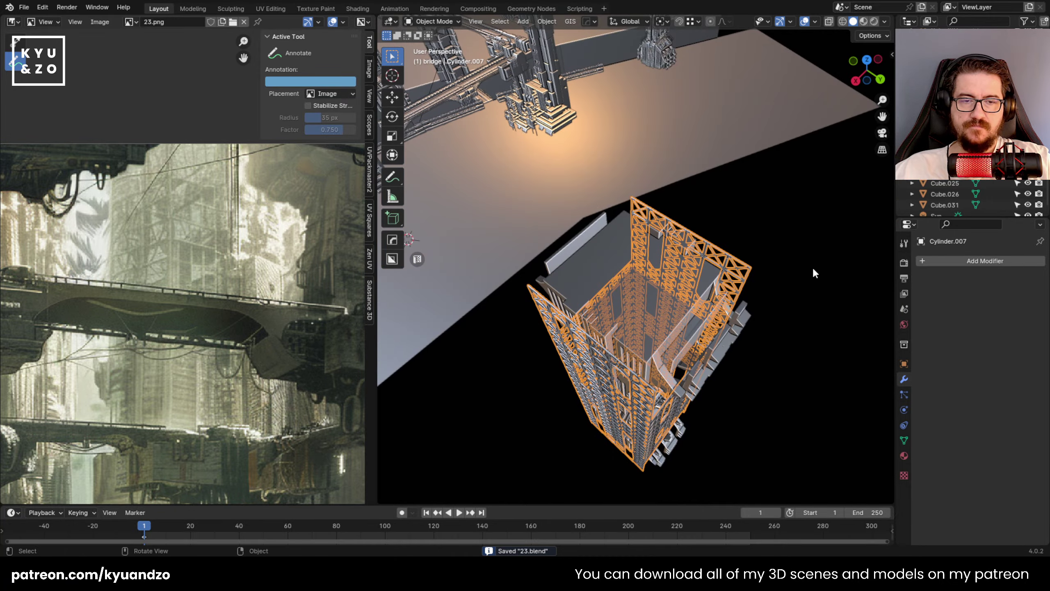
{"action": "left_click", "coordinate": [813, 270]}
{"action": "middle_click_drag", "start_coordinate": [603, 365], "coordinate": [589, 268]}
Reopen the tower's mesh and delete the faces of the recessed upper block with its pointed corner fins.
{"action": "left_click", "coordinate": [588, 268]}
{"action": "scroll", "coordinate": [601, 255], "scroll_direction": "up", "scroll_amount": 3}
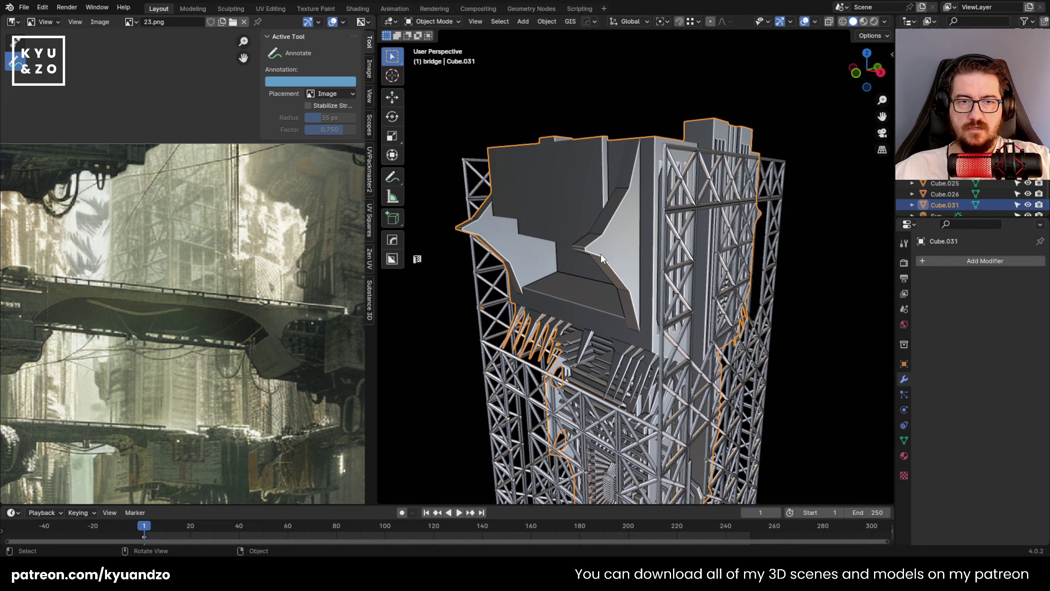
{"action": "key", "text": "Tab"}
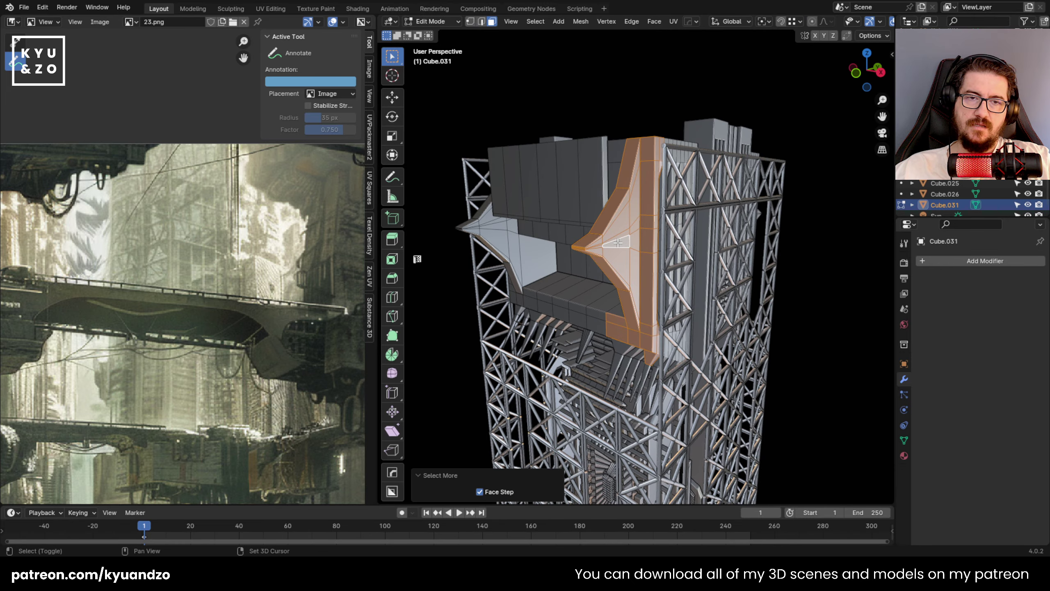
{"action": "key", "text": "x"}
{"action": "left_click", "coordinate": [536, 173]}
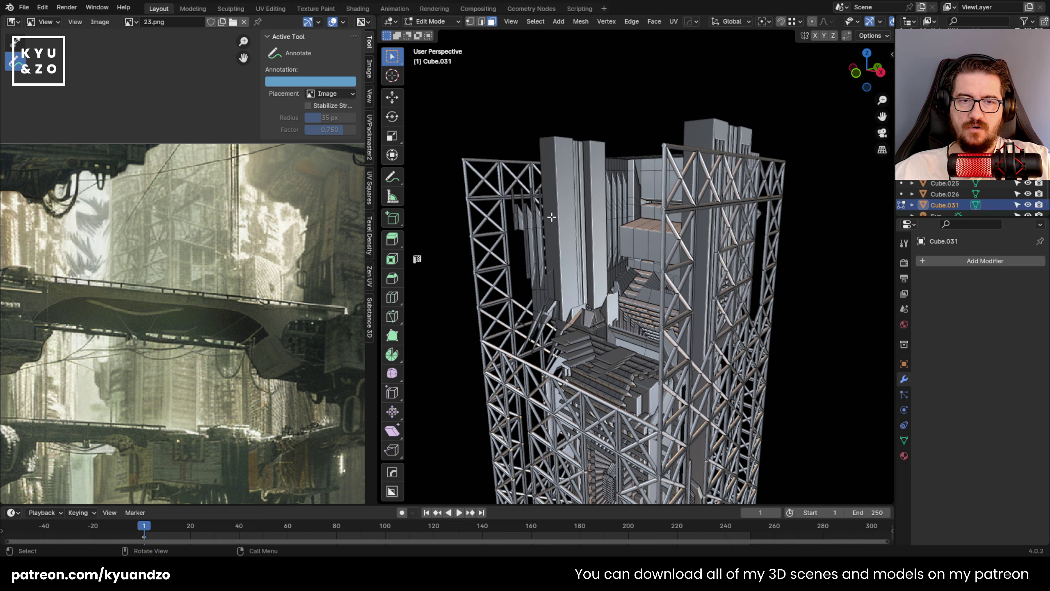
Grow a face selection over the exposed inner back wall, its ledges and the stepped floor, and delete those faces.
{"action": "scroll", "coordinate": [553, 217], "scroll_direction": "down", "scroll_amount": 3}
{"action": "middle_click_drag", "start_coordinate": [553, 223], "coordinate": [627, 248], "text": "shift"}
{"action": "scroll", "coordinate": [608, 186], "scroll_direction": "up", "scroll_amount": 4}
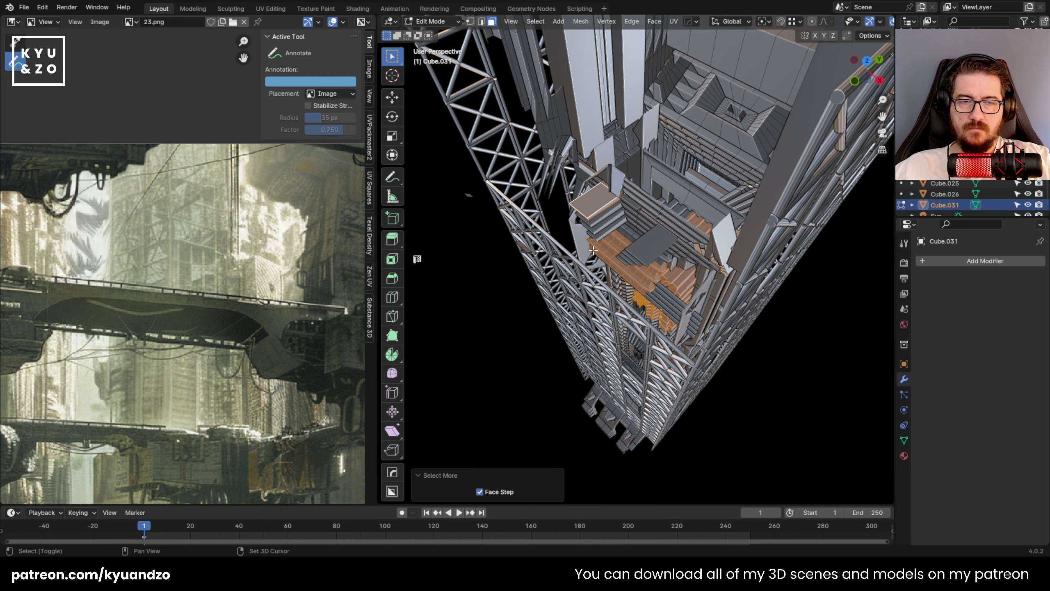
{"action": "middle_click_drag", "start_coordinate": [624, 213], "coordinate": [638, 209]}
{"action": "scroll", "coordinate": [652, 204], "scroll_direction": "up", "scroll_amount": 2}
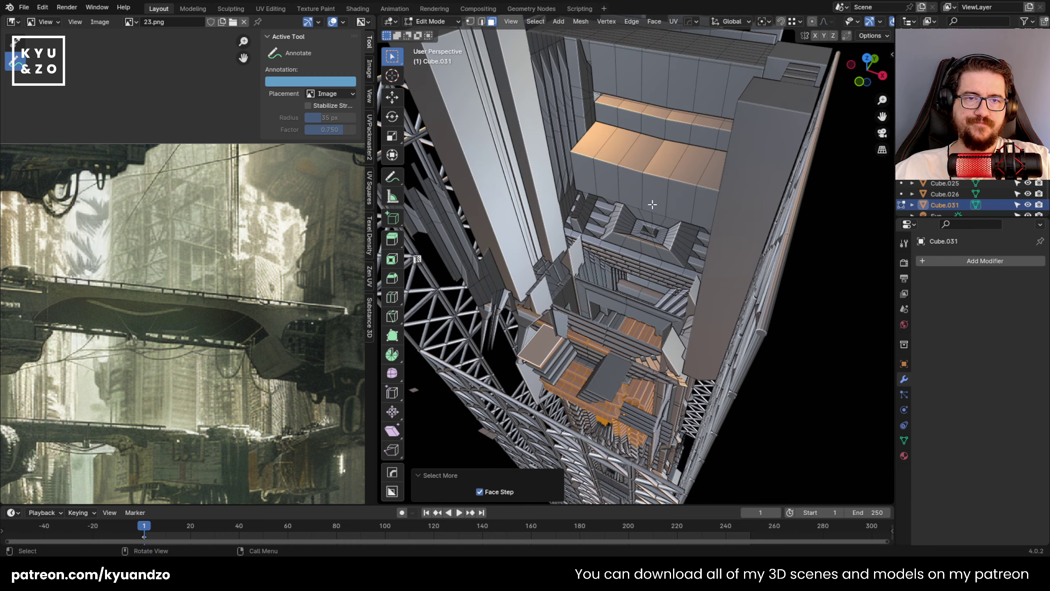
{"action": "key", "text": "ctrl+KP_Add"}
{"action": "key", "text": "x"}
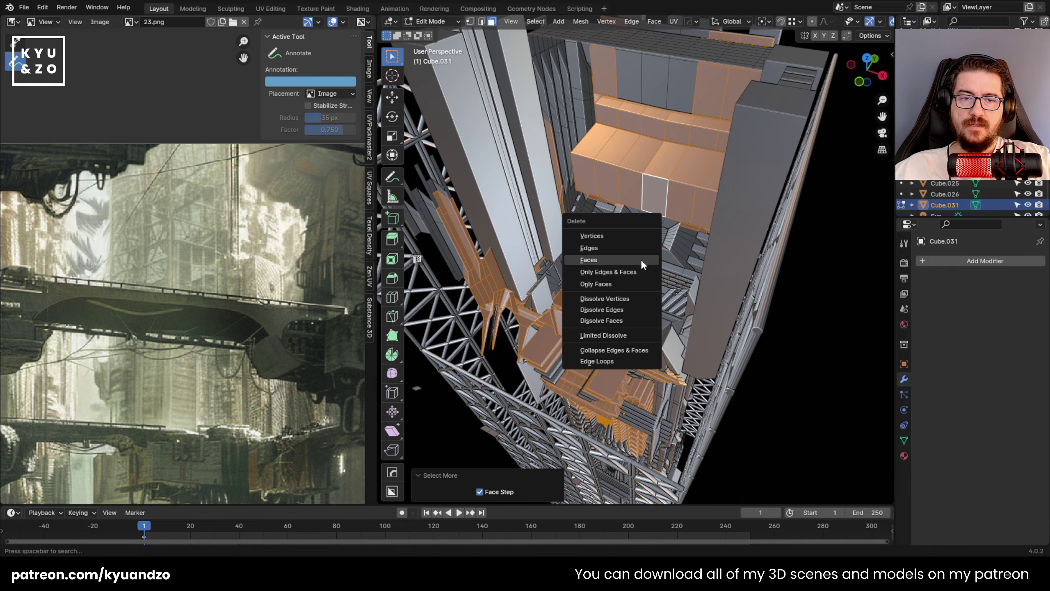
{"action": "left_click", "coordinate": [641, 260]}
{"action": "mouse_move", "coordinate": [641, 259]}
{"action": "middle_mouse_down"}
{"action": "mouse_move", "coordinate": [621, 267]}
{"action": "mouse_move", "coordinate": [655, 268]}
{"action": "mouse_move", "coordinate": [625, 265]}
{"action": "middle_mouse_up"}
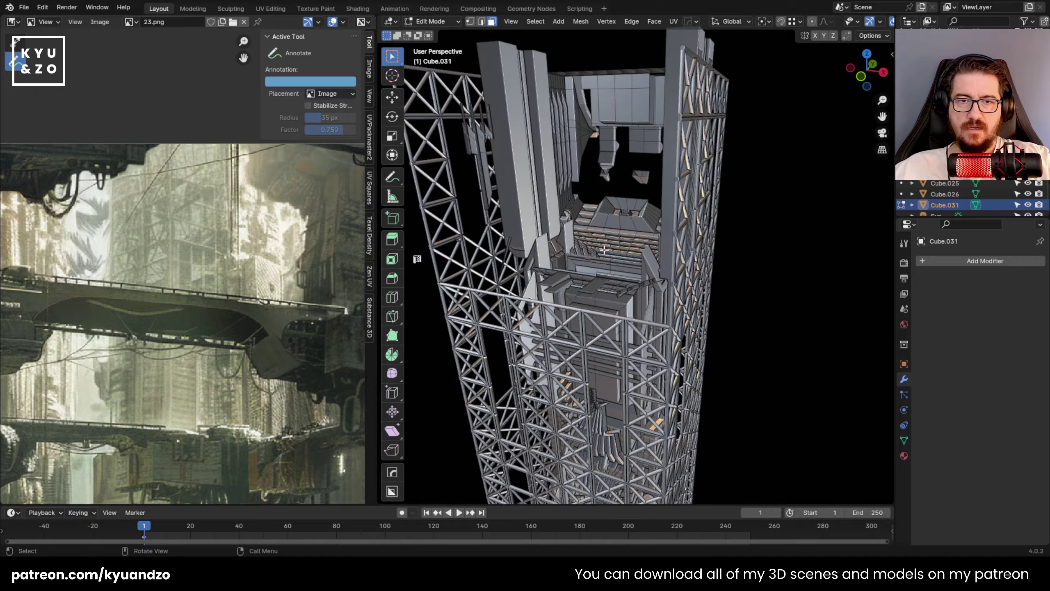
Delete the stray flat panels left floating in the gap at the top of the tower.
{"action": "key", "text": "shift+grave"}
{"action": "key", "text": "w"}
{"action": "key", "text": "w"}
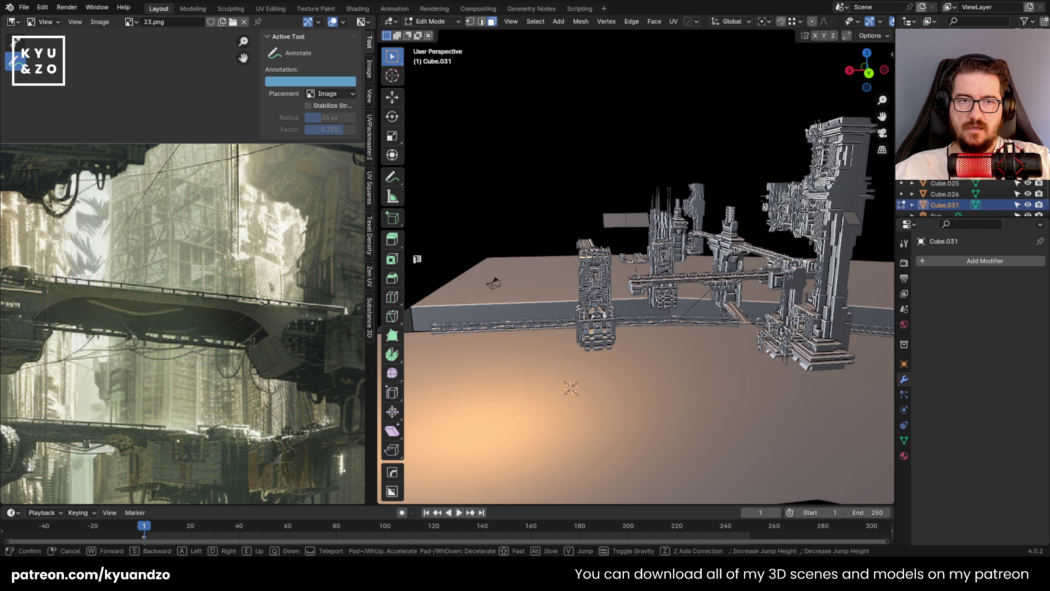
{"action": "left_click", "coordinate": [590, 248]}
{"action": "key", "text": "x"}
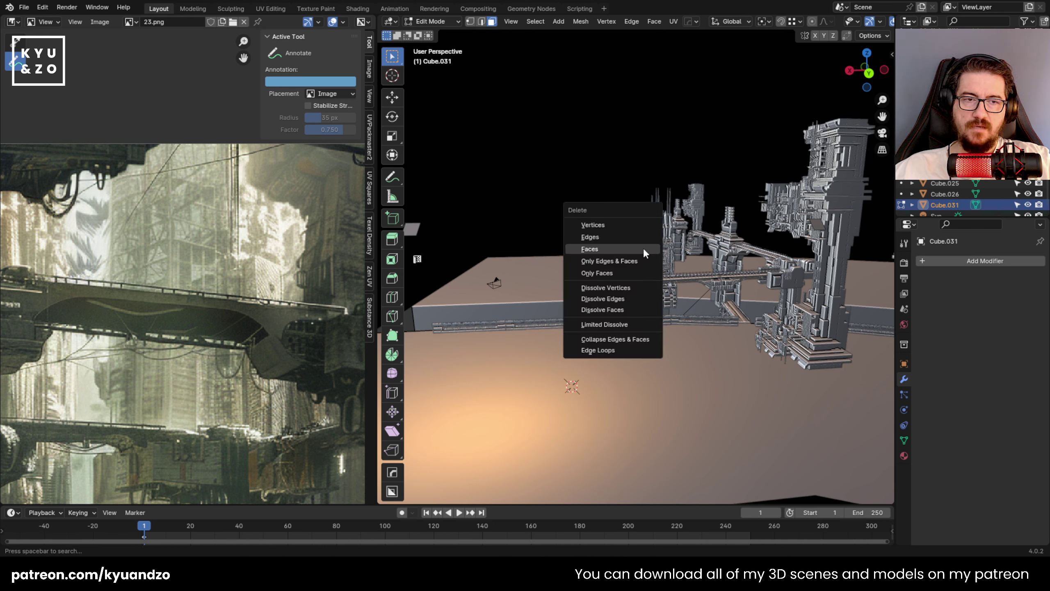
{"action": "left_click", "coordinate": [643, 246]}
{"action": "left_click_drag", "start_coordinate": [728, 157], "coordinate": [861, 275]}
{"action": "key", "text": "x"}
{"action": "left_click", "coordinate": [861, 275]}
Delete the leftover spike-shaped fragments hanging inside the scaffolding's upper corner.
{"action": "key", "text": "shift+grave"}
{"action": "left_click", "coordinate": [719, 203]}
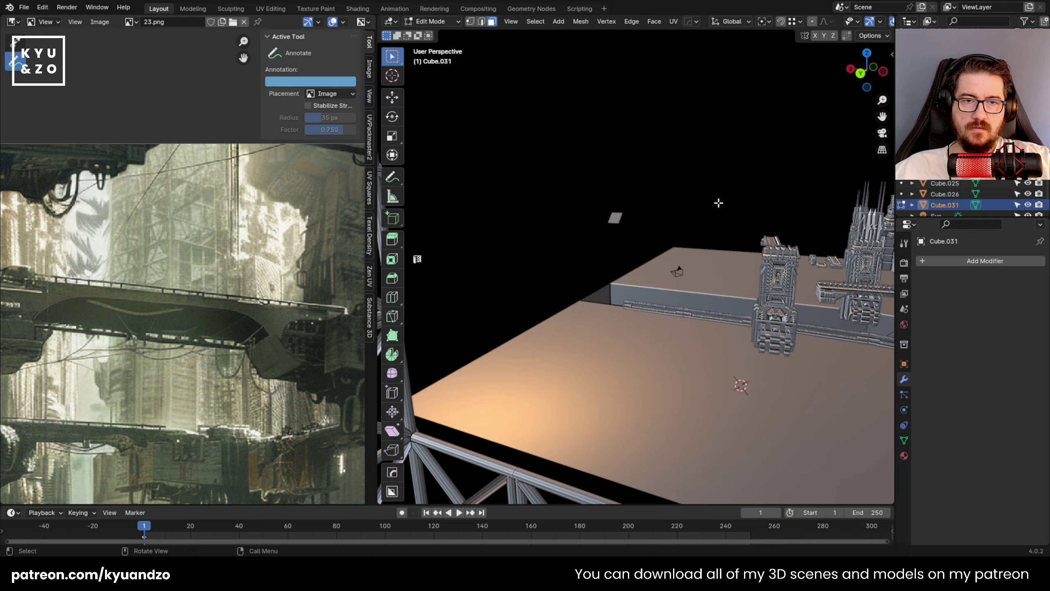
{"action": "key", "text": "shift+grave"}
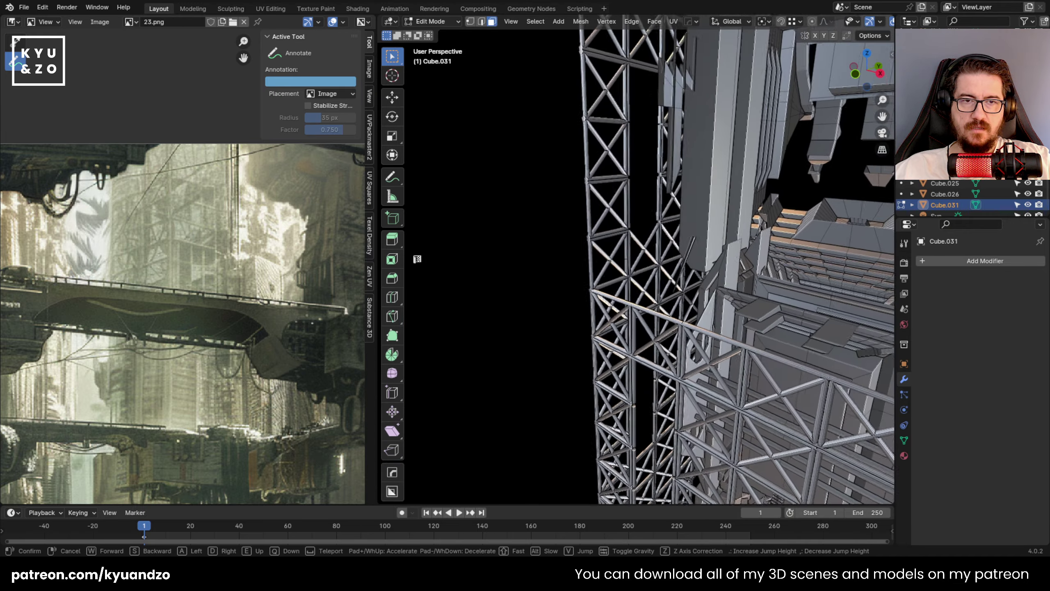
{"action": "key", "text": "w"}
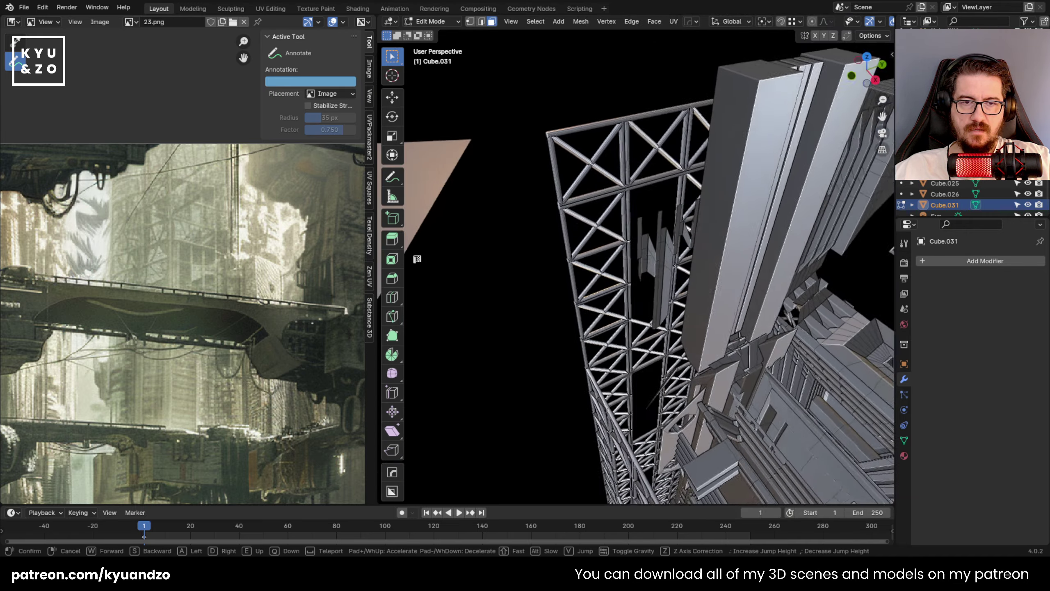
{"action": "left_click", "coordinate": [524, 127]}
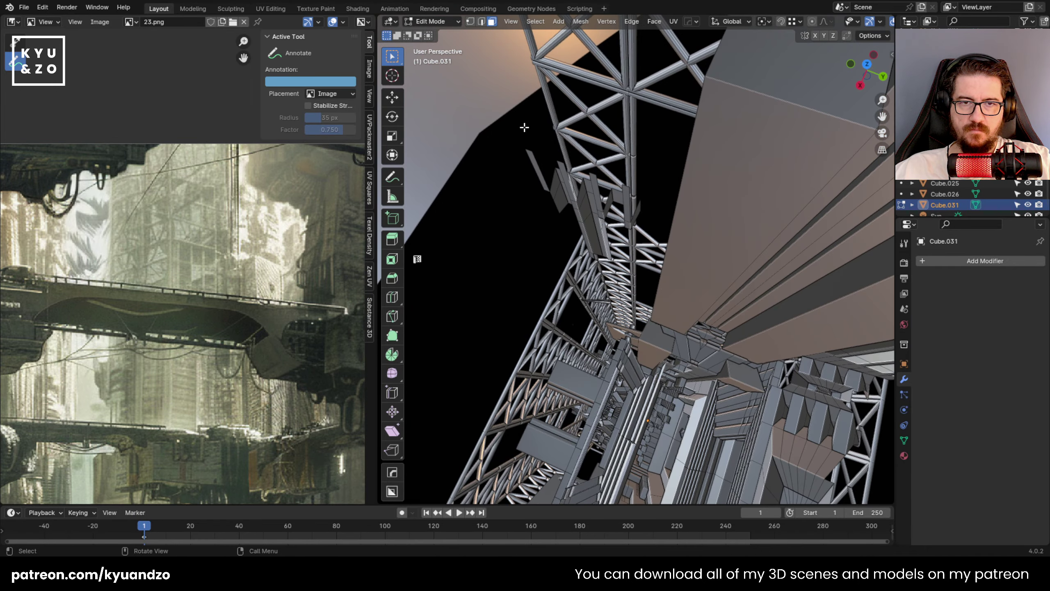
{"action": "left_click_drag", "start_coordinate": [524, 128], "coordinate": [651, 251]}
{"action": "key", "text": "x"}
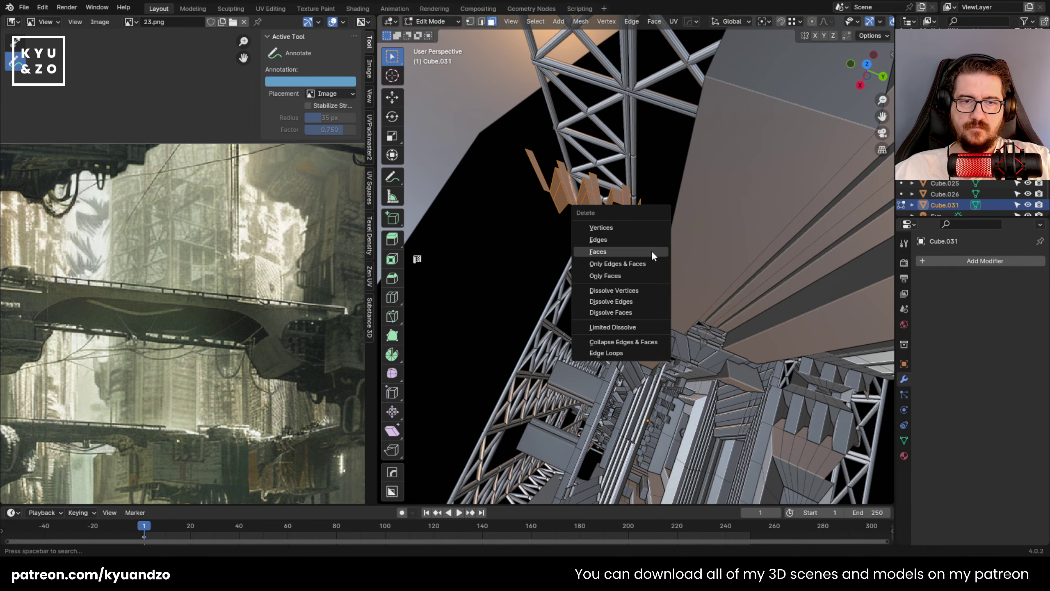
{"action": "left_click", "coordinate": [652, 251]}
Delete another group of leftover faces beside the same scaffolding corner.
{"action": "key", "text": "shift+grave"}
{"action": "key", "text": "a"}
{"action": "left_click", "coordinate": [560, 246]}
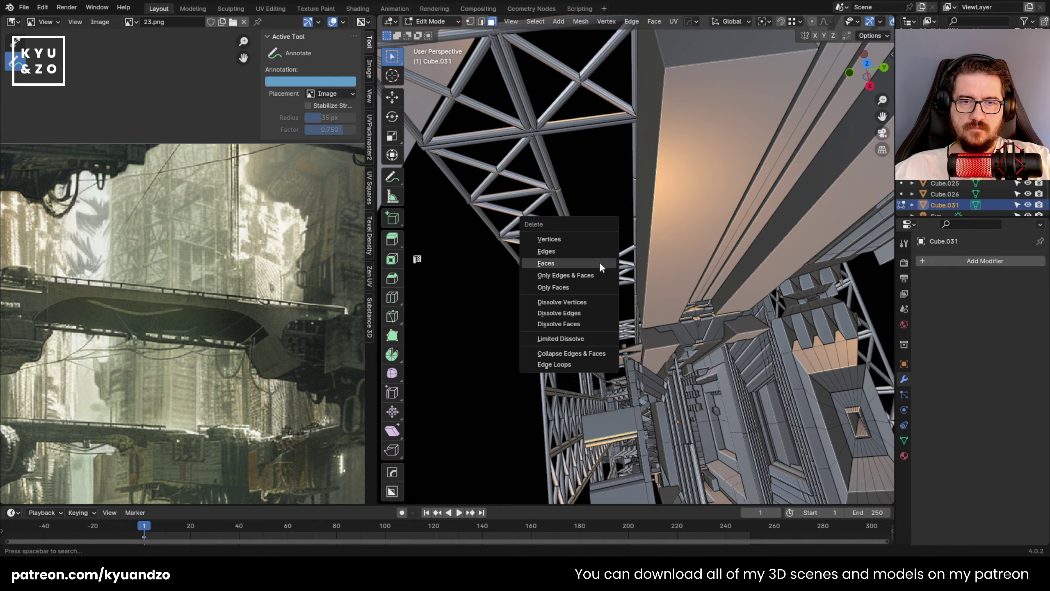
{"action": "key", "text": "w"}
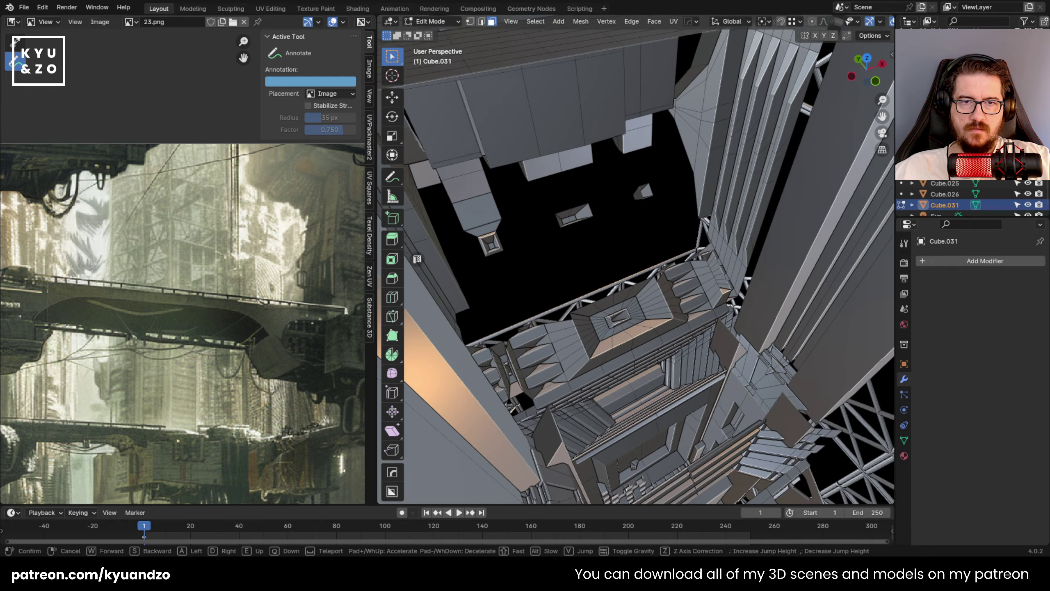
{"action": "left_click", "coordinate": [599, 263]}
Delete the two floating box fragments and the small tip with its fin beneath the hanging column.
{"action": "left_click_drag", "start_coordinate": [610, 217], "coordinate": [877, 319]}
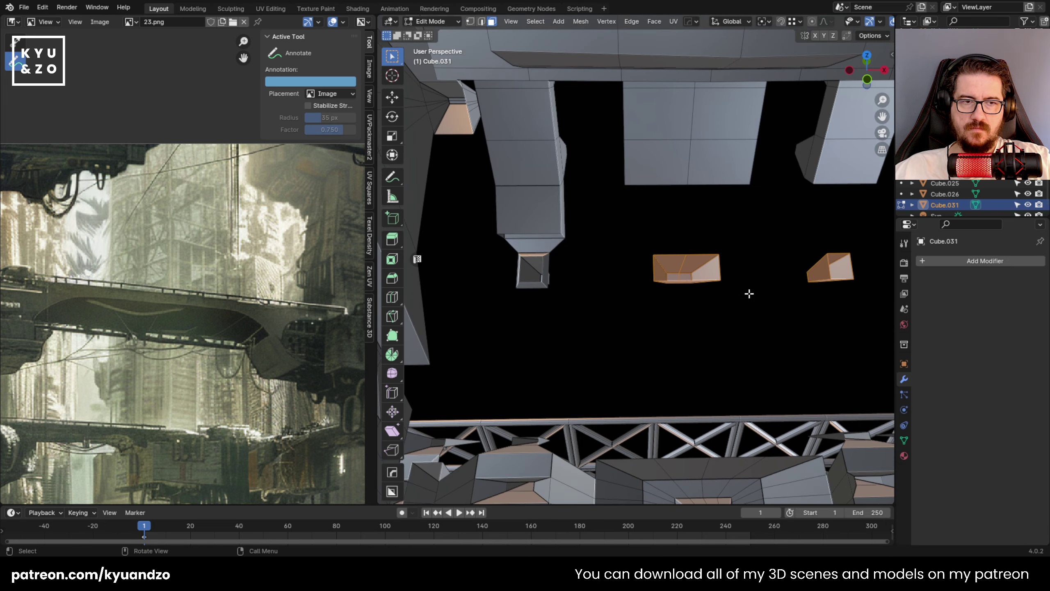
{"action": "key", "text": "x"}
{"action": "left_click", "coordinate": [747, 292]}
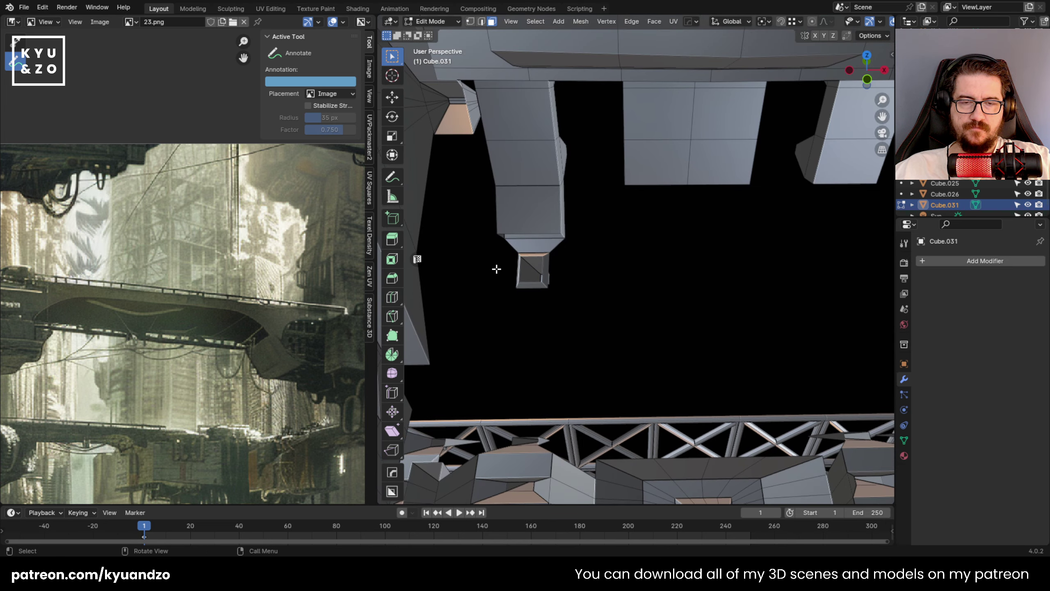
{"action": "middle_click_drag", "start_coordinate": [496, 268], "coordinate": [566, 273]}
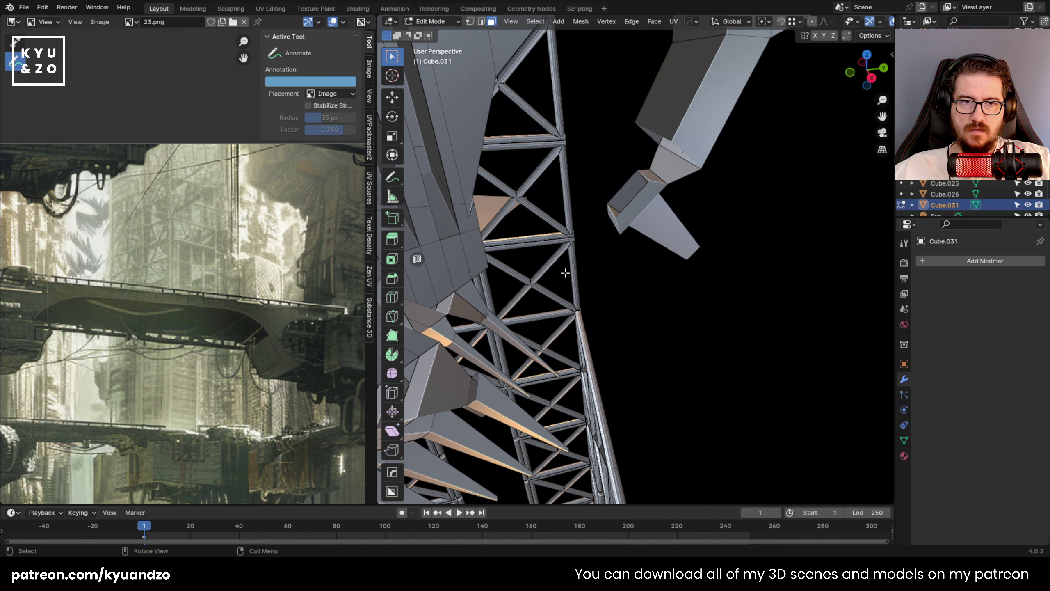
{"action": "left_click", "coordinate": [672, 231]}
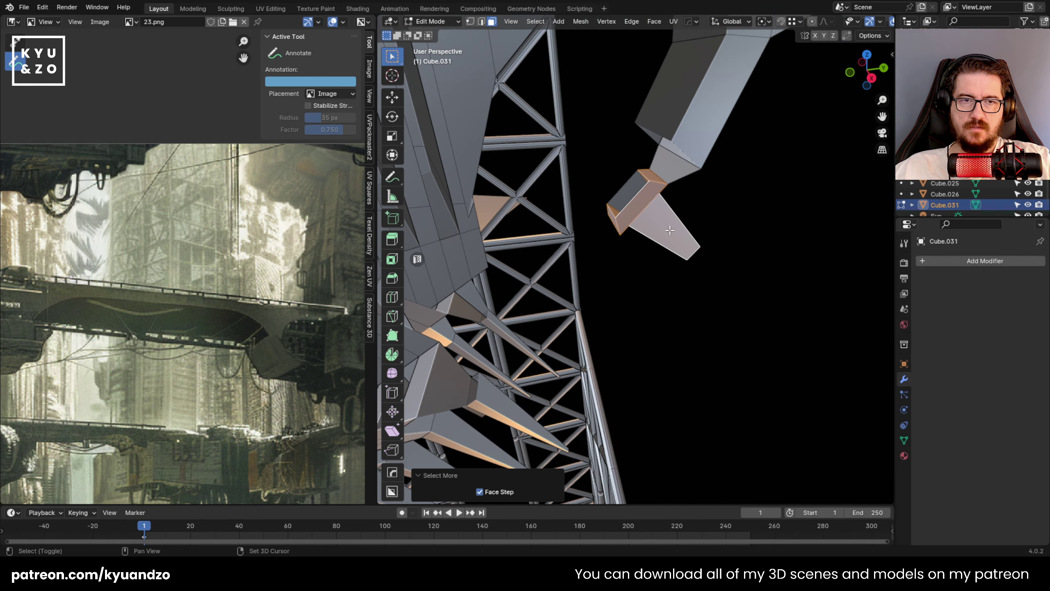
{"action": "key", "text": "x"}
{"action": "left_click", "coordinate": [669, 230]}
Delete the ledged column nearest the scaffolding corner on the front of the tower's upper block.
{"action": "key", "text": "shift+grave"}
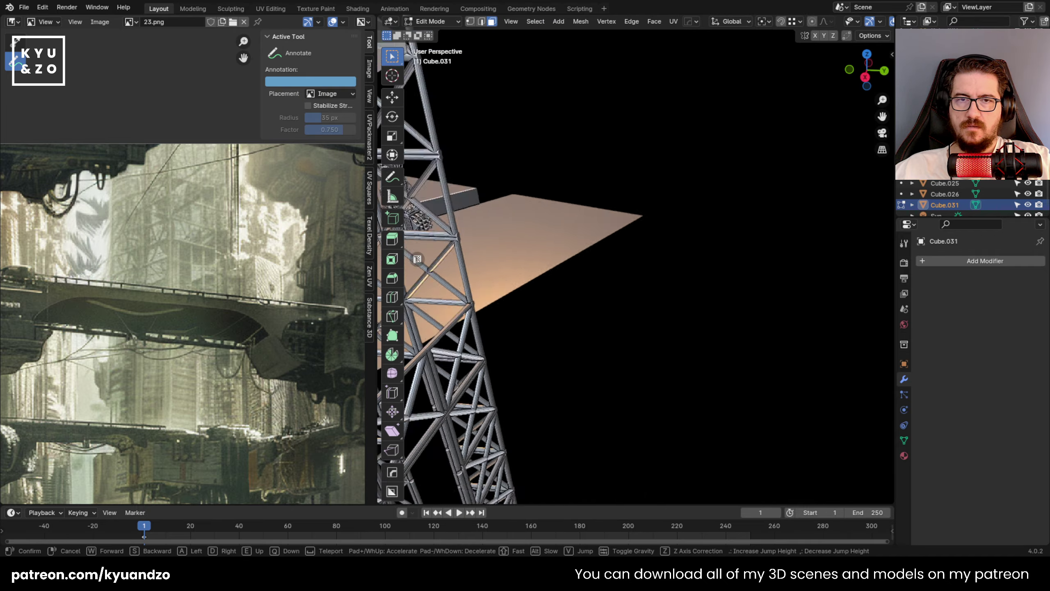
{"action": "key", "text": "s"}
{"action": "key", "text": "w"}
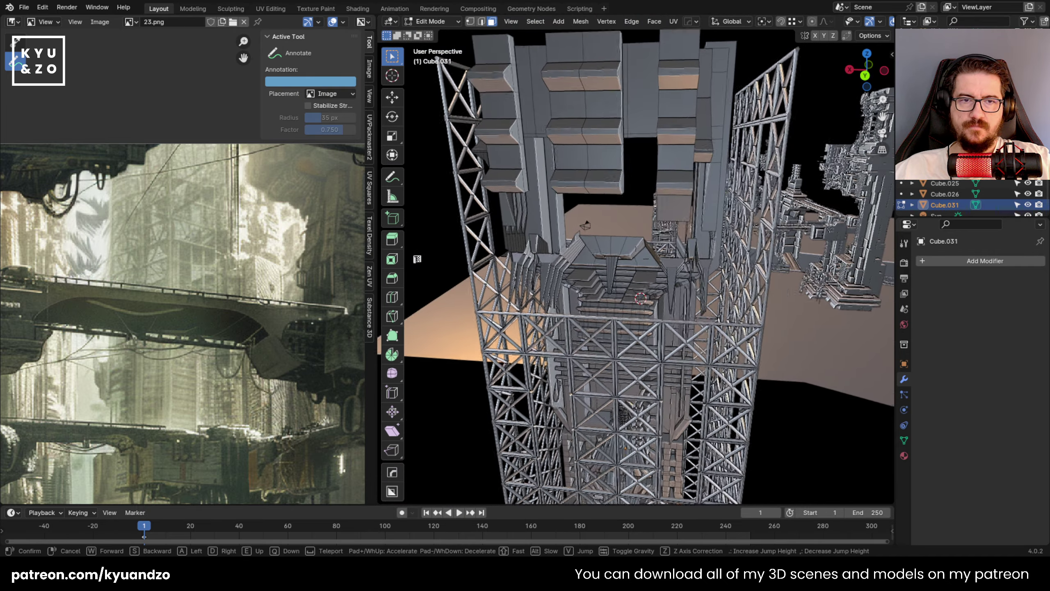
{"action": "key", "text": "s"}
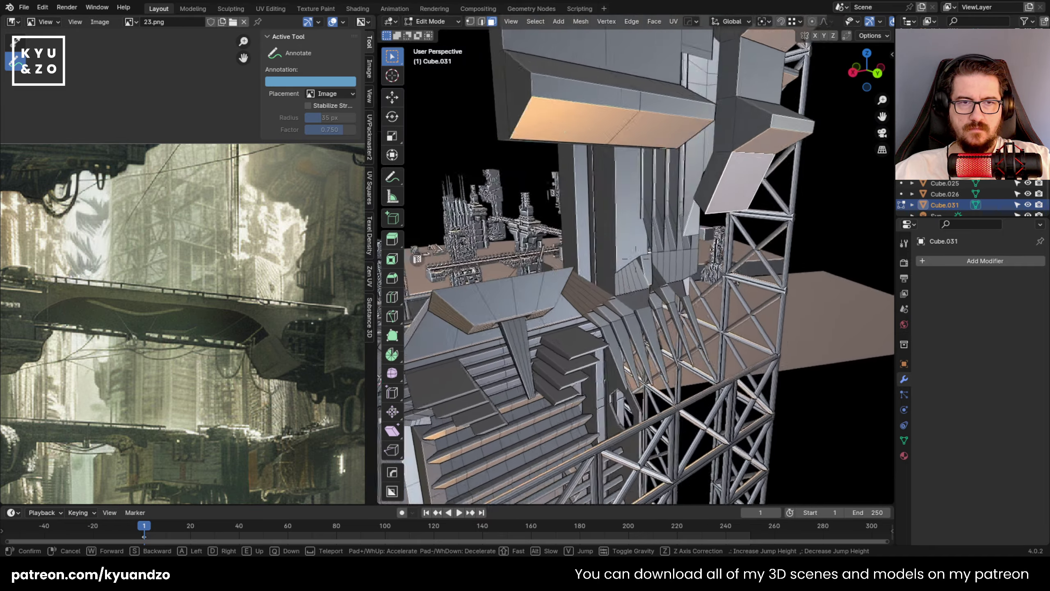
{"action": "key", "text": "s"}
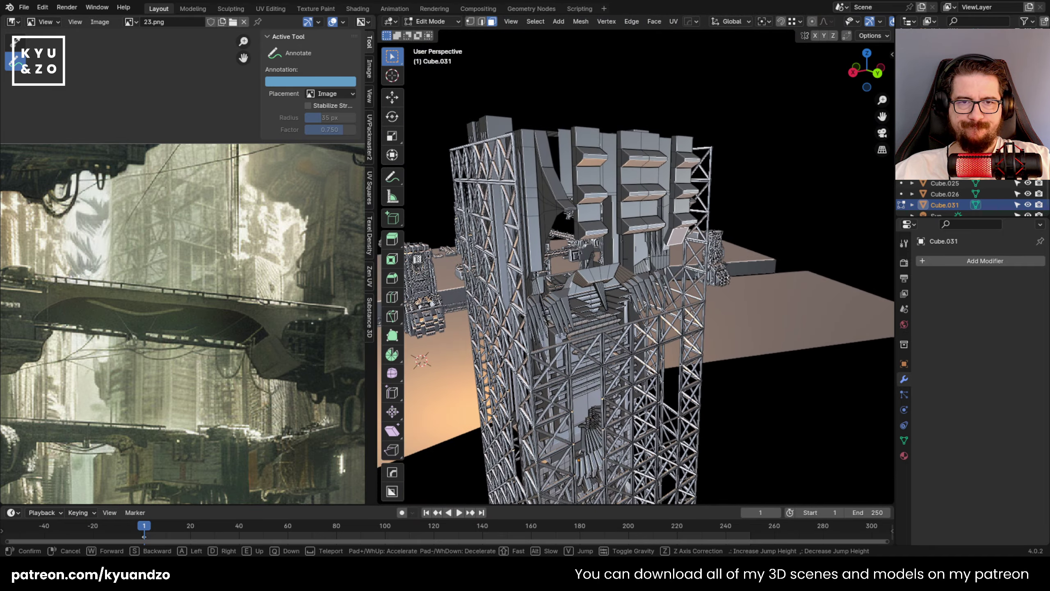
{"action": "left_click", "coordinate": [664, 221]}
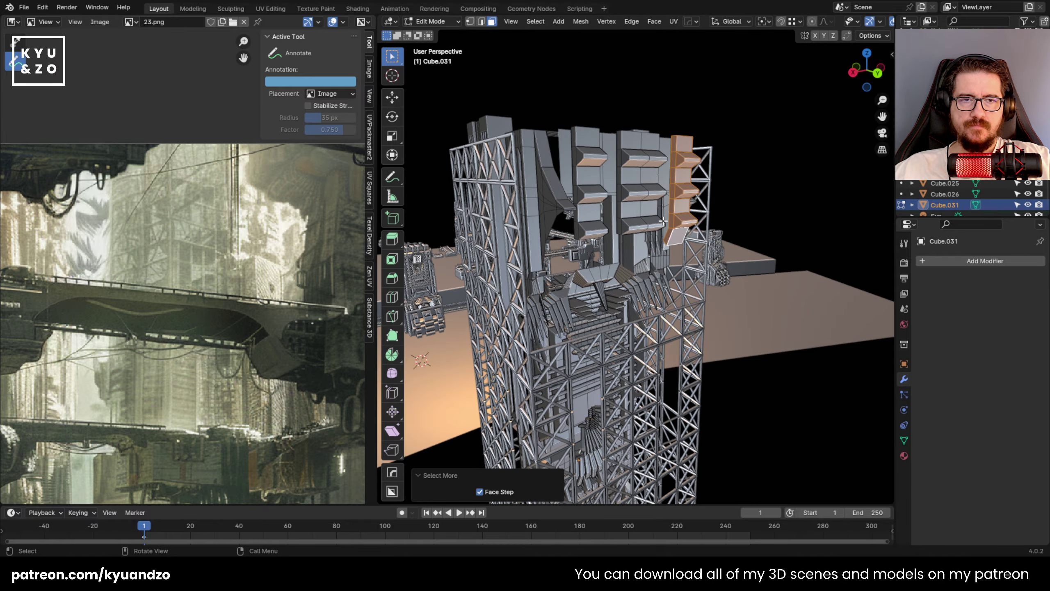
{"action": "key", "text": "x"}
{"action": "left_click", "coordinate": [663, 221]}
Delete the two remaining ledged panels from the front of the tower's upper block.
{"action": "key", "text": "shift+grave"}
{"action": "key", "text": "w"}
{"action": "key", "text": "e"}
{"action": "left_click", "coordinate": [544, 253]}
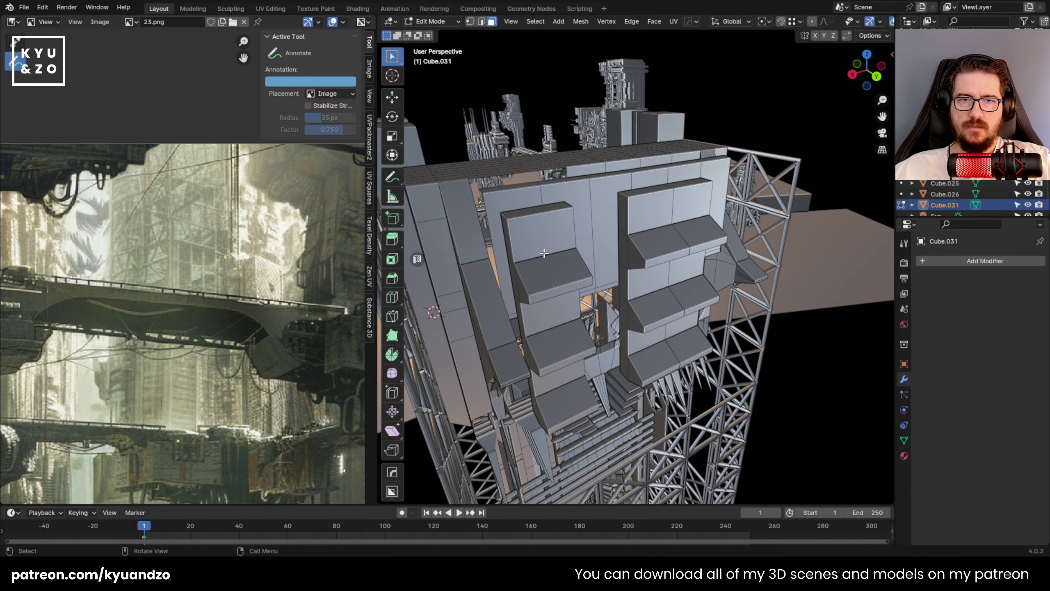
{"action": "key", "text": "x"}
{"action": "left_click", "coordinate": [544, 253]}
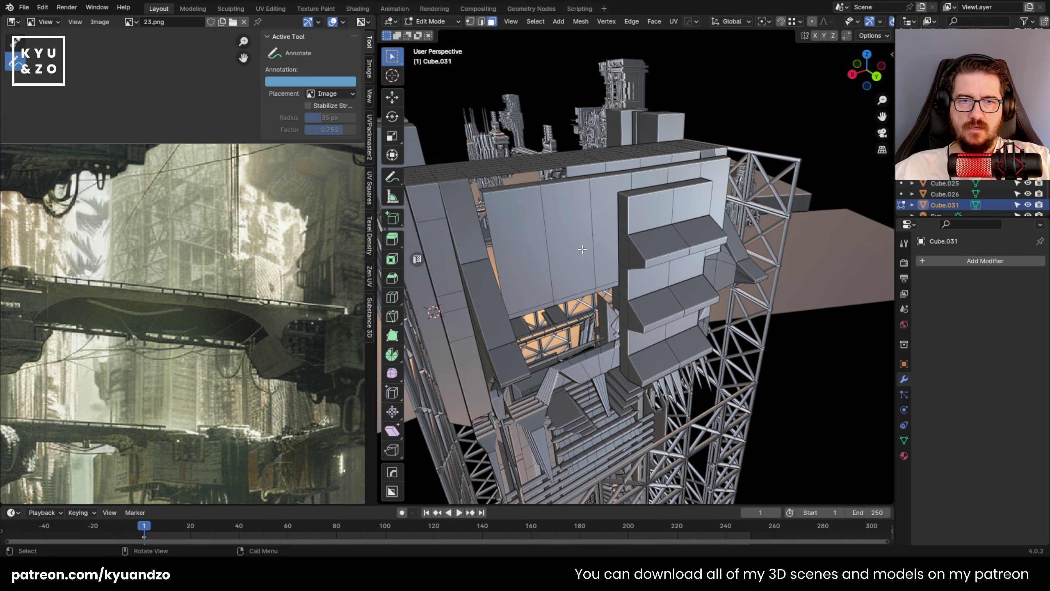
{"action": "key", "text": "ctrl+KP_Add"}
Try to delete the wide flat panel spanning the front of the tower's upper block.
{"action": "key", "text": "shift+grave"}
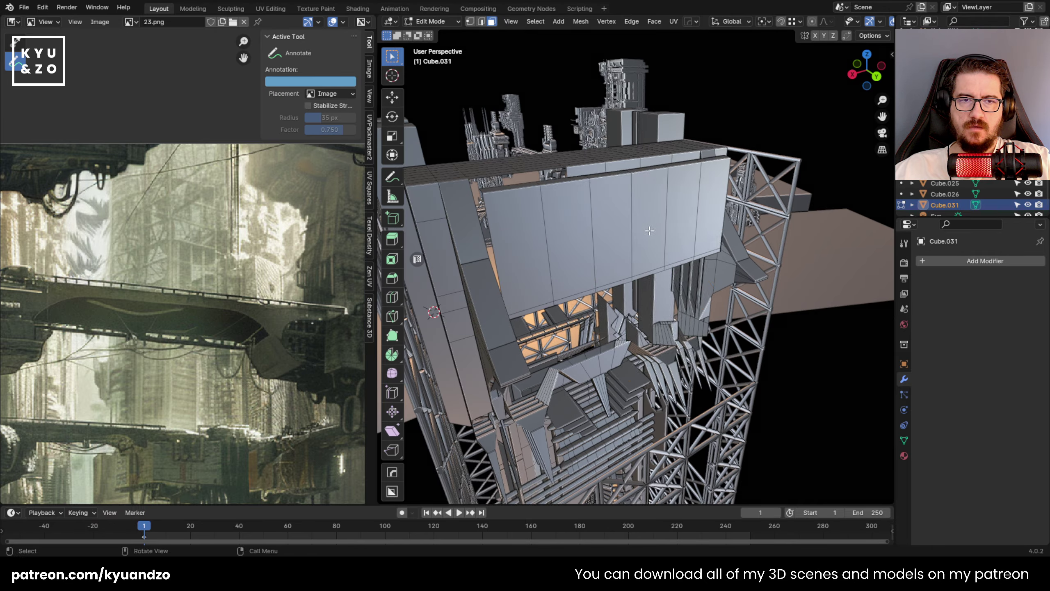
{"action": "left_click", "coordinate": [645, 254]}
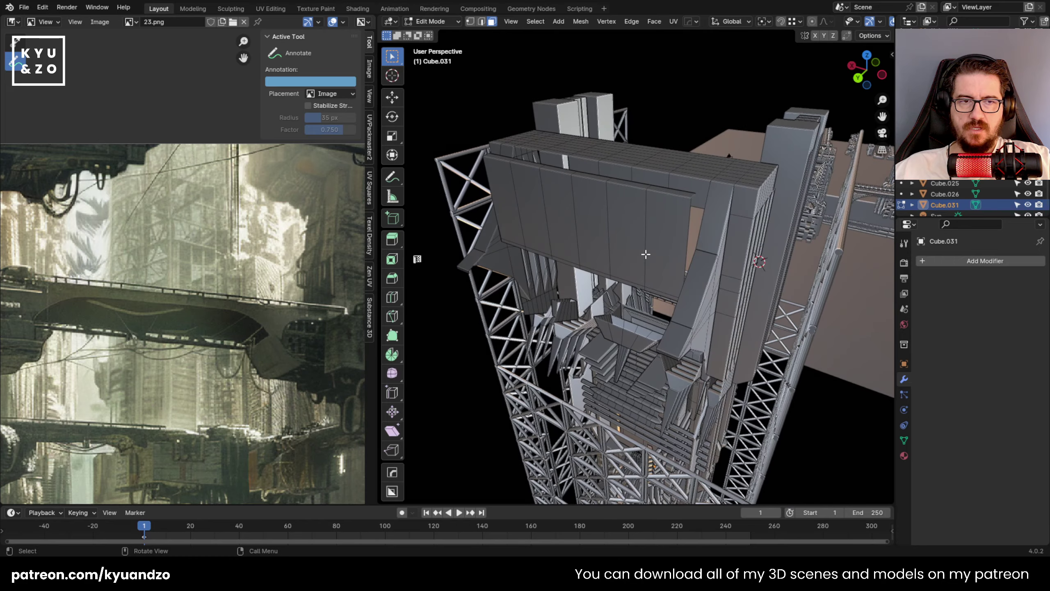
{"action": "key", "text": "ctrl+KP_Add"}
{"action": "key", "text": "ctrl+KP_Add"}
{"action": "key", "text": "x"}
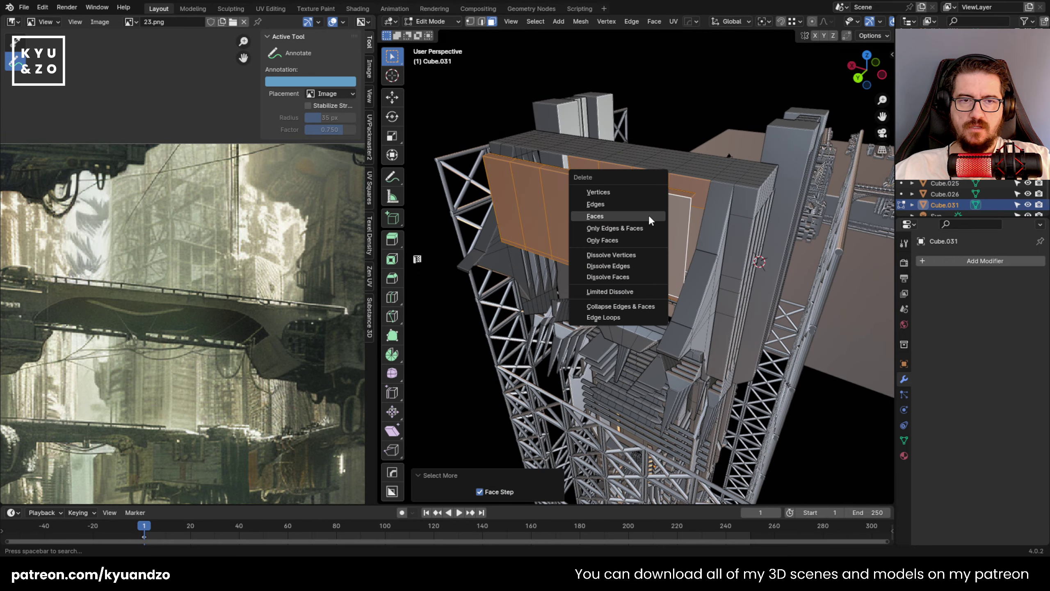
{"action": "left_click", "coordinate": [649, 215]}
{"action": "key", "text": "ctrl+z"}
Finish editing the tower mesh and return to Object Mode with the whole tower in view.
{"action": "key", "text": "alt+Home"}
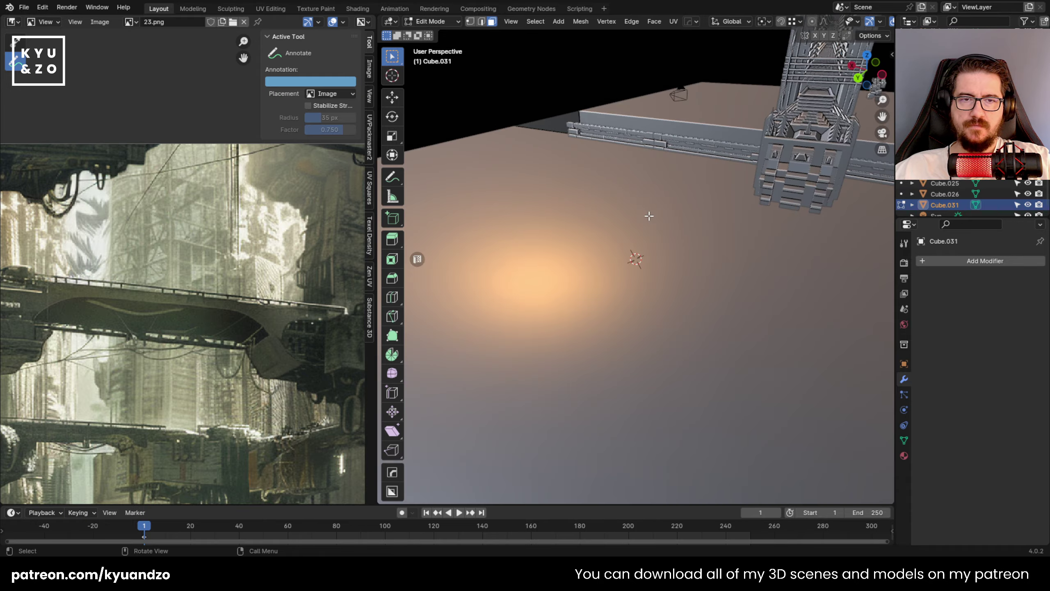
{"action": "scroll", "coordinate": [649, 215], "scroll_direction": "down", "scroll_amount": 12}
{"action": "scroll", "coordinate": [649, 216], "scroll_direction": "up", "scroll_amount": 8}
{"action": "key", "text": "Tab"}
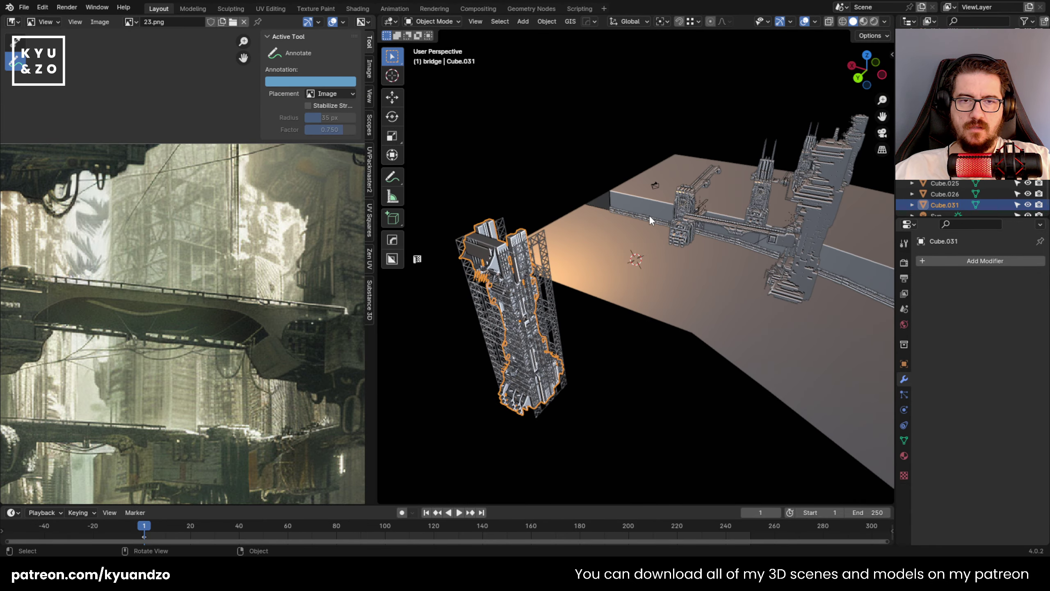
In Edit Mode on the separate lattice tower, delete the selected row of panel faces beneath its upper crossbeam.
{"action": "key", "text": "KP_Decimal"}
{"action": "key", "text": "Tab"}
{"action": "key", "text": "alt+Home"}
{"action": "scroll", "coordinate": [649, 216], "scroll_direction": "down", "scroll_amount": 5}
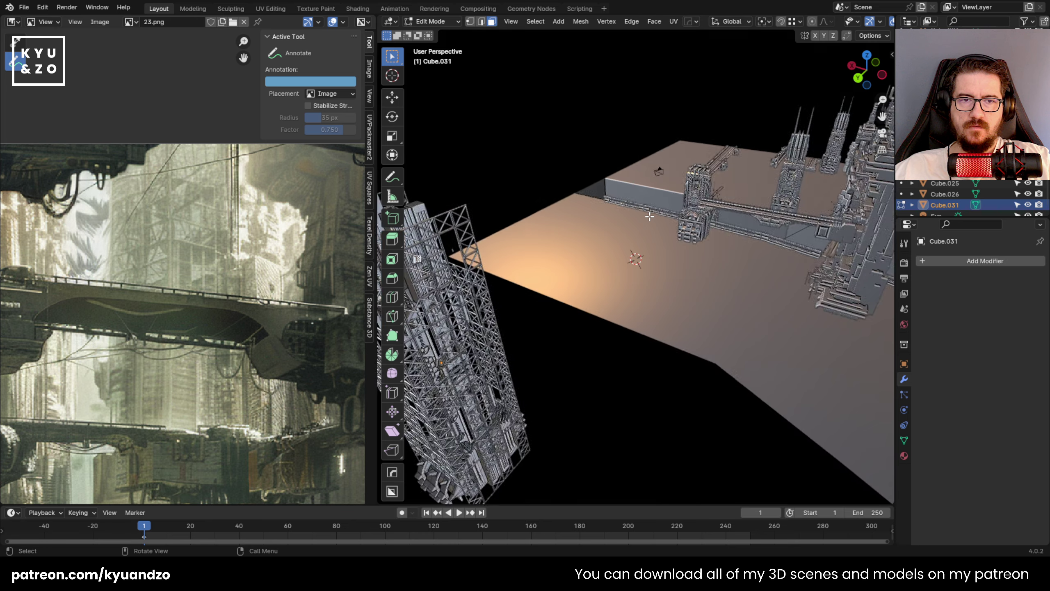
{"action": "scroll", "coordinate": [548, 278], "scroll_direction": "down", "scroll_amount": 3}
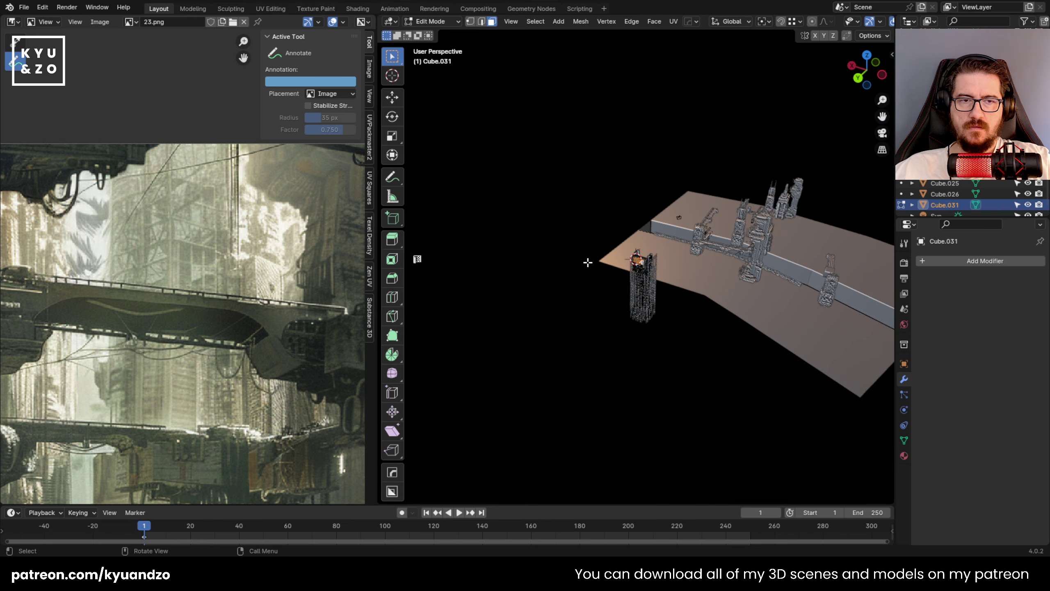
{"action": "scroll", "coordinate": [588, 262], "scroll_direction": "up", "scroll_amount": 10}
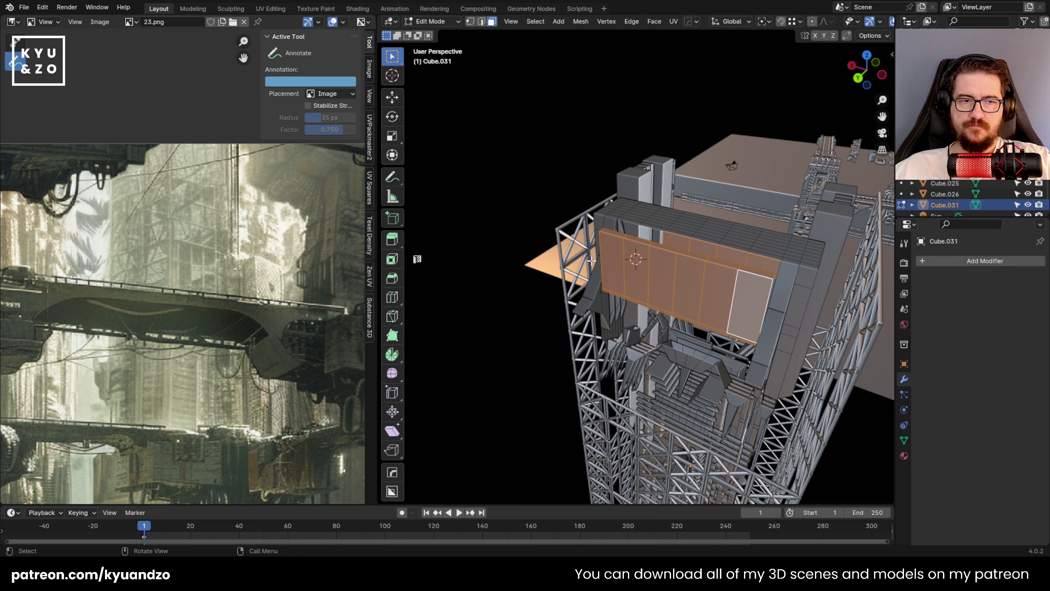
{"action": "scroll", "coordinate": [591, 260], "scroll_direction": "up", "scroll_amount": 5}
{"action": "scroll", "coordinate": [591, 259], "scroll_direction": "down", "scroll_amount": 5}
{"action": "key", "text": "x"}
{"action": "left_click", "coordinate": [591, 259]}
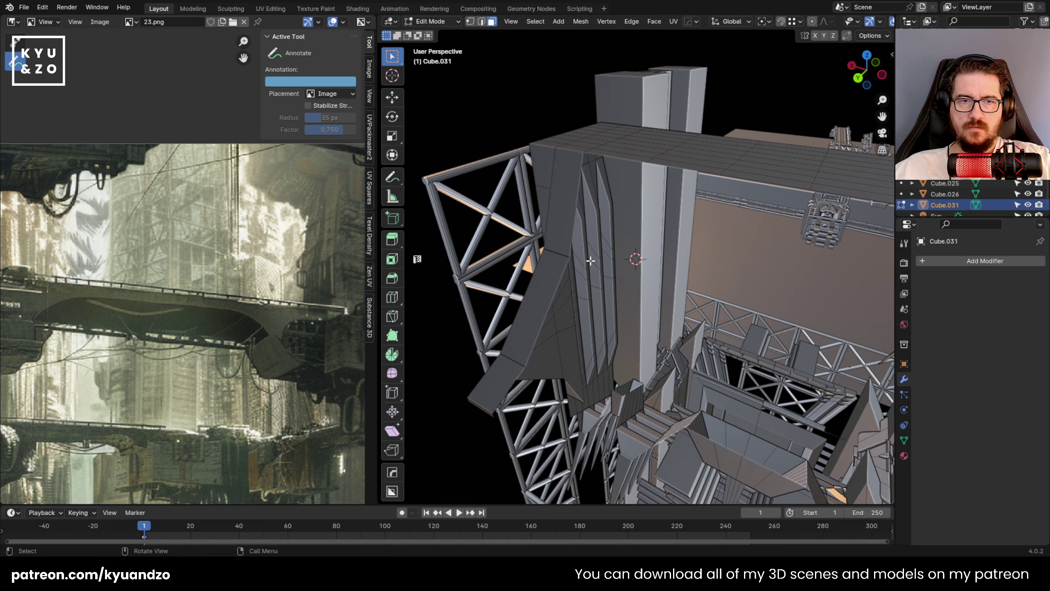
Select a face on the tower's upper crossbeam, grow the selection across the whole beam and its side arms, and delete those faces.
{"action": "mouse_move", "coordinate": [591, 261]}
{"action": "middle_mouse_down", "text": "shift"}
{"action": "mouse_move", "coordinate": [467, 260]}
{"action": "mouse_move", "coordinate": [605, 263]}
{"action": "middle_mouse_up", "text": "shift"}
{"action": "scroll", "coordinate": [590, 260], "scroll_direction": "down", "scroll_amount": 3}
{"action": "left_click", "coordinate": [757, 266]}
{"action": "key", "text": "ctrl+KP_Add"}
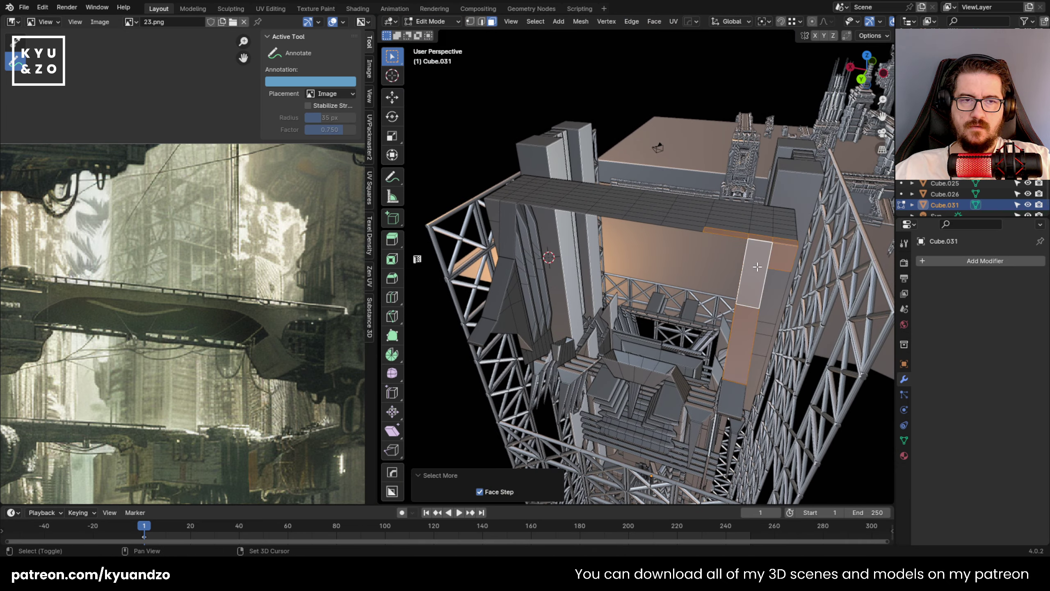
{"action": "key", "text": "ctrl+KP_Add"}
{"action": "key", "text": "ctrl+KP_Add"}
{"action": "key", "text": "ctrl+KP_Add"}
{"action": "key", "text": "ctrl+KP_Add"}
{"action": "key", "text": "ctrl+KP_Add"}
{"action": "key", "text": "ctrl+KP_Add"}
{"action": "key", "text": "ctrl+KP_Add"}
{"action": "key", "text": "ctrl+KP_Add"}
{"action": "key", "text": "ctrl+KP_Add"}
{"action": "key", "text": "ctrl+KP_Add"}
{"action": "key", "text": "ctrl+KP_Add"}
{"action": "key", "text": "ctrl+KP_Add"}
{"action": "key", "text": "ctrl+KP_Add"}
{"action": "key", "text": "ctrl+KP_Add"}
{"action": "key", "text": "ctrl+KP_Add"}
{"action": "left_click", "coordinate": [757, 248]}
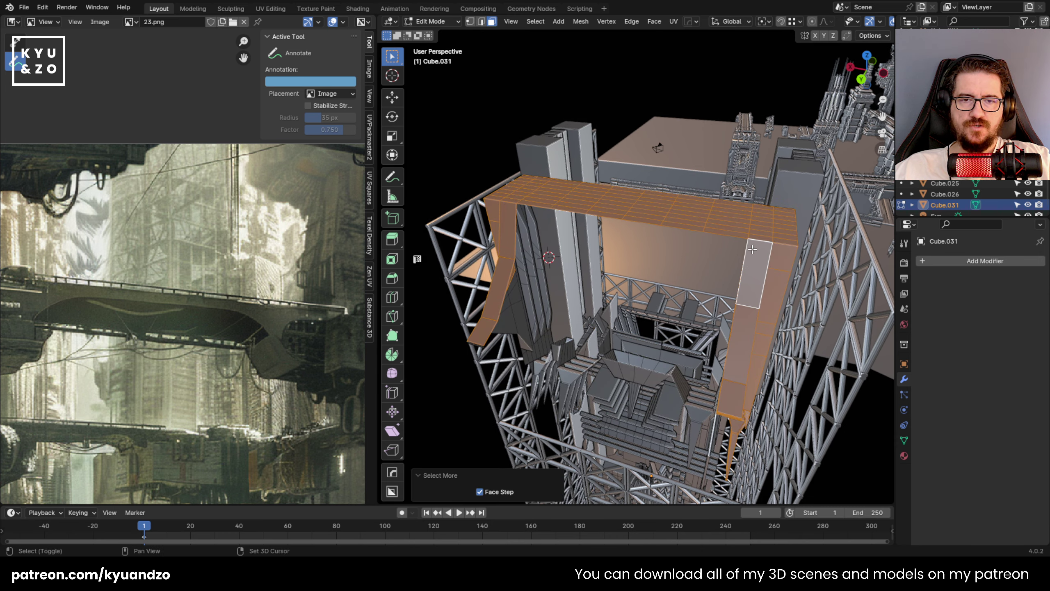
{"action": "key", "text": "x"}
{"action": "left_click", "coordinate": [688, 258]}
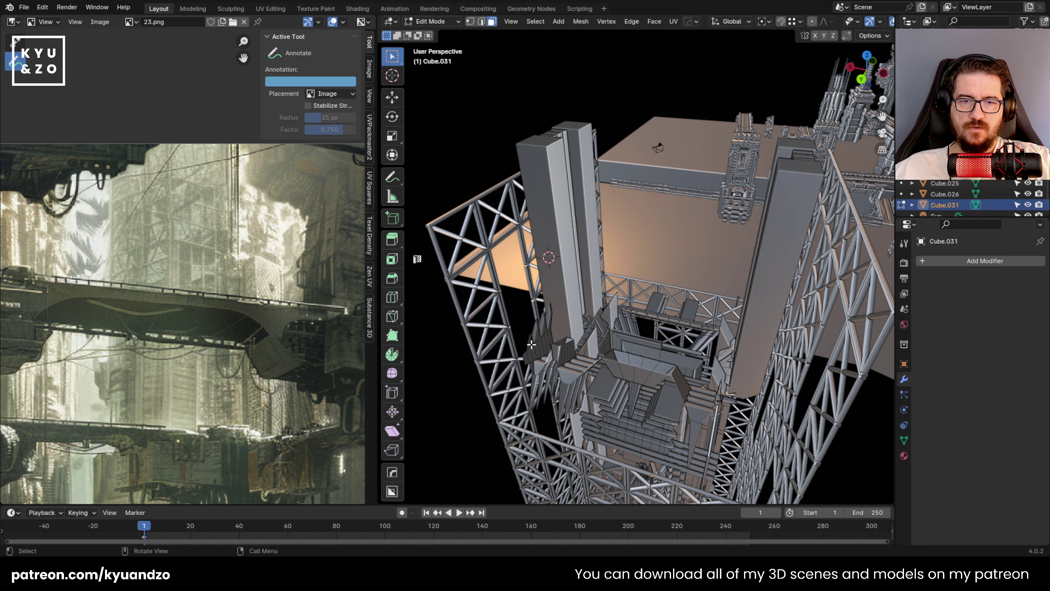
Try to isolate the spiked fin cluster beside the tall pillar by growing a face selection from one fin.
{"action": "key", "text": "shift+grave"}
{"action": "key", "text": "w"}
{"action": "key", "text": "a"}
{"action": "left_click", "coordinate": [534, 344]}
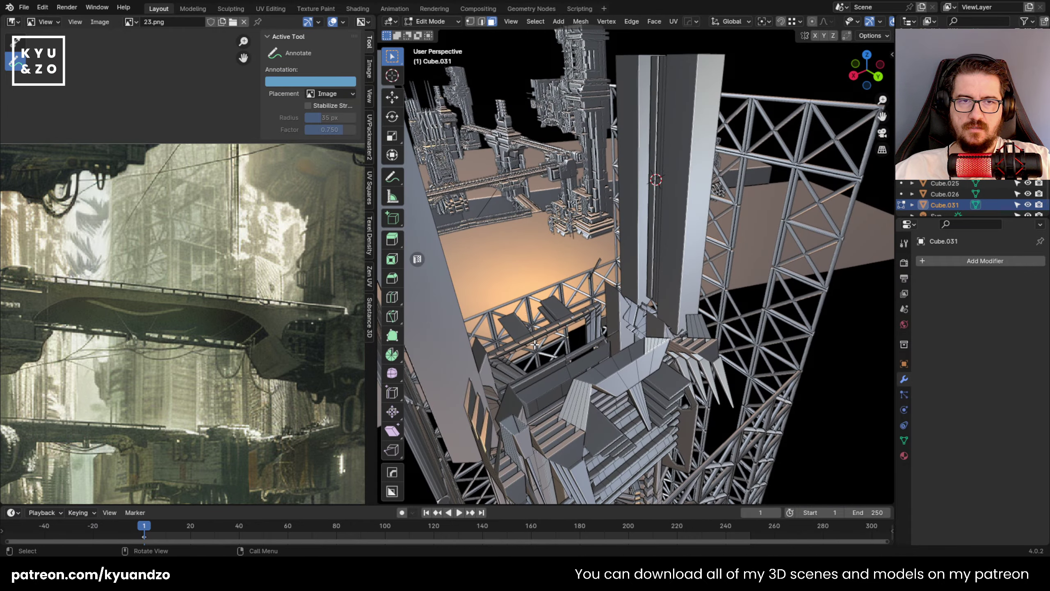
{"action": "key", "text": "shift+grave"}
{"action": "key", "text": "w"}
{"action": "key", "text": "d"}
{"action": "left_click", "coordinate": [565, 233]}
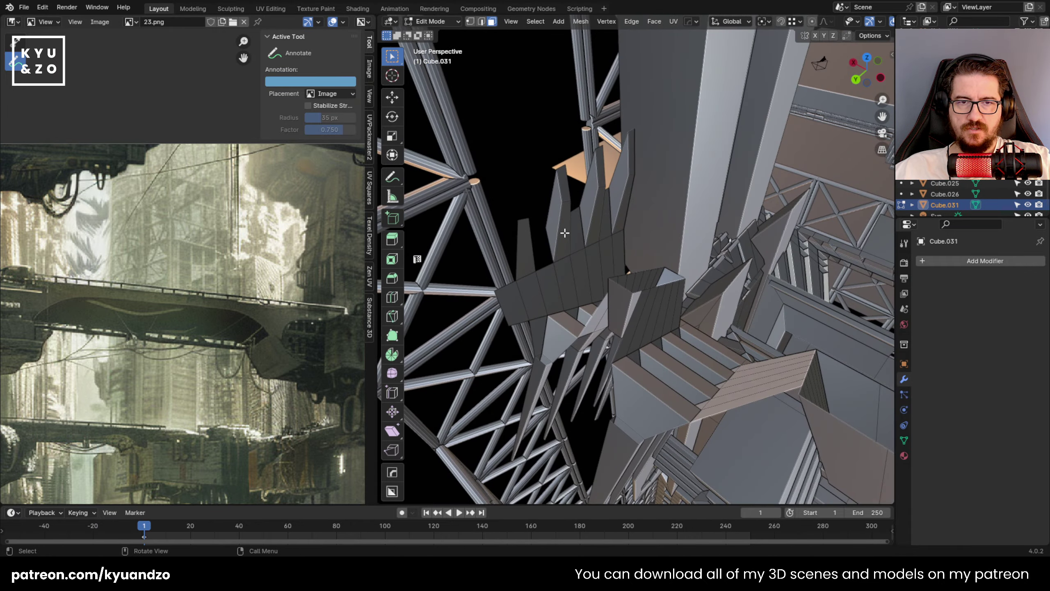
{"action": "left_click", "coordinate": [565, 233]}
{"action": "key", "text": "ctrl+KP_Add"}
{"action": "key", "text": "ctrl+KP_Add"}
{"action": "key", "text": "ctrl+KP_Add"}
{"action": "key", "text": "ctrl+KP_Add"}
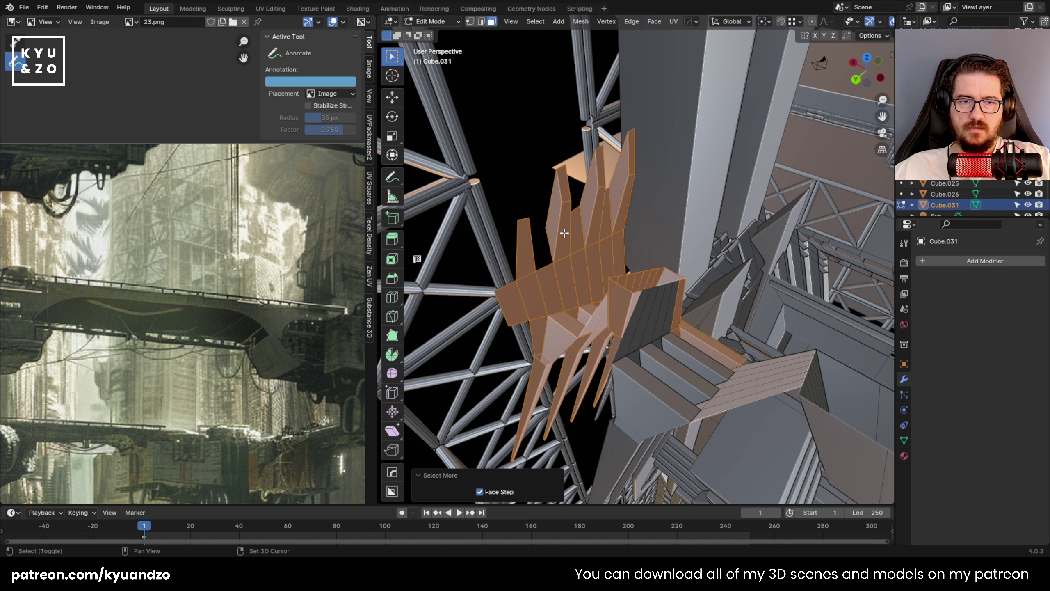
{"action": "key", "text": "ctrl+KP_Add"}
{"action": "key", "text": "ctrl+KP_Add"}
Box-select the upright fins above the spiked cluster inside the lattice frame and delete their faces.
{"action": "key", "text": "shift+grave"}
{"action": "key", "text": "w"}
{"action": "key", "text": "d"}
{"action": "left_click", "coordinate": [593, 263]}
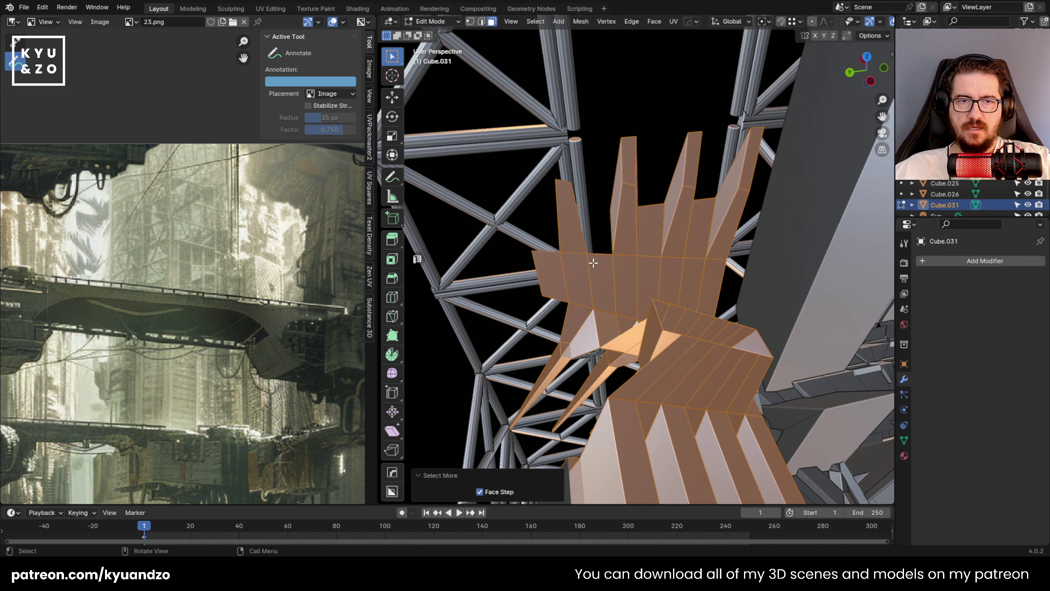
{"action": "left_click", "coordinate": [626, 106]}
{"action": "left_click_drag", "start_coordinate": [614, 99], "coordinate": [749, 265]}
{"action": "key", "text": "x"}
{"action": "left_click", "coordinate": [731, 279]}
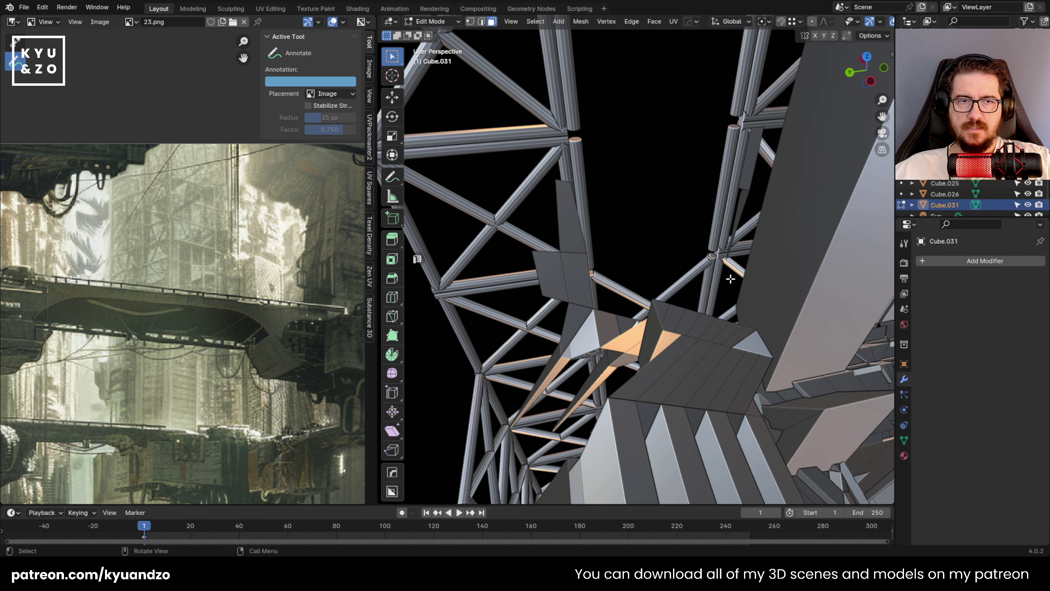
Delete the leftover upright fin and the strip of faces at its base beside the lattice frame.
{"action": "key", "text": "ctrl+z"}
{"action": "left_click", "coordinate": [606, 162]}
{"action": "key", "text": "b"}
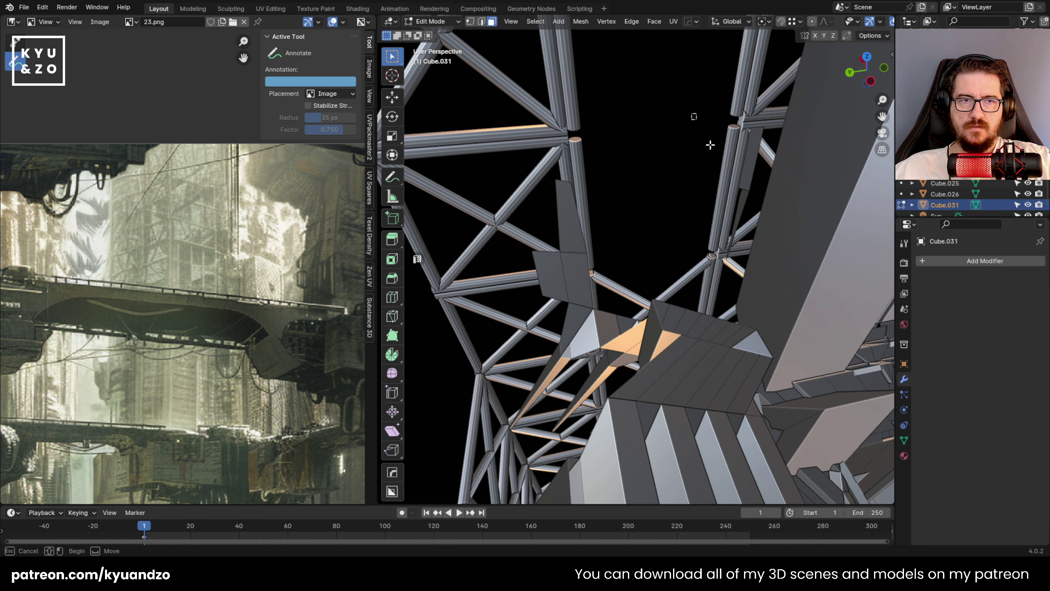
{"action": "key", "text": "x"}
{"action": "left_click", "coordinate": [753, 237]}
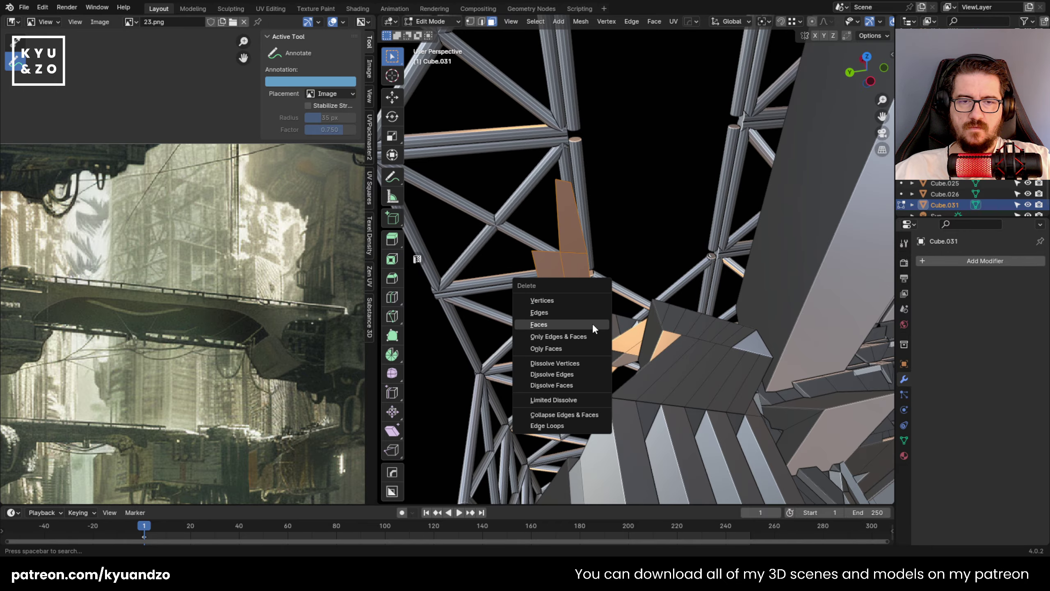
{"action": "left_click", "coordinate": [592, 325]}
Select the hanging spikes and the angled strip joining them, expand the selection, and delete those faces.
{"action": "key", "text": "shift+grave"}
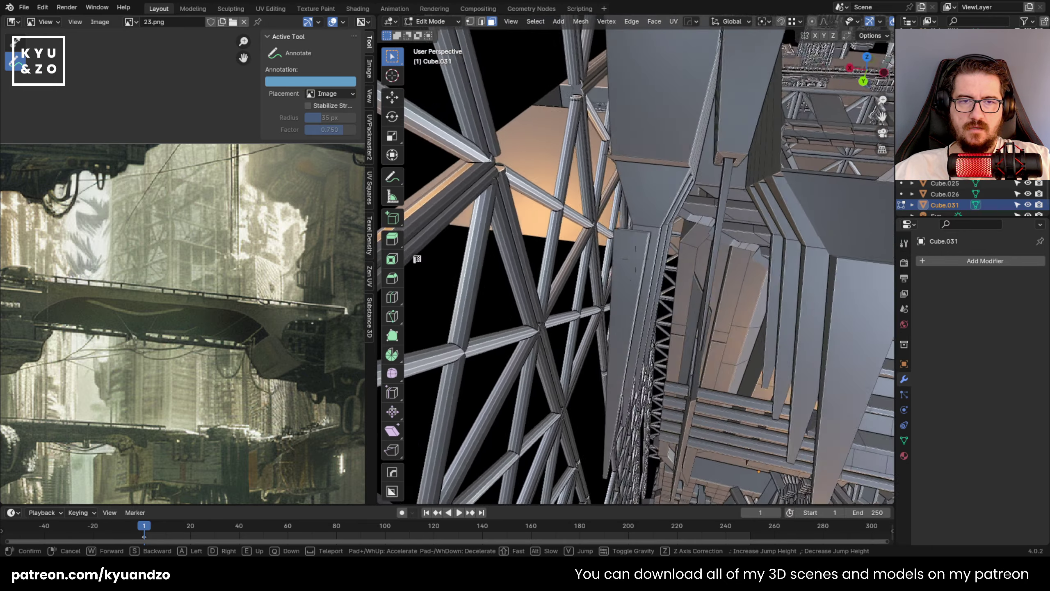
{"action": "left_click", "coordinate": [593, 325]}
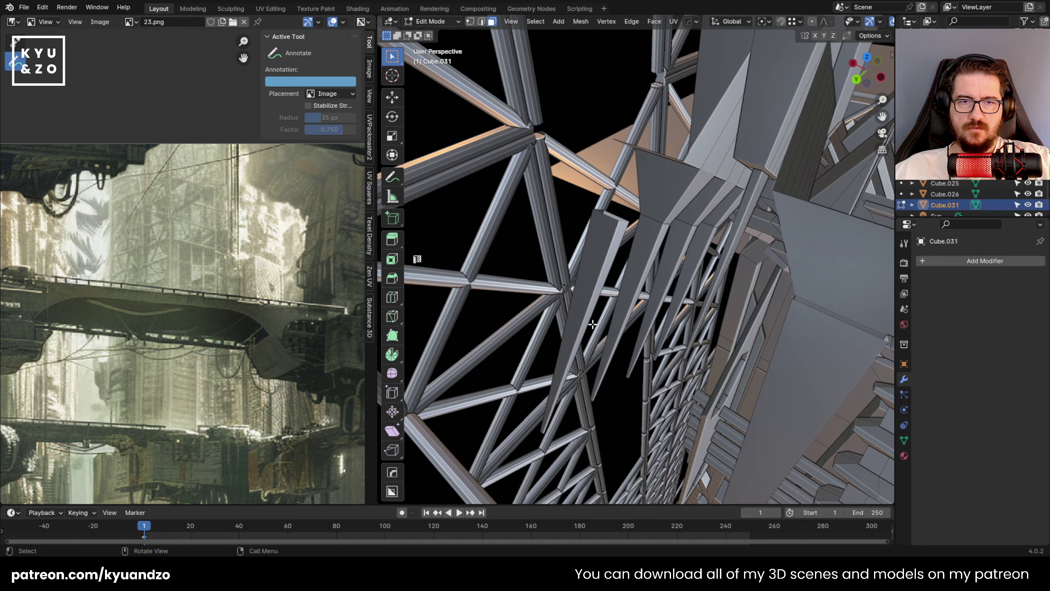
{"action": "left_click", "coordinate": [698, 246], "text": "shift"}
{"action": "key", "text": "ctrl+KP_Add"}
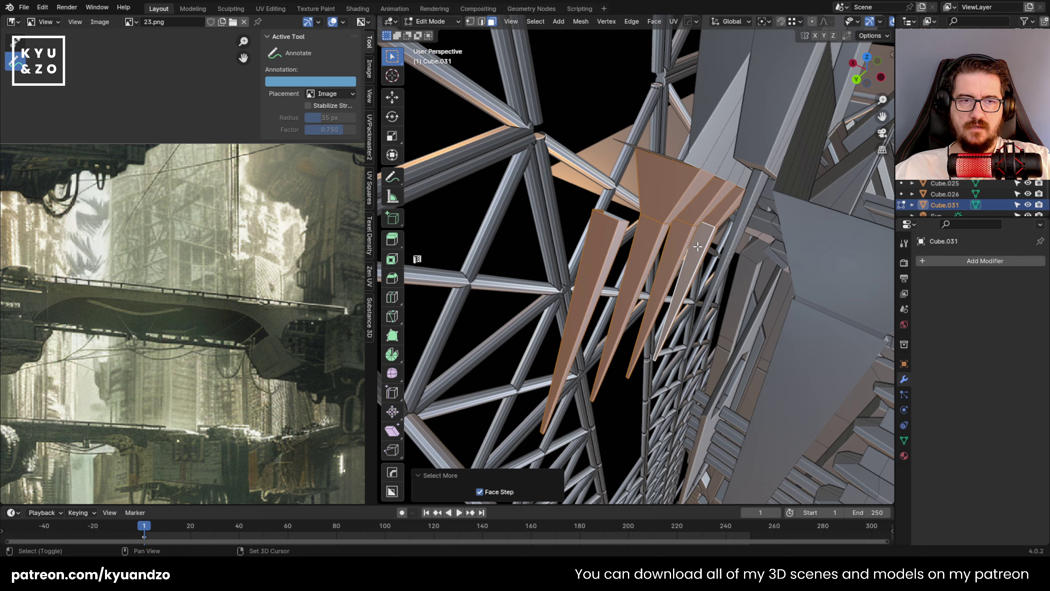
{"action": "key", "text": "x"}
{"action": "left_click", "coordinate": [698, 245]}
Select the large spiked canopy between the pillars, grow the selection over its connected faces, and delete it.
{"action": "key", "text": "shift+grave"}
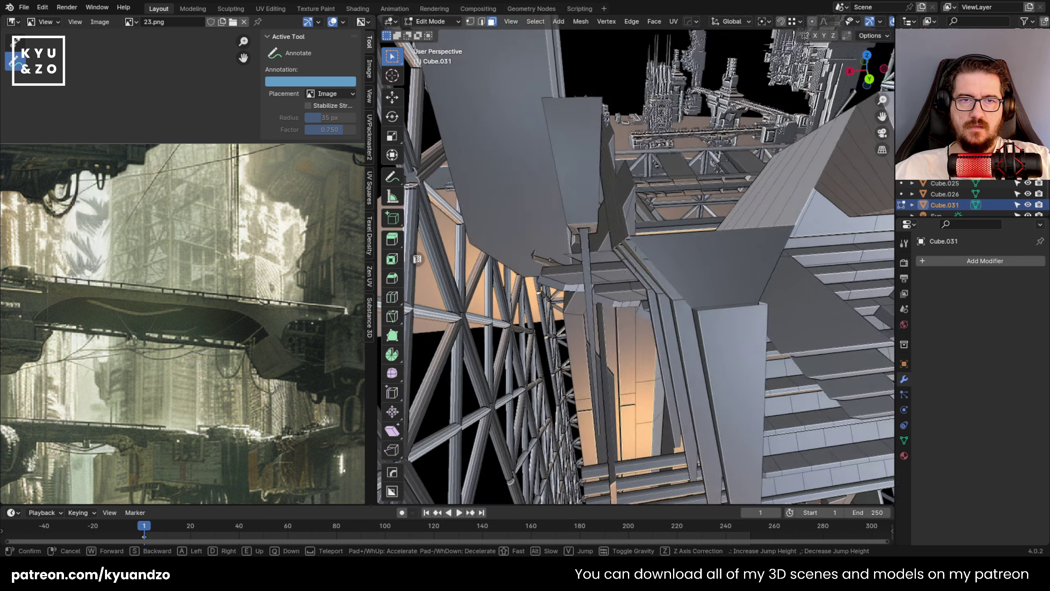
{"action": "key", "text": "w"}
{"action": "key", "text": "a"}
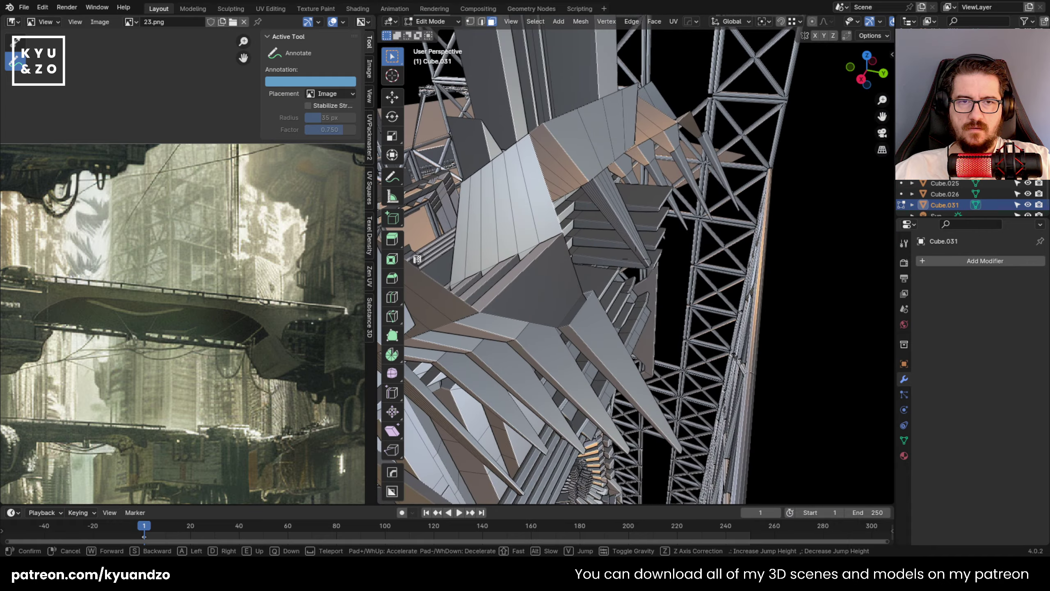
{"action": "key", "text": "d"}
{"action": "key", "text": "s"}
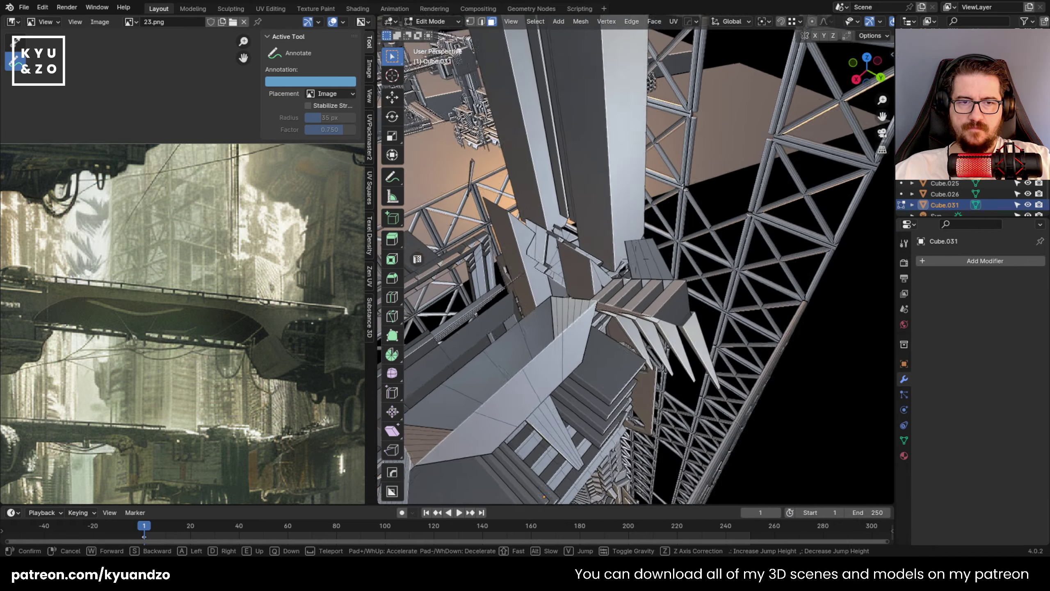
{"action": "key", "text": "w"}
{"action": "key", "text": "w"}
{"action": "left_click", "coordinate": [719, 277]}
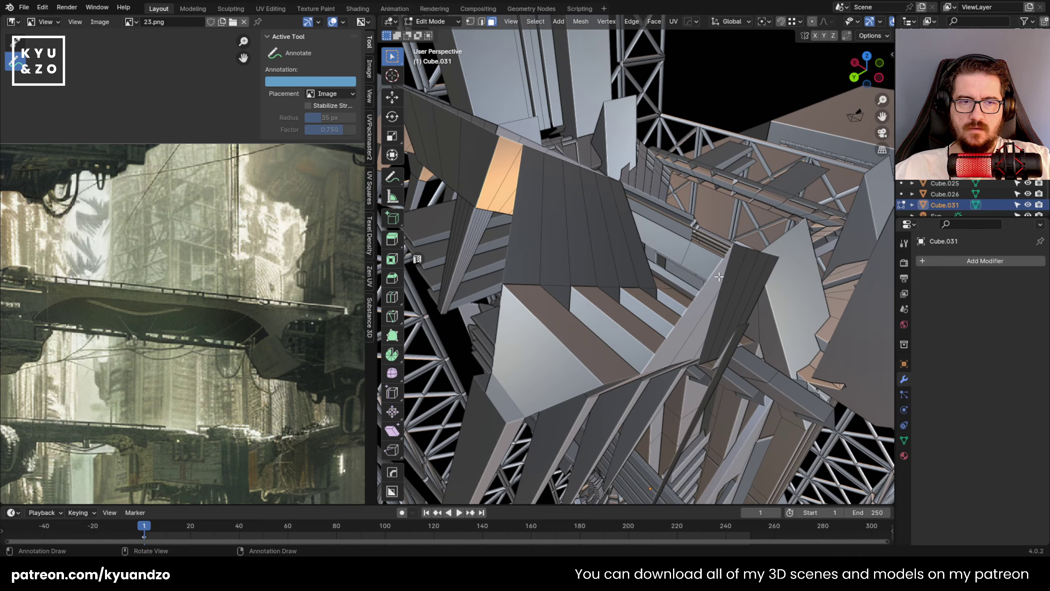
{"action": "key", "text": "ctrl+KP_Add"}
{"action": "key", "text": "ctrl+KP_Add"}
{"action": "key", "text": "ctrl+KP_Add"}
{"action": "key", "text": "ctrl+KP_Add"}
{"action": "scroll", "coordinate": [739, 309], "scroll_direction": "down", "scroll_amount": 4}
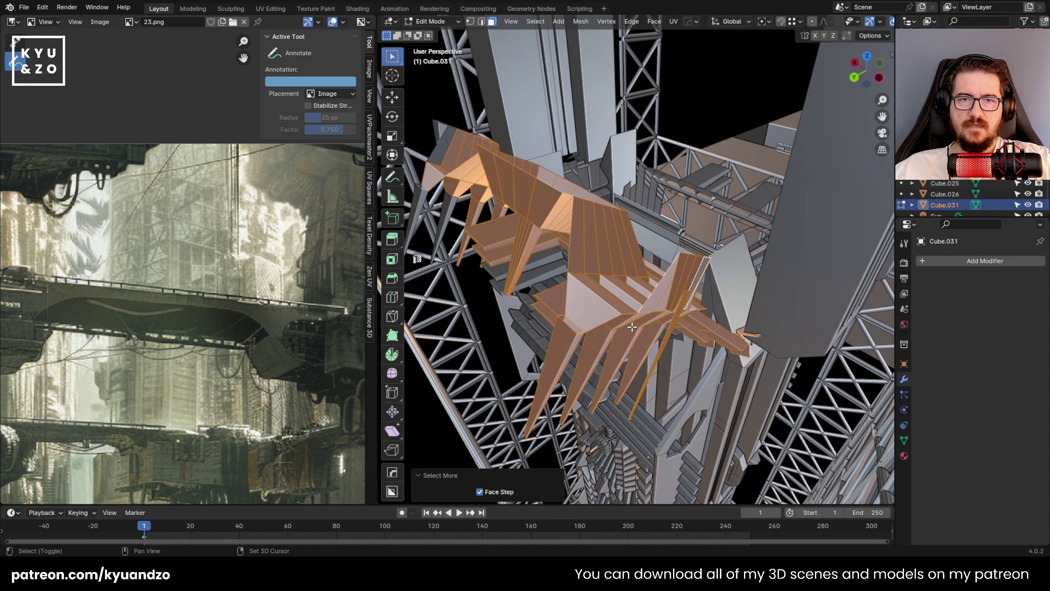
{"action": "left_click", "coordinate": [578, 327]}
Delete the loose fan-shaped fragment left floating beside the lattice frame.
{"action": "key", "text": "shift+grave"}
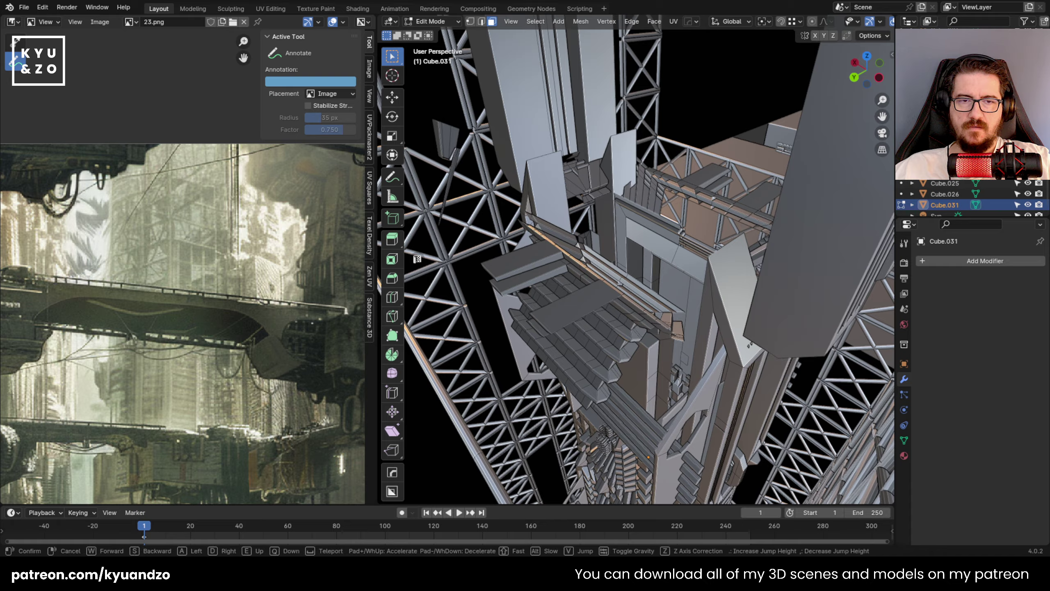
{"action": "key", "text": "w"}
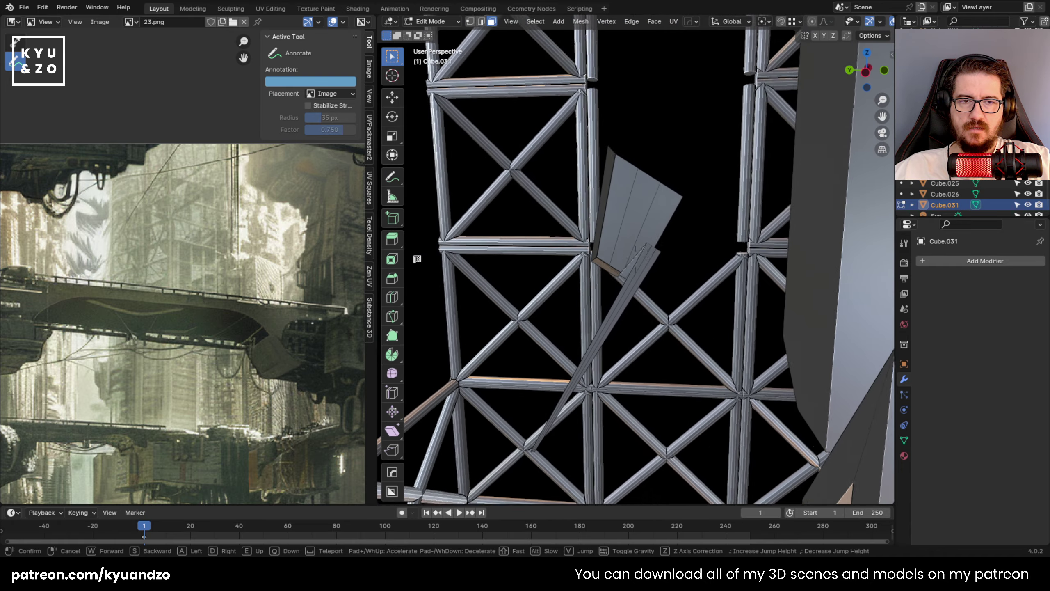
{"action": "left_click", "coordinate": [618, 324]}
{"action": "scroll", "coordinate": [581, 242], "scroll_direction": "down", "scroll_amount": 5}
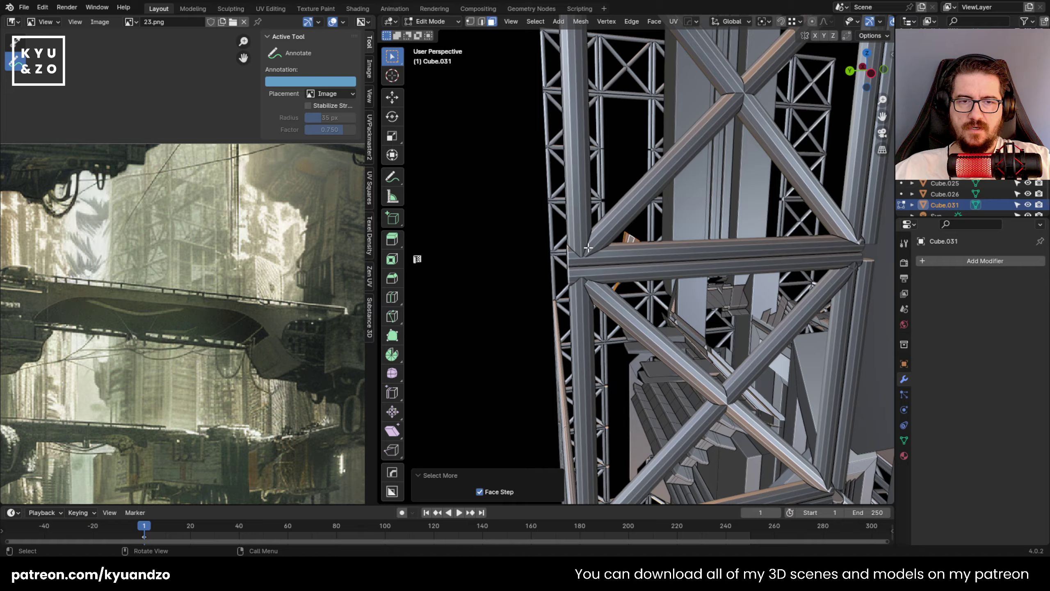
Select the raised panel faces along the upper rim of the tower's inner stepped structure and delete them.
{"action": "key", "text": "w"}
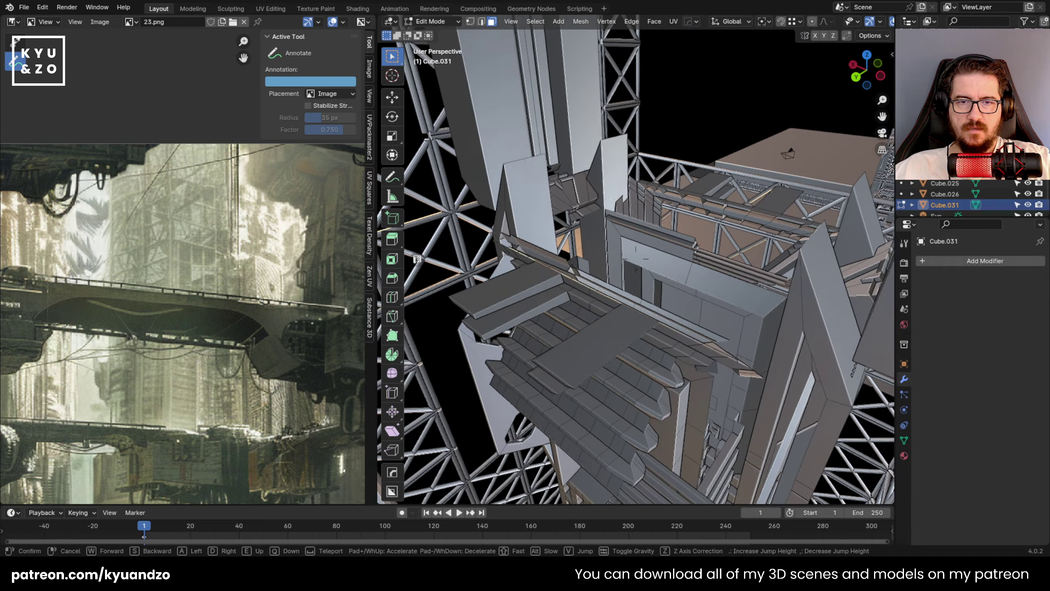
{"action": "key", "text": "w"}
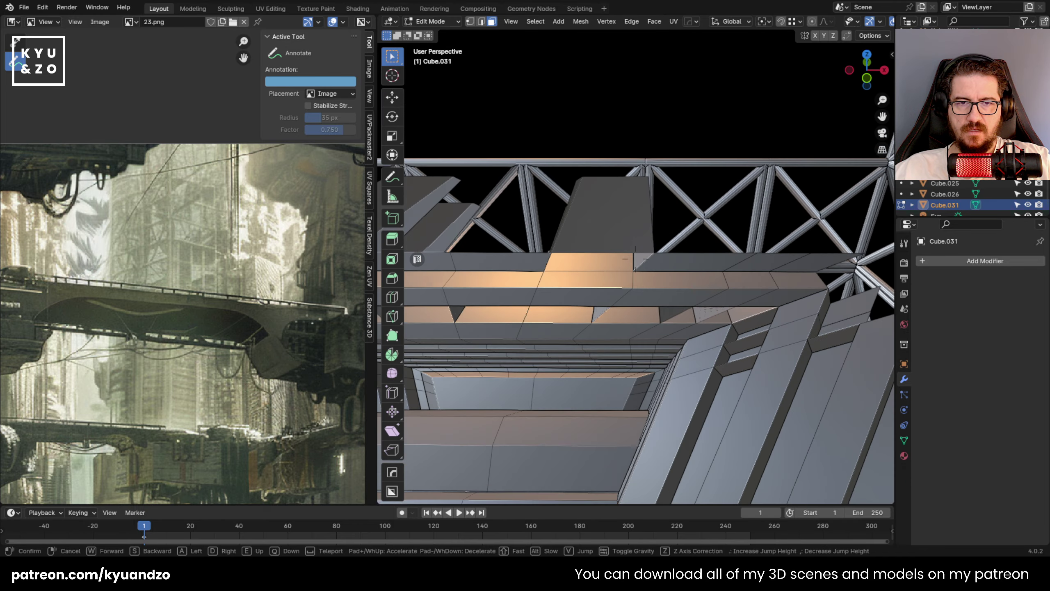
{"action": "left_click", "coordinate": [589, 245]}
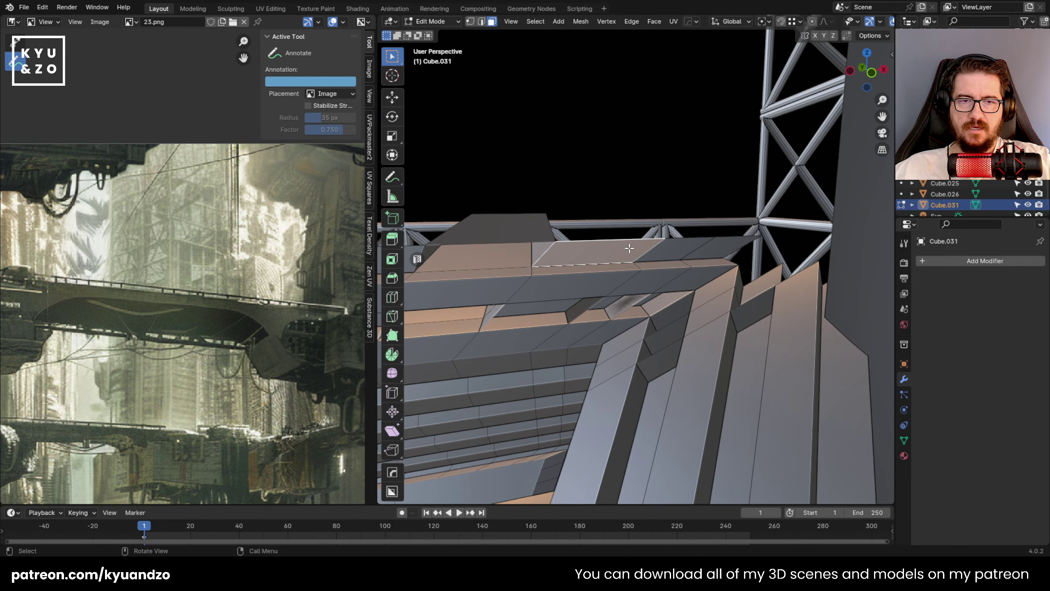
{"action": "left_click", "coordinate": [720, 245], "text": "shift"}
{"action": "key", "text": "x"}
{"action": "left_click", "coordinate": [732, 244]}
Grow the selection across the remaining upper rim beam and its attached plates, and delete those faces.
{"action": "key", "text": "shift+grave"}
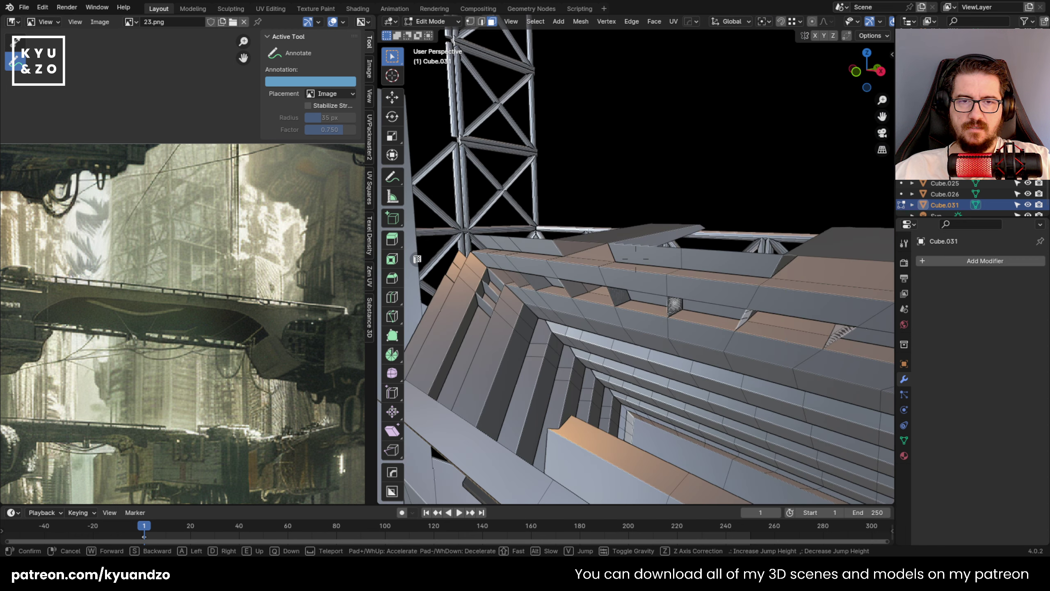
{"action": "key", "text": "ctrl+KP_Add"}
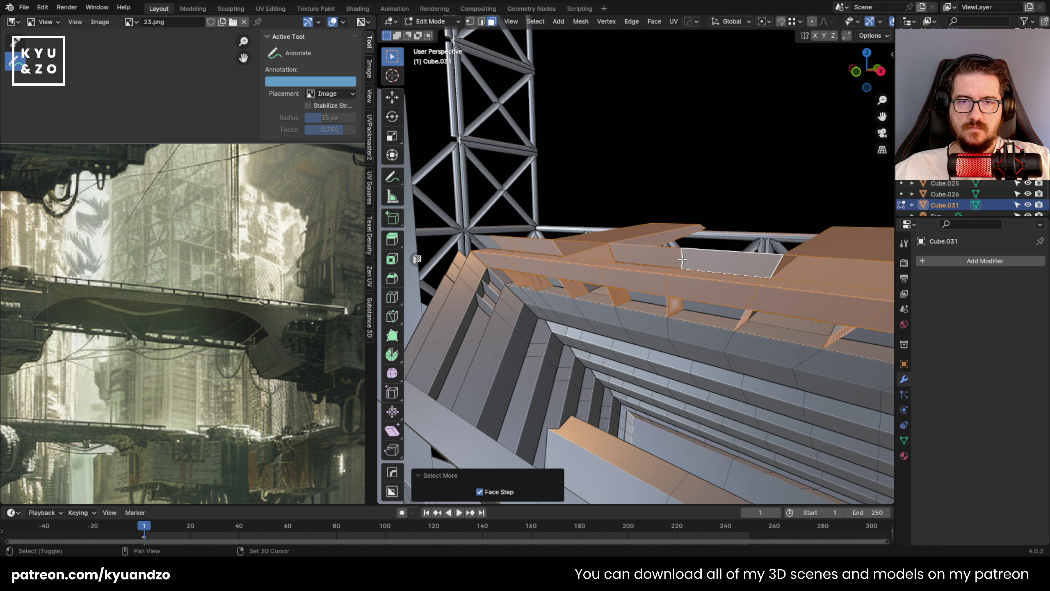
{"action": "left_click", "coordinate": [781, 318]}
Box-select the two thin slivers floating in front of the lattice above the stepped structure and delete them.
{"action": "key", "text": "shift+grave"}
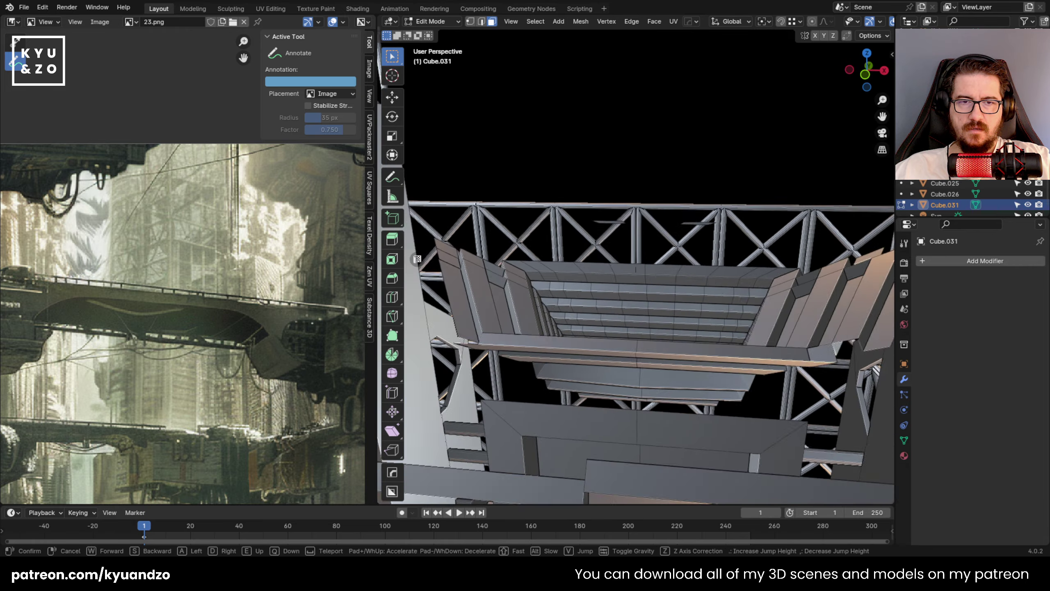
{"action": "key", "text": "w"}
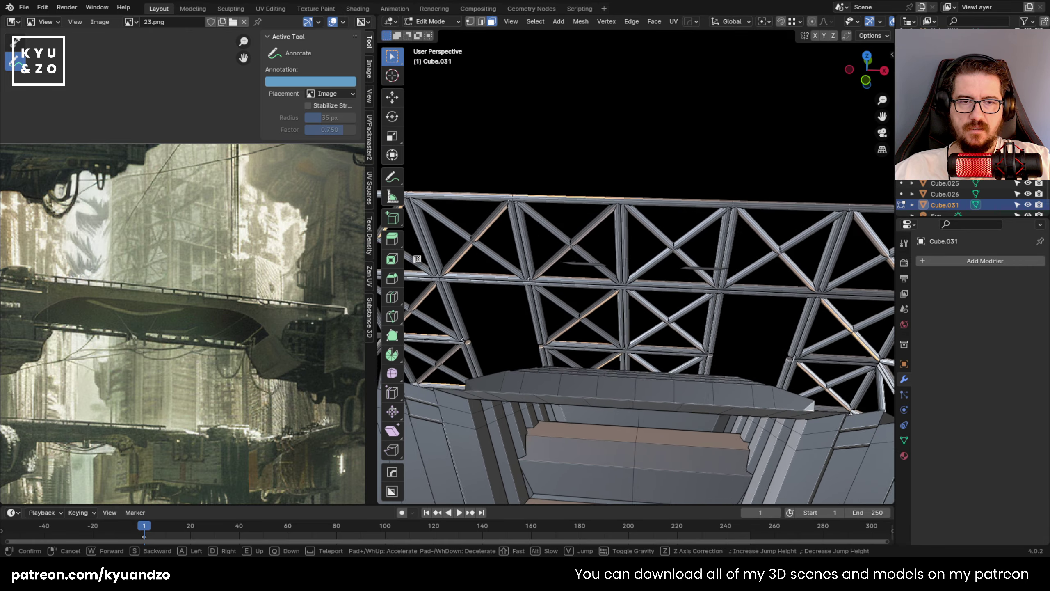
{"action": "left_click", "coordinate": [636, 260]}
{"action": "left_click_drag", "start_coordinate": [552, 240], "coordinate": [764, 285]}
{"action": "key", "text": "x"}
{"action": "left_click", "coordinate": [763, 286]}
{"action": "key", "text": "shift+grave"}
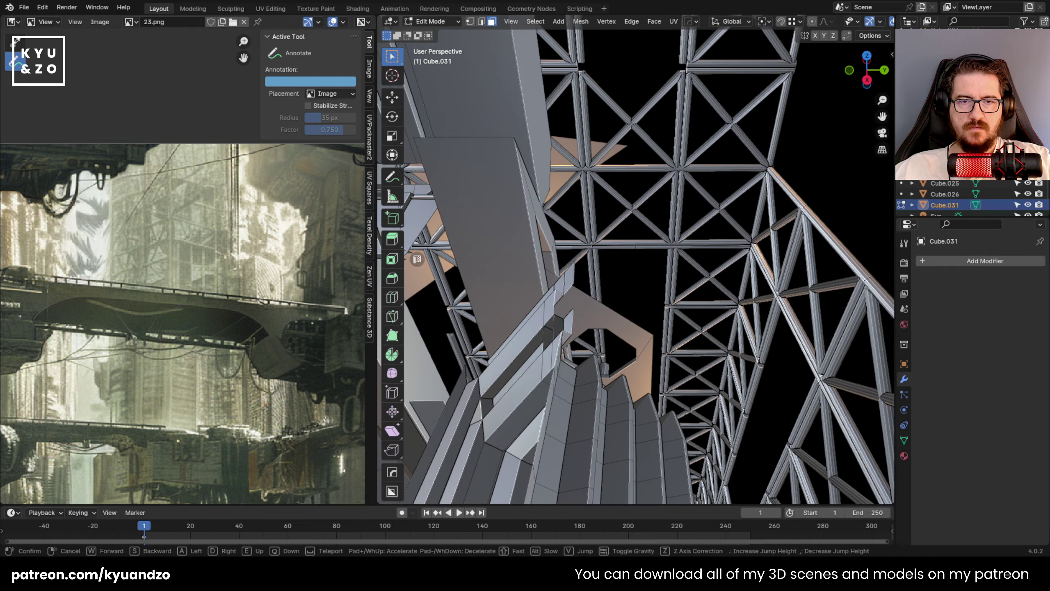
{"action": "key", "text": "s"}
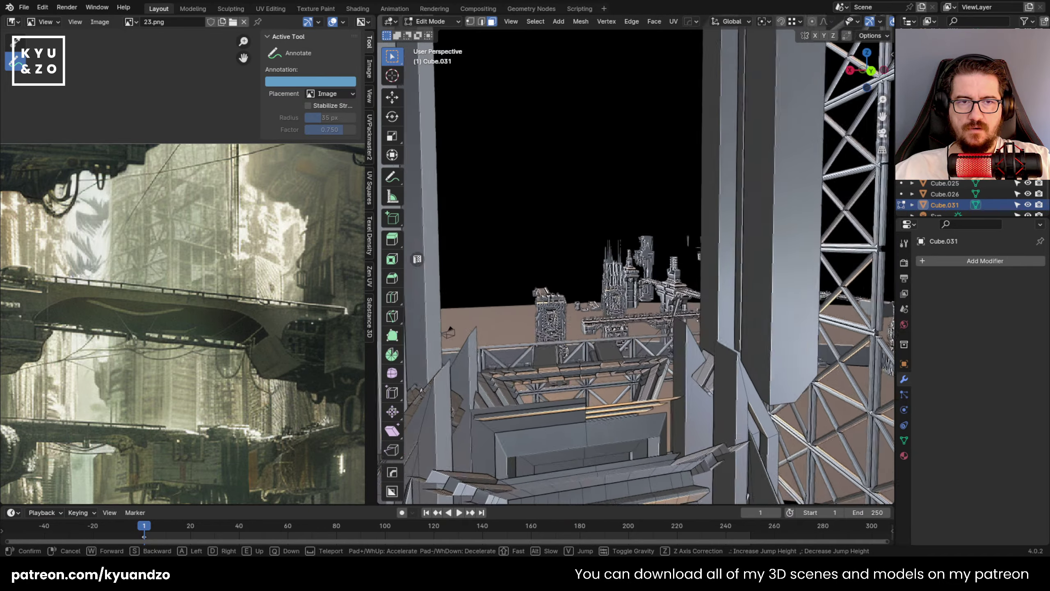
{"action": "left_click", "coordinate": [742, 250]}
{"action": "left_click", "coordinate": [647, 283]}
{"action": "key", "text": "shift+grave"}
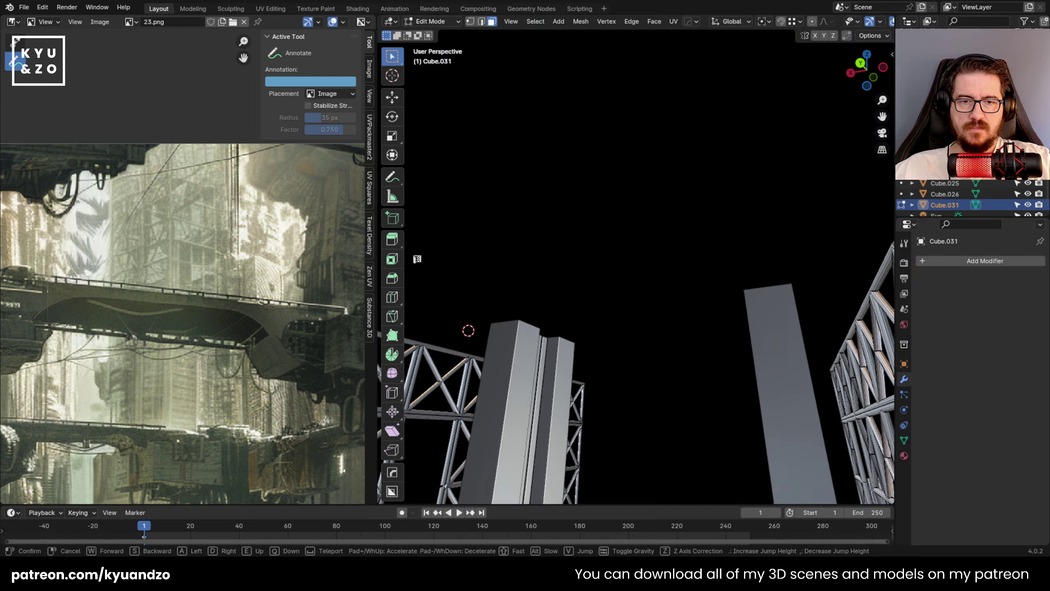
Select the lower end faces of the two tall columns hanging above the stepped structure.
{"action": "key", "text": "w"}
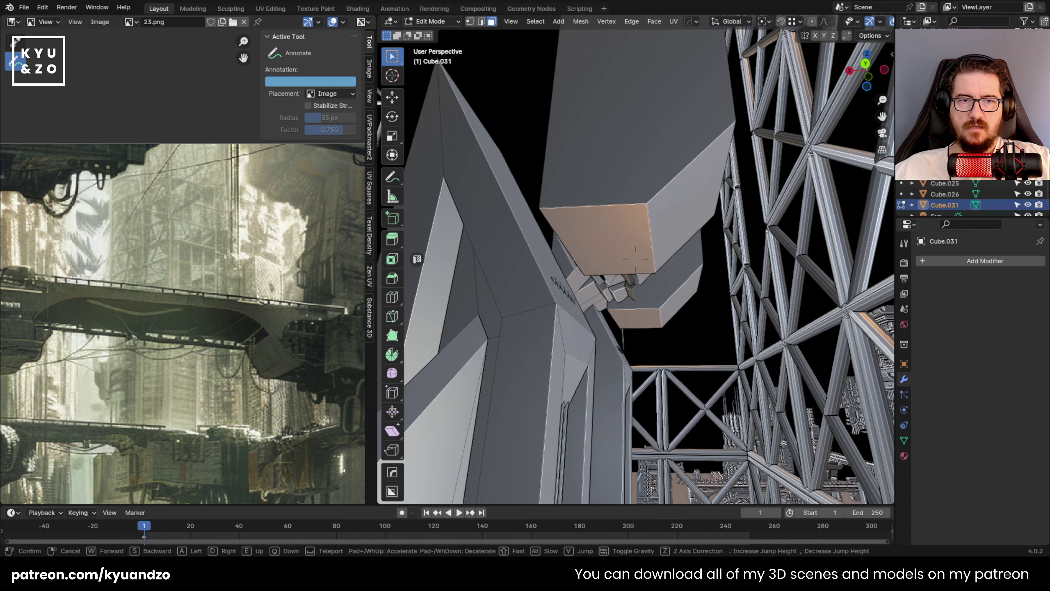
{"action": "left_click", "coordinate": [647, 284]}
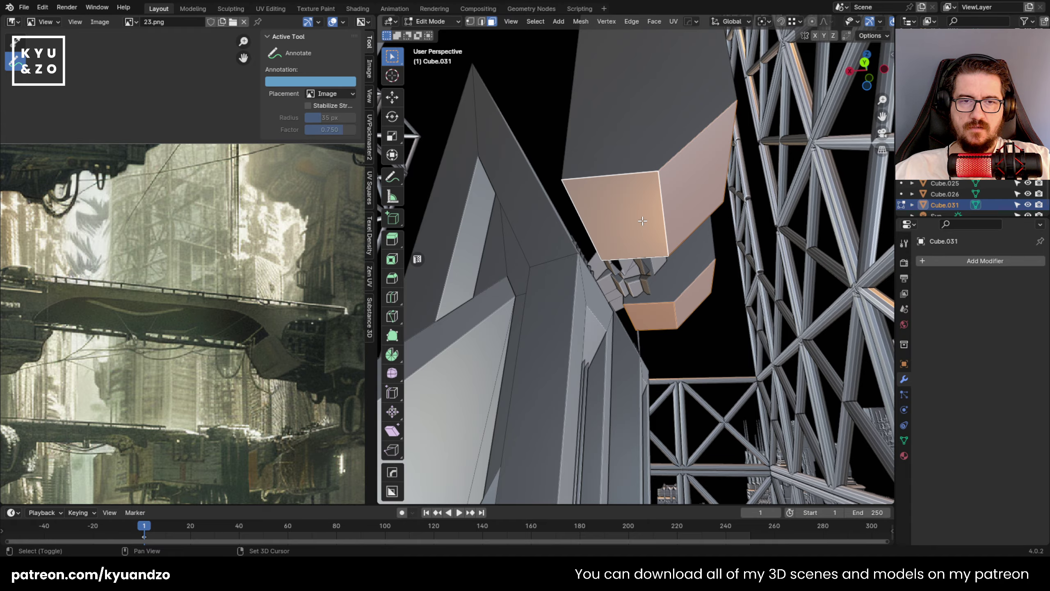
{"action": "key", "text": "shift+grave"}
{"action": "key", "text": "w"}
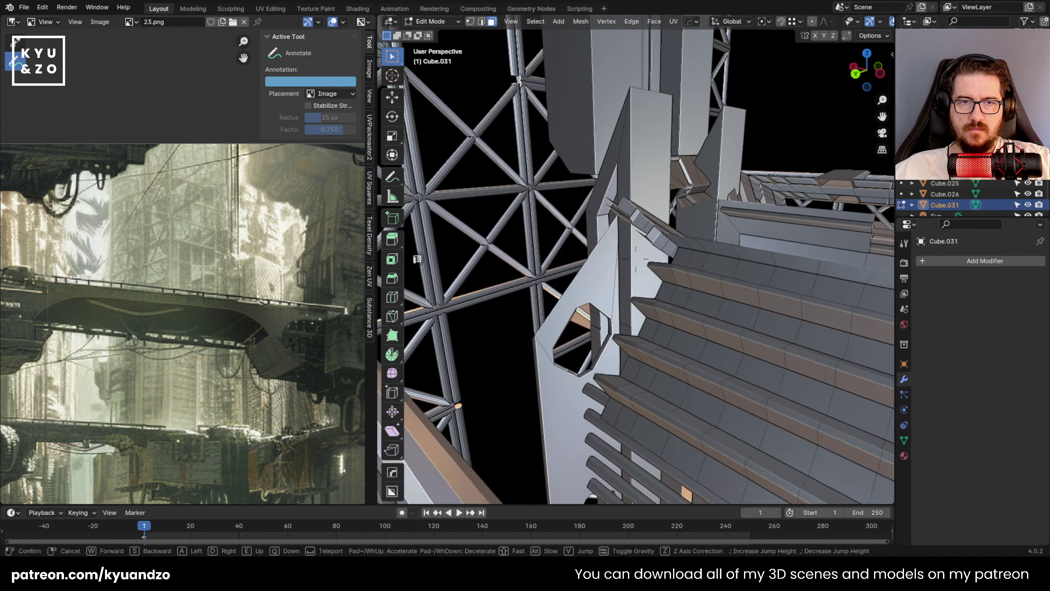
{"action": "key", "text": "w"}
{"action": "key", "text": "a"}
{"action": "key", "text": "q"}
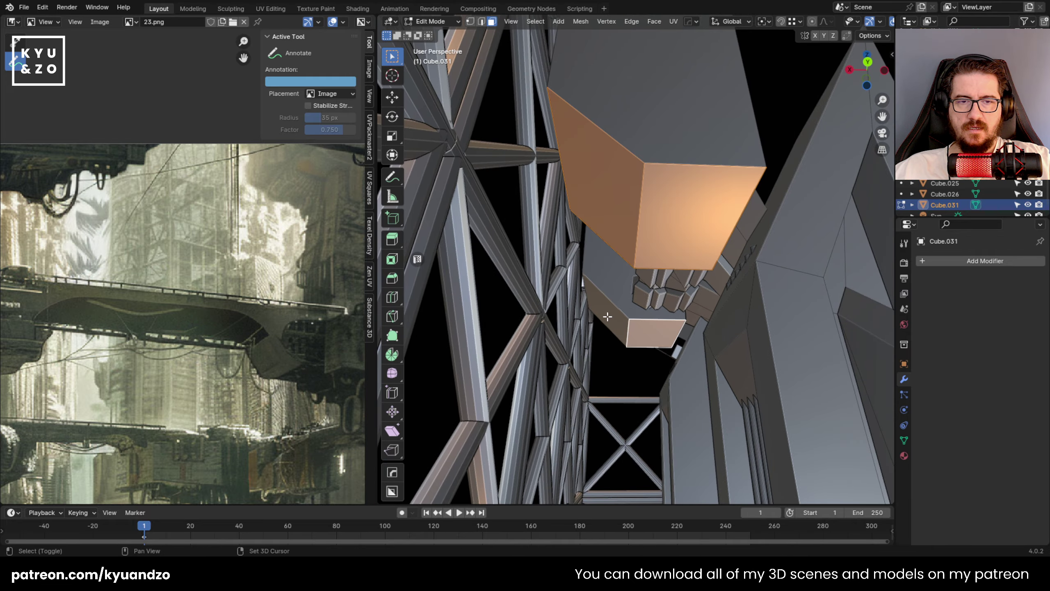
Move the selected column end faces 1.6359 m downward along the global Z axis.
{"action": "key", "text": "shift+grave"}
{"action": "key", "text": "w"}
{"action": "key", "text": "s"}
{"action": "left_click", "coordinate": [637, 260]}
{"action": "key", "text": "g"}
{"action": "key", "text": "a"}
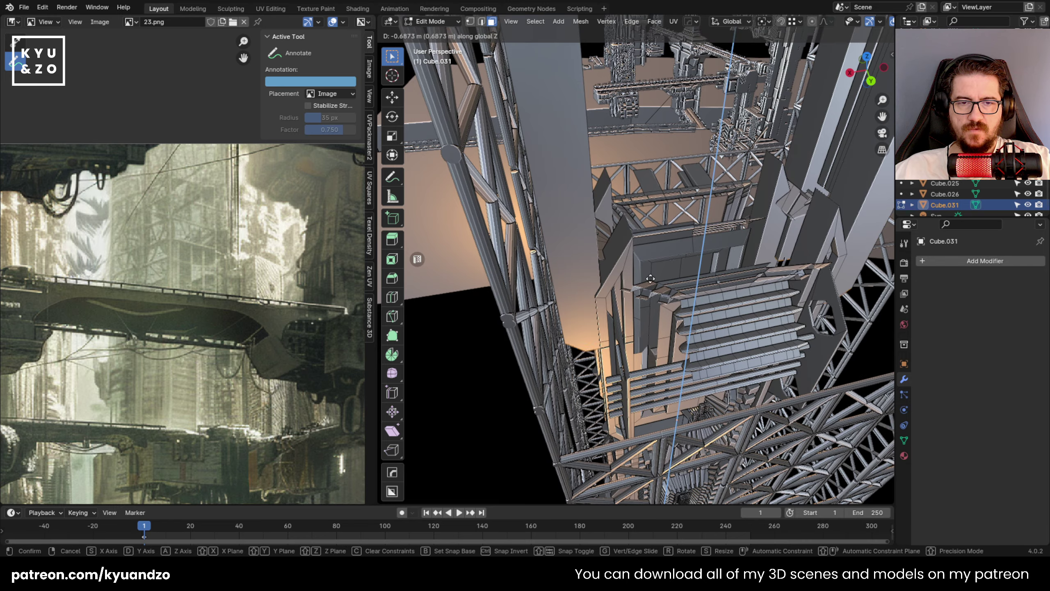
{"action": "left_click", "coordinate": [666, 340]}
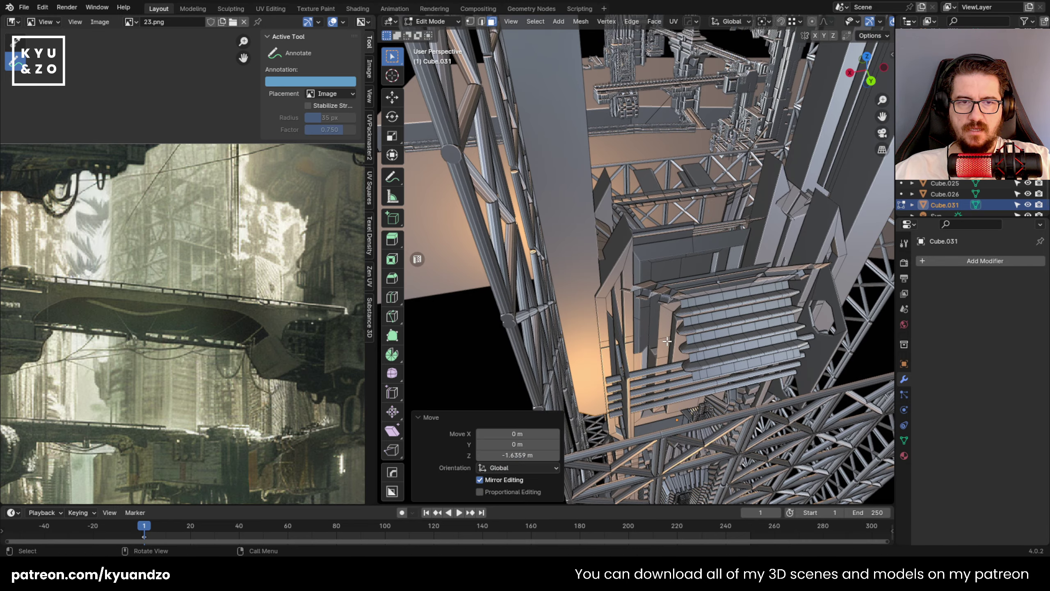
Select the stacked panel faces beside the stepped structure's end corner and hide them.
{"action": "key", "text": "shift+grave"}
{"action": "key", "text": "w"}
{"action": "key", "text": "w"}
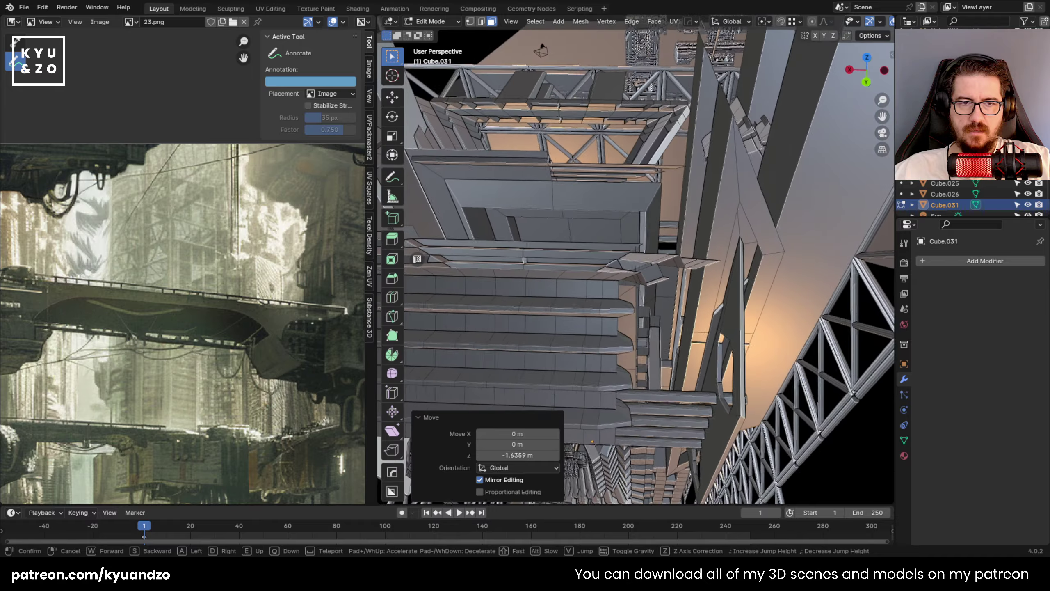
{"action": "left_click", "coordinate": [640, 336]}
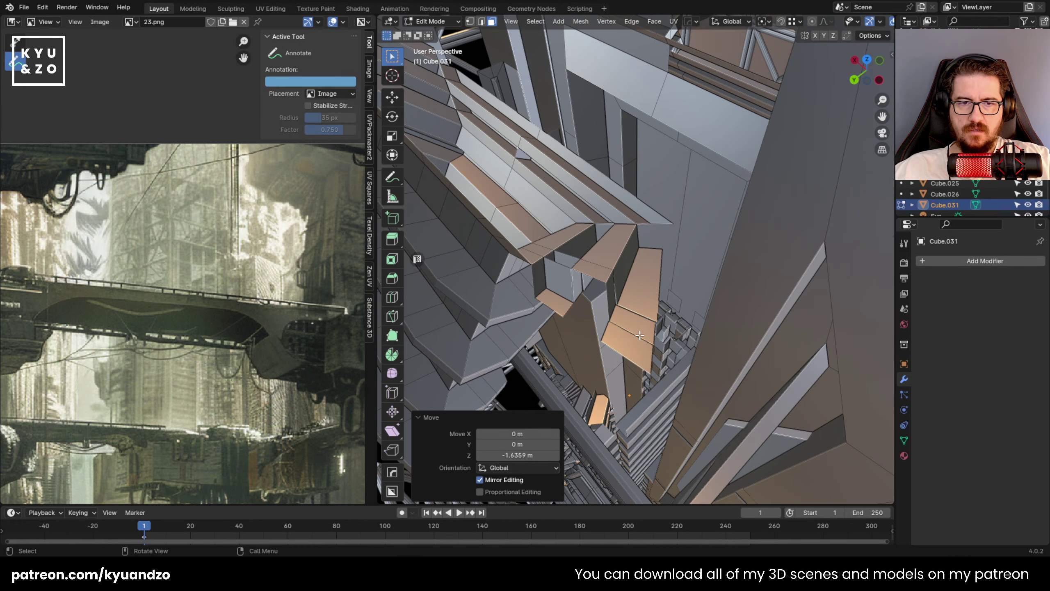
{"action": "left_click", "coordinate": [635, 327]}
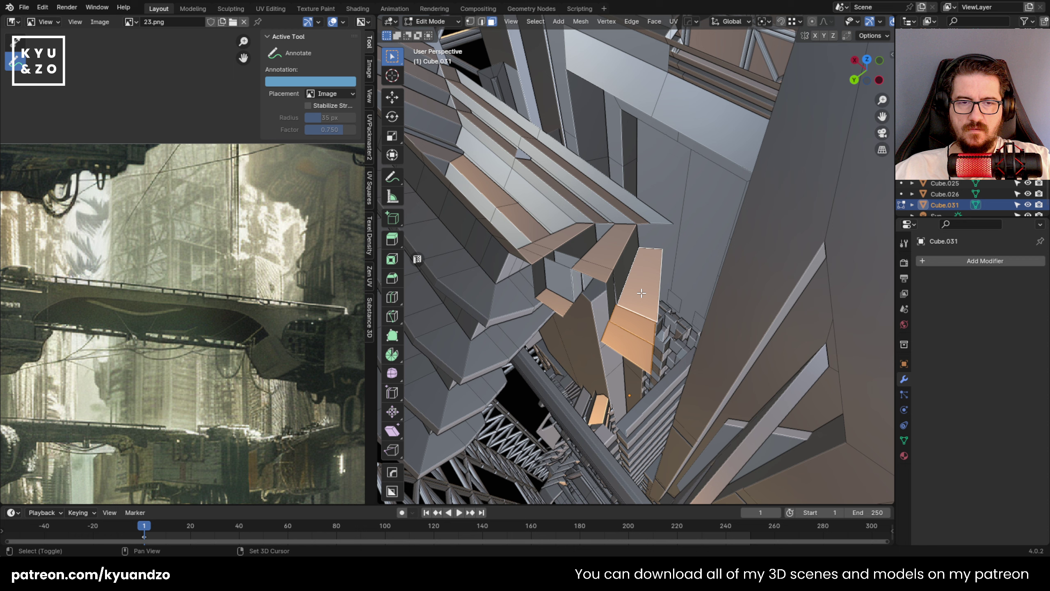
{"action": "key", "text": "h"}
{"action": "key", "text": "w"}
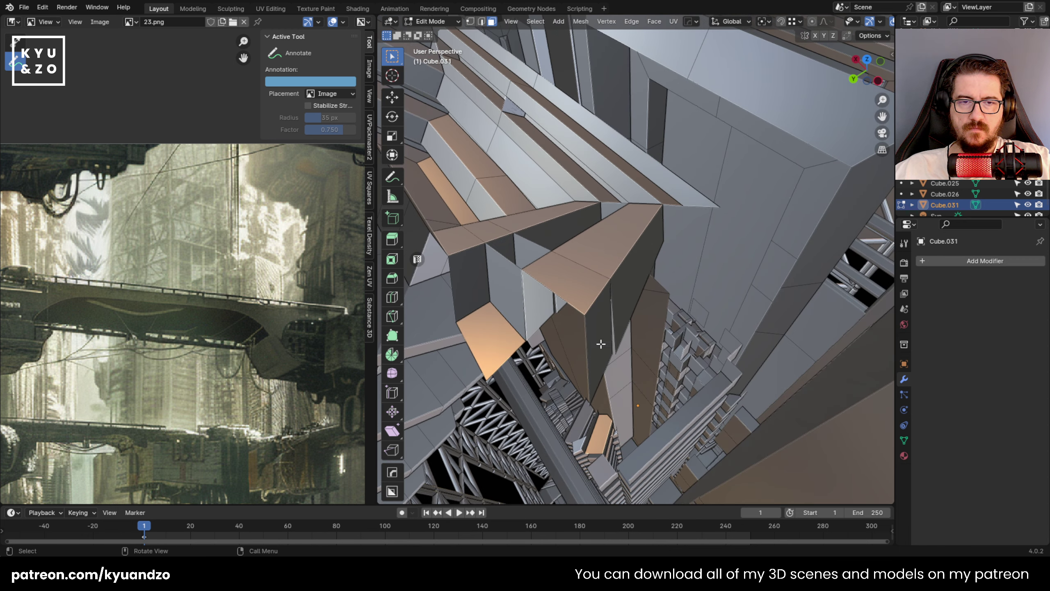
Add the two adjoining faces of the protruding wedge at the stepped structure's corner to the selection and hide them.
{"action": "left_click", "coordinate": [619, 258], "text": "shift"}
{"action": "left_click", "coordinate": [579, 290], "text": "shift"}
{"action": "key", "text": "h"}
{"action": "key", "text": "shift+grave"}
{"action": "key", "text": "a"}
{"action": "left_click", "coordinate": [585, 297]}
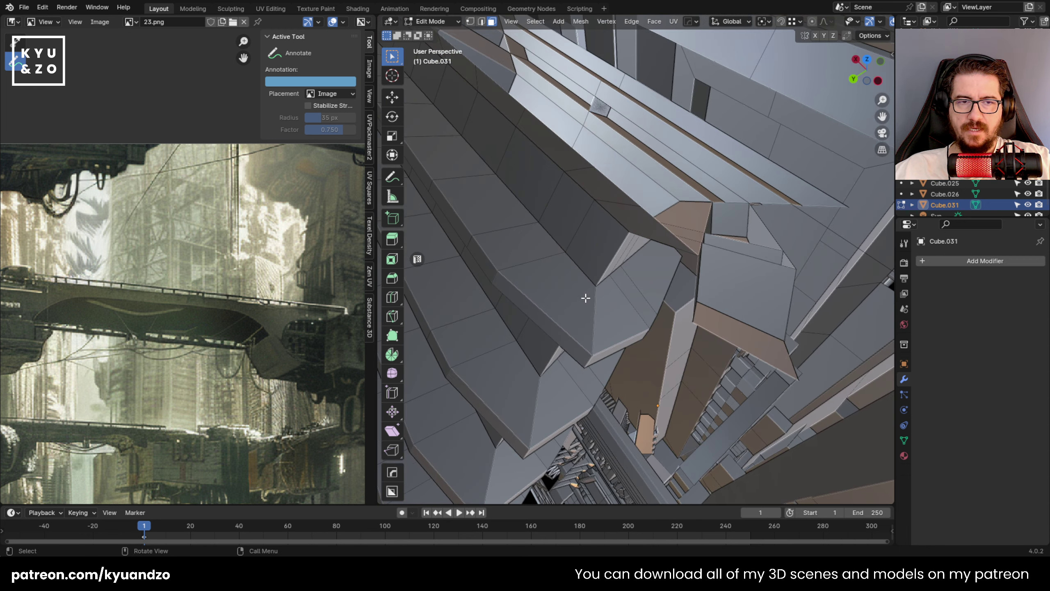
Select the row of outer side faces on the beam end projecting from the stepped structure and delete them.
{"action": "left_click", "coordinate": [737, 345]}
{"action": "key", "text": "shift+grave"}
{"action": "key", "text": "d"}
{"action": "left_click", "coordinate": [733, 346]}
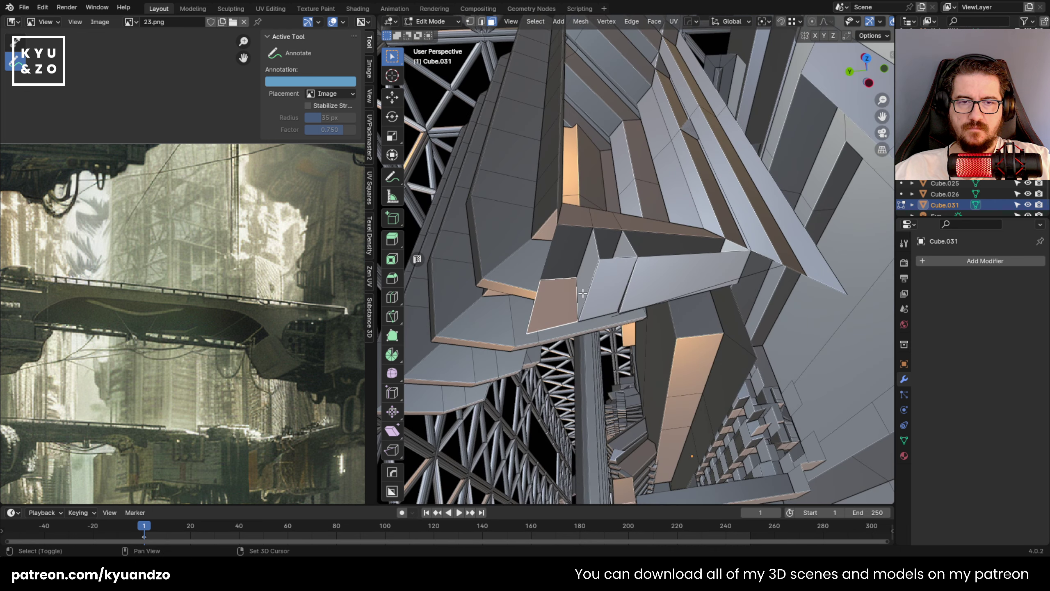
{"action": "left_click", "coordinate": [609, 293], "text": "shift"}
{"action": "left_click", "coordinate": [640, 282], "text": "shift"}
{"action": "key", "text": "x"}
{"action": "left_click", "coordinate": [621, 254]}
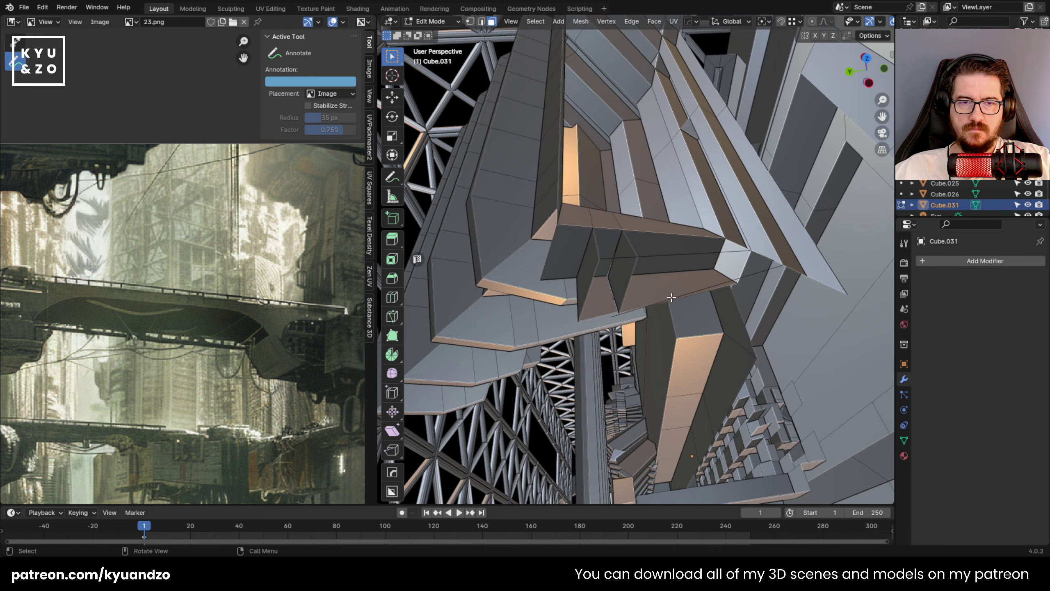
Try a Limited Dissolve on the whole mesh in edge mode, and undo it.
{"action": "left_click", "coordinate": [660, 307]}
{"action": "key", "text": "2"}
{"action": "key", "text": "a"}
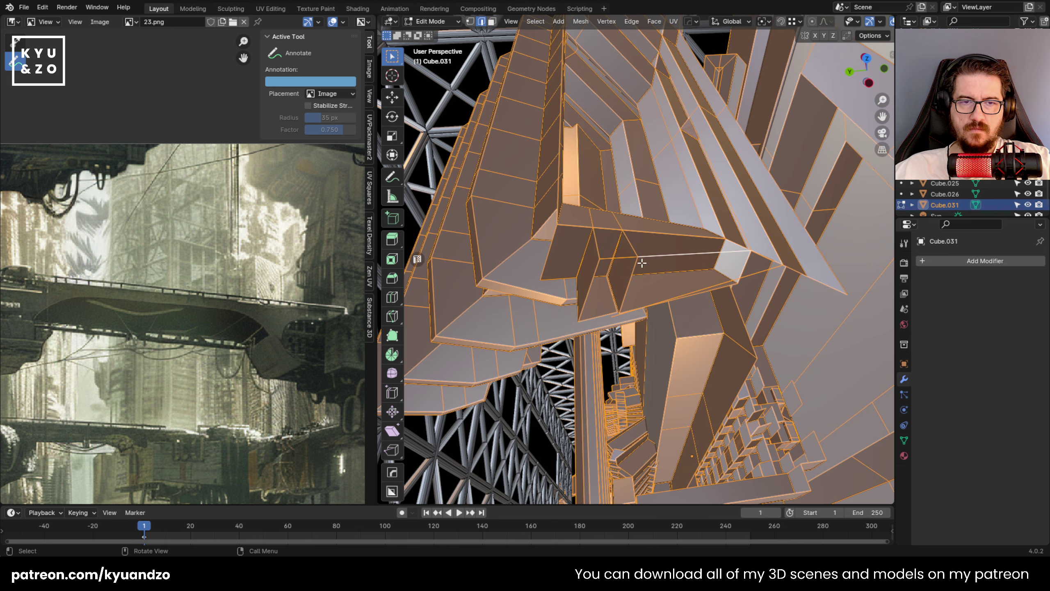
{"action": "key", "text": "x"}
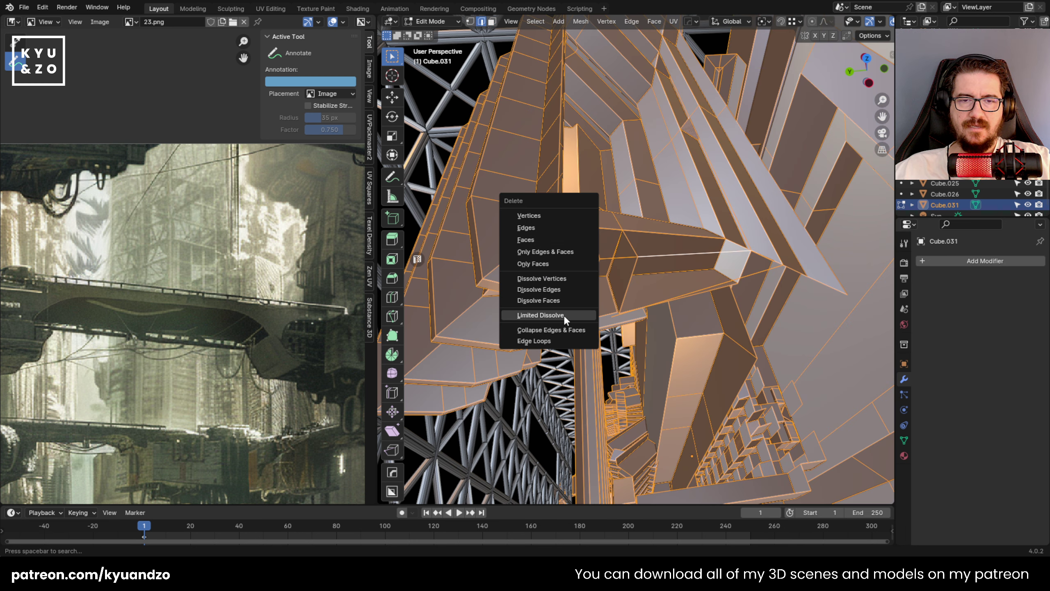
{"action": "left_click", "coordinate": [563, 315]}
{"action": "key", "text": "ctrl+z"}
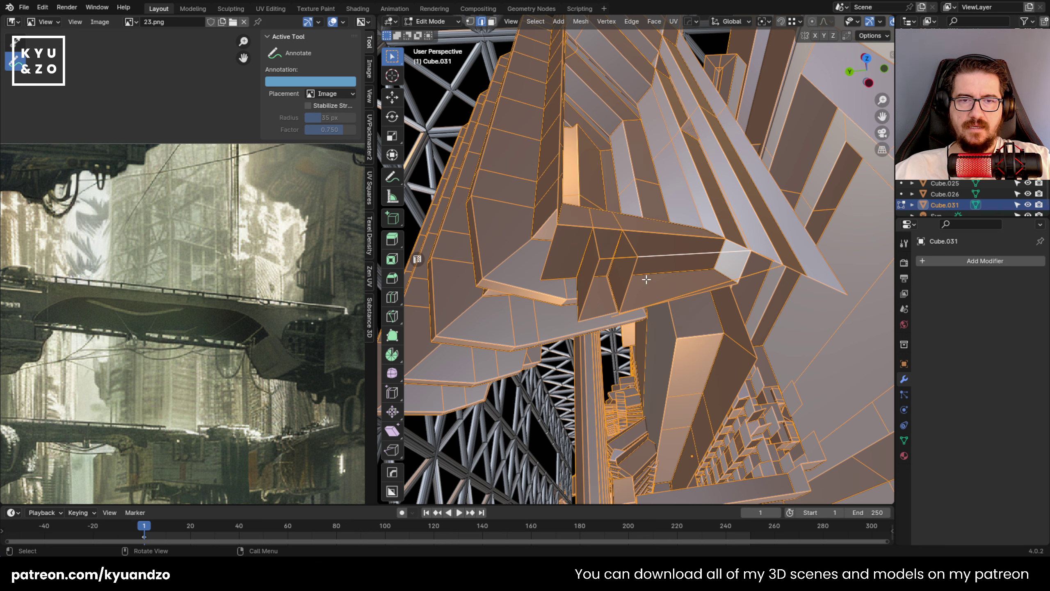
Try Dissolve Edges twice on the whole mesh, undoing it each time.
{"action": "key", "text": "x"}
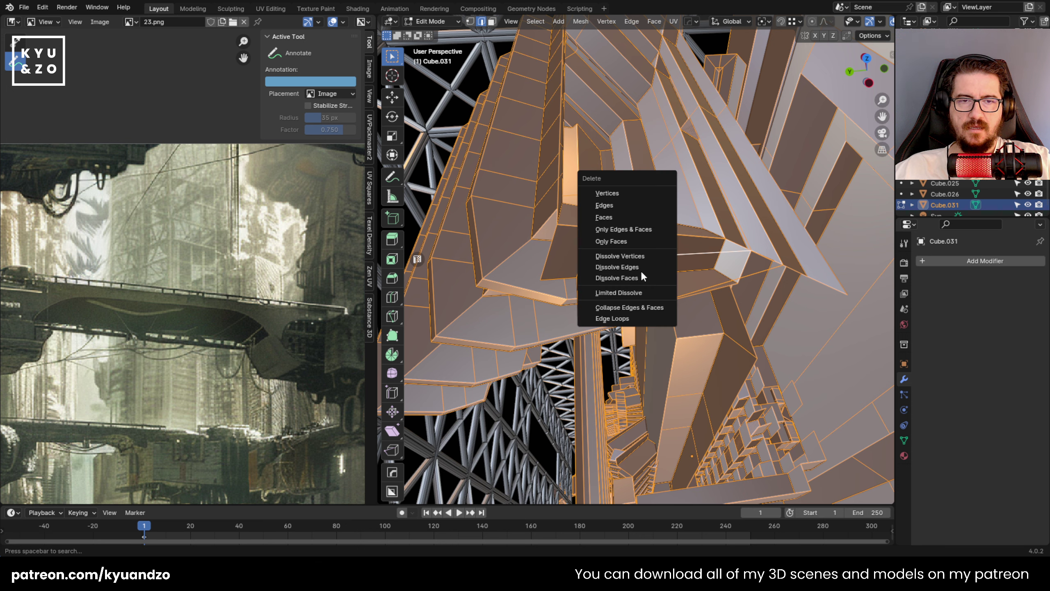
{"action": "left_click", "coordinate": [642, 272]}
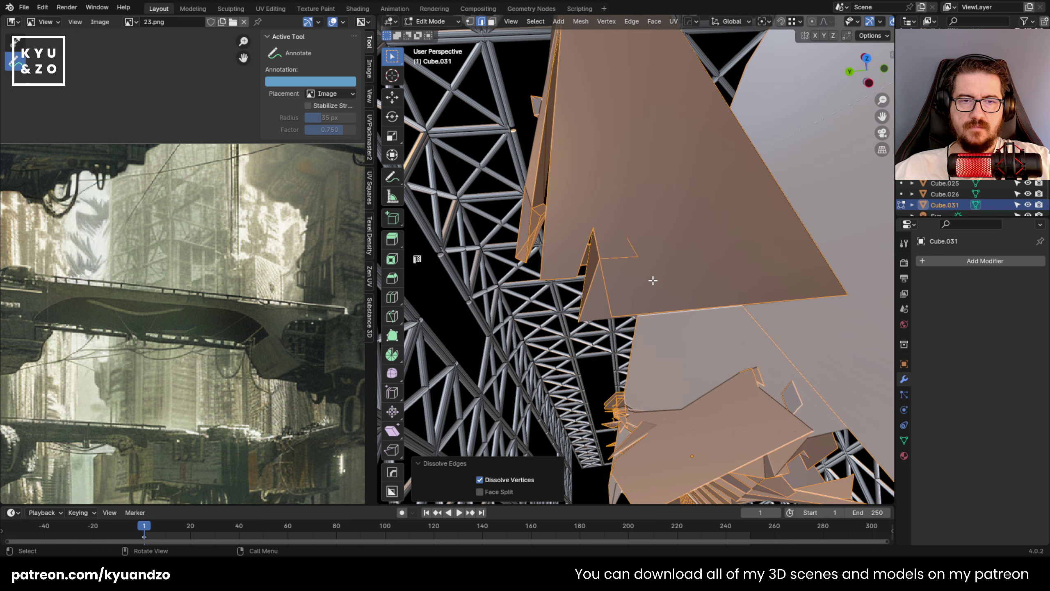
{"action": "key", "text": "ctrl+z"}
{"action": "key", "text": "x"}
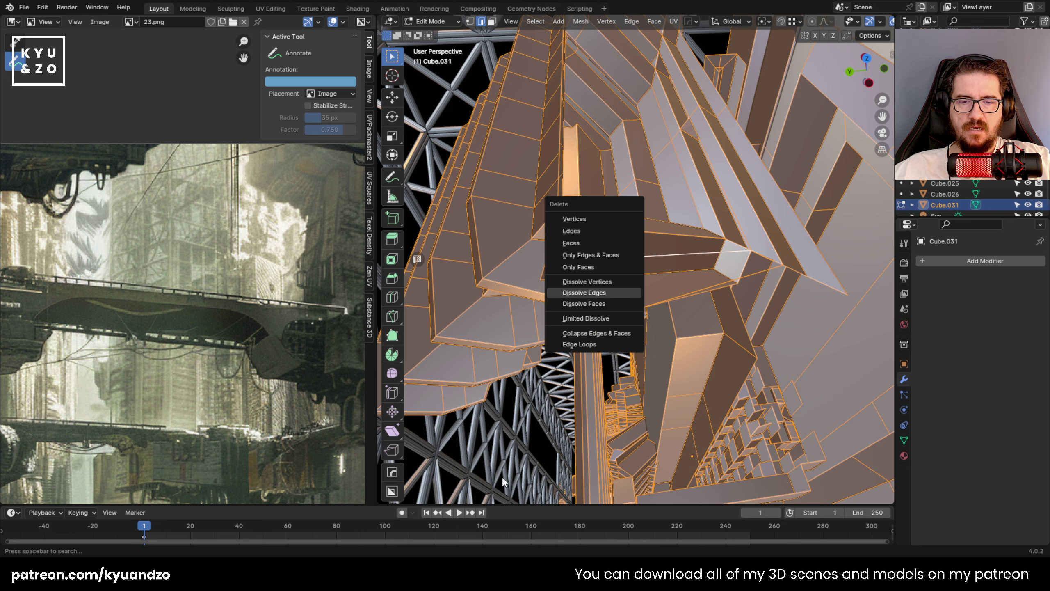
{"action": "key", "text": "Return"}
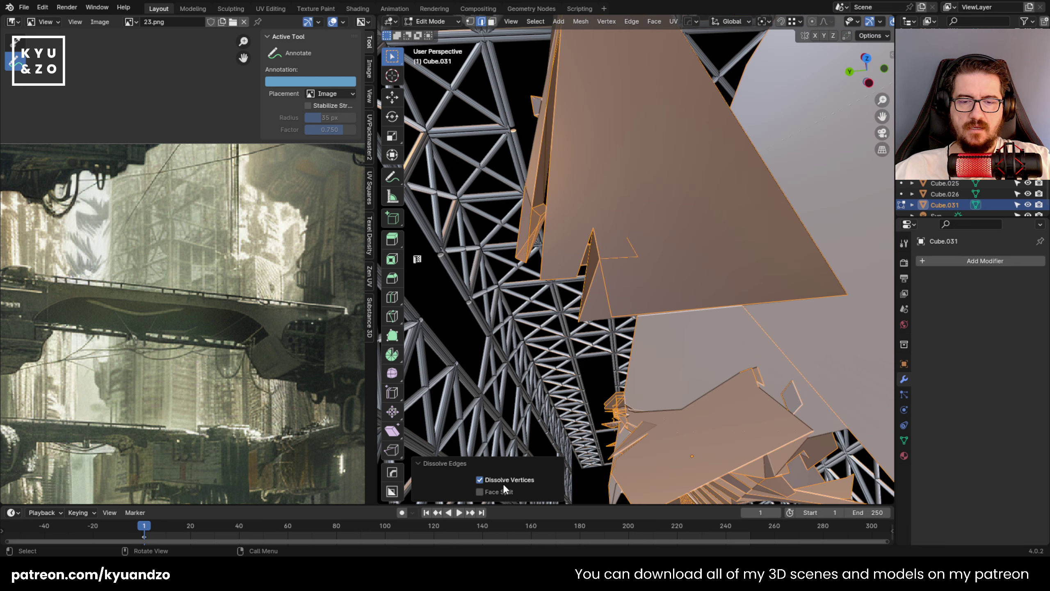
{"action": "key", "text": "ctrl+z"}
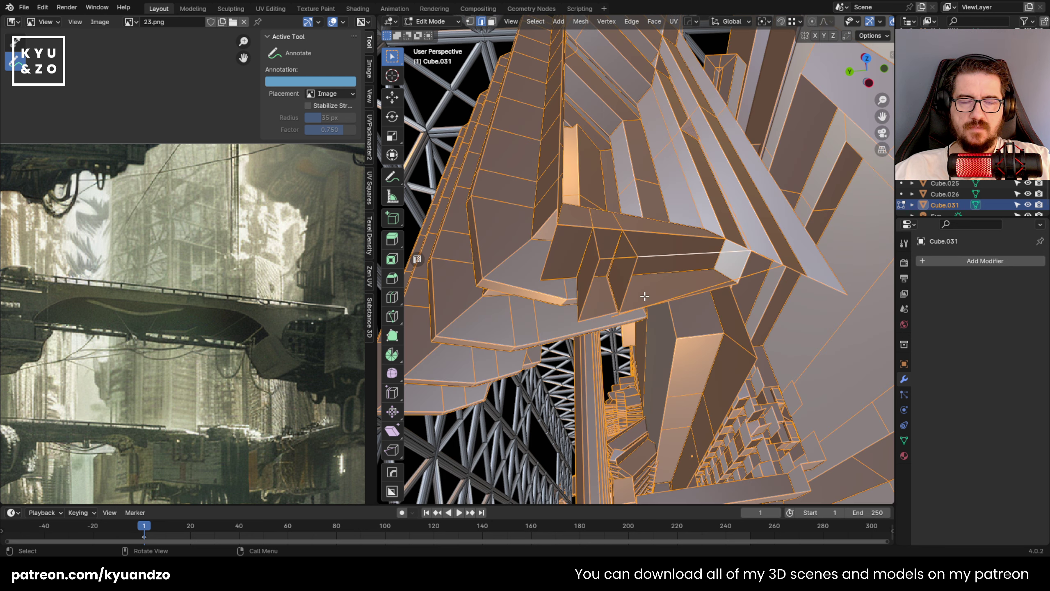
Try Dissolve Vertices on the whole mesh, and undo it.
{"action": "key", "text": "x"}
{"action": "key", "text": "Escape"}
{"action": "key", "text": "x"}
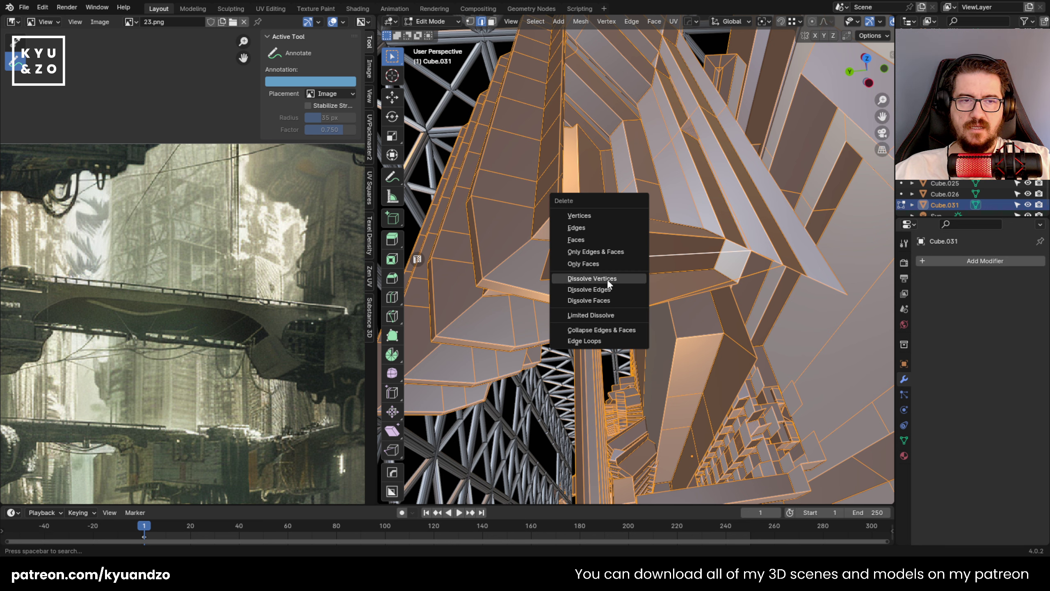
{"action": "left_click", "coordinate": [610, 281]}
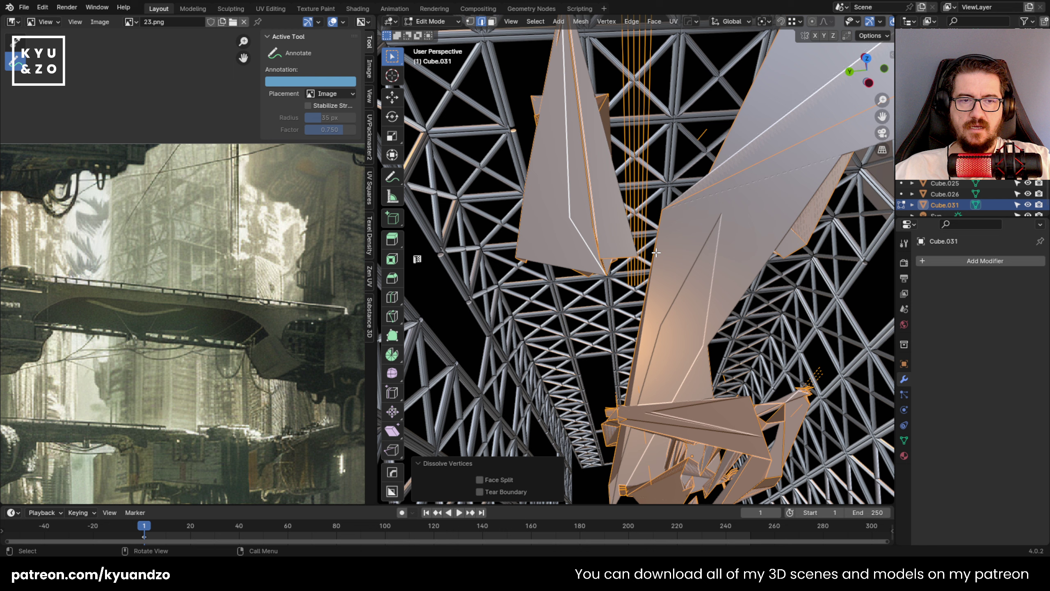
{"action": "key", "text": "ctrl+z"}
Try a Limited Dissolve on the whole mesh with the maximum angle raised to 18.2°.
{"action": "scroll", "coordinate": [656, 252], "scroll_direction": "up", "scroll_amount": 2}
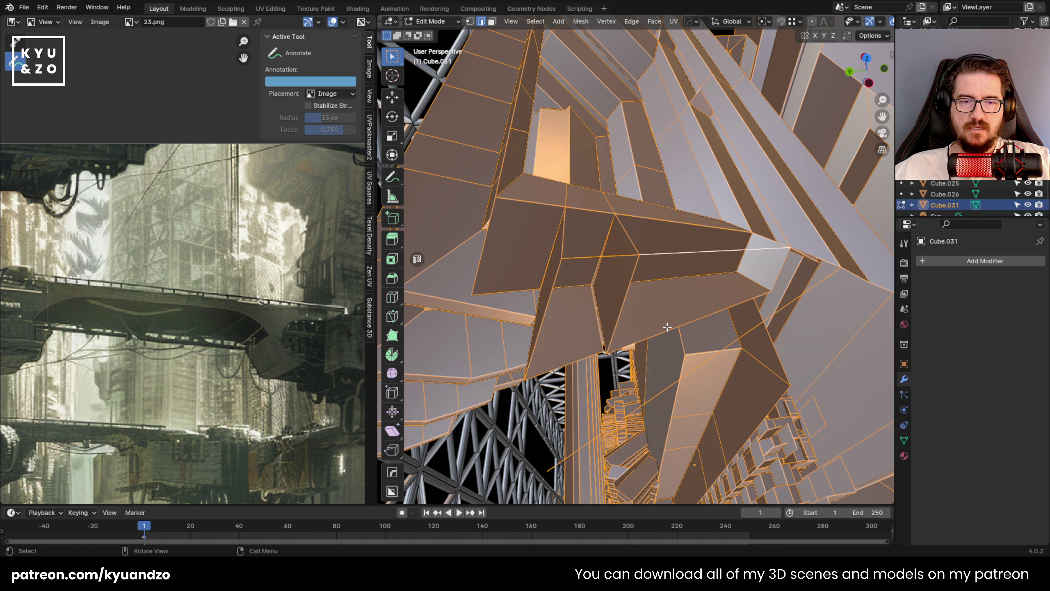
{"action": "scroll", "coordinate": [667, 327], "scroll_direction": "down", "scroll_amount": 4}
{"action": "key", "text": "x"}
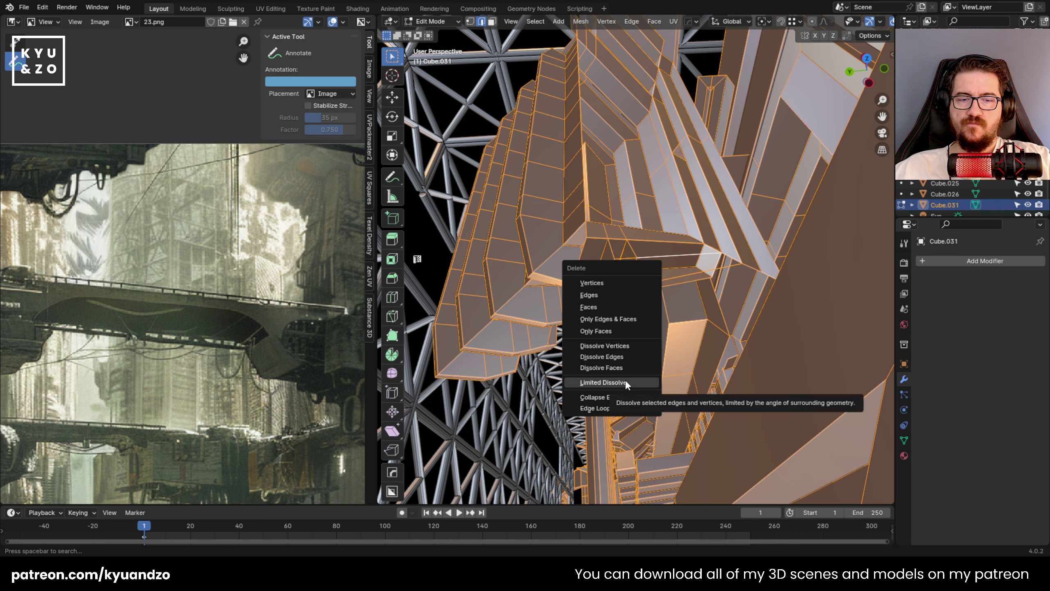
{"action": "left_click", "coordinate": [626, 383]}
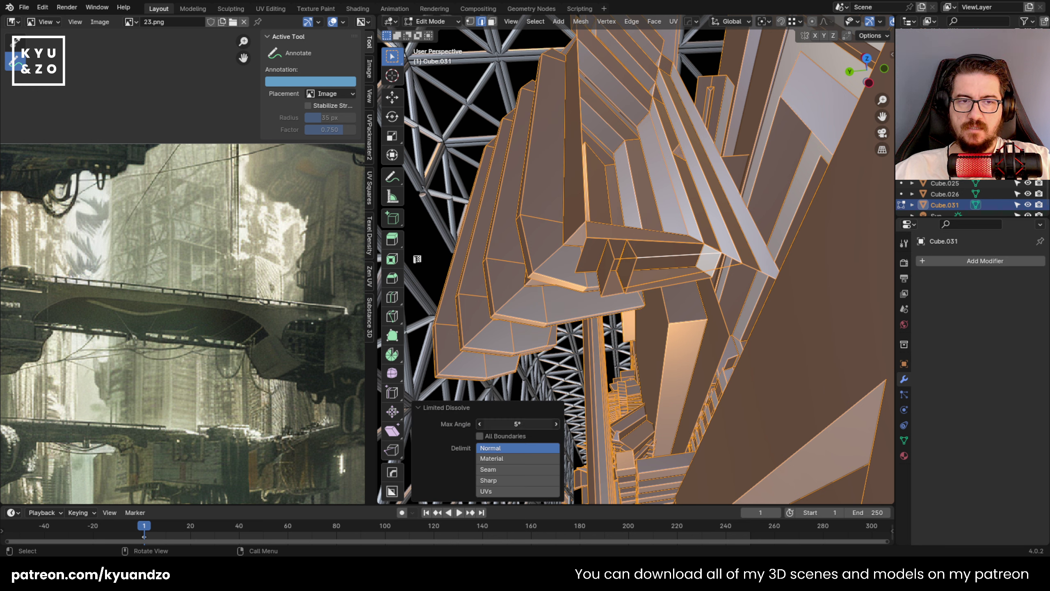
{"action": "left_click_drag", "start_coordinate": [517, 423], "coordinate": [542, 424]}
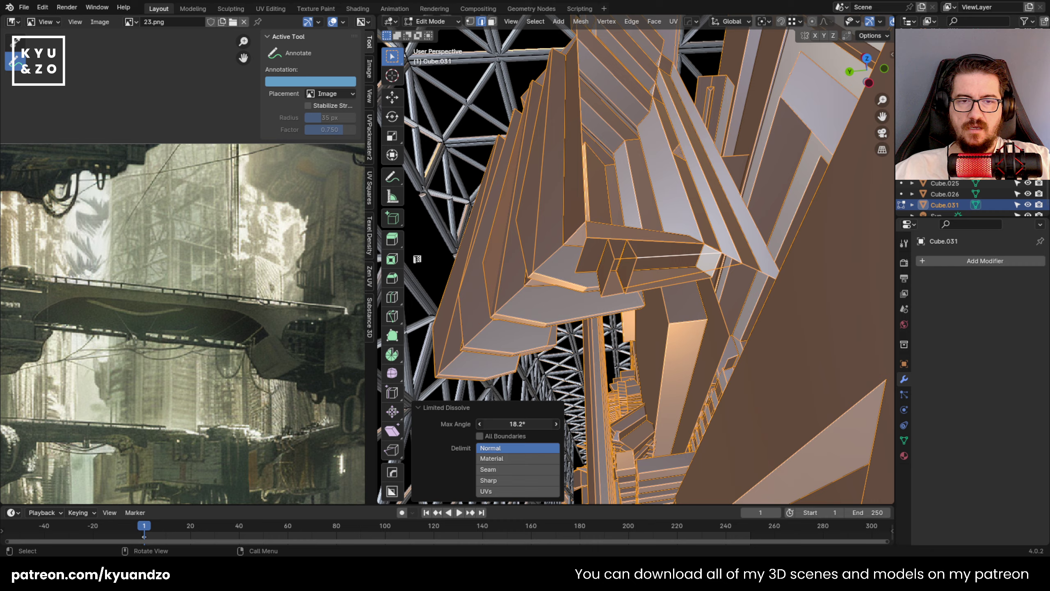
{"action": "middle_click_drag", "start_coordinate": [644, 272], "coordinate": [726, 277]}
{"action": "scroll", "coordinate": [689, 278], "scroll_direction": "up", "scroll_amount": 3}
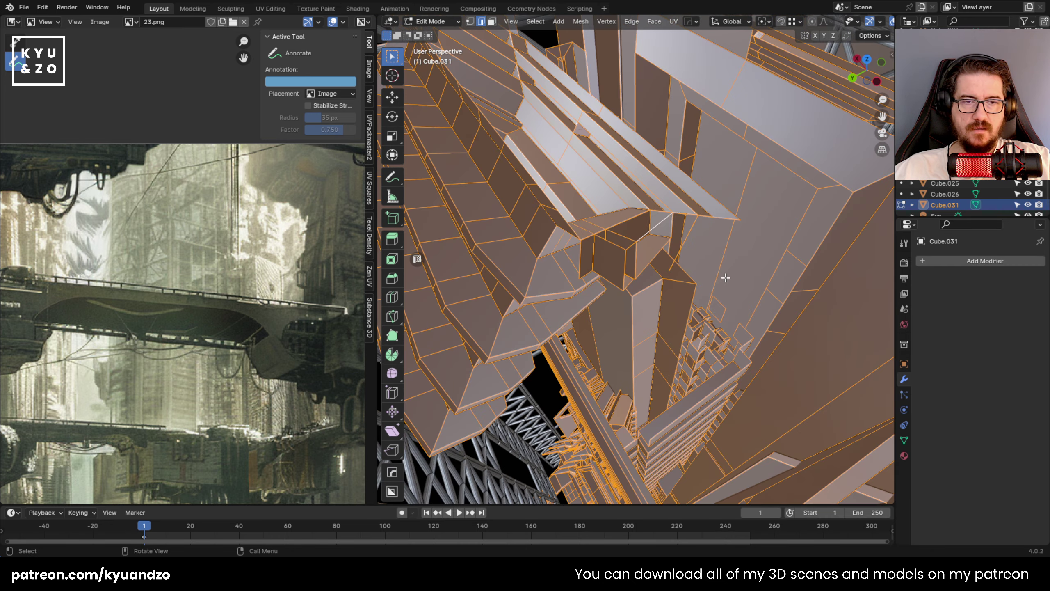
Try to delete a single vertex near the tip of the beam end projecting from the stepped structure.
{"action": "key", "text": "1"}
{"action": "left_click", "coordinate": [680, 257]}
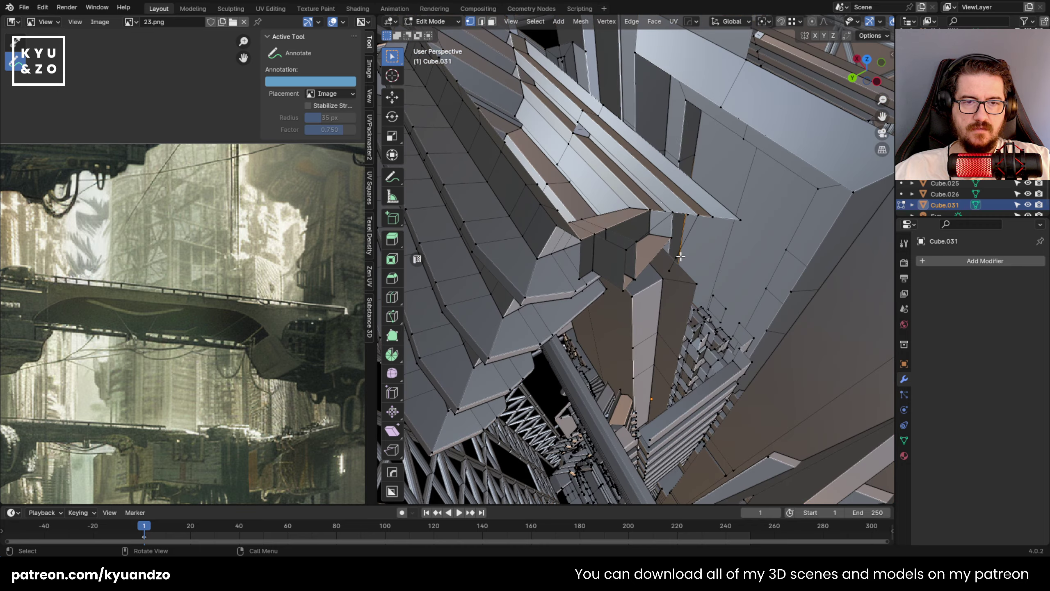
{"action": "key", "text": "shift+grave"}
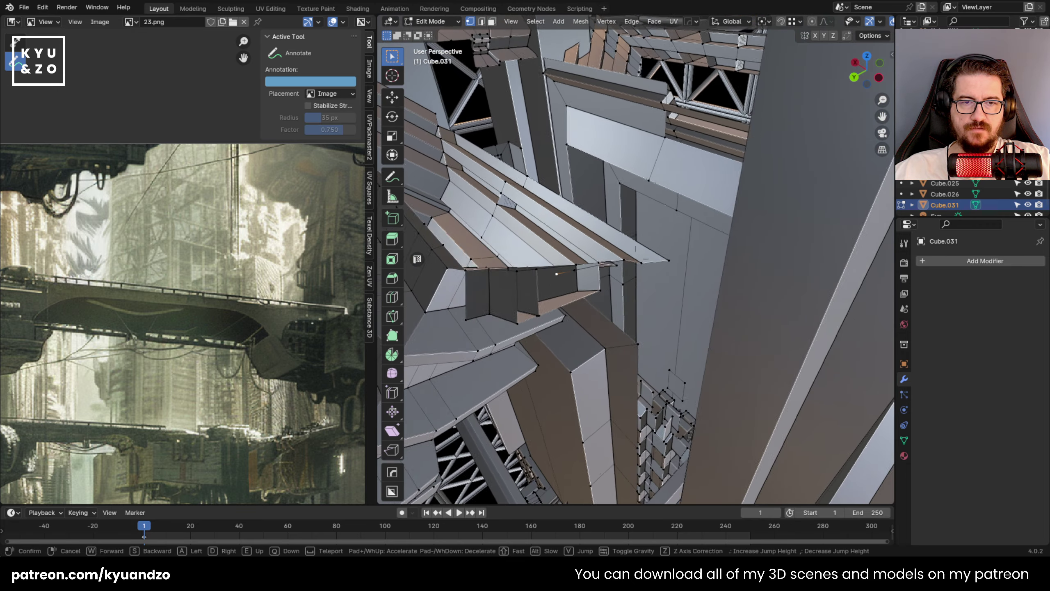
{"action": "key", "text": "e"}
{"action": "key", "text": "w"}
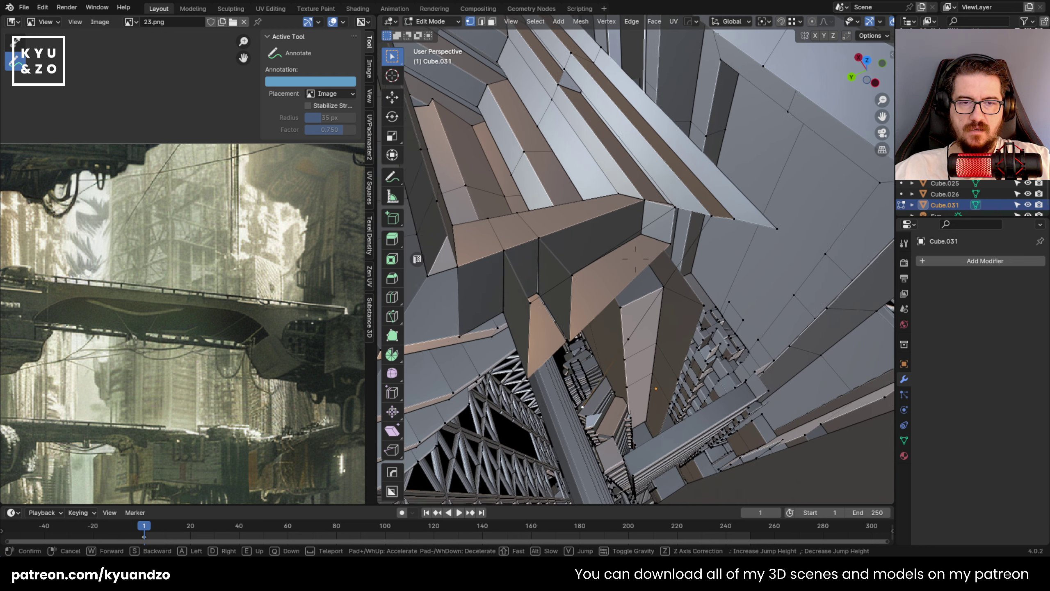
{"action": "key", "text": "x"}
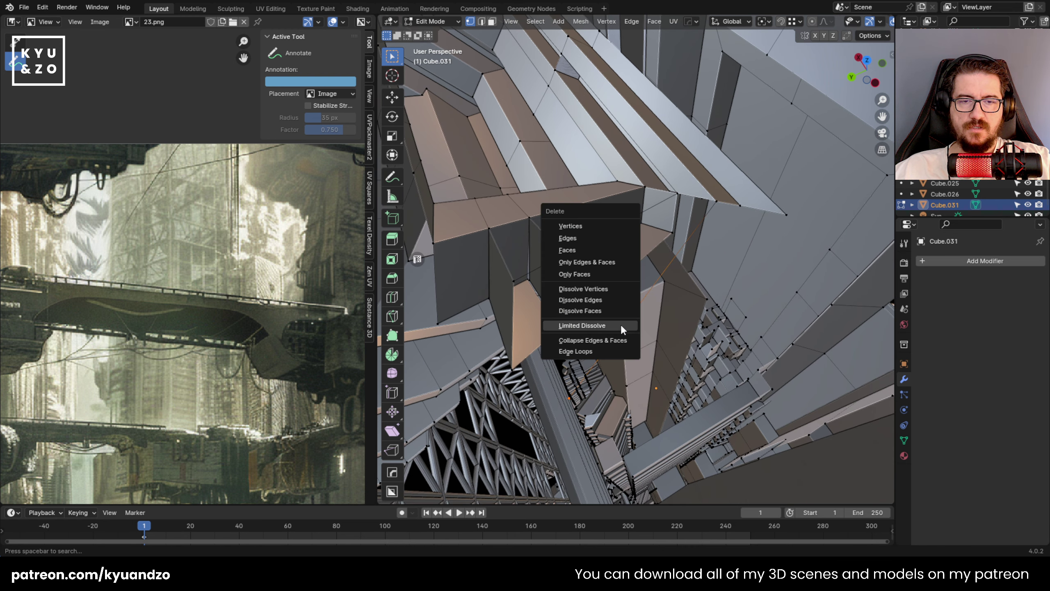
{"action": "left_click", "coordinate": [600, 223]}
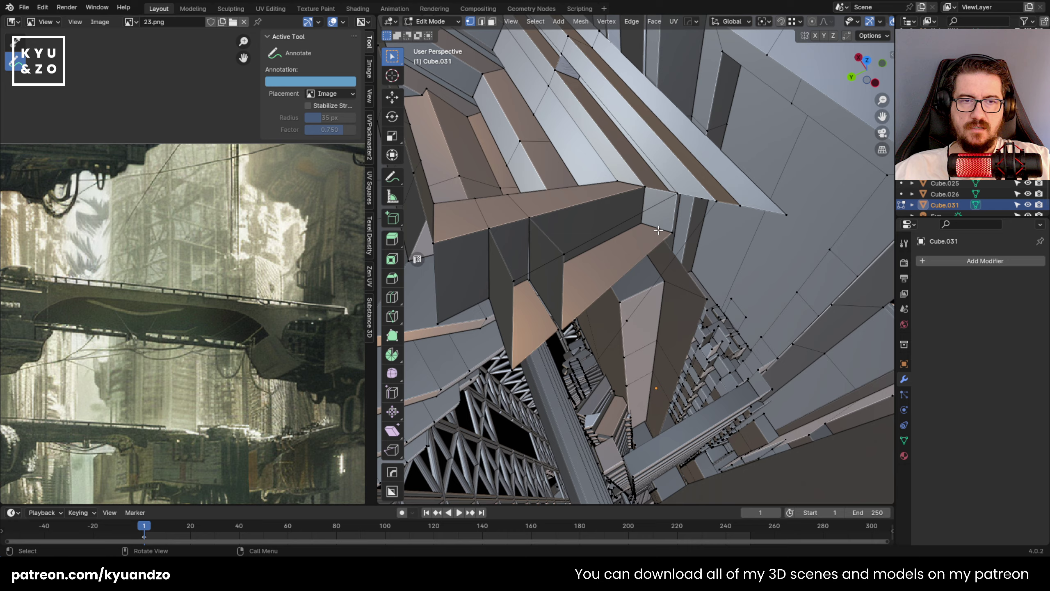
{"action": "key", "text": "a"}
{"action": "left_click", "coordinate": [619, 306]}
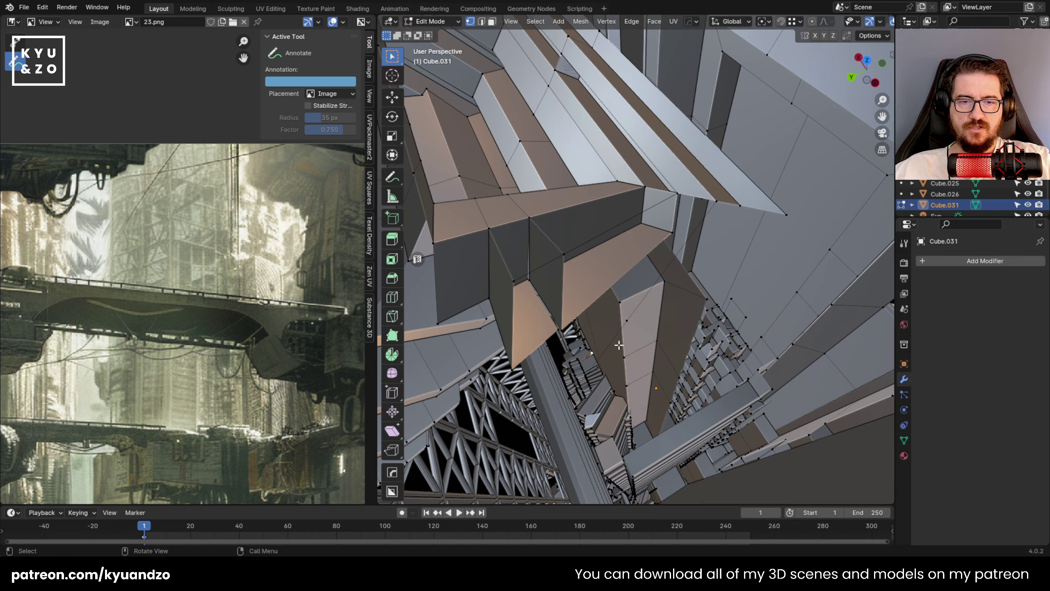
{"action": "key", "text": "shift+grave"}
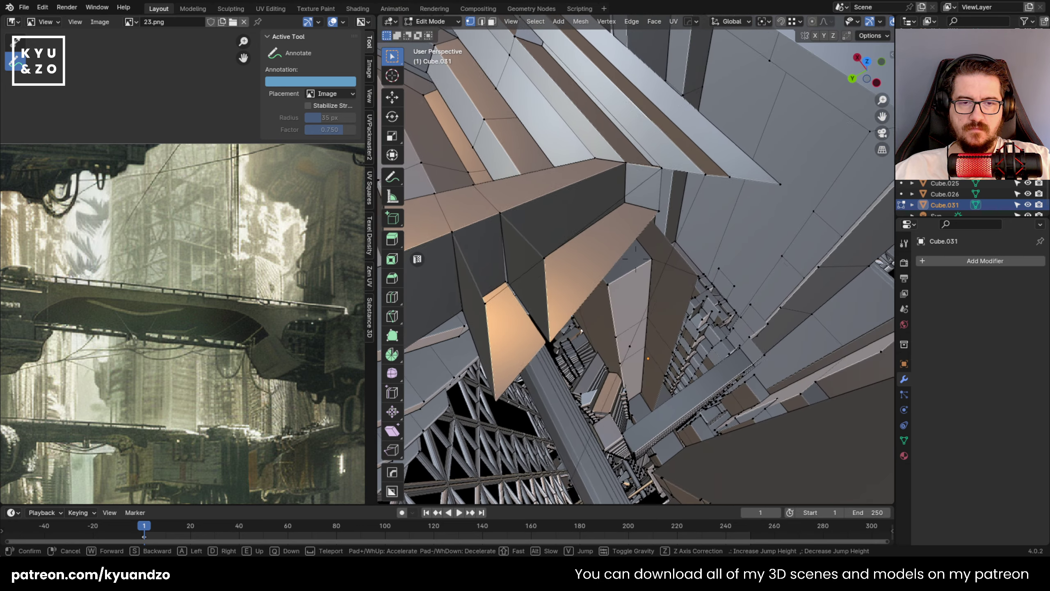
Delete the stray vertices around the tip of the beam end projecting from the stepped structure.
{"action": "key", "text": "q"}
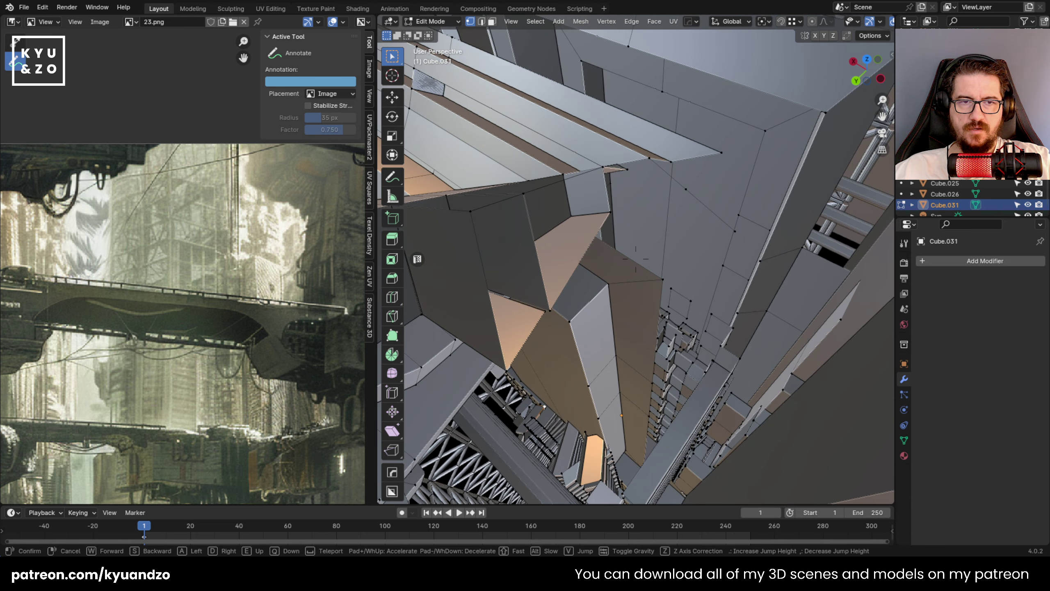
{"action": "key", "text": "x"}
{"action": "left_click", "coordinate": [684, 187]}
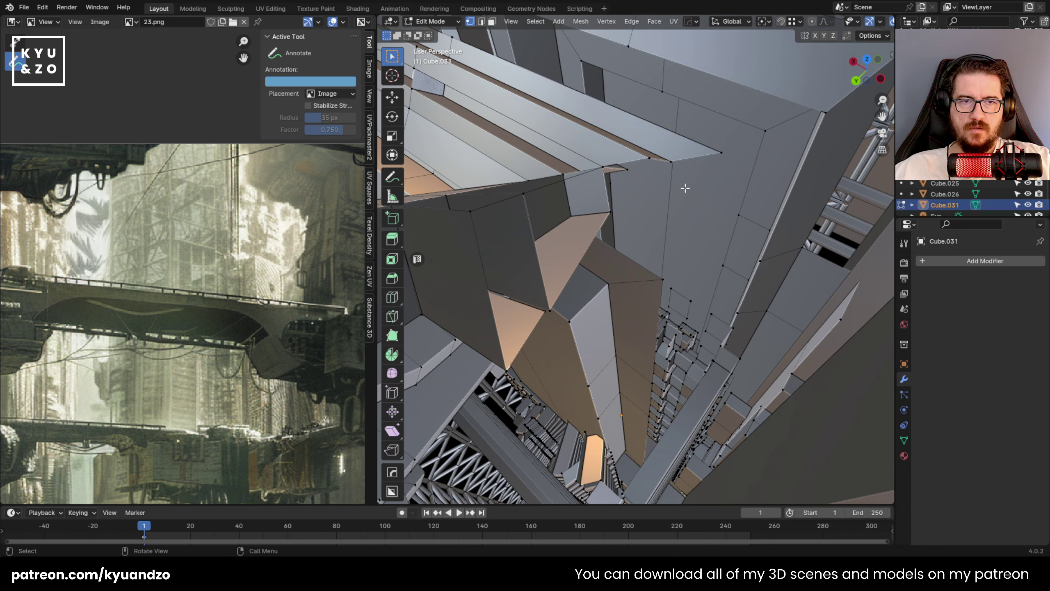
{"action": "key", "text": "shift+grave"}
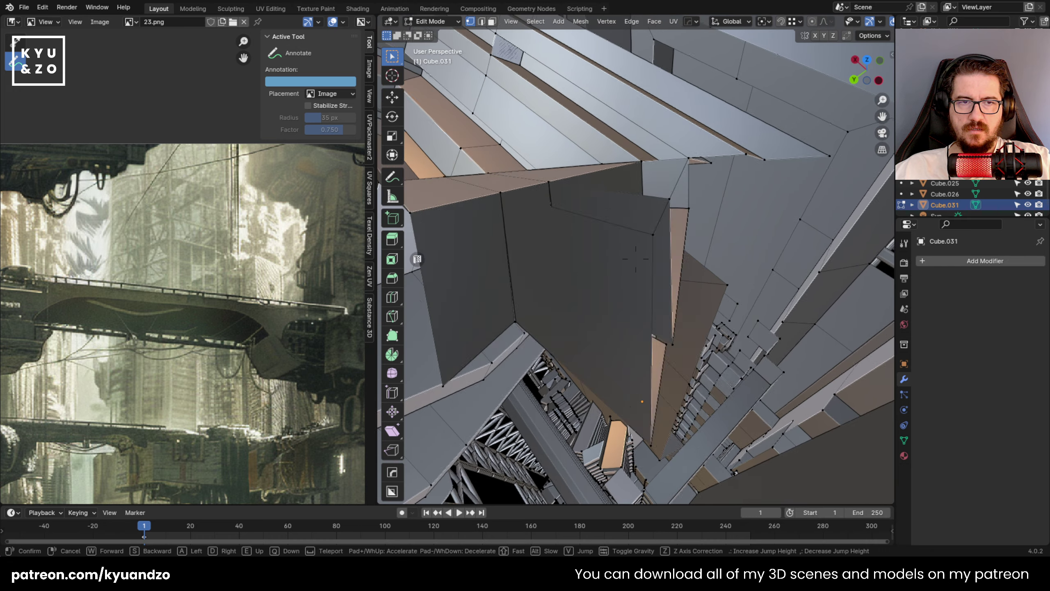
{"action": "left_click", "coordinate": [672, 178]}
{"action": "key", "text": "x"}
{"action": "left_click", "coordinate": [744, 223]}
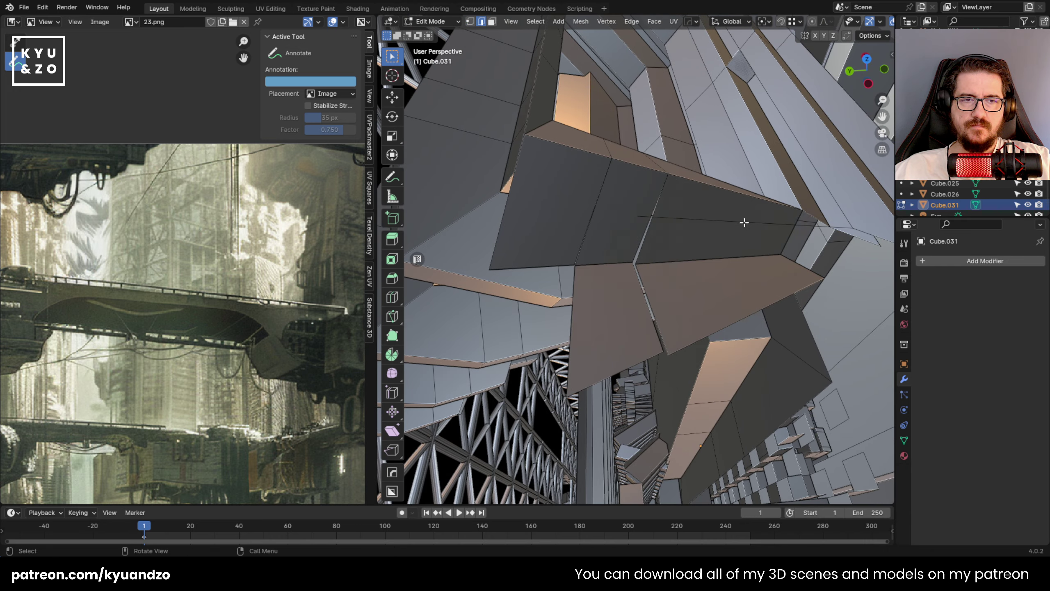
Delete the excess edges and the attached faces on the dark underside of the projecting beam end.
{"action": "key", "text": "x"}
{"action": "left_click", "coordinate": [734, 237]}
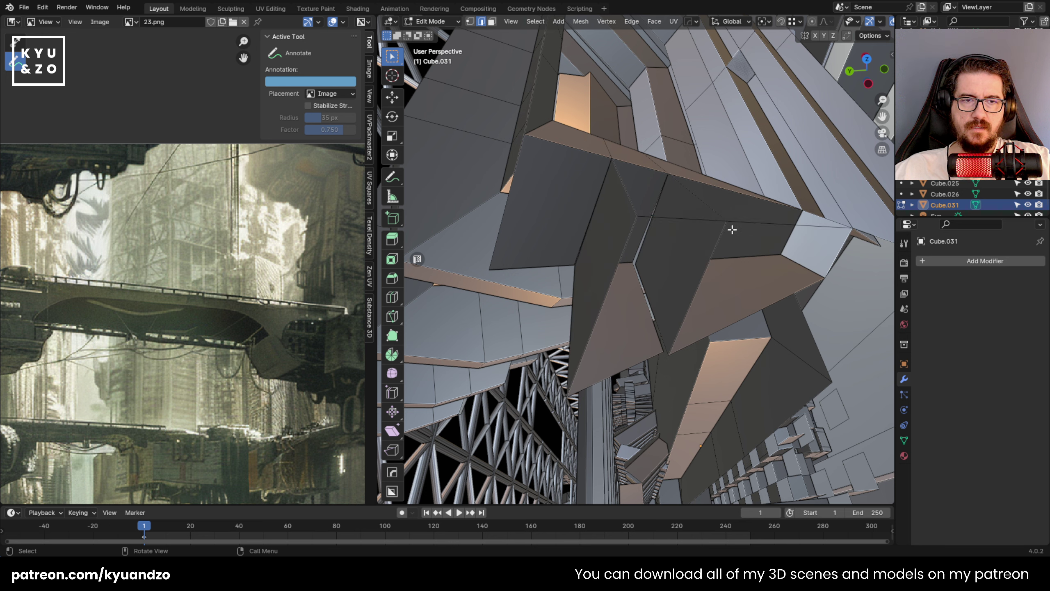
{"action": "key", "text": "x"}
{"action": "left_click", "coordinate": [699, 239]}
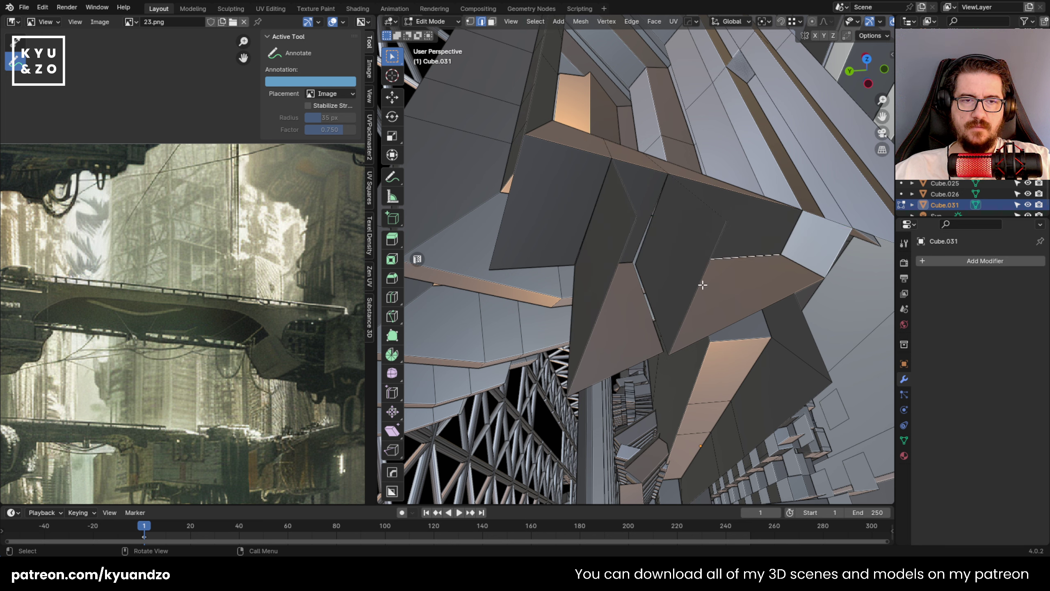
{"action": "left_click", "coordinate": [690, 291], "text": "shift"}
{"action": "left_click", "coordinate": [600, 258]}
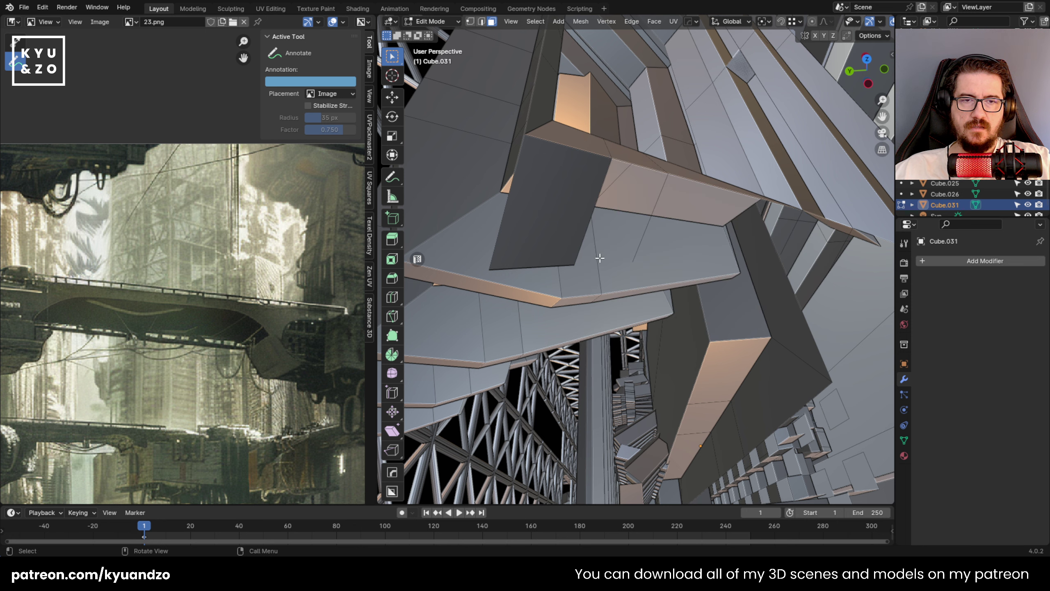
Delete the row of dark underside faces and the adjoining side face of the projecting beam end.
{"action": "left_click", "coordinate": [594, 278]}
{"action": "left_click", "coordinate": [653, 230]}
{"action": "left_click", "coordinate": [588, 216]}
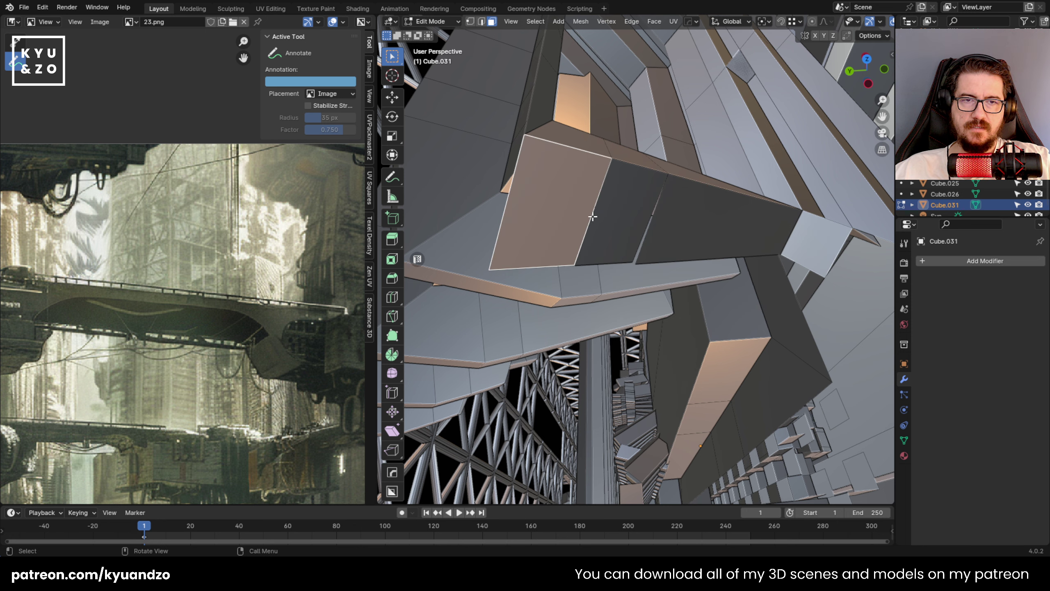
{"action": "left_click", "coordinate": [622, 213], "text": "shift"}
{"action": "left_click", "coordinate": [666, 206], "text": "shift"}
{"action": "key", "text": "shift+grave"}
{"action": "key", "text": "e"}
{"action": "left_click", "coordinate": [662, 203]}
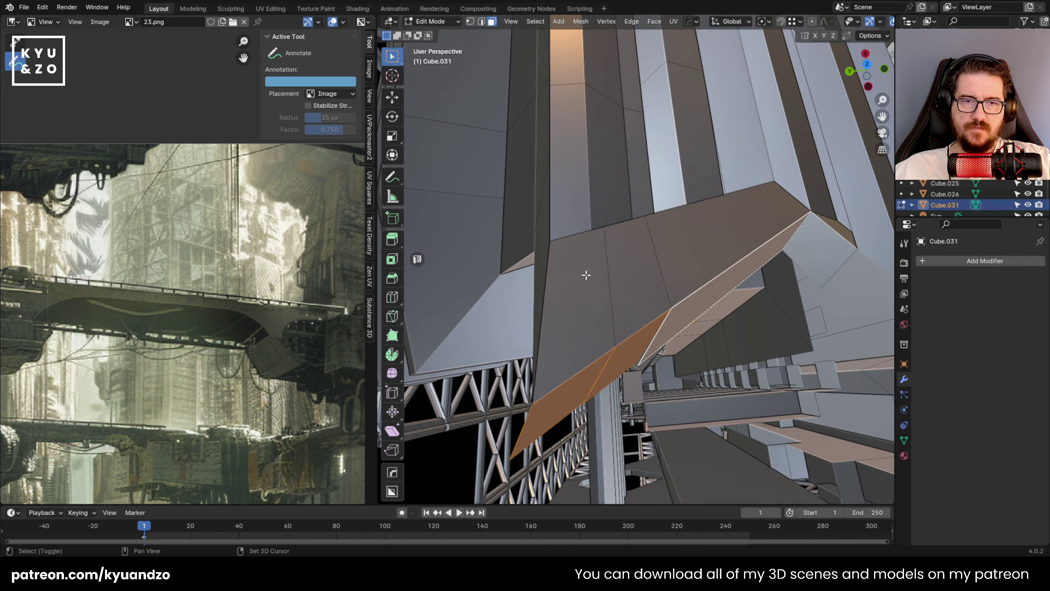
{"action": "left_click", "coordinate": [586, 275], "text": "shift"}
{"action": "key", "text": "x"}
{"action": "left_click", "coordinate": [699, 235]}
Delete the loose rectangular face and the large triangular flap hanging off the stepped structure.
{"action": "key", "text": "shift+grave"}
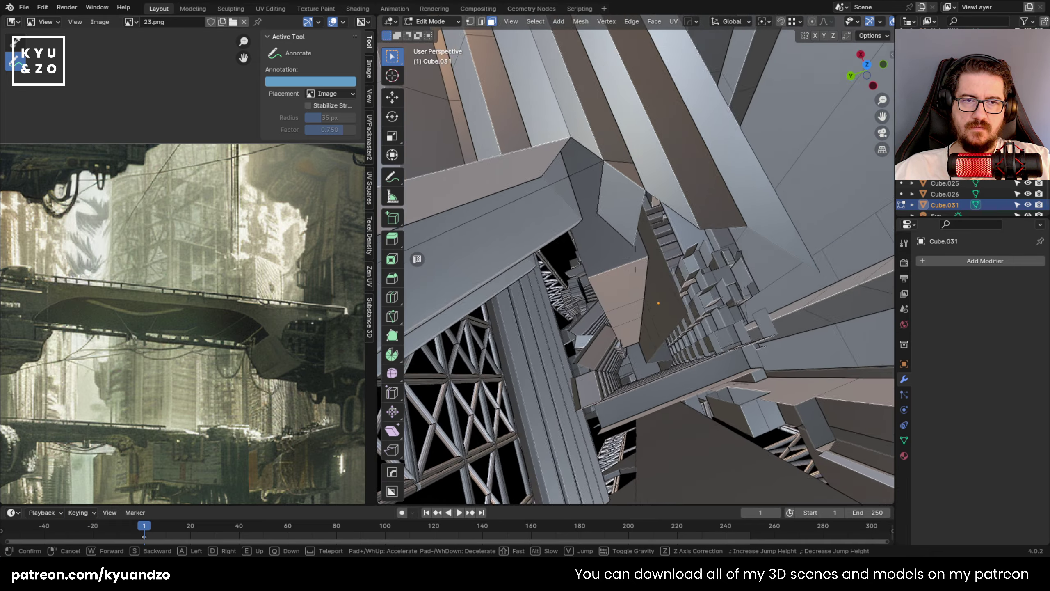
{"action": "key", "text": "w"}
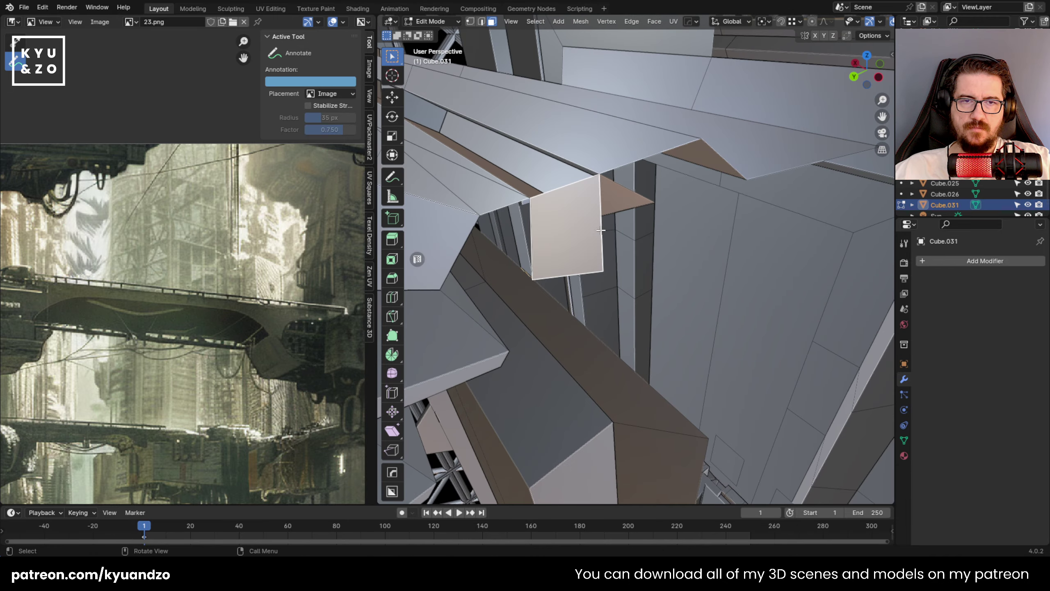
{"action": "key", "text": "x"}
{"action": "left_click", "coordinate": [629, 206]}
{"action": "key", "text": "shift+grave"}
{"action": "key", "text": "w"}
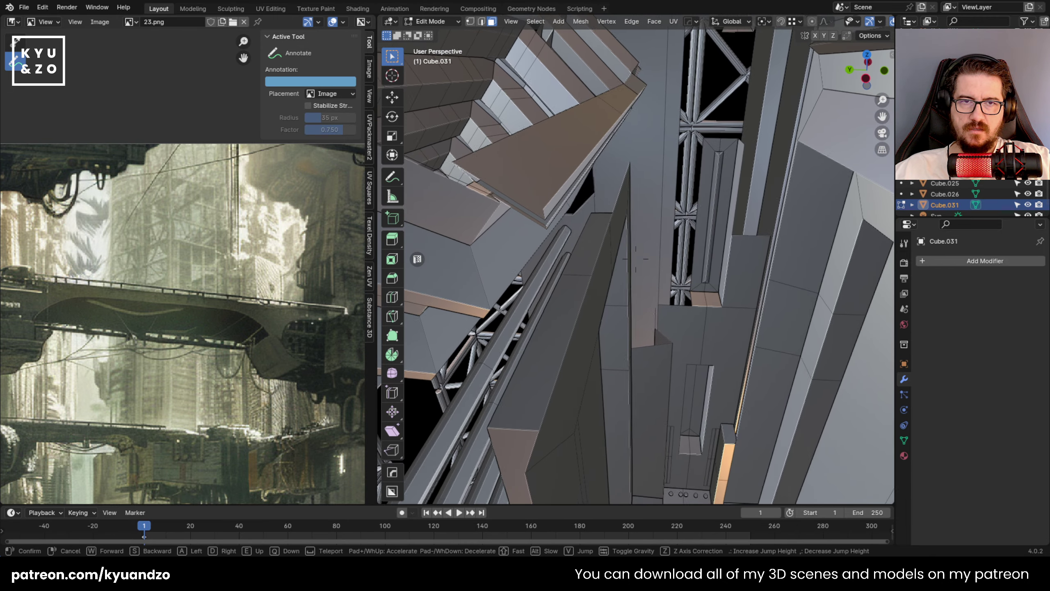
{"action": "left_click", "coordinate": [584, 161]}
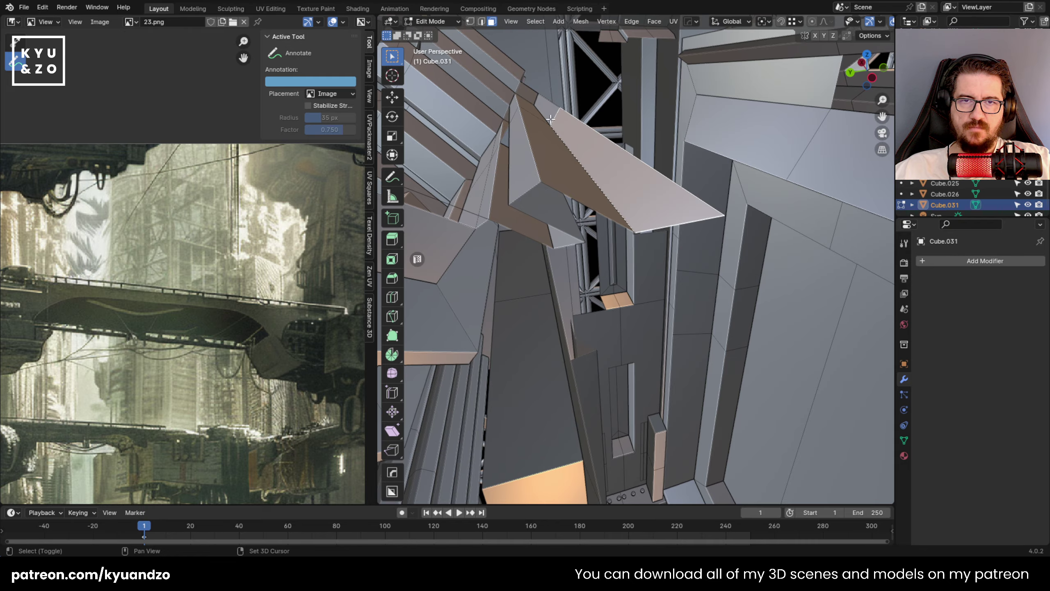
{"action": "key", "text": "x"}
{"action": "left_click", "coordinate": [550, 118]}
Grow the face selection over the entire stepped structure inside the lattice frame and delete it.
{"action": "key", "text": "shift+grave"}
{"action": "key", "text": "w"}
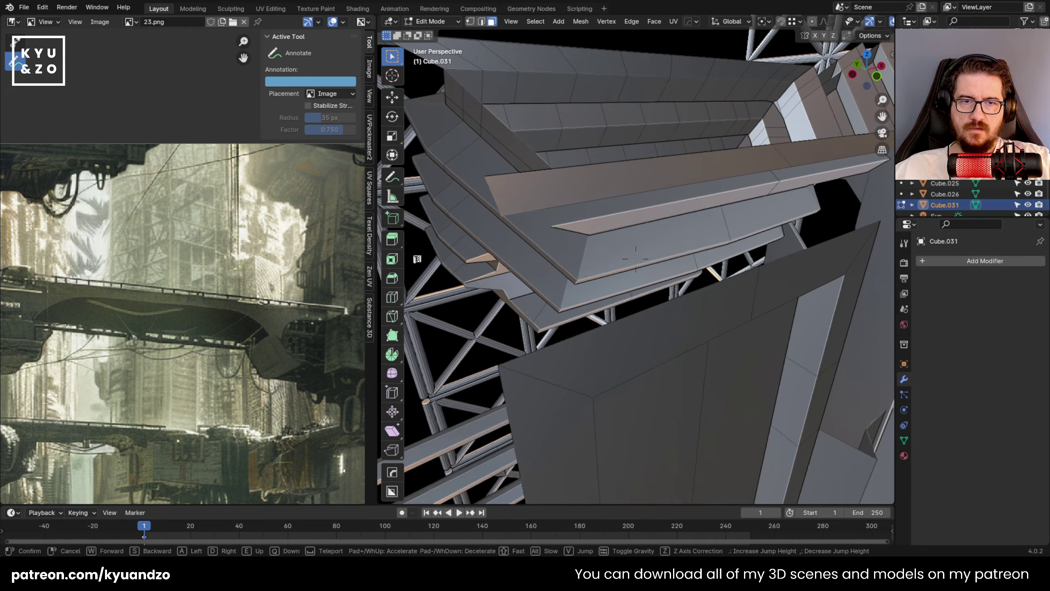
{"action": "left_click", "coordinate": [547, 118]}
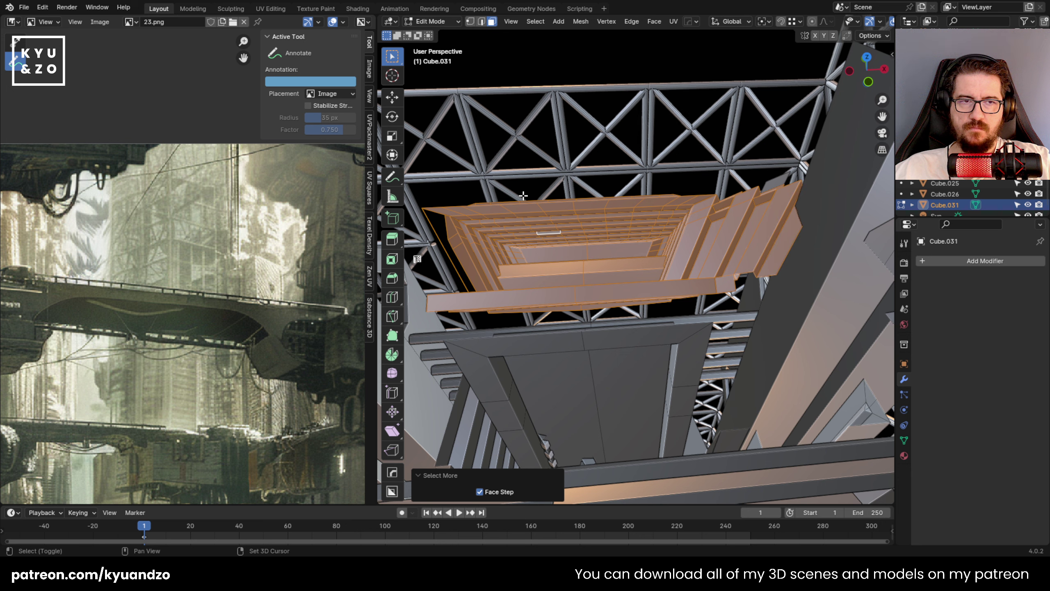
{"action": "left_click", "coordinate": [523, 196]}
Examine the tower's interior panels, columns and lattice from inside and from several outside angles.
{"action": "key", "text": "shift+grave"}
{"action": "key", "text": "d"}
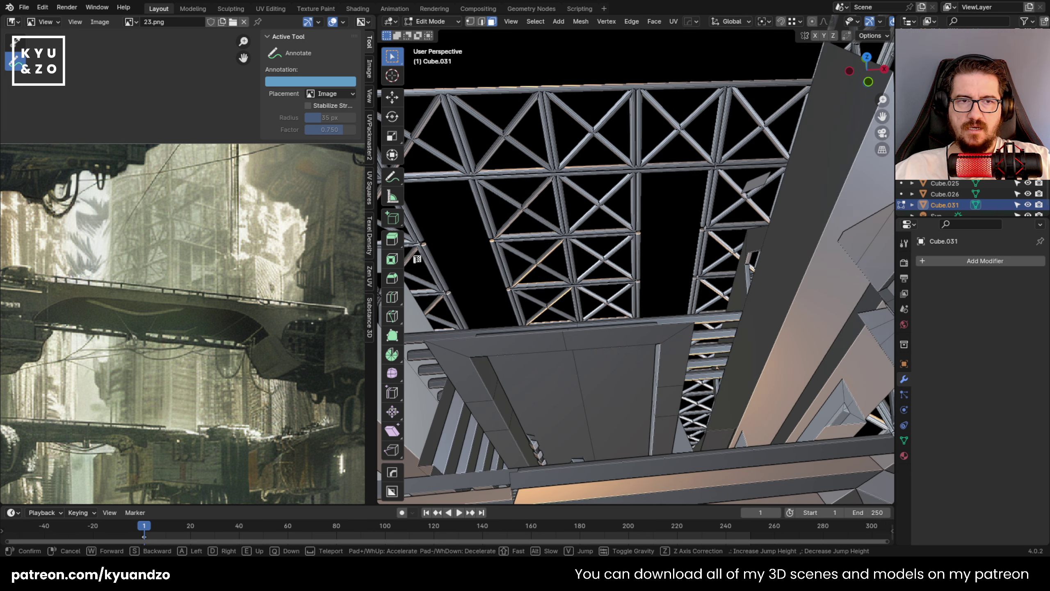
{"action": "left_click", "coordinate": [551, 196]}
{"action": "key", "text": "shift+grave"}
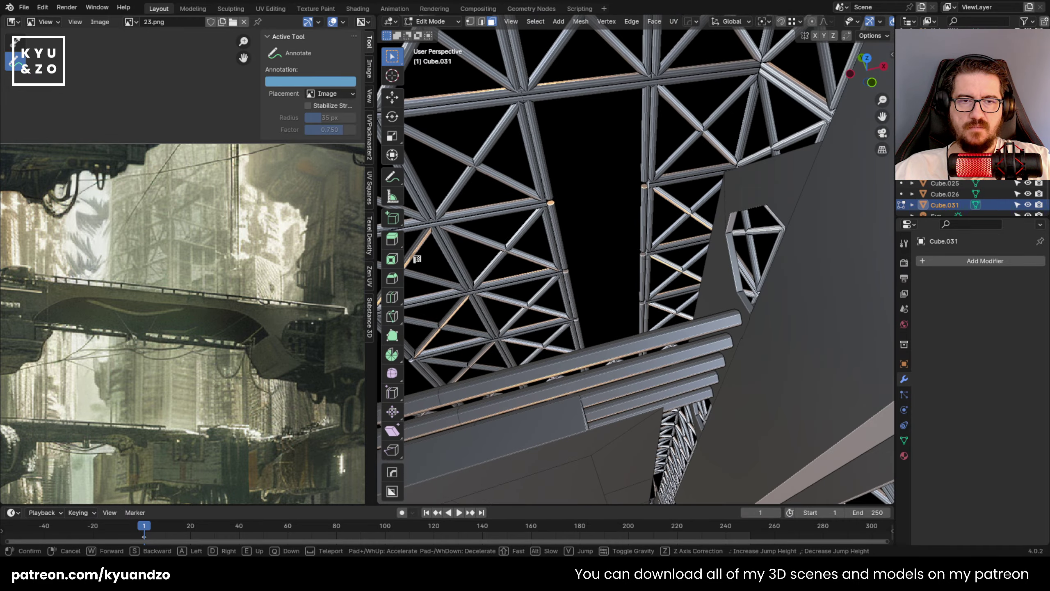
{"action": "key", "text": "s"}
{"action": "key", "text": "s"}
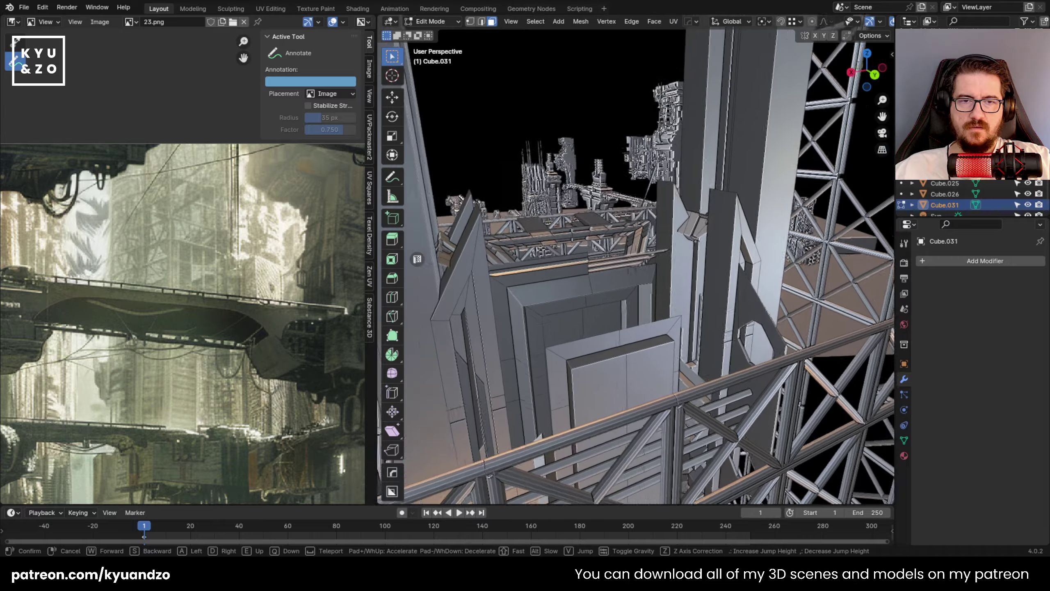
{"action": "left_click", "coordinate": [750, 204]}
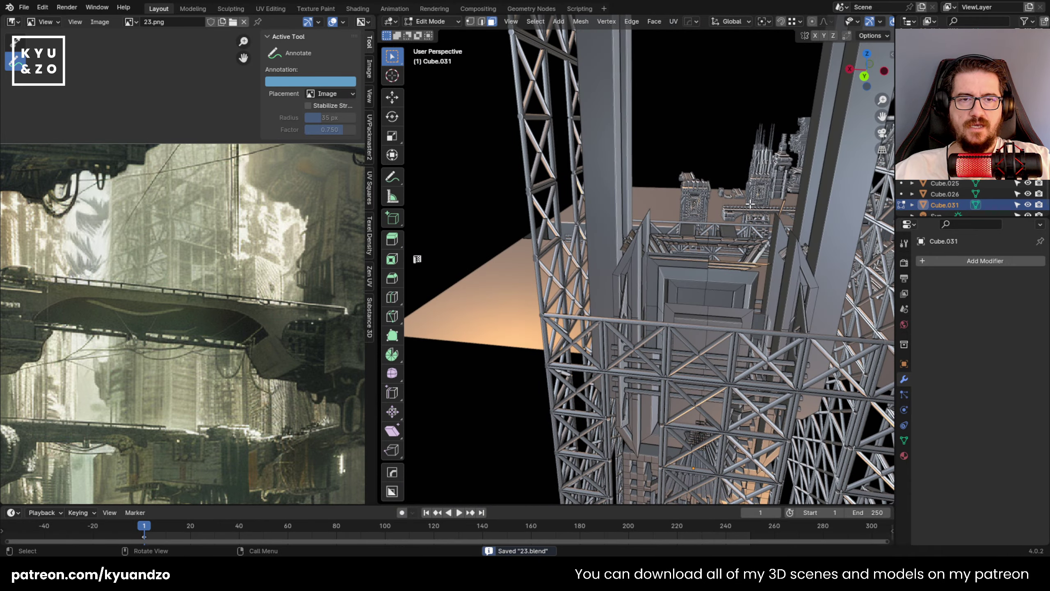
{"action": "key", "text": "shift+grave"}
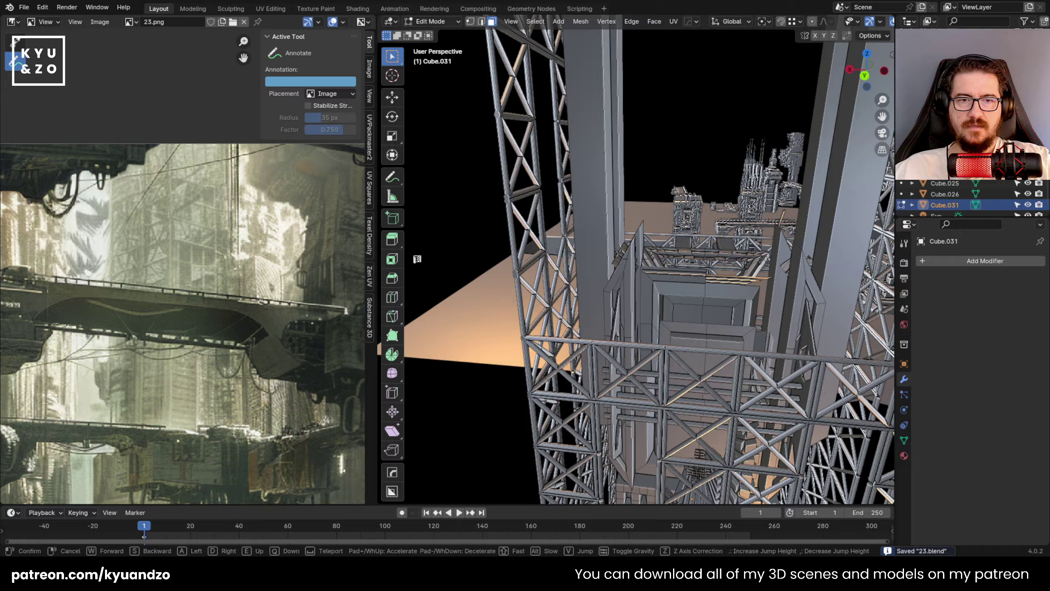
{"action": "key", "text": "w"}
{"action": "key", "text": "w"}
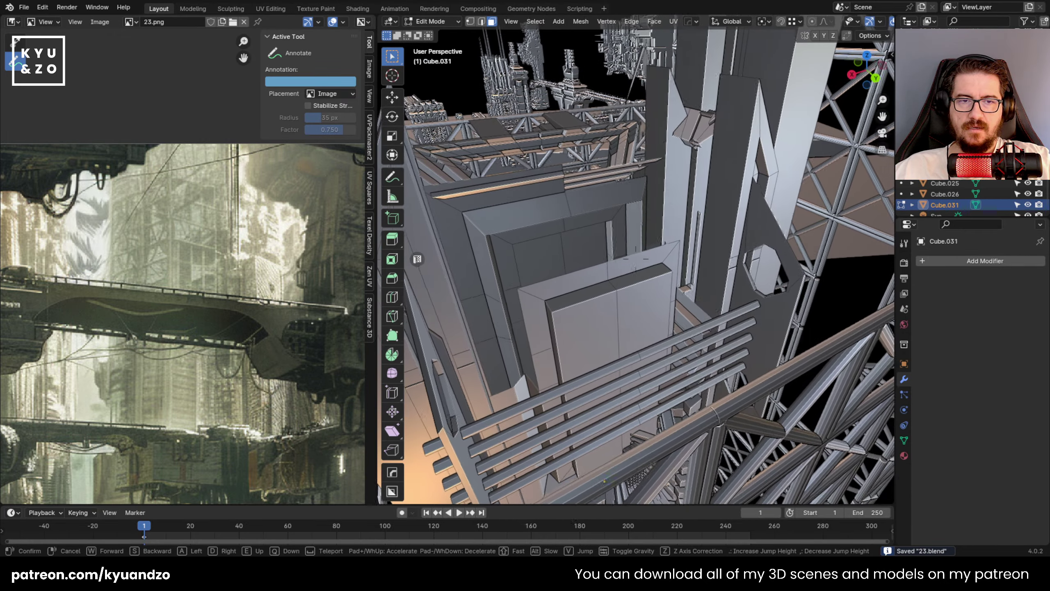
{"action": "key", "text": "s"}
{"action": "key", "text": "s"}
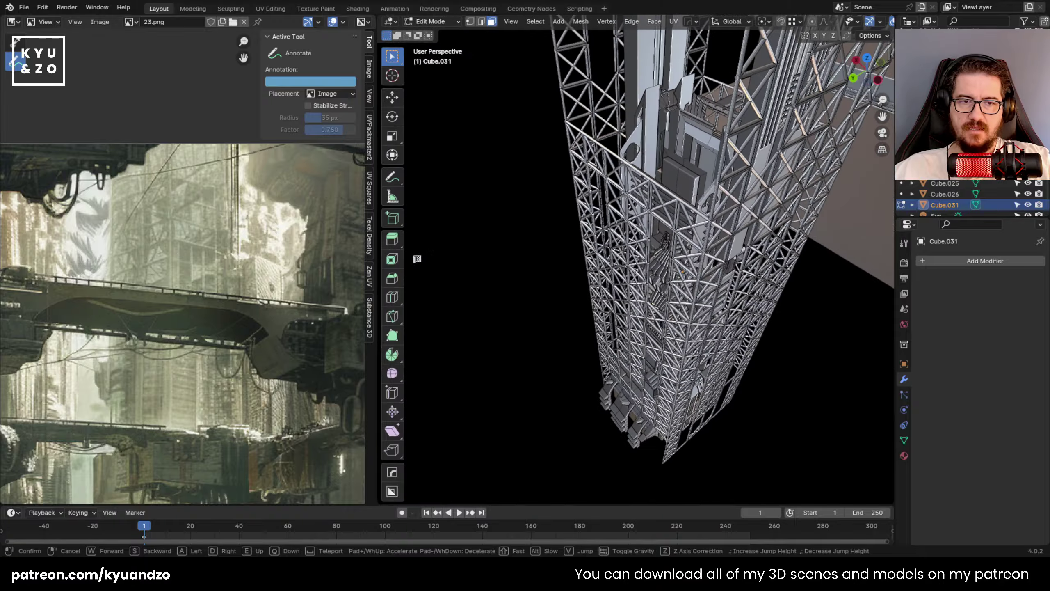
{"action": "right_click", "coordinate": [737, 231]}
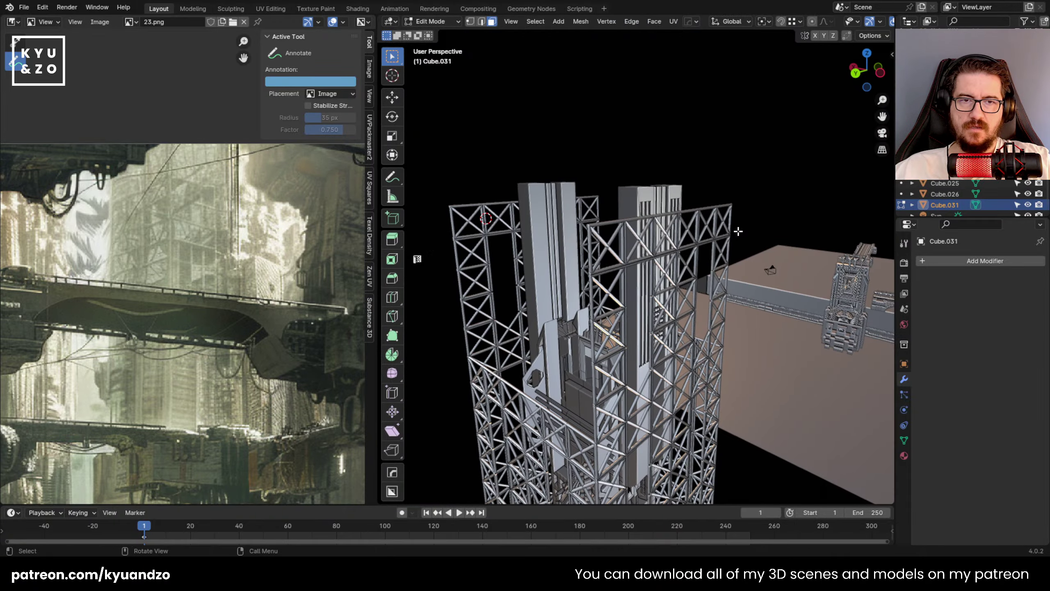
Return to Object Mode, select the tower's lattice frame and compare the structure with the reference image.
{"action": "key", "text": "Tab"}
{"action": "left_click", "coordinate": [644, 245]}
{"action": "key", "text": "shift+grave"}
{"action": "key", "text": "w"}
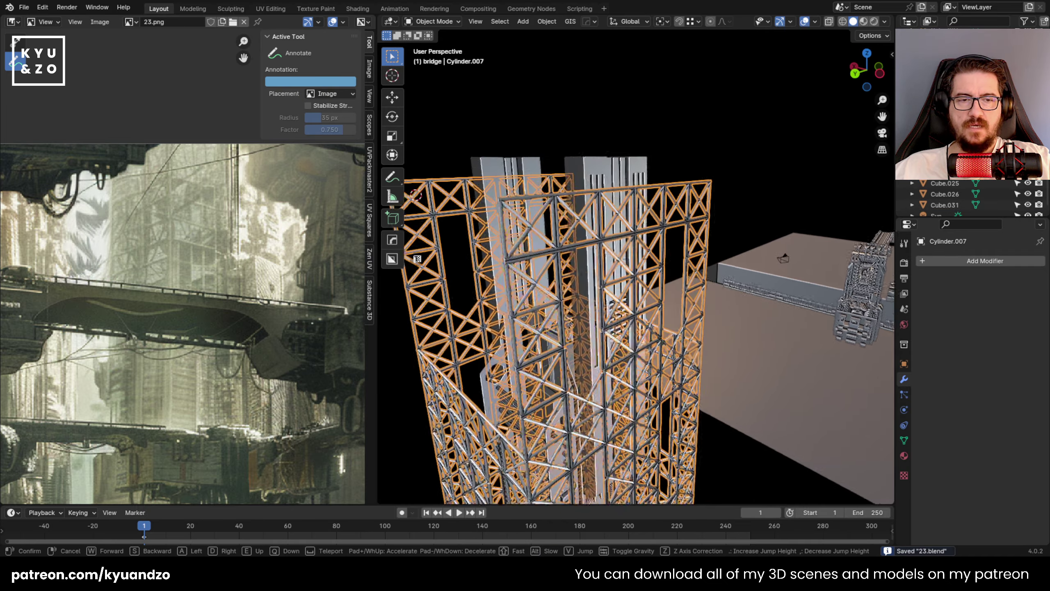
{"action": "key", "text": "d"}
{"action": "key", "text": "w"}
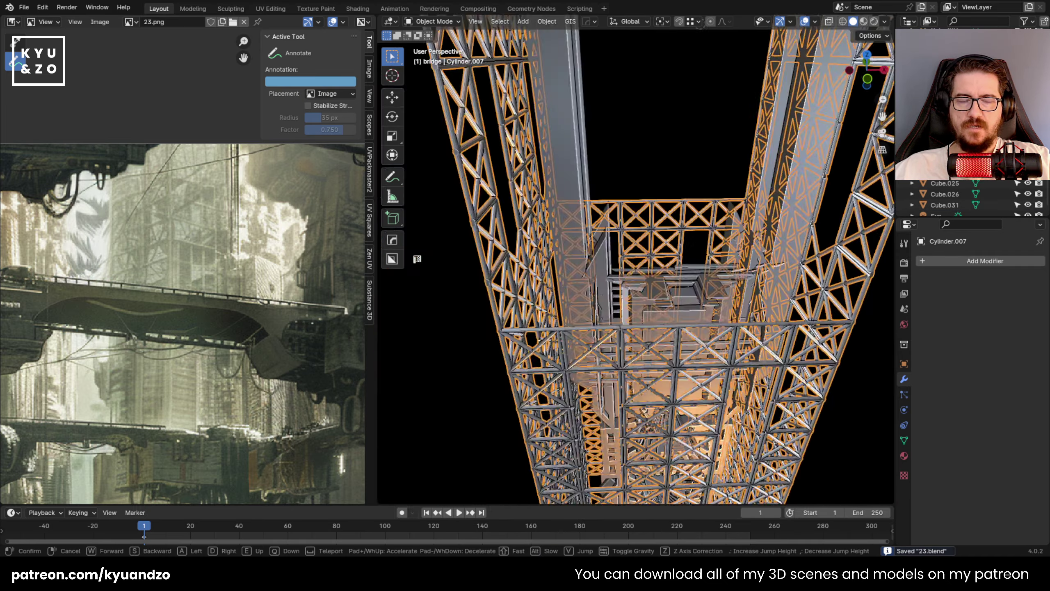
{"action": "key", "text": "Escape"}
{"action": "middle_click_drag", "start_coordinate": [174, 367], "coordinate": [216, 320]}
{"action": "scroll", "coordinate": [684, 347], "scroll_direction": "down", "scroll_amount": 10}
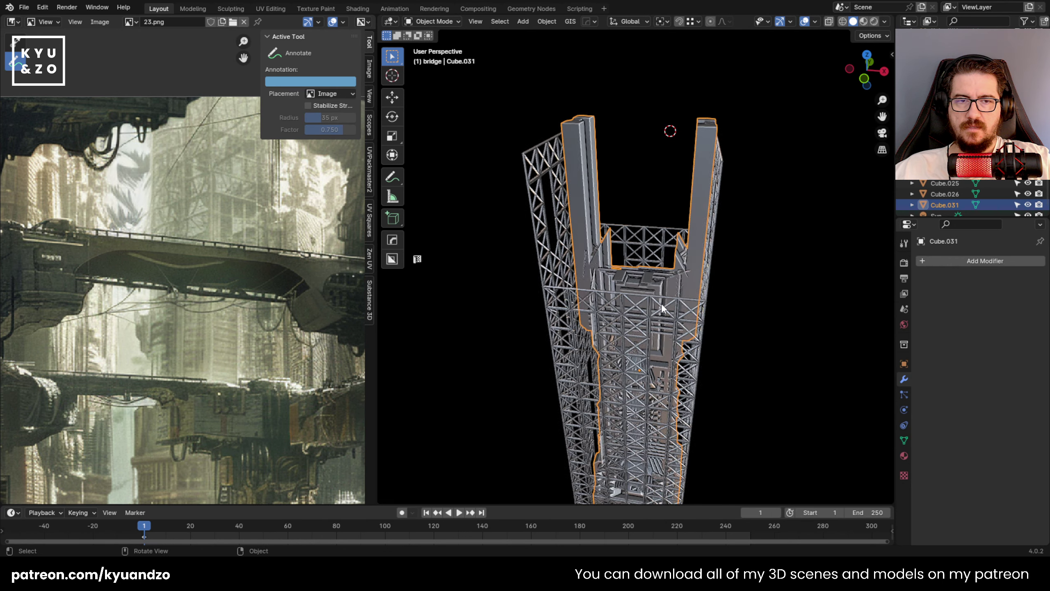
Select the tower body together with its lattice frames and join them into one object.
{"action": "left_click_drag", "start_coordinate": [538, 176], "coordinate": [727, 411]}
{"action": "middle_click_drag", "start_coordinate": [754, 298], "coordinate": [688, 350]}
{"action": "key", "text": "g"}
{"action": "right_click", "coordinate": [653, 282]}
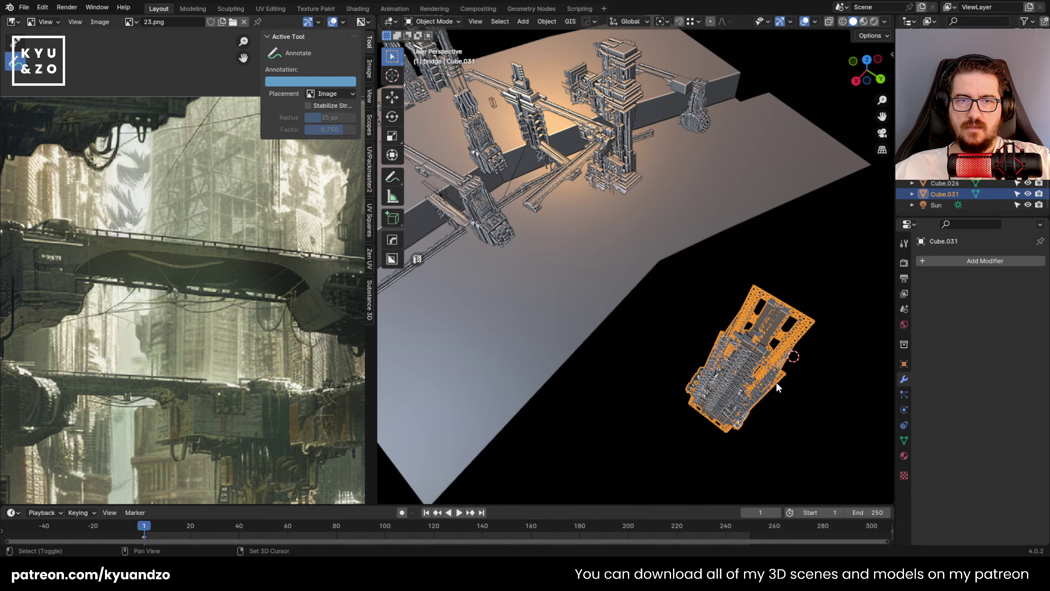
Move the whole tower -12.973 m along Y and about -18 m along X, in among the bridge scene's structures.
{"action": "key", "text": "g"}
{"action": "key", "text": "y"}
{"action": "left_click", "coordinate": [539, 323]}
{"action": "key", "text": "g"}
{"action": "key", "text": "y"}
{"action": "key", "text": "x"}
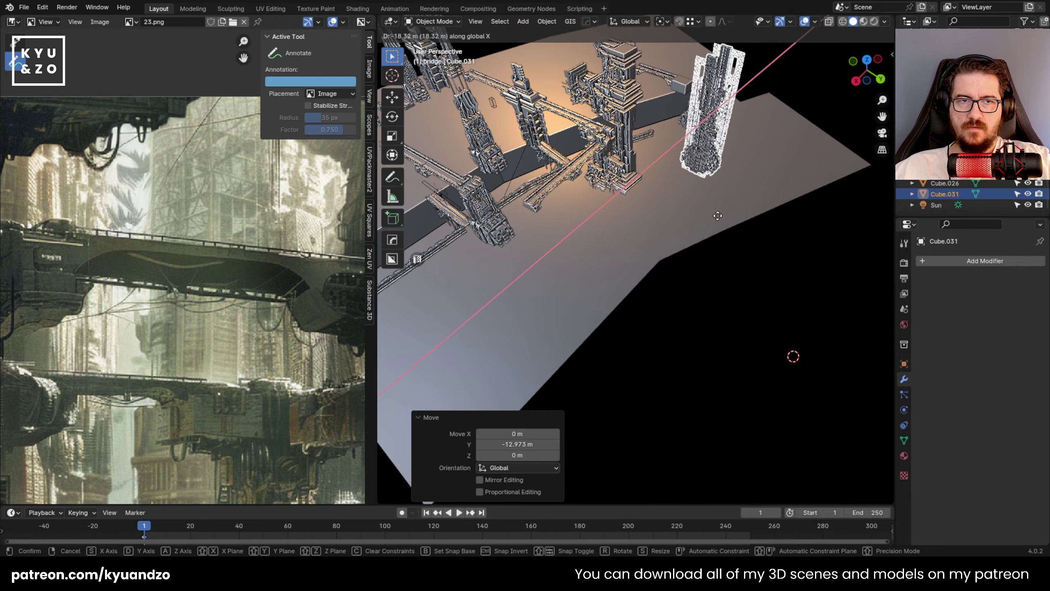
{"action": "left_click", "coordinate": [632, 194]}
Duplicate the tower -33.493 m along Y and shift the copy along X to the row of spare kit pieces.
{"action": "middle_click_drag", "start_coordinate": [633, 195], "coordinate": [664, 346], "text": "shift"}
{"action": "key", "text": "shift+d"}
{"action": "key", "text": "x"}
{"action": "key", "text": "y"}
{"action": "left_click", "coordinate": [522, 194]}
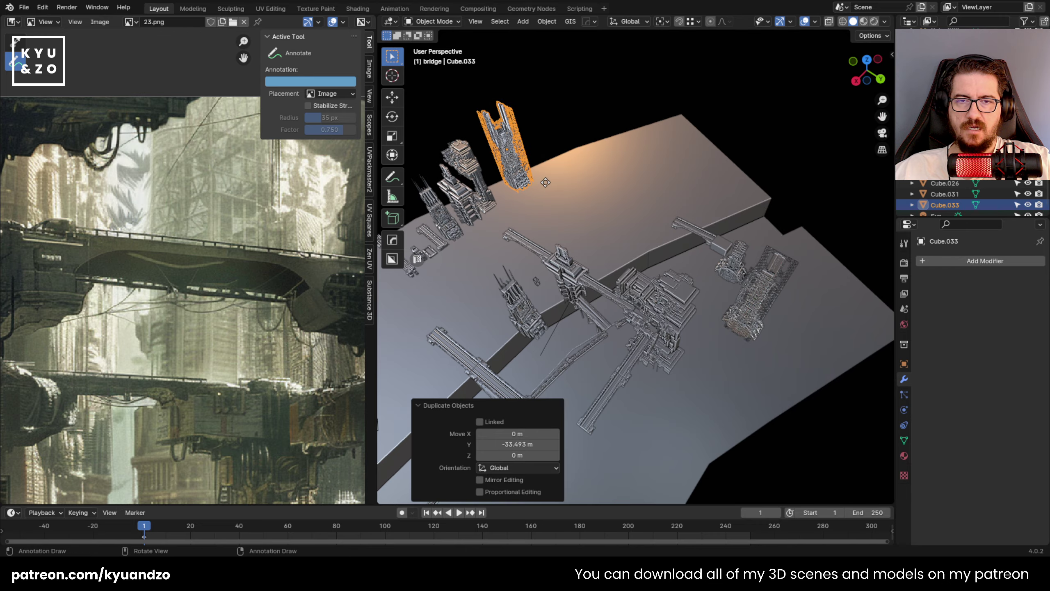
{"action": "key", "text": "g"}
{"action": "key", "text": "x"}
{"action": "left_click", "coordinate": [530, 195]}
Move the duplicated tower about 0.7 m along X, closer to the neighbouring stepped tower in the kit row.
{"action": "middle_click_drag", "start_coordinate": [530, 194], "coordinate": [559, 171], "text": "shift"}
{"action": "left_click", "coordinate": [645, 165]}
{"action": "left_click", "coordinate": [634, 174]}
{"action": "key", "text": "KP_Decimal"}
{"action": "left_click", "coordinate": [732, 280]}
{"action": "middle_click_drag", "start_coordinate": [732, 280], "coordinate": [613, 226]}
{"action": "left_click", "coordinate": [743, 347]}
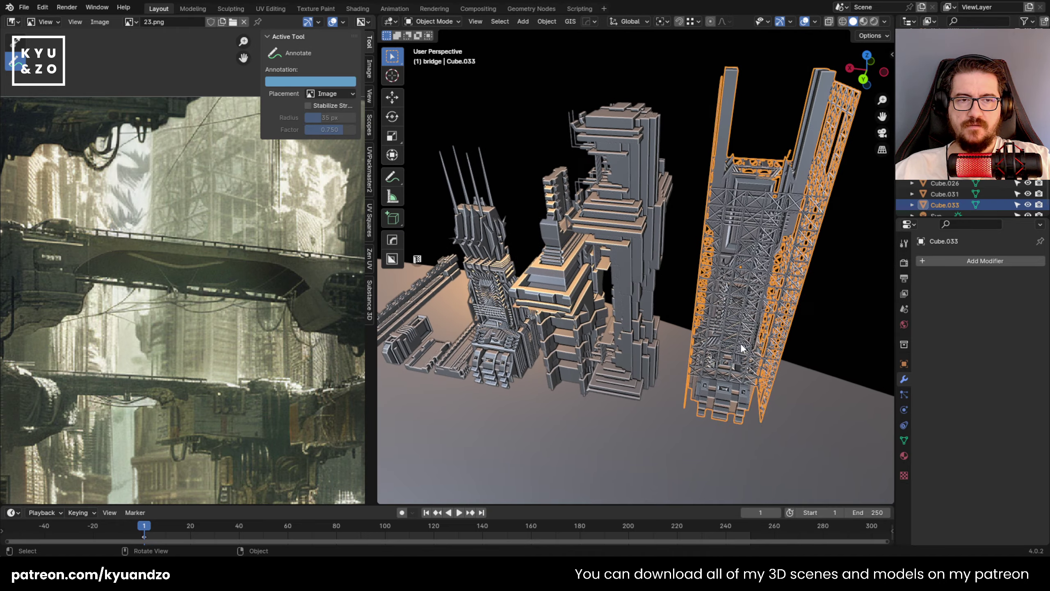
{"action": "key", "text": "g"}
{"action": "right_click", "coordinate": [587, 277]}
{"action": "key", "text": "g"}
{"action": "key", "text": "d"}
{"action": "key", "text": "s"}
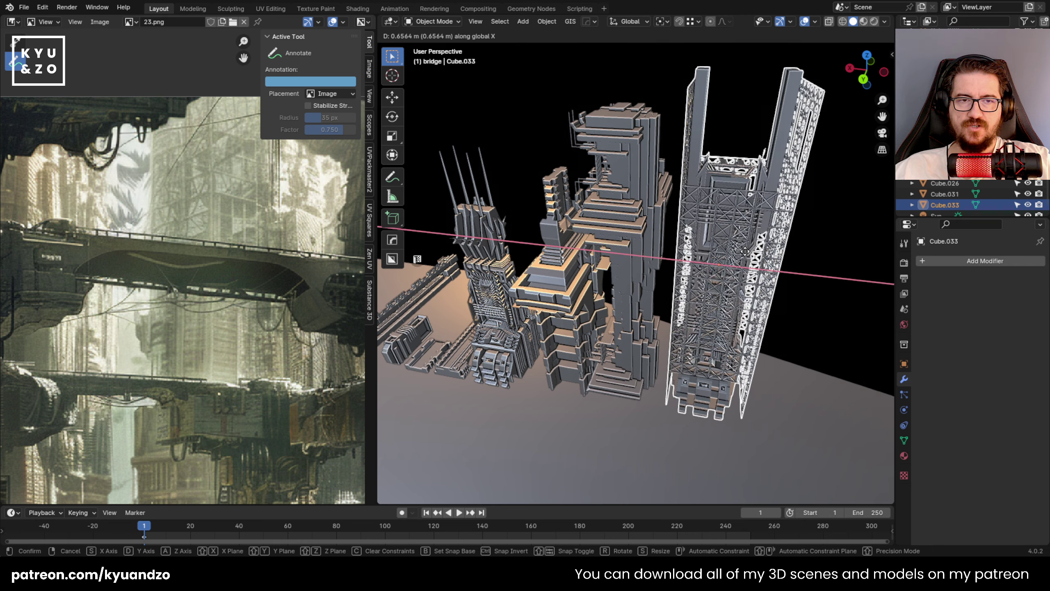
{"action": "left_click", "coordinate": [738, 325]}
Examine the kit row's stepped towers, antenna tower and smaller bridge pieces one by one.
{"action": "left_click", "coordinate": [525, 138]}
{"action": "middle_click_drag", "start_coordinate": [519, 116], "coordinate": [637, 107]}
{"action": "left_click", "coordinate": [594, 185]}
{"action": "scroll", "coordinate": [607, 118], "scroll_direction": "up", "scroll_amount": 3}
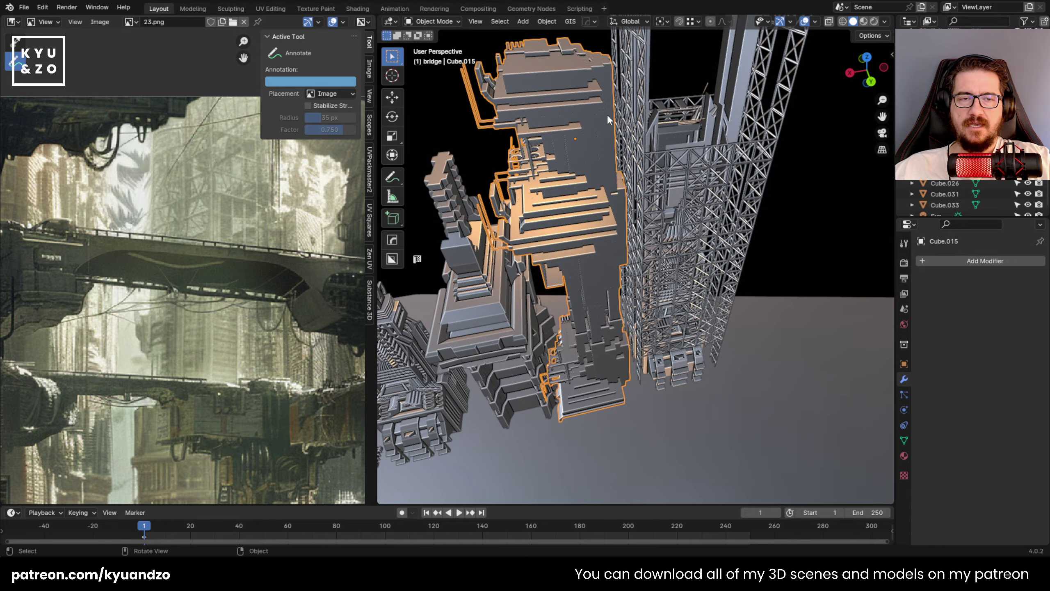
{"action": "left_click", "coordinate": [684, 189]}
{"action": "left_click", "coordinate": [575, 207]}
{"action": "middle_click_drag", "start_coordinate": [450, 223], "coordinate": [565, 237], "text": "shift"}
{"action": "left_click", "coordinate": [583, 317]}
{"action": "middle_click_drag", "start_coordinate": [428, 313], "coordinate": [624, 262], "text": "shift"}
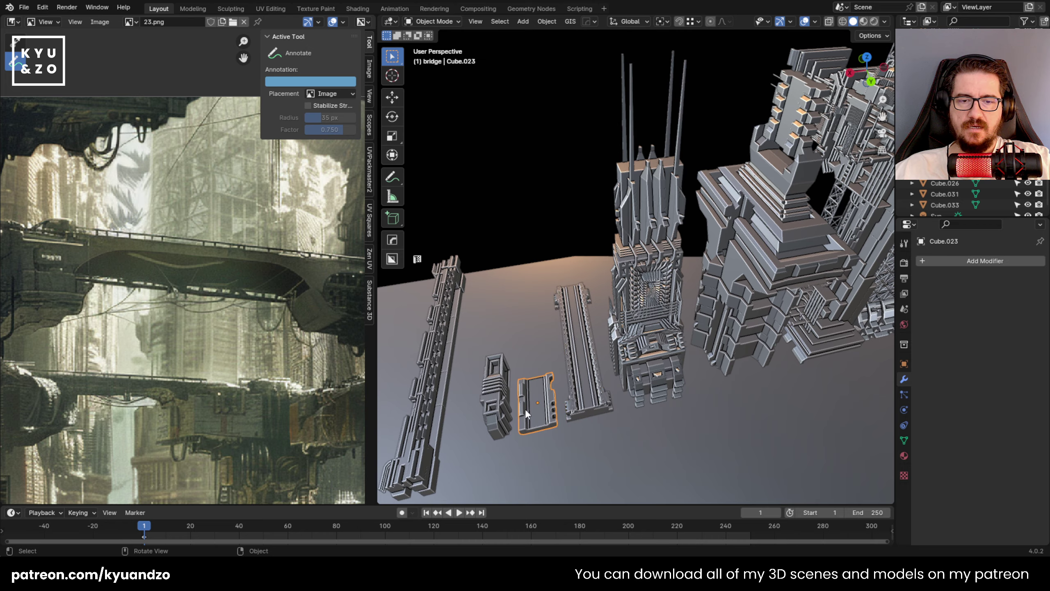
Move the long bridge beam at the end of the kit row about -1.3 m along X.
{"action": "middle_click_drag", "start_coordinate": [425, 445], "coordinate": [550, 342], "text": "shift"}
{"action": "left_click", "coordinate": [549, 343]}
{"action": "key", "text": "g"}
{"action": "key", "text": "x"}
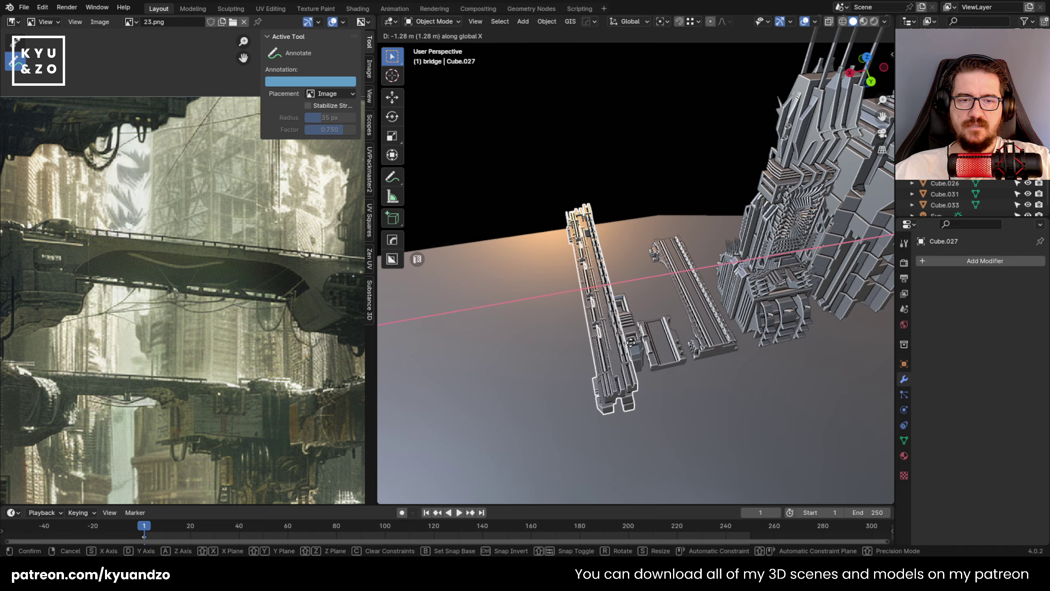
{"action": "left_click", "coordinate": [611, 342]}
Place the long bridge beam at the end of the kit row and return to the arched bridges in the scene.
{"action": "left_click", "coordinate": [552, 262]}
{"action": "middle_click_drag", "start_coordinate": [553, 263], "coordinate": [657, 188]}
{"action": "scroll", "coordinate": [612, 239], "scroll_direction": "down", "scroll_amount": 3}
{"action": "key", "text": "shift+grave"}
{"action": "key", "text": "w"}
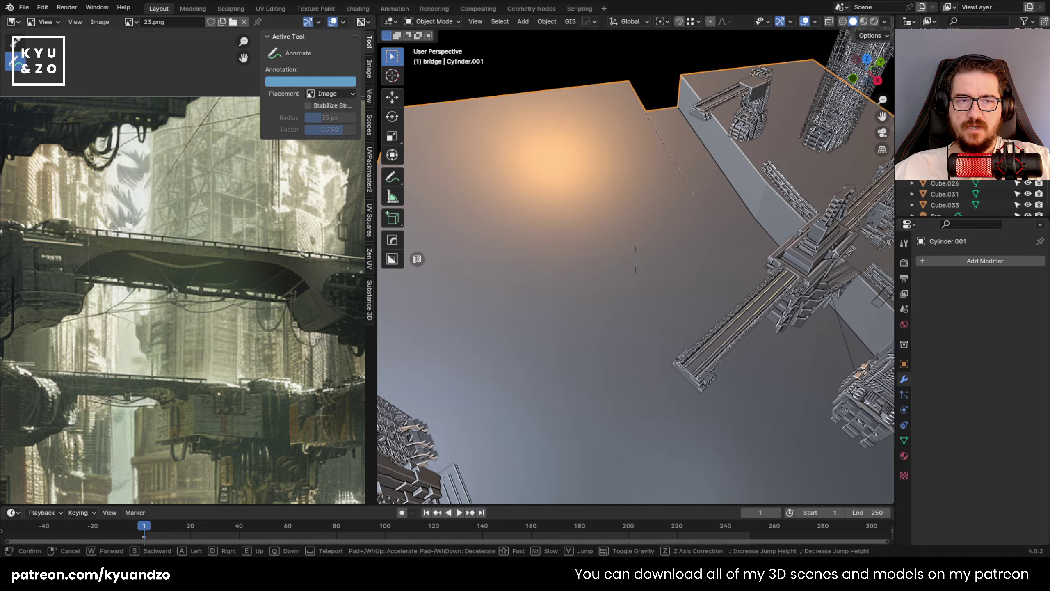
{"action": "key", "text": "s"}
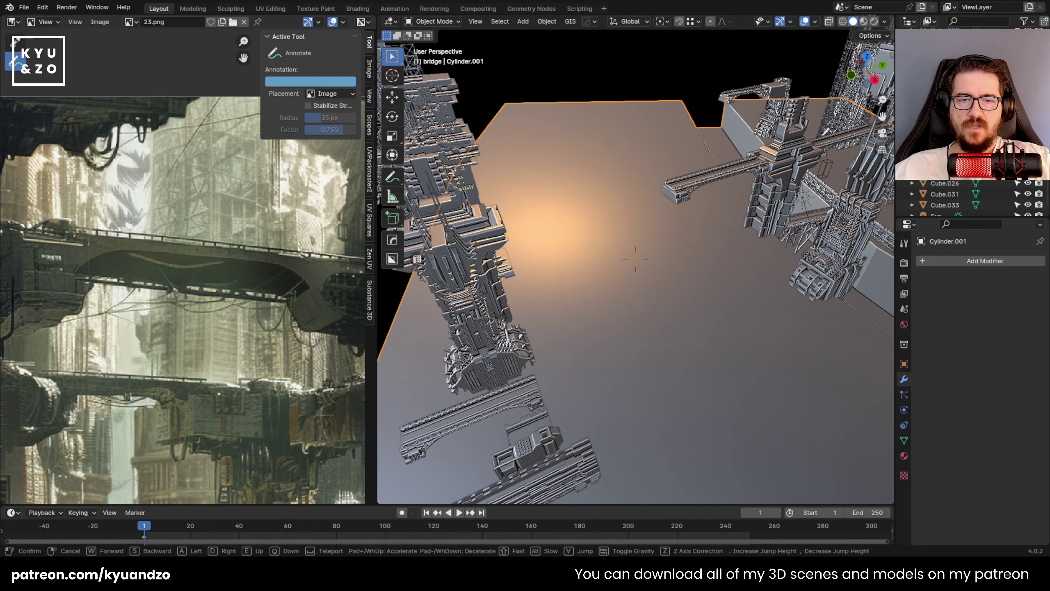
{"action": "left_click", "coordinate": [681, 193]}
{"action": "key", "text": "g"}
{"action": "right_click", "coordinate": [652, 197]}
{"action": "middle_click_drag", "start_coordinate": [621, 206], "coordinate": [646, 176], "text": "shift"}
{"action": "key", "text": "g"}
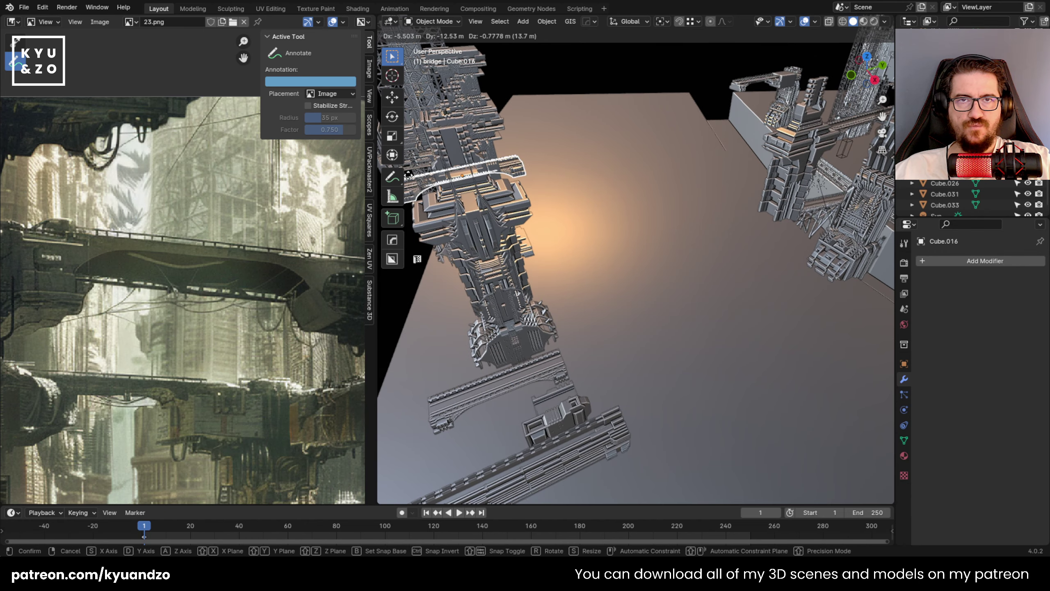
{"action": "left_click", "coordinate": [721, 96]}
{"action": "left_click", "coordinate": [628, 134]}
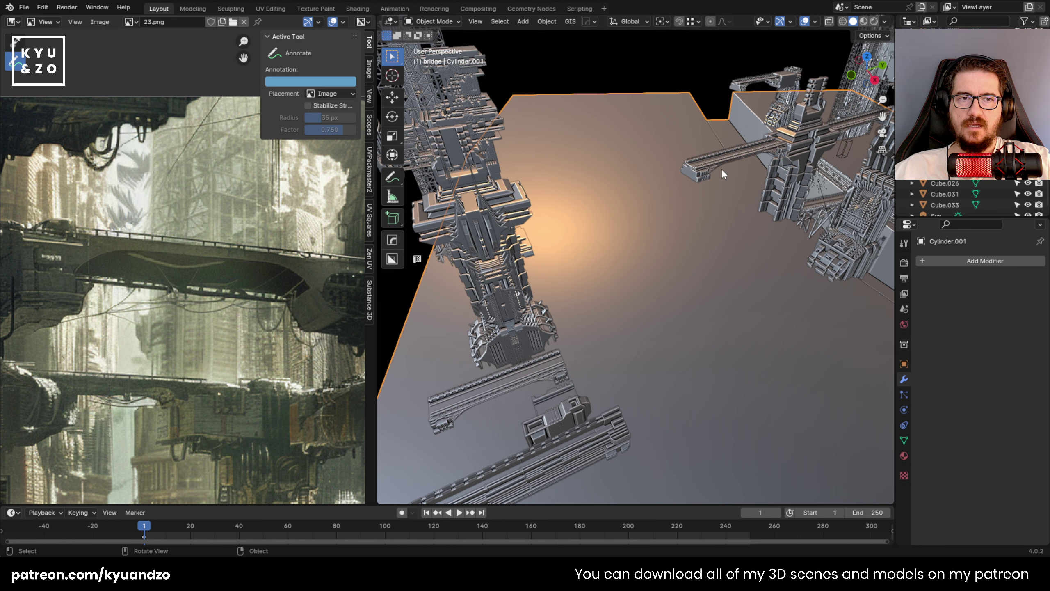
Link the materials of the kit row's arched bridge to the matching arched bridge in the scene.
{"action": "key", "text": "ctrl+l"}
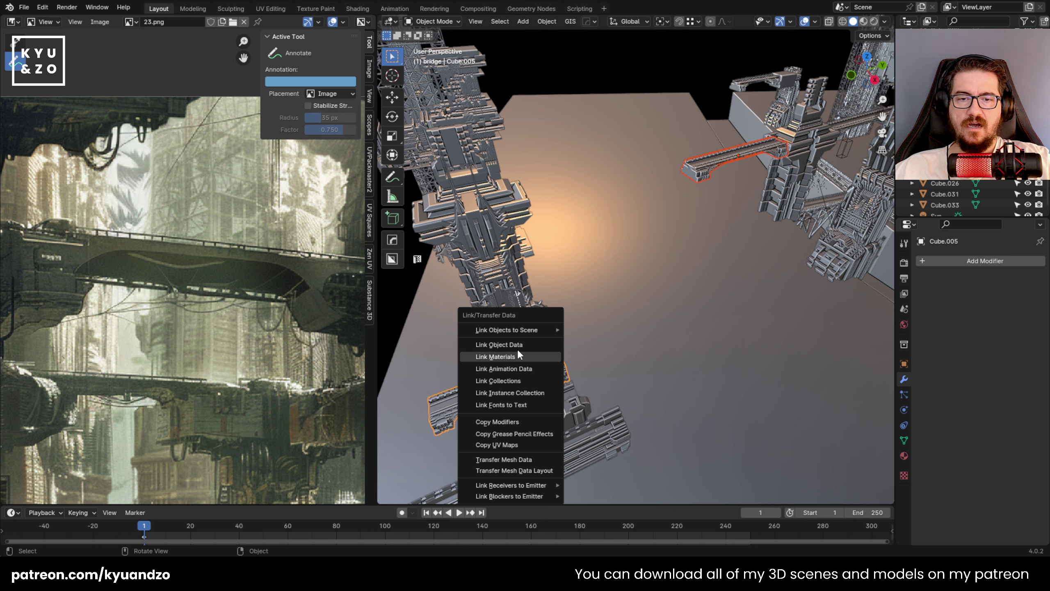
{"action": "left_click", "coordinate": [493, 357]}
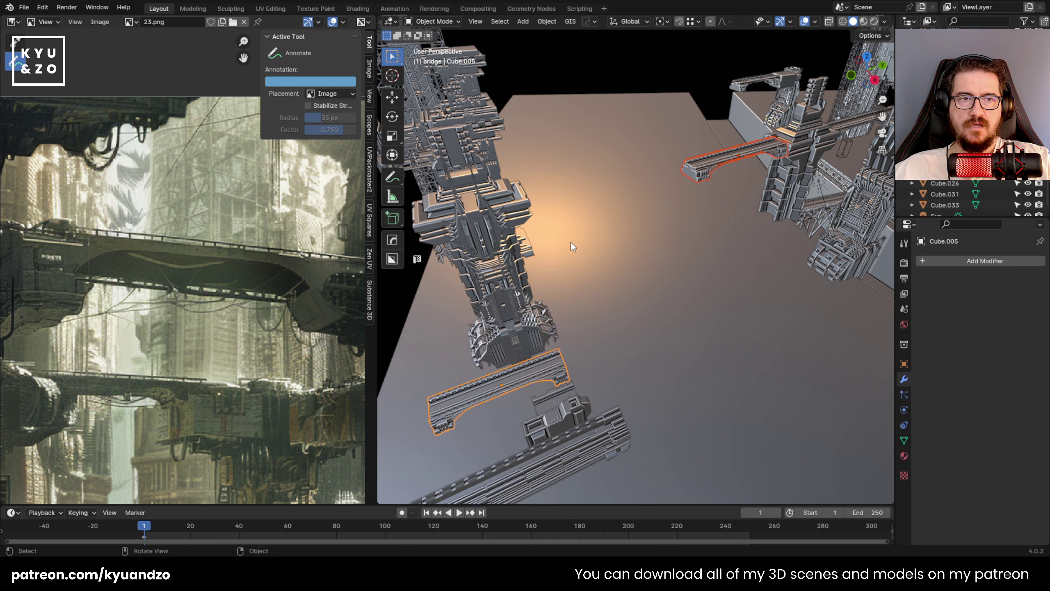
{"action": "left_click", "coordinate": [628, 236]}
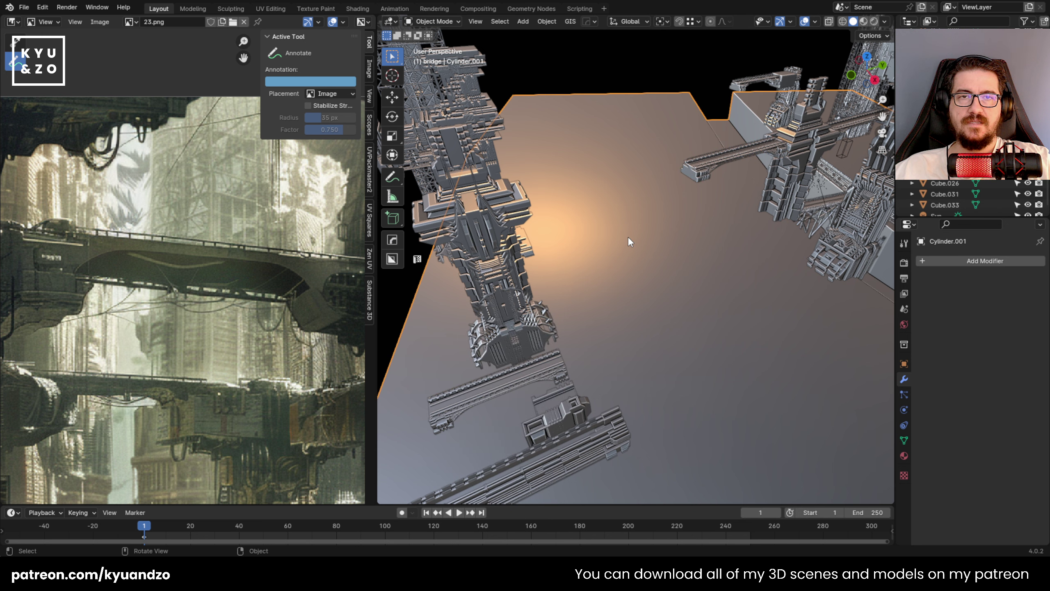
{"action": "left_click", "coordinate": [646, 72]}
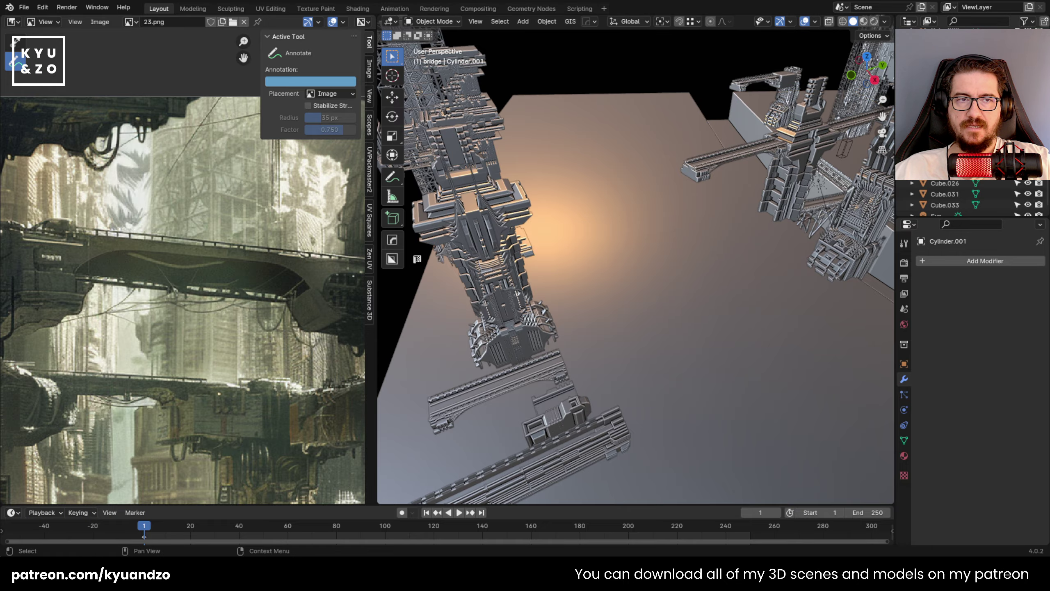
Examine the spare kit row and the assembled towers and bridges from several sides.
{"action": "key", "text": "shift+grave"}
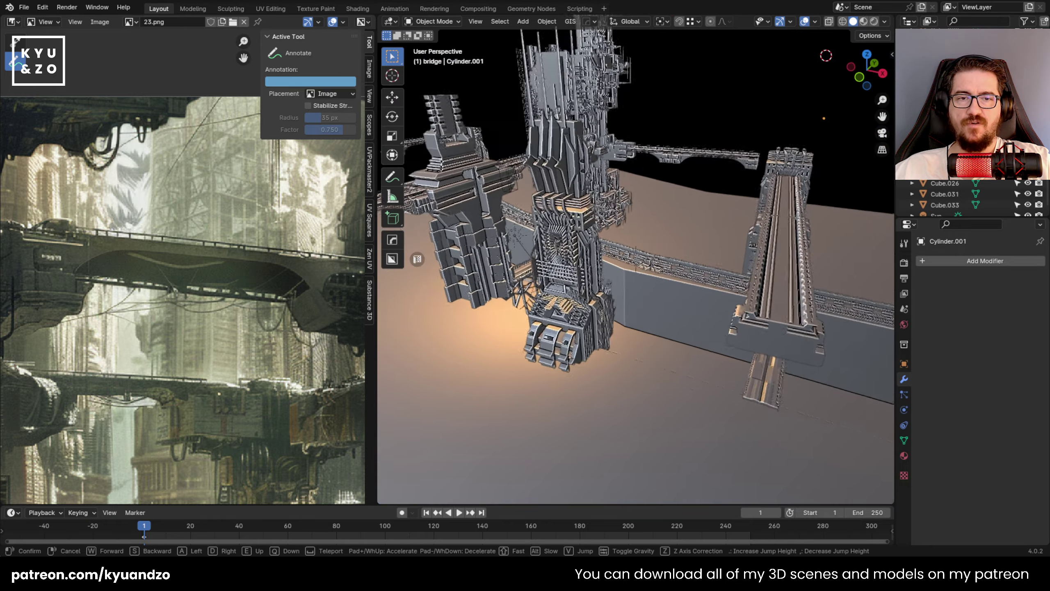
{"action": "key", "text": "w"}
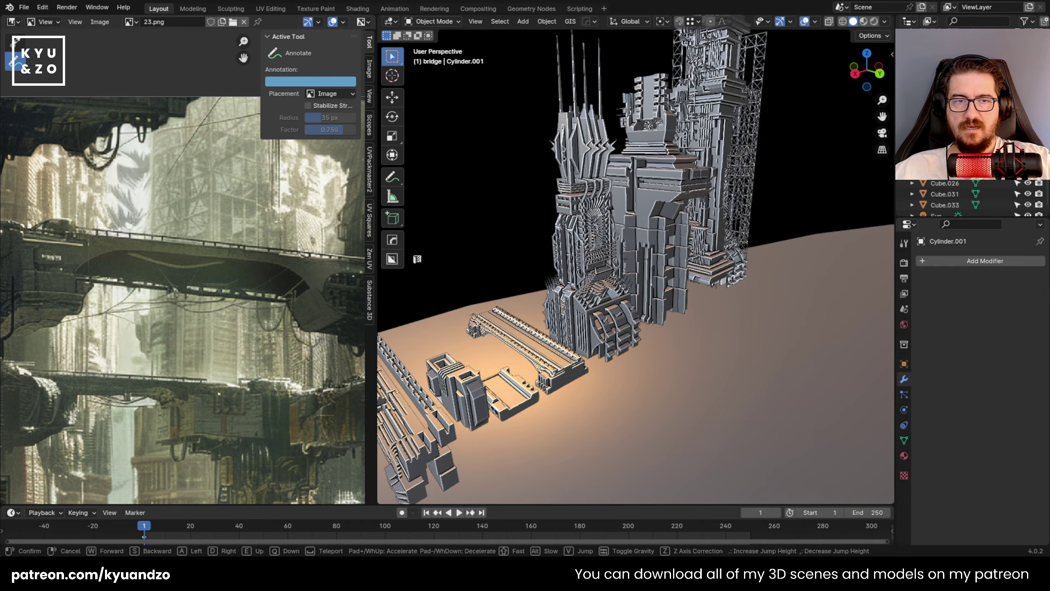
{"action": "left_click", "coordinate": [652, 313]}
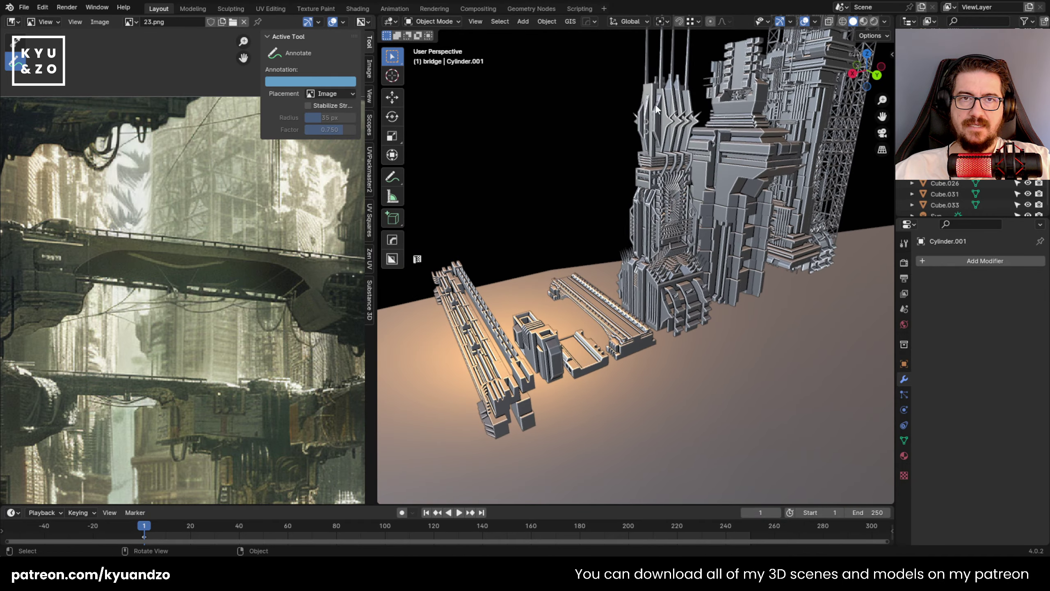
{"action": "key", "text": "shift+grave"}
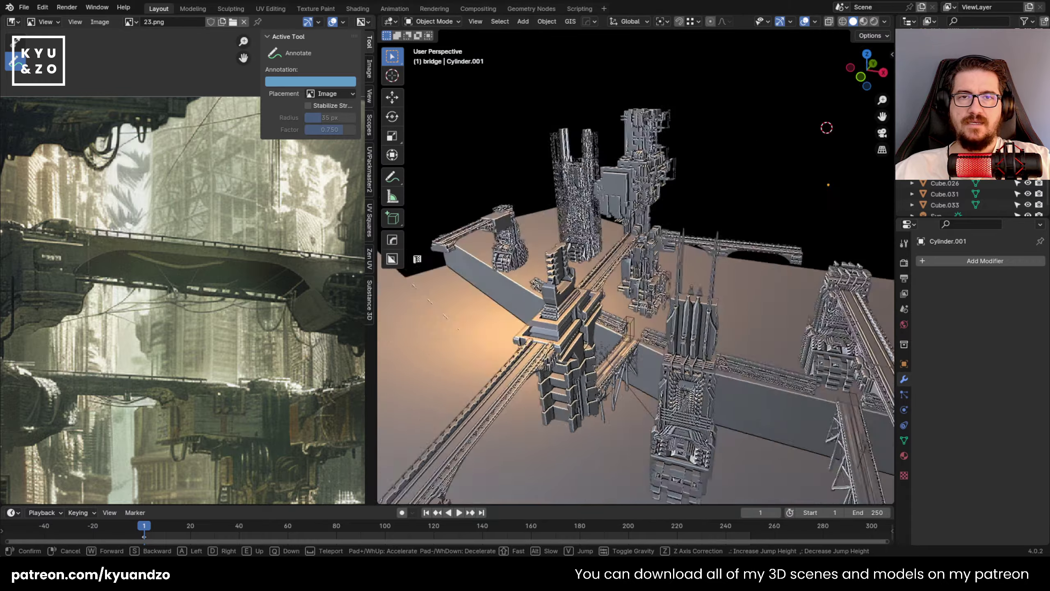
{"action": "key", "text": "w"}
{"action": "left_click", "coordinate": [480, 361]}
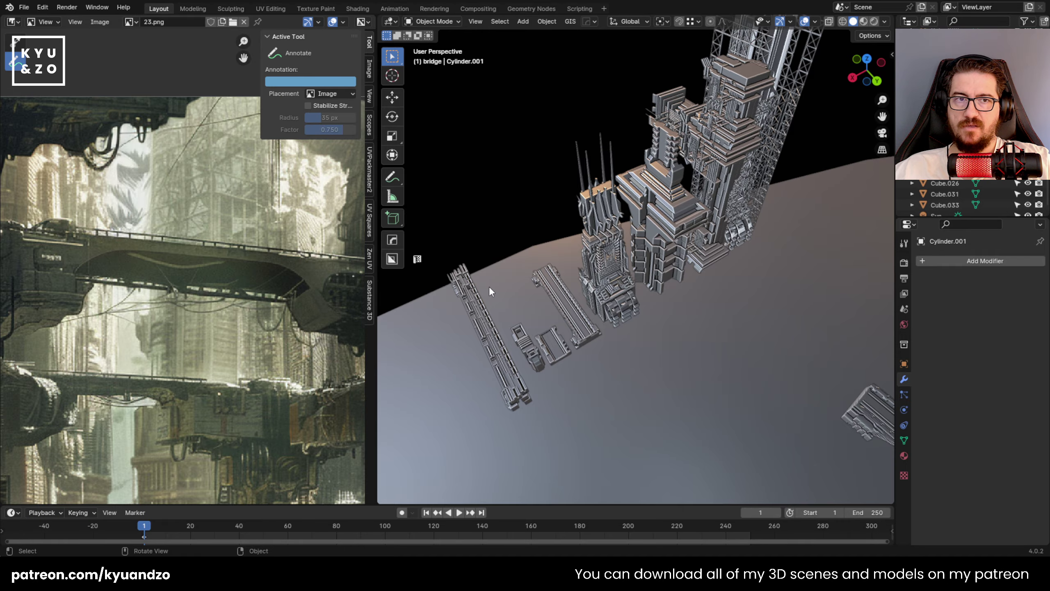
{"action": "key", "text": "shift+grave"}
{"action": "key", "text": "w"}
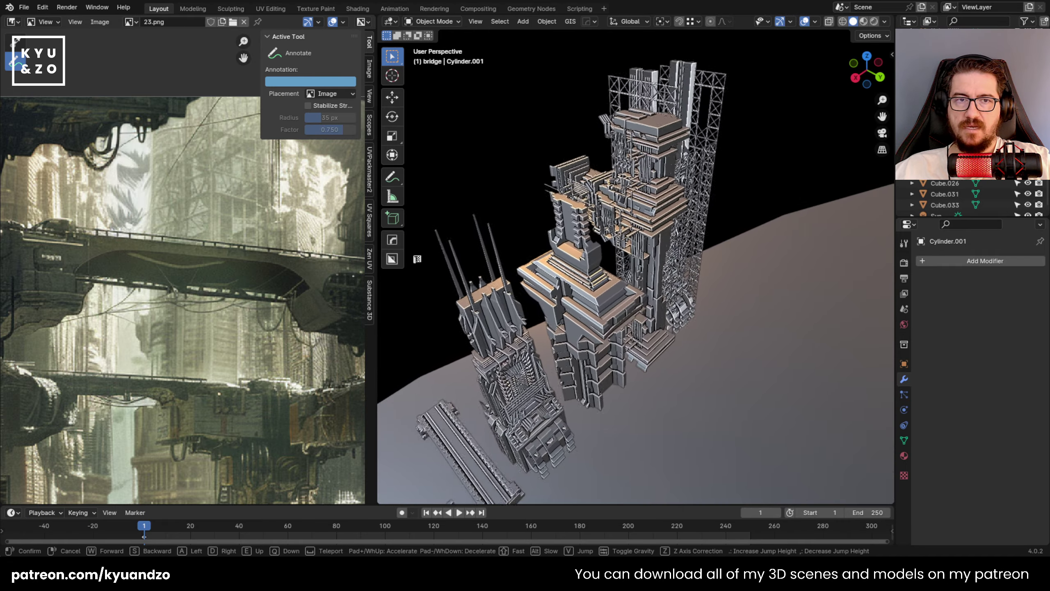
{"action": "key", "text": "w"}
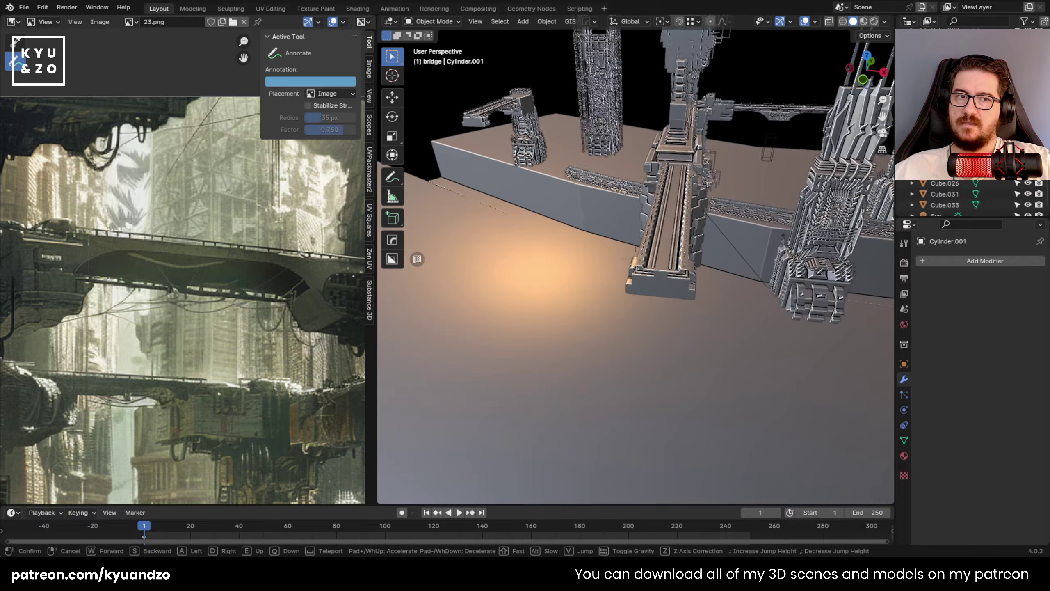
{"action": "left_click", "coordinate": [500, 373]}
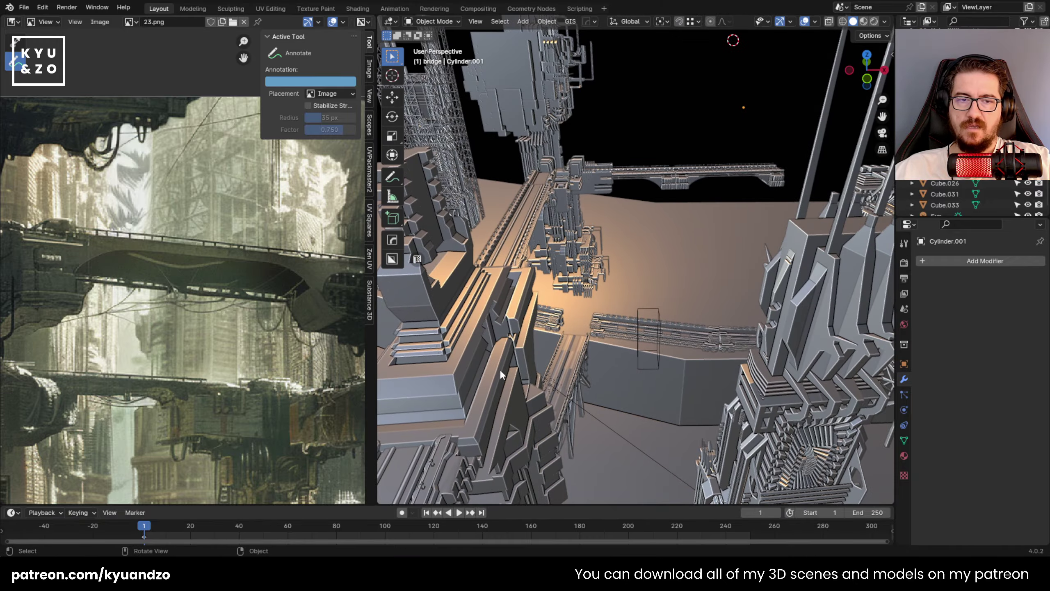
Delete the small wireframe box standing between the central bridges and the antenna tower.
{"action": "key", "text": "g"}
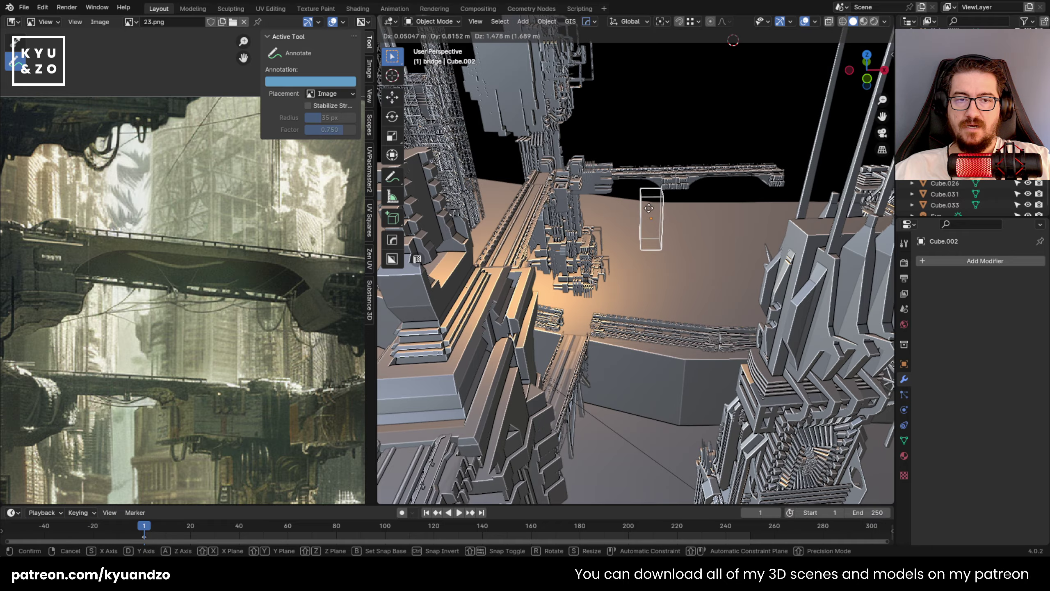
{"action": "right_click", "coordinate": [651, 206]}
{"action": "key", "text": "g"}
{"action": "key", "text": "z"}
{"action": "left_click", "coordinate": [661, 186]}
{"action": "key", "text": "x"}
{"action": "left_click", "coordinate": [662, 187]}
Inspect the towers and bridges across the scene, ending in the camera view.
{"action": "key", "text": "shift+grave"}
{"action": "key", "text": "s"}
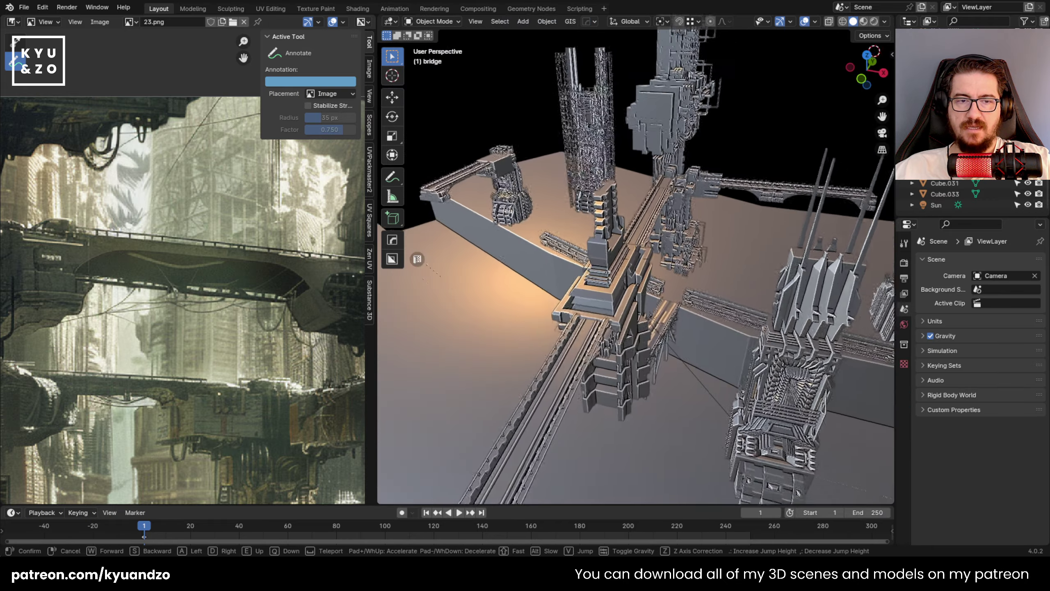
{"action": "key", "text": "w"}
{"action": "key", "text": "d"}
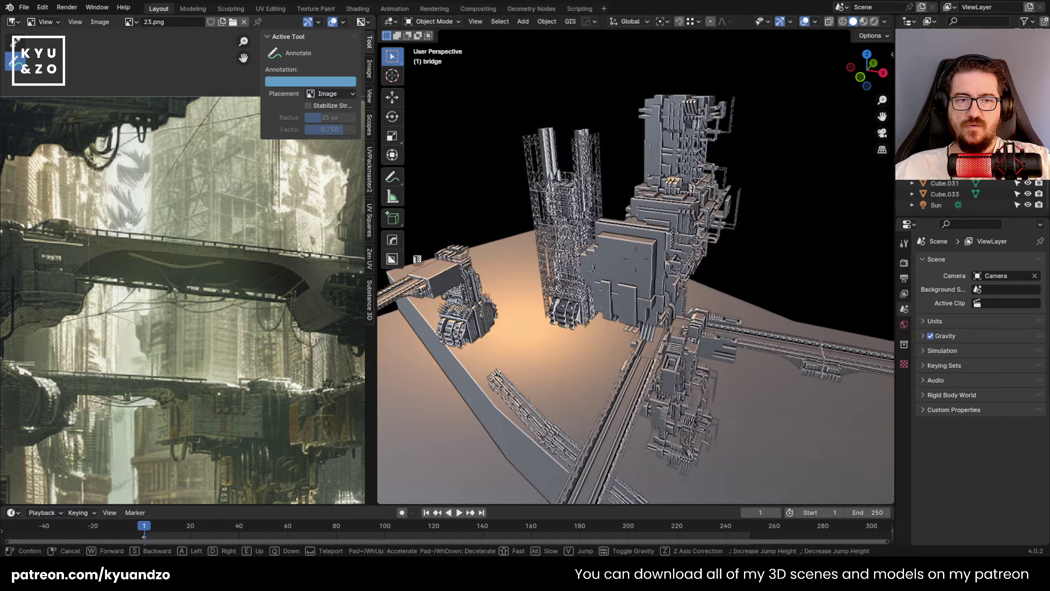
{"action": "key", "text": "w"}
{"action": "key", "text": "w"}
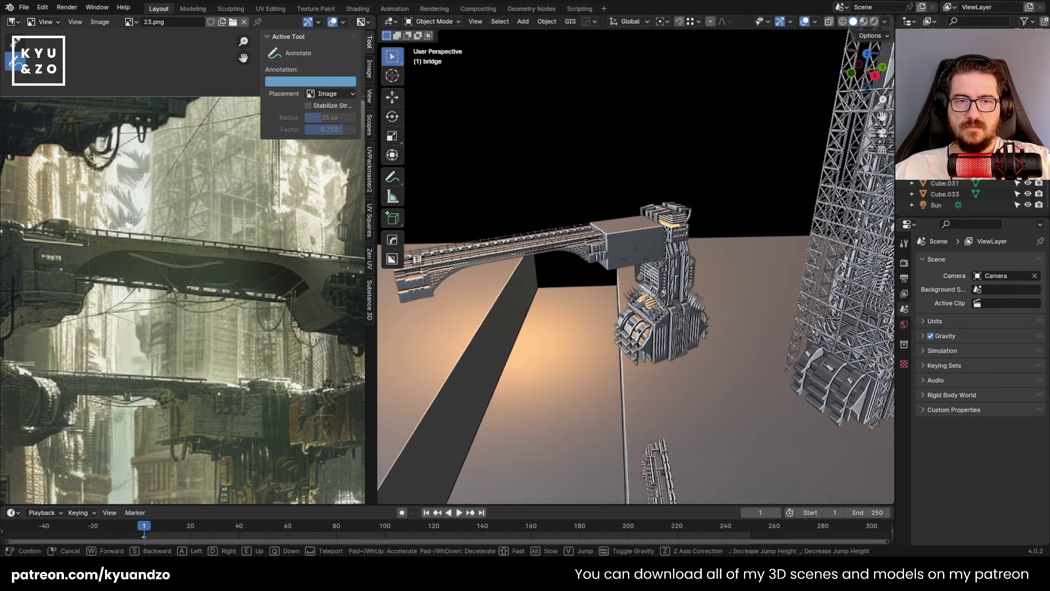
{"action": "key", "text": "w"}
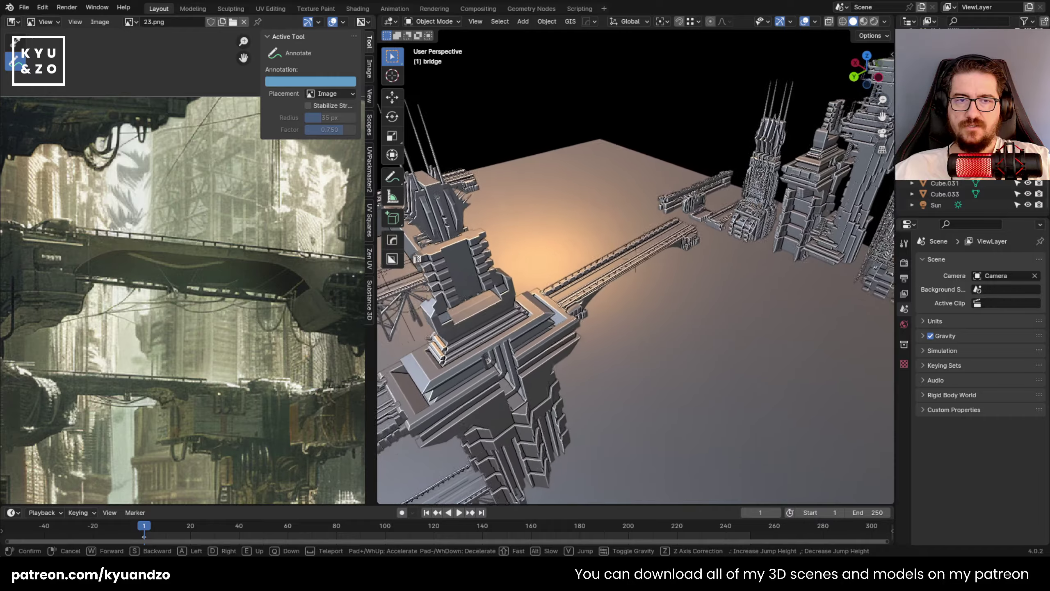
{"action": "left_click", "coordinate": [636, 266]}
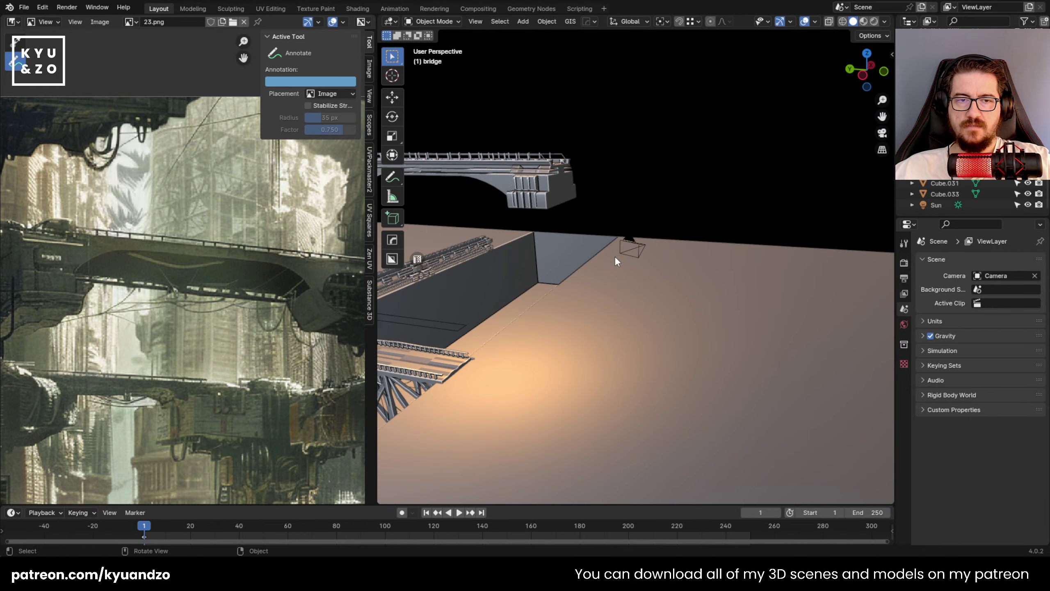
{"action": "left_click", "coordinate": [625, 240]}
{"action": "key", "text": "KP_0"}
Move the background lattice tower about -7 m along Y, into the gap beside the central tower.
{"action": "left_click", "coordinate": [684, 188]}
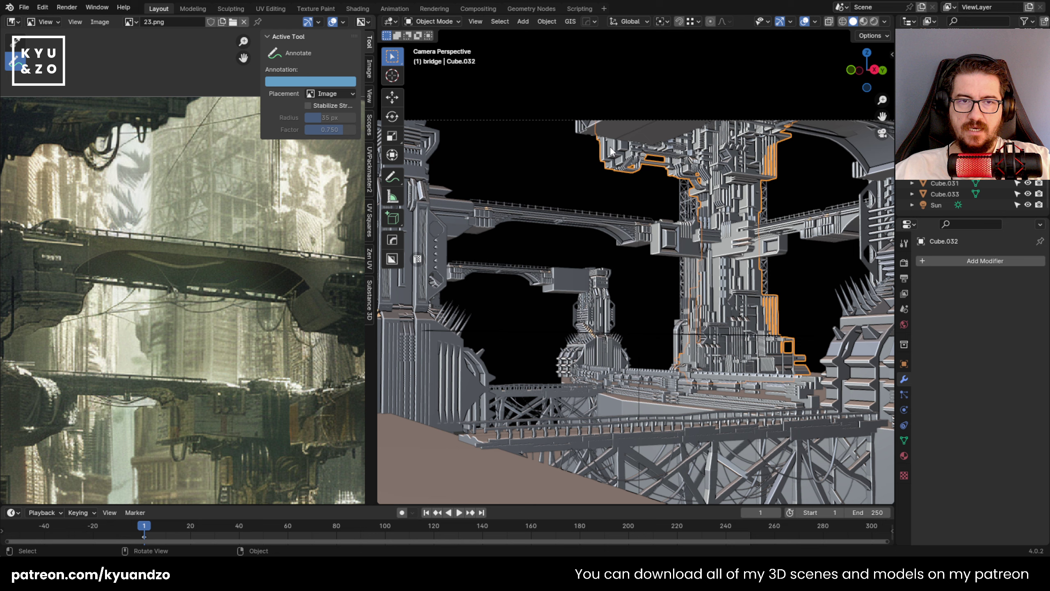
{"action": "left_click", "coordinate": [717, 145]}
{"action": "left_click", "coordinate": [722, 227]}
{"action": "left_click", "coordinate": [681, 265]}
{"action": "key", "text": "g"}
{"action": "key", "text": "d"}
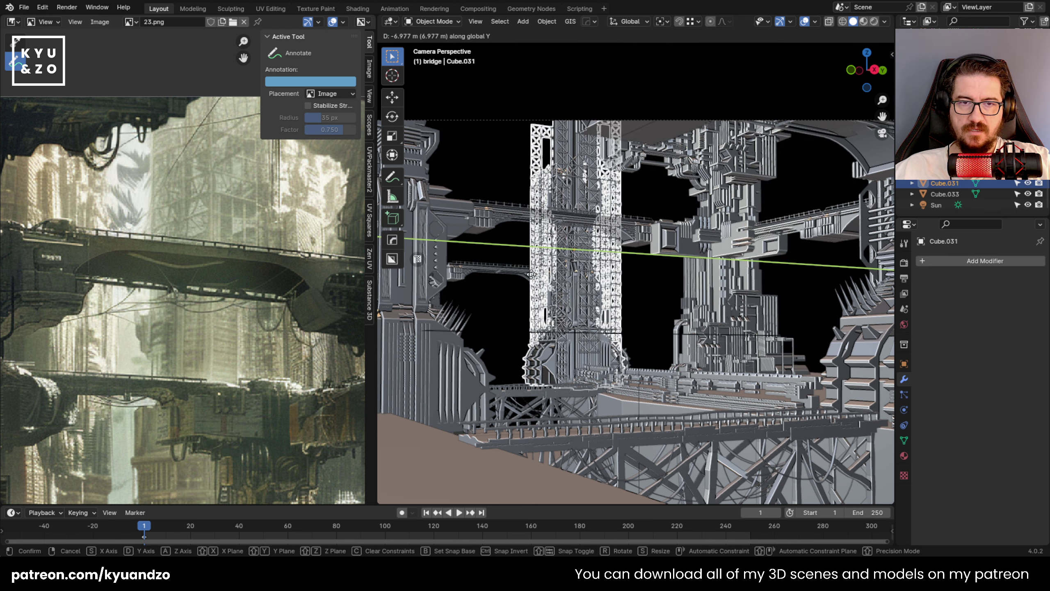
{"action": "left_click", "coordinate": [538, 252]}
{"action": "left_click", "coordinate": [455, 158]}
{"action": "middle_click_drag", "start_coordinate": [628, 292], "coordinate": [620, 268], "text": "shift"}
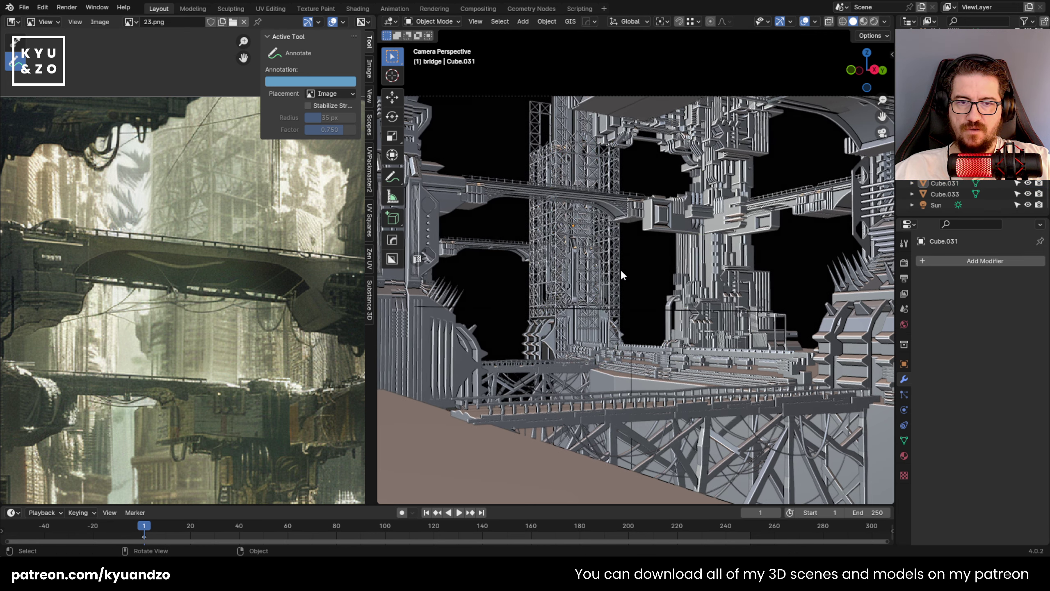
Shift the lattice tower about 0.9 m along Y and scale it up uniformly.
{"action": "left_click", "coordinate": [616, 271]}
{"action": "key", "text": "g"}
{"action": "key", "text": "d"}
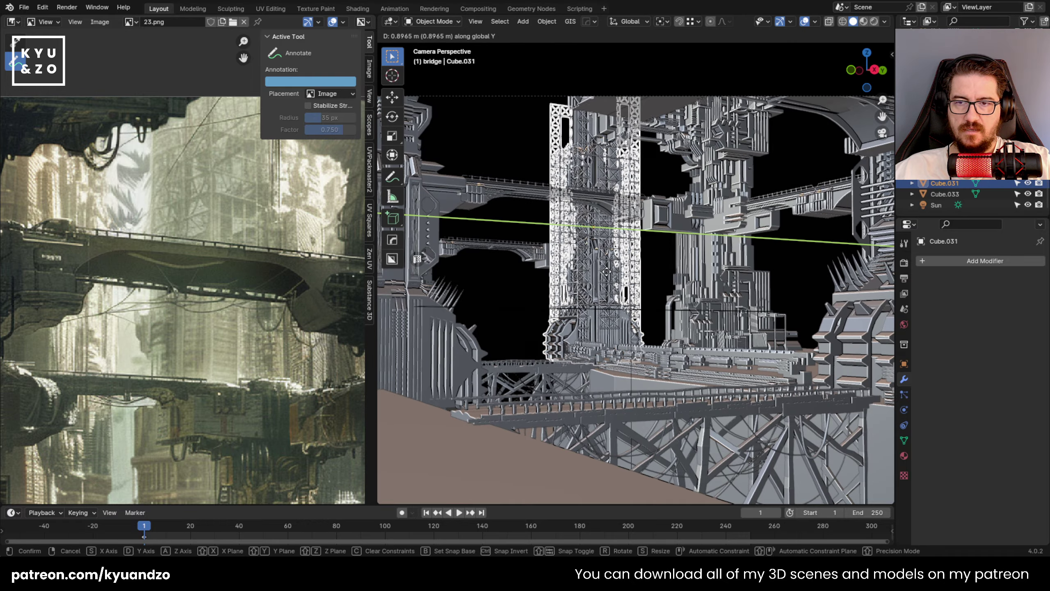
{"action": "left_click", "coordinate": [607, 271]}
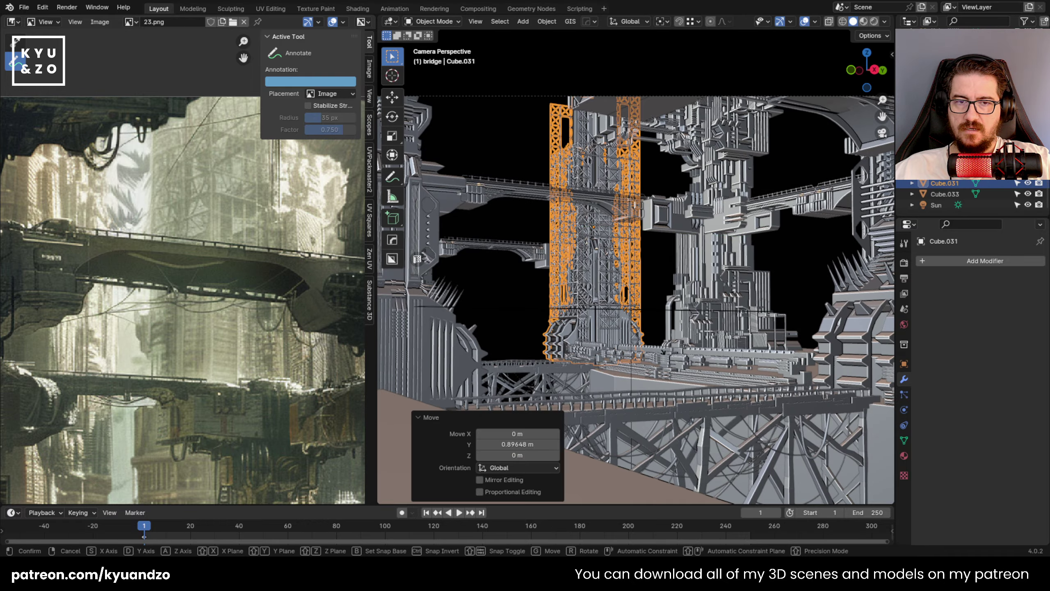
{"action": "key", "text": "s"}
{"action": "left_click", "coordinate": [683, 385]}
Raise the lattice tower about 2.03 m, push it along negative X and shift it about 5.24 m along Y.
{"action": "key", "text": "g"}
{"action": "key", "text": "a"}
{"action": "key", "text": "x"}
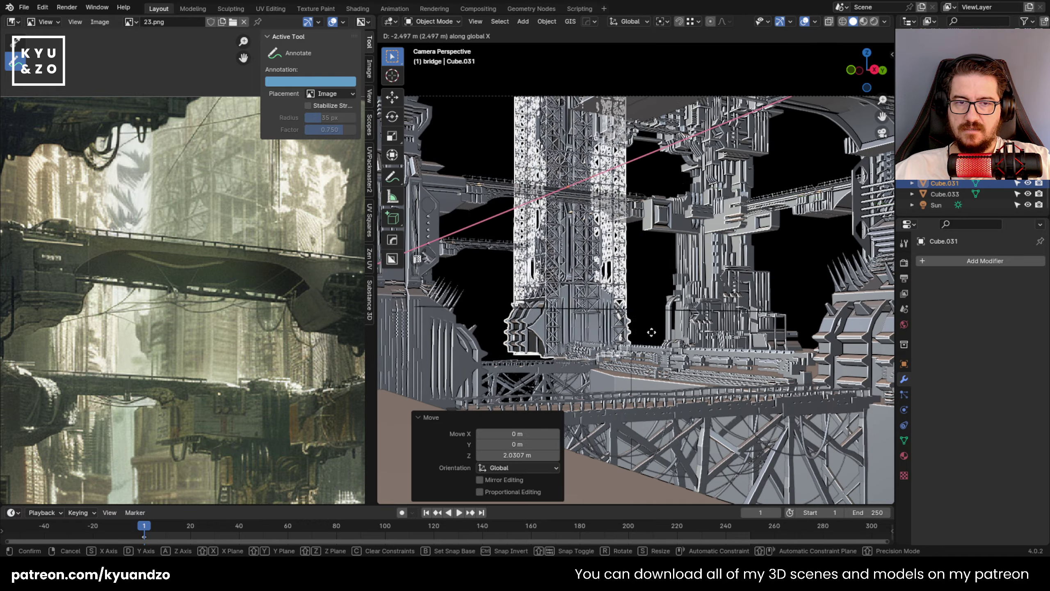
{"action": "left_click", "coordinate": [652, 315]}
{"action": "key", "text": "g"}
{"action": "key", "text": "y"}
{"action": "left_click", "coordinate": [652, 315]}
Scale the lattice tower up by about 1.3 and raise it about 2.47 m.
{"action": "key", "text": "s"}
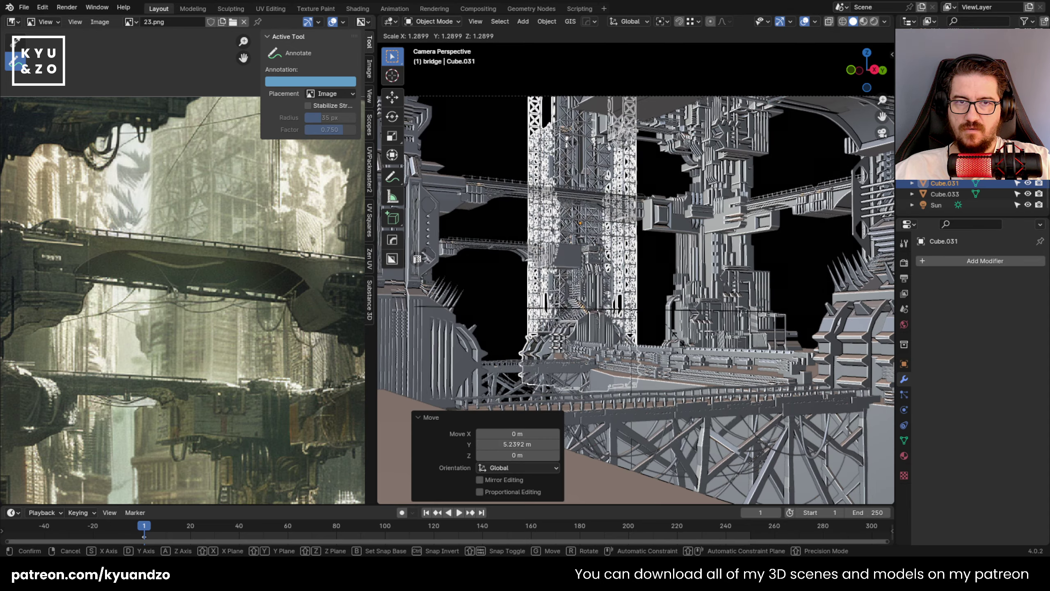
{"action": "left_click", "coordinate": [678, 305]}
{"action": "key", "text": "g"}
{"action": "key", "text": "z"}
{"action": "left_click", "coordinate": [680, 303]}
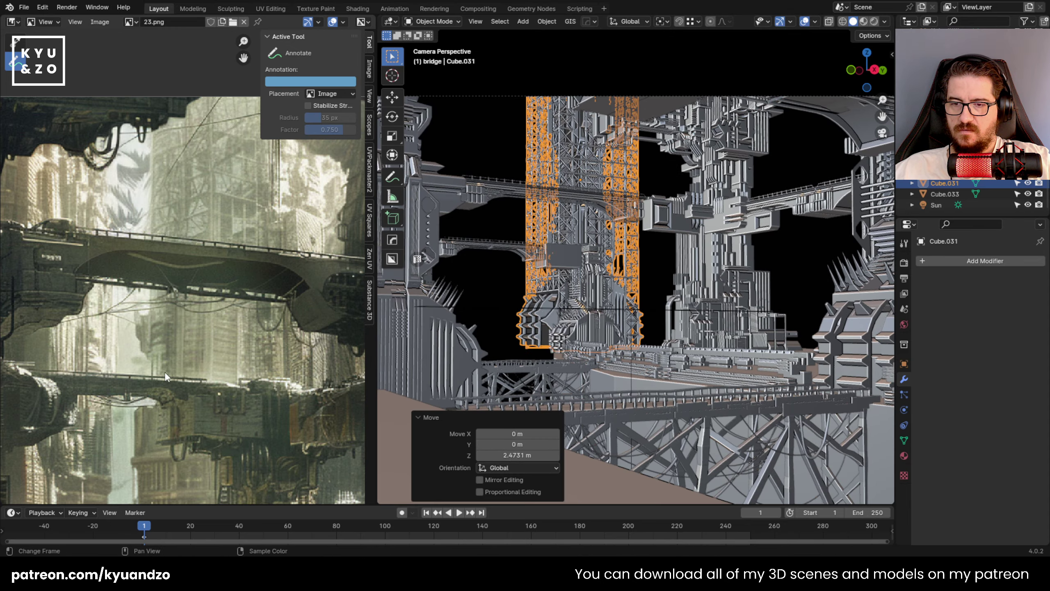
Move the lattice tower about 1.83 m along Y and -5.46 m along X, comparing its placement with the reference image.
{"action": "scroll", "coordinate": [146, 164], "scroll_direction": "up", "scroll_amount": 3}
{"action": "scroll", "coordinate": [157, 210], "scroll_direction": "down", "scroll_amount": 2}
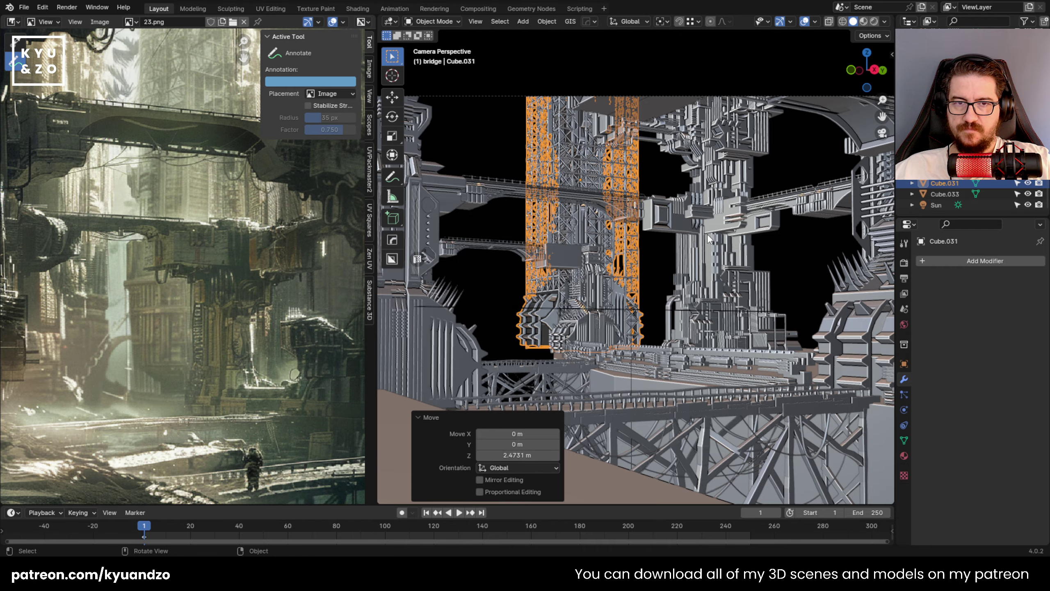
{"action": "key", "text": "g"}
{"action": "key", "text": "y"}
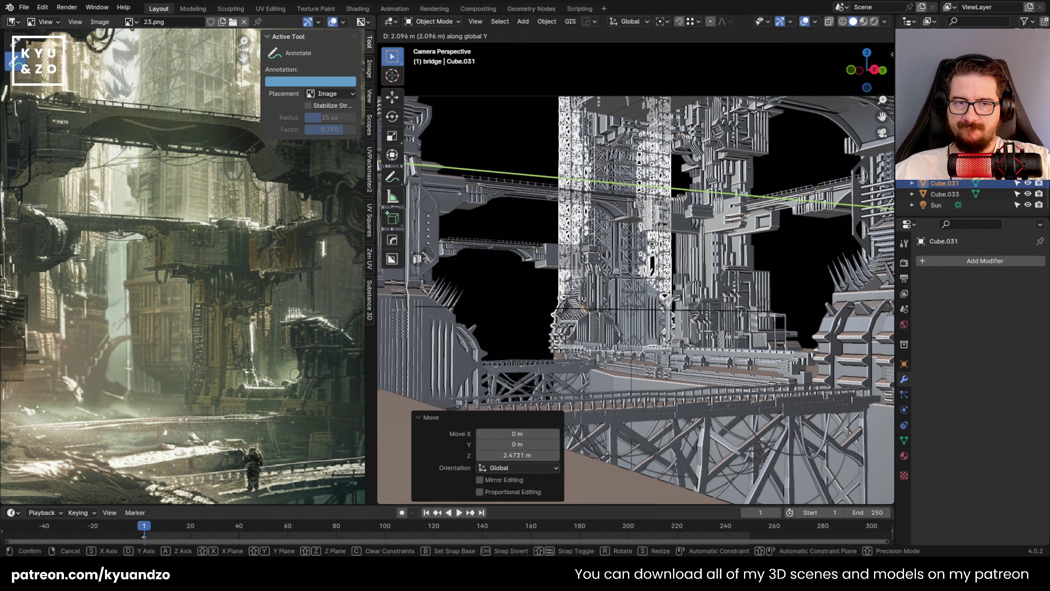
{"action": "left_click", "coordinate": [652, 255]}
{"action": "key", "text": "g"}
{"action": "key", "text": "y"}
{"action": "key", "text": "x"}
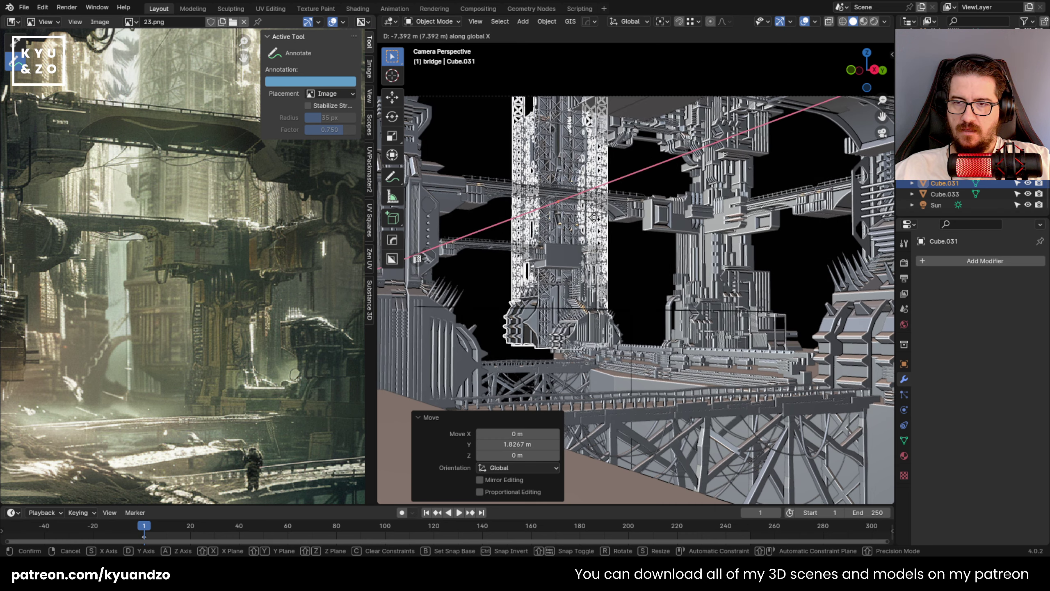
{"action": "left_click", "coordinate": [614, 234]}
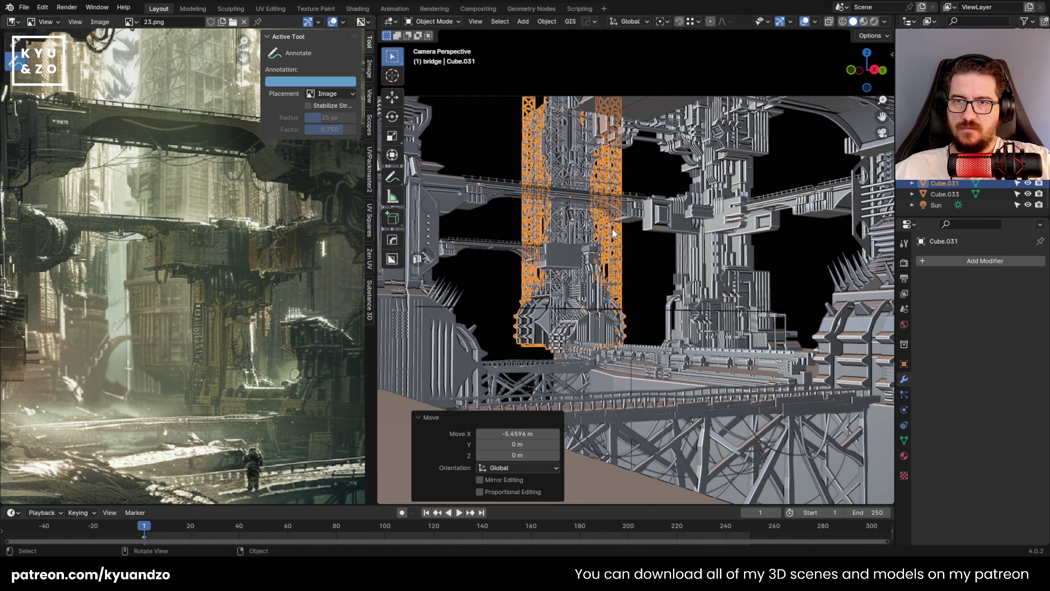
{"action": "middle_click_drag", "start_coordinate": [200, 208], "coordinate": [162, 287]}
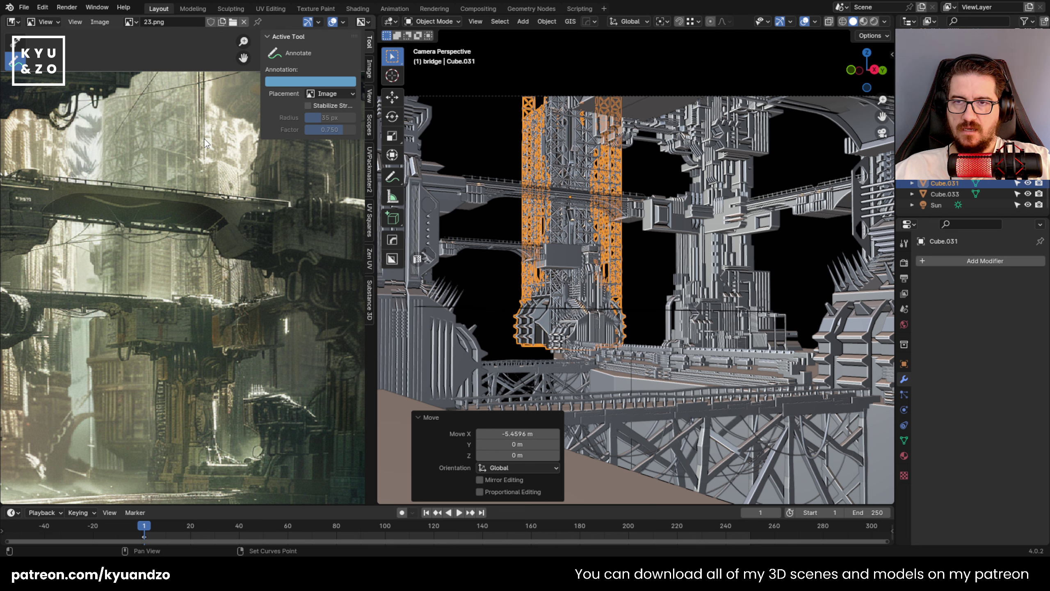
Compare the lattice tower with the reference image and scale it down uniformly to 0.964.
{"action": "scroll", "coordinate": [149, 202], "scroll_direction": "up", "scroll_amount": 3}
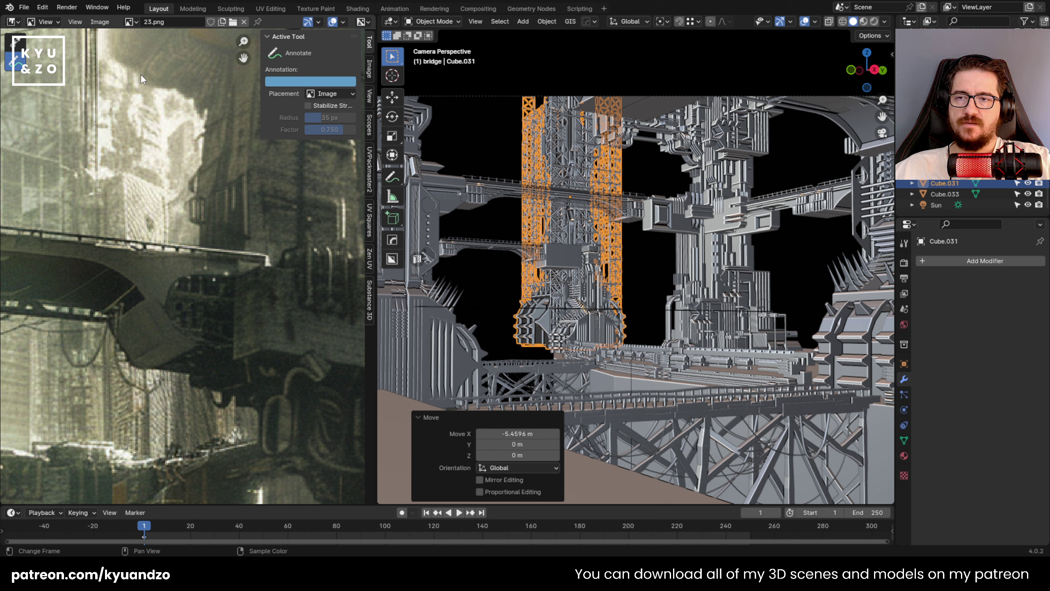
{"action": "scroll", "coordinate": [157, 286], "scroll_direction": "down", "scroll_amount": 5}
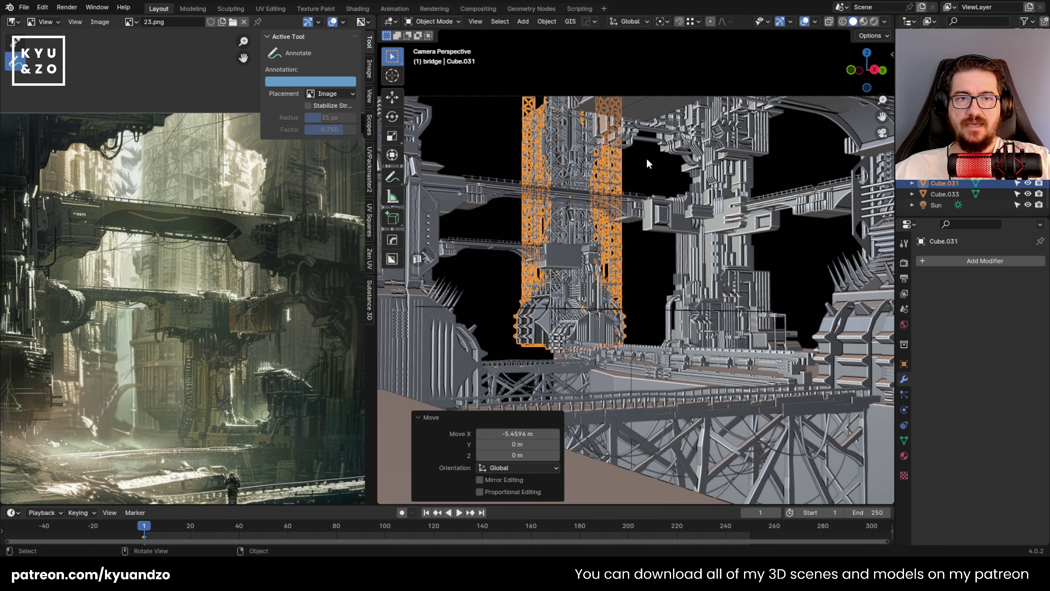
{"action": "left_click", "coordinate": [481, 131]}
{"action": "key", "text": "ctrl+z"}
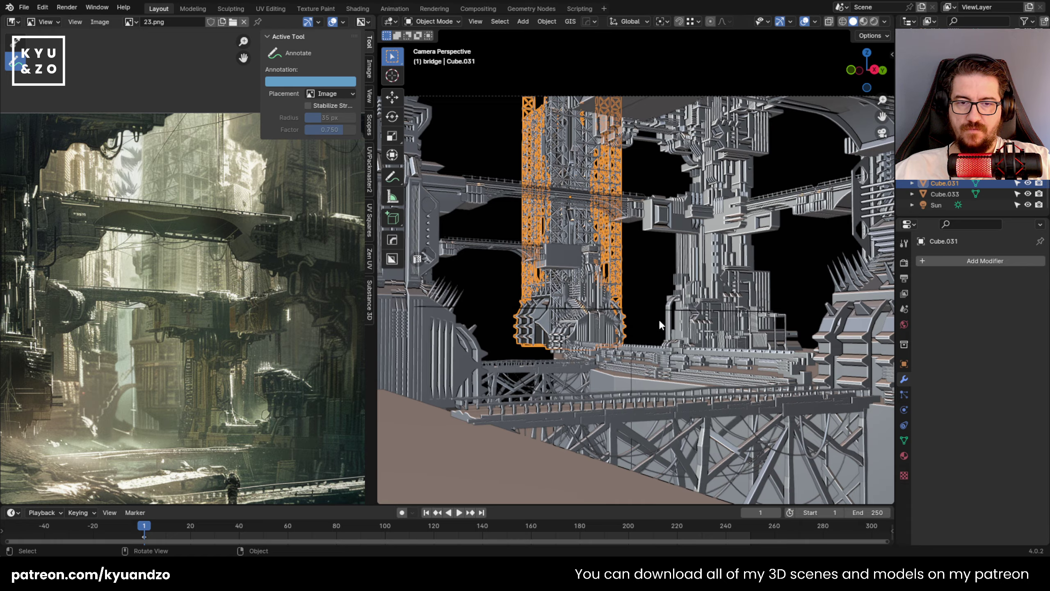
{"action": "key", "text": "s"}
{"action": "key", "text": "Escape"}
{"action": "key", "text": "s"}
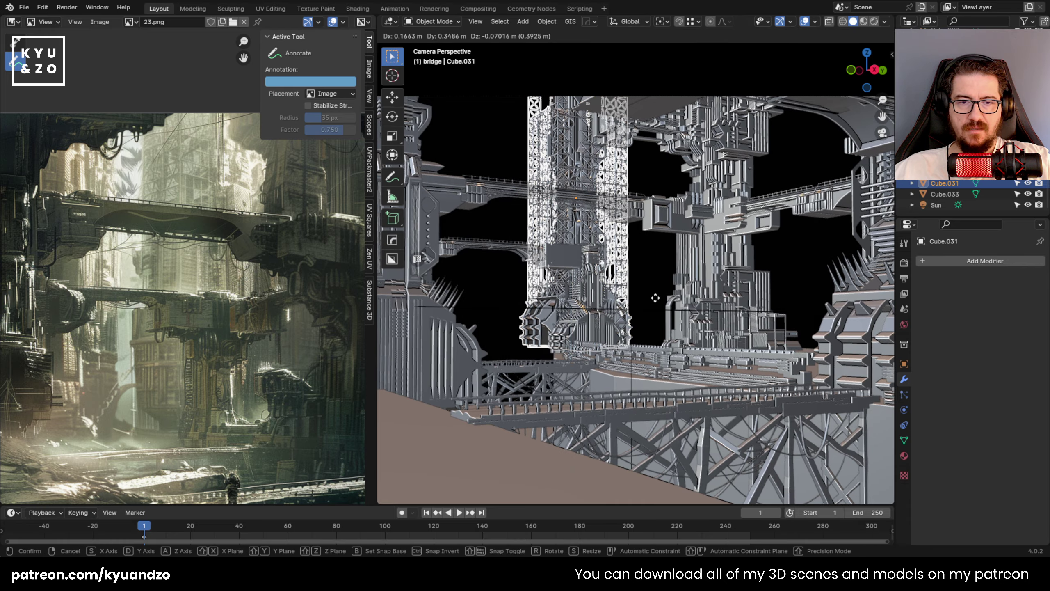
{"action": "left_click", "coordinate": [641, 303]}
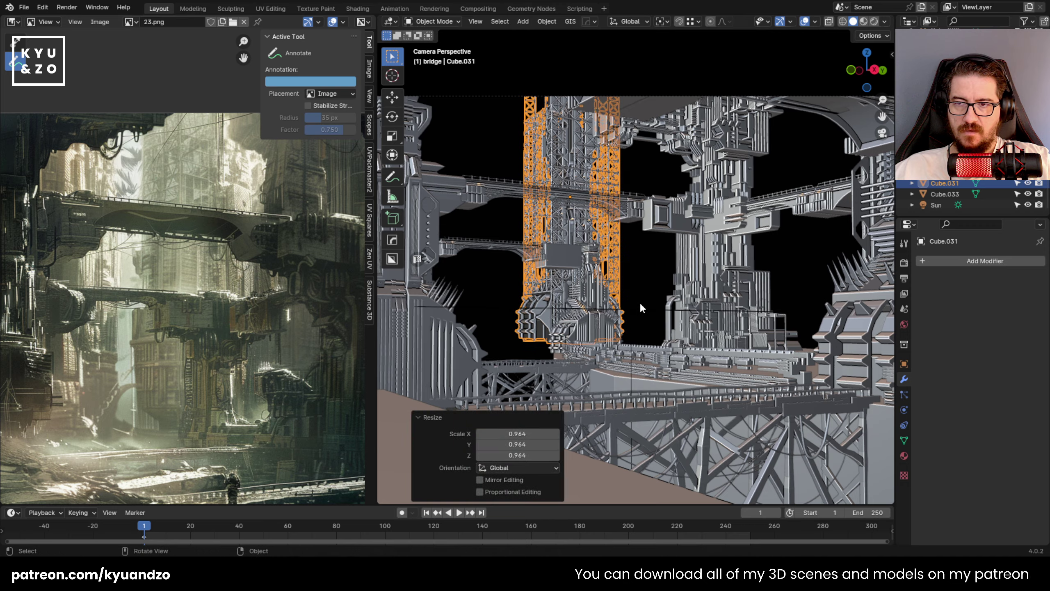
Move the lattice tower about 0.85 m along Y and lower it slightly.
{"action": "key", "text": "g"}
{"action": "key", "text": "y"}
{"action": "left_click", "coordinate": [651, 314]}
{"action": "key", "text": "g"}
{"action": "key", "text": "z"}
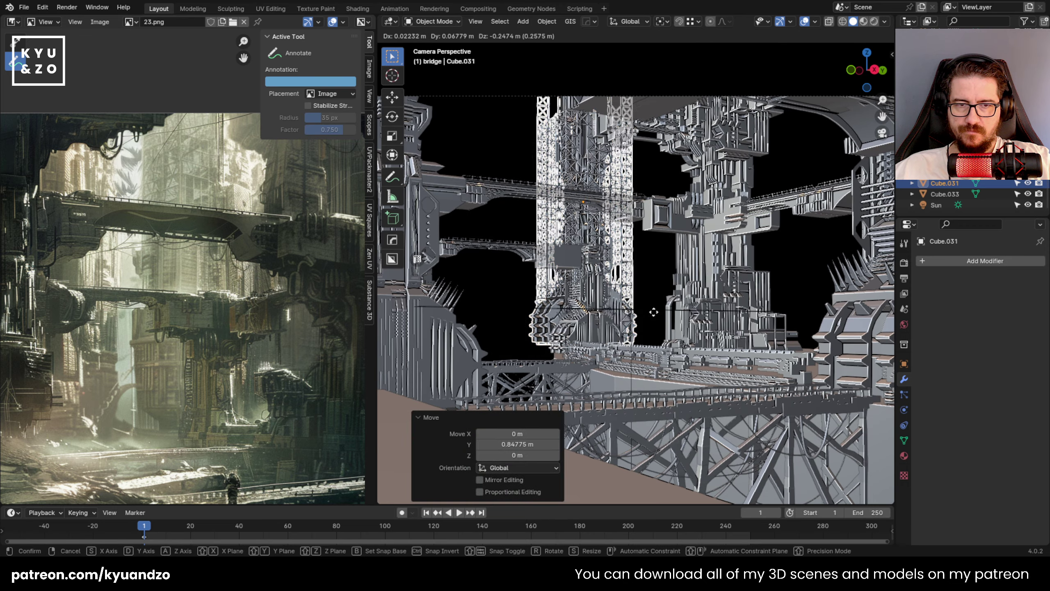
{"action": "left_click", "coordinate": [654, 326]}
{"action": "left_click", "coordinate": [508, 443]}
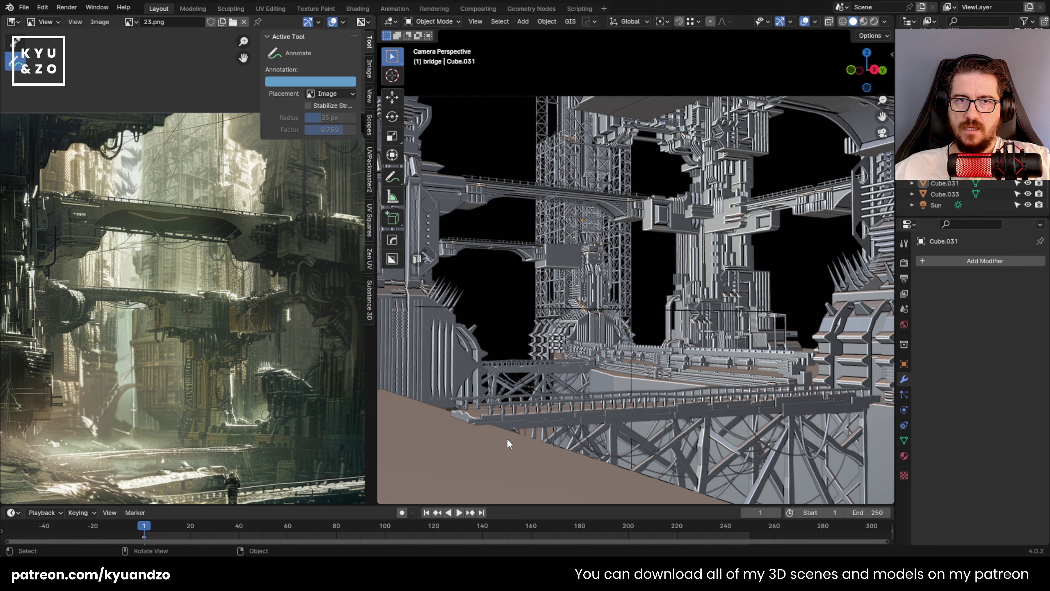
Duplicate the large paneled tower behind the main bridge and place the copy about -21.58 m along X.
{"action": "left_click", "coordinate": [617, 263]}
{"action": "left_click", "coordinate": [616, 262]}
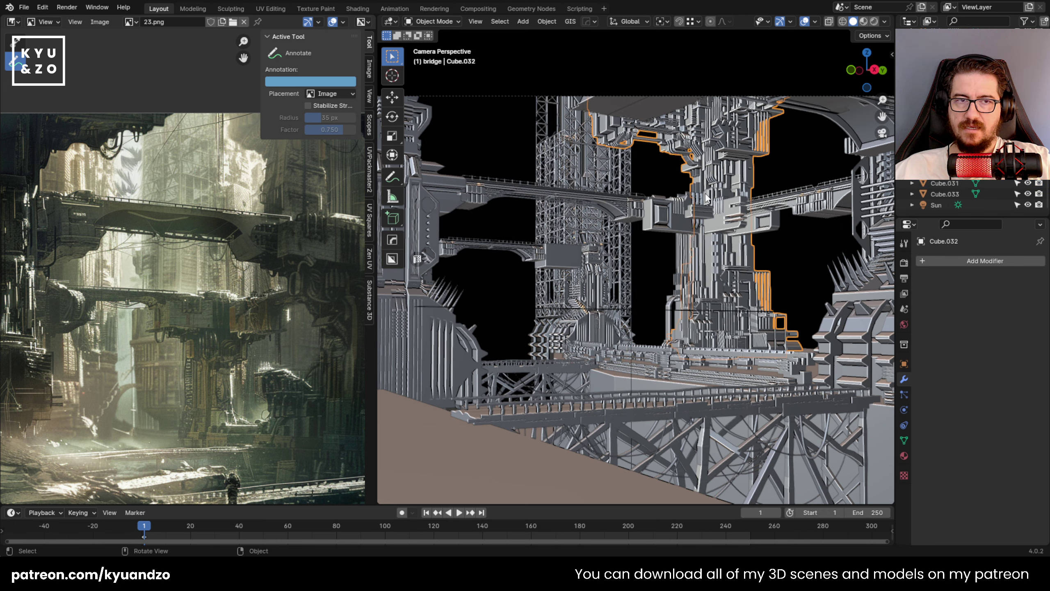
{"action": "middle_click_drag", "start_coordinate": [618, 253], "coordinate": [722, 233], "text": "shift"}
{"action": "key", "text": "shift+d"}
{"action": "key", "text": "x"}
{"action": "left_click", "coordinate": [517, 257]}
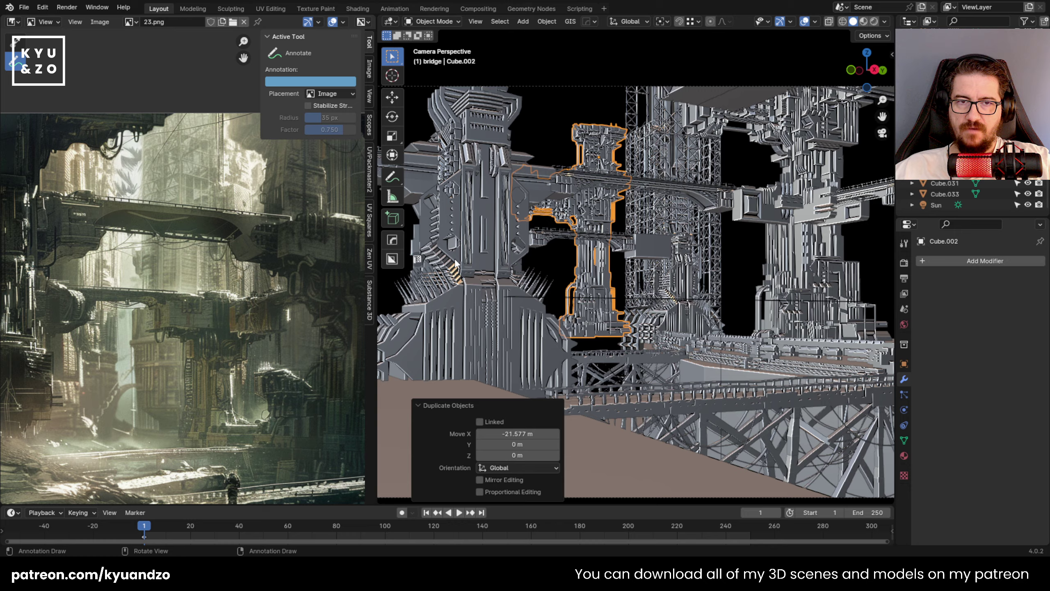
Move the duplicated tower about -2.41 m along Y and scale it up uniformly.
{"action": "key", "text": "g"}
{"action": "key", "text": "y"}
{"action": "key", "text": "s"}
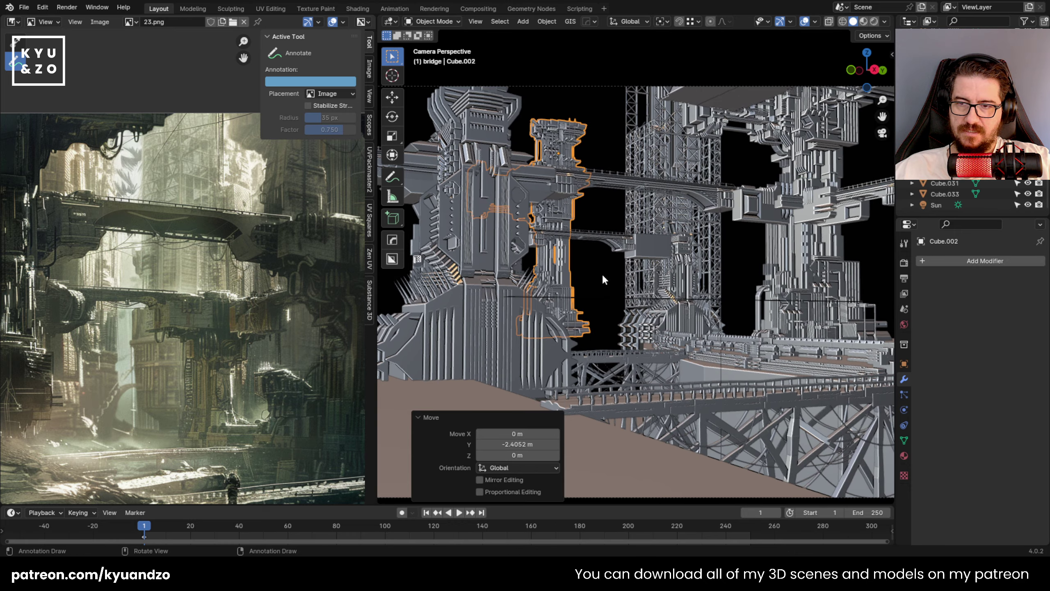
{"action": "left_click", "coordinate": [720, 340]}
Raise the duplicated tower about 3.53 m and shift it about -0.31 m along Y.
{"action": "key", "text": "g"}
{"action": "key", "text": "z"}
{"action": "left_click", "coordinate": [714, 310]}
{"action": "key", "text": "g"}
{"action": "key", "text": "y"}
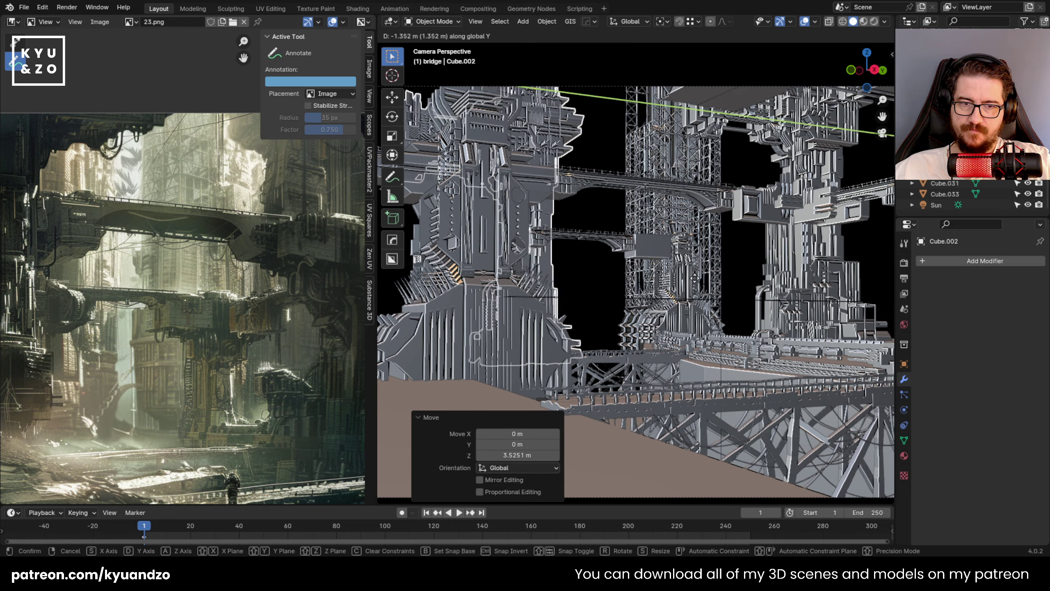
Scale the duplicated tower up uniformly by 1.077 and compare it with the reference image.
{"action": "key", "text": "s"}
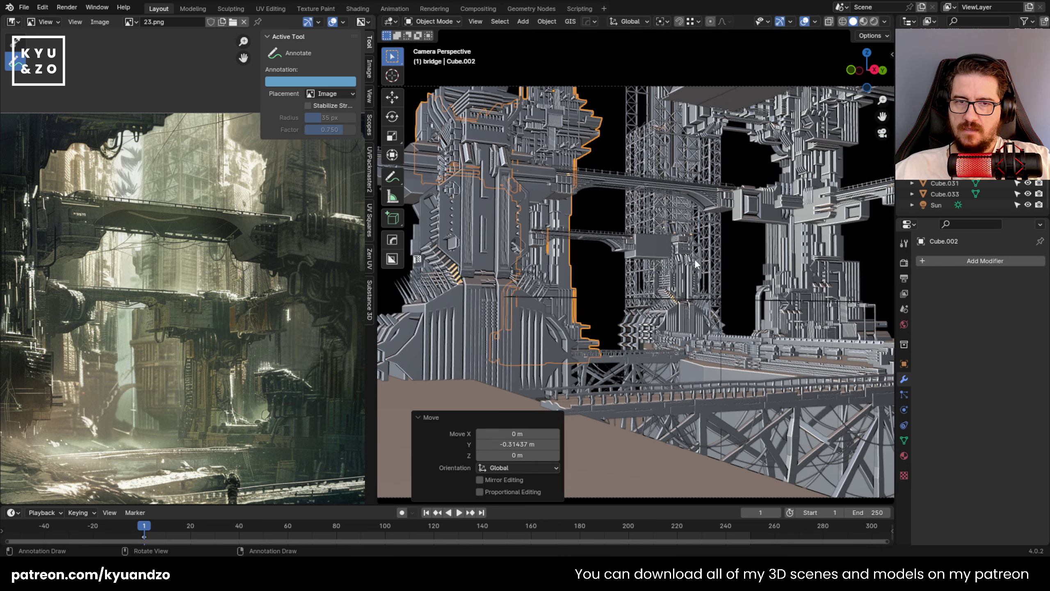
{"action": "left_click", "coordinate": [662, 236]}
{"action": "middle_click_drag", "start_coordinate": [78, 236], "coordinate": [302, 242]}
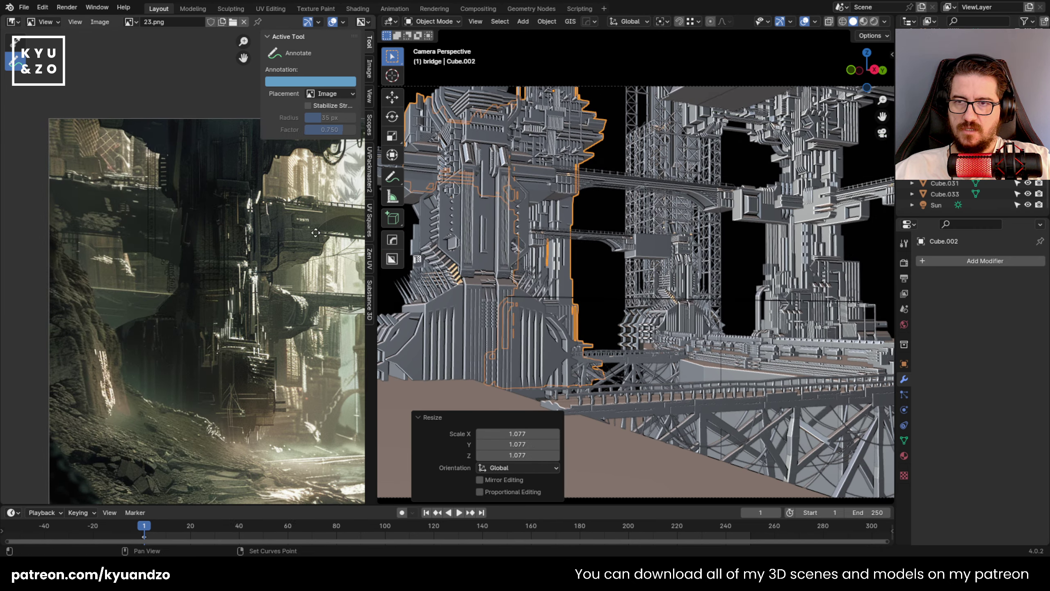
{"action": "scroll", "coordinate": [550, 279], "scroll_direction": "down", "scroll_amount": 3}
{"action": "scroll", "coordinate": [533, 285], "scroll_direction": "up", "scroll_amount": 3}
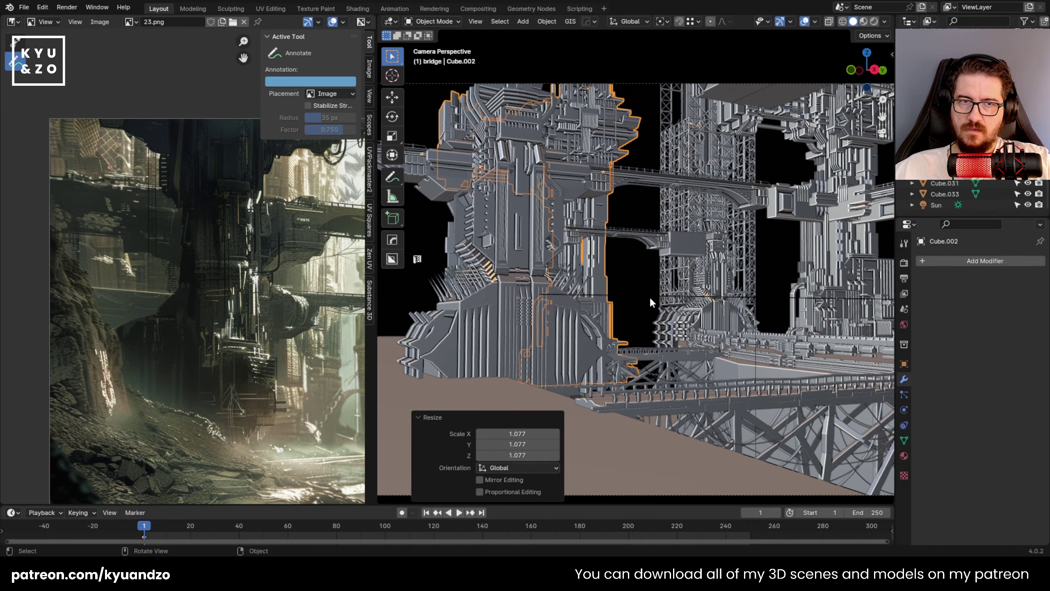
Raise the duplicated tower about 1.54 m behind the foreground tower.
{"action": "key", "text": "g"}
{"action": "key", "text": "z"}
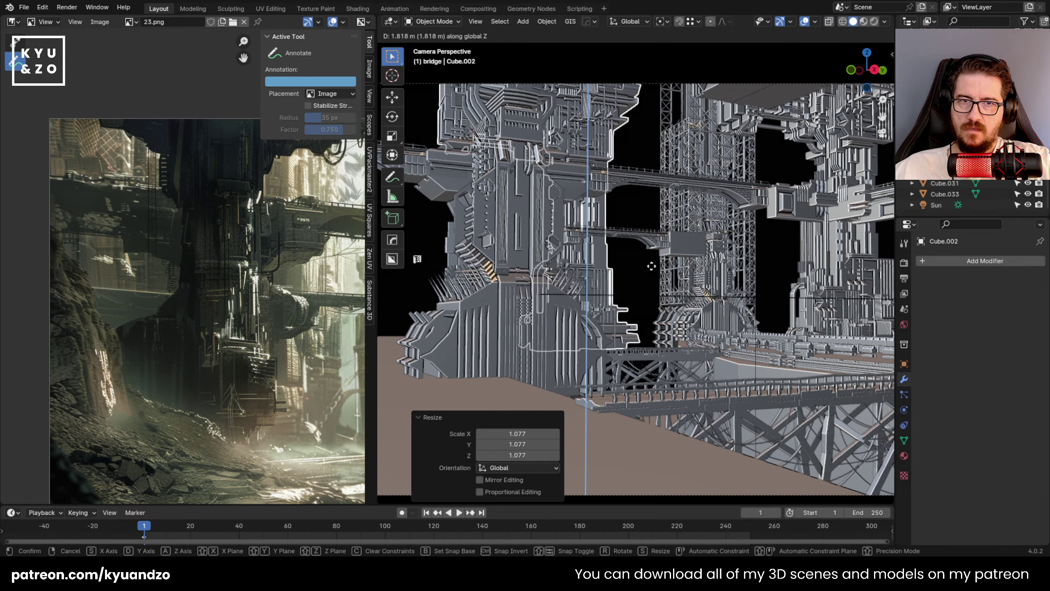
{"action": "left_click", "coordinate": [652, 269]}
{"action": "key", "text": "g"}
{"action": "key", "text": "x"}
{"action": "key", "text": "y"}
{"action": "key", "text": "y"}
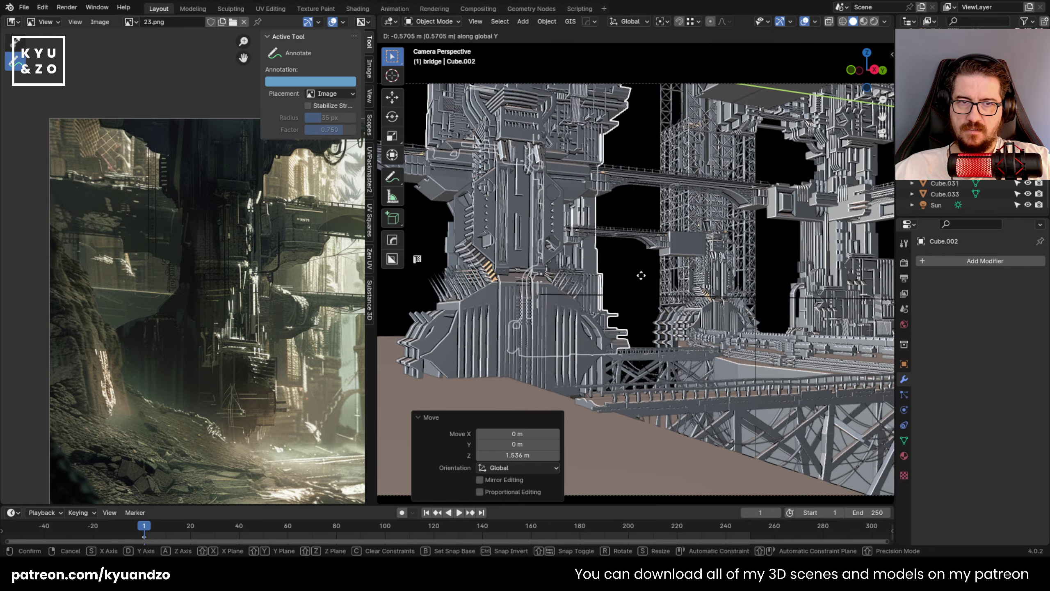
{"action": "left_click", "coordinate": [650, 275]}
Check the bridge area of the reference image and nudge the duplicated tower slightly along positive Y.
{"action": "middle_click_drag", "start_coordinate": [238, 286], "coordinate": [107, 259]}
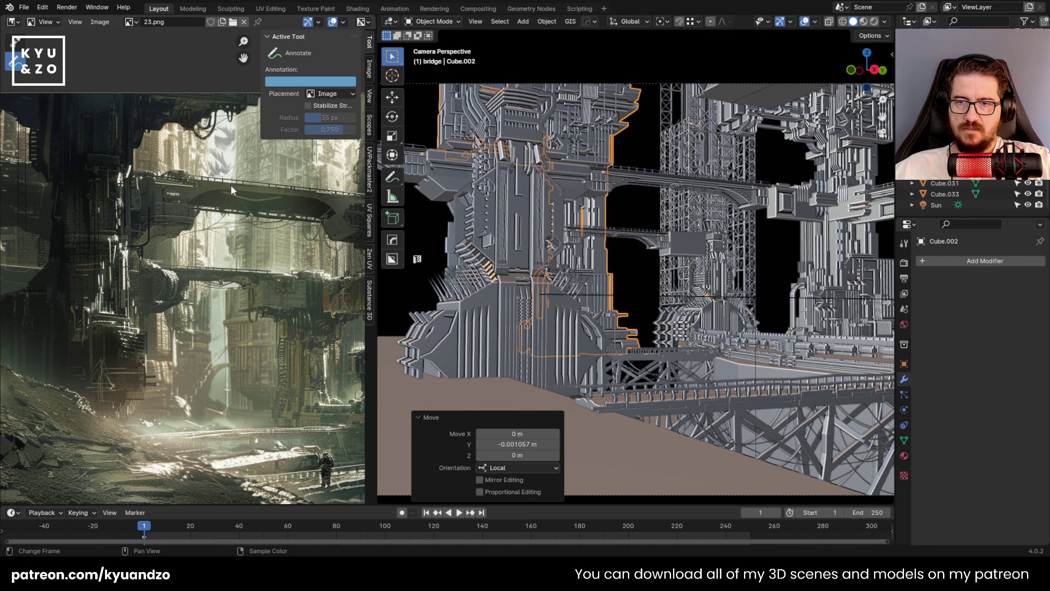
{"action": "key", "text": "g"}
{"action": "key", "text": "y"}
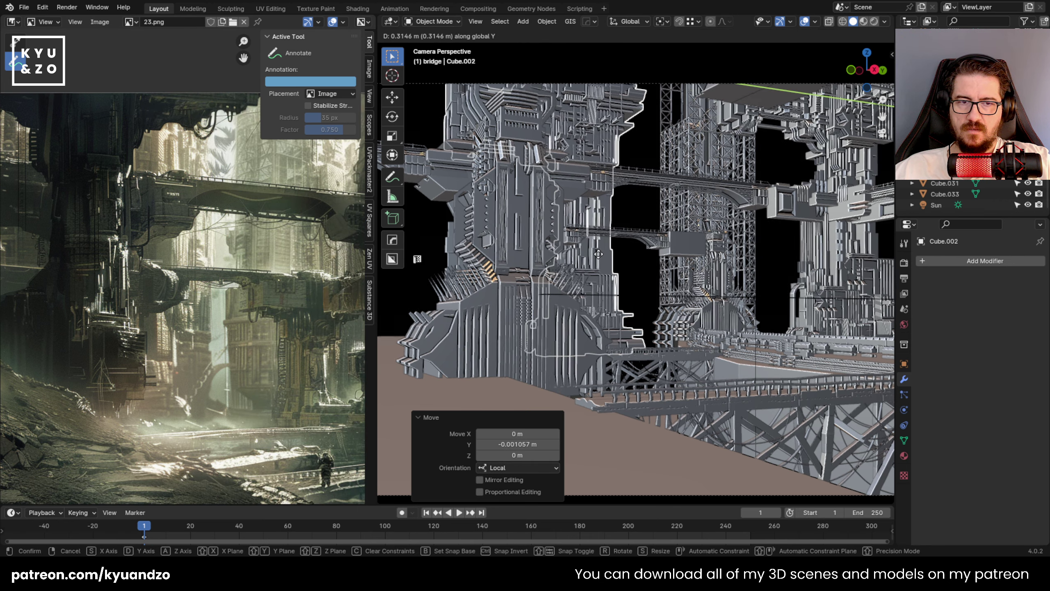
{"action": "right_click", "coordinate": [598, 254]}
Scale the lattice tower up by about 1.08 and shift it about -0.31 m along Y.
{"action": "left_click", "coordinate": [695, 213]}
{"action": "key", "text": "s"}
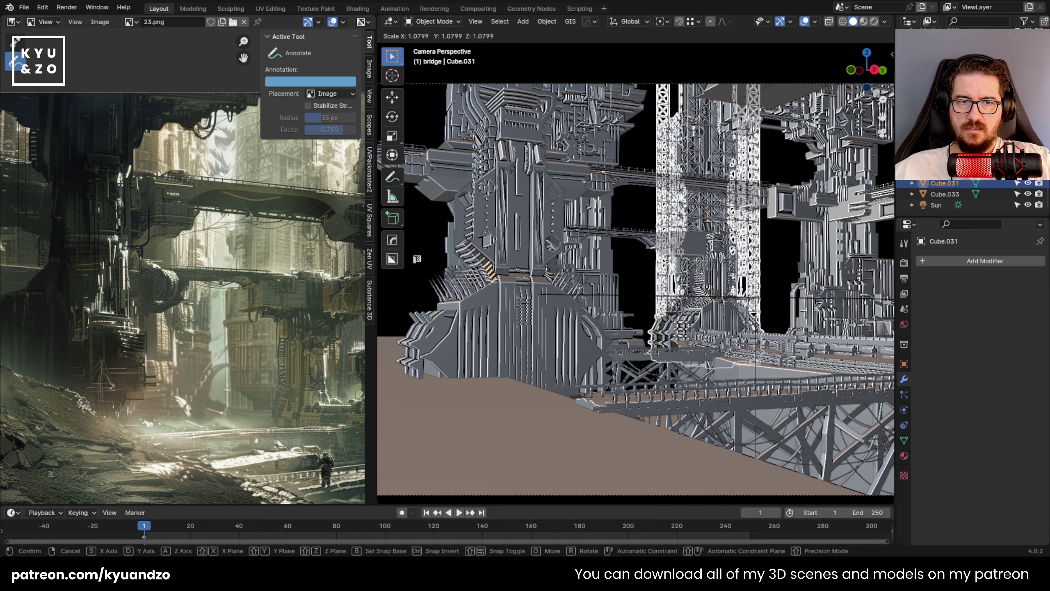
{"action": "left_click", "coordinate": [780, 269]}
{"action": "key", "text": "g"}
{"action": "key", "text": "y"}
{"action": "left_click", "coordinate": [768, 272]}
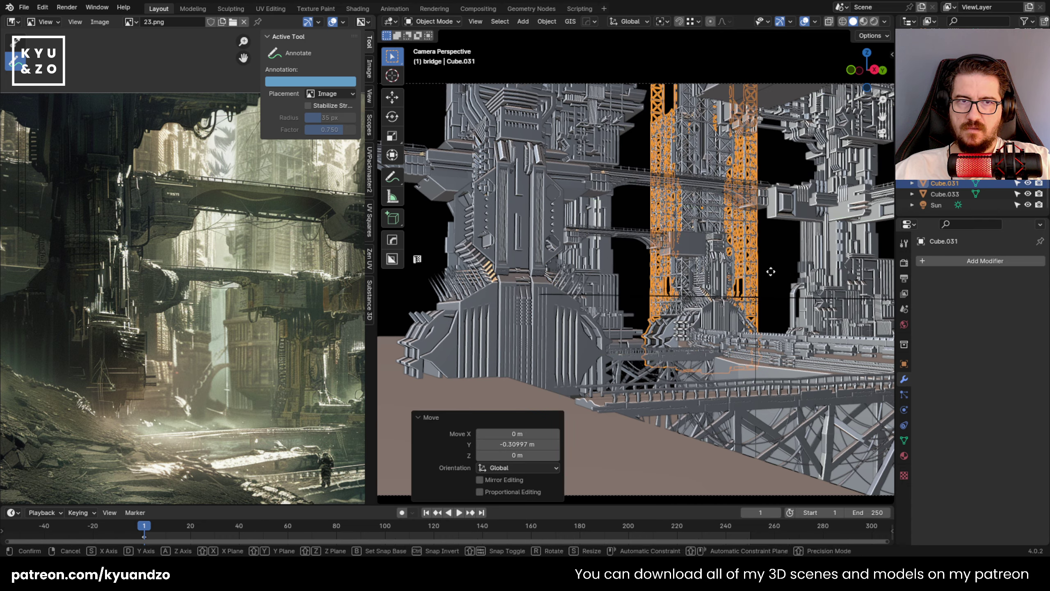
Raise the lattice tower slightly.
{"action": "key", "text": "g"}
{"action": "key", "text": "z"}
{"action": "left_click", "coordinate": [770, 263]}
Shift the duplicated tower behind the foreground tower about -0.06 m along Y.
{"action": "left_click", "coordinate": [613, 138]}
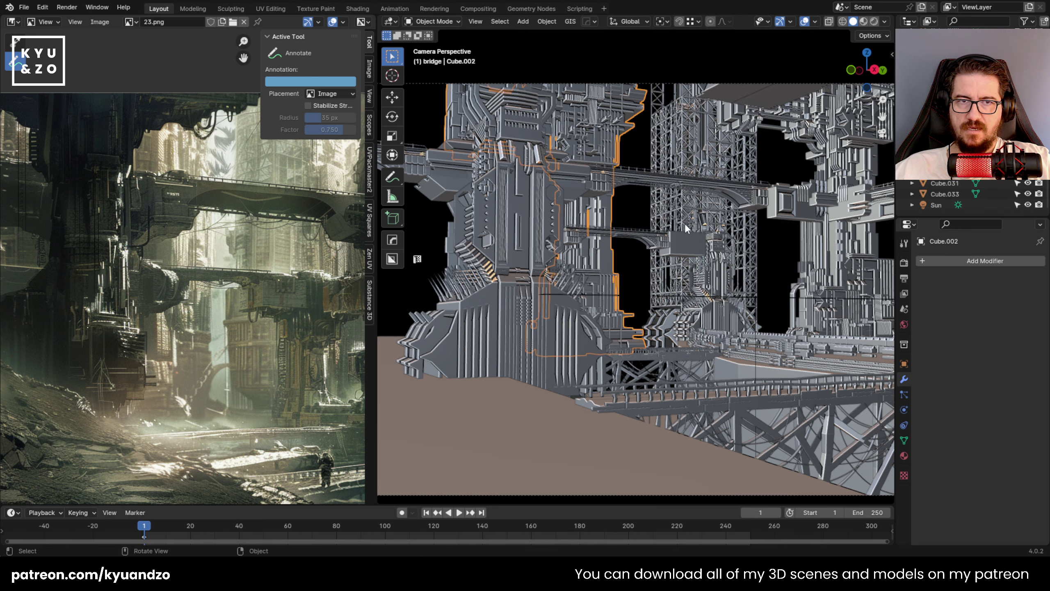
{"action": "key", "text": "g"}
{"action": "key", "text": "y"}
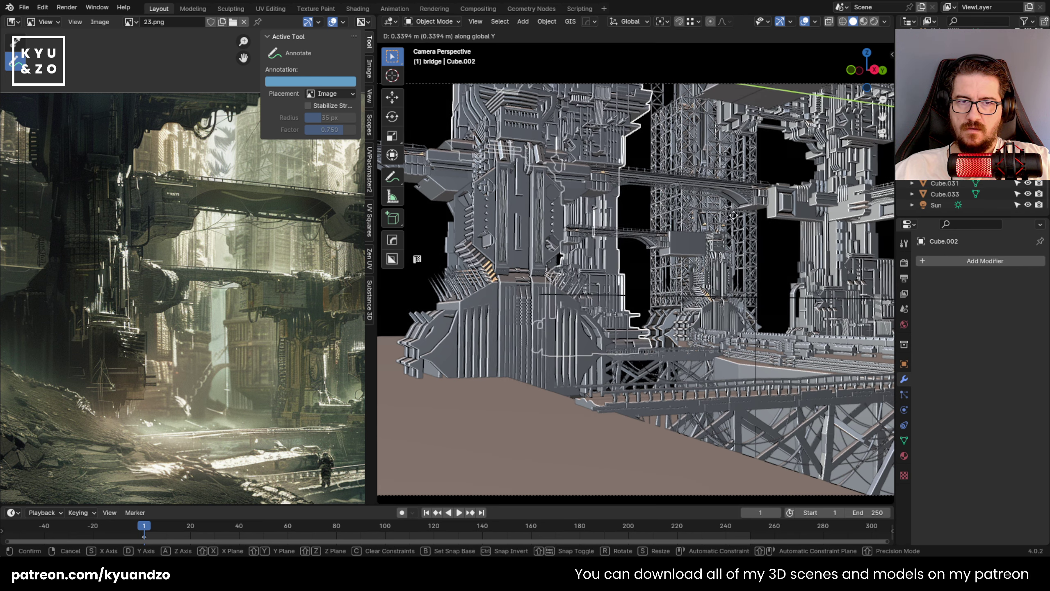
{"action": "left_click", "coordinate": [696, 224]}
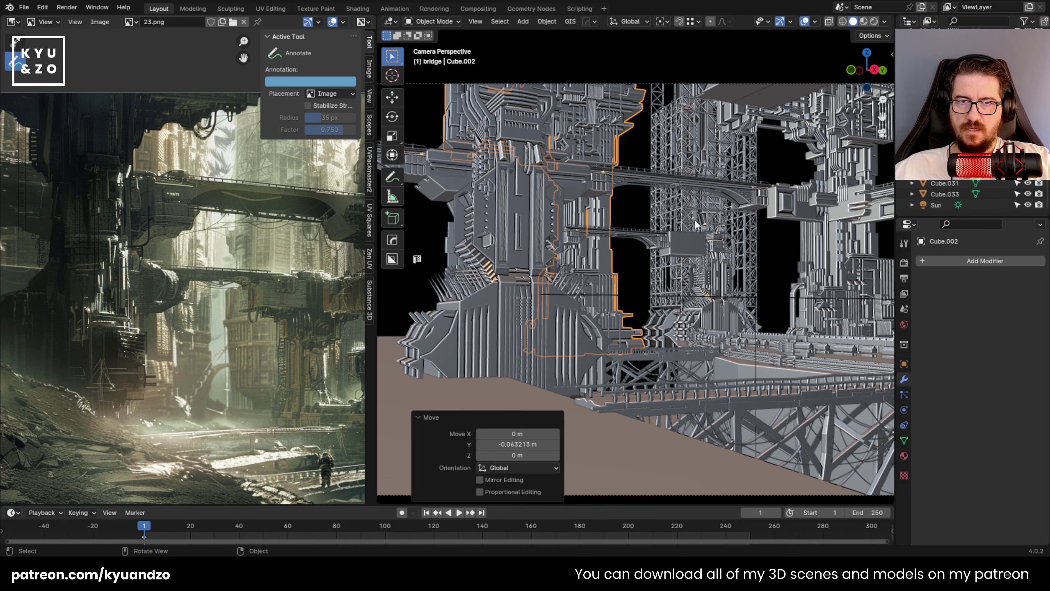
Duplicate the tower behind the foreground tower and place the new copy about -9.6 m along Y.
{"action": "middle_click_drag", "start_coordinate": [423, 172], "coordinate": [528, 178], "text": "shift"}
{"action": "key", "text": "shift+d"}
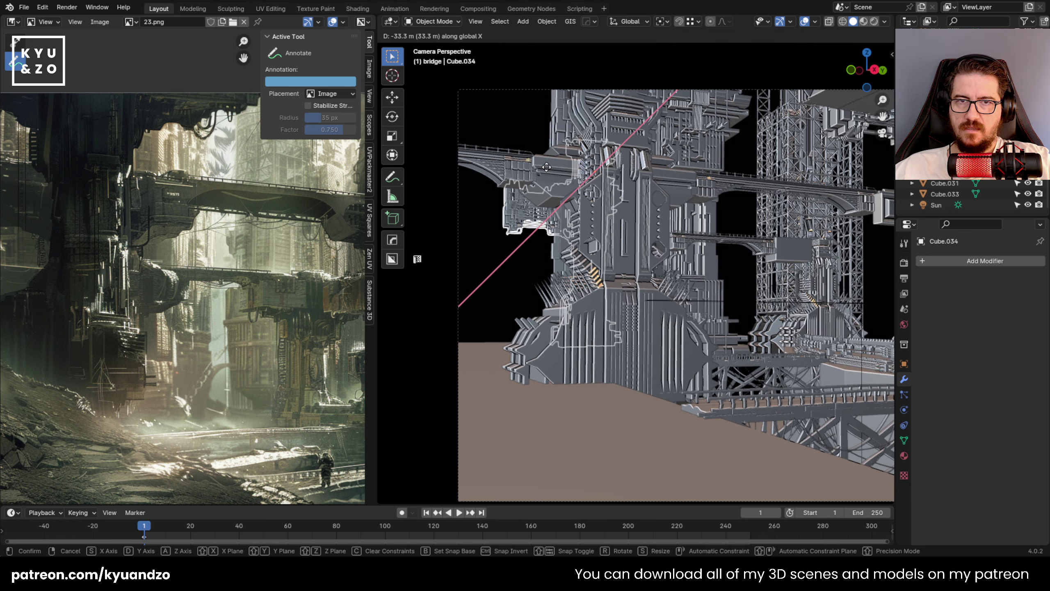
{"action": "key", "text": "y"}
{"action": "left_click", "coordinate": [545, 166]}
{"action": "scroll", "coordinate": [544, 166], "scroll_direction": "down", "scroll_amount": 1}
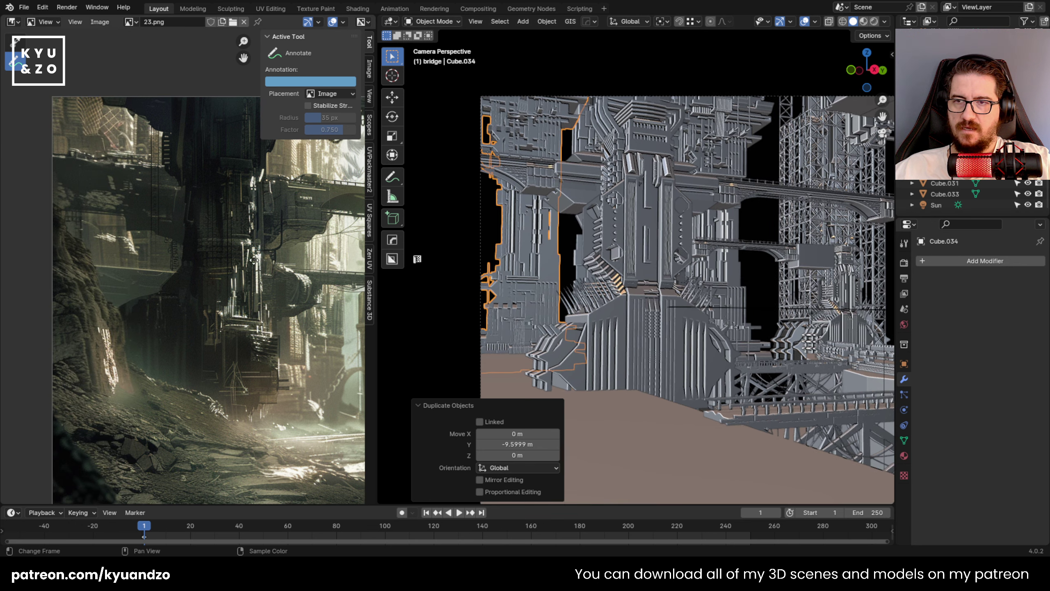
Compare the new tower copy with the reference image and save the scene file.
{"action": "middle_click_drag", "start_coordinate": [107, 226], "coordinate": [107, 226]}
{"action": "scroll", "coordinate": [559, 243], "scroll_direction": "up", "scroll_amount": 1}
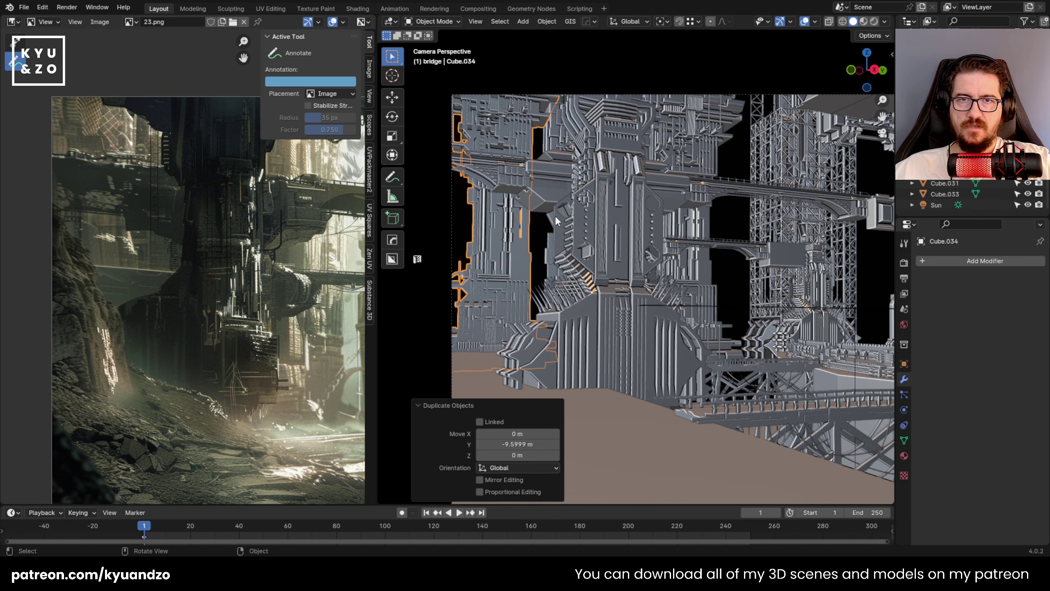
{"action": "key", "text": "ctrl+s"}
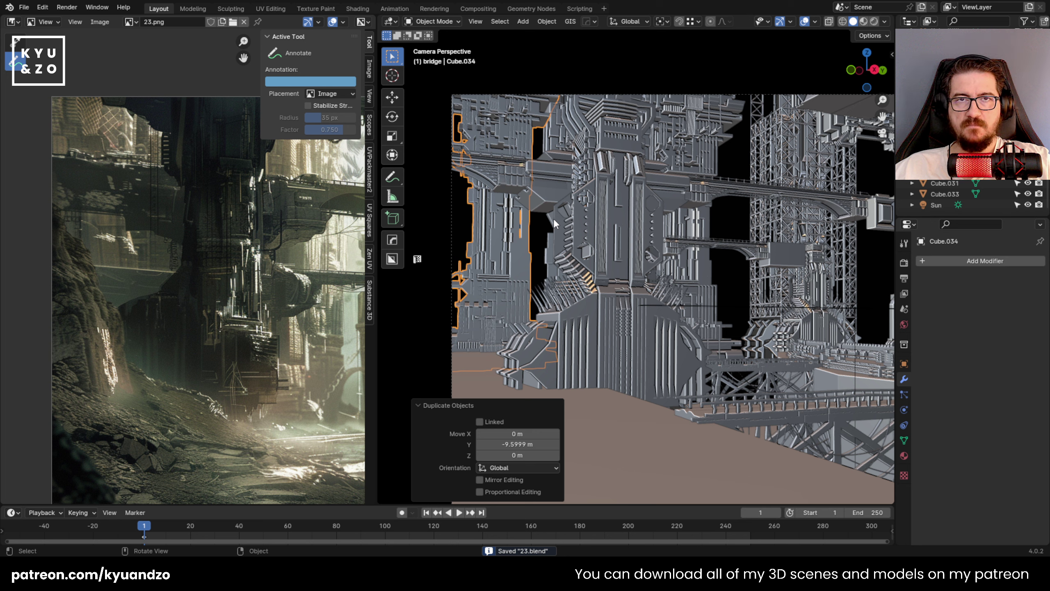
Mirror the newest tower copy along the global Y axis.
{"action": "left_click", "coordinate": [538, 222]}
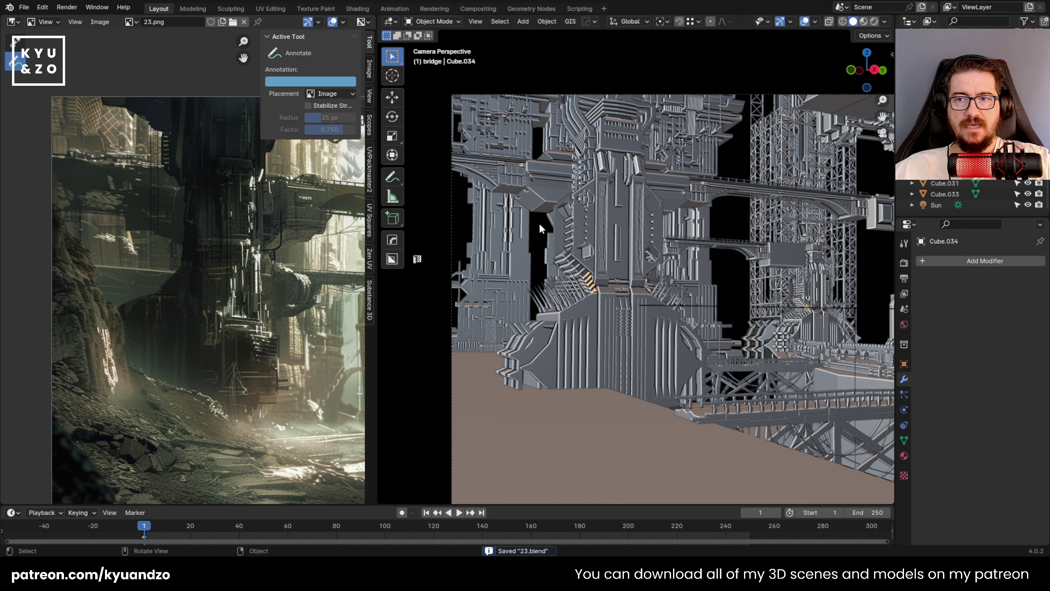
{"action": "left_click", "coordinate": [527, 234]}
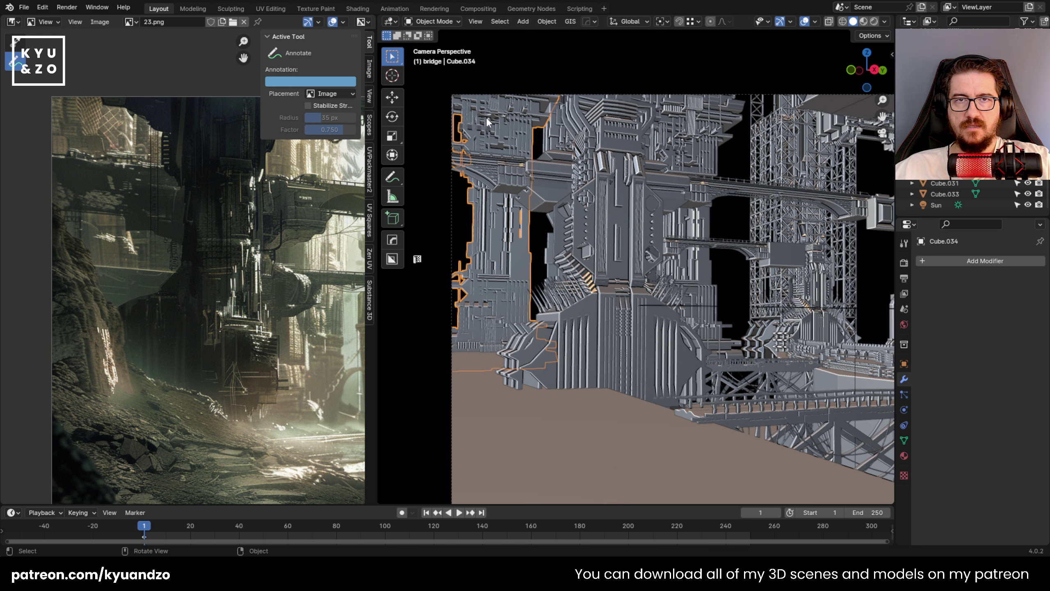
{"action": "left_click", "coordinate": [545, 23]}
{"action": "mouse_move", "coordinate": [558, 35]}
{"action": "mouse_move", "coordinate": [553, 57]}
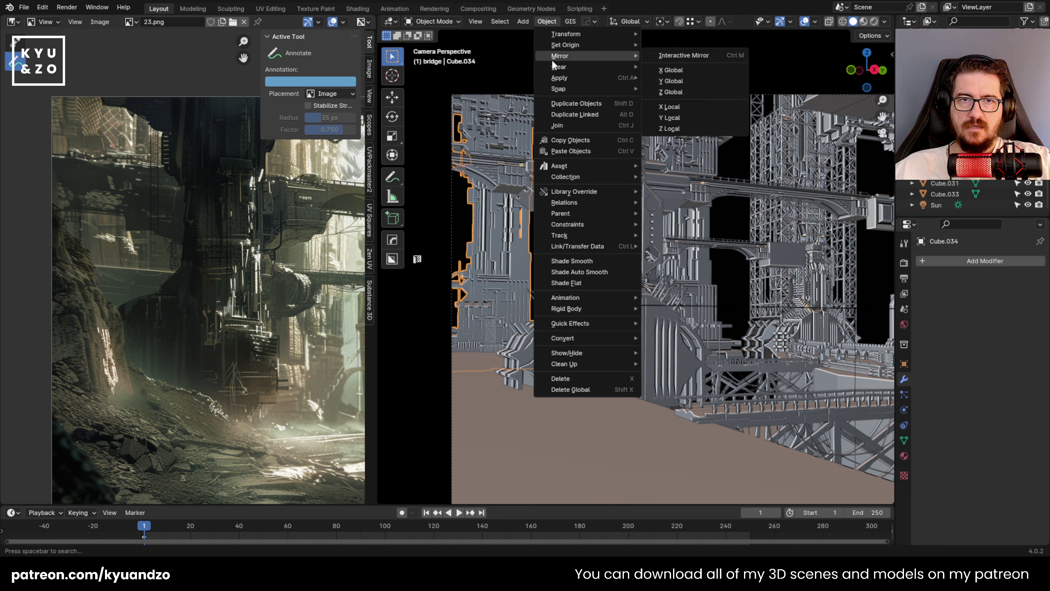
{"action": "left_click", "coordinate": [688, 81]}
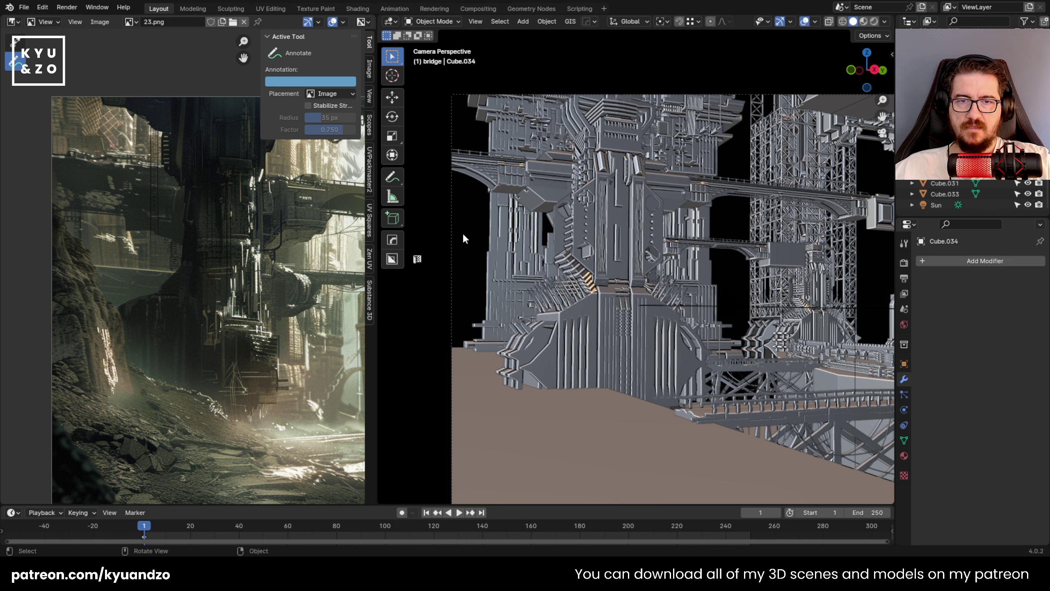
Move the mirrored tower copy about -2.07 m along Y.
{"action": "key", "text": "g"}
{"action": "key", "text": "y"}
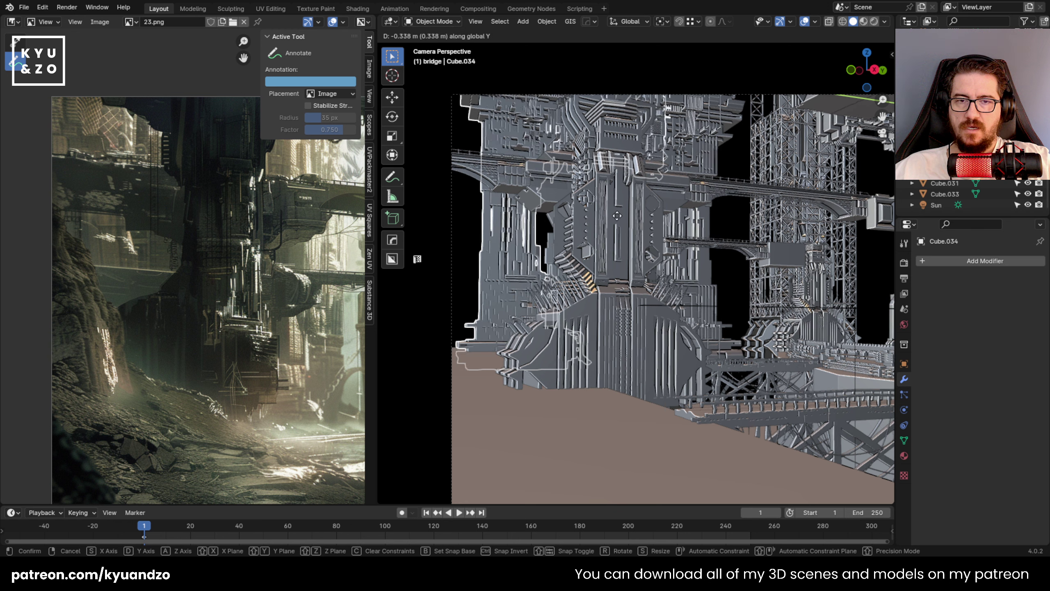
{"action": "left_click", "coordinate": [578, 220]}
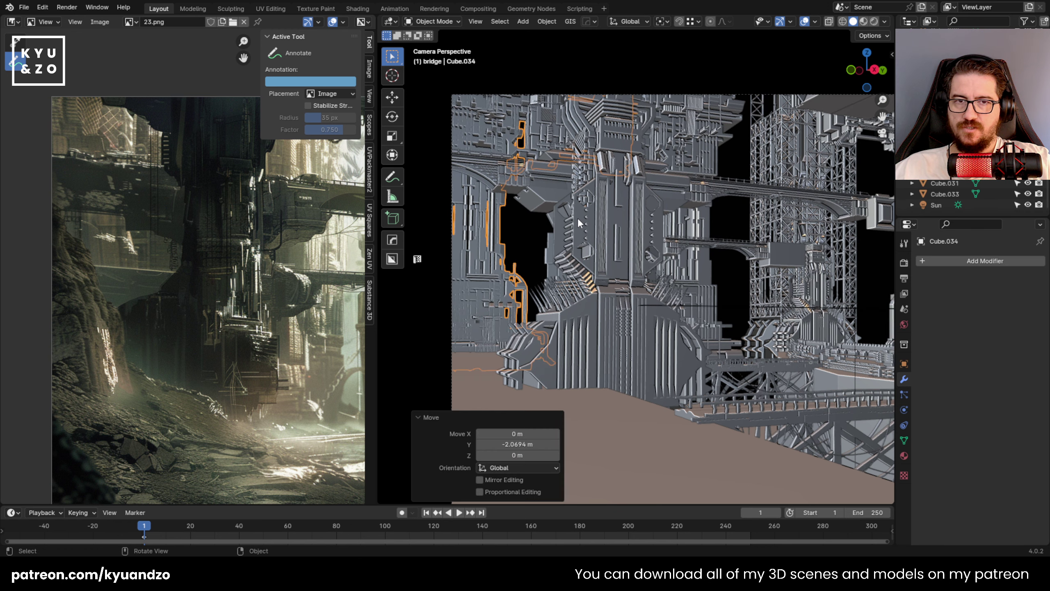
Duplicate the mirrored tower copy along the X axis and scale the duplicate by about 1.6.
{"action": "left_click", "coordinate": [623, 284]}
{"action": "key", "text": "ctrl+z"}
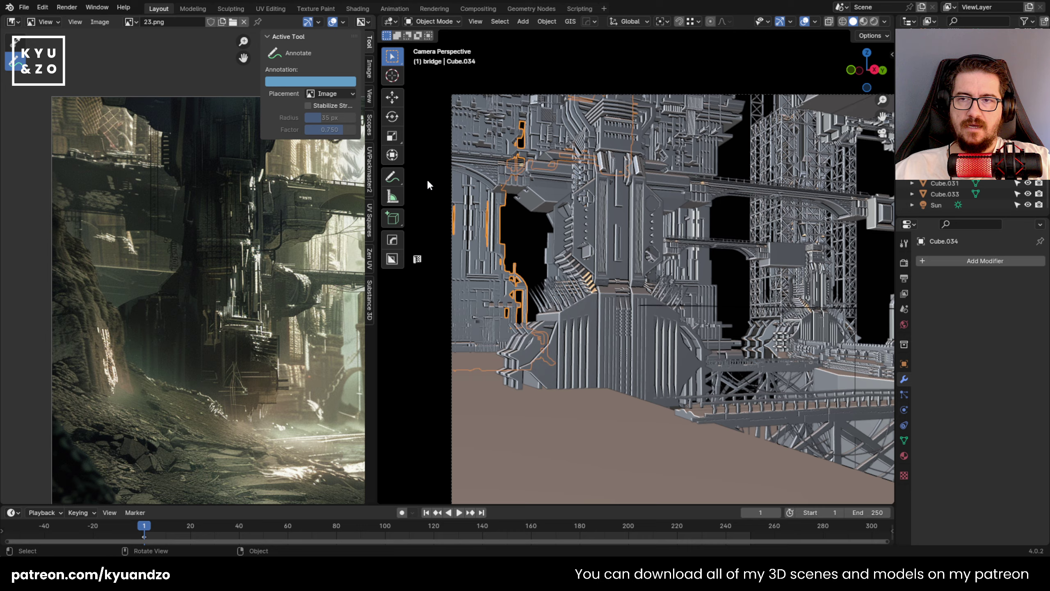
{"action": "key", "text": "shift+d"}
{"action": "key", "text": "x"}
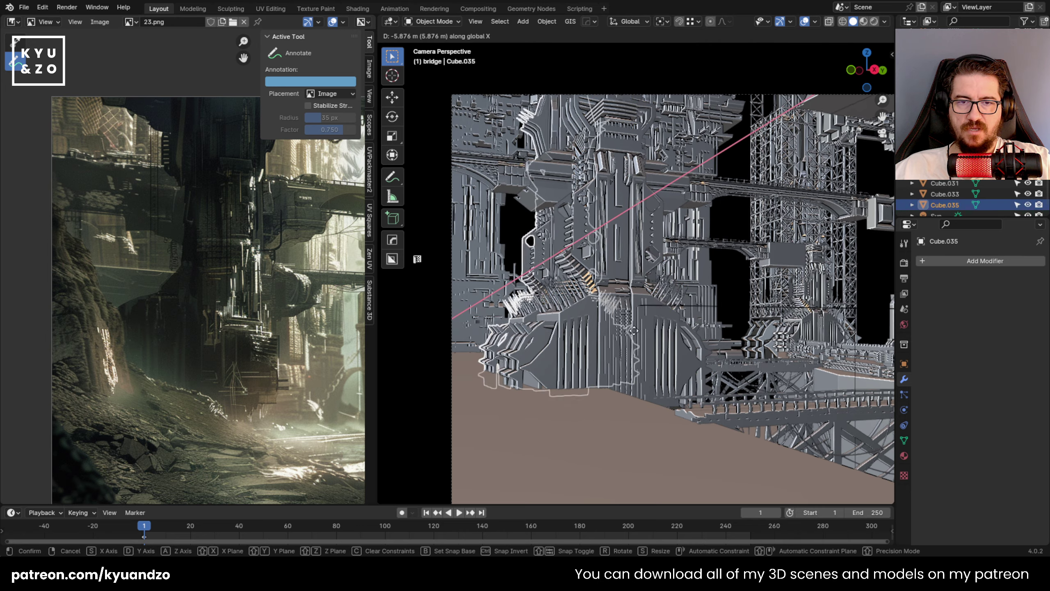
{"action": "left_click", "coordinate": [561, 335]}
{"action": "key", "text": "s"}
{"action": "left_click", "coordinate": [595, 290]}
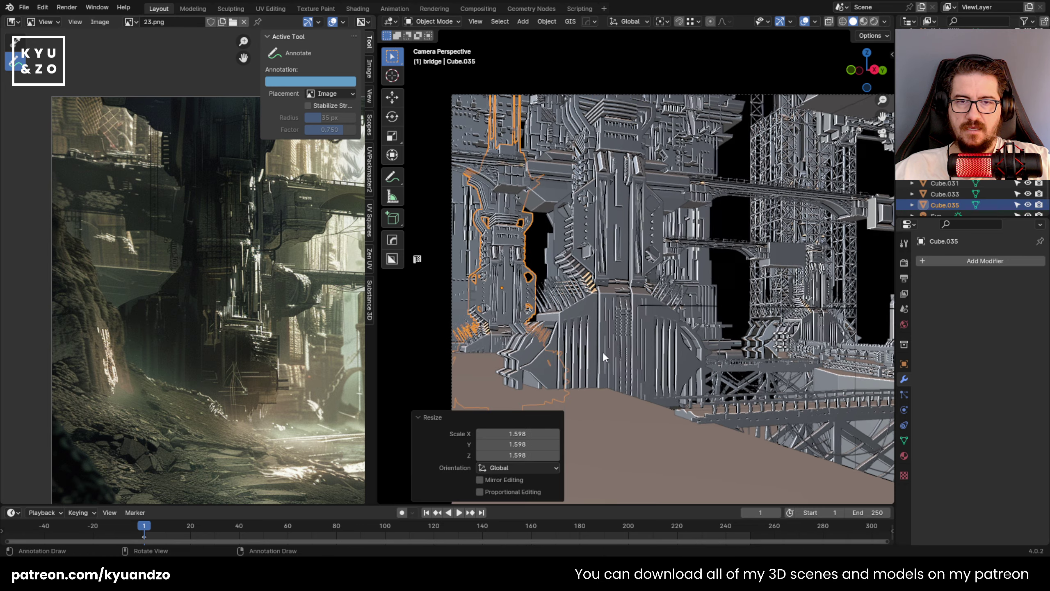
Move the scaled duplicate about 0.98 m along Y and raise it about 1.9 m along Z.
{"action": "key", "text": "g"}
{"action": "key", "text": "y"}
{"action": "left_click", "coordinate": [614, 290]}
{"action": "key", "text": "g"}
{"action": "key", "text": "a"}
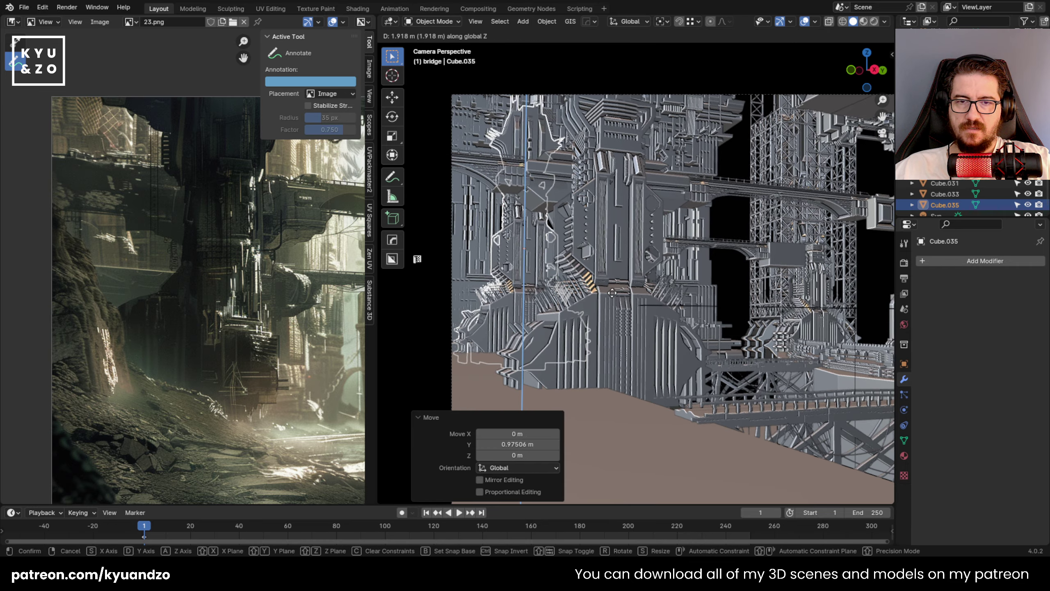
{"action": "left_click", "coordinate": [610, 297]}
Push the tower duplicate about -15.7 m along X and shift it about 1.9 m along Y.
{"action": "key", "text": "g"}
{"action": "key", "text": "d"}
{"action": "key", "text": "s"}
{"action": "left_click", "coordinate": [576, 329]}
{"action": "key", "text": "g"}
{"action": "key", "text": "d"}
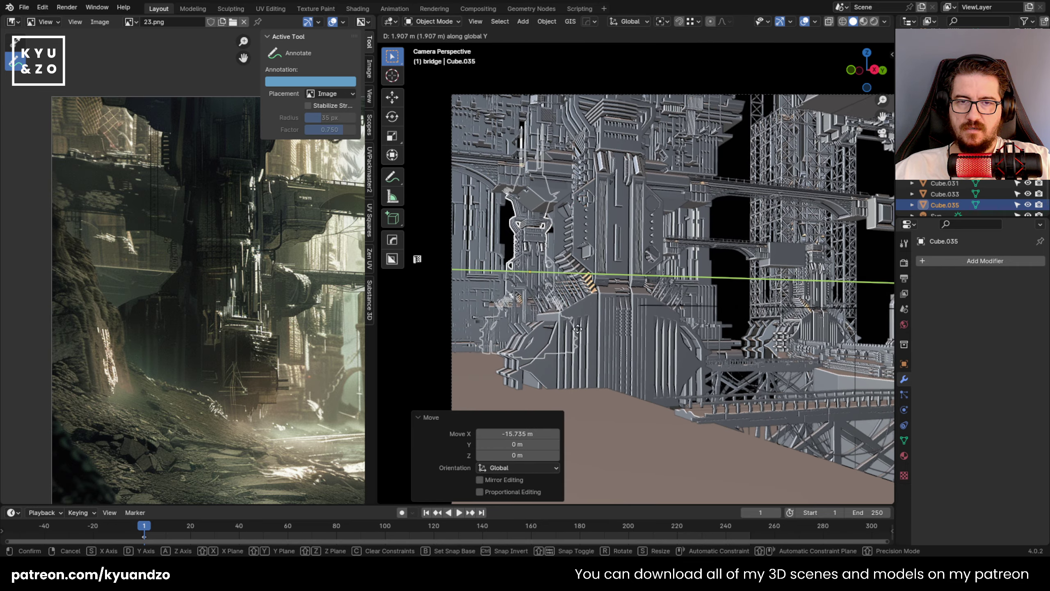
{"action": "left_click", "coordinate": [579, 329]}
Scale up the distant tower duplicate and move it about 1.69 m along Z and -0.75 m along Y.
{"action": "key", "text": "s"}
{"action": "left_click", "coordinate": [616, 369]}
{"action": "key", "text": "g"}
{"action": "key", "text": "a"}
{"action": "key", "text": "y"}
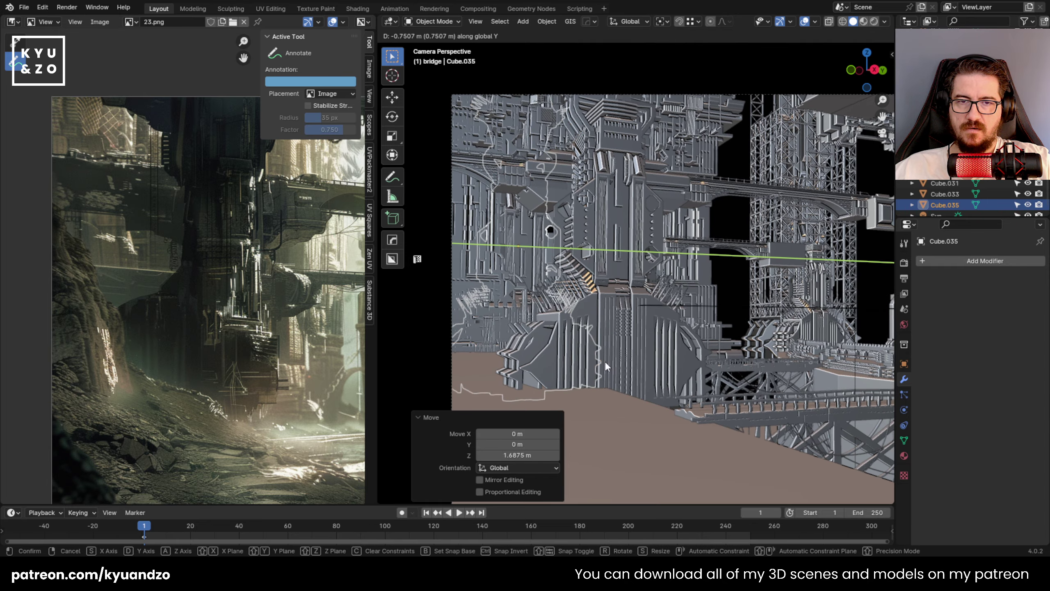
{"action": "left_click", "coordinate": [604, 361]}
From the camera view, move the enlarged tower duplicate about 0.41 m along Y and 1.77 m along Z, and save the file.
{"action": "middle_click_drag", "start_coordinate": [605, 361], "coordinate": [491, 287]}
{"action": "middle_click_drag", "start_coordinate": [659, 357], "coordinate": [445, 241]}
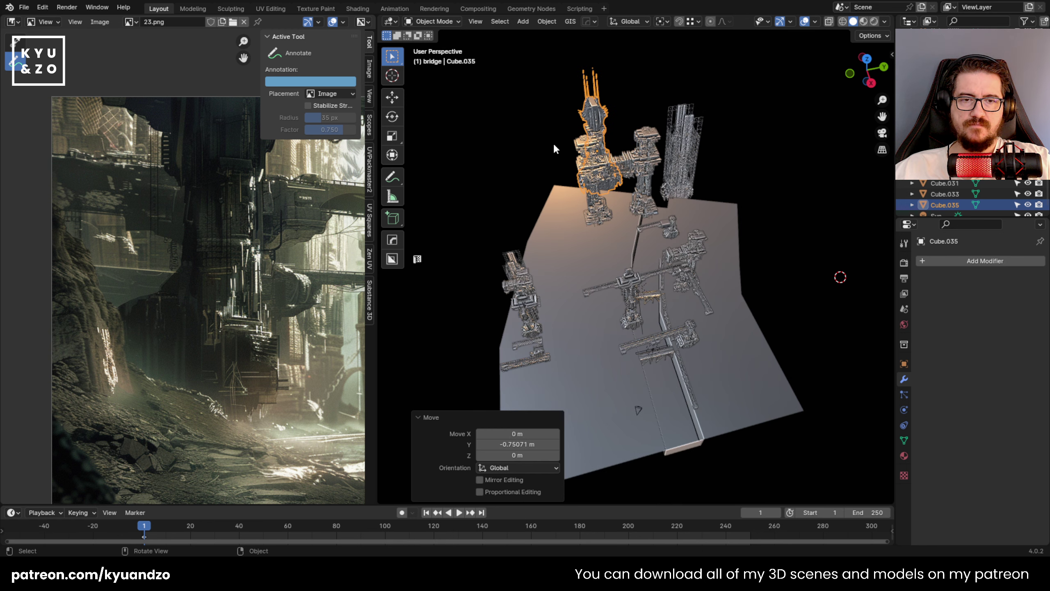
{"action": "left_click", "coordinate": [635, 411]}
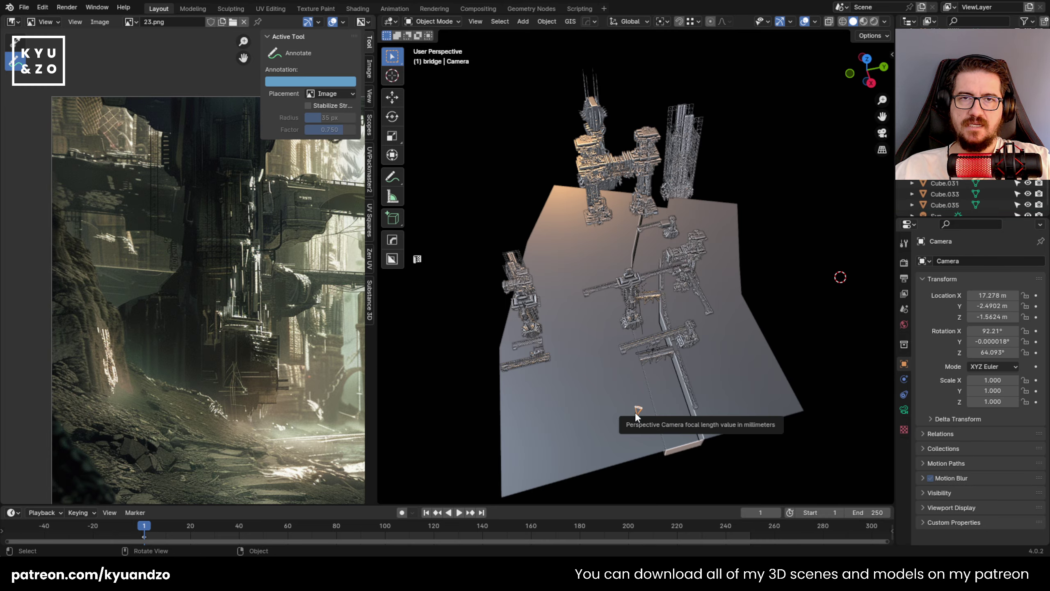
{"action": "key", "text": "KP_0"}
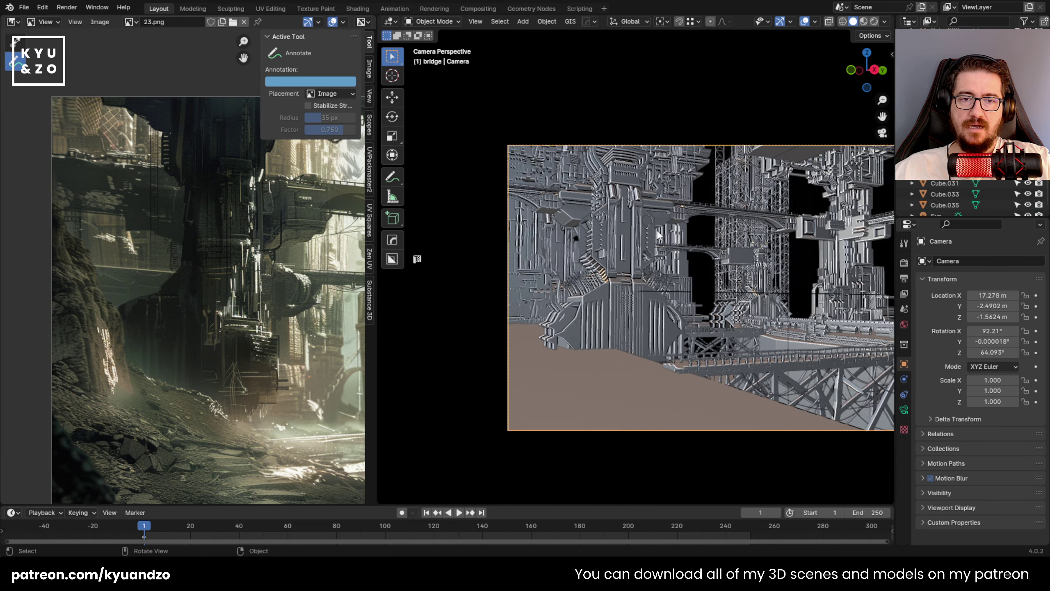
{"action": "left_click", "coordinate": [531, 215]}
{"action": "key", "text": "g"}
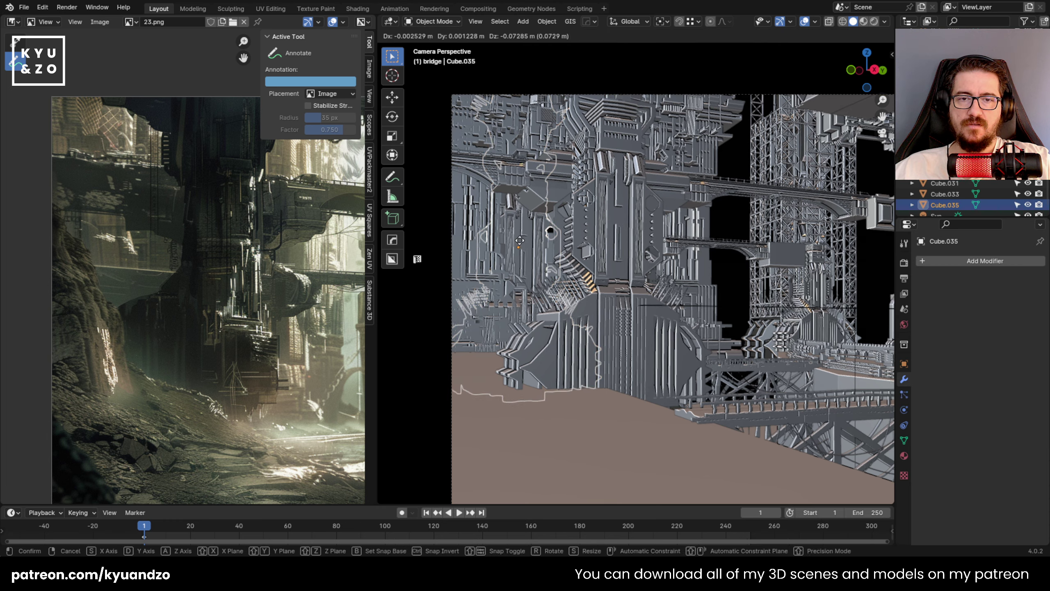
{"action": "key", "text": "s"}
{"action": "key", "text": "d"}
{"action": "left_click", "coordinate": [532, 240]}
{"action": "key", "text": "g"}
{"action": "key", "text": "a"}
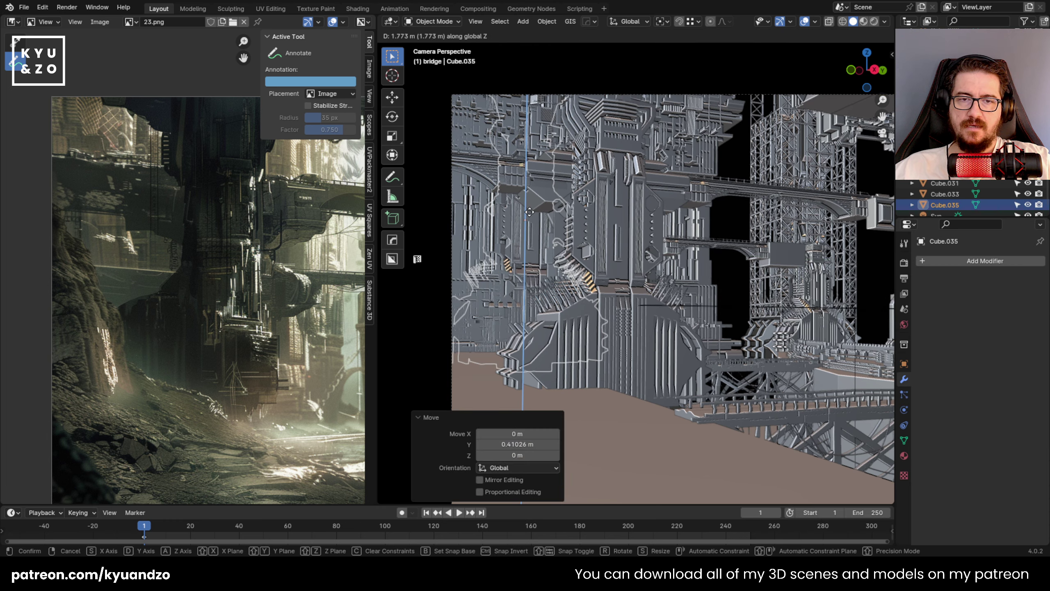
{"action": "left_click", "coordinate": [529, 211]}
{"action": "key", "text": "ctrl+s"}
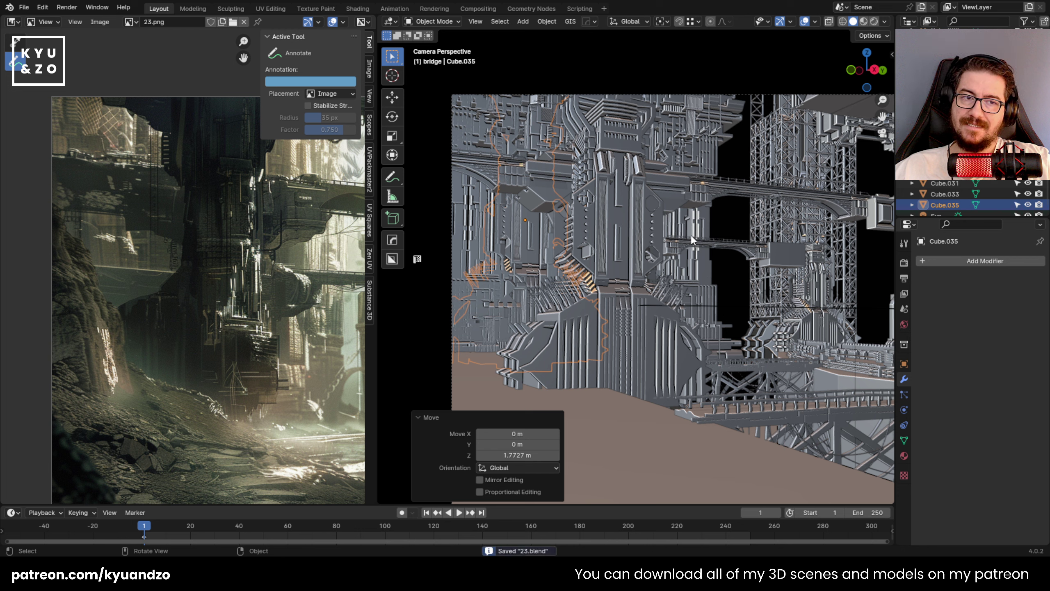
Examine the tower and bridge arrangement across the camera view and compare it with the bridges in the reference image.
{"action": "left_click", "coordinate": [721, 227]}
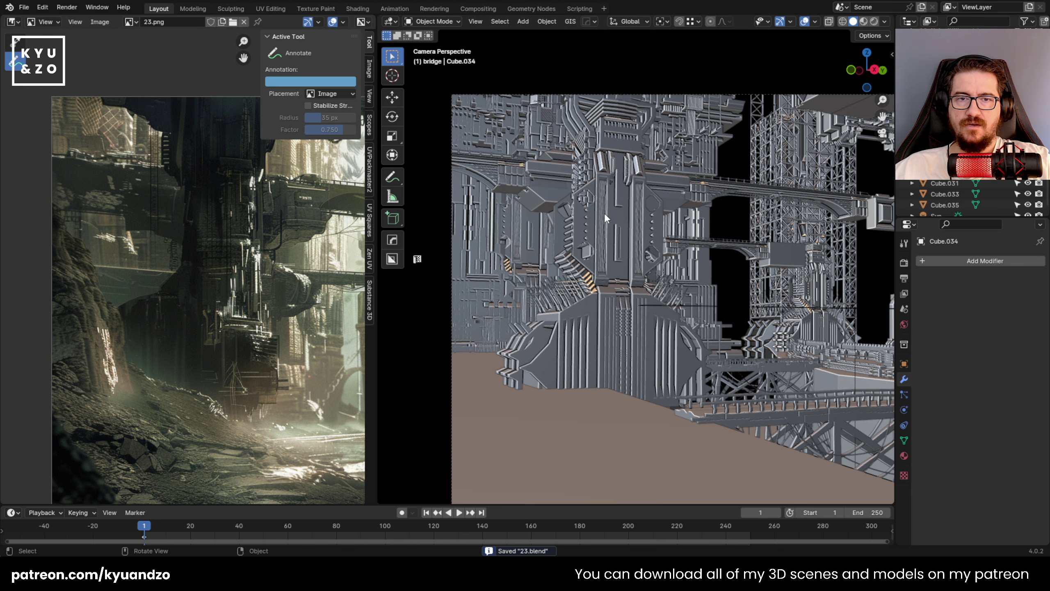
{"action": "left_click", "coordinate": [500, 287]}
{"action": "scroll", "coordinate": [612, 270], "scroll_direction": "down", "scroll_amount": 2}
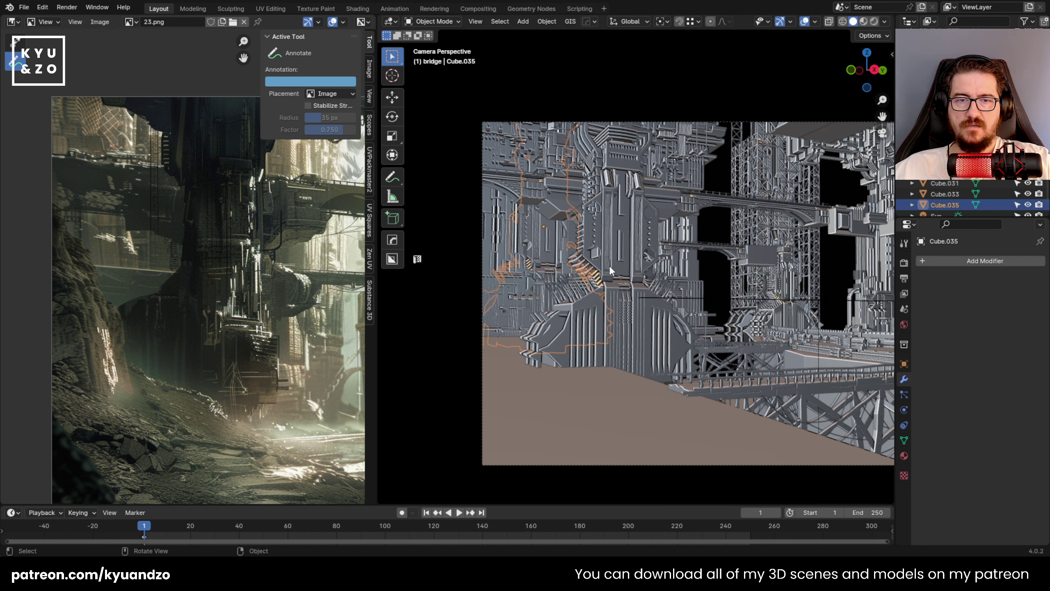
{"action": "left_click", "coordinate": [451, 203]}
{"action": "left_click", "coordinate": [451, 203]}
{"action": "middle_click_drag", "start_coordinate": [683, 237], "coordinate": [645, 227], "text": "shift"}
{"action": "middle_click_drag", "start_coordinate": [841, 262], "coordinate": [674, 256], "text": "shift"}
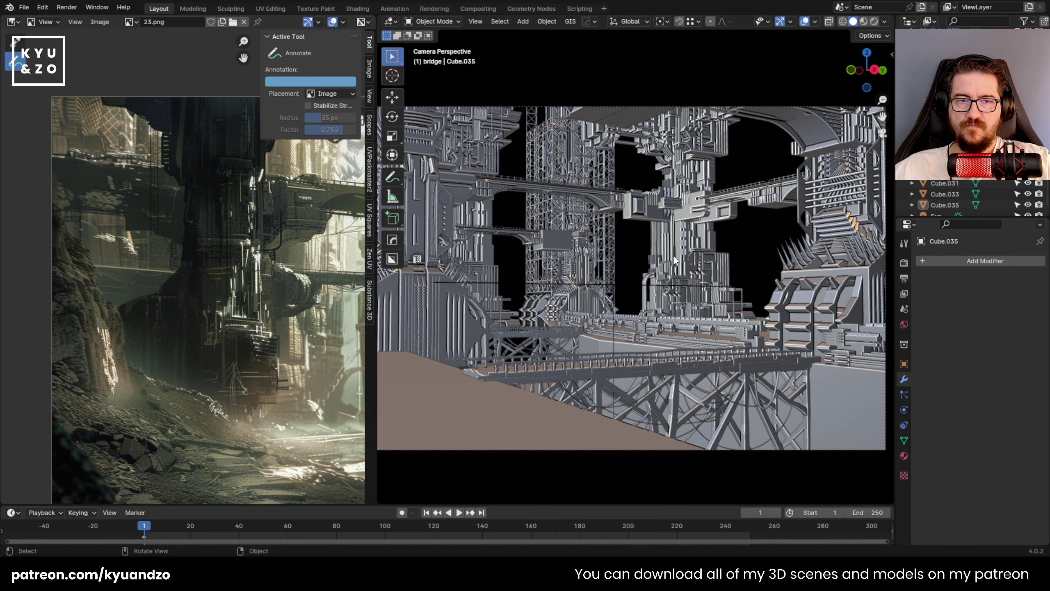
{"action": "scroll", "coordinate": [673, 254], "scroll_direction": "up", "scroll_amount": 2}
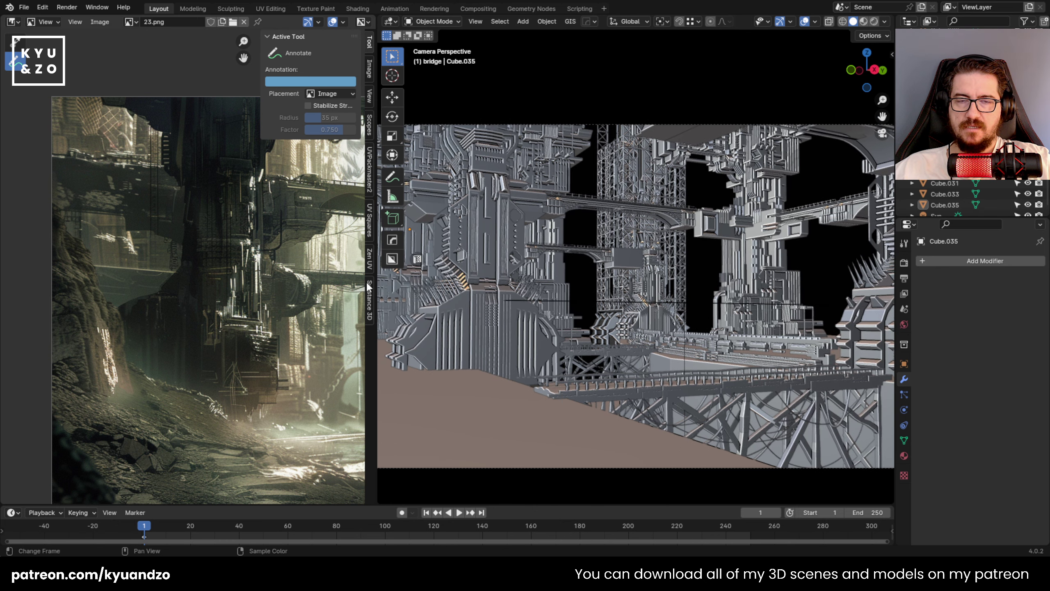
{"action": "scroll", "coordinate": [283, 232], "scroll_direction": "up", "scroll_amount": 2}
{"action": "scroll", "coordinate": [610, 258], "scroll_direction": "up", "scroll_amount": 2}
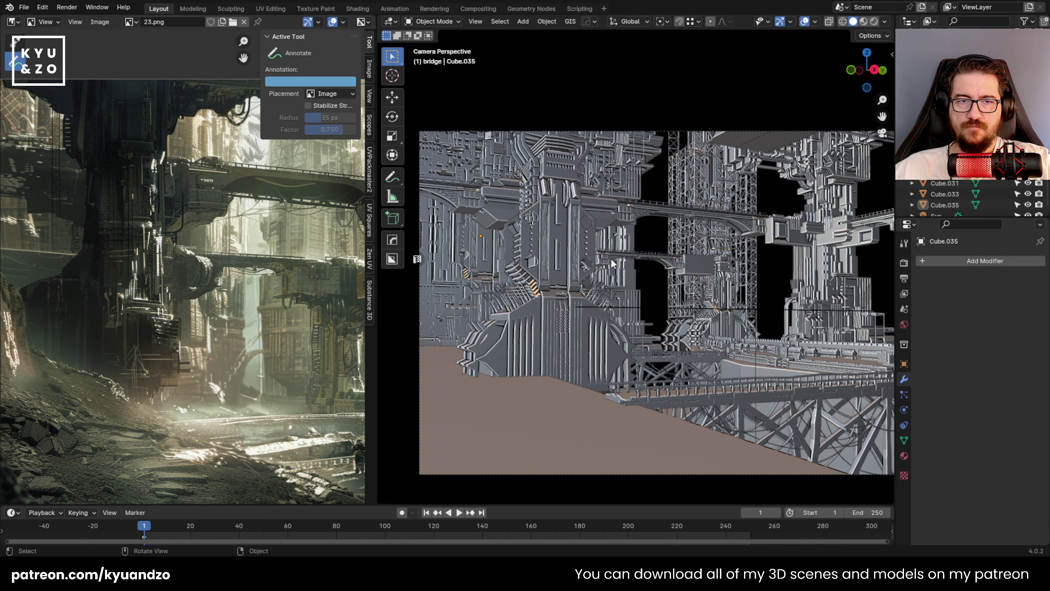
{"action": "scroll", "coordinate": [586, 125], "scroll_direction": "up", "scroll_amount": 2}
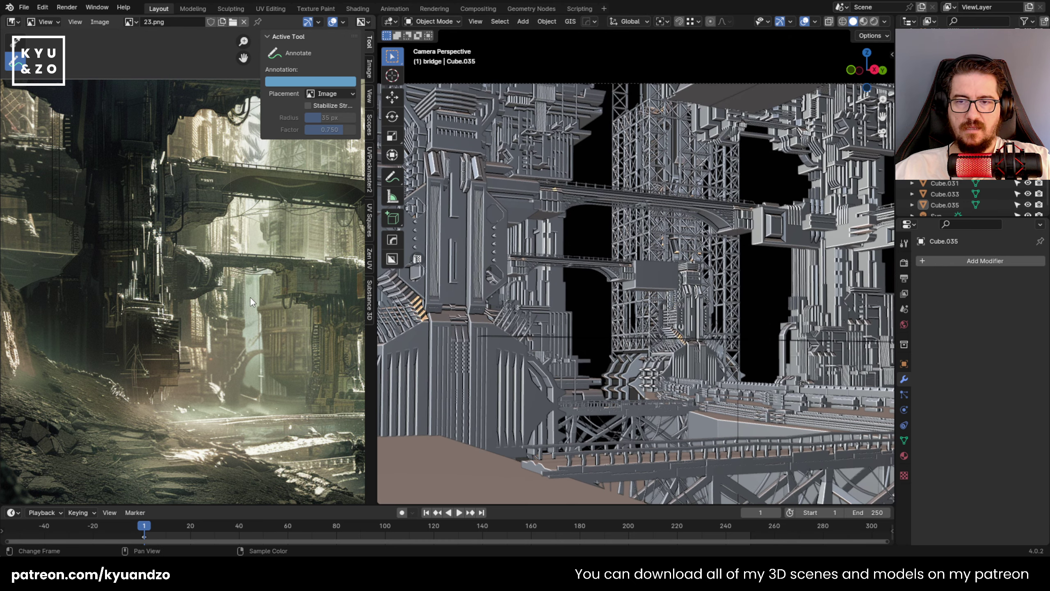
{"action": "middle_click_drag", "start_coordinate": [250, 297], "coordinate": [184, 286]}
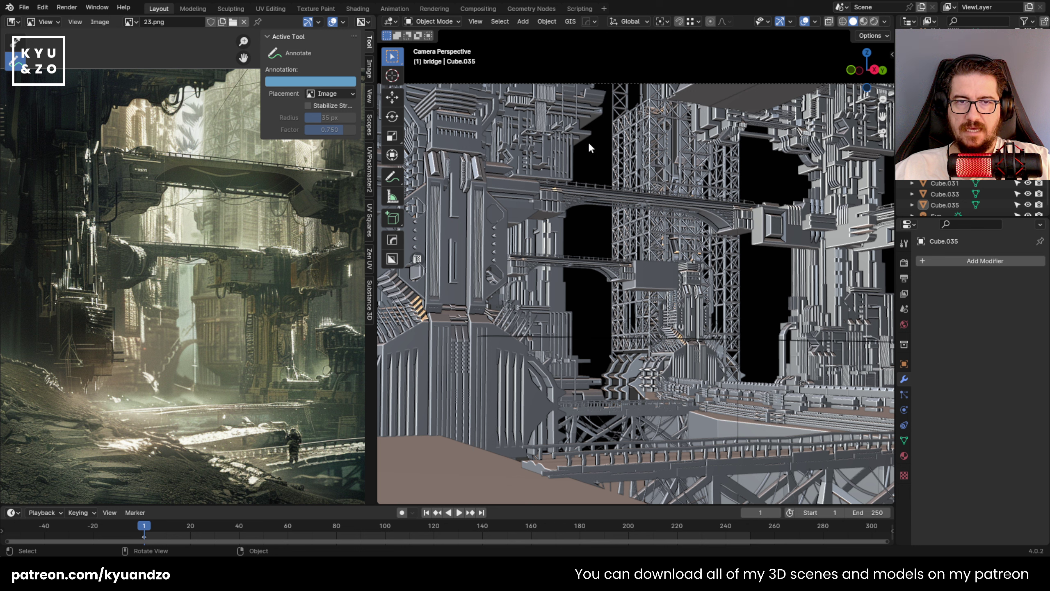
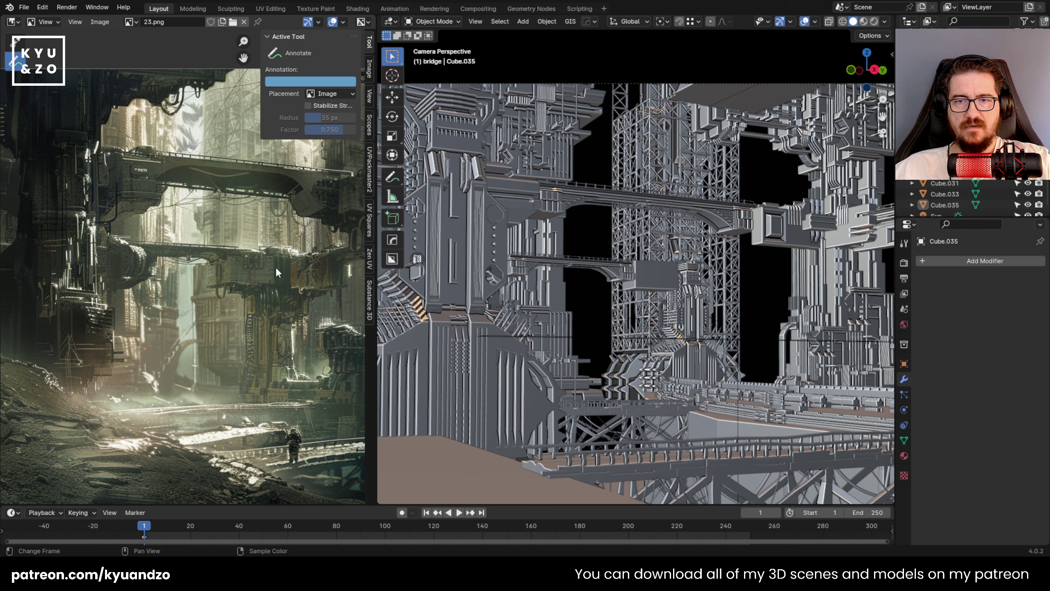
Examine the lattice tower and the gaps around the lower bridge against a close-up of the reference image.
{"action": "left_click", "coordinate": [661, 248]}
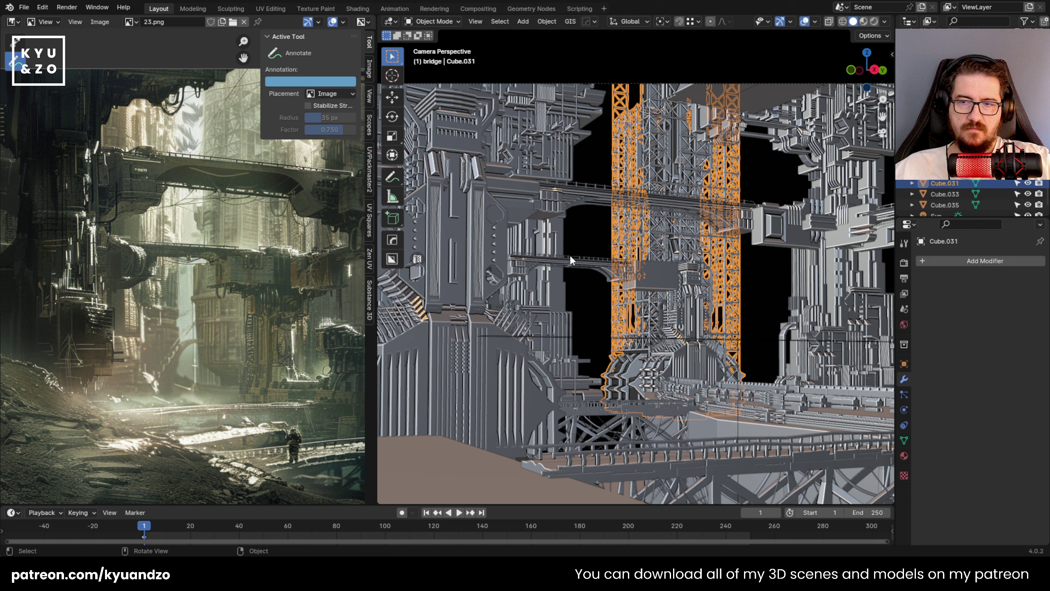
{"action": "scroll", "coordinate": [222, 305], "scroll_direction": "up", "scroll_amount": 2}
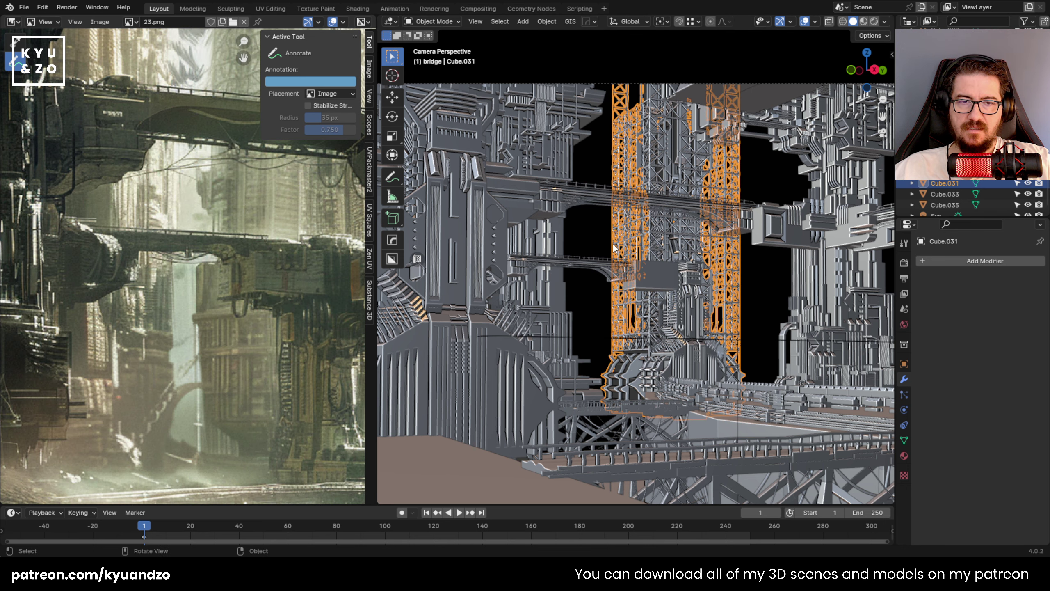
{"action": "left_click", "coordinate": [586, 235]}
{"action": "middle_click_drag", "start_coordinate": [548, 286], "coordinate": [623, 275], "text": "shift"}
{"action": "scroll", "coordinate": [498, 242], "scroll_direction": "up", "scroll_amount": 3}
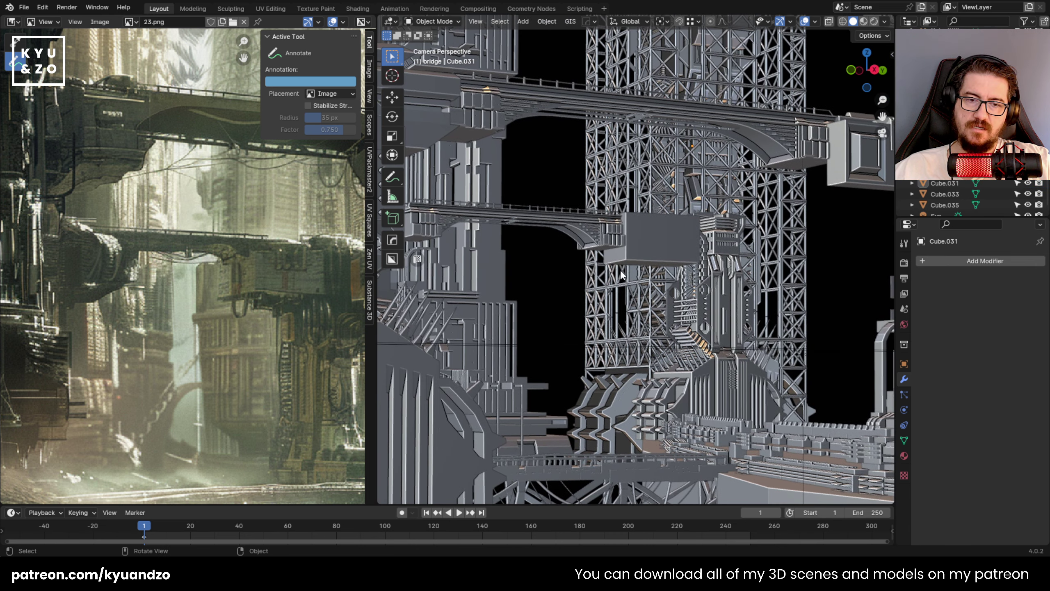
{"action": "middle_click_drag", "start_coordinate": [549, 338], "coordinate": [573, 282], "text": "shift"}
{"action": "scroll", "coordinate": [574, 285], "scroll_direction": "up", "scroll_amount": 2}
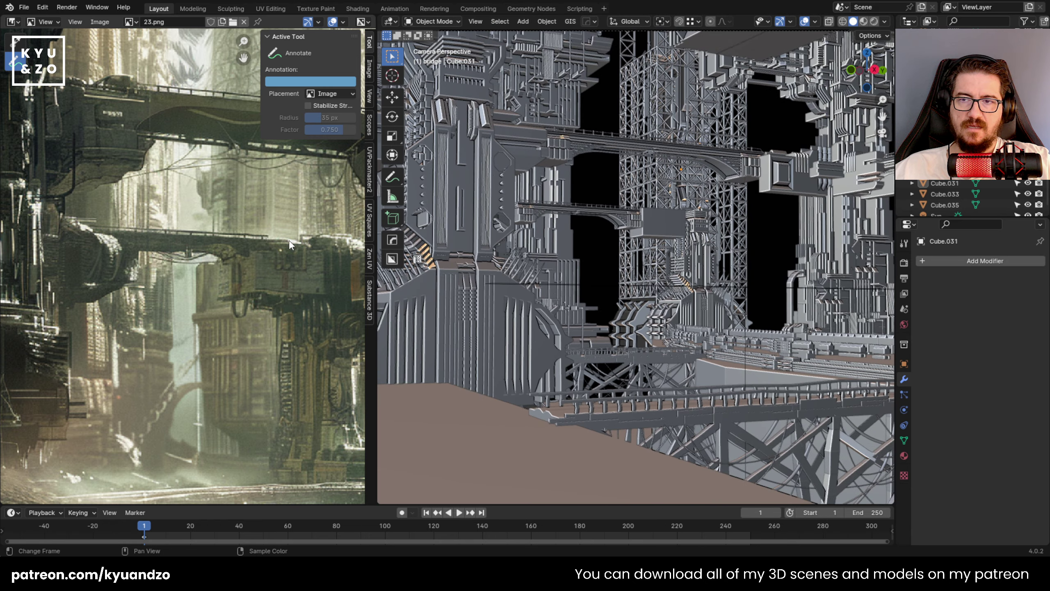
{"action": "scroll", "coordinate": [287, 250], "scroll_direction": "up", "scroll_amount": 1}
{"action": "scroll", "coordinate": [248, 232], "scroll_direction": "up", "scroll_amount": 1}
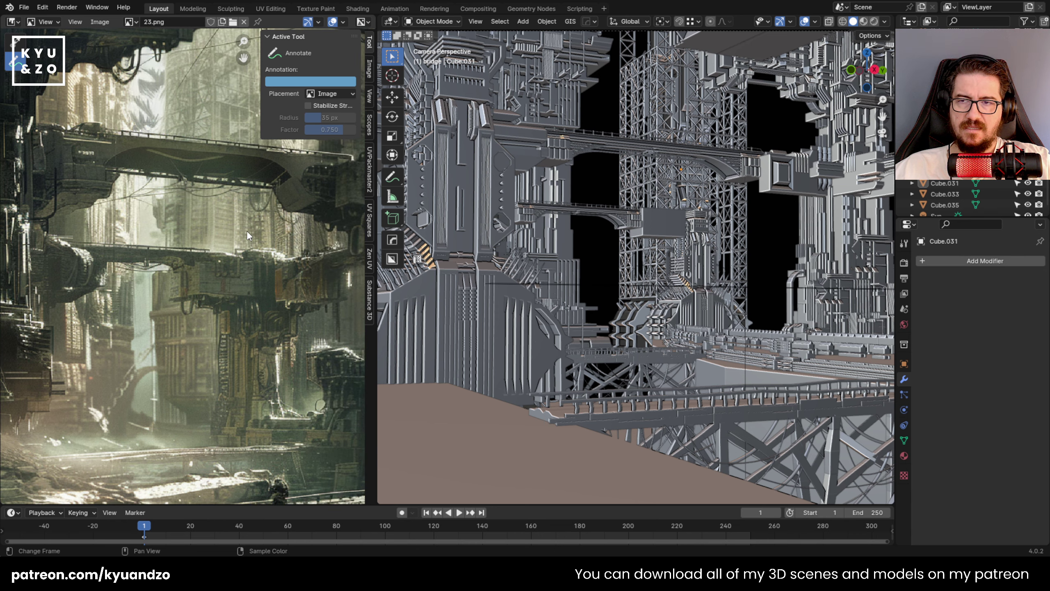
Compare the right side of the camera view with the matching part of the reference image and save the file.
{"action": "scroll", "coordinate": [247, 317], "scroll_direction": "down", "scroll_amount": 5}
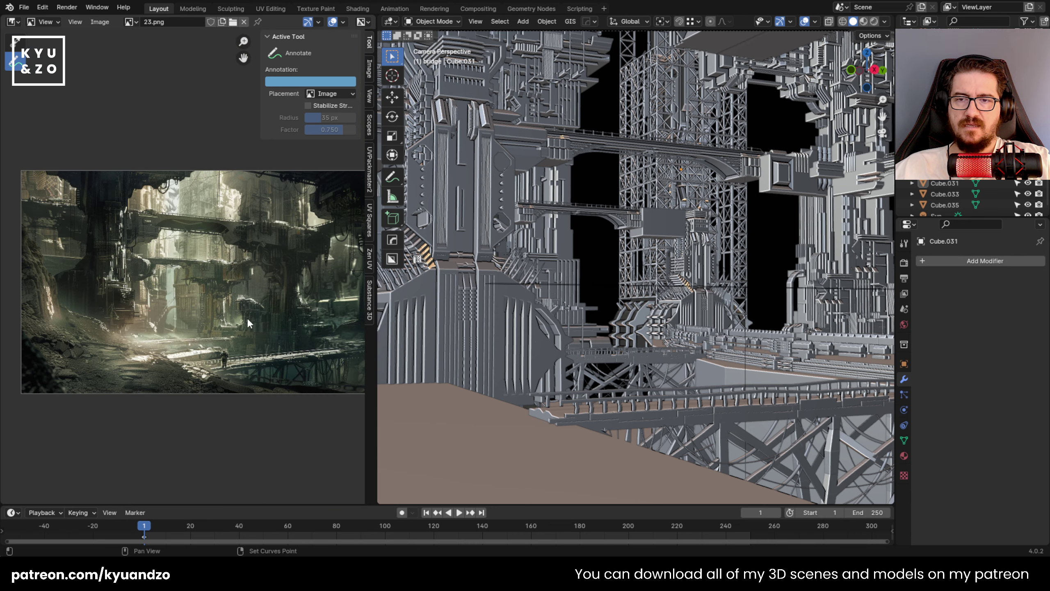
{"action": "middle_click_drag", "start_coordinate": [247, 318], "coordinate": [183, 284]}
{"action": "scroll", "coordinate": [185, 285], "scroll_direction": "up", "scroll_amount": 4}
{"action": "middle_click_drag", "start_coordinate": [256, 248], "coordinate": [195, 280]}
{"action": "key", "text": "ctrl+s"}
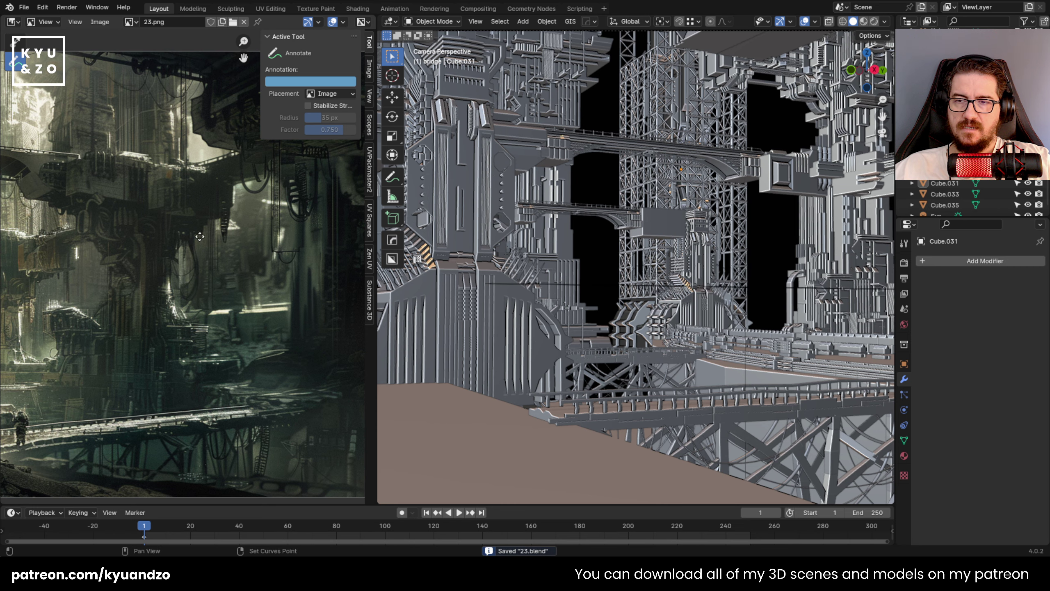
{"action": "middle_click_drag", "start_coordinate": [170, 245], "coordinate": [183, 299]}
{"action": "middle_click_drag", "start_coordinate": [811, 271], "coordinate": [432, 286], "text": "shift"}
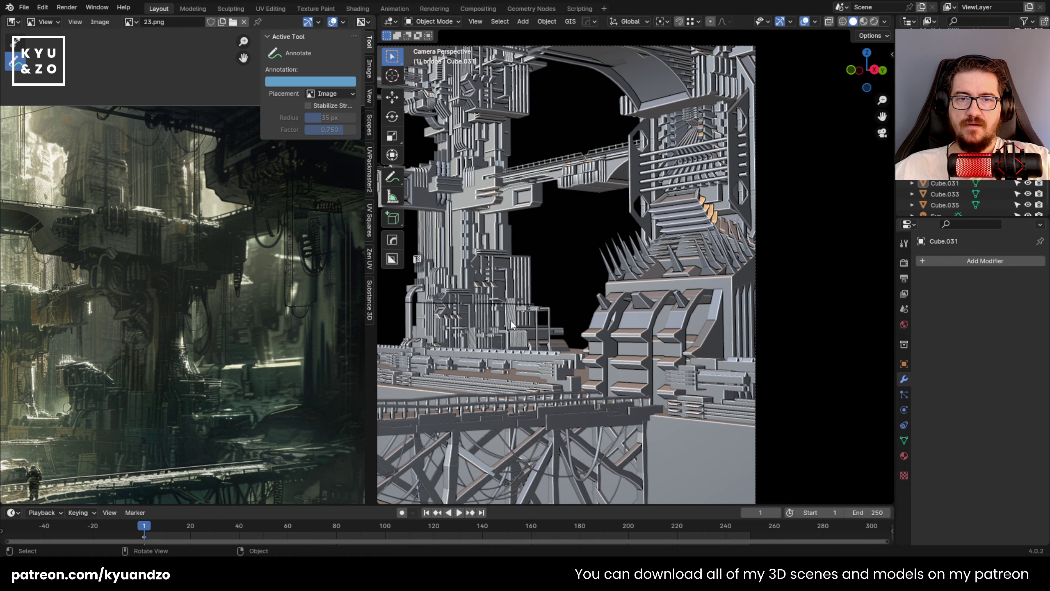
Duplicate the background tower with the projecting side arm and place the copy about 9.35 m along X.
{"action": "middle_click_drag", "start_coordinate": [543, 225], "coordinate": [487, 303]}
{"action": "scroll", "coordinate": [546, 192], "scroll_direction": "down", "scroll_amount": 3}
{"action": "left_click", "coordinate": [669, 210]}
{"action": "middle_click_drag", "start_coordinate": [669, 210], "coordinate": [582, 234], "text": "shift"}
{"action": "key", "text": "shift+d"}
{"action": "key", "text": "s"}
{"action": "left_click", "coordinate": [638, 299]}
{"action": "middle_click_drag", "start_coordinate": [638, 299], "coordinate": [495, 284], "text": "shift"}
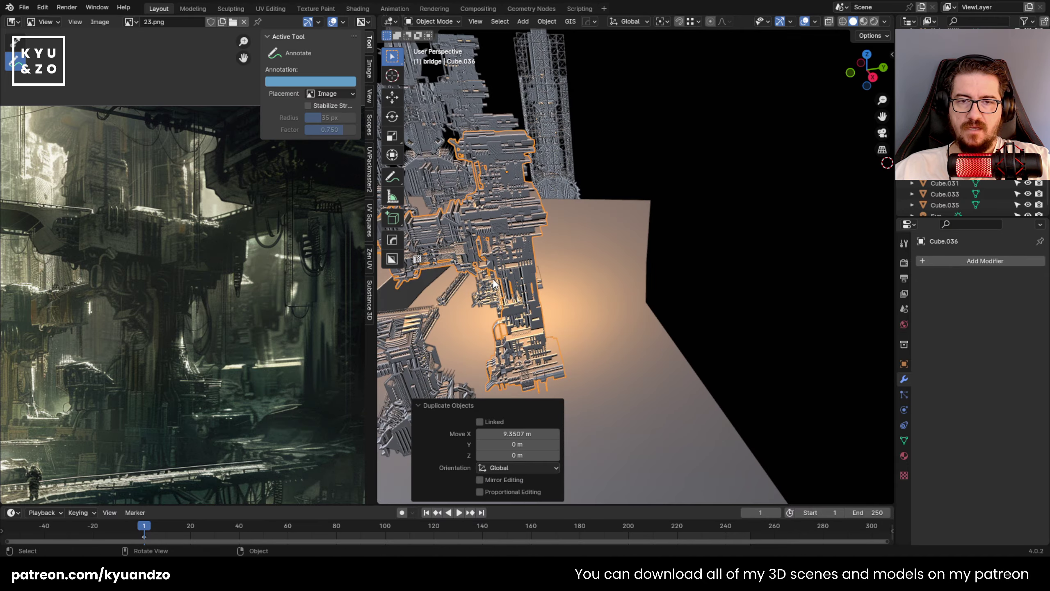
Move the new side-arm tower copy about 8.23 m along Y, clear of the other towers.
{"action": "key", "text": "g"}
{"action": "key", "text": "x"}
{"action": "key", "text": "y"}
{"action": "left_click", "coordinate": [664, 226]}
{"action": "scroll", "coordinate": [664, 227], "scroll_direction": "up", "scroll_amount": 2}
{"action": "middle_click_drag", "start_coordinate": [664, 227], "coordinate": [677, 245], "text": "shift"}
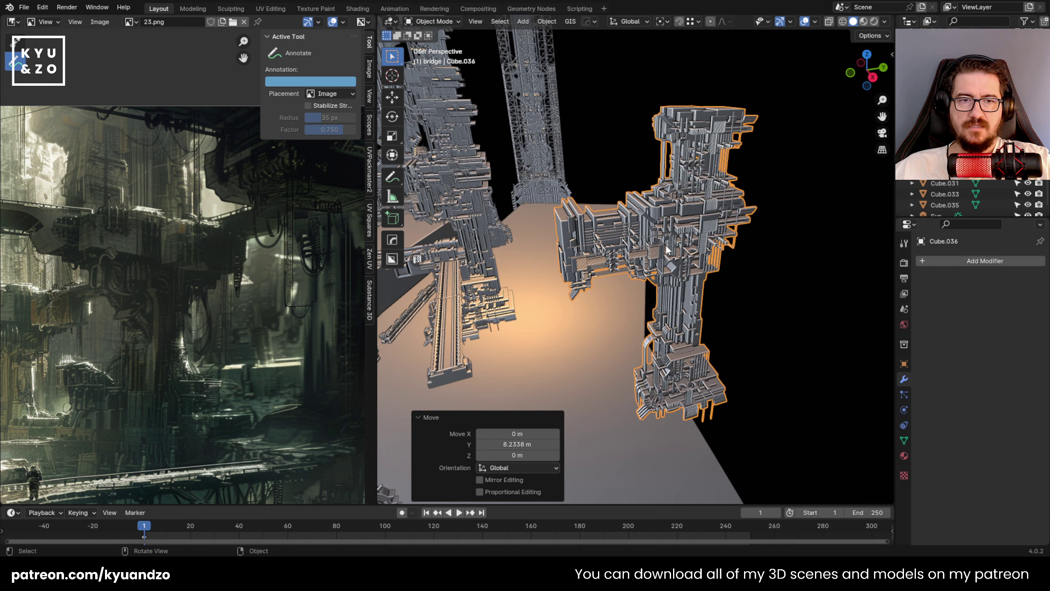
Apply the scale of the side-arm tower copy and set its origin to its geometry.
{"action": "key", "text": "ctrl+a"}
{"action": "left_click", "coordinate": [689, 251]}
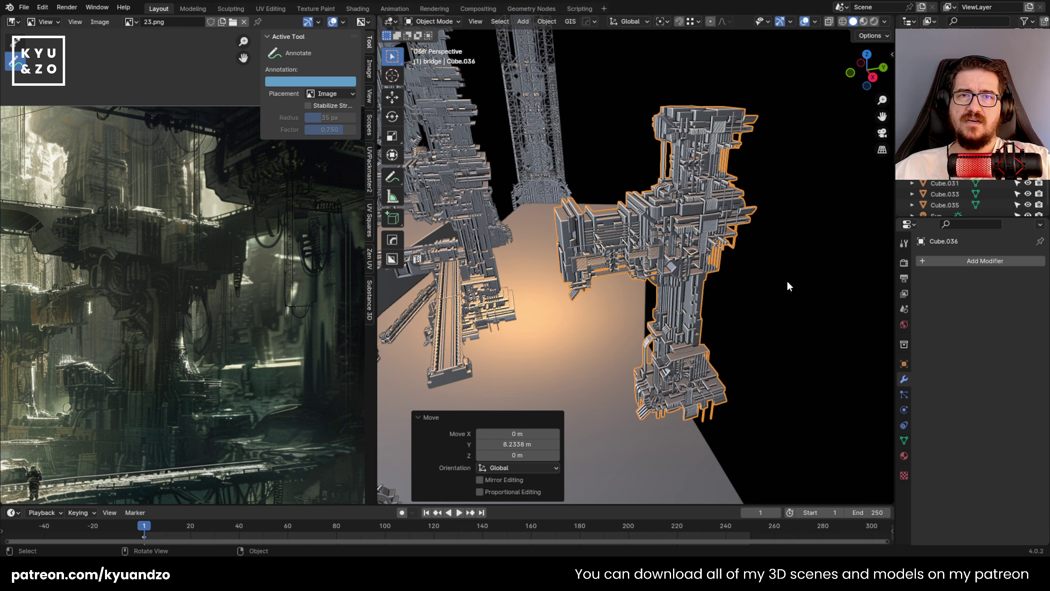
{"action": "key", "text": "ctrl+a"}
{"action": "left_click", "coordinate": [726, 221]}
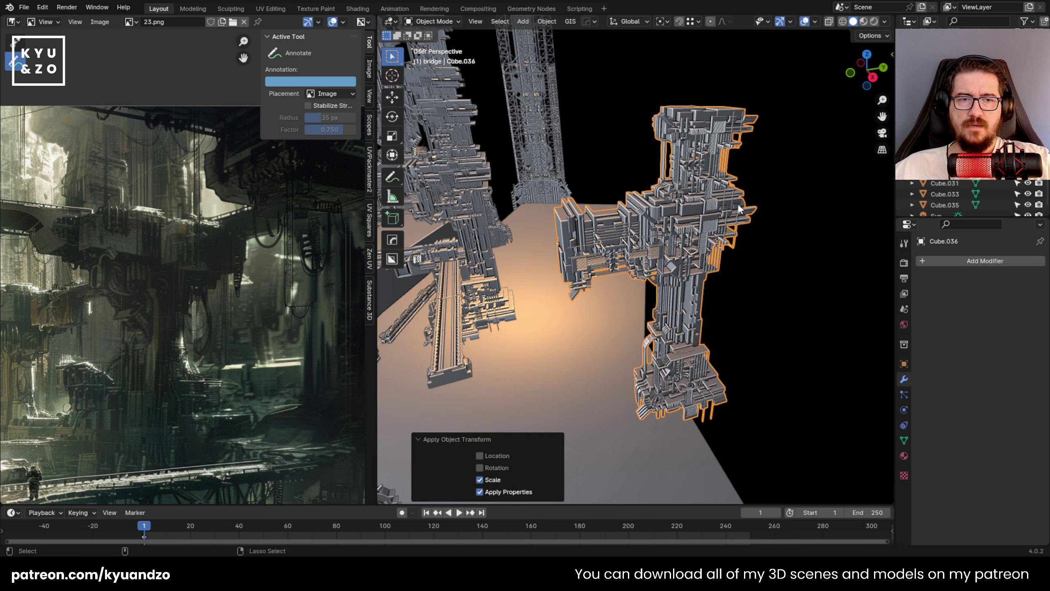
{"action": "middle_click_drag", "start_coordinate": [651, 258], "coordinate": [676, 227], "text": "alt"}
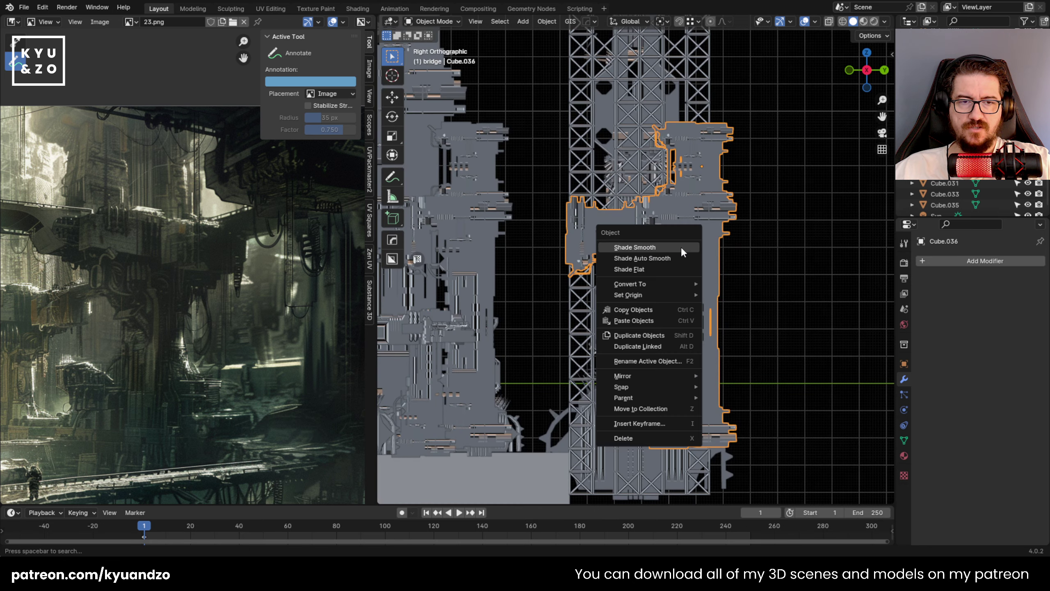
{"action": "left_click", "coordinate": [546, 22]}
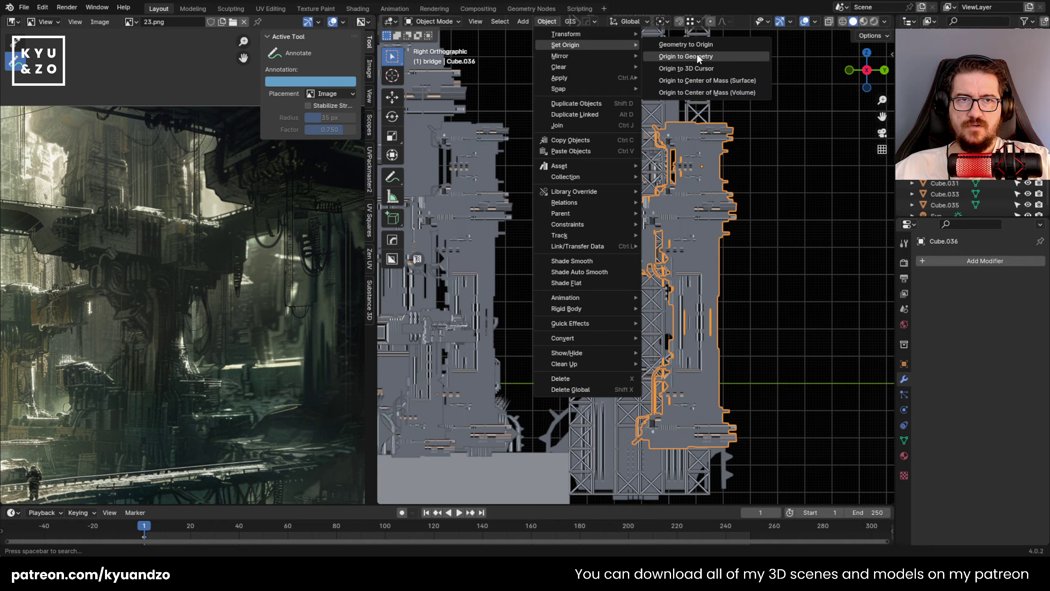
{"action": "left_click", "coordinate": [698, 56]}
{"action": "middle_click_drag", "start_coordinate": [548, 182], "coordinate": [502, 252]}
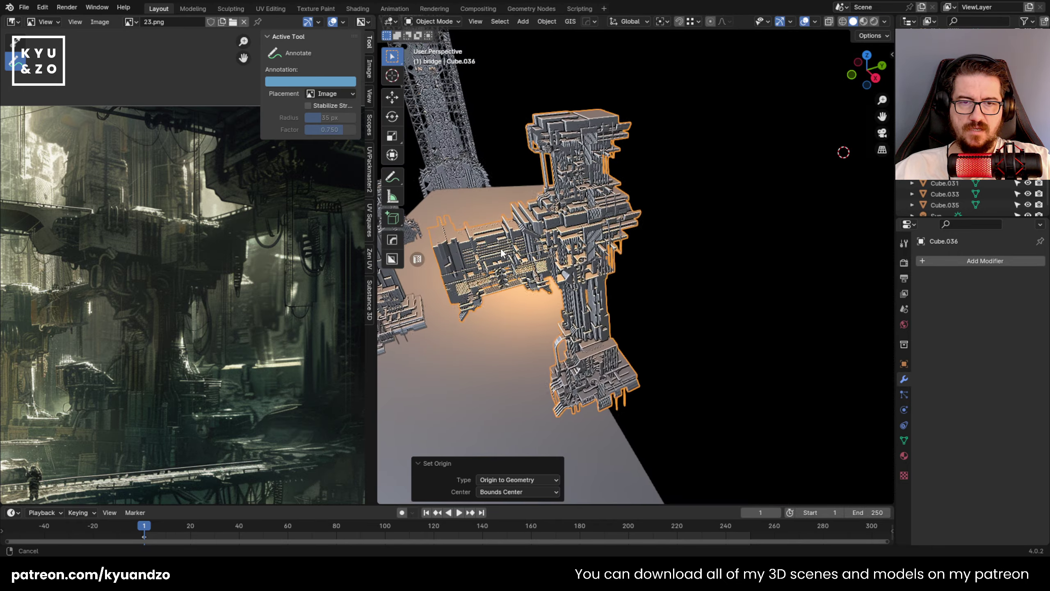
Move the side-arm tower copy about 6.19 m along Y, farther from the neighbouring lattice tower.
{"action": "key", "text": "g"}
{"action": "key", "text": "y"}
{"action": "left_click", "coordinate": [625, 237]}
{"action": "middle_click_drag", "start_coordinate": [624, 237], "coordinate": [548, 259], "text": "shift"}
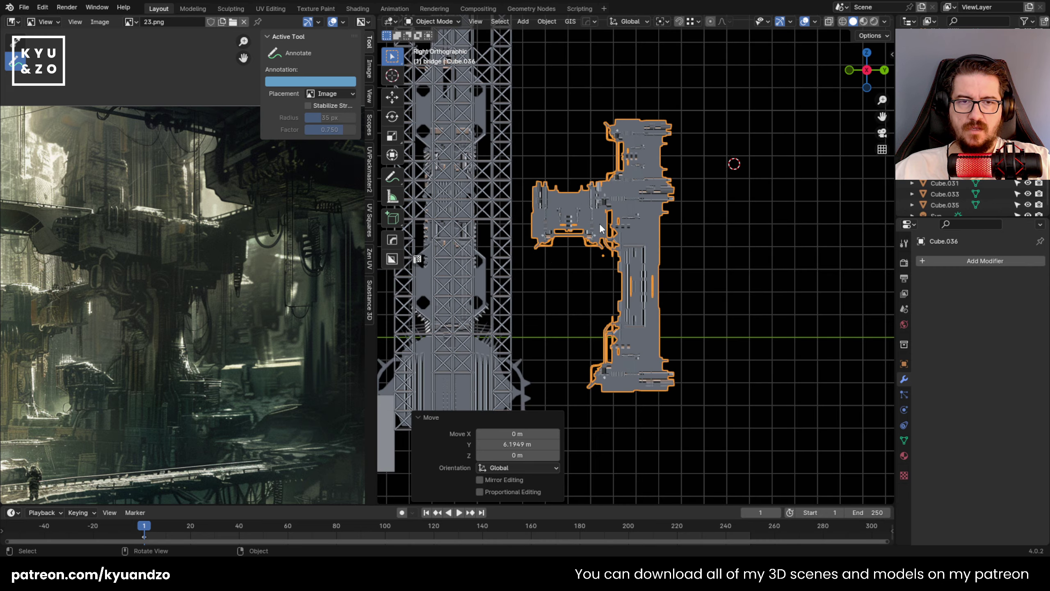
Mirror the side-arm tower copy across its Y and Z axes with bisect on both axes.
{"action": "middle_click_drag", "start_coordinate": [600, 224], "coordinate": [614, 240]}
{"action": "key", "text": "q"}
{"action": "left_click", "coordinate": [613, 233]}
{"action": "left_click", "coordinate": [675, 240]}
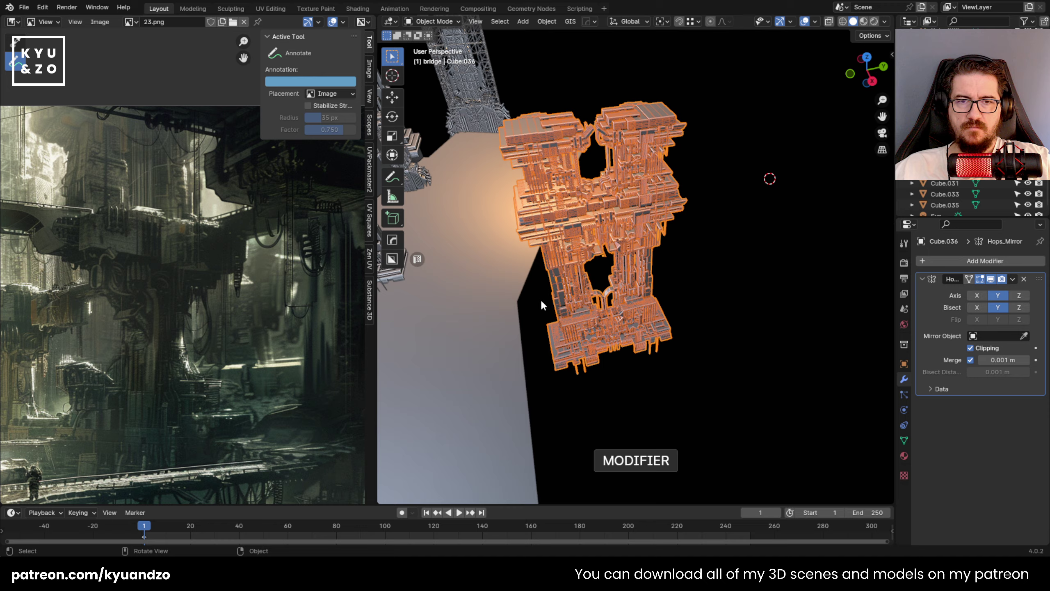
{"action": "middle_click_drag", "start_coordinate": [540, 299], "coordinate": [574, 253]}
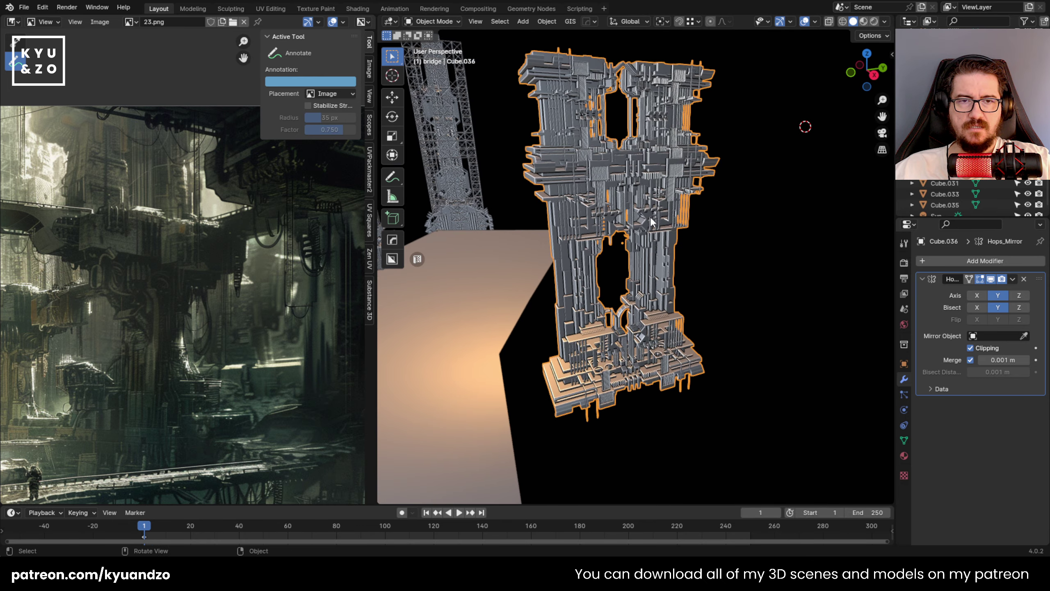
{"action": "key", "text": "q"}
{"action": "left_click", "coordinate": [627, 218]}
{"action": "left_click", "coordinate": [626, 162]}
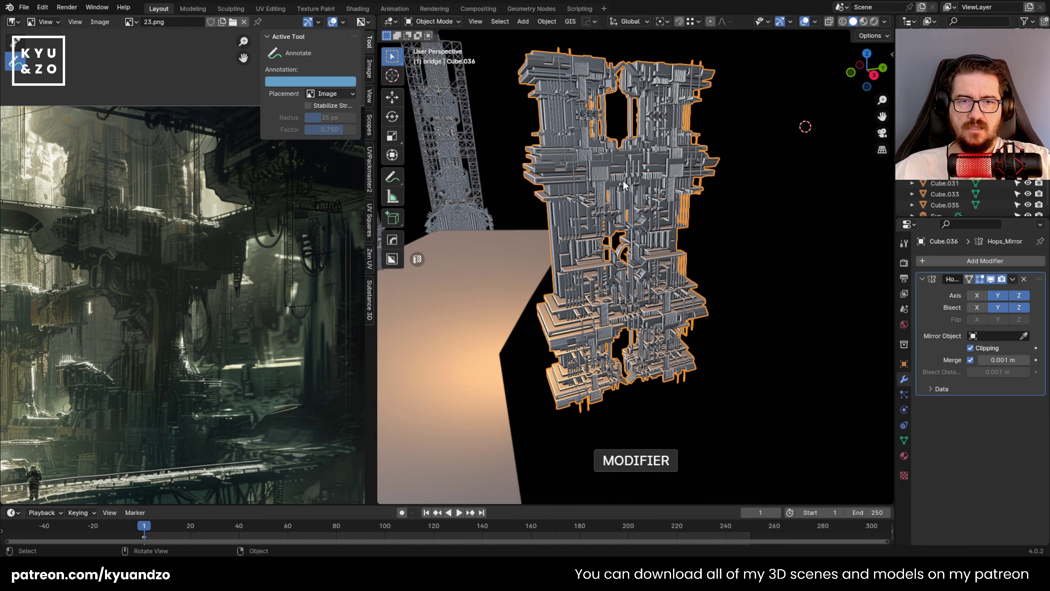
Apply the Y and Z mirror modifier on the tower copy.
{"action": "middle_click_drag", "start_coordinate": [623, 180], "coordinate": [577, 233]}
{"action": "scroll", "coordinate": [578, 233], "scroll_direction": "up", "scroll_amount": 6}
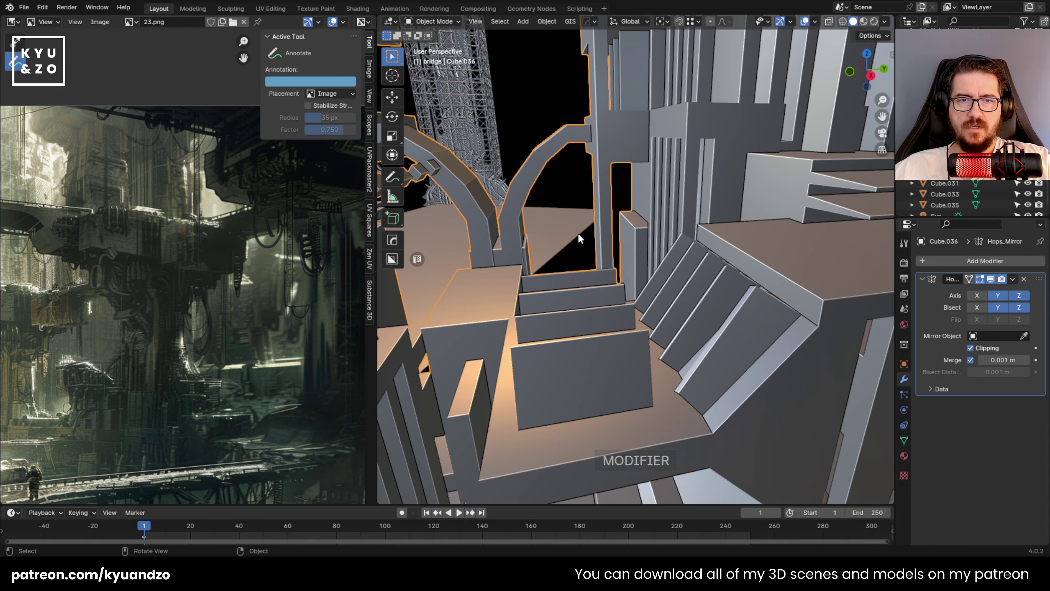
{"action": "scroll", "coordinate": [578, 232], "scroll_direction": "down", "scroll_amount": 10}
{"action": "scroll", "coordinate": [578, 227], "scroll_direction": "up", "scroll_amount": 6}
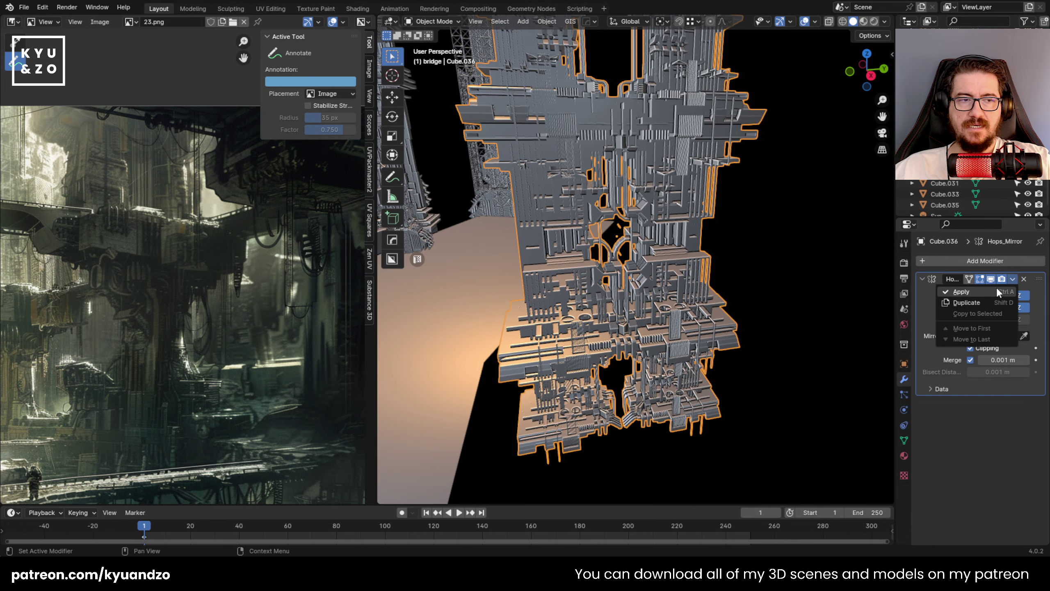
{"action": "left_click", "coordinate": [686, 232]}
{"action": "key", "text": "r"}
{"action": "key", "text": "z"}
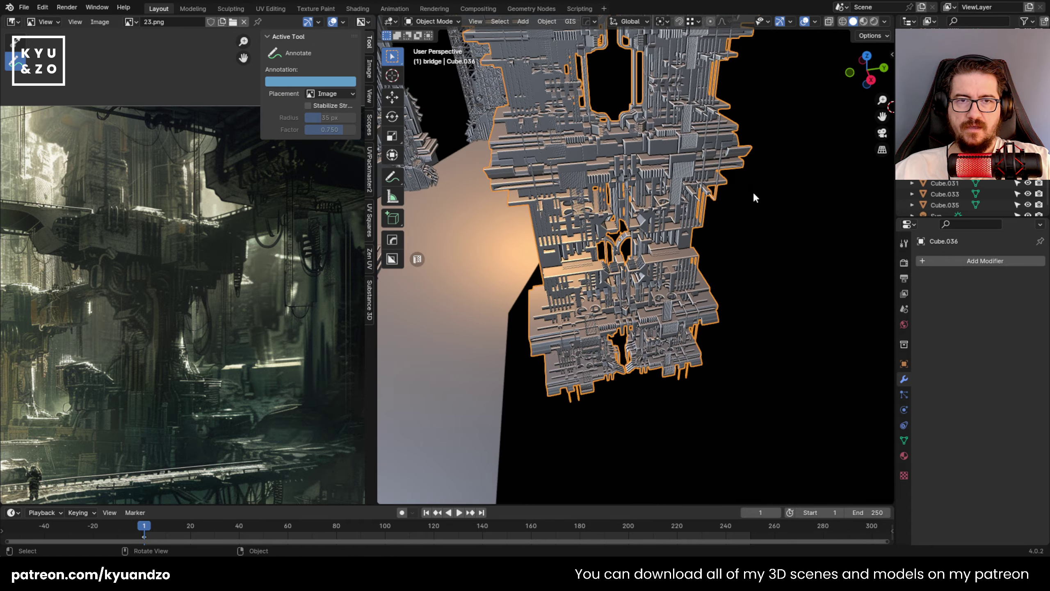
{"action": "right_click", "coordinate": [691, 329]}
{"action": "scroll", "coordinate": [688, 265], "scroll_direction": "down", "scroll_amount": 3}
{"action": "key", "text": "r"}
{"action": "key", "text": "z"}
{"action": "right_click", "coordinate": [619, 356]}
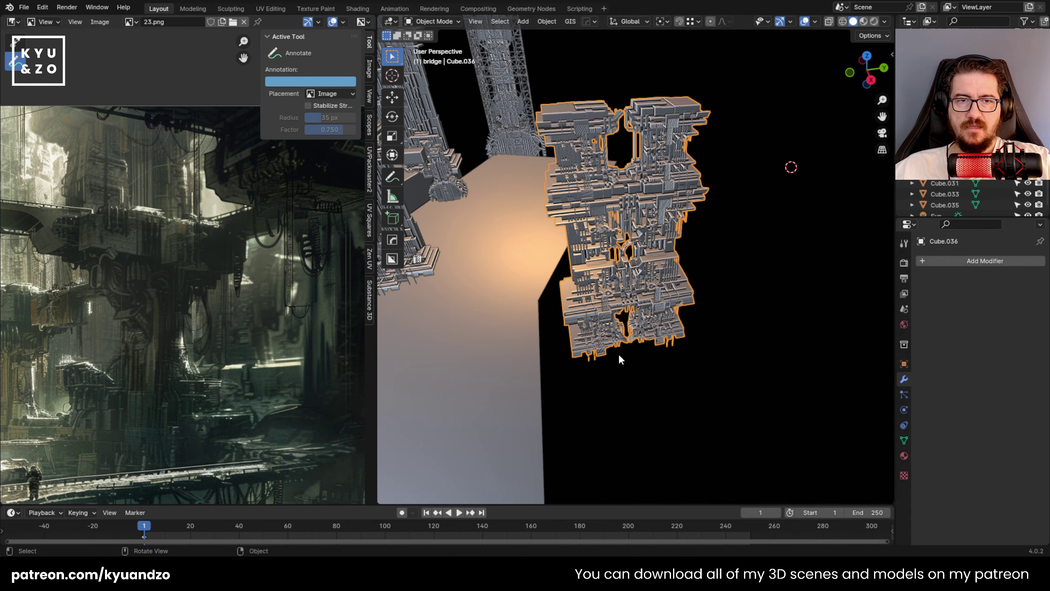
Mirror the tower copy across its X axis with bisect and apply the modifier.
{"action": "middle_click_drag", "start_coordinate": [791, 240], "coordinate": [608, 242]}
{"action": "key", "text": "q"}
{"action": "left_click", "coordinate": [603, 238]}
{"action": "left_click", "coordinate": [565, 222]}
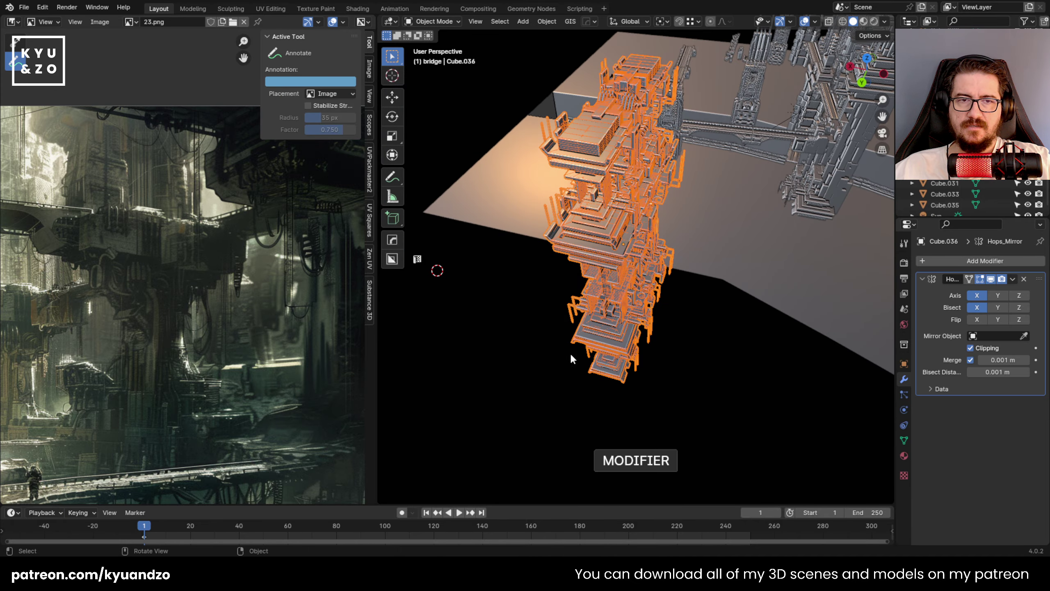
{"action": "middle_click_drag", "start_coordinate": [621, 298], "coordinate": [721, 207]}
{"action": "scroll", "coordinate": [734, 212], "scroll_direction": "up", "scroll_amount": 5}
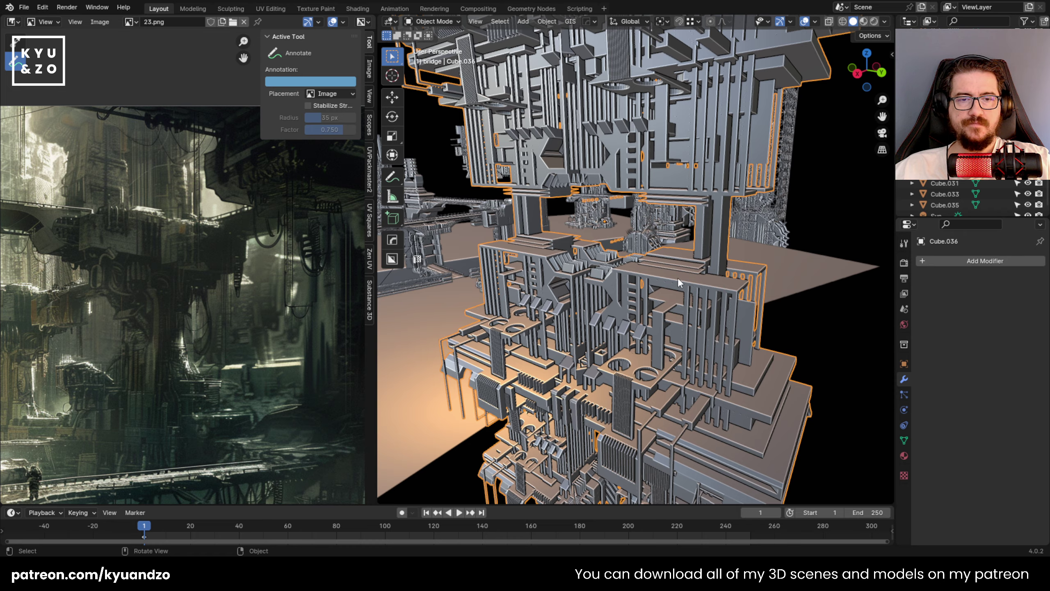
{"action": "scroll", "coordinate": [677, 278], "scroll_direction": "down", "scroll_amount": 8}
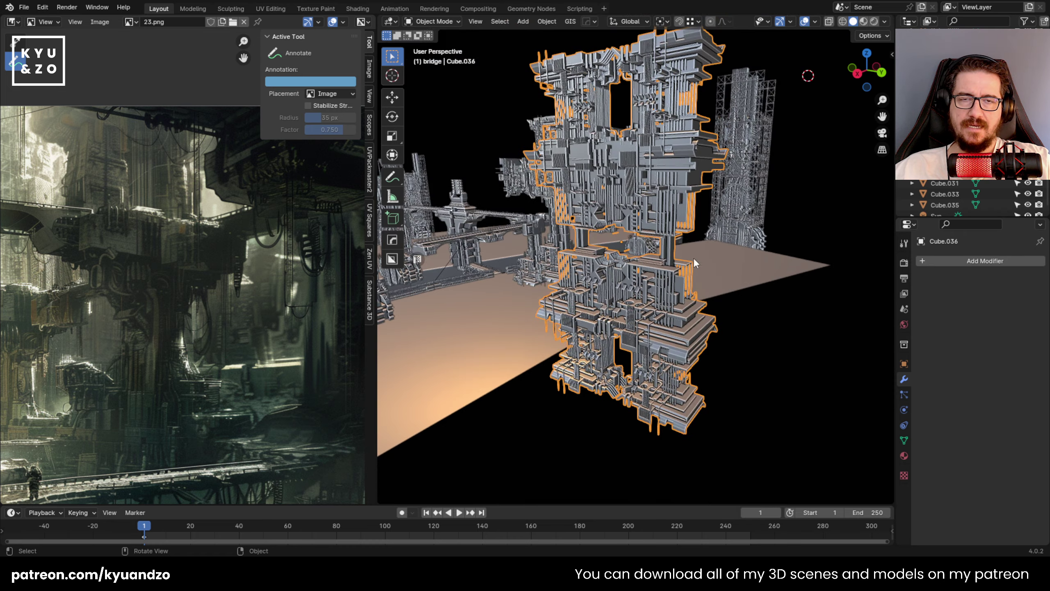
{"action": "scroll", "coordinate": [669, 230], "scroll_direction": "down", "scroll_amount": 4}
{"action": "key", "text": "g"}
{"action": "key", "text": "y"}
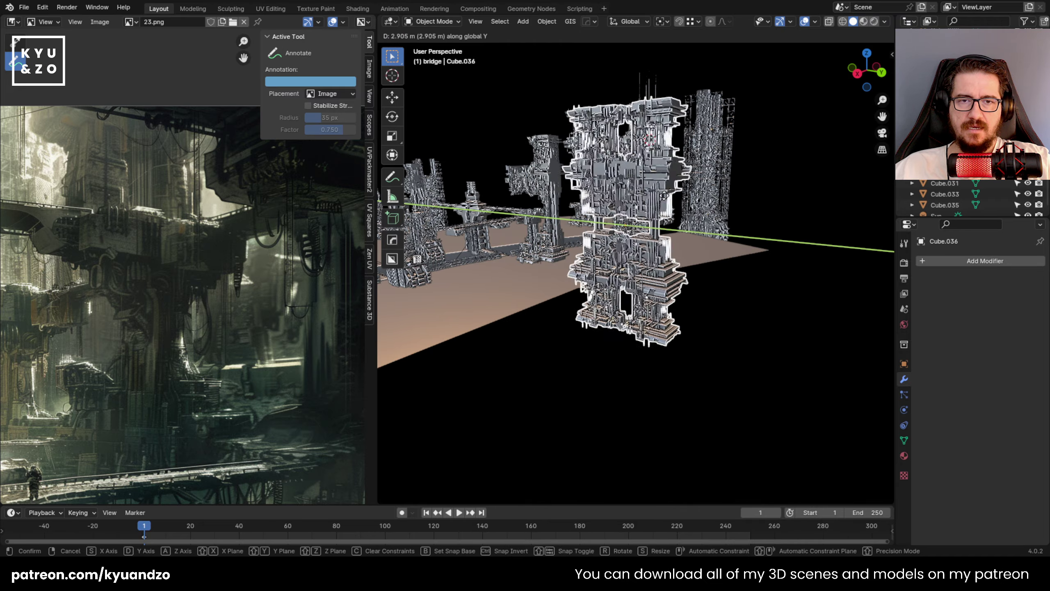
{"action": "right_click", "coordinate": [577, 174]}
Duplicate the mirrored tower and place the copy about 9.99 m along Y.
{"action": "key", "text": "shift+d"}
{"action": "key", "text": "y"}
{"action": "left_click", "coordinate": [762, 241]}
{"action": "middle_click_drag", "start_coordinate": [762, 242], "coordinate": [661, 216], "text": "shift"}
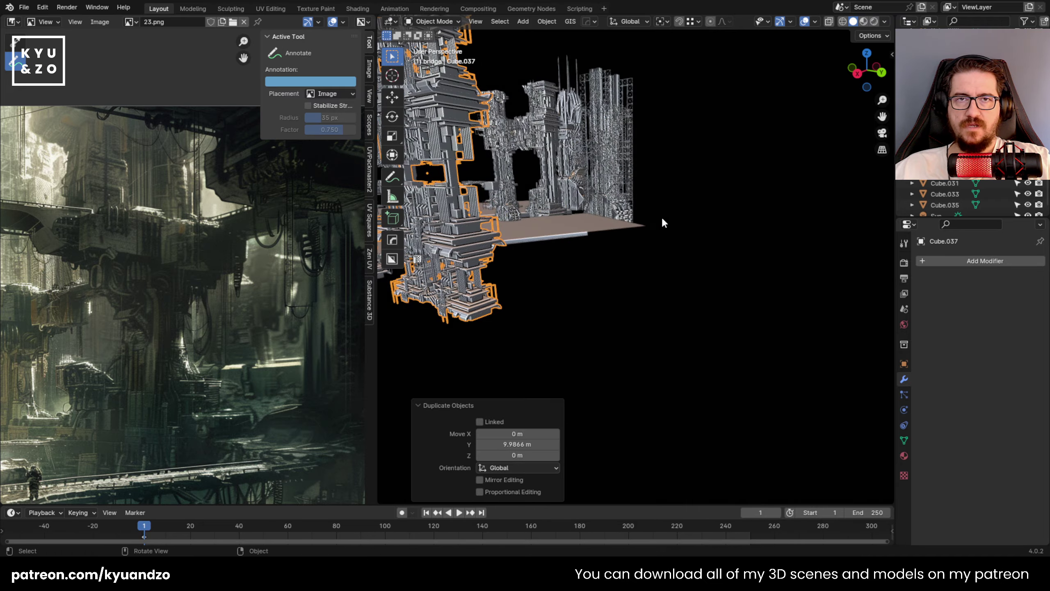
{"action": "middle_click_drag", "start_coordinate": [513, 163], "coordinate": [571, 186], "text": "shift"}
{"action": "scroll", "coordinate": [601, 197], "scroll_direction": "up", "scroll_amount": 4}
{"action": "scroll", "coordinate": [685, 187], "scroll_direction": "down", "scroll_amount": 7}
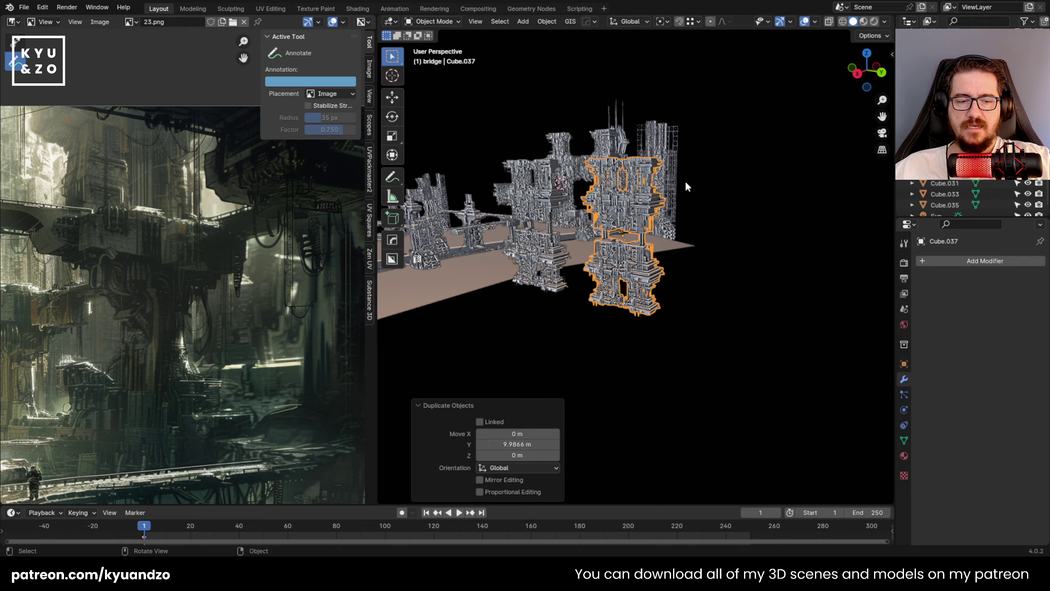
{"action": "scroll", "coordinate": [658, 192], "scroll_direction": "up", "scroll_amount": 2}
Rotate the duplicated tower -90° about the global Y axis so it lies flat.
{"action": "middle_click_drag", "start_coordinate": [608, 154], "coordinate": [600, 215]}
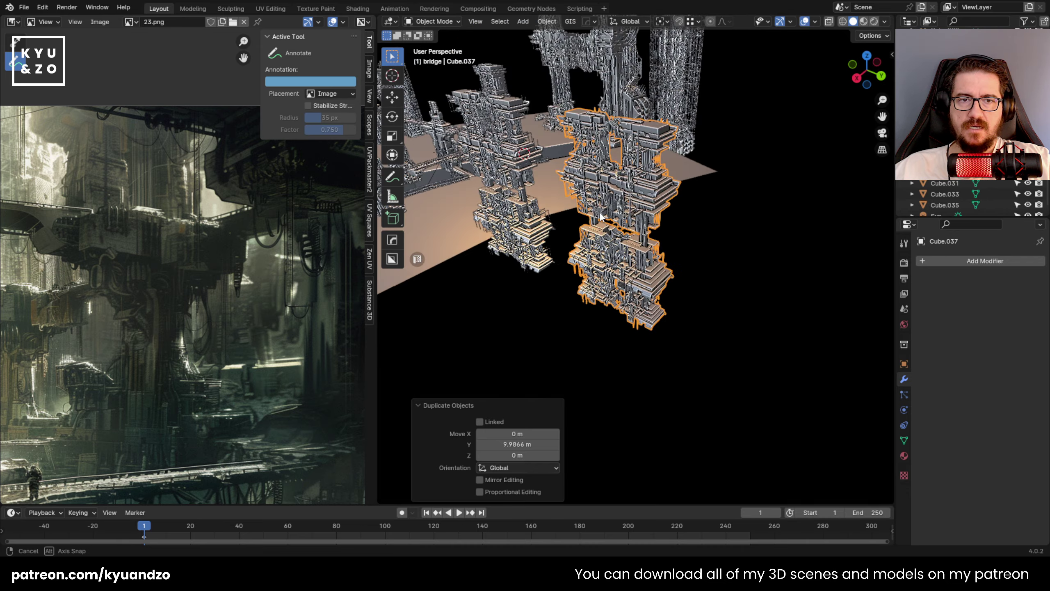
{"action": "key", "text": "r"}
{"action": "key", "text": "y"}
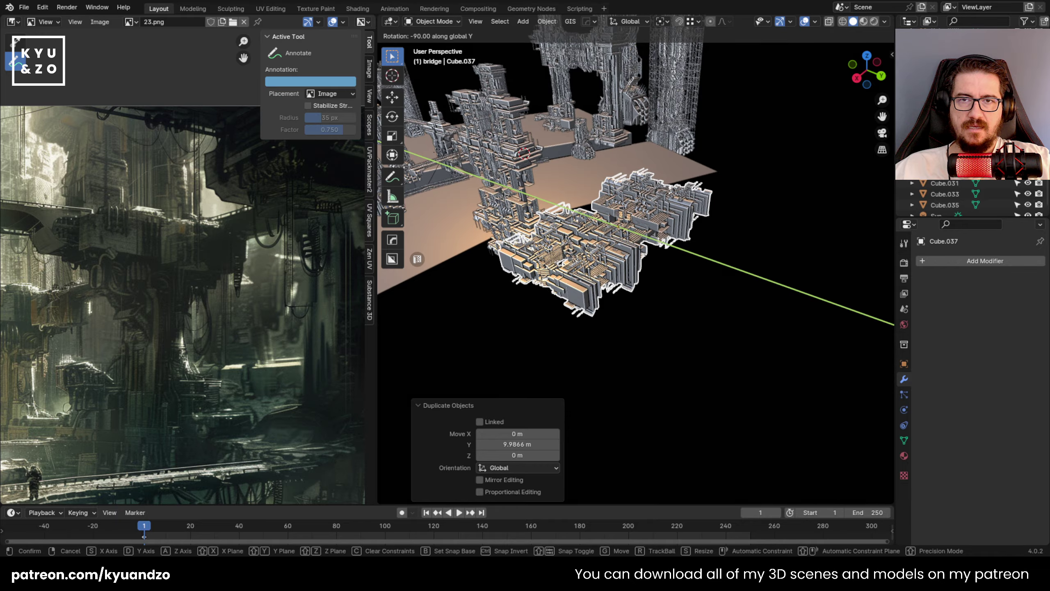
{"action": "key", "text": "Return"}
Move the flat-lying tower copy along Y, away from the upright mirrored tower.
{"action": "key", "text": "shift+grave"}
{"action": "key", "text": "w"}
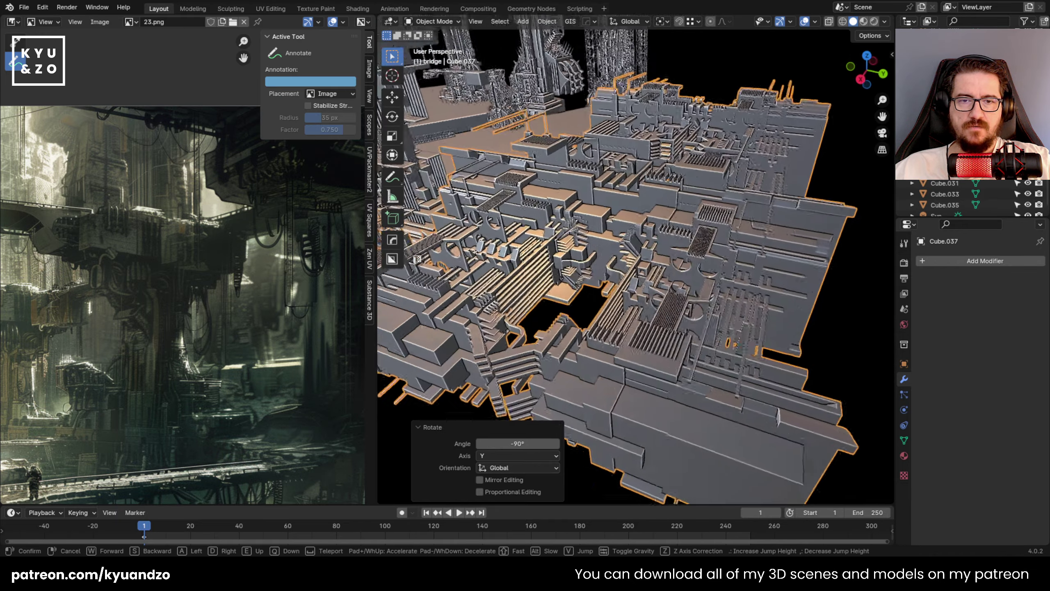
{"action": "key", "text": "w"}
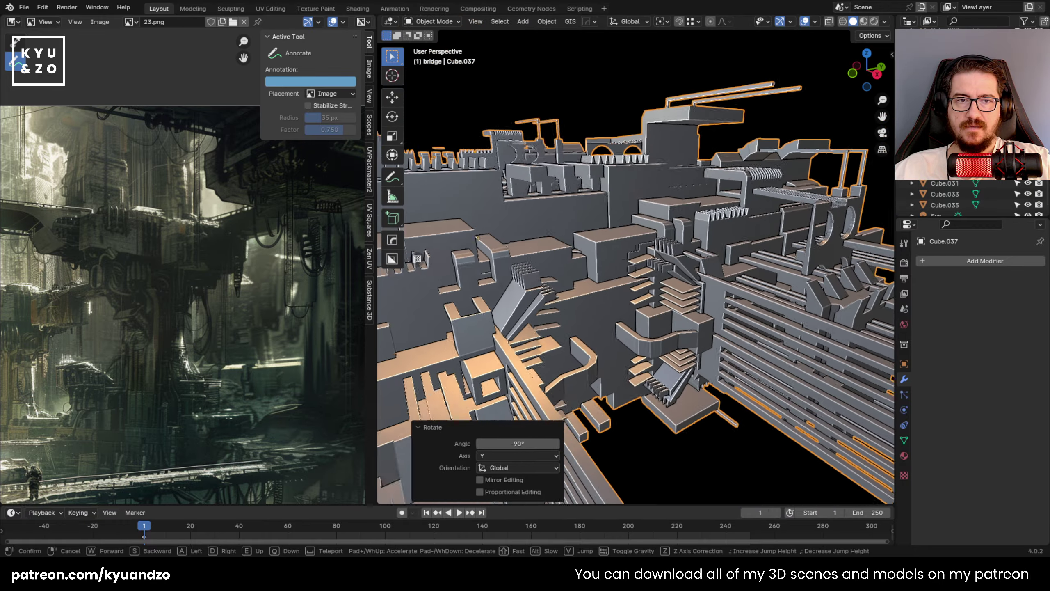
{"action": "key", "text": "s"}
{"action": "key", "text": "d"}
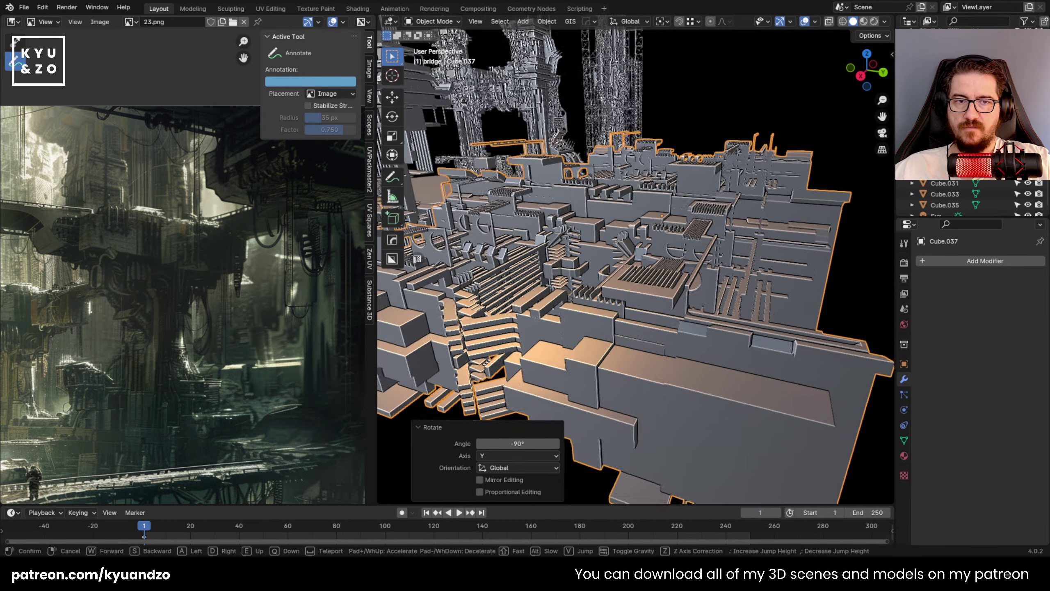
{"action": "left_click", "coordinate": [797, 316]}
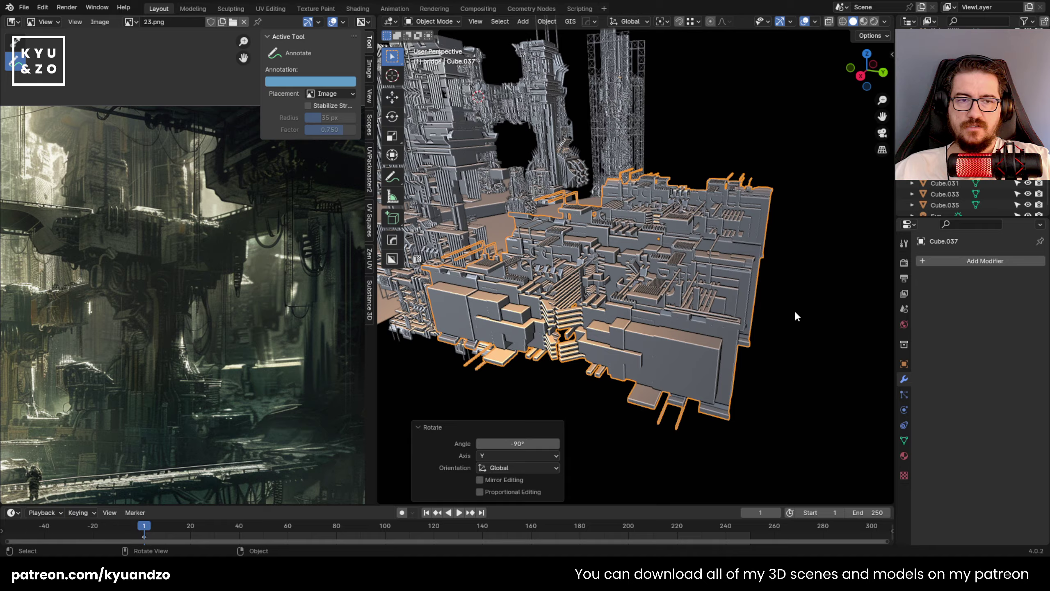
{"action": "key", "text": "g"}
{"action": "key", "text": "x"}
{"action": "key", "text": "y"}
{"action": "left_click", "coordinate": [834, 317]}
Stretch the flat-lying tower copy along Z by a factor of 3.619.
{"action": "left_click", "coordinate": [720, 155]}
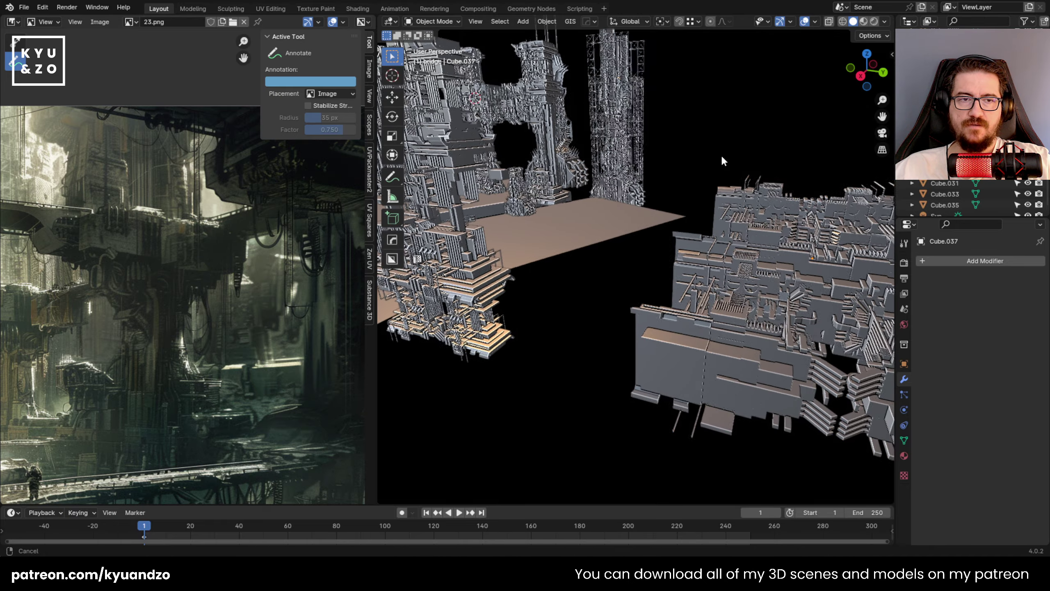
{"action": "middle_click_drag", "start_coordinate": [720, 155], "coordinate": [637, 194], "text": "shift"}
{"action": "left_click", "coordinate": [639, 199]}
{"action": "key", "text": "s"}
{"action": "key", "text": "z"}
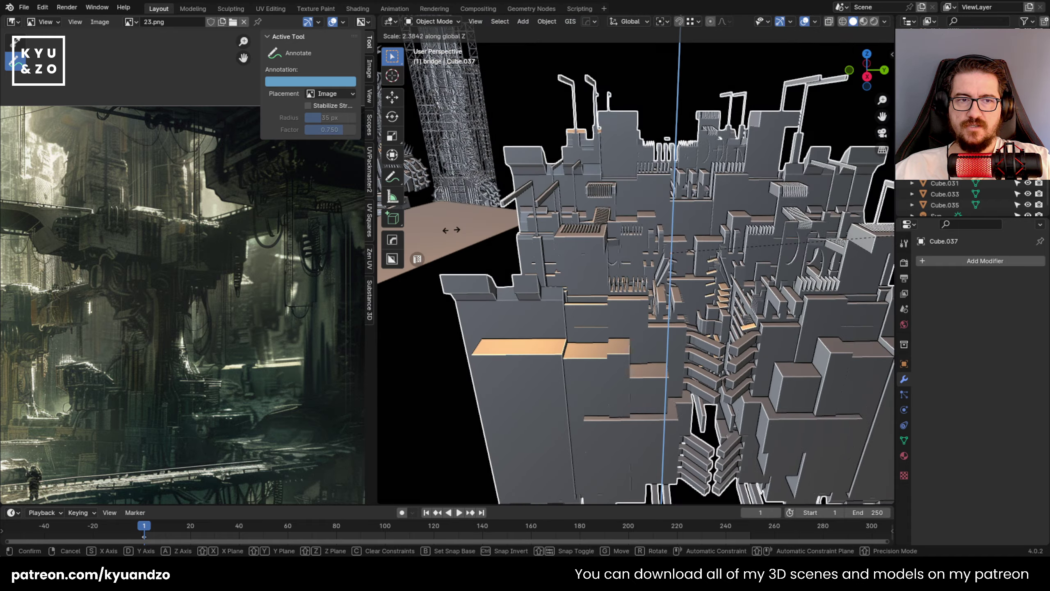
{"action": "left_click", "coordinate": [604, 232]}
Fly through and around the stretched block to examine its interior passages and outer detail.
{"action": "key", "text": "shift+grave"}
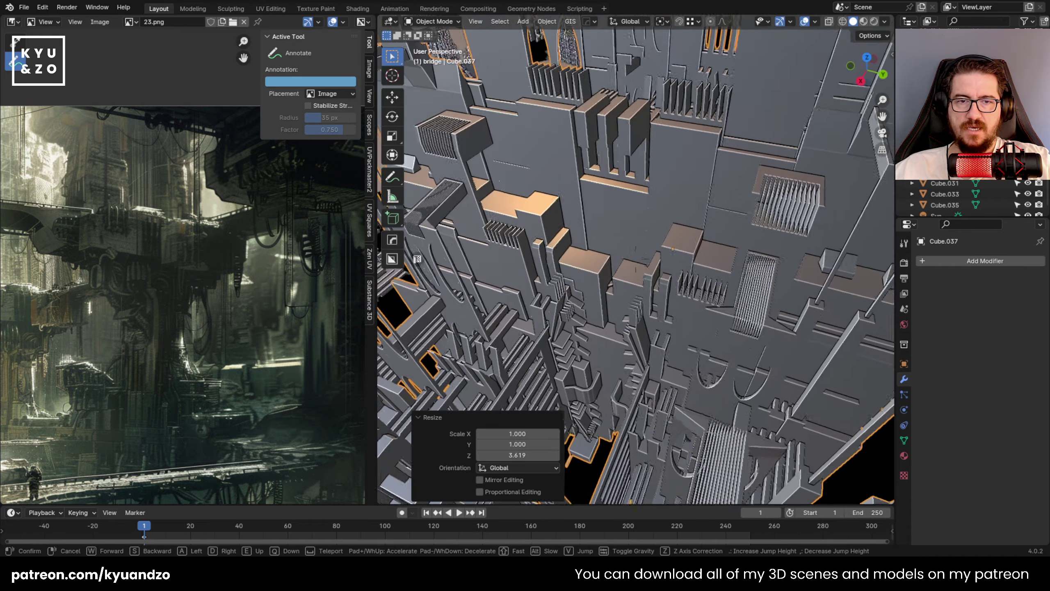
{"action": "key", "text": "w"}
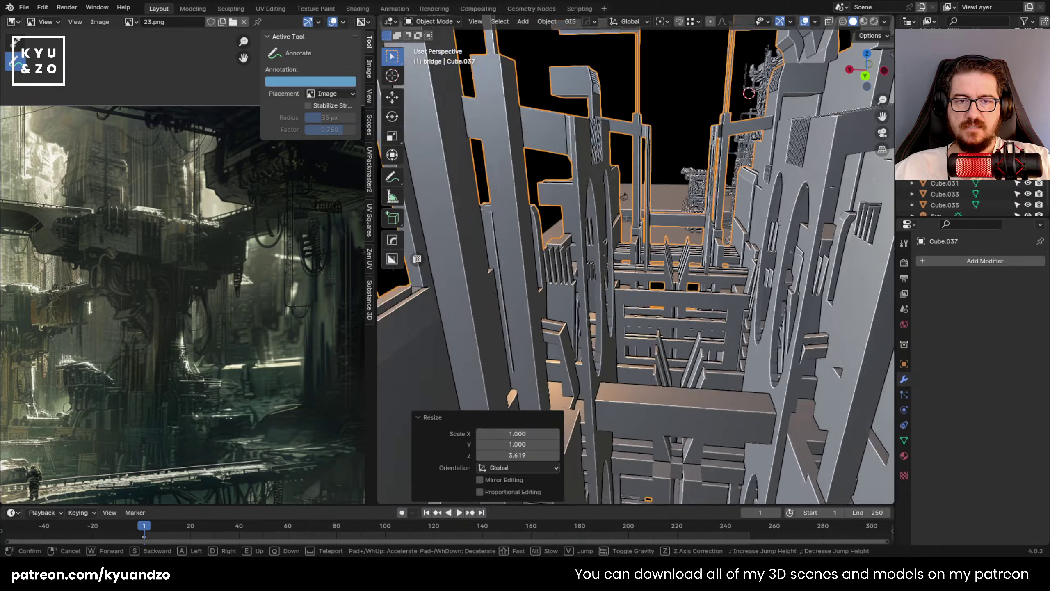
{"action": "key", "text": "s"}
{"action": "key", "text": "w"}
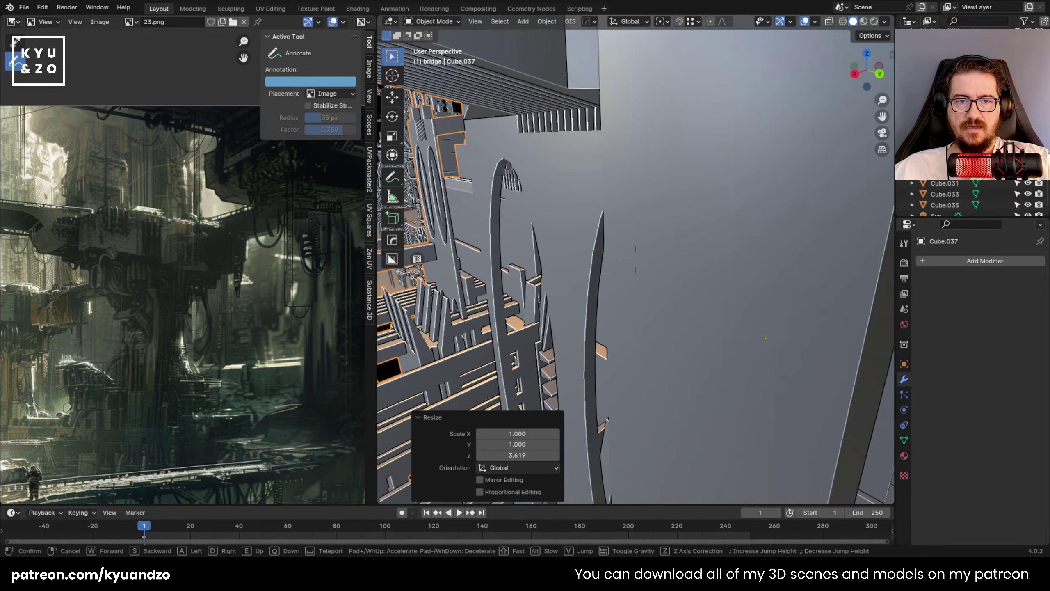
{"action": "key", "text": "w"}
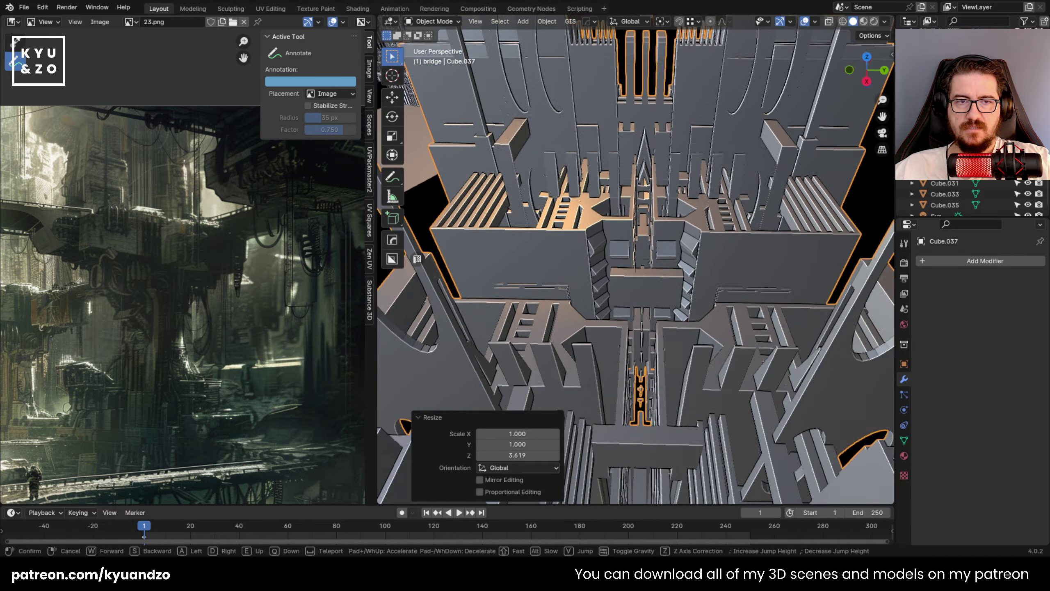
{"action": "key", "text": "w"}
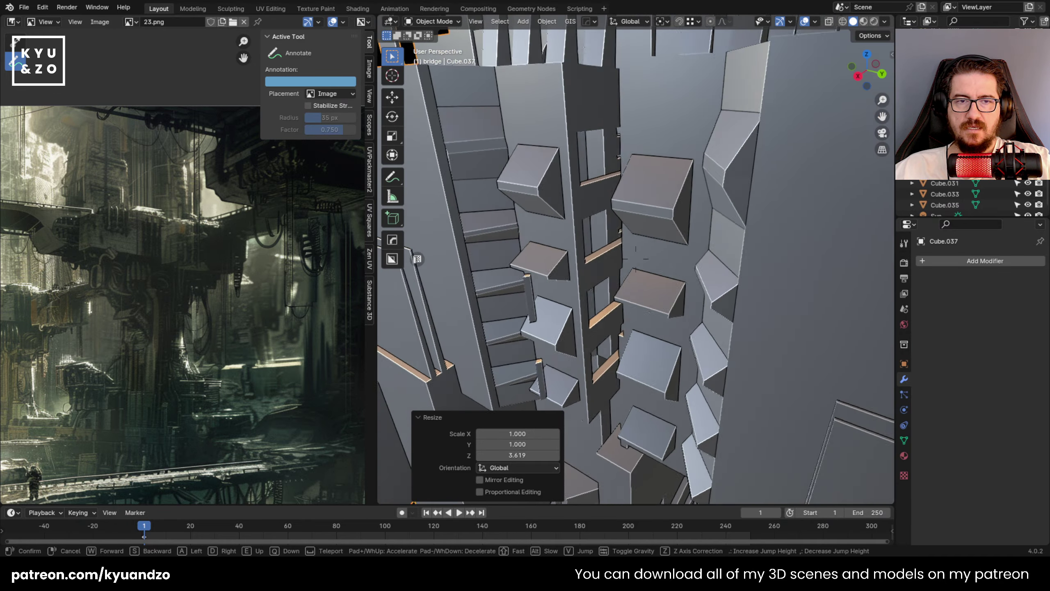
{"action": "key", "text": "w"}
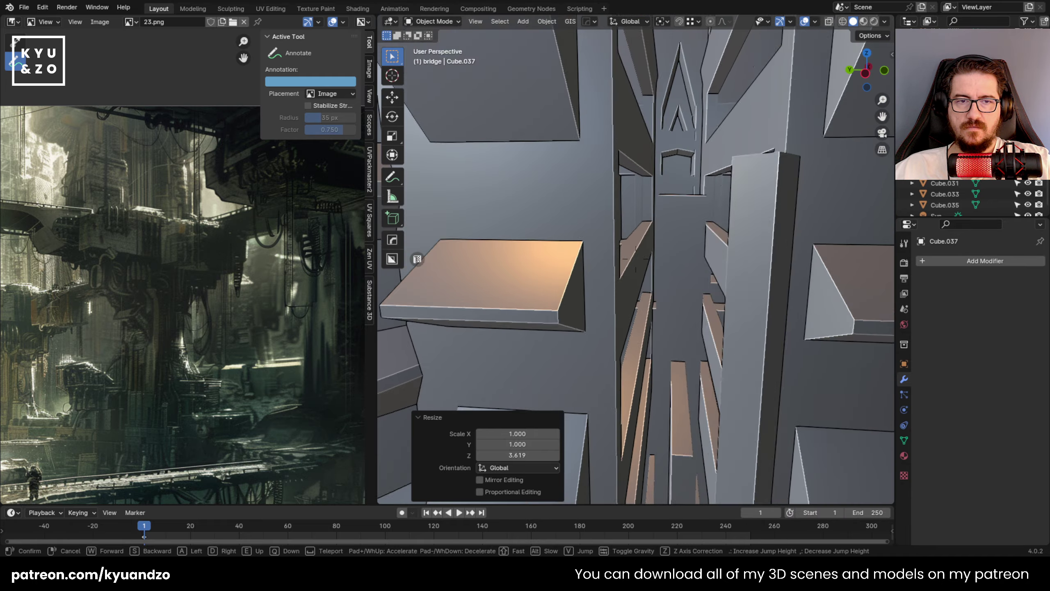
{"action": "key", "text": "w"}
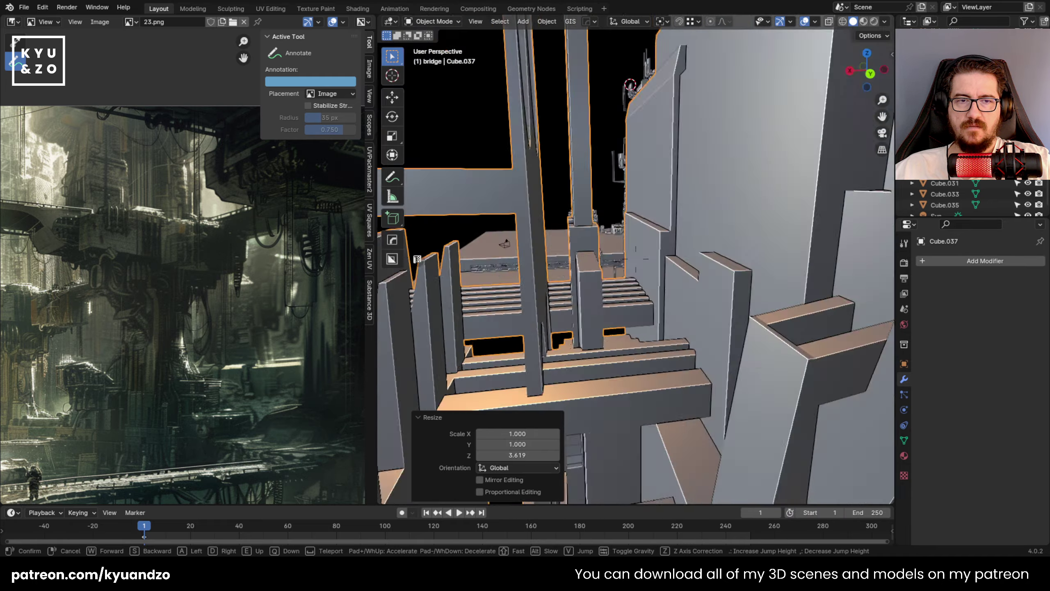
{"action": "key", "text": "s"}
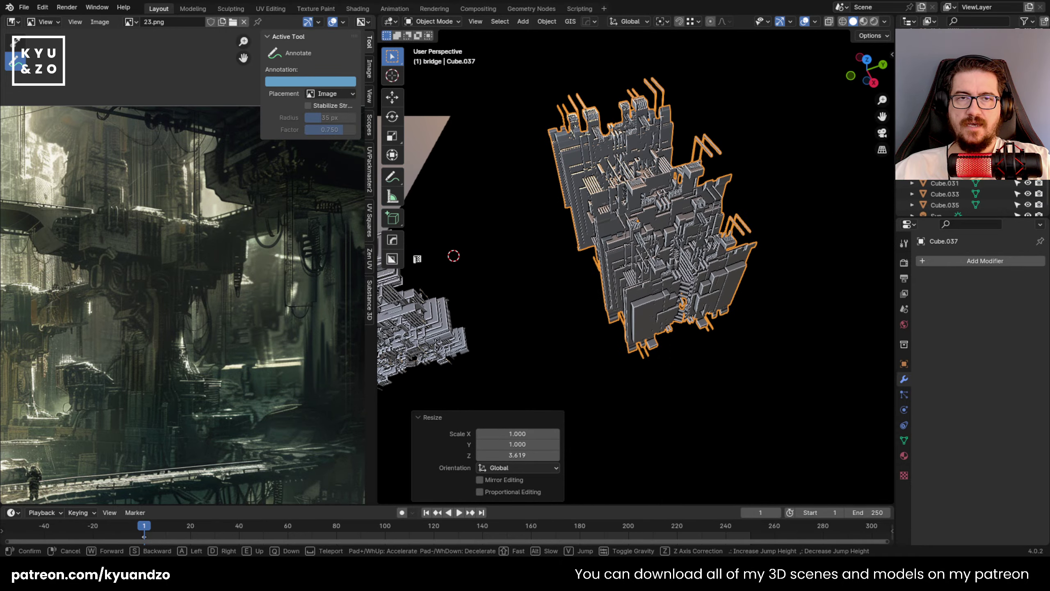
{"action": "key", "text": "d"}
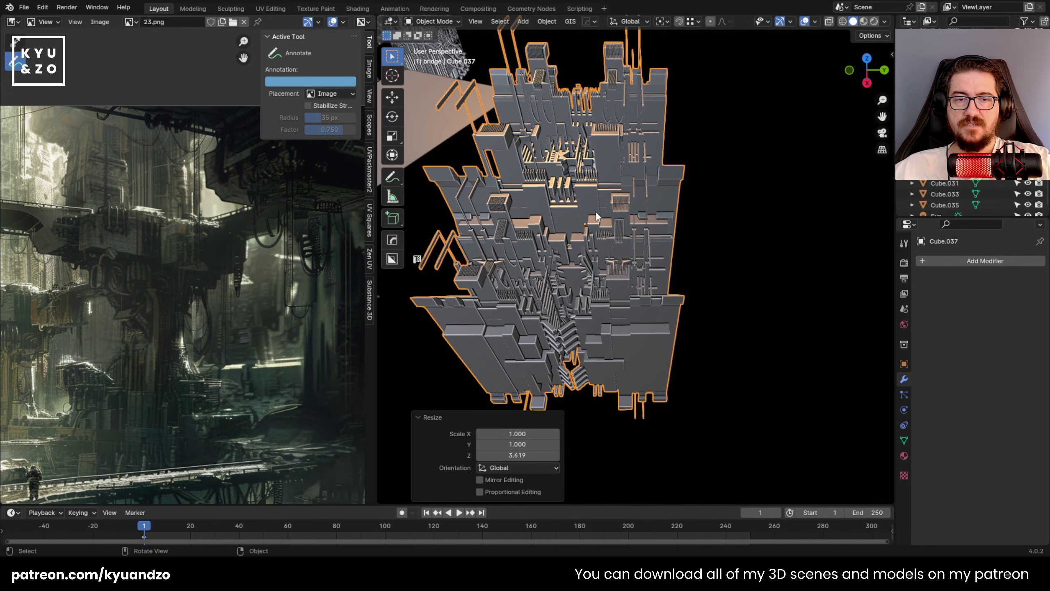
Duplicate the stretched block beside the original along Y and scale the copy to 0.454 along Z.
{"action": "key", "text": "shift+grave"}
{"action": "key", "text": "d"}
{"action": "key", "text": "s"}
{"action": "left_click", "coordinate": [532, 258]}
{"action": "key", "text": "y"}
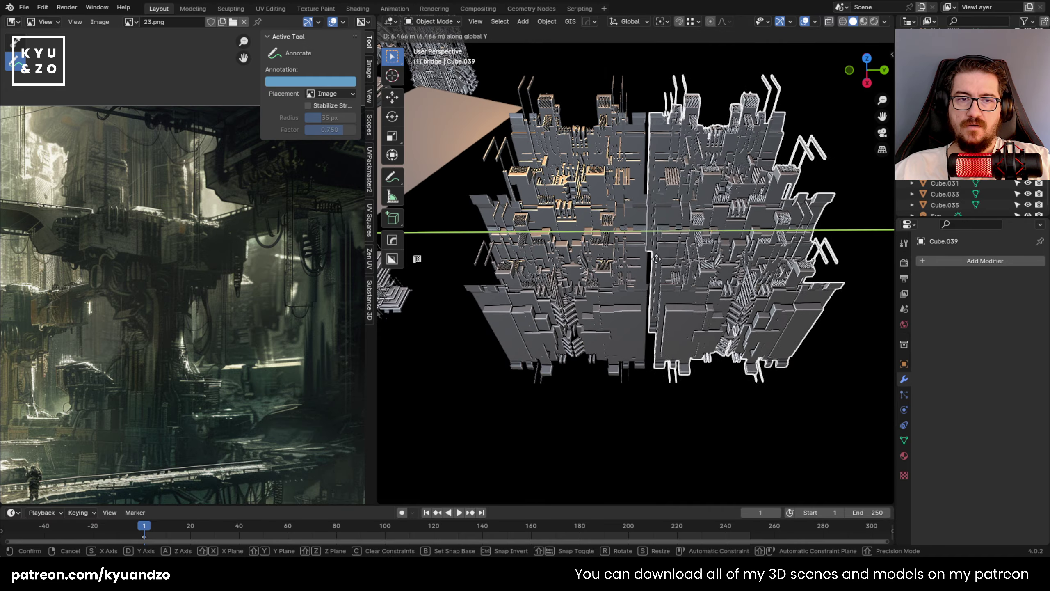
{"action": "left_click", "coordinate": [643, 259]}
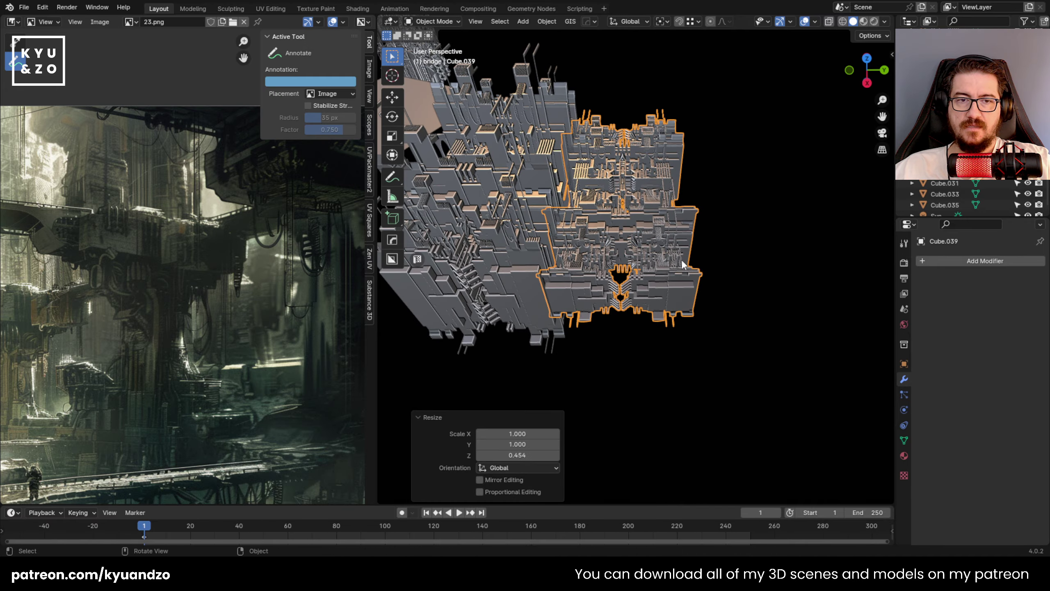
Enlarge the flattened copy uniformly and shift it about -0.11 m along Y against the tall block.
{"action": "key", "text": "s"}
{"action": "left_click", "coordinate": [732, 296]}
{"action": "key", "text": "g"}
{"action": "key", "text": "d"}
{"action": "left_click", "coordinate": [557, 228]}
Duplicate the enlarged flattened block and place the copy about 7.99 m along Y.
{"action": "key", "text": "shift+d"}
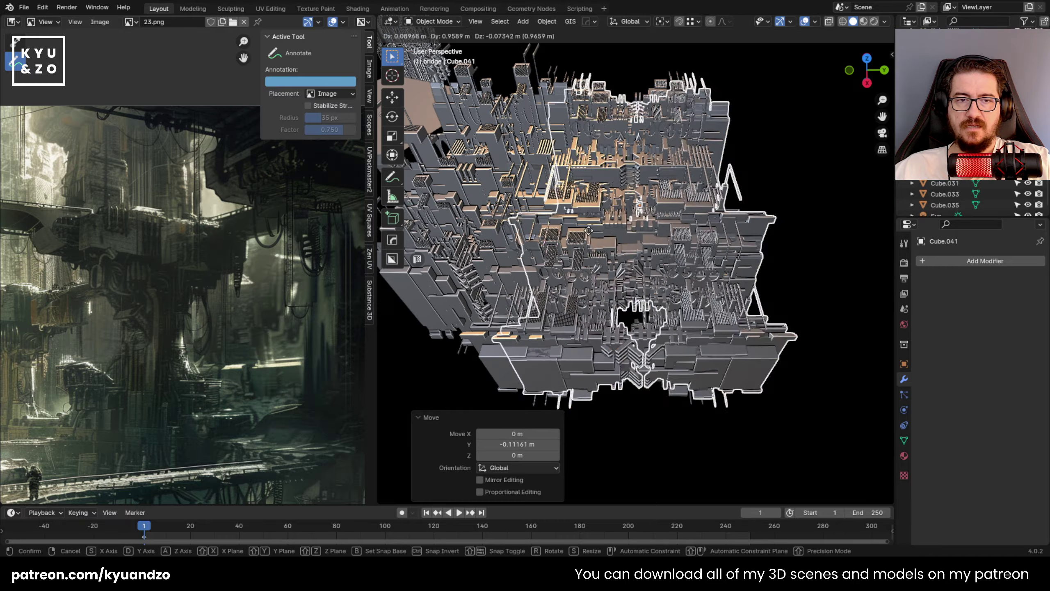
{"action": "key", "text": "y"}
{"action": "middle_click_drag", "start_coordinate": [689, 283], "coordinate": [698, 242], "text": "shift"}
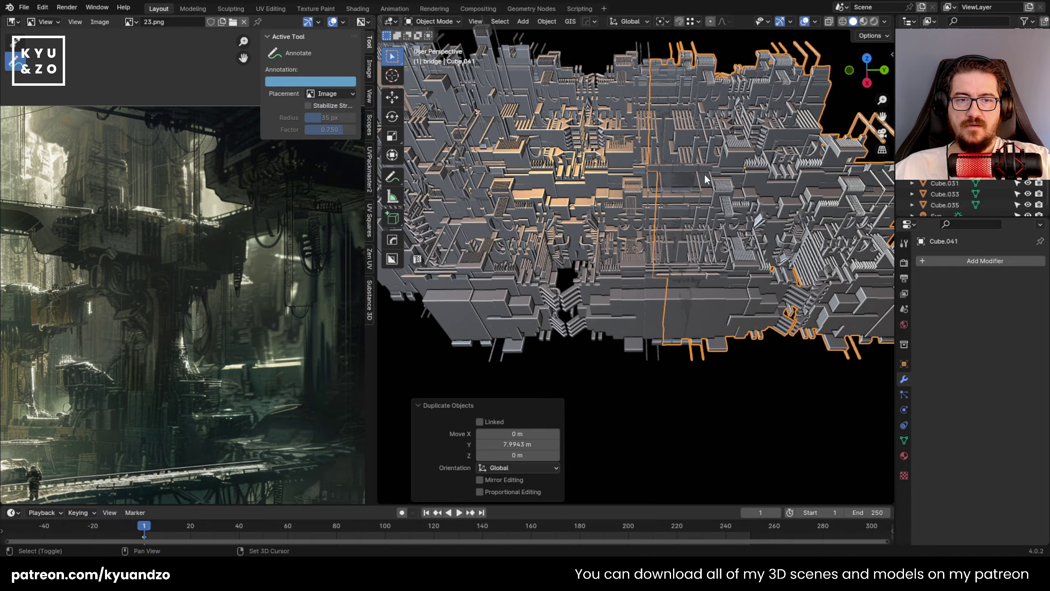
Duplicate the selected flattened and tall blocks and place the copies about 8.85 m along X.
{"action": "key", "text": "shift+d"}
{"action": "key", "text": "x"}
{"action": "left_click", "coordinate": [728, 245]}
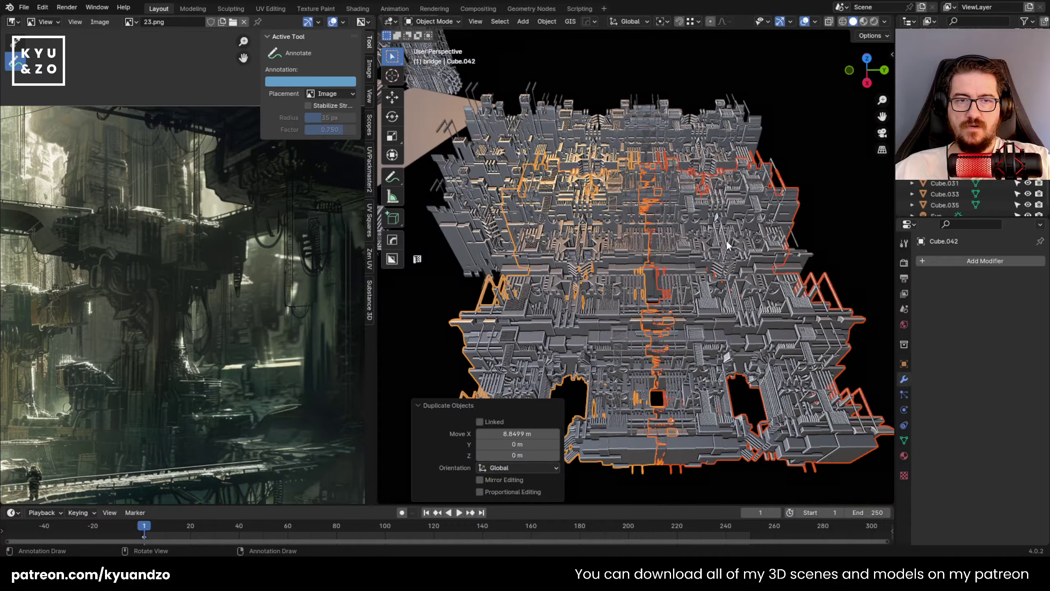
Extend the block cluster with duplicates about -9.4 m along Y and another set about 16.2 m along Y.
{"action": "key", "text": "shift+d"}
{"action": "key", "text": "x"}
{"action": "key", "text": "y"}
{"action": "key", "text": "shift+d"}
{"action": "key", "text": "y"}
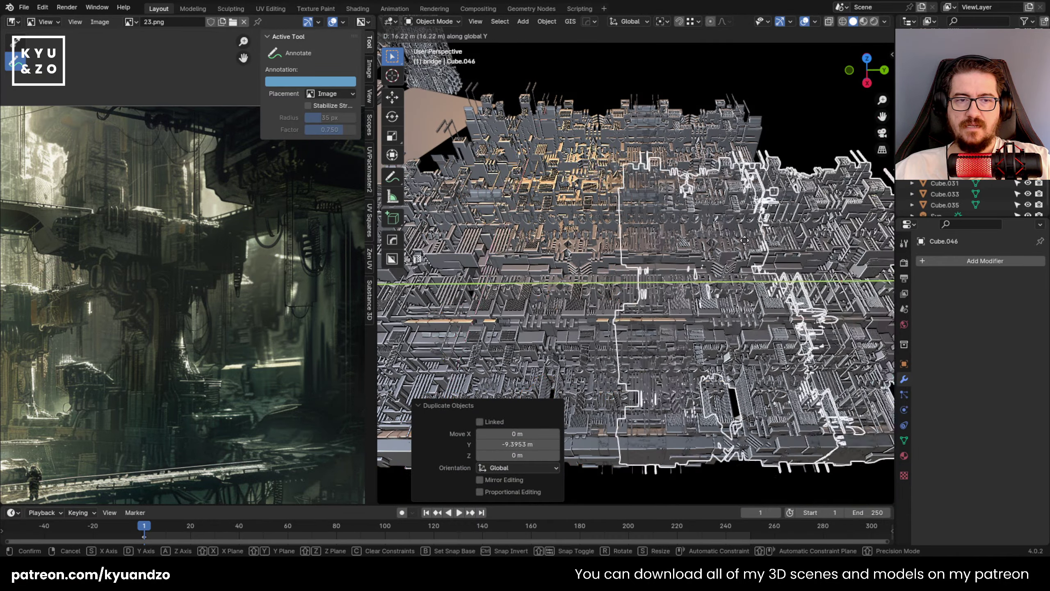
{"action": "left_click", "coordinate": [821, 256]}
Stretch the blocks Cube.041 and Cube.043 separately along Z to vary the cluster's heights.
{"action": "left_click", "coordinate": [660, 260]}
{"action": "key", "text": "s"}
{"action": "key", "text": "a"}
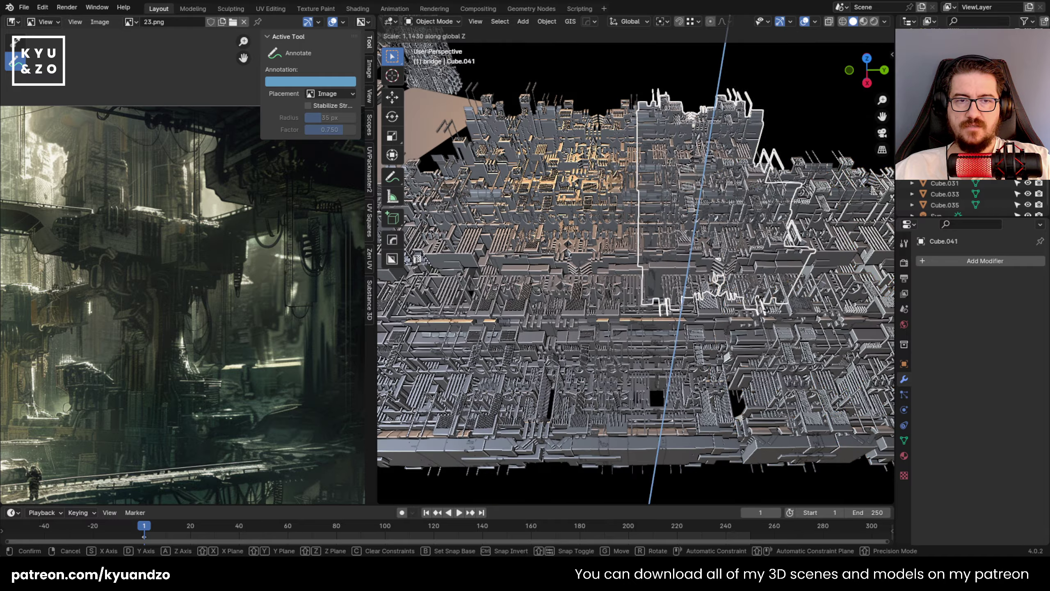
{"action": "left_click", "coordinate": [599, 250]}
{"action": "left_click", "coordinate": [688, 279]}
{"action": "key", "text": "s"}
{"action": "key", "text": "a"}
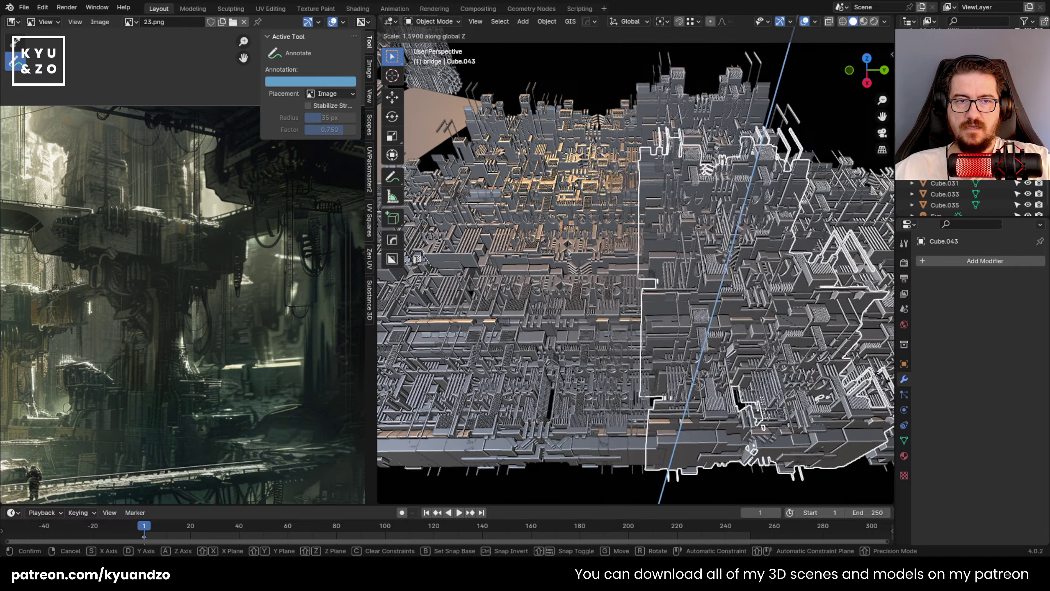
{"action": "left_click", "coordinate": [510, 318]}
Flip and stretch the block Cube.045 along Z, and scale the neighbouring block Cube.044 to 1.842 along Z.
{"action": "middle_click_drag", "start_coordinate": [510, 318], "coordinate": [552, 277], "text": "shift"}
{"action": "left_click", "coordinate": [578, 269]}
{"action": "key", "text": "s"}
{"action": "key", "text": "a"}
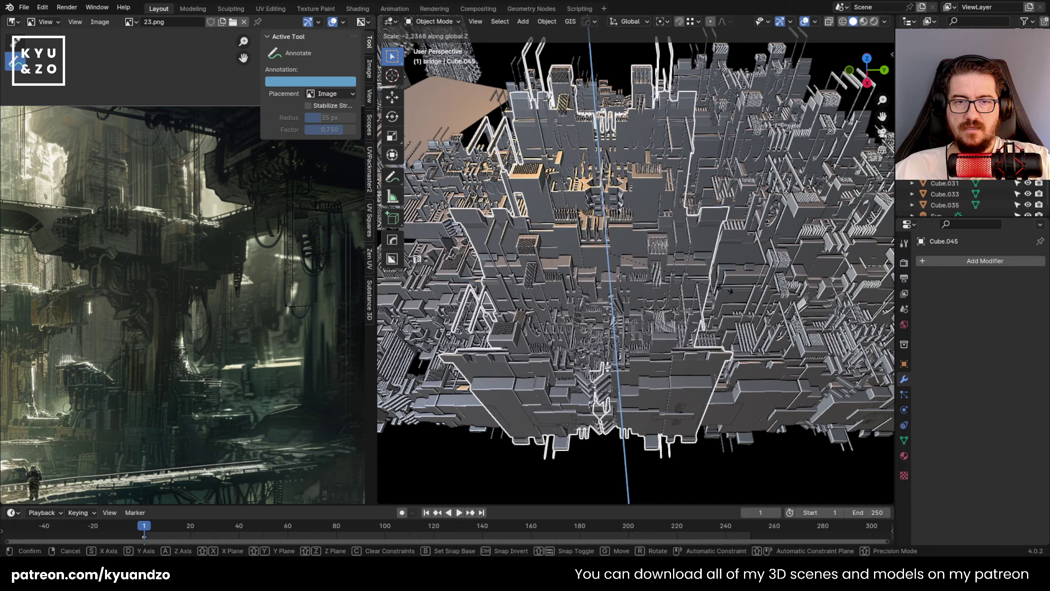
{"action": "left_click", "coordinate": [645, 275]}
{"action": "middle_click_drag", "start_coordinate": [645, 275], "coordinate": [849, 252], "text": "shift"}
{"action": "left_click", "coordinate": [670, 280]}
{"action": "key", "text": "s"}
{"action": "key", "text": "z"}
{"action": "left_click", "coordinate": [682, 187]}
Fly over and between the stretched blocks to examine the varied heights and the gaps between them.
{"action": "middle_click_drag", "start_coordinate": [682, 186], "coordinate": [608, 248], "text": "shift"}
{"action": "key", "text": "shift+grave"}
{"action": "key", "text": "s"}
{"action": "key", "text": "a"}
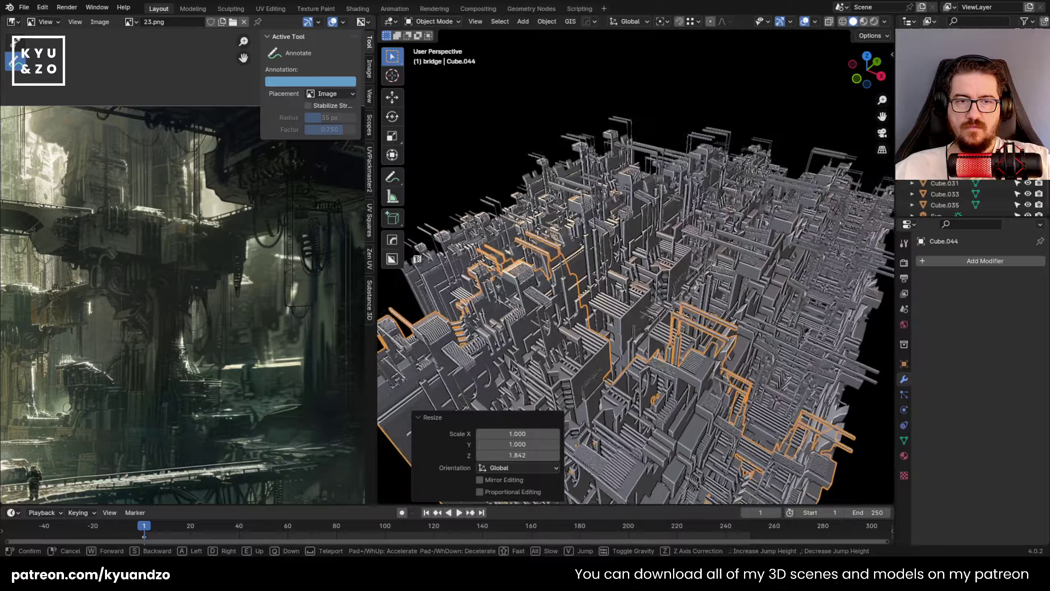
{"action": "key", "text": "w"}
{"action": "key", "text": "w"}
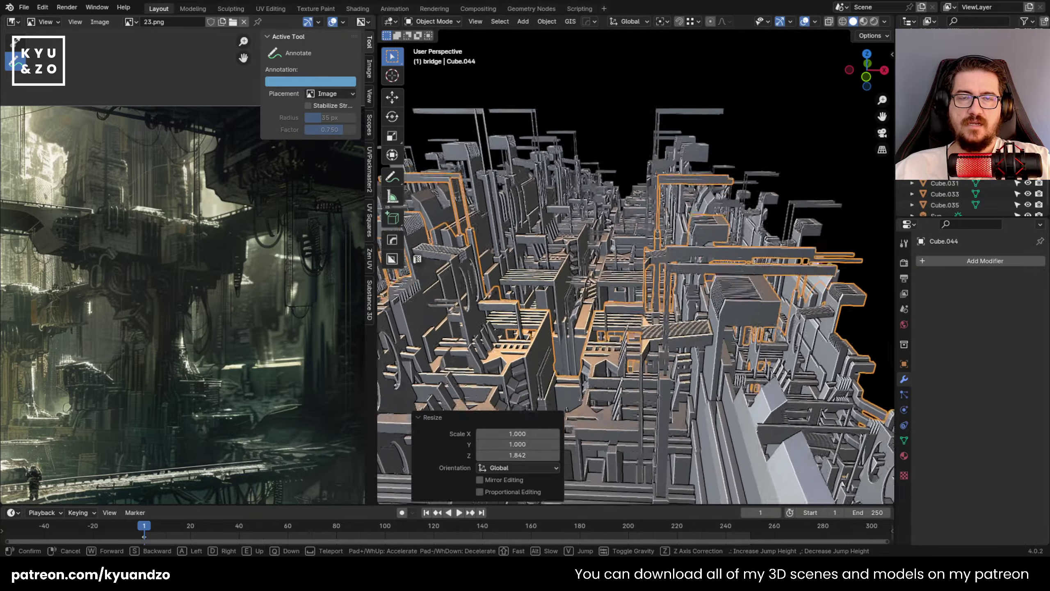
{"action": "left_click", "coordinate": [594, 182]}
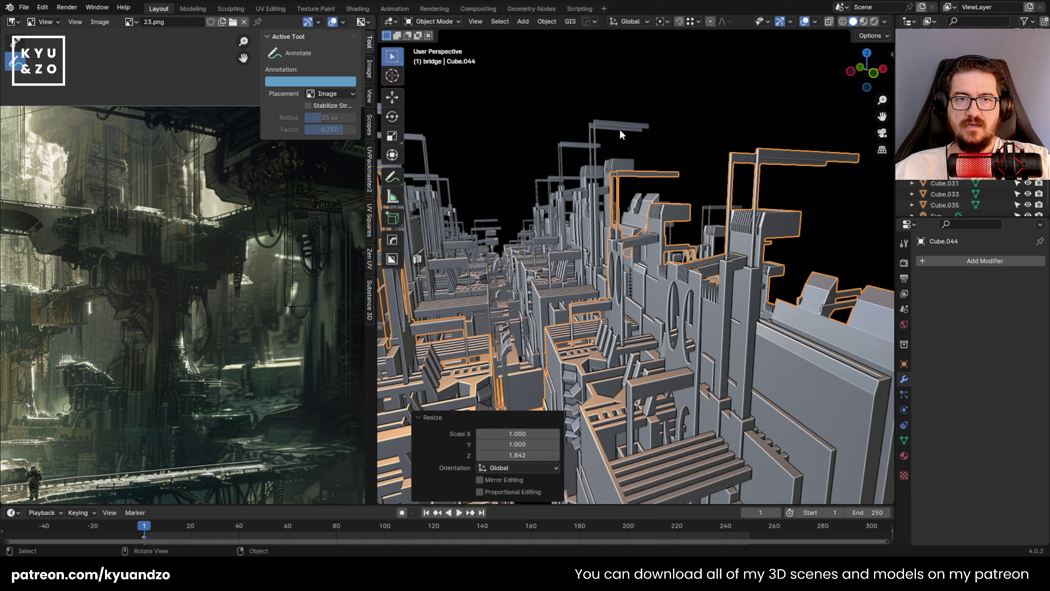
{"action": "key", "text": "w"}
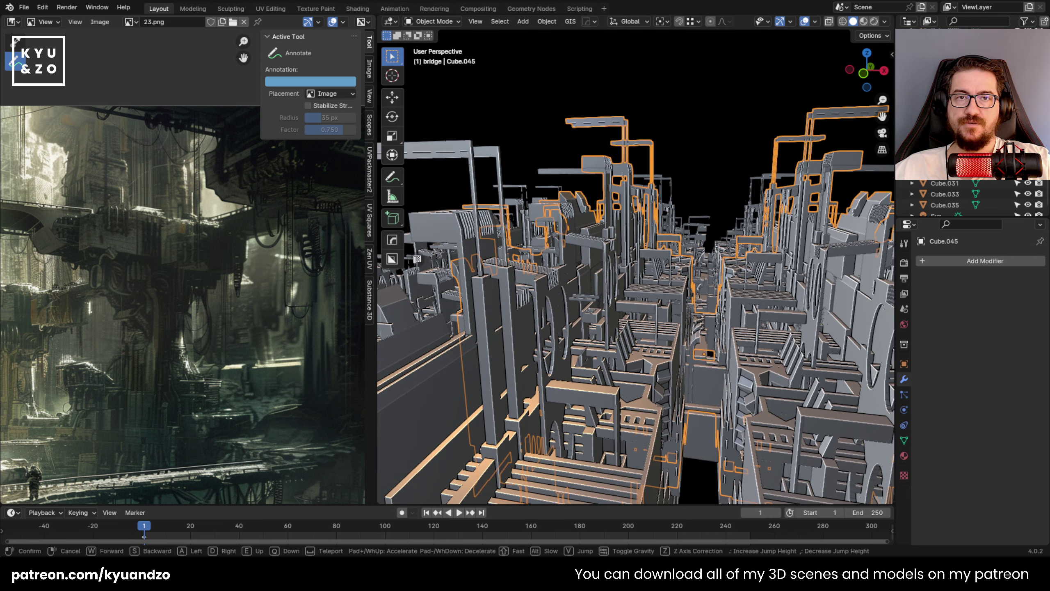
{"action": "key", "text": "w"}
{"action": "key", "text": "w"}
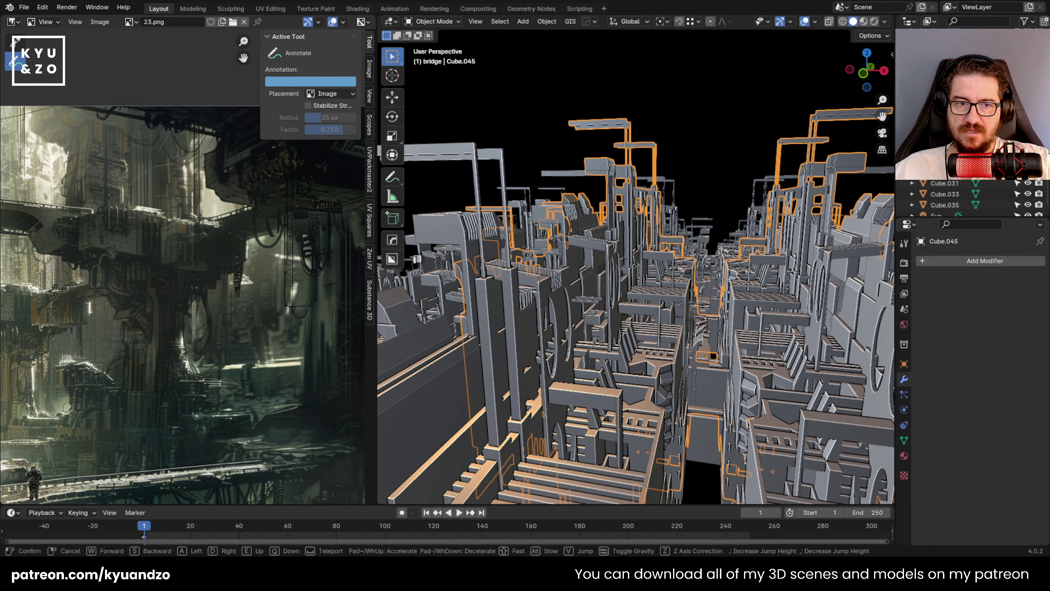
{"action": "key", "text": "s"}
{"action": "left_click", "coordinate": [565, 192]}
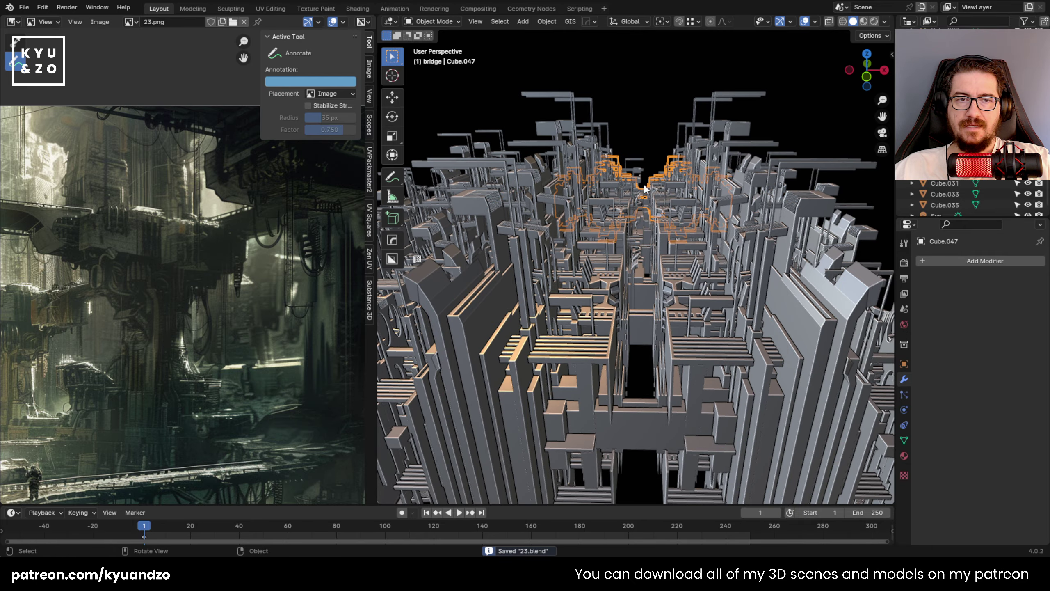
Review the whole block cluster from a distance and its placement relative to the bridge and ground plane.
{"action": "key", "text": "s"}
{"action": "key", "text": "w"}
{"action": "key", "text": "s"}
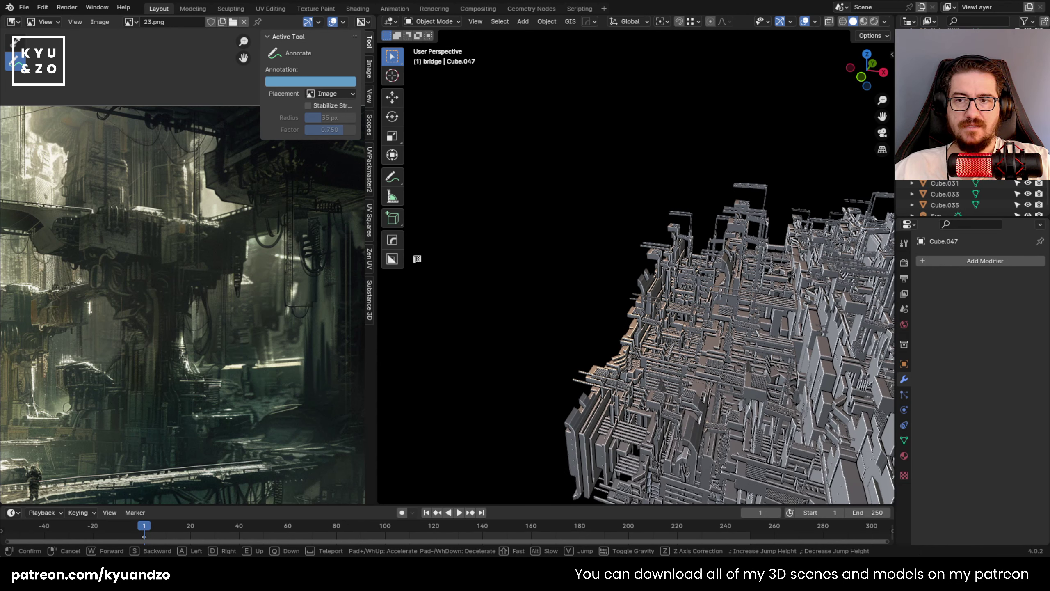
{"action": "key", "text": "w"}
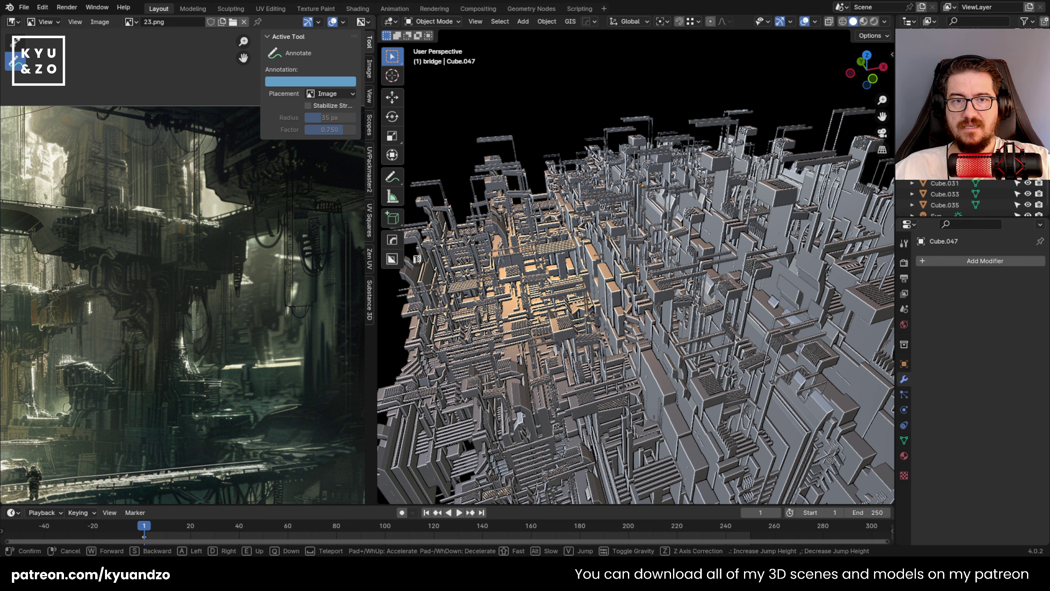
{"action": "key", "text": "s"}
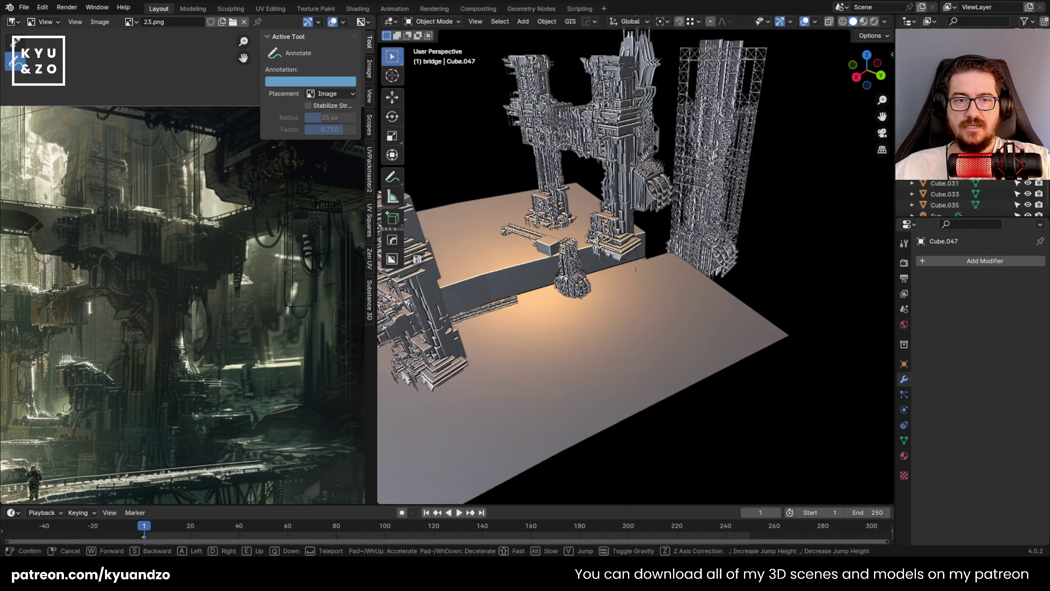
{"action": "key", "text": "w"}
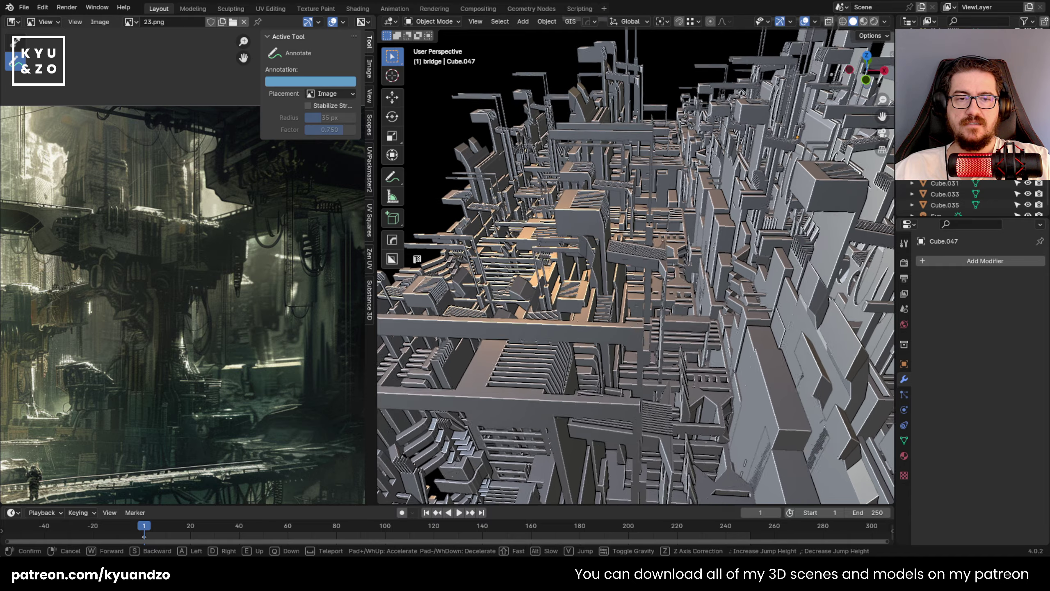
Fly through the cluster's interior to examine its walls, arches, walkways and beams at street level.
{"action": "key", "text": "w"}
{"action": "key", "text": "w"}
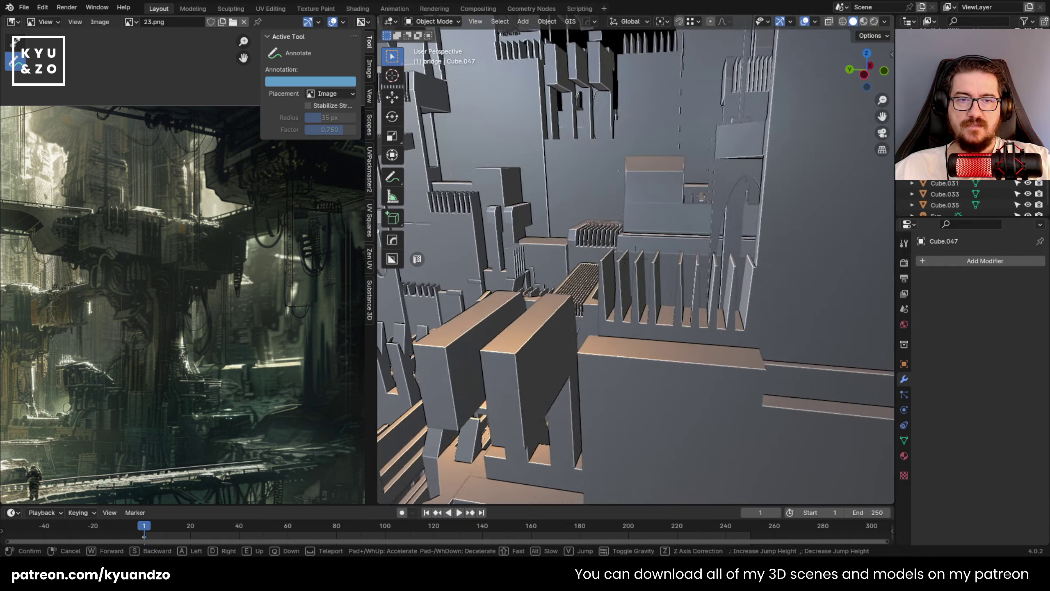
{"action": "key", "text": "w"}
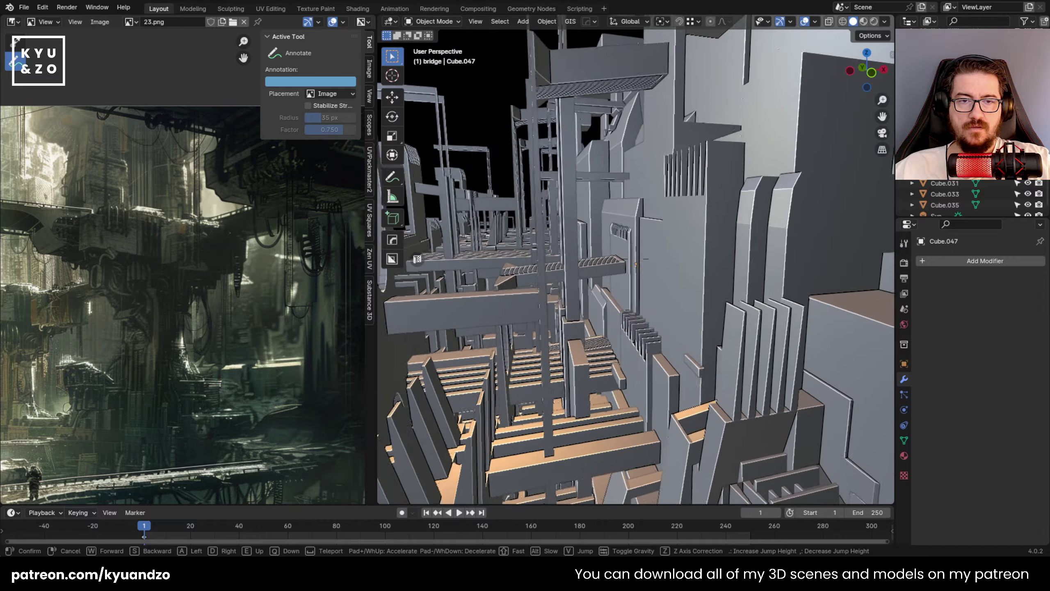
{"action": "key", "text": "w"}
{"action": "key", "text": "w"}
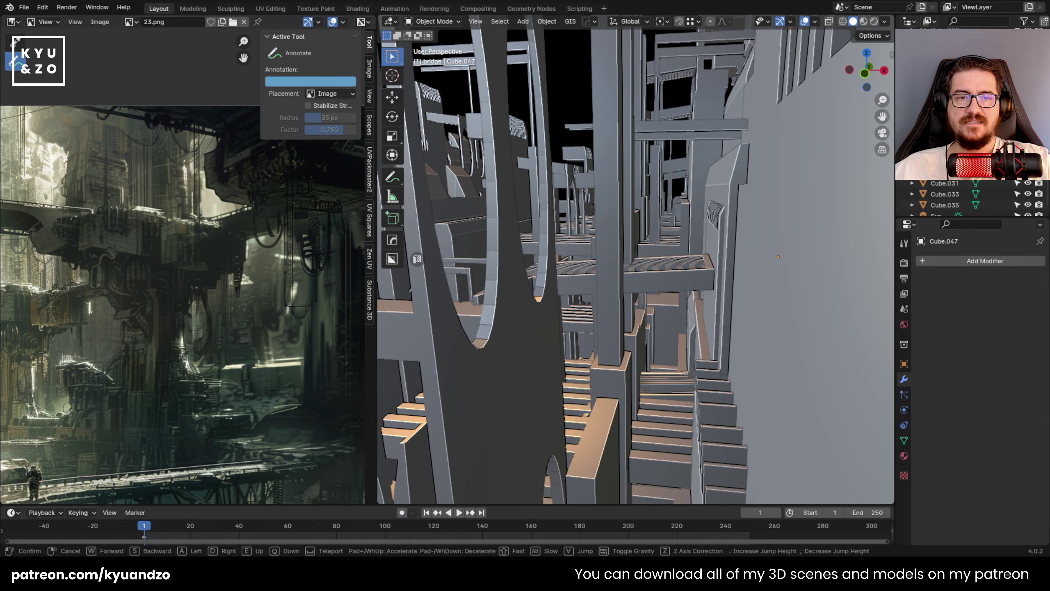
{"action": "key", "text": "w"}
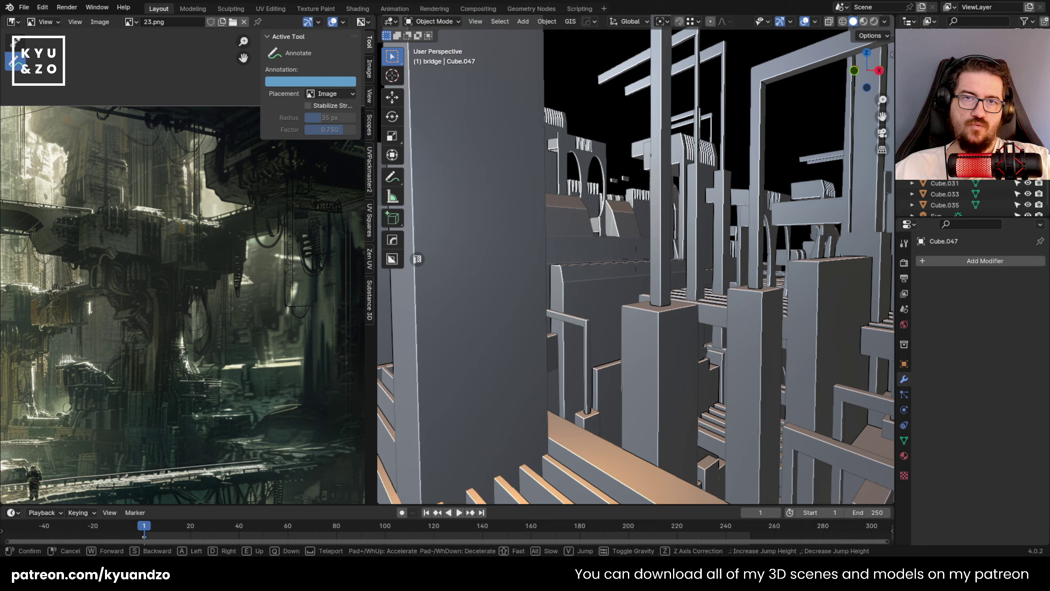
{"action": "key", "text": "w"}
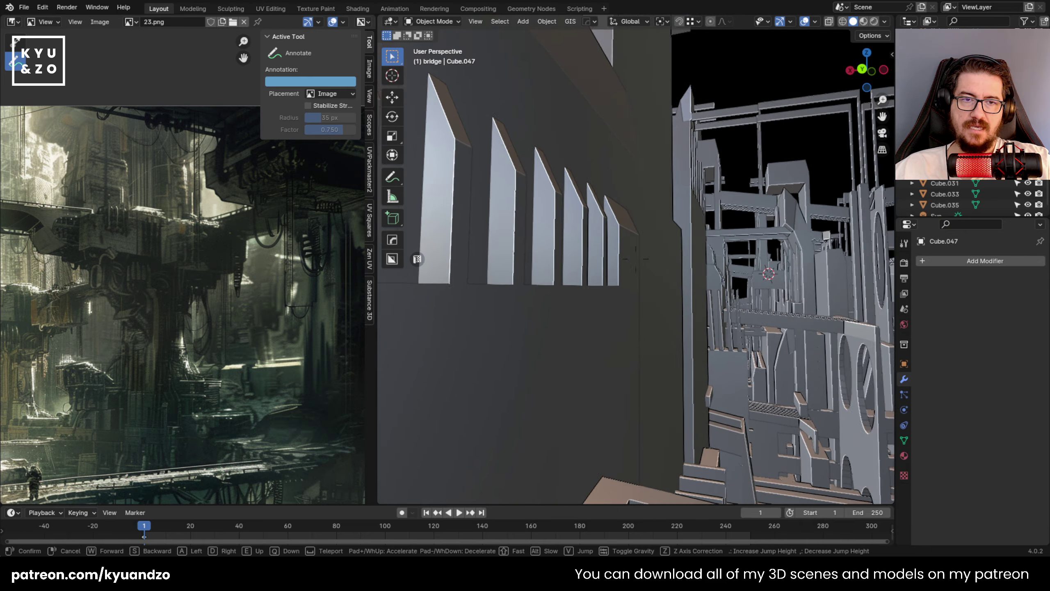
{"action": "key", "text": "w"}
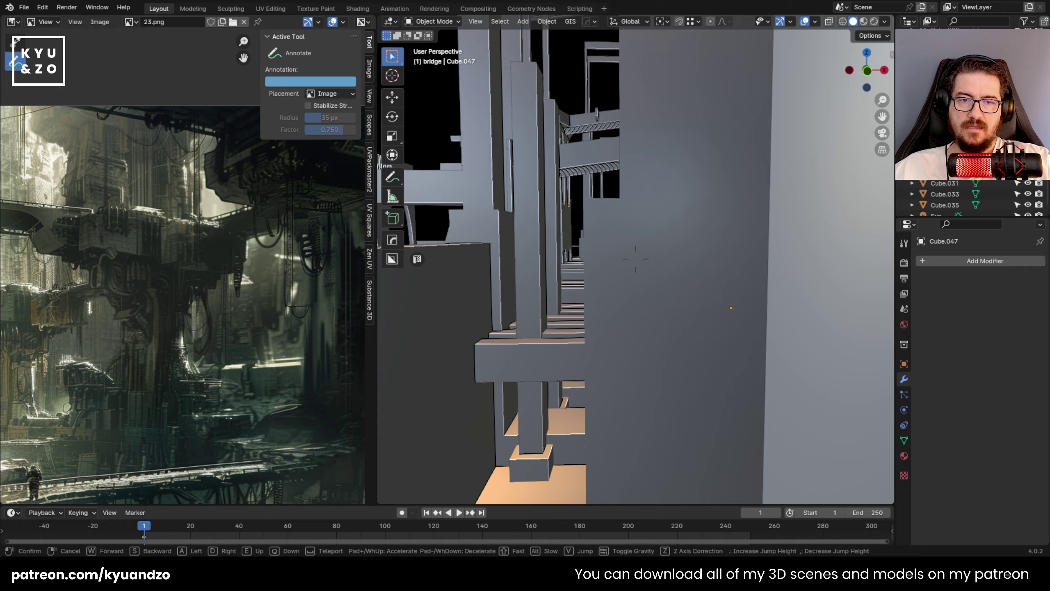
{"action": "key", "text": "w"}
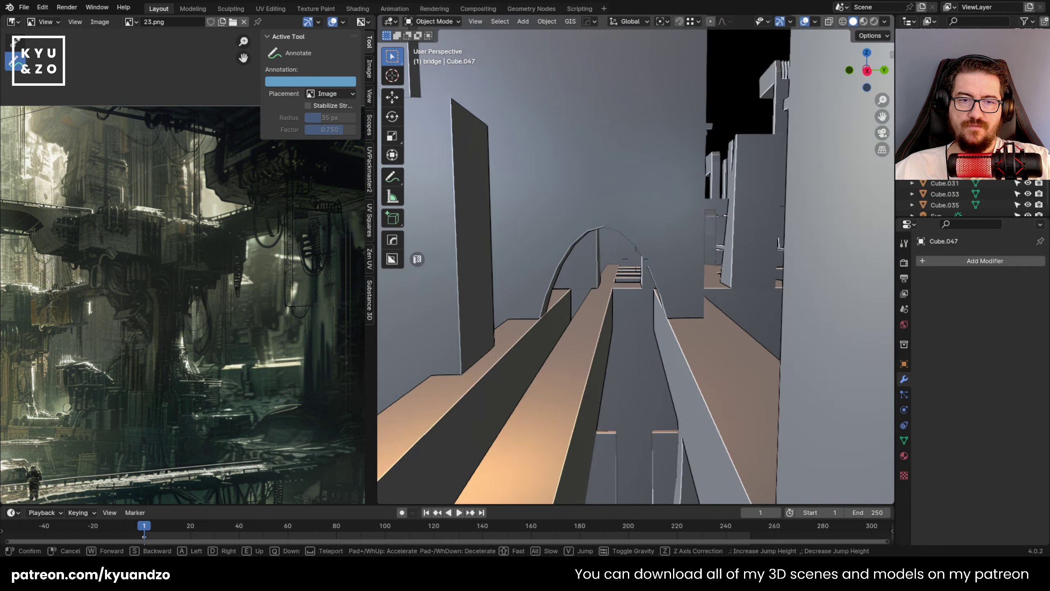
{"action": "key", "text": "w"}
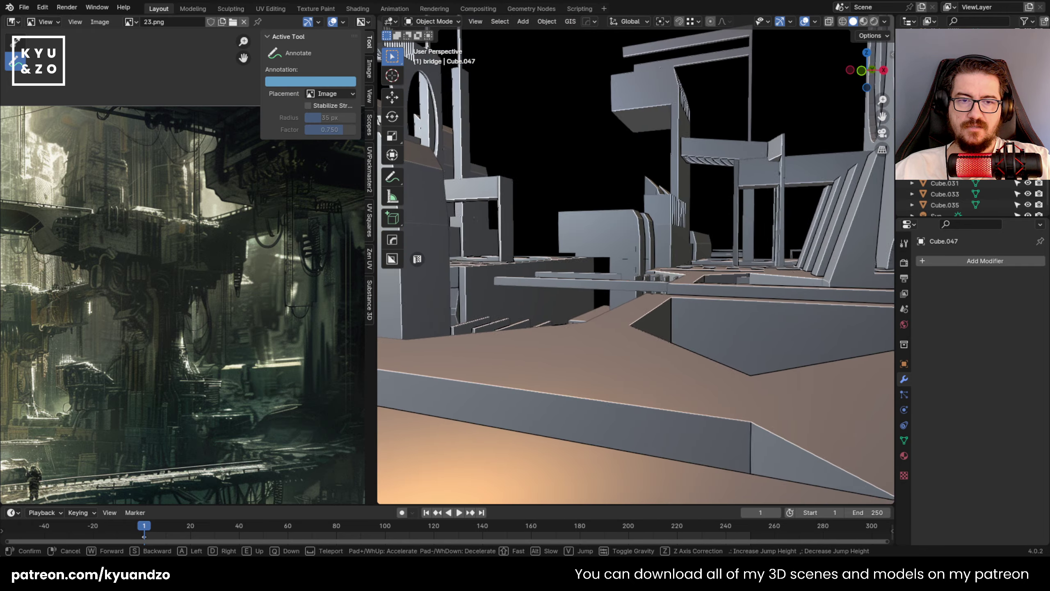
{"action": "key", "text": "w"}
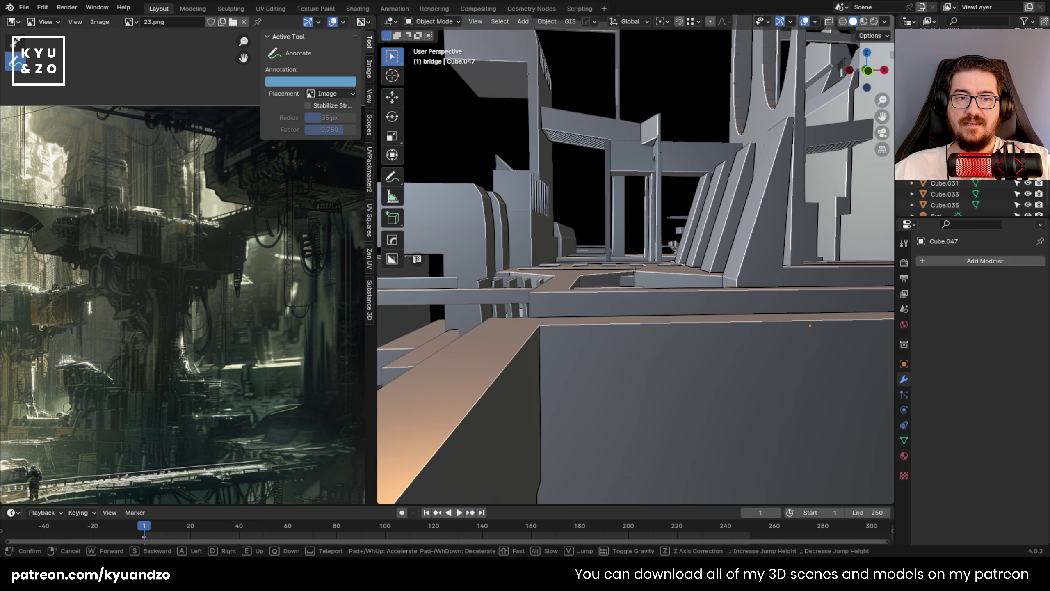
{"action": "key", "text": "w"}
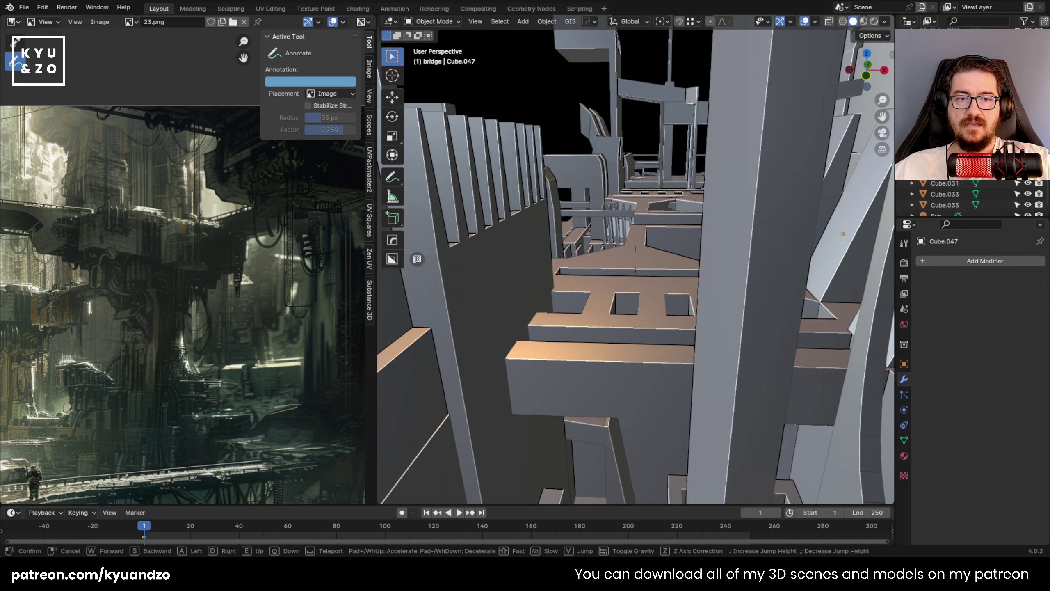
{"action": "key", "text": "s"}
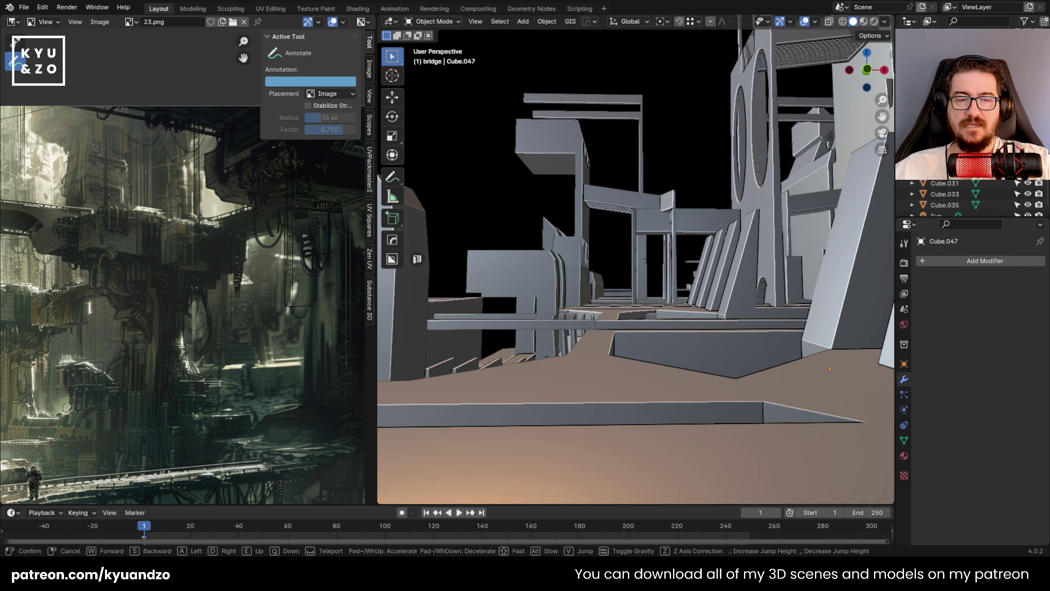
Widen the 3D viewport by shrinking the reference image area.
{"action": "left_click_drag", "start_coordinate": [376, 271], "coordinate": [155, 267]}
{"action": "scroll", "coordinate": [446, 227], "scroll_direction": "down", "scroll_amount": 5}
{"action": "scroll", "coordinate": [448, 233], "scroll_direction": "up", "scroll_amount": 2}
Explore the cluster's mirrored corridors and ledges up close in the widened viewport, and inspect the whole cluster from outside.
{"action": "key", "text": "shift+grave"}
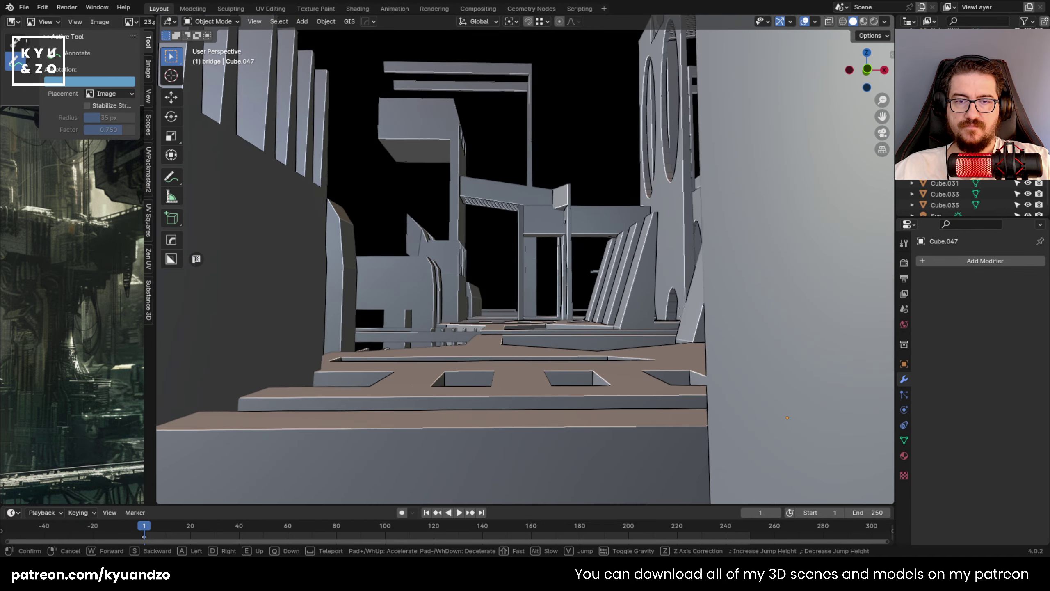
{"action": "key", "text": "w"}
{"action": "key", "text": "d"}
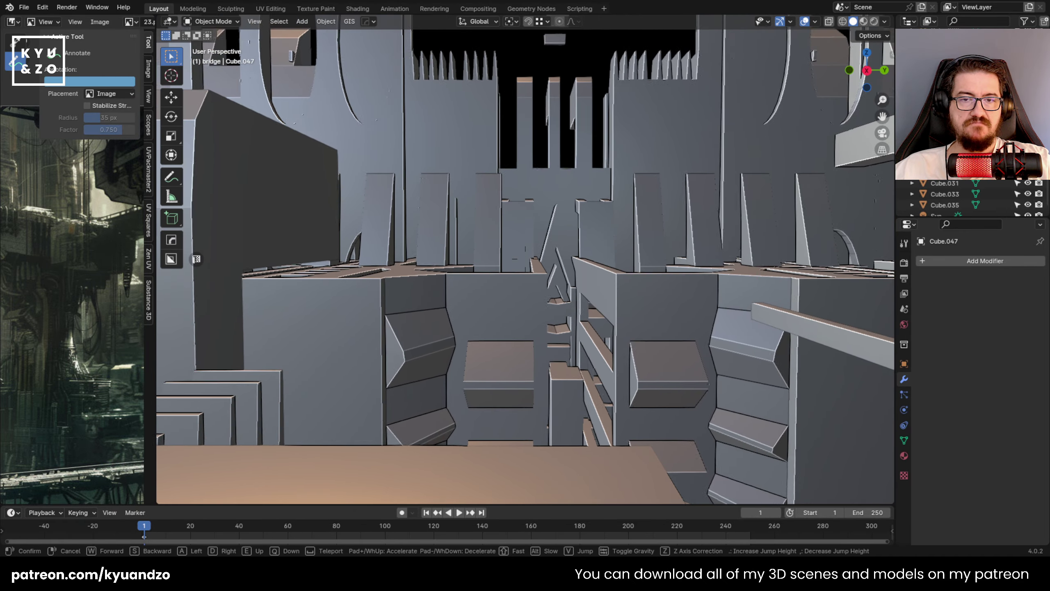
{"action": "key", "text": "w"}
{"action": "left_click", "coordinate": [449, 243]}
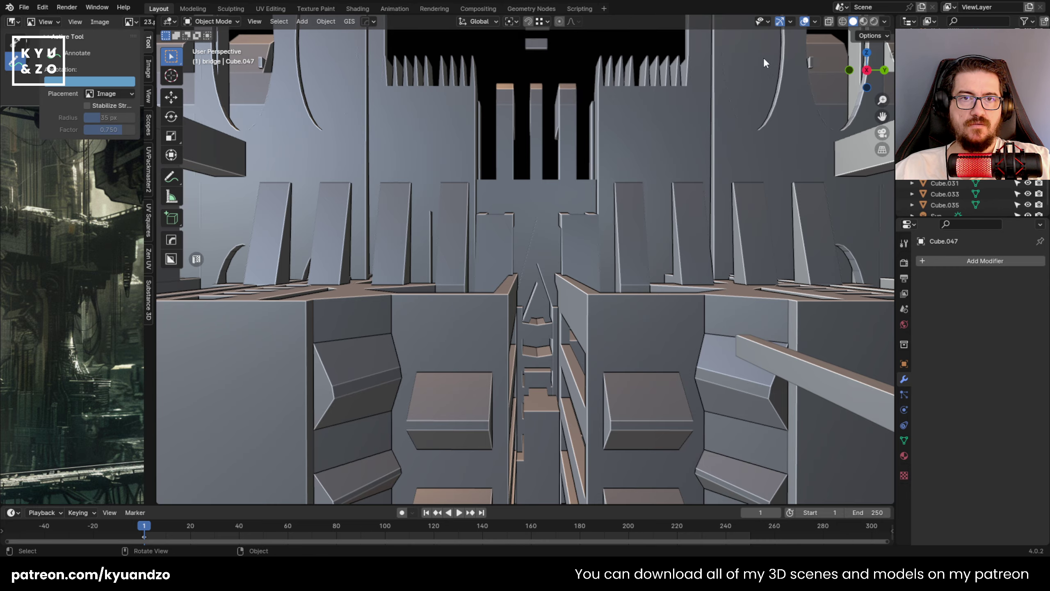
{"action": "key", "text": "w"}
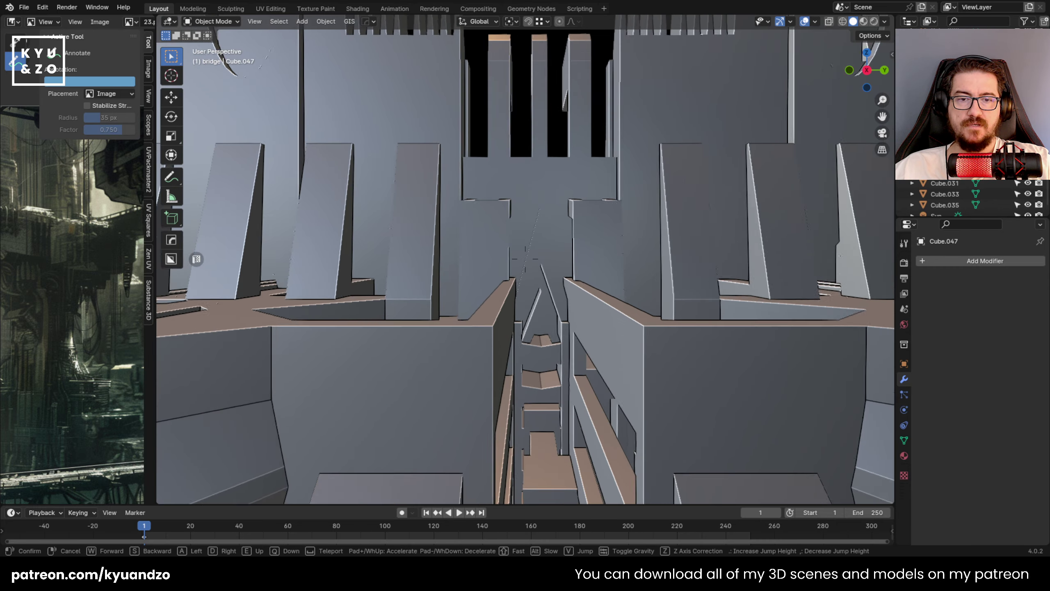
{"action": "key", "text": "w"}
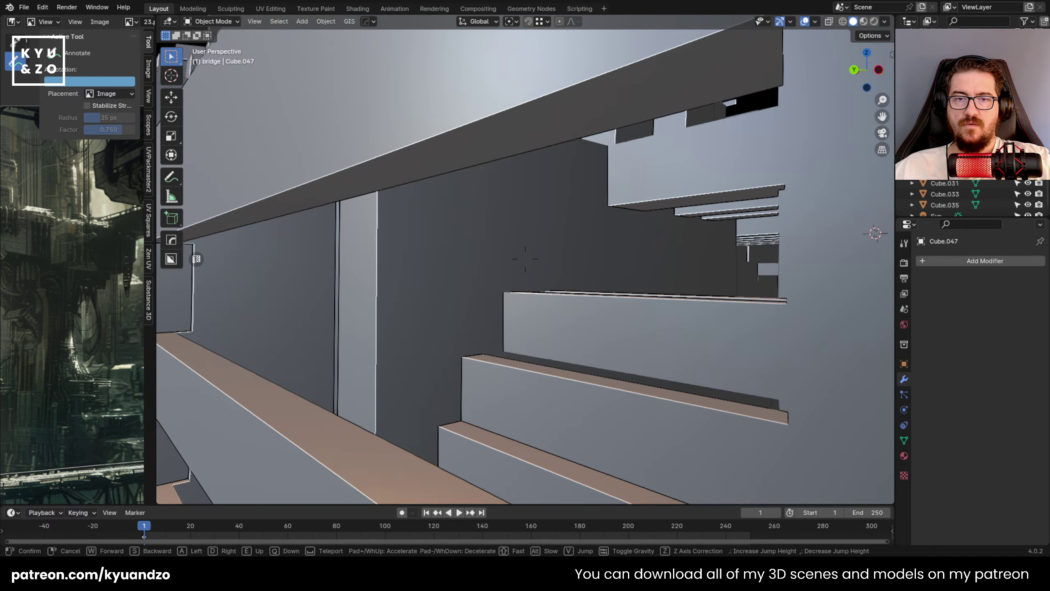
{"action": "key", "text": "w"}
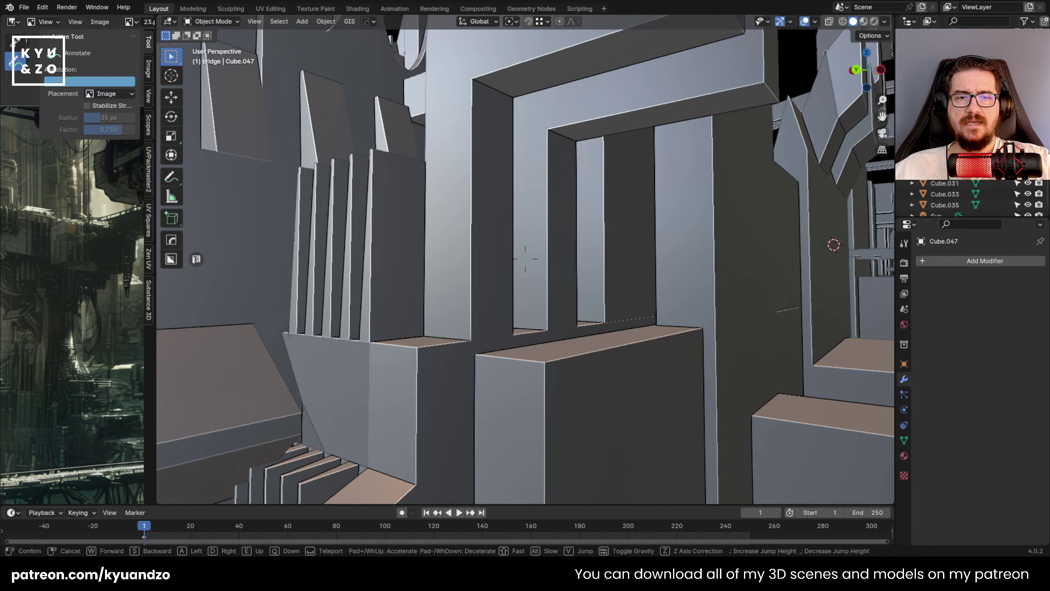
{"action": "key", "text": "w"}
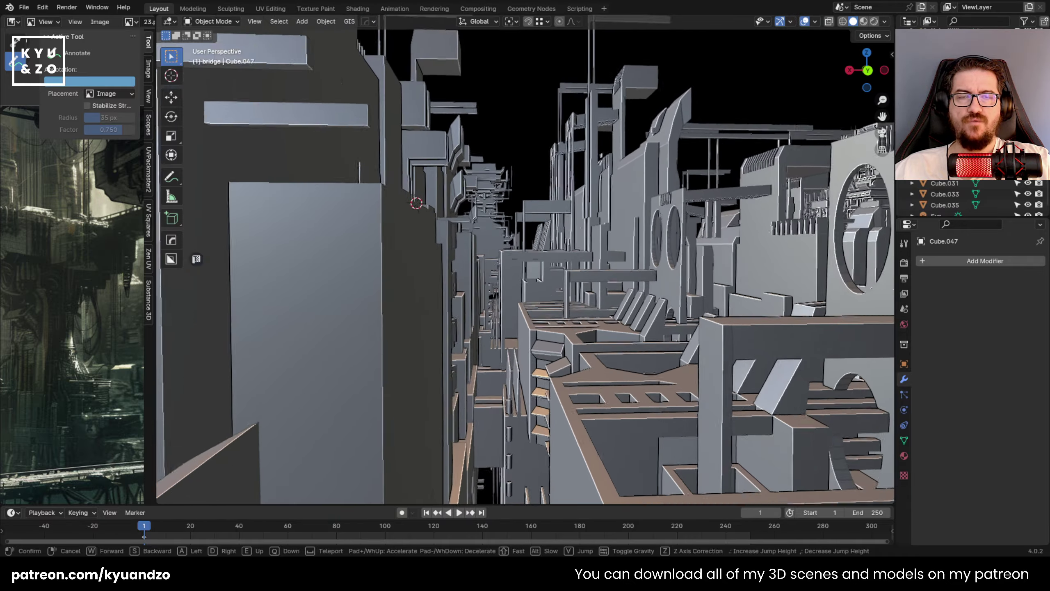
{"action": "key", "text": "w"}
{"action": "key", "text": "e"}
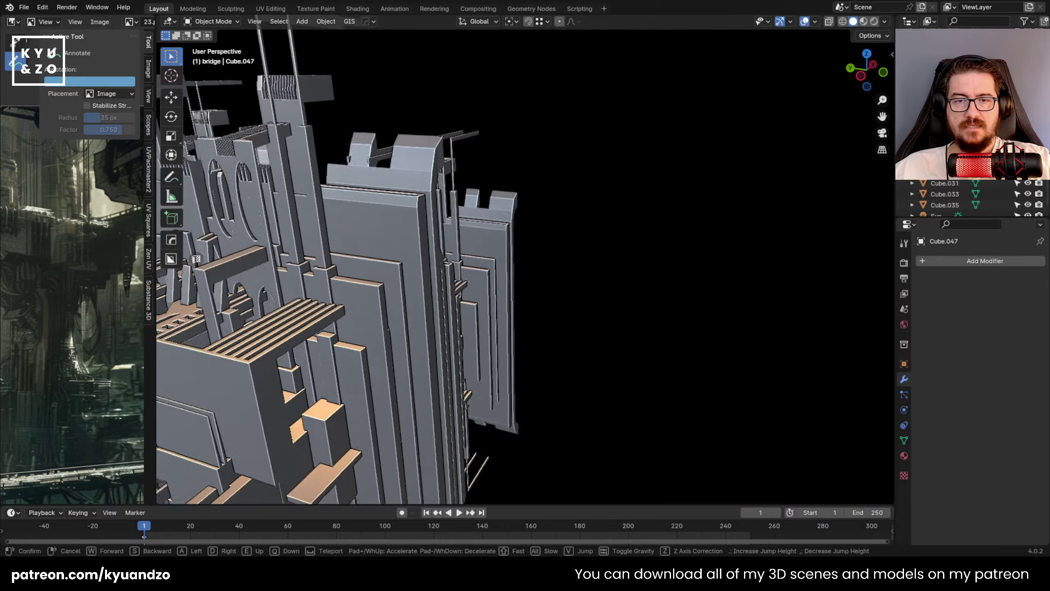
{"action": "key", "text": "s"}
{"action": "key", "text": "s"}
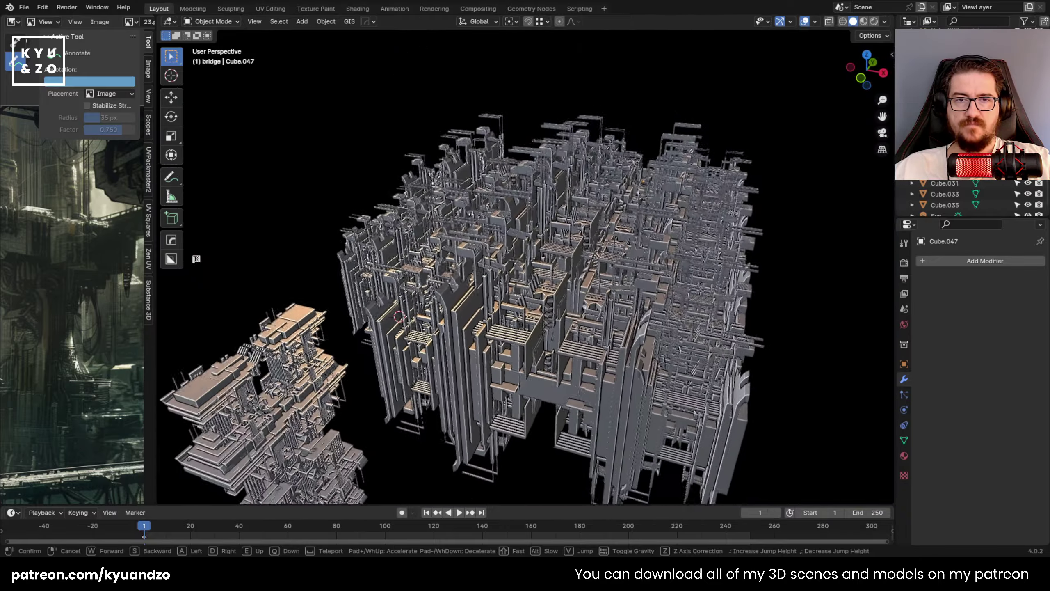
Delete the whole selected cluster of mirrored, duplicated blocks.
{"action": "left_click_drag", "start_coordinate": [718, 363], "coordinate": [720, 363]}
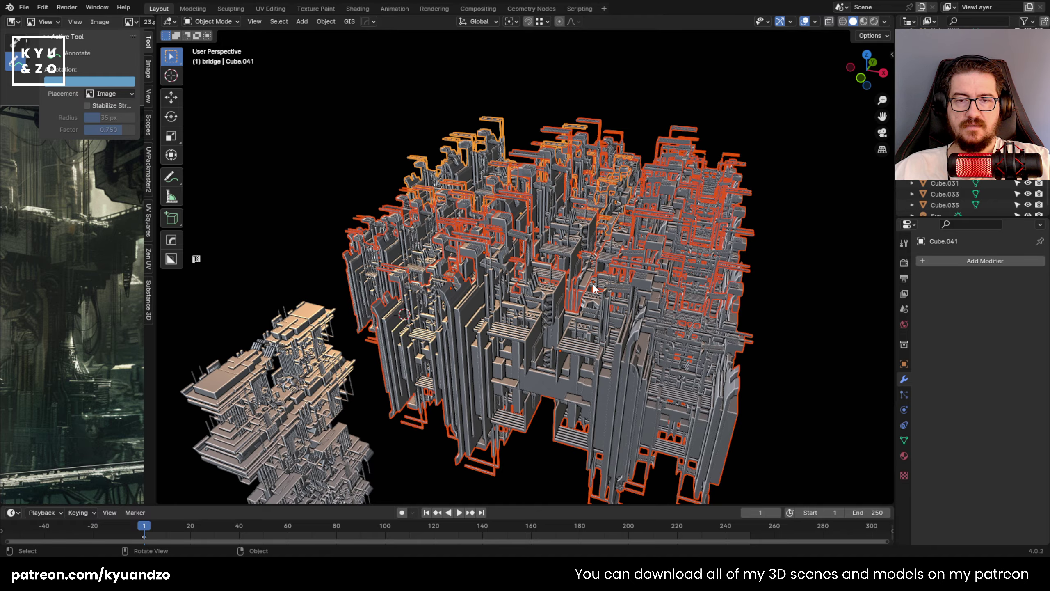
{"action": "key", "text": "x"}
{"action": "left_click", "coordinate": [592, 285]}
Move the remaining detached detailed block toward the bridge structures, about -8.28 m along Y and -9.51 m along X.
{"action": "key", "text": "shift+grave"}
{"action": "key", "text": "w"}
{"action": "key", "text": "d"}
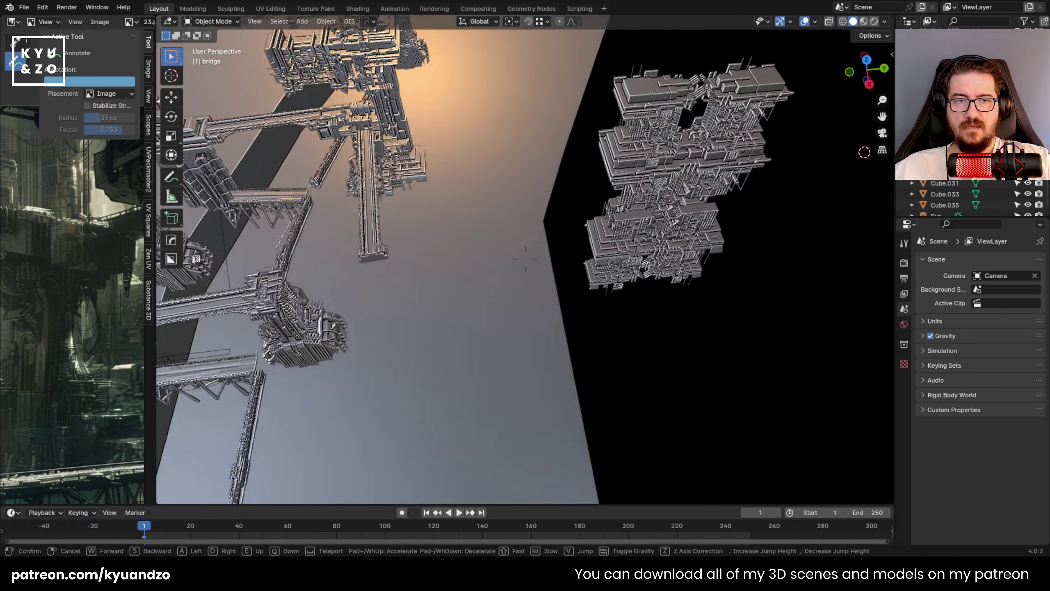
{"action": "left_click", "coordinate": [525, 259]}
{"action": "left_click", "coordinate": [624, 261]}
{"action": "key", "text": "g"}
{"action": "key", "text": "d"}
{"action": "left_click", "coordinate": [437, 276]}
{"action": "key", "text": "g"}
{"action": "key", "text": "s"}
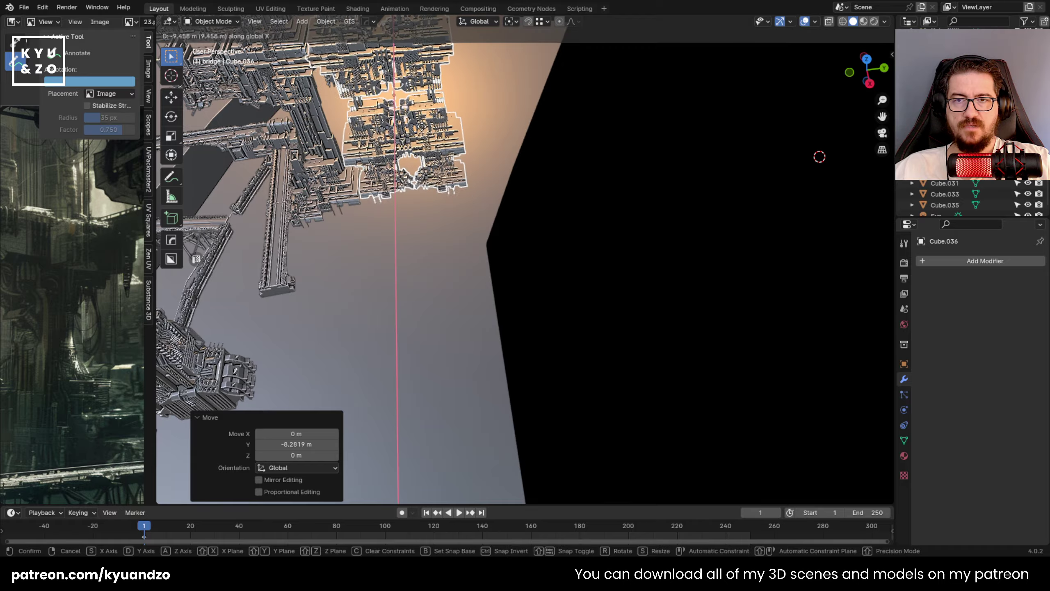
{"action": "left_click", "coordinate": [434, 143]}
Duplicate the detailed block and place the copy about -30.84 m along Y, beside the towers on the opposite side.
{"action": "scroll", "coordinate": [434, 149], "scroll_direction": "down", "scroll_amount": 3}
{"action": "middle_click_drag", "start_coordinate": [434, 149], "coordinate": [804, 170], "text": "shift"}
{"action": "scroll", "coordinate": [663, 308], "scroll_direction": "down", "scroll_amount": 2}
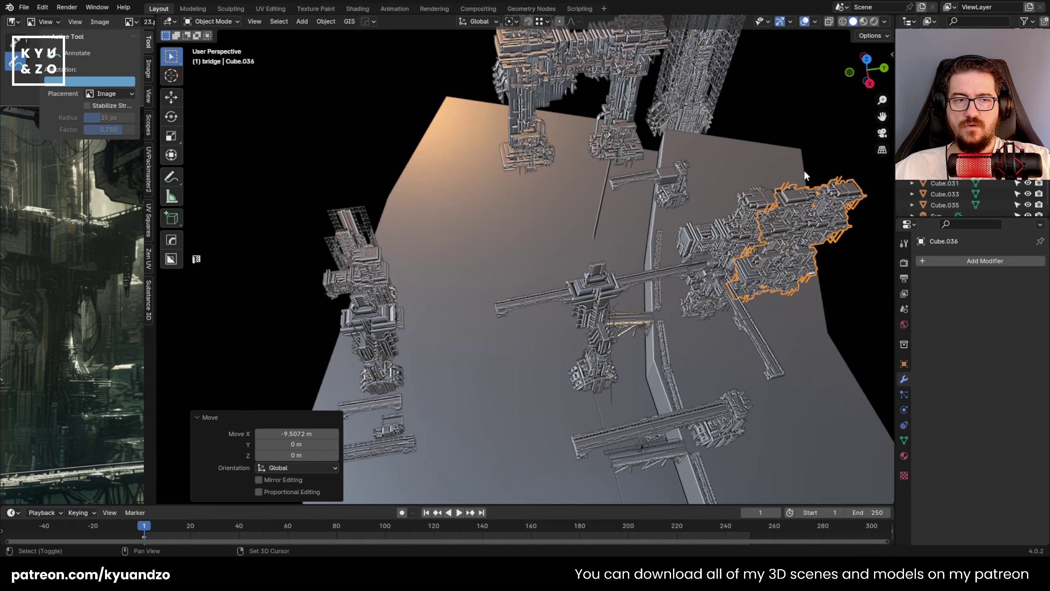
{"action": "key", "text": "shift+d"}
{"action": "key", "text": "y"}
{"action": "left_click", "coordinate": [423, 305]}
{"action": "middle_click_drag", "start_coordinate": [424, 305], "coordinate": [547, 177], "text": "shift"}
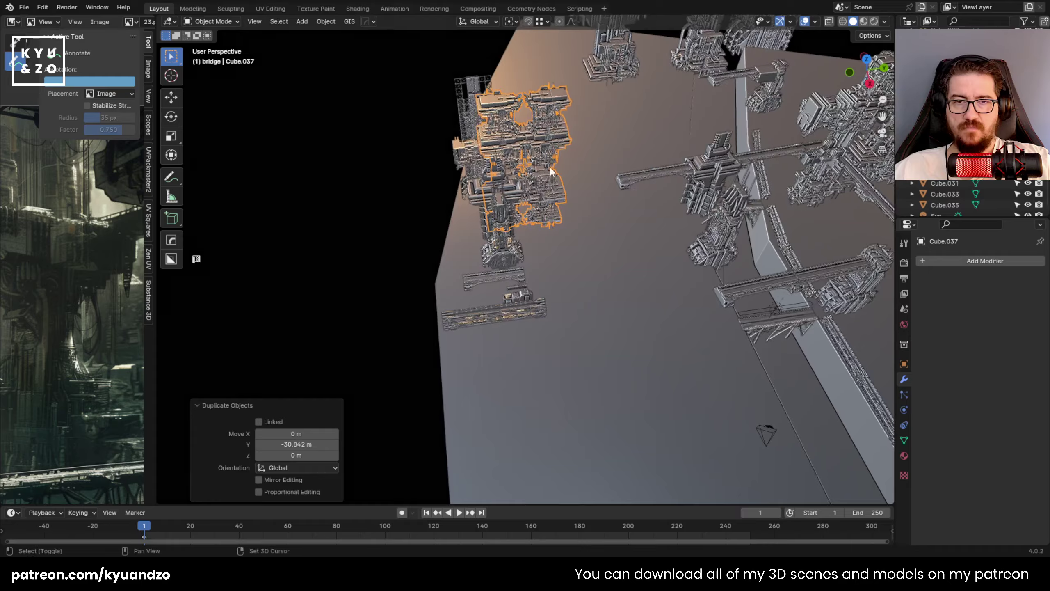
Shift the duplicated block back along X behind the towers and about -3.49 m along Y.
{"action": "key", "text": "g"}
{"action": "key", "text": "d"}
{"action": "key", "text": "s"}
{"action": "left_click", "coordinate": [551, 147]}
{"action": "key", "text": "g"}
{"action": "key", "text": "d"}
{"action": "left_click", "coordinate": [512, 155]}
Lower the duplicated block about 0.37 m along Z and move it about 1.6 m along X, closer to the lattice tower.
{"action": "key", "text": "shift+grave"}
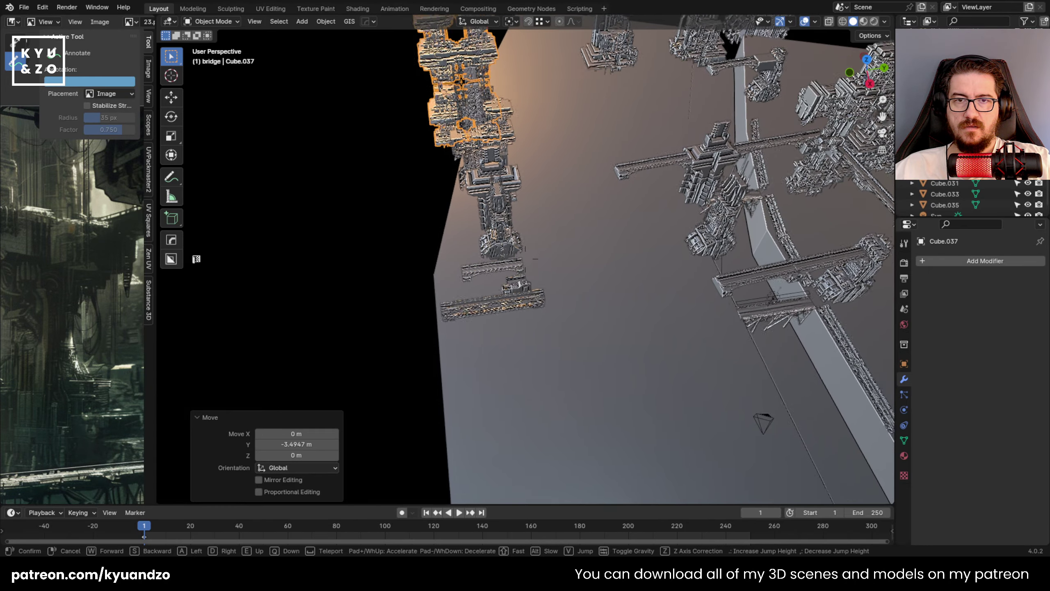
{"action": "key", "text": "w"}
{"action": "key", "text": "d"}
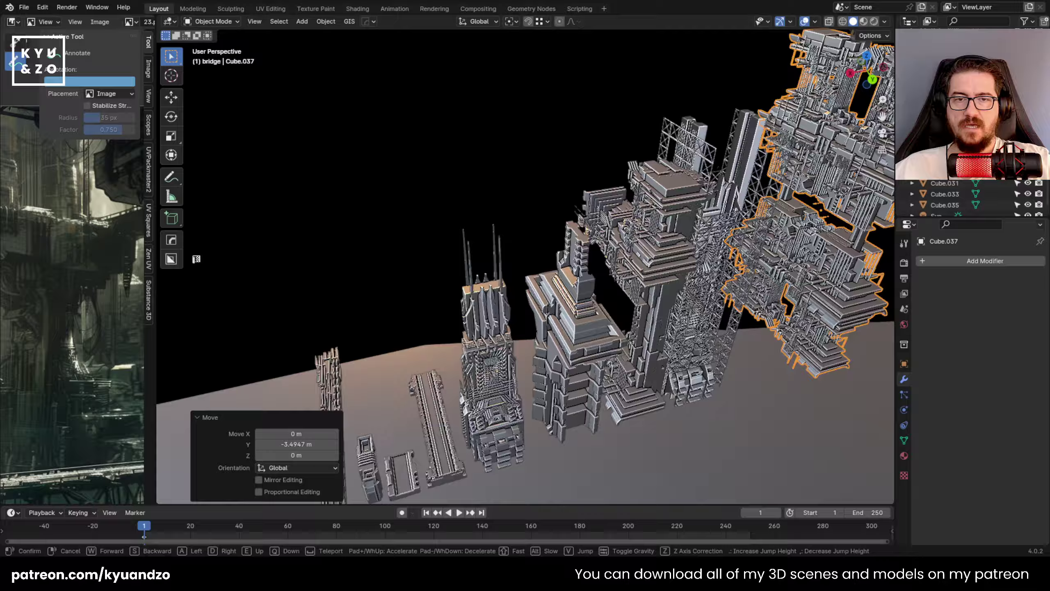
{"action": "key", "text": "w"}
{"action": "key", "text": "s"}
{"action": "left_click", "coordinate": [510, 157]}
{"action": "key", "text": "g"}
{"action": "key", "text": "a"}
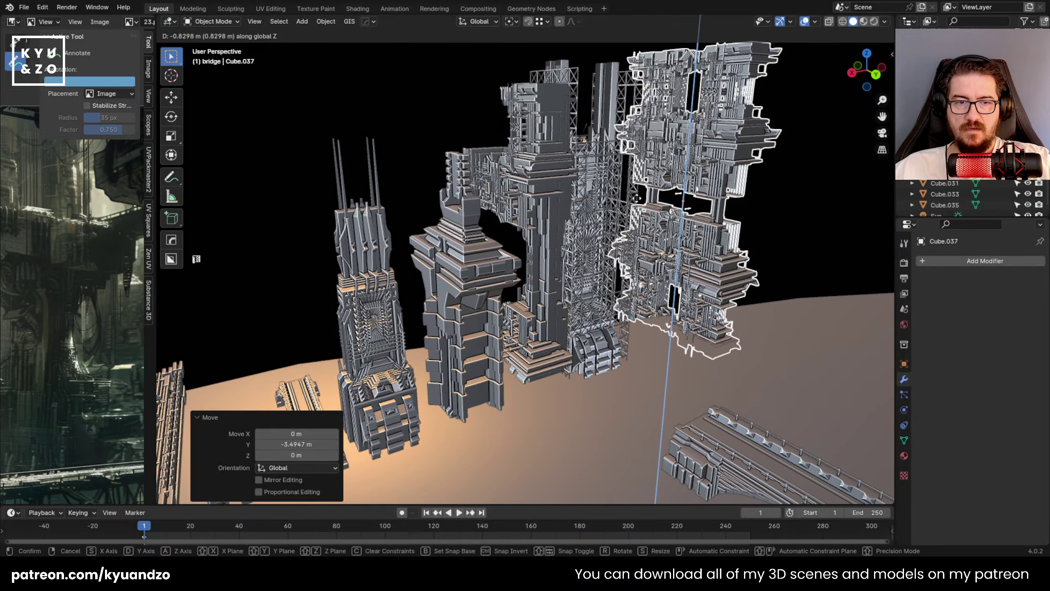
{"action": "left_click", "coordinate": [623, 172]}
{"action": "key", "text": "g"}
{"action": "key", "text": "d"}
{"action": "key", "text": "s"}
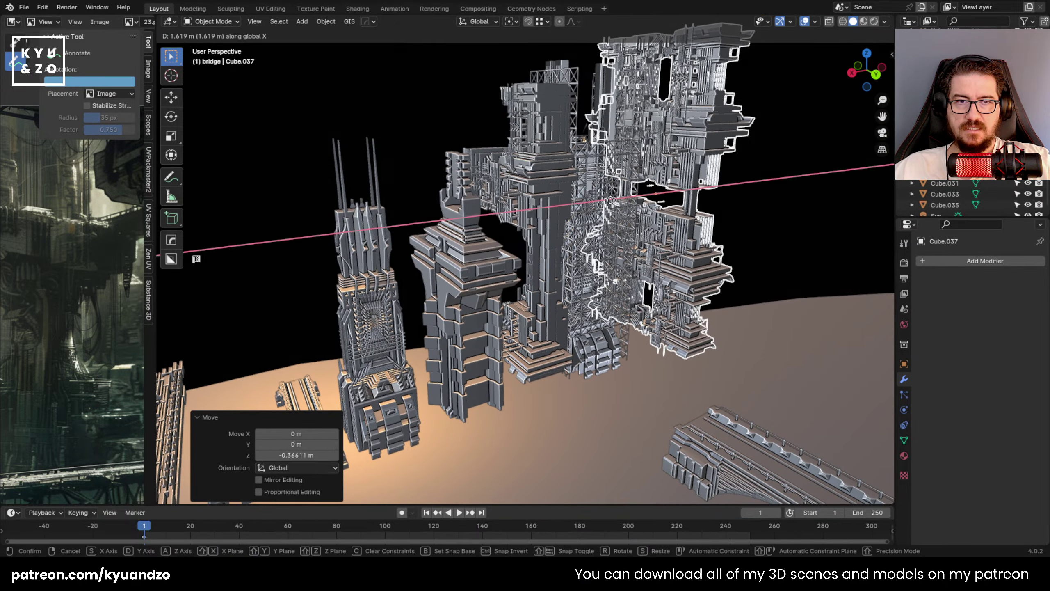
{"action": "key", "text": "Return"}
Examine the tower's ribbed recess and spiked base up close, and survey the whole bridge scene from a distance.
{"action": "key", "text": "shift+grave"}
{"action": "key", "text": "a"}
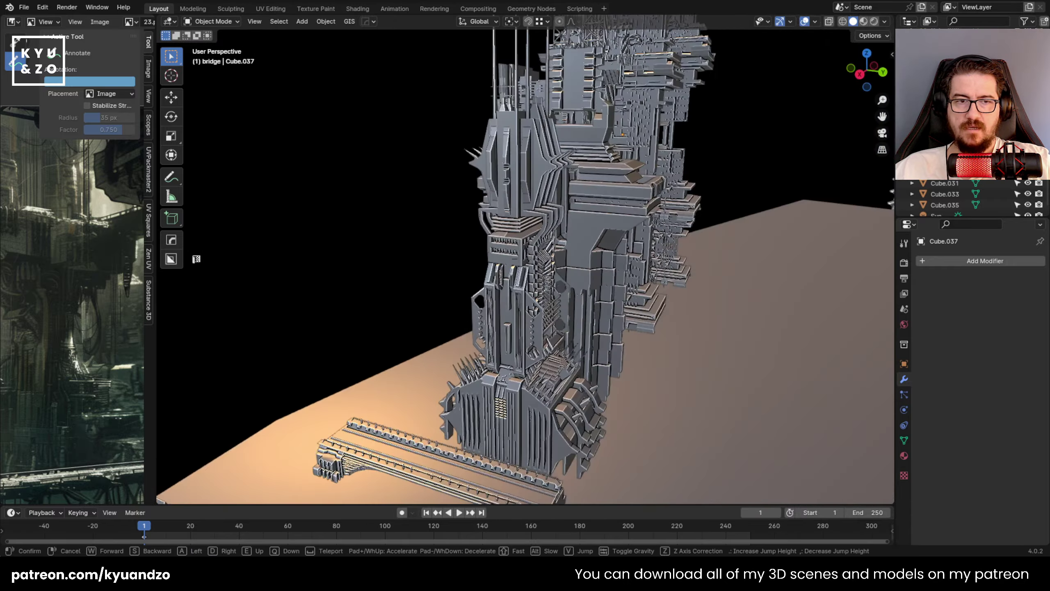
{"action": "key", "text": "d"}
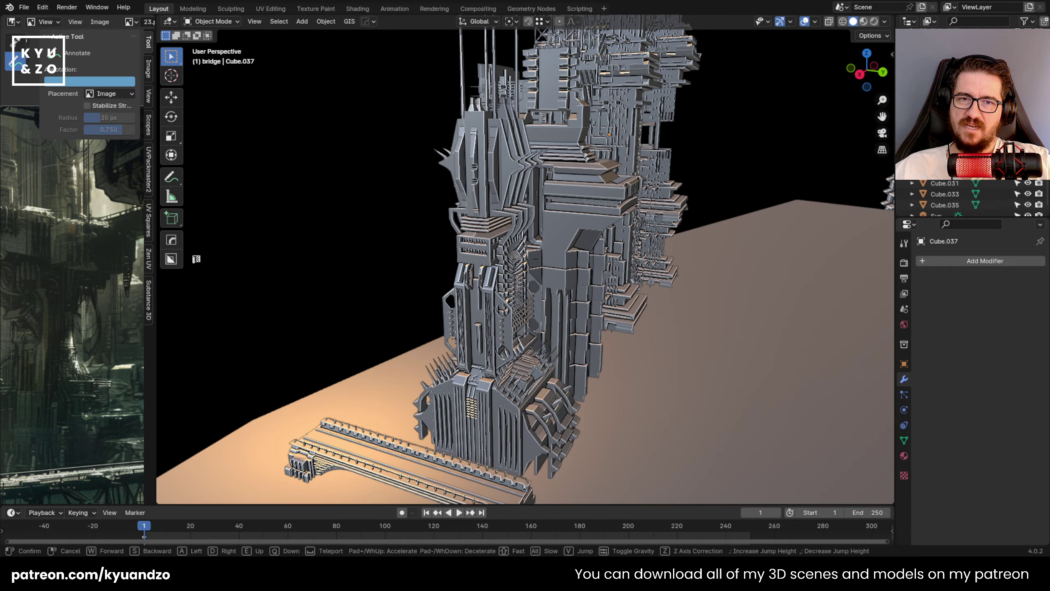
{"action": "key", "text": "w"}
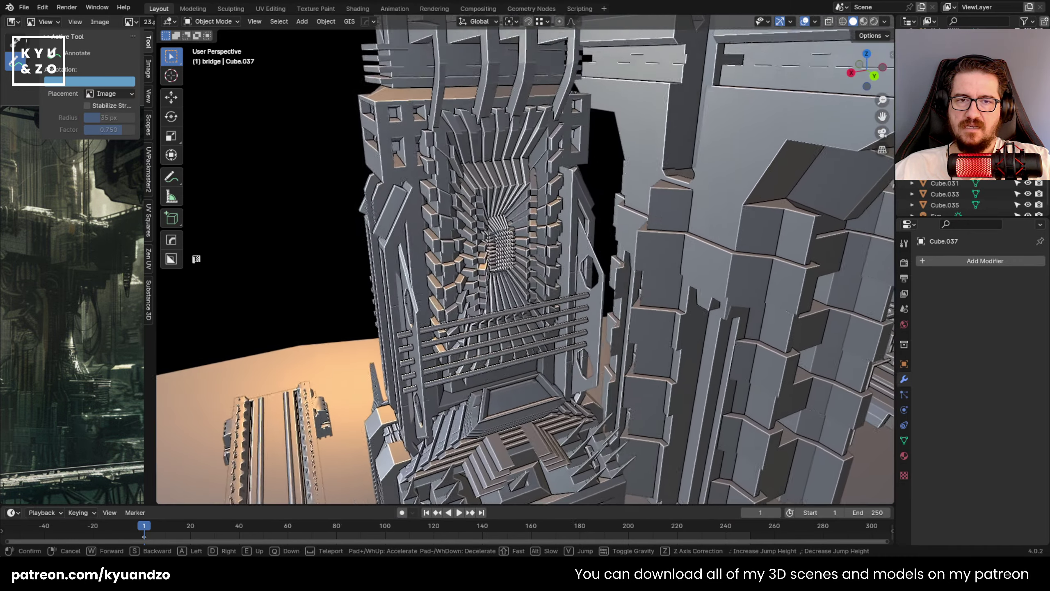
{"action": "left_click", "coordinate": [439, 191]}
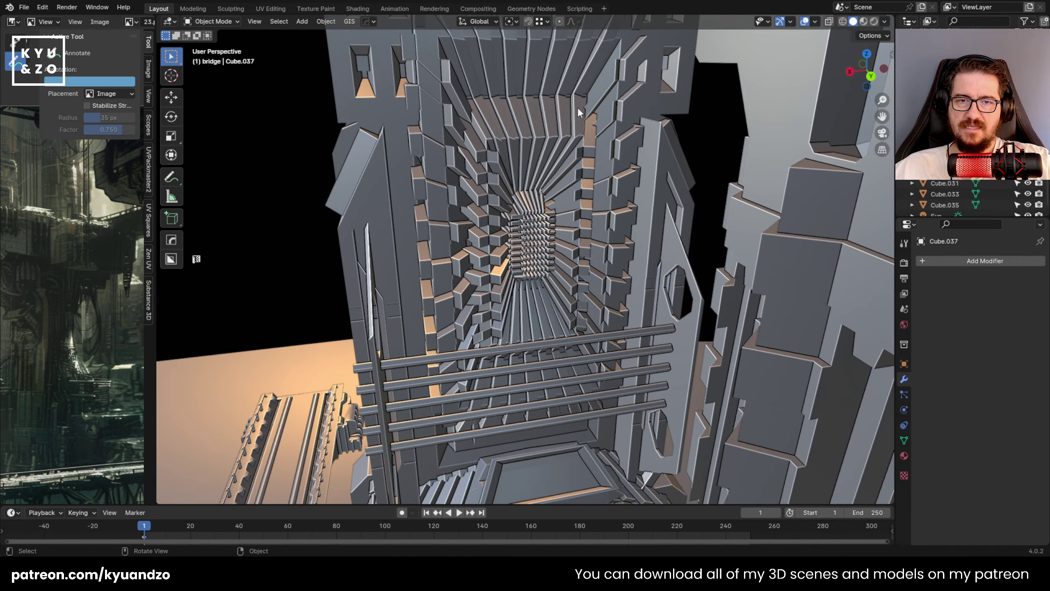
{"action": "scroll", "coordinate": [484, 210], "scroll_direction": "down", "scroll_amount": 5}
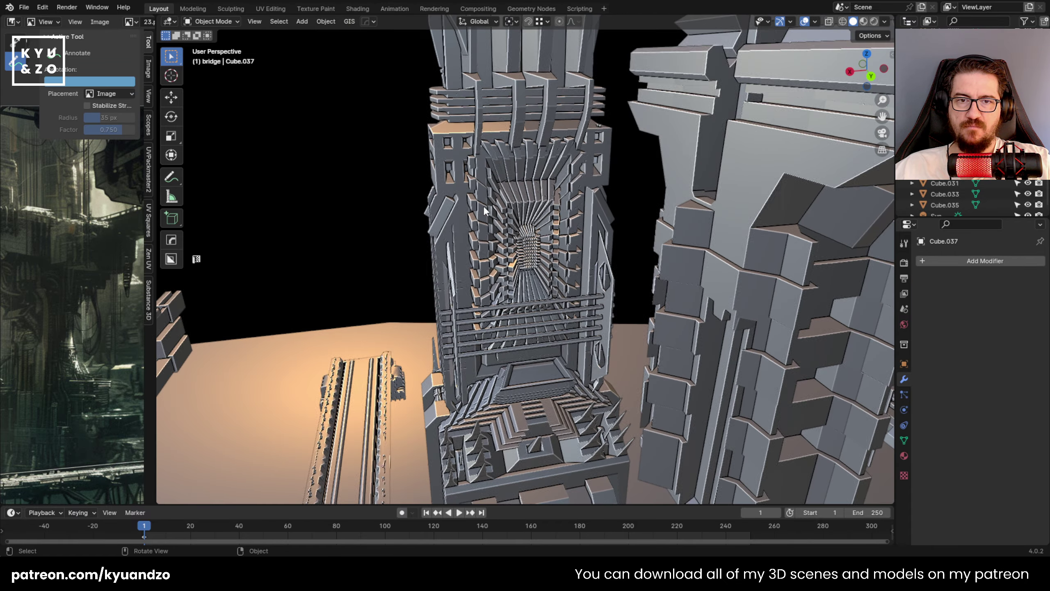
{"action": "key", "text": "shift+grave"}
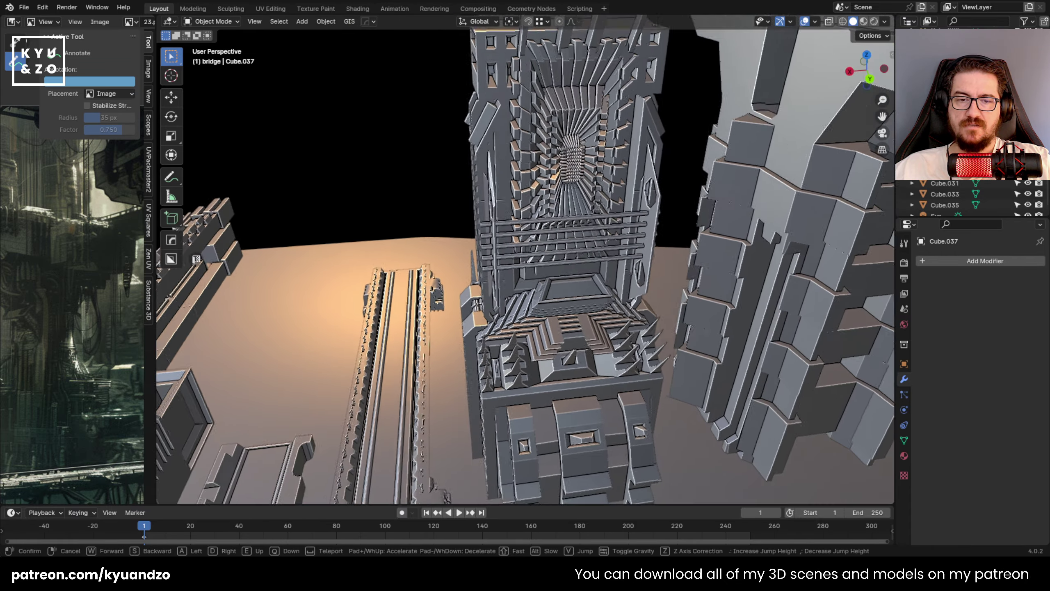
{"action": "left_click", "coordinate": [492, 271]}
{"action": "left_click", "coordinate": [586, 170]}
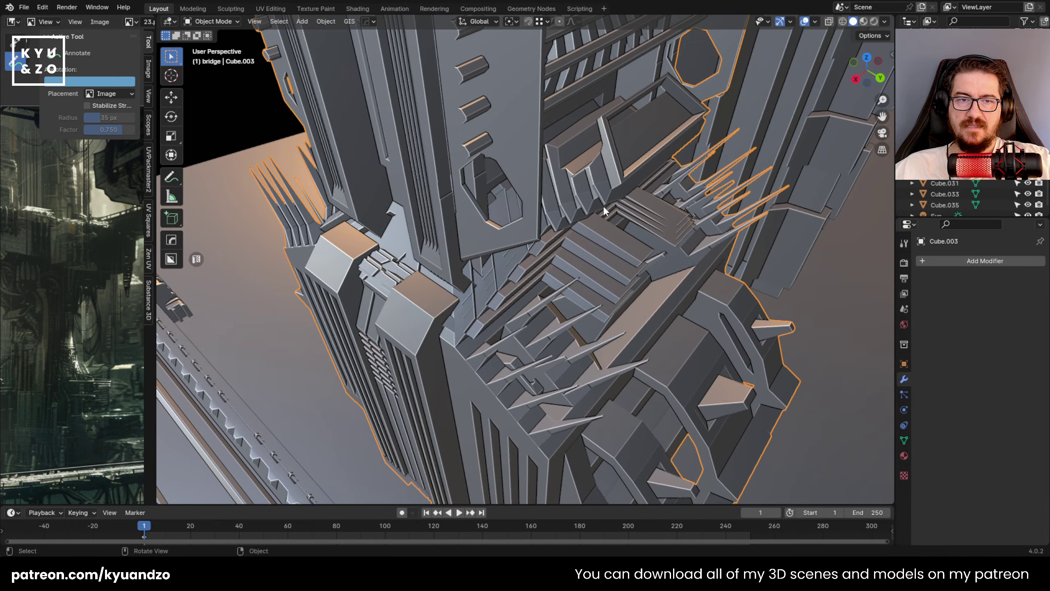
{"action": "key", "text": "shift+grave"}
{"action": "key", "text": "s"}
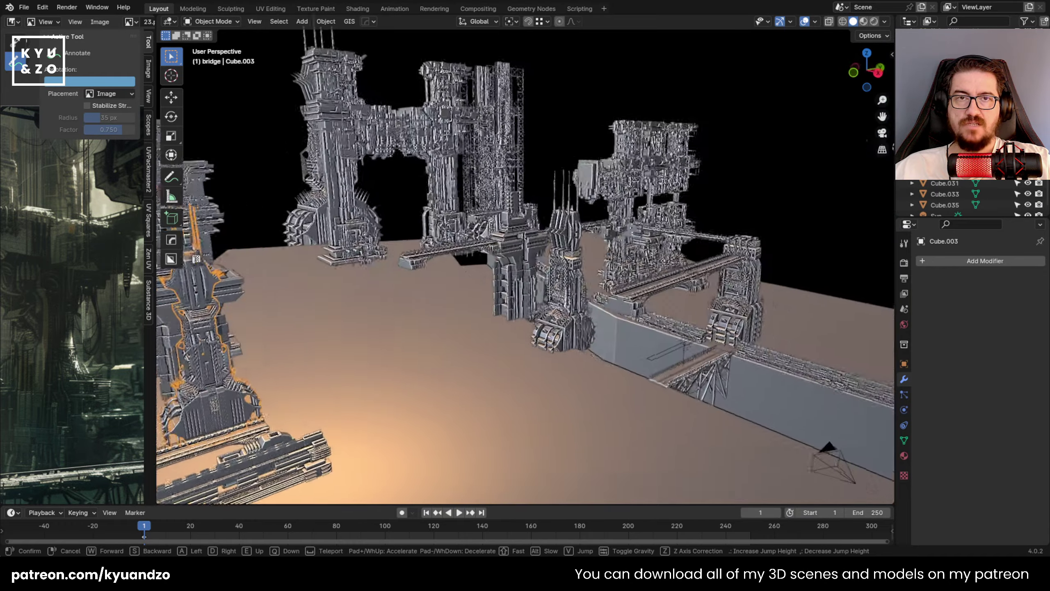
{"action": "left_click", "coordinate": [688, 210]}
Save the file, select the scene camera and look through it.
{"action": "key", "text": "ctrl+s"}
{"action": "key", "text": "shift+grave"}
{"action": "key", "text": "w"}
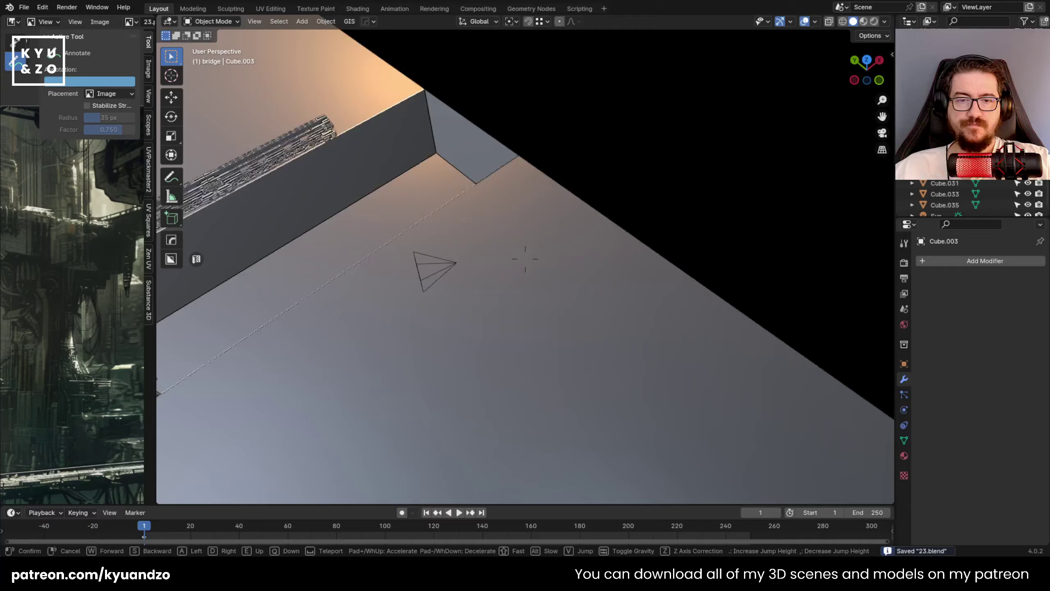
{"action": "left_click", "coordinate": [616, 207]}
{"action": "left_click", "coordinate": [498, 203]}
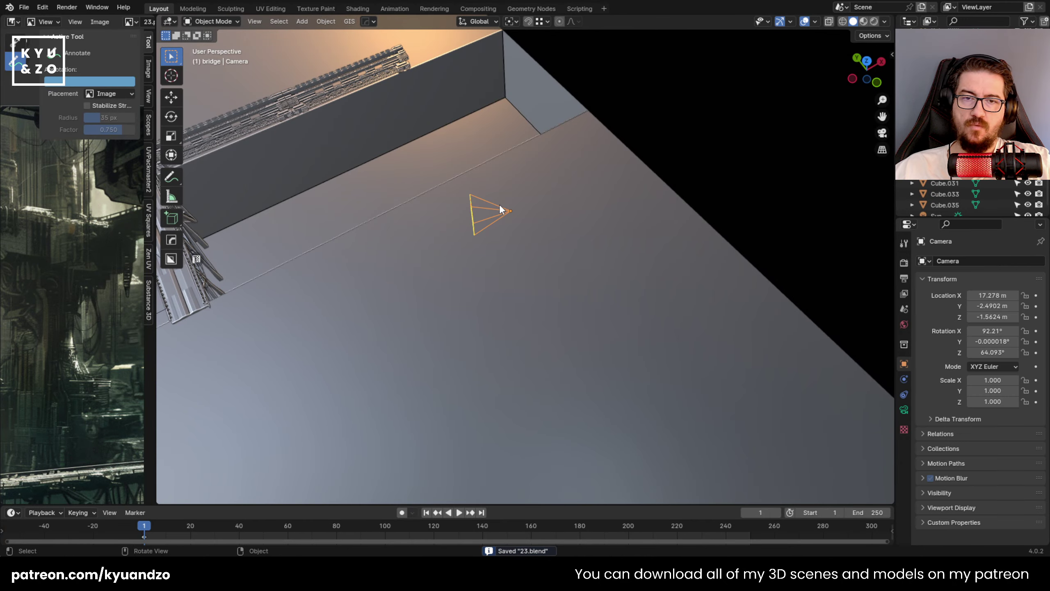
{"action": "key", "text": "KP_0"}
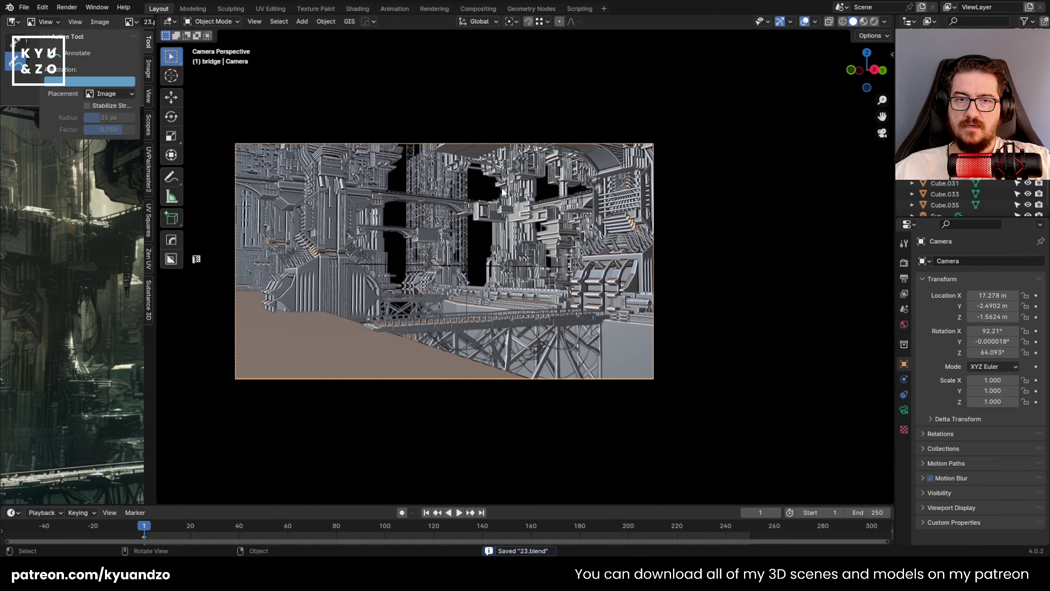
Move the detailed background block behind the right-hand tower about -2.47 m along X.
{"action": "left_click", "coordinate": [550, 194]}
{"action": "scroll", "coordinate": [671, 191], "scroll_direction": "up", "scroll_amount": 4}
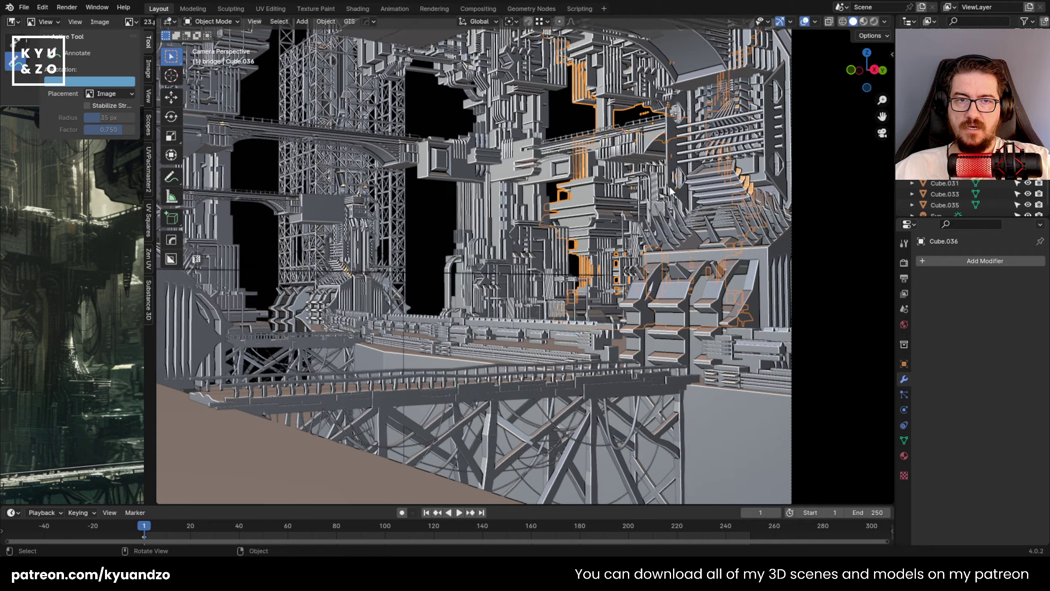
{"action": "key", "text": "g"}
{"action": "key", "text": "y"}
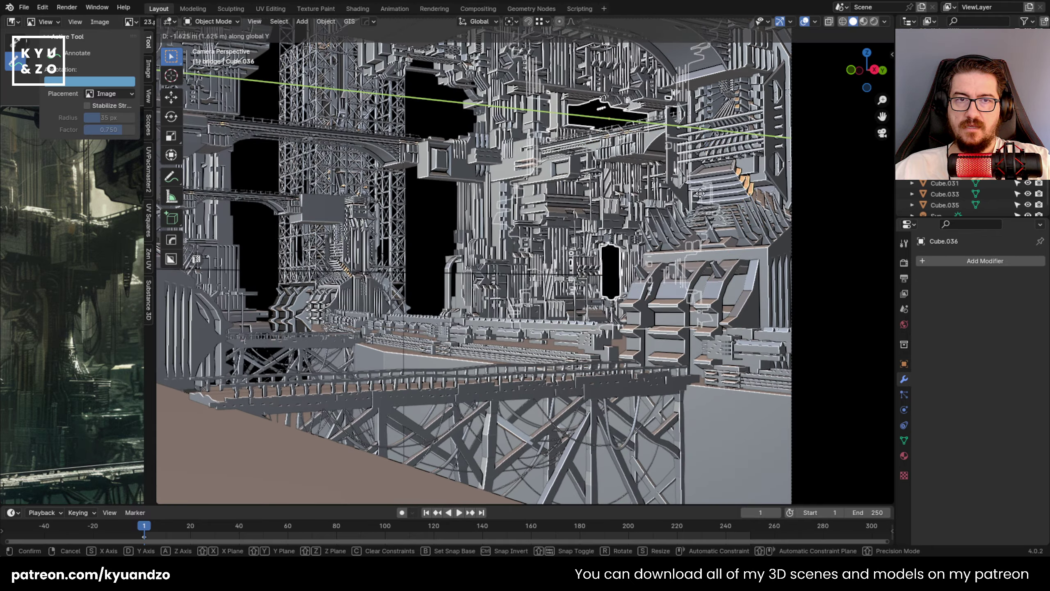
{"action": "key", "text": "x"}
{"action": "left_click", "coordinate": [732, 209]}
Rotate the background block -90° around Z and move it about 0.84 m along Y.
{"action": "key", "text": "r"}
{"action": "key", "text": "z"}
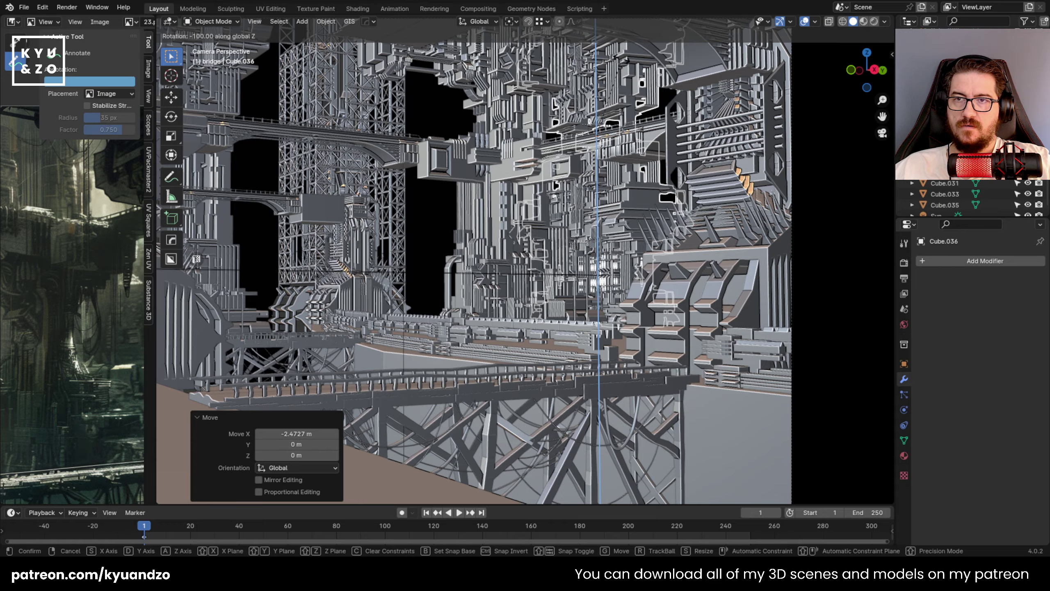
{"action": "key", "text": "Return"}
{"action": "key", "text": "g"}
{"action": "key", "text": "y"}
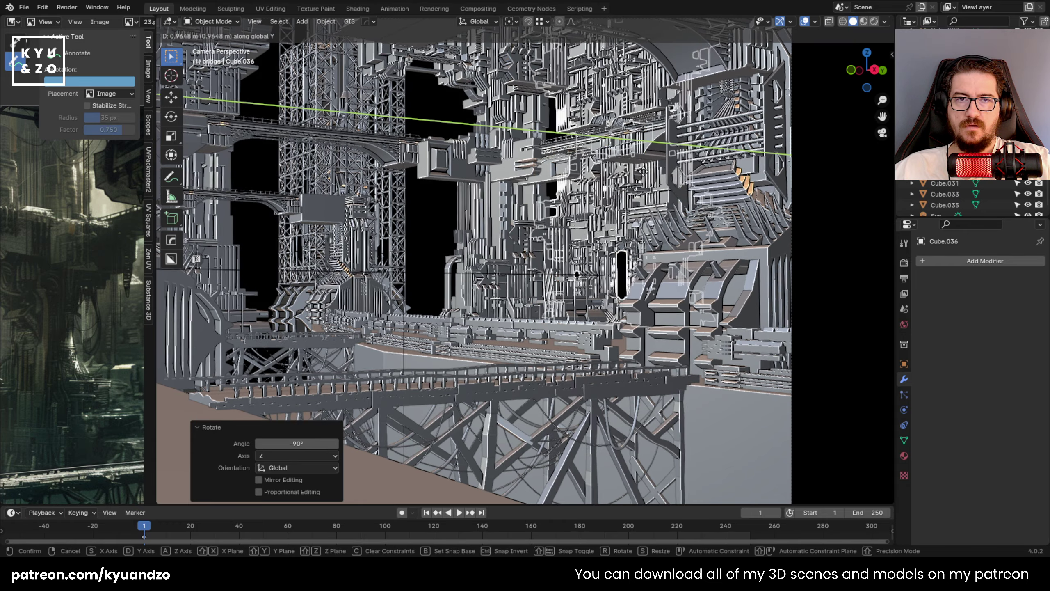
{"action": "left_click", "coordinate": [638, 170]}
Enlarge the reference image area to show the whole picture beside the camera view, and save the file.
{"action": "scroll", "coordinate": [492, 200], "scroll_direction": "down", "scroll_amount": 2}
{"action": "middle_click_drag", "start_coordinate": [422, 219], "coordinate": [442, 218], "text": "shift"}
{"action": "scroll", "coordinate": [51, 269], "scroll_direction": "down", "scroll_amount": 4}
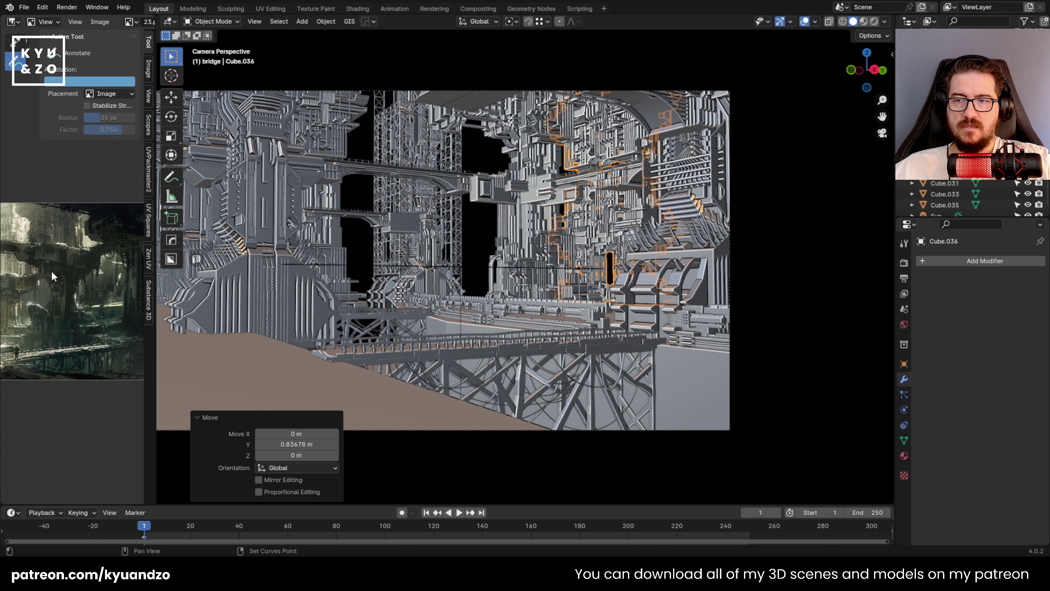
{"action": "middle_click_drag", "start_coordinate": [52, 271], "coordinate": [77, 262]}
{"action": "left_click_drag", "start_coordinate": [155, 261], "coordinate": [349, 261]}
{"action": "middle_click_drag", "start_coordinate": [240, 269], "coordinate": [281, 272]}
{"action": "key", "text": "ctrl+s"}
{"action": "scroll", "coordinate": [479, 239], "scroll_direction": "up", "scroll_amount": 1}
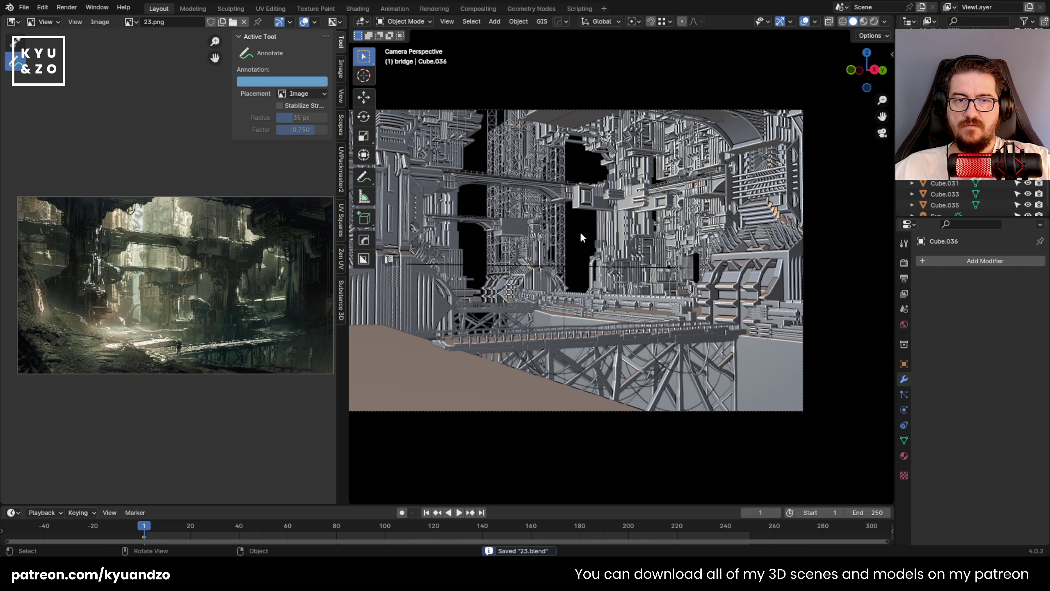
Switch the camera view to rendered shading and compare the lit scene with the reference.
{"action": "scroll", "coordinate": [579, 231], "scroll_direction": "up", "scroll_amount": 3}
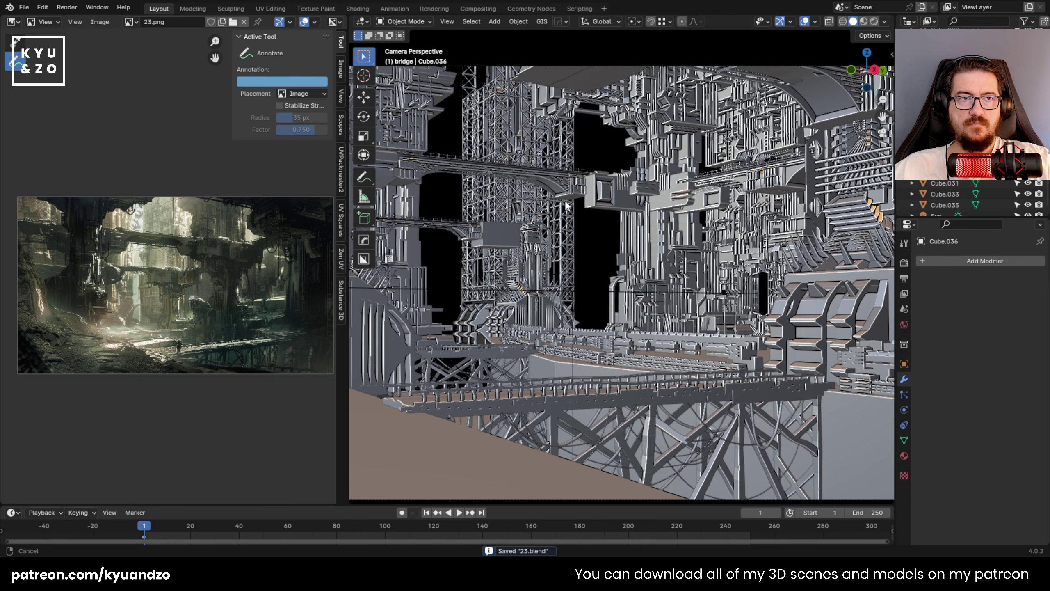
{"action": "left_click", "coordinate": [874, 22]}
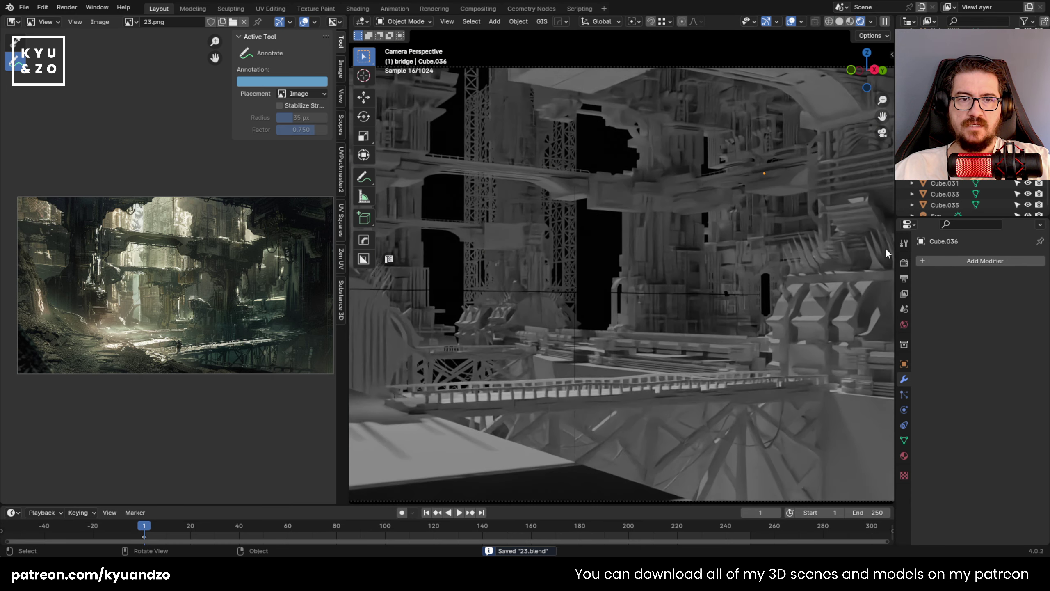
{"action": "scroll", "coordinate": [574, 277], "scroll_direction": "down", "scroll_amount": 1}
{"action": "scroll", "coordinate": [577, 281], "scroll_direction": "down", "scroll_amount": 1}
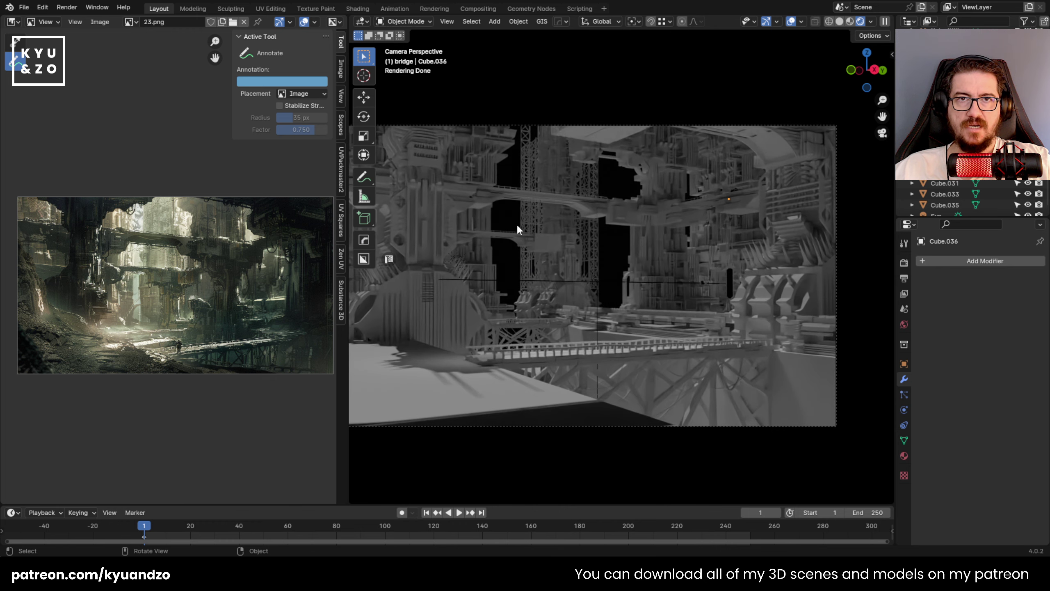
{"action": "scroll", "coordinate": [517, 225], "scroll_direction": "up", "scroll_amount": 1}
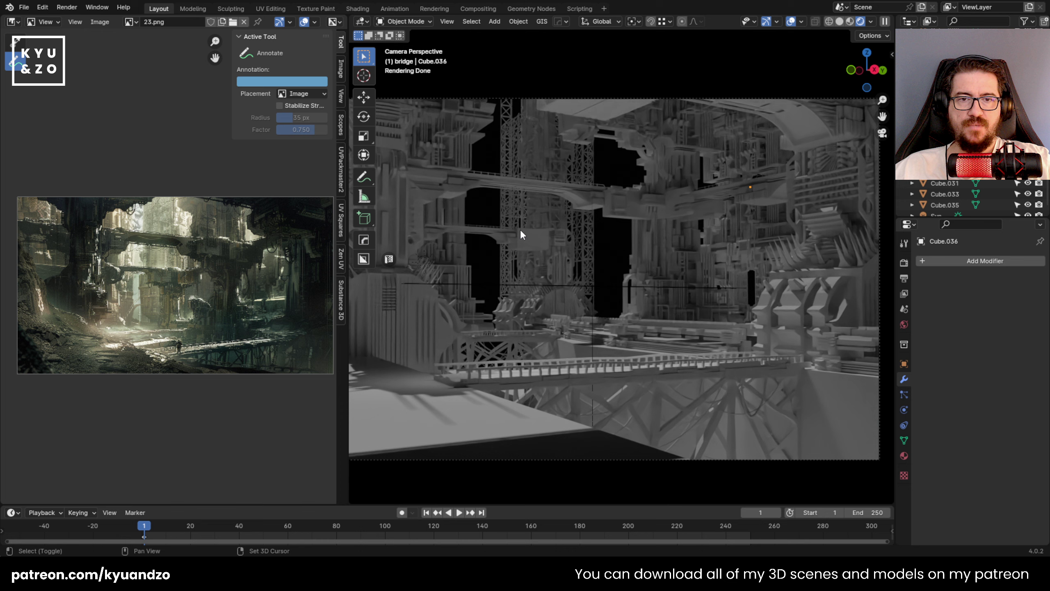
Try adding a second sun light to the scene and remove it again.
{"action": "key", "text": "shift+a"}
{"action": "mouse_move", "coordinate": [518, 346]}
{"action": "left_click", "coordinate": [614, 360]}
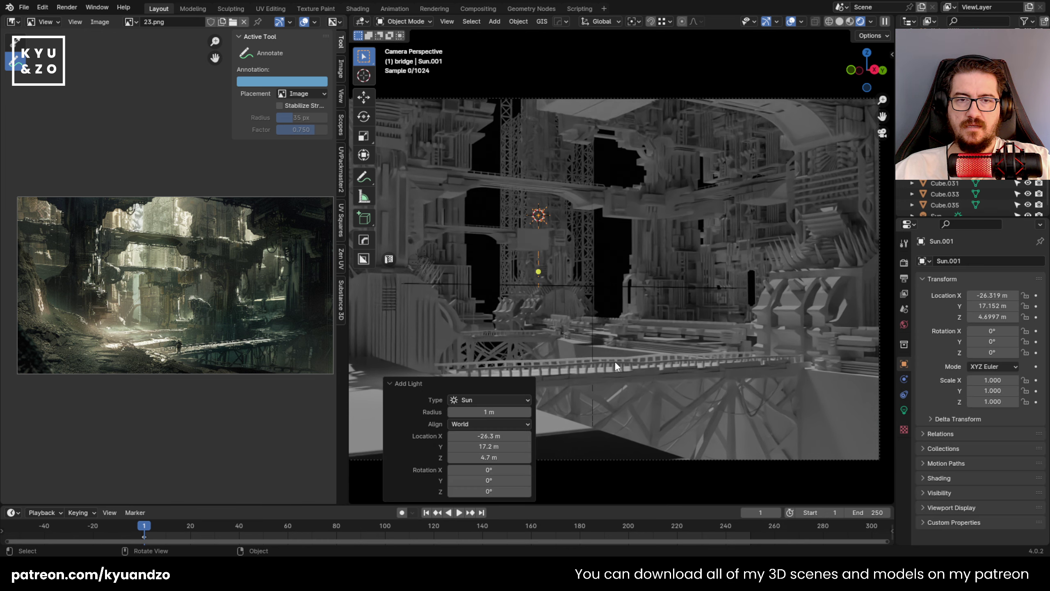
{"action": "key", "text": "r"}
{"action": "key", "text": "r"}
{"action": "right_click", "coordinate": [592, 286]}
{"action": "key", "text": "x"}
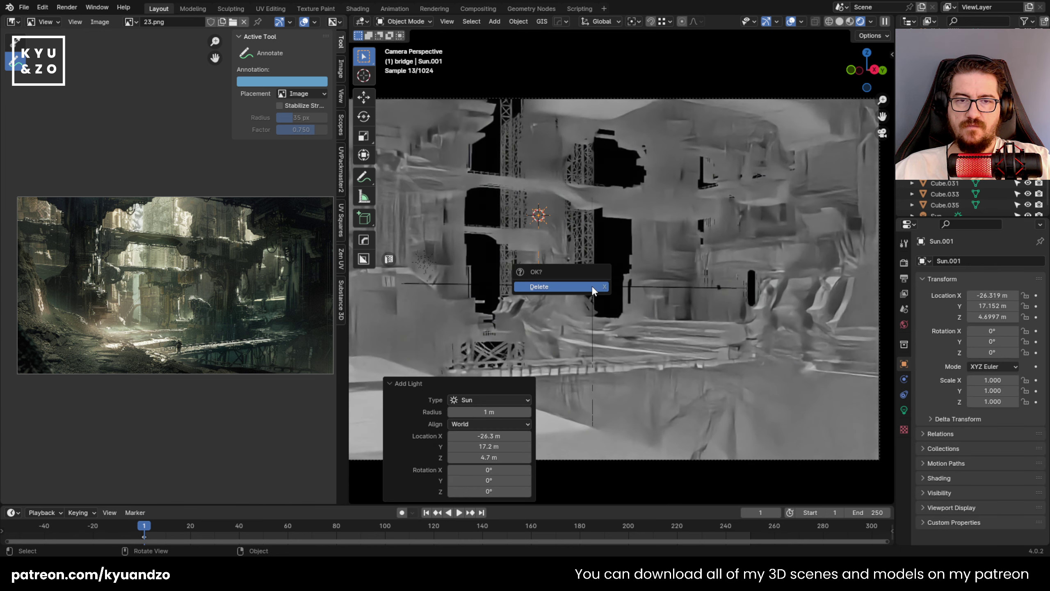
{"action": "left_click", "coordinate": [591, 286]}
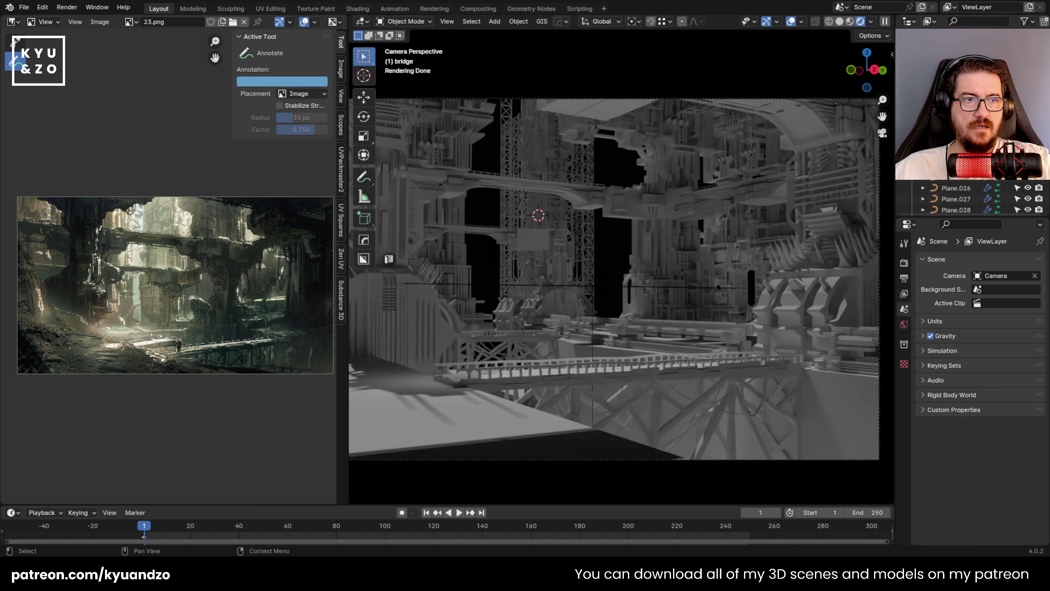
Filter the scene objects for "sun", select the existing Sun light and trackball-rotate it by 1.72° and 41.3°.
{"action": "left_click", "coordinate": [961, 17]}
{"action": "type", "text": "sun"}
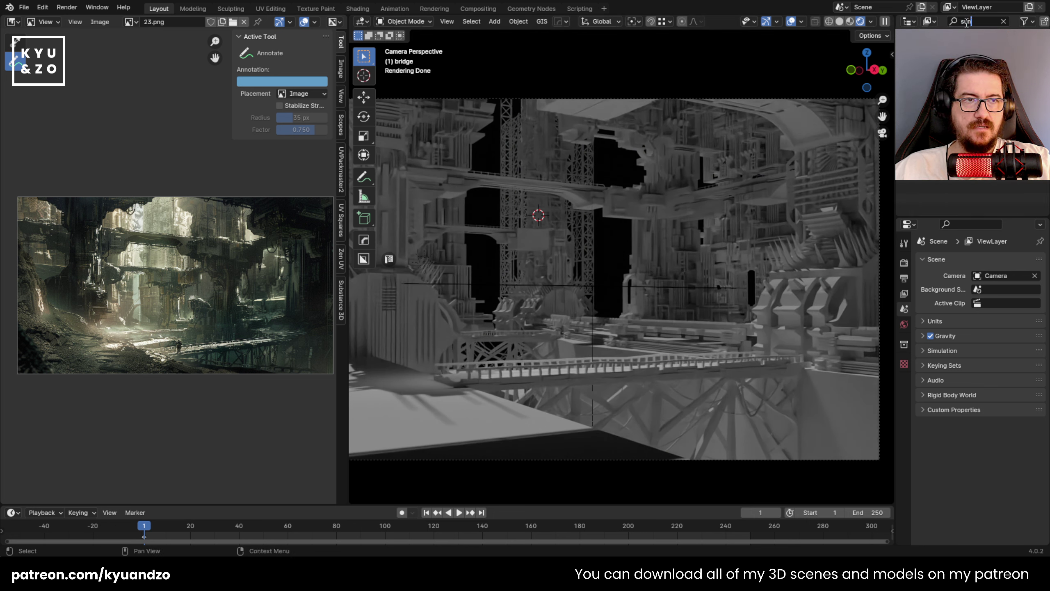
{"action": "left_click", "coordinate": [940, 55]}
{"action": "key", "text": "r"}
{"action": "key", "text": "r"}
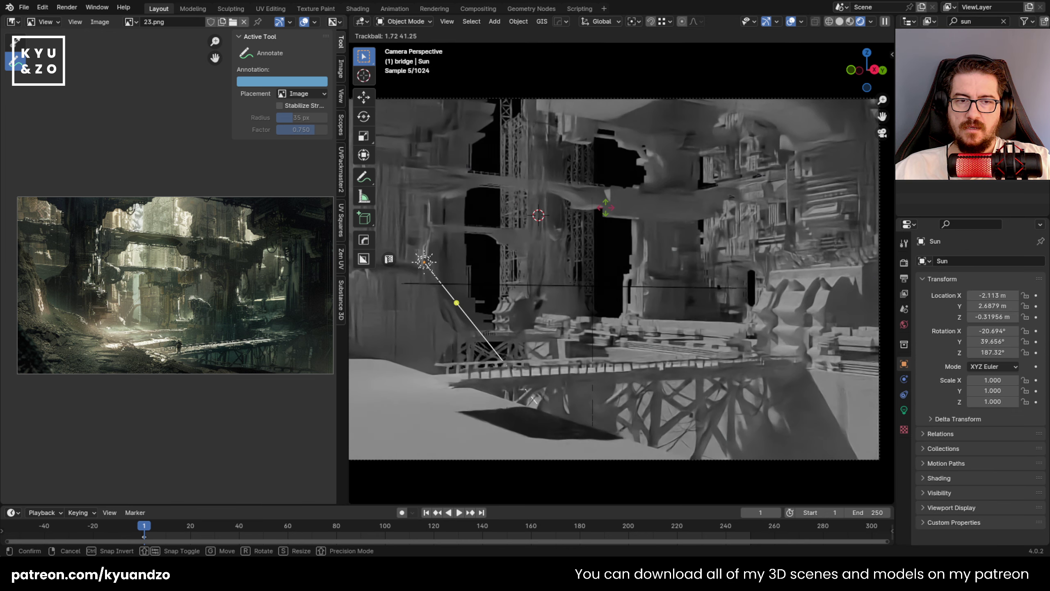
{"action": "left_click", "coordinate": [594, 217]}
Enlarge the reference image for comparison and trackball-rotate the Sun again to match its light direction.
{"action": "scroll", "coordinate": [137, 266], "scroll_direction": "up", "scroll_amount": 3}
{"action": "scroll", "coordinate": [158, 232], "scroll_direction": "up", "scroll_amount": 2}
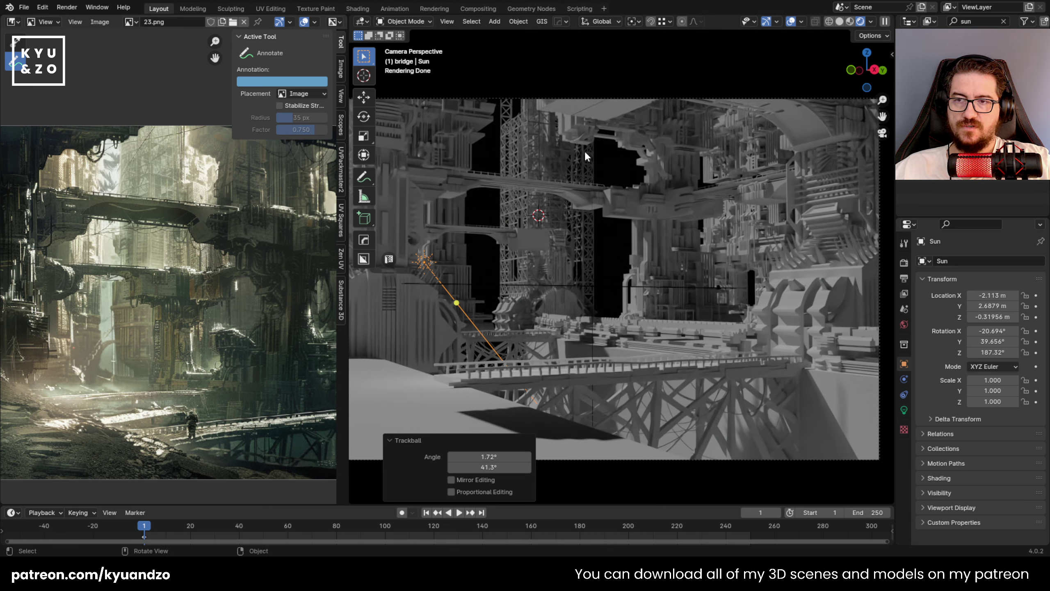
{"action": "key", "text": "r"}
{"action": "right_click", "coordinate": [542, 269]}
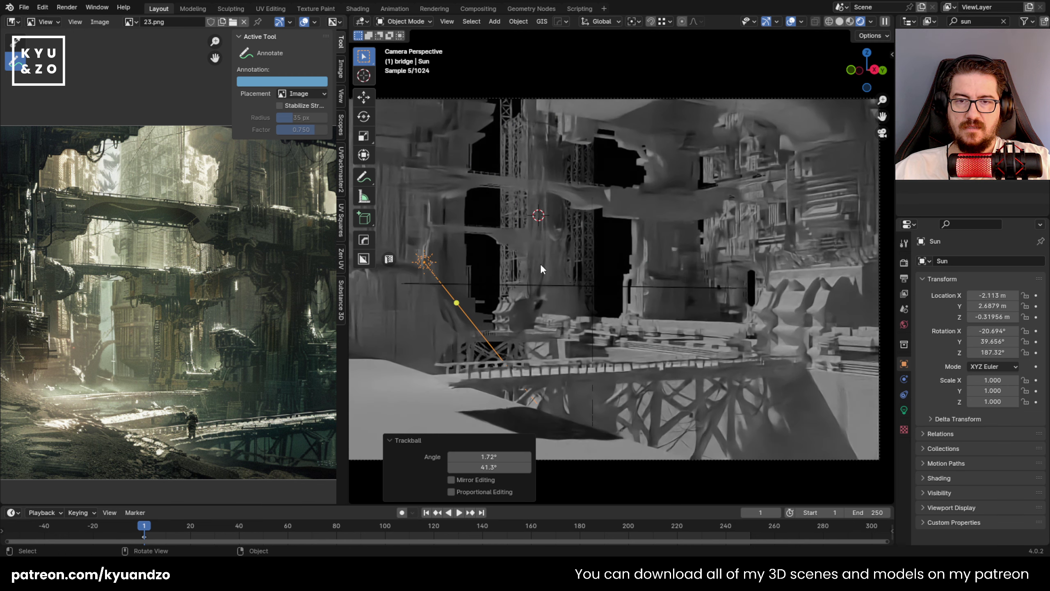
{"action": "key", "text": "r"}
{"action": "key", "text": "r"}
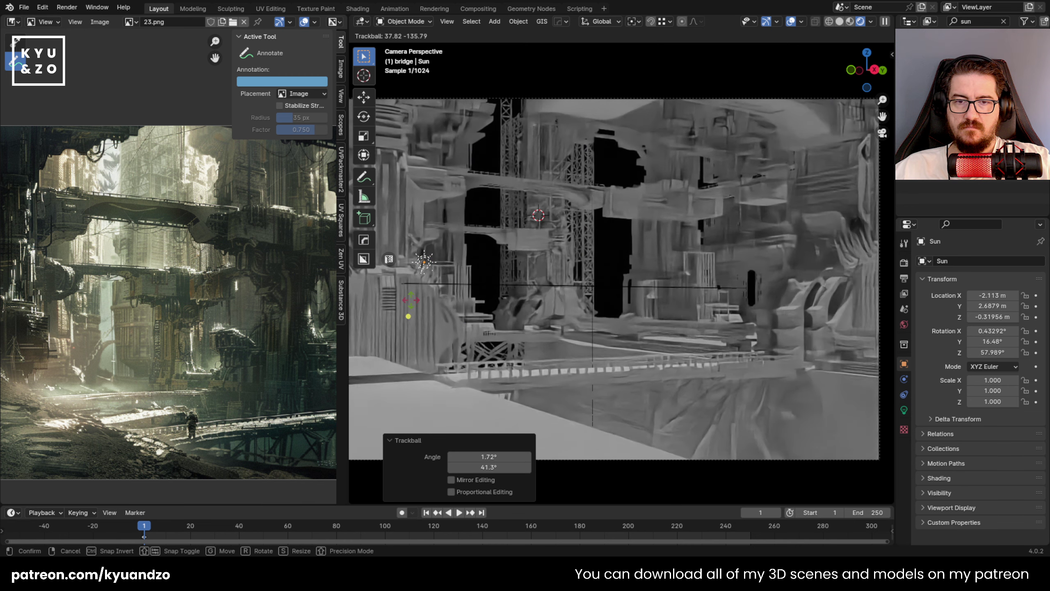
Freely rotate the Sun light by about 37.2° and -136°, and set its strength to 0.880.
{"action": "key", "text": "Return"}
{"action": "left_click", "coordinate": [904, 409]}
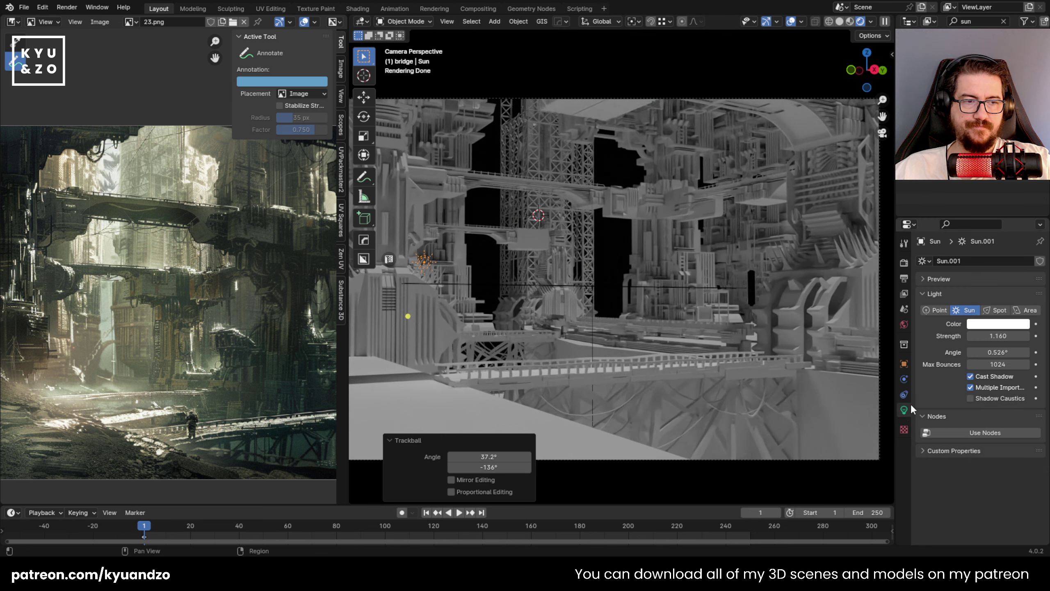
{"action": "mouse_move", "coordinate": [992, 336]}
{"action": "left_mouse_down"}
{"action": "mouse_move", "coordinate": [1008, 336]}
{"action": "mouse_move", "coordinate": [963, 336]}
{"action": "mouse_move", "coordinate": [997, 336]}
{"action": "left_mouse_up"}
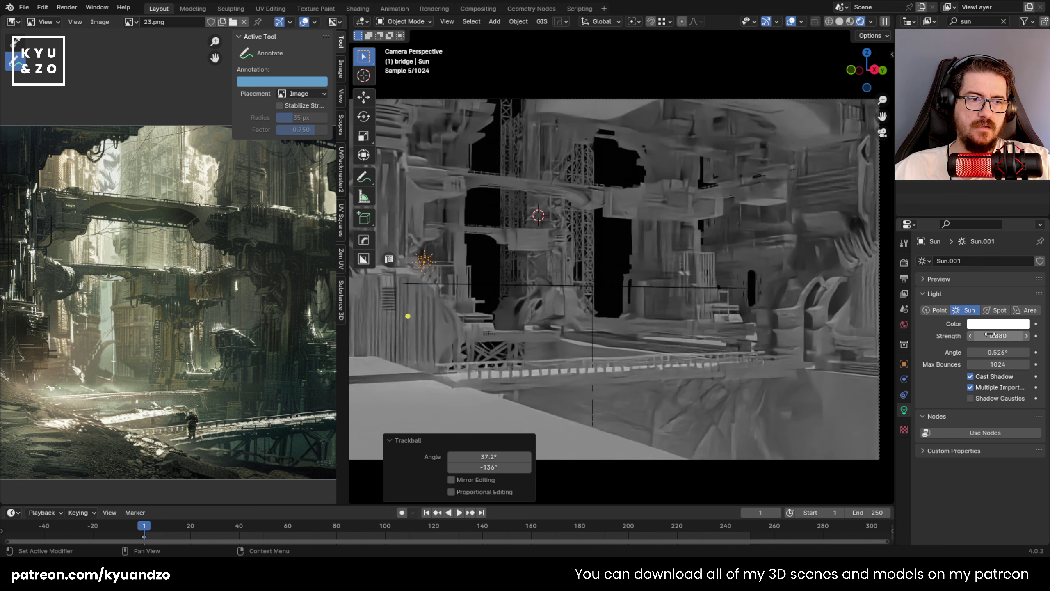
Tint the Sun light a warm cream colour with hue 0.122 and saturation 0.298.
{"action": "left_click", "coordinate": [998, 324]}
{"action": "left_click", "coordinate": [960, 194]}
{"action": "left_click_drag", "start_coordinate": [960, 198], "coordinate": [959, 214]}
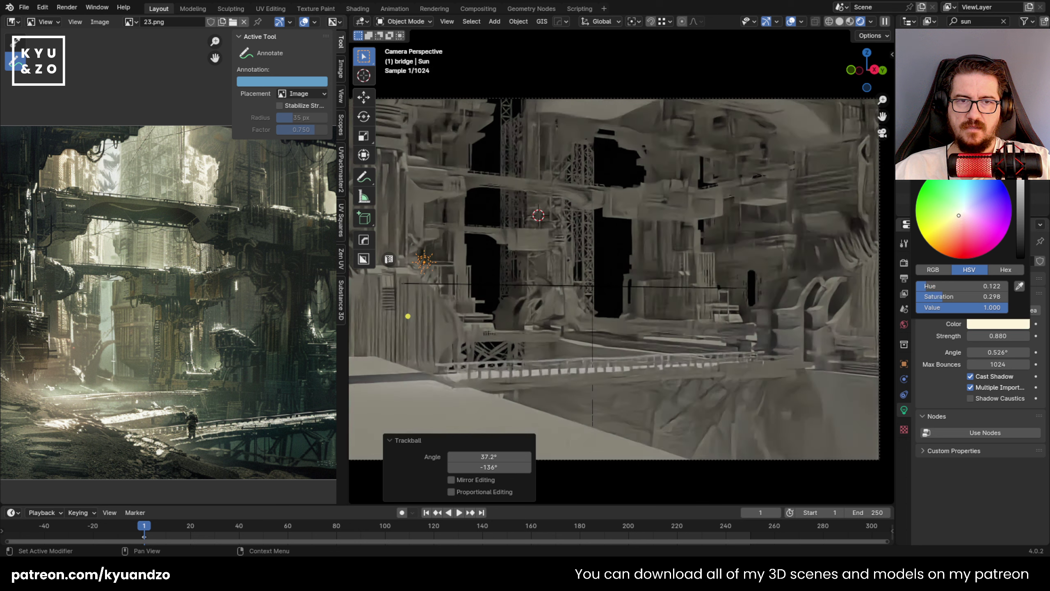
Trackball-rotate the Sun light by about -25.2° and 99.7° to cast shadows over the scene.
{"action": "scroll", "coordinate": [608, 230], "scroll_direction": "down", "scroll_amount": 2}
{"action": "scroll", "coordinate": [607, 229], "scroll_direction": "up", "scroll_amount": 1}
{"action": "key", "text": "r"}
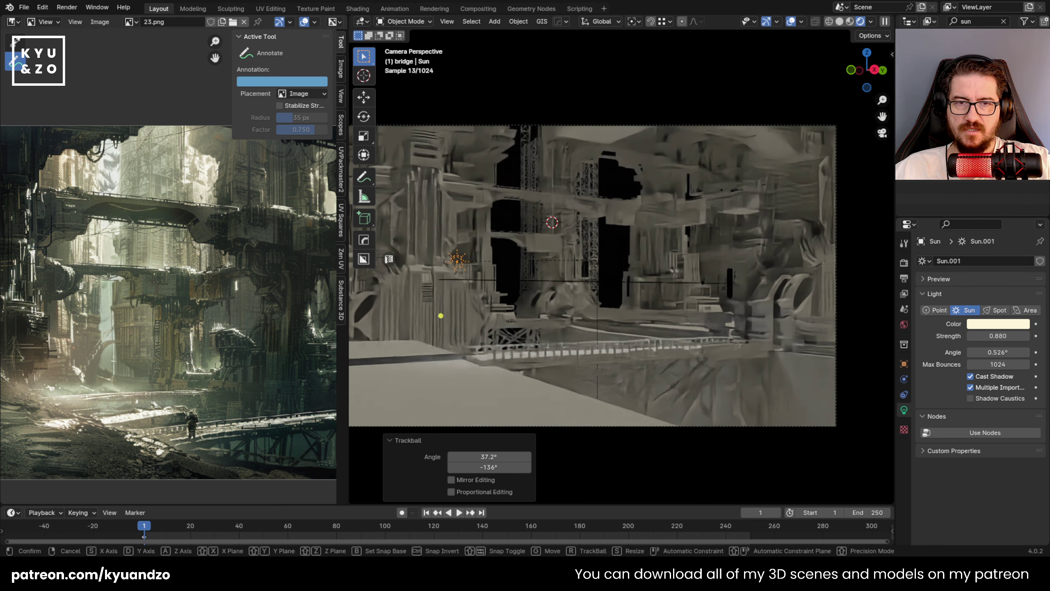
{"action": "key", "text": "r"}
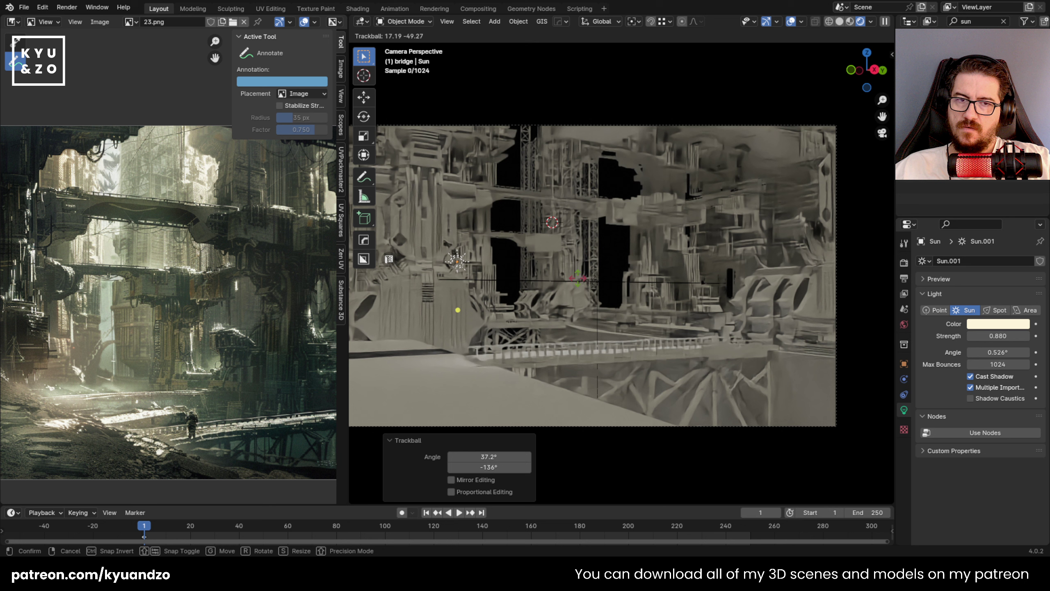
{"action": "left_click", "coordinate": [717, 238]}
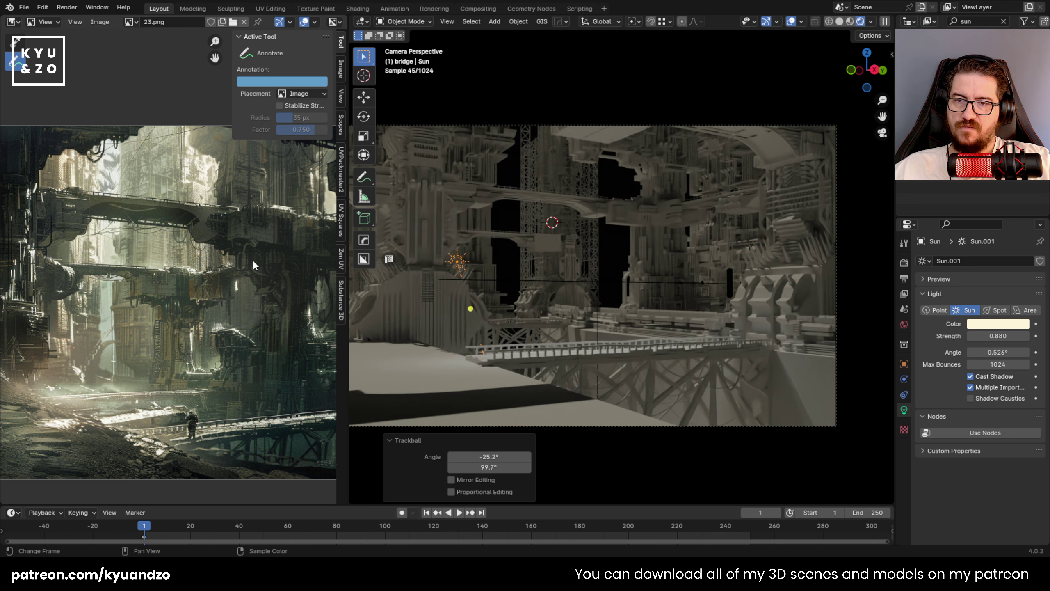
Trackball-rotate the Sun light by about -33.8° and 8.59°, using the reference image as a guide.
{"action": "middle_click_drag", "start_coordinate": [253, 260], "coordinate": [77, 285]}
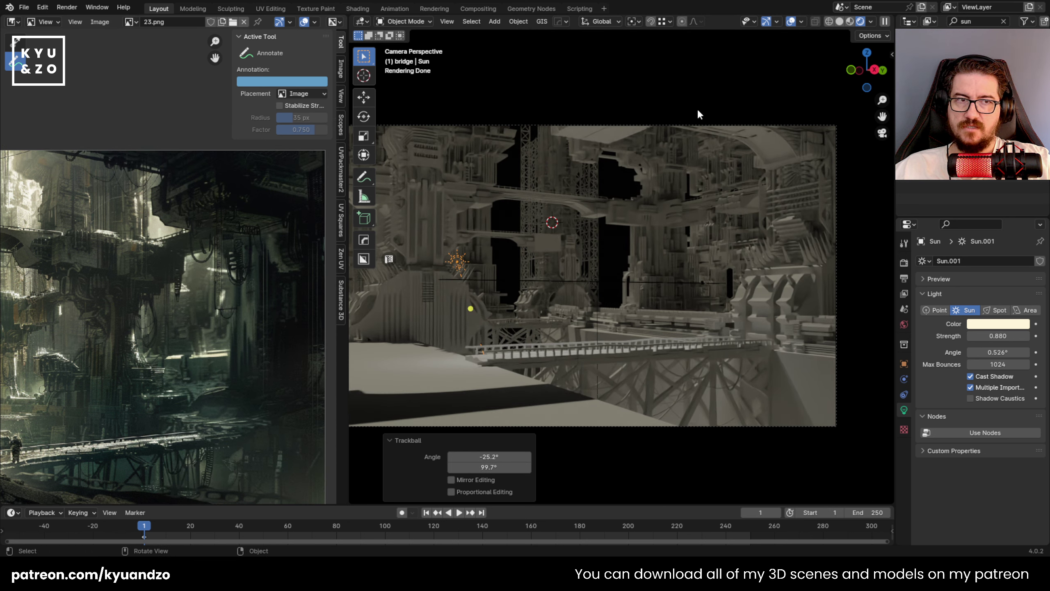
{"action": "key", "text": "r"}
{"action": "key", "text": "r"}
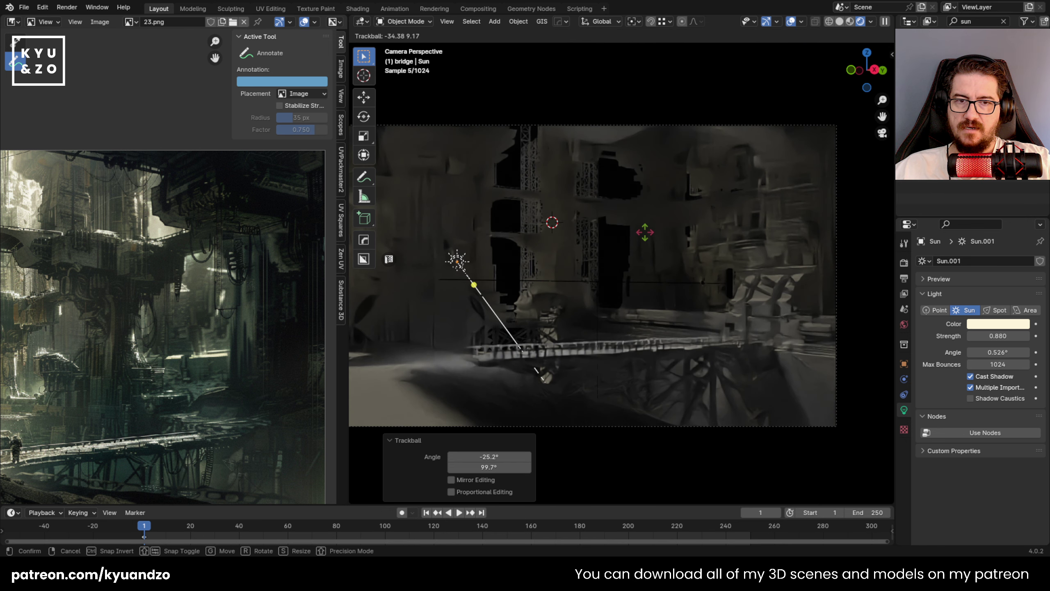
{"action": "left_click", "coordinate": [644, 232]}
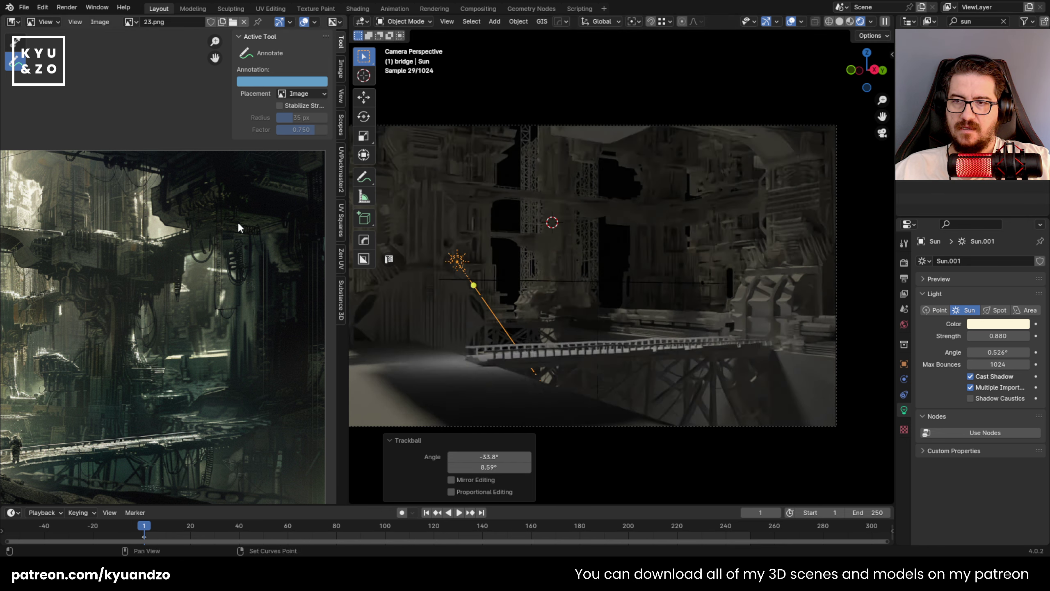
Examine the enlarged reference image for light direction and shadows on the bridges, towers and ground.
{"action": "middle_click_drag", "start_coordinate": [104, 244], "coordinate": [168, 251]}
{"action": "middle_click_drag", "start_coordinate": [88, 241], "coordinate": [159, 248]}
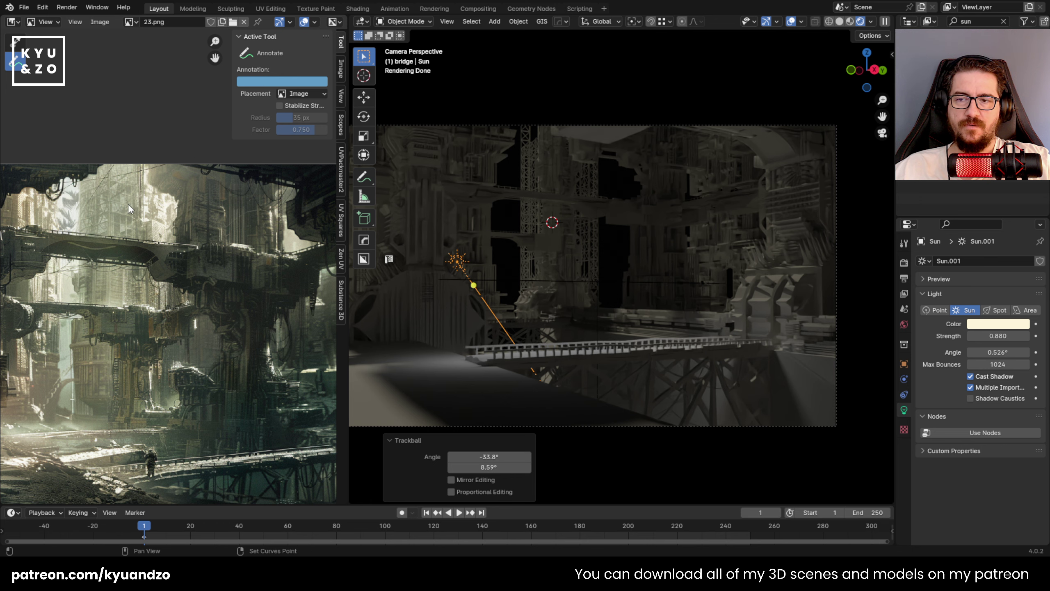
{"action": "middle_click_drag", "start_coordinate": [132, 209], "coordinate": [151, 206]}
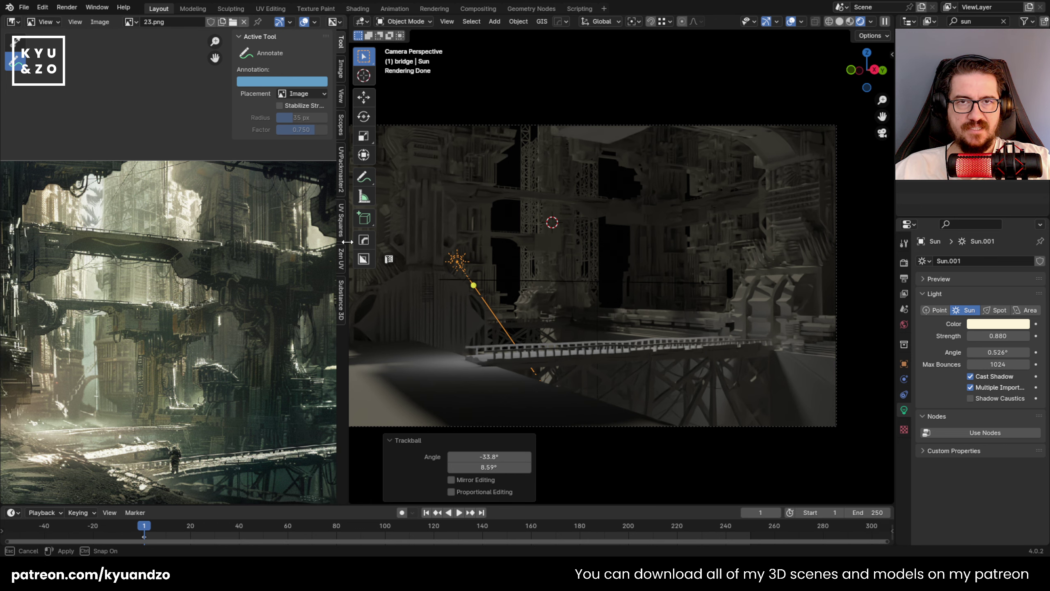
{"action": "left_click_drag", "start_coordinate": [347, 241], "coordinate": [504, 244]}
{"action": "scroll", "coordinate": [207, 220], "scroll_direction": "up", "scroll_amount": 3}
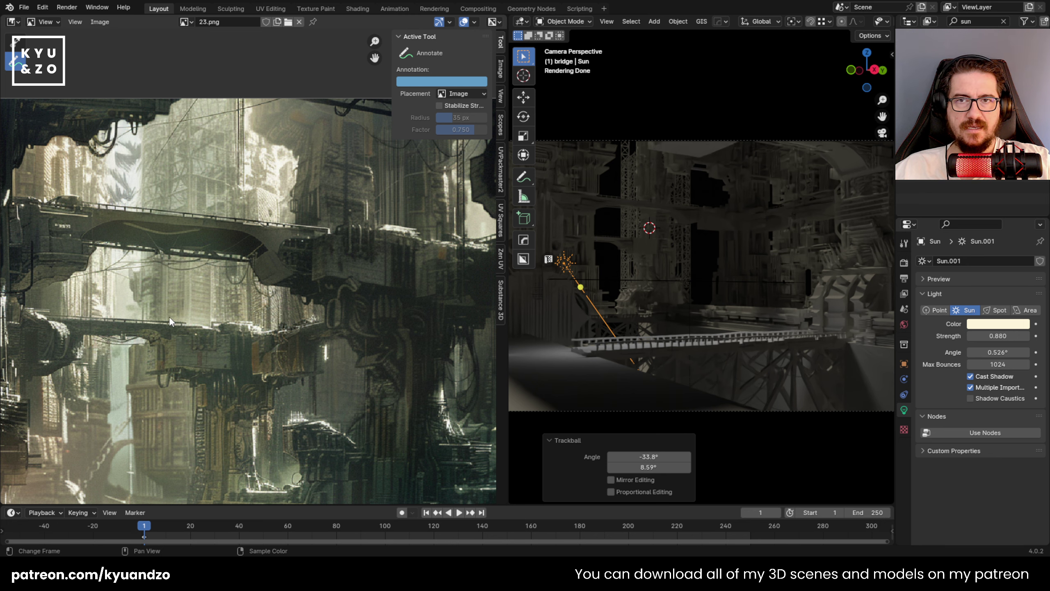
{"action": "middle_click_drag", "start_coordinate": [304, 241], "coordinate": [302, 143]}
{"action": "scroll", "coordinate": [224, 296], "scroll_direction": "down", "scroll_amount": 3}
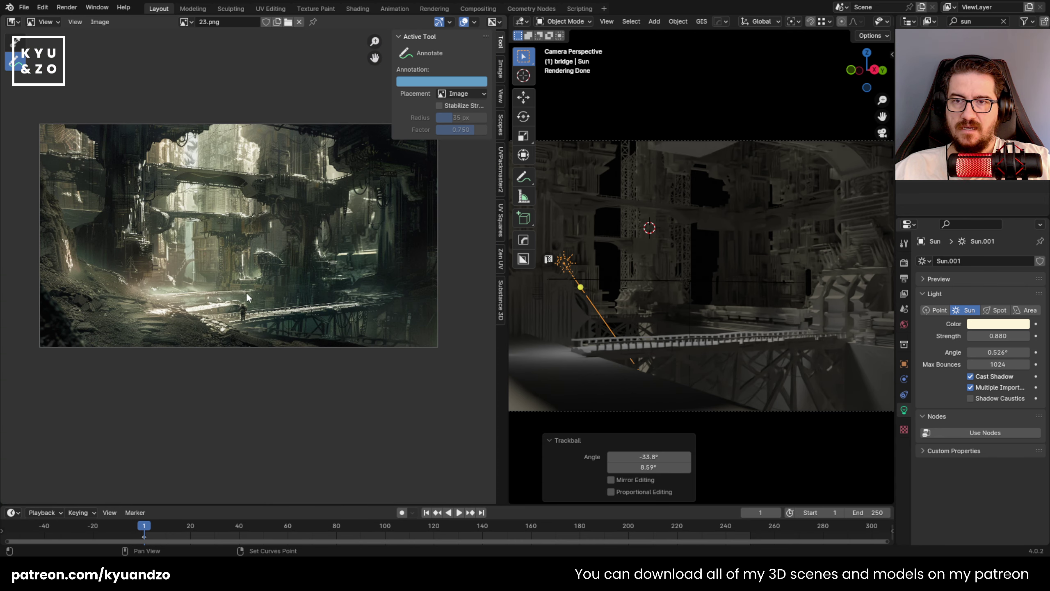
{"action": "scroll", "coordinate": [266, 334], "scroll_direction": "up", "scroll_amount": 1}
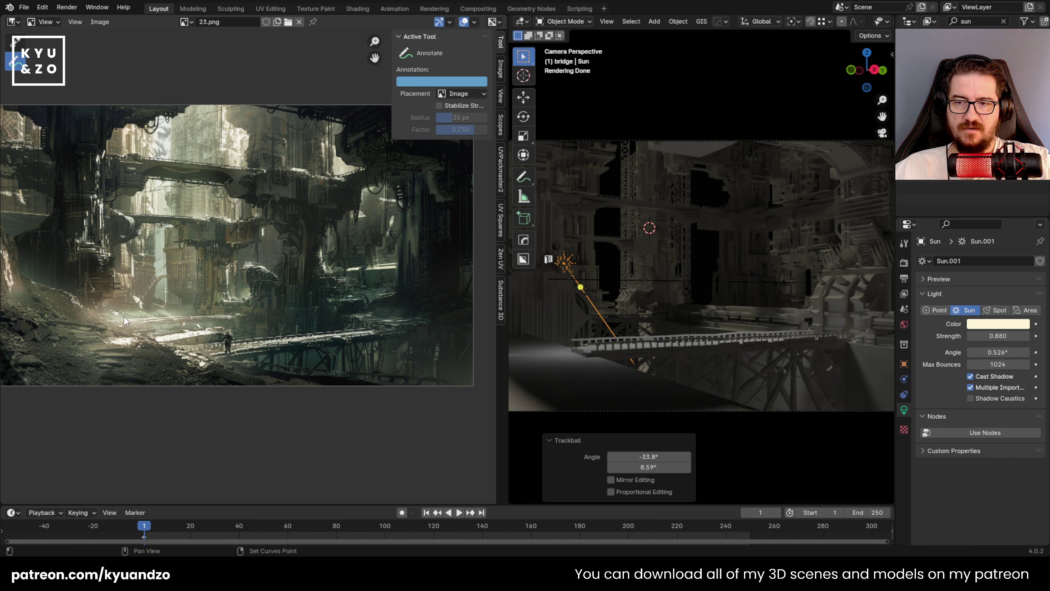
{"action": "scroll", "coordinate": [253, 303], "scroll_direction": "down", "scroll_amount": 1}
{"action": "scroll", "coordinate": [263, 247], "scroll_direction": "up", "scroll_amount": 1}
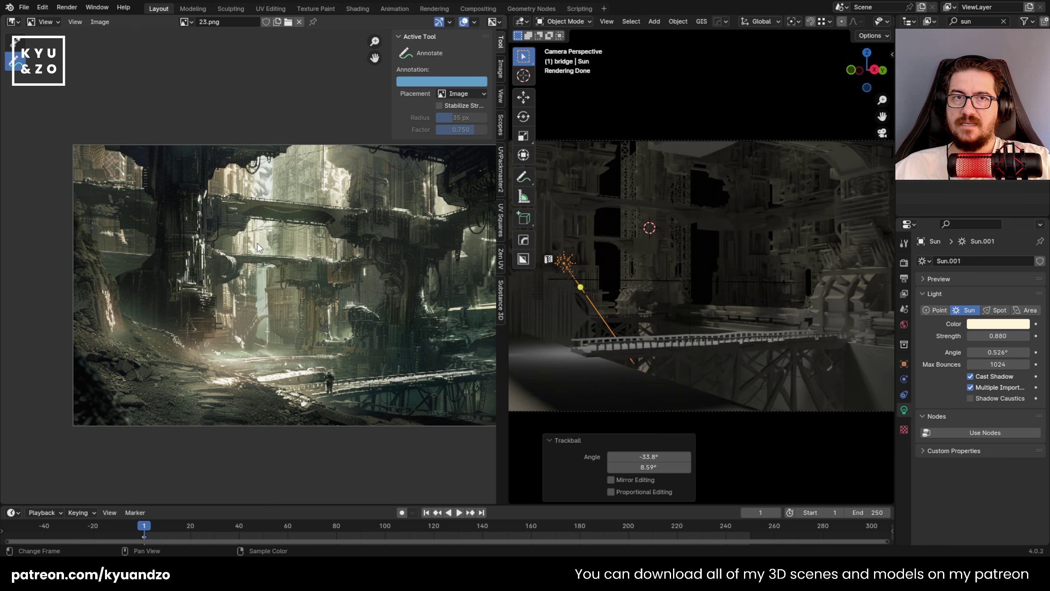
{"action": "middle_click_drag", "start_coordinate": [255, 247], "coordinate": [217, 255]}
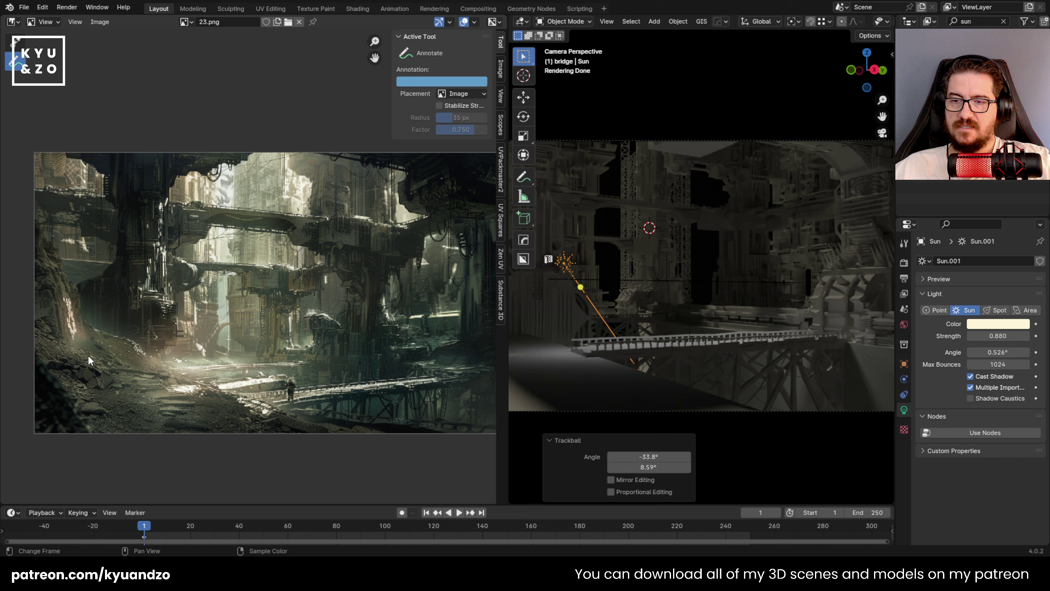
{"action": "middle_click_drag", "start_coordinate": [394, 363], "coordinate": [377, 360]}
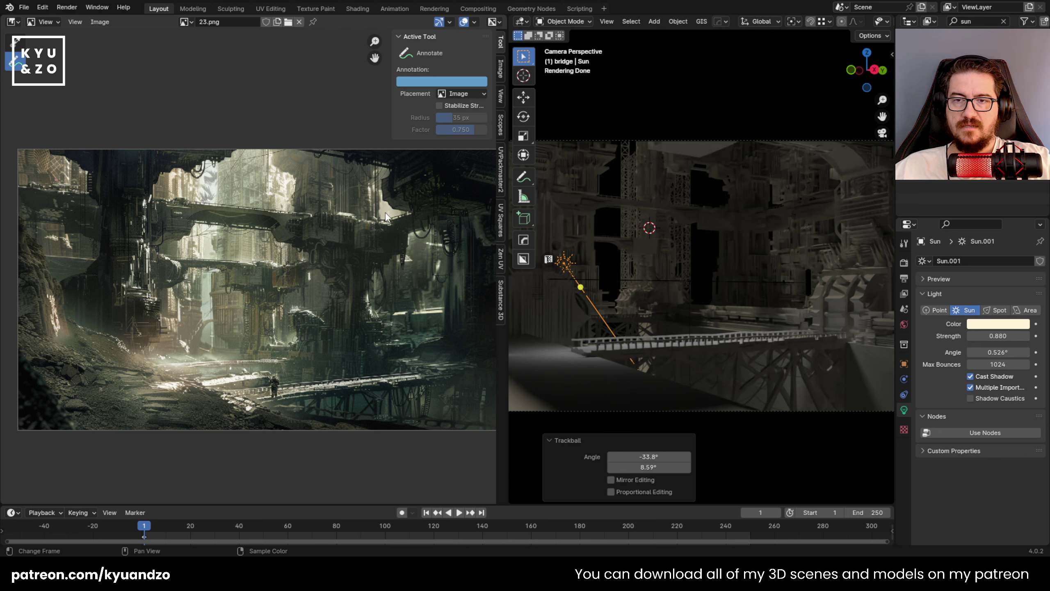
{"action": "scroll", "coordinate": [412, 194], "scroll_direction": "up", "scroll_amount": 2}
{"action": "middle_click_drag", "start_coordinate": [372, 181], "coordinate": [299, 209]}
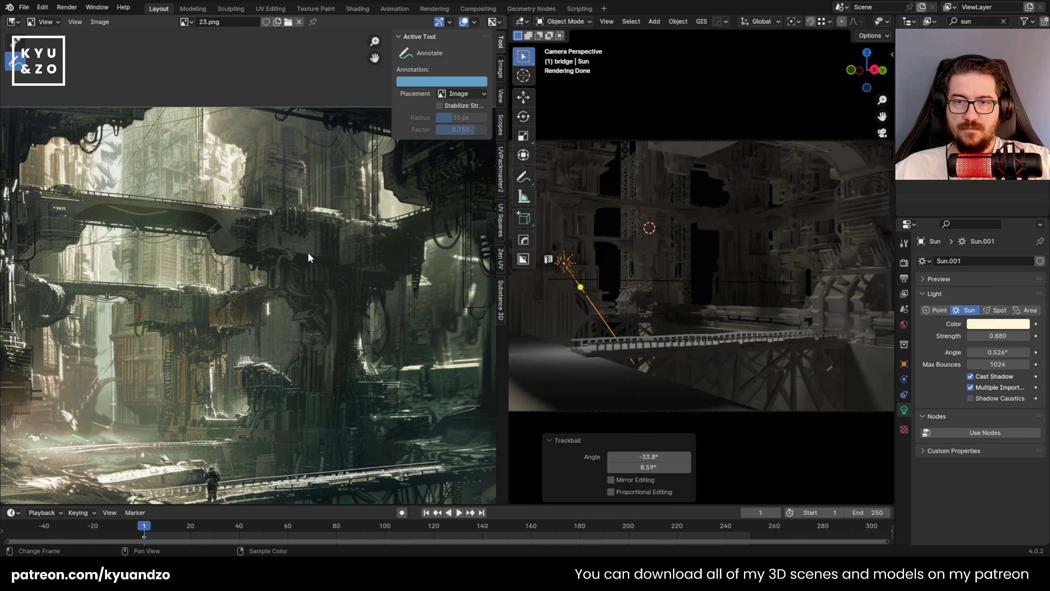
{"action": "middle_click_drag", "start_coordinate": [365, 240], "coordinate": [333, 240]}
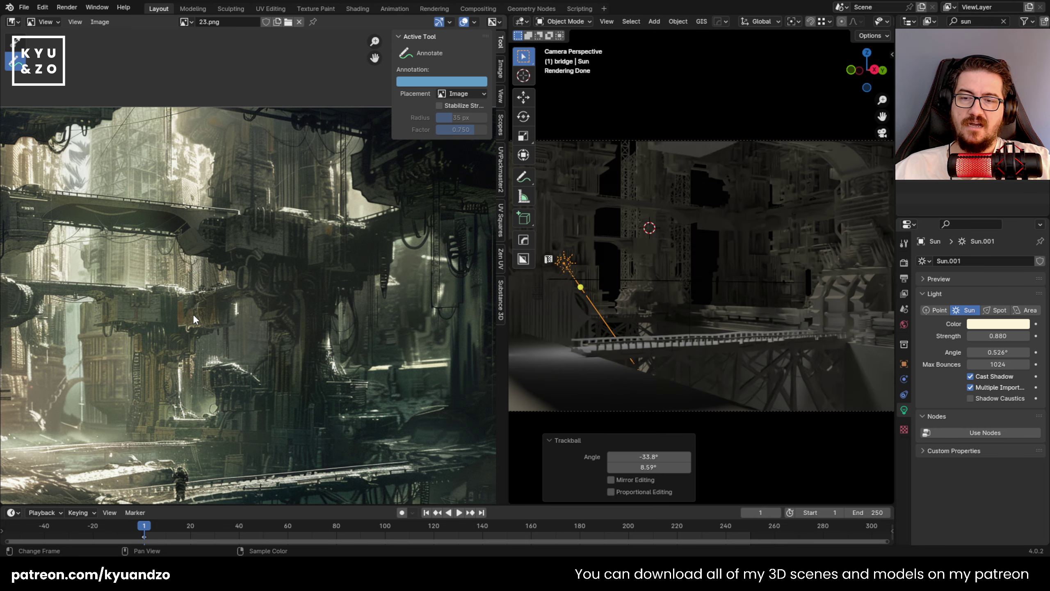
{"action": "scroll", "coordinate": [196, 292], "scroll_direction": "down", "scroll_amount": 2}
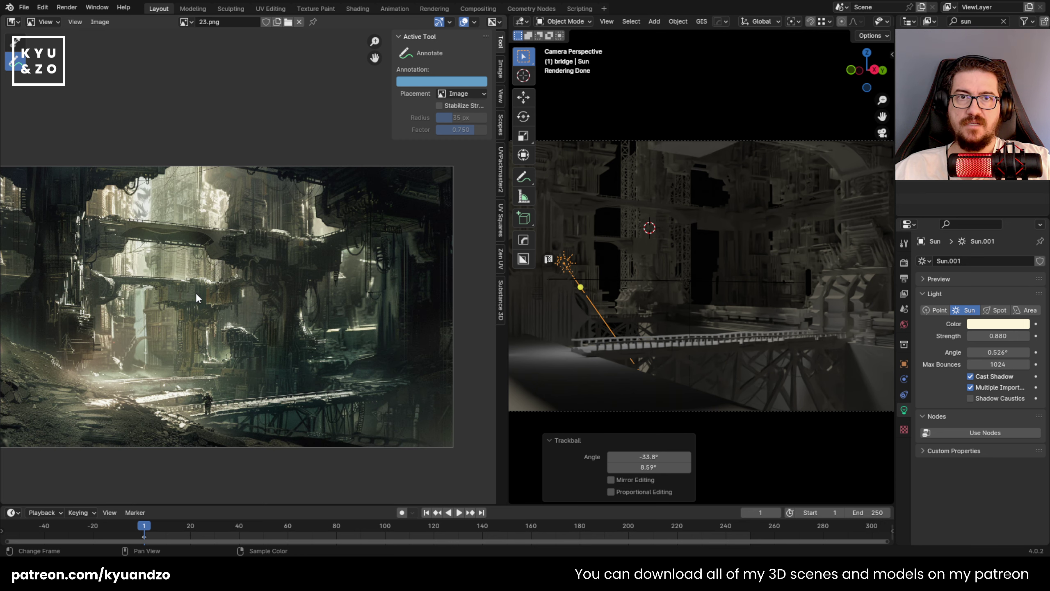
{"action": "scroll", "coordinate": [195, 292], "scroll_direction": "up", "scroll_amount": 1}
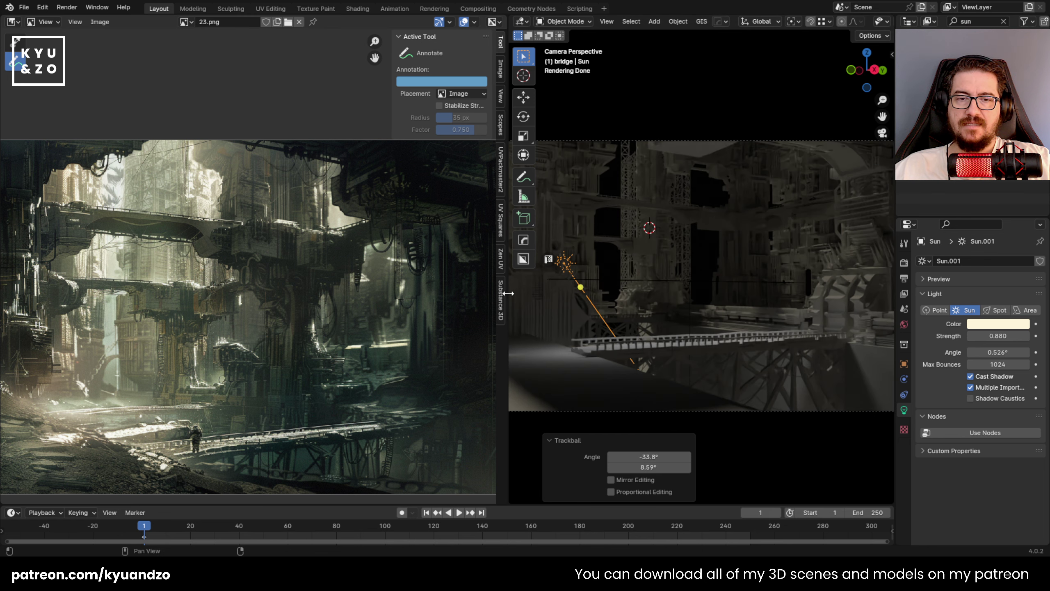
{"action": "left_click_drag", "start_coordinate": [508, 293], "coordinate": [362, 293]}
{"action": "key", "text": "r"}
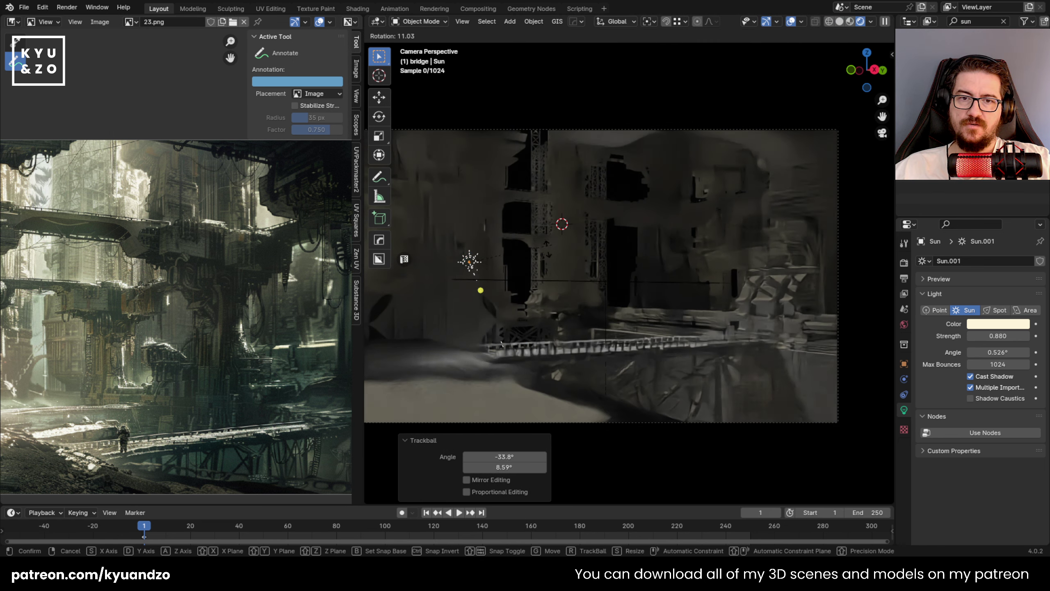
{"action": "key", "text": "x"}
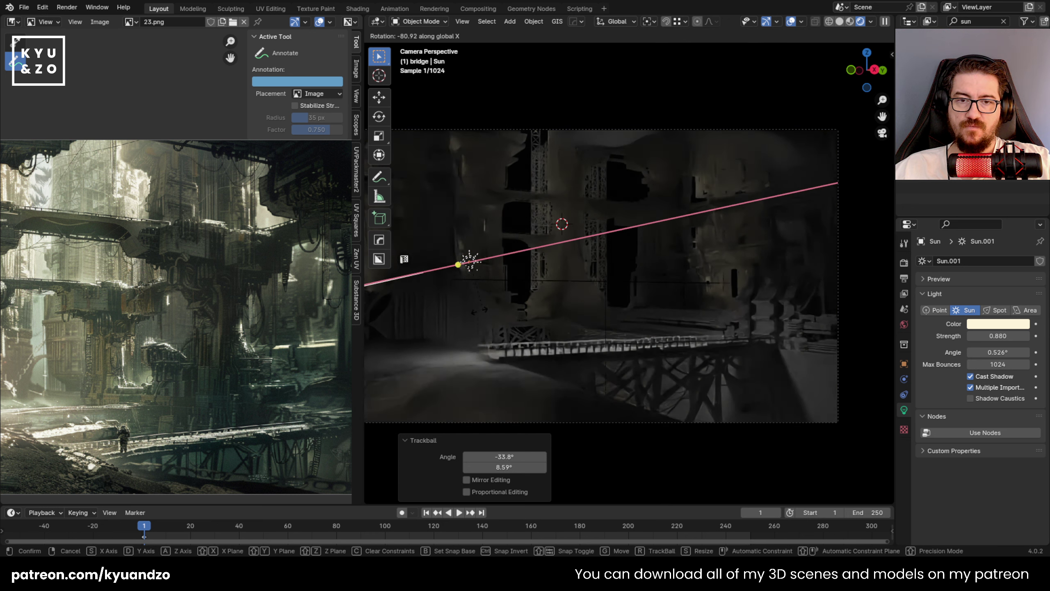
{"action": "right_click", "coordinate": [516, 266]}
Rotate the Sun light 130° around the global Y axis.
{"action": "type", "text": "rsd"}
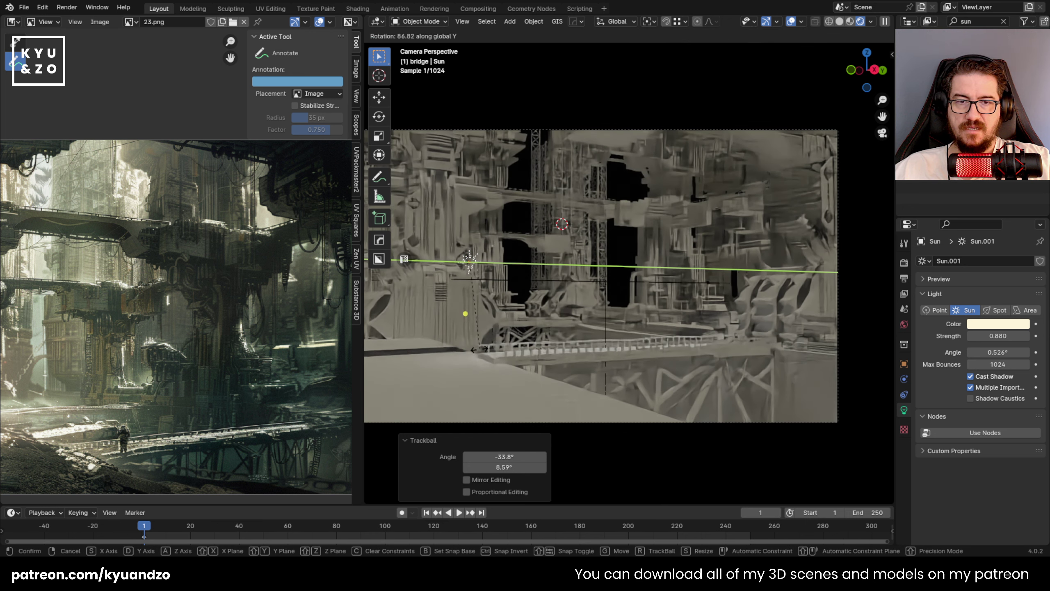
{"action": "type", "text": "130"}
{"action": "key", "text": "Return"}
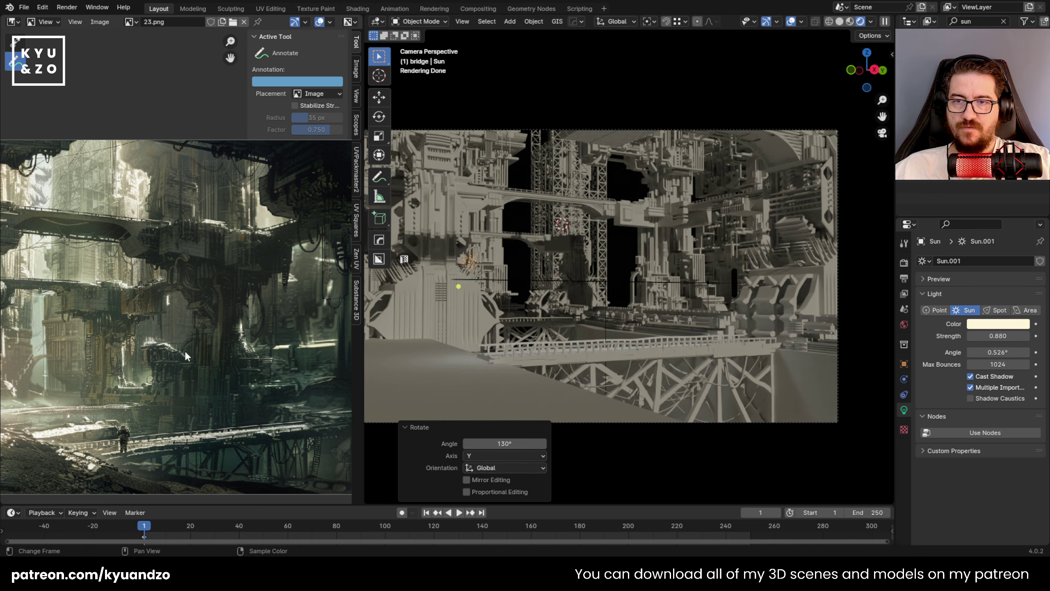
Rotate the Sun light about 41.5° around global Z and move it by about 2.39 m in X, 4.85 m in Y and 0.77 m in Z.
{"action": "key", "text": "r"}
{"action": "key", "text": "x"}
{"action": "key", "text": "y"}
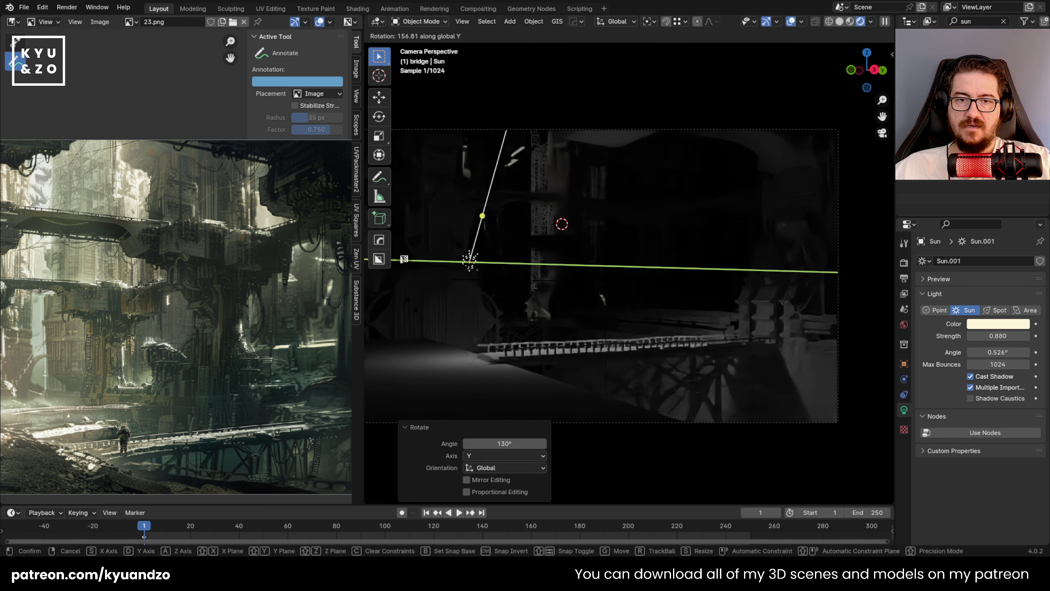
{"action": "key", "text": "z"}
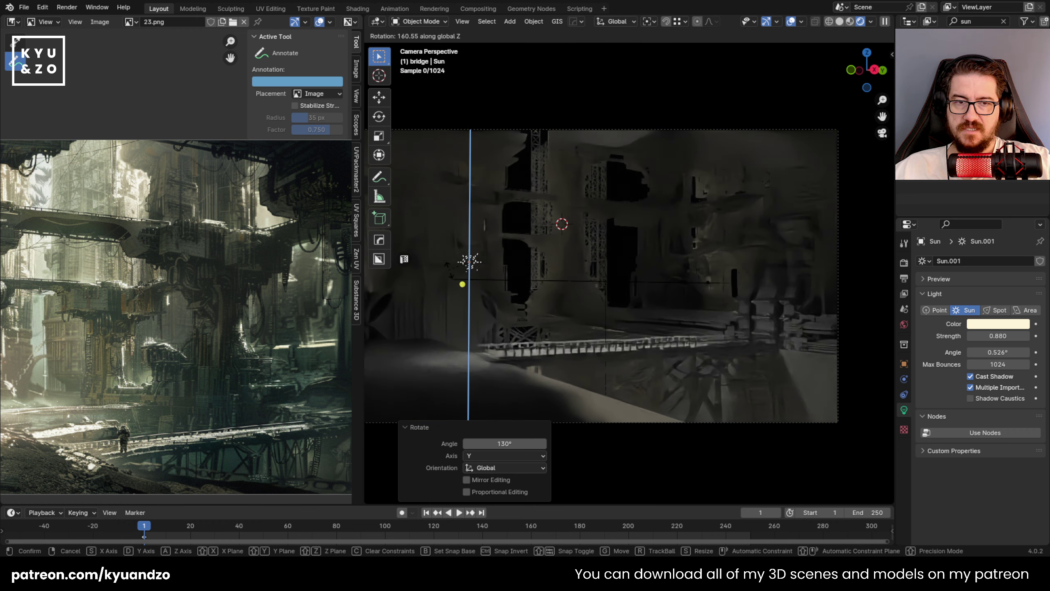
{"action": "left_click", "coordinate": [479, 273]}
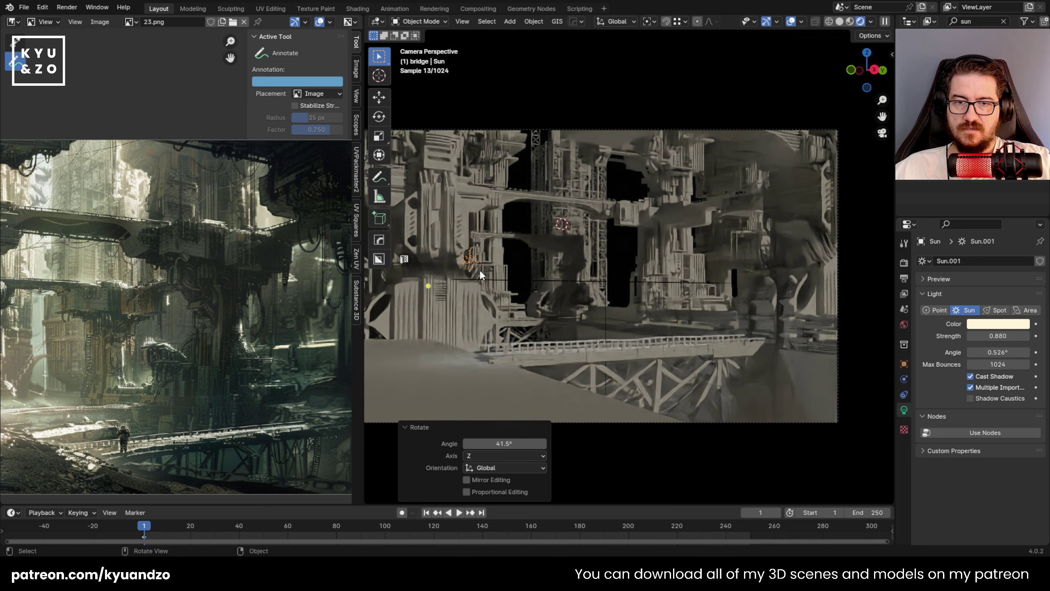
{"action": "key", "text": "g"}
{"action": "left_click", "coordinate": [714, 247]}
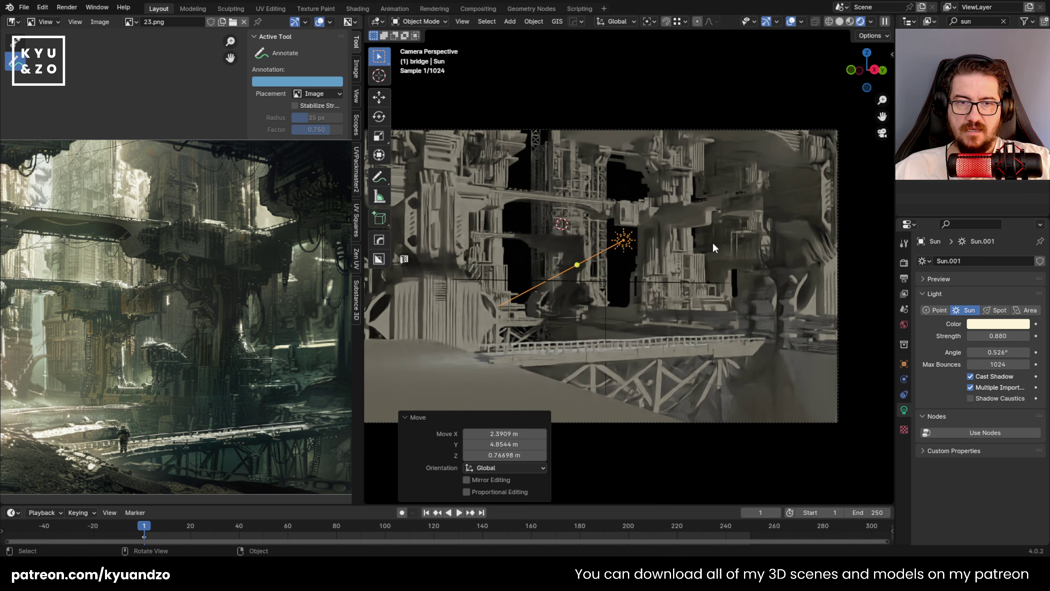
Rotate the Sun light around global Z by about 74.4°, followed by about -37.1°, to adjust the shadow direction.
{"action": "middle_click_drag", "start_coordinate": [664, 208], "coordinate": [671, 309]}
{"action": "key", "text": "r"}
{"action": "key", "text": "z"}
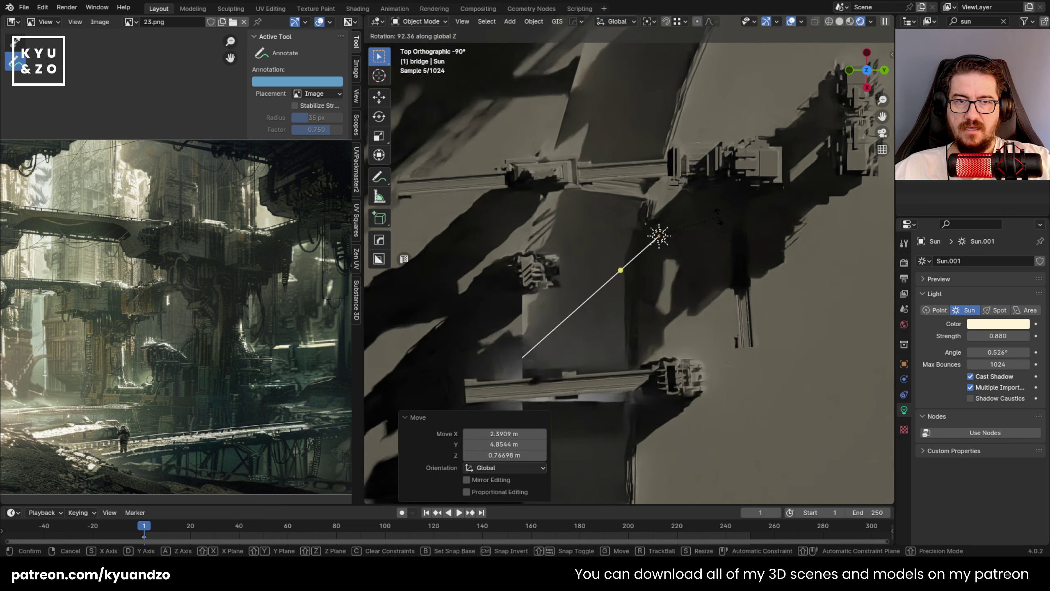
{"action": "left_click", "coordinate": [718, 236]}
{"action": "scroll", "coordinate": [718, 241], "scroll_direction": "down", "scroll_amount": 2}
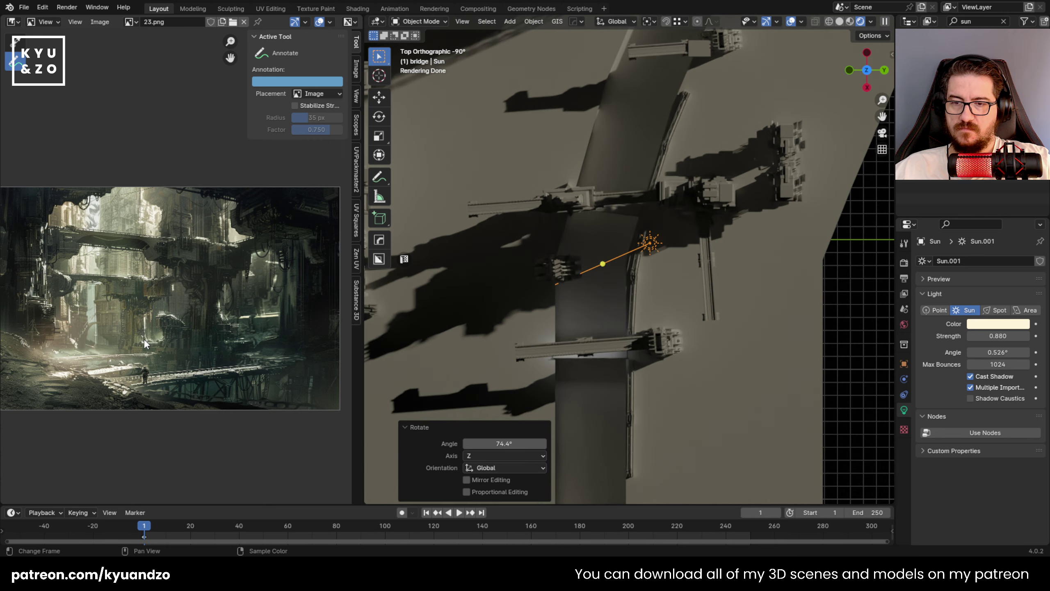
{"action": "scroll", "coordinate": [144, 339], "scroll_direction": "down", "scroll_amount": 1}
{"action": "middle_click_drag", "start_coordinate": [748, 177], "coordinate": [663, 170]}
{"action": "scroll", "coordinate": [612, 240], "scroll_direction": "up", "scroll_amount": 5}
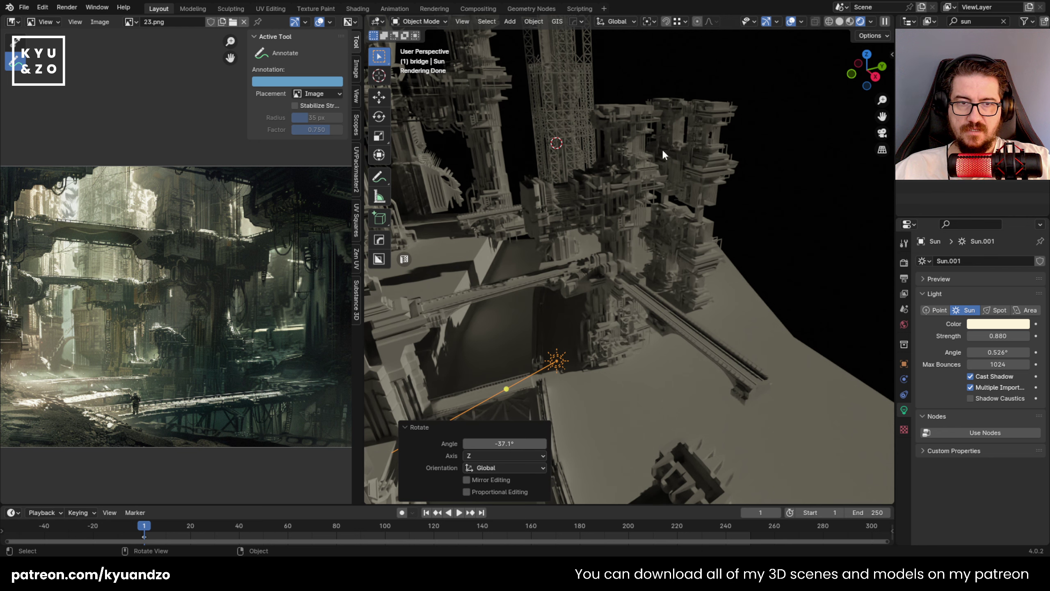
Rotate the Sun light about -34.8° around global Z and set its strength to 2.300.
{"action": "scroll", "coordinate": [218, 206], "scroll_direction": "up", "scroll_amount": 2}
{"action": "middle_click_drag", "start_coordinate": [141, 179], "coordinate": [217, 216]}
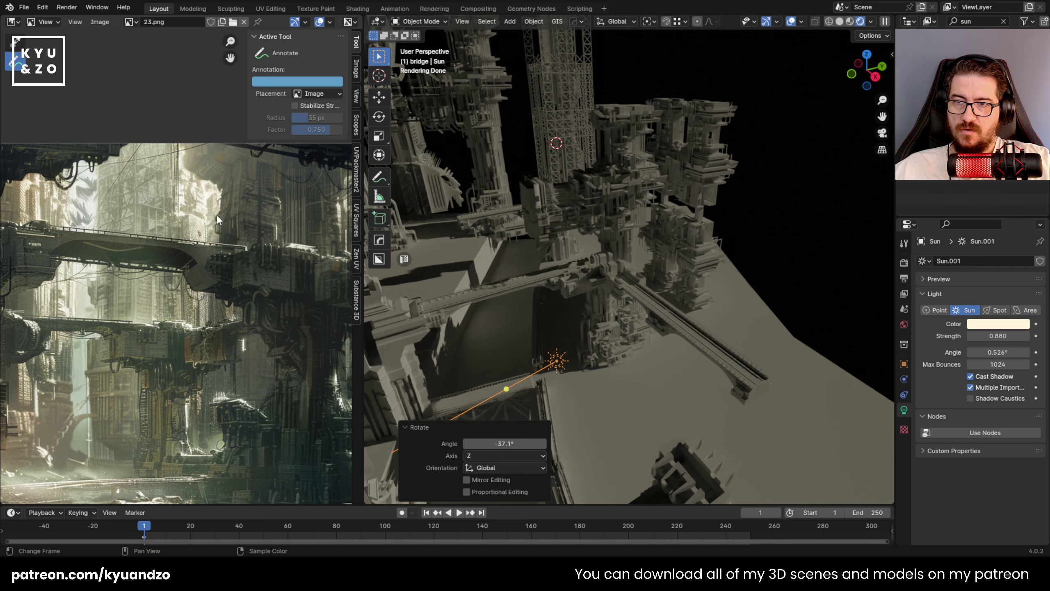
{"action": "middle_click_drag", "start_coordinate": [570, 135], "coordinate": [590, 139]}
{"action": "key", "text": "r"}
{"action": "key", "text": "z"}
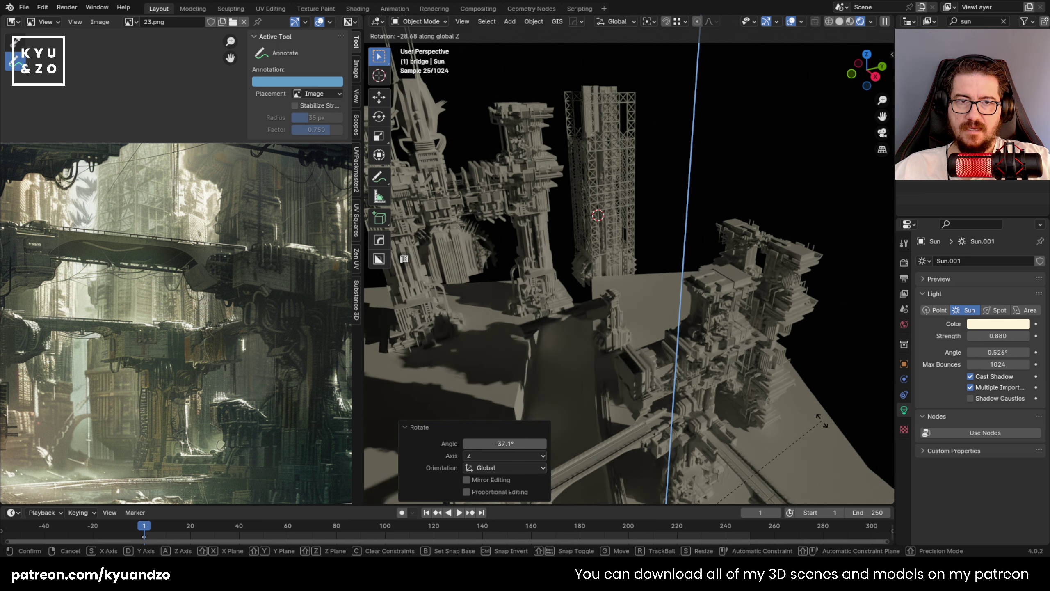
{"action": "left_click", "coordinate": [821, 453]}
{"action": "left_click_drag", "start_coordinate": [998, 336], "coordinate": [1025, 336]}
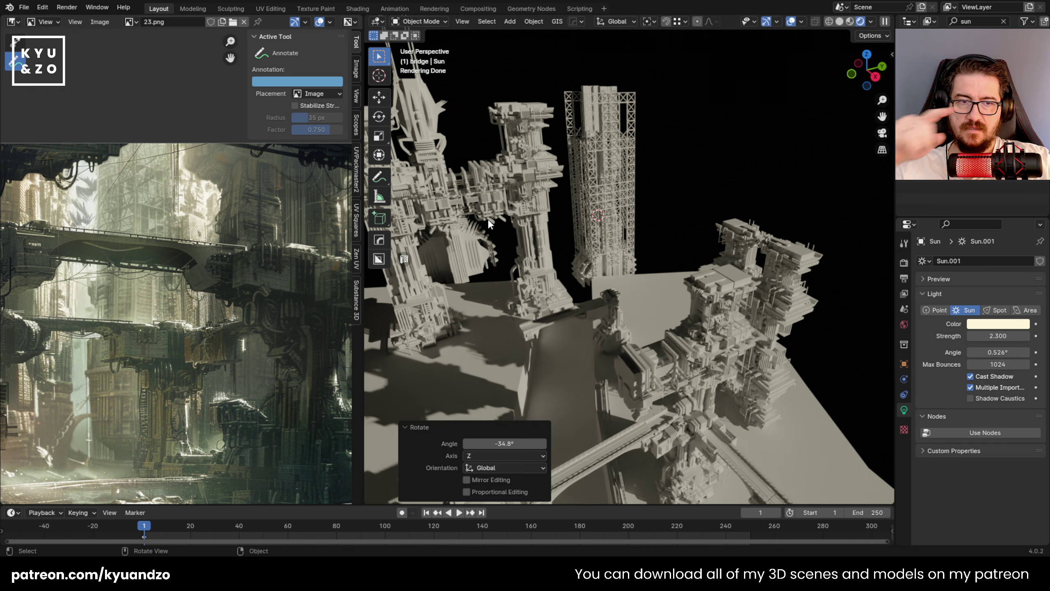
Add a 2 m plane mesh at the 3D cursor and scale it up uniformly.
{"action": "scroll", "coordinate": [666, 243], "scroll_direction": "down", "scroll_amount": 4}
{"action": "middle_click_drag", "start_coordinate": [595, 287], "coordinate": [702, 320], "text": "shift"}
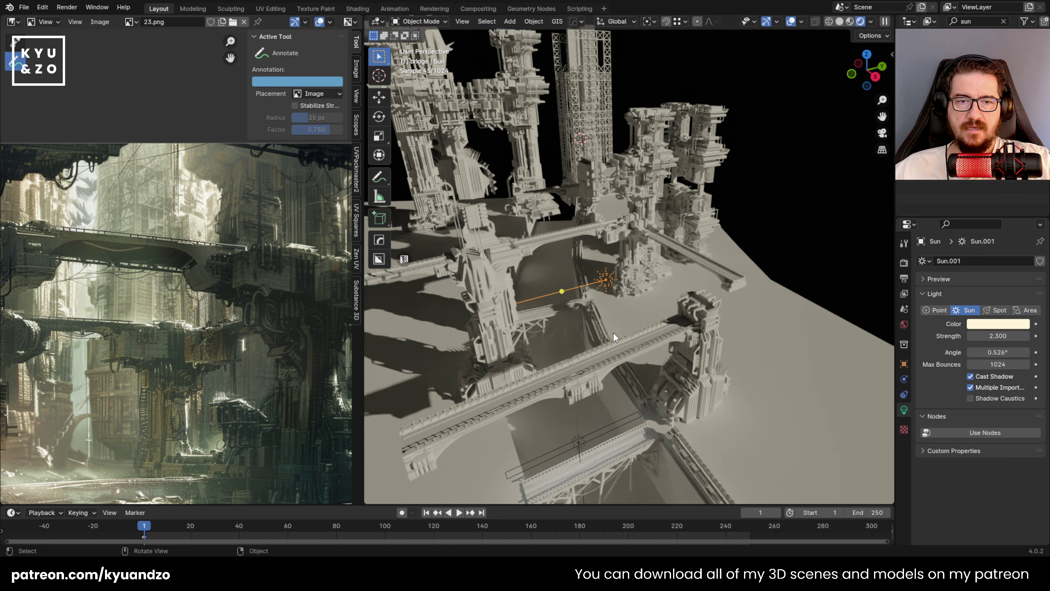
{"action": "key", "text": "shift+a"}
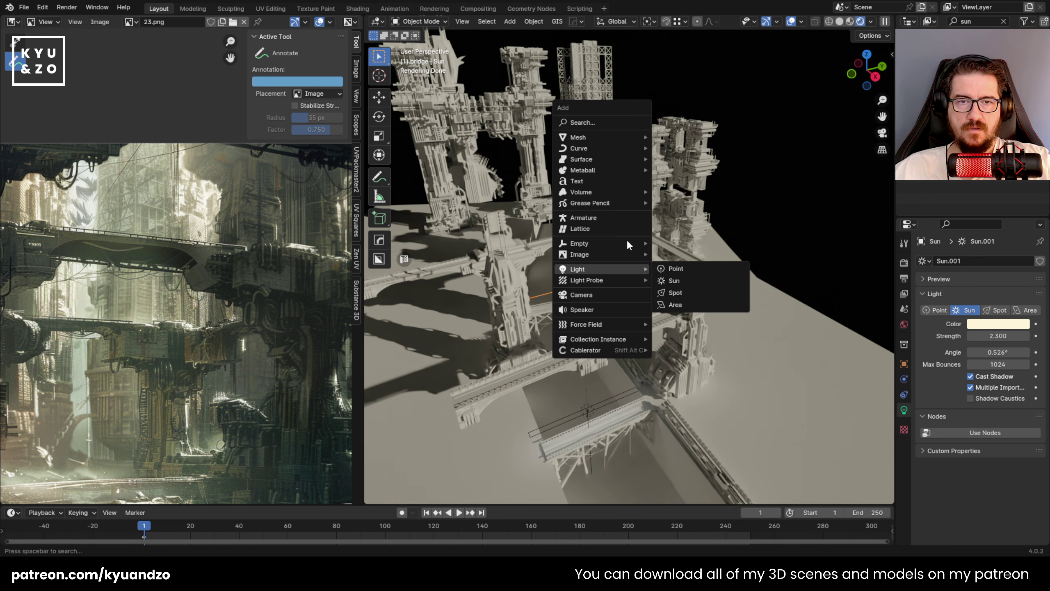
{"action": "mouse_move", "coordinate": [619, 139]}
{"action": "left_click", "coordinate": [677, 137]}
{"action": "key", "text": "s"}
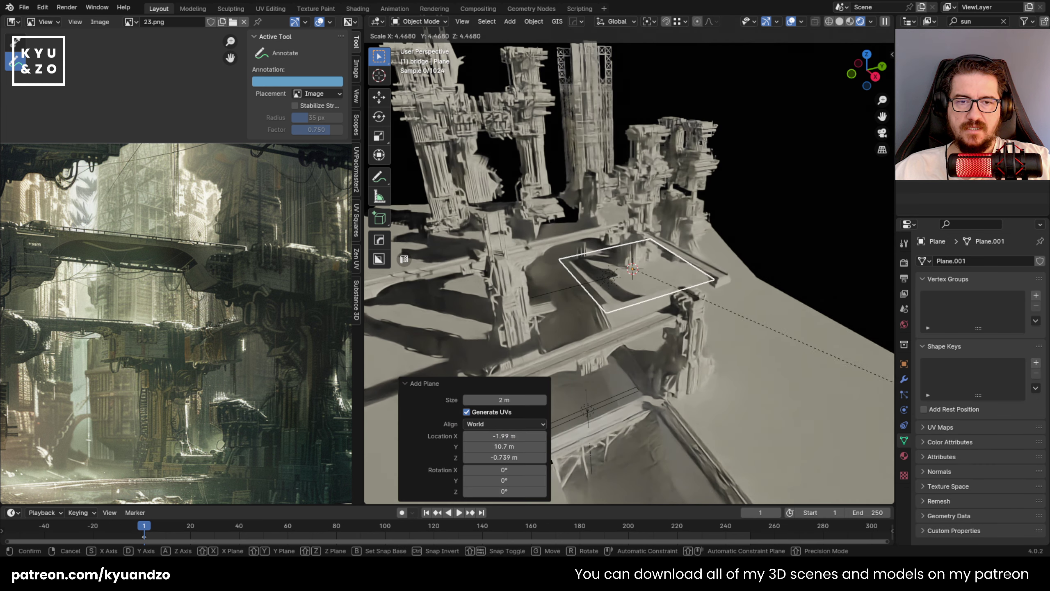
{"action": "left_click", "coordinate": [848, 80]}
Rotate the plane about -57.2° around global X and about -53.5° around global Z.
{"action": "key", "text": "r"}
{"action": "key", "text": "x"}
{"action": "left_click", "coordinate": [704, 379]}
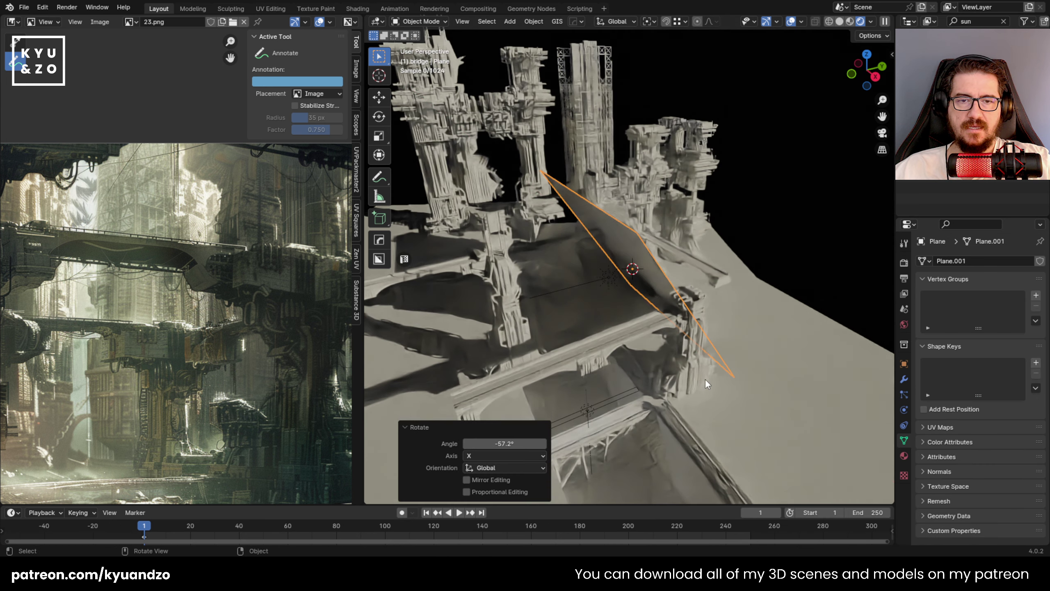
{"action": "key", "text": "r"}
{"action": "key", "text": "z"}
{"action": "left_click", "coordinate": [682, 392]}
Move the plane about 11.79 m along global Y, then adjust its position once more along the same axis.
{"action": "key", "text": "g"}
{"action": "key", "text": "x"}
{"action": "key", "text": "y"}
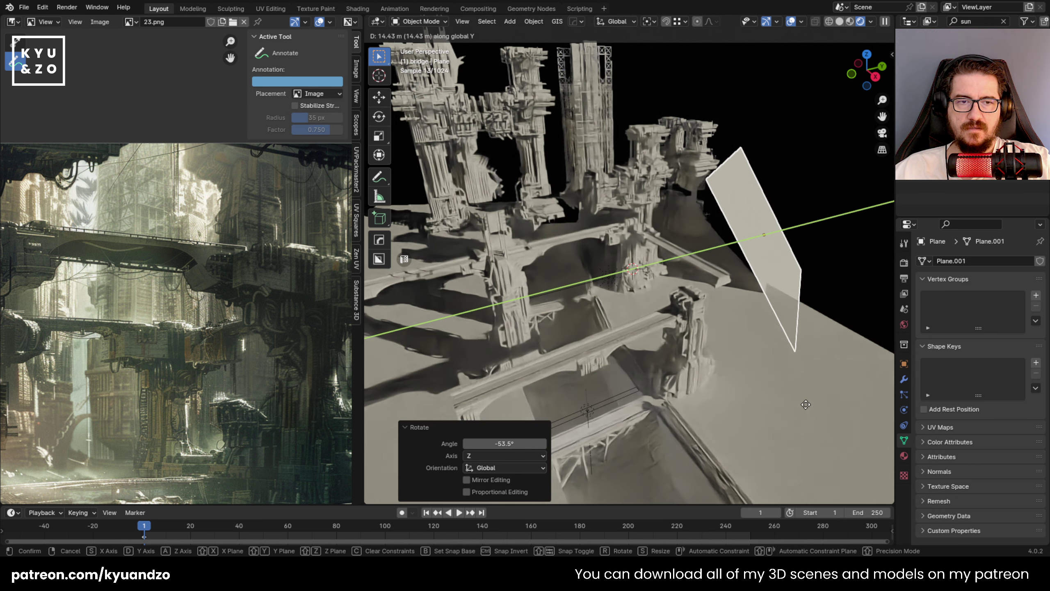
{"action": "left_click", "coordinate": [762, 291]}
{"action": "key", "text": "g"}
{"action": "key", "text": "x"}
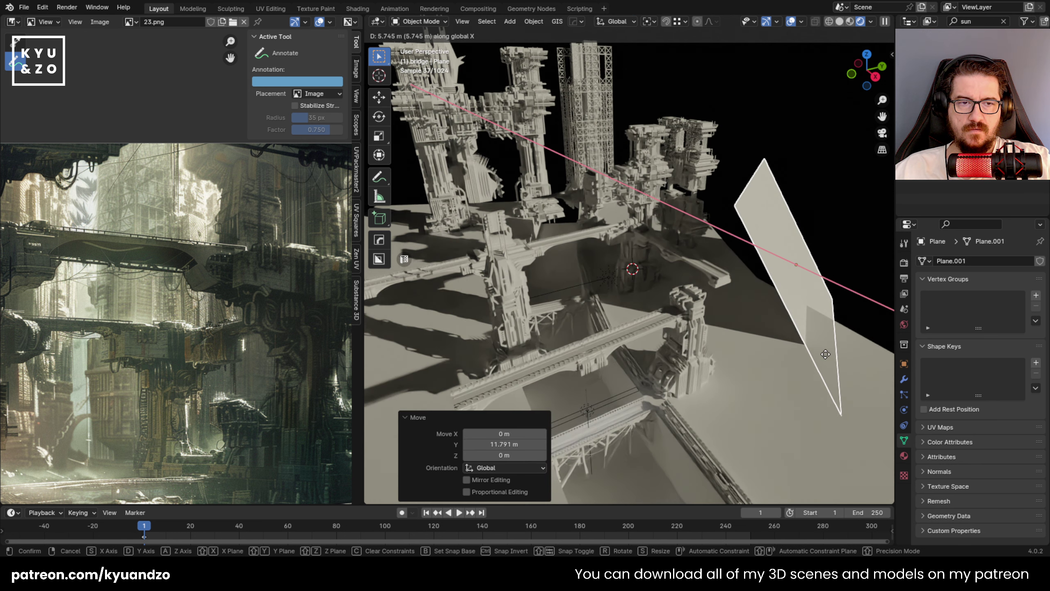
{"action": "key", "text": "y"}
{"action": "left_click", "coordinate": [799, 336]}
Scale the plane by about 1.624 and move it about 2.68 m in X, 7.46 m in Y and 2.66 m in Z.
{"action": "key", "text": "s"}
{"action": "left_click", "coordinate": [837, 363]}
{"action": "key", "text": "g"}
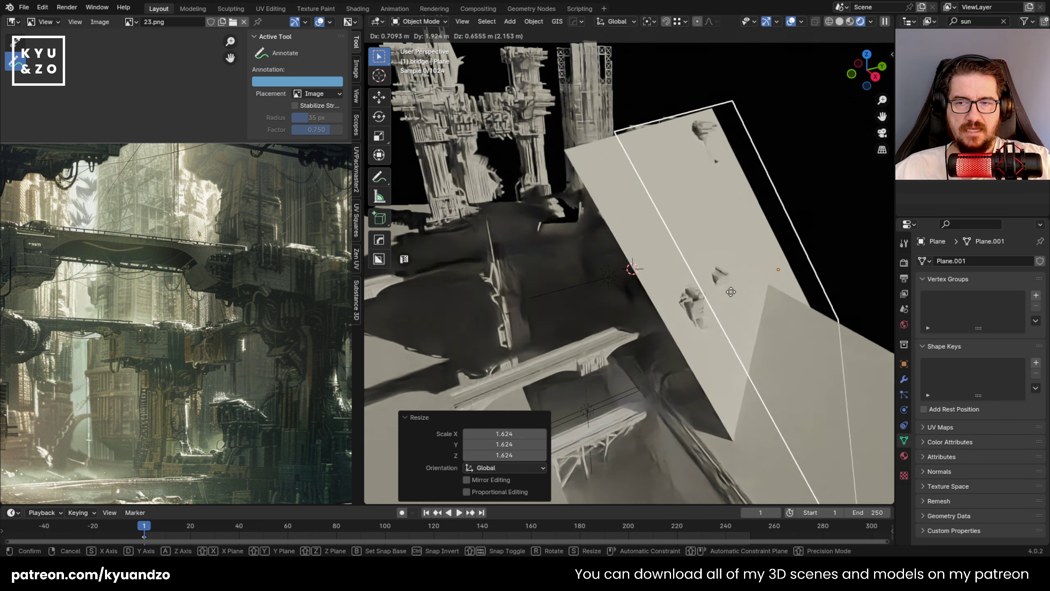
{"action": "left_click", "coordinate": [786, 270]}
{"action": "key", "text": "s"}
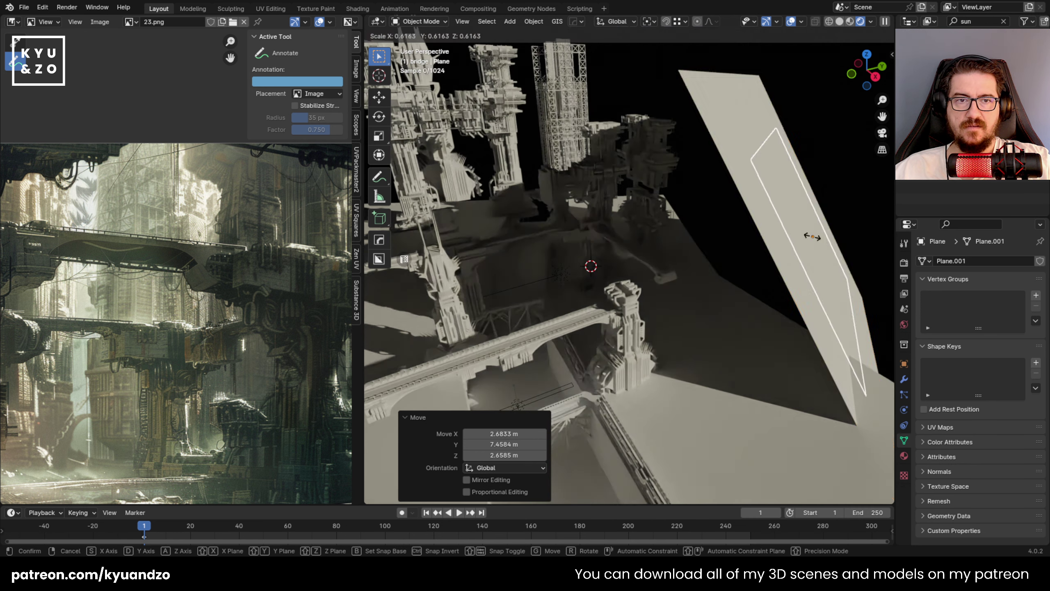
{"action": "right_click", "coordinate": [778, 263]}
{"action": "key", "text": "s"}
{"action": "key", "text": "s"}
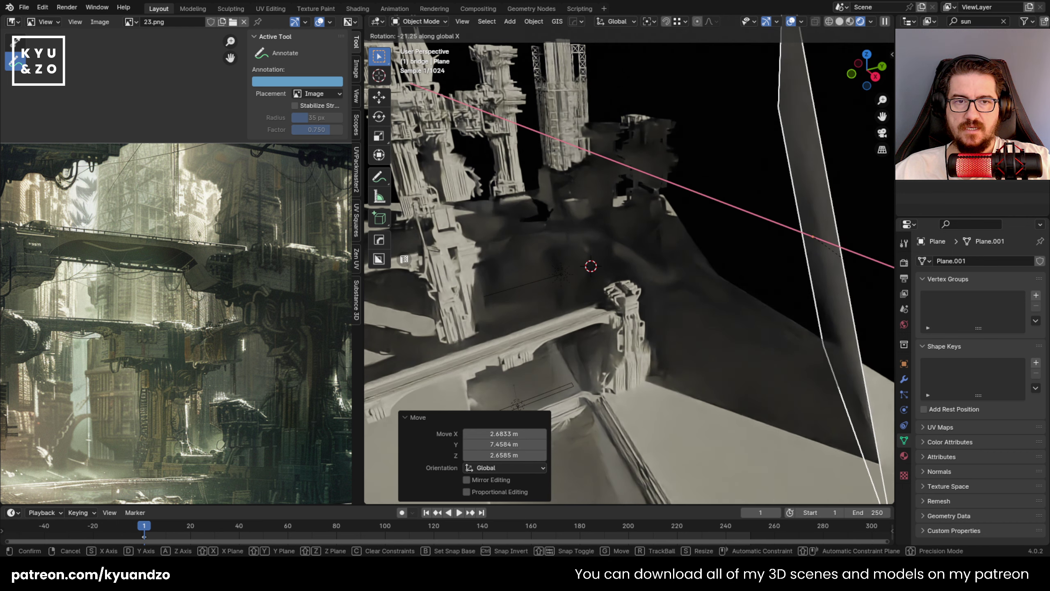
{"action": "right_click", "coordinate": [873, 278]}
Rotate the plane about -17° around global X so it stands more upright.
{"action": "key", "text": "r"}
{"action": "key", "text": "x"}
{"action": "left_click", "coordinate": [805, 278]}
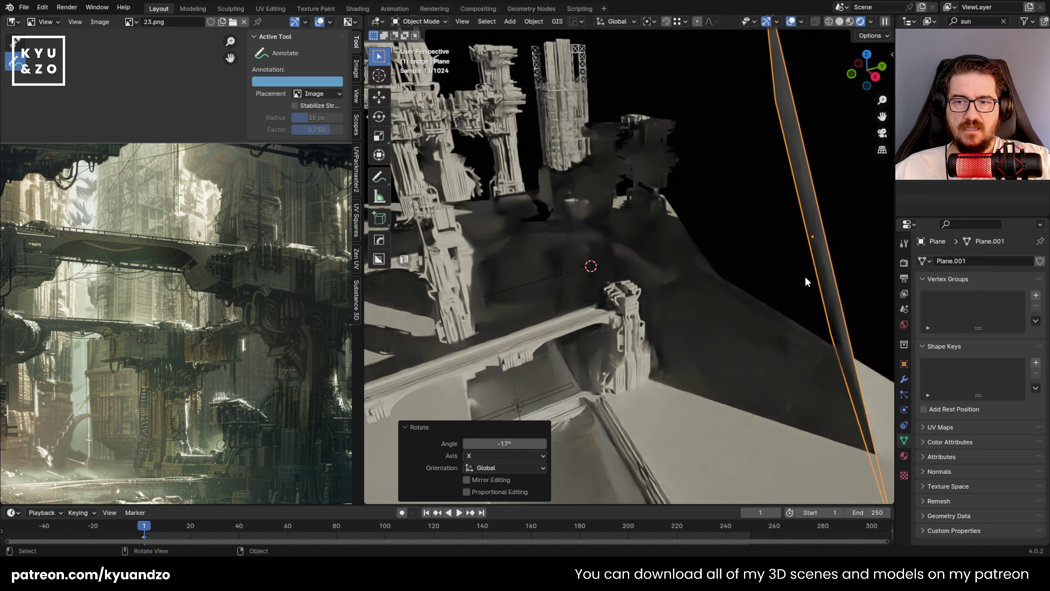
Move the plane about 7.04 m along global X and scale it by about 1.281 to widen its shadow.
{"action": "middle_click_drag", "start_coordinate": [223, 301], "coordinate": [210, 296]}
{"action": "scroll", "coordinate": [210, 296], "scroll_direction": "down", "scroll_amount": 4}
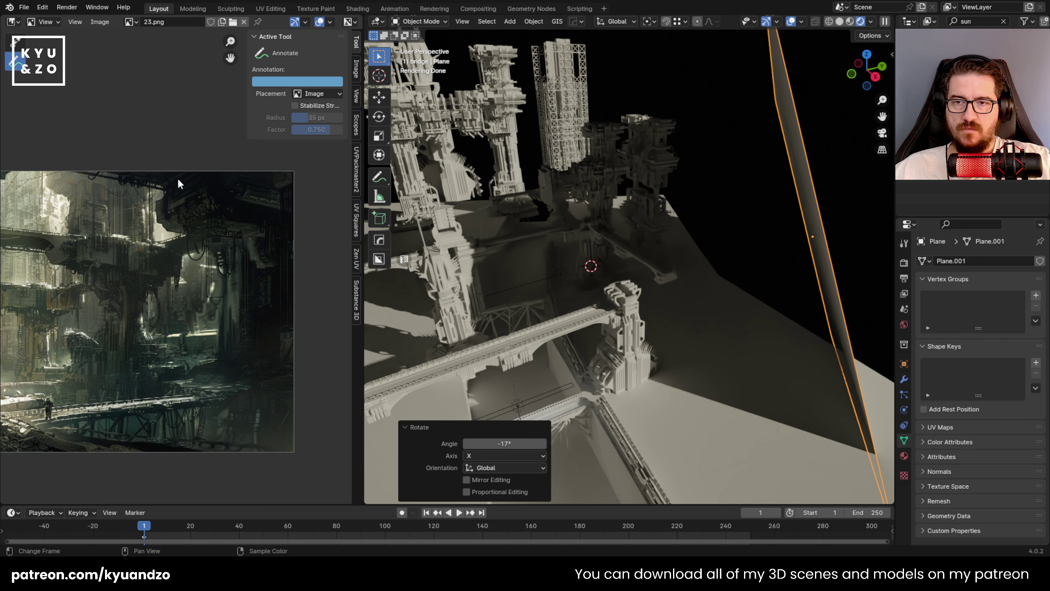
{"action": "key", "text": "g"}
{"action": "key", "text": "x"}
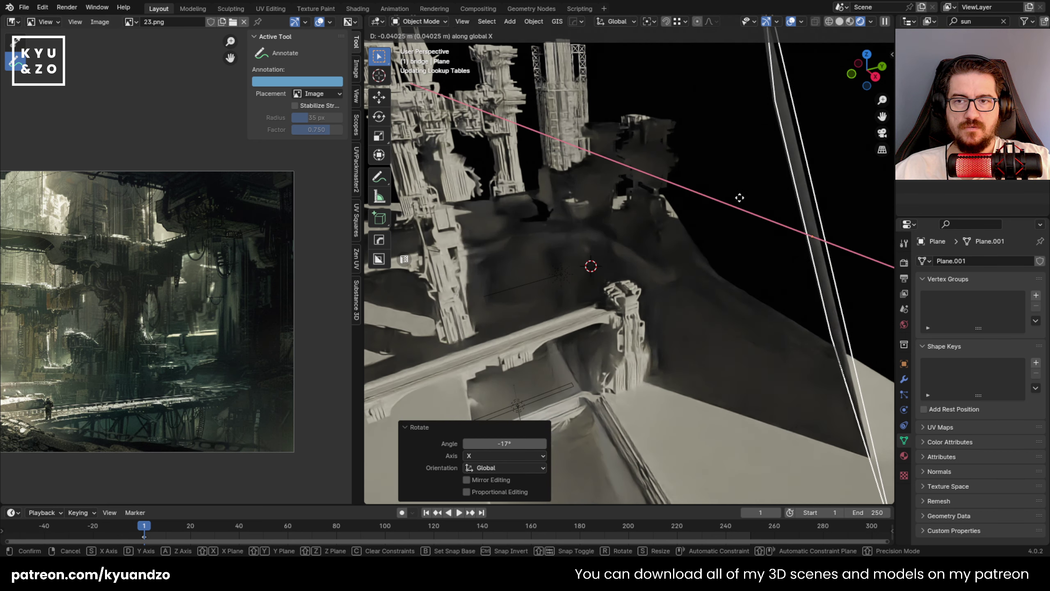
{"action": "left_click", "coordinate": [760, 272]}
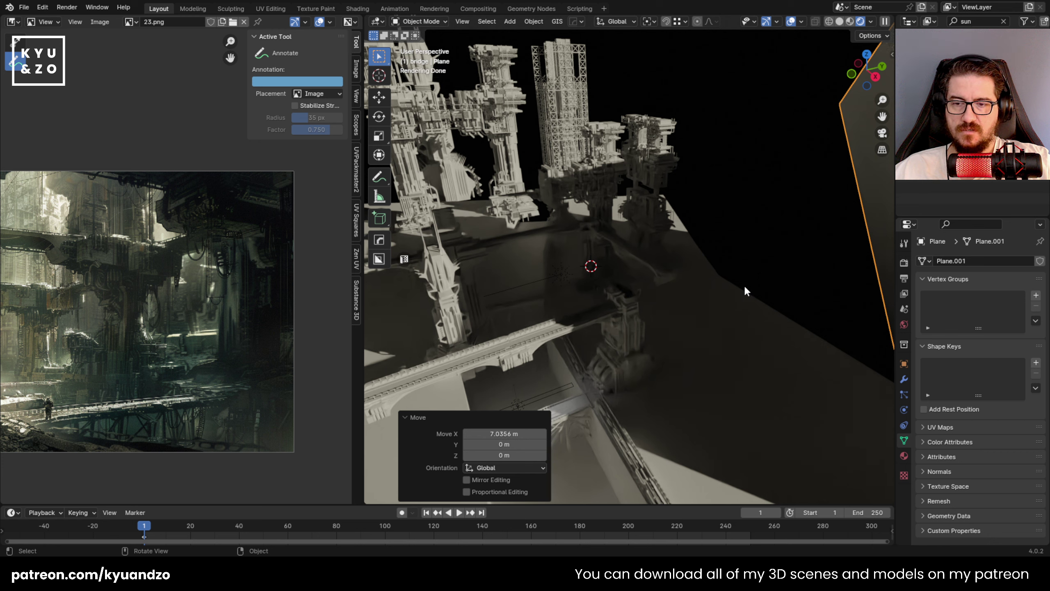
{"action": "key", "text": "s"}
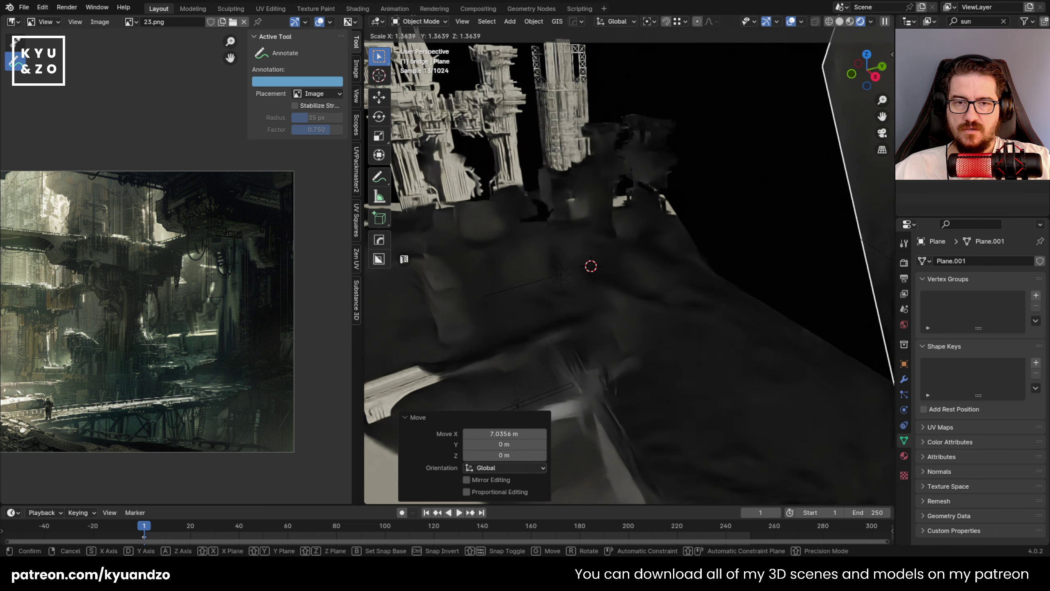
{"action": "left_click", "coordinate": [768, 185]}
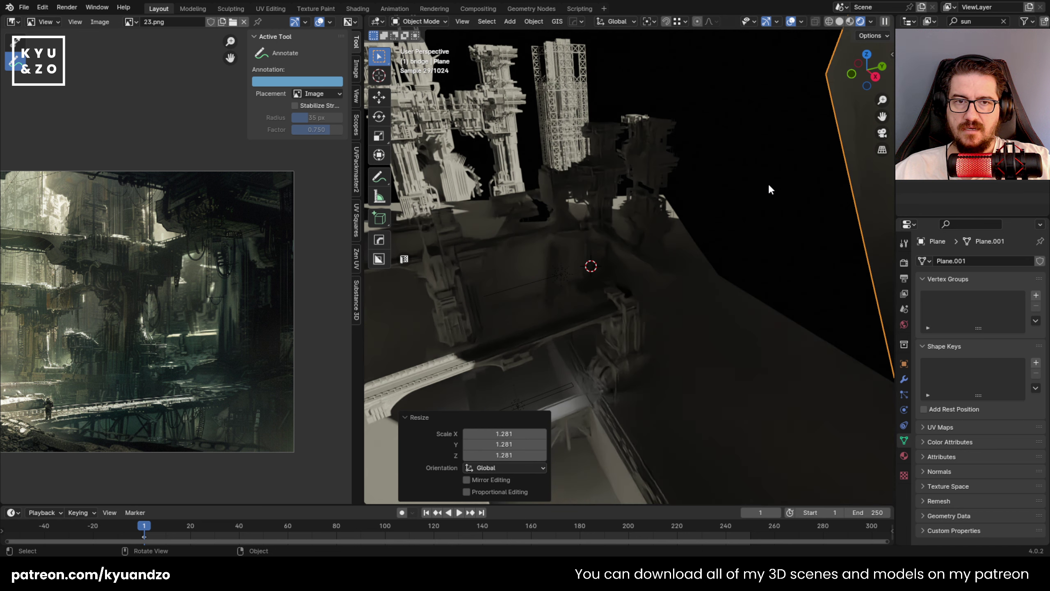
Select the scene camera and look through it to check the plane's shadow.
{"action": "scroll", "coordinate": [547, 306], "scroll_direction": "down", "scroll_amount": 3}
{"action": "middle_click_drag", "start_coordinate": [547, 306], "coordinate": [582, 304]}
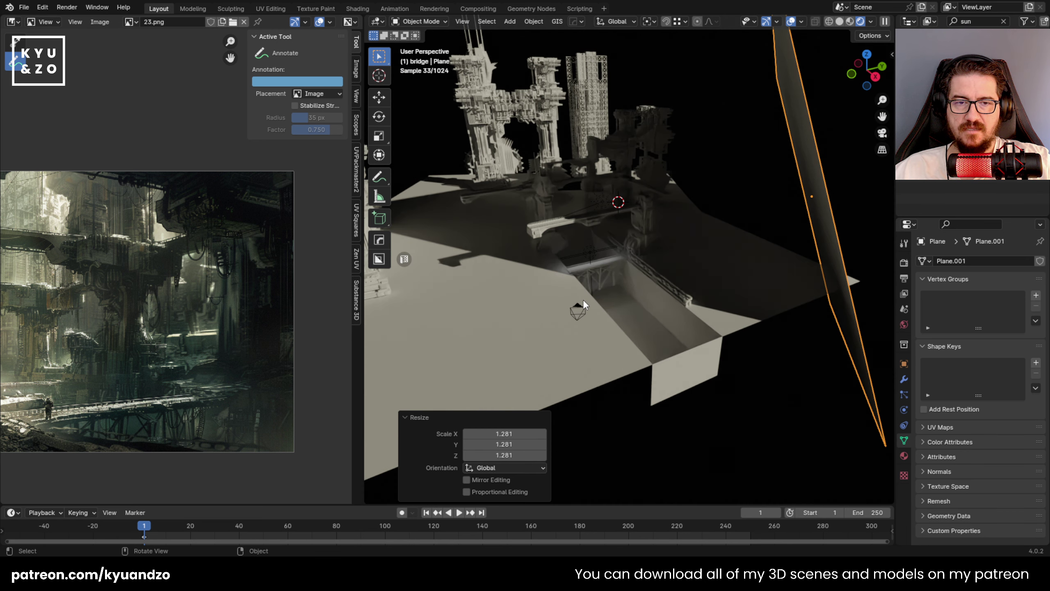
{"action": "left_click", "coordinate": [582, 304]}
{"action": "left_click", "coordinate": [581, 310]}
{"action": "key", "text": "KP_0"}
{"action": "left_click", "coordinate": [582, 314]}
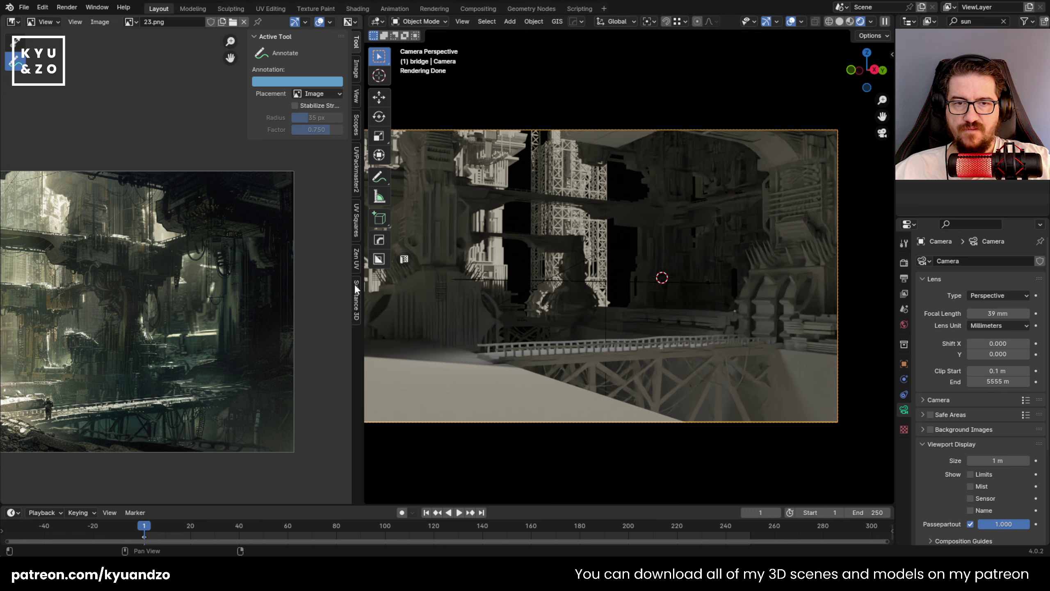
Try to select the shadow-casting plane from the camera view.
{"action": "scroll", "coordinate": [849, 159], "scroll_direction": "down", "scroll_amount": 4}
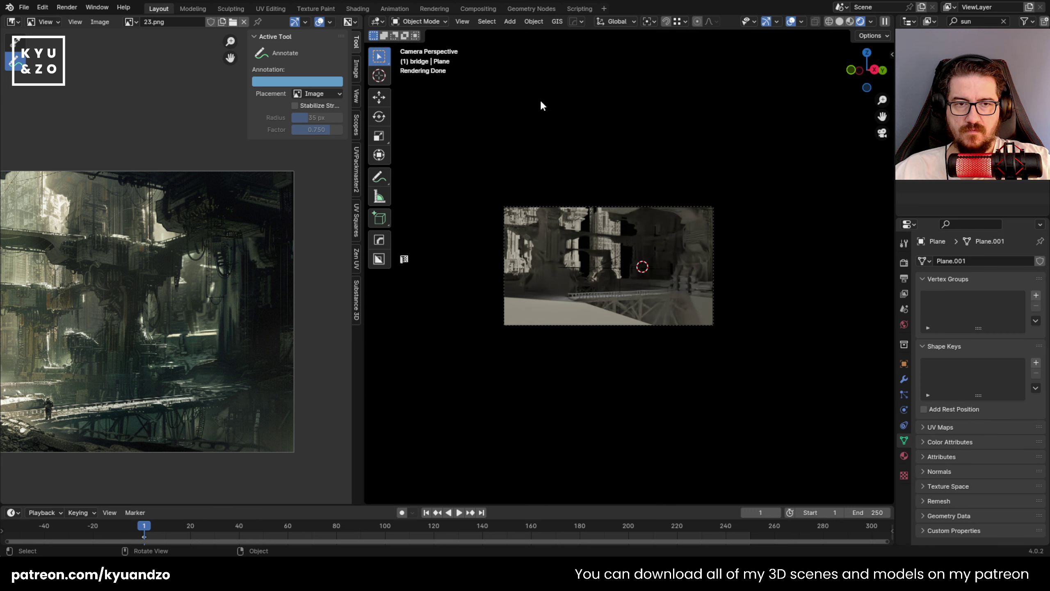
{"action": "left_click_drag", "start_coordinate": [542, 102], "coordinate": [846, 385]}
{"action": "left_click_drag", "start_coordinate": [620, 355], "coordinate": [909, 405]}
{"action": "left_click", "coordinate": [578, 388]}
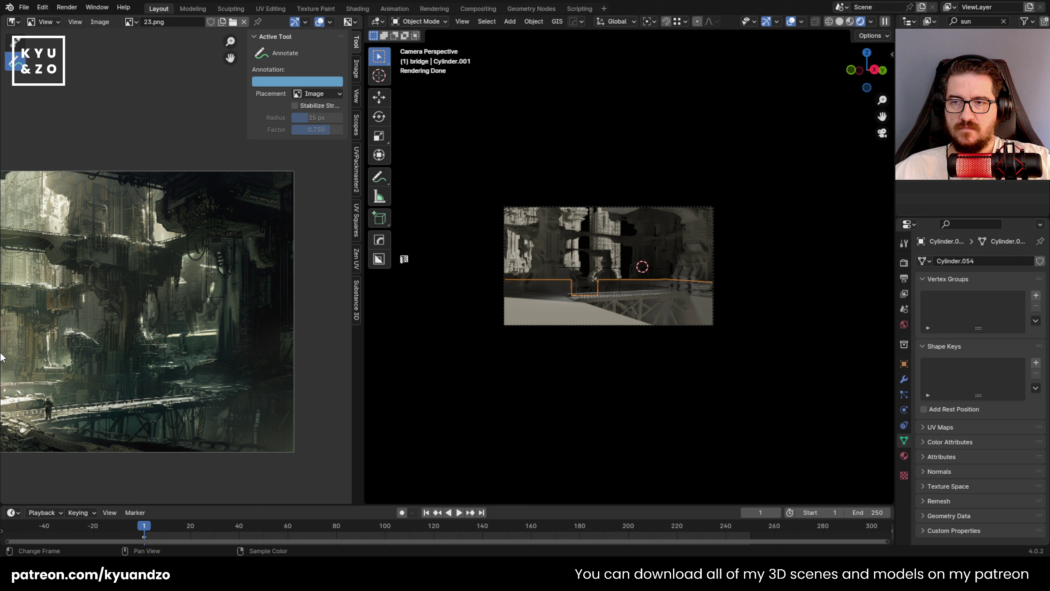
Switch the reference image area to a 3D Viewport, select the shadow-casting plane there, and restore the Image Editor.
{"action": "left_click", "coordinate": [13, 22]}
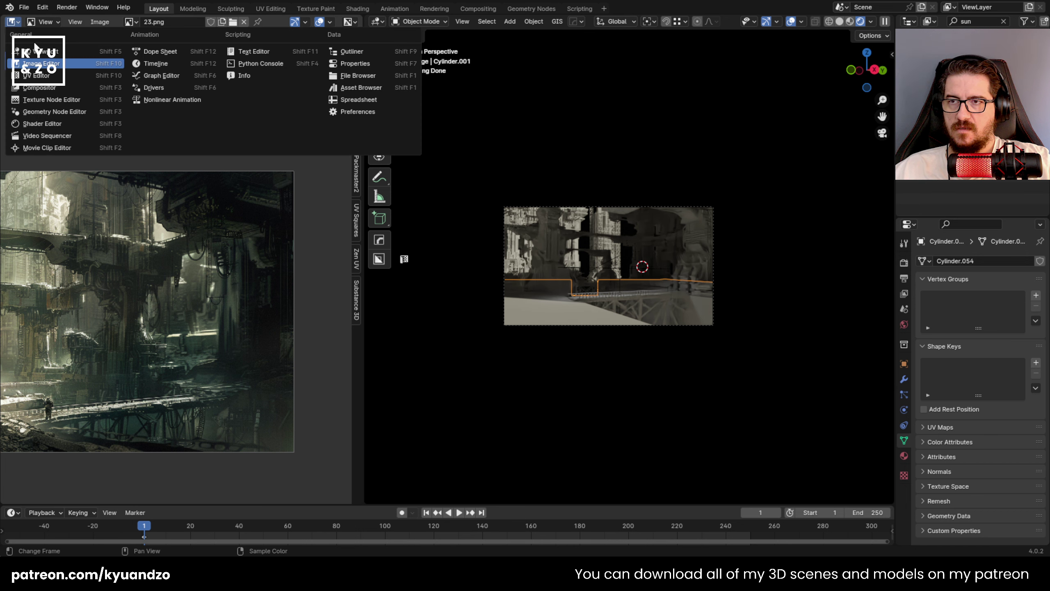
{"action": "left_click", "coordinate": [38, 50]}
{"action": "scroll", "coordinate": [198, 283], "scroll_direction": "down", "scroll_amount": 8}
{"action": "scroll", "coordinate": [207, 281], "scroll_direction": "up", "scroll_amount": 3}
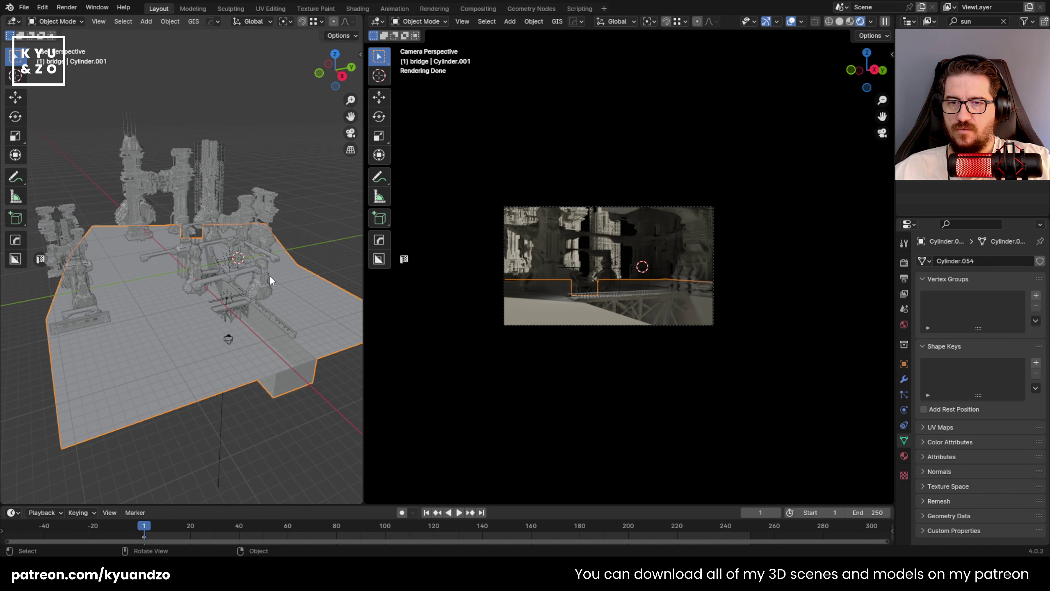
{"action": "left_click", "coordinate": [309, 203]}
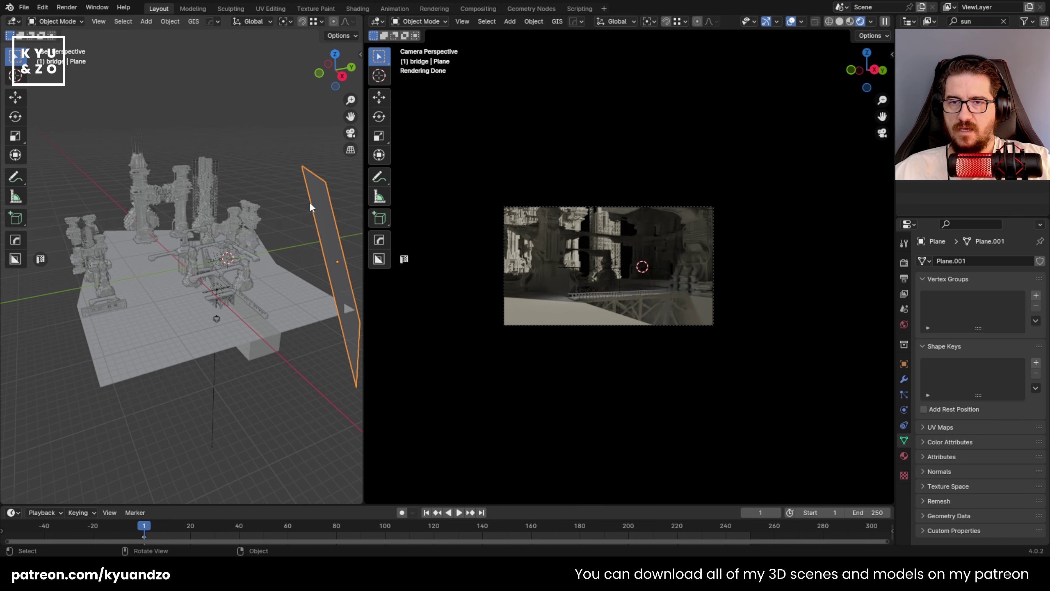
{"action": "left_click", "coordinate": [16, 19]}
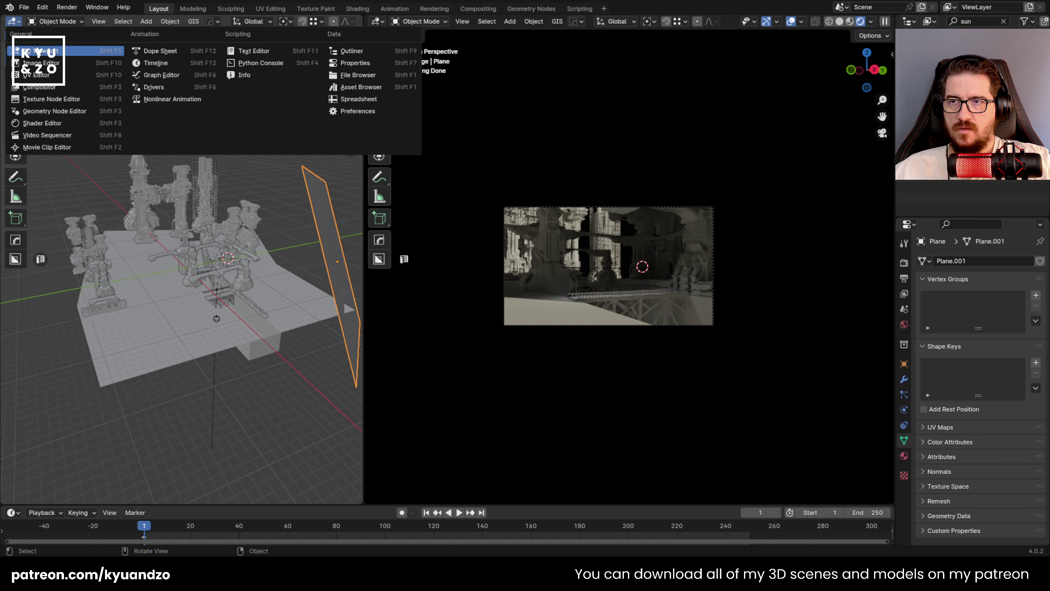
{"action": "left_click", "coordinate": [75, 63]}
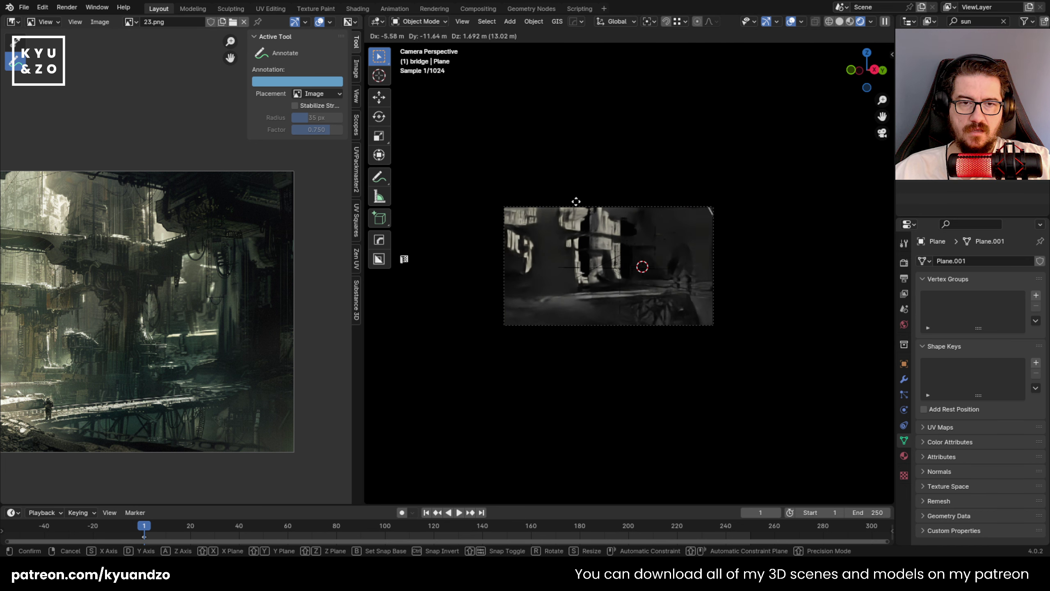
Move the plane about -2.07 m in X, -4.74 m in Y and 5.33 m in Z while viewing through the camera.
{"action": "scroll", "coordinate": [659, 242], "scroll_direction": "up", "scroll_amount": 5}
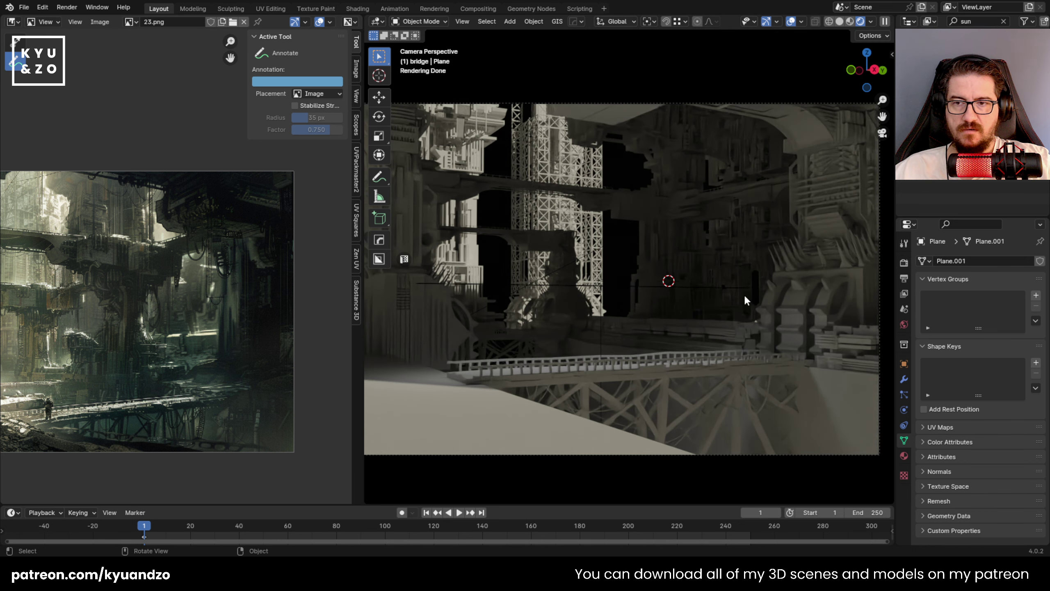
{"action": "middle_click_drag", "start_coordinate": [732, 208], "coordinate": [694, 213], "text": "shift"}
{"action": "key", "text": "g"}
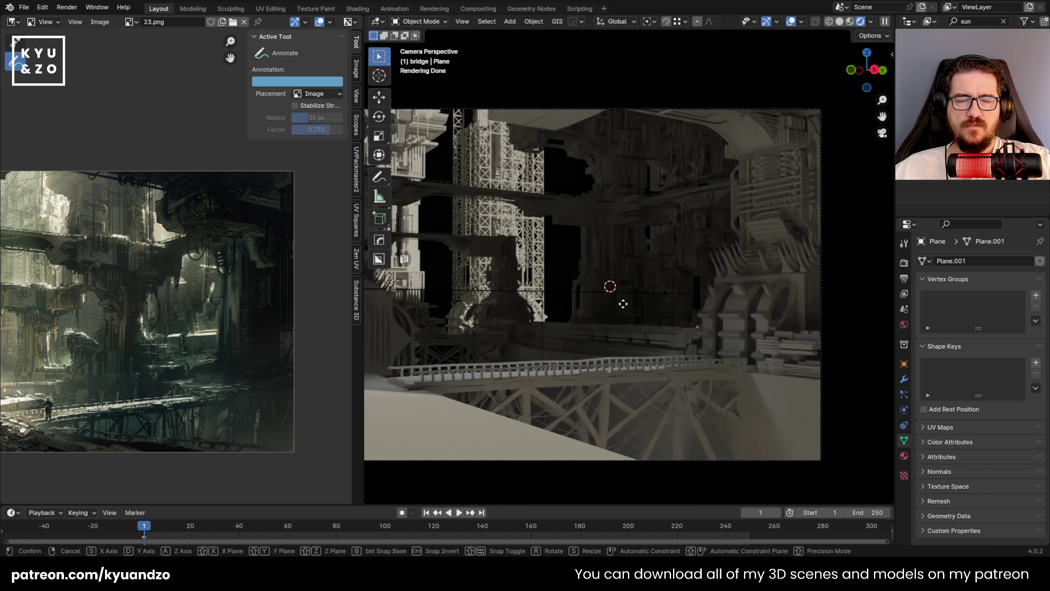
{"action": "left_click", "coordinate": [401, 73]}
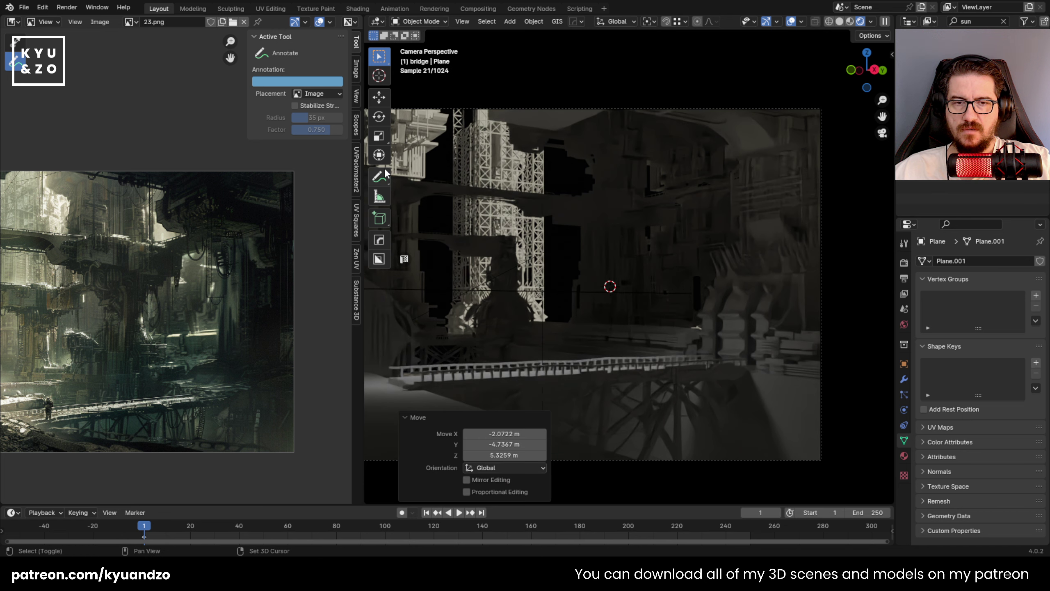
Compare the shadowed camera view with the whole reference concept image.
{"action": "middle_click_drag", "start_coordinate": [475, 165], "coordinate": [520, 167], "text": "shift"}
{"action": "scroll", "coordinate": [179, 268], "scroll_direction": "down", "scroll_amount": 3}
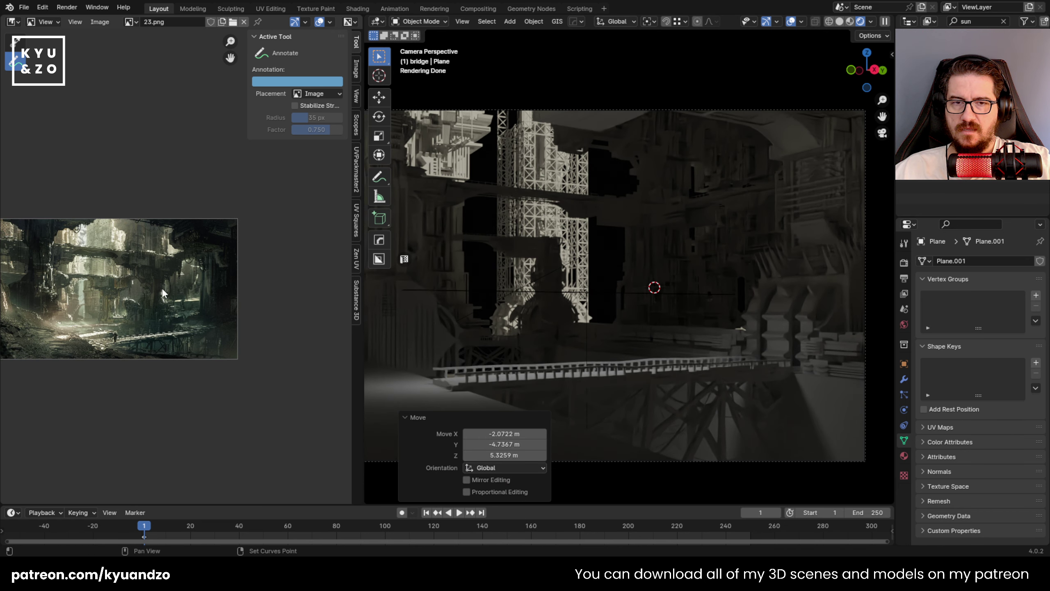
{"action": "middle_click_drag", "start_coordinate": [150, 263], "coordinate": [194, 266]}
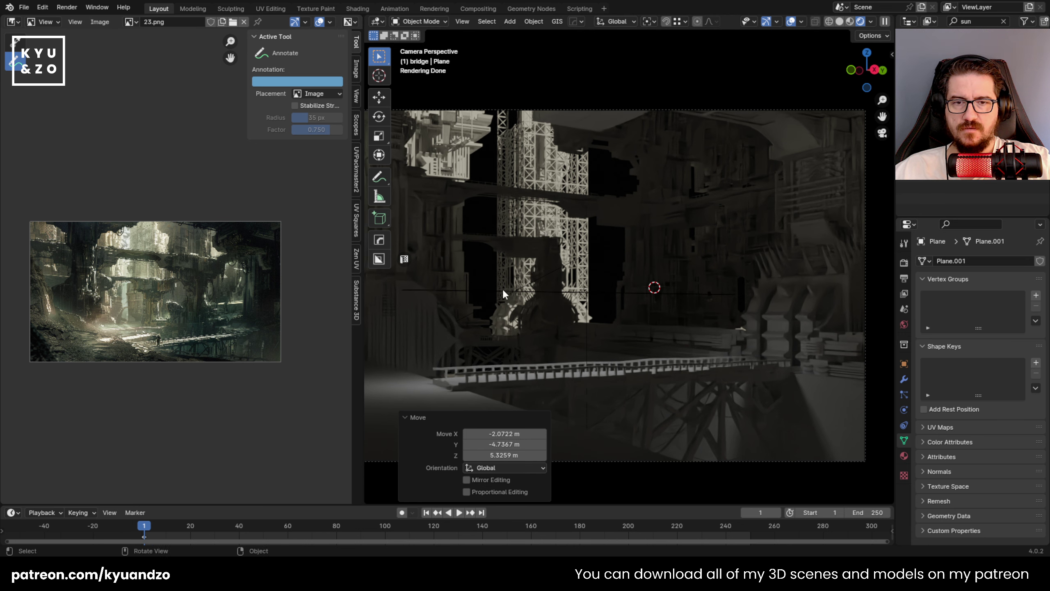
{"action": "middle_click_drag", "start_coordinate": [605, 252], "coordinate": [751, 265], "text": "shift"}
{"action": "scroll", "coordinate": [693, 258], "scroll_direction": "down", "scroll_amount": 2}
{"action": "scroll", "coordinate": [693, 258], "scroll_direction": "up", "scroll_amount": 2}
{"action": "middle_click_drag", "start_coordinate": [708, 217], "coordinate": [660, 204], "text": "shift"}
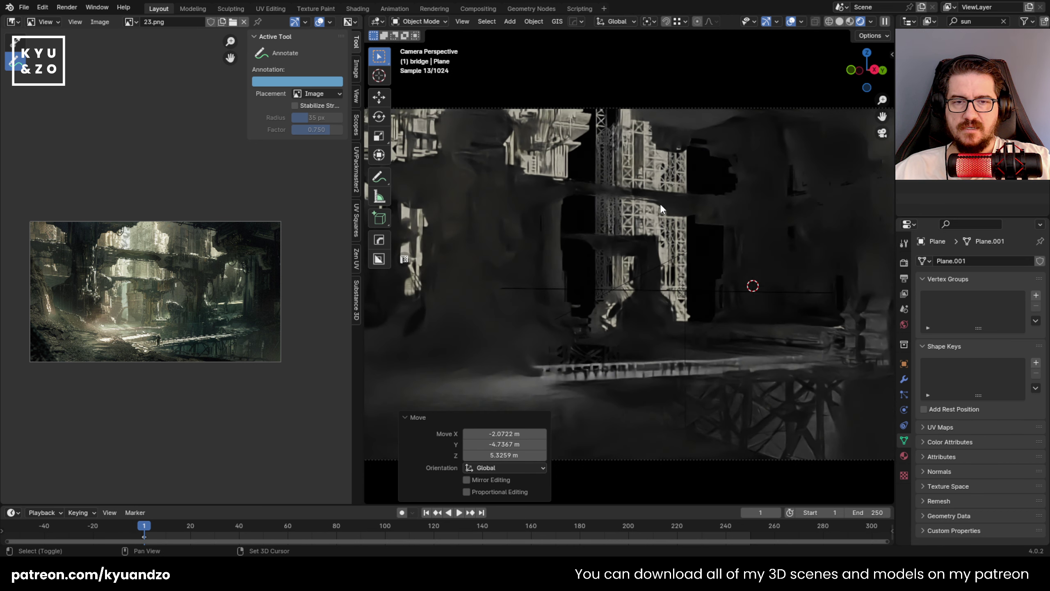
Select the area light above the bridge and delete it.
{"action": "left_click", "coordinate": [686, 303]}
{"action": "key", "text": "g"}
{"action": "right_click", "coordinate": [673, 176]}
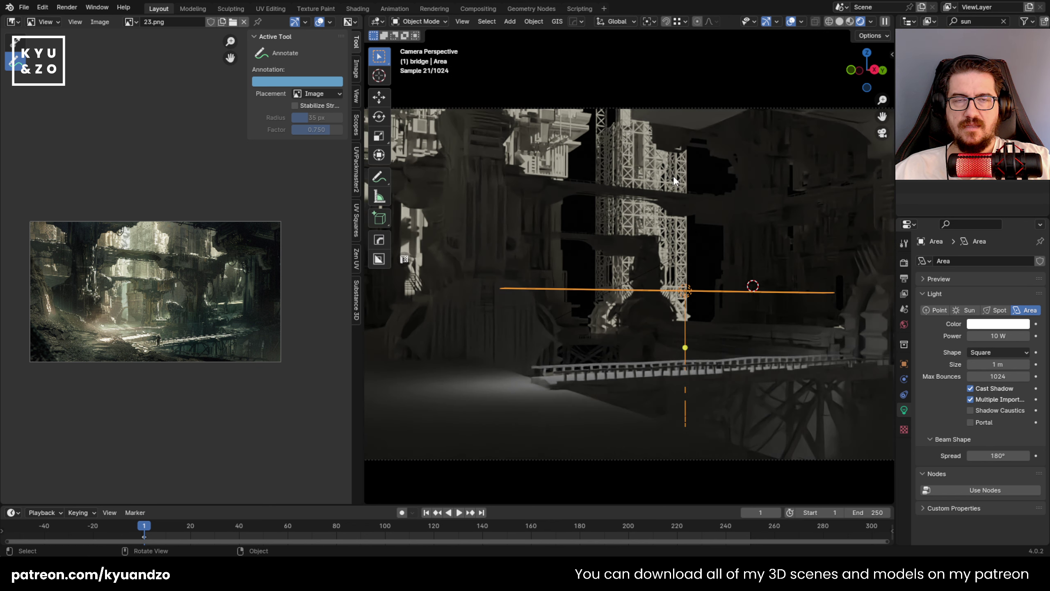
{"action": "key", "text": "g"}
{"action": "right_click", "coordinate": [621, 183]}
{"action": "key", "text": "Delete"}
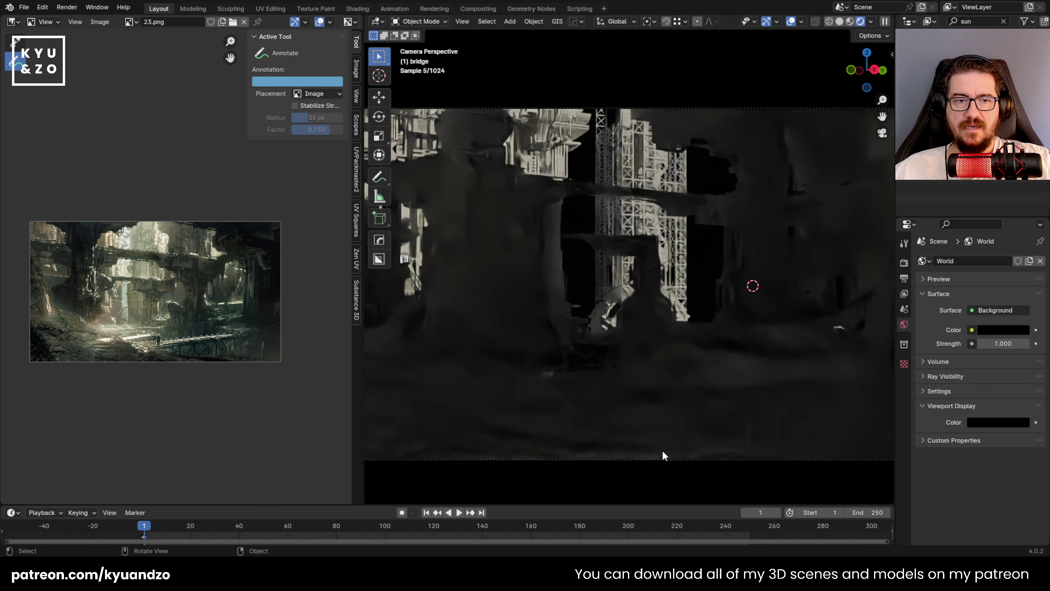
Compare the lit lattice tower, upper bridge and dark pillar with close-up areas of the reference image.
{"action": "scroll", "coordinate": [628, 377], "scroll_direction": "up", "scroll_amount": 1}
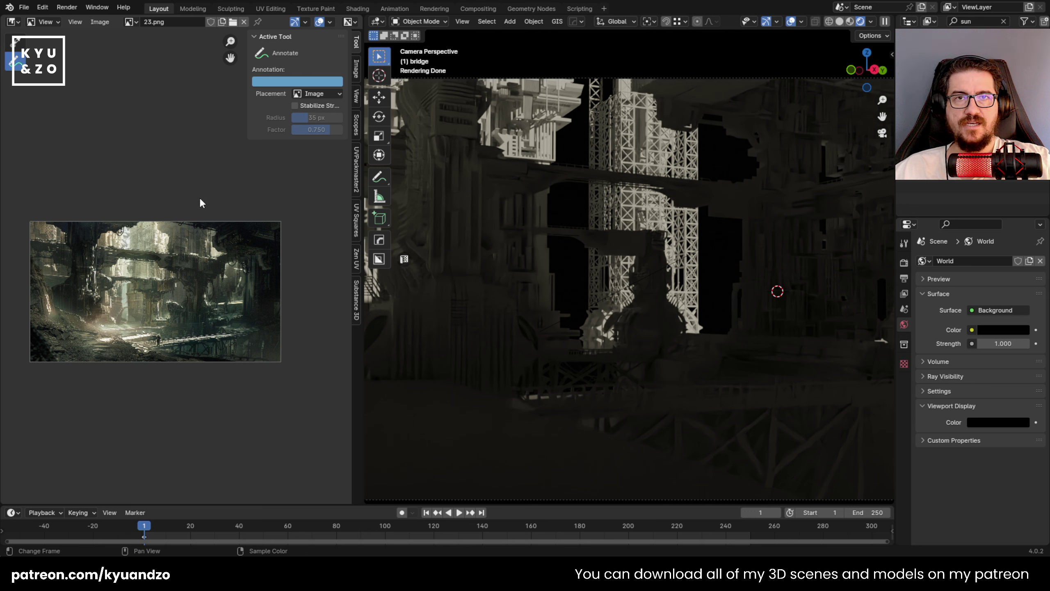
{"action": "scroll", "coordinate": [192, 225], "scroll_direction": "up", "scroll_amount": 6}
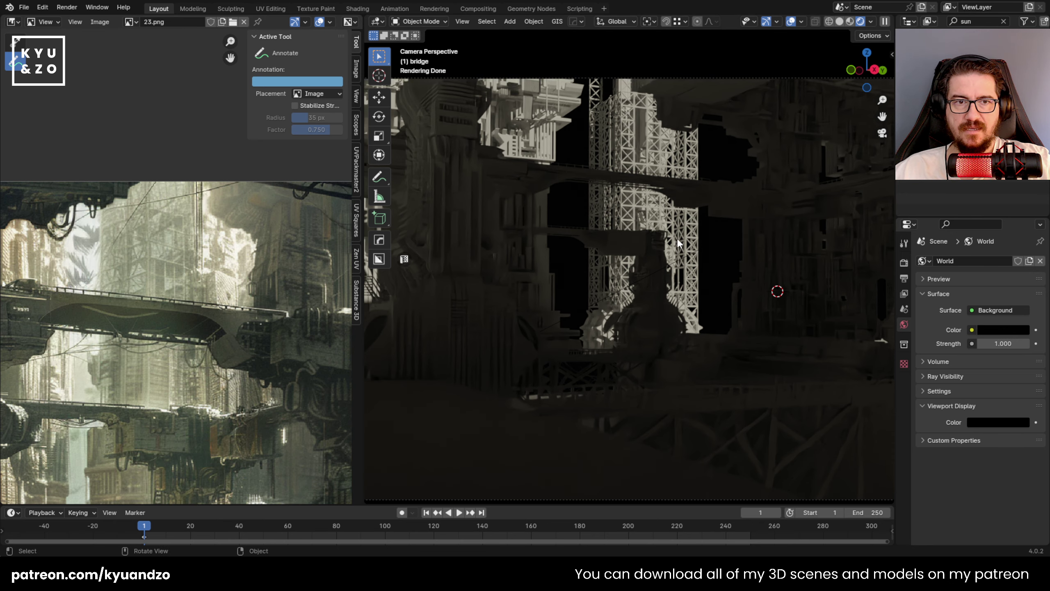
{"action": "left_click", "coordinate": [641, 144]}
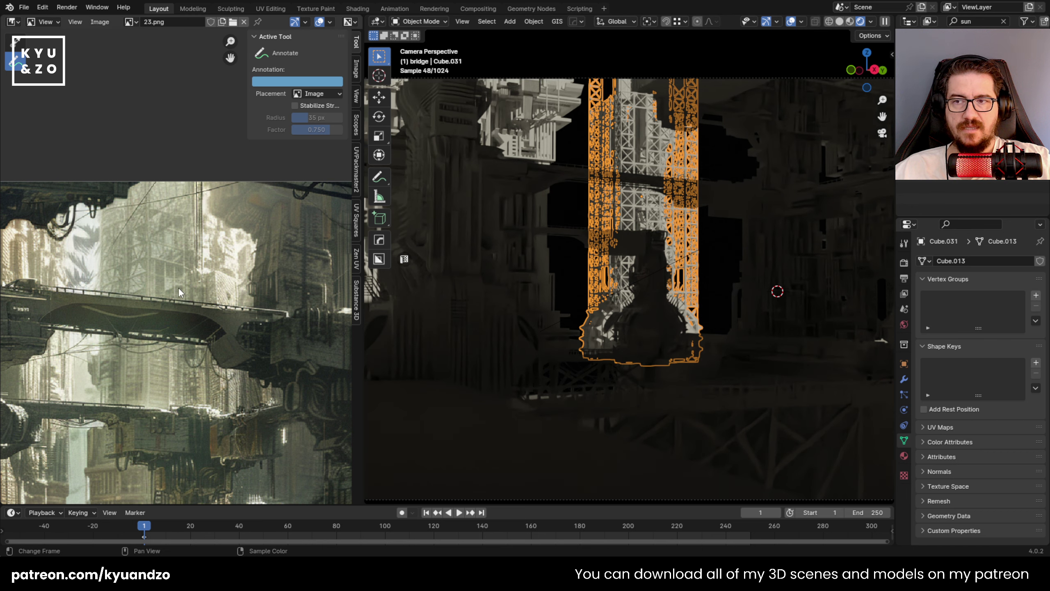
{"action": "middle_click_drag", "start_coordinate": [179, 288], "coordinate": [60, 270]}
{"action": "left_click", "coordinate": [641, 181]}
{"action": "middle_click_drag", "start_coordinate": [819, 135], "coordinate": [693, 149], "text": "shift"}
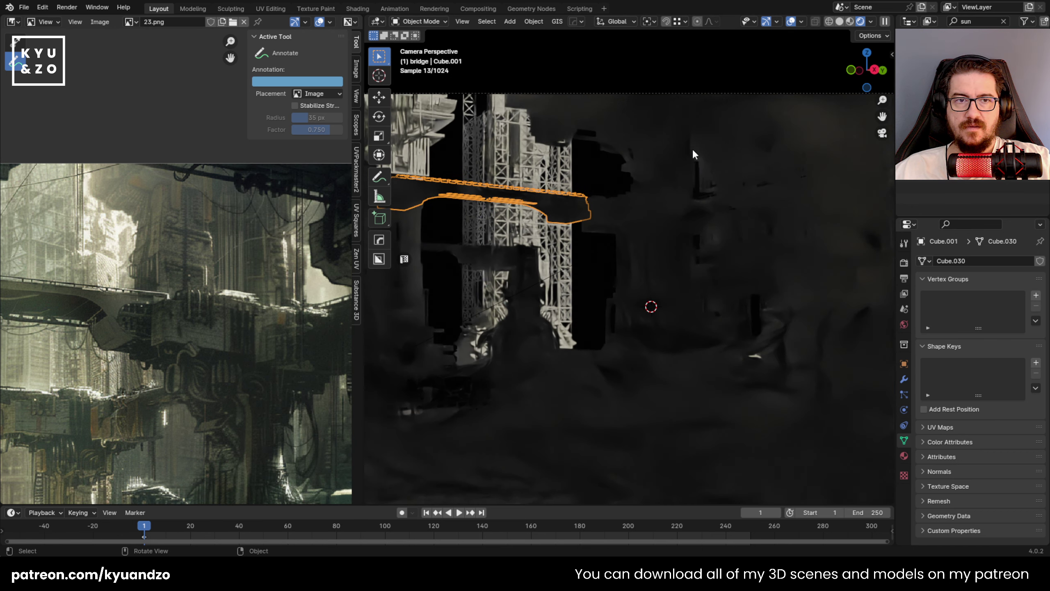
{"action": "left_click", "coordinate": [616, 210]}
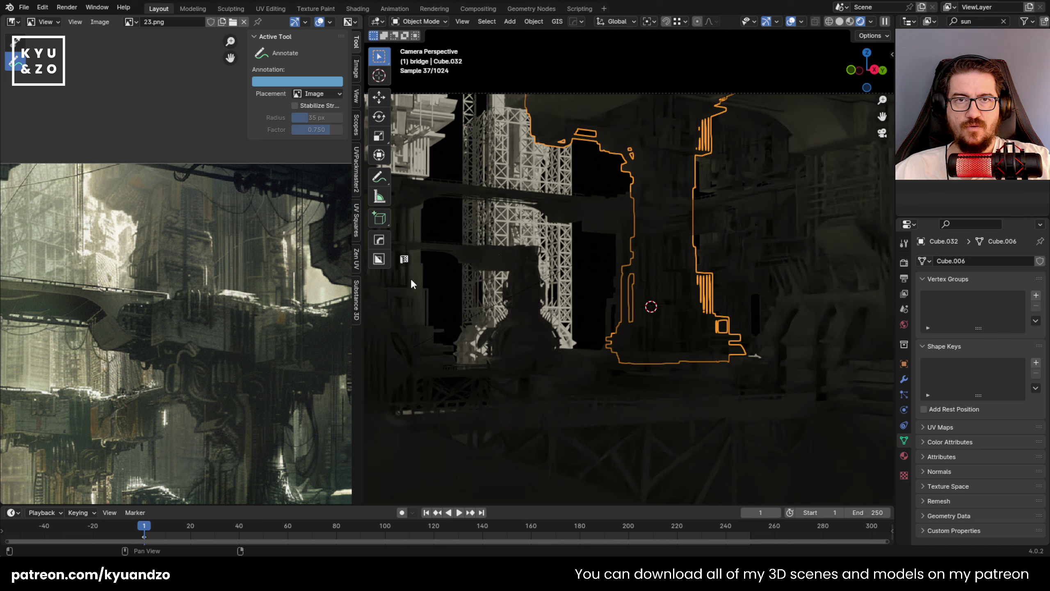
Select the shadow-casting plane and move it about 9.93 m along global X and -4.94 m along global Y.
{"action": "scroll", "coordinate": [778, 199], "scroll_direction": "down", "scroll_amount": 4}
{"action": "middle_click_drag", "start_coordinate": [730, 213], "coordinate": [682, 224]}
{"action": "scroll", "coordinate": [715, 231], "scroll_direction": "down", "scroll_amount": 8}
{"action": "left_click", "coordinate": [716, 230]}
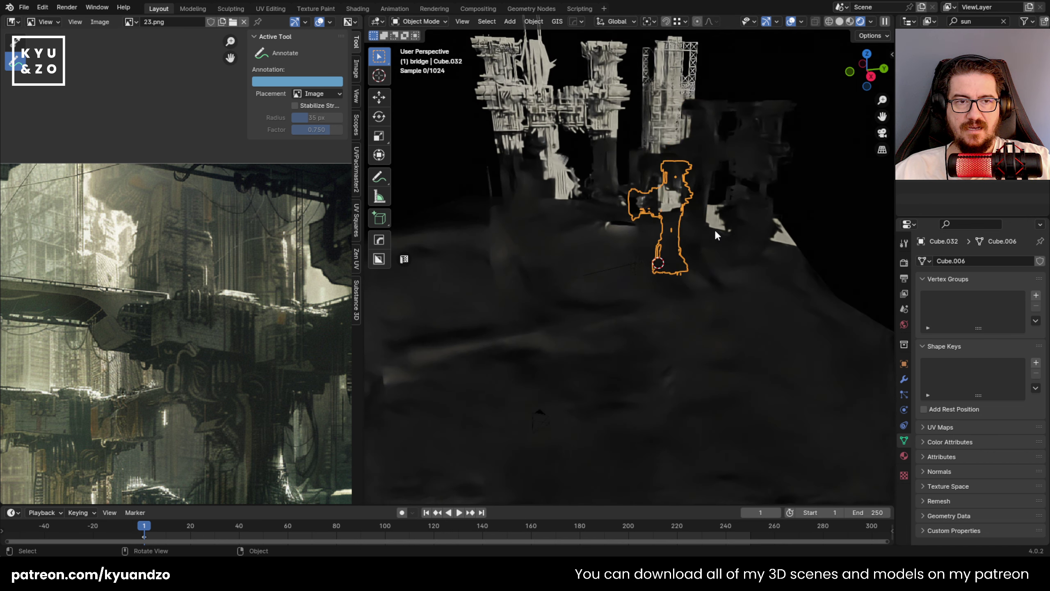
{"action": "key", "text": "g"}
{"action": "key", "text": "x"}
{"action": "key", "text": "y"}
{"action": "key", "text": "x"}
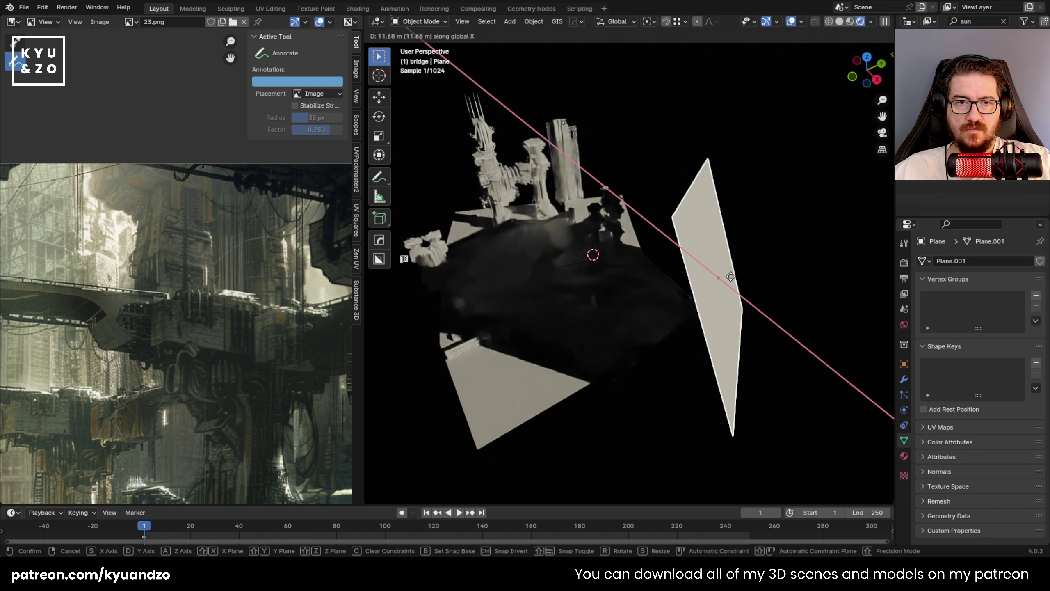
{"action": "left_click", "coordinate": [721, 282]}
{"action": "key", "text": "g"}
{"action": "key", "text": "y"}
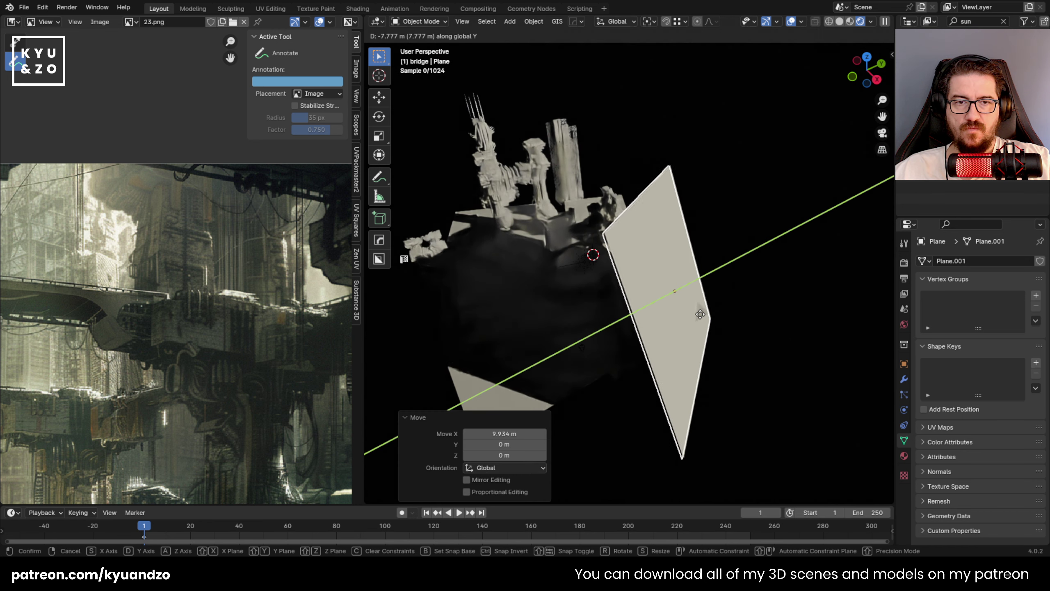
{"action": "left_click", "coordinate": [711, 298]}
Shift the plane further along positive global X, starting with about 5.94 m, and lower it about 0.78 m in Z.
{"action": "key", "text": "g"}
{"action": "key", "text": "x"}
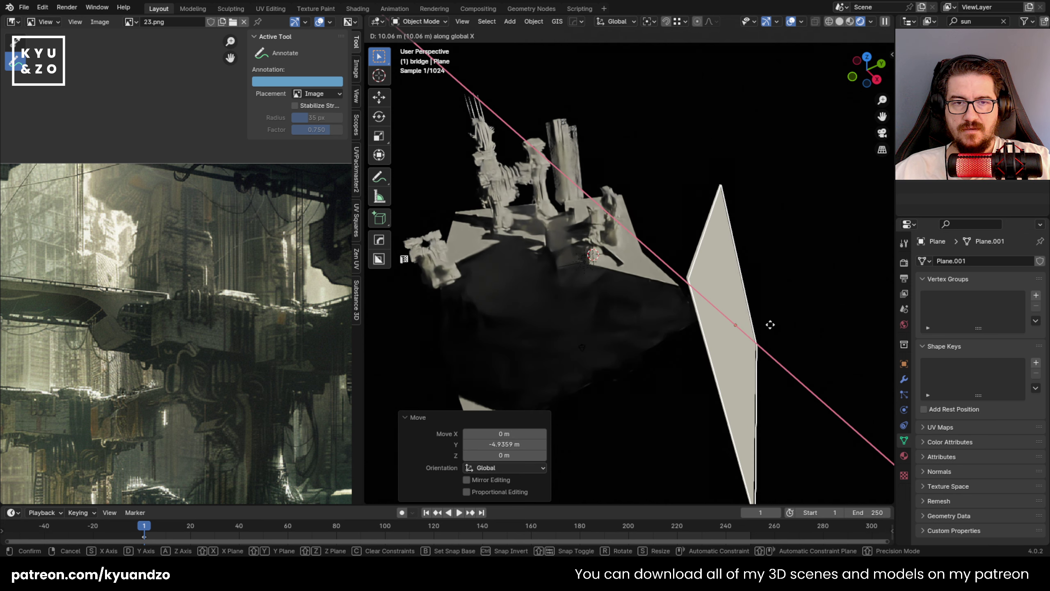
{"action": "key", "text": "y"}
{"action": "key", "text": "x"}
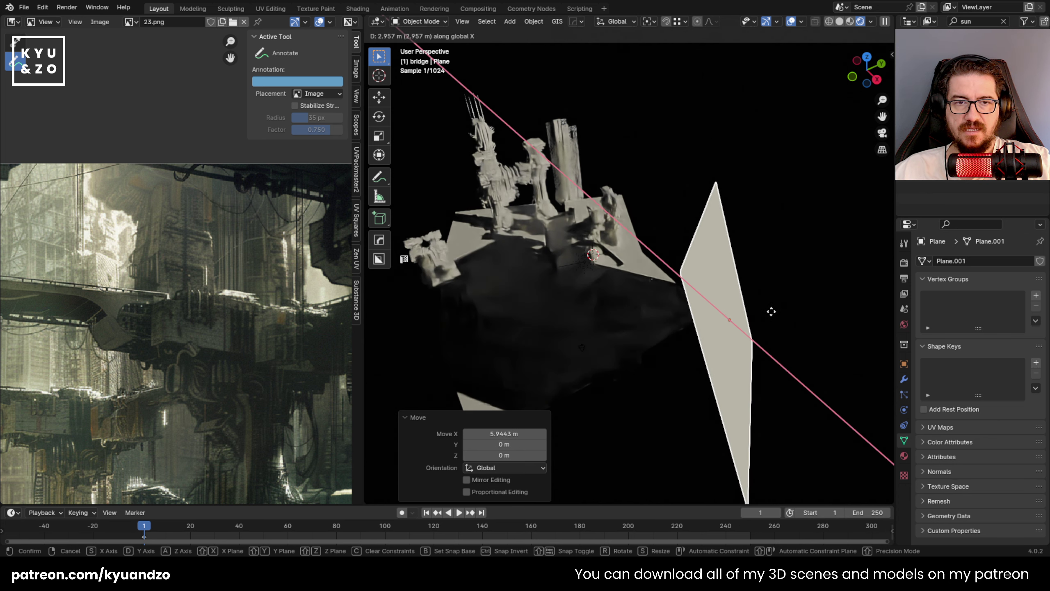
{"action": "left_click", "coordinate": [773, 311]}
{"action": "key", "text": "g"}
{"action": "key", "text": "z"}
{"action": "left_click", "coordinate": [765, 314]}
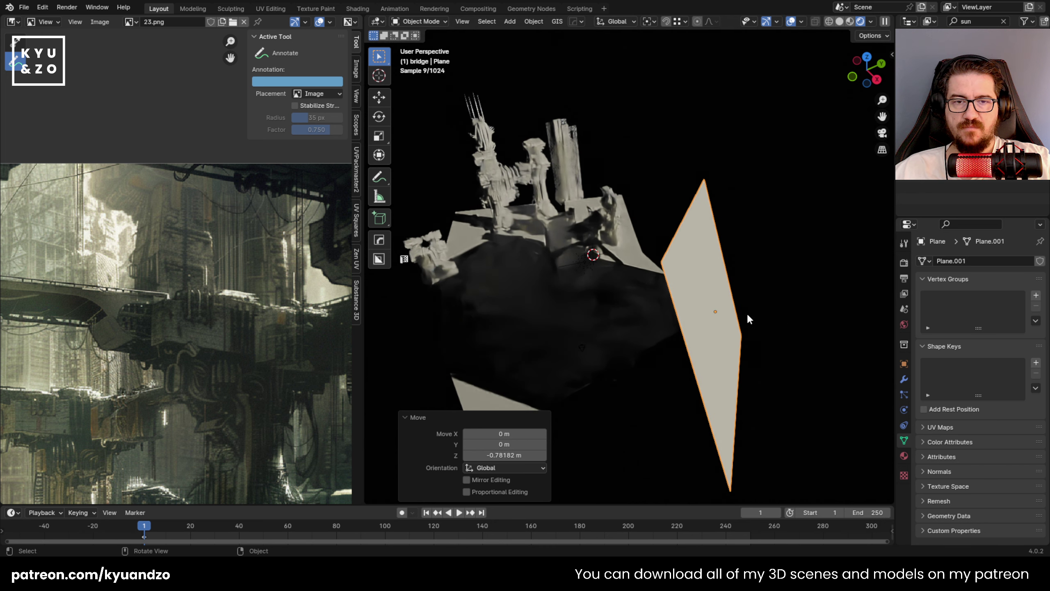
Return to the camera view and compare the newly lit background structures with the right side of the reference image.
{"action": "middle_click_drag", "start_coordinate": [614, 355], "coordinate": [628, 348], "text": "shift"}
{"action": "left_click", "coordinate": [603, 344]}
{"action": "key", "text": "KP_0"}
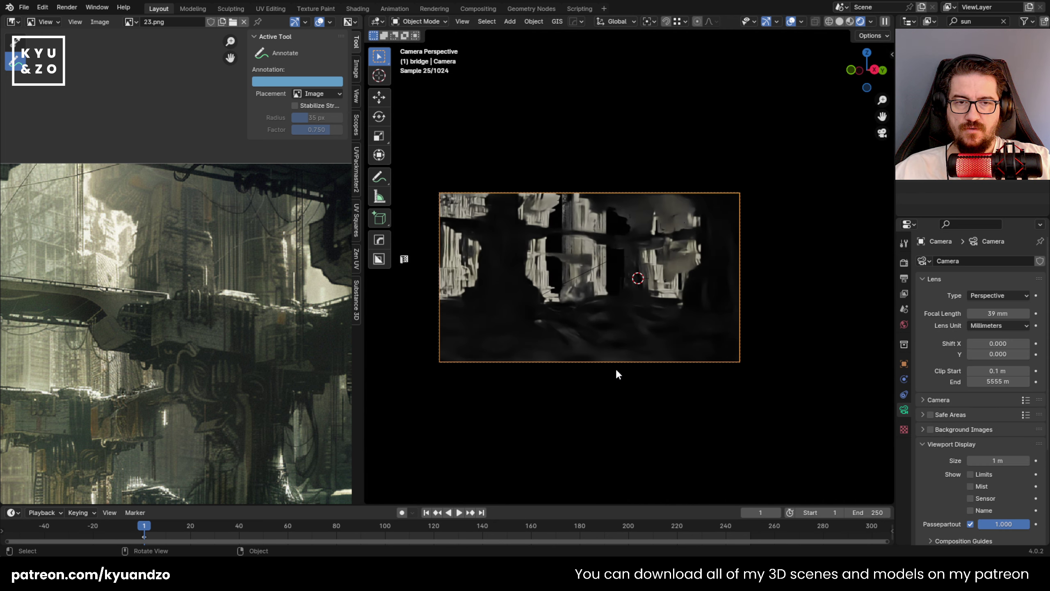
{"action": "scroll", "coordinate": [565, 332], "scroll_direction": "up", "scroll_amount": 3}
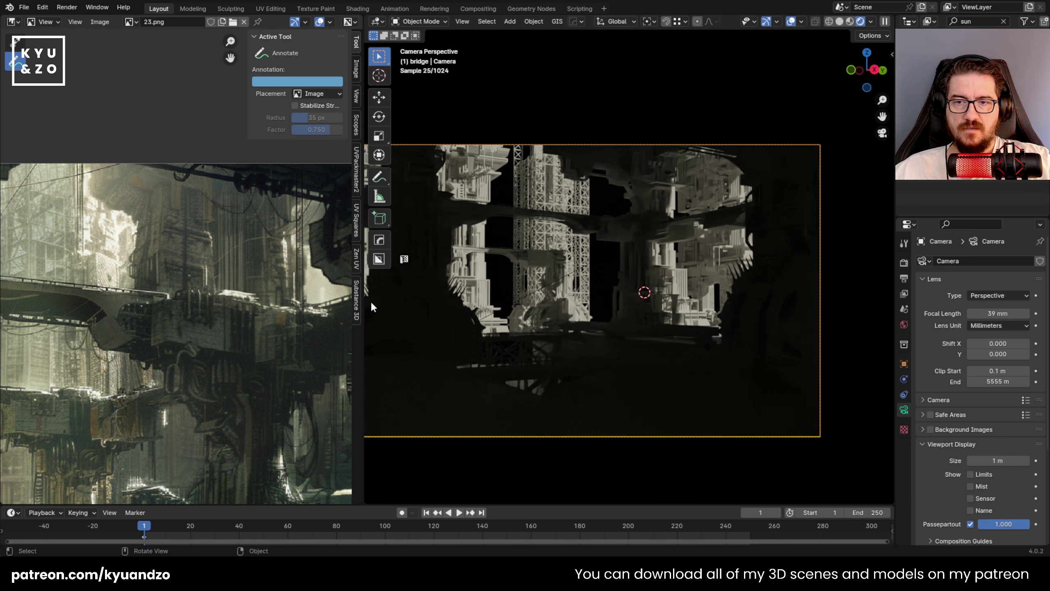
{"action": "middle_click_drag", "start_coordinate": [322, 331], "coordinate": [153, 251]}
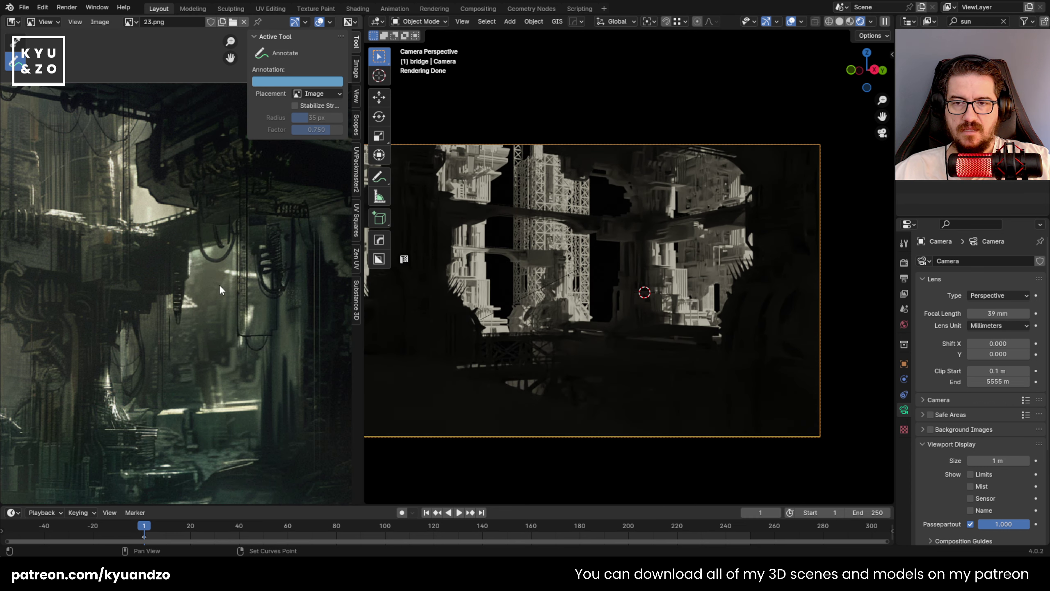
{"action": "middle_click_drag", "start_coordinate": [238, 304], "coordinate": [182, 300]}
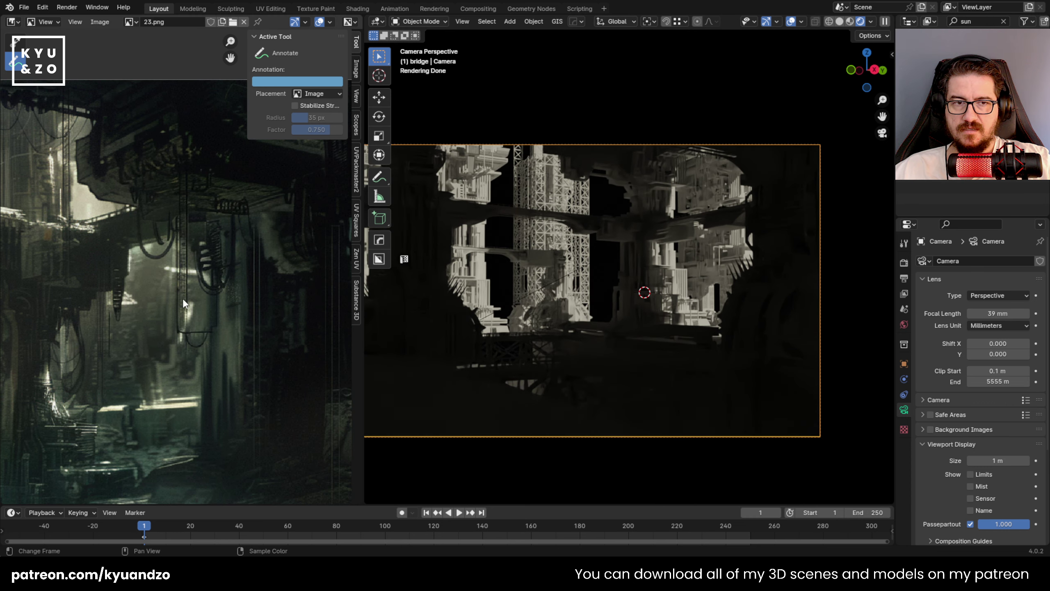
{"action": "left_click", "coordinate": [735, 262]}
{"action": "key", "text": "g"}
{"action": "key", "text": "Escape"}
{"action": "key", "text": "g"}
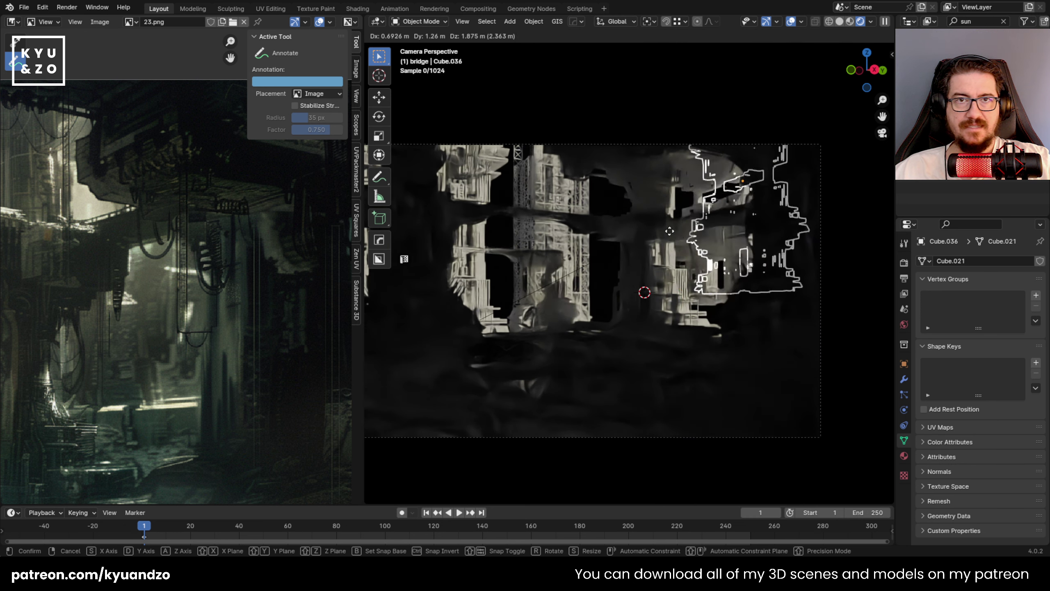
{"action": "right_click", "coordinate": [669, 231]}
Compare the shadowed block between the central tower and right pillar with the middle of the reference image.
{"action": "scroll", "coordinate": [206, 360], "scroll_direction": "down", "scroll_amount": 2}
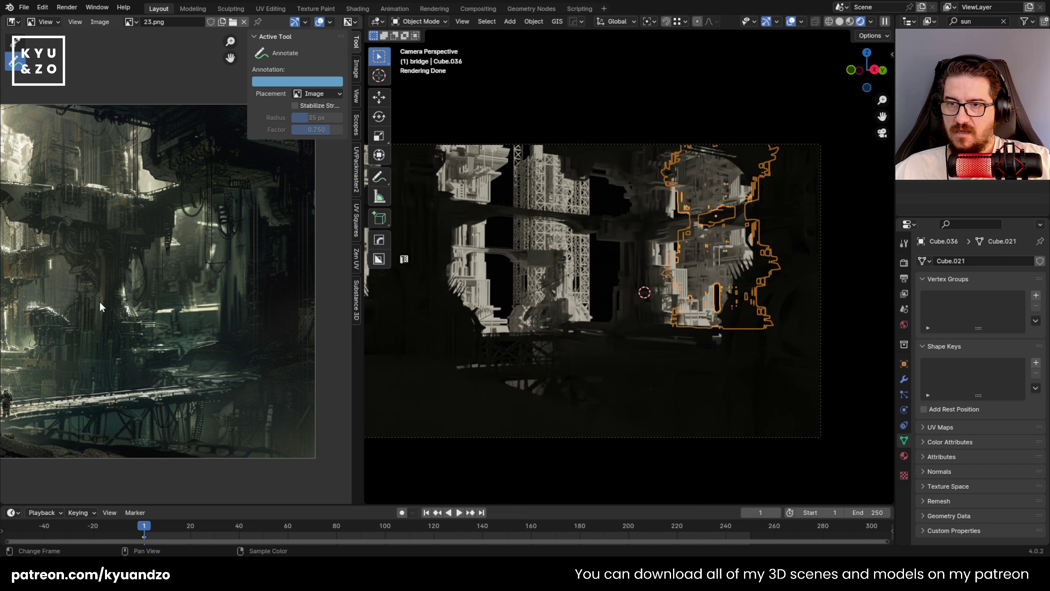
{"action": "scroll", "coordinate": [99, 306], "scroll_direction": "up", "scroll_amount": 2}
{"action": "left_click", "coordinate": [590, 233]}
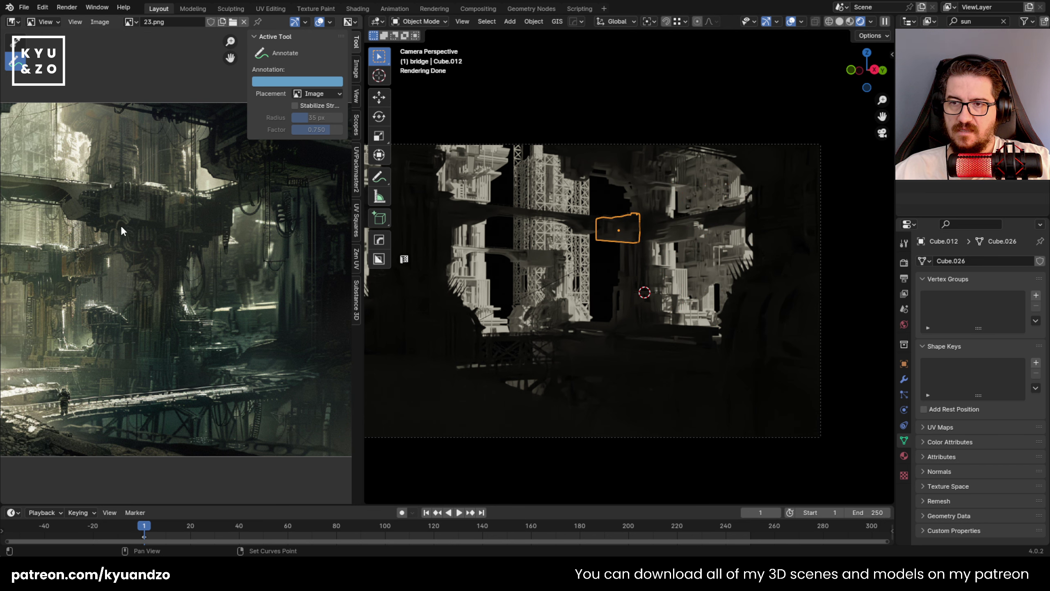
{"action": "middle_click_drag", "start_coordinate": [122, 229], "coordinate": [170, 236]}
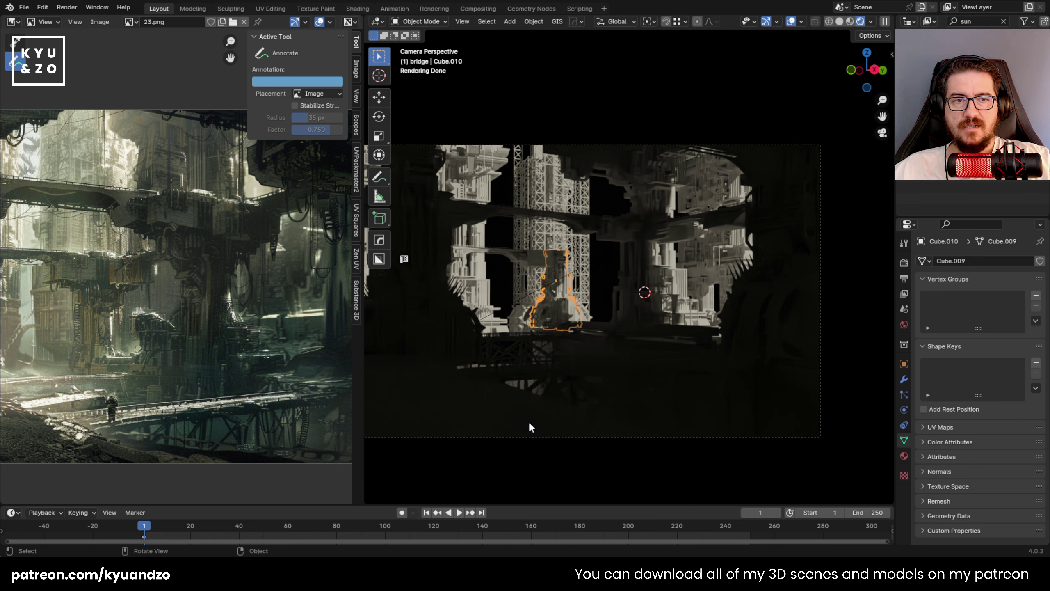
{"action": "left_click", "coordinate": [575, 297]}
{"action": "left_click", "coordinate": [548, 300]}
{"action": "left_click", "coordinate": [540, 295]}
{"action": "key", "text": "g"}
{"action": "right_click", "coordinate": [599, 304]}
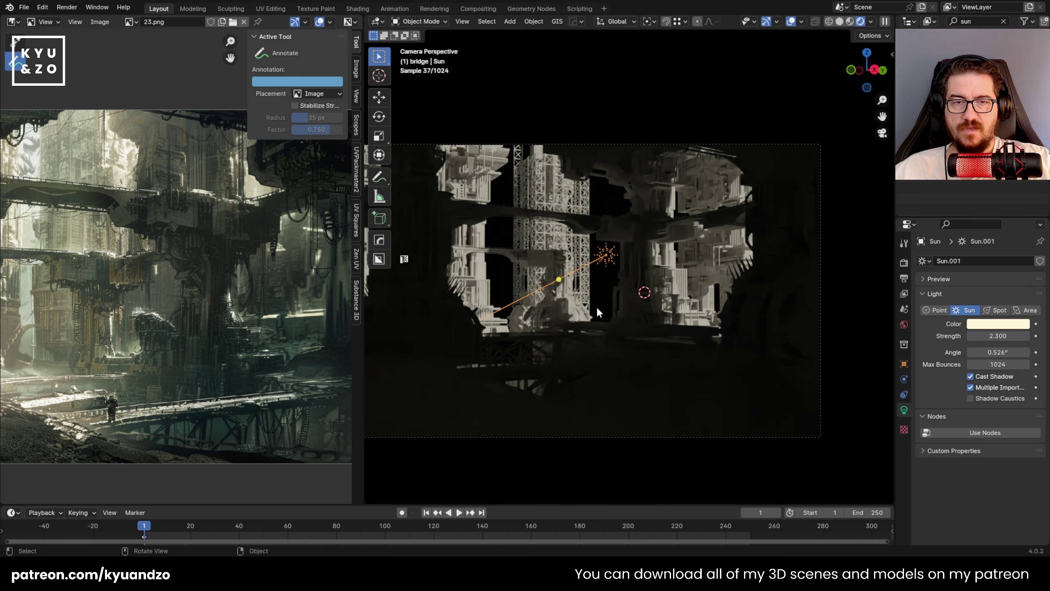
Examine the light on the right-hand structures, left pillar and lattice tower against the whole reference image.
{"action": "middle_click_drag", "start_coordinate": [88, 213], "coordinate": [241, 226]}
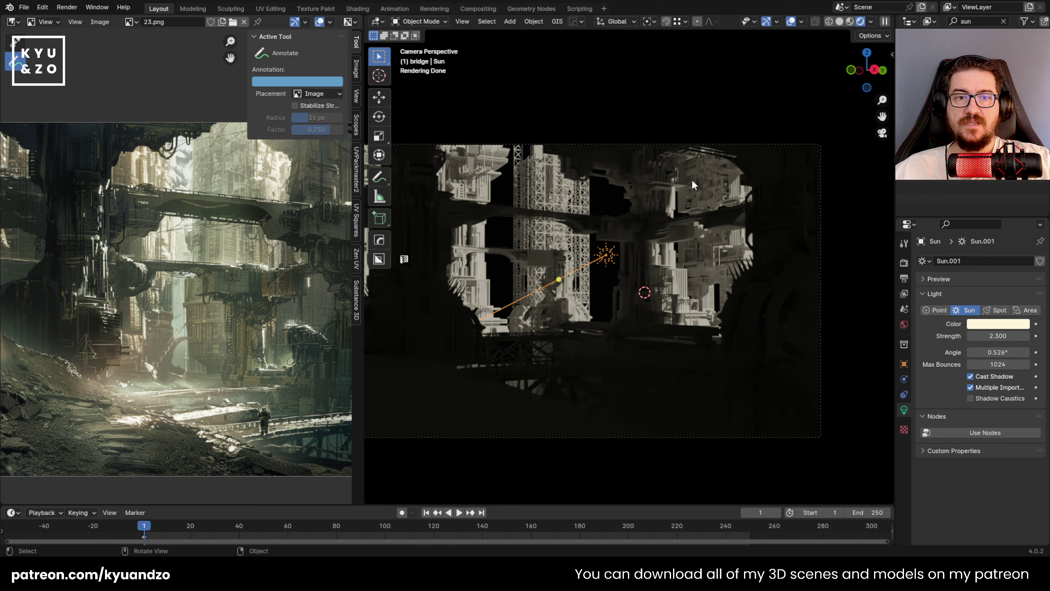
{"action": "middle_click_drag", "start_coordinate": [683, 259], "coordinate": [623, 274], "text": "shift"}
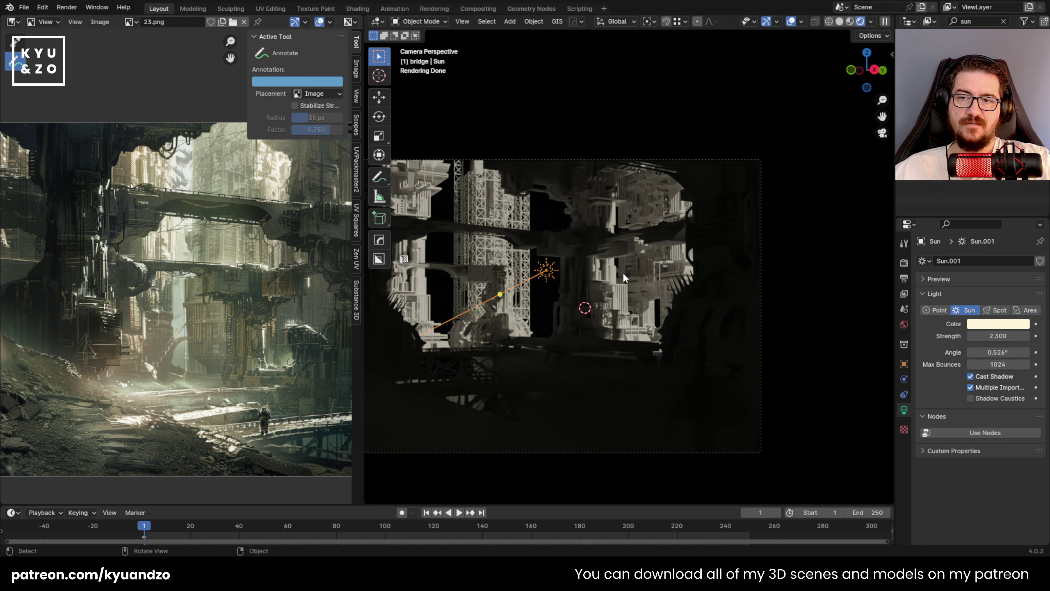
{"action": "scroll", "coordinate": [647, 202], "scroll_direction": "up", "scroll_amount": 3}
{"action": "left_click", "coordinate": [654, 268]}
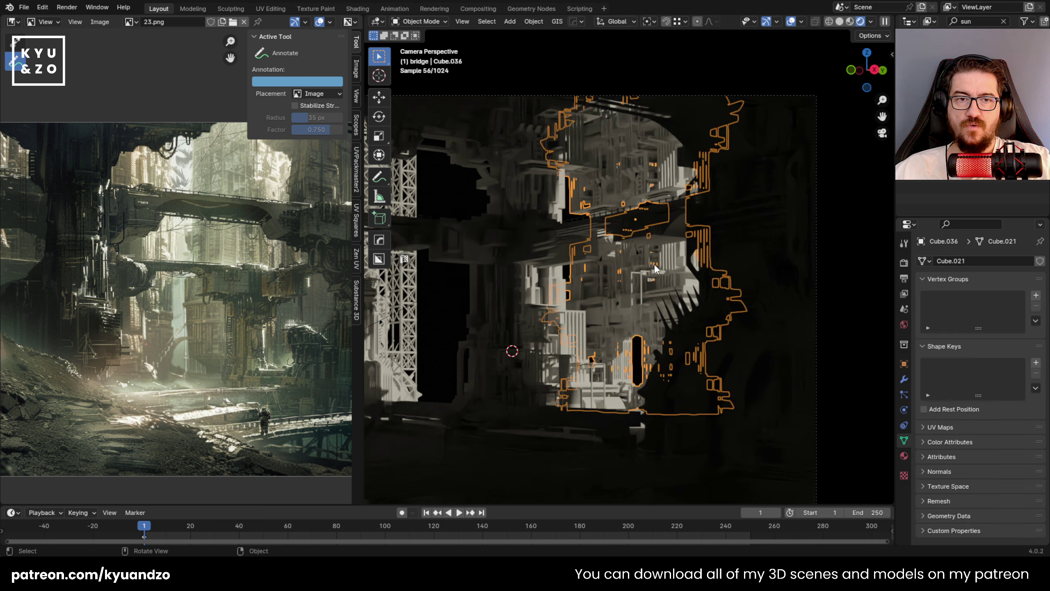
{"action": "middle_click_drag", "start_coordinate": [538, 278], "coordinate": [867, 252], "text": "shift"}
{"action": "middle_click_drag", "start_coordinate": [504, 199], "coordinate": [537, 210], "text": "shift"}
{"action": "scroll", "coordinate": [179, 265], "scroll_direction": "down", "scroll_amount": 5}
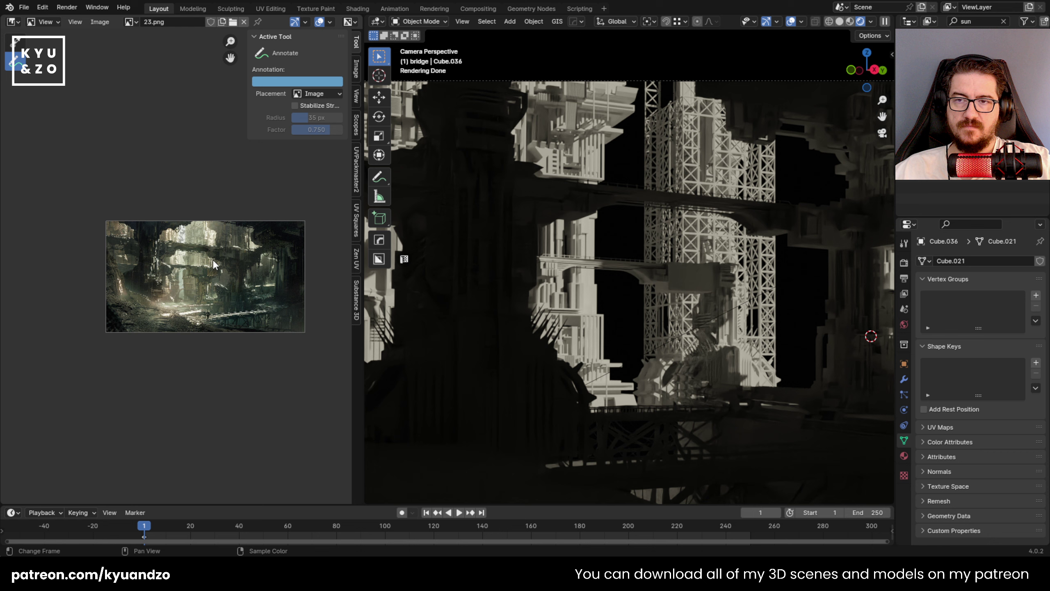
{"action": "scroll", "coordinate": [180, 265], "scroll_direction": "up", "scroll_amount": 2}
{"action": "middle_click_drag", "start_coordinate": [180, 266], "coordinate": [100, 278]}
{"action": "left_click", "coordinate": [672, 171]}
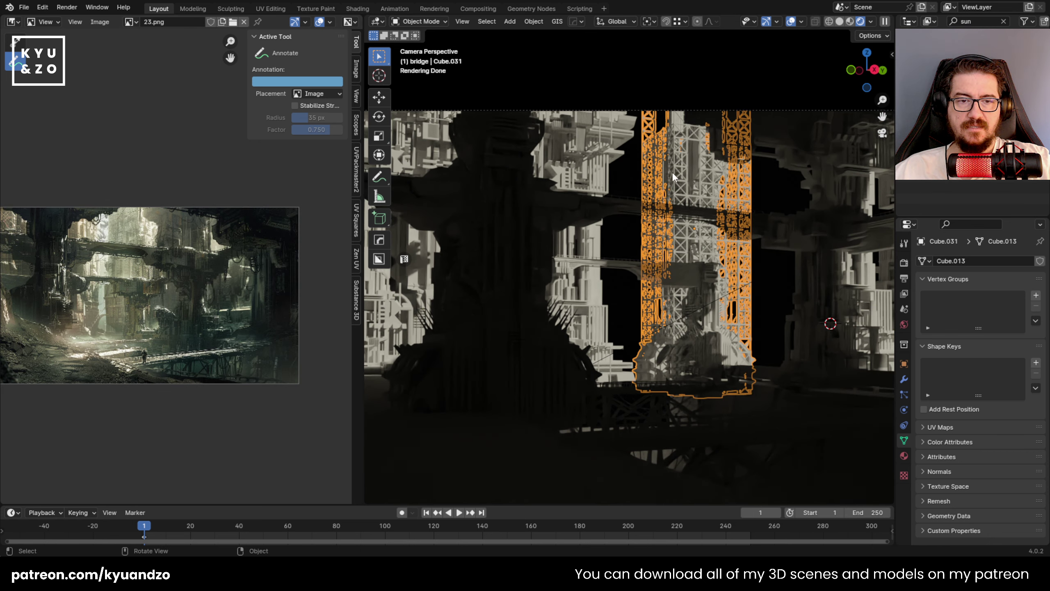
Select the shadow-casting plane outside the camera view and rotate it 18.7° about the global X axis.
{"action": "middle_click_drag", "start_coordinate": [672, 171], "coordinate": [547, 227]}
{"action": "left_click", "coordinate": [506, 338]}
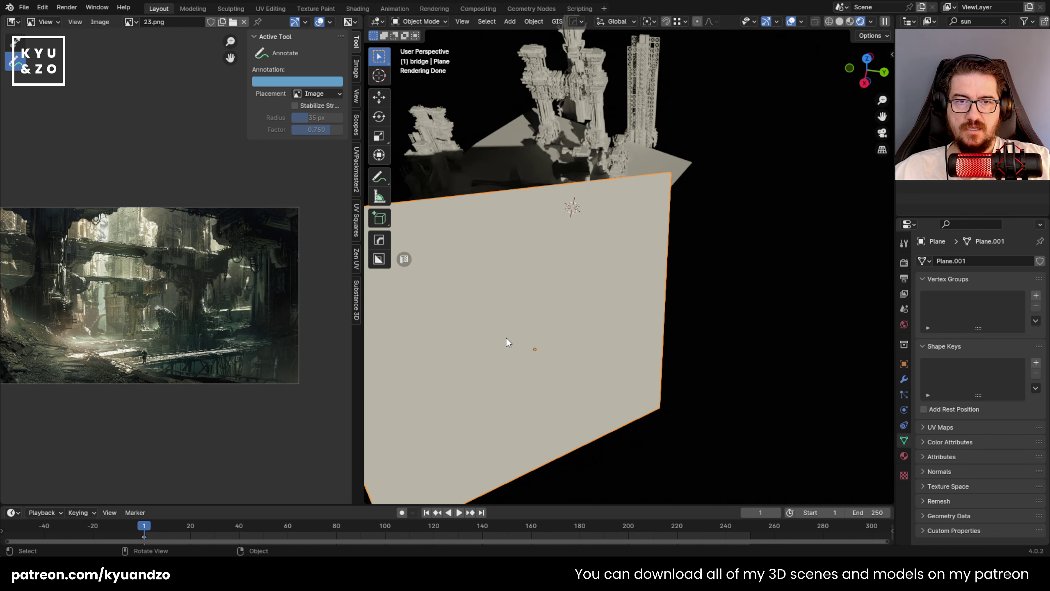
{"action": "key", "text": "g"}
{"action": "right_click", "coordinate": [804, 281]}
{"action": "middle_click_drag", "start_coordinate": [494, 178], "coordinate": [560, 168]}
{"action": "key", "text": "r"}
{"action": "key", "text": "x"}
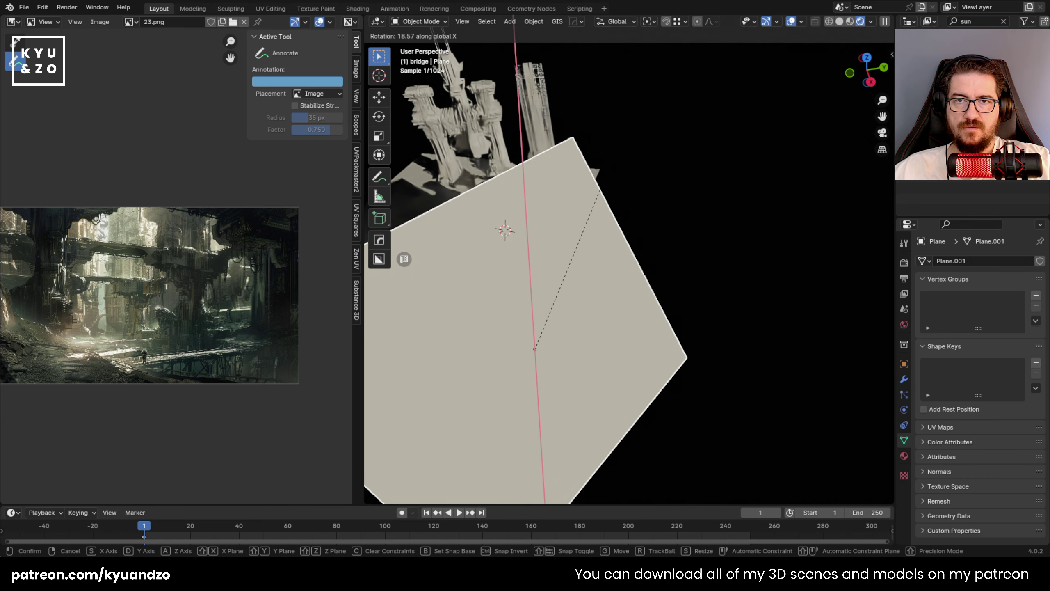
{"action": "left_click", "coordinate": [590, 226]}
Scale the plane uniformly by about 0.646 and stretch it by about 1.731 along its local X axis.
{"action": "middle_click_drag", "start_coordinate": [590, 226], "coordinate": [622, 251]}
{"action": "key", "text": "s"}
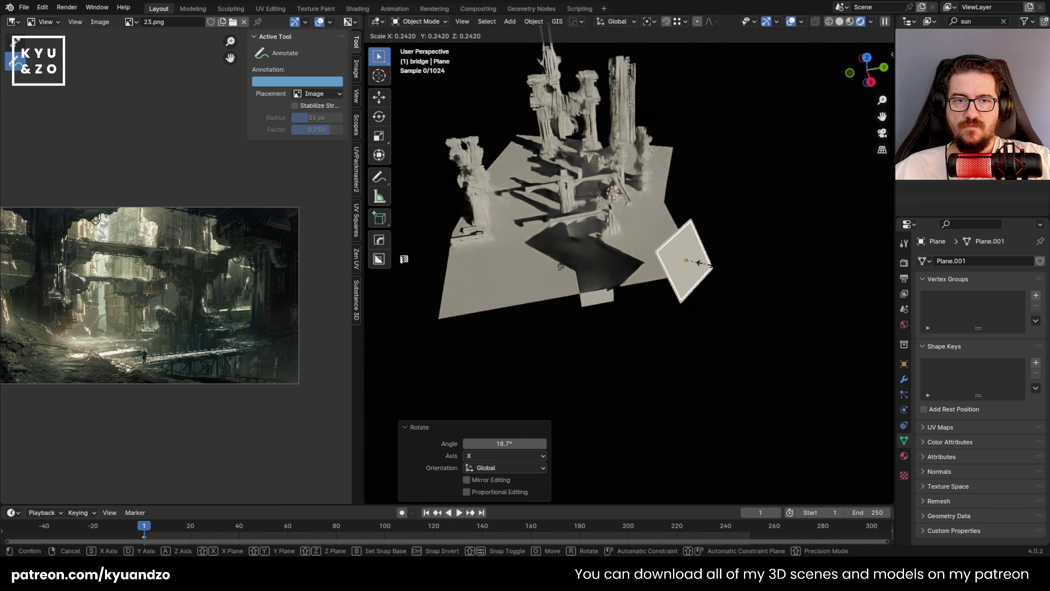
{"action": "left_click", "coordinate": [748, 219]}
{"action": "key", "text": "s"}
{"action": "key", "text": "y"}
{"action": "key", "text": "d"}
{"action": "key", "text": "d"}
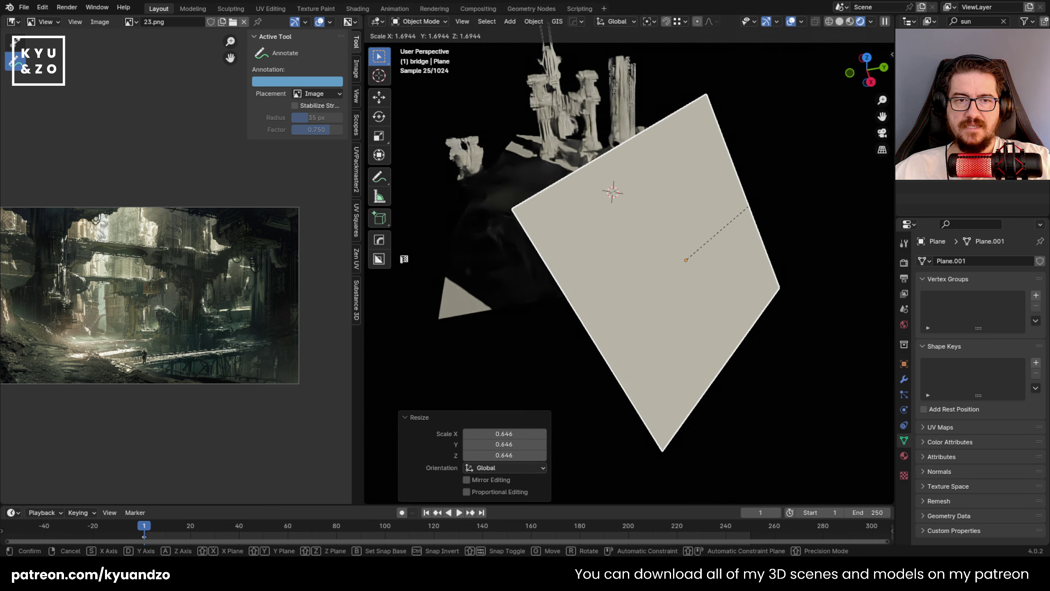
{"action": "key", "text": "s"}
{"action": "key", "text": "s"}
{"action": "left_click", "coordinate": [743, 212]}
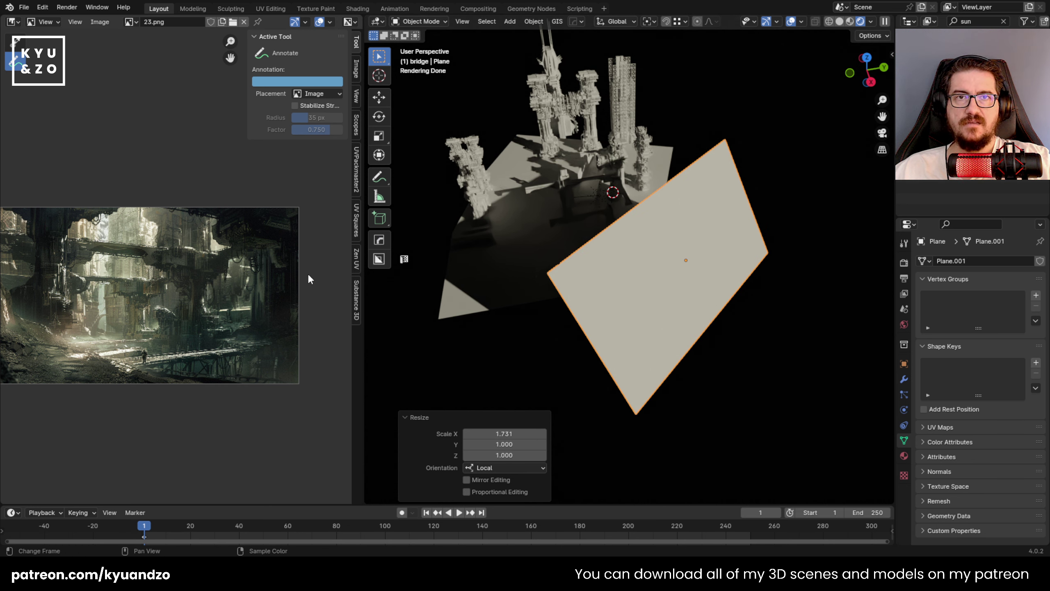
Move the tilted plane about -4.48 m along its local X axis.
{"action": "key", "text": "g"}
{"action": "key", "text": "x"}
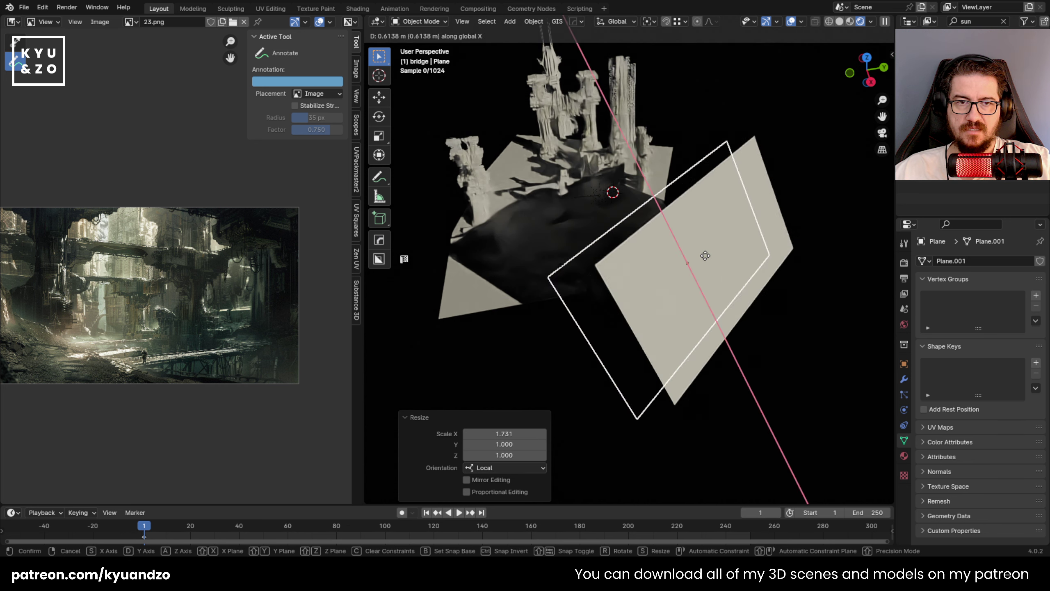
{"action": "key", "text": "x"}
{"action": "left_click", "coordinate": [688, 249]}
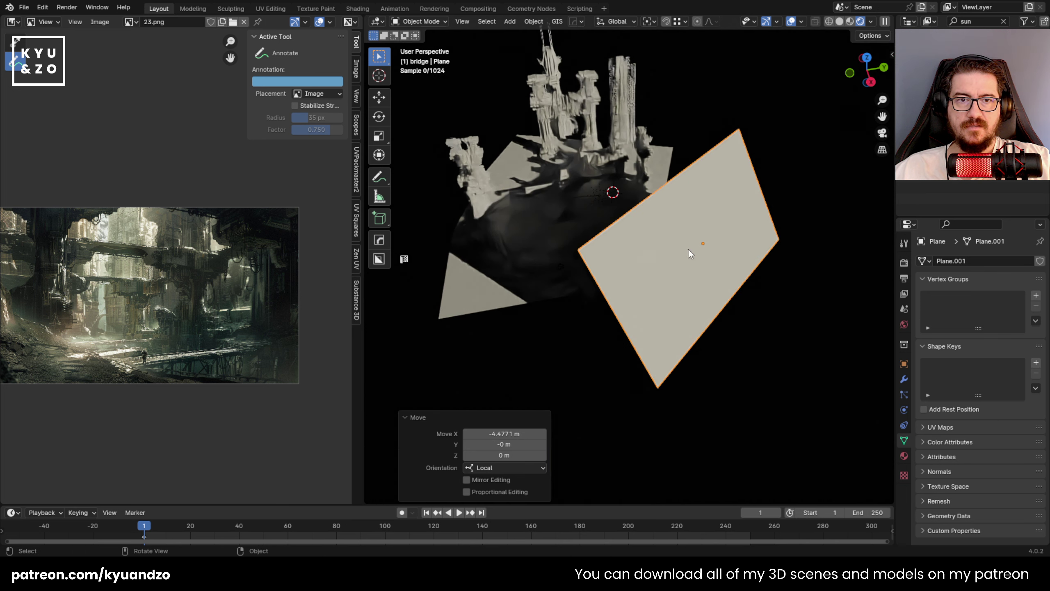
Return to the camera view and check the tilted plane's shadow across the scene against the reference image.
{"action": "middle_click_drag", "start_coordinate": [545, 278], "coordinate": [556, 274], "text": "shift"}
{"action": "left_click", "coordinate": [569, 264]}
{"action": "key", "text": "KP_0"}
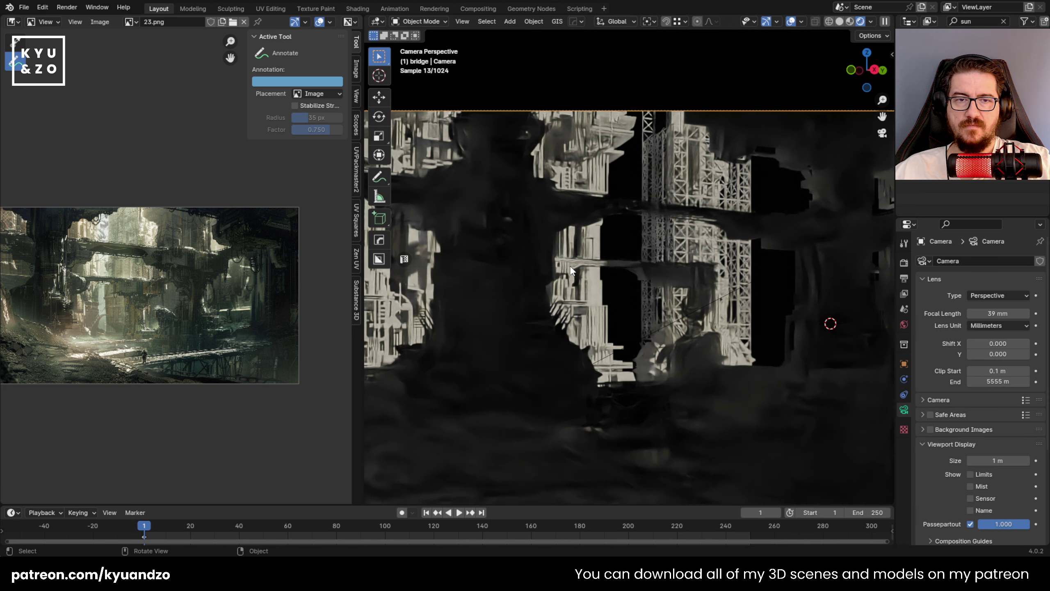
{"action": "scroll", "coordinate": [571, 267], "scroll_direction": "down", "scroll_amount": 4}
{"action": "scroll", "coordinate": [571, 266], "scroll_direction": "up", "scroll_amount": 2}
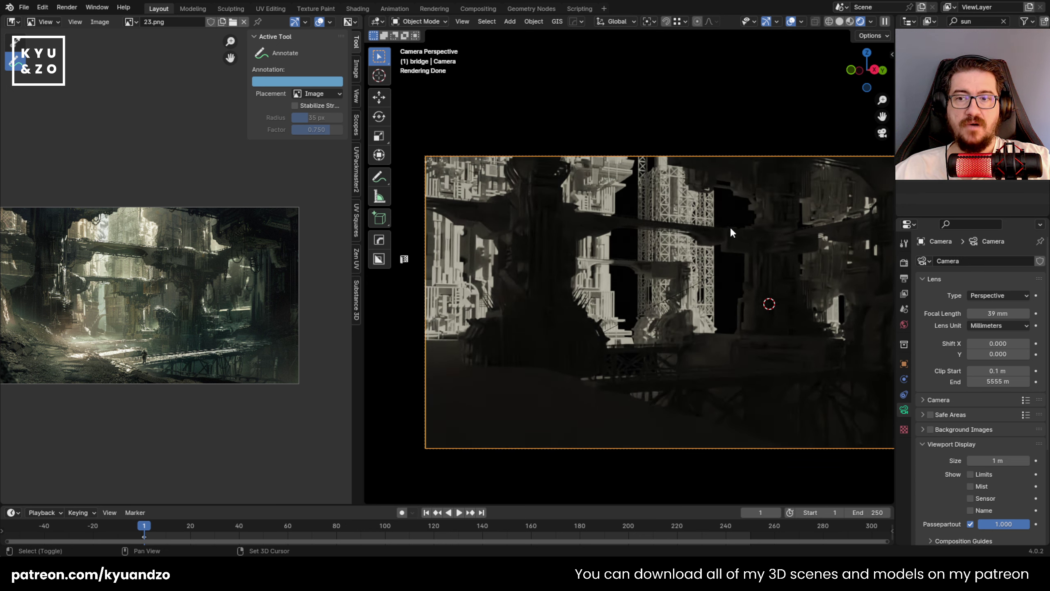
{"action": "middle_click_drag", "start_coordinate": [730, 228], "coordinate": [641, 235], "text": "shift"}
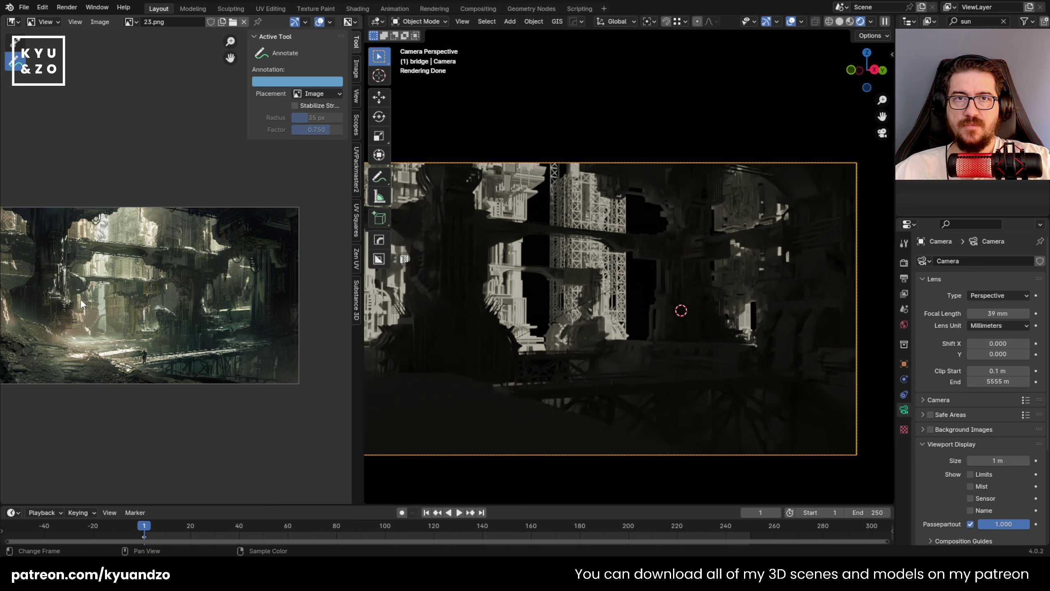
Examine the lit and shaded areas around the right-hand pillars in the reference image against the rendered scene.
{"action": "left_click", "coordinate": [804, 205]}
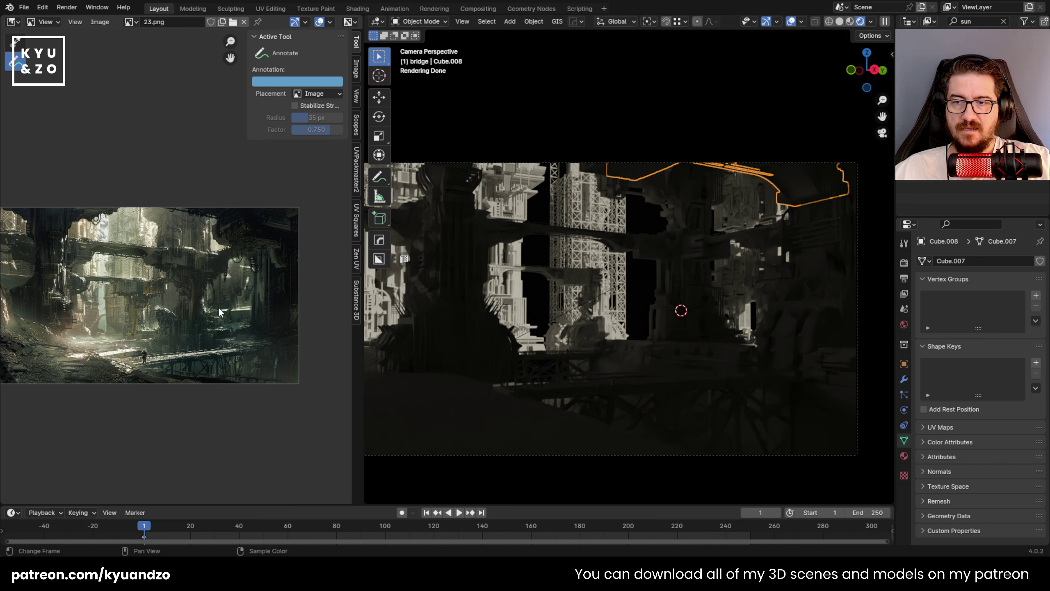
{"action": "scroll", "coordinate": [144, 279], "scroll_direction": "up", "scroll_amount": 1}
{"action": "scroll", "coordinate": [144, 278], "scroll_direction": "up", "scroll_amount": 3}
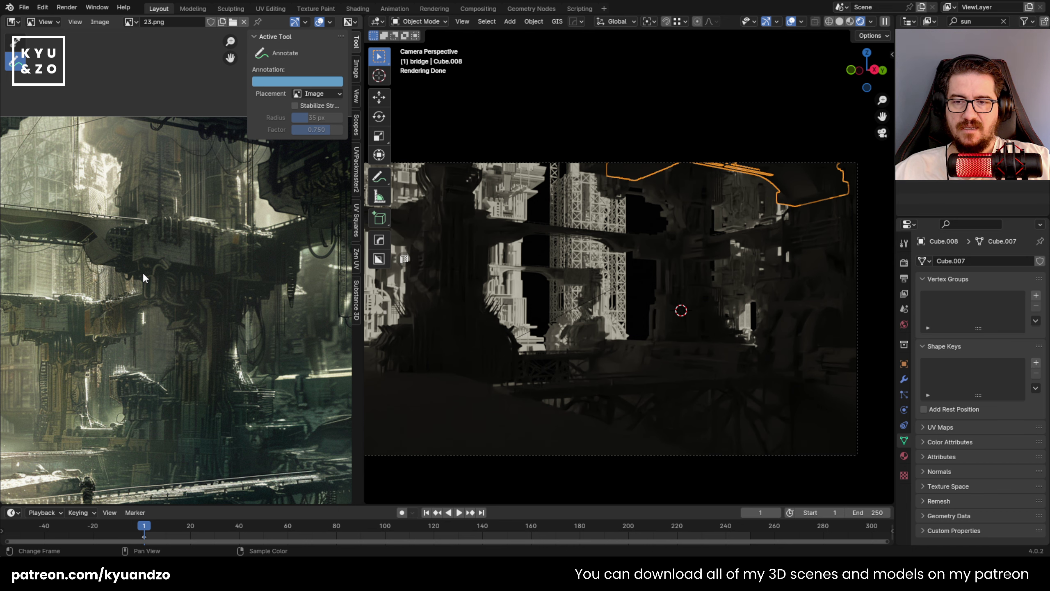
{"action": "scroll", "coordinate": [143, 275], "scroll_direction": "up", "scroll_amount": 5}
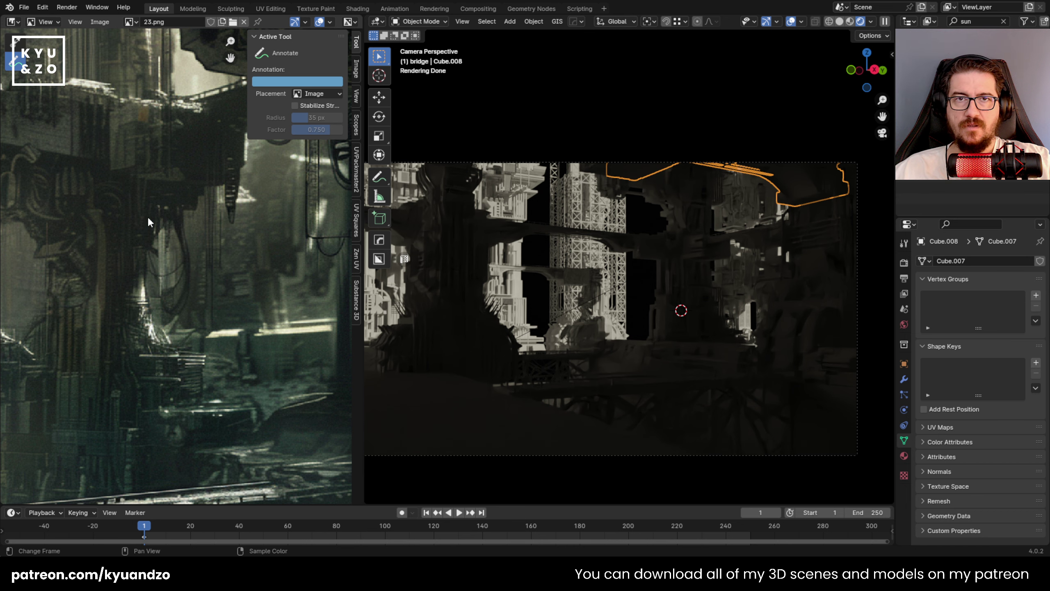
{"action": "scroll", "coordinate": [126, 274], "scroll_direction": "down", "scroll_amount": 3}
{"action": "key", "text": "Home"}
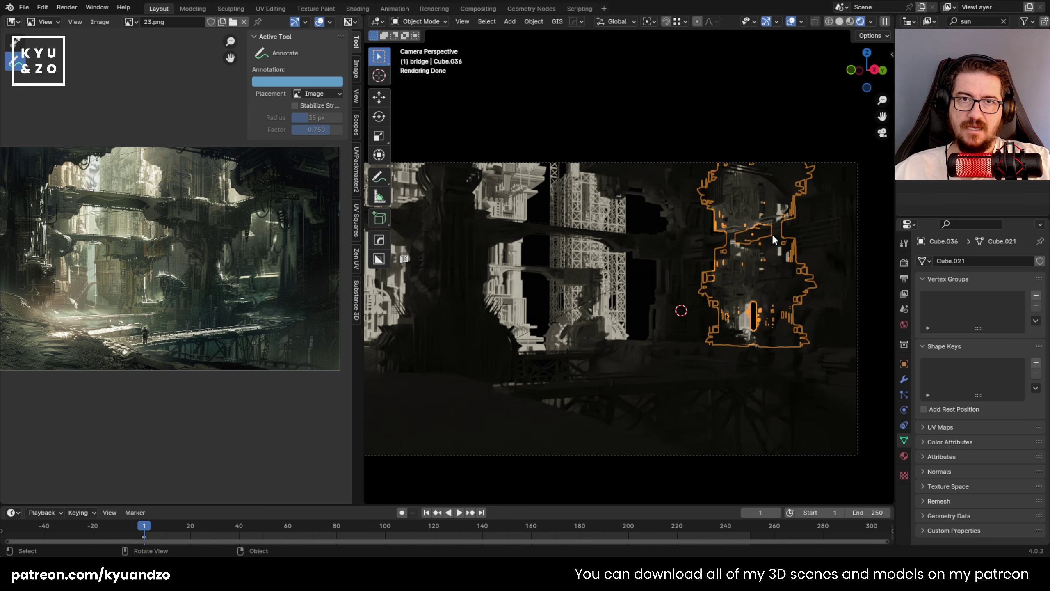
{"action": "left_click", "coordinate": [605, 275]}
Select the shadow-casting plane outside the camera view and move it about -10.916 m along its local X axis.
{"action": "scroll", "coordinate": [637, 256], "scroll_direction": "down", "scroll_amount": 2}
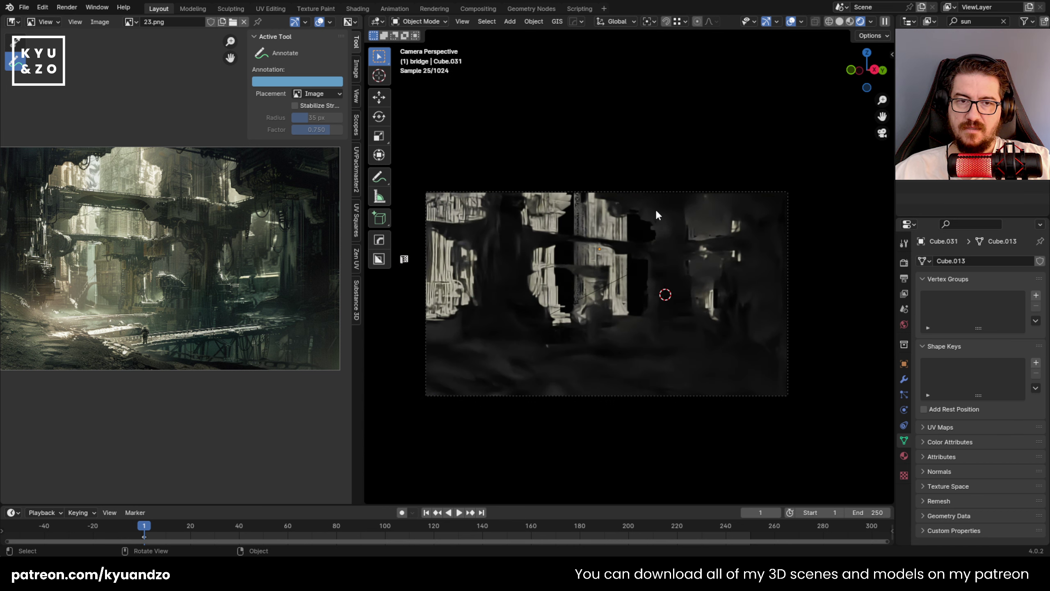
{"action": "middle_click_drag", "start_coordinate": [658, 214], "coordinate": [658, 388]}
{"action": "left_click", "coordinate": [658, 388]}
{"action": "key", "text": "g"}
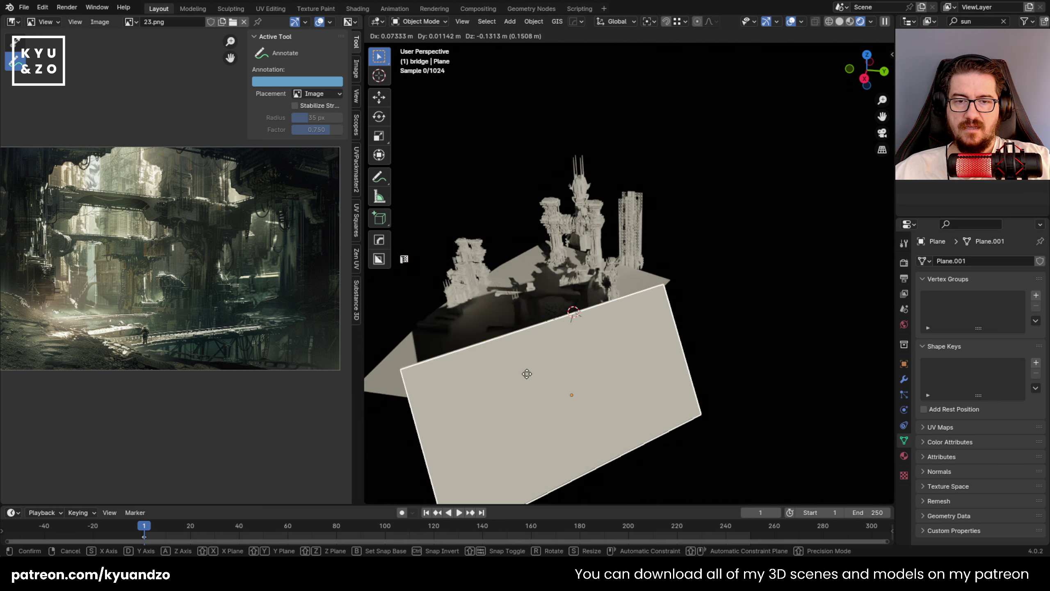
{"action": "key", "text": "x"}
{"action": "left_click", "coordinate": [588, 354]}
Stretch the plane by about 1.459 along its local X axis and slide it further along that axis.
{"action": "key", "text": "s"}
{"action": "key", "text": "y"}
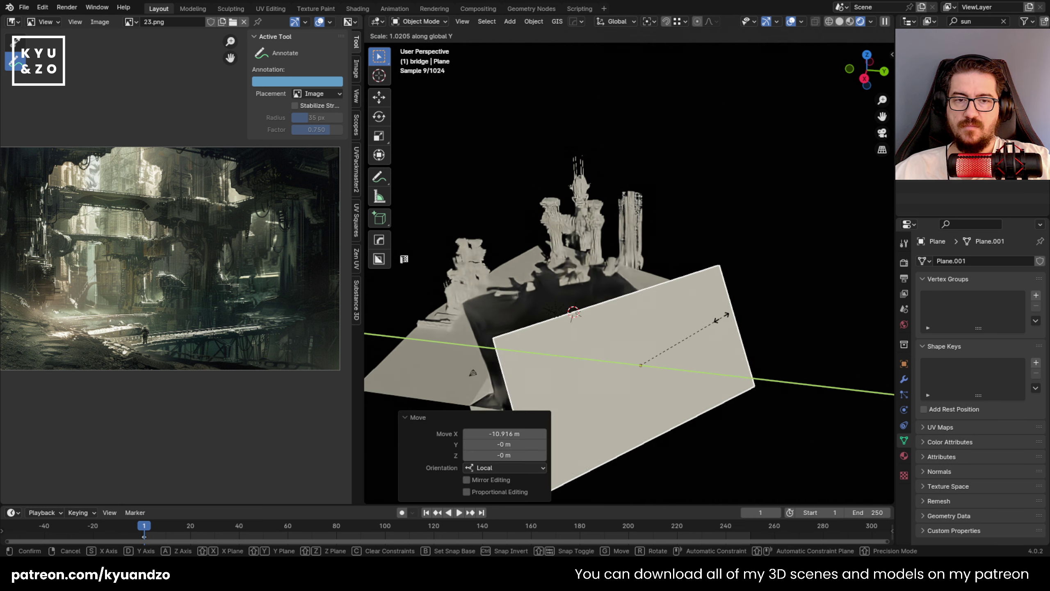
{"action": "key", "text": "s"}
{"action": "key", "text": "s"}
{"action": "left_click", "coordinate": [758, 302]}
{"action": "key", "text": "g"}
{"action": "key", "text": "s"}
{"action": "key", "text": "s"}
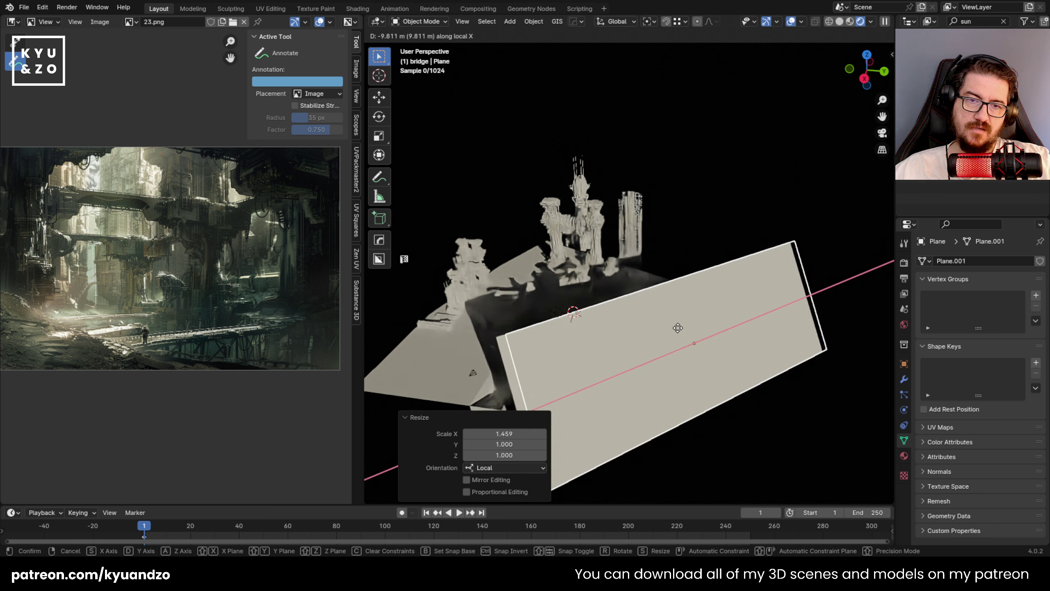
{"action": "left_click", "coordinate": [649, 337]}
Return to the camera view and check how the stretched plane shades the pillars and towers.
{"action": "middle_click_drag", "start_coordinate": [525, 225], "coordinate": [510, 376]}
{"action": "left_click", "coordinate": [528, 375]}
{"action": "key", "text": "KP_0"}
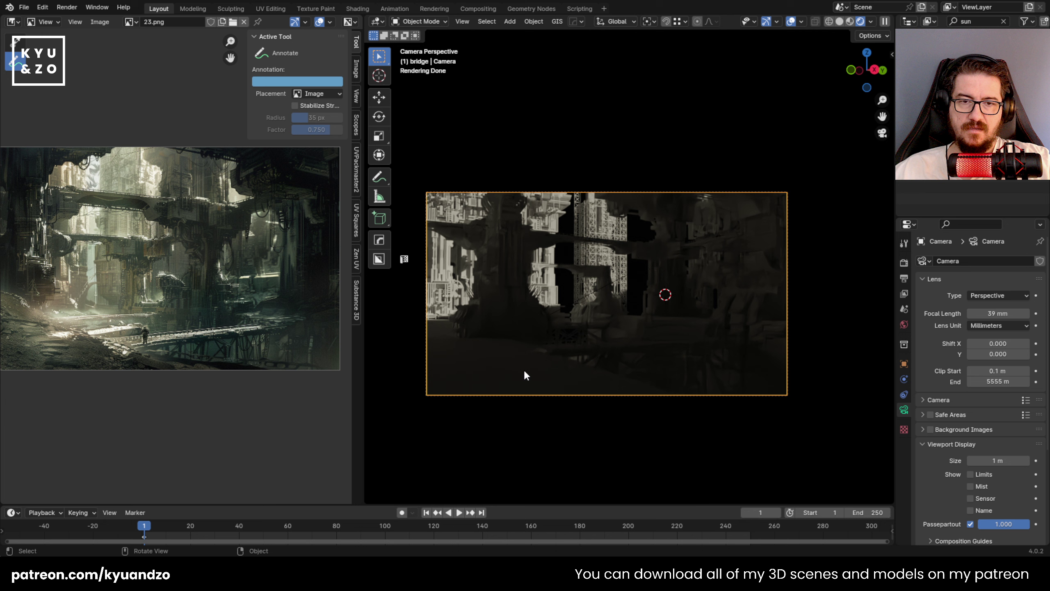
{"action": "scroll", "coordinate": [525, 328], "scroll_direction": "up", "scroll_amount": 3}
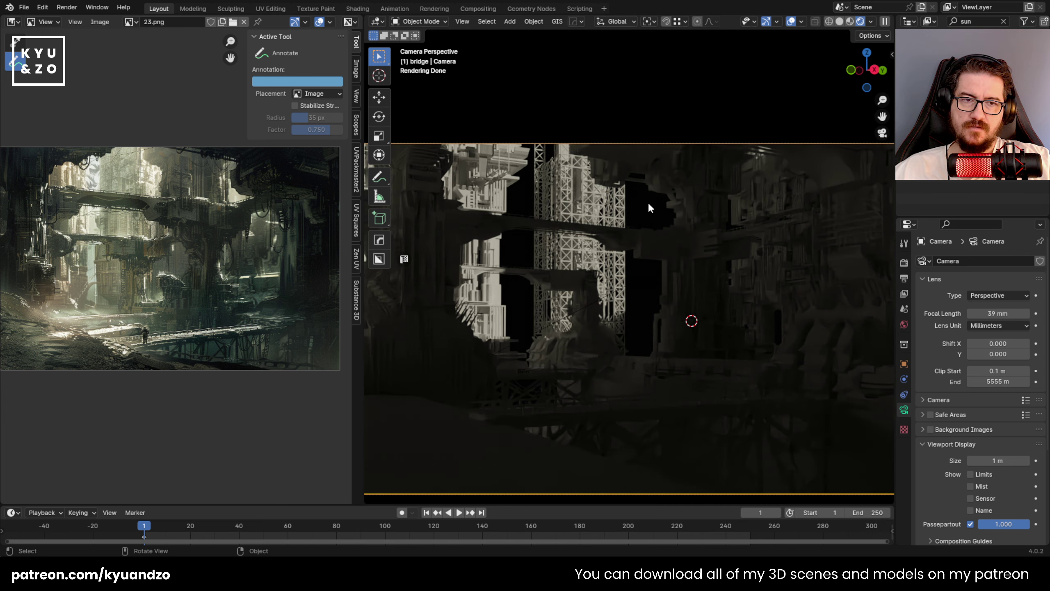
{"action": "middle_click_drag", "start_coordinate": [654, 190], "coordinate": [606, 179], "text": "shift"}
{"action": "key", "text": "Home"}
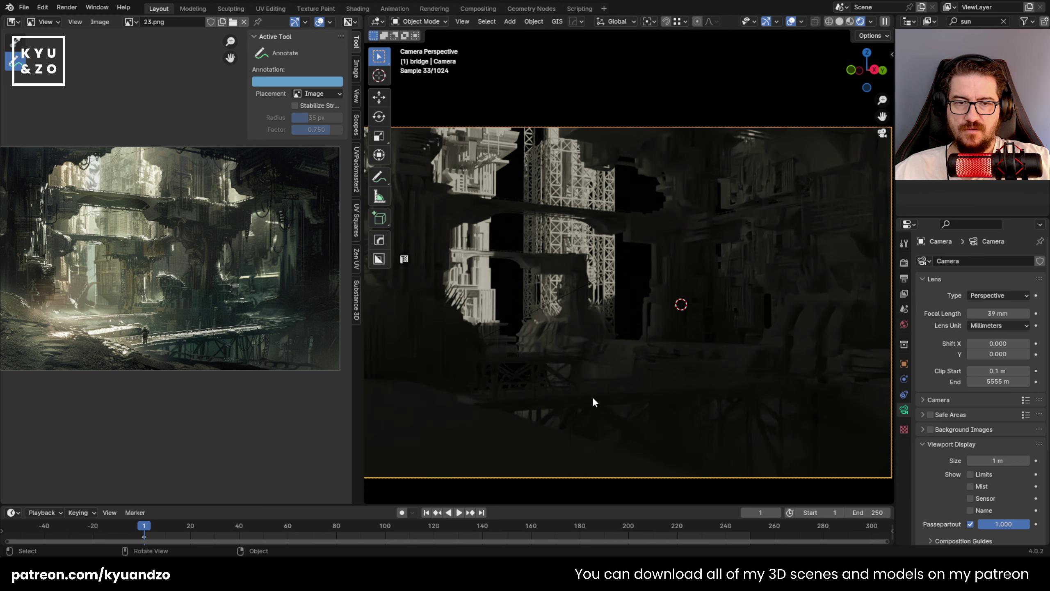
Add an area light at the 3D cursor on the bridge and raise it about 1.493 m along the global Z axis.
{"action": "key", "text": "shift+a"}
{"action": "mouse_move", "coordinate": [572, 398]}
{"action": "mouse_move", "coordinate": [575, 461]}
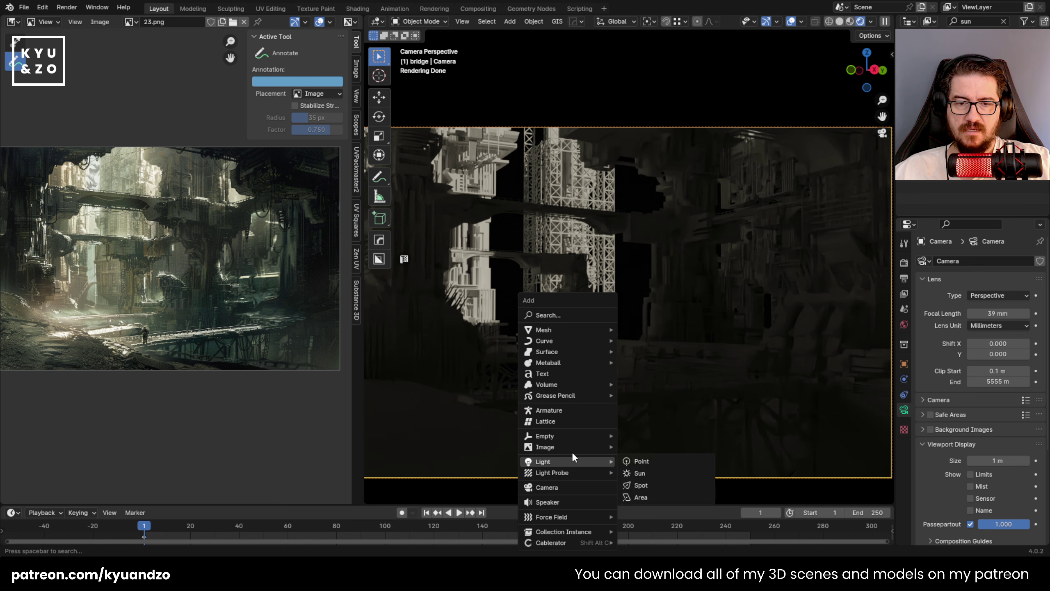
{"action": "left_click", "coordinate": [659, 498]}
{"action": "key", "text": "g"}
{"action": "key", "text": "a"}
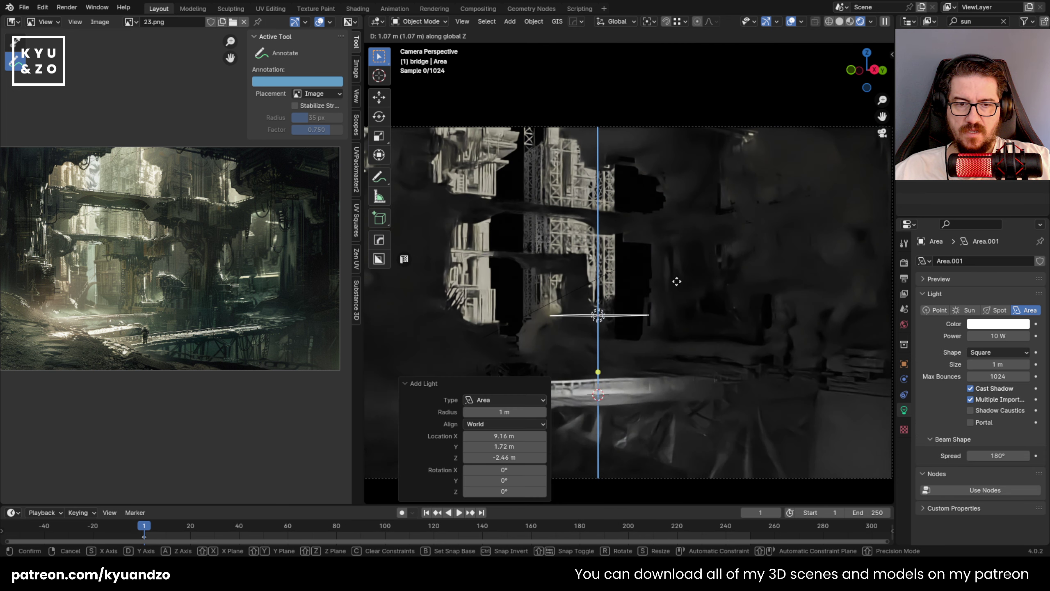
{"action": "left_click", "coordinate": [678, 260]}
Stretch the new area light by about 4.653 along its local Y axis so it spans the bridge.
{"action": "key", "text": "s"}
{"action": "key", "text": "d"}
{"action": "key", "text": "s"}
{"action": "key", "text": "y"}
{"action": "key", "text": "y"}
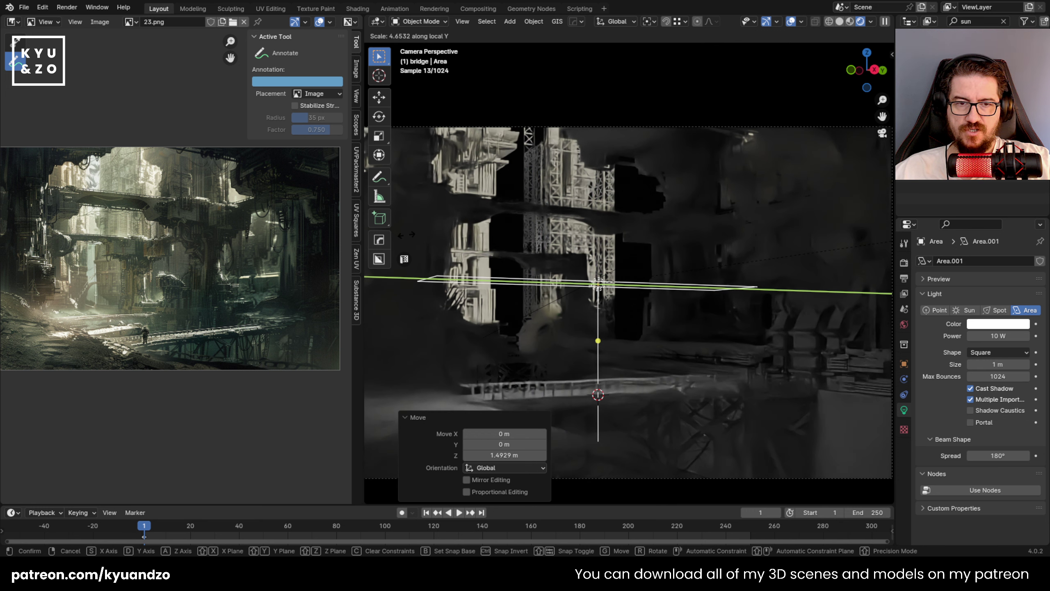
{"action": "key", "text": "Return"}
Move the area light about 0.542 m along global Y and a further 0.192 m along its local Y axis.
{"action": "key", "text": "g"}
{"action": "key", "text": "d"}
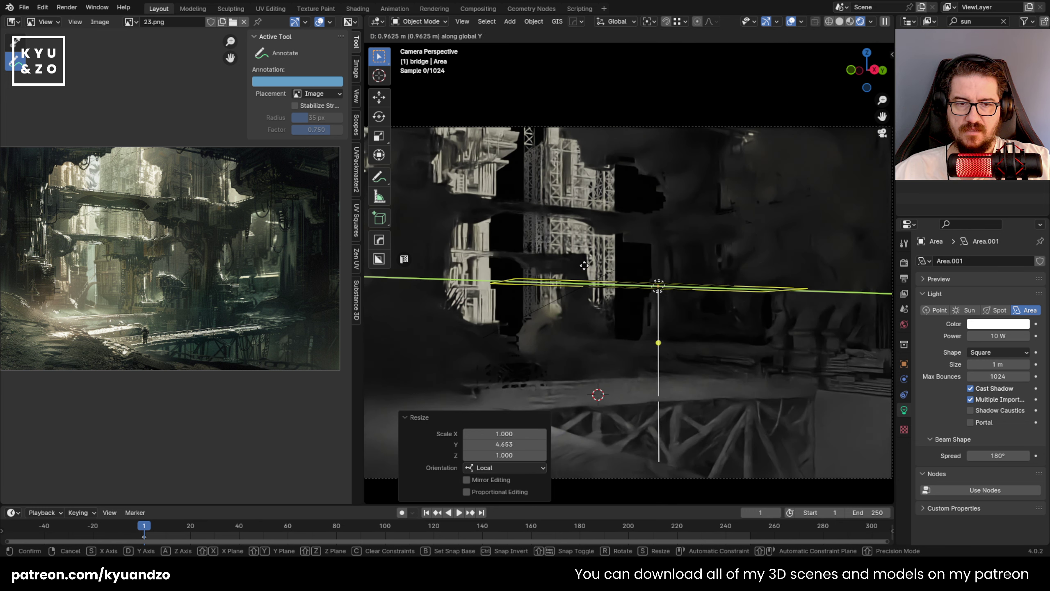
{"action": "key", "text": "d"}
{"action": "left_click", "coordinate": [560, 271]}
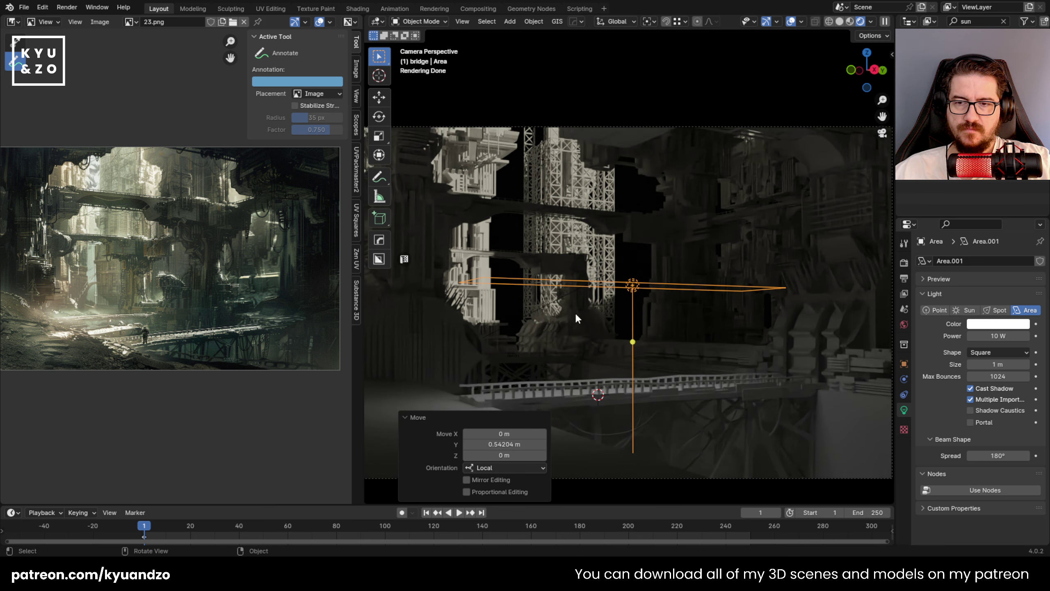
{"action": "key", "text": "g"}
{"action": "key", "text": "y"}
{"action": "key", "text": "y"}
{"action": "left_click", "coordinate": [591, 321]}
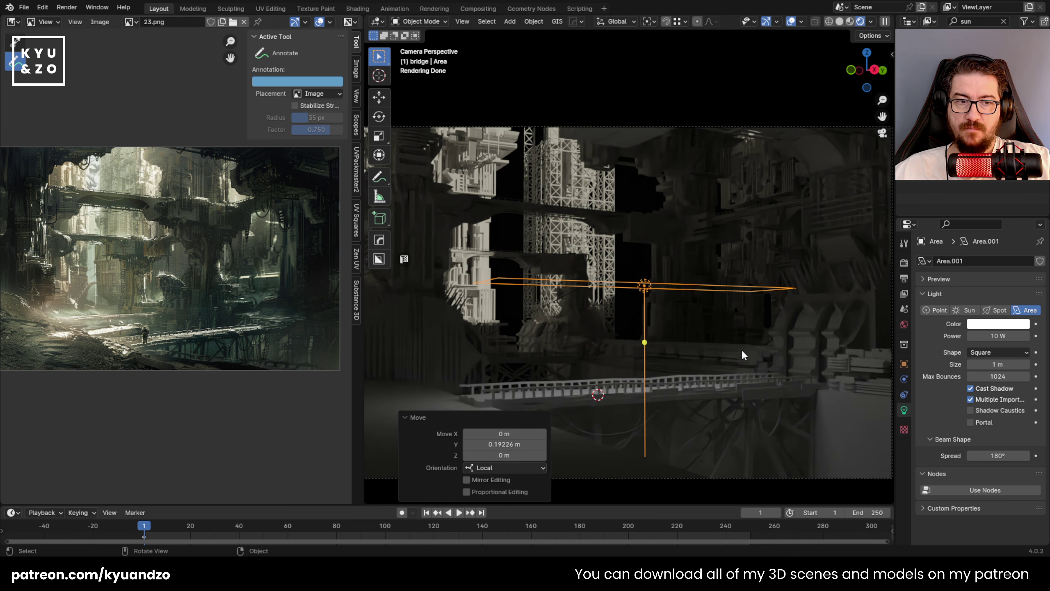
Compare the area light's effect on the bridge and the pillars behind it with the bridge in the reference image.
{"action": "middle_click_drag", "start_coordinate": [774, 292], "coordinate": [670, 270], "text": "shift"}
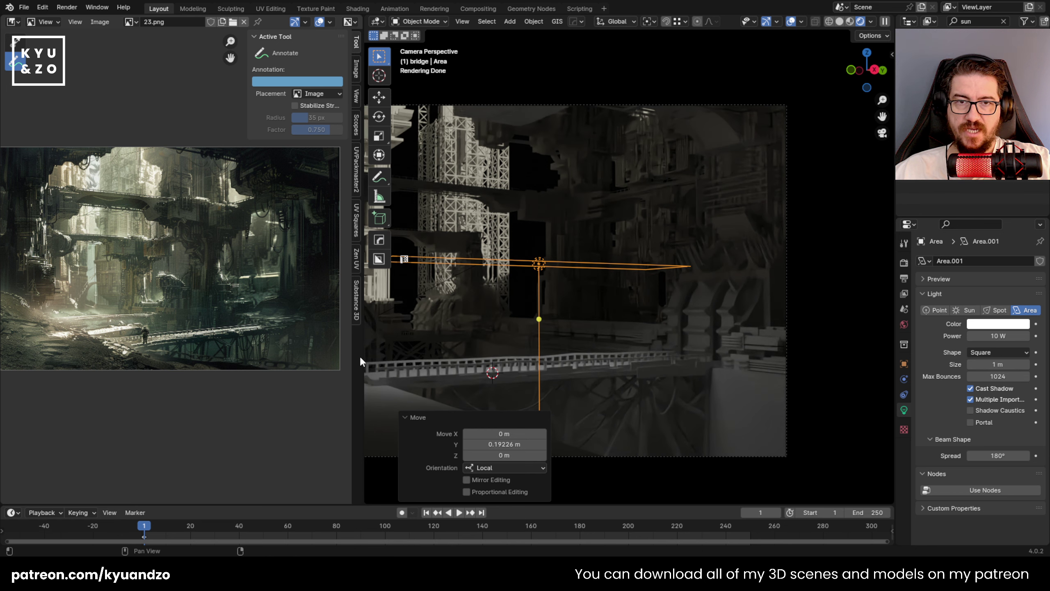
{"action": "middle_click_drag", "start_coordinate": [602, 317], "coordinate": [604, 270], "text": "shift"}
{"action": "scroll", "coordinate": [610, 315], "scroll_direction": "up", "scroll_amount": 2}
{"action": "scroll", "coordinate": [191, 351], "scroll_direction": "up", "scroll_amount": 2}
{"action": "middle_click_drag", "start_coordinate": [194, 336], "coordinate": [52, 254]}
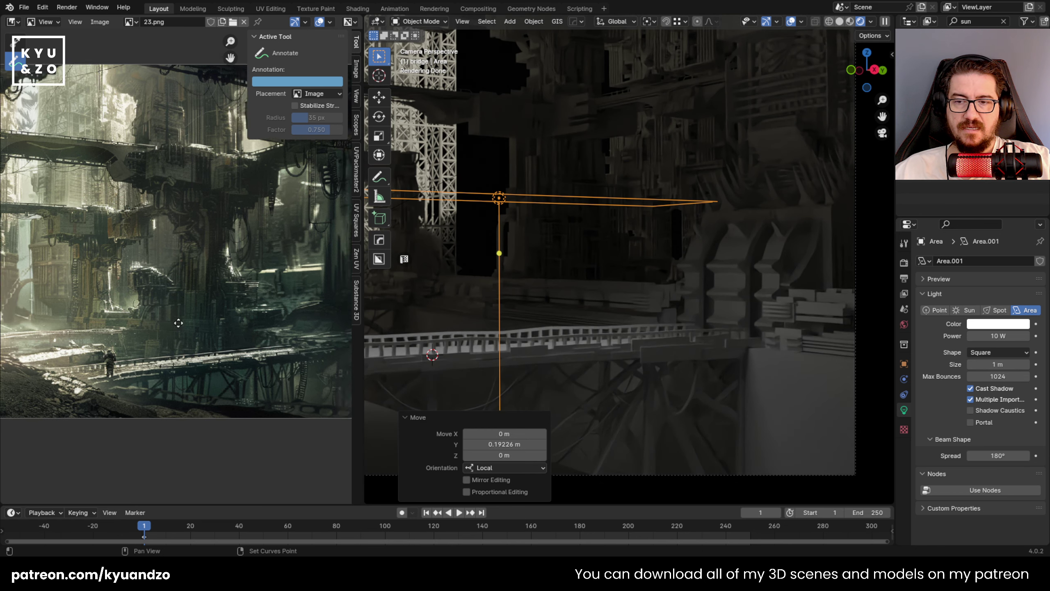
{"action": "scroll", "coordinate": [135, 321], "scroll_direction": "up", "scroll_amount": 2}
{"action": "middle_click_drag", "start_coordinate": [600, 376], "coordinate": [664, 351], "text": "shift"}
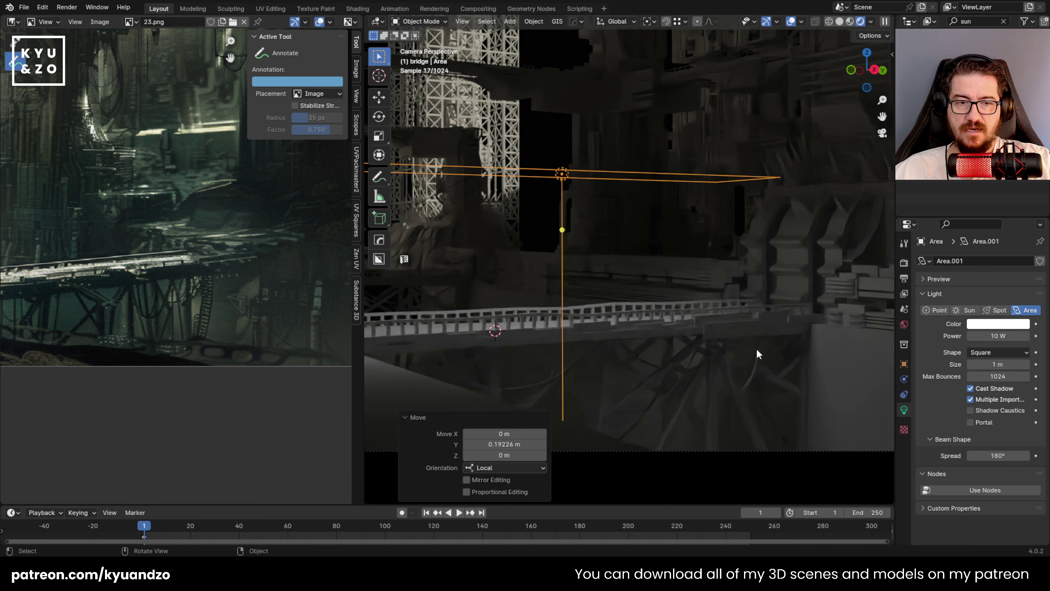
{"action": "middle_click_drag", "start_coordinate": [655, 156], "coordinate": [588, 265], "text": "shift"}
{"action": "scroll", "coordinate": [624, 250], "scroll_direction": "down", "scroll_amount": 1}
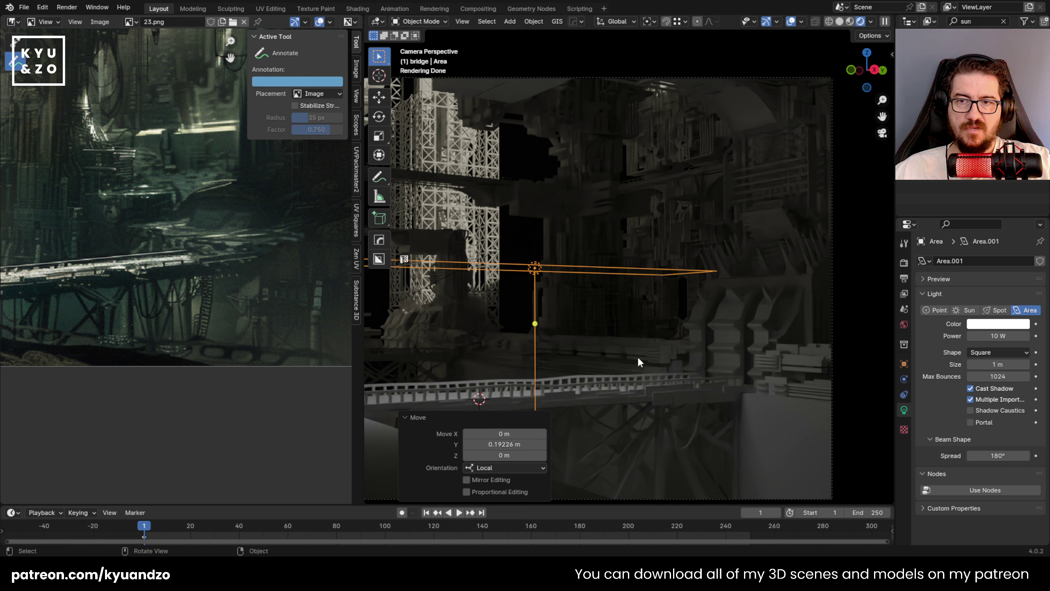
{"action": "left_click", "coordinate": [702, 315]}
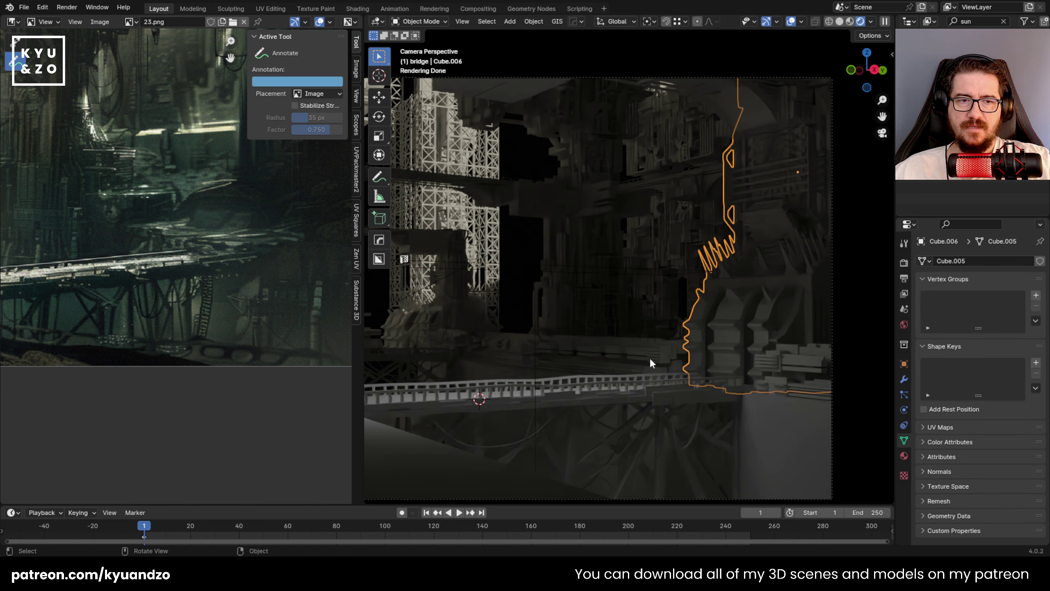
{"action": "left_click", "coordinate": [604, 323]}
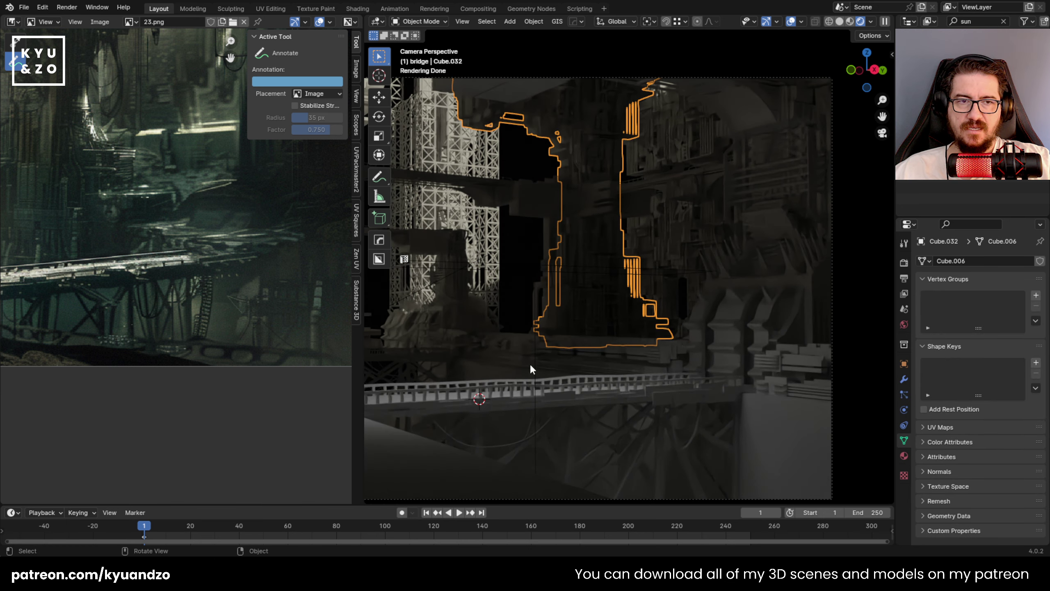
{"action": "middle_click_drag", "start_coordinate": [539, 292], "coordinate": [676, 313], "text": "shift"}
{"action": "middle_click_drag", "start_coordinate": [534, 314], "coordinate": [298, 313], "text": "shift"}
{"action": "middle_click_drag", "start_coordinate": [549, 332], "coordinate": [684, 317], "text": "shift"}
{"action": "left_click", "coordinate": [581, 351]}
{"action": "left_click", "coordinate": [555, 286]}
Select the area light above the bridge and set its color to a pale yellow with hue 0.189 and saturation 0.304.
{"action": "left_click", "coordinate": [567, 275]}
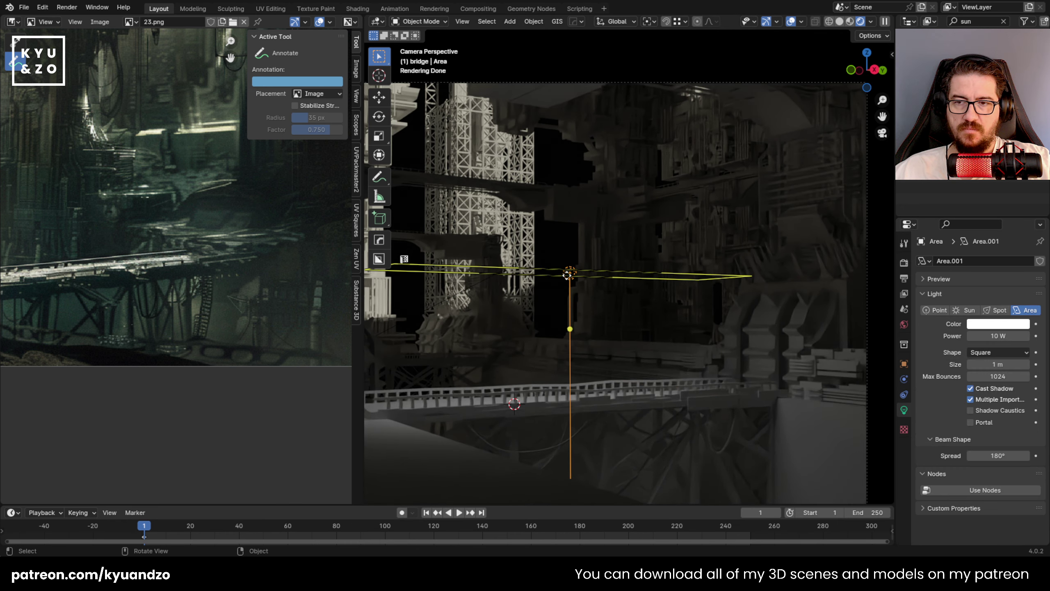
{"action": "middle_click_drag", "start_coordinate": [625, 260], "coordinate": [648, 276], "text": "shift"}
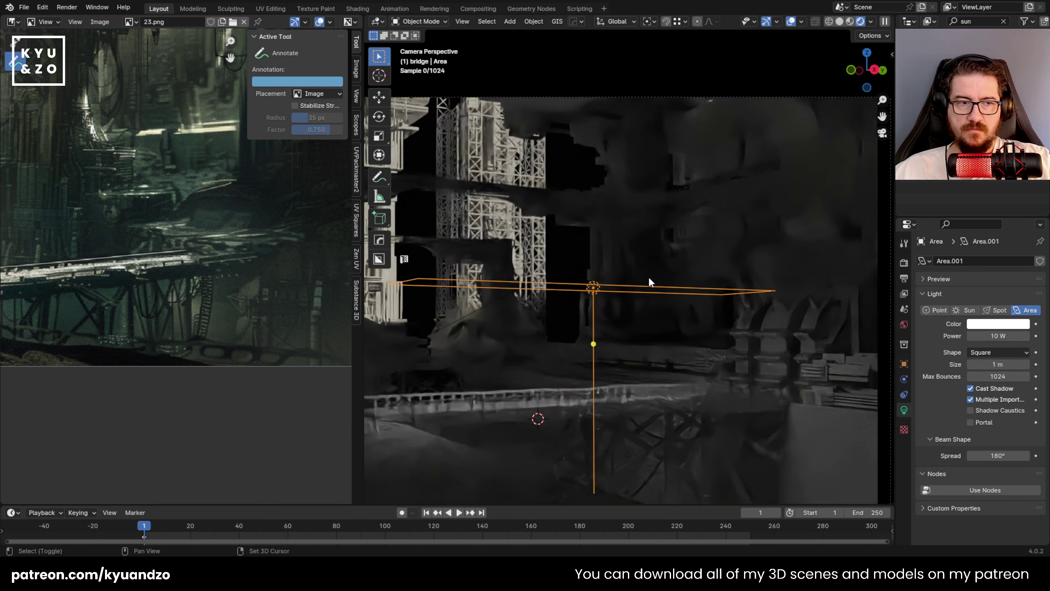
{"action": "left_click", "coordinate": [998, 325]}
{"action": "left_click_drag", "start_coordinate": [955, 213], "coordinate": [959, 213]}
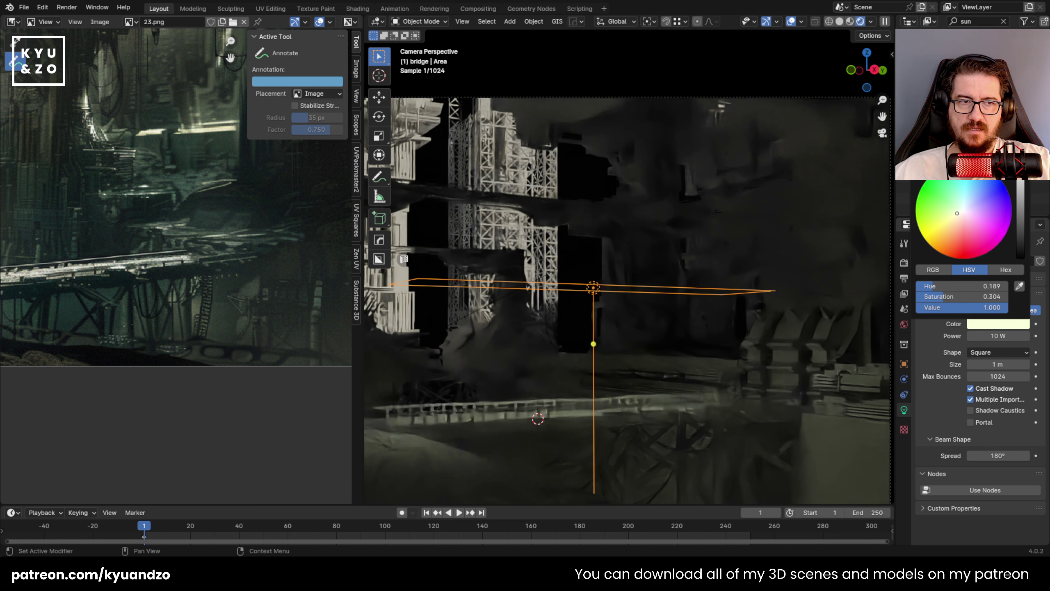
{"action": "left_click", "coordinate": [589, 269]}
{"action": "left_click", "coordinate": [592, 286]}
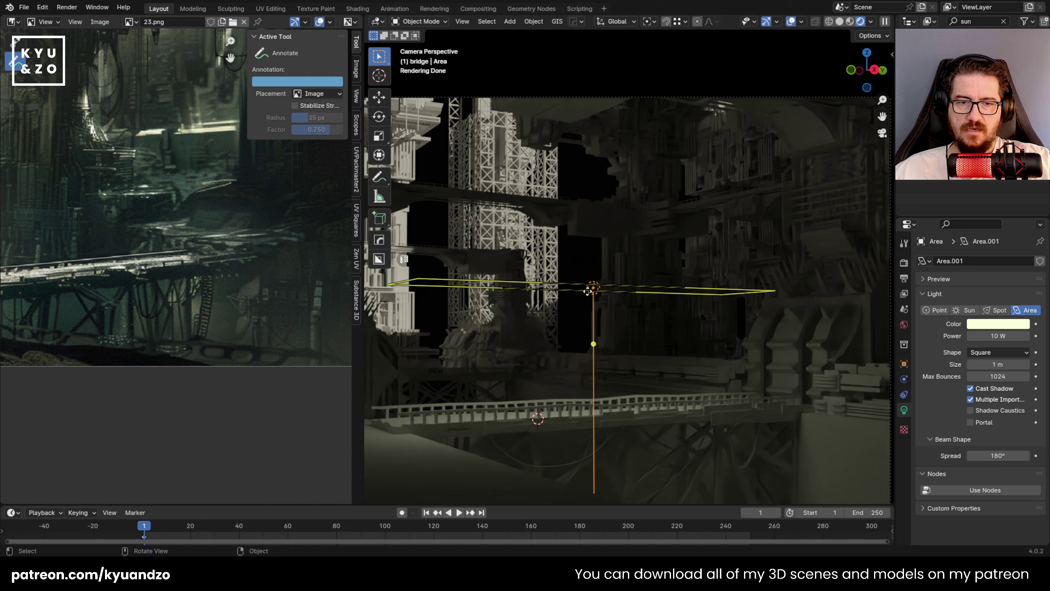
Examine the ground around the large pillar's base and the near end of the bridge against the reference image.
{"action": "middle_click_drag", "start_coordinate": [593, 287], "coordinate": [715, 284], "text": "shift"}
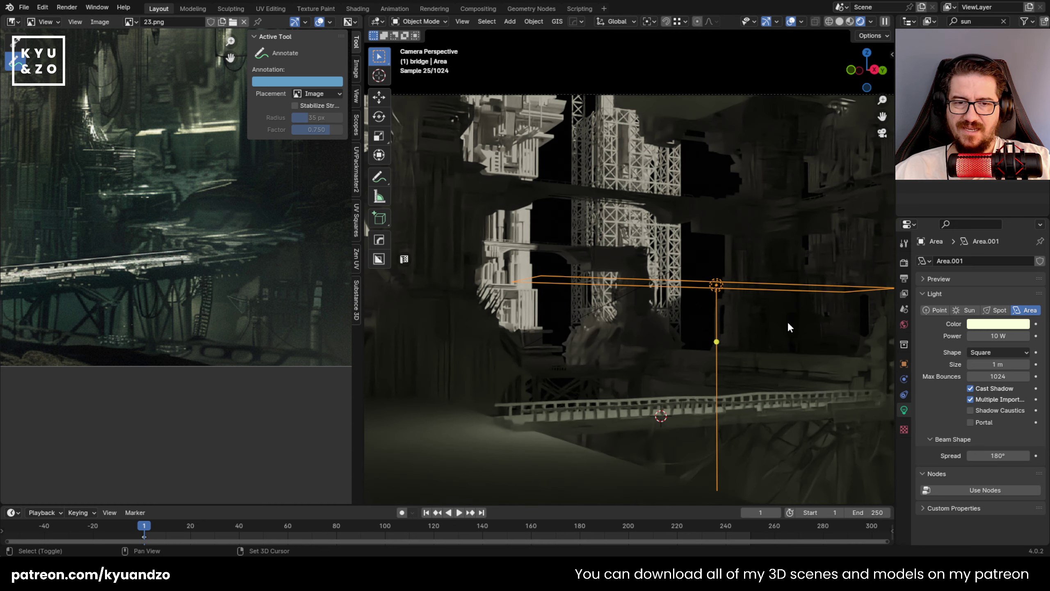
{"action": "scroll", "coordinate": [161, 285], "scroll_direction": "down", "scroll_amount": 3}
{"action": "middle_click_drag", "start_coordinate": [161, 284], "coordinate": [263, 332]}
{"action": "middle_click_drag", "start_coordinate": [519, 299], "coordinate": [817, 341], "text": "shift"}
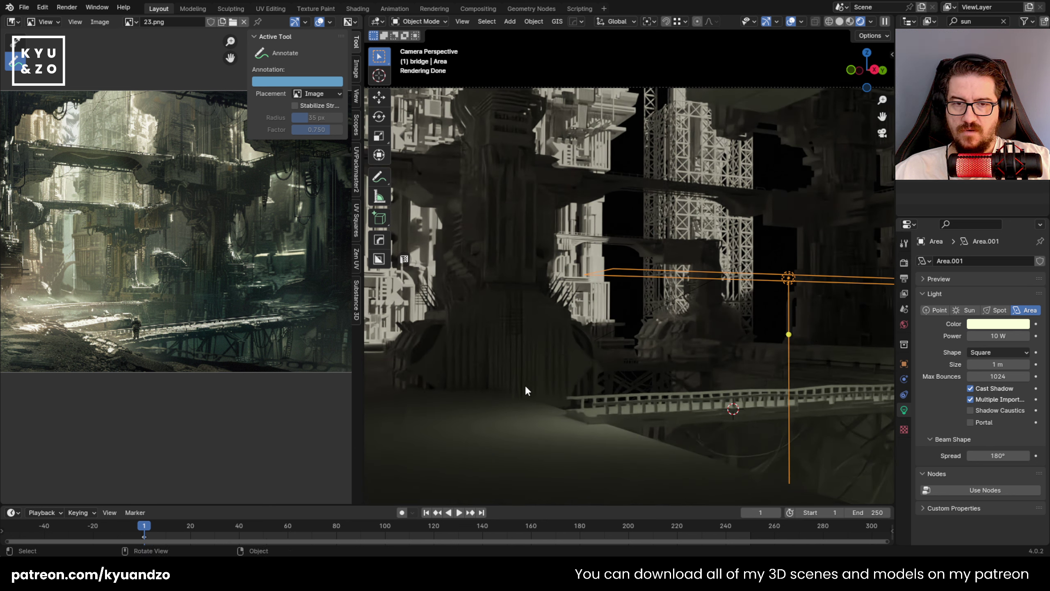
{"action": "left_click", "coordinate": [575, 362]}
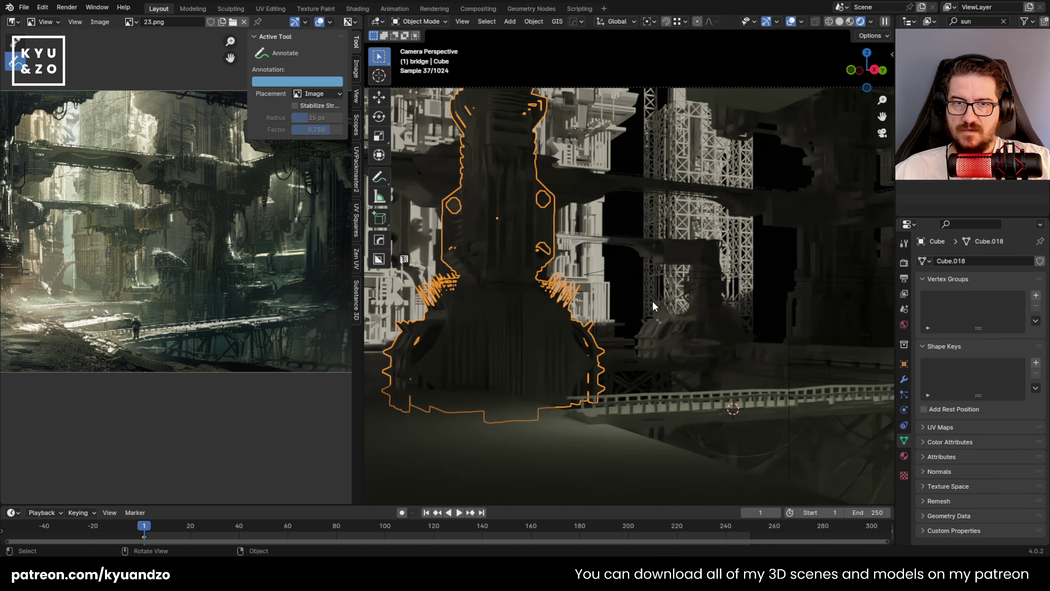
{"action": "scroll", "coordinate": [115, 311], "scroll_direction": "up", "scroll_amount": 5}
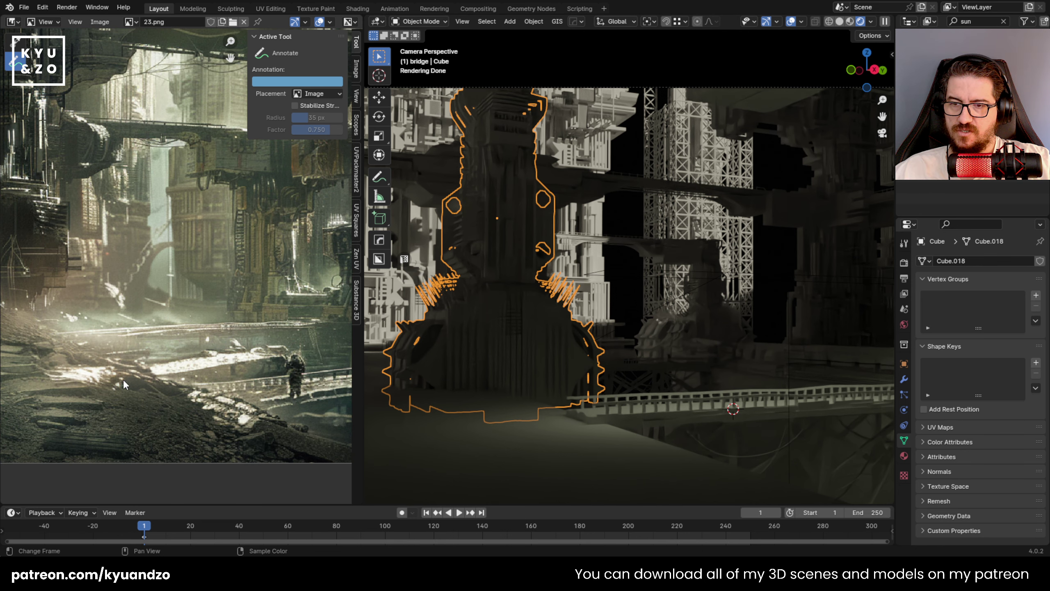
{"action": "left_click", "coordinate": [594, 364]}
{"action": "left_click", "coordinate": [568, 373]}
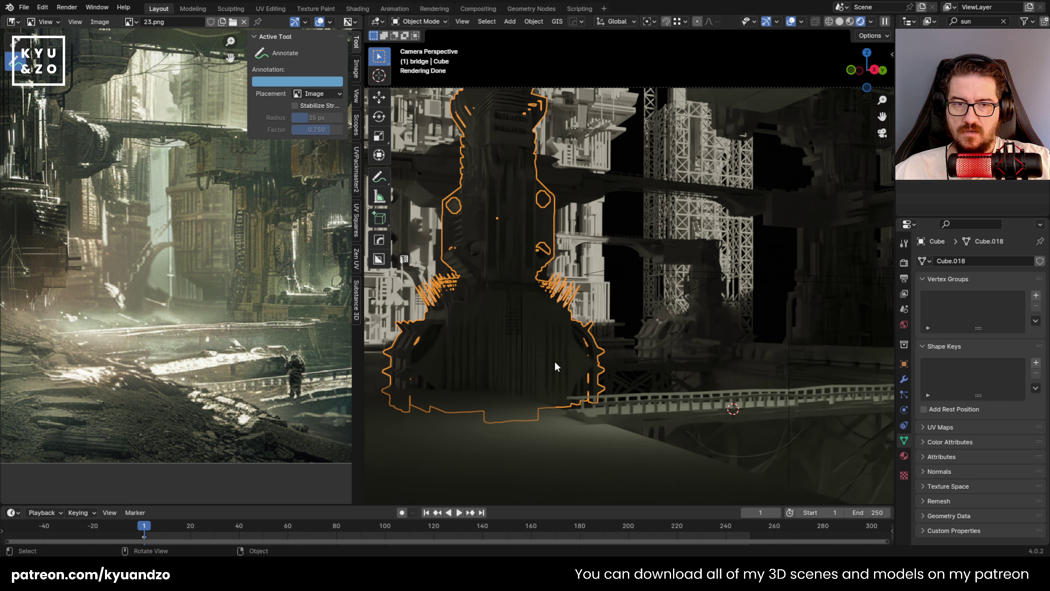
{"action": "left_click", "coordinate": [645, 287]}
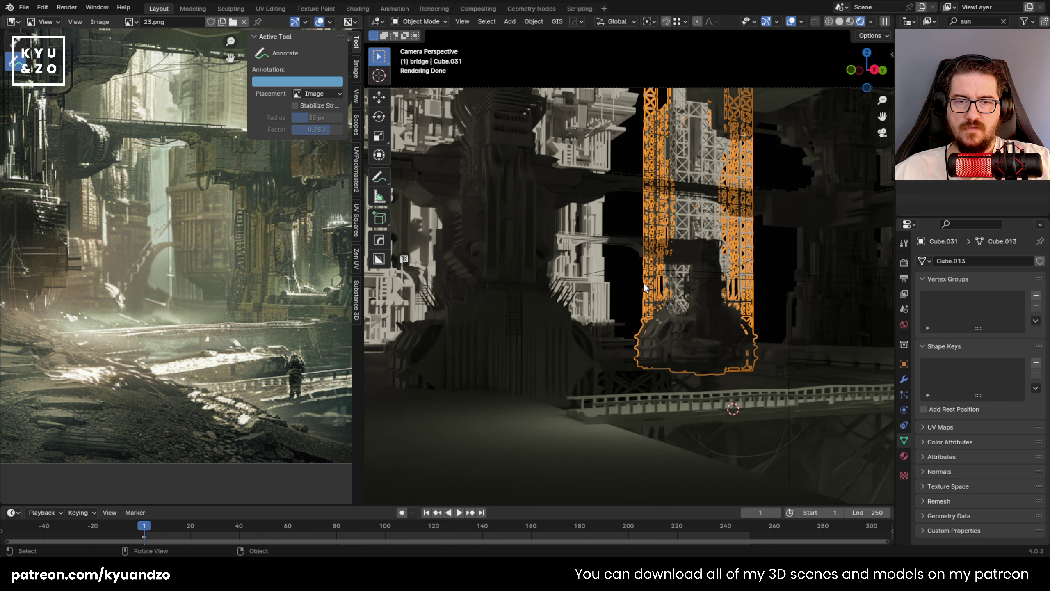
{"action": "left_click", "coordinate": [661, 398]}
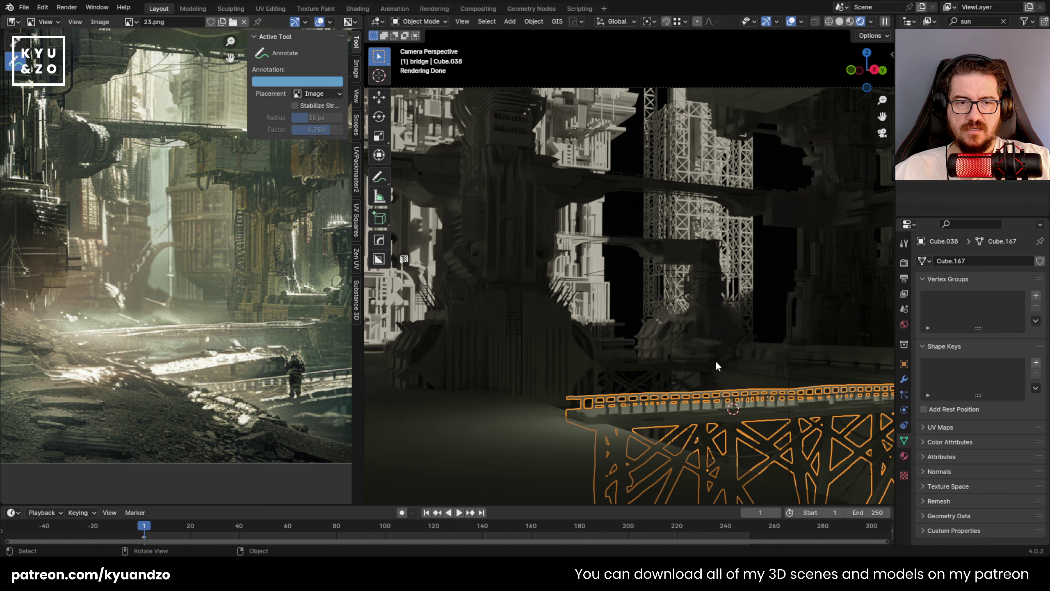
Duplicate the area light above the bridge and offset the copy -9.877 m along global X.
{"action": "left_click", "coordinate": [783, 281]}
{"action": "key", "text": "g"}
{"action": "key", "text": "x"}
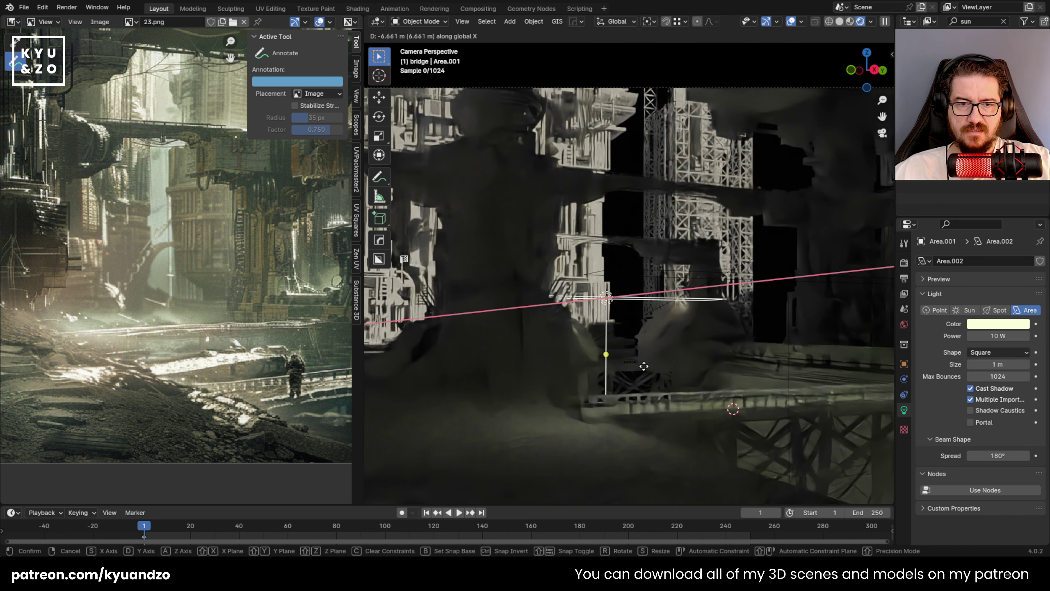
{"action": "left_click", "coordinate": [600, 368]}
Reposition the duplicated area light along global Y and shift it -3.664 m and 1.968 m along global X.
{"action": "key", "text": "g"}
{"action": "key", "text": "d"}
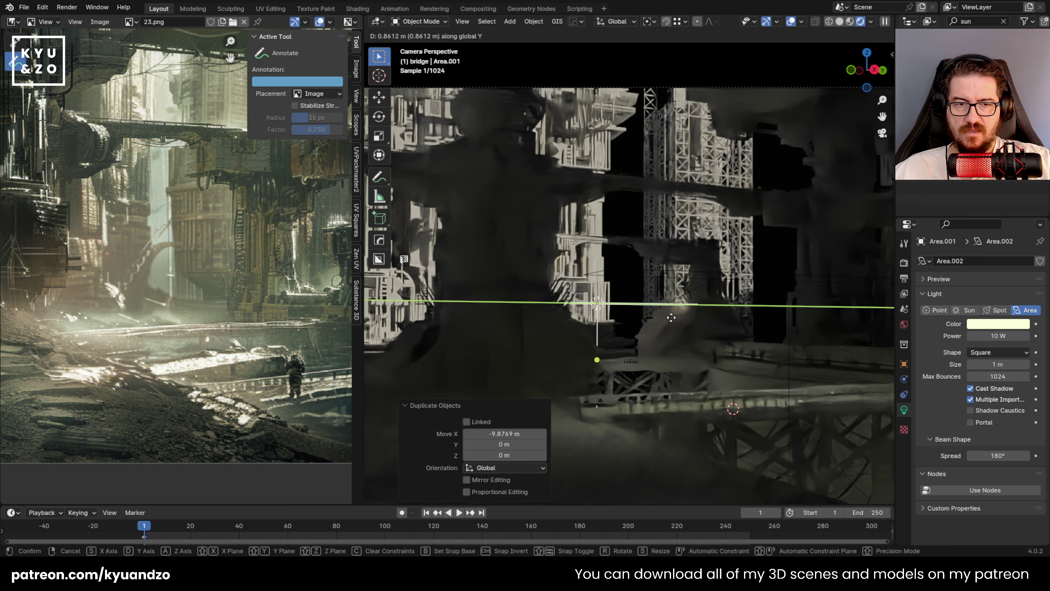
{"action": "key", "text": "x"}
{"action": "left_click", "coordinate": [740, 338]}
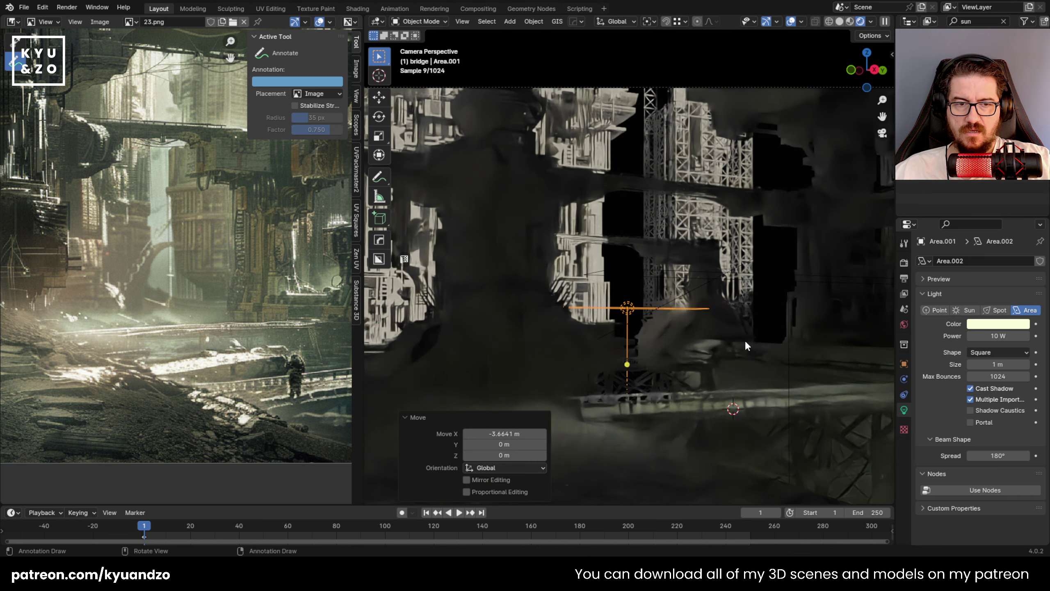
{"action": "key", "text": "g"}
{"action": "key", "text": "x"}
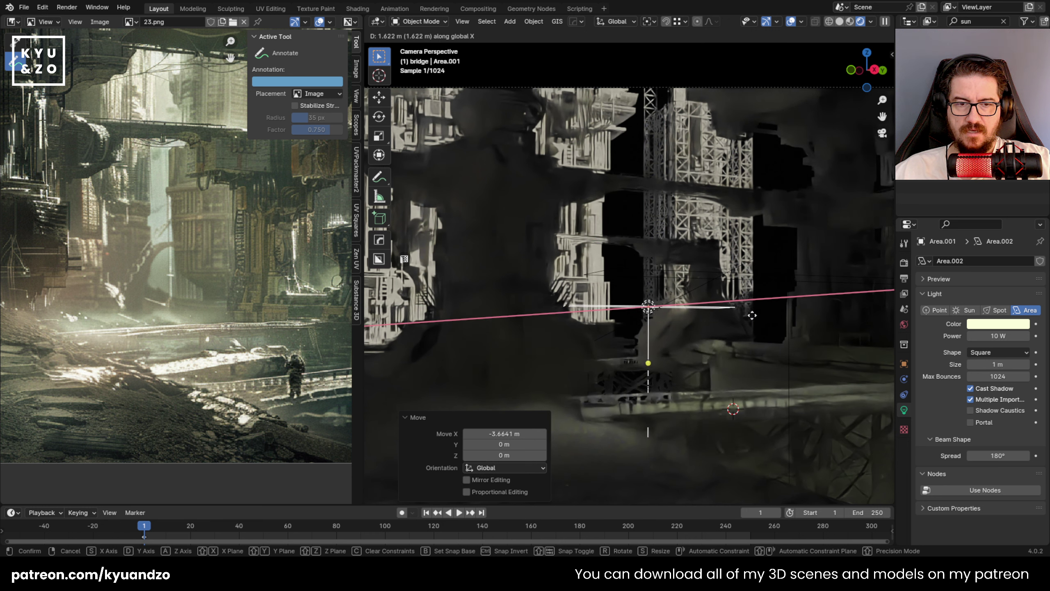
{"action": "left_click", "coordinate": [748, 310]}
Rotate the duplicated area light about 12° around global Z.
{"action": "key", "text": "r"}
{"action": "key", "text": "z"}
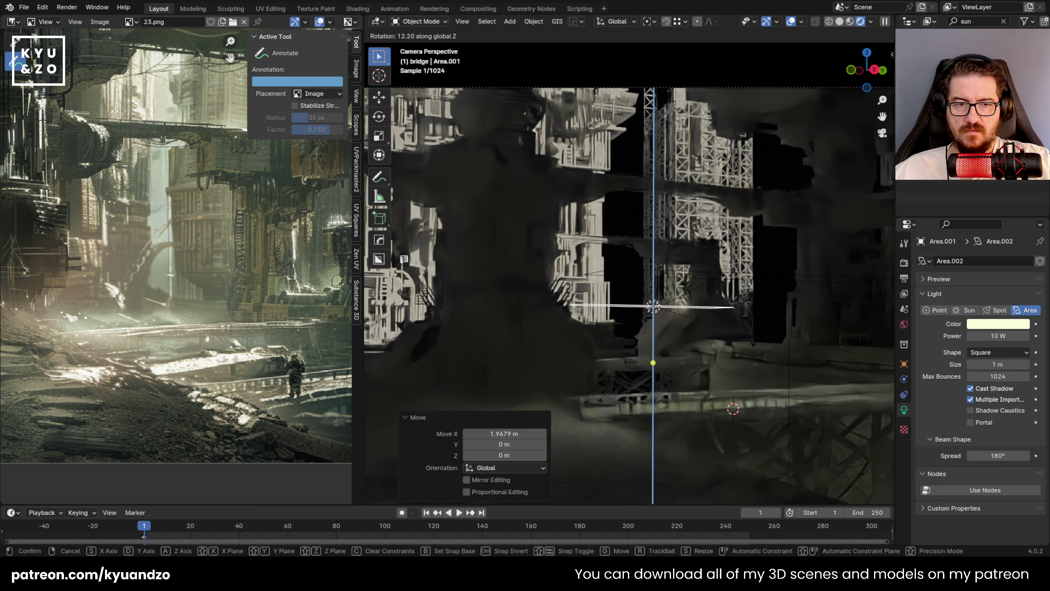
{"action": "left_click", "coordinate": [754, 338]}
Adjust the duplicated light's height over the far bridge, moving it -0.771 m and 3.048 m along global Z.
{"action": "key", "text": "g"}
{"action": "key", "text": "y"}
{"action": "left_click", "coordinate": [740, 322]}
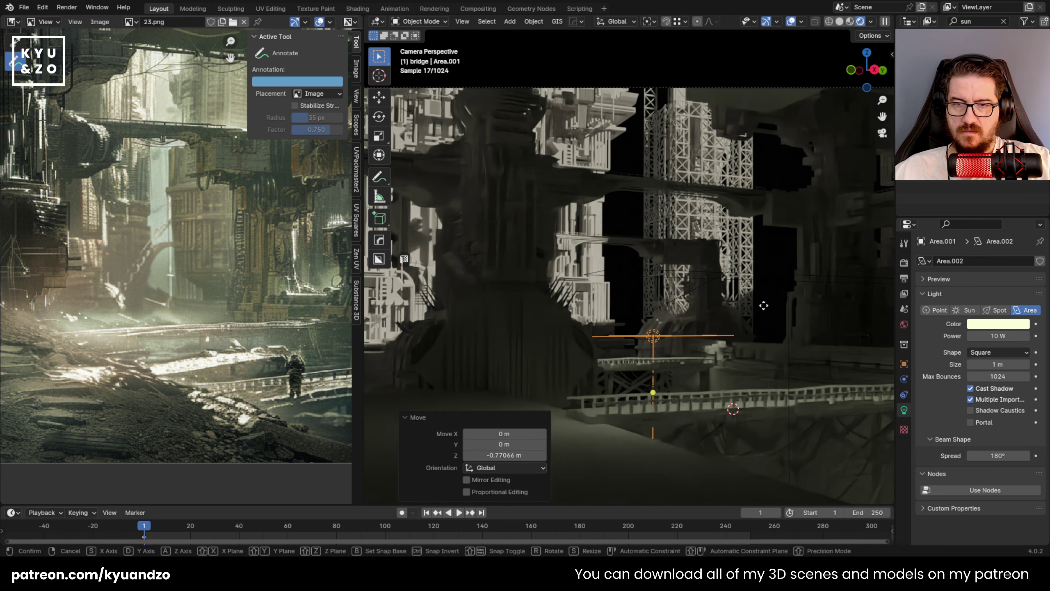
{"action": "key", "text": "g"}
{"action": "key", "text": "z"}
{"action": "left_click", "coordinate": [141, 232]}
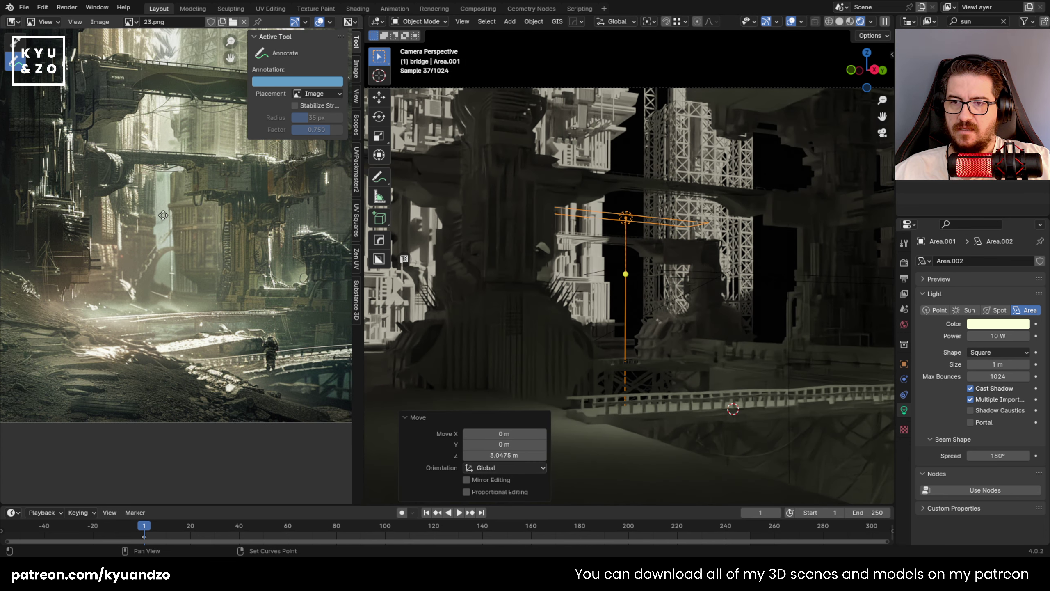
Examine how the light falls around the bridges and the ground by the large pillar in the reference image.
{"action": "scroll", "coordinate": [126, 278], "scroll_direction": "down", "scroll_amount": 3}
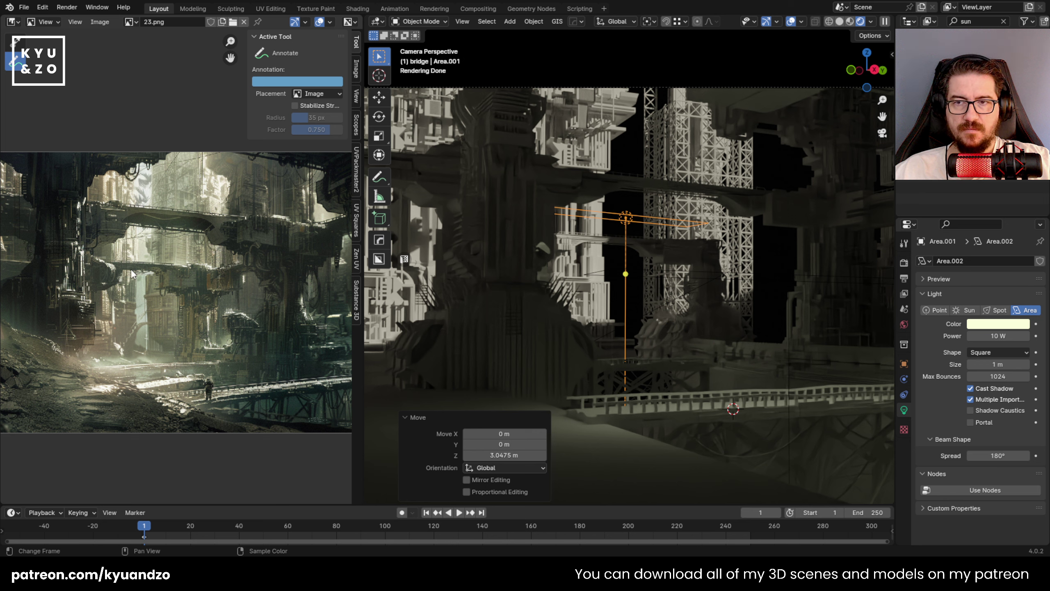
{"action": "middle_click_drag", "start_coordinate": [181, 320], "coordinate": [161, 306]}
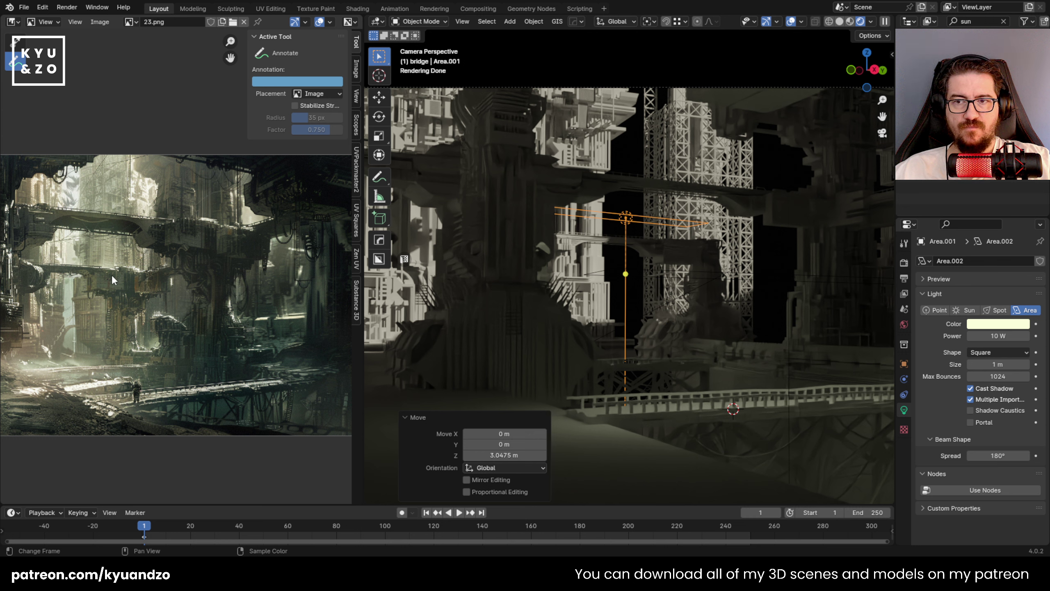
{"action": "middle_click_drag", "start_coordinate": [99, 335], "coordinate": [207, 320]}
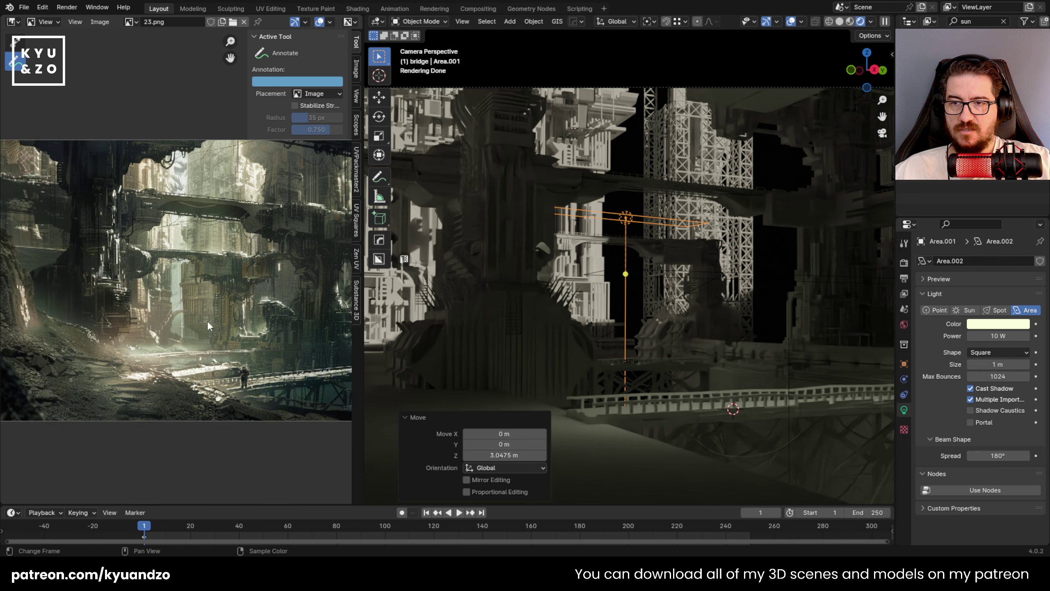
{"action": "scroll", "coordinate": [181, 304], "scroll_direction": "up", "scroll_amount": 3}
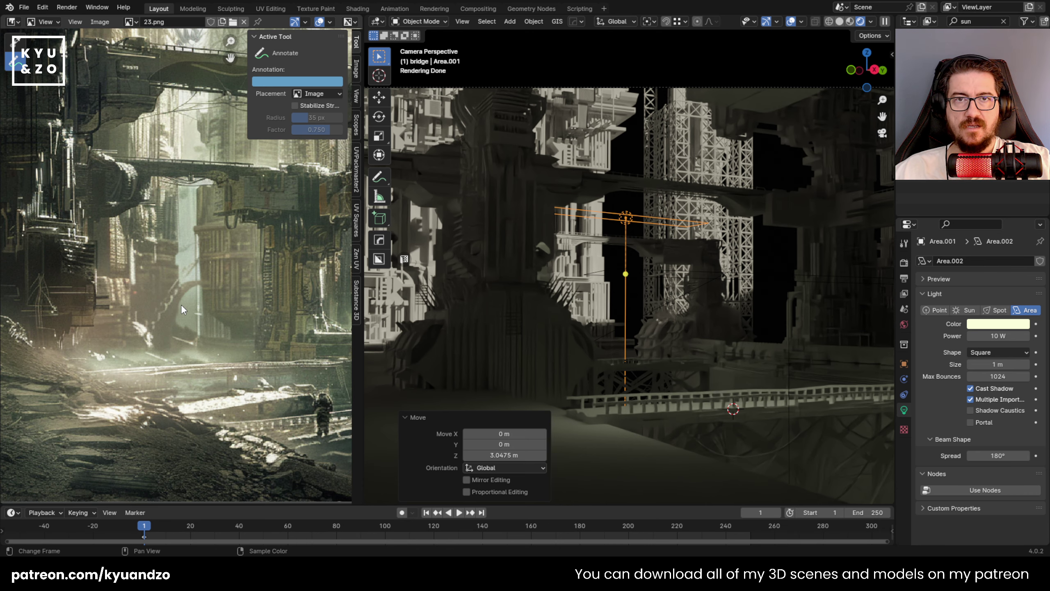
{"action": "scroll", "coordinate": [281, 310], "scroll_direction": "up", "scroll_amount": 2}
{"action": "scroll", "coordinate": [647, 286], "scroll_direction": "up", "scroll_amount": 3}
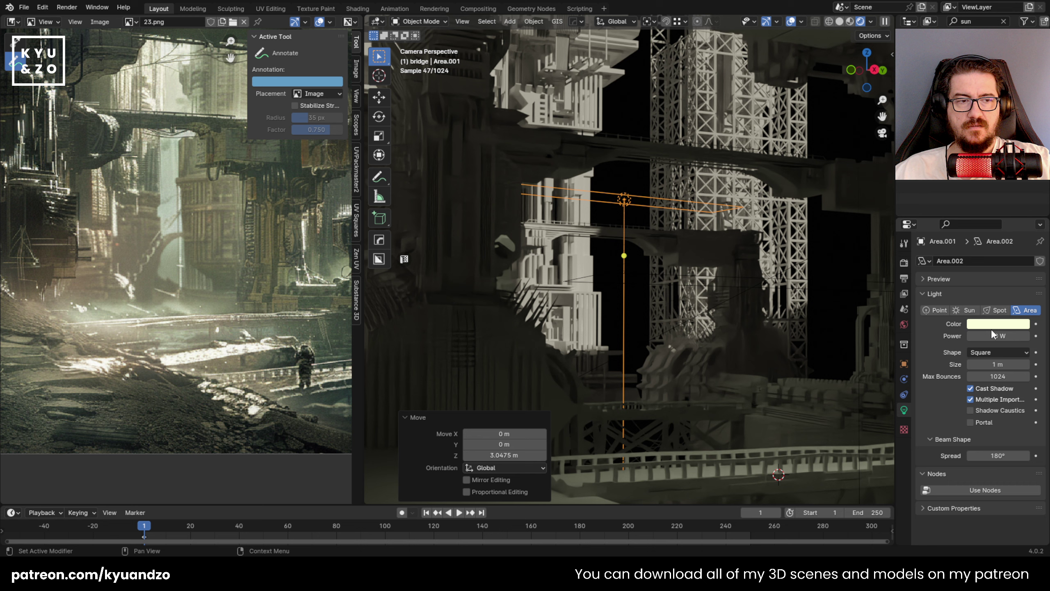
Set the duplicated area light's power to 212.1 W and narrow its beam spread to 12.6°.
{"action": "left_click_drag", "start_coordinate": [992, 336], "coordinate": [1013, 335]}
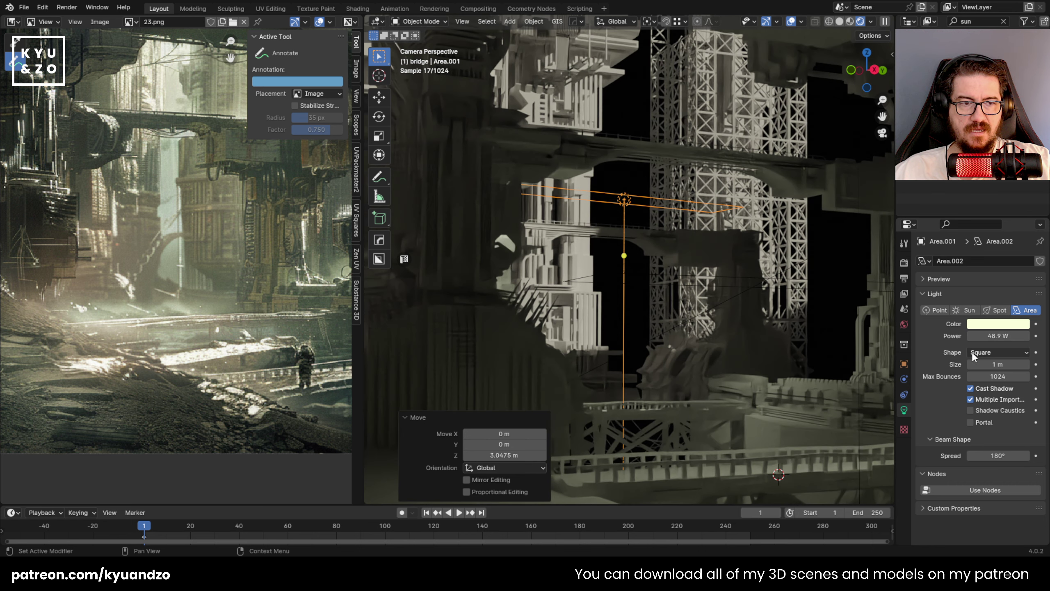
{"action": "scroll", "coordinate": [646, 301], "scroll_direction": "down", "scroll_amount": 3}
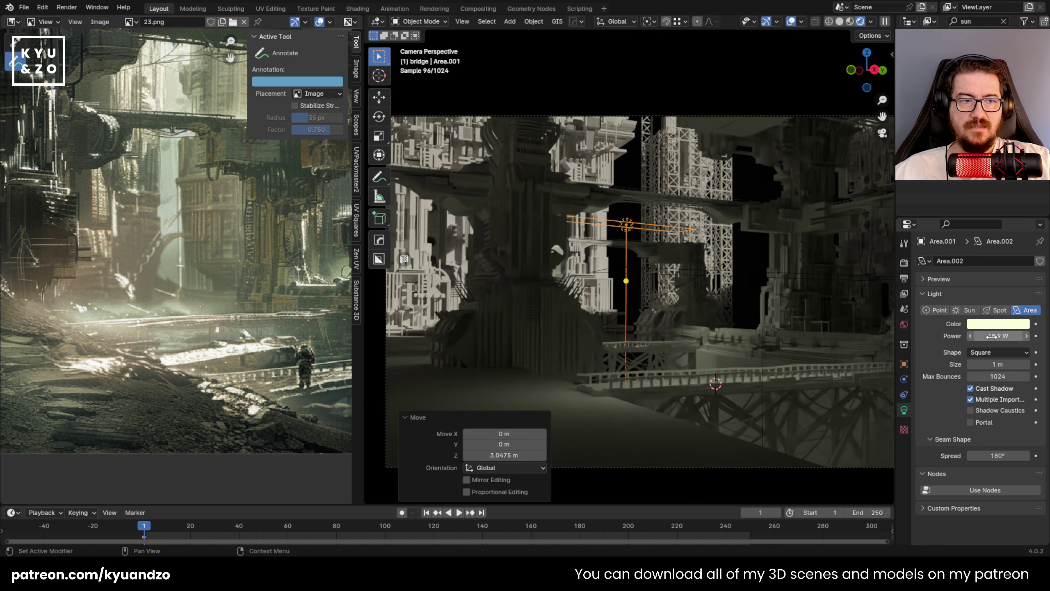
{"action": "left_click_drag", "start_coordinate": [992, 335], "coordinate": [1014, 335]}
{"action": "scroll", "coordinate": [715, 326], "scroll_direction": "up", "scroll_amount": 2}
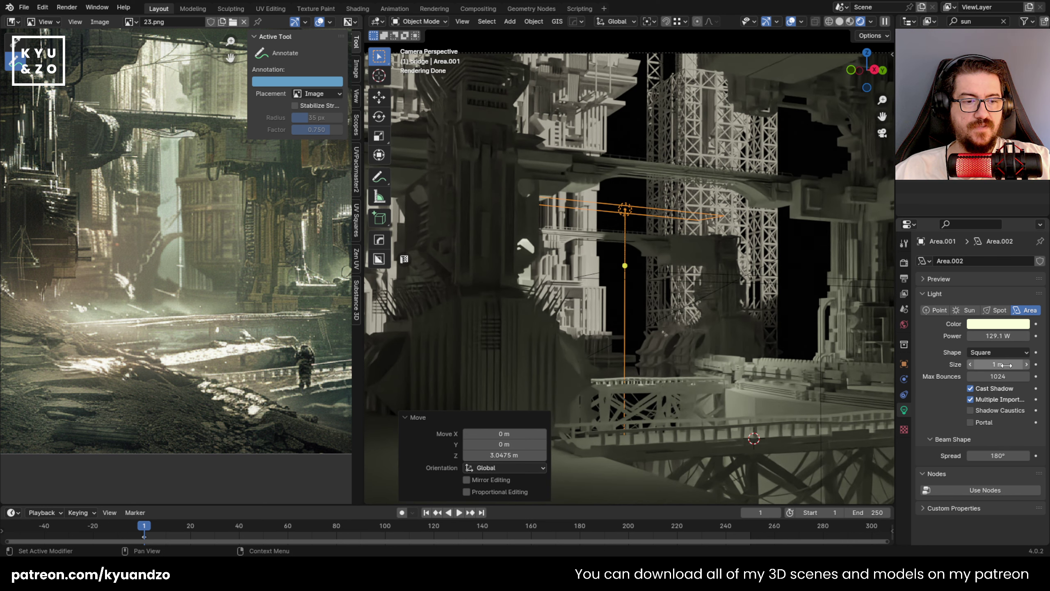
{"action": "left_click_drag", "start_coordinate": [997, 456], "coordinate": [961, 455]}
{"action": "scroll", "coordinate": [623, 430], "scroll_direction": "down", "scroll_amount": 2}
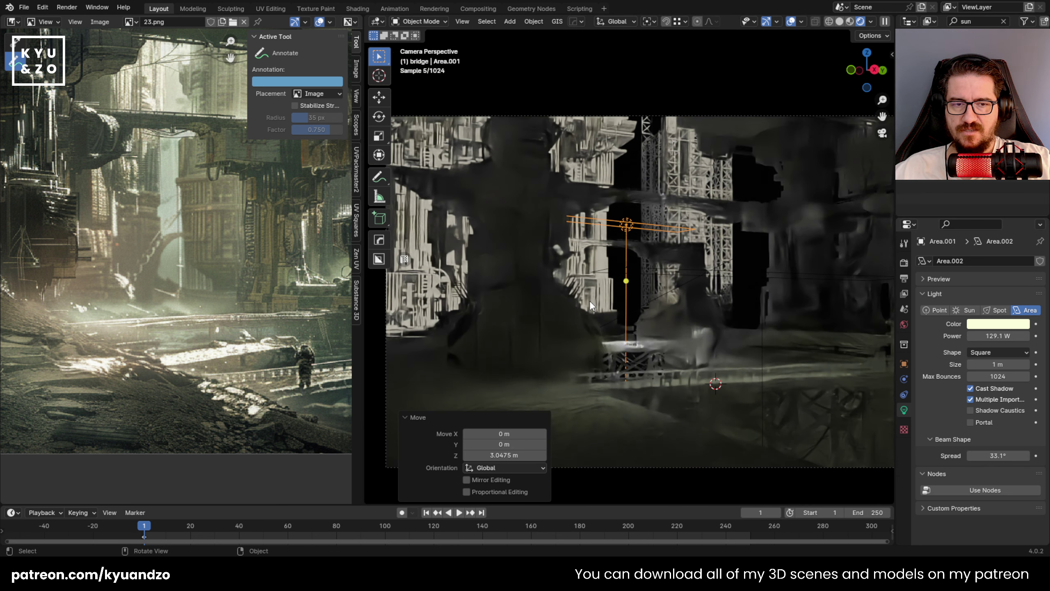
{"action": "scroll", "coordinate": [140, 332], "scroll_direction": "down", "scroll_amount": 2}
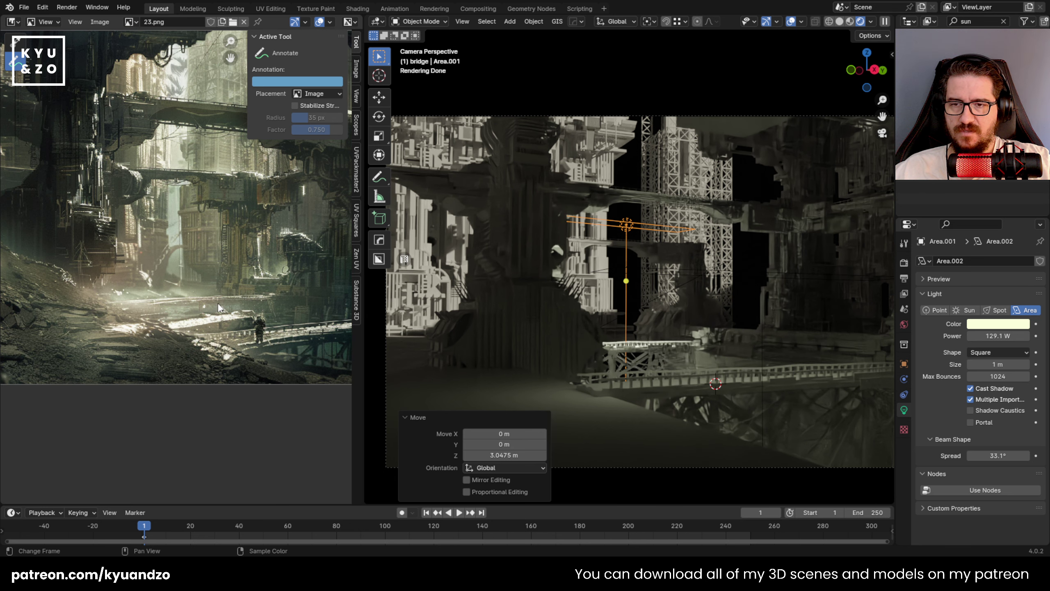
{"action": "middle_click_drag", "start_coordinate": [152, 234], "coordinate": [117, 288], "text": "shift"}
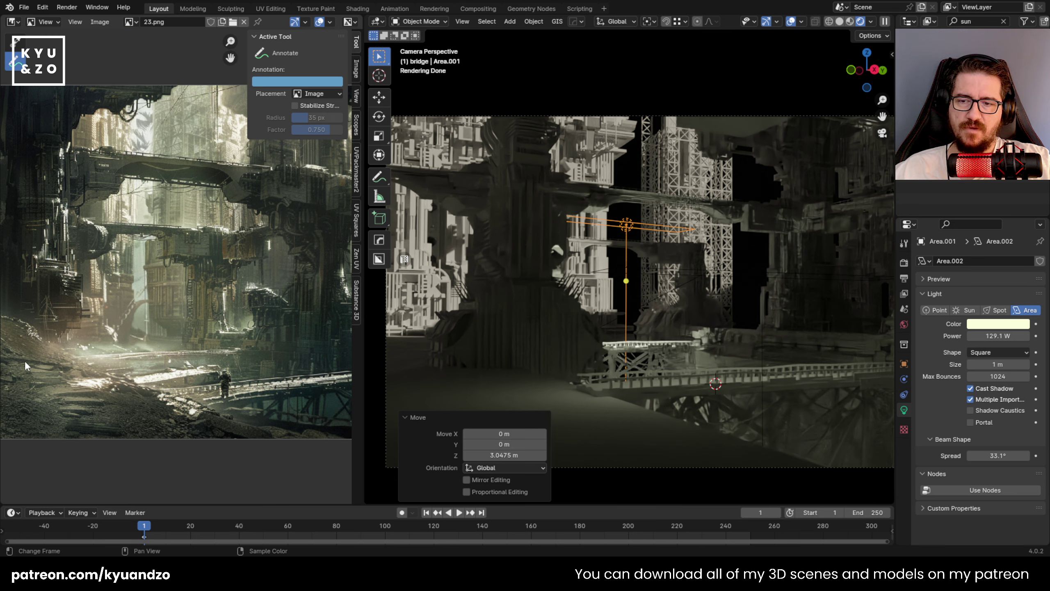
{"action": "left_click_drag", "start_coordinate": [1001, 335], "coordinate": [1033, 336]}
{"action": "left_click_drag", "start_coordinate": [1002, 456], "coordinate": [979, 456]}
Set the duplicated area light's color to a warm yellow with hue 0.128 and saturation 0.537.
{"action": "left_click", "coordinate": [997, 325]}
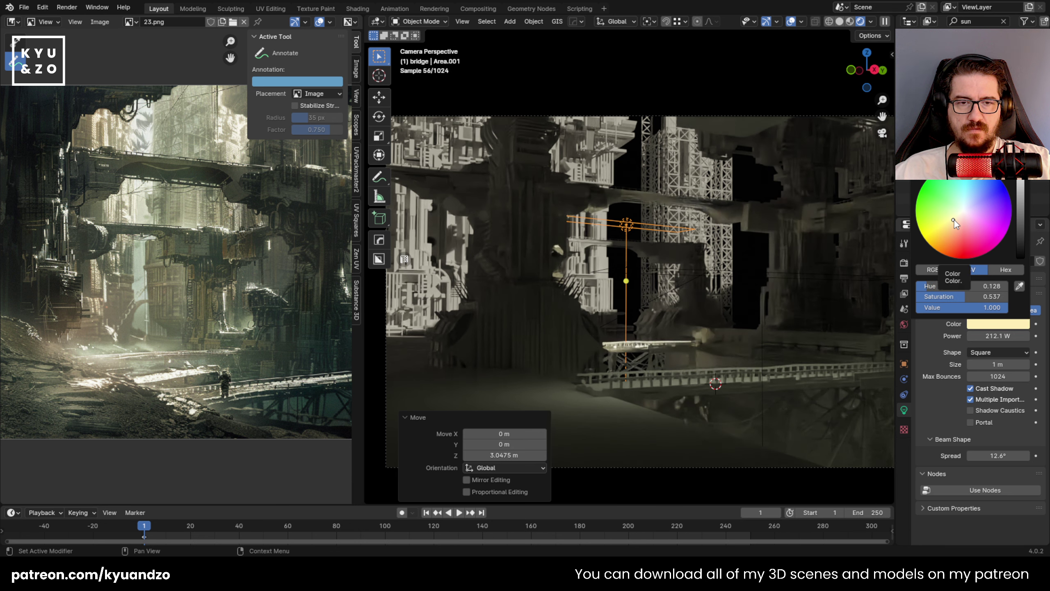
{"action": "left_click", "coordinate": [698, 270]}
{"action": "left_click", "coordinate": [678, 231]}
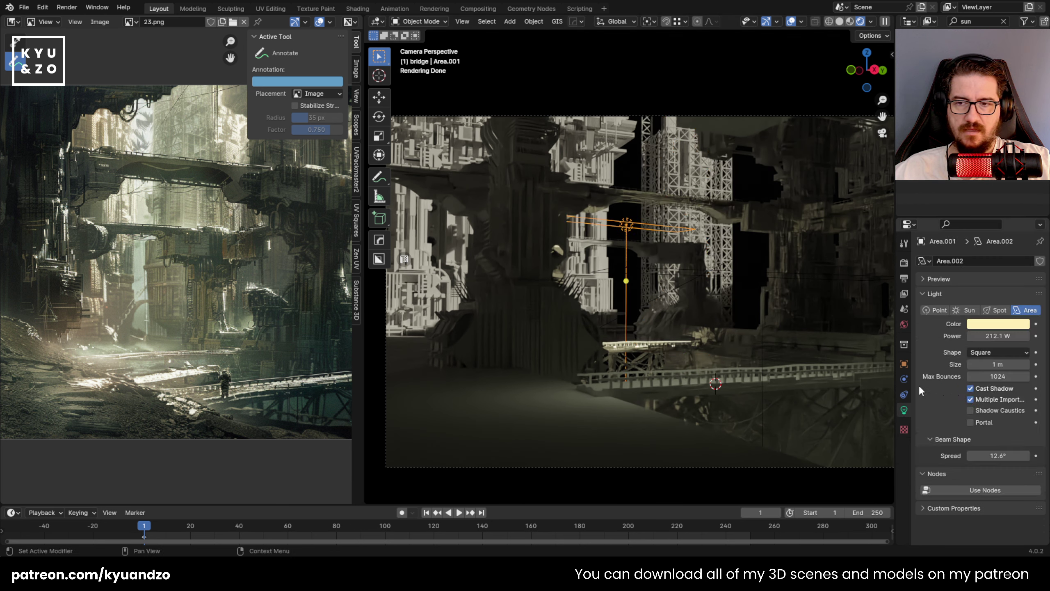
Compare the lit far bridge, large pillar and foreground ground with the reference image, and save the scene.
{"action": "scroll", "coordinate": [127, 376], "scroll_direction": "up", "scroll_amount": 2}
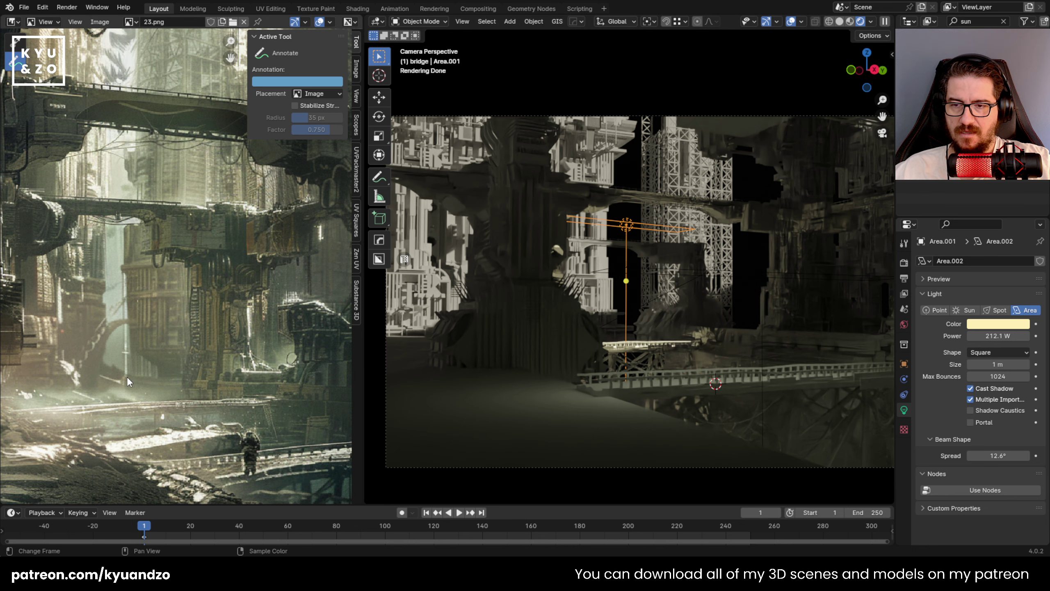
{"action": "scroll", "coordinate": [657, 352], "scroll_direction": "down", "scroll_amount": 2}
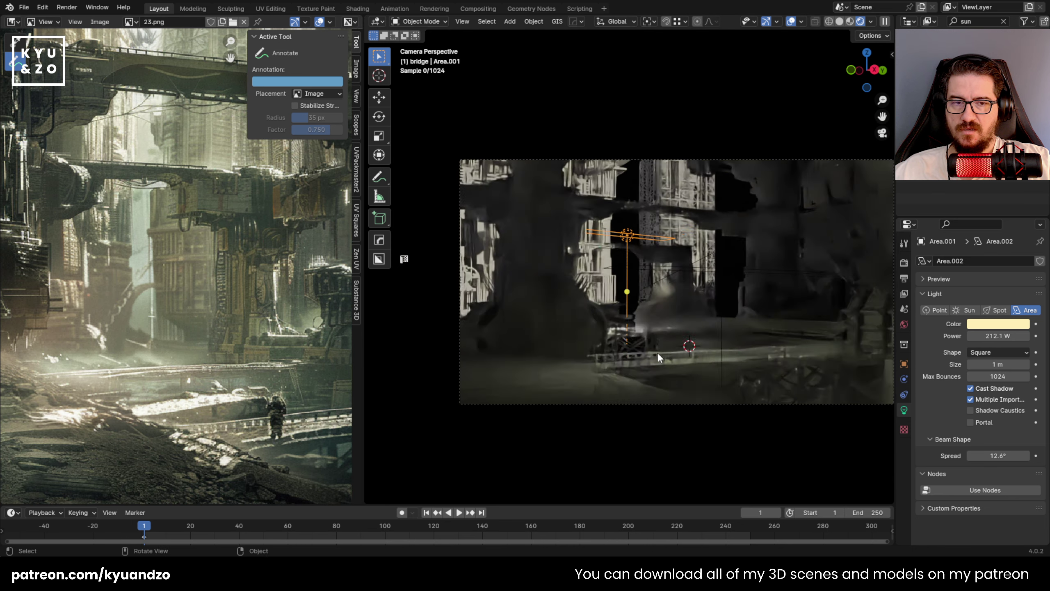
{"action": "scroll", "coordinate": [657, 352], "scroll_direction": "up", "scroll_amount": 2}
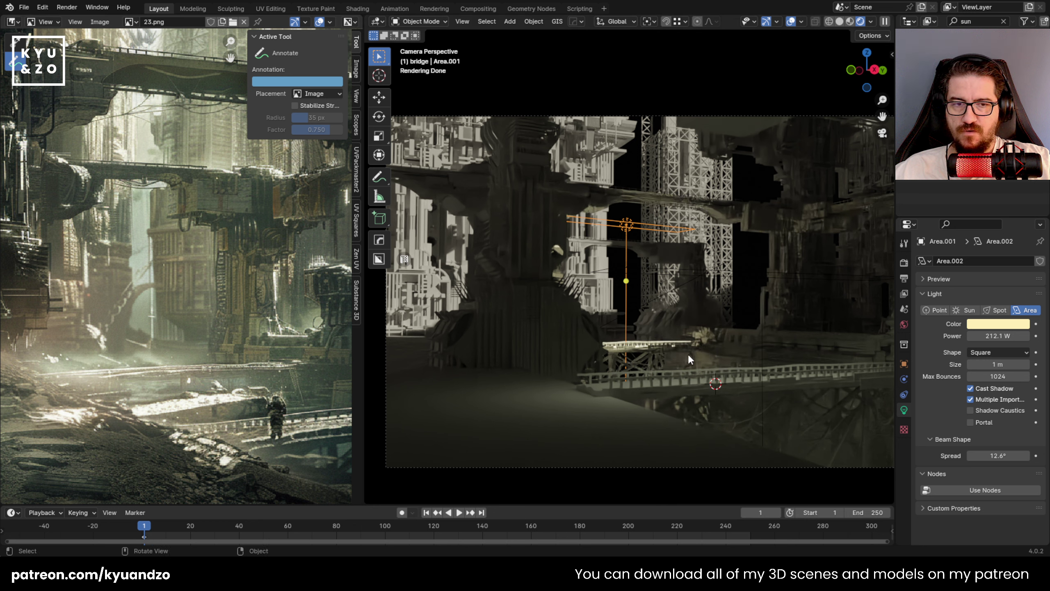
{"action": "left_click", "coordinate": [616, 375]}
{"action": "left_click", "coordinate": [583, 368]}
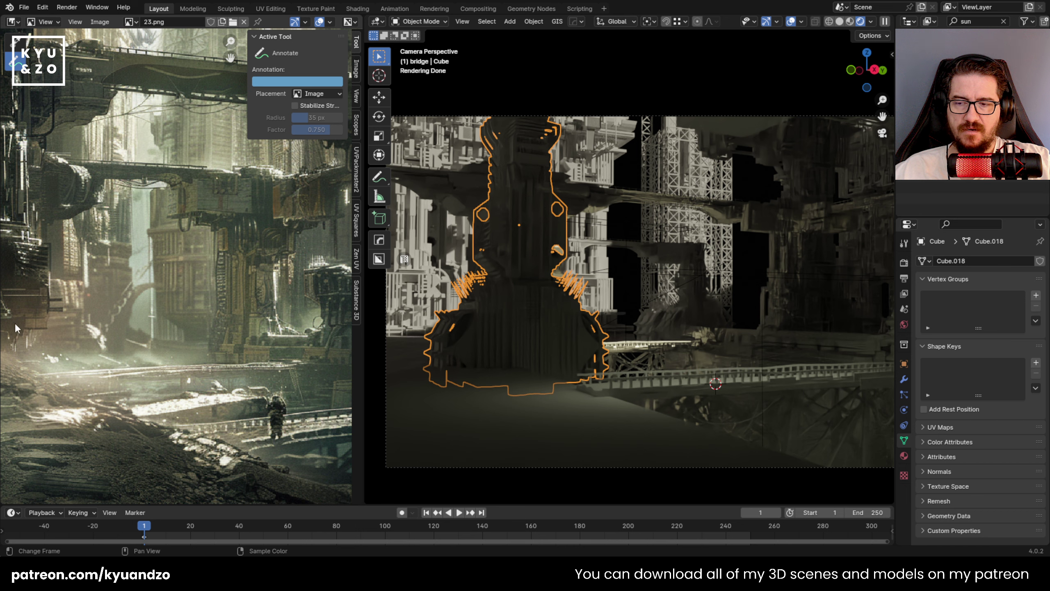
{"action": "middle_click_drag", "start_coordinate": [108, 166], "coordinate": [17, 149]}
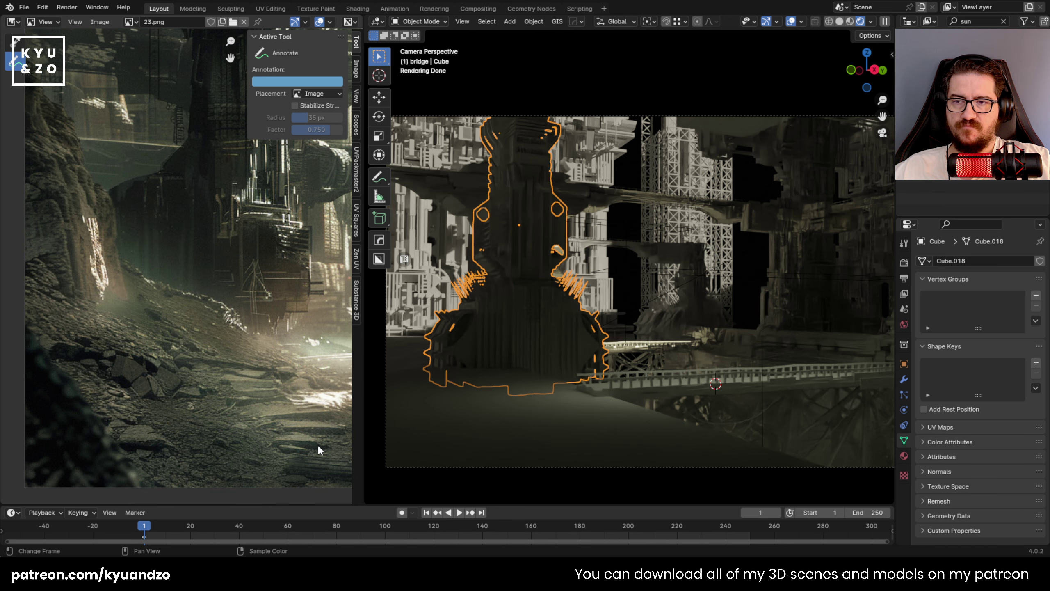
{"action": "middle_click_drag", "start_coordinate": [286, 298], "coordinate": [107, 326]}
{"action": "left_click", "coordinate": [616, 245]}
{"action": "scroll", "coordinate": [187, 276], "scroll_direction": "down", "scroll_amount": 3}
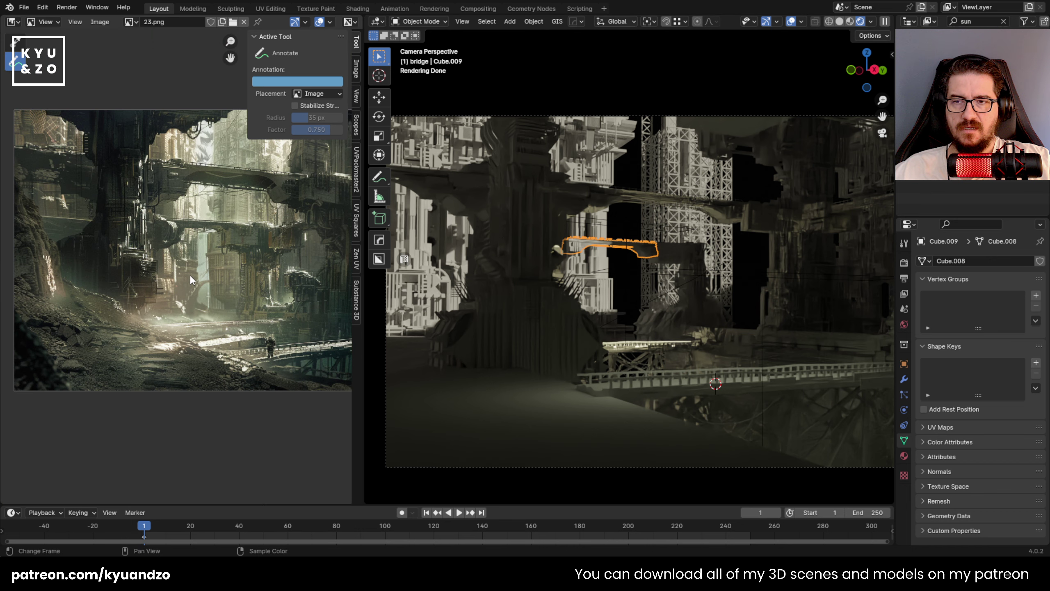
{"action": "scroll", "coordinate": [603, 242], "scroll_direction": "down", "scroll_amount": 2}
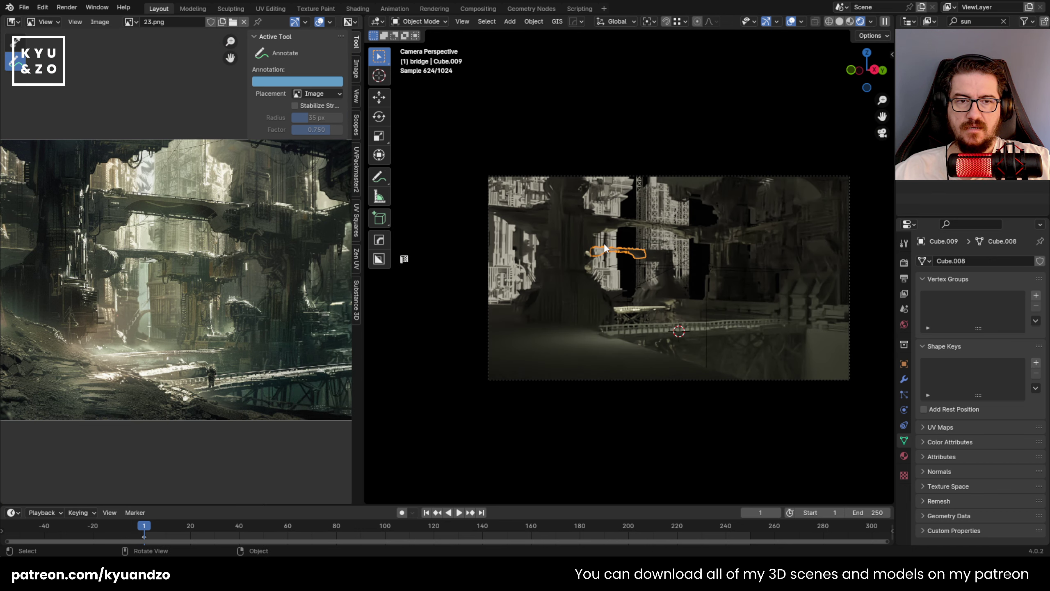
{"action": "scroll", "coordinate": [605, 245], "scroll_direction": "up", "scroll_amount": 3}
{"action": "key", "text": "ctrl+s"}
Clear the outliner's search filter and select the camera.
{"action": "left_click", "coordinate": [645, 164]}
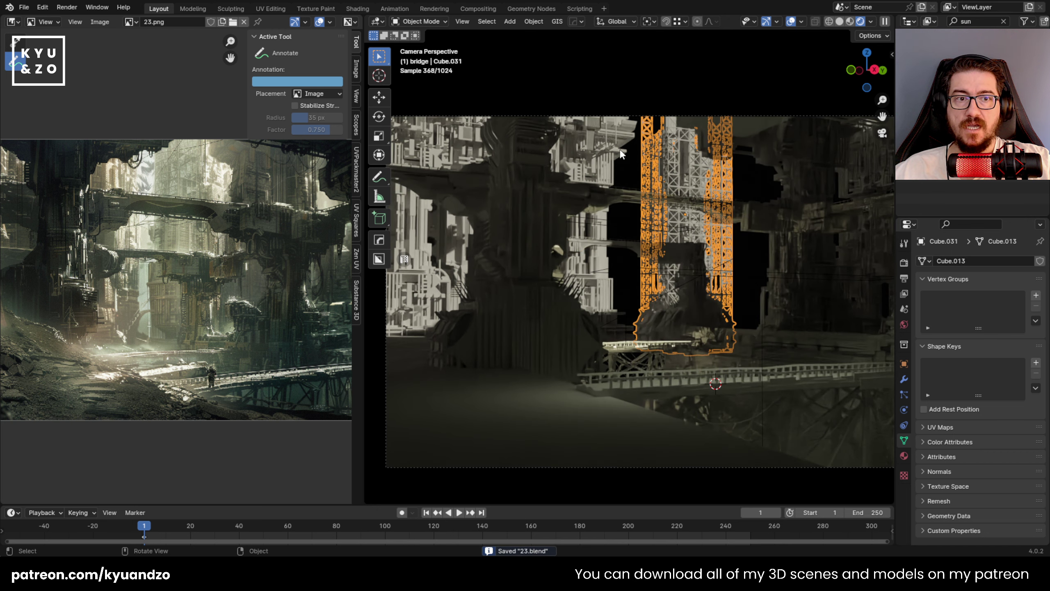
{"action": "left_click", "coordinate": [721, 277]}
{"action": "left_click", "coordinate": [753, 224]}
{"action": "scroll", "coordinate": [679, 243], "scroll_direction": "up", "scroll_amount": 1}
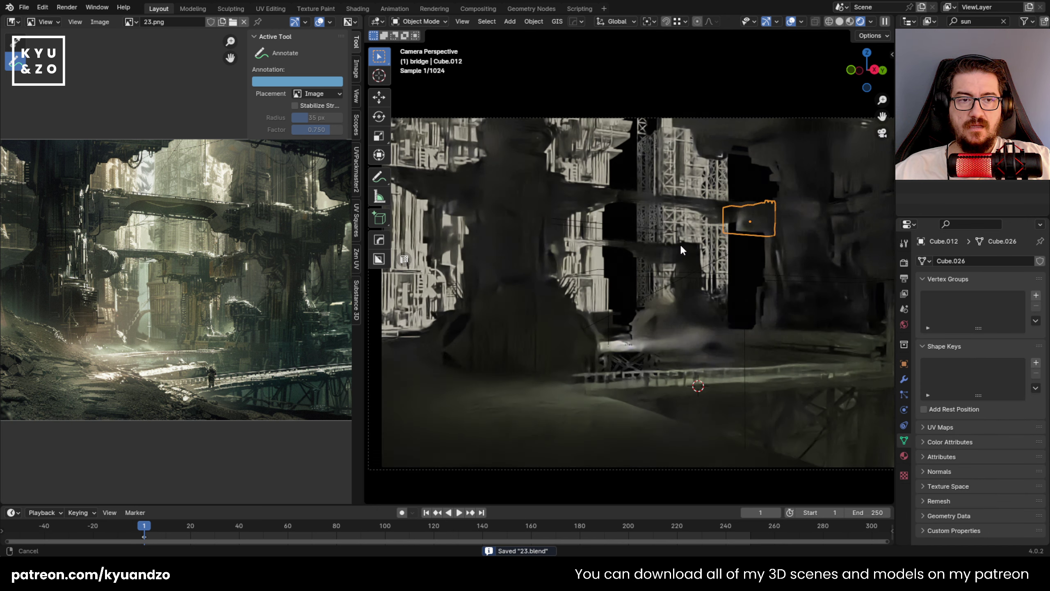
{"action": "left_click", "coordinate": [1002, 21]}
{"action": "left_click", "coordinate": [946, 111]}
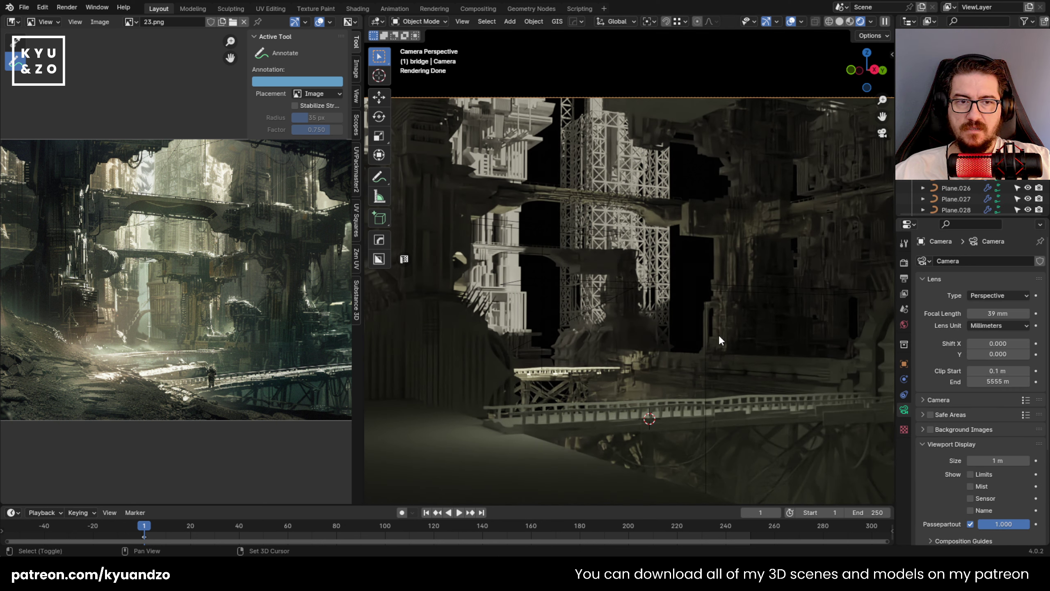
Examine the dark far side of the reference image and the structures beside the lattice tower, selecting the building there.
{"action": "middle_click_drag", "start_coordinate": [155, 276], "coordinate": [46, 252]}
{"action": "scroll", "coordinate": [463, 224], "scroll_direction": "up", "scroll_amount": 2}
{"action": "scroll", "coordinate": [124, 242], "scroll_direction": "up", "scroll_amount": 3}
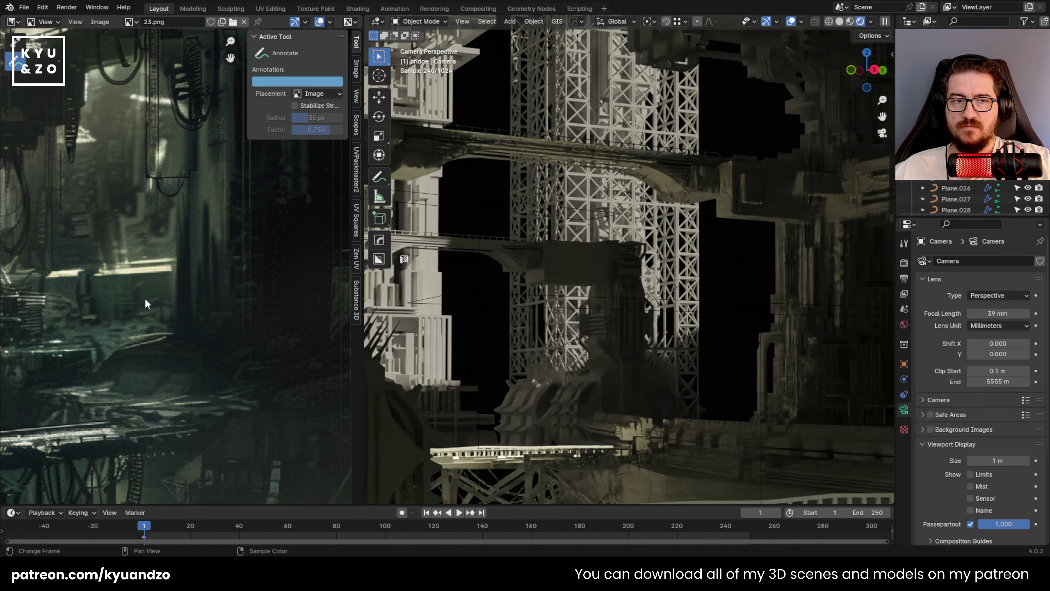
{"action": "scroll", "coordinate": [769, 288], "scroll_direction": "down", "scroll_amount": 3}
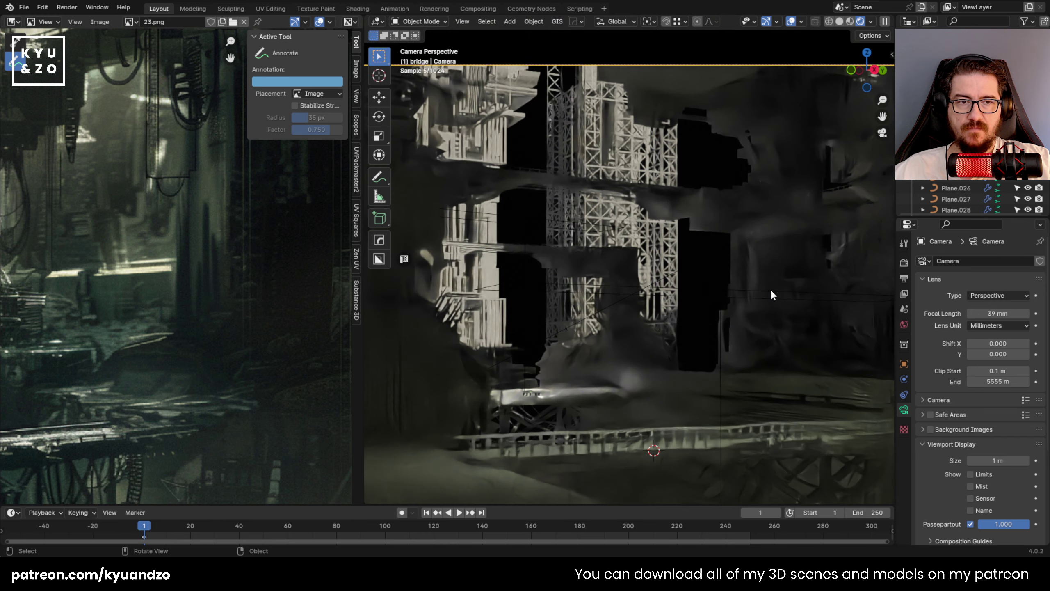
{"action": "left_click", "coordinate": [744, 297]}
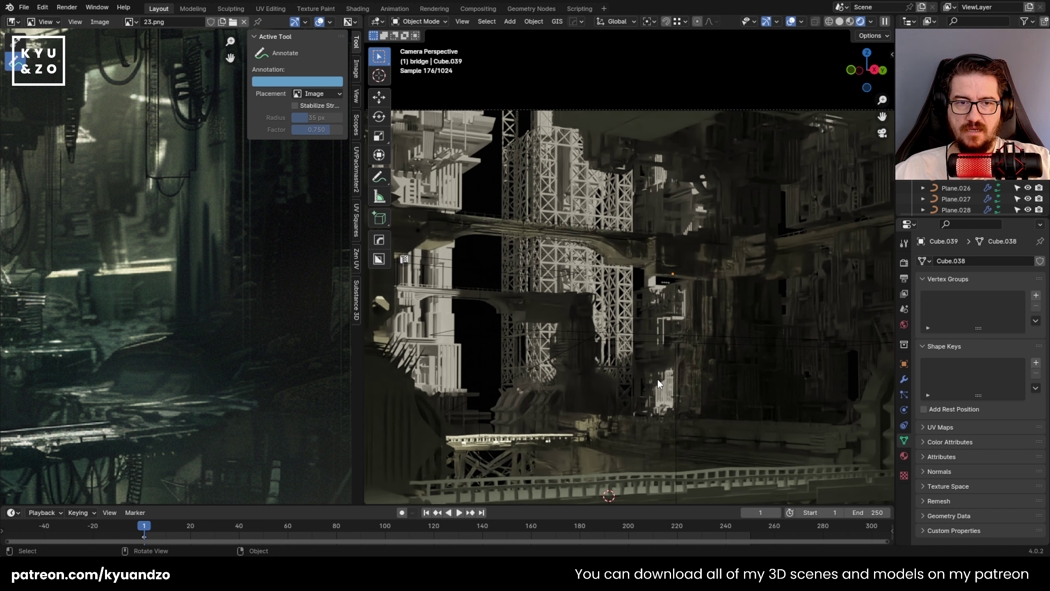
{"action": "scroll", "coordinate": [655, 378], "scroll_direction": "down", "scroll_amount": 4}
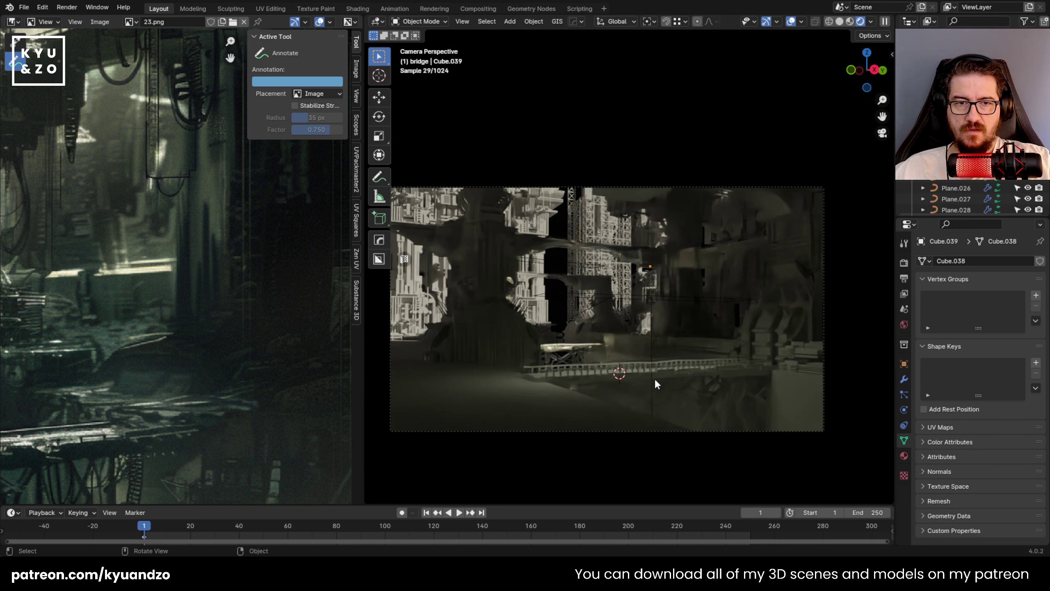
{"action": "scroll", "coordinate": [653, 376], "scroll_direction": "up", "scroll_amount": 5}
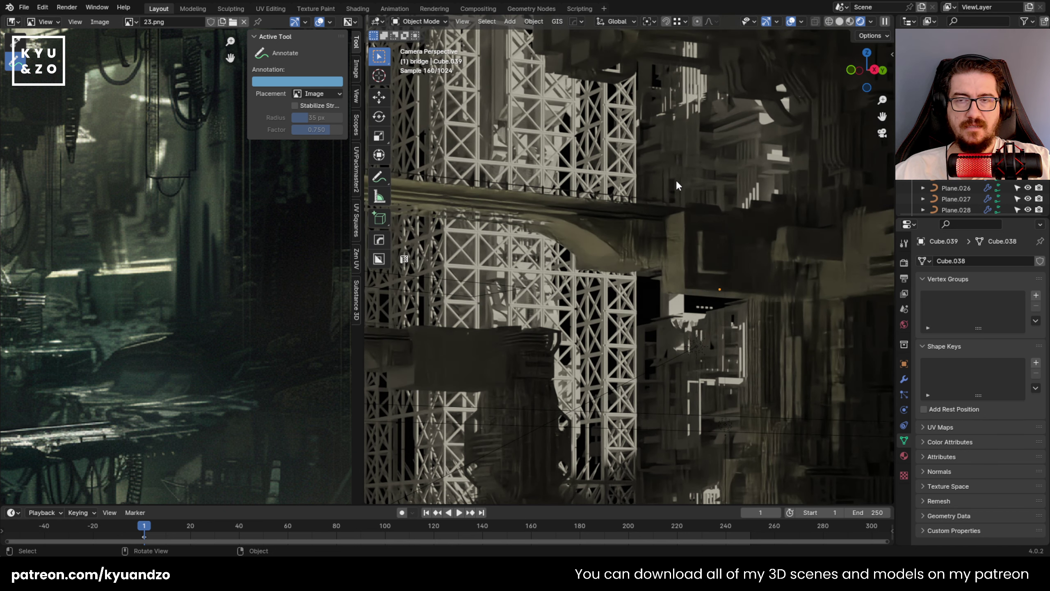
Examine the far bridge and background towers in the reference image beside the render, and save the scene.
{"action": "scroll", "coordinate": [129, 245], "scroll_direction": "down", "scroll_amount": 3}
{"action": "mouse_move", "coordinate": [126, 191]}
{"action": "middle_mouse_down"}
{"action": "mouse_move", "coordinate": [166, 210]}
{"action": "mouse_move", "coordinate": [108, 183]}
{"action": "middle_mouse_up"}
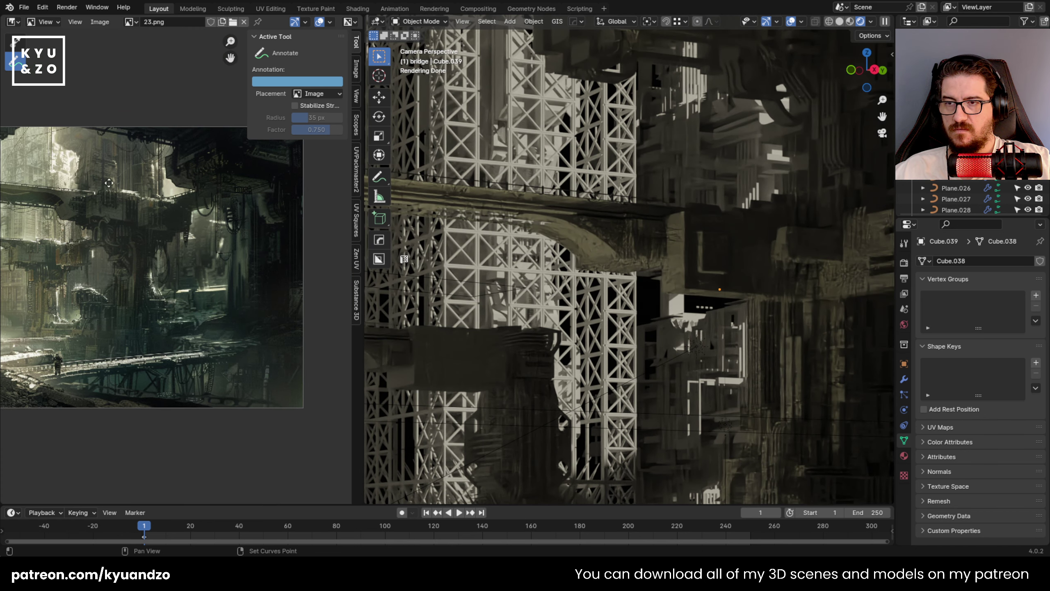
{"action": "scroll", "coordinate": [636, 318], "scroll_direction": "up", "scroll_amount": 4}
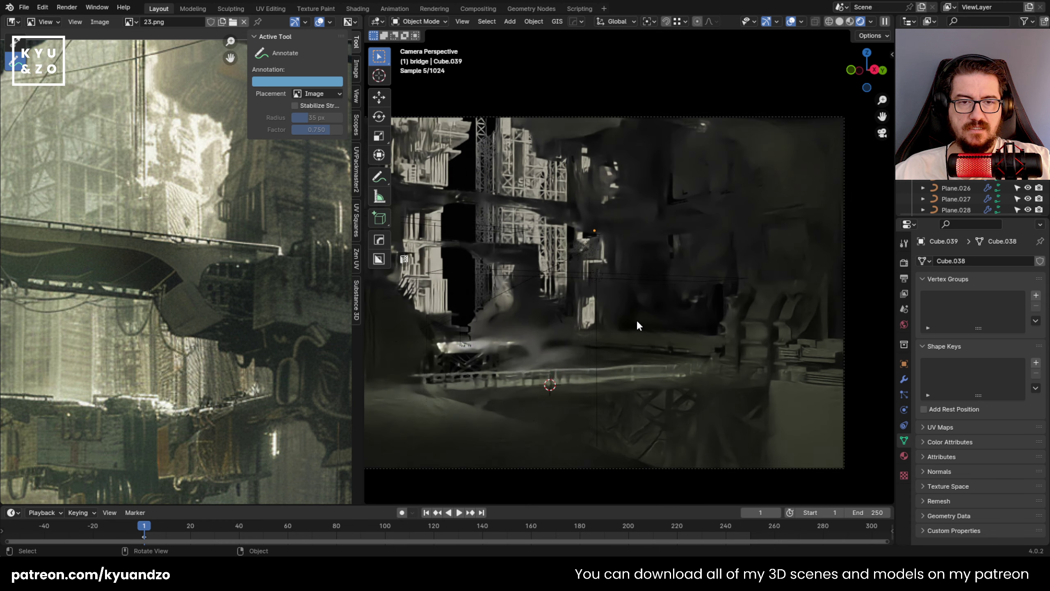
{"action": "key", "text": "ctrl+s"}
Select the camera and enable its Depth of Field.
{"action": "left_click", "coordinate": [565, 245]}
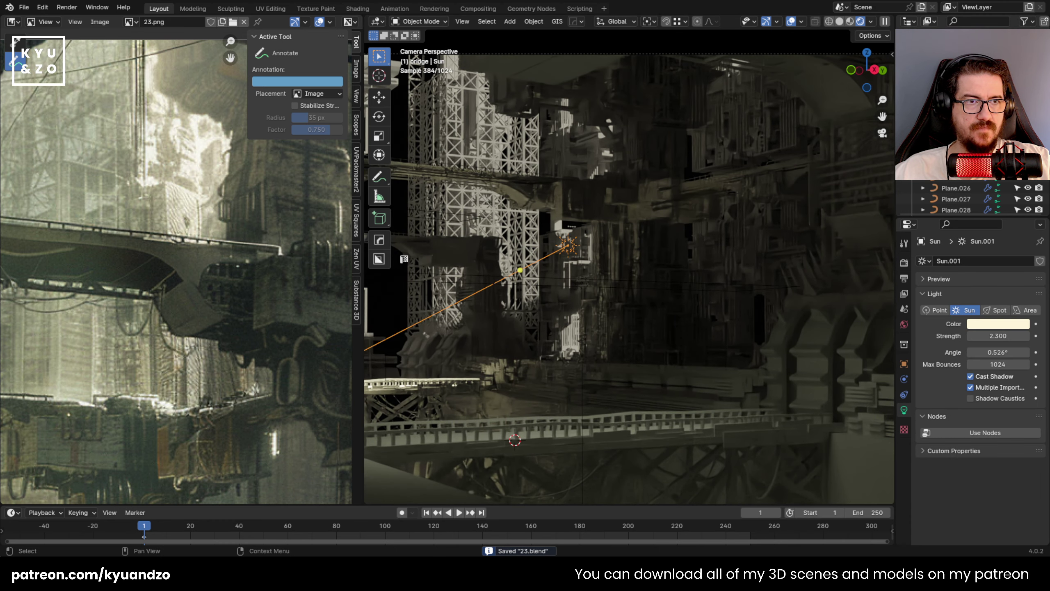
{"action": "left_click", "coordinate": [831, 54]}
{"action": "scroll", "coordinate": [935, 406], "scroll_direction": "down", "scroll_amount": 3}
{"action": "scroll", "coordinate": [934, 402], "scroll_direction": "down", "scroll_amount": 3}
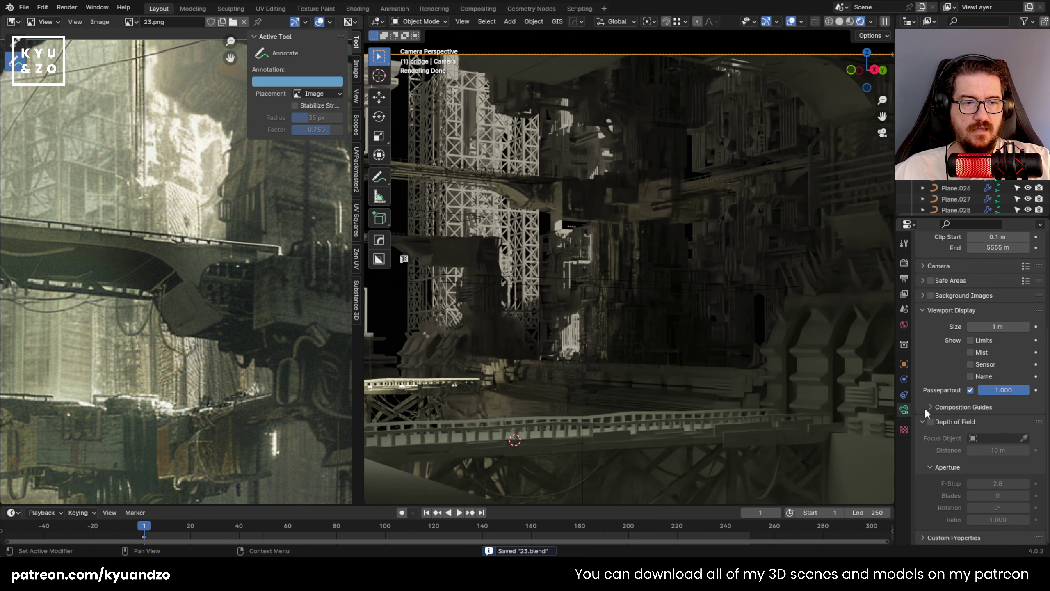
{"action": "left_click", "coordinate": [930, 422]}
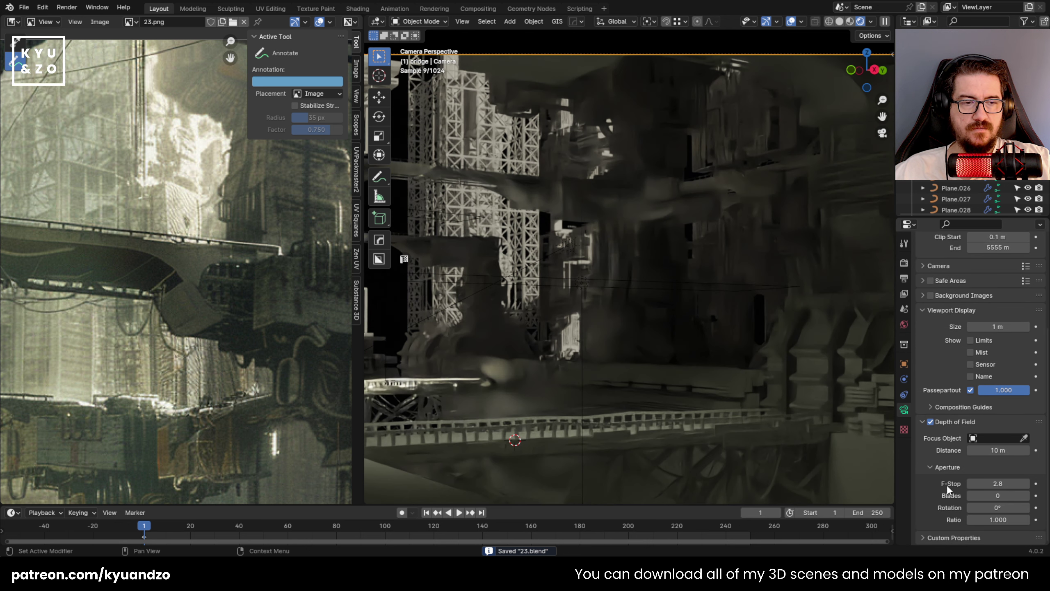
Try focusing the camera on Cube.012 among the distant structures with an F-Stop of 0.6, and lower it to 0.1.
{"action": "left_click", "coordinate": [1023, 438]}
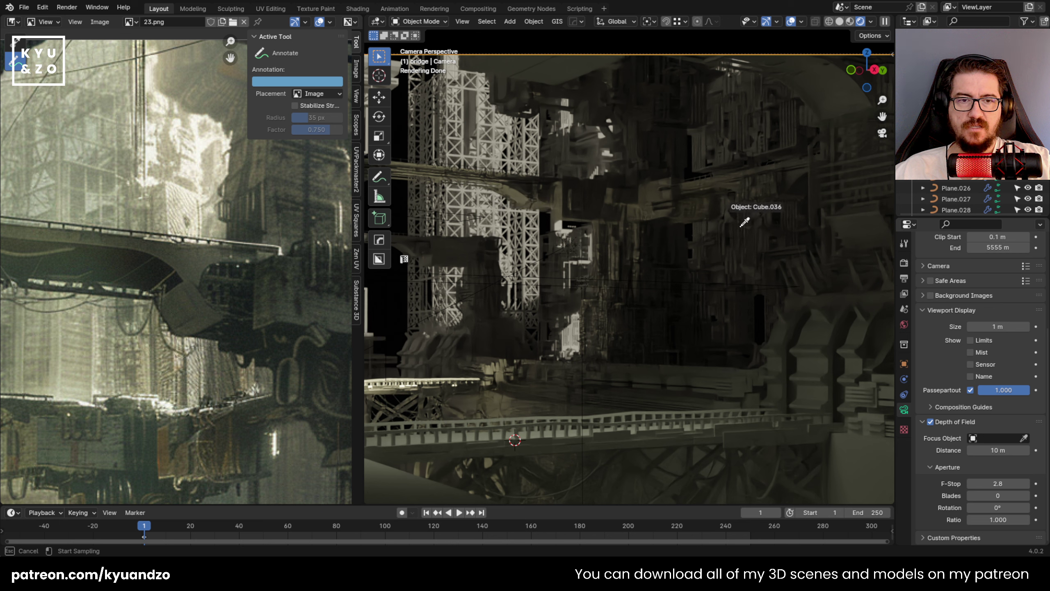
{"action": "left_click", "coordinate": [575, 194]}
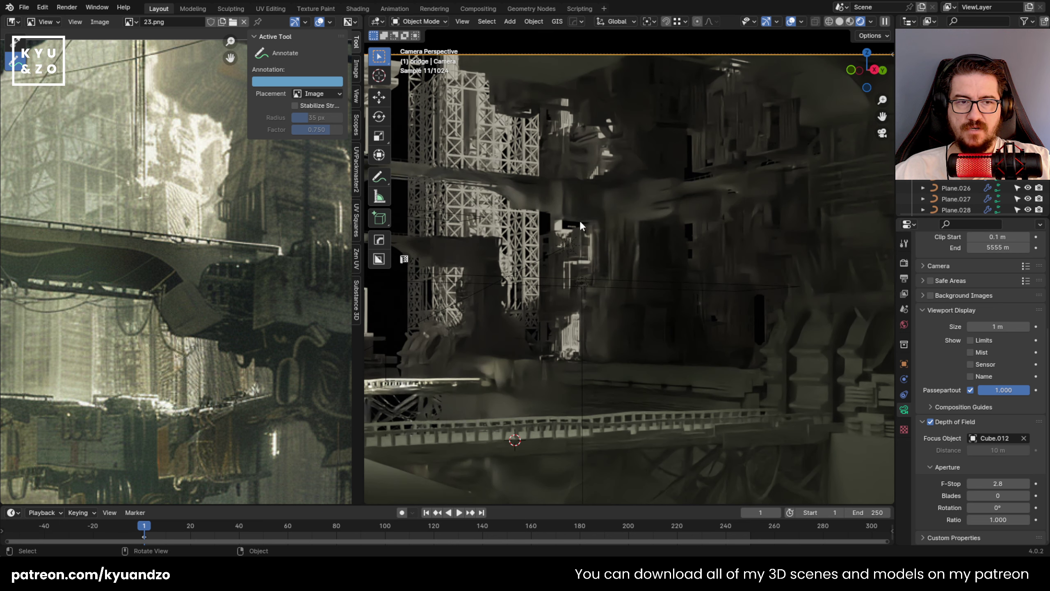
{"action": "left_click_drag", "start_coordinate": [1005, 486], "coordinate": [982, 486]}
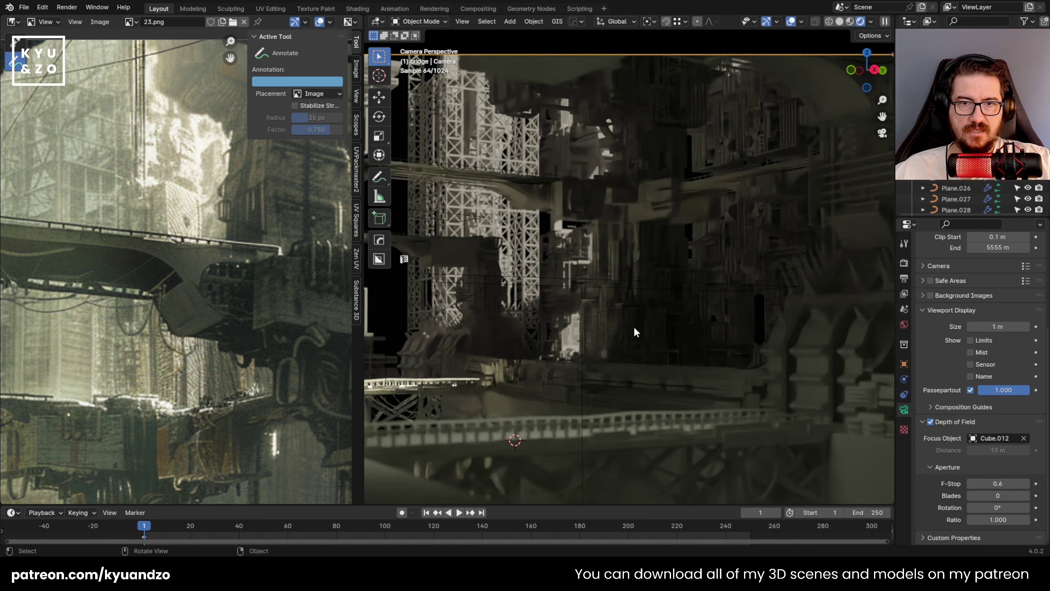
{"action": "left_click_drag", "start_coordinate": [364, 291], "coordinate": [114, 291]}
{"action": "scroll", "coordinate": [249, 291], "scroll_direction": "up", "scroll_amount": 2}
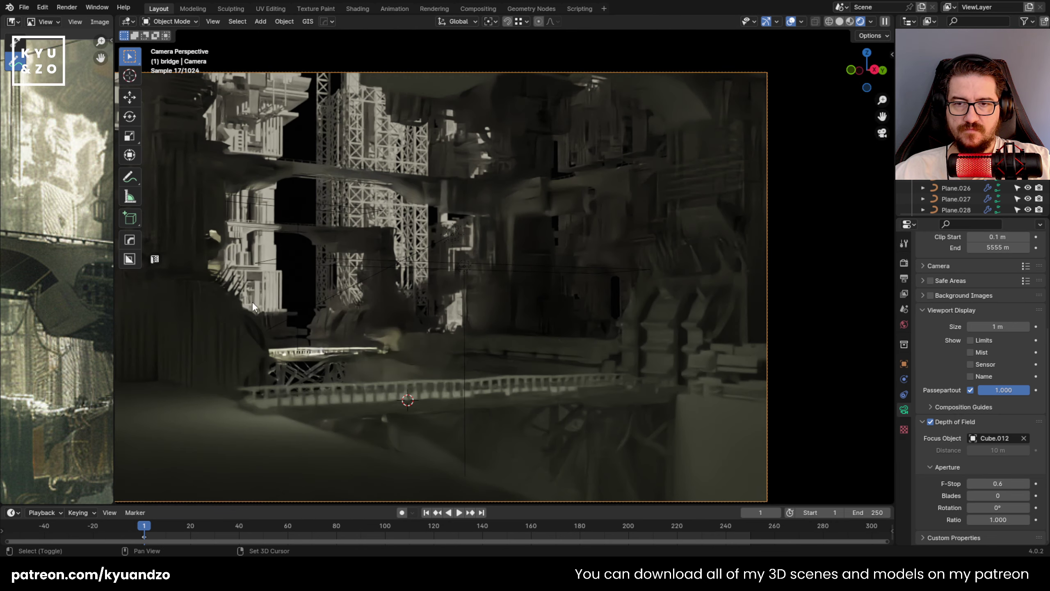
{"action": "middle_click_drag", "start_coordinate": [252, 301], "coordinate": [354, 274], "text": "shift"}
{"action": "left_click_drag", "start_coordinate": [998, 484], "coordinate": [993, 483]}
Replace the camera's focus object with Cube.038 at the near bridge and tune the F-Stop, trying 1.3, while checking the railing's sharpness.
{"action": "left_click", "coordinate": [1023, 438]}
{"action": "left_click", "coordinate": [1023, 438]}
{"action": "left_click", "coordinate": [518, 366]}
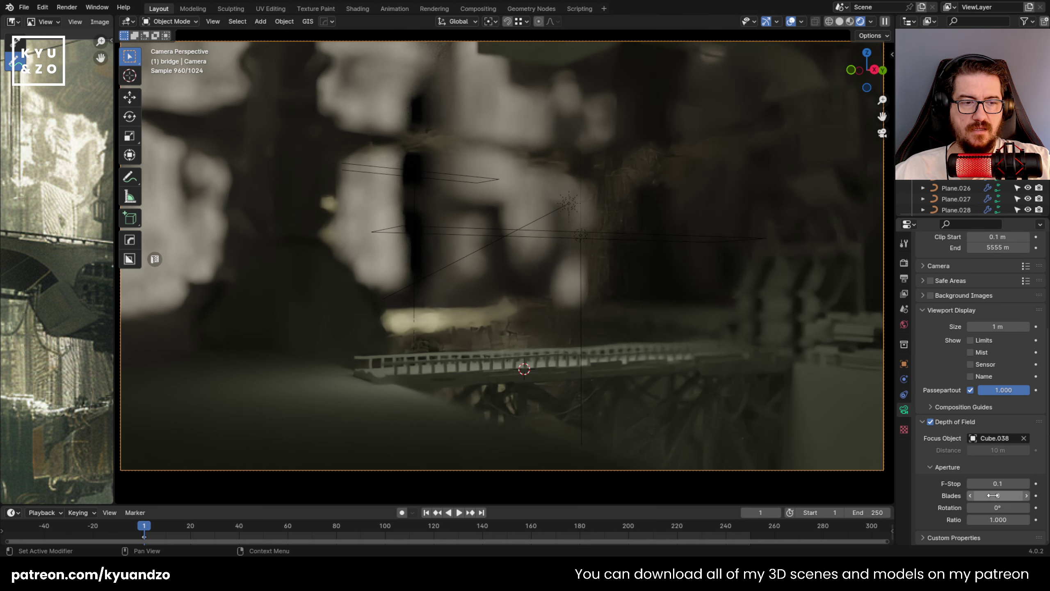
{"action": "left_click_drag", "start_coordinate": [996, 483], "coordinate": [1011, 483]}
{"action": "scroll", "coordinate": [663, 255], "scroll_direction": "up", "scroll_amount": 9}
{"action": "middle_click_drag", "start_coordinate": [339, 323], "coordinate": [376, 102], "text": "shift"}
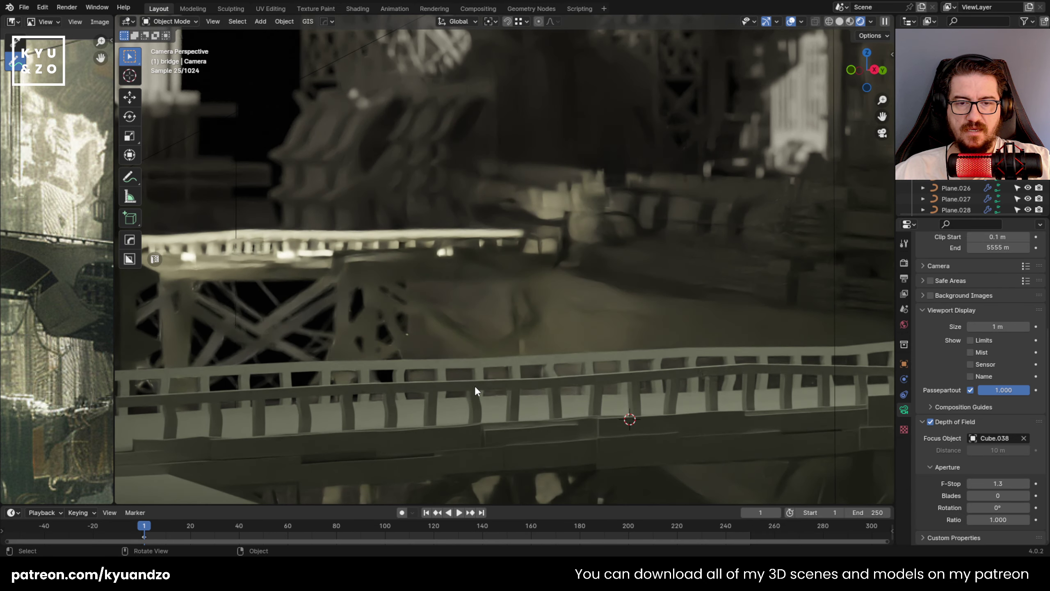
{"action": "left_click_drag", "start_coordinate": [999, 483], "coordinate": [949, 483]}
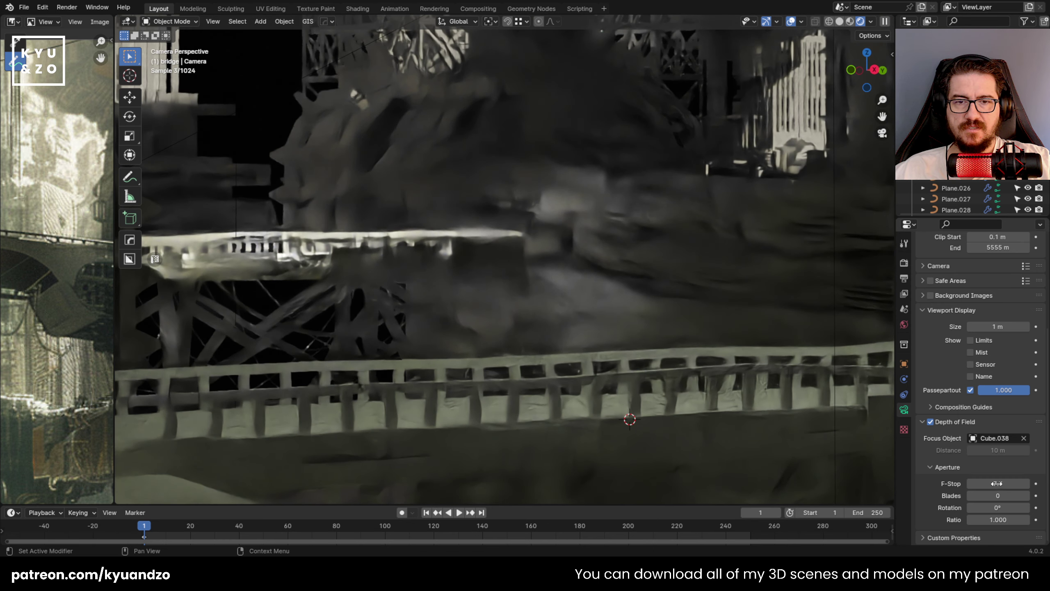
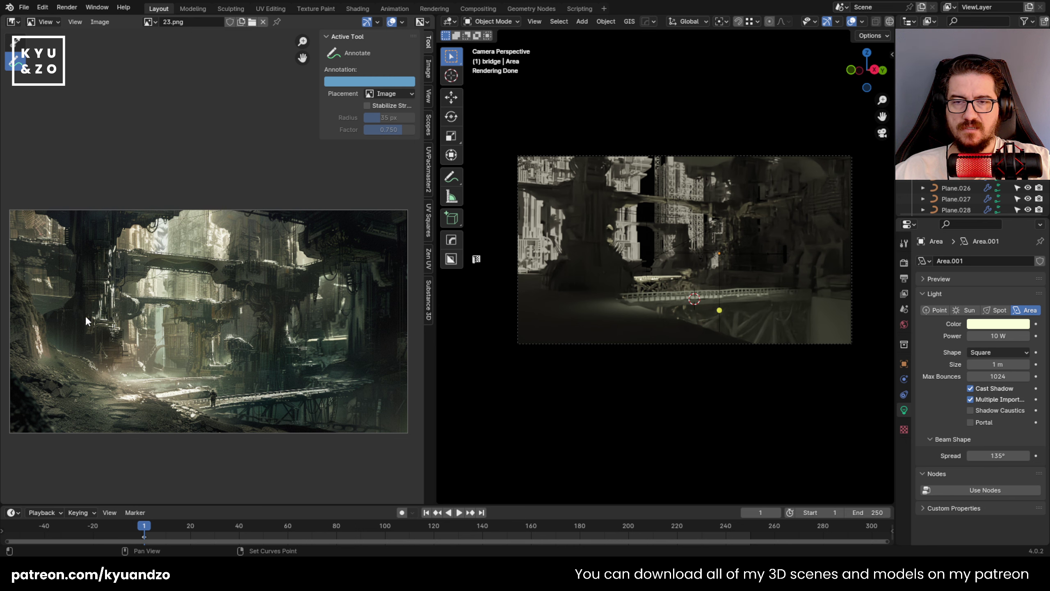
Examine the lit rock face, foreground ground and large dark pillar in the reference image.
{"action": "scroll", "coordinate": [87, 318], "scroll_direction": "up", "scroll_amount": 2}
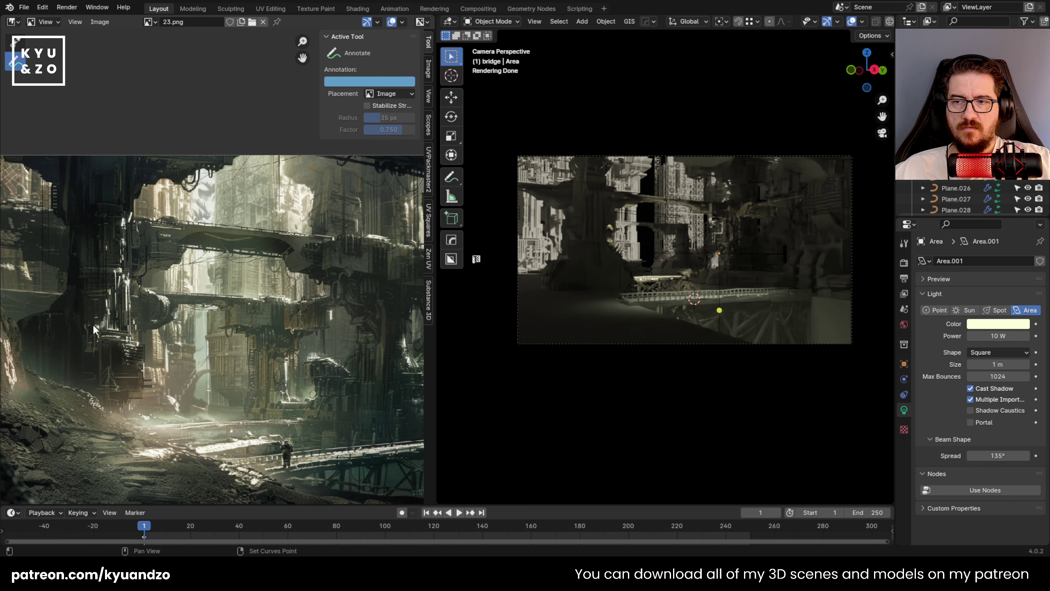
{"action": "scroll", "coordinate": [93, 325], "scroll_direction": "up", "scroll_amount": 8}
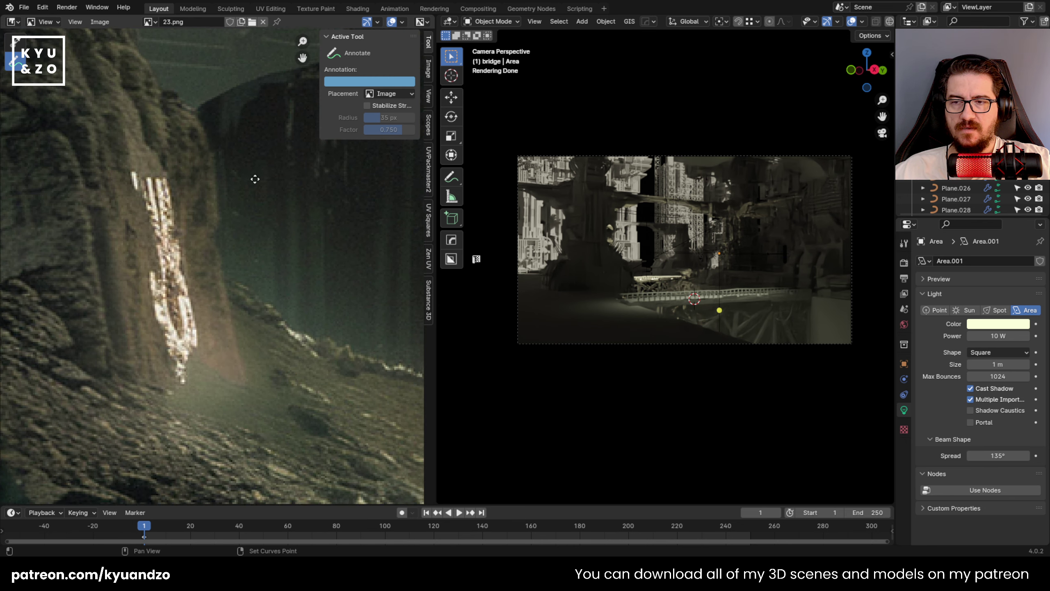
{"action": "middle_click_drag", "start_coordinate": [255, 178], "coordinate": [270, 176]}
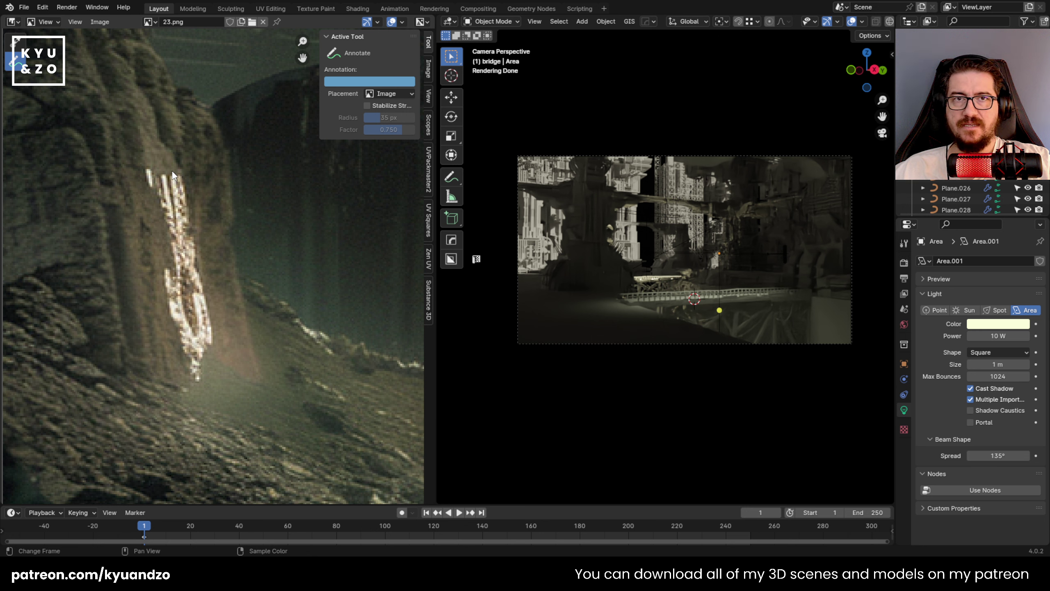
{"action": "scroll", "coordinate": [200, 310], "scroll_direction": "down", "scroll_amount": 5}
{"action": "scroll", "coordinate": [201, 312], "scroll_direction": "up", "scroll_amount": 1}
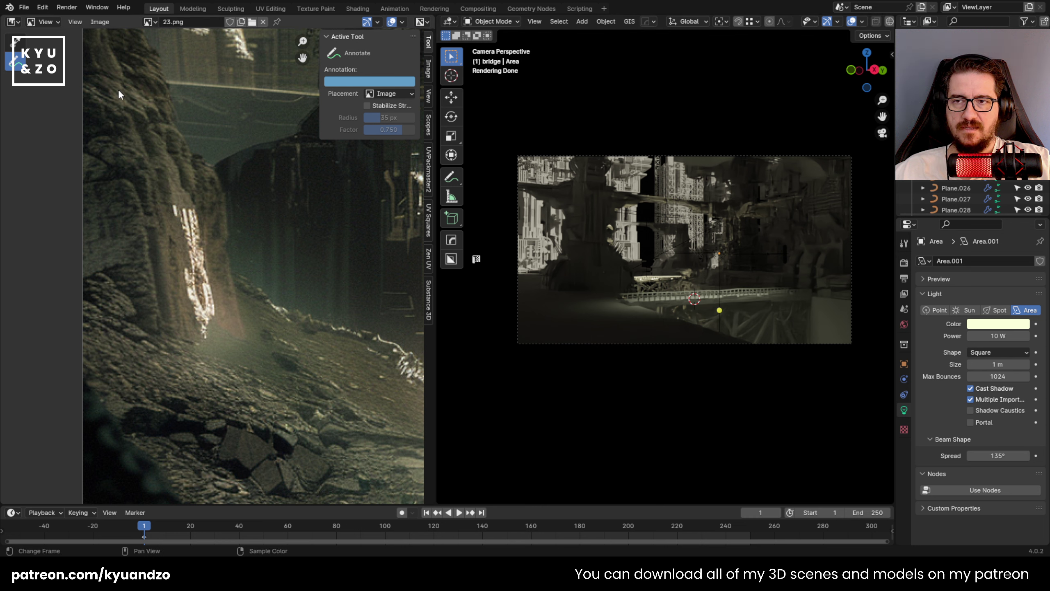
{"action": "scroll", "coordinate": [218, 292], "scroll_direction": "down", "scroll_amount": 4}
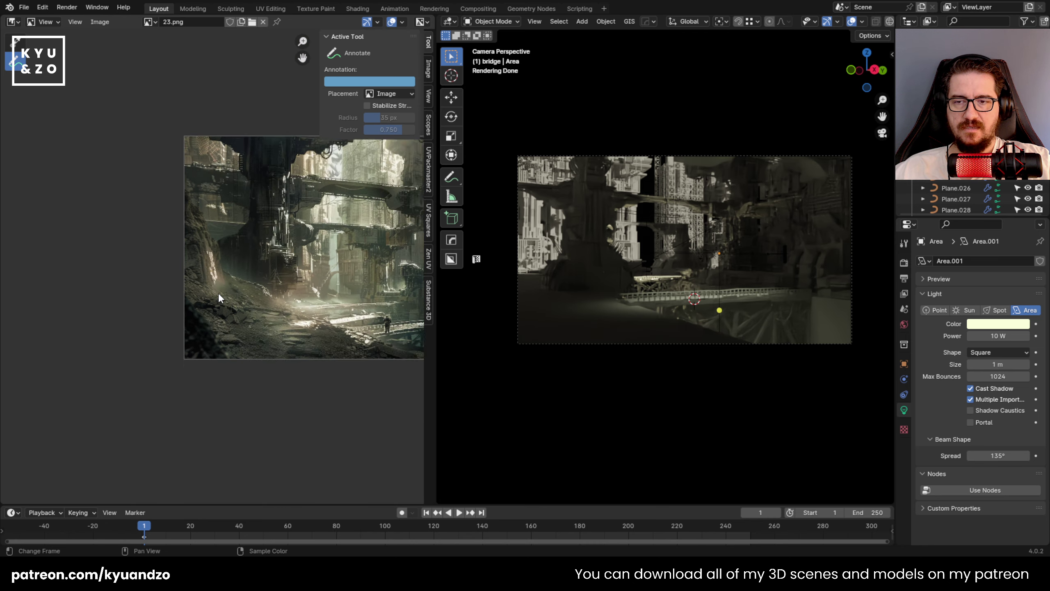
{"action": "scroll", "coordinate": [218, 292], "scroll_direction": "up", "scroll_amount": 3}
{"action": "scroll", "coordinate": [218, 292], "scroll_direction": "down", "scroll_amount": 3}
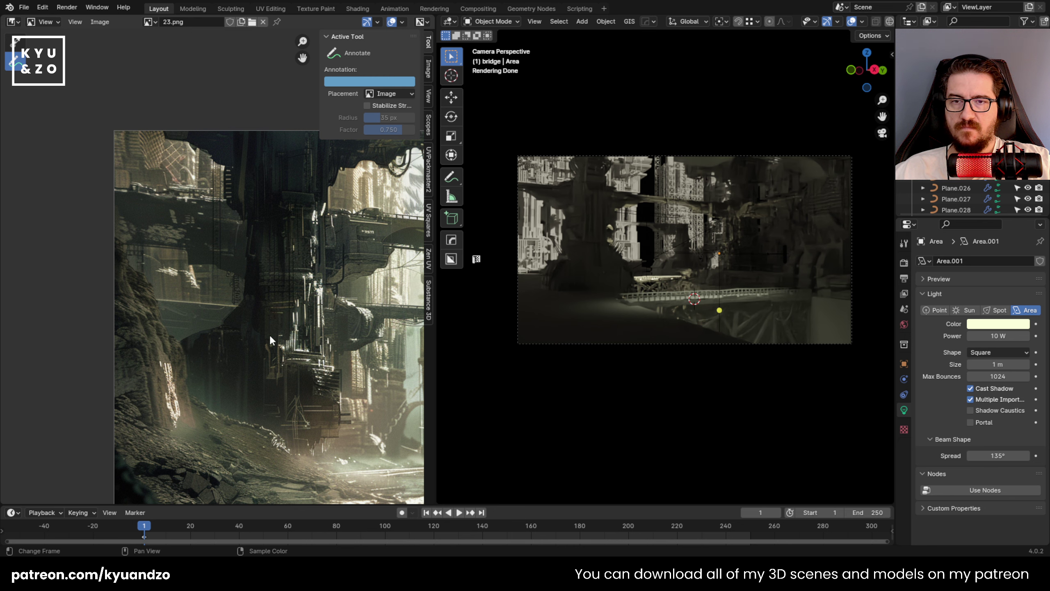
{"action": "middle_click_drag", "start_coordinate": [233, 261], "coordinate": [43, 239]}
Enlarge the 3D view, compare the rendered pillar and bridges with the reference image, and save the scene.
{"action": "middle_click_drag", "start_coordinate": [732, 241], "coordinate": [714, 235], "text": "shift"}
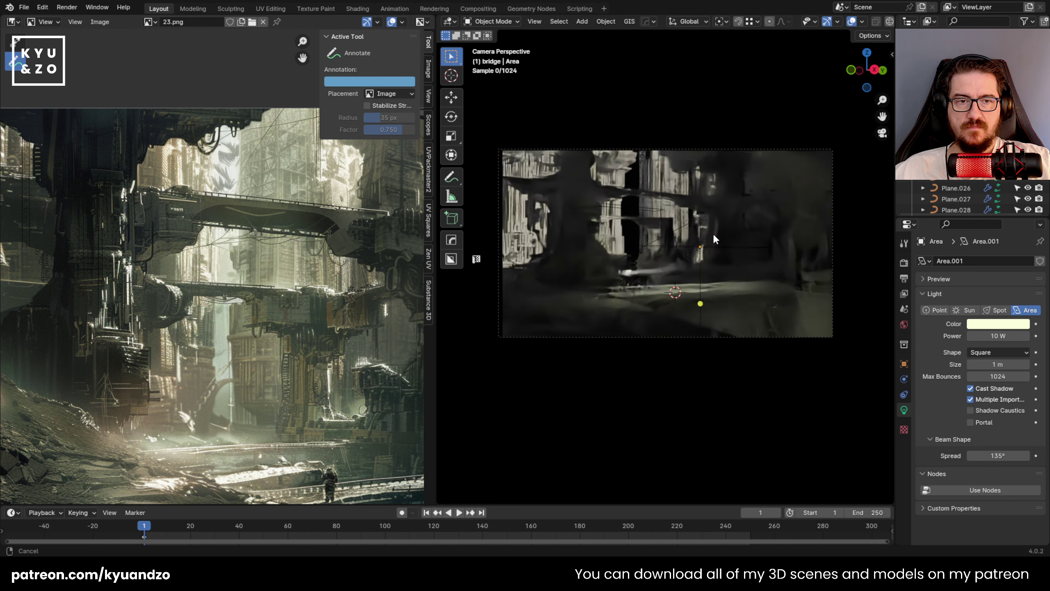
{"action": "scroll", "coordinate": [712, 233], "scroll_direction": "up", "scroll_amount": 3}
{"action": "left_click_drag", "start_coordinate": [432, 253], "coordinate": [228, 254]}
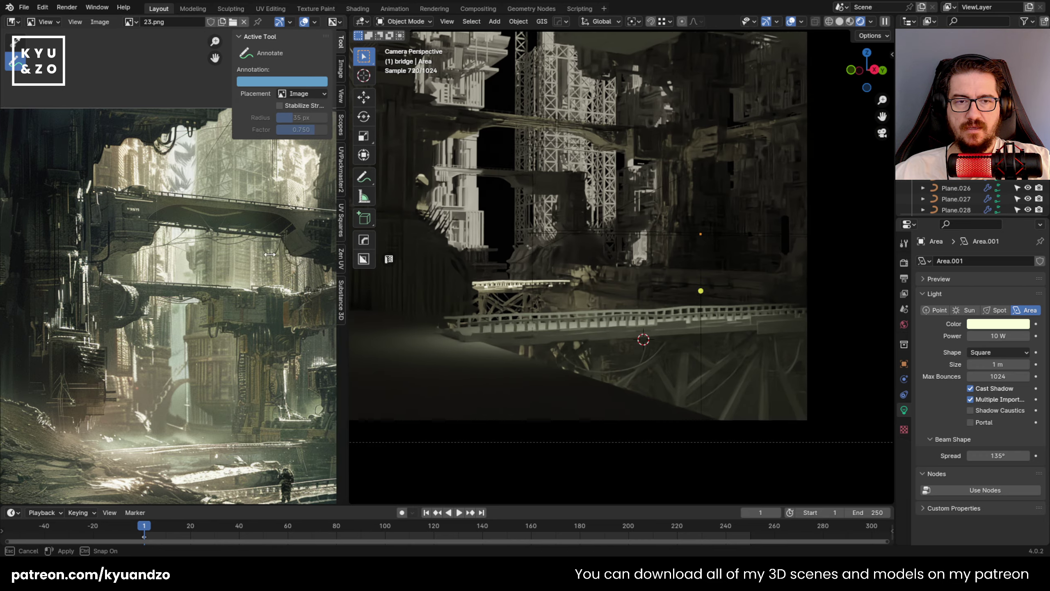
{"action": "scroll", "coordinate": [560, 174], "scroll_direction": "up", "scroll_amount": 2}
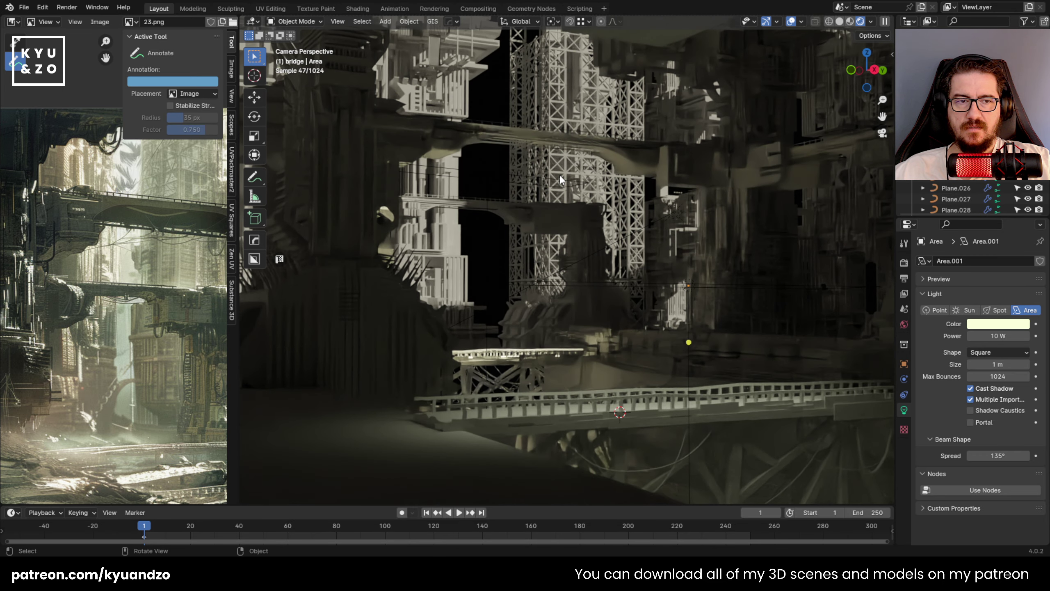
{"action": "scroll", "coordinate": [555, 179], "scroll_direction": "down", "scroll_amount": 3}
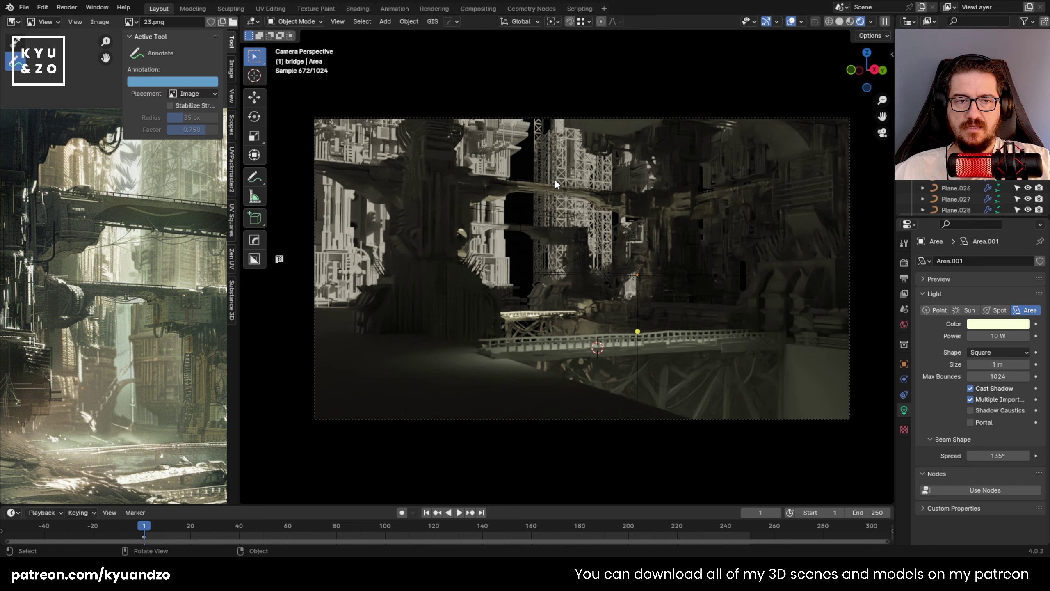
{"action": "scroll", "coordinate": [554, 179], "scroll_direction": "up", "scroll_amount": 1}
{"action": "key", "text": "ctrl+s"}
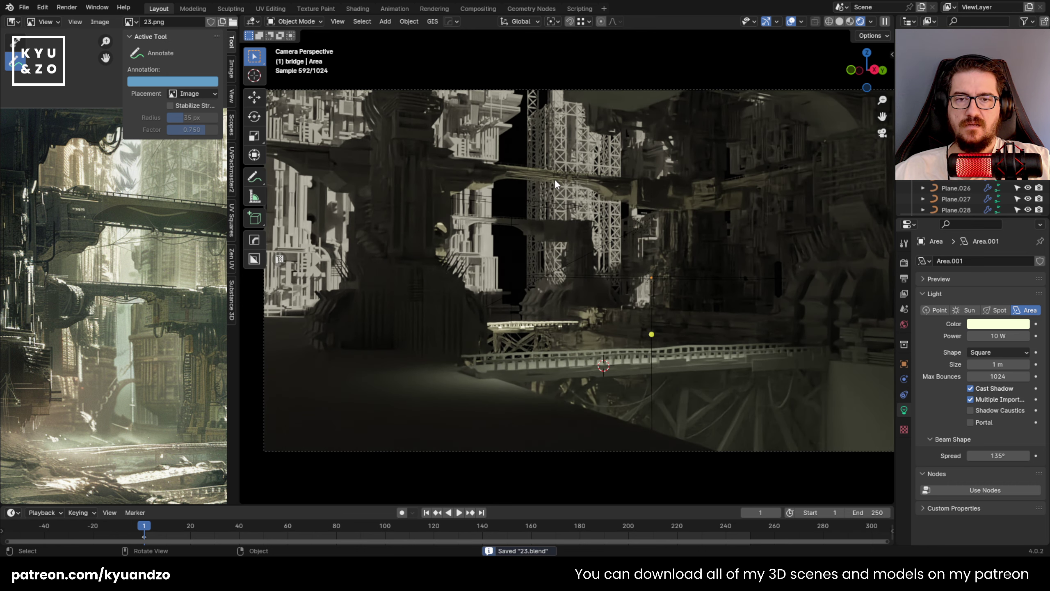
{"action": "scroll", "coordinate": [555, 179], "scroll_direction": "up", "scroll_amount": 1}
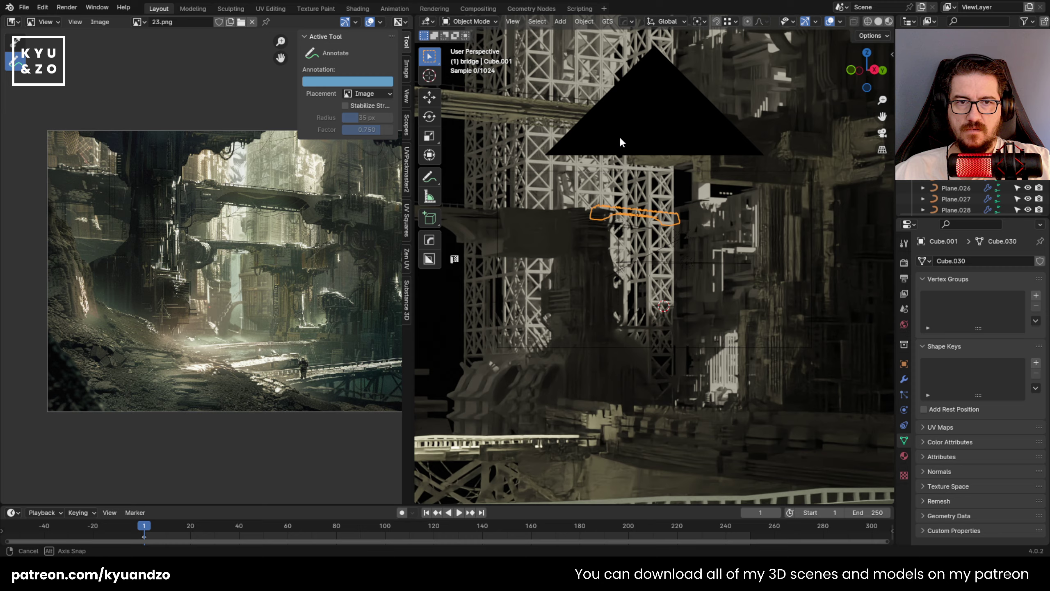
From the top view, duplicate the selected bridge section, rotate the copy 90° about global Z and move it about -3.1 m in X and 3.0 m in Y.
{"action": "middle_click_drag", "start_coordinate": [619, 137], "coordinate": [589, 250]}
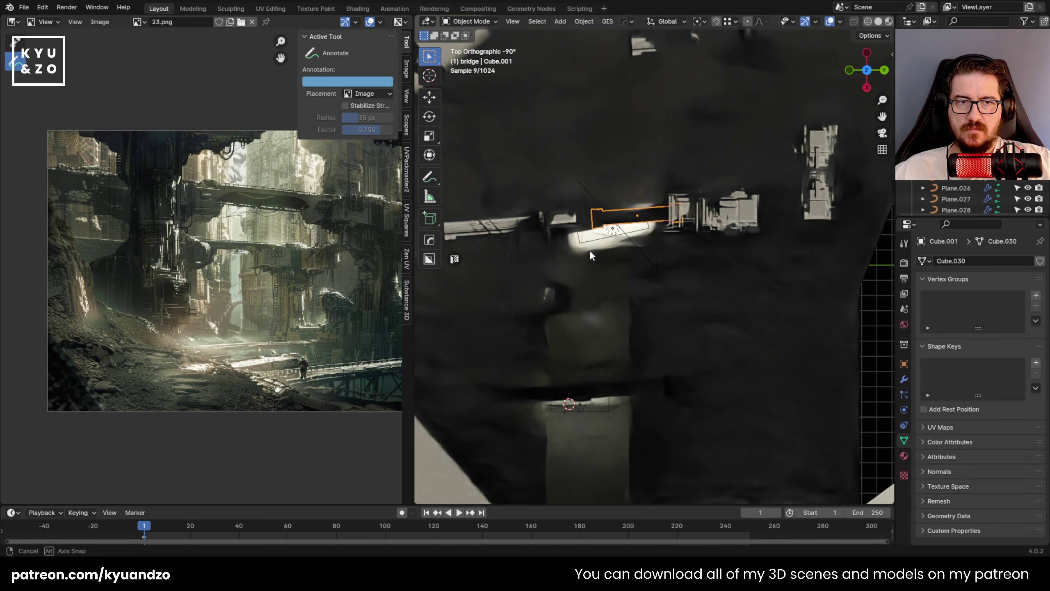
{"action": "middle_click_drag", "start_coordinate": [643, 192], "coordinate": [546, 377], "text": "shift"}
{"action": "key", "text": "shift+d"}
{"action": "left_click", "coordinate": [667, 212]}
{"action": "key", "text": "r"}
{"action": "key", "text": "z"}
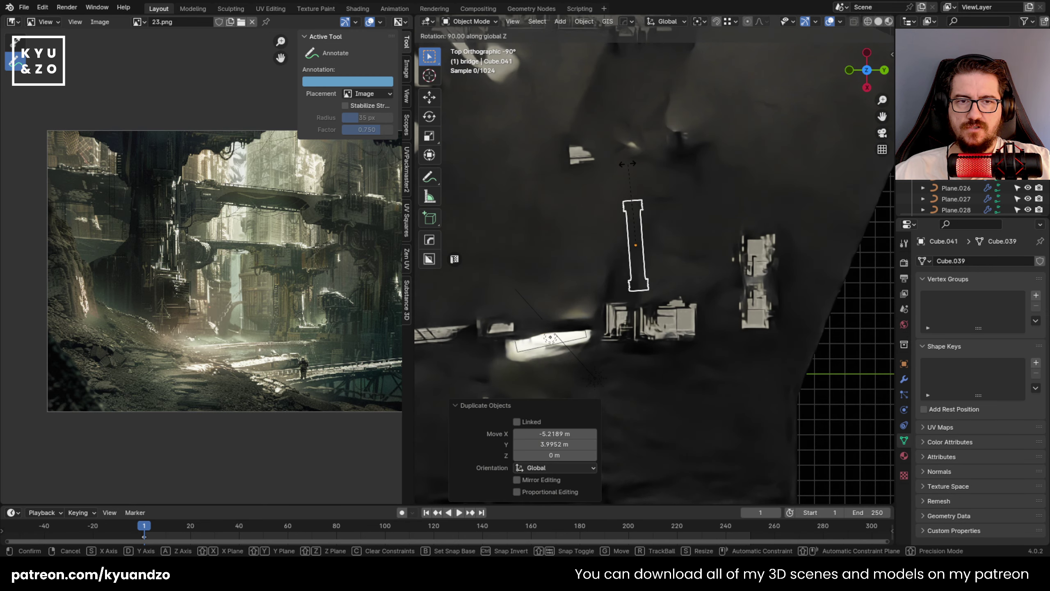
{"action": "left_click", "coordinate": [627, 169]}
{"action": "key", "text": "g"}
{"action": "left_click", "coordinate": [698, 188]}
In solid shading, rotate and shift the duplicated bridge to line up with the neighbouring pillar structure.
{"action": "scroll", "coordinate": [708, 174], "scroll_direction": "up", "scroll_amount": 2}
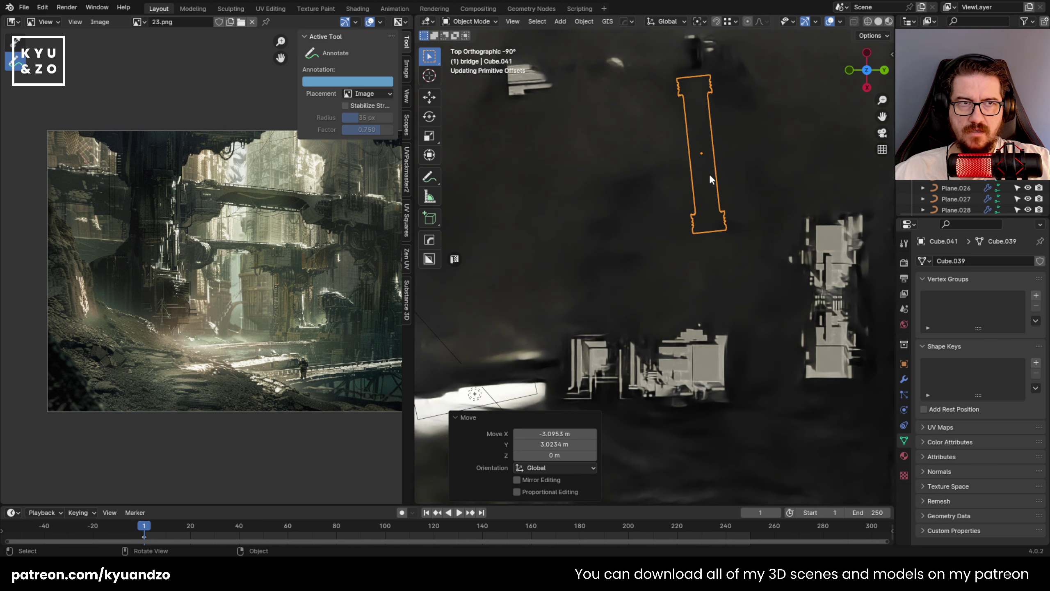
{"action": "left_click", "coordinate": [878, 21]}
{"action": "middle_click_drag", "start_coordinate": [774, 111], "coordinate": [694, 218], "text": "shift"}
{"action": "scroll", "coordinate": [694, 218], "scroll_direction": "up", "scroll_amount": 3}
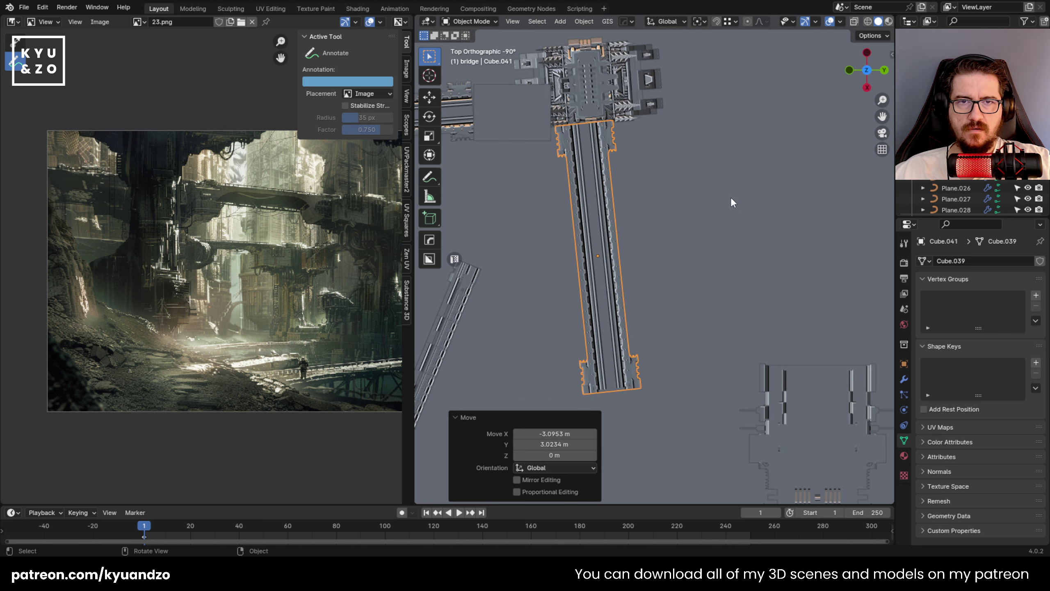
{"action": "key", "text": "r"}
{"action": "left_click", "coordinate": [738, 198]}
{"action": "key", "text": "g"}
Check the duplicated bridge's placement through the camera and save the scene.
{"action": "scroll", "coordinate": [574, 187], "scroll_direction": "down", "scroll_amount": 4}
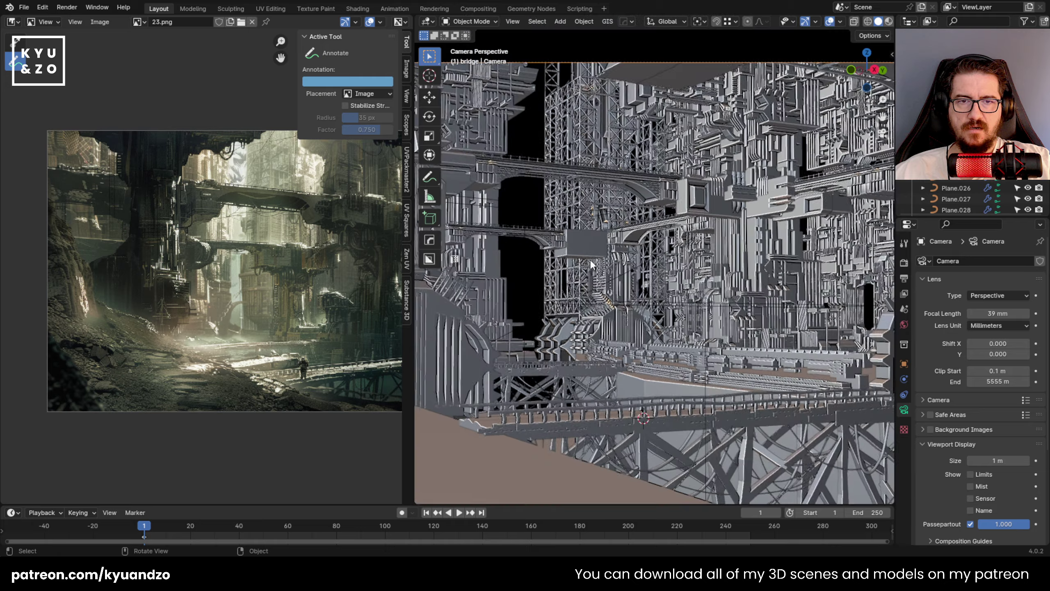
{"action": "middle_click_drag", "start_coordinate": [574, 187], "coordinate": [593, 154], "text": "shift"}
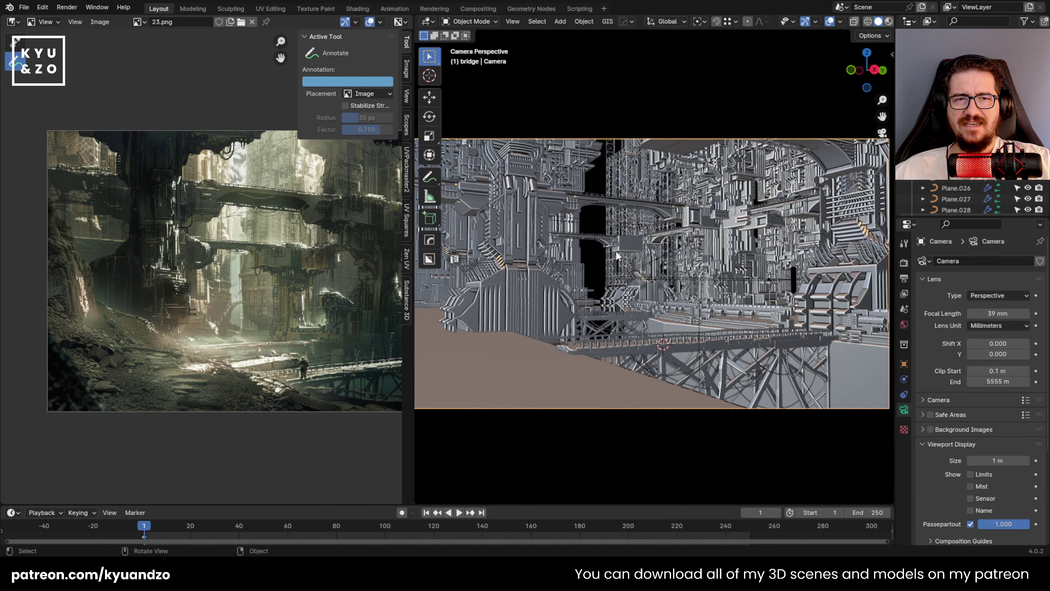
{"action": "key", "text": "ctrl+s"}
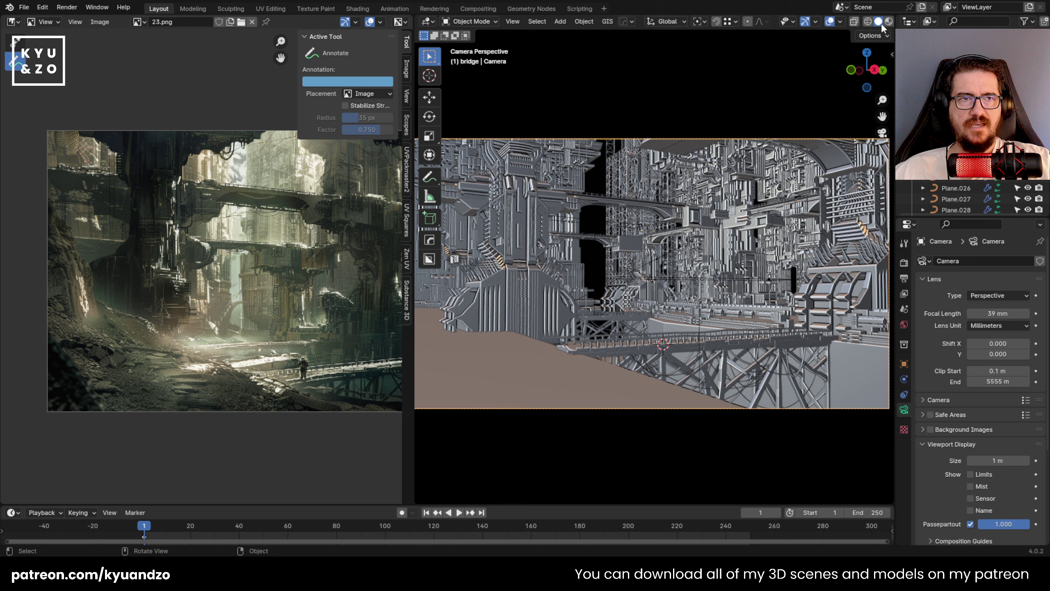
Switch to rendered shading and lower the duplicated bridge about 0.106 m along Z.
{"action": "scroll", "coordinate": [865, 23], "scroll_direction": "down", "scroll_amount": 2}
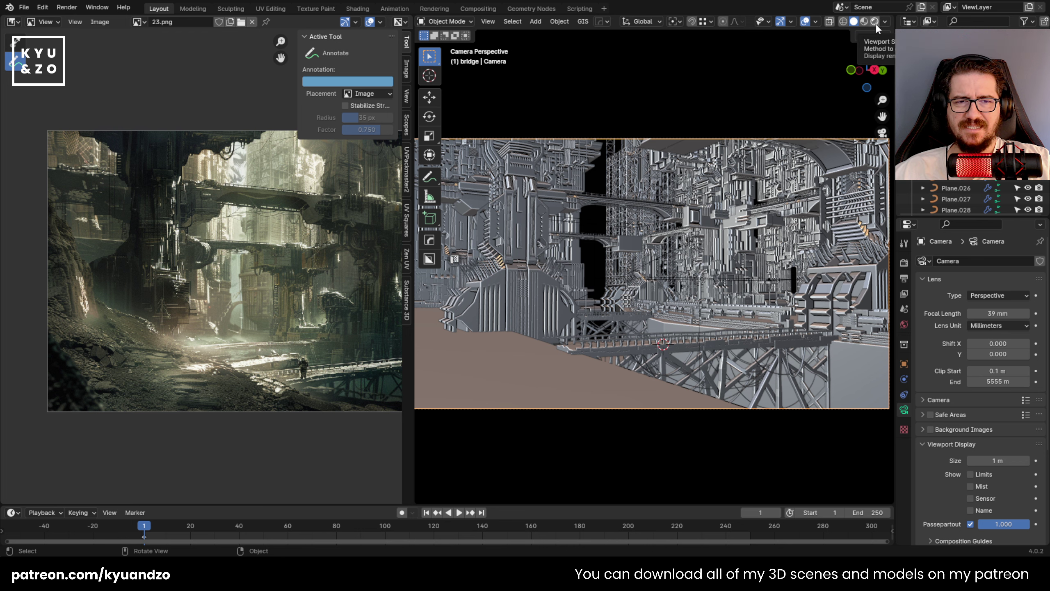
{"action": "left_click", "coordinate": [874, 21]}
{"action": "scroll", "coordinate": [567, 306], "scroll_direction": "up", "scroll_amount": 2}
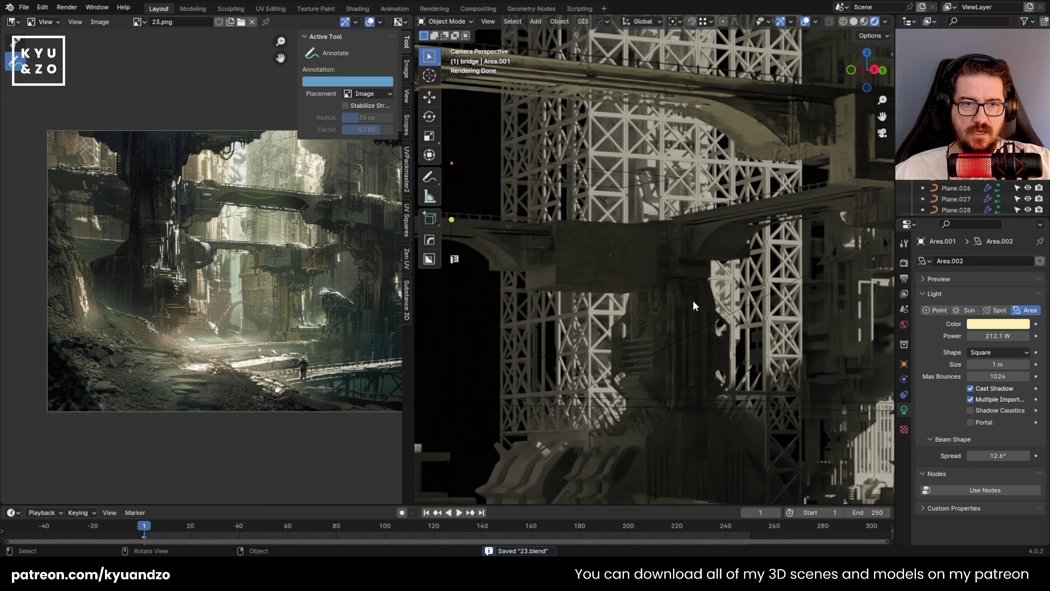
{"action": "left_click", "coordinate": [722, 245]}
{"action": "key", "text": "g"}
{"action": "key", "text": "z"}
{"action": "left_click", "coordinate": [723, 255]}
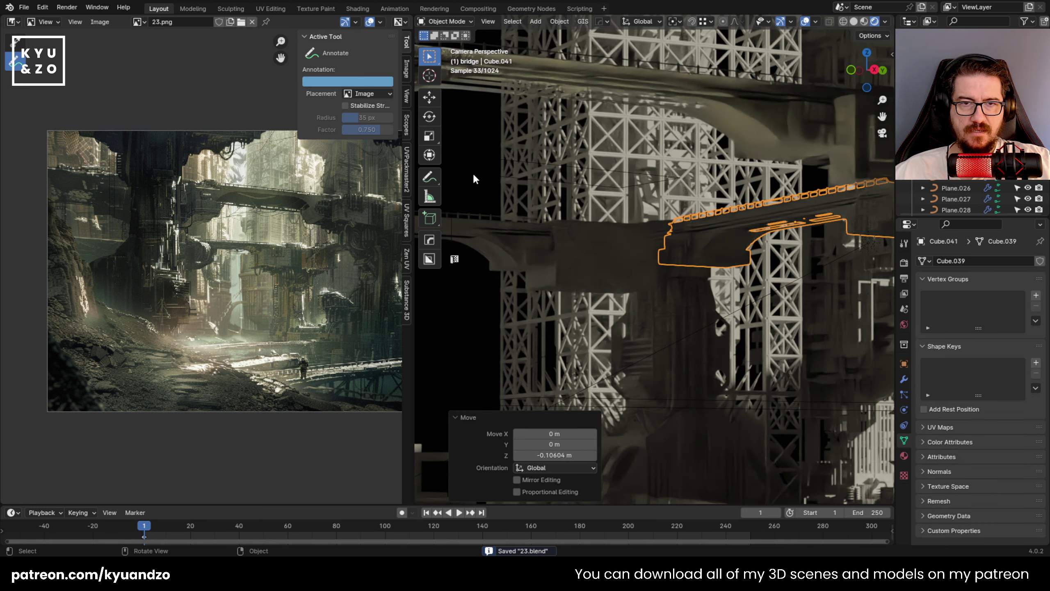
Undo the last two changes, clear the selection and save the scene.
{"action": "key", "text": "ctrl+z"}
{"action": "key", "text": "ctrl+z"}
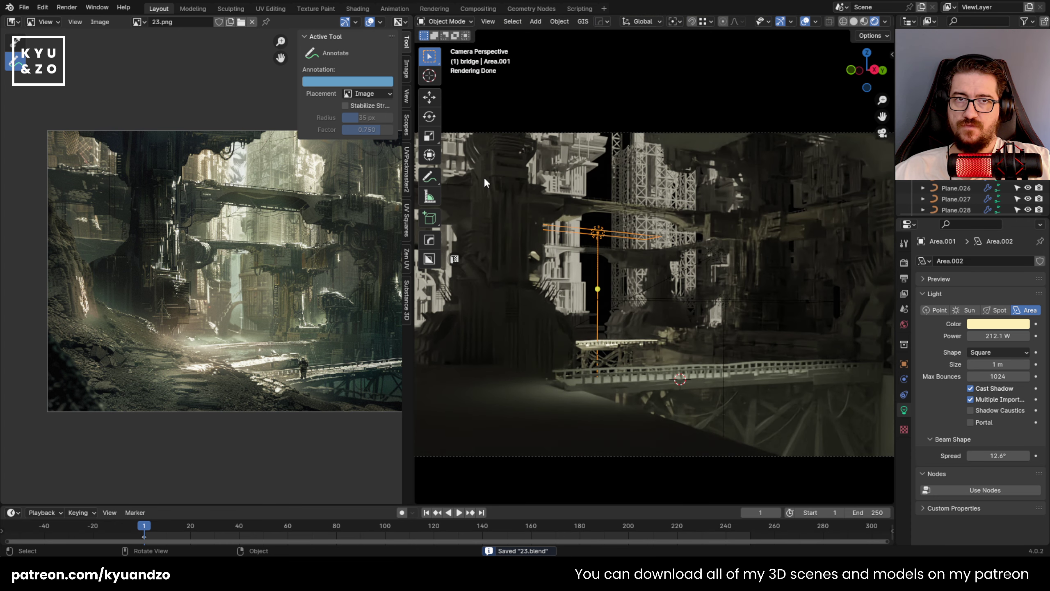
{"action": "middle_click_drag", "start_coordinate": [488, 323], "coordinate": [562, 311], "text": "shift"}
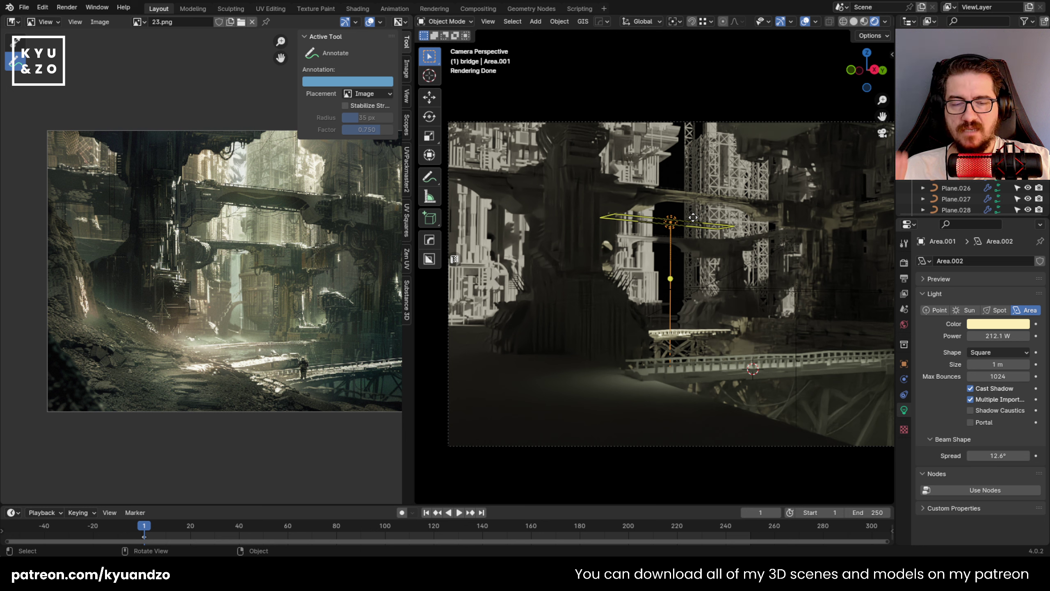
{"action": "left_click", "coordinate": [697, 255]}
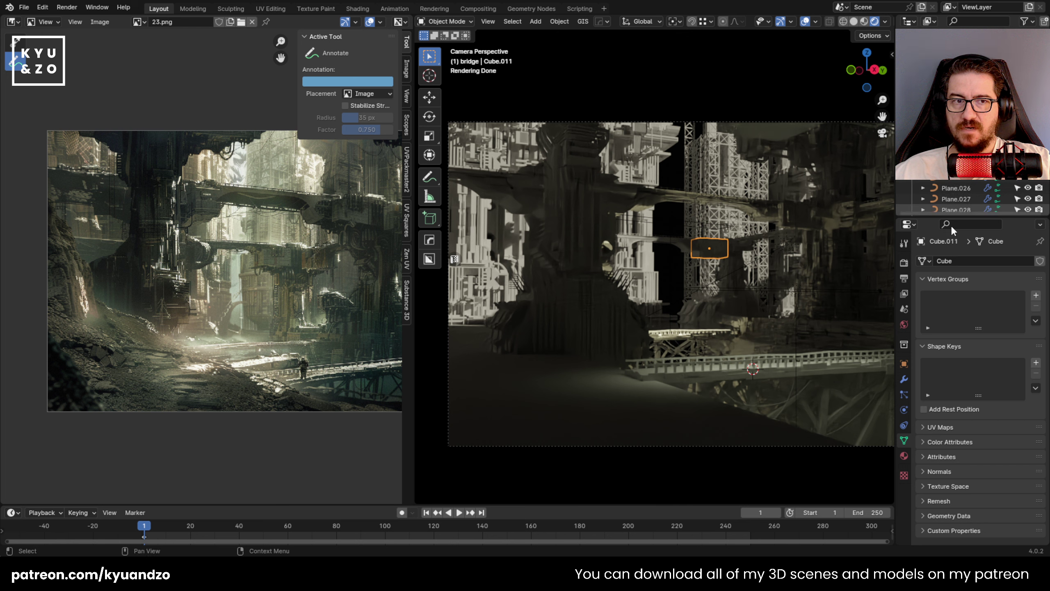
{"action": "key", "text": "alt+a"}
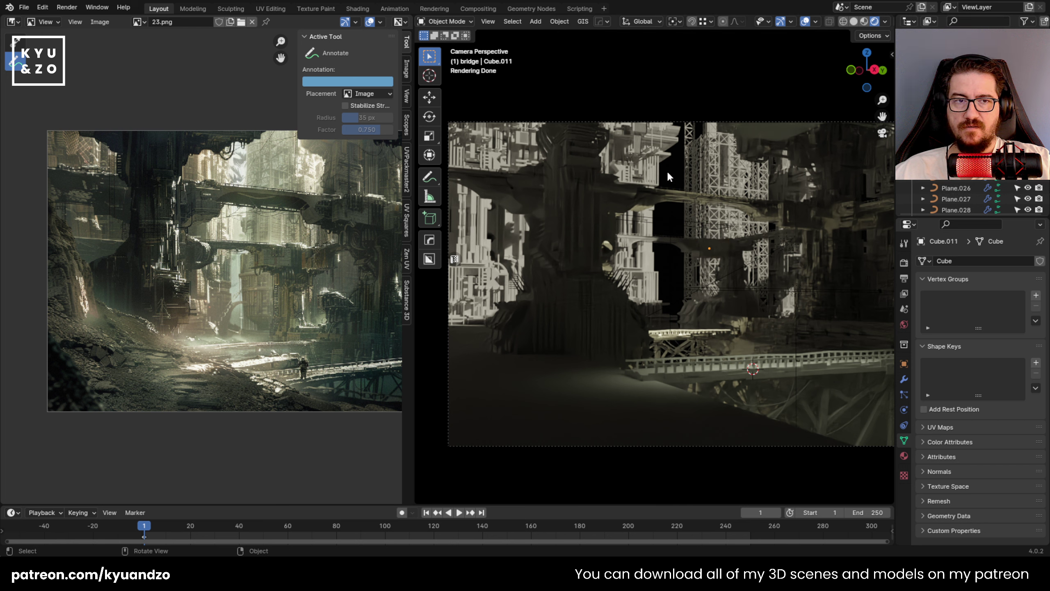
{"action": "scroll", "coordinate": [656, 221], "scroll_direction": "down", "scroll_amount": 2}
{"action": "scroll", "coordinate": [656, 224], "scroll_direction": "up", "scroll_amount": 2}
{"action": "middle_click_drag", "start_coordinate": [585, 231], "coordinate": [698, 185], "text": "shift"}
{"action": "key", "text": "ctrl+s"}
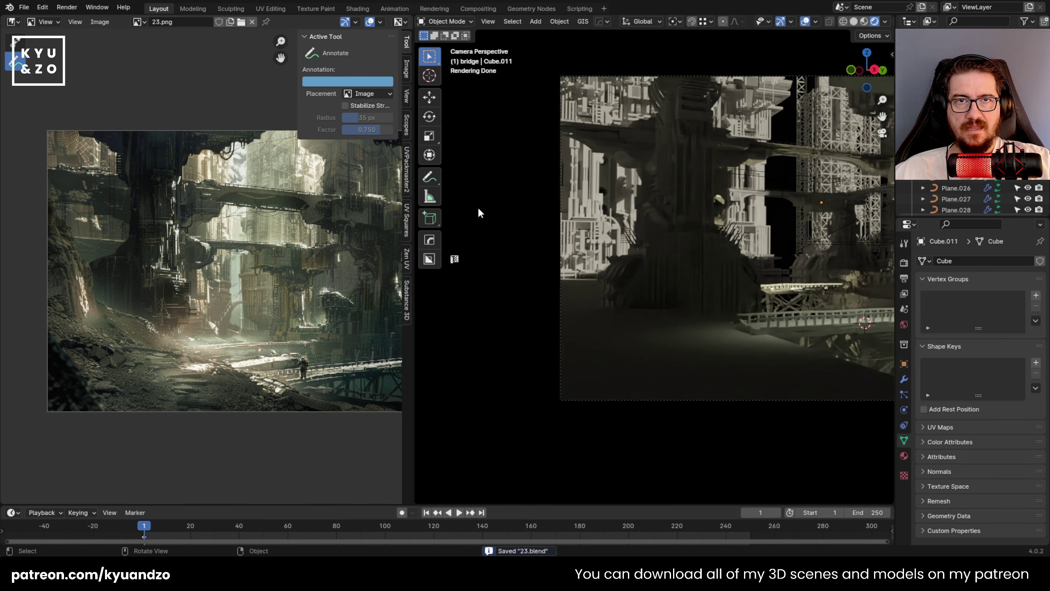
Examine the pillars, bridges and lighting in the rendered camera view, and save the scene.
{"action": "scroll", "coordinate": [628, 215], "scroll_direction": "up", "scroll_amount": 3}
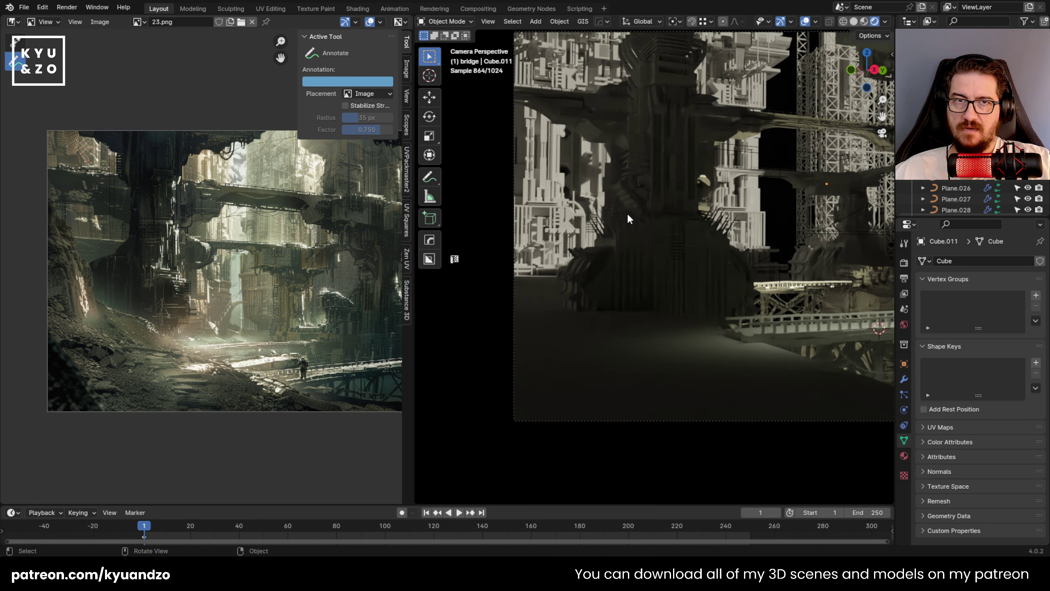
{"action": "scroll", "coordinate": [627, 214], "scroll_direction": "down", "scroll_amount": 3}
{"action": "scroll", "coordinate": [674, 234], "scroll_direction": "up", "scroll_amount": 1}
{"action": "middle_click_drag", "start_coordinate": [674, 233], "coordinate": [511, 210], "text": "shift"}
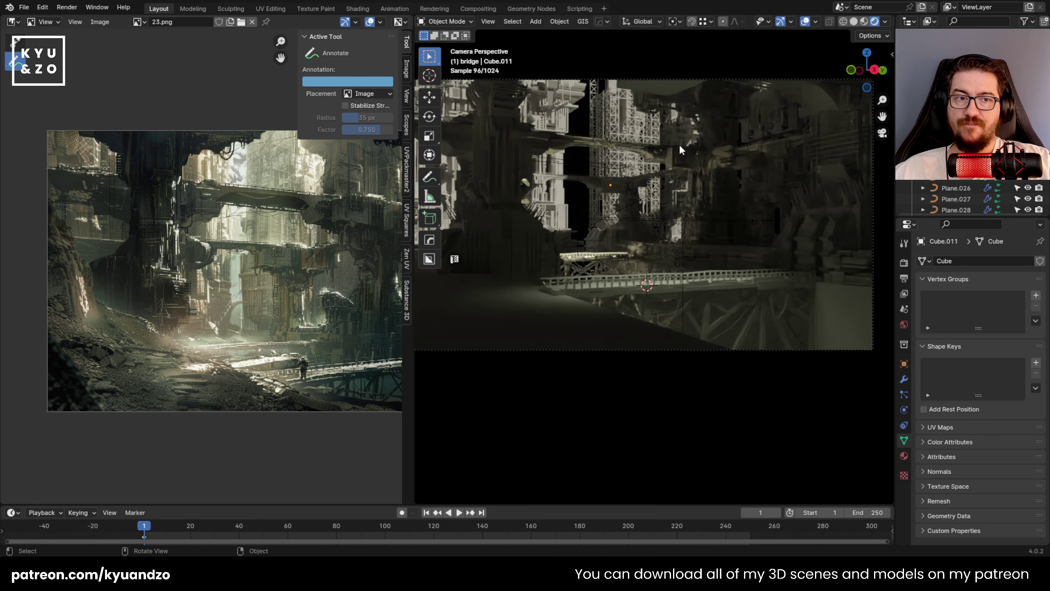
{"action": "scroll", "coordinate": [742, 234], "scroll_direction": "up", "scroll_amount": 1}
{"action": "middle_click_drag", "start_coordinate": [743, 234], "coordinate": [625, 259], "text": "shift"}
{"action": "key", "text": "ctrl+s"}
{"action": "left_click", "coordinate": [605, 215]}
{"action": "left_click", "coordinate": [765, 237]}
{"action": "middle_click_drag", "start_coordinate": [590, 179], "coordinate": [733, 179], "text": "shift"}
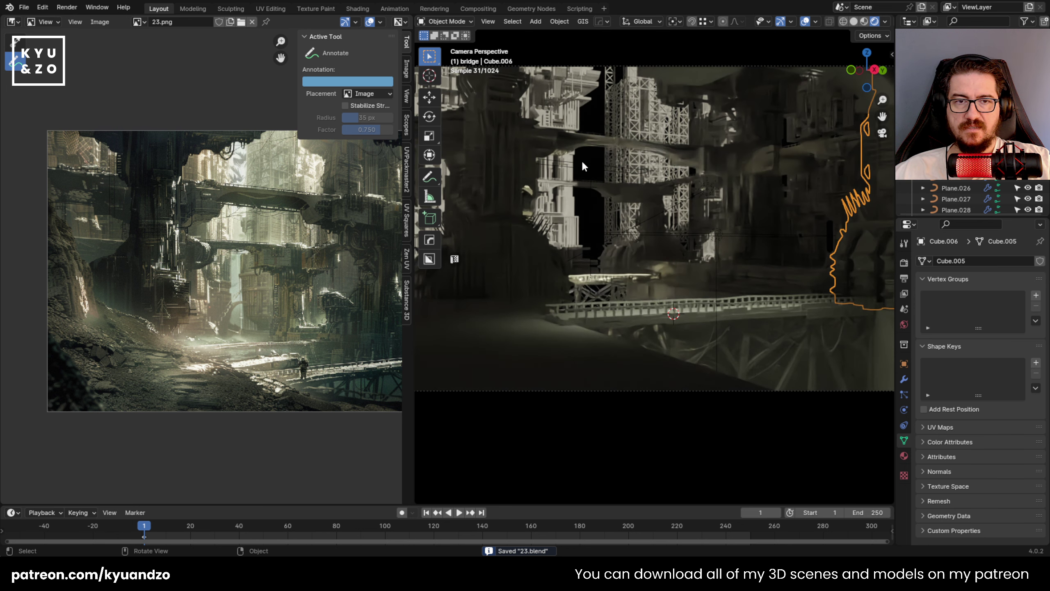
{"action": "scroll", "coordinate": [583, 173], "scroll_direction": "up", "scroll_amount": 2}
{"action": "left_click", "coordinate": [575, 188]}
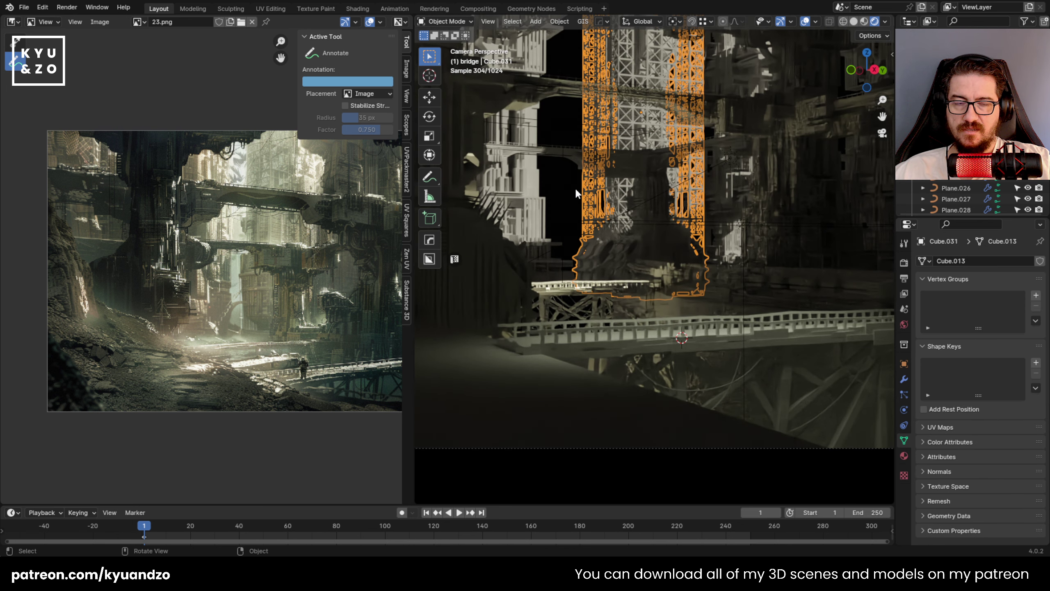
{"action": "left_click", "coordinate": [556, 192]}
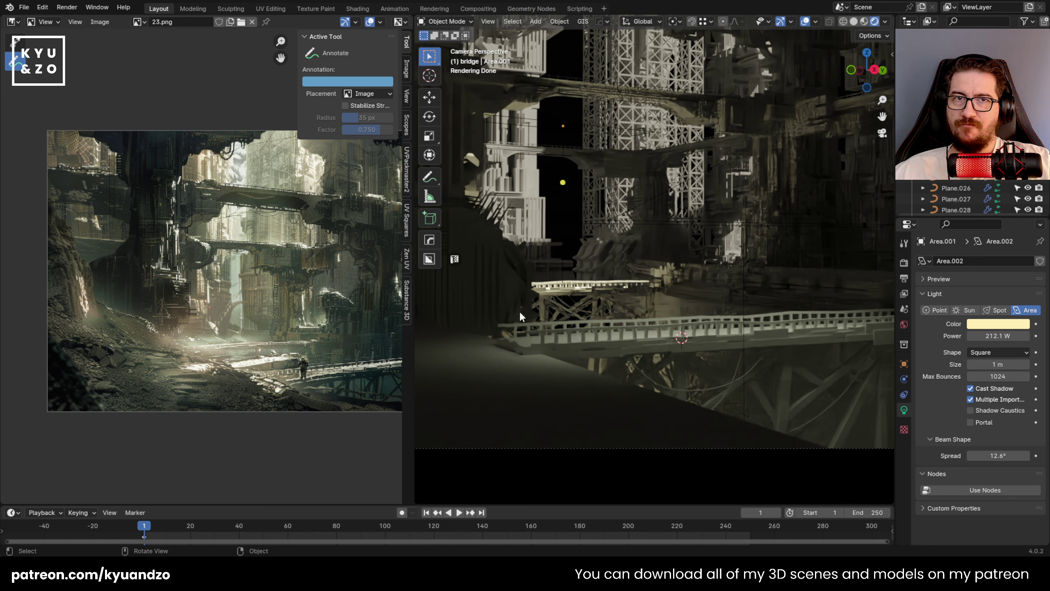
{"action": "scroll", "coordinate": [682, 299], "scroll_direction": "down", "scroll_amount": 2}
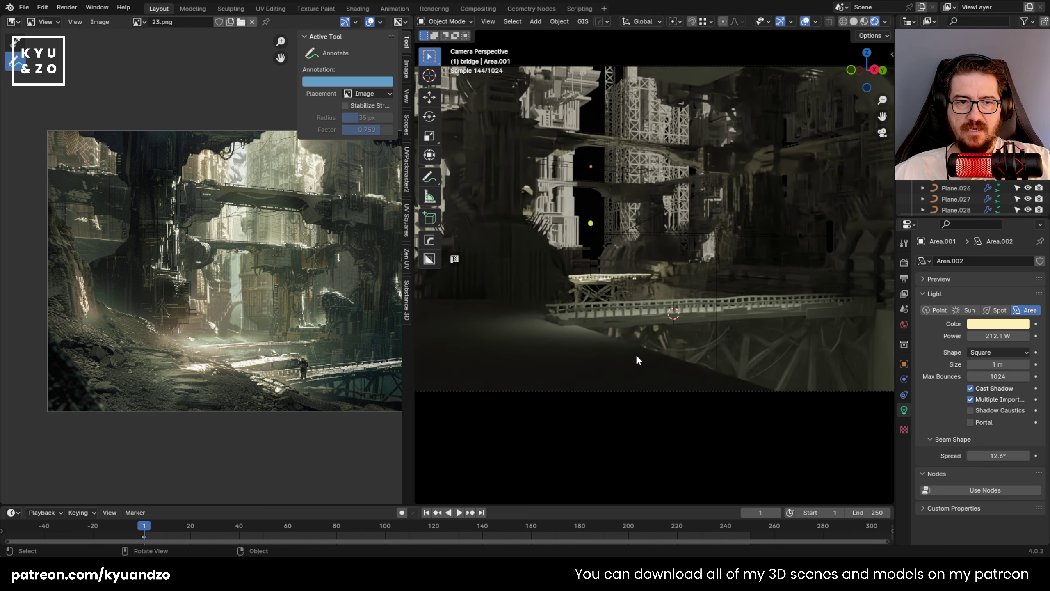
{"action": "mouse_move", "coordinate": [573, 192]}
{"action": "middle_mouse_down", "text": "shift"}
{"action": "mouse_move", "coordinate": [750, 181]}
{"action": "mouse_move", "coordinate": [784, 191]}
{"action": "mouse_move", "coordinate": [765, 264]}
{"action": "middle_mouse_up", "text": "shift"}
{"action": "scroll", "coordinate": [582, 202], "scroll_direction": "down", "scroll_amount": 4}
Select the ground mesh outside the camera view, switch to solid shading and subdivide all of its faces.
{"action": "left_click", "coordinate": [583, 202]}
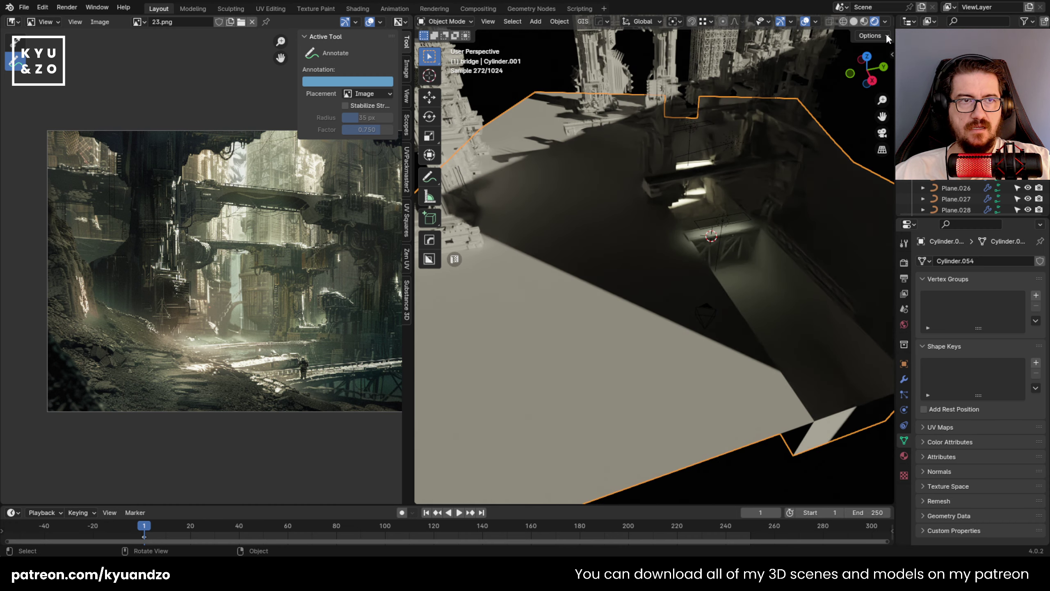
{"action": "left_click", "coordinate": [853, 22]}
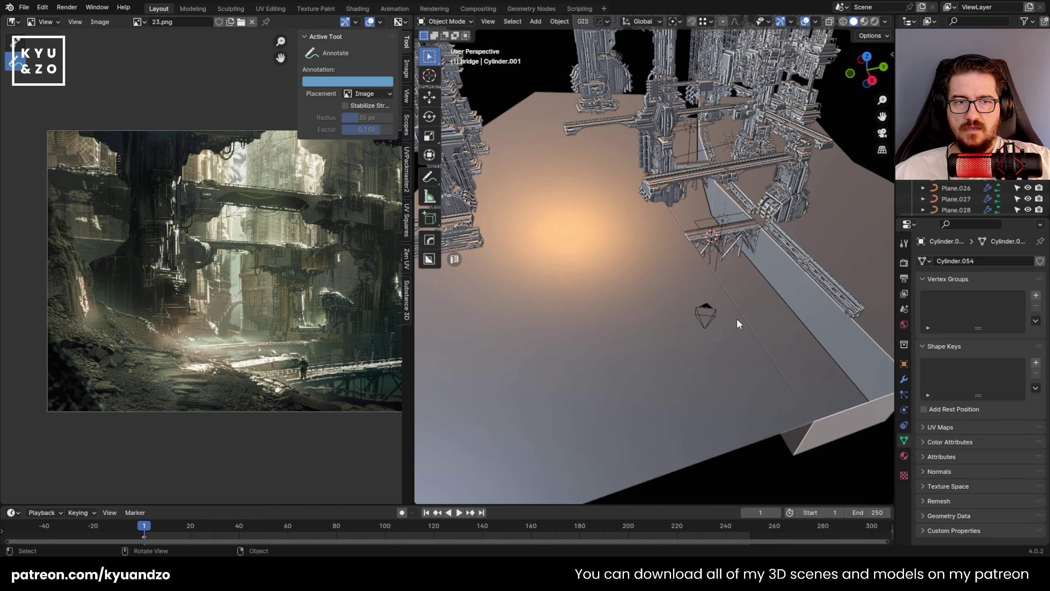
{"action": "middle_click_drag", "start_coordinate": [670, 250], "coordinate": [585, 205], "text": "shift"}
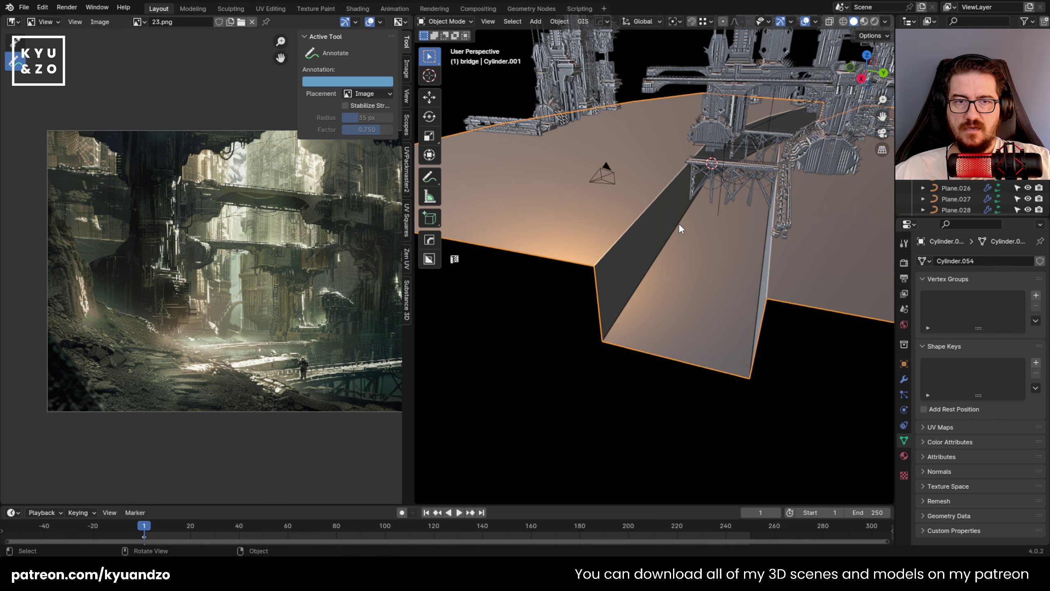
{"action": "middle_click_drag", "start_coordinate": [678, 223], "coordinate": [648, 214]}
{"action": "key", "text": "Tab"}
{"action": "key", "text": "a"}
{"action": "right_click", "coordinate": [647, 214]}
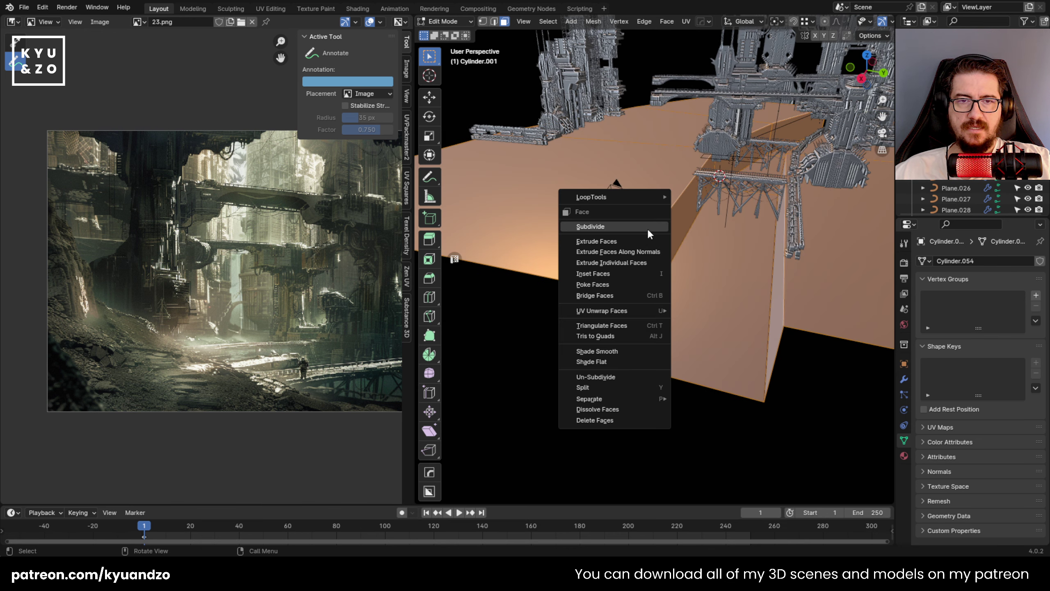
{"action": "left_click", "coordinate": [646, 228]}
{"action": "key", "text": "Tab"}
{"action": "scroll", "coordinate": [646, 231], "scroll_direction": "up", "scroll_amount": 1}
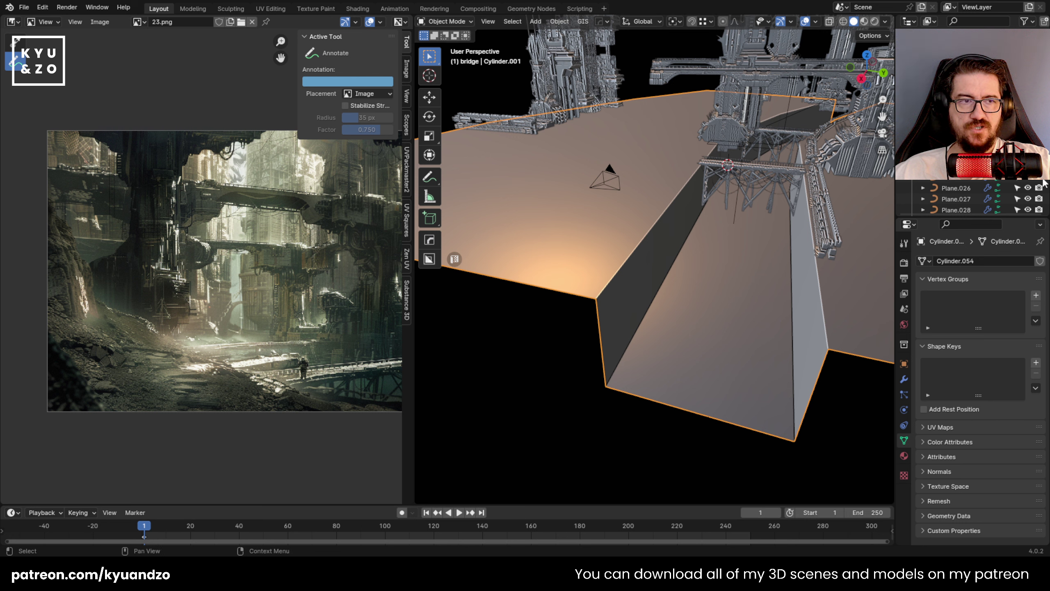
Add a Subdivision Surface modifier to the ground with its viewport level set to 2.
{"action": "left_click", "coordinate": [903, 379]}
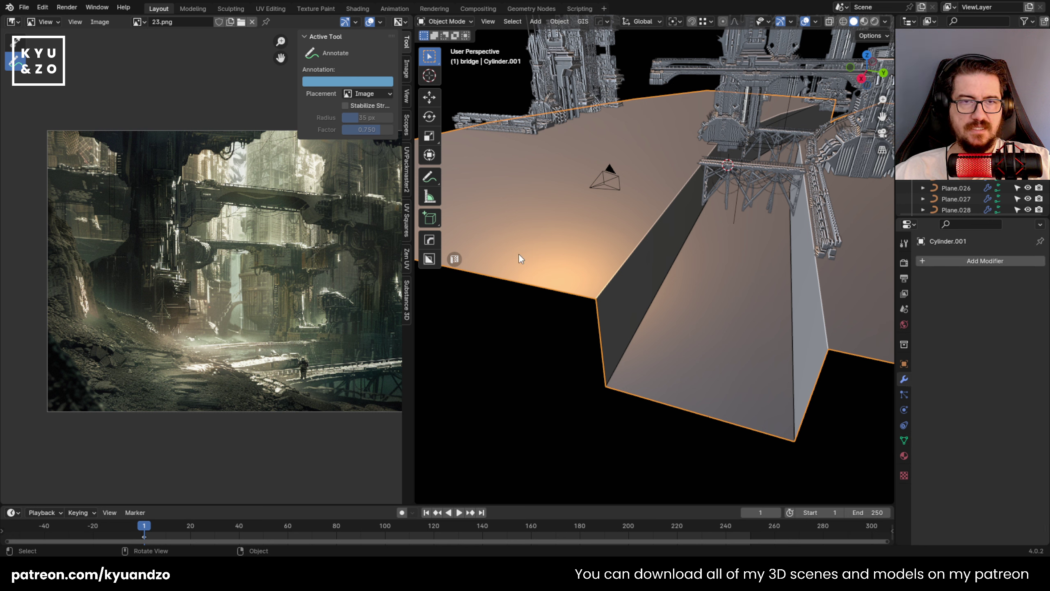
{"action": "left_click", "coordinate": [987, 260]}
{"action": "mouse_move", "coordinate": [955, 303]}
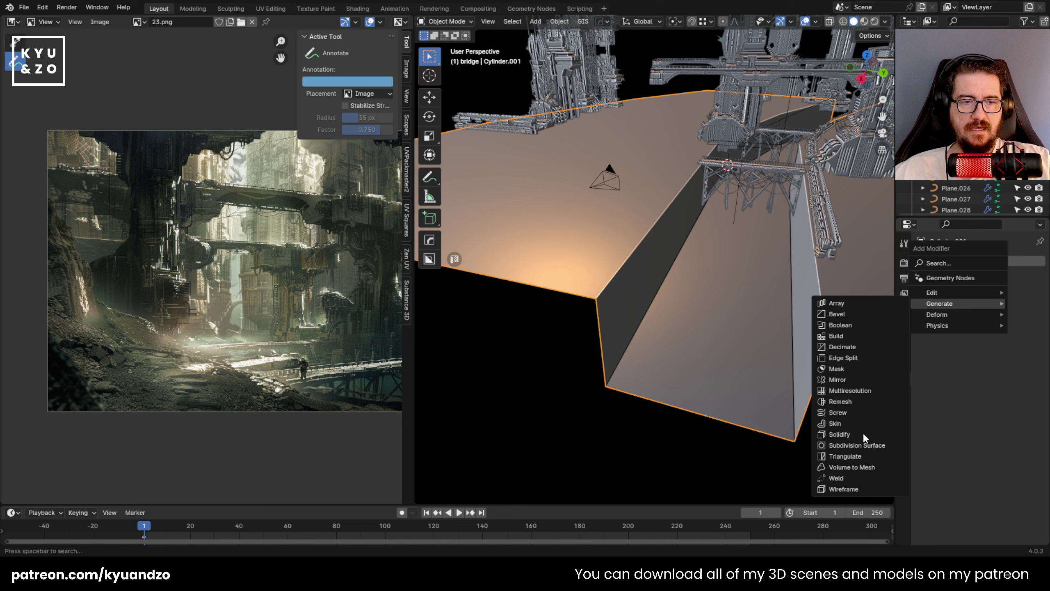
{"action": "left_click", "coordinate": [858, 448]}
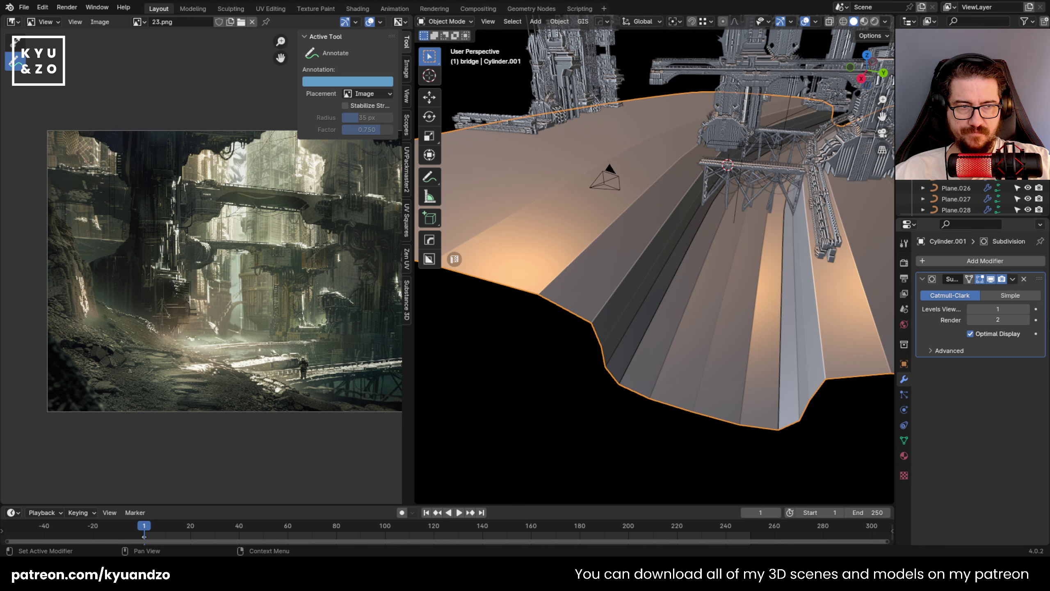
{"action": "left_click", "coordinate": [1026, 308]}
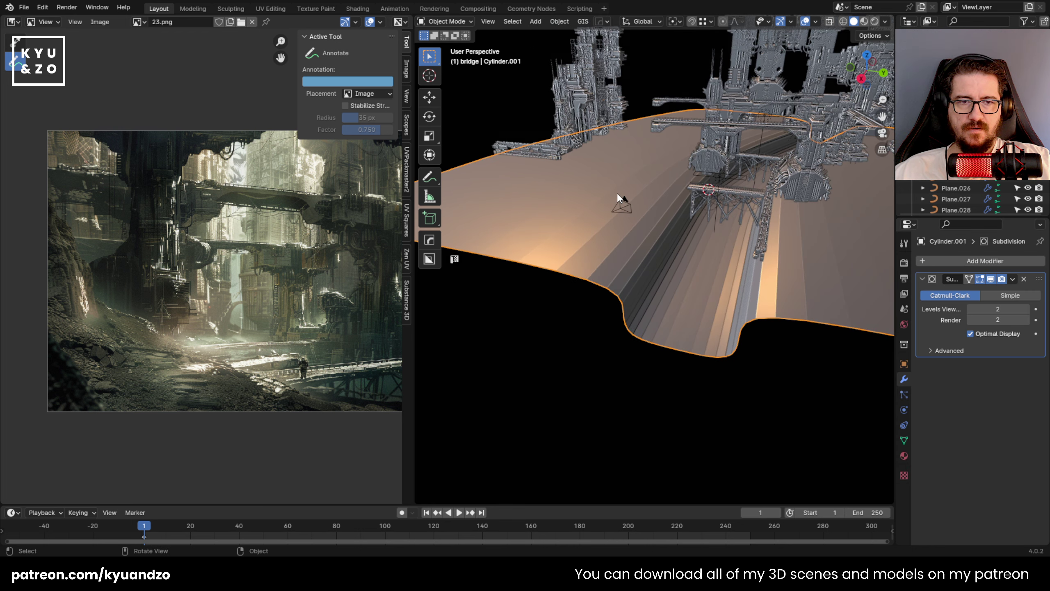
Subdivide the ground's faces once more with one cut and shade the whole object smooth.
{"action": "key", "text": "Tab"}
{"action": "right_click", "coordinate": [632, 189]}
{"action": "left_click", "coordinate": [632, 189]}
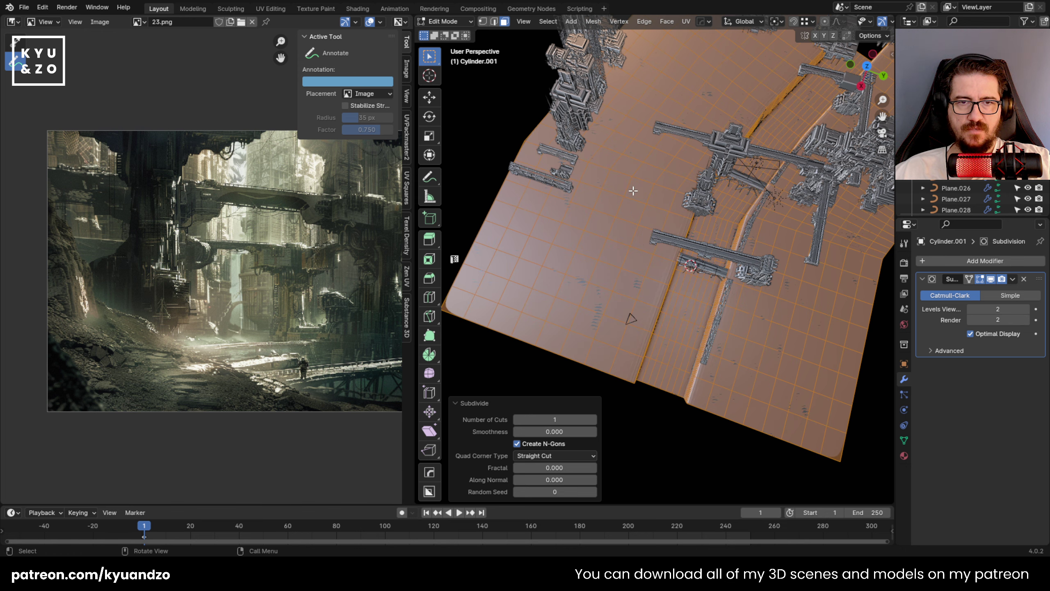
{"action": "key", "text": "Tab"}
{"action": "middle_click_drag", "start_coordinate": [590, 291], "coordinate": [590, 224]}
{"action": "right_click", "coordinate": [627, 193]}
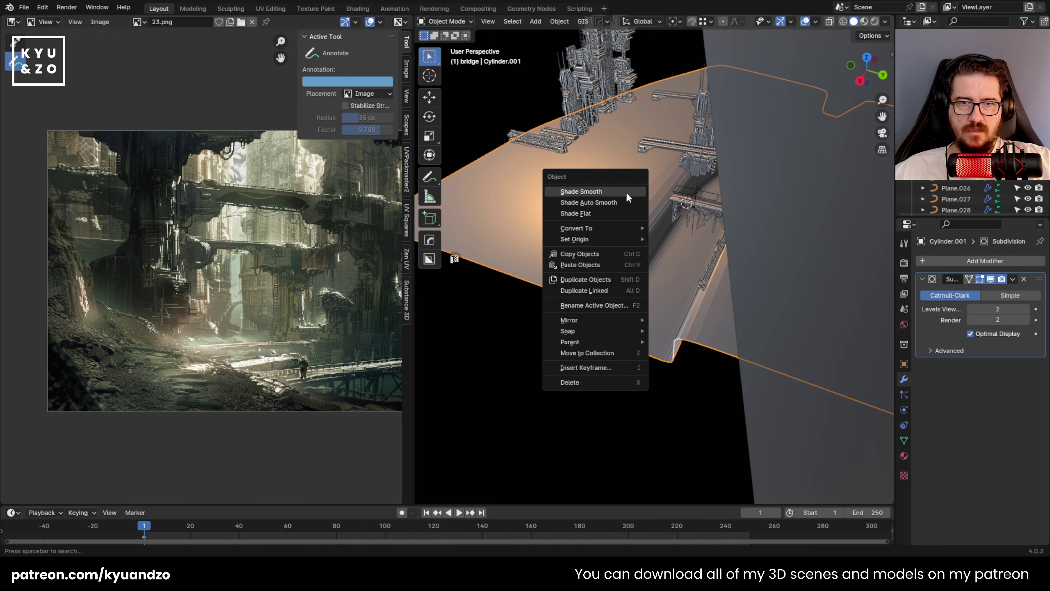
{"action": "left_click", "coordinate": [625, 192]}
Enter Sculpt Mode on the ground, set the brush radius to 409 px and return to Object Mode.
{"action": "scroll", "coordinate": [350, 382], "scroll_direction": "up", "scroll_amount": 2}
{"action": "scroll", "coordinate": [602, 268], "scroll_direction": "up", "scroll_amount": 5}
{"action": "left_click", "coordinate": [445, 21]}
{"action": "left_click", "coordinate": [445, 57]}
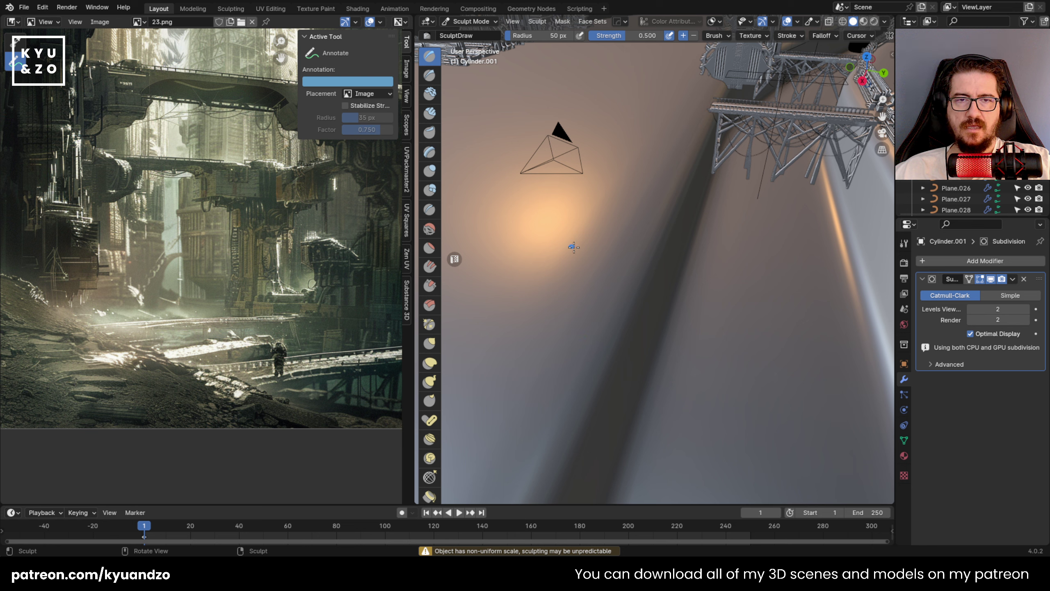
{"action": "mouse_move", "coordinate": [537, 243]}
{"action": "middle_mouse_down"}
{"action": "mouse_move", "coordinate": [519, 249]}
{"action": "mouse_move", "coordinate": [535, 263]}
{"action": "middle_mouse_up"}
{"action": "left_click_drag", "start_coordinate": [518, 38], "coordinate": [565, 38]}
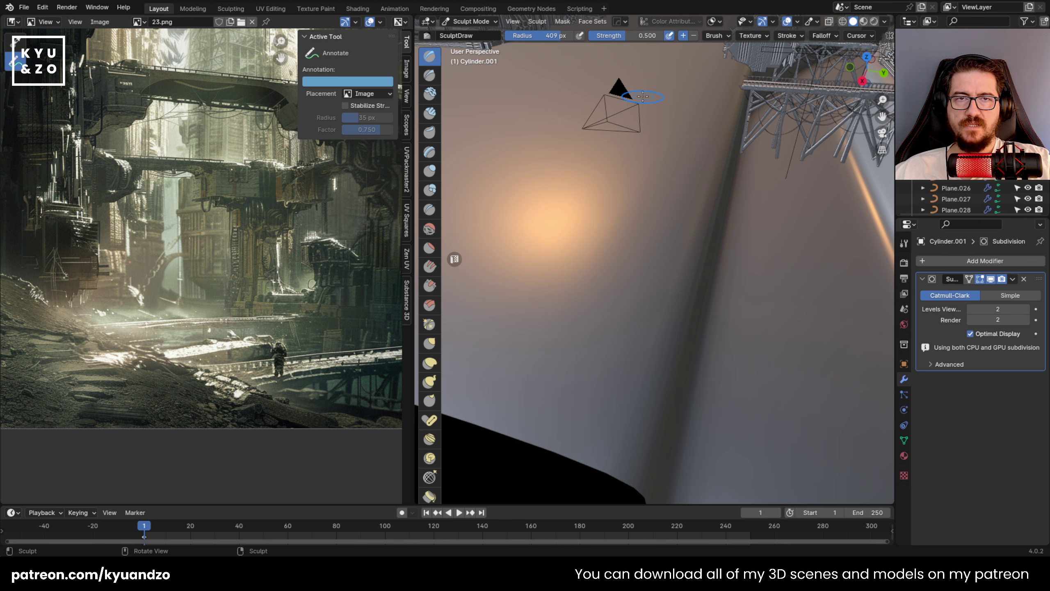
{"action": "left_click", "coordinate": [470, 21]}
{"action": "left_click", "coordinate": [472, 33]}
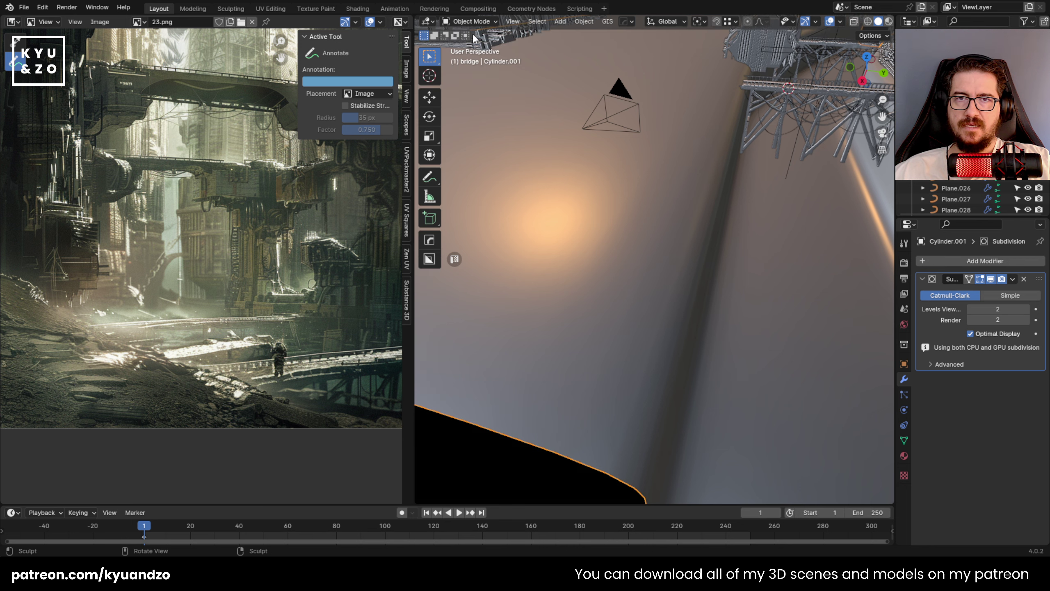
Apply the ground's scale and put the ground into Sculpt Mode.
{"action": "scroll", "coordinate": [576, 250], "scroll_direction": "down", "scroll_amount": 5}
{"action": "scroll", "coordinate": [575, 248], "scroll_direction": "up", "scroll_amount": 1}
{"action": "key", "text": "ctrl+a"}
{"action": "left_click", "coordinate": [562, 240]}
{"action": "left_click", "coordinate": [469, 21]}
{"action": "left_click", "coordinate": [473, 54]}
{"action": "scroll", "coordinate": [579, 248], "scroll_direction": "up", "scroll_amount": 3}
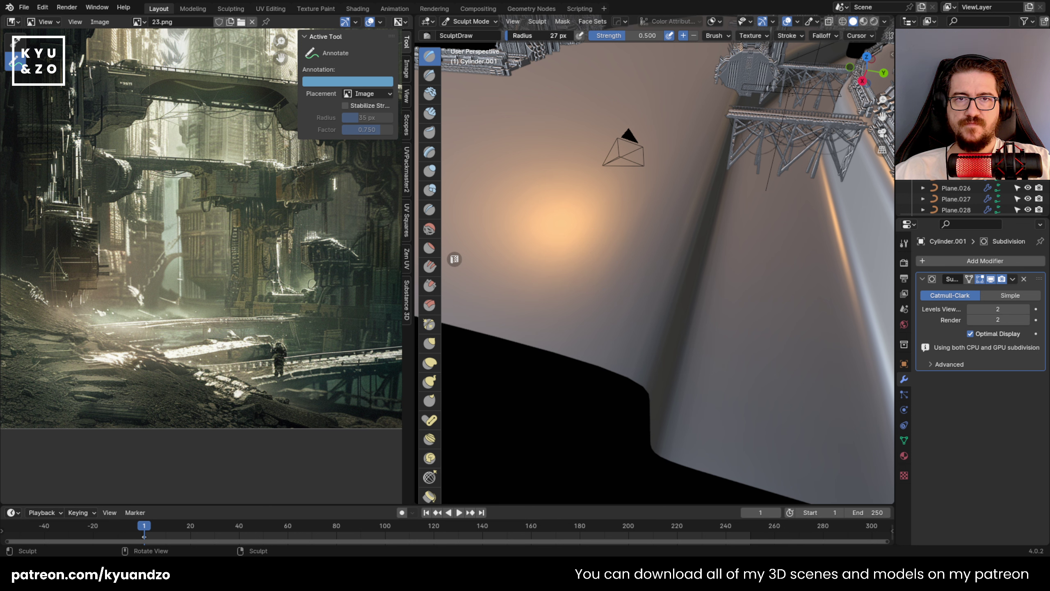
Enable Dyntopo for the ground, accepting the attribute and modifier warning, and set the detail size to 7.71 px.
{"action": "scroll", "coordinate": [581, 37], "scroll_direction": "down", "scroll_amount": 4}
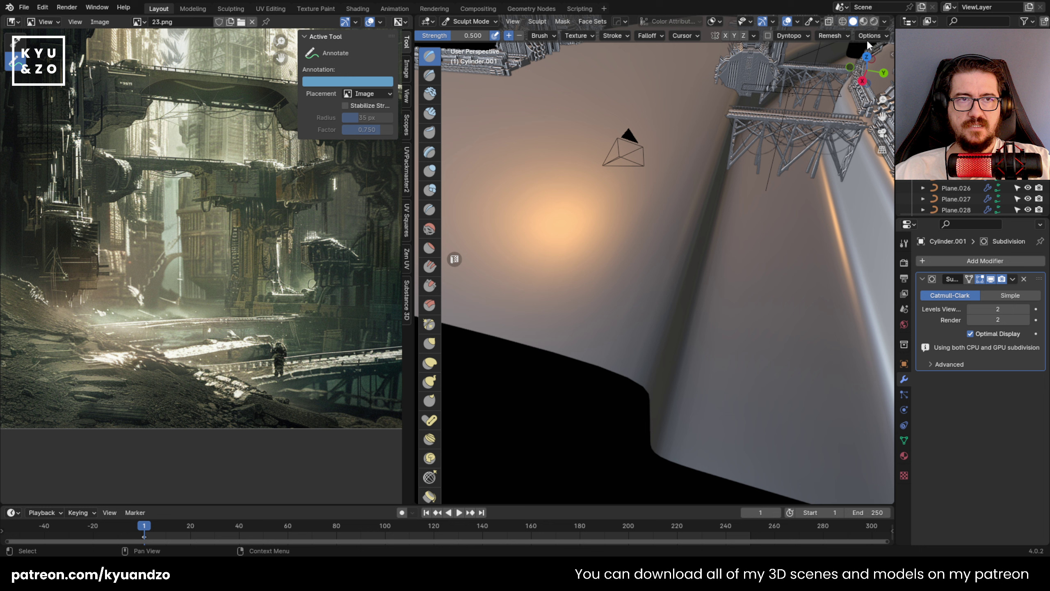
{"action": "left_click", "coordinate": [768, 36]}
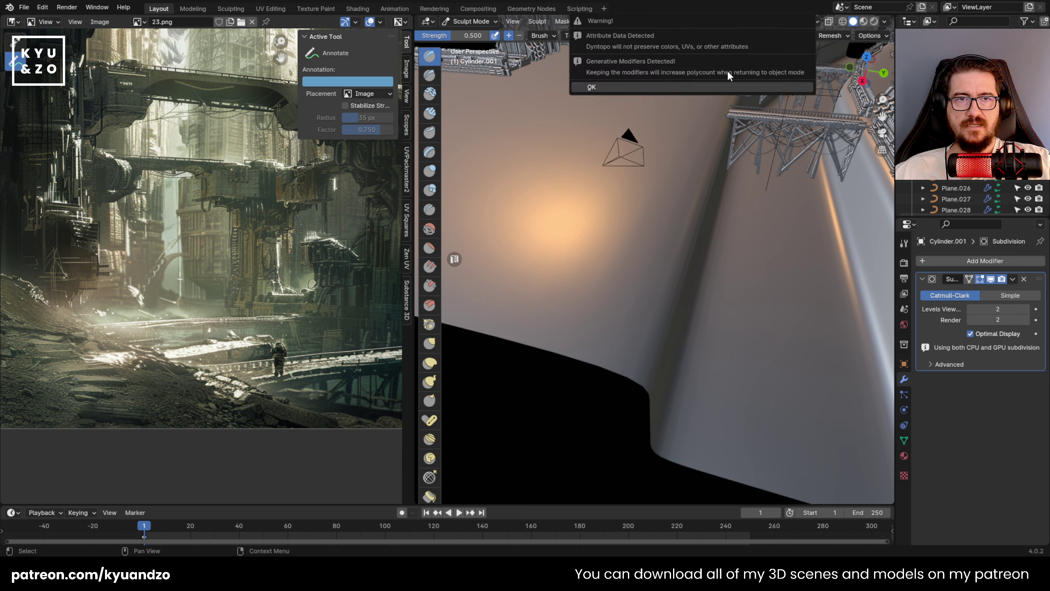
{"action": "left_click", "coordinate": [706, 87]}
{"action": "left_click", "coordinate": [798, 36]}
{"action": "left_click_drag", "start_coordinate": [817, 56], "coordinate": [804, 56]}
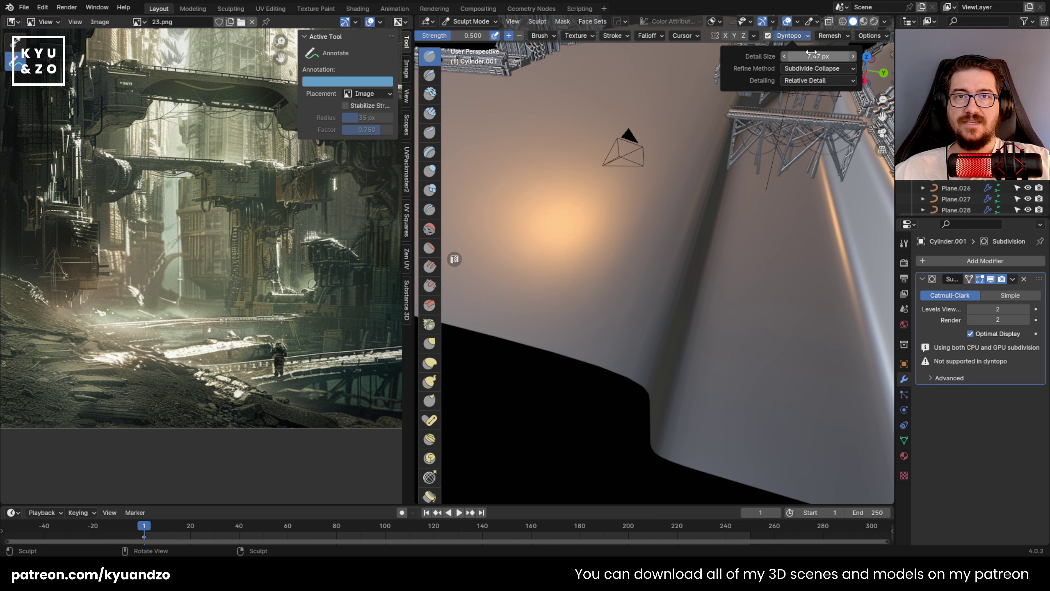
{"action": "left_click_drag", "start_coordinate": [810, 53], "coordinate": [796, 53]}
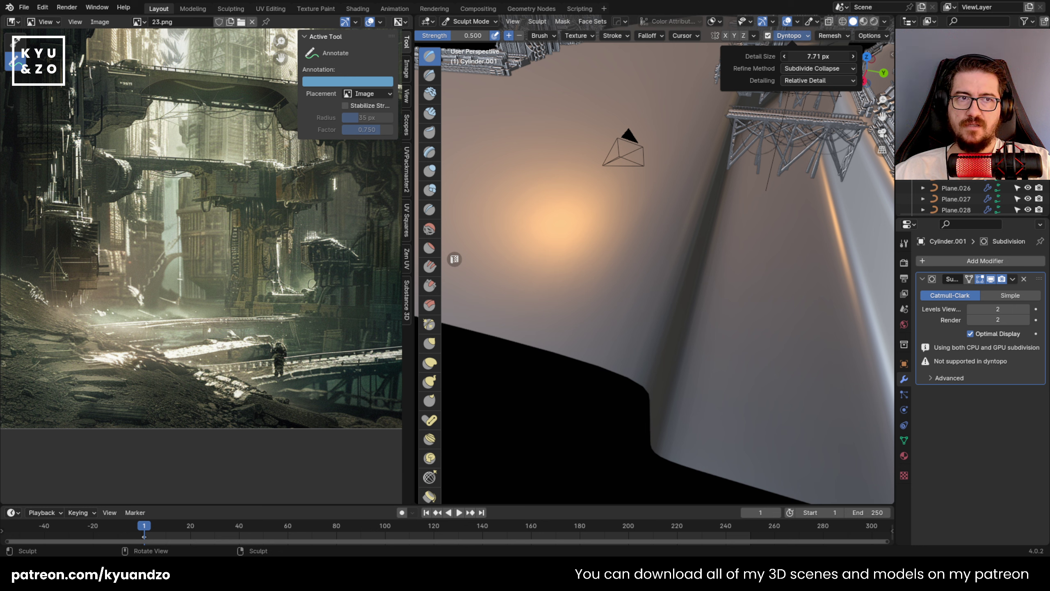
Try SculptDraw strokes on the ground between the camera and the channel, and undo them.
{"action": "left_click_drag", "start_coordinate": [716, 156], "coordinate": [608, 298]}
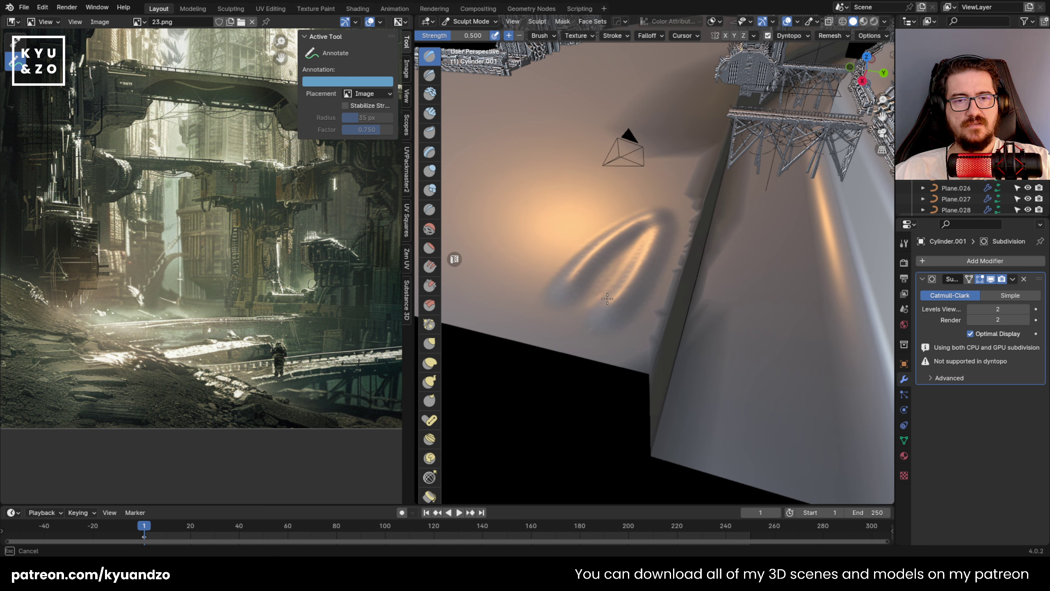
{"action": "key", "text": "ctrl+z"}
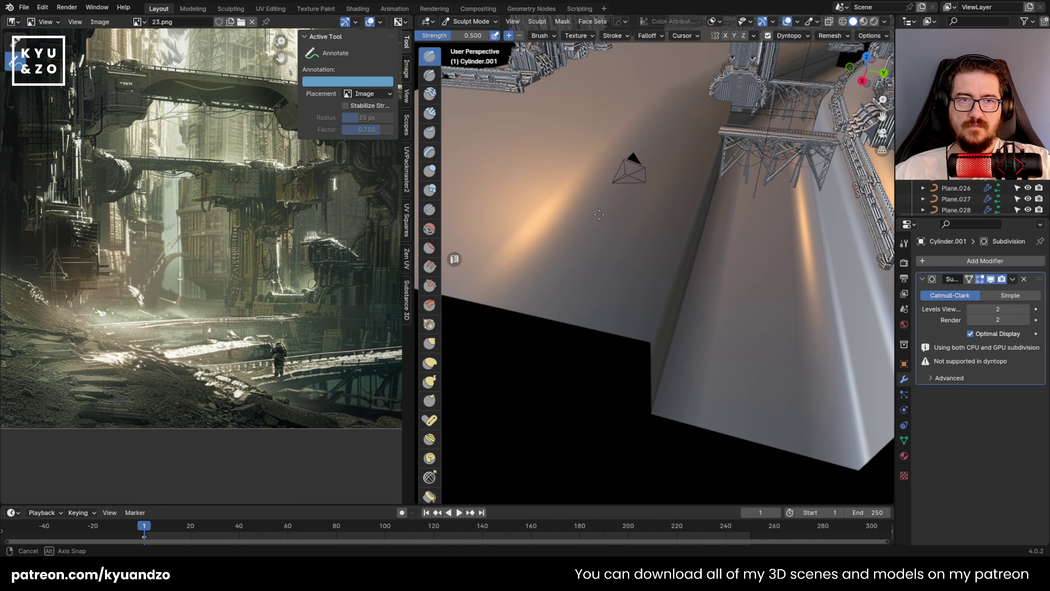
{"action": "middle_click_drag", "start_coordinate": [608, 299], "coordinate": [609, 177]}
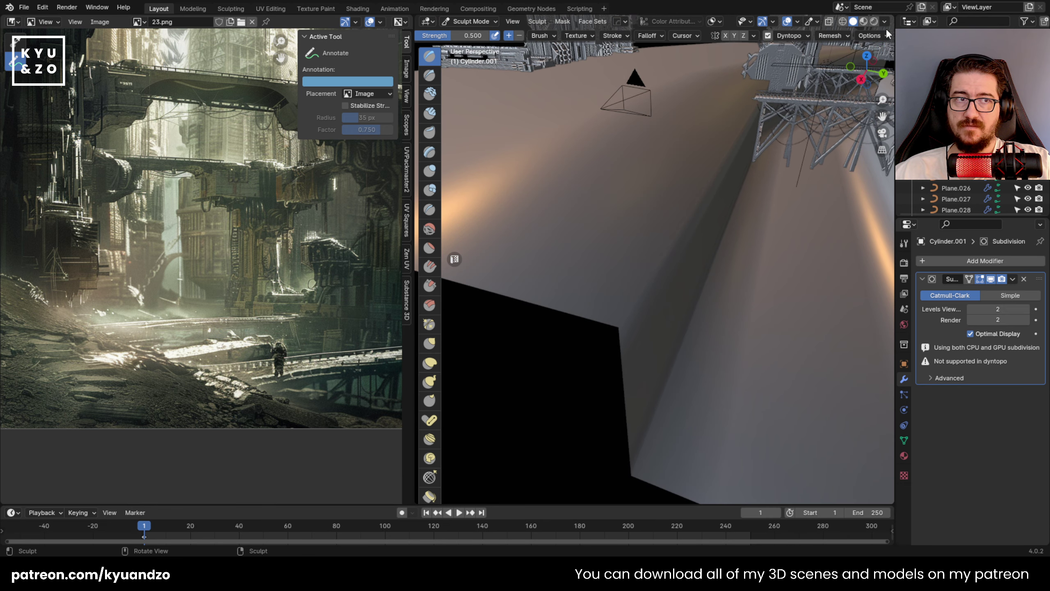
{"action": "left_click", "coordinate": [777, 35]}
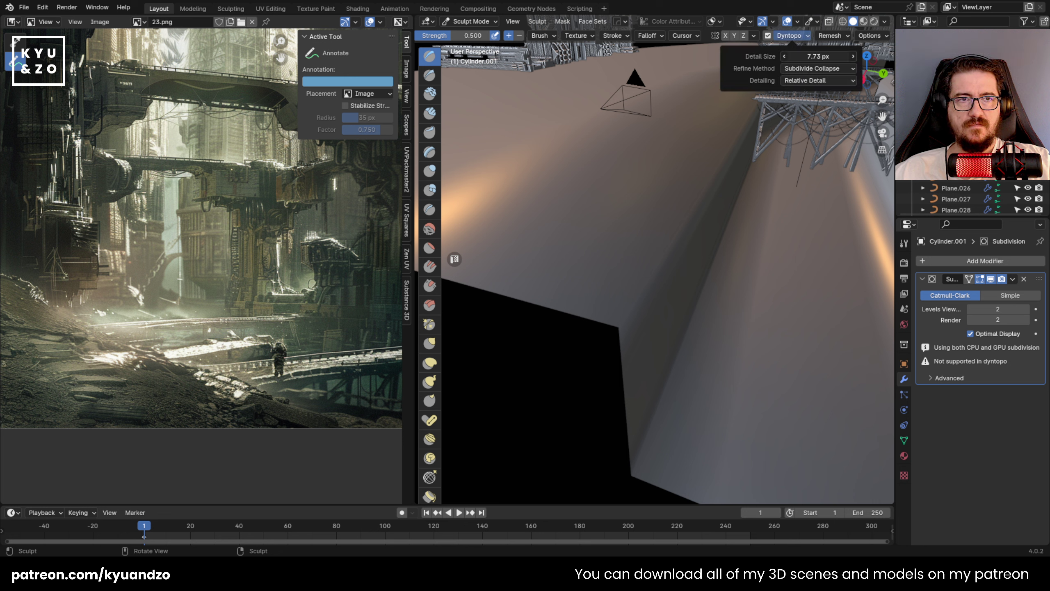
{"action": "mouse_move", "coordinate": [604, 205]}
{"action": "left_mouse_down"}
{"action": "mouse_move", "coordinate": [639, 172]}
{"action": "mouse_move", "coordinate": [583, 286]}
{"action": "mouse_move", "coordinate": [657, 244]}
{"action": "mouse_move", "coordinate": [714, 157]}
{"action": "mouse_move", "coordinate": [701, 178]}
{"action": "mouse_move", "coordinate": [558, 186]}
{"action": "mouse_move", "coordinate": [571, 244]}
{"action": "mouse_move", "coordinate": [555, 167]}
{"action": "left_mouse_up"}
{"action": "mouse_move", "coordinate": [555, 165]}
{"action": "middle_mouse_down"}
{"action": "mouse_move", "coordinate": [627, 236]}
{"action": "mouse_move", "coordinate": [776, 55]}
{"action": "middle_mouse_up"}
{"action": "key", "text": "ctrl+z"}
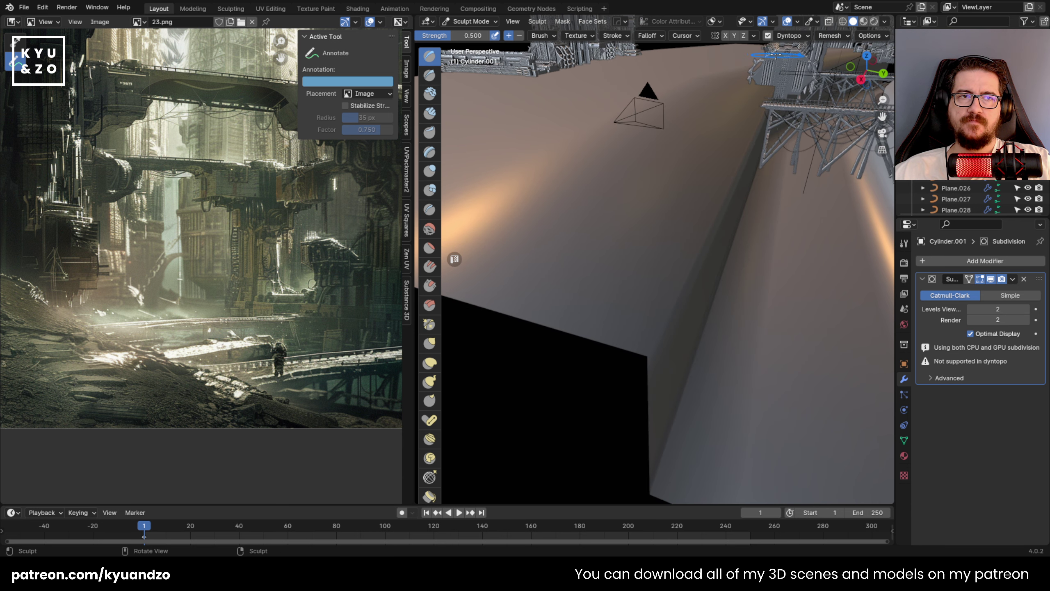
Try a SculptDraw stroke on the ground between the camera and the channel with a 6.07 px Dyntopo detail size, and undo it.
{"action": "left_click", "coordinate": [790, 36]}
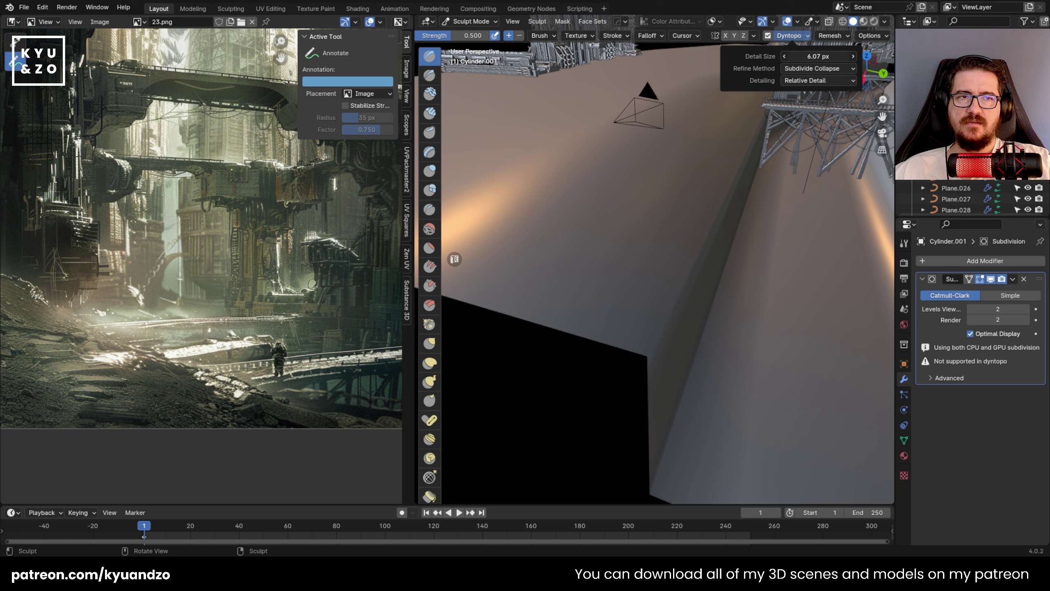
{"action": "mouse_move", "coordinate": [620, 244]}
{"action": "left_mouse_down"}
{"action": "mouse_move", "coordinate": [608, 225]}
{"action": "mouse_move", "coordinate": [662, 310]}
{"action": "mouse_move", "coordinate": [590, 365]}
{"action": "left_mouse_up"}
{"action": "key", "text": "ctrl+z"}
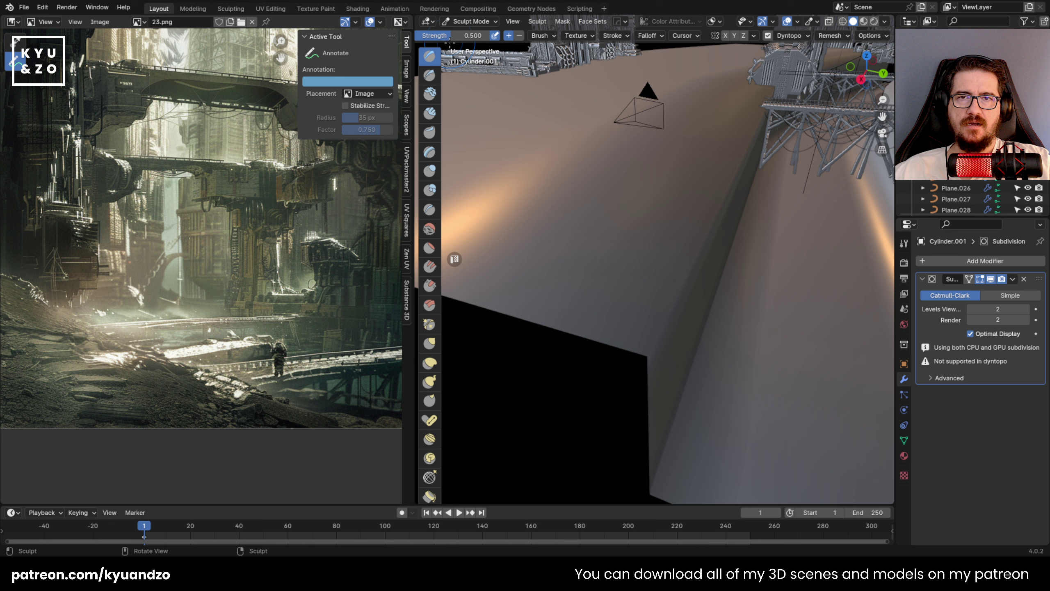
Set the SculptDraw brush radius to 108 px and try sculpting mounds into the ground between the camera and the channel.
{"action": "scroll", "coordinate": [466, 35], "scroll_direction": "up", "scroll_amount": 3}
{"action": "scroll", "coordinate": [464, 33], "scroll_direction": "up", "scroll_amount": 1}
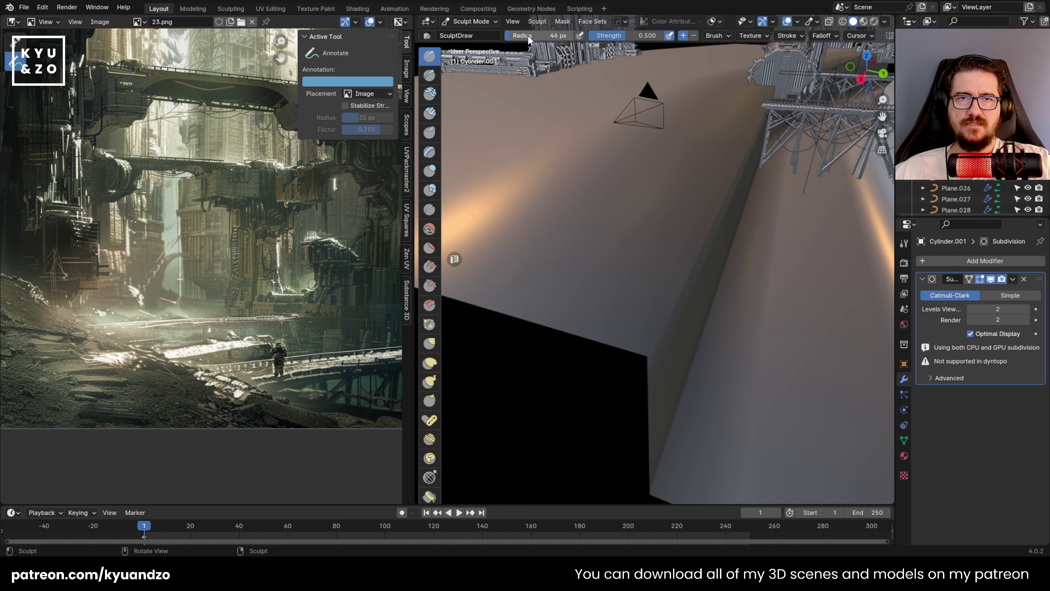
{"action": "left_click_drag", "start_coordinate": [529, 36], "coordinate": [538, 36]}
{"action": "mouse_move", "coordinate": [698, 188]}
{"action": "left_mouse_down"}
{"action": "mouse_move", "coordinate": [649, 274]}
{"action": "mouse_move", "coordinate": [643, 240]}
{"action": "mouse_move", "coordinate": [680, 335]}
{"action": "mouse_move", "coordinate": [665, 360]}
{"action": "mouse_move", "coordinate": [742, 124]}
{"action": "mouse_move", "coordinate": [644, 308]}
{"action": "left_mouse_up"}
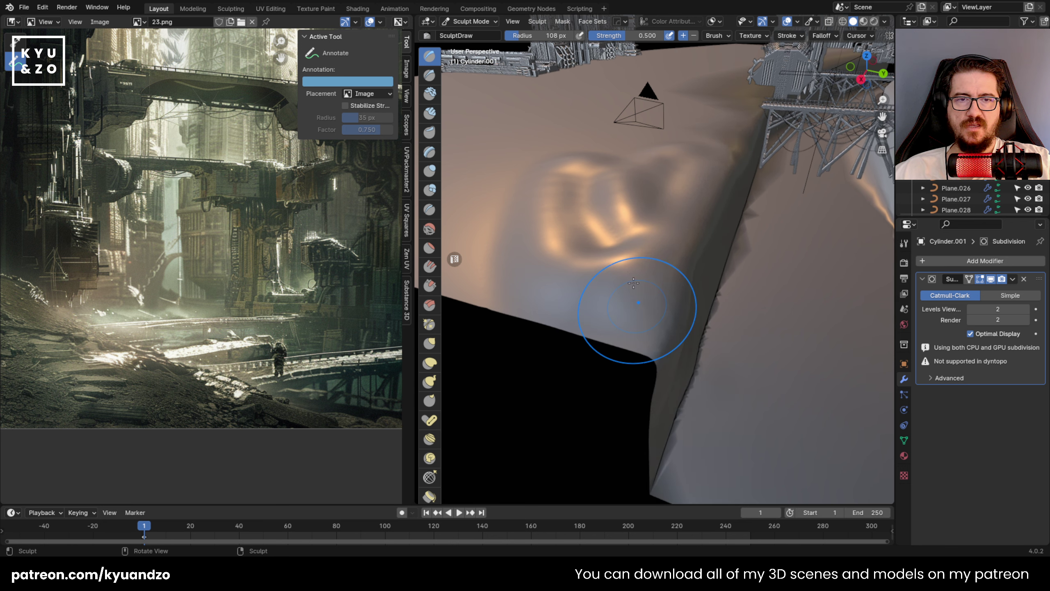
{"action": "mouse_move", "coordinate": [617, 224]}
{"action": "left_mouse_down"}
{"action": "mouse_move", "coordinate": [630, 181]}
{"action": "mouse_move", "coordinate": [608, 224]}
{"action": "mouse_move", "coordinate": [579, 195]}
{"action": "mouse_move", "coordinate": [600, 207]}
{"action": "mouse_move", "coordinate": [585, 148]}
{"action": "mouse_move", "coordinate": [573, 162]}
{"action": "left_mouse_up"}
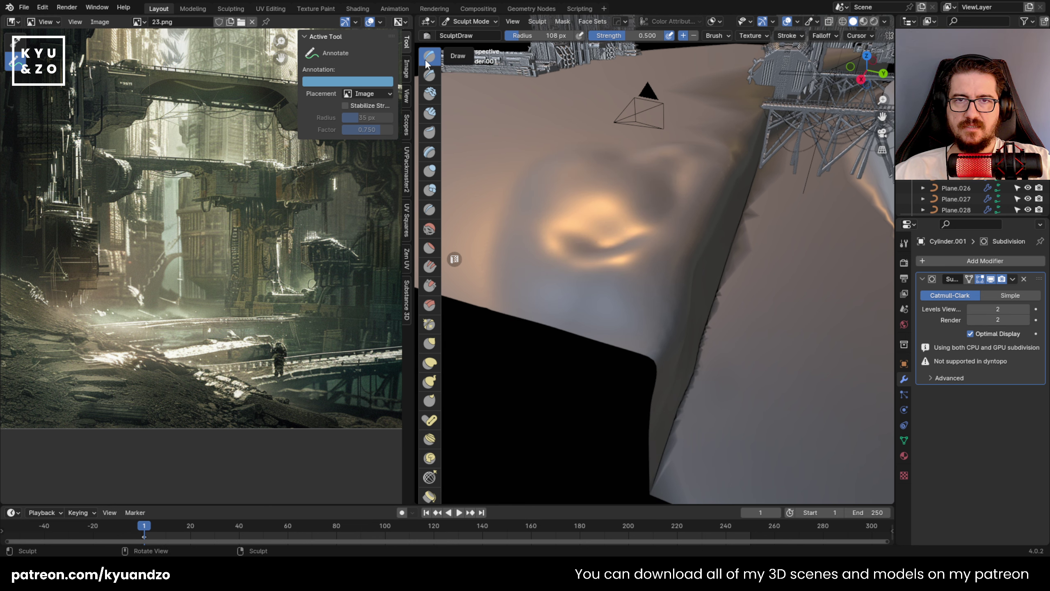
Try SculptDraw strokes along the ground's edge beside the channel, lowering the brush strength to 0.291.
{"action": "middle_click_drag", "start_coordinate": [582, 288], "coordinate": [652, 269], "text": "shift"}
{"action": "mouse_move", "coordinate": [653, 269]}
{"action": "left_mouse_down"}
{"action": "mouse_move", "coordinate": [636, 232]}
{"action": "mouse_move", "coordinate": [599, 232]}
{"action": "mouse_move", "coordinate": [662, 248]}
{"action": "mouse_move", "coordinate": [692, 206]}
{"action": "mouse_move", "coordinate": [566, 219]}
{"action": "mouse_move", "coordinate": [528, 207]}
{"action": "mouse_move", "coordinate": [537, 170]}
{"action": "mouse_move", "coordinate": [554, 158]}
{"action": "left_mouse_up"}
{"action": "middle_click_drag", "start_coordinate": [581, 83], "coordinate": [608, 135], "text": "shift"}
{"action": "mouse_move", "coordinate": [633, 37]}
{"action": "left_mouse_down"}
{"action": "mouse_move", "coordinate": [597, 36]}
{"action": "mouse_move", "coordinate": [608, 36]}
{"action": "left_mouse_up"}
{"action": "mouse_move", "coordinate": [612, 188]}
{"action": "left_mouse_down"}
{"action": "mouse_move", "coordinate": [548, 238]}
{"action": "mouse_move", "coordinate": [538, 215]}
{"action": "mouse_move", "coordinate": [570, 221]}
{"action": "mouse_move", "coordinate": [595, 249]}
{"action": "mouse_move", "coordinate": [570, 232]}
{"action": "mouse_move", "coordinate": [517, 267]}
{"action": "mouse_move", "coordinate": [574, 107]}
{"action": "mouse_move", "coordinate": [620, 120]}
{"action": "mouse_move", "coordinate": [694, 90]}
{"action": "left_mouse_up"}
{"action": "middle_click_drag", "start_coordinate": [751, 110], "coordinate": [682, 53], "text": "shift"}
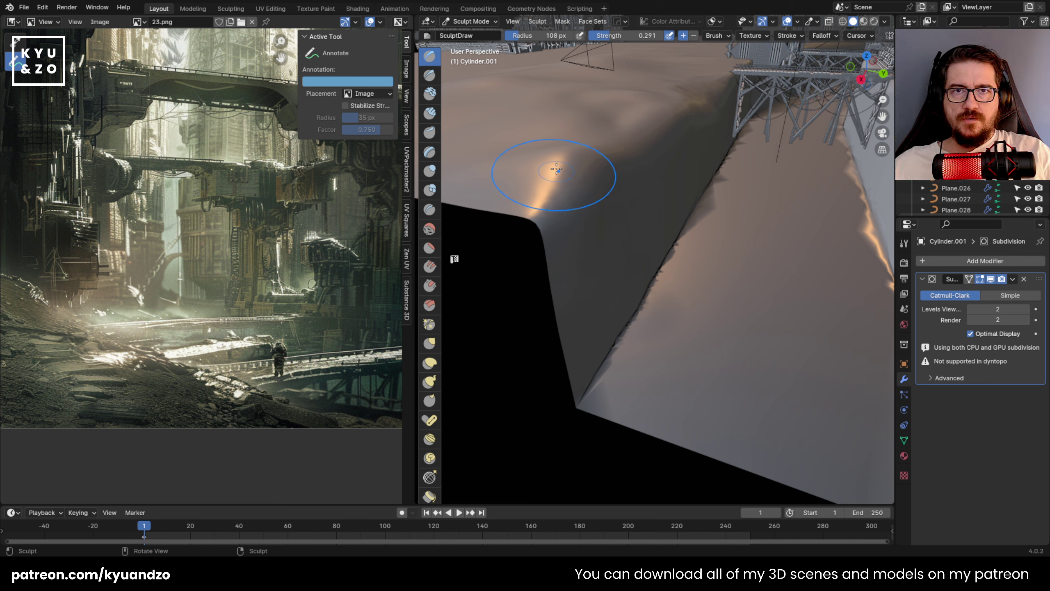
{"action": "middle_click_drag", "start_coordinate": [562, 176], "coordinate": [572, 182]}
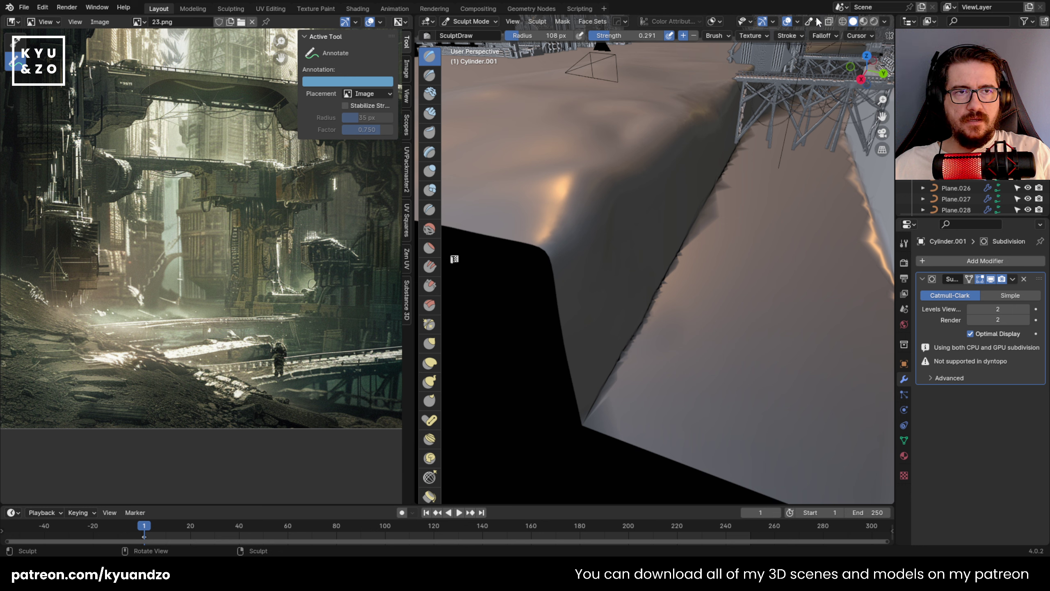
Turn on the wireframe overlay in the viewport to show the ground's topology in Object Mode.
{"action": "left_click", "coordinate": [797, 22]}
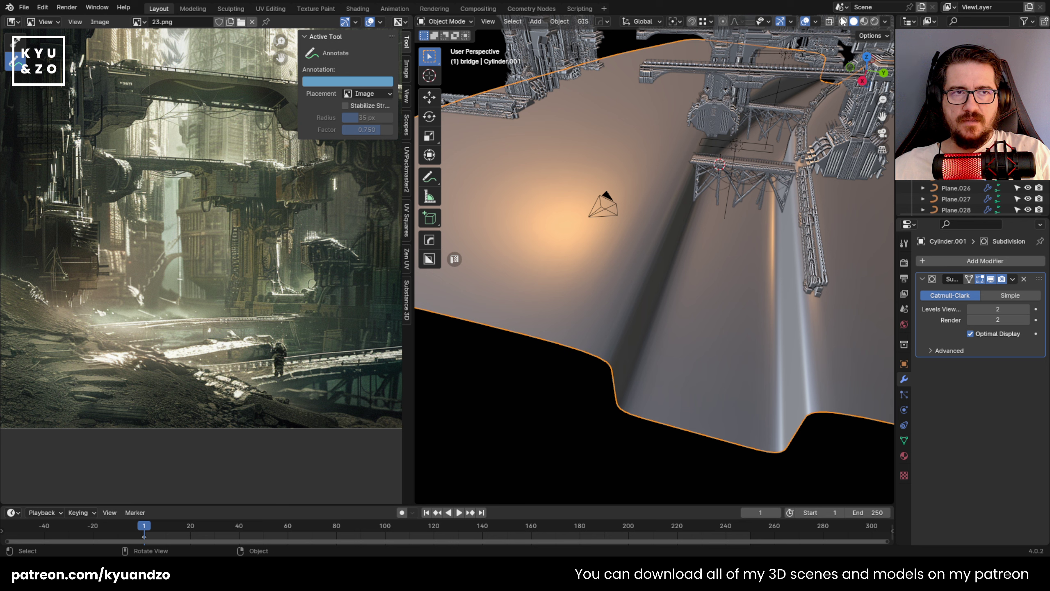
{"action": "left_click", "coordinate": [816, 22]}
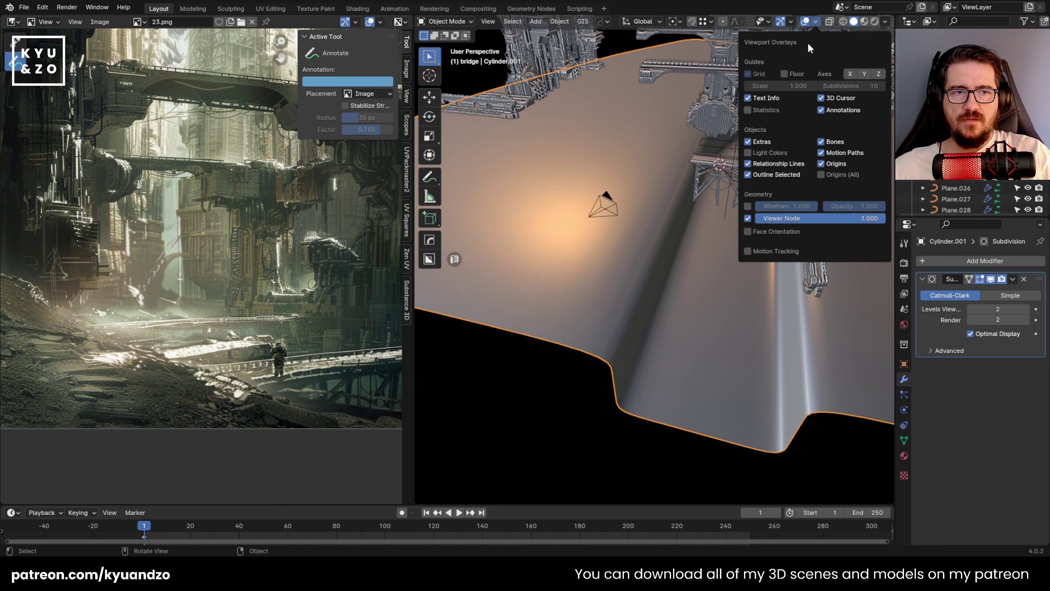
{"action": "left_click", "coordinate": [748, 206]}
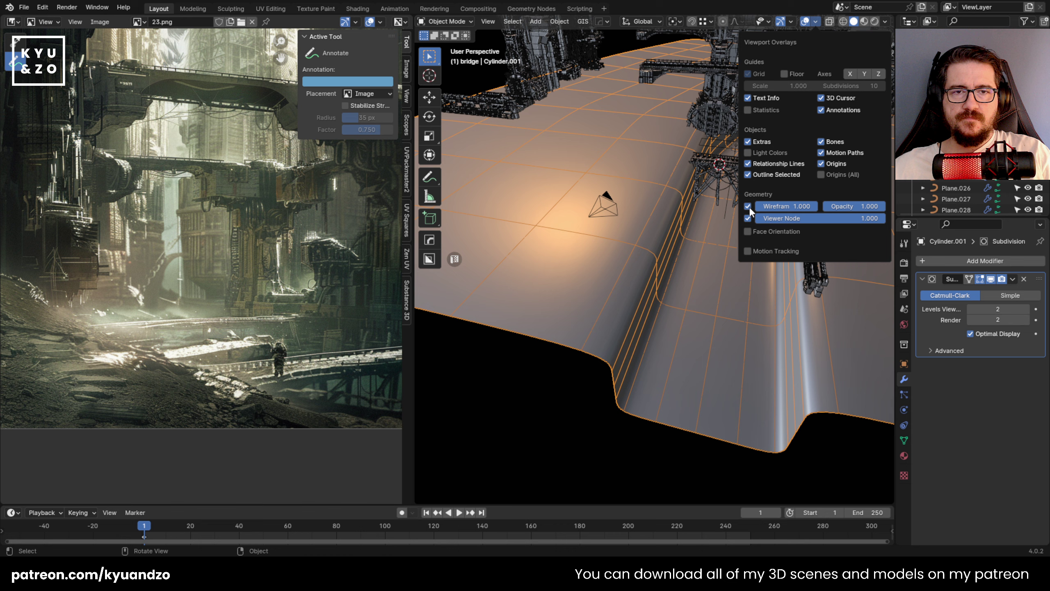
{"action": "scroll", "coordinate": [639, 228], "scroll_direction": "down", "scroll_amount": 2}
{"action": "scroll", "coordinate": [639, 228], "scroll_direction": "up", "scroll_amount": 3}
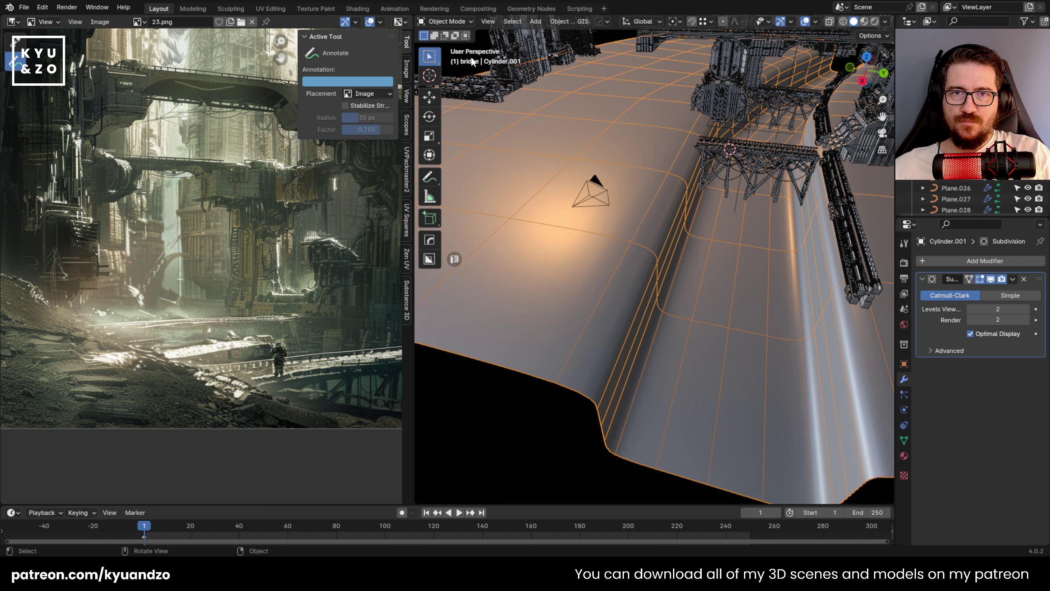
Put the ground into Sculpt Mode and enable Dyntopo with a detail size of 7.93 px.
{"action": "left_click", "coordinate": [453, 23]}
{"action": "left_click", "coordinate": [460, 60]}
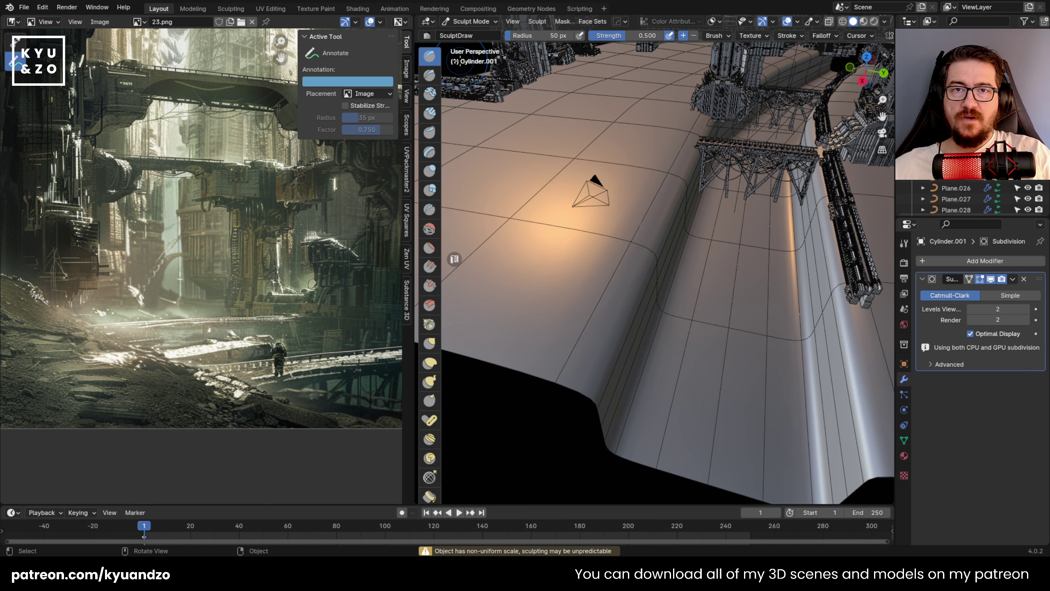
{"action": "scroll", "coordinate": [818, 38], "scroll_direction": "down", "scroll_amount": 6}
{"action": "scroll", "coordinate": [795, 58], "scroll_direction": "down", "scroll_amount": 12}
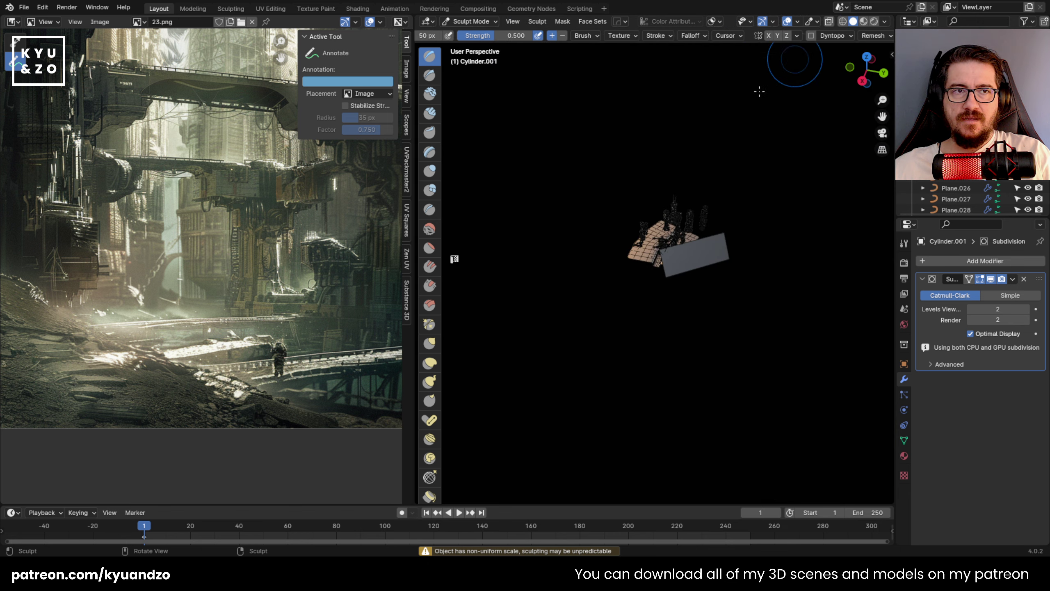
{"action": "scroll", "coordinate": [640, 272], "scroll_direction": "up", "scroll_amount": 12}
{"action": "scroll", "coordinate": [640, 272], "scroll_direction": "up", "scroll_amount": 2}
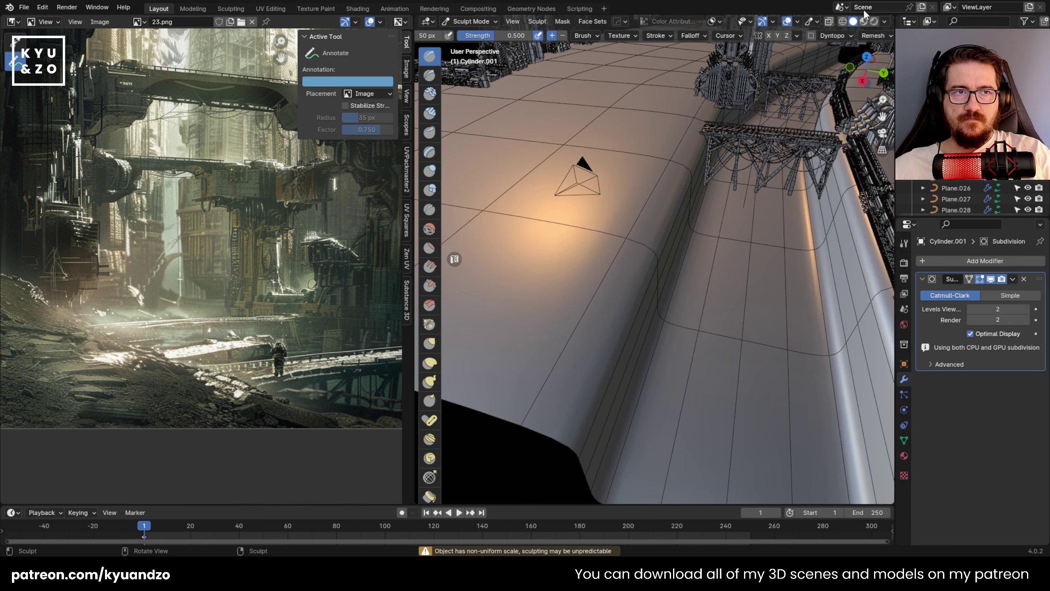
{"action": "left_click", "coordinate": [811, 36]}
{"action": "left_click", "coordinate": [841, 38]}
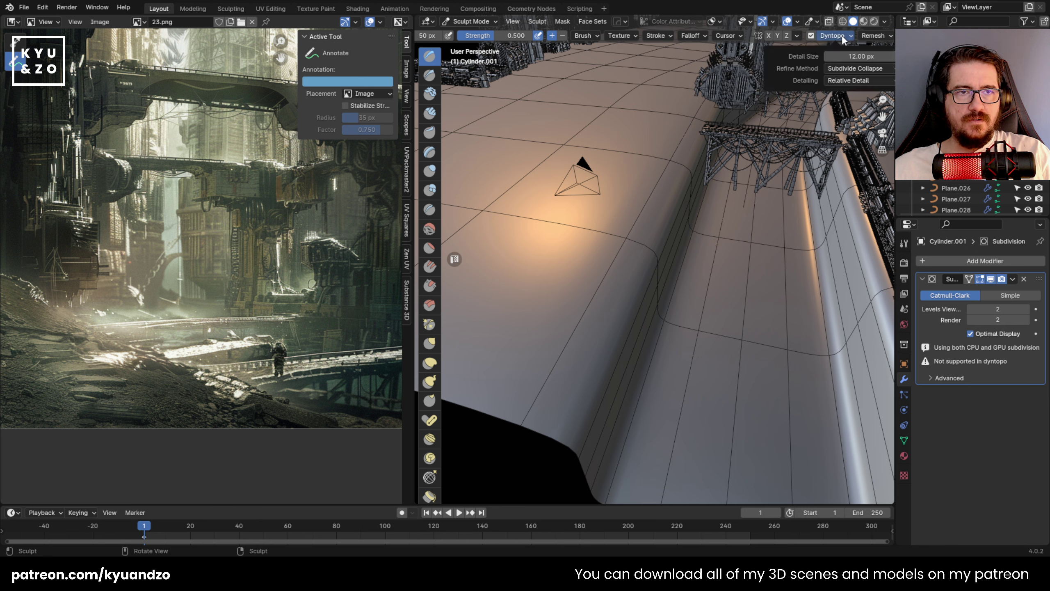
{"action": "left_click_drag", "start_coordinate": [860, 56], "coordinate": [844, 56]}
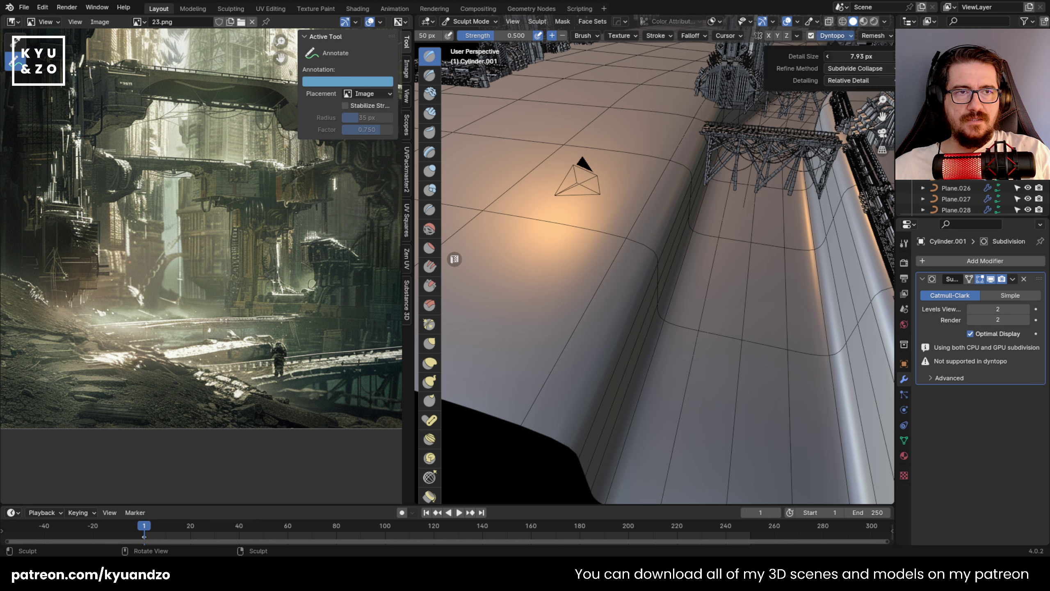
Try a short SculptDraw stroke on the ground just below the camera, and undo it.
{"action": "left_click_drag", "start_coordinate": [564, 280], "coordinate": [598, 318]}
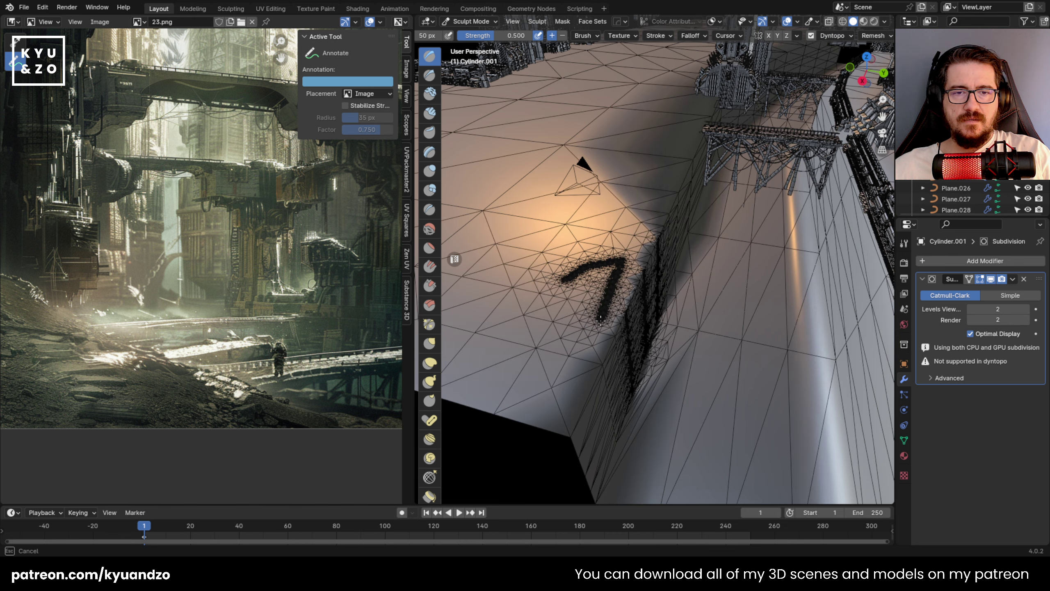
{"action": "scroll", "coordinate": [595, 317], "scroll_direction": "up", "scroll_amount": 5}
{"action": "key", "text": "ctrl+z"}
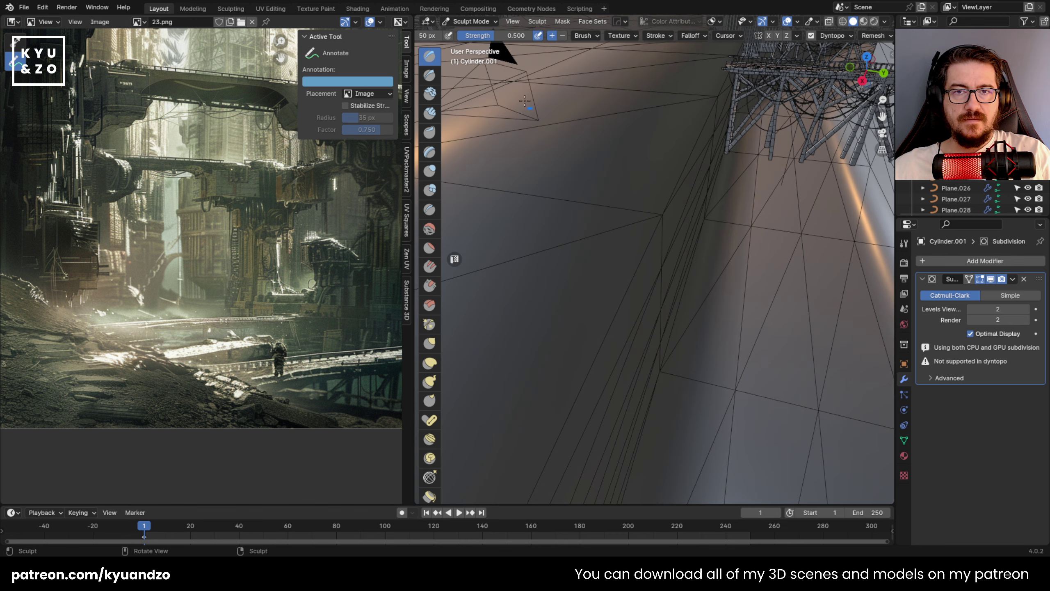
Try SculptDraw strokes on the ground with larger brush radii of 144 px and 280 px, and undo them.
{"action": "scroll", "coordinate": [515, 36], "scroll_direction": "up", "scroll_amount": 6}
{"action": "left_click_drag", "start_coordinate": [516, 36], "coordinate": [528, 36]}
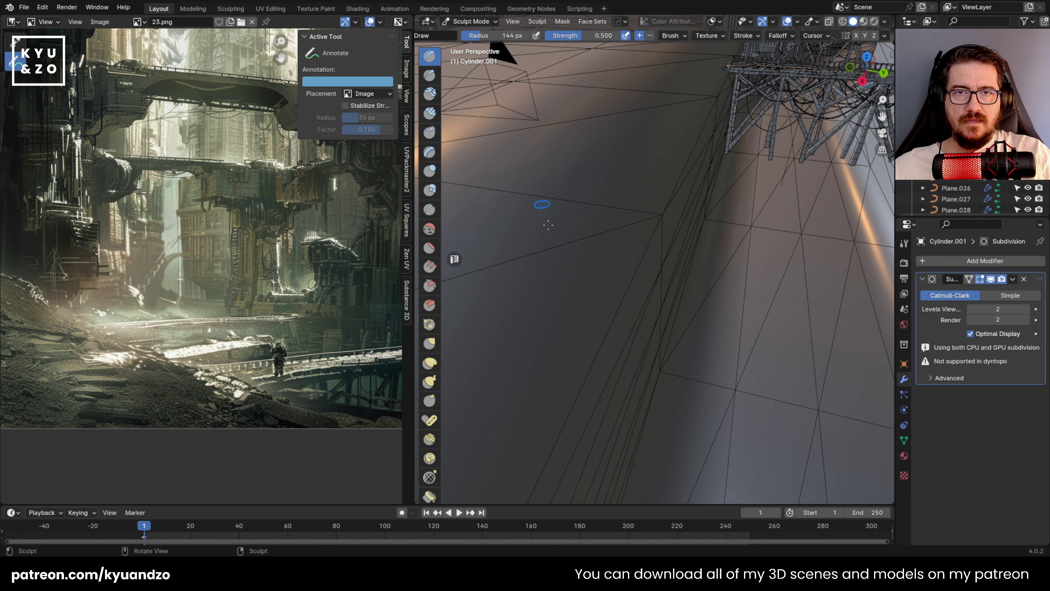
{"action": "mouse_move", "coordinate": [548, 230]}
{"action": "left_mouse_down"}
{"action": "mouse_move", "coordinate": [565, 205]}
{"action": "mouse_move", "coordinate": [597, 204]}
{"action": "left_mouse_up"}
{"action": "key", "text": "ctrl+z"}
{"action": "left_click_drag", "start_coordinate": [475, 36], "coordinate": [493, 36]}
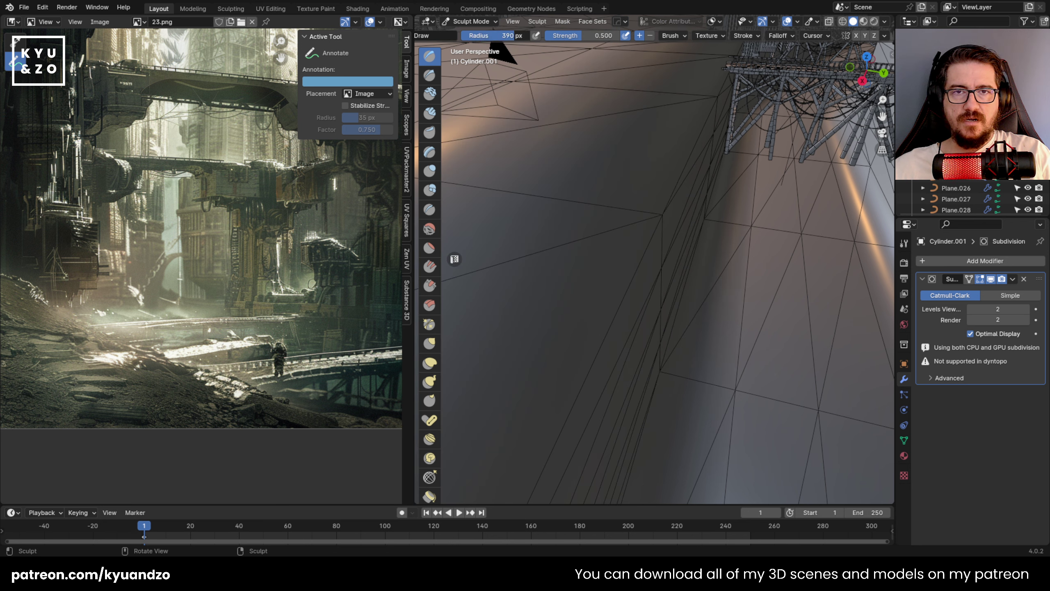
{"action": "mouse_move", "coordinate": [517, 232]}
{"action": "left_mouse_down"}
{"action": "mouse_move", "coordinate": [590, 258]}
{"action": "mouse_move", "coordinate": [578, 204]}
{"action": "mouse_move", "coordinate": [564, 330]}
{"action": "left_mouse_up"}
{"action": "key", "text": "ctrl+z"}
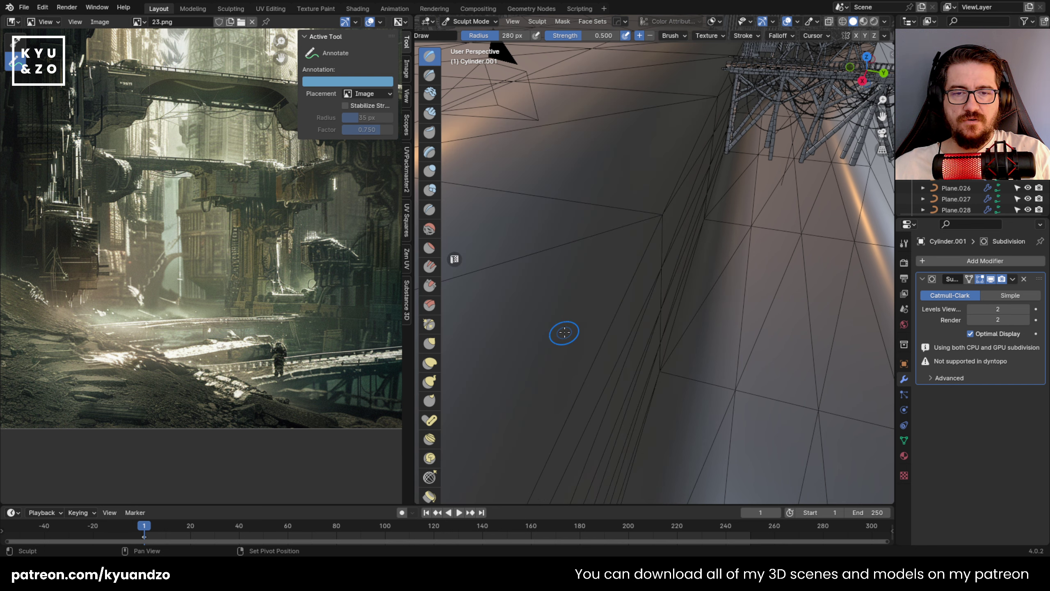
Review the Dyntopo detail settings and set the SculptDraw brush radius to 393 px.
{"action": "middle_click_drag", "start_coordinate": [562, 333], "coordinate": [646, 211], "text": "shift"}
{"action": "scroll", "coordinate": [662, 187], "scroll_direction": "down", "scroll_amount": 5}
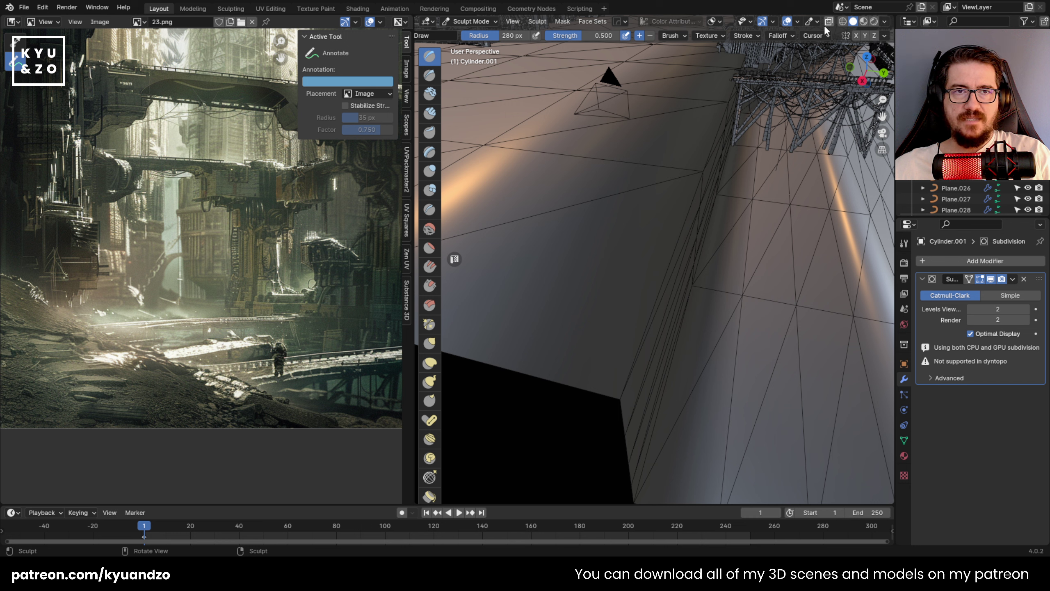
{"action": "scroll", "coordinate": [827, 34], "scroll_direction": "down", "scroll_amount": 3}
{"action": "left_click", "coordinate": [808, 37]}
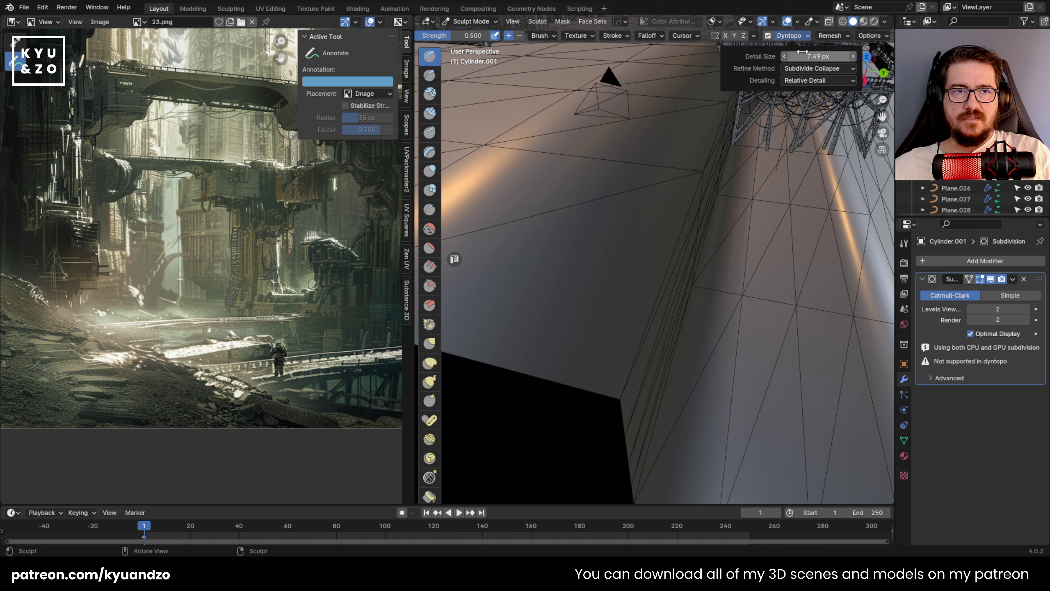
{"action": "left_click", "coordinate": [802, 53]}
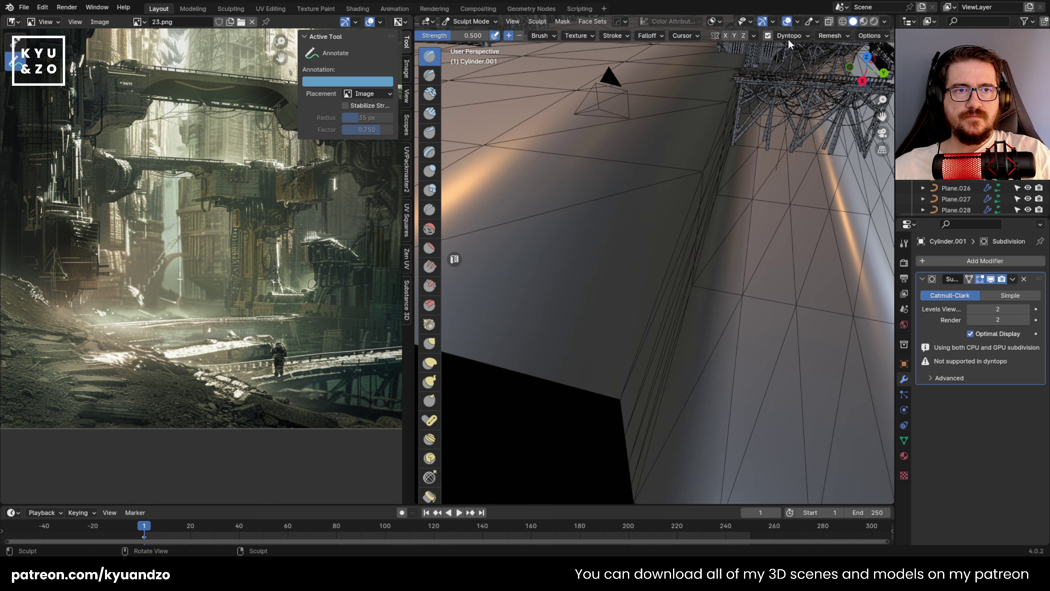
{"action": "left_click", "coordinate": [788, 37]}
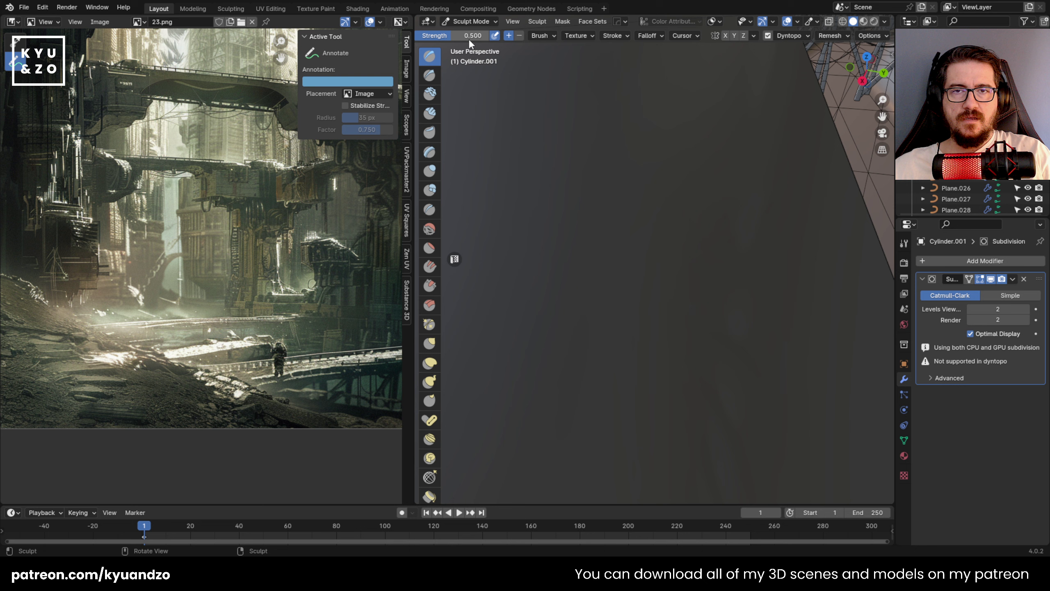
{"action": "scroll", "coordinate": [467, 36], "scroll_direction": "up", "scroll_amount": 3}
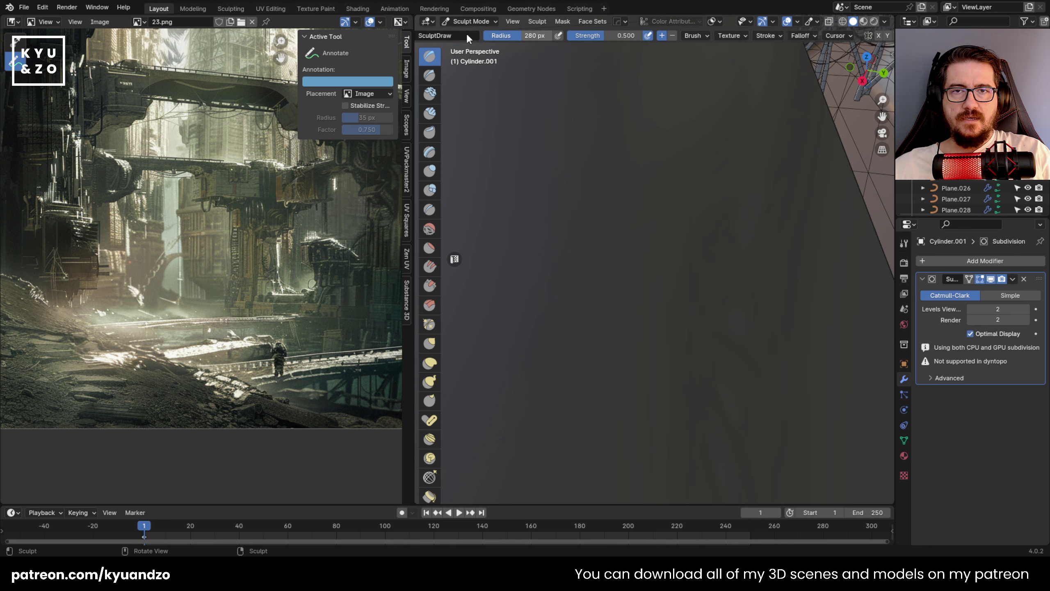
{"action": "scroll", "coordinate": [467, 36], "scroll_direction": "up", "scroll_amount": 1}
{"action": "mouse_move", "coordinate": [529, 36]}
{"action": "left_mouse_down"}
{"action": "mouse_move", "coordinate": [561, 36]}
{"action": "mouse_move", "coordinate": [544, 35]}
{"action": "left_mouse_up"}
{"action": "scroll", "coordinate": [579, 191], "scroll_direction": "down", "scroll_amount": 6}
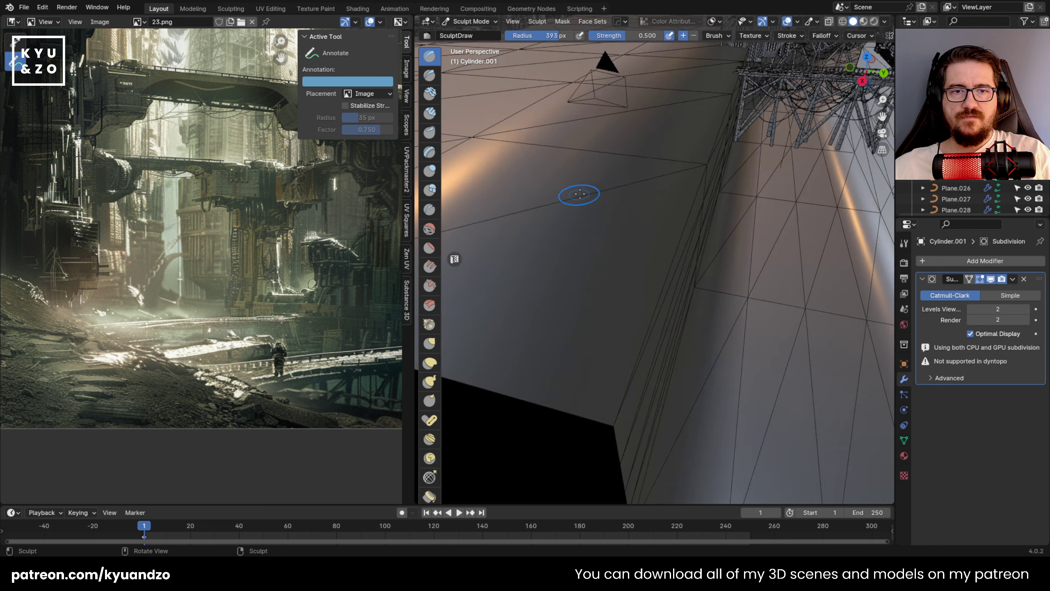
Return the ground to Object Mode to apply its scale, and save the file.
{"action": "left_click", "coordinate": [470, 21]}
{"action": "left_click", "coordinate": [467, 40]}
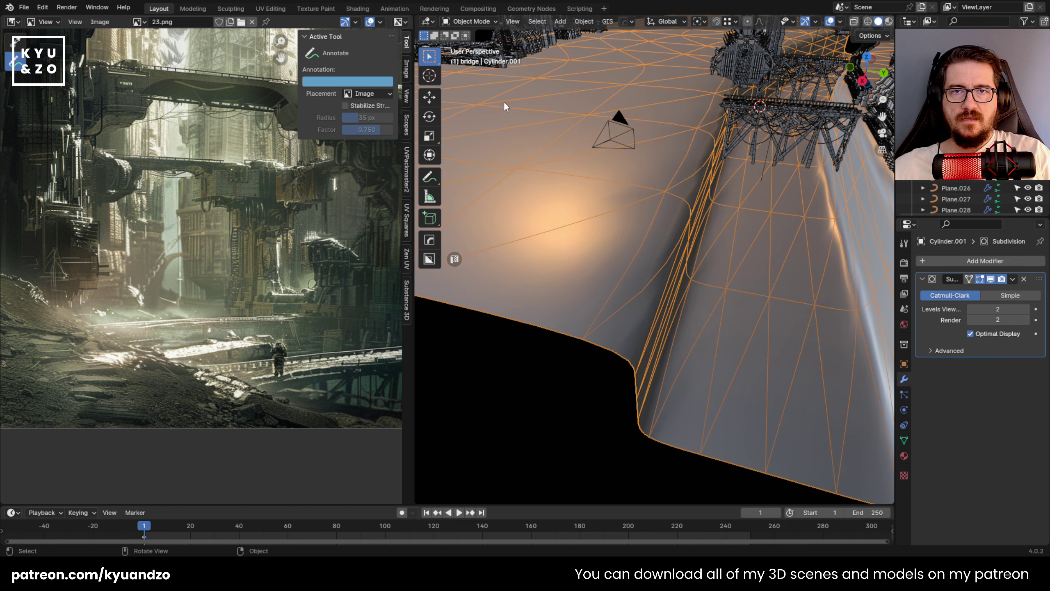
{"action": "key", "text": "ctrl+a"}
{"action": "left_click", "coordinate": [484, 229]}
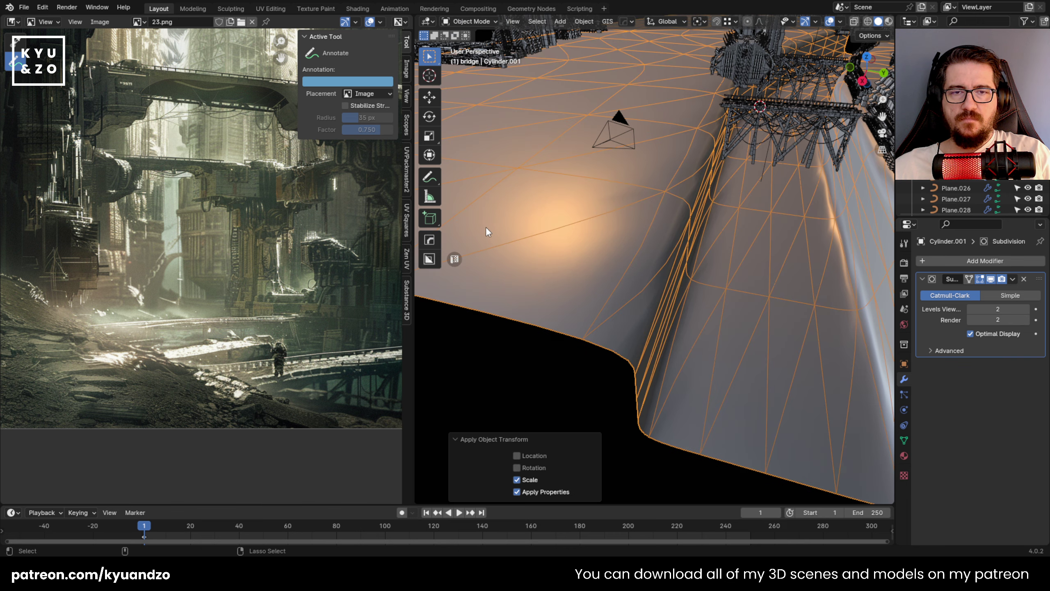
{"action": "key", "text": "alt+a"}
{"action": "left_click", "coordinate": [535, 258]}
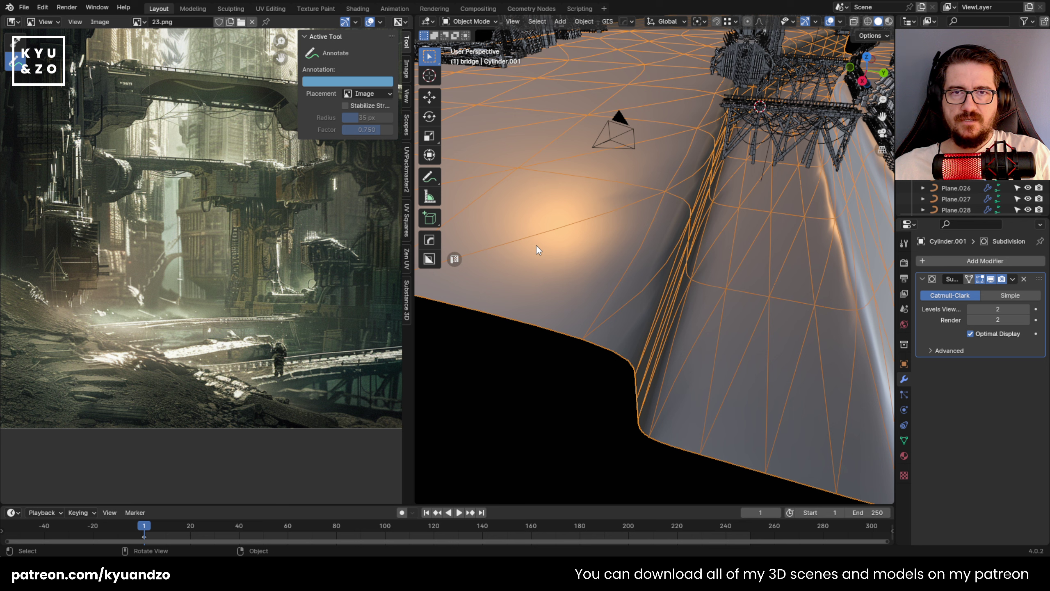
{"action": "key", "text": "ctrl+s"}
{"action": "scroll", "coordinate": [847, 25], "scroll_direction": "down", "scroll_amount": 2}
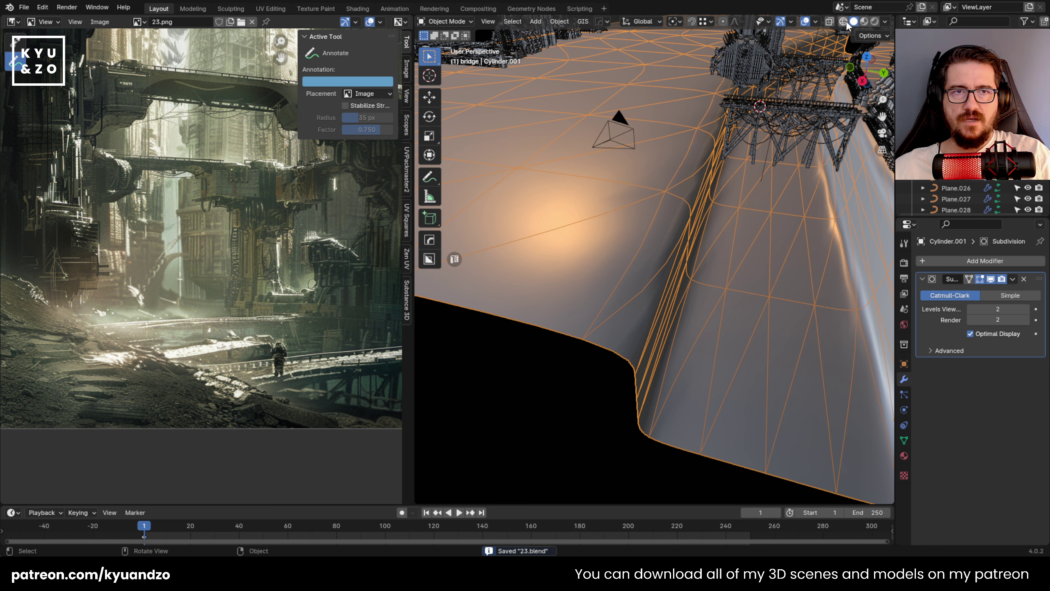
Put the ground into Sculpt Mode, set the brush radius to 112 px and try a SculptDraw stroke between the camera and the channel.
{"action": "left_click", "coordinate": [444, 20]}
{"action": "left_click", "coordinate": [449, 58]}
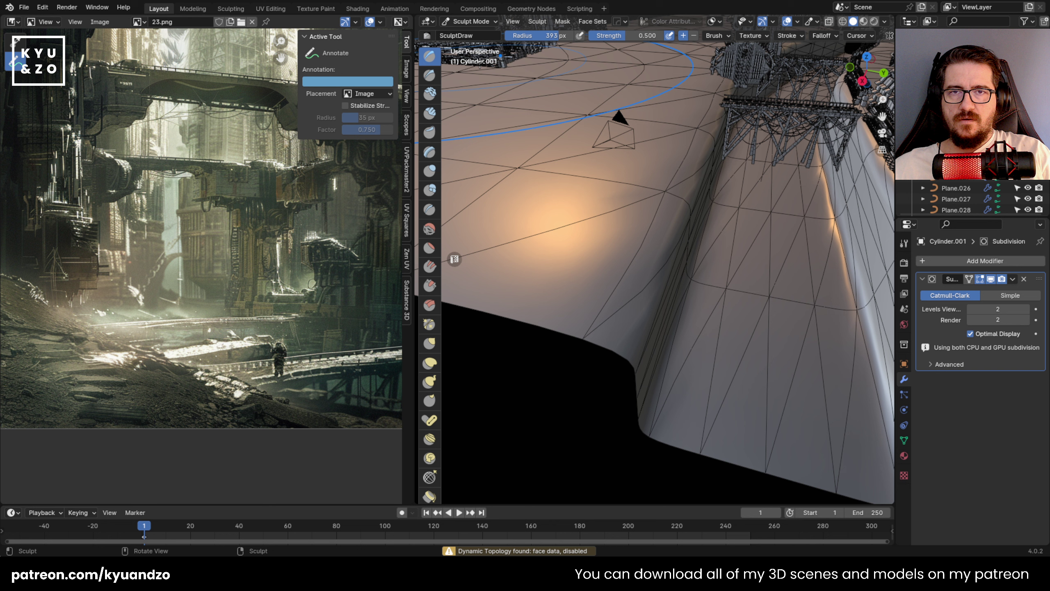
{"action": "left_click_drag", "start_coordinate": [561, 39], "coordinate": [520, 39]}
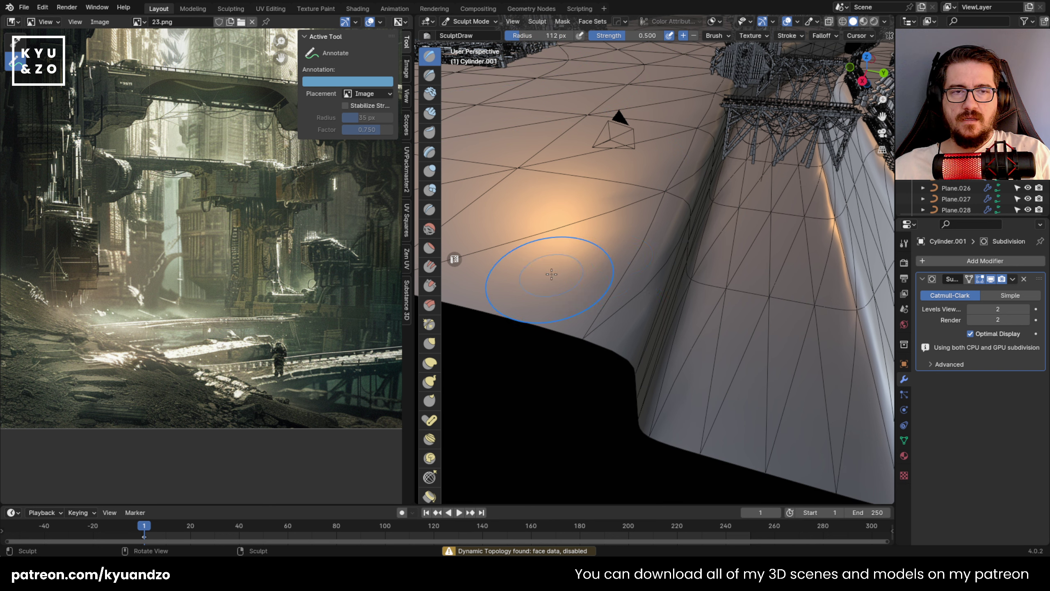
{"action": "mouse_move", "coordinate": [563, 211]}
{"action": "left_mouse_down"}
{"action": "mouse_move", "coordinate": [592, 229]}
{"action": "mouse_move", "coordinate": [682, 204]}
{"action": "mouse_move", "coordinate": [648, 206]}
{"action": "left_mouse_up"}
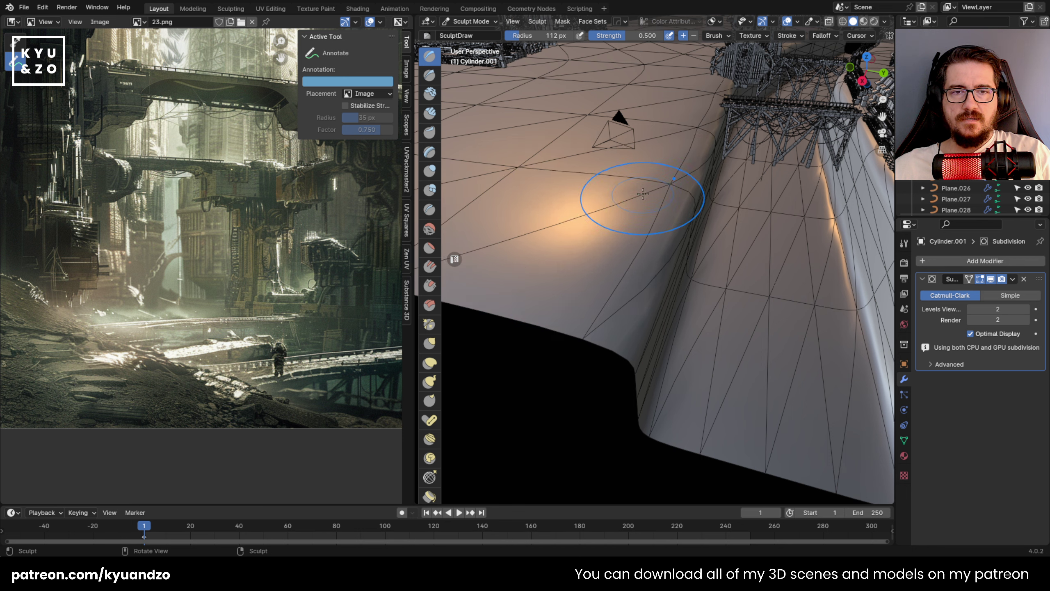
{"action": "scroll", "coordinate": [805, 33], "scroll_direction": "down", "scroll_amount": 8}
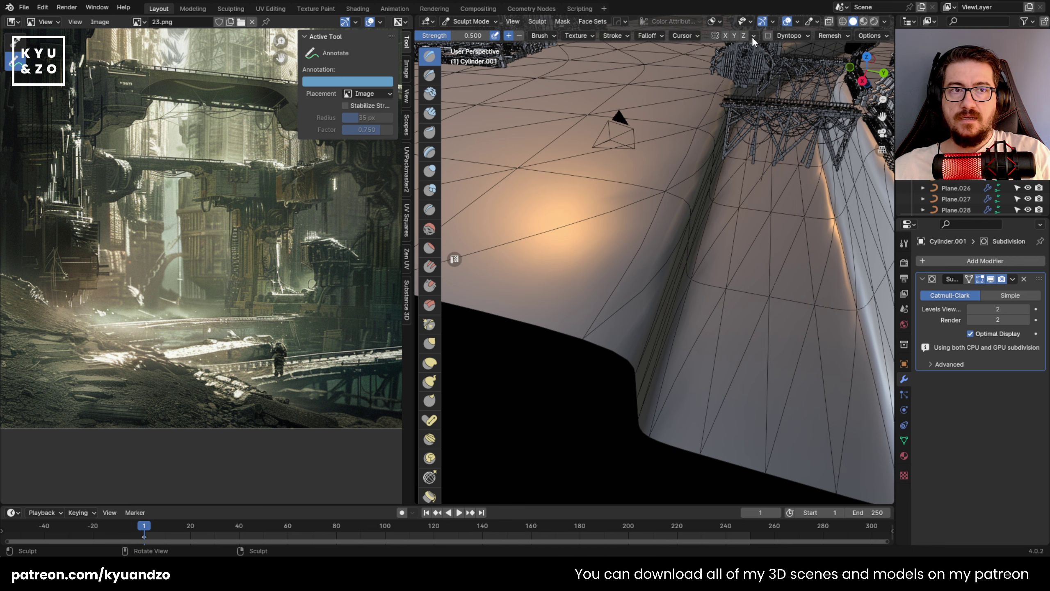
Enable Dyntopo on the ground, accepting the attribute and modifier warning, and lower its Detail Size.
{"action": "left_click", "coordinate": [767, 36]}
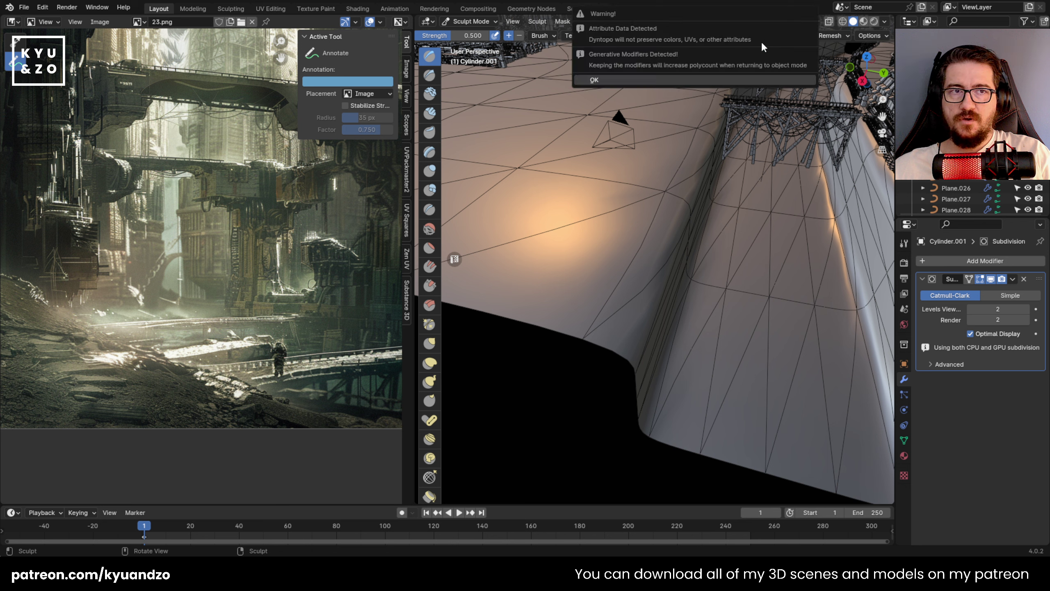
{"action": "left_click", "coordinate": [739, 75]}
{"action": "left_click", "coordinate": [793, 34]}
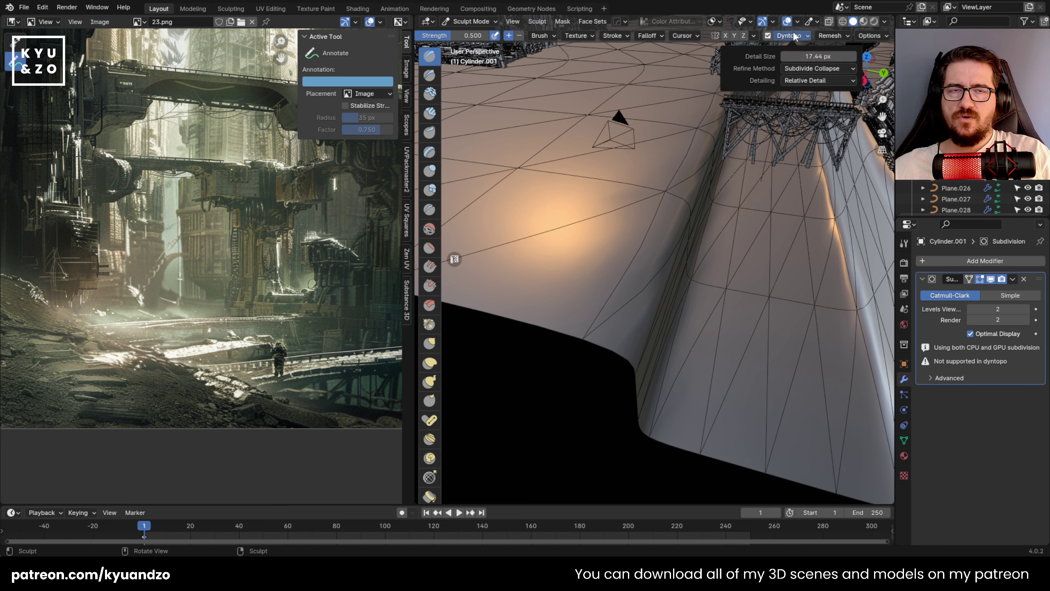
{"action": "left_click_drag", "start_coordinate": [818, 56], "coordinate": [789, 56]}
Try SculptDraw strokes on the flat ground near the camera with the new Dyntopo detail, and undo them.
{"action": "mouse_move", "coordinate": [561, 238]}
{"action": "left_mouse_down"}
{"action": "mouse_move", "coordinate": [624, 252]}
{"action": "mouse_move", "coordinate": [671, 161]}
{"action": "left_mouse_up"}
{"action": "key", "text": "ctrl+z"}
{"action": "key", "text": "ctrl+z"}
{"action": "middle_click_drag", "start_coordinate": [616, 178], "coordinate": [672, 165], "text": "shift"}
{"action": "left_click_drag", "start_coordinate": [600, 170], "coordinate": [601, 187]}
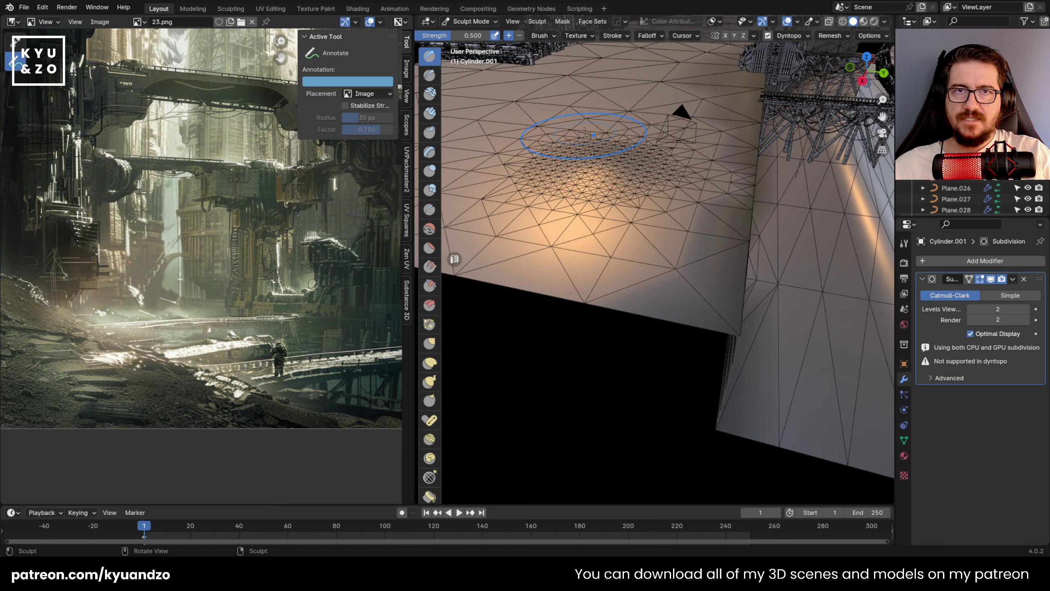
{"action": "key", "text": "ctrl+z"}
Try further drawing and smoothing strokes from the flat ground to the channel's edge, and undo them.
{"action": "left_click_drag", "start_coordinate": [582, 135], "coordinate": [590, 137]}
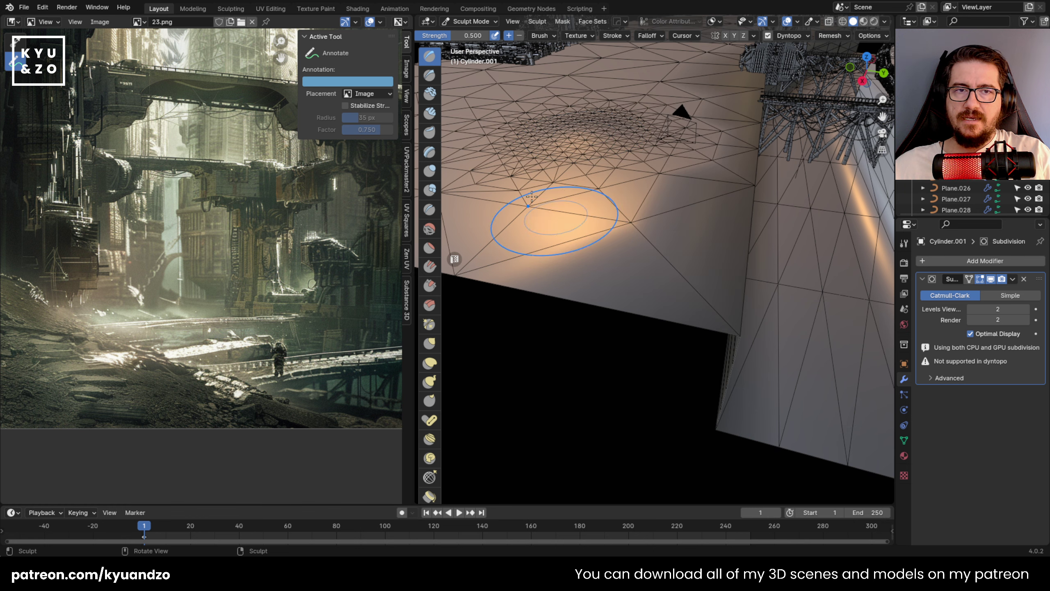
{"action": "middle_click_drag", "start_coordinate": [574, 227], "coordinate": [678, 199]}
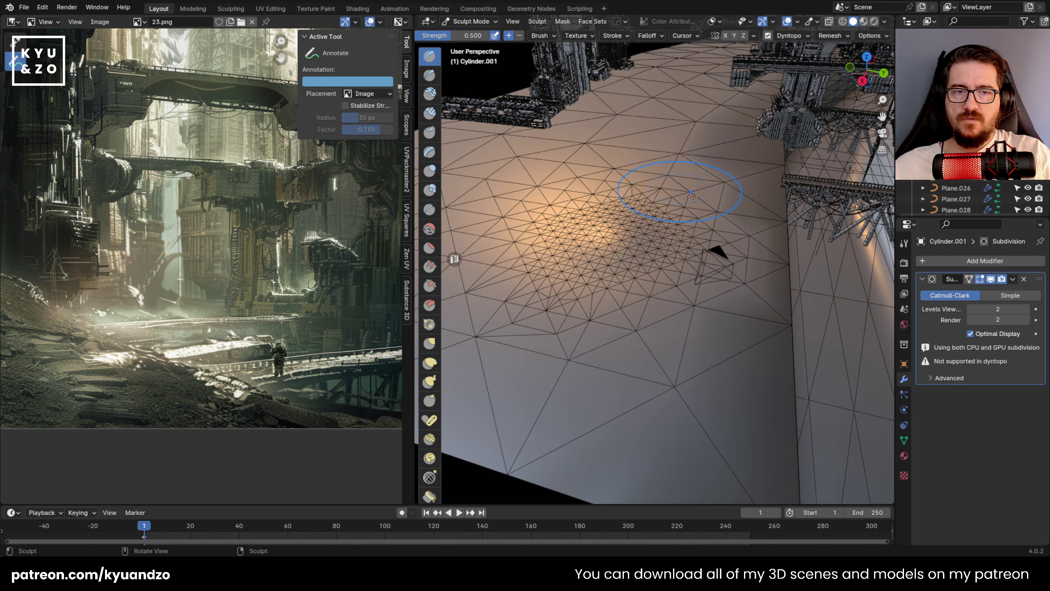
{"action": "key", "text": "ctrl+z"}
{"action": "middle_click_drag", "start_coordinate": [583, 351], "coordinate": [571, 242], "text": "shift"}
{"action": "left_click_drag", "start_coordinate": [570, 240], "coordinate": [628, 219]}
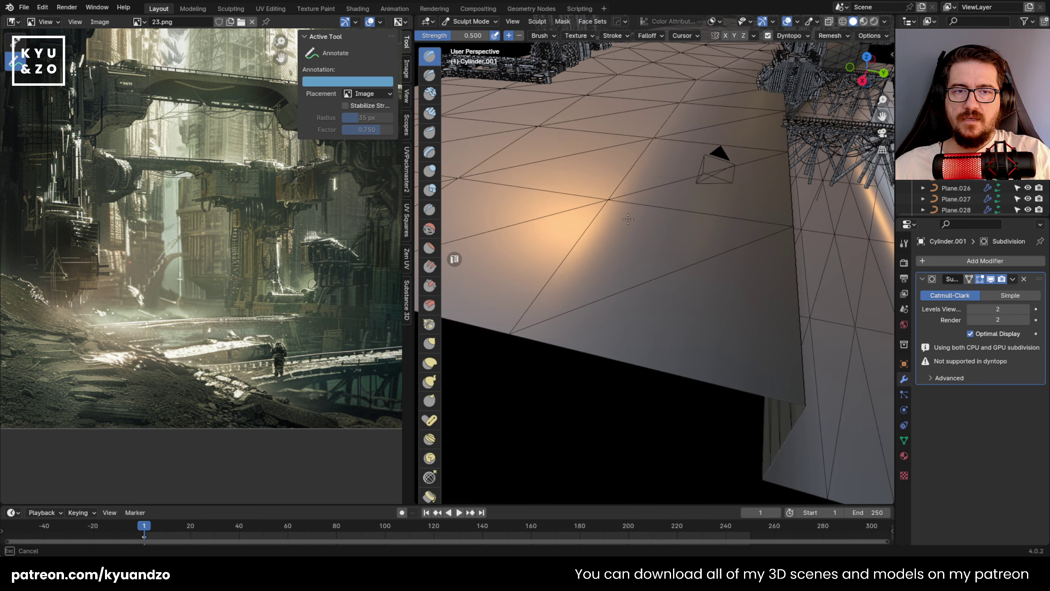
{"action": "mouse_move", "coordinate": [540, 202]}
{"action": "left_mouse_down", "text": "shift"}
{"action": "mouse_move", "coordinate": [779, 248]}
{"action": "mouse_move", "coordinate": [773, 124]}
{"action": "left_mouse_up", "text": "shift"}
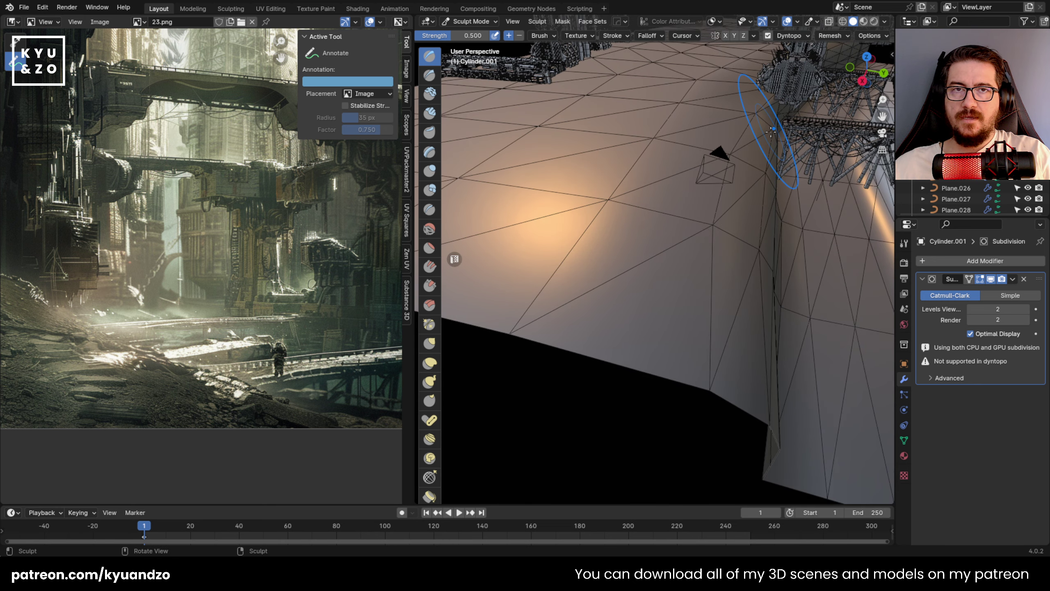
{"action": "key", "text": "ctrl+z"}
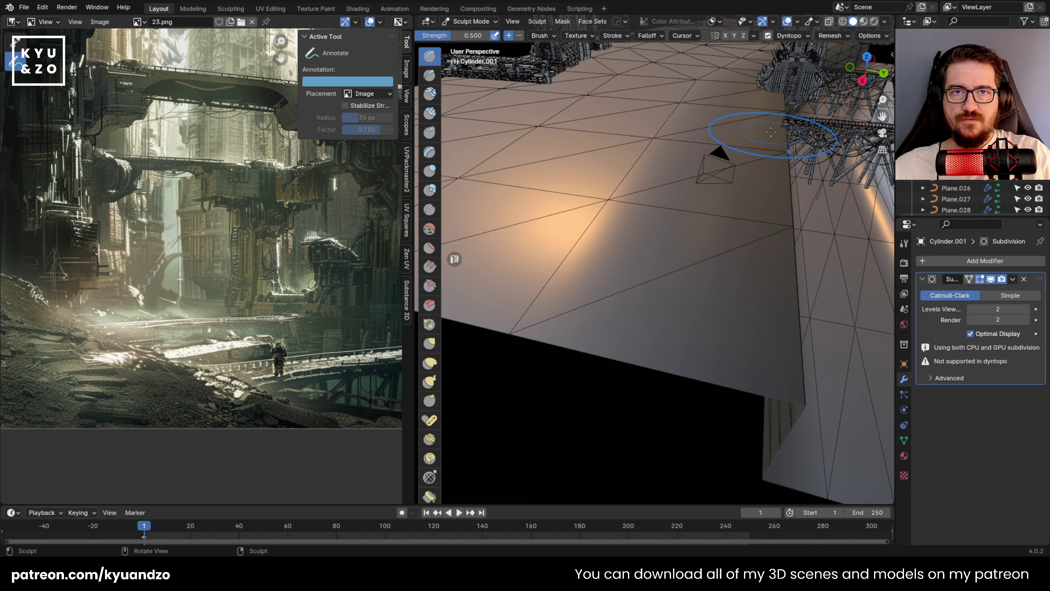
Sculpt the channel bank beside the camera, undoing unwanted draw strokes and smoothing the sharp edge into a rounded slope.
{"action": "left_click_drag", "start_coordinate": [587, 240], "coordinate": [579, 219]}
{"action": "key", "text": "ctrl+z"}
{"action": "mouse_move", "coordinate": [674, 232]}
{"action": "middle_mouse_down", "text": "shift"}
{"action": "mouse_move", "coordinate": [560, 198]}
{"action": "mouse_move", "coordinate": [558, 238]}
{"action": "middle_mouse_up", "text": "shift"}
{"action": "mouse_move", "coordinate": [586, 247]}
{"action": "left_mouse_down"}
{"action": "mouse_move", "coordinate": [579, 298]}
{"action": "mouse_move", "coordinate": [560, 259]}
{"action": "mouse_move", "coordinate": [564, 302]}
{"action": "mouse_move", "coordinate": [527, 304]}
{"action": "mouse_move", "coordinate": [698, 196]}
{"action": "mouse_move", "coordinate": [785, 171]}
{"action": "left_mouse_up"}
{"action": "key", "text": "ctrl+z"}
{"action": "mouse_move", "coordinate": [672, 232]}
{"action": "left_mouse_down", "text": "shift"}
{"action": "mouse_move", "coordinate": [744, 182]}
{"action": "mouse_move", "coordinate": [537, 300]}
{"action": "left_mouse_up", "text": "shift"}
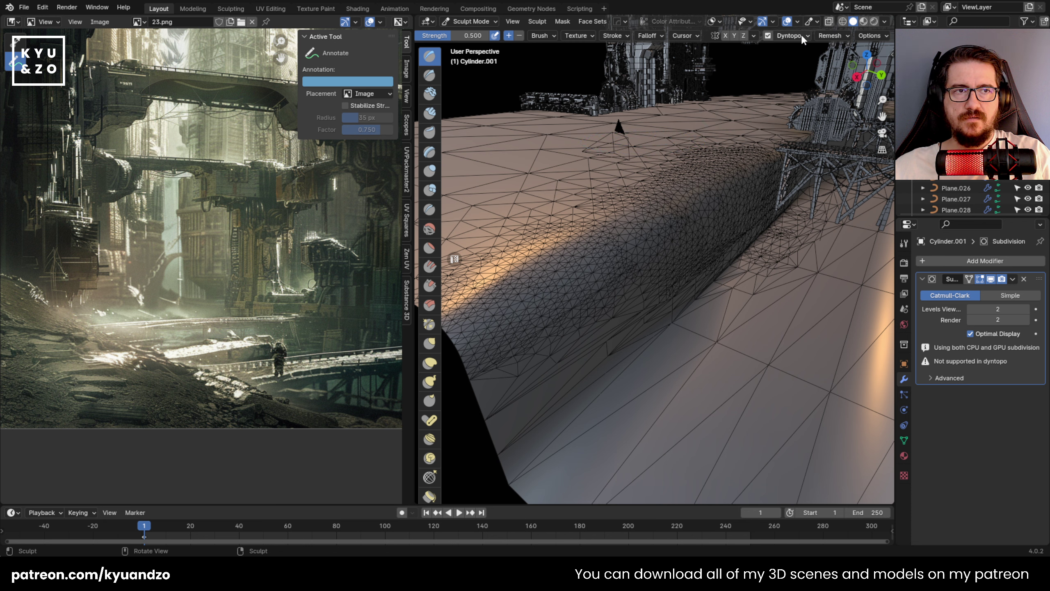
Turn off the wireframe overlay, set the SculptDraw radius to 245 px and add a broad stroke across the ground near the camera.
{"action": "left_click", "coordinate": [798, 20]}
{"action": "left_click", "coordinate": [731, 206]}
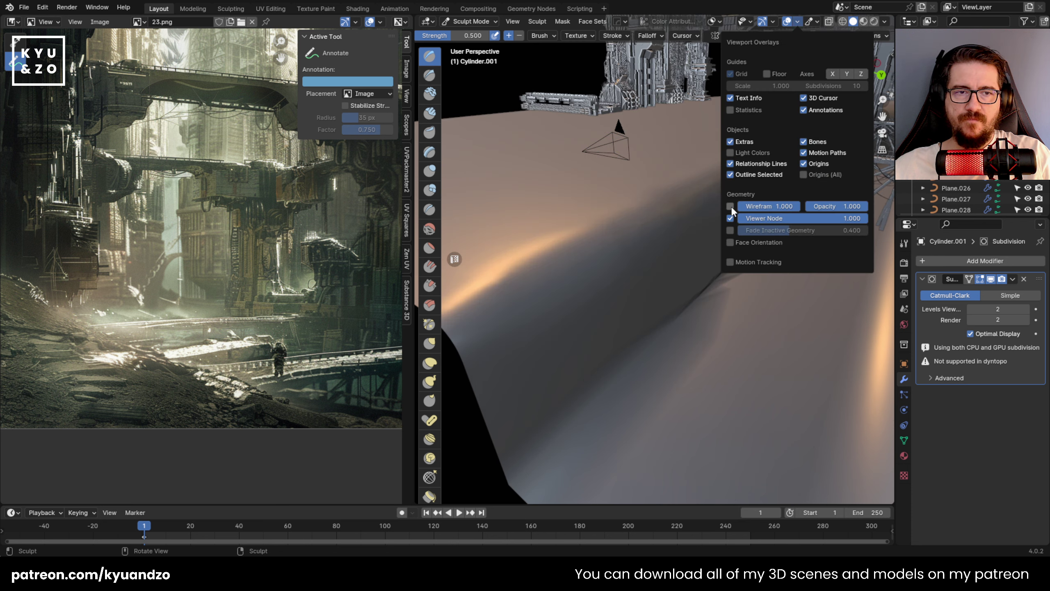
{"action": "scroll", "coordinate": [500, 269], "scroll_direction": "up", "scroll_amount": 3}
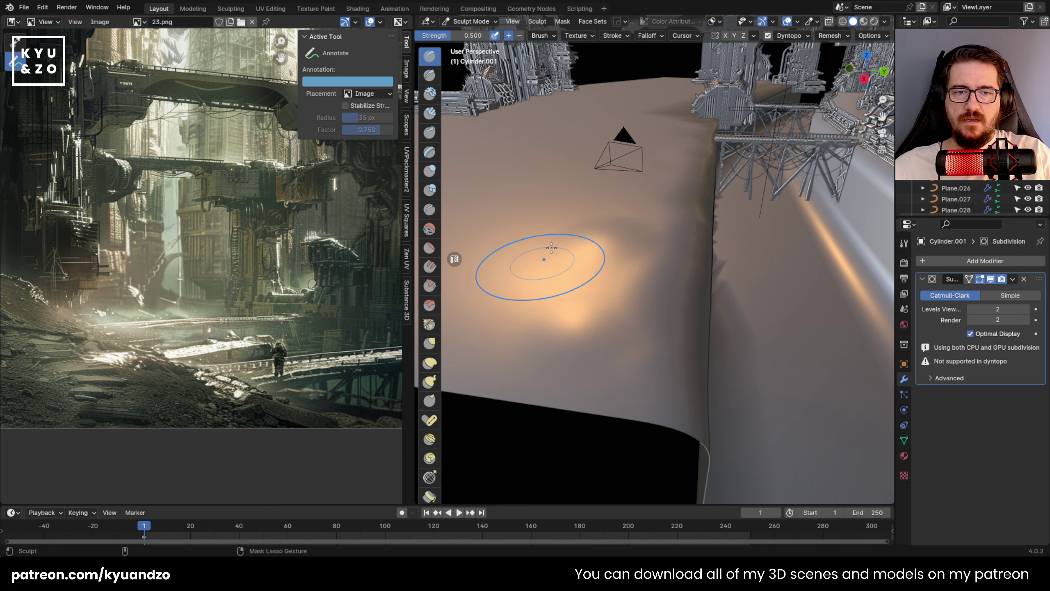
{"action": "middle_click_drag", "start_coordinate": [533, 295], "coordinate": [602, 285], "text": "shift"}
{"action": "scroll", "coordinate": [461, 39], "scroll_direction": "up", "scroll_amount": 10}
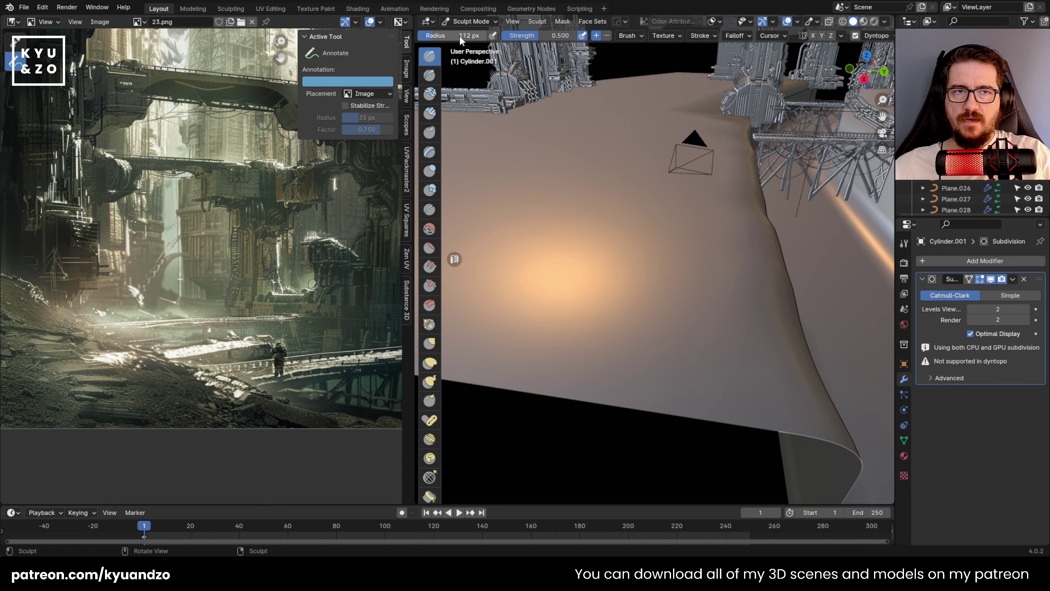
{"action": "mouse_move", "coordinate": [634, 257]}
{"action": "left_mouse_down"}
{"action": "mouse_move", "coordinate": [581, 253]}
{"action": "mouse_move", "coordinate": [672, 207]}
{"action": "mouse_move", "coordinate": [585, 218]}
{"action": "mouse_move", "coordinate": [657, 123]}
{"action": "mouse_move", "coordinate": [633, 117]}
{"action": "mouse_move", "coordinate": [593, 147]}
{"action": "left_mouse_up"}
{"action": "mouse_move", "coordinate": [593, 147]}
{"action": "middle_mouse_down"}
{"action": "mouse_move", "coordinate": [529, 264]}
{"action": "mouse_move", "coordinate": [521, 316]}
{"action": "mouse_move", "coordinate": [606, 132]}
{"action": "middle_mouse_up"}
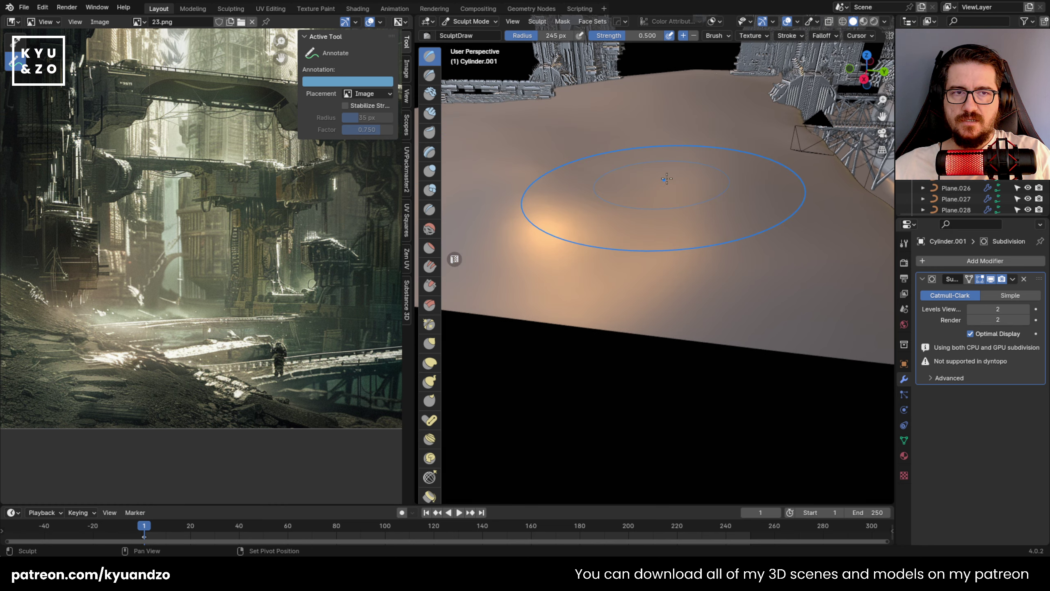
Smooth the channel bank below the camera and sculpt broad strokes across the channel and its far bank.
{"action": "scroll", "coordinate": [678, 191], "scroll_direction": "down", "scroll_amount": 2}
{"action": "middle_click_drag", "start_coordinate": [727, 240], "coordinate": [567, 216], "text": "shift"}
{"action": "middle_click_drag", "start_coordinate": [765, 209], "coordinate": [636, 220], "text": "shift"}
{"action": "mouse_move", "coordinate": [703, 231]}
{"action": "left_mouse_down", "text": "shift"}
{"action": "mouse_move", "coordinate": [751, 247]}
{"action": "mouse_move", "coordinate": [740, 258]}
{"action": "mouse_move", "coordinate": [762, 224]}
{"action": "mouse_move", "coordinate": [692, 249]}
{"action": "mouse_move", "coordinate": [682, 286]}
{"action": "mouse_move", "coordinate": [640, 279]}
{"action": "mouse_move", "coordinate": [579, 327]}
{"action": "mouse_move", "coordinate": [662, 320]}
{"action": "mouse_move", "coordinate": [504, 228]}
{"action": "mouse_move", "coordinate": [614, 234]}
{"action": "mouse_move", "coordinate": [624, 385]}
{"action": "mouse_move", "coordinate": [639, 333]}
{"action": "left_mouse_up", "text": "shift"}
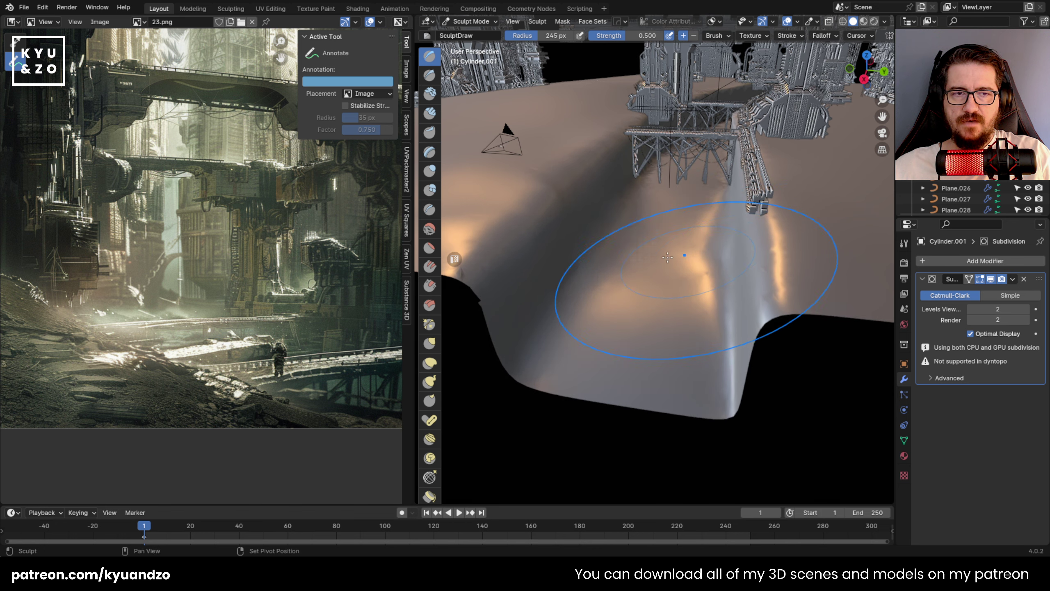
{"action": "middle_click_drag", "start_coordinate": [794, 226], "coordinate": [684, 228], "text": "shift"}
{"action": "left_click_drag", "start_coordinate": [661, 306], "coordinate": [777, 312]}
{"action": "mouse_move", "coordinate": [763, 236]}
{"action": "left_mouse_down"}
{"action": "mouse_move", "coordinate": [789, 119]}
{"action": "mouse_move", "coordinate": [804, 105]}
{"action": "left_mouse_up"}
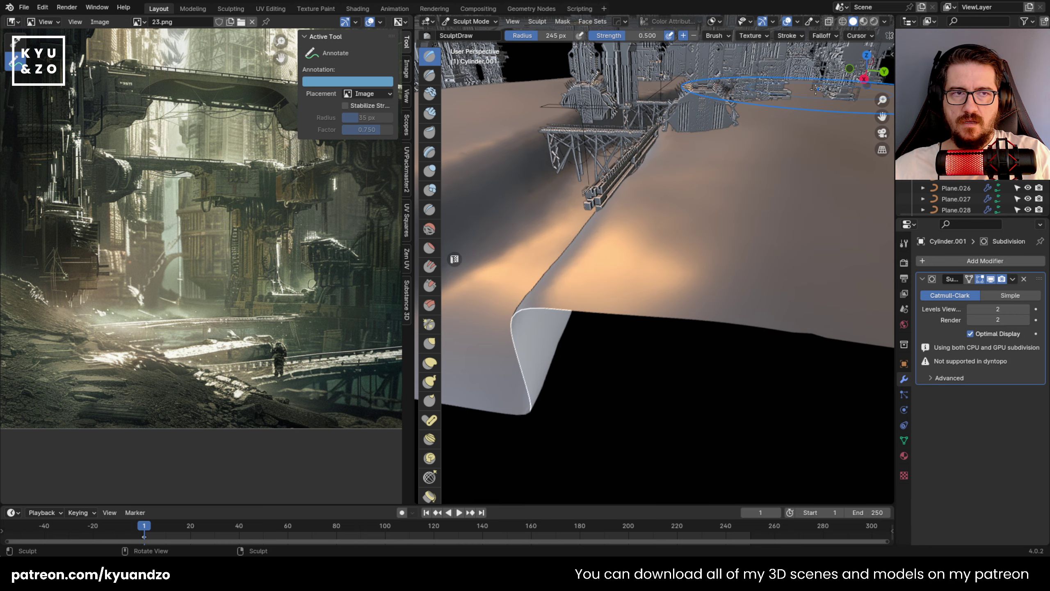
Sculpt another broad SculptDraw stroke along the channel toward the bridges.
{"action": "middle_click_drag", "start_coordinate": [602, 234], "coordinate": [633, 245]}
{"action": "middle_click_drag", "start_coordinate": [632, 245], "coordinate": [839, 351], "text": "shift"}
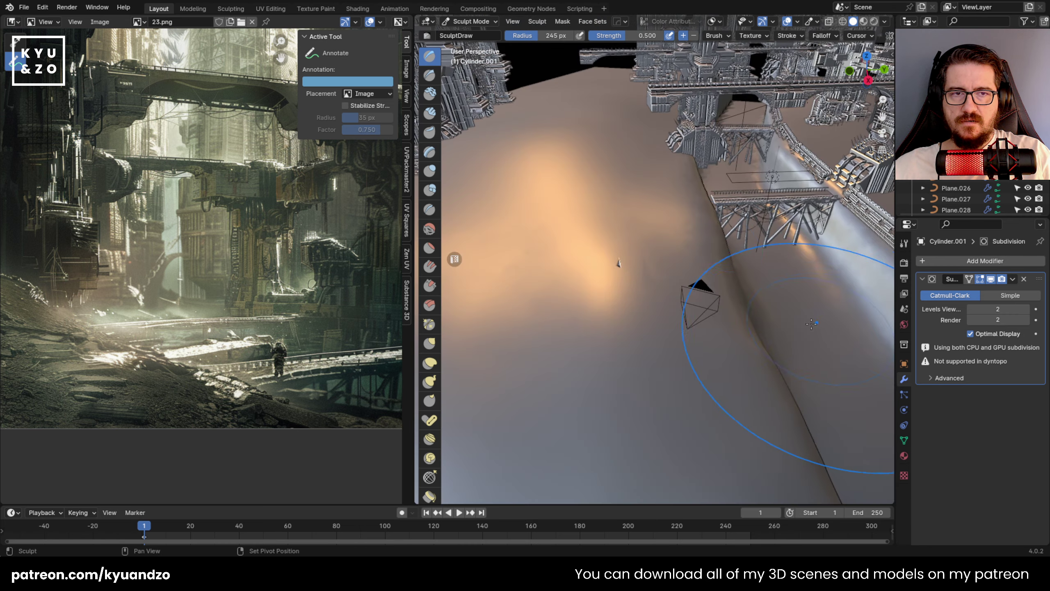
{"action": "middle_click_drag", "start_coordinate": [666, 276], "coordinate": [663, 312], "text": "shift"}
{"action": "left_click_drag", "start_coordinate": [750, 203], "coordinate": [741, 120]}
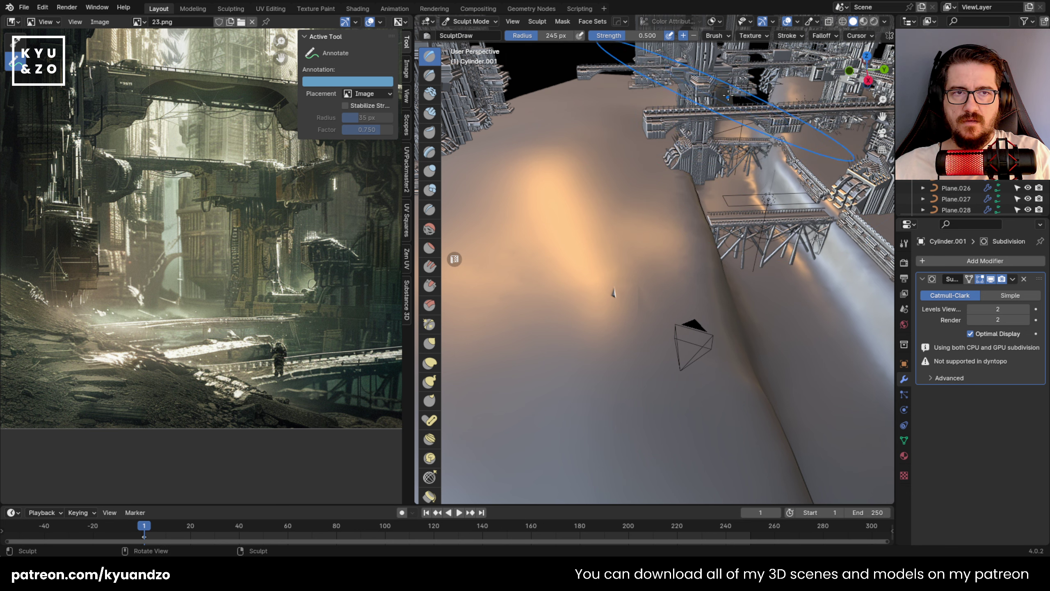
Check the sculpted ground through the camera and from outside it, and return the ground to Object Mode.
{"action": "scroll", "coordinate": [638, 188], "scroll_direction": "up", "scroll_amount": 3}
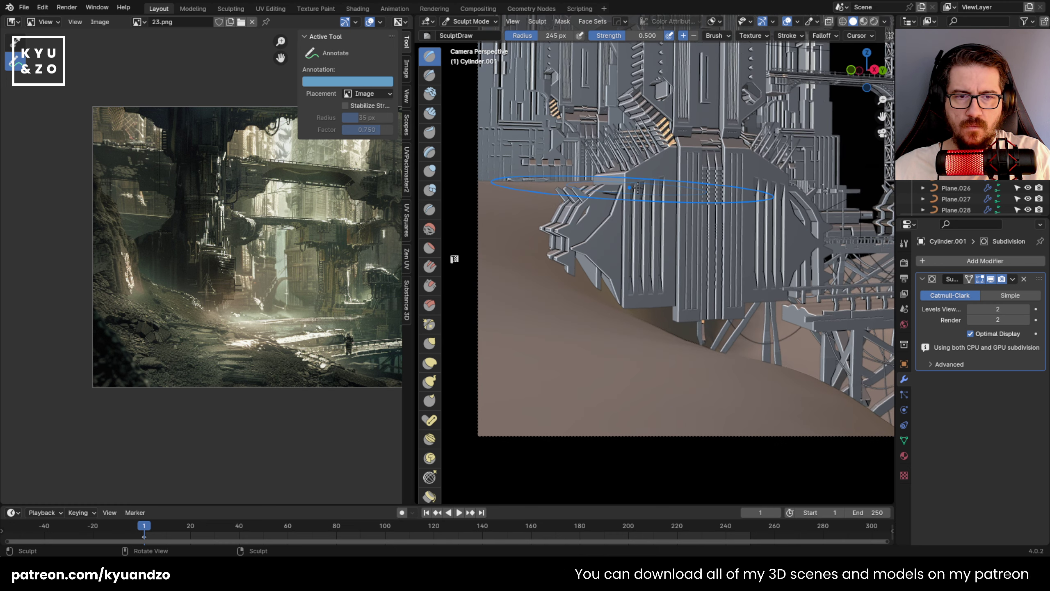
{"action": "scroll", "coordinate": [638, 187], "scroll_direction": "down", "scroll_amount": 3}
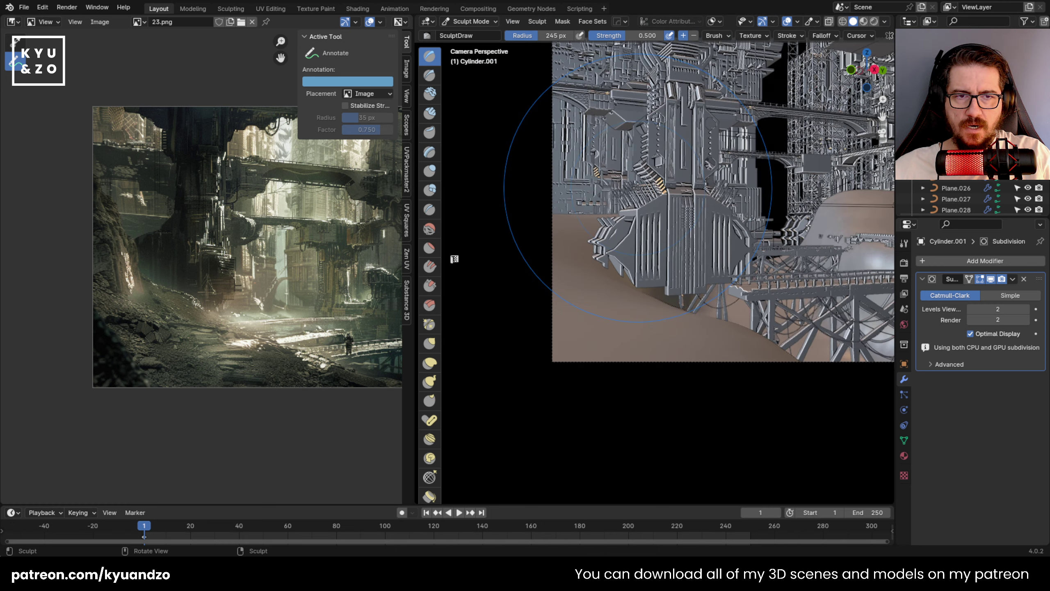
{"action": "middle_click_drag", "start_coordinate": [637, 188], "coordinate": [517, 157], "text": "shift"}
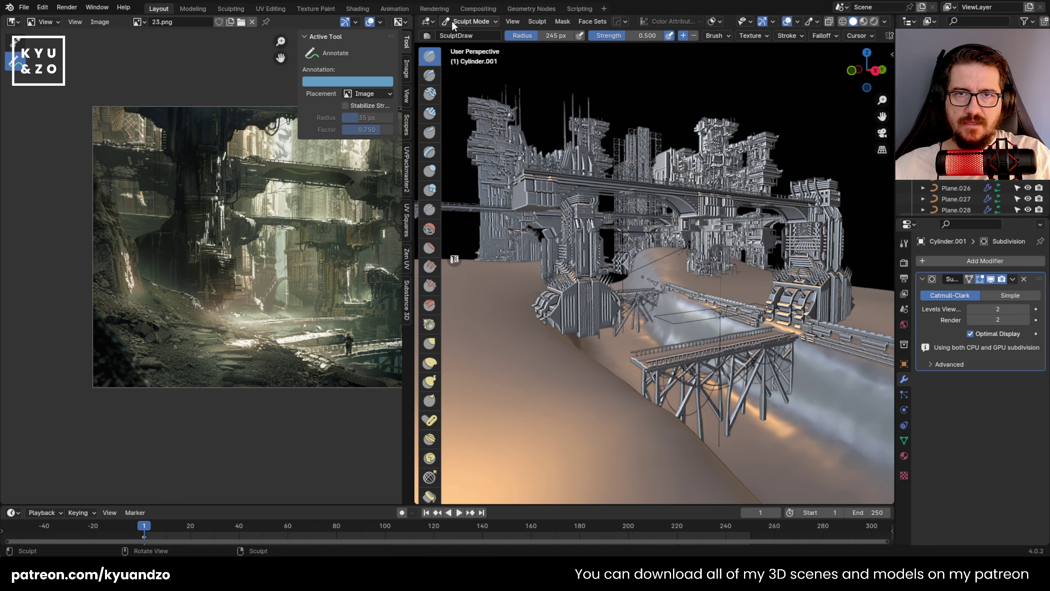
{"action": "left_click", "coordinate": [473, 21]}
{"action": "left_click", "coordinate": [471, 33]}
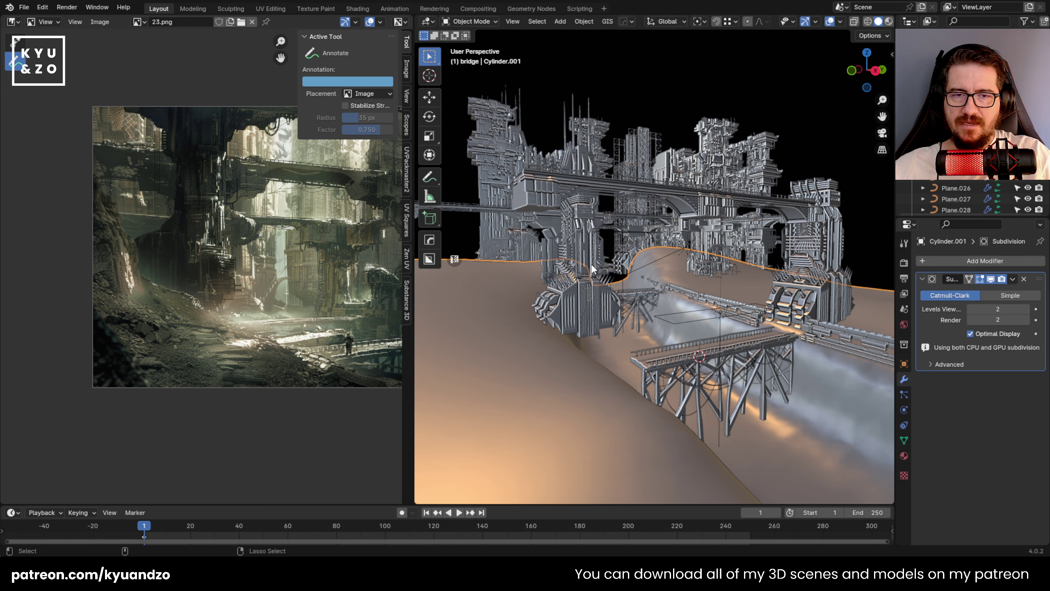
Undo the recent mode switches and selection changes back to the ground's Dyntopo sculpting state.
{"action": "key", "text": "ctrl+z"}
{"action": "middle_click_drag", "start_coordinate": [578, 269], "coordinate": [582, 271]}
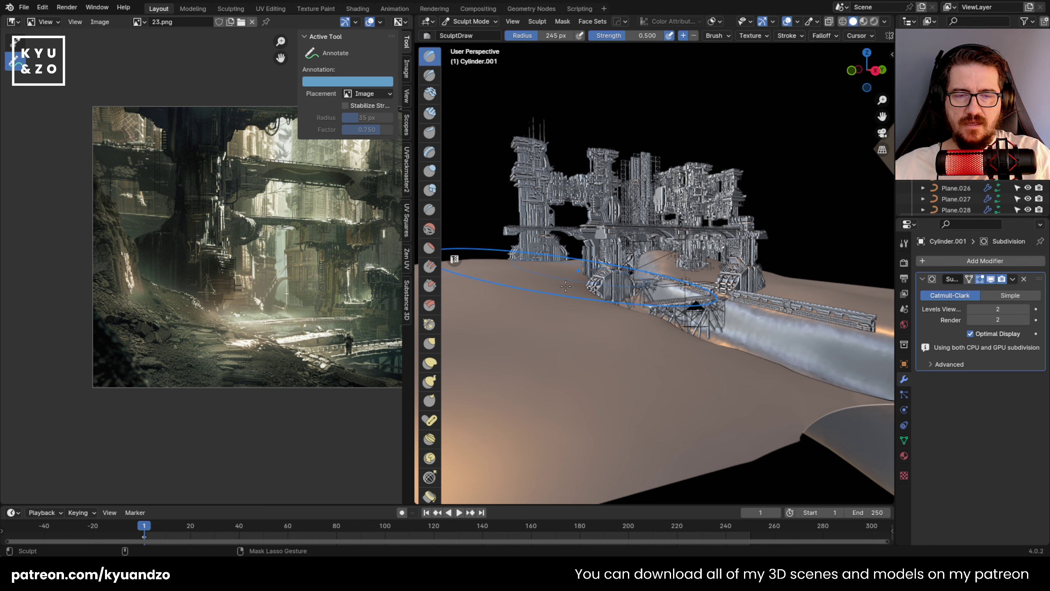
{"action": "key", "text": "ctrl+z"}
{"action": "scroll", "coordinate": [566, 287], "scroll_direction": "up", "scroll_amount": 3}
{"action": "scroll", "coordinate": [613, 271], "scroll_direction": "down", "scroll_amount": 3}
{"action": "key", "text": "ctrl+z"}
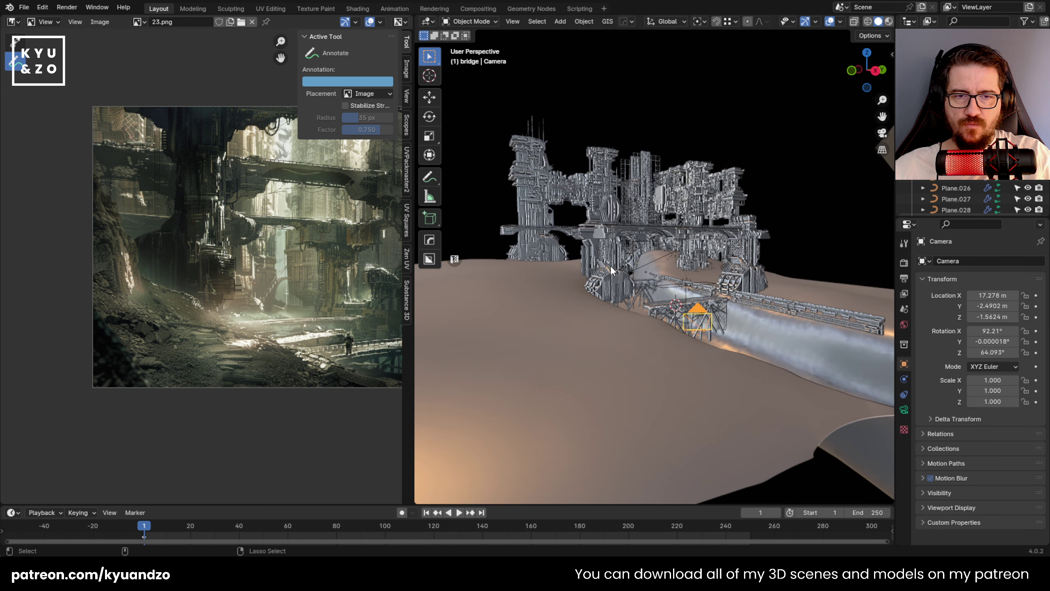
{"action": "scroll", "coordinate": [600, 294], "scroll_direction": "down", "scroll_amount": 2}
{"action": "scroll", "coordinate": [599, 294], "scroll_direction": "up", "scroll_amount": 3}
{"action": "key", "text": "ctrl+z"}
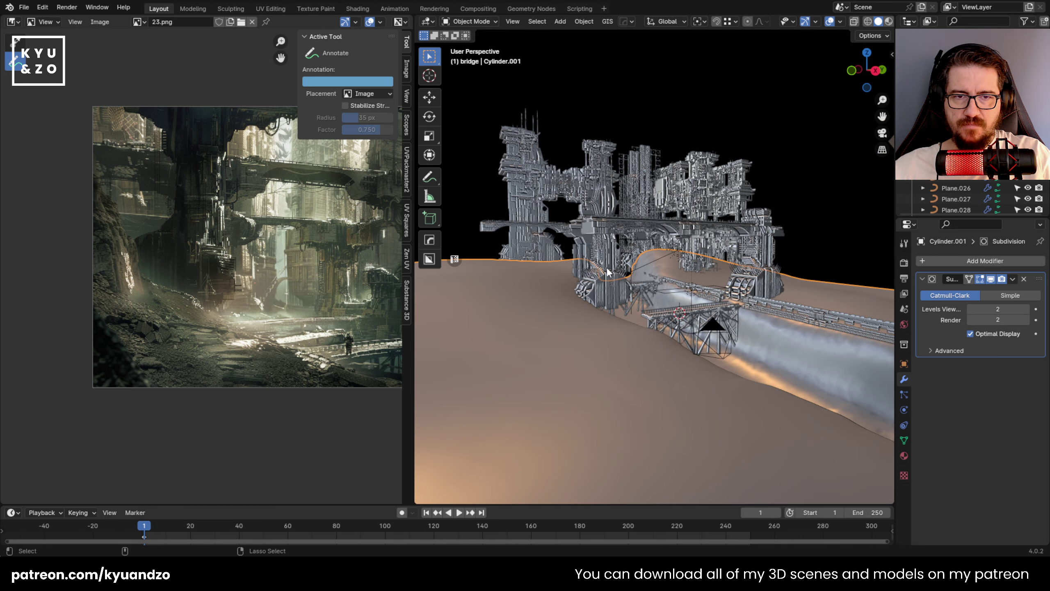
{"action": "key", "text": "ctrl+z"}
Check the restored ground around the bridges and channel, and return it to Object Mode.
{"action": "scroll", "coordinate": [600, 260], "scroll_direction": "down", "scroll_amount": 3}
{"action": "scroll", "coordinate": [621, 254], "scroll_direction": "up", "scroll_amount": 6}
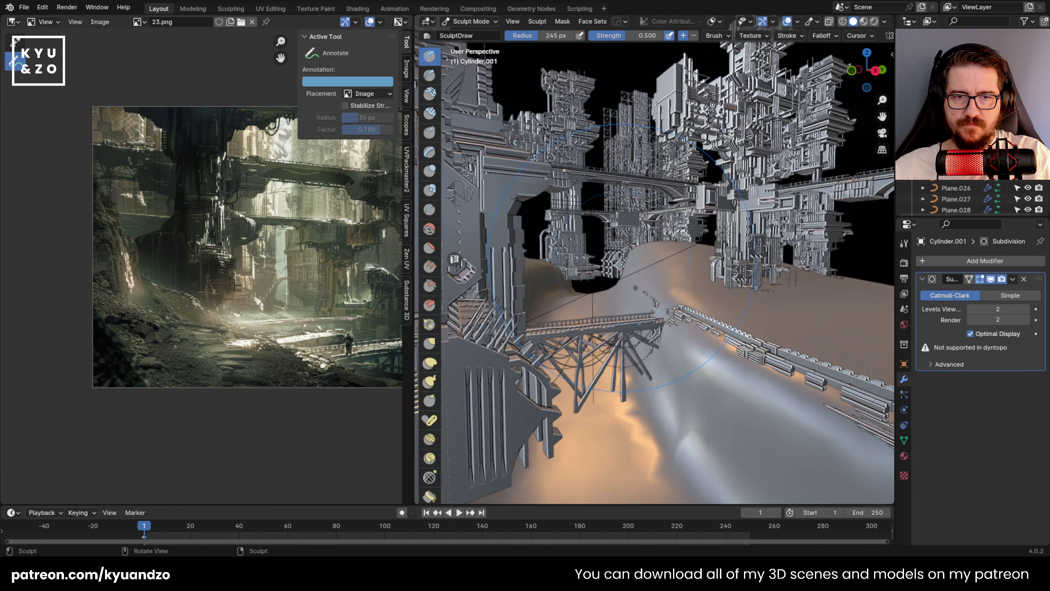
{"action": "scroll", "coordinate": [622, 254], "scroll_direction": "down", "scroll_amount": 1}
{"action": "scroll", "coordinate": [506, 259], "scroll_direction": "down", "scroll_amount": 5}
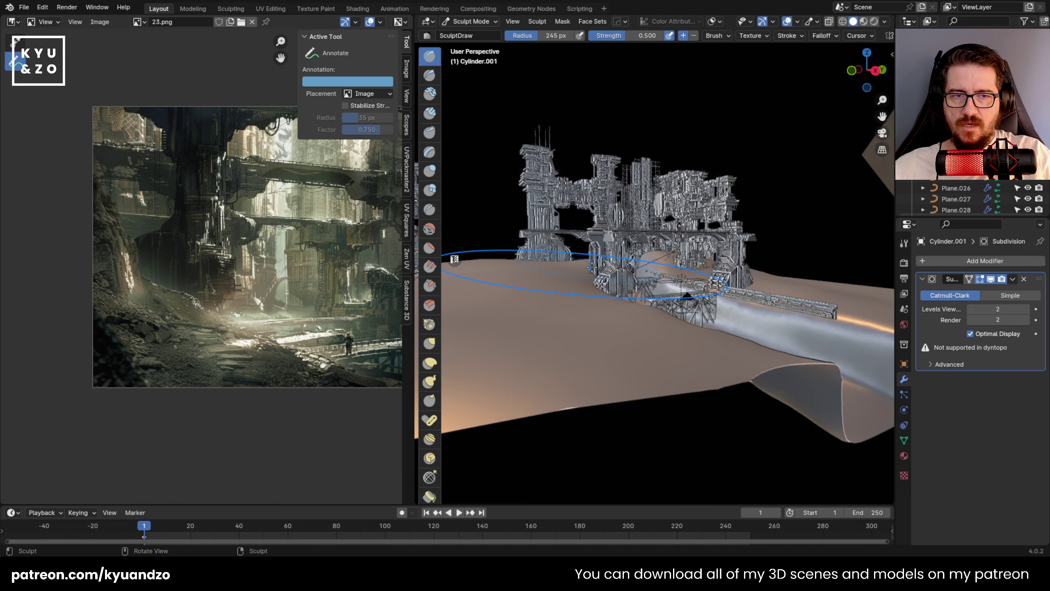
{"action": "scroll", "coordinate": [572, 273], "scroll_direction": "up", "scroll_amount": 3}
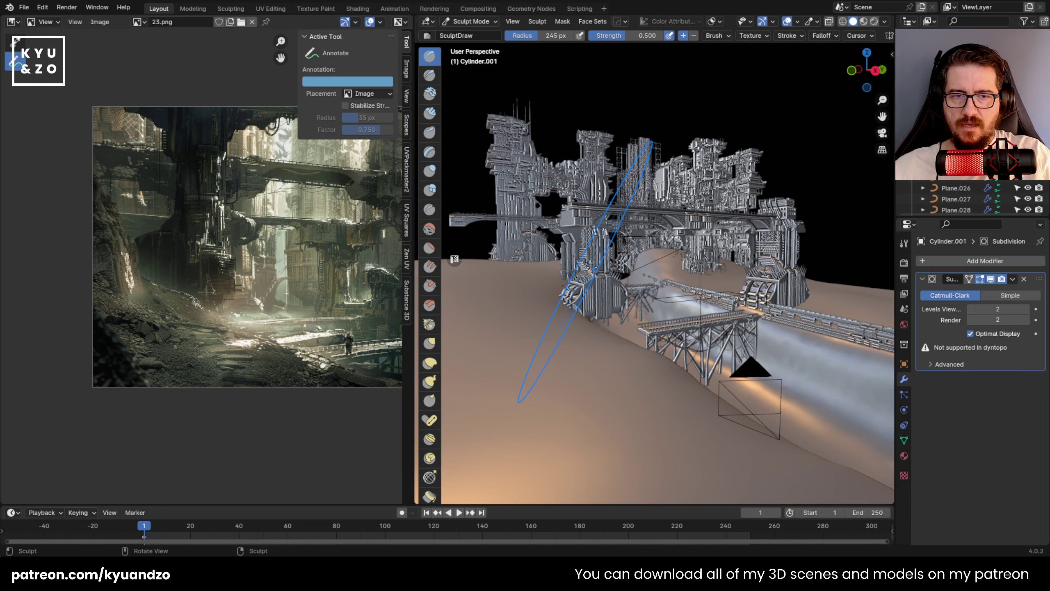
{"action": "left_click", "coordinate": [458, 20]}
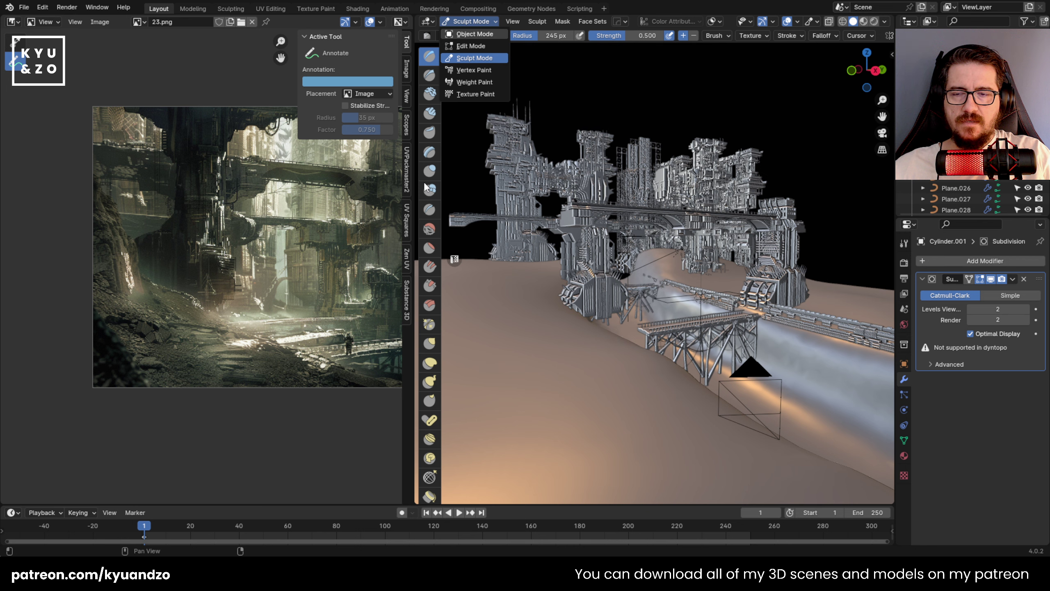
{"action": "key", "text": "o"}
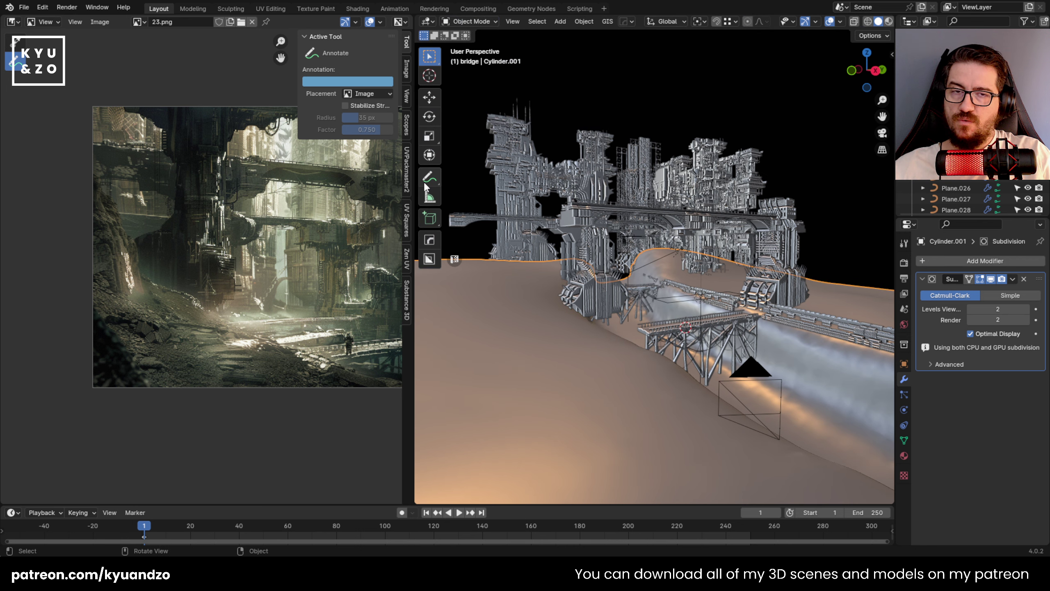
Widen the reference image area and split it into two stacked areas.
{"action": "scroll", "coordinate": [590, 304], "scroll_direction": "up", "scroll_amount": 4}
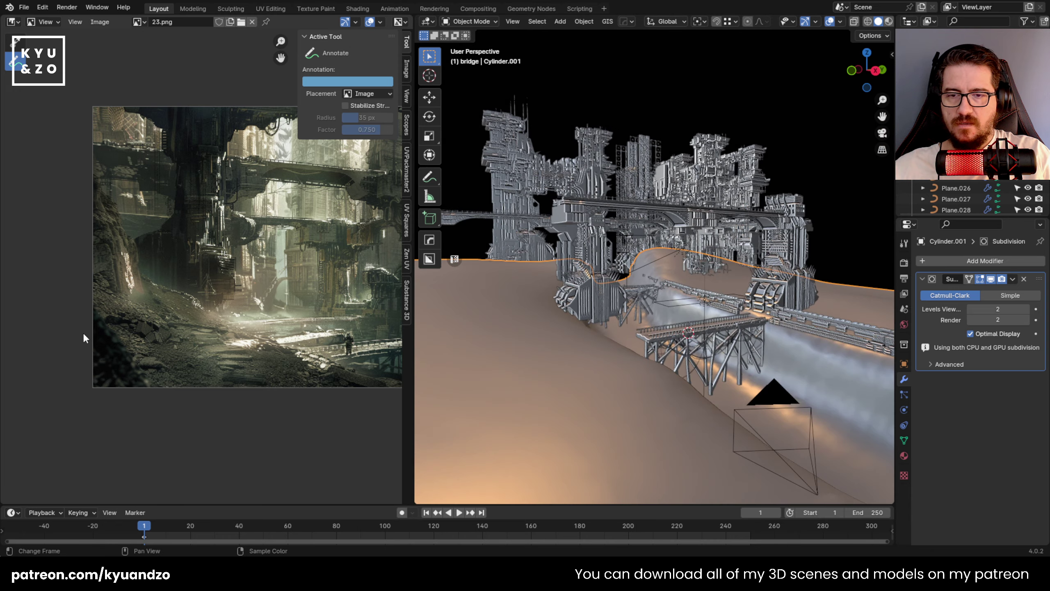
{"action": "left_click_drag", "start_coordinate": [414, 412], "coordinate": [448, 412]}
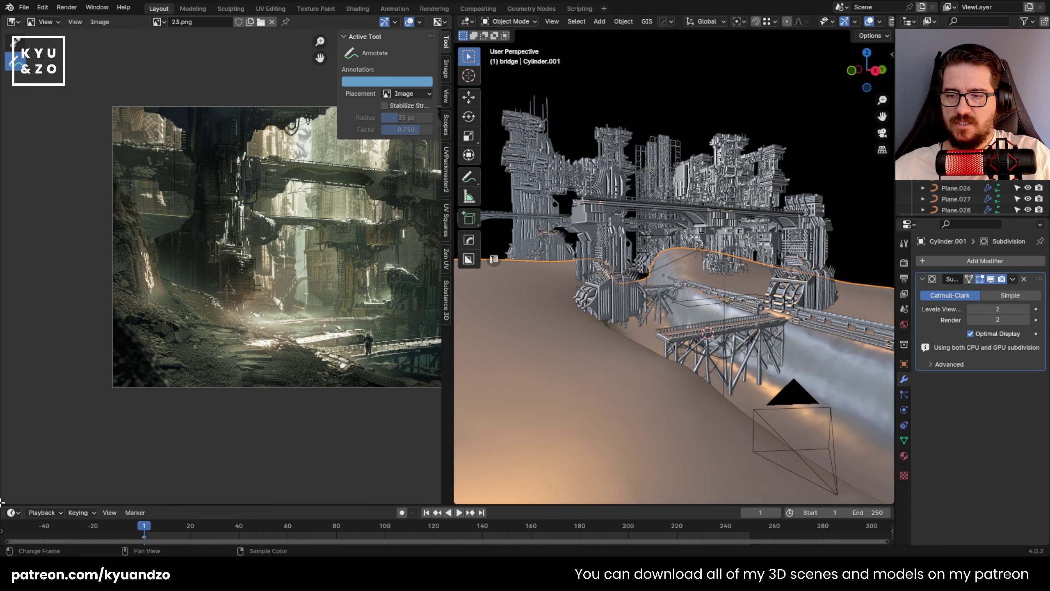
{"action": "left_click_drag", "start_coordinate": [2, 503], "coordinate": [46, 345]}
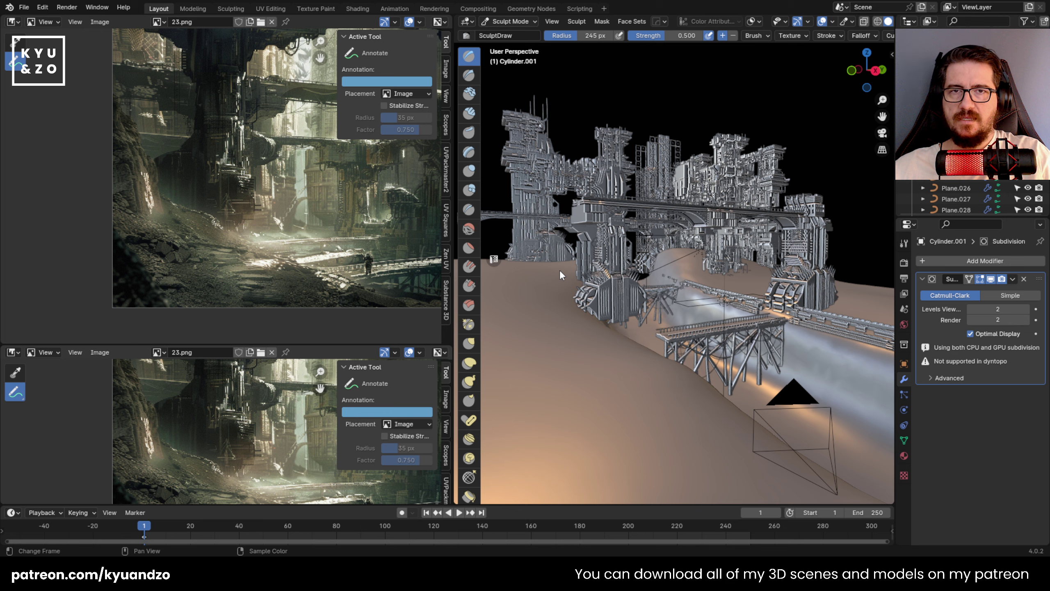
Switch the ground to Sculpt Mode and back to Object Mode.
{"action": "key", "text": "ctrl+Tab"}
{"action": "scroll", "coordinate": [560, 269], "scroll_direction": "down", "scroll_amount": 6}
{"action": "left_click", "coordinate": [597, 197]}
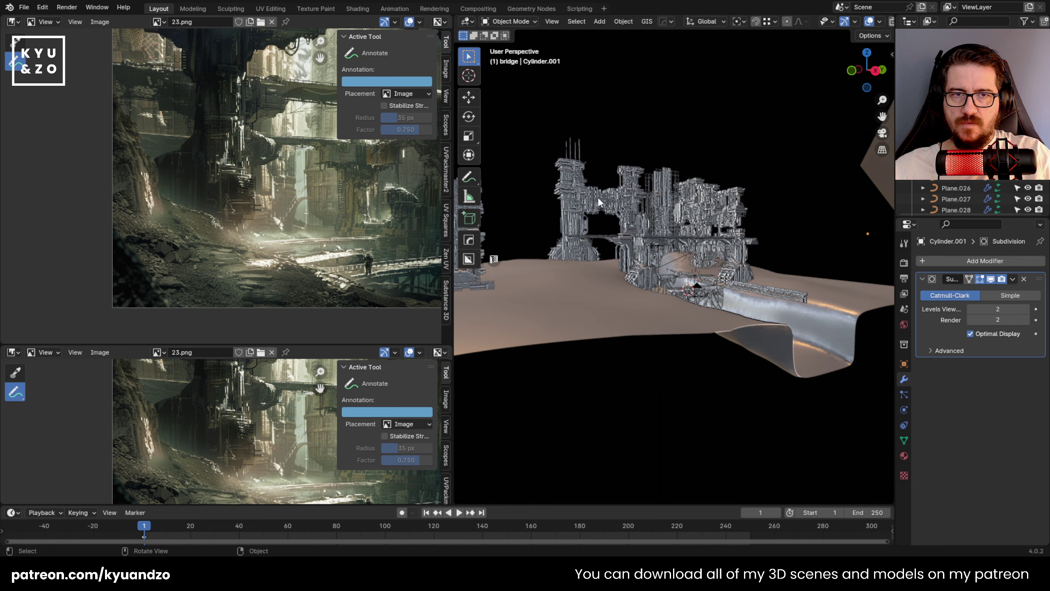
{"action": "scroll", "coordinate": [598, 201], "scroll_direction": "up", "scroll_amount": 6}
Enlarge the lower of the two reference image areas and change it to a 3D Viewport.
{"action": "left_click_drag", "start_coordinate": [141, 346], "coordinate": [151, 282]}
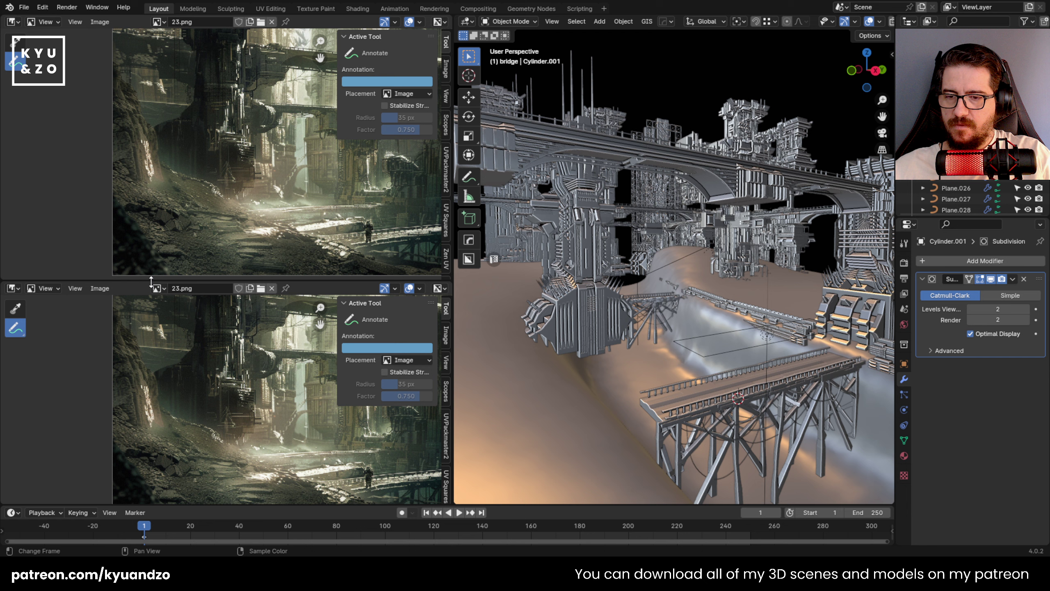
{"action": "scroll", "coordinate": [128, 383], "scroll_direction": "down", "scroll_amount": 1}
{"action": "middle_click_drag", "start_coordinate": [211, 379], "coordinate": [248, 344]}
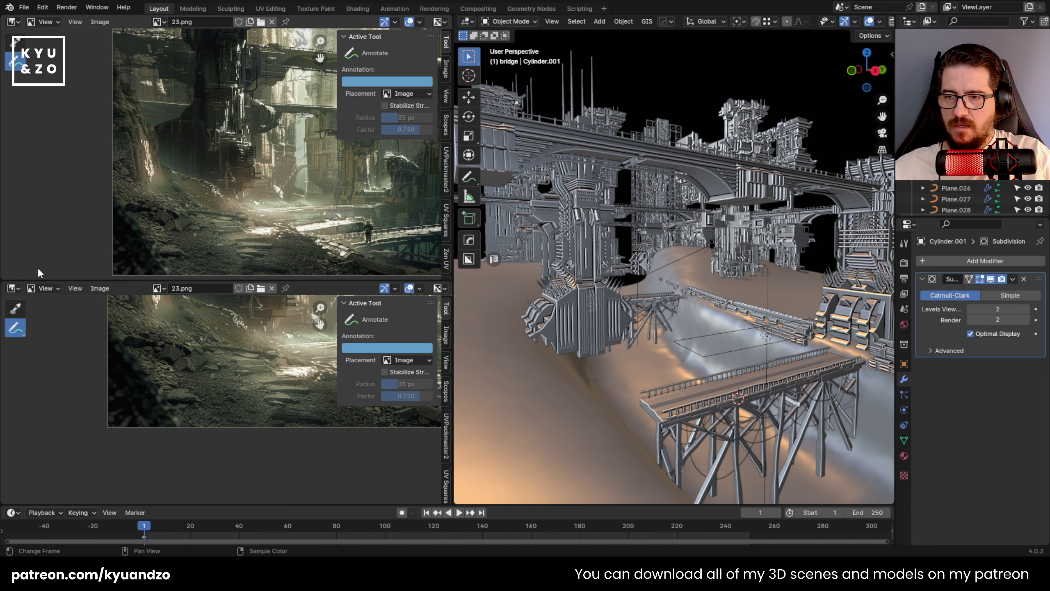
{"action": "left_click", "coordinate": [13, 288]}
{"action": "left_click", "coordinate": [39, 319]}
Select the camera in the new viewport and switch that viewport to the camera view.
{"action": "scroll", "coordinate": [191, 393], "scroll_direction": "up", "scroll_amount": 8}
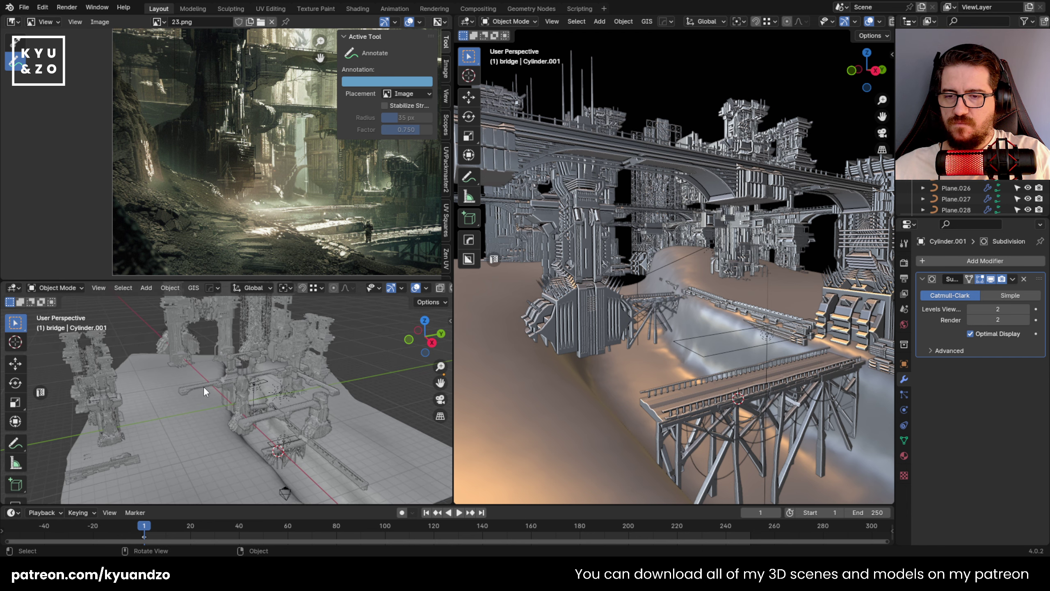
{"action": "left_click", "coordinate": [365, 331]}
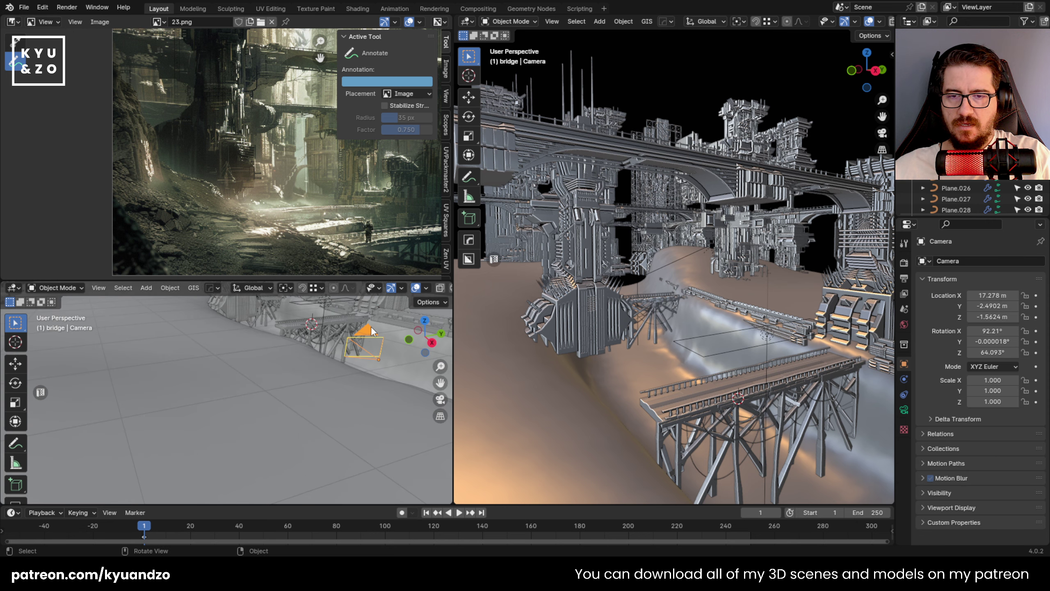
{"action": "key", "text": "KP_0"}
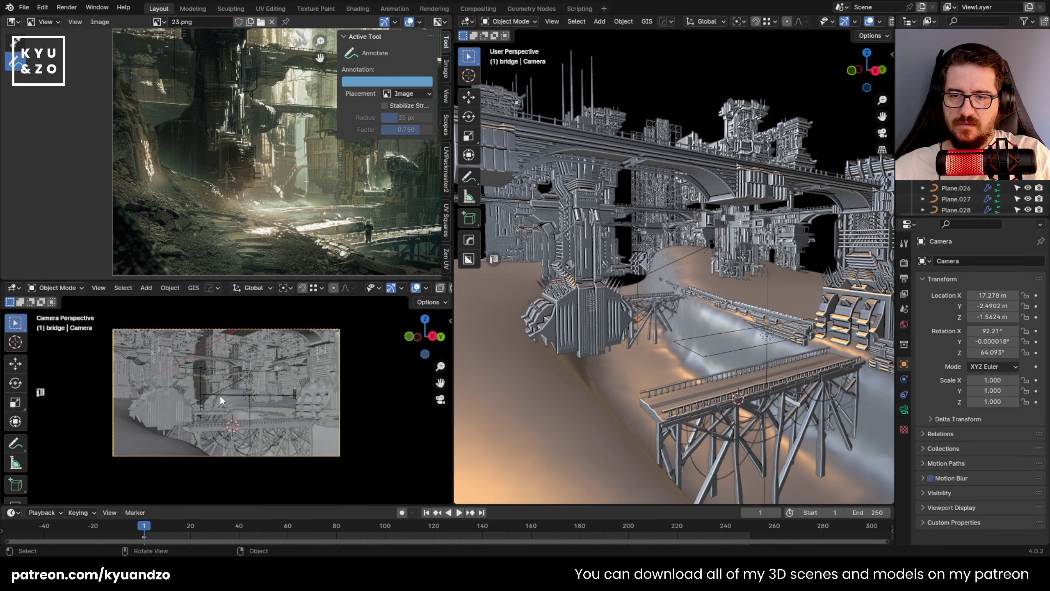
Enlarge the camera viewport by shrinking the reference image area, and frame the camera view on the large bridge pier and riverbank.
{"action": "key", "text": "Home"}
{"action": "key", "text": "Up"}
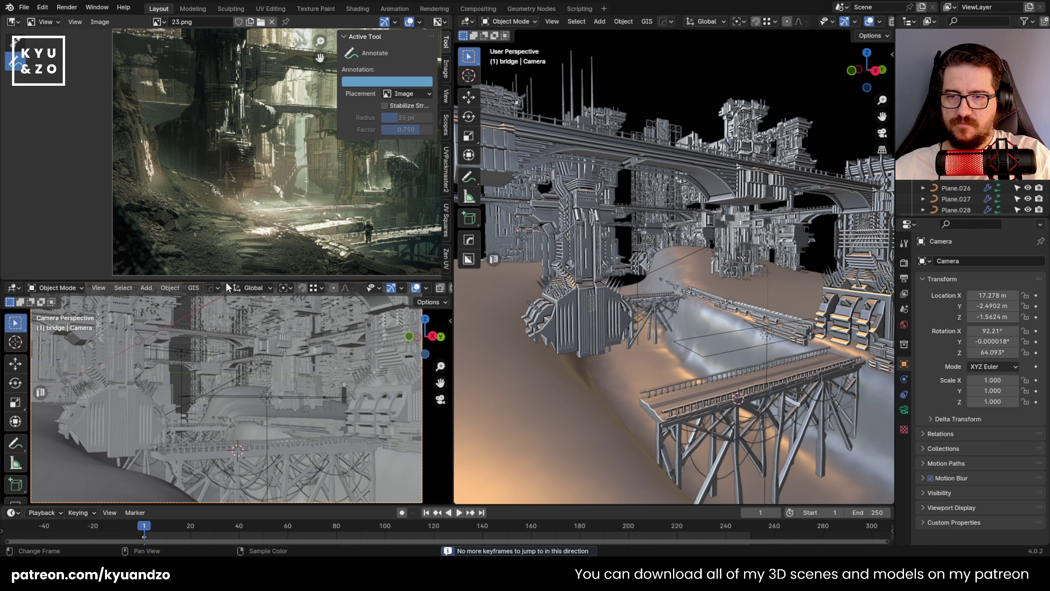
{"action": "left_click_drag", "start_coordinate": [227, 280], "coordinate": [227, 206]}
{"action": "middle_click_drag", "start_coordinate": [236, 354], "coordinate": [235, 361]}
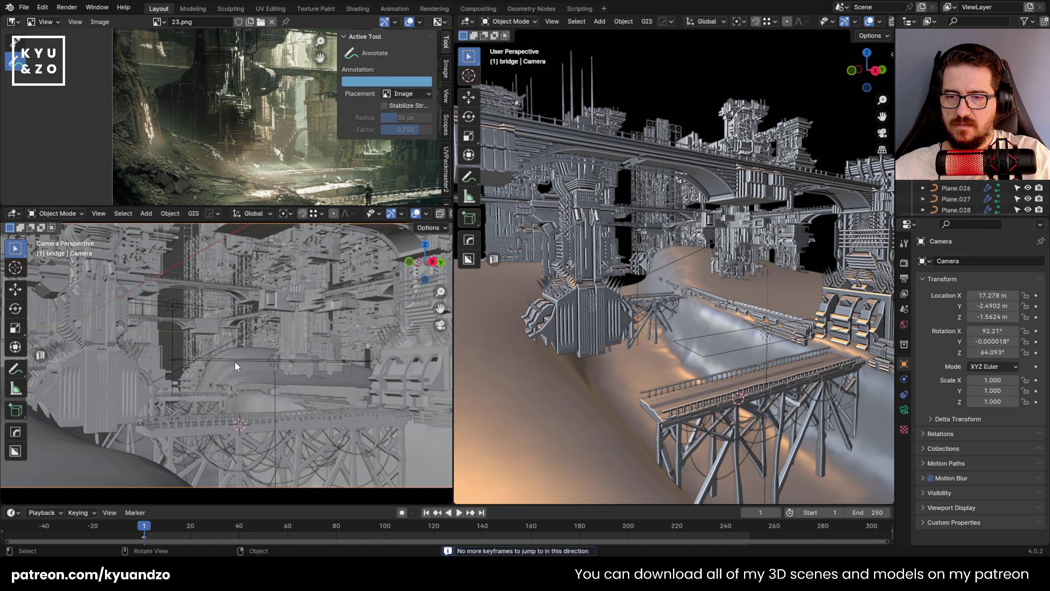
{"action": "key", "text": "KP_0"}
{"action": "middle_click_drag", "start_coordinate": [195, 316], "coordinate": [207, 323], "text": "shift"}
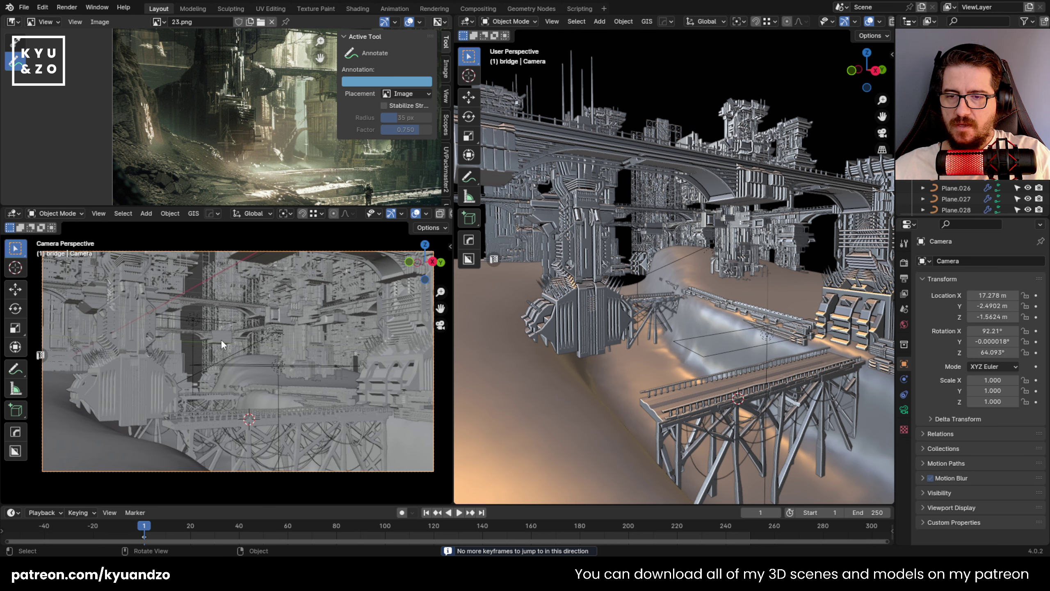
{"action": "scroll", "coordinate": [305, 214], "scroll_direction": "down", "scroll_amount": 3}
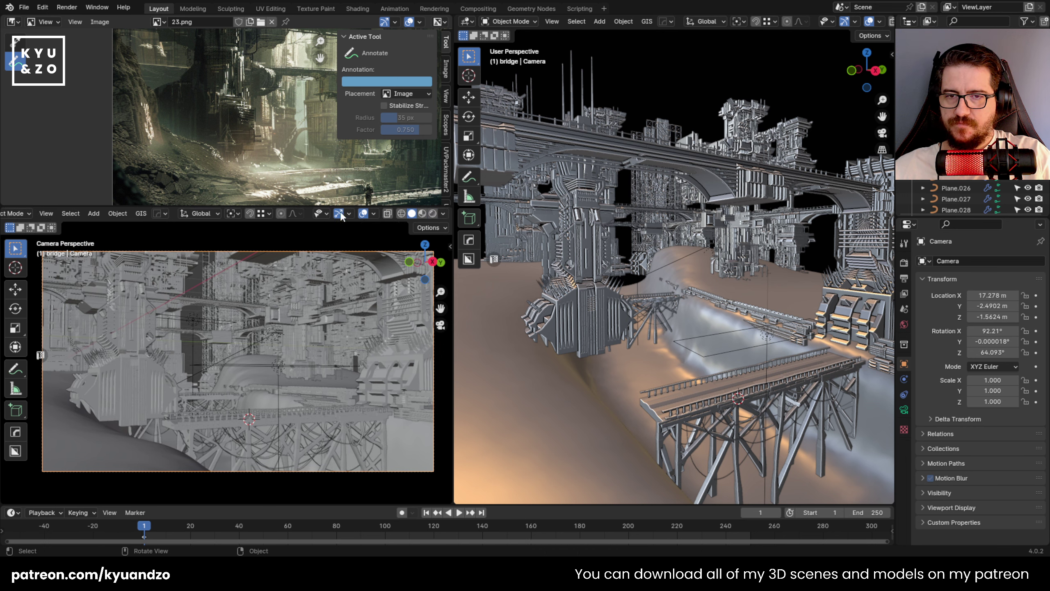
{"action": "scroll", "coordinate": [120, 402], "scroll_direction": "up", "scroll_amount": 2}
{"action": "middle_click_drag", "start_coordinate": [154, 360], "coordinate": [294, 308], "text": "shift"}
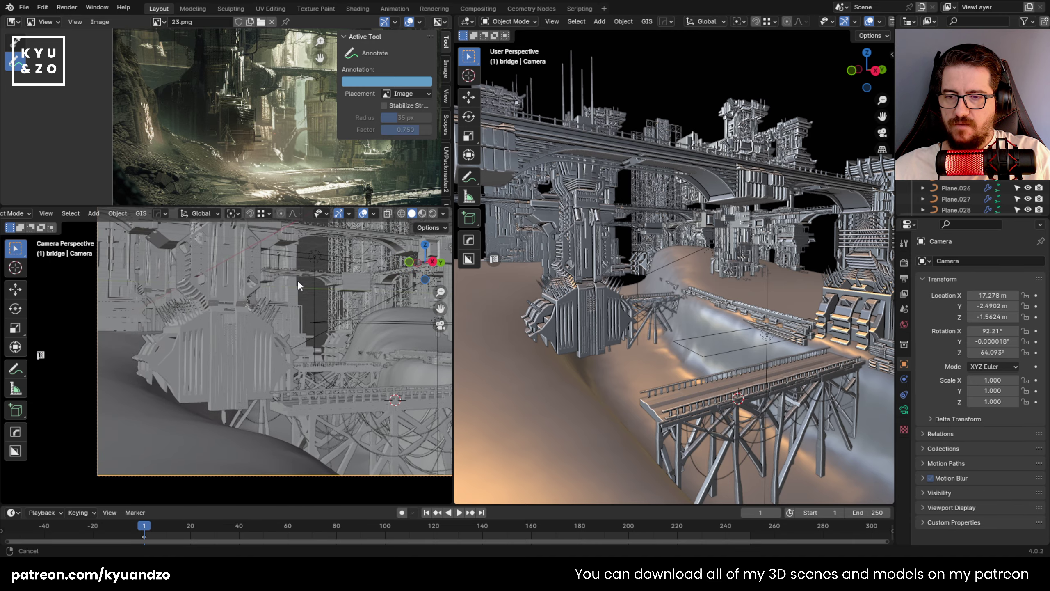
Select the terrain mesh and set its Subdivision modifier's viewport level to 1.
{"action": "left_click", "coordinate": [628, 352]}
{"action": "scroll", "coordinate": [622, 322], "scroll_direction": "down", "scroll_amount": 4}
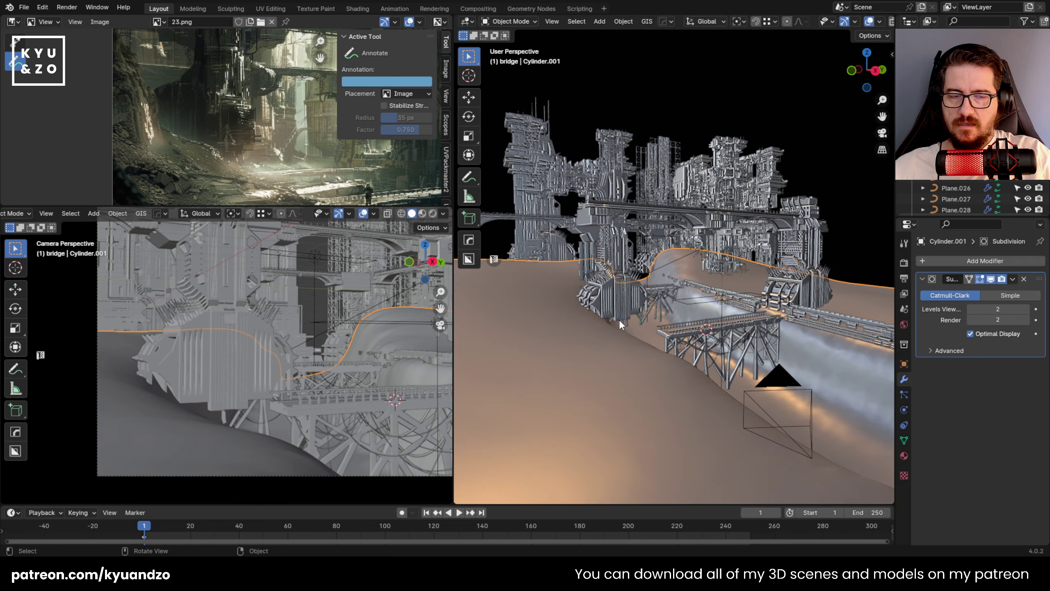
{"action": "middle_click_drag", "start_coordinate": [619, 319], "coordinate": [640, 346]}
{"action": "middle_click_drag", "start_coordinate": [466, 350], "coordinate": [538, 211], "text": "shift"}
{"action": "left_click", "coordinate": [970, 308]}
Put the terrain in Sculpt Mode and set the brush radius to 128 px.
{"action": "left_click", "coordinate": [533, 159]}
{"action": "left_click", "coordinate": [543, 232]}
{"action": "scroll", "coordinate": [576, 280], "scroll_direction": "up", "scroll_amount": 2}
{"action": "left_click", "coordinate": [511, 21]}
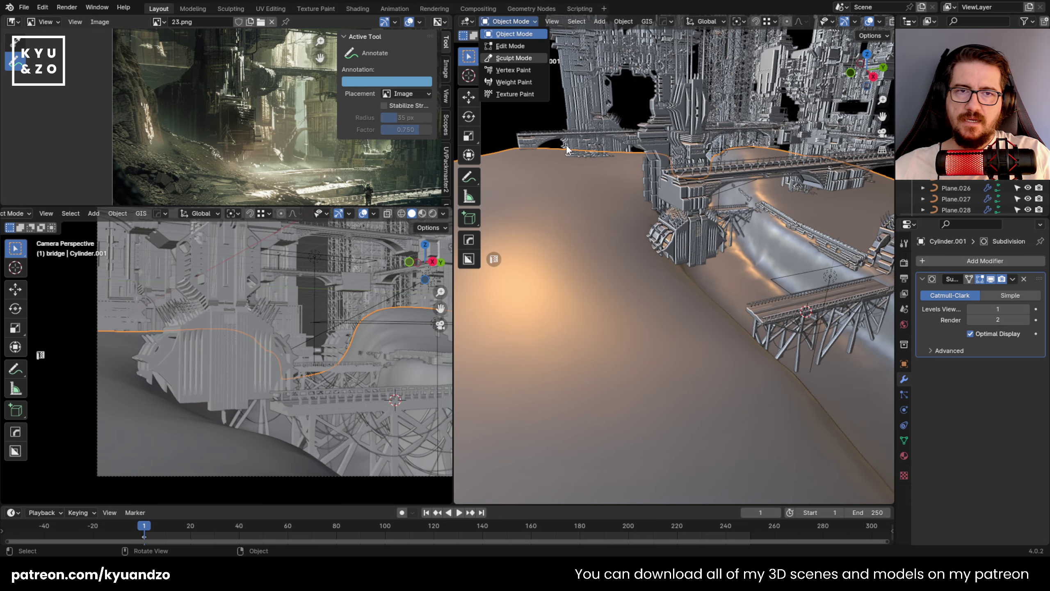
{"action": "key", "text": "s"}
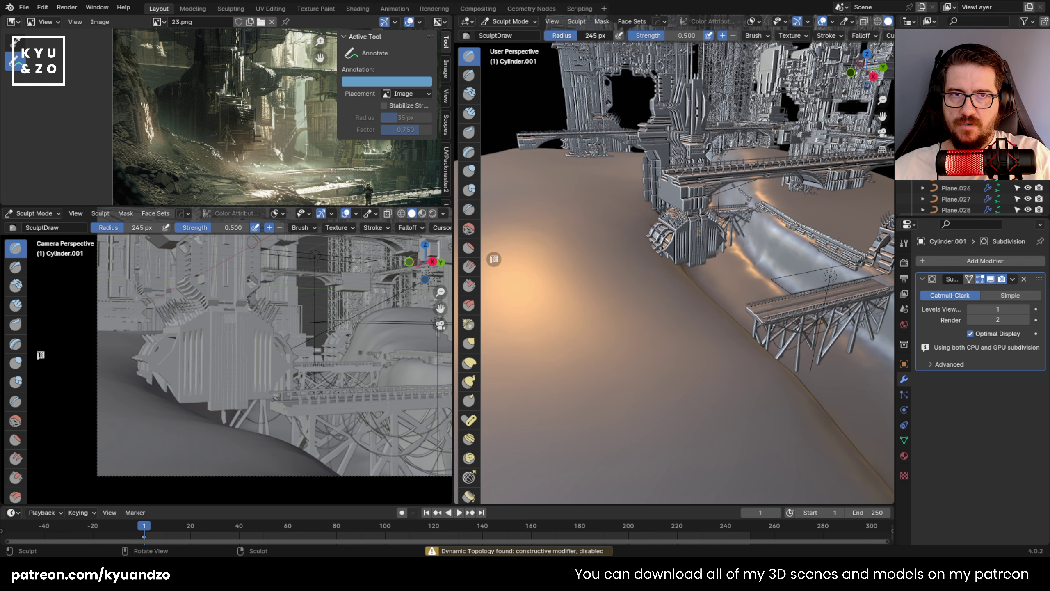
{"action": "left_click_drag", "start_coordinate": [577, 36], "coordinate": [565, 36]}
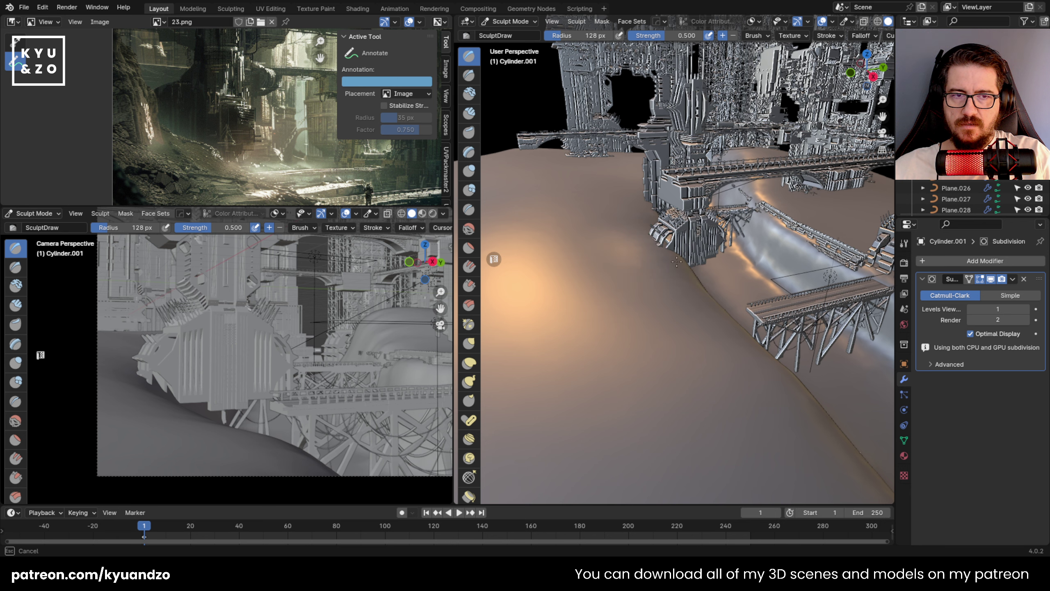
Pull the terrain up around the base of the large bridge pier with the Elastic Deform brush.
{"action": "middle_click_drag", "start_coordinate": [292, 155], "coordinate": [185, 101]}
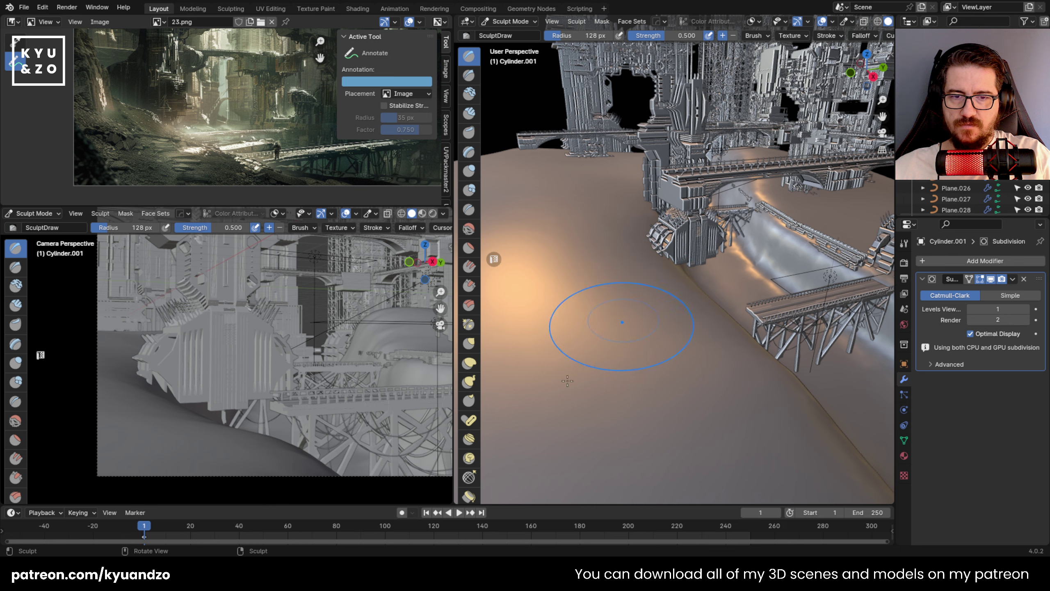
{"action": "left_click", "coordinate": [469, 362]}
{"action": "mouse_move", "coordinate": [675, 278]}
{"action": "left_mouse_down"}
{"action": "mouse_move", "coordinate": [691, 224]}
{"action": "mouse_move", "coordinate": [689, 232]}
{"action": "left_mouse_up"}
{"action": "middle_click_drag", "start_coordinate": [778, 296], "coordinate": [721, 308]}
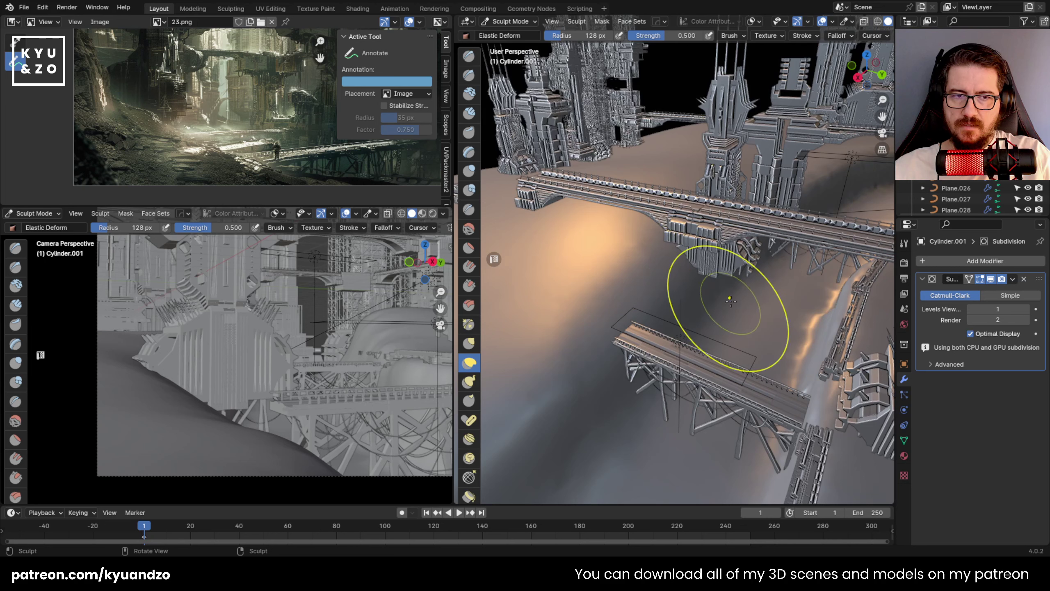
{"action": "left_click_drag", "start_coordinate": [706, 291], "coordinate": [715, 258]}
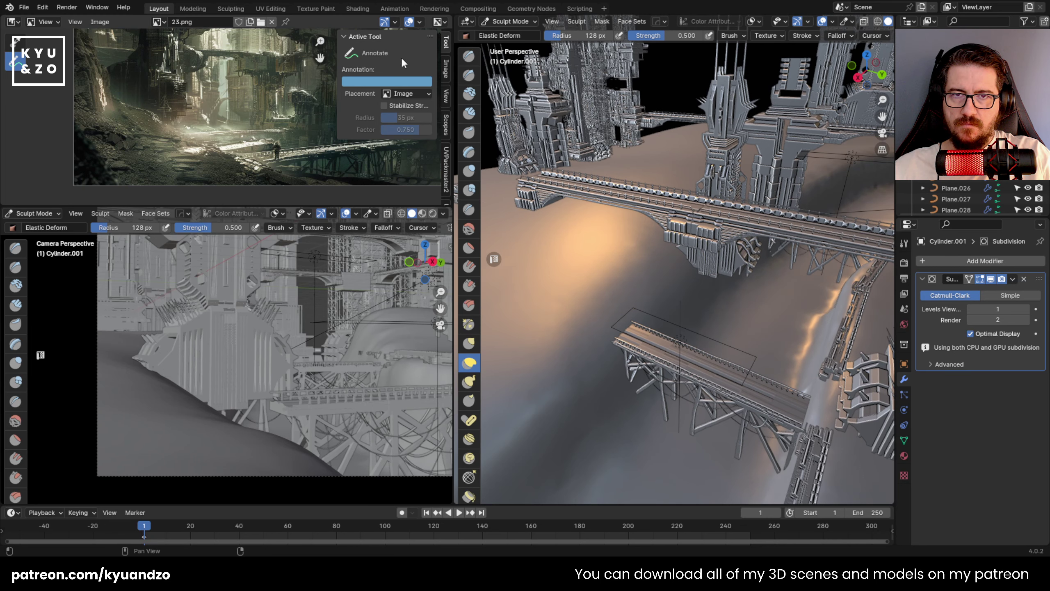
Build up the bank around the large pier's base with the Draw brush at 73 px radius, then carve back the excess height.
{"action": "left_click", "coordinate": [468, 56]}
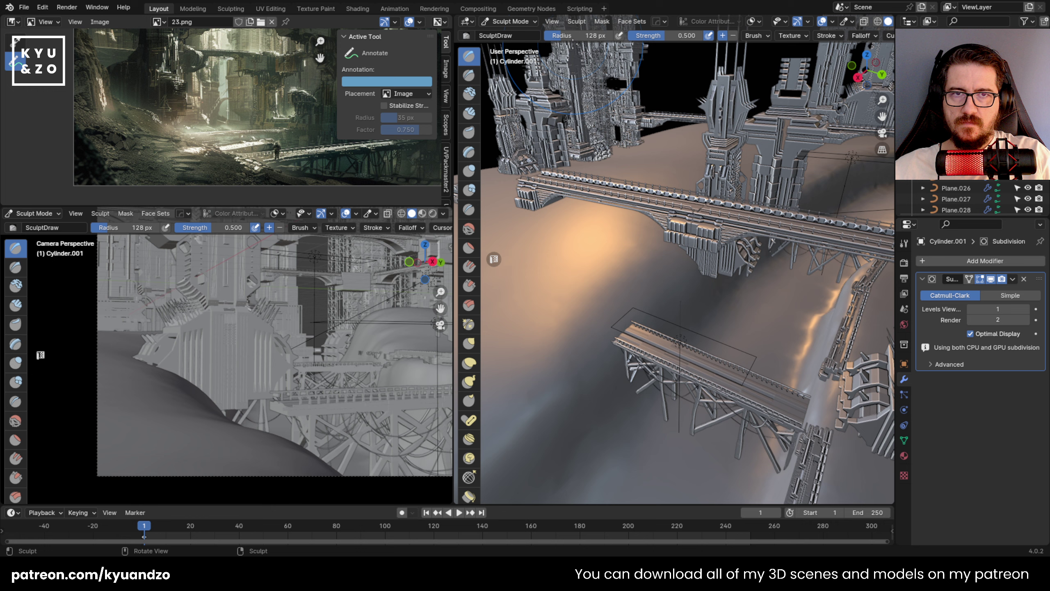
{"action": "left_click_drag", "start_coordinate": [573, 40], "coordinate": [550, 40]}
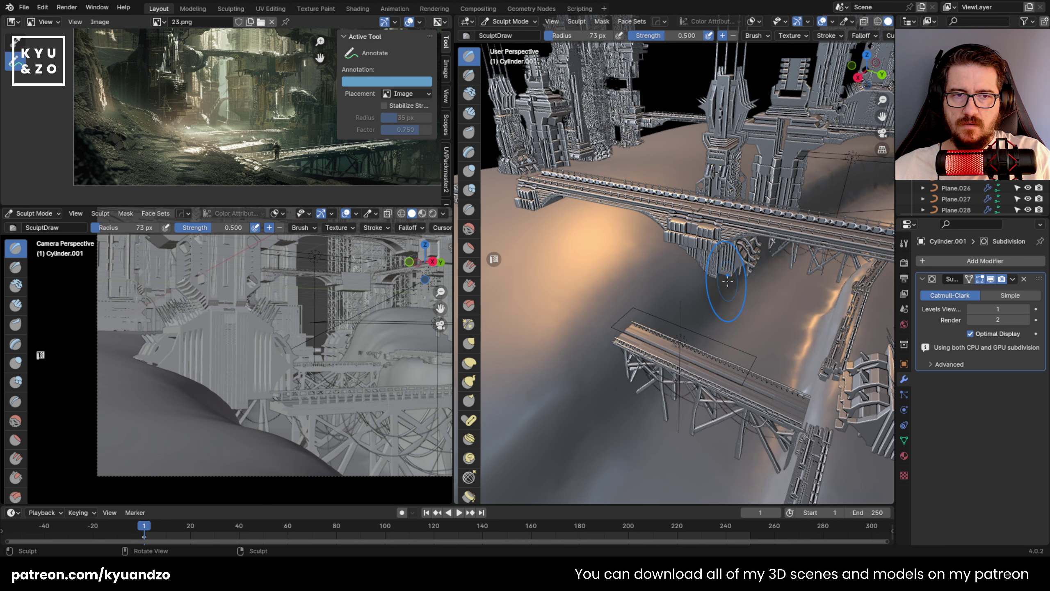
{"action": "mouse_move", "coordinate": [728, 281]}
{"action": "left_mouse_down"}
{"action": "mouse_move", "coordinate": [734, 291]}
{"action": "mouse_move", "coordinate": [715, 312]}
{"action": "mouse_move", "coordinate": [649, 320]}
{"action": "mouse_move", "coordinate": [619, 354]}
{"action": "mouse_move", "coordinate": [605, 316]}
{"action": "left_mouse_up"}
{"action": "mouse_move", "coordinate": [698, 265]}
{"action": "left_mouse_down"}
{"action": "mouse_move", "coordinate": [723, 250]}
{"action": "mouse_move", "coordinate": [743, 266]}
{"action": "left_mouse_up"}
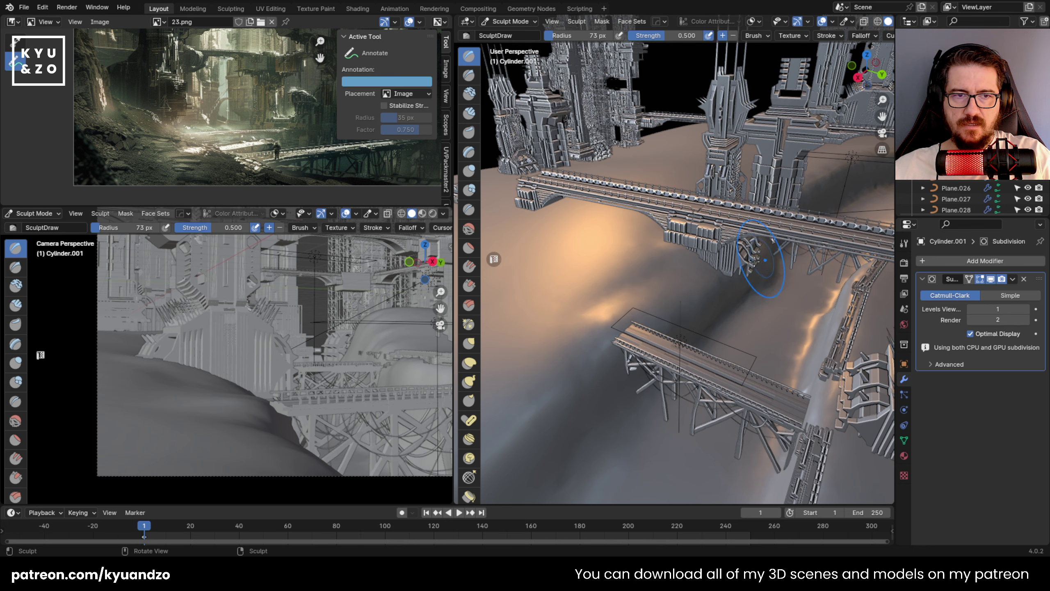
{"action": "mouse_move", "coordinate": [754, 261]}
{"action": "left_mouse_down"}
{"action": "mouse_move", "coordinate": [719, 246]}
{"action": "mouse_move", "coordinate": [727, 289]}
{"action": "mouse_move", "coordinate": [752, 285]}
{"action": "mouse_move", "coordinate": [740, 278]}
{"action": "left_mouse_up"}
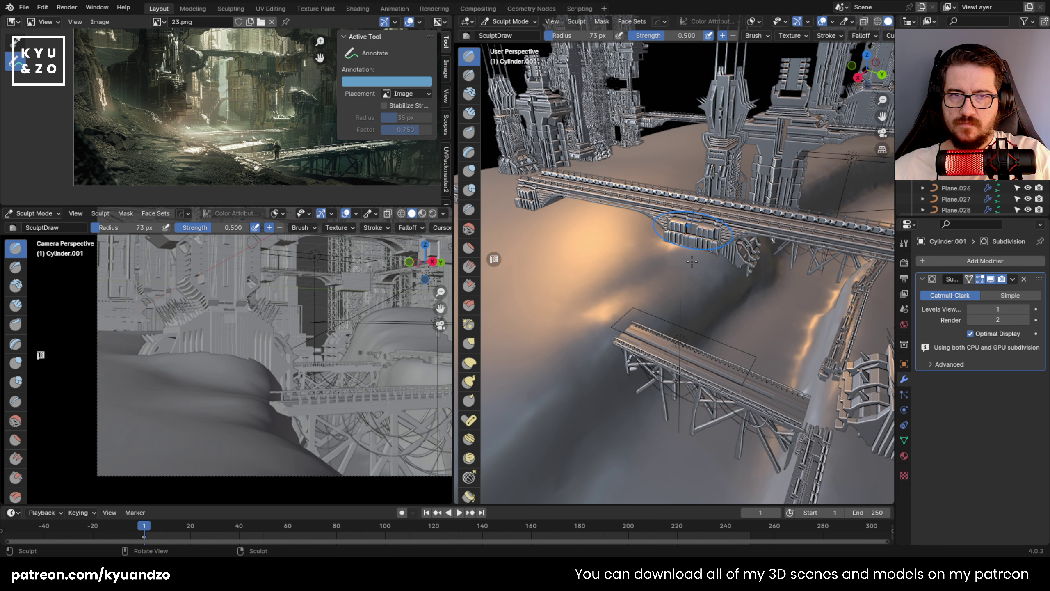
{"action": "left_click_drag", "start_coordinate": [693, 229], "coordinate": [612, 104]}
{"action": "mouse_move", "coordinate": [706, 243]}
{"action": "left_mouse_down", "text": "ctrl"}
{"action": "mouse_move", "coordinate": [689, 246]}
{"action": "mouse_move", "coordinate": [739, 273]}
{"action": "left_mouse_up", "text": "ctrl"}
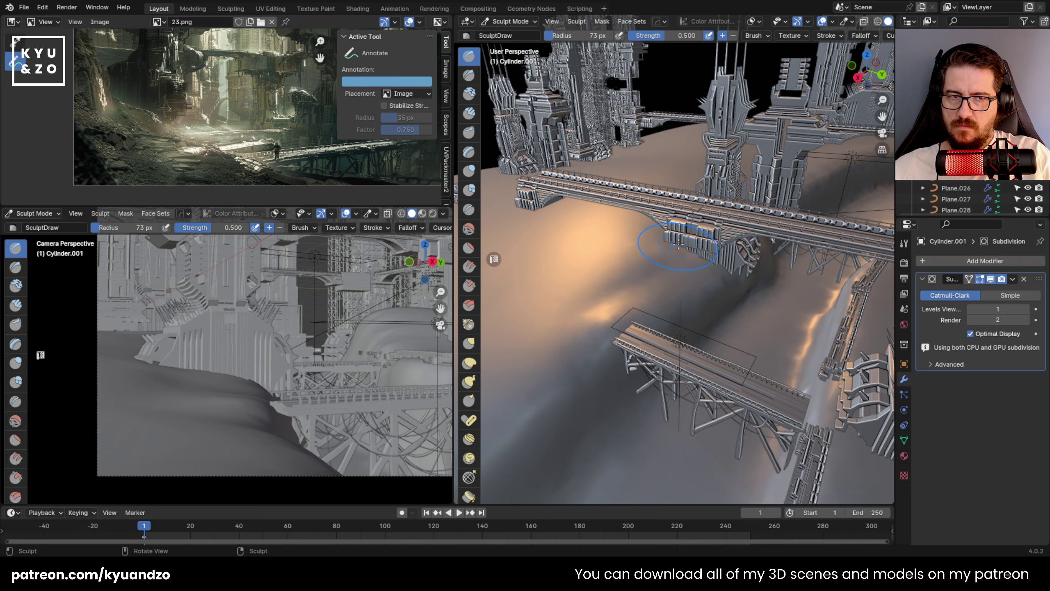
Sculpt a Draw brush stroke down the steep riverbank slope between the camera and the trestle bridge.
{"action": "middle_click_drag", "start_coordinate": [678, 244], "coordinate": [494, 241]}
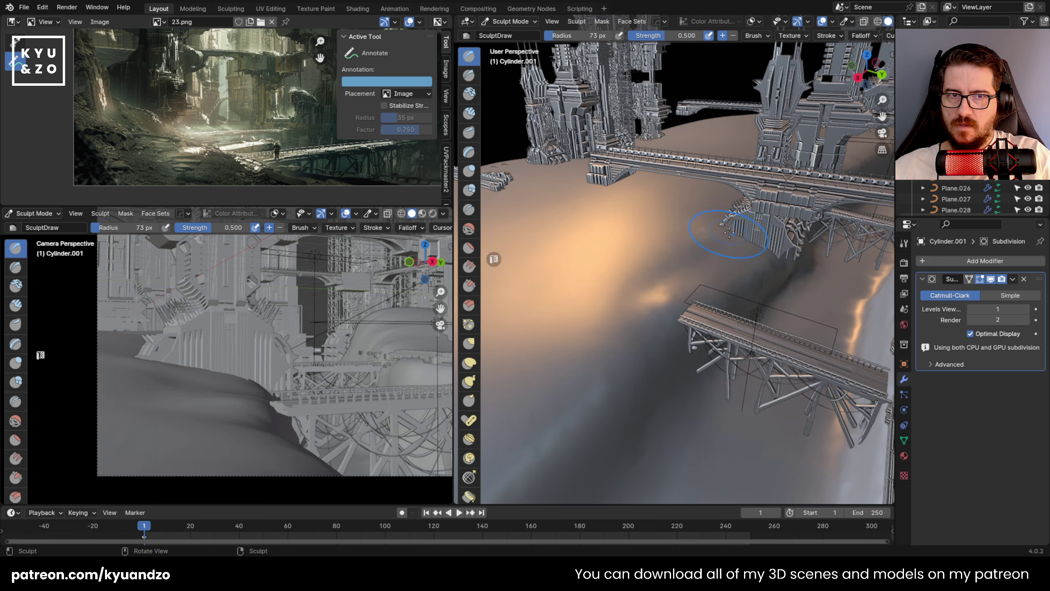
{"action": "middle_click_drag", "start_coordinate": [728, 233], "coordinate": [682, 324]}
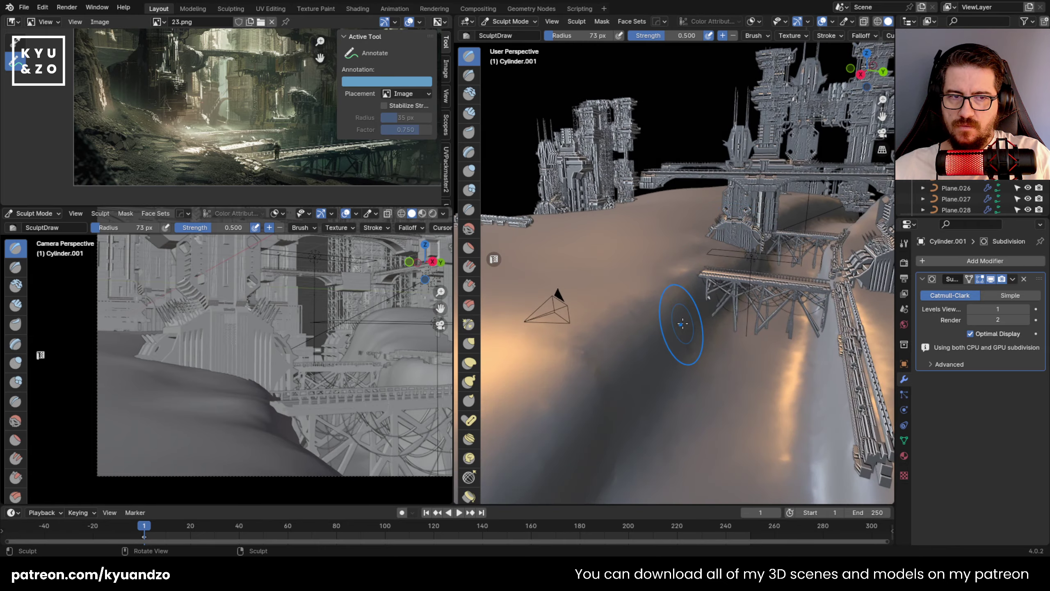
{"action": "middle_click_drag", "start_coordinate": [506, 316], "coordinate": [473, 274], "text": "shift"}
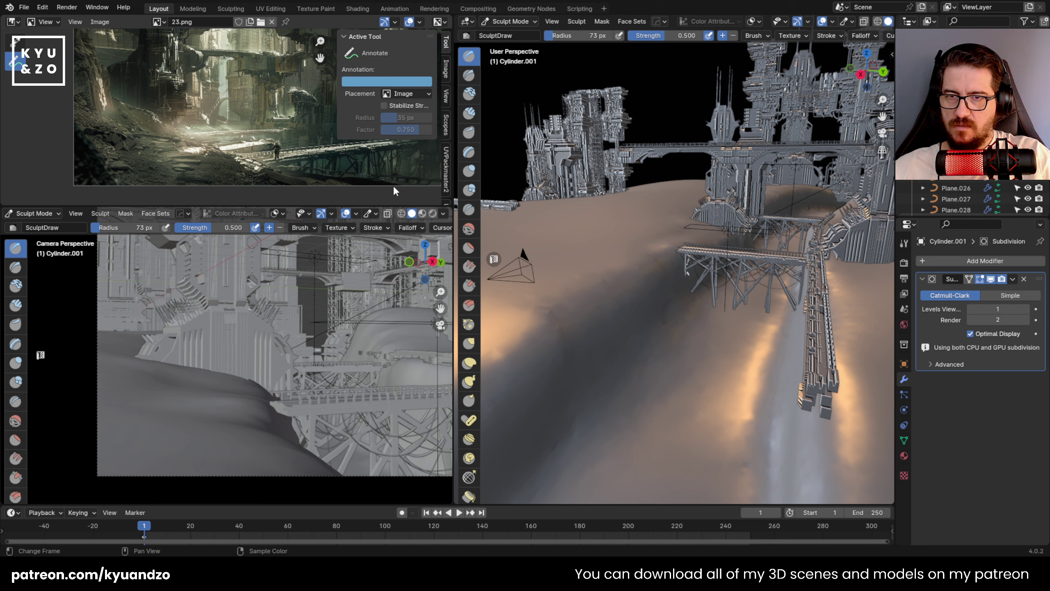
{"action": "scroll", "coordinate": [312, 374], "scroll_direction": "down", "scroll_amount": 1}
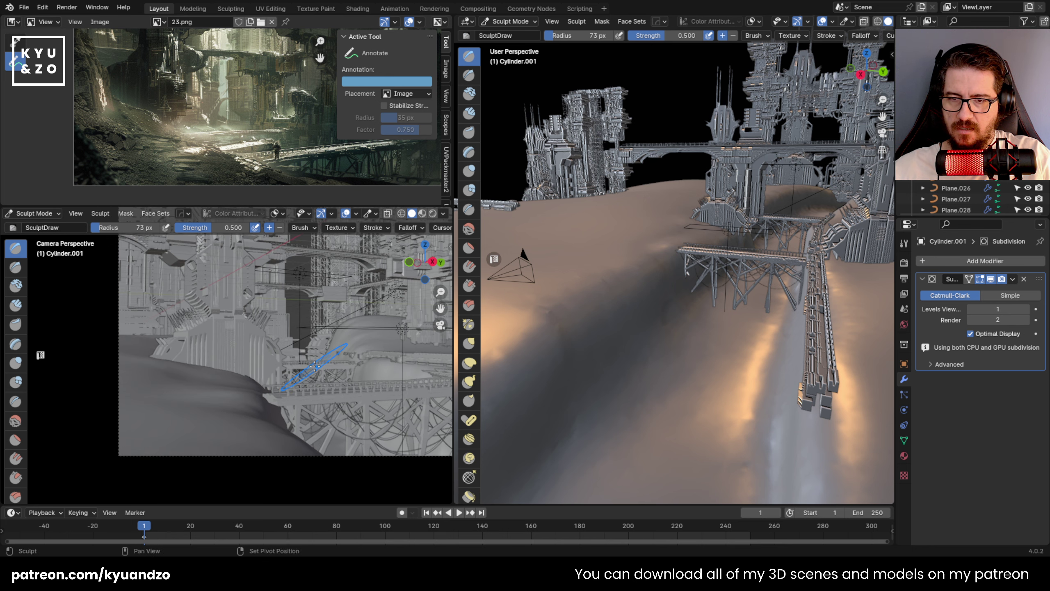
{"action": "middle_click_drag", "start_coordinate": [331, 362], "coordinate": [215, 390], "text": "shift"}
{"action": "scroll", "coordinate": [649, 404], "scroll_direction": "down", "scroll_amount": 2}
{"action": "middle_click_drag", "start_coordinate": [648, 403], "coordinate": [696, 390], "text": "shift"}
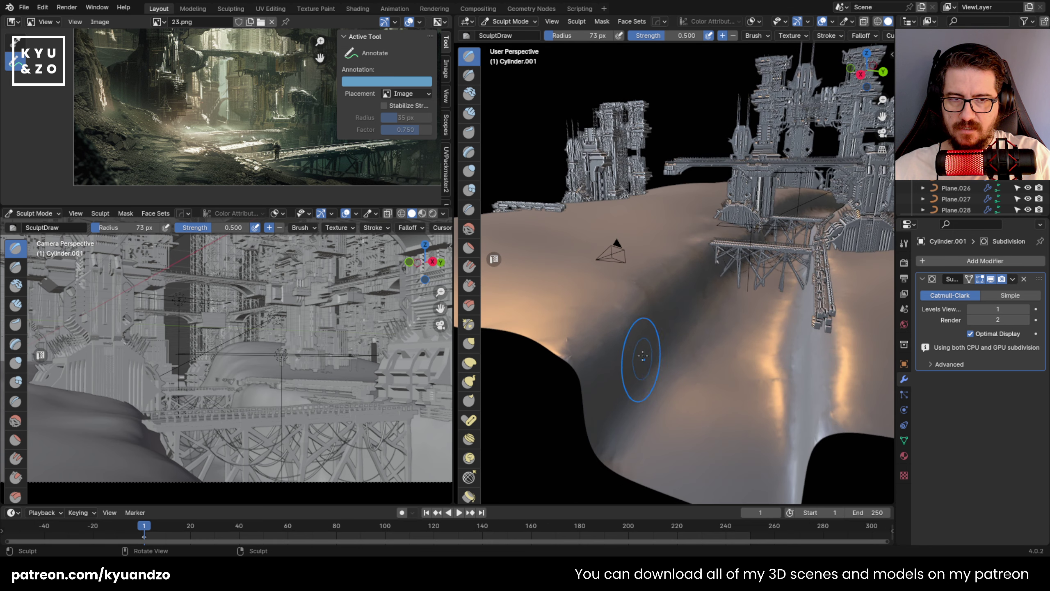
{"action": "mouse_move", "coordinate": [661, 327]}
{"action": "left_mouse_down"}
{"action": "mouse_move", "coordinate": [616, 443]}
{"action": "mouse_move", "coordinate": [678, 430]}
{"action": "mouse_move", "coordinate": [670, 405]}
{"action": "mouse_move", "coordinate": [620, 418]}
{"action": "mouse_move", "coordinate": [640, 424]}
{"action": "mouse_move", "coordinate": [621, 419]}
{"action": "left_mouse_up"}
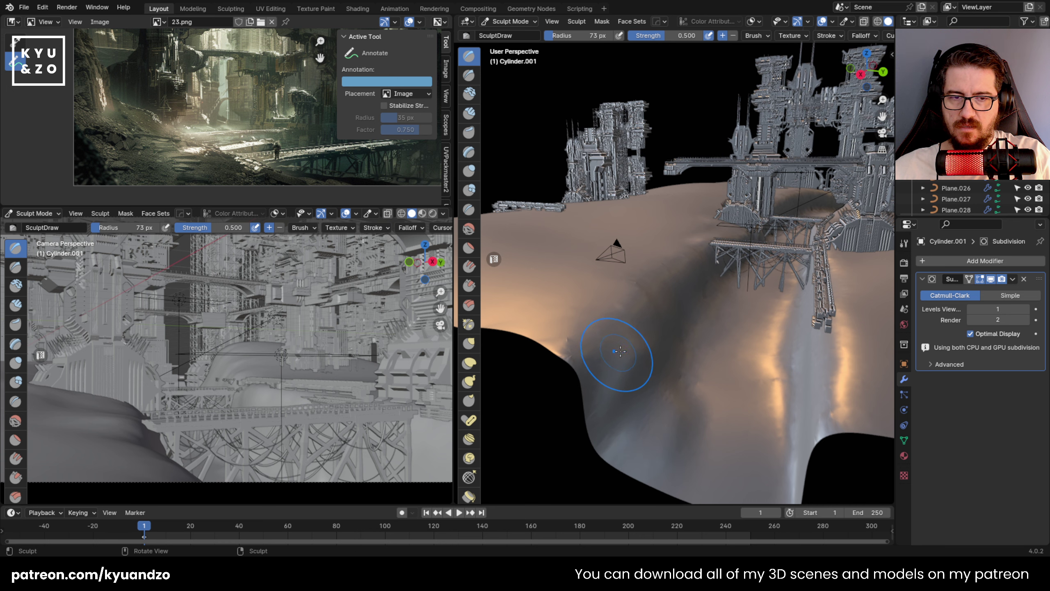
Enable Dyntopo and reshape the steep slope below the camera with several Draw brush strokes.
{"action": "scroll", "coordinate": [789, 37], "scroll_direction": "down", "scroll_amount": 5}
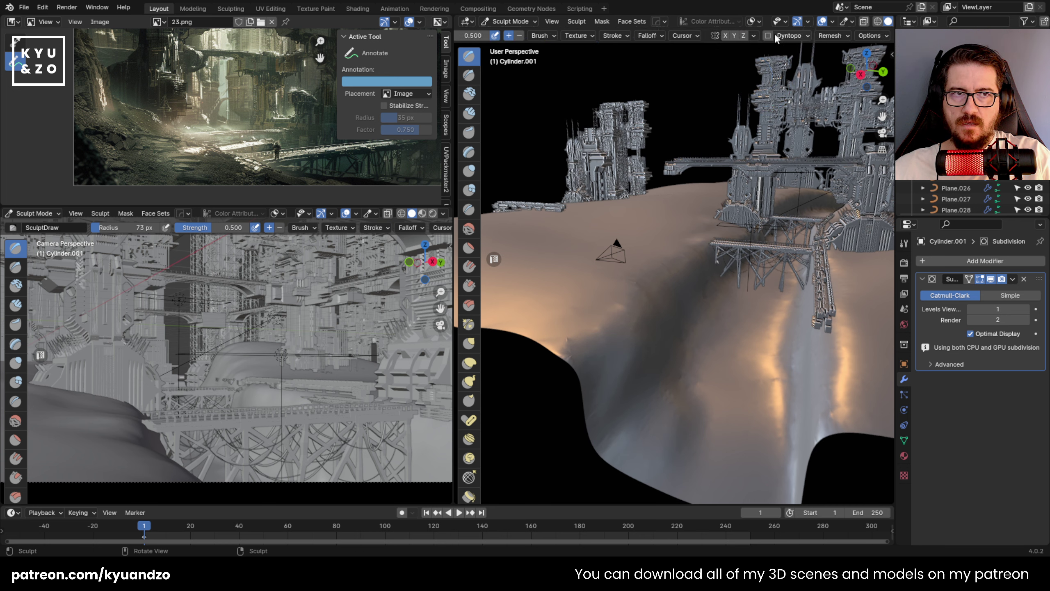
{"action": "left_click", "coordinate": [768, 35]}
{"action": "left_click", "coordinate": [789, 36]}
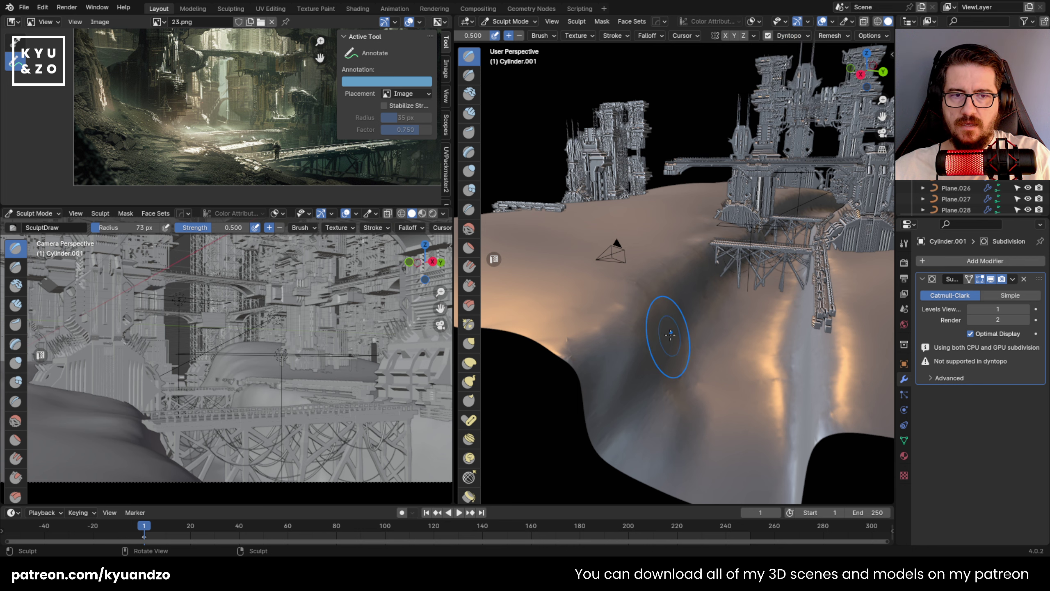
{"action": "left_click_drag", "start_coordinate": [668, 379], "coordinate": [620, 437]}
{"action": "left_click_drag", "start_coordinate": [599, 316], "coordinate": [591, 410]}
{"action": "left_click_drag", "start_coordinate": [659, 310], "coordinate": [678, 463]}
{"action": "left_click_drag", "start_coordinate": [662, 386], "coordinate": [687, 434]}
{"action": "left_click_drag", "start_coordinate": [681, 322], "coordinate": [680, 316]}
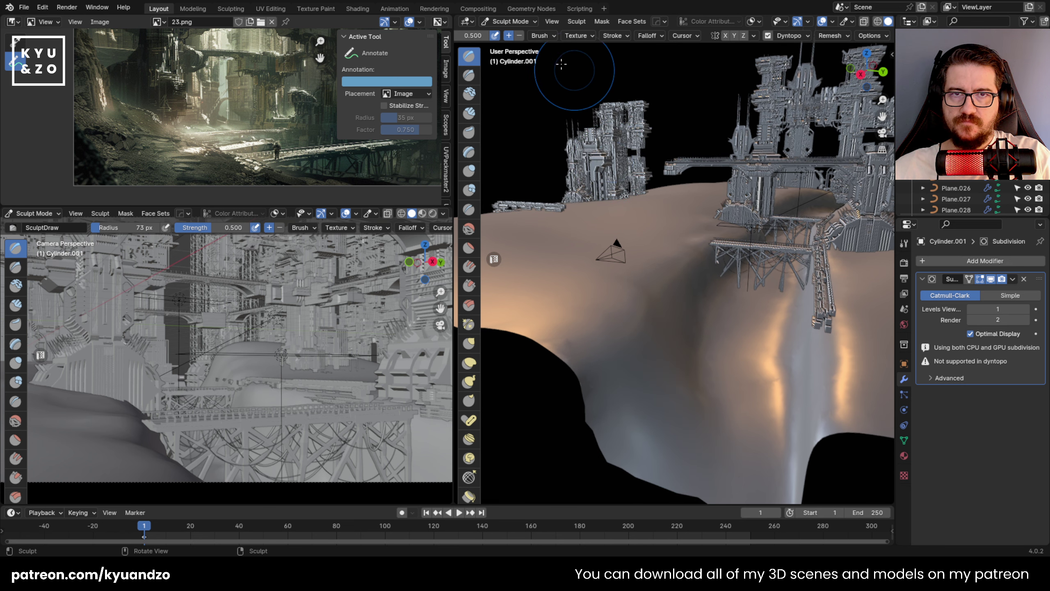
Lower the Draw brush strength to 0.241 and sculpt softer bumps and ledges along the slope and its upper rim below the camera.
{"action": "scroll", "coordinate": [525, 36], "scroll_direction": "up", "scroll_amount": 5}
{"action": "left_click_drag", "start_coordinate": [632, 36], "coordinate": [619, 36]}
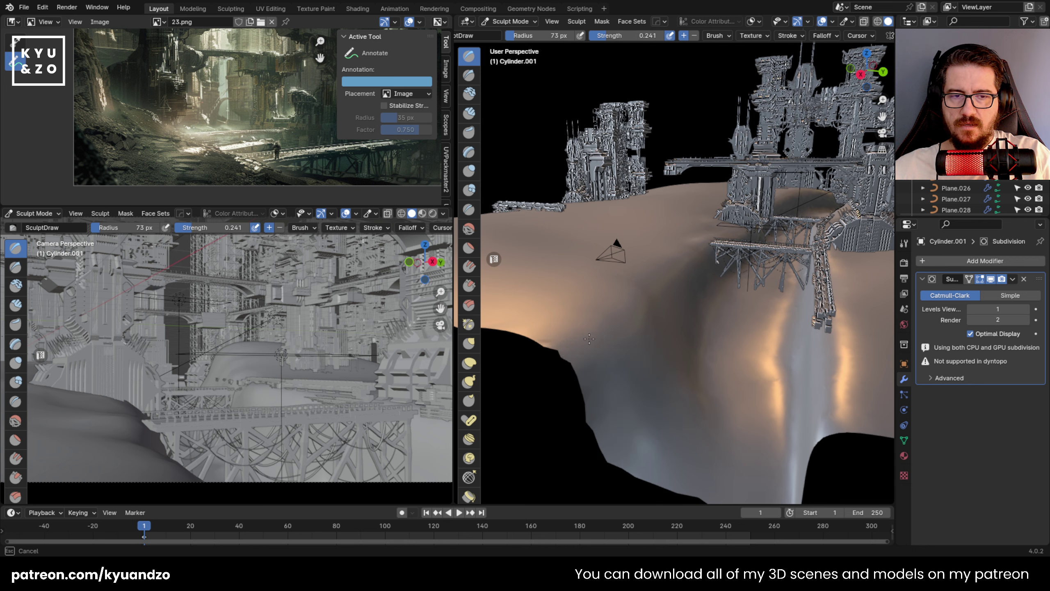
{"action": "mouse_move", "coordinate": [632, 474]}
{"action": "left_mouse_down"}
{"action": "mouse_move", "coordinate": [596, 422]}
{"action": "mouse_move", "coordinate": [608, 414]}
{"action": "left_mouse_up"}
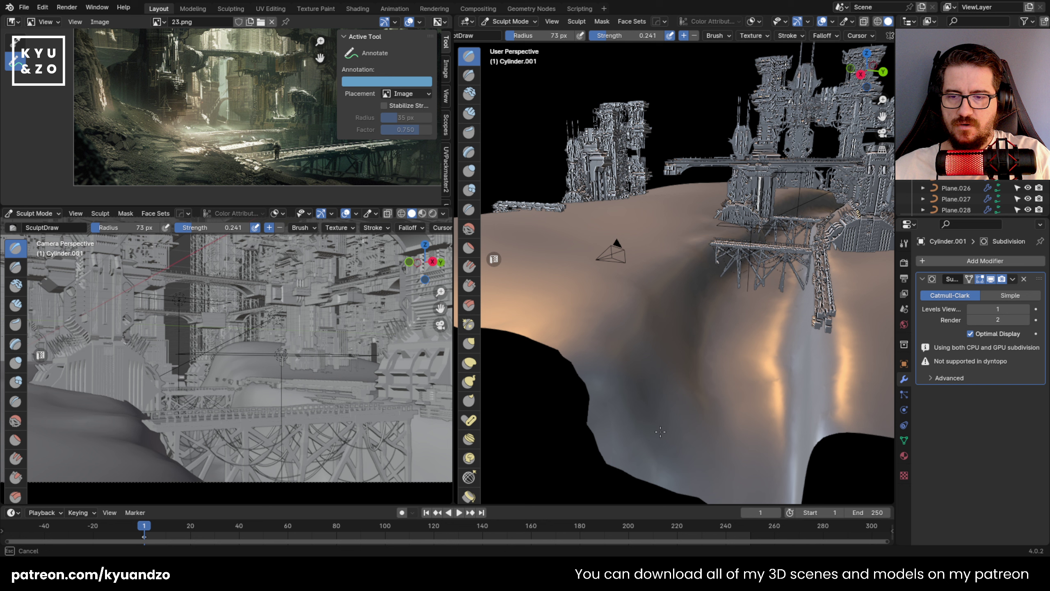
{"action": "scroll", "coordinate": [217, 374], "scroll_direction": "down", "scroll_amount": 2}
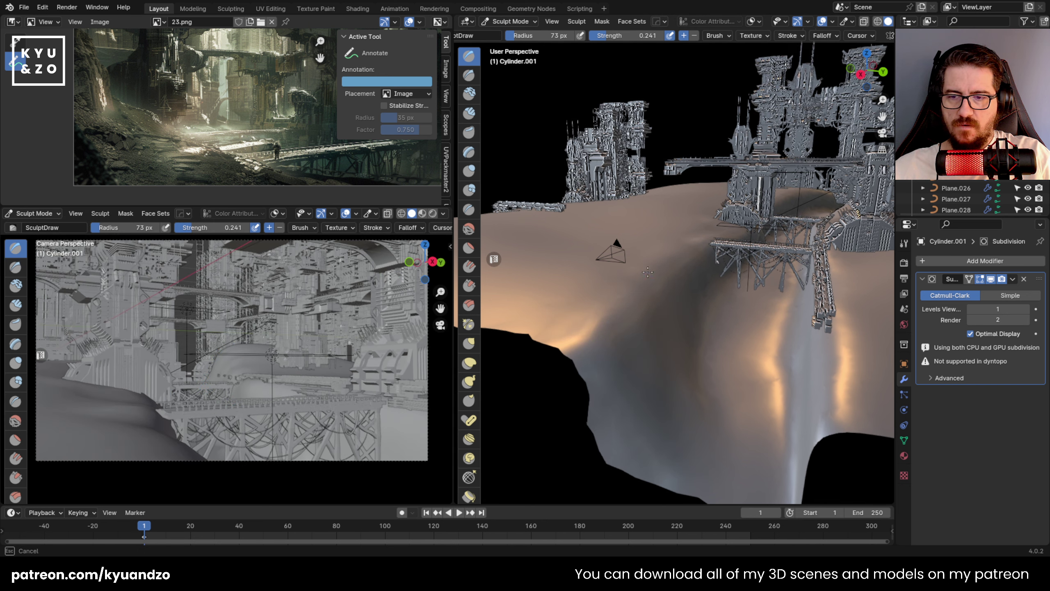
{"action": "mouse_move", "coordinate": [661, 298]}
{"action": "left_mouse_down"}
{"action": "mouse_move", "coordinate": [641, 321]}
{"action": "mouse_move", "coordinate": [632, 372]}
{"action": "mouse_move", "coordinate": [645, 418]}
{"action": "mouse_move", "coordinate": [595, 316]}
{"action": "mouse_move", "coordinate": [639, 362]}
{"action": "left_mouse_up"}
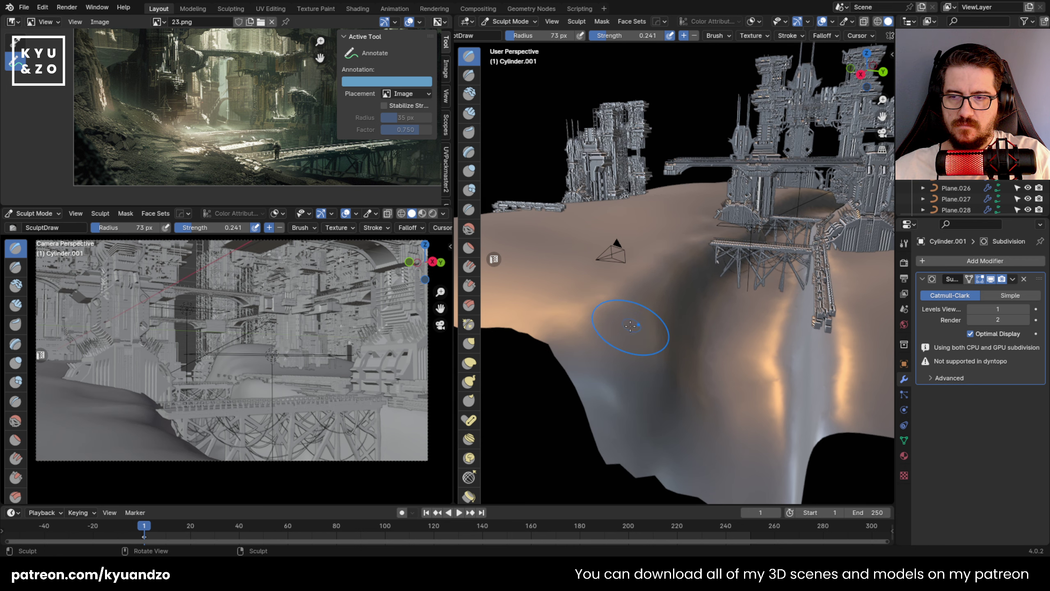
{"action": "left_click_drag", "start_coordinate": [640, 317], "coordinate": [678, 265]}
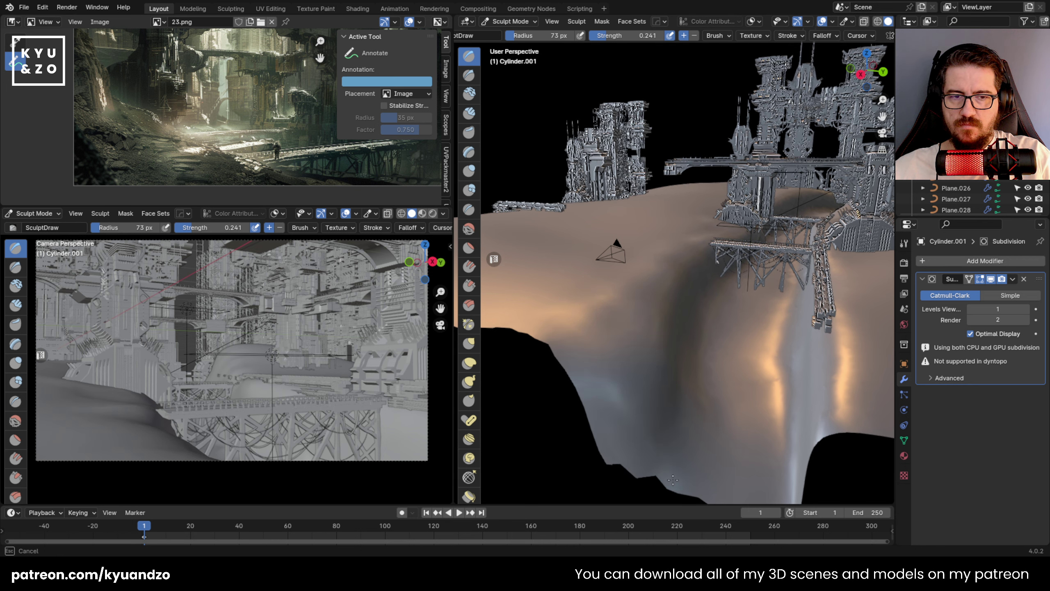
{"action": "left_click_drag", "start_coordinate": [673, 480], "coordinate": [704, 485]}
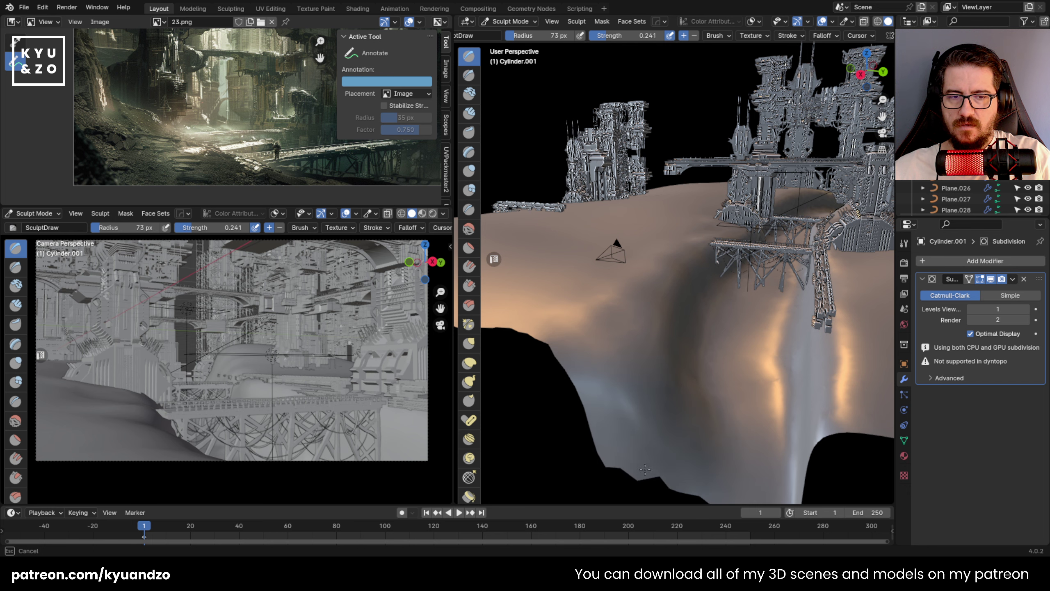
{"action": "mouse_move", "coordinate": [645, 468]}
{"action": "left_mouse_down"}
{"action": "mouse_move", "coordinate": [628, 364]}
{"action": "mouse_move", "coordinate": [599, 315]}
{"action": "mouse_move", "coordinate": [612, 331]}
{"action": "mouse_move", "coordinate": [691, 252]}
{"action": "left_mouse_up"}
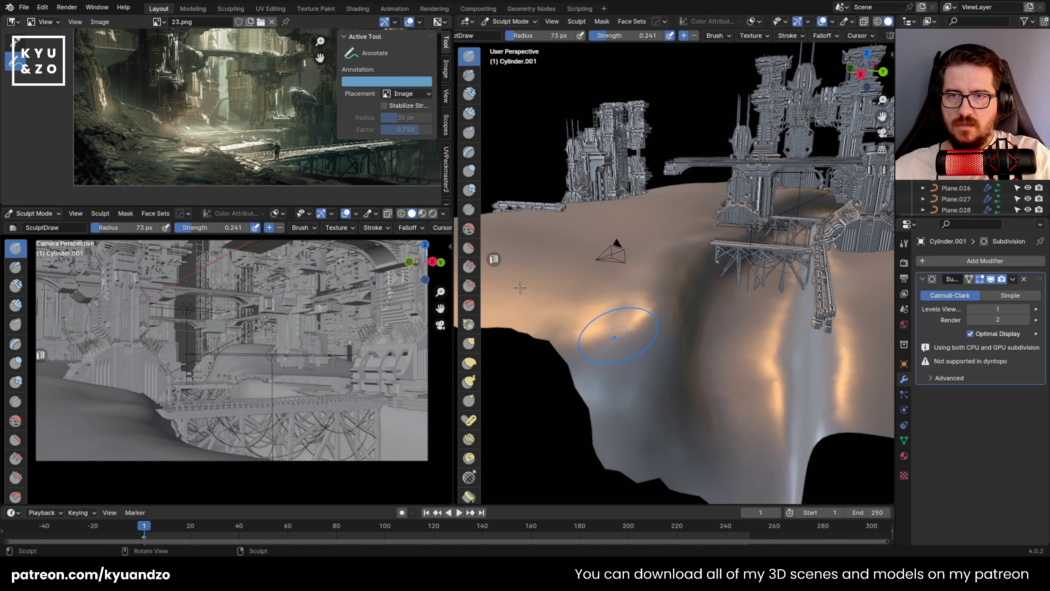
{"action": "mouse_move", "coordinate": [662, 314]}
{"action": "left_mouse_down"}
{"action": "mouse_move", "coordinate": [679, 340]}
{"action": "mouse_move", "coordinate": [677, 394]}
{"action": "mouse_move", "coordinate": [678, 340]}
{"action": "mouse_move", "coordinate": [662, 319]}
{"action": "mouse_move", "coordinate": [672, 424]}
{"action": "mouse_move", "coordinate": [628, 337]}
{"action": "mouse_move", "coordinate": [679, 357]}
{"action": "mouse_move", "coordinate": [653, 314]}
{"action": "mouse_move", "coordinate": [670, 323]}
{"action": "left_mouse_up"}
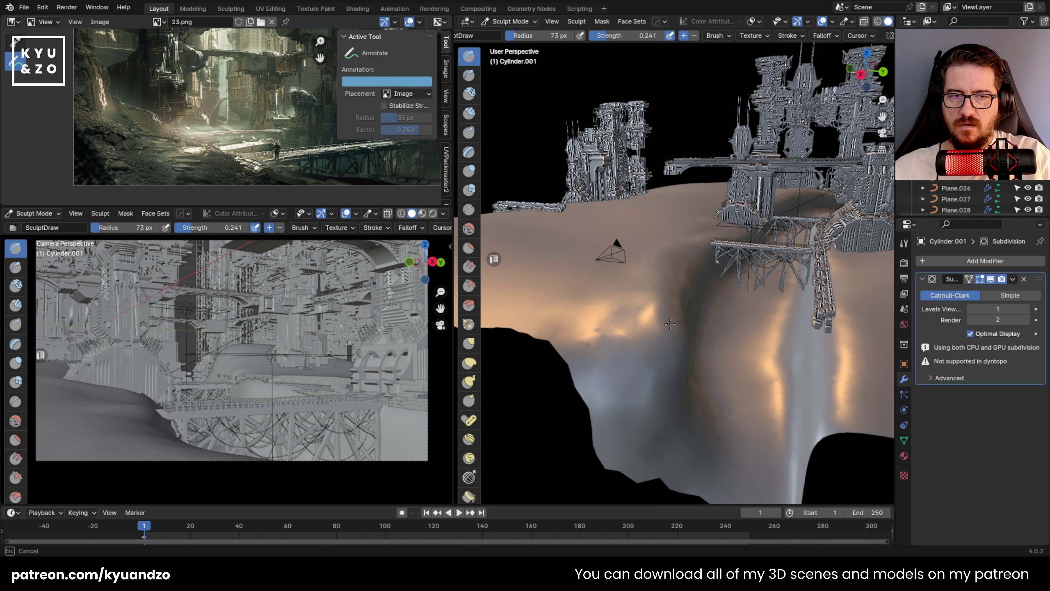
{"action": "middle_click_drag", "start_coordinate": [670, 323], "coordinate": [669, 296]}
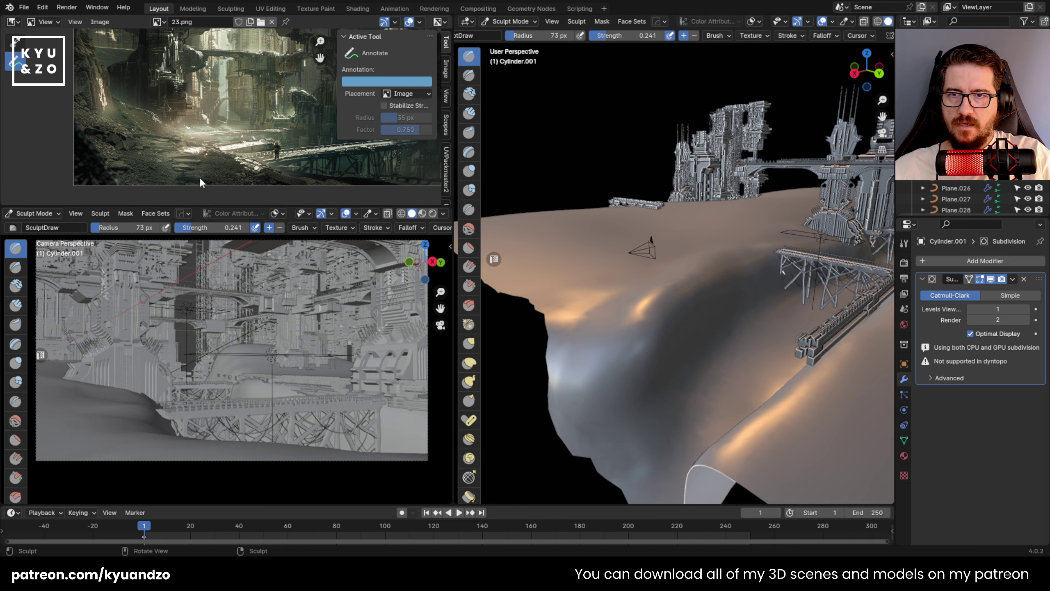
Lower the Smooth brush strength and reshape the slope and its upper rim below the camera with Draw brush strokes.
{"action": "middle_click_drag", "start_coordinate": [272, 131], "coordinate": [230, 139]}
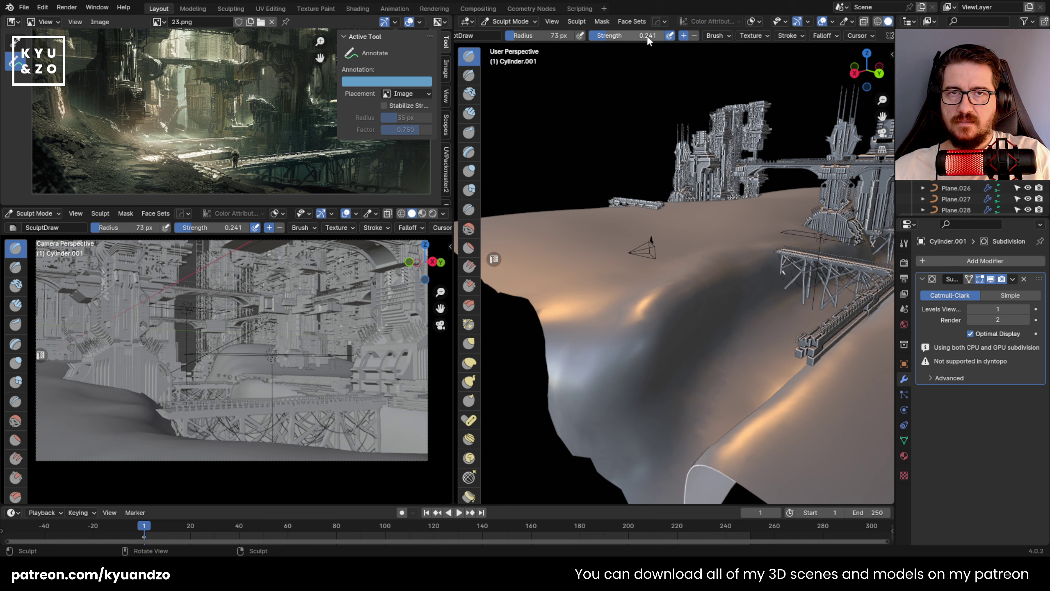
{"action": "left_click", "coordinate": [468, 230]}
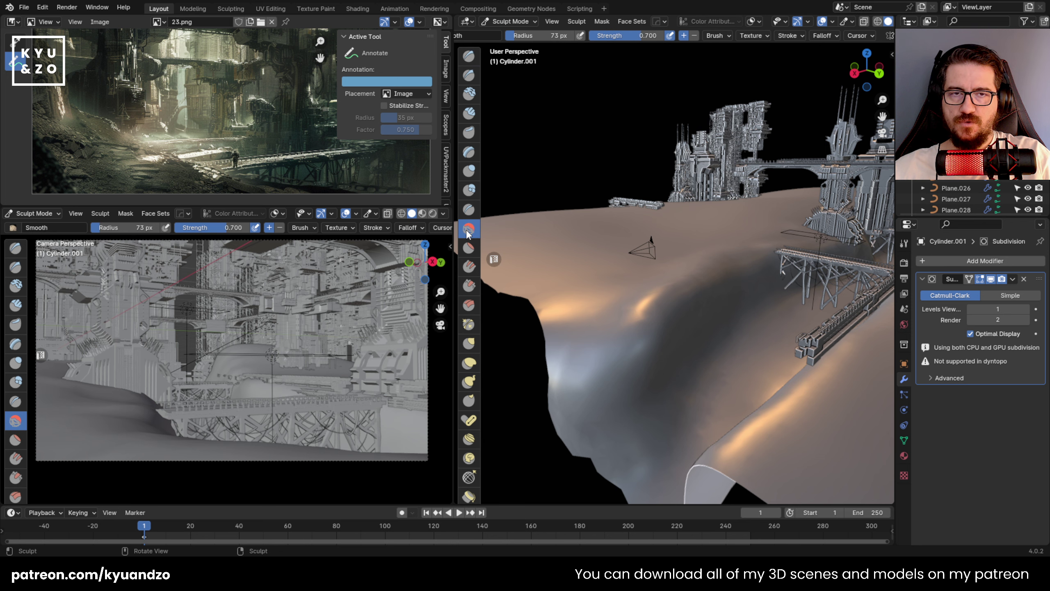
{"action": "left_click_drag", "start_coordinate": [631, 35], "coordinate": [612, 38]}
{"action": "left_click", "coordinate": [468, 56]}
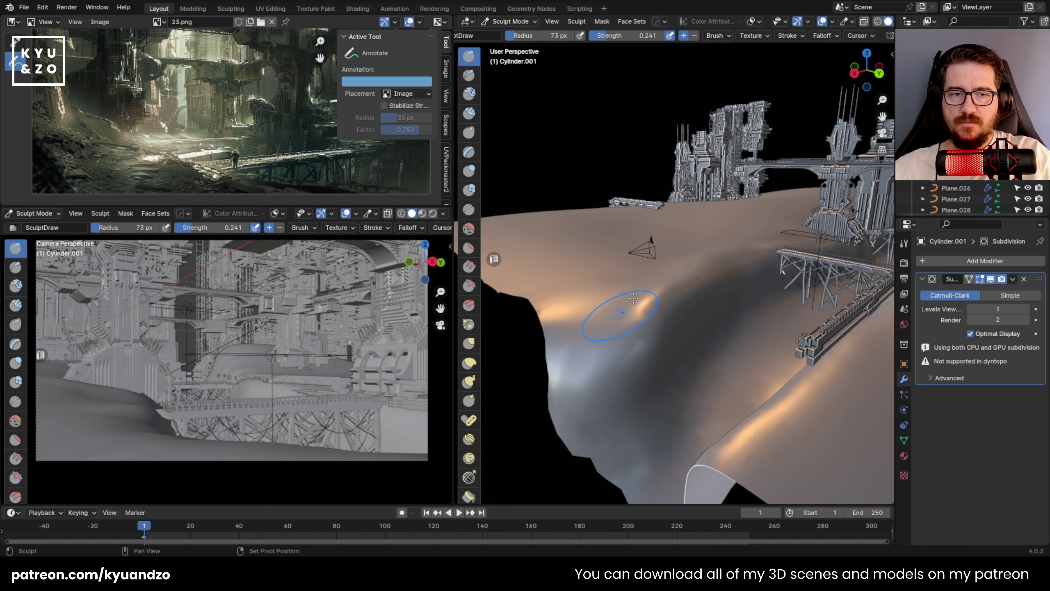
{"action": "mouse_move", "coordinate": [631, 360]}
{"action": "left_mouse_down"}
{"action": "mouse_move", "coordinate": [616, 323]}
{"action": "mouse_move", "coordinate": [552, 346]}
{"action": "mouse_move", "coordinate": [583, 333]}
{"action": "mouse_move", "coordinate": [570, 368]}
{"action": "left_mouse_up"}
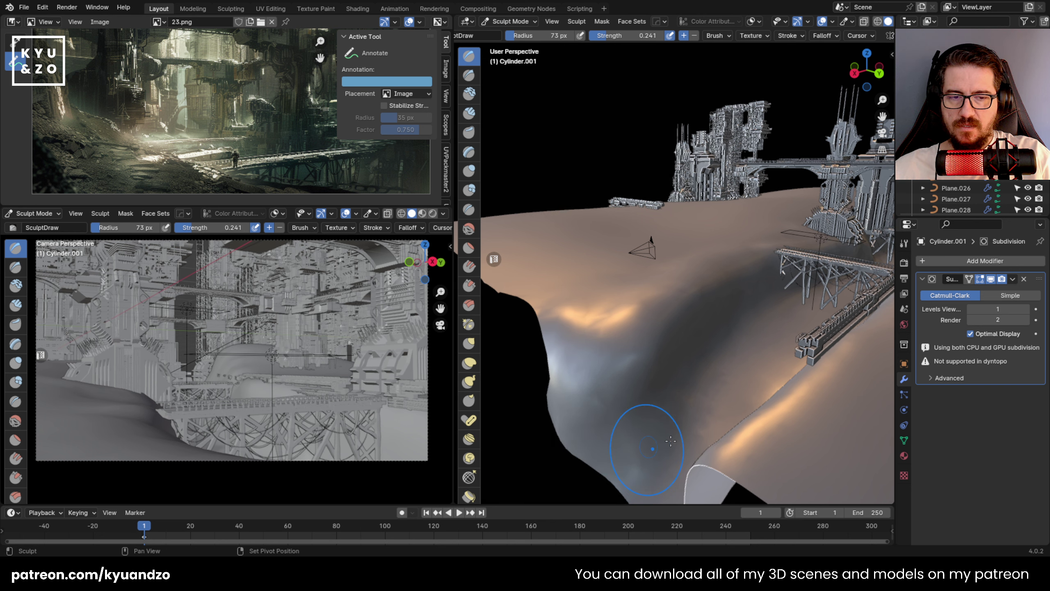
{"action": "mouse_move", "coordinate": [634, 420]}
{"action": "left_mouse_down"}
{"action": "mouse_move", "coordinate": [645, 364]}
{"action": "mouse_move", "coordinate": [612, 323]}
{"action": "mouse_move", "coordinate": [620, 339]}
{"action": "mouse_move", "coordinate": [655, 306]}
{"action": "mouse_move", "coordinate": [595, 313]}
{"action": "mouse_move", "coordinate": [631, 325]}
{"action": "mouse_move", "coordinate": [671, 292]}
{"action": "left_mouse_up"}
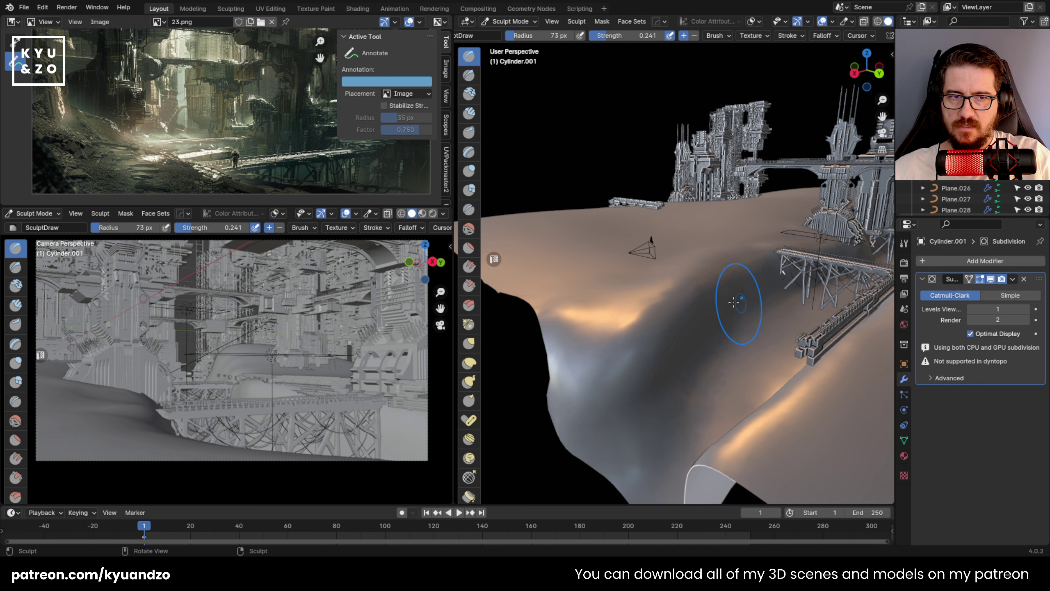
{"action": "scroll", "coordinate": [230, 91], "scroll_direction": "up", "scroll_amount": 4}
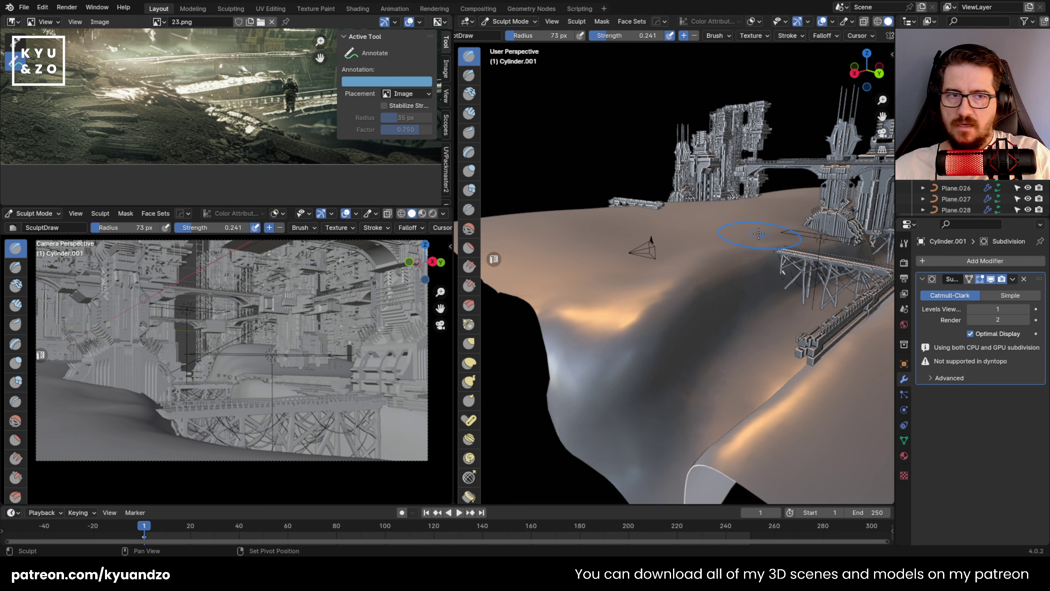
{"action": "middle_click_drag", "start_coordinate": [630, 322], "coordinate": [631, 294], "text": "ctrl"}
{"action": "left_click_drag", "start_coordinate": [630, 293], "coordinate": [647, 286]}
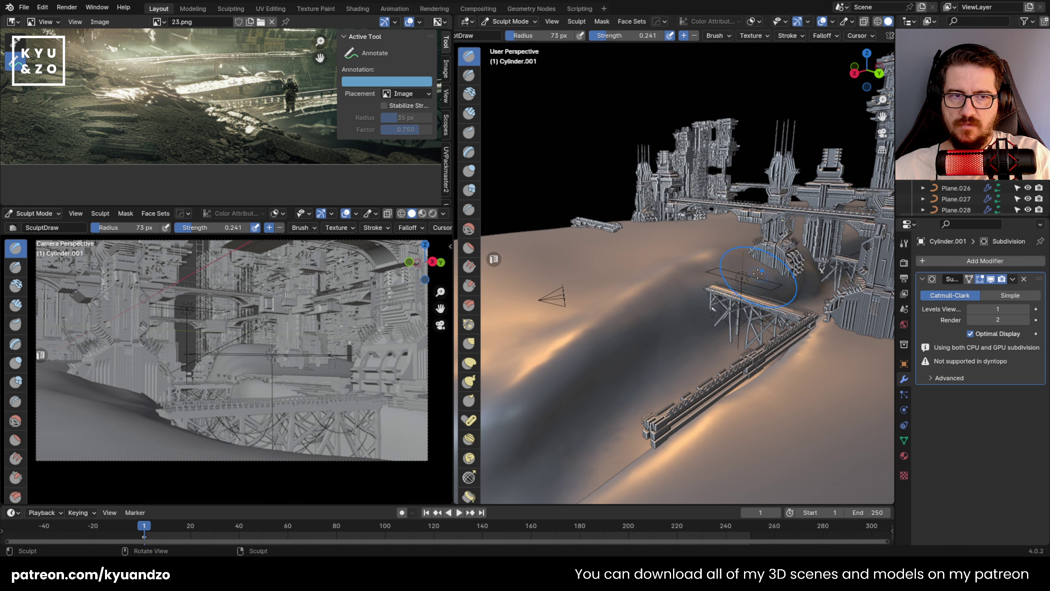
Smooth the bumps on the bank's crest beside the near end of the trestle bridge.
{"action": "scroll", "coordinate": [655, 248], "scroll_direction": "up", "scroll_amount": 4}
{"action": "mouse_move", "coordinate": [646, 251]}
{"action": "middle_mouse_down"}
{"action": "mouse_move", "coordinate": [662, 240]}
{"action": "mouse_move", "coordinate": [661, 308]}
{"action": "mouse_move", "coordinate": [661, 282]}
{"action": "mouse_move", "coordinate": [616, 296]}
{"action": "middle_mouse_up"}
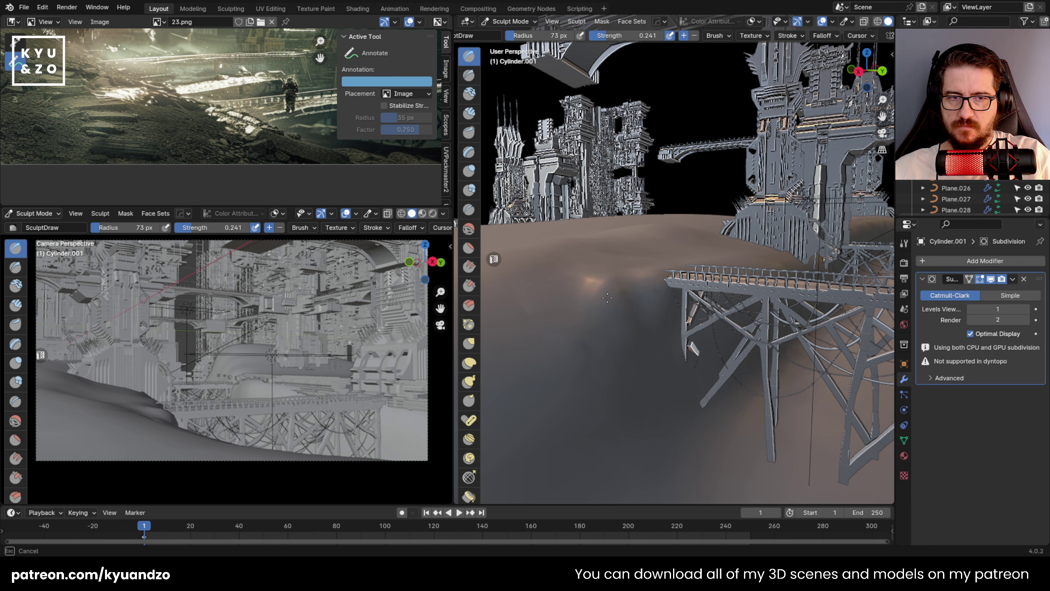
{"action": "mouse_move", "coordinate": [587, 305]}
{"action": "left_mouse_down", "text": "shift"}
{"action": "mouse_move", "coordinate": [595, 287]}
{"action": "mouse_move", "coordinate": [620, 352]}
{"action": "left_mouse_up", "text": "shift"}
{"action": "scroll", "coordinate": [764, 31], "scroll_direction": "down", "scroll_amount": 1}
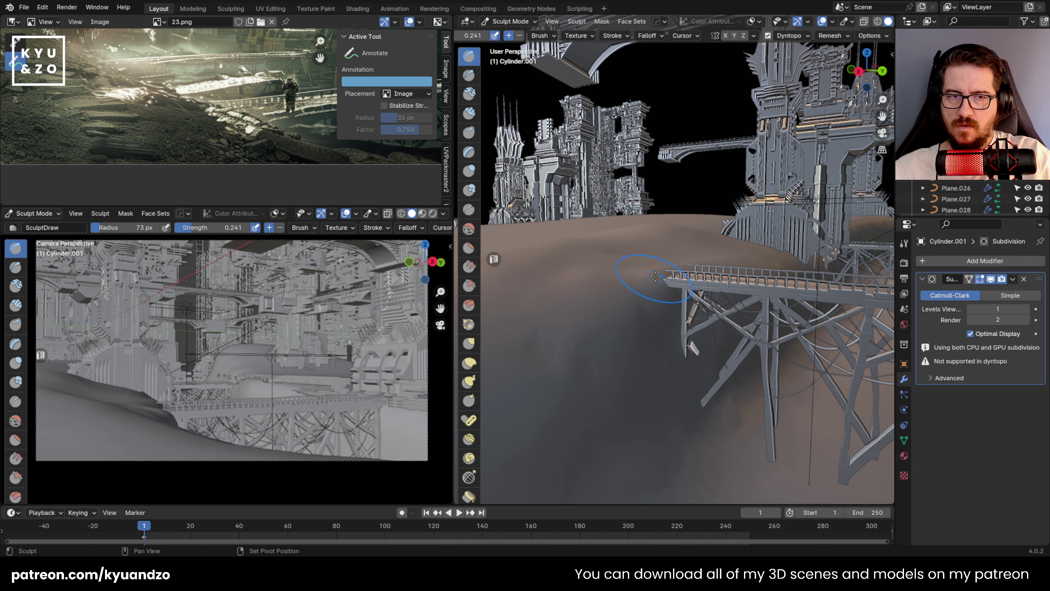
{"action": "left_click_drag", "start_coordinate": [632, 275], "coordinate": [628, 283], "text": "shift"}
{"action": "mouse_move", "coordinate": [623, 282]}
{"action": "left_mouse_down", "text": "shift"}
{"action": "mouse_move", "coordinate": [612, 287]}
{"action": "mouse_move", "coordinate": [628, 285]}
{"action": "left_mouse_up", "text": "shift"}
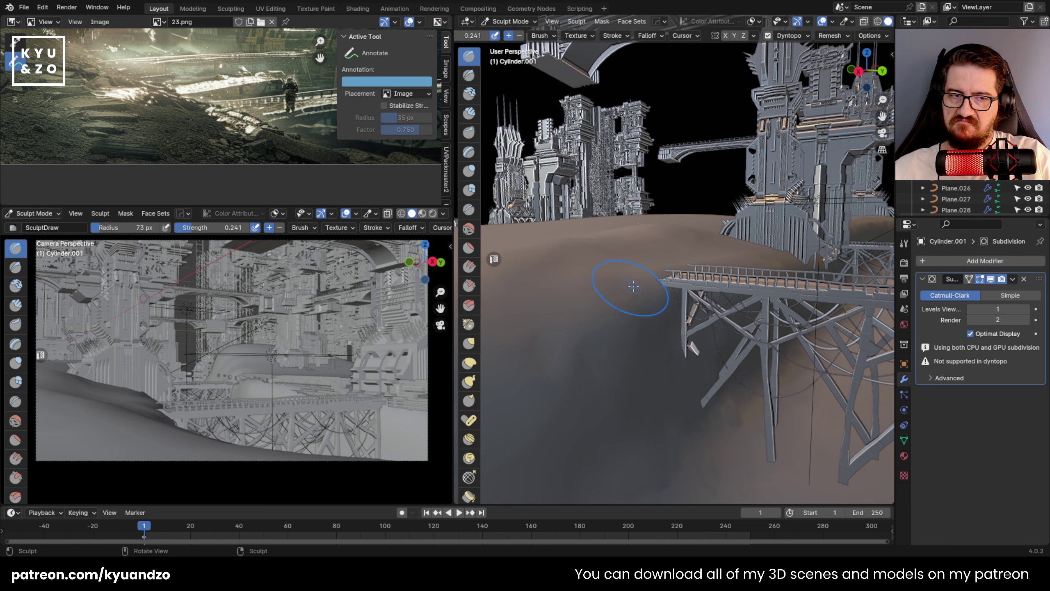
Smooth the steep bank face below and behind the trestle bridge's supports.
{"action": "key", "text": "b"}
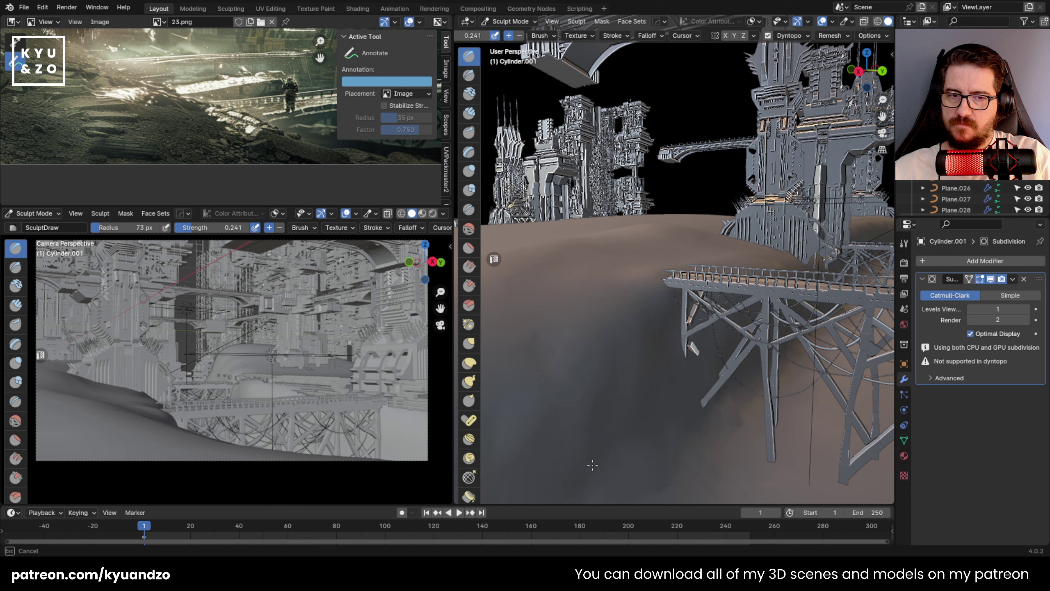
{"action": "left_click_drag", "start_coordinate": [593, 465], "coordinate": [649, 420], "text": "shift"}
{"action": "left_click_drag", "start_coordinate": [728, 413], "coordinate": [748, 396], "text": "shift"}
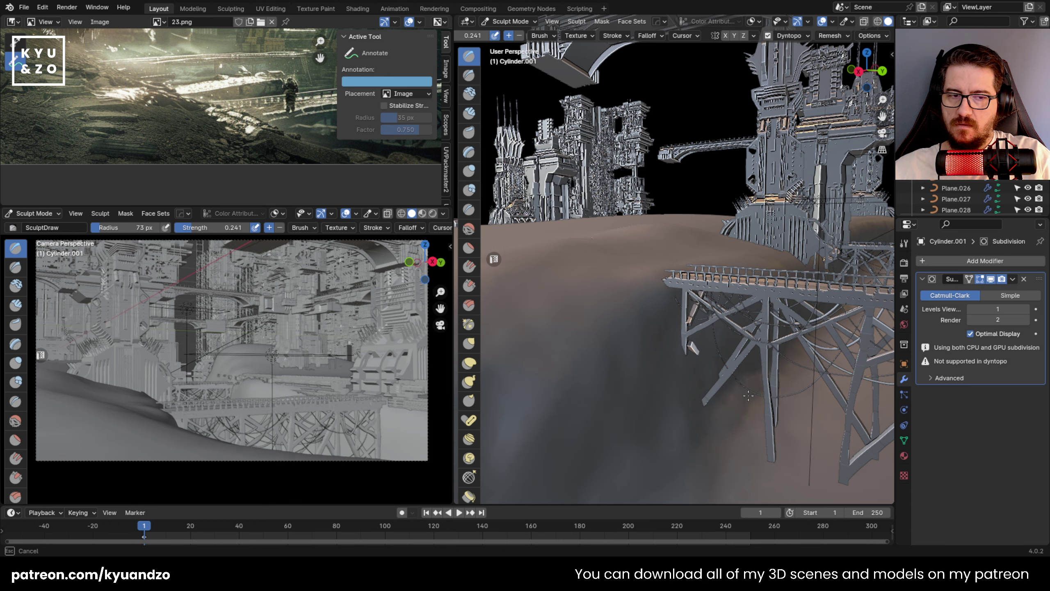
{"action": "mouse_move", "coordinate": [690, 363]}
{"action": "left_mouse_down", "text": "shift"}
{"action": "mouse_move", "coordinate": [680, 438]}
{"action": "mouse_move", "coordinate": [636, 339]}
{"action": "left_mouse_up", "text": "shift"}
Frame the rocky hillside in the reference image and enlarge the reference viewer's area.
{"action": "middle_click_drag", "start_coordinate": [600, 274], "coordinate": [626, 285], "text": "shift"}
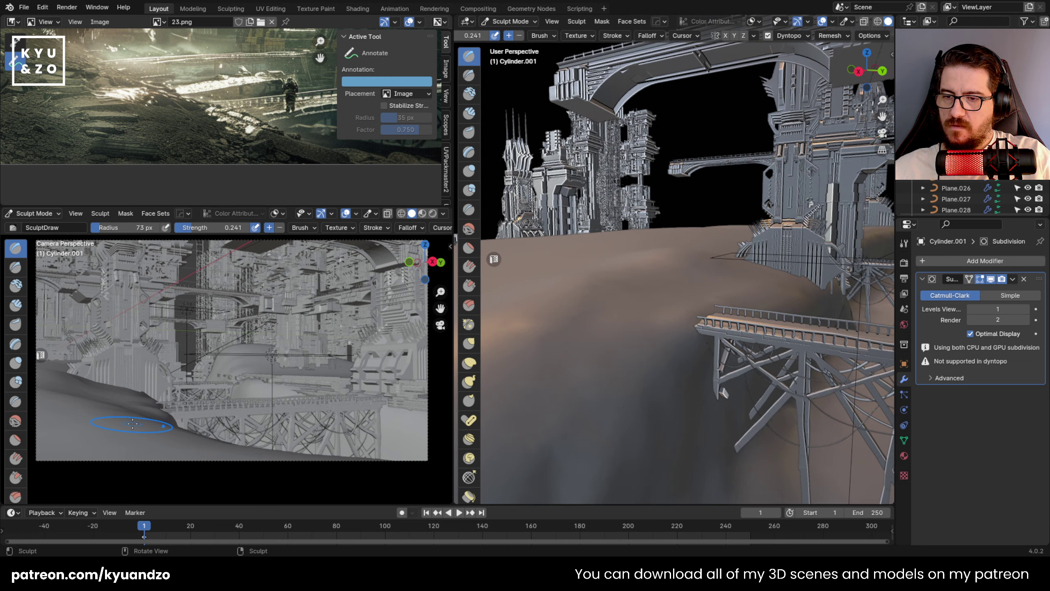
{"action": "middle_click_drag", "start_coordinate": [146, 92], "coordinate": [244, 169]}
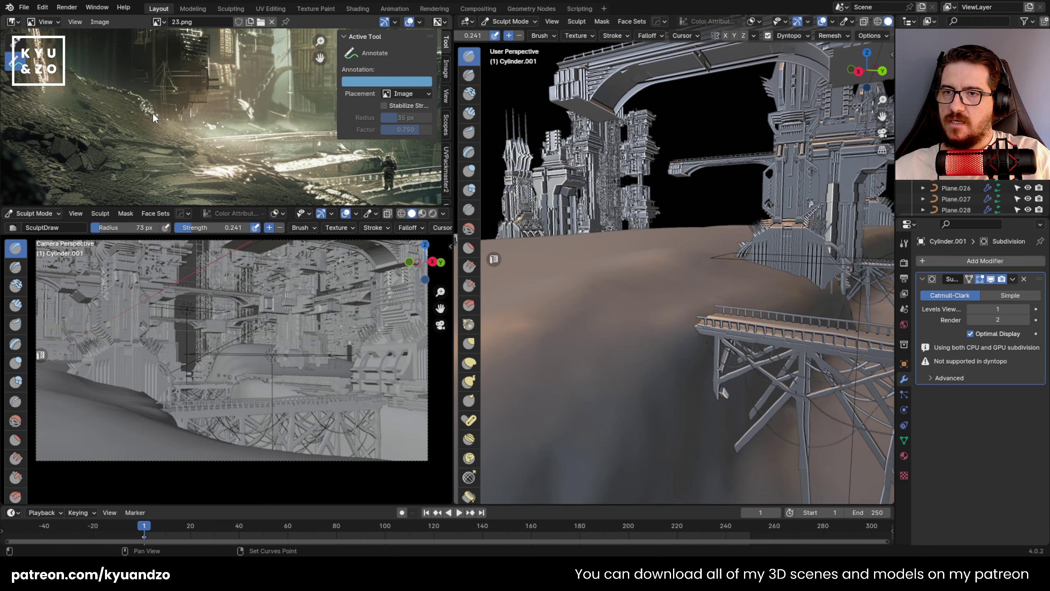
{"action": "middle_click_drag", "start_coordinate": [153, 117], "coordinate": [193, 137]}
{"action": "middle_click_drag", "start_coordinate": [127, 149], "coordinate": [208, 173]}
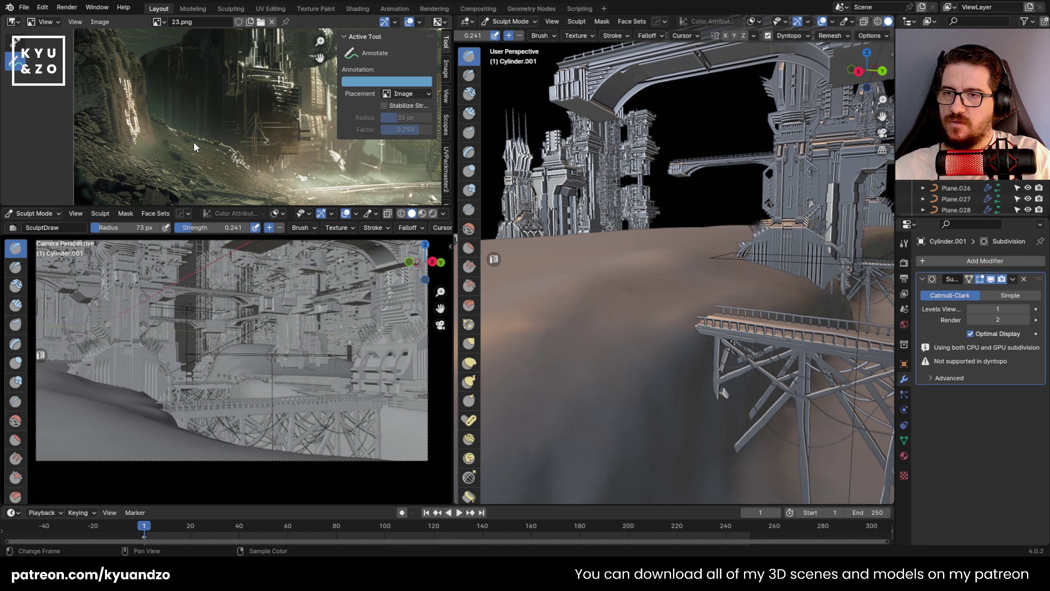
{"action": "scroll", "coordinate": [208, 173], "scroll_direction": "down", "scroll_amount": 1}
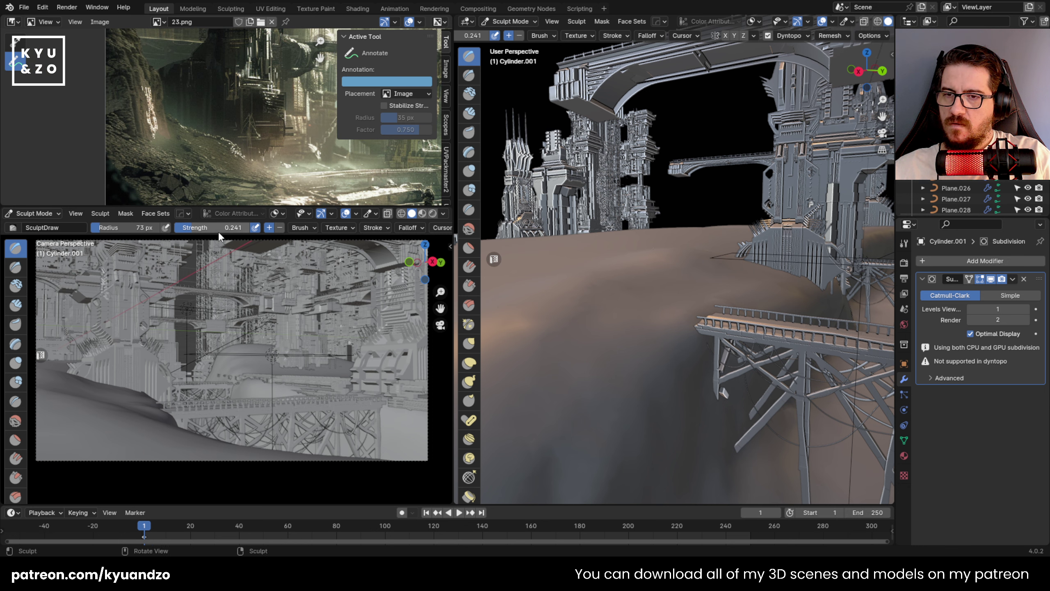
{"action": "left_click_drag", "start_coordinate": [221, 205], "coordinate": [221, 230]}
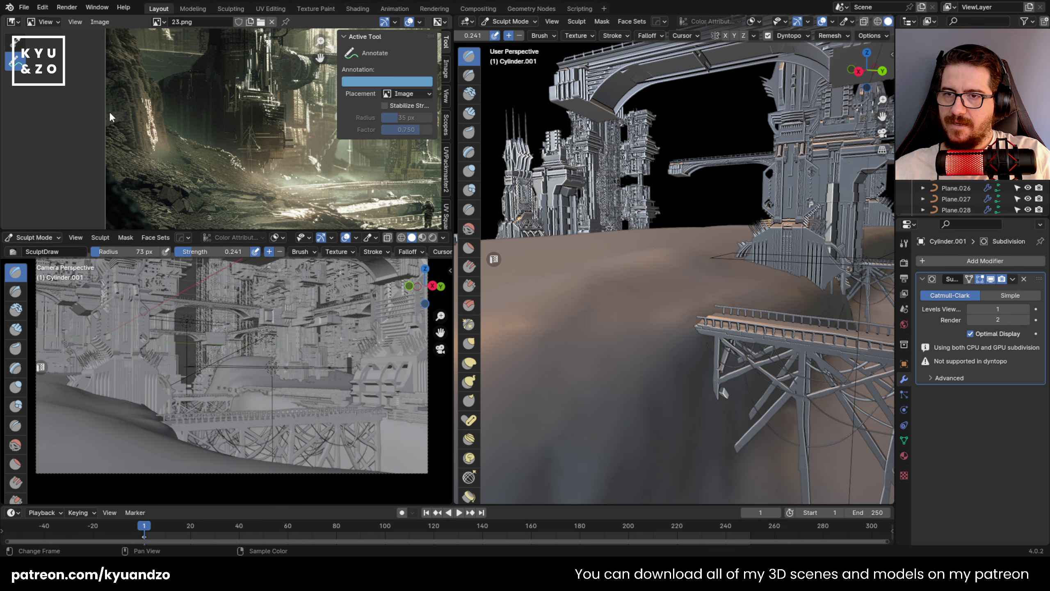
Sculpt diagonal ridges and hollows with the Draw brush on the hillside beside the large pier.
{"action": "middle_click_drag", "start_coordinate": [807, 294], "coordinate": [816, 325]}
{"action": "middle_click_drag", "start_coordinate": [661, 207], "coordinate": [679, 291], "text": "shift"}
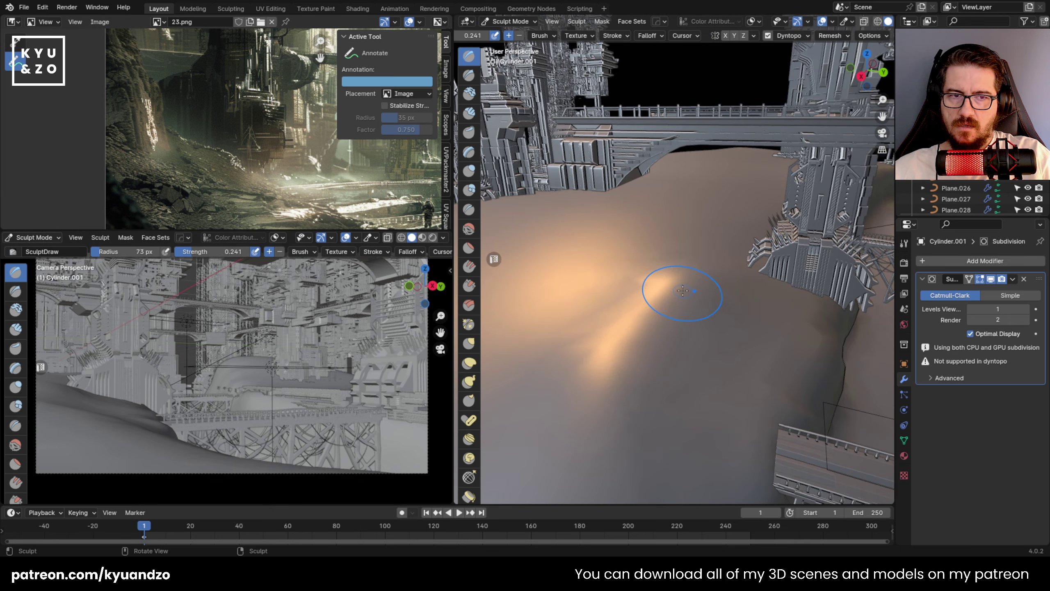
{"action": "left_click_drag", "start_coordinate": [679, 293], "coordinate": [654, 265]}
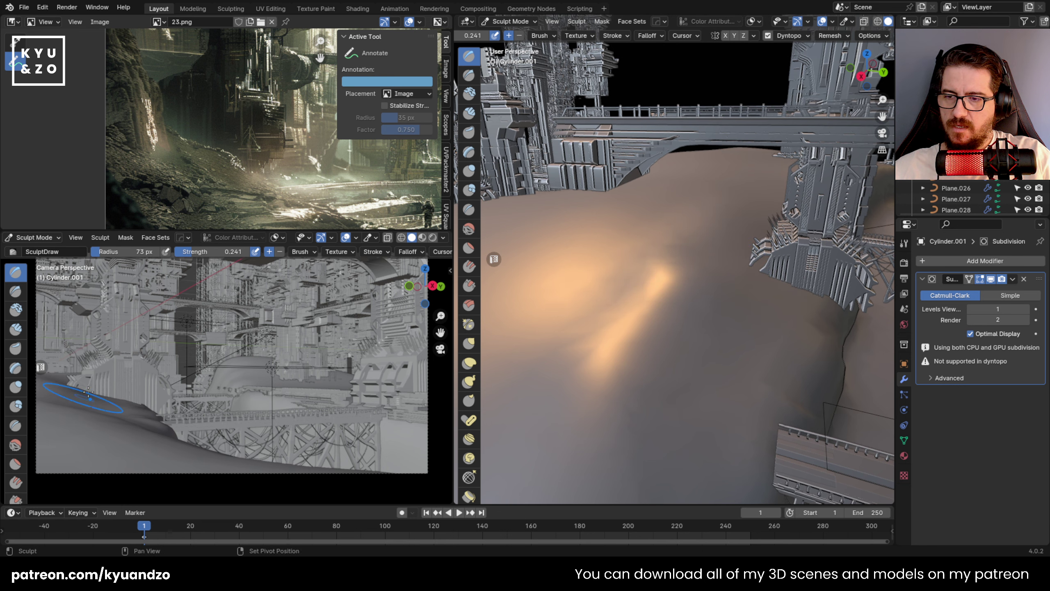
{"action": "middle_click_drag", "start_coordinate": [88, 392], "coordinate": [221, 377], "text": "shift"}
{"action": "left_click_drag", "start_coordinate": [717, 241], "coordinate": [633, 296]}
{"action": "left_click_drag", "start_coordinate": [690, 265], "coordinate": [612, 306]}
{"action": "left_click_drag", "start_coordinate": [733, 232], "coordinate": [729, 235]}
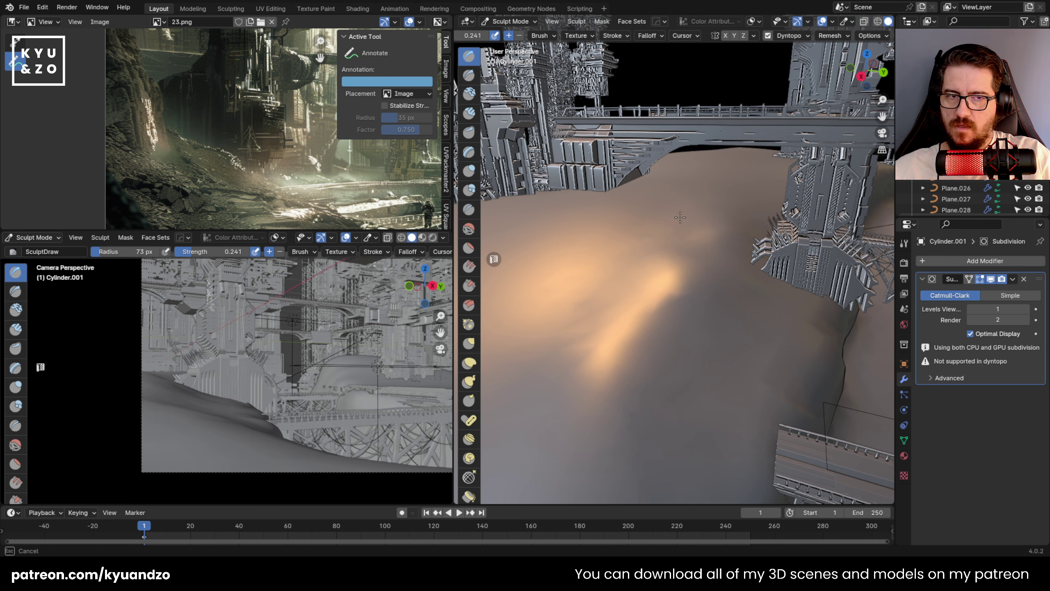
{"action": "left_click_drag", "start_coordinate": [676, 258], "coordinate": [569, 347]}
{"action": "left_click_drag", "start_coordinate": [648, 245], "coordinate": [573, 329]}
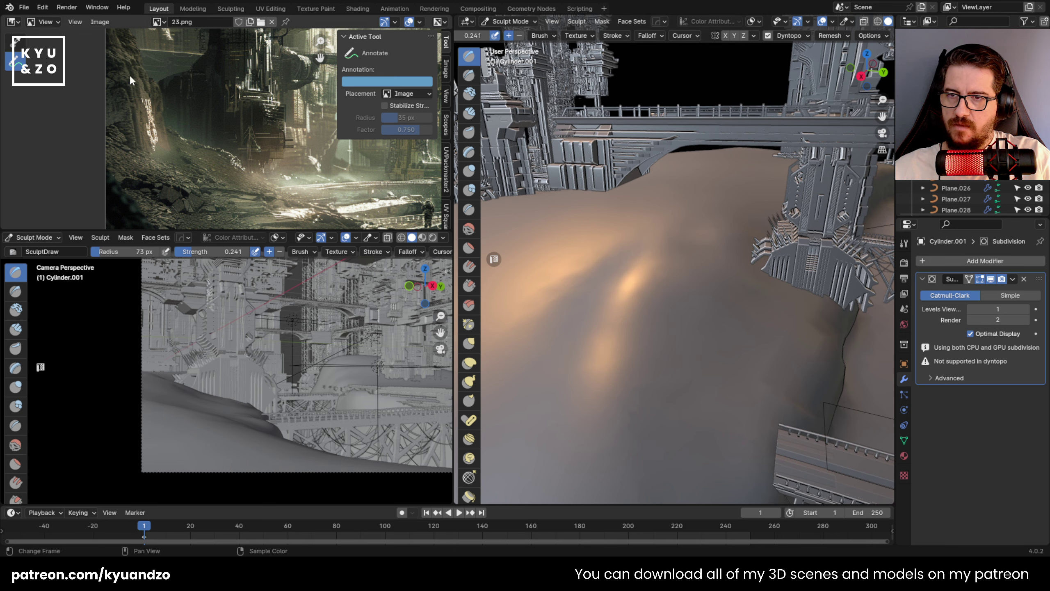
Raise a small mound with the Draw brush on the high ground just ahead of the camera.
{"action": "middle_click_drag", "start_coordinate": [179, 85], "coordinate": [205, 147]}
{"action": "mouse_move", "coordinate": [632, 305]}
{"action": "middle_mouse_down"}
{"action": "mouse_move", "coordinate": [653, 293]}
{"action": "mouse_move", "coordinate": [600, 290]}
{"action": "middle_mouse_up"}
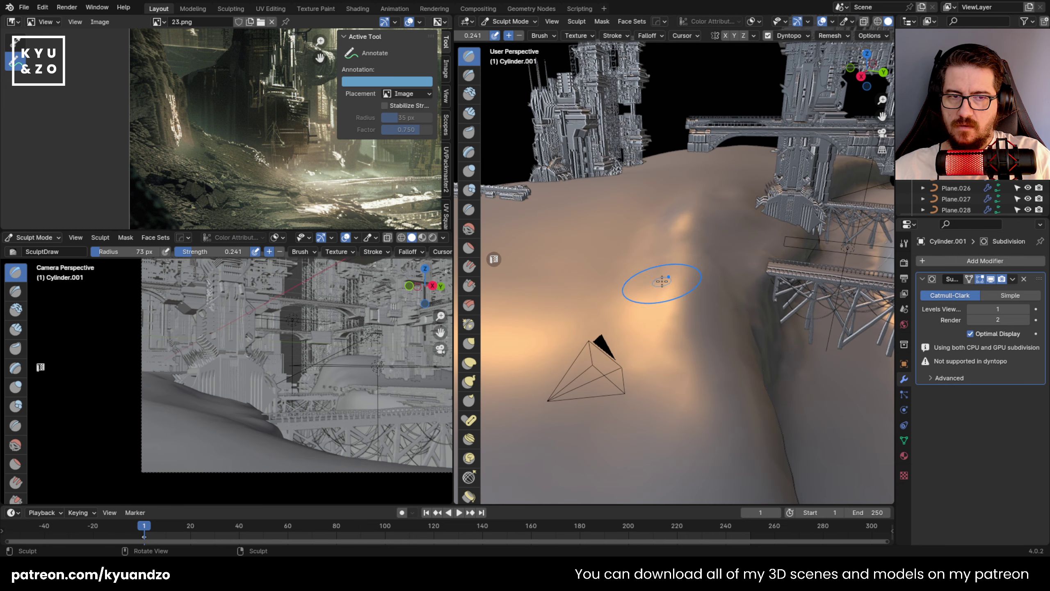
{"action": "left_click_drag", "start_coordinate": [658, 283], "coordinate": [660, 244]}
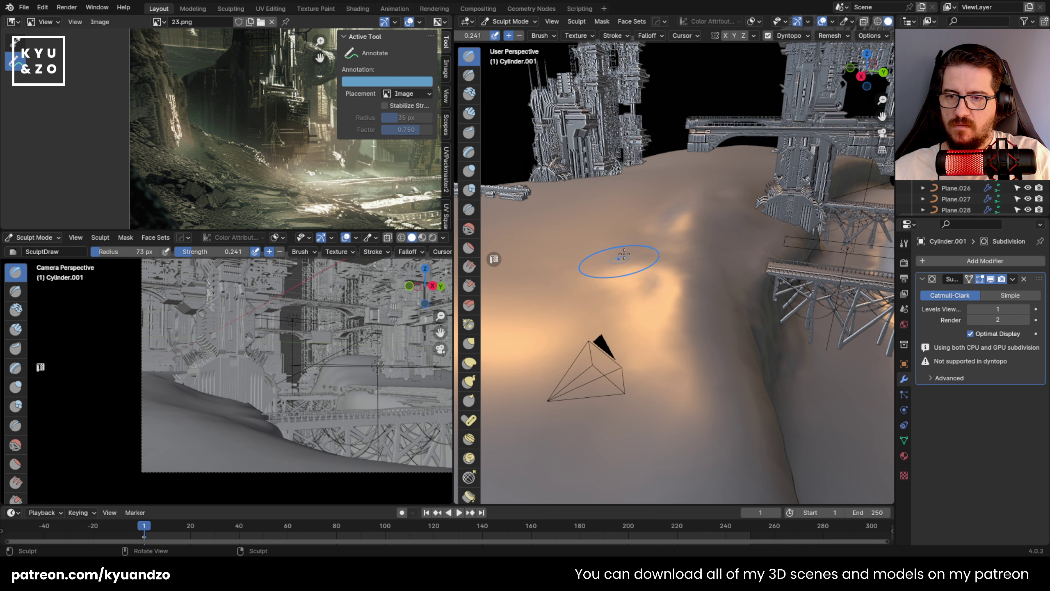
{"action": "mouse_move", "coordinate": [620, 291]}
{"action": "left_mouse_down"}
{"action": "mouse_move", "coordinate": [609, 277]}
{"action": "mouse_move", "coordinate": [665, 272]}
{"action": "left_mouse_up"}
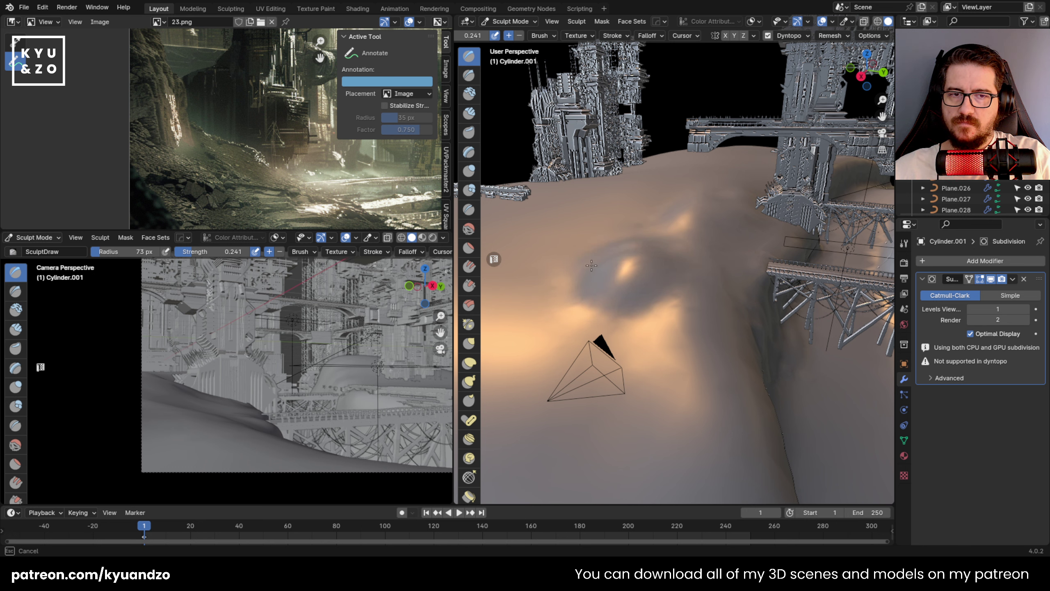
Try to reshape the mound ahead of the camera with the Elastic Deform brush at 0.500 strength.
{"action": "left_click", "coordinate": [469, 363]}
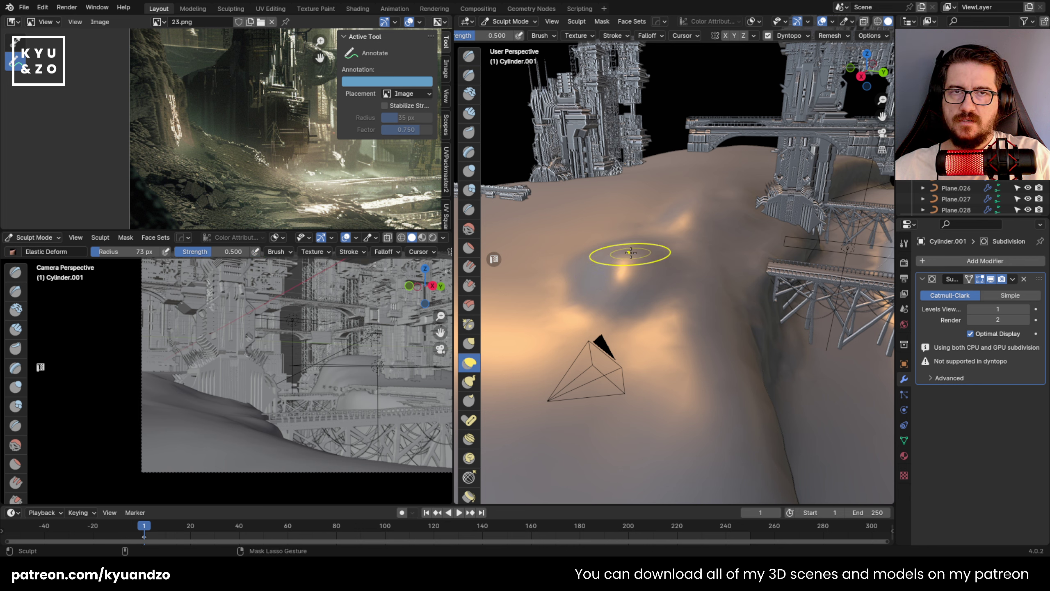
{"action": "mouse_move", "coordinate": [630, 255]}
{"action": "left_mouse_down"}
{"action": "mouse_move", "coordinate": [662, 174]}
{"action": "mouse_move", "coordinate": [639, 240]}
{"action": "mouse_move", "coordinate": [718, 80]}
{"action": "mouse_move", "coordinate": [653, 281]}
{"action": "mouse_move", "coordinate": [680, 228]}
{"action": "mouse_move", "coordinate": [645, 256]}
{"action": "mouse_move", "coordinate": [727, 415]}
{"action": "mouse_move", "coordinate": [670, 286]}
{"action": "mouse_move", "coordinate": [699, 122]}
{"action": "mouse_move", "coordinate": [645, 288]}
{"action": "left_mouse_up"}
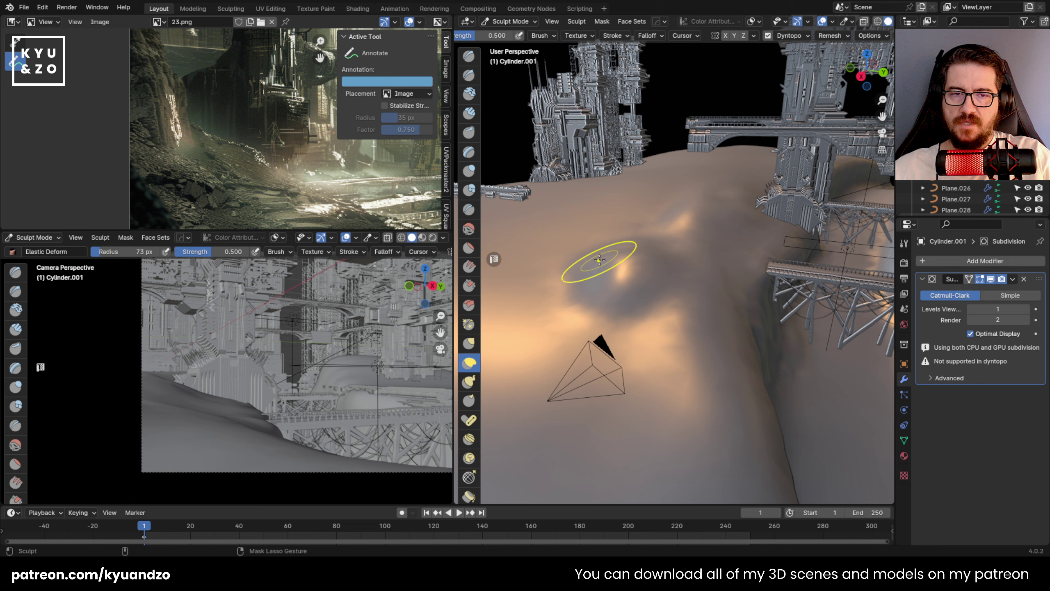
{"action": "mouse_move", "coordinate": [600, 259]}
{"action": "left_mouse_down"}
{"action": "mouse_move", "coordinate": [545, 219]}
{"action": "mouse_move", "coordinate": [579, 232]}
{"action": "mouse_move", "coordinate": [561, 218]}
{"action": "mouse_move", "coordinate": [605, 281]}
{"action": "left_mouse_up"}
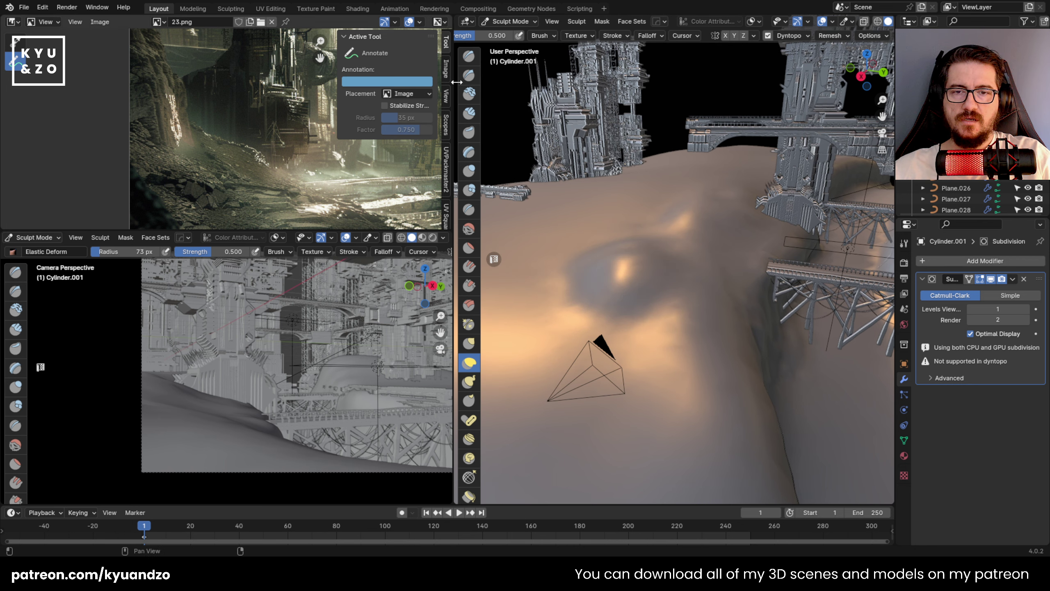
Build up the mound ahead of the camera with the Draw brush, raising its strength to 0.457.
{"action": "left_click", "coordinate": [469, 56]}
{"action": "scroll", "coordinate": [471, 373], "scroll_direction": "down", "scroll_amount": 2}
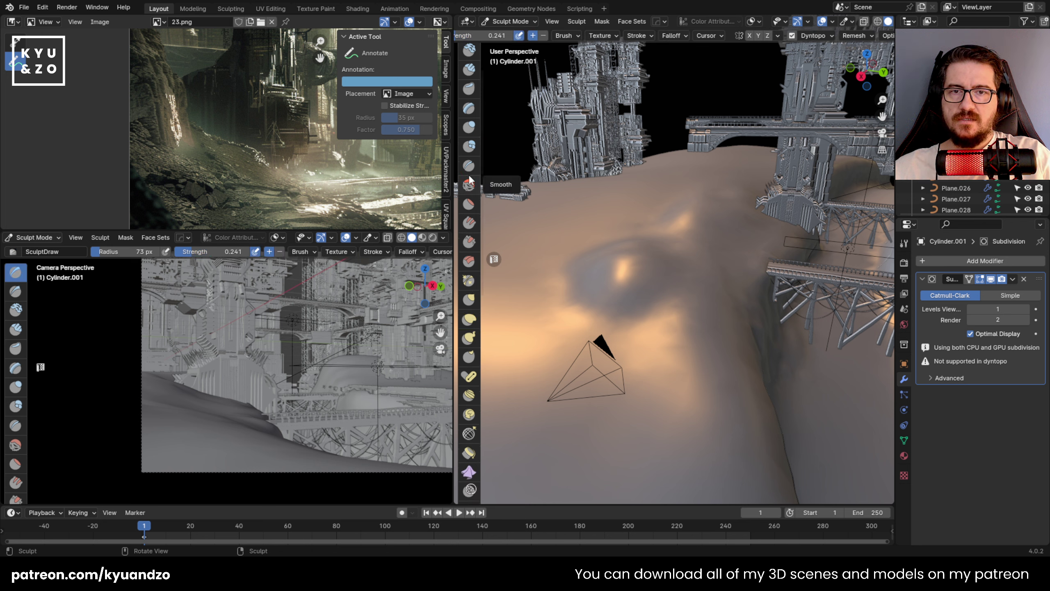
{"action": "scroll", "coordinate": [468, 119], "scroll_direction": "up", "scroll_amount": 2}
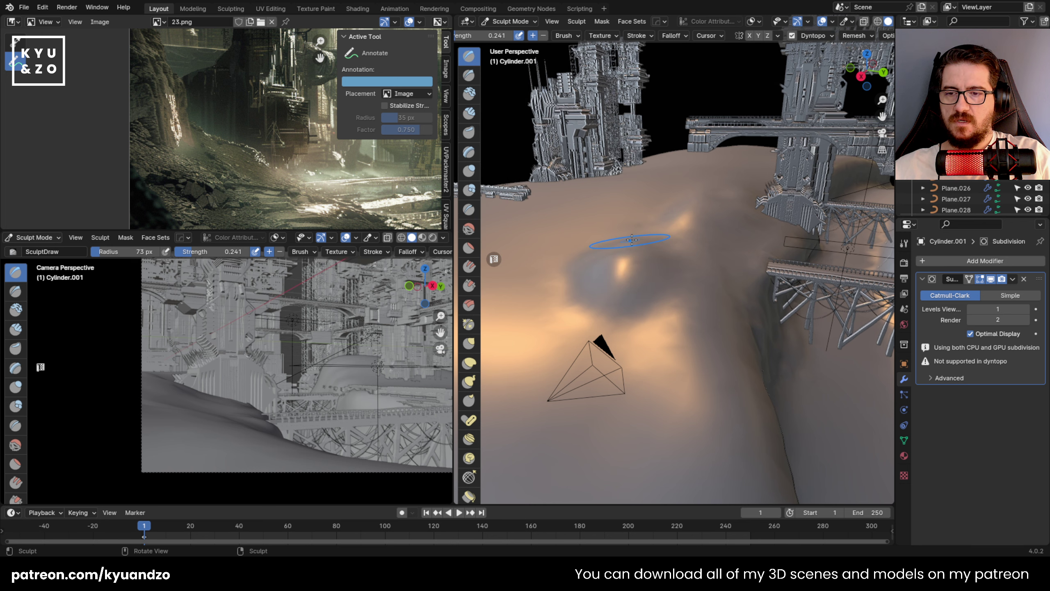
{"action": "left_click_drag", "start_coordinate": [622, 246], "coordinate": [605, 315]}
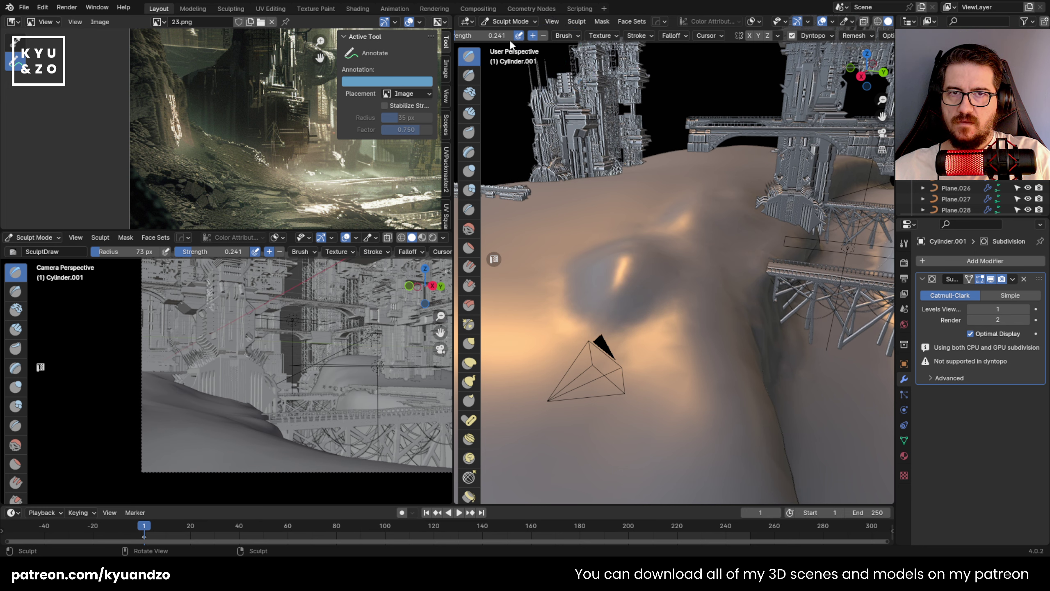
{"action": "scroll", "coordinate": [513, 37], "scroll_direction": "up", "scroll_amount": 5}
{"action": "left_click_drag", "start_coordinate": [576, 36], "coordinate": [583, 36]}
{"action": "mouse_move", "coordinate": [650, 308]}
{"action": "left_mouse_down"}
{"action": "mouse_move", "coordinate": [637, 259]}
{"action": "mouse_move", "coordinate": [614, 296]}
{"action": "mouse_move", "coordinate": [655, 238]}
{"action": "mouse_move", "coordinate": [638, 254]}
{"action": "left_mouse_up"}
{"action": "scroll", "coordinate": [265, 146], "scroll_direction": "down", "scroll_amount": 5}
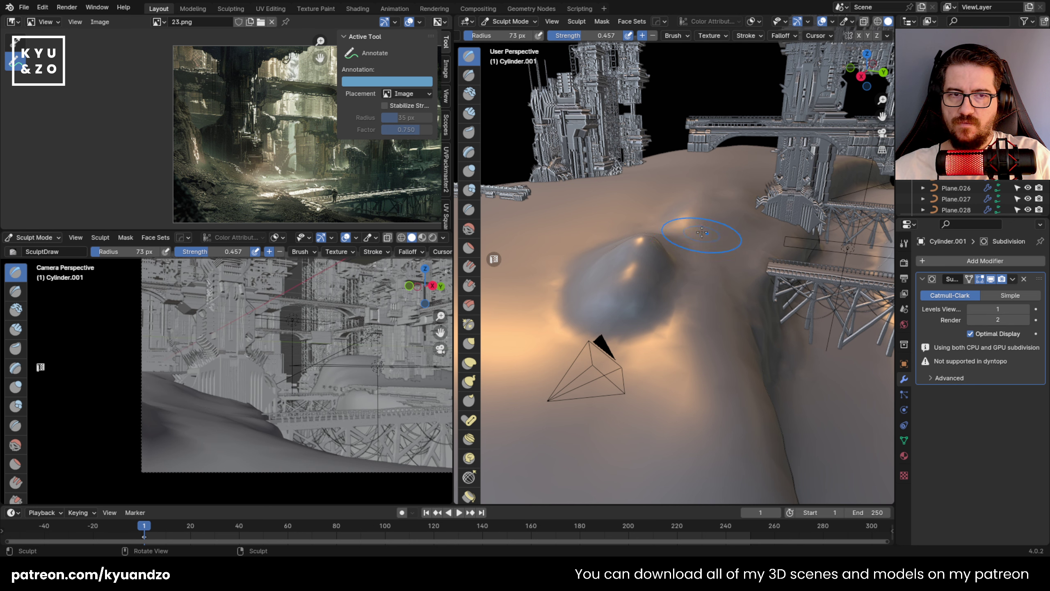
Extend the mound into a tall ridge running from beside the camera toward the arched bridge.
{"action": "left_click_drag", "start_coordinate": [687, 229], "coordinate": [661, 231]}
{"action": "mouse_move", "coordinate": [674, 229]}
{"action": "left_mouse_down"}
{"action": "mouse_move", "coordinate": [690, 229]}
{"action": "mouse_move", "coordinate": [630, 254]}
{"action": "left_mouse_up"}
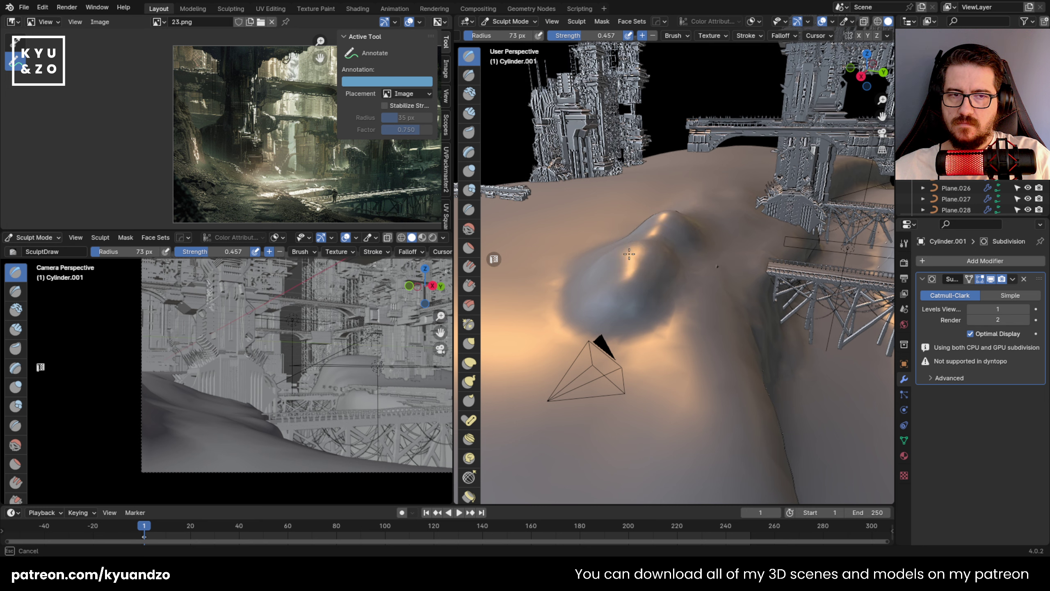
{"action": "mouse_move", "coordinate": [708, 265]}
{"action": "left_mouse_down"}
{"action": "mouse_move", "coordinate": [677, 247]}
{"action": "mouse_move", "coordinate": [631, 260]}
{"action": "mouse_move", "coordinate": [618, 240]}
{"action": "mouse_move", "coordinate": [655, 220]}
{"action": "left_mouse_up"}
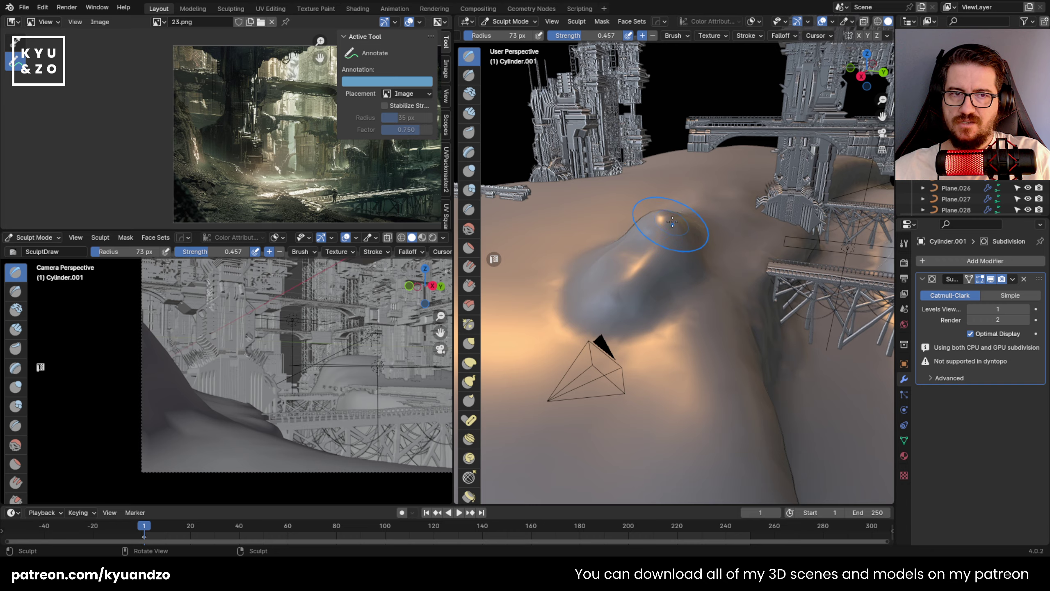
{"action": "mouse_move", "coordinate": [672, 222]}
{"action": "middle_mouse_down"}
{"action": "mouse_move", "coordinate": [621, 327]}
{"action": "mouse_move", "coordinate": [620, 317]}
{"action": "mouse_move", "coordinate": [610, 324]}
{"action": "mouse_move", "coordinate": [658, 308]}
{"action": "middle_mouse_up"}
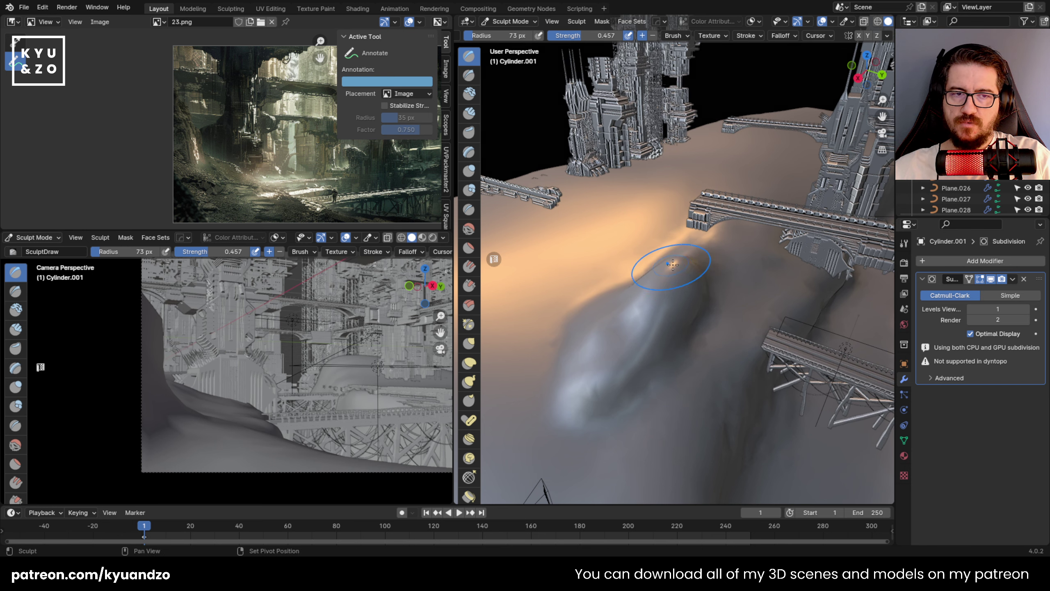
{"action": "middle_click_drag", "start_coordinate": [673, 264], "coordinate": [658, 342]}
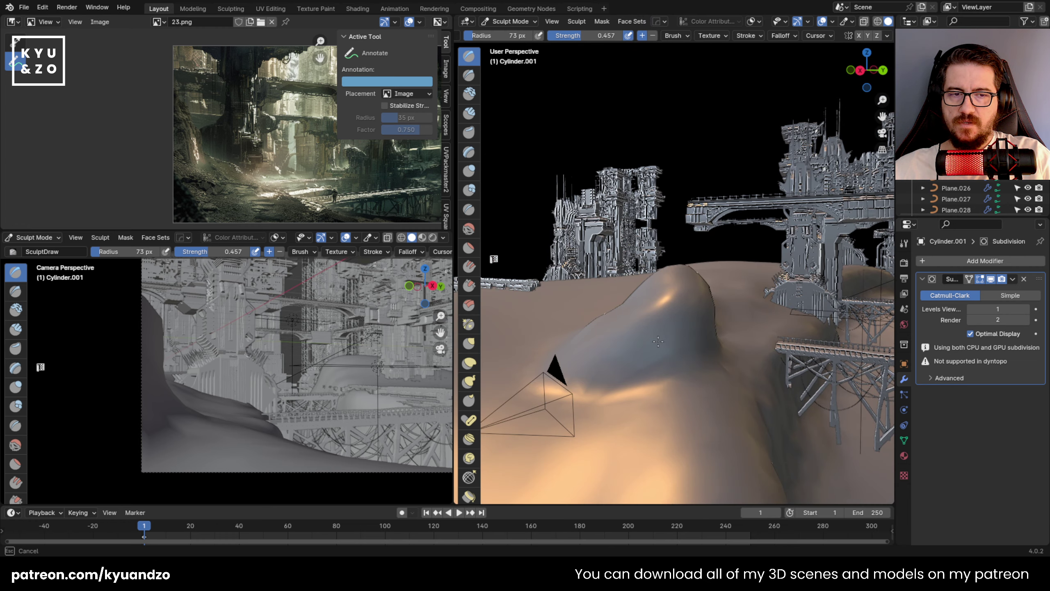
Try carving into the ridge's flank, undo it, and build up the side of the ridge's far peak with the Draw brush.
{"action": "mouse_move", "coordinate": [658, 341]}
{"action": "left_mouse_down", "text": "ctrl"}
{"action": "mouse_move", "coordinate": [635, 360]}
{"action": "mouse_move", "coordinate": [657, 345]}
{"action": "mouse_move", "coordinate": [689, 357]}
{"action": "mouse_move", "coordinate": [663, 351]}
{"action": "left_mouse_up", "text": "ctrl"}
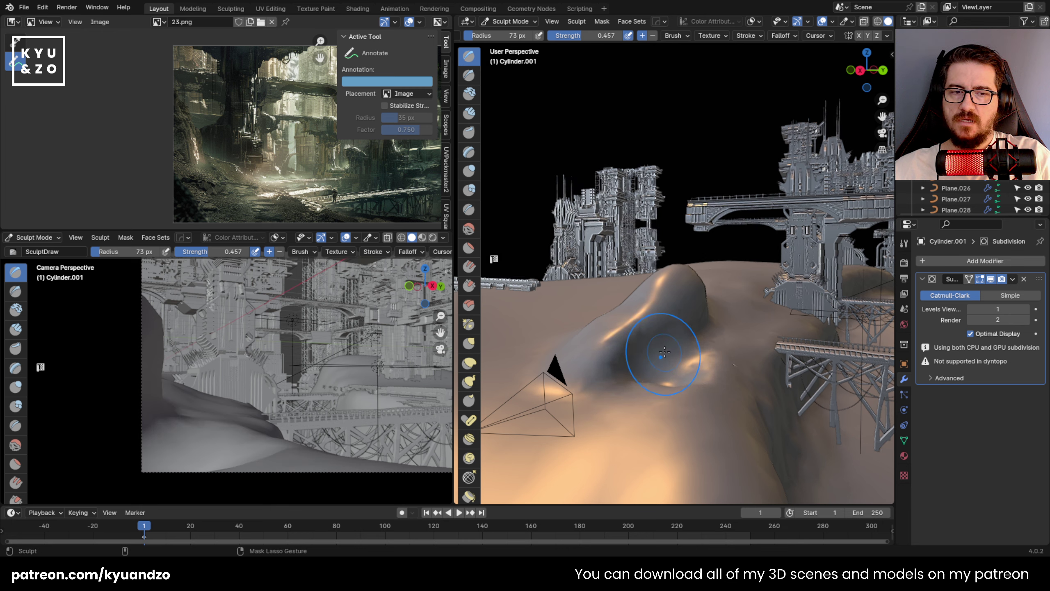
{"action": "key", "text": "ctrl+z"}
{"action": "mouse_move", "coordinate": [667, 349]}
{"action": "middle_mouse_down"}
{"action": "mouse_move", "coordinate": [667, 378]}
{"action": "mouse_move", "coordinate": [668, 366]}
{"action": "middle_mouse_up"}
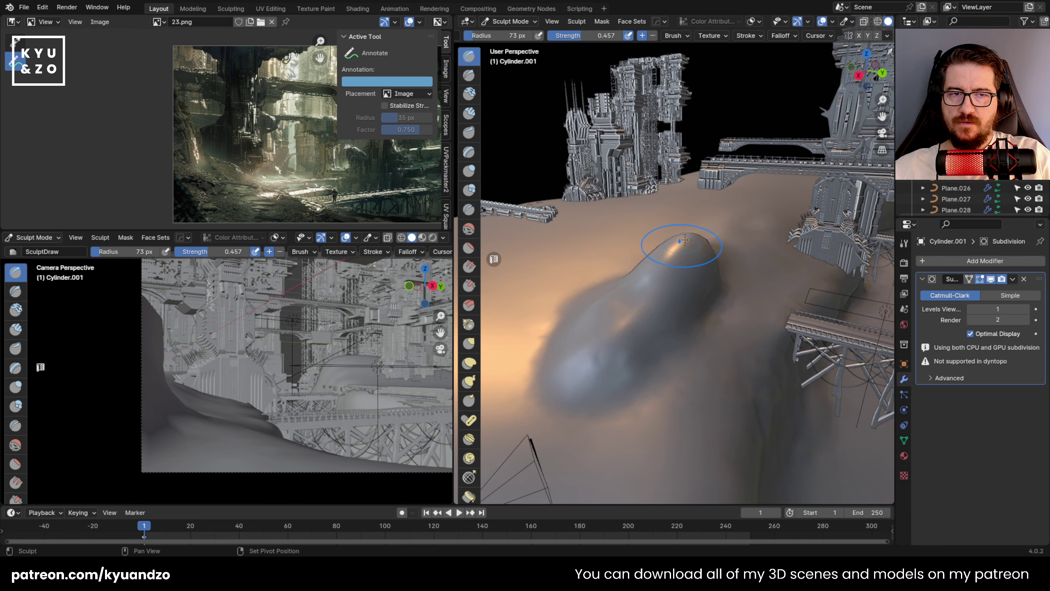
{"action": "middle_click_drag", "start_coordinate": [669, 247], "coordinate": [658, 249]}
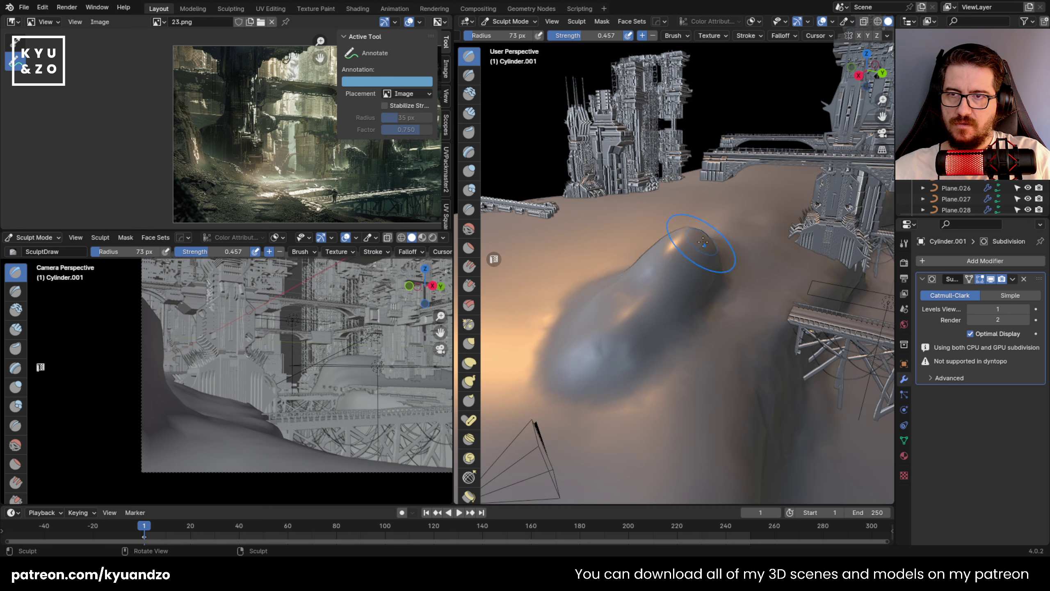
{"action": "left_click_drag", "start_coordinate": [701, 243], "coordinate": [712, 292]}
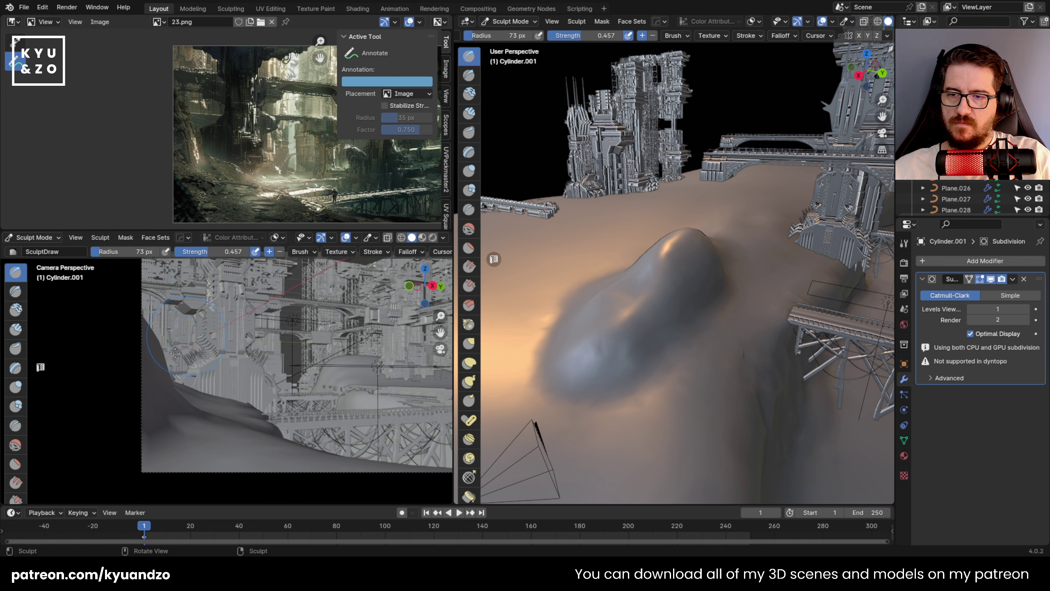
Extend the ridge back toward the camera by building up a smaller mound beside it with the Draw brush.
{"action": "middle_click_drag", "start_coordinate": [222, 373], "coordinate": [226, 368], "text": "shift"}
{"action": "mouse_move", "coordinate": [595, 404]}
{"action": "middle_mouse_down", "text": "shift"}
{"action": "mouse_move", "coordinate": [634, 257]}
{"action": "mouse_move", "coordinate": [641, 304]}
{"action": "middle_mouse_up", "text": "shift"}
{"action": "mouse_move", "coordinate": [648, 308]}
{"action": "left_mouse_down"}
{"action": "mouse_move", "coordinate": [663, 329]}
{"action": "mouse_move", "coordinate": [653, 299]}
{"action": "mouse_move", "coordinate": [655, 331]}
{"action": "mouse_move", "coordinate": [624, 285]}
{"action": "left_mouse_up"}
{"action": "middle_click_drag", "start_coordinate": [623, 284], "coordinate": [625, 329]}
{"action": "mouse_move", "coordinate": [600, 279]}
{"action": "left_mouse_down"}
{"action": "mouse_move", "coordinate": [595, 312]}
{"action": "mouse_move", "coordinate": [589, 257]}
{"action": "mouse_move", "coordinate": [519, 272]}
{"action": "left_mouse_up"}
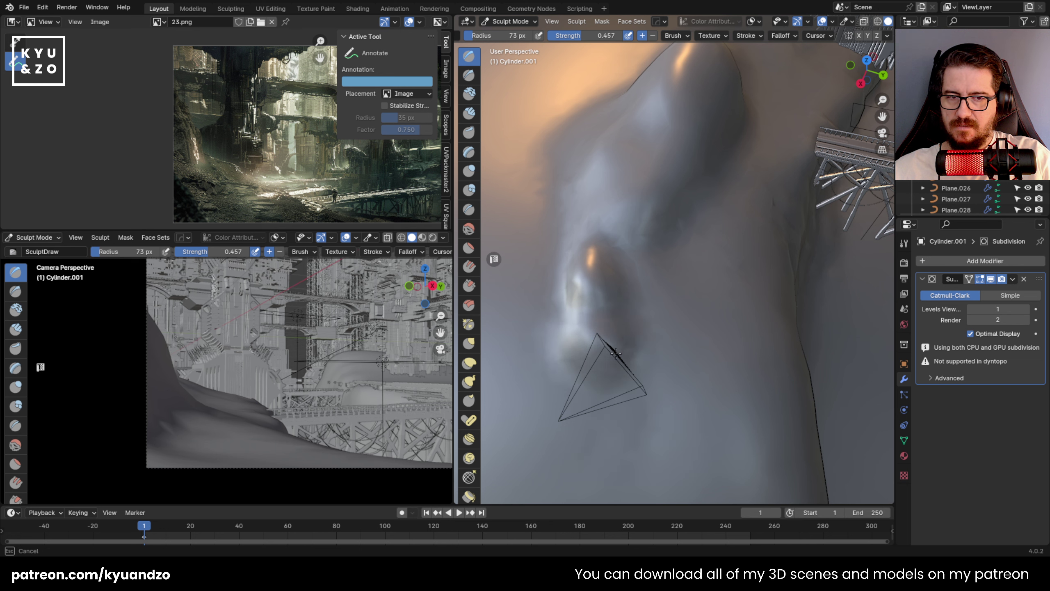
{"action": "mouse_move", "coordinate": [616, 354]}
{"action": "left_mouse_down"}
{"action": "mouse_move", "coordinate": [592, 352]}
{"action": "mouse_move", "coordinate": [628, 342]}
{"action": "mouse_move", "coordinate": [612, 331]}
{"action": "mouse_move", "coordinate": [622, 342]}
{"action": "left_mouse_up"}
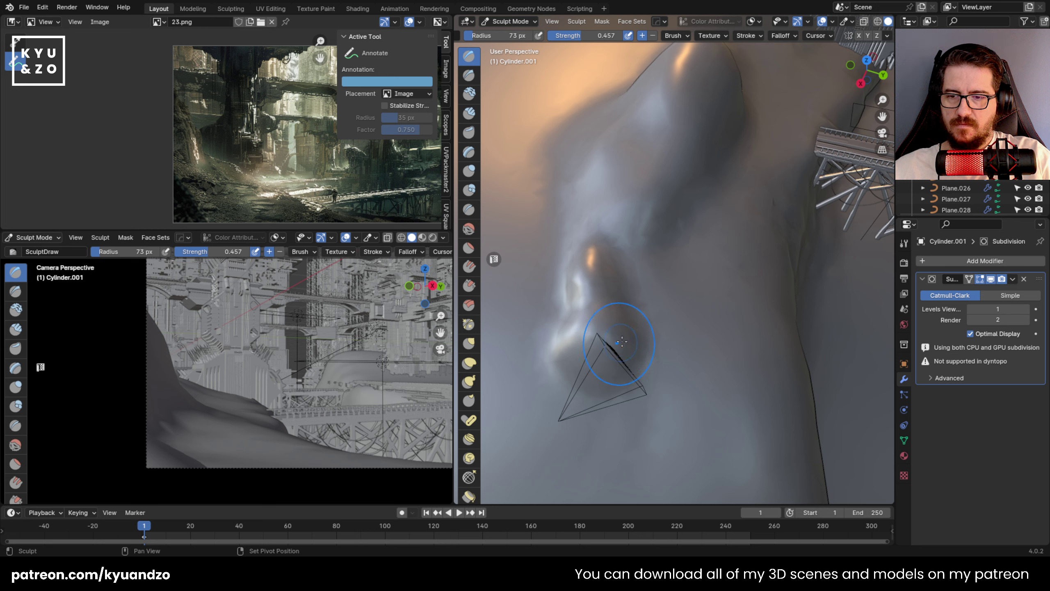
Smooth the bumps on the small mound beside the camera and fill out its side with further Draw strokes.
{"action": "mouse_move", "coordinate": [591, 297]}
{"action": "left_mouse_down", "text": "shift"}
{"action": "mouse_move", "coordinate": [594, 268]}
{"action": "mouse_move", "coordinate": [614, 275]}
{"action": "left_mouse_up", "text": "shift"}
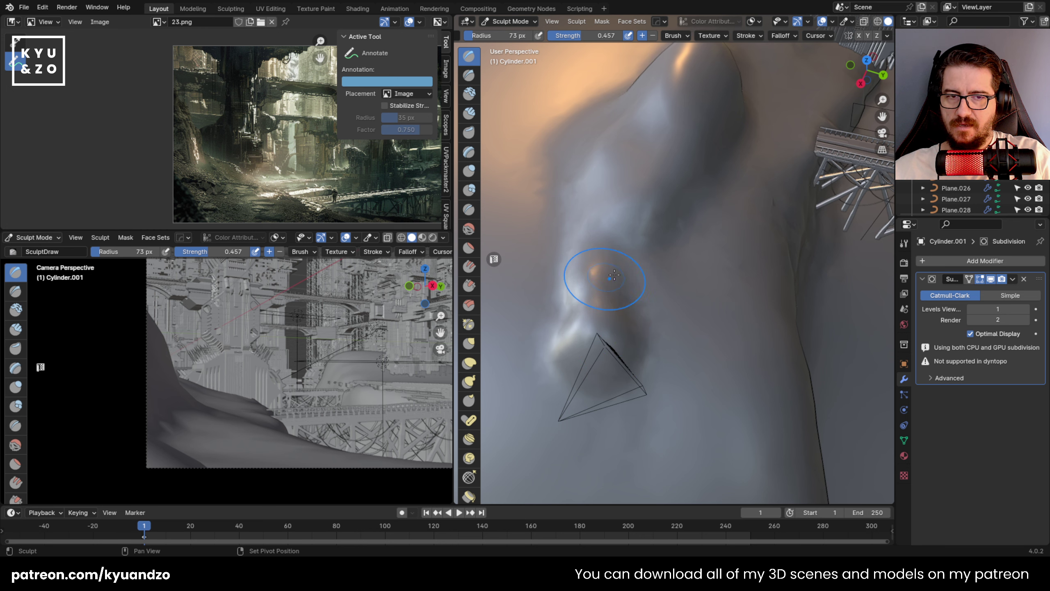
{"action": "left_click_drag", "start_coordinate": [630, 322], "coordinate": [642, 367], "text": "shift"}
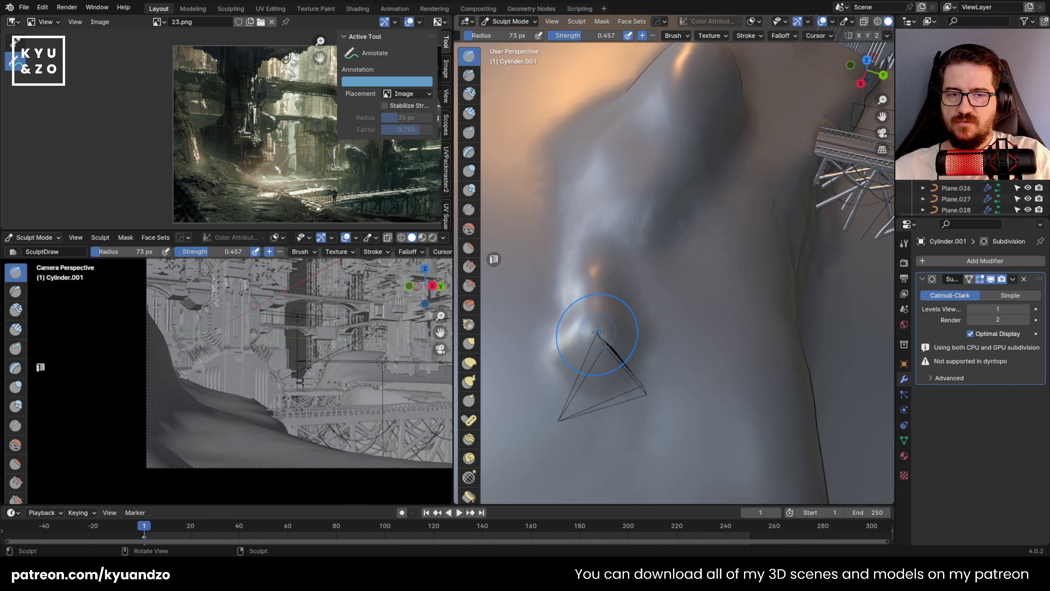
{"action": "left_click_drag", "start_coordinate": [615, 327], "coordinate": [602, 335]}
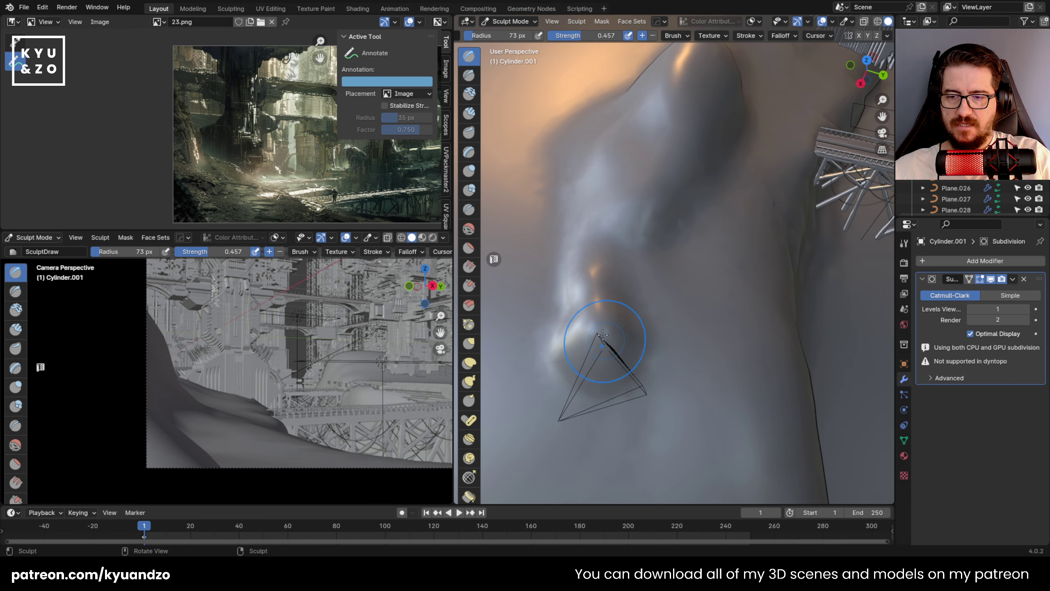
{"action": "mouse_move", "coordinate": [627, 351]}
{"action": "middle_mouse_down"}
{"action": "mouse_move", "coordinate": [634, 247]}
{"action": "mouse_move", "coordinate": [641, 313]}
{"action": "middle_mouse_up"}
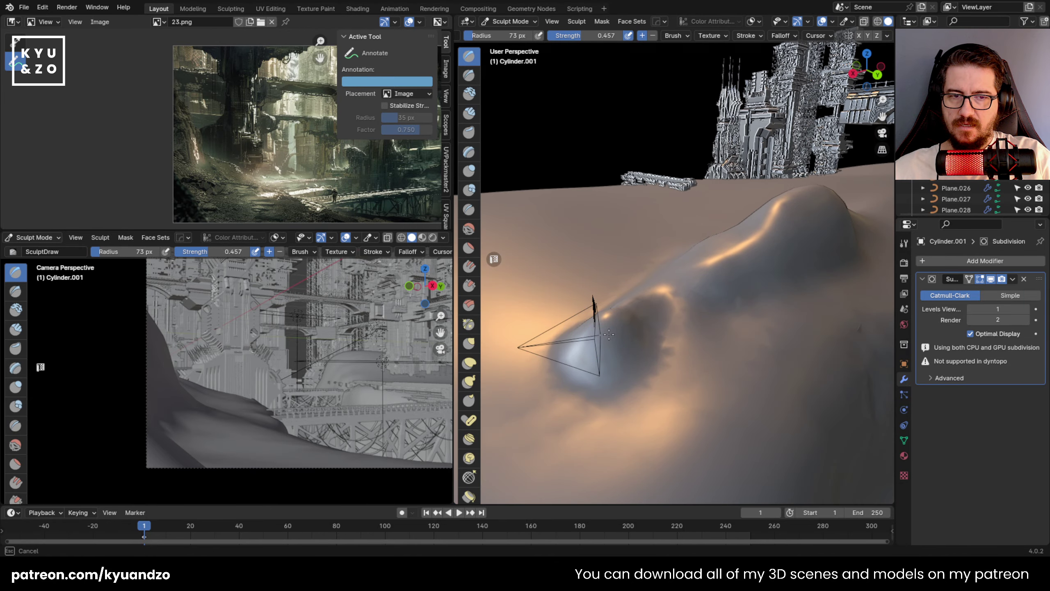
{"action": "mouse_move", "coordinate": [641, 313]}
{"action": "left_mouse_down"}
{"action": "mouse_move", "coordinate": [639, 348]}
{"action": "mouse_move", "coordinate": [620, 322]}
{"action": "mouse_move", "coordinate": [606, 351]}
{"action": "mouse_move", "coordinate": [612, 313]}
{"action": "mouse_move", "coordinate": [611, 340]}
{"action": "left_mouse_up"}
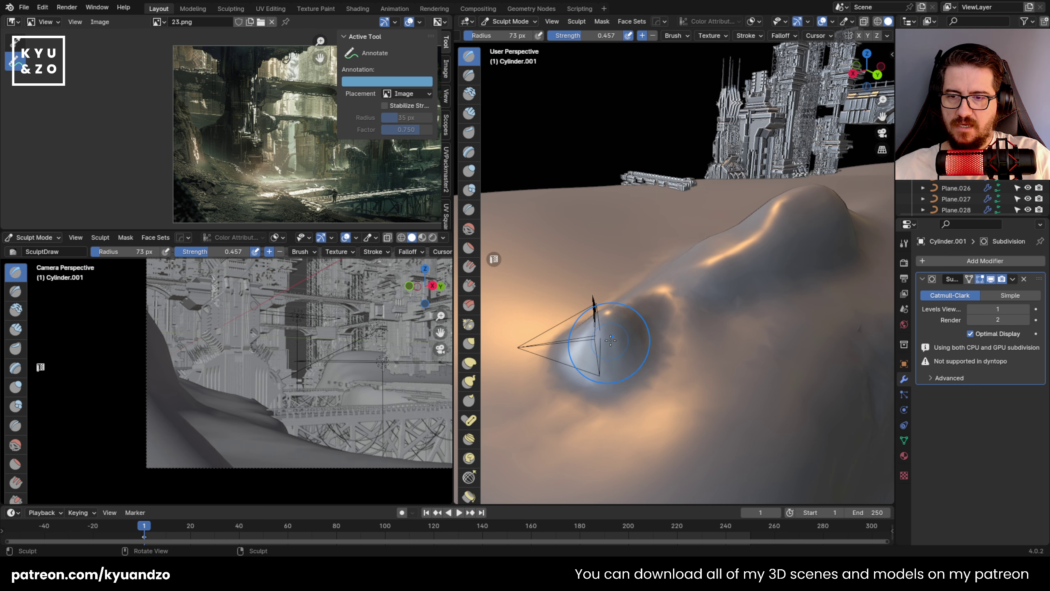
{"action": "mouse_move", "coordinate": [658, 385]}
{"action": "left_mouse_down"}
{"action": "mouse_move", "coordinate": [651, 321]}
{"action": "mouse_move", "coordinate": [631, 303]}
{"action": "left_mouse_up"}
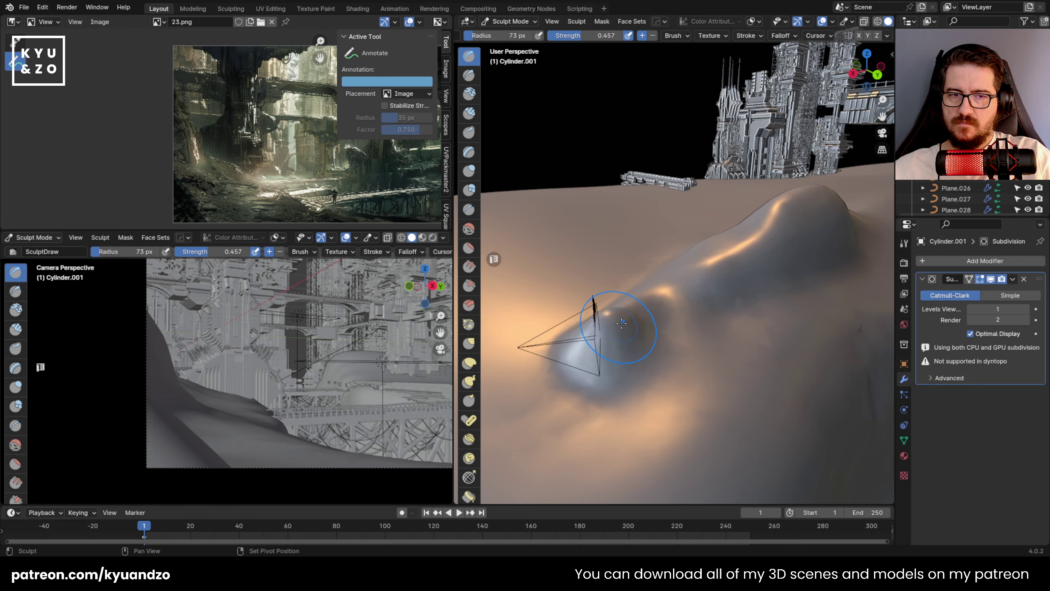
Compare the sculpted foreground in the camera view with the concept art and examine the upper bridges in the reference.
{"action": "mouse_move", "coordinate": [621, 323]}
{"action": "middle_mouse_down"}
{"action": "mouse_move", "coordinate": [723, 188]}
{"action": "mouse_move", "coordinate": [556, 234]}
{"action": "middle_mouse_up"}
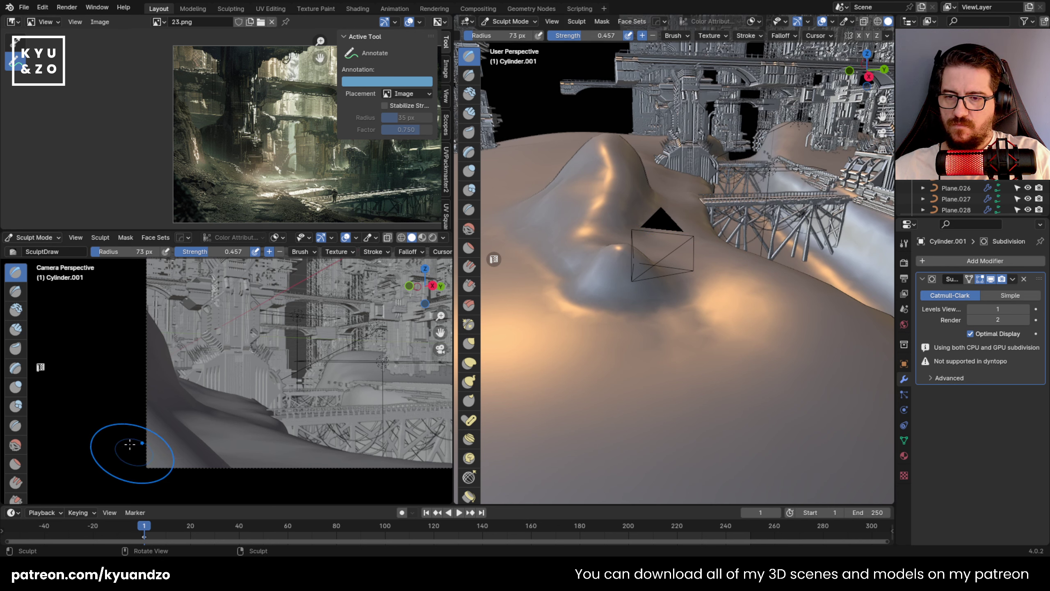
{"action": "scroll", "coordinate": [256, 141], "scroll_direction": "down", "scroll_amount": 1}
{"action": "middle_click_drag", "start_coordinate": [256, 141], "coordinate": [226, 137]}
{"action": "scroll", "coordinate": [273, 416], "scroll_direction": "down", "scroll_amount": 1}
{"action": "scroll", "coordinate": [273, 415], "scroll_direction": "up", "scroll_amount": 3}
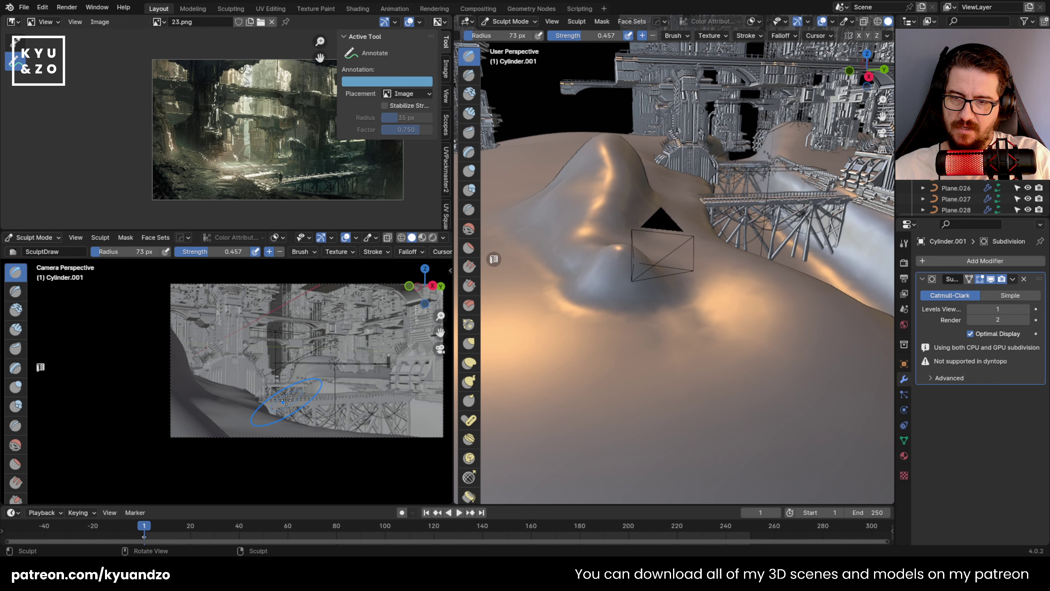
{"action": "scroll", "coordinate": [262, 120], "scroll_direction": "up", "scroll_amount": 1}
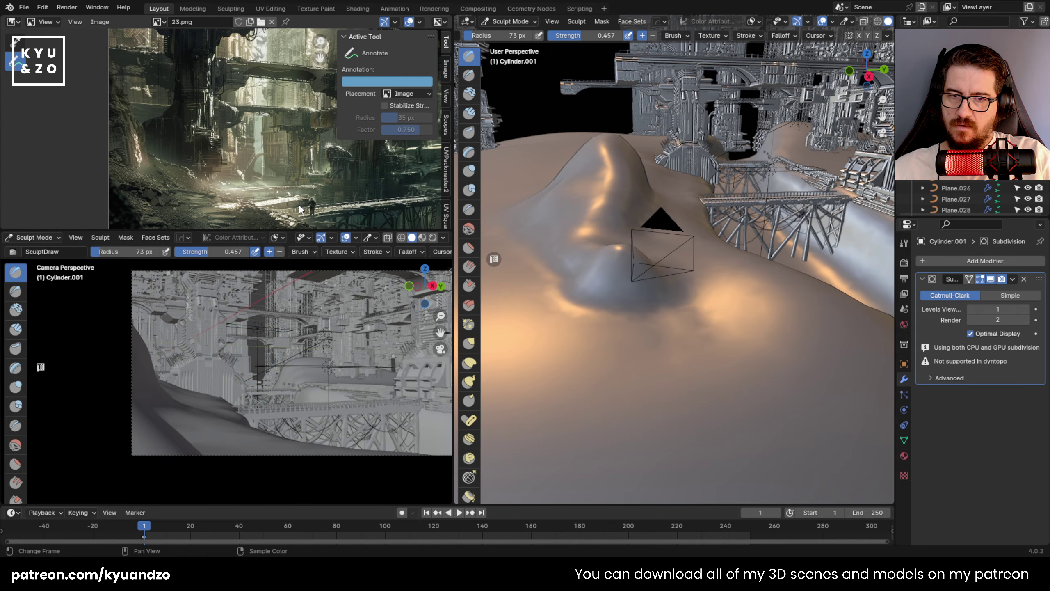
{"action": "middle_click_drag", "start_coordinate": [678, 165], "coordinate": [666, 243], "text": "shift"}
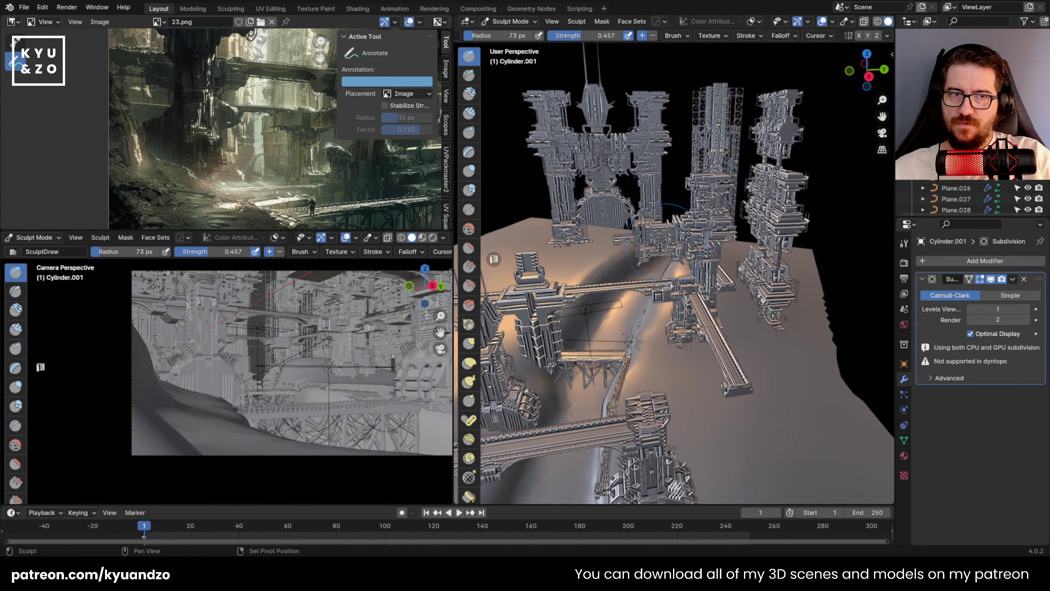
{"action": "scroll", "coordinate": [261, 118], "scroll_direction": "up", "scroll_amount": 4}
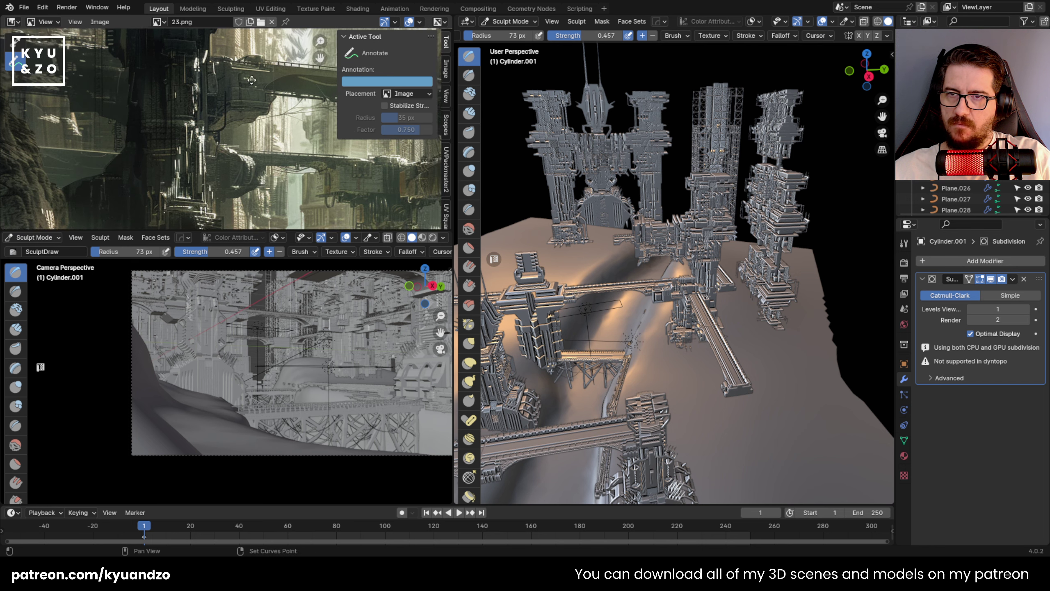
{"action": "scroll", "coordinate": [261, 117], "scroll_direction": "up", "scroll_amount": 3}
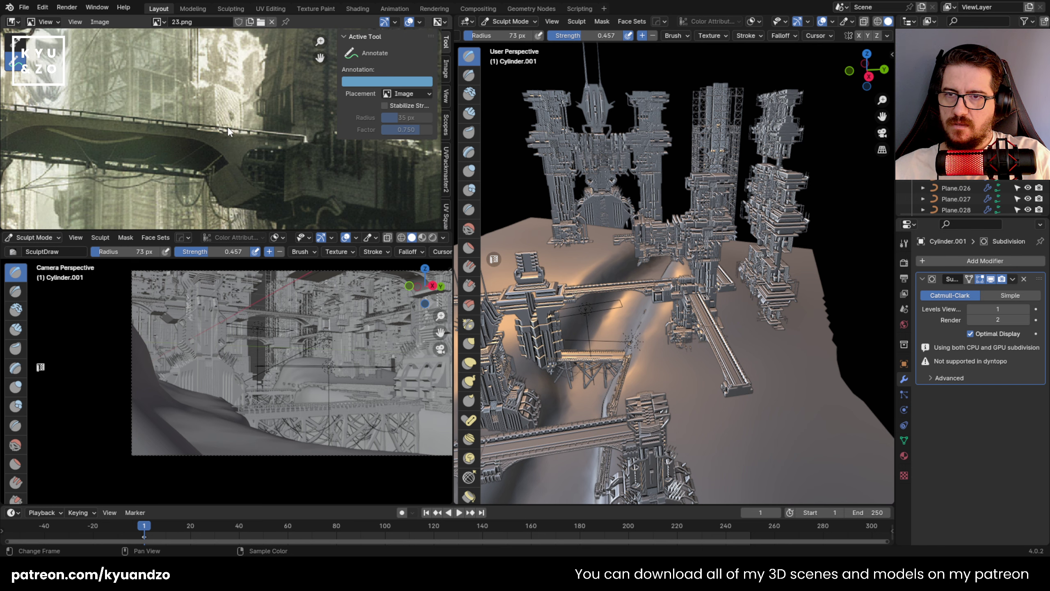
{"action": "scroll", "coordinate": [228, 128], "scroll_direction": "down", "scroll_amount": 7}
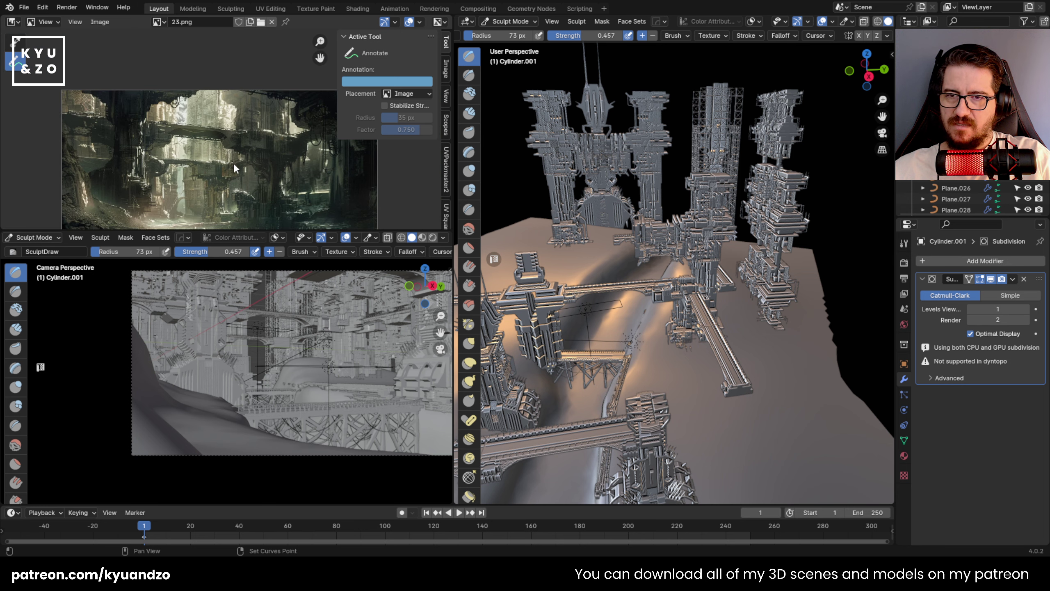
Examine the lit walkway and the ground around it in the concept art alongside an overview of the terrain.
{"action": "middle_click_drag", "start_coordinate": [233, 162], "coordinate": [192, 81], "text": "shift"}
{"action": "scroll", "coordinate": [281, 146], "scroll_direction": "up", "scroll_amount": 3}
{"action": "middle_click_drag", "start_coordinate": [280, 146], "coordinate": [235, 165], "text": "shift"}
{"action": "scroll", "coordinate": [242, 168], "scroll_direction": "up", "scroll_amount": 3}
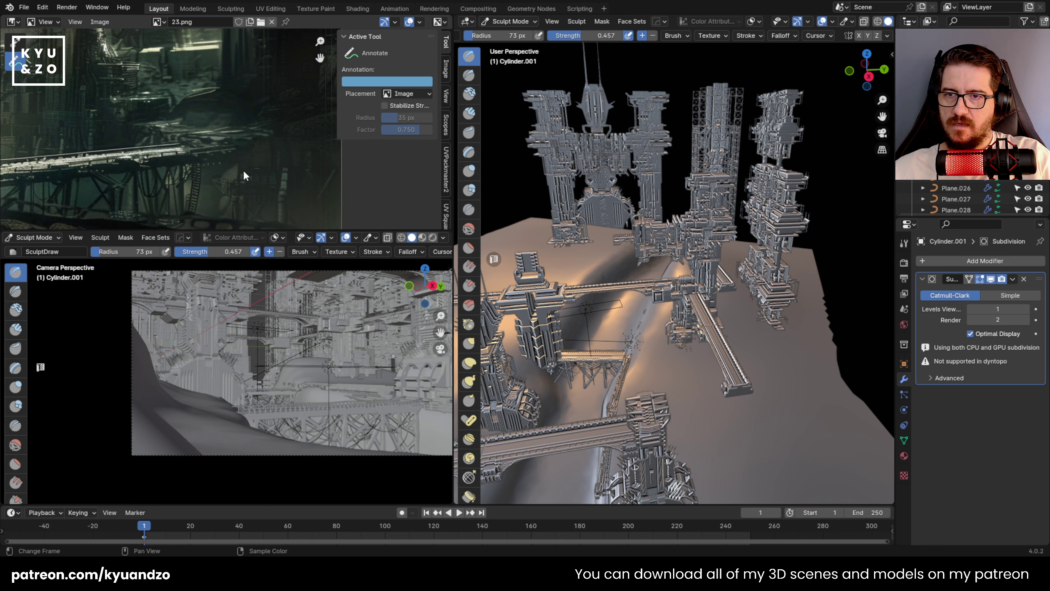
{"action": "middle_click_drag", "start_coordinate": [635, 375], "coordinate": [637, 298]}
{"action": "scroll", "coordinate": [188, 143], "scroll_direction": "down", "scroll_amount": 2}
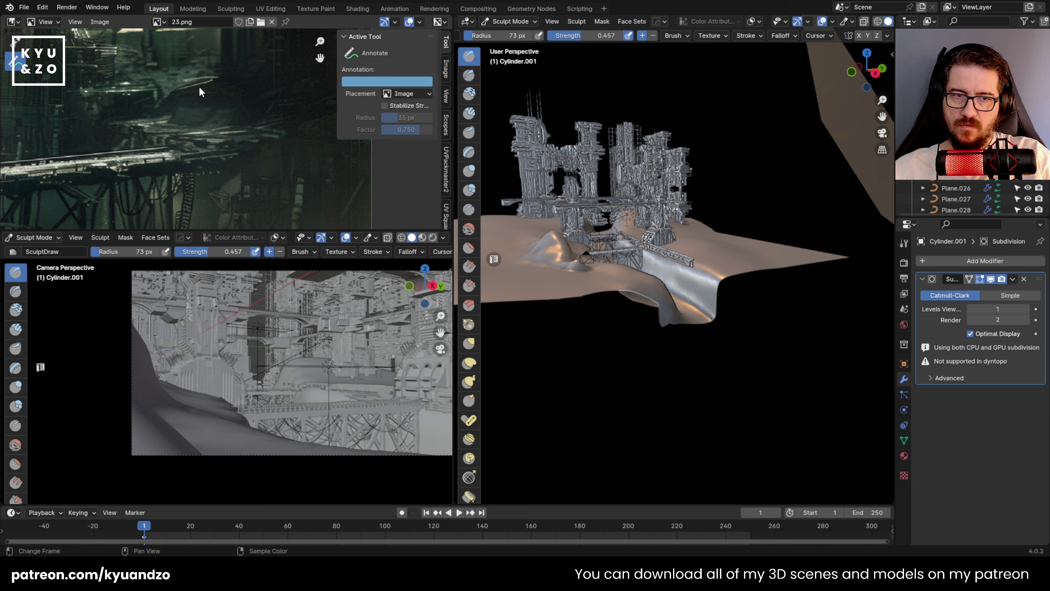
{"action": "scroll", "coordinate": [201, 188], "scroll_direction": "up", "scroll_amount": 1}
{"action": "middle_click_drag", "start_coordinate": [222, 187], "coordinate": [136, 142]}
Sculpt uneven rocky forms along the far riverbank slope below the bridge end with the Draw brush at 54 px radius.
{"action": "middle_click_drag", "start_coordinate": [580, 268], "coordinate": [580, 273]}
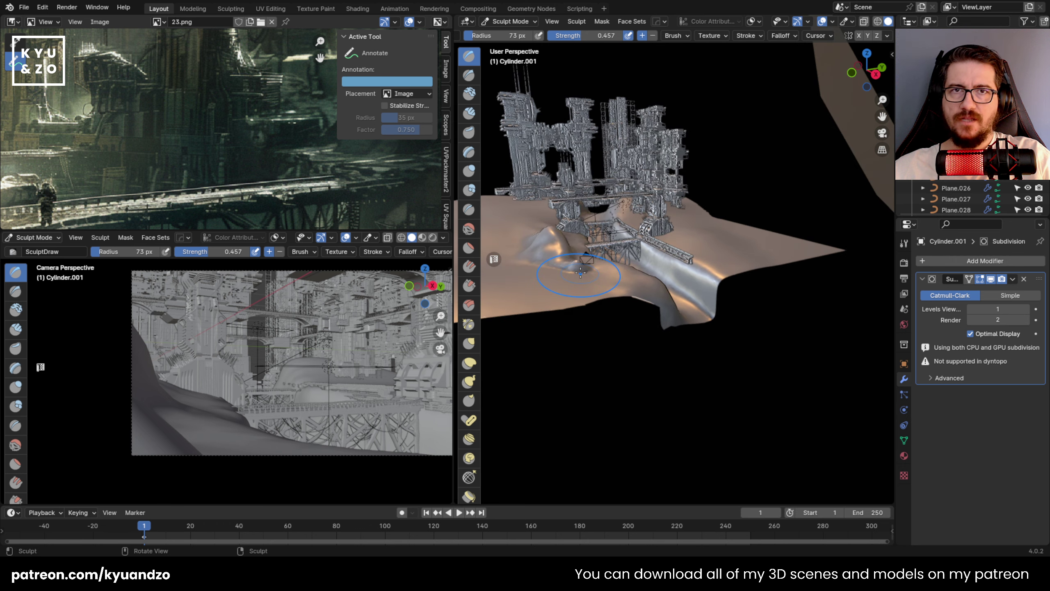
{"action": "scroll", "coordinate": [581, 273], "scroll_direction": "up", "scroll_amount": 5}
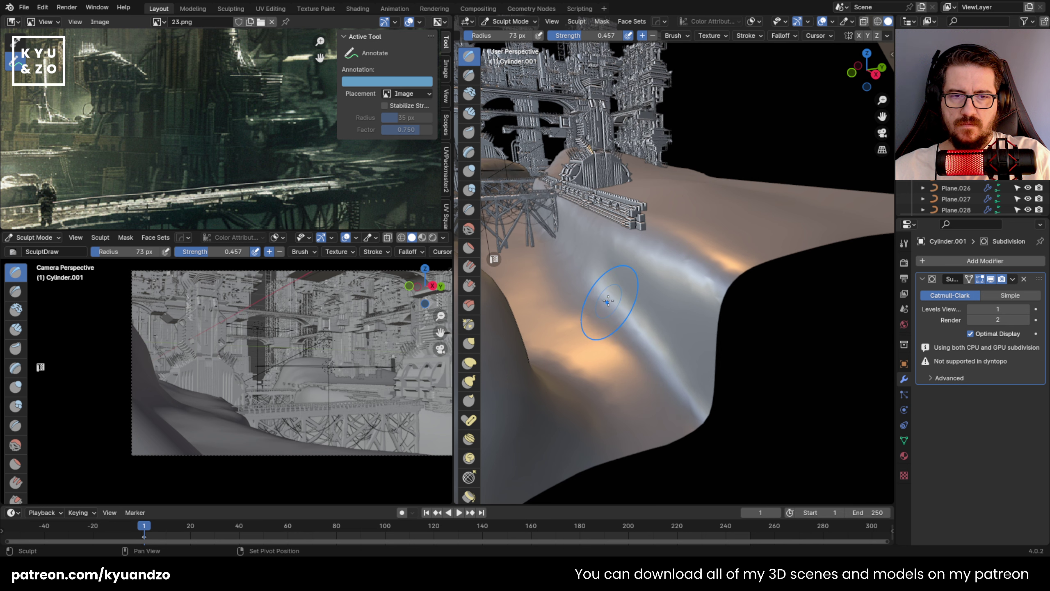
{"action": "mouse_move", "coordinate": [710, 414]}
{"action": "middle_mouse_down"}
{"action": "mouse_move", "coordinate": [680, 329]}
{"action": "mouse_move", "coordinate": [536, 88]}
{"action": "middle_mouse_up"}
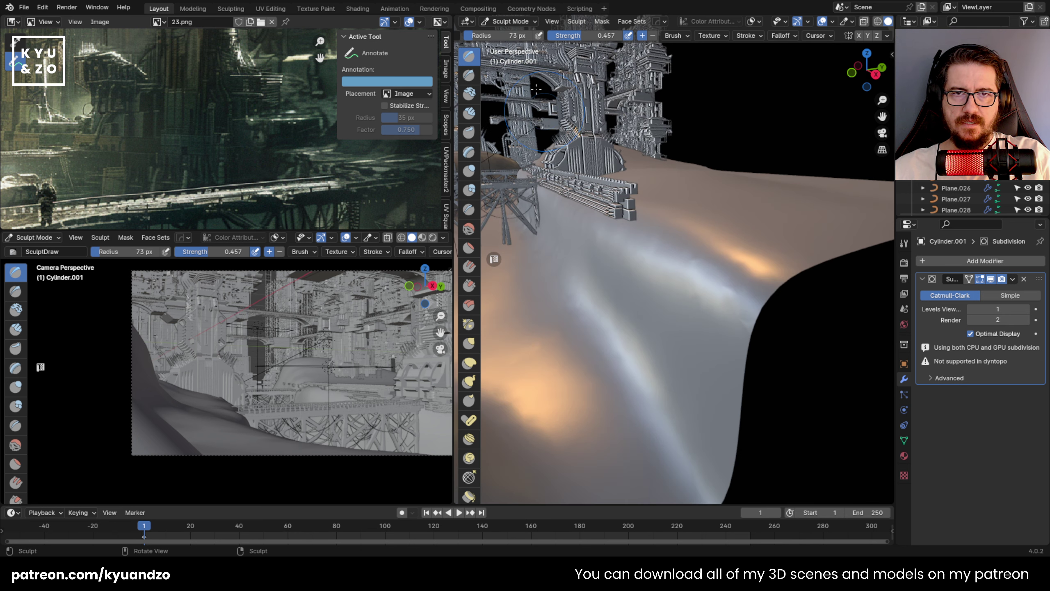
{"action": "mouse_move", "coordinate": [654, 274]}
{"action": "left_mouse_down"}
{"action": "mouse_move", "coordinate": [668, 260]}
{"action": "mouse_move", "coordinate": [676, 372]}
{"action": "mouse_move", "coordinate": [636, 199]}
{"action": "mouse_move", "coordinate": [600, 248]}
{"action": "mouse_move", "coordinate": [617, 329]}
{"action": "mouse_move", "coordinate": [578, 223]}
{"action": "mouse_move", "coordinate": [740, 259]}
{"action": "mouse_move", "coordinate": [765, 302]}
{"action": "mouse_move", "coordinate": [728, 286]}
{"action": "mouse_move", "coordinate": [691, 344]}
{"action": "left_mouse_up"}
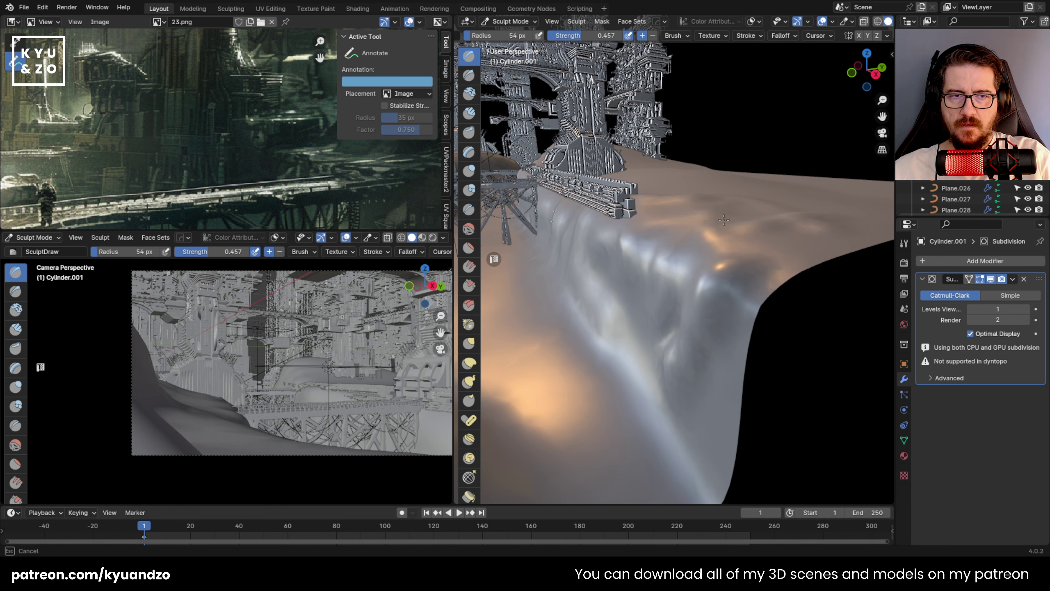
{"action": "mouse_move", "coordinate": [723, 219]}
{"action": "left_mouse_down"}
{"action": "mouse_move", "coordinate": [791, 263]}
{"action": "mouse_move", "coordinate": [754, 269]}
{"action": "left_mouse_up"}
Add irregular bumps across the high ground beside and behind the bridge end with the Draw brush.
{"action": "middle_click_drag", "start_coordinate": [713, 240], "coordinate": [713, 265]}
{"action": "middle_click_drag", "start_coordinate": [714, 266], "coordinate": [666, 266], "text": "shift"}
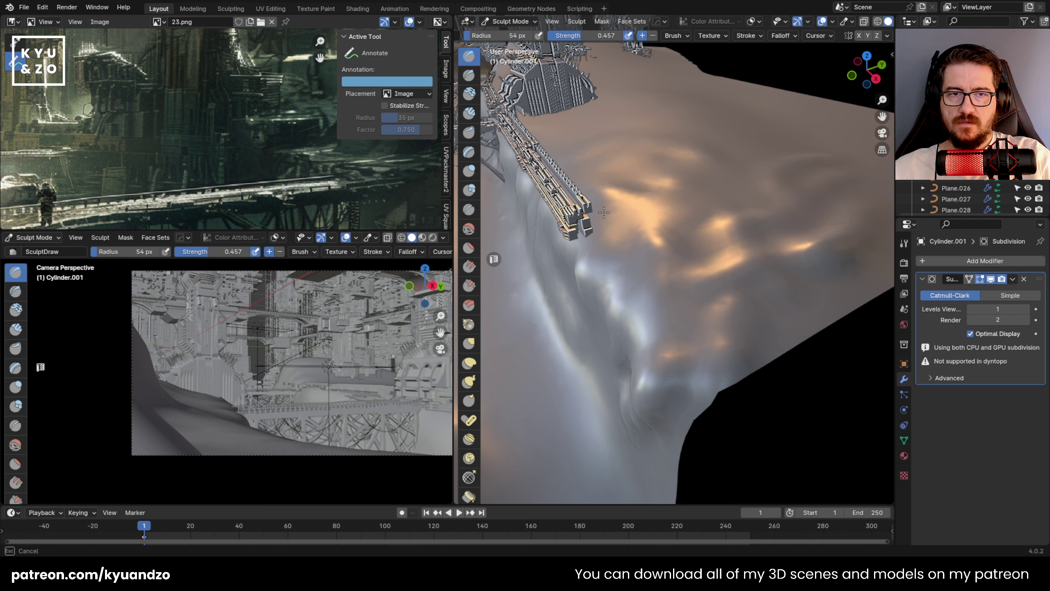
{"action": "mouse_move", "coordinate": [604, 212]}
{"action": "left_mouse_down"}
{"action": "mouse_move", "coordinate": [666, 259]}
{"action": "mouse_move", "coordinate": [803, 303]}
{"action": "left_mouse_up"}
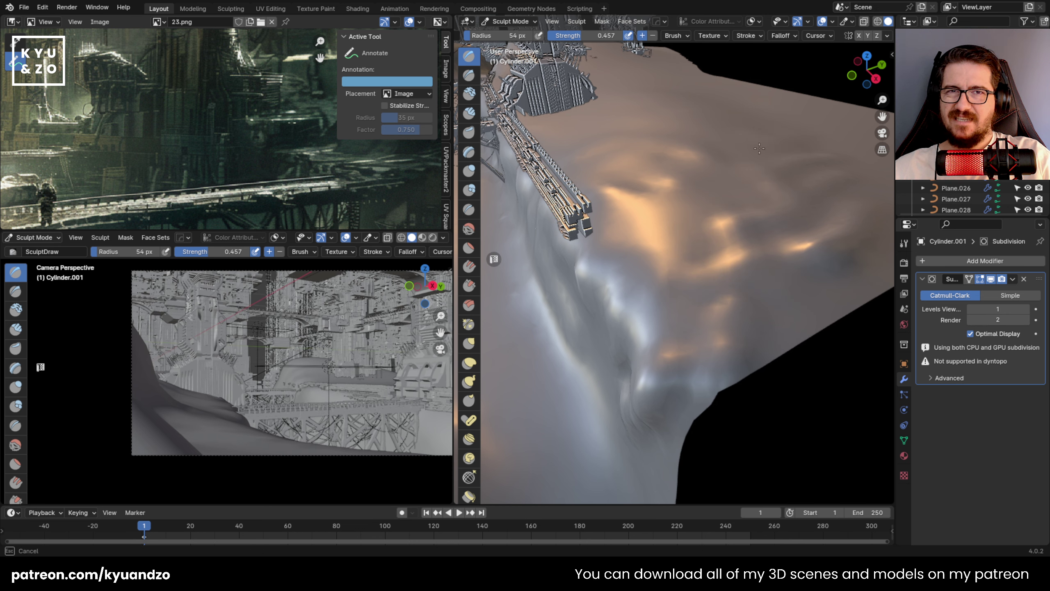
{"action": "left_click_drag", "start_coordinate": [785, 116], "coordinate": [651, 111]}
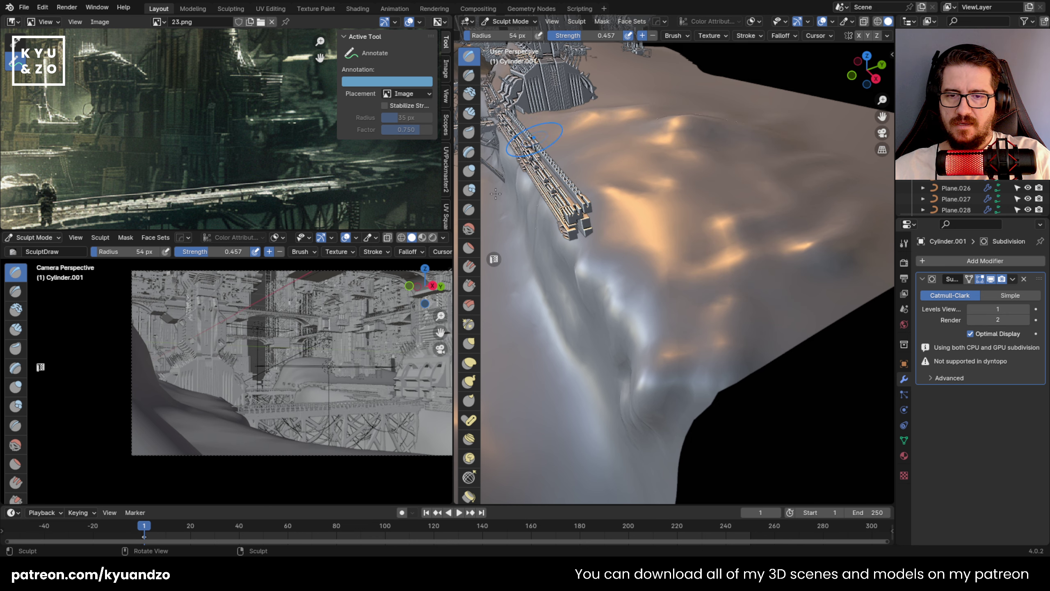
Continue the uneven relief along the riverbank from the trestle walkway toward the central tower beneath the bridges.
{"action": "middle_click_drag", "start_coordinate": [315, 377], "coordinate": [226, 374], "text": "shift"}
{"action": "middle_click_drag", "start_coordinate": [630, 177], "coordinate": [735, 258], "text": "shift"}
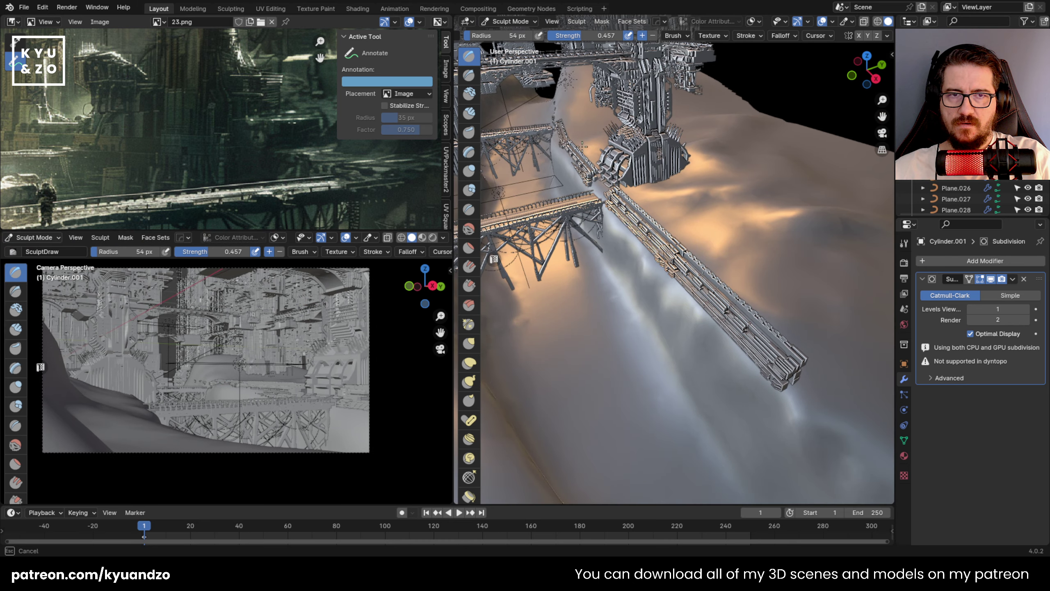
{"action": "middle_click_drag", "start_coordinate": [799, 167], "coordinate": [668, 223]}
{"action": "scroll", "coordinate": [667, 223], "scroll_direction": "up", "scroll_amount": 1}
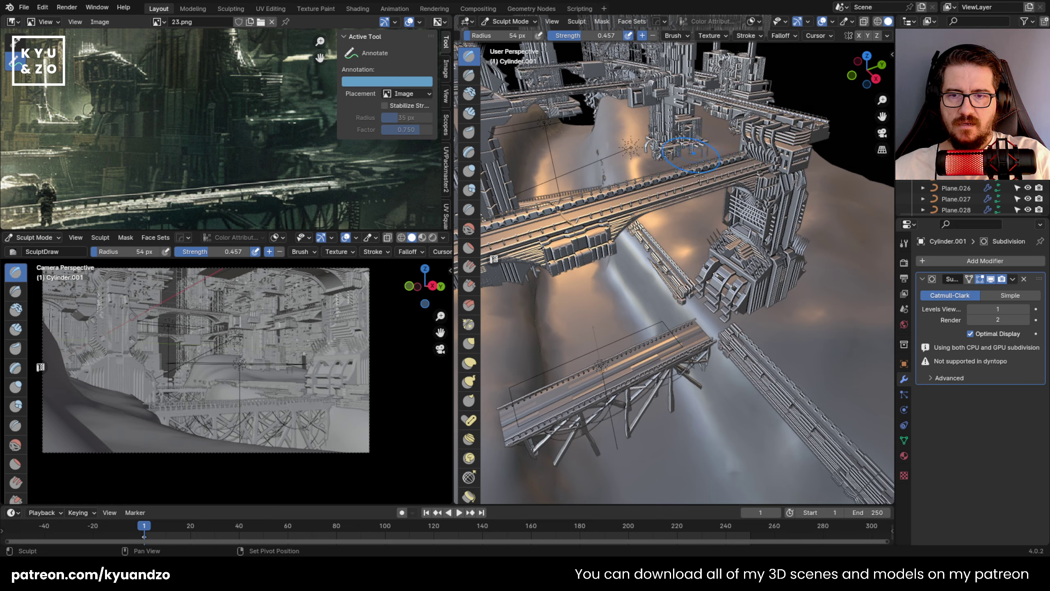
{"action": "middle_click_drag", "start_coordinate": [702, 151], "coordinate": [738, 380], "text": "shift"}
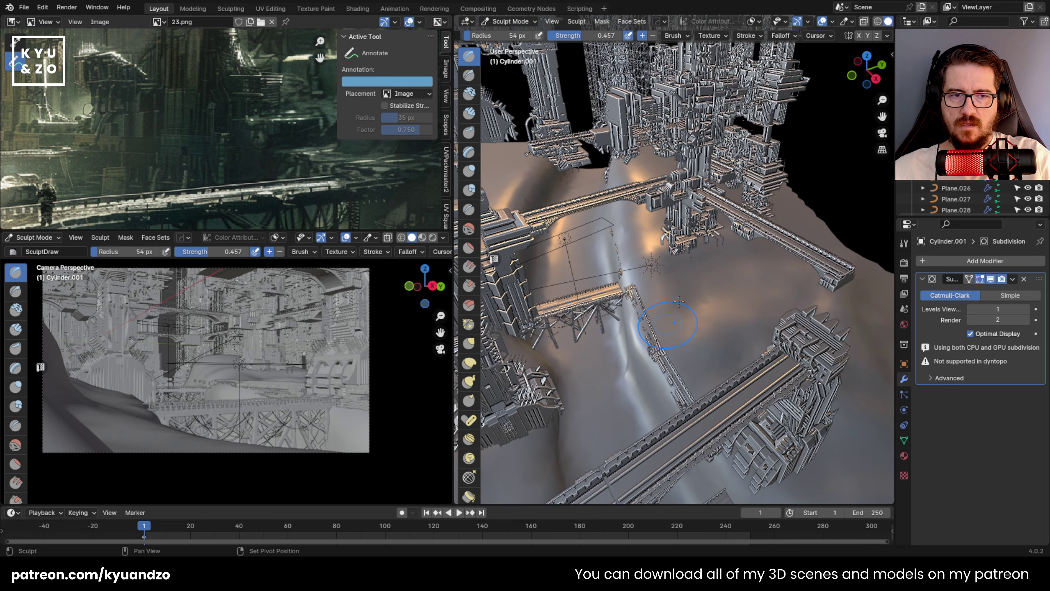
{"action": "mouse_move", "coordinate": [674, 301]}
{"action": "left_mouse_down"}
{"action": "mouse_move", "coordinate": [643, 277]}
{"action": "mouse_move", "coordinate": [649, 240]}
{"action": "mouse_move", "coordinate": [623, 244]}
{"action": "left_mouse_up"}
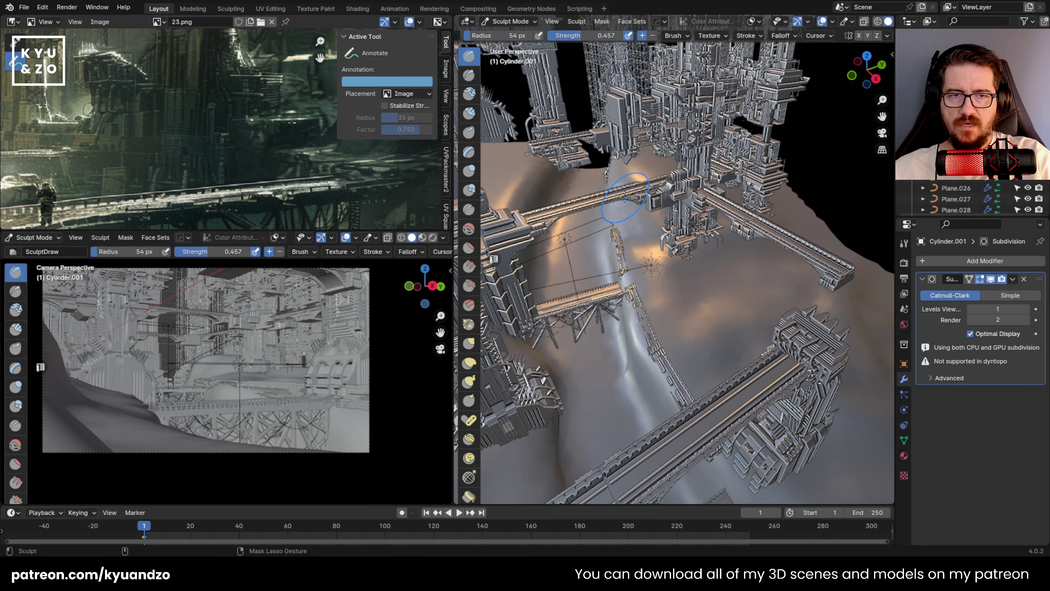
Raise a mound at the foot of the central tower with the Draw brush so the ground meets its base.
{"action": "key", "text": "shift+grave"}
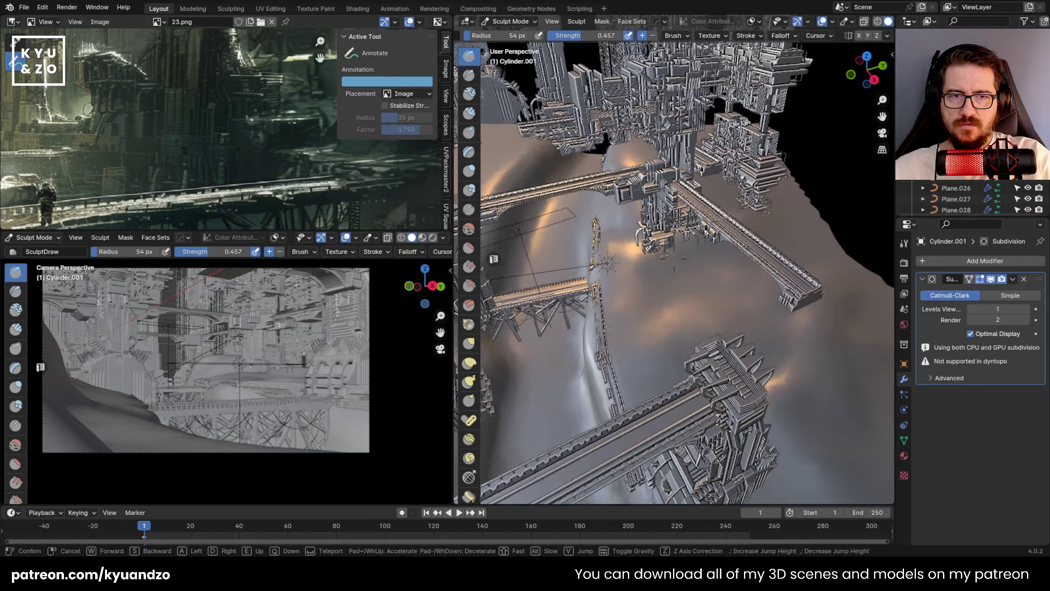
{"action": "key", "text": "w"}
{"action": "left_click", "coordinate": [688, 283]}
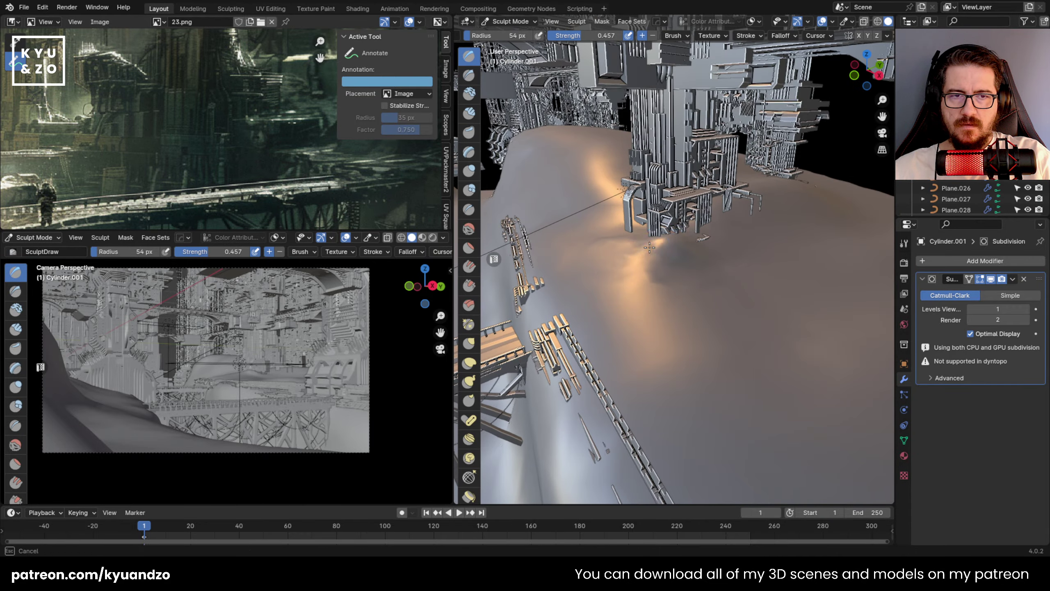
{"action": "left_click_drag", "start_coordinate": [649, 247], "coordinate": [698, 247]}
{"action": "scroll", "coordinate": [698, 247], "scroll_direction": "up", "scroll_amount": 3}
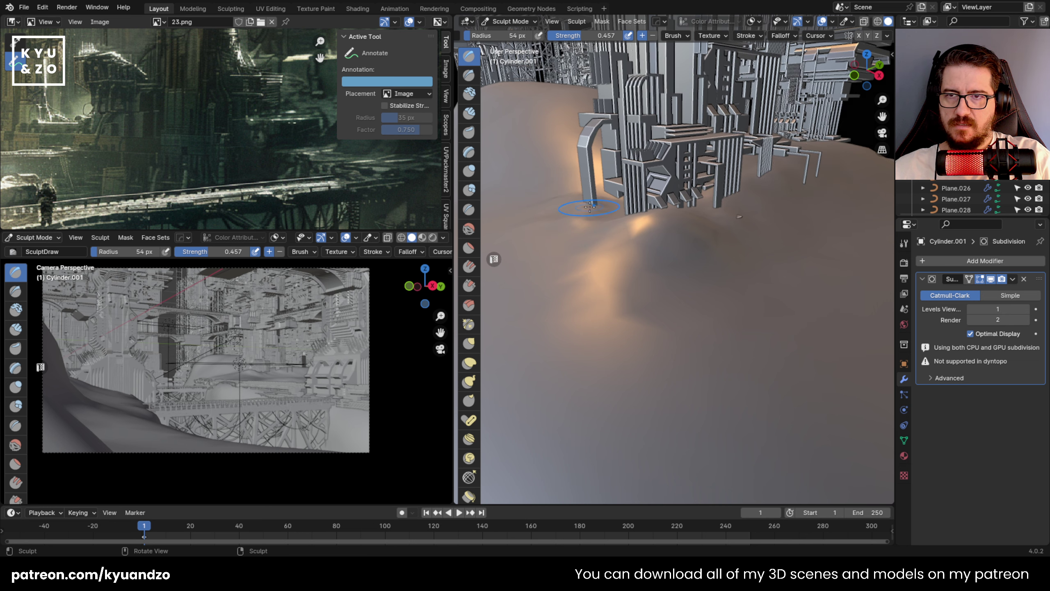
Sculpt uneven bumps and folds across the smooth hill beyond the trestle walkway with the Draw brush at 54 px radius.
{"action": "middle_click_drag", "start_coordinate": [662, 264], "coordinate": [678, 274], "text": "shift"}
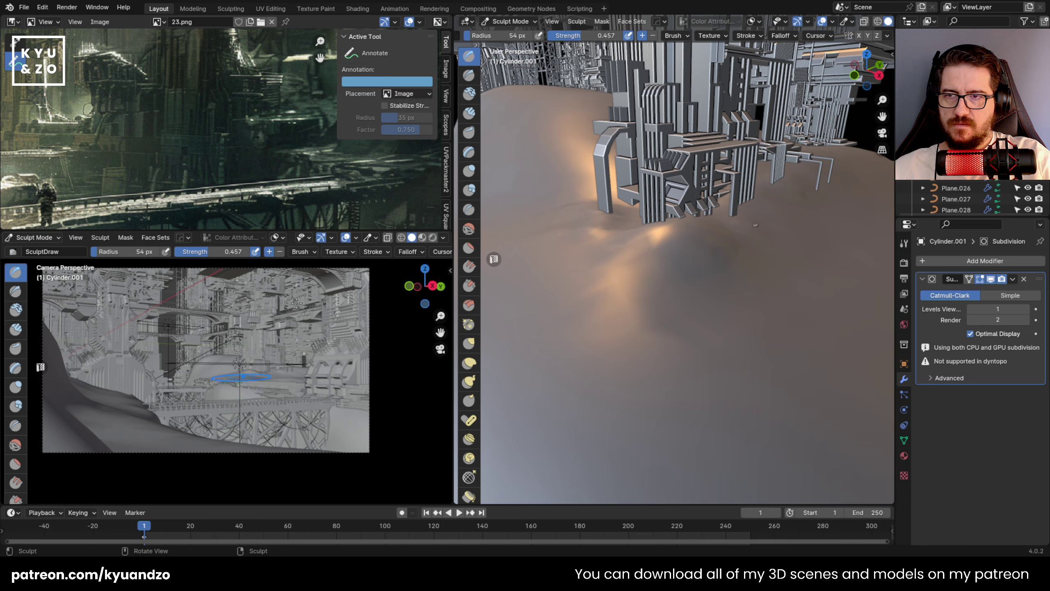
{"action": "middle_click_drag", "start_coordinate": [541, 174], "coordinate": [637, 276], "text": "shift"}
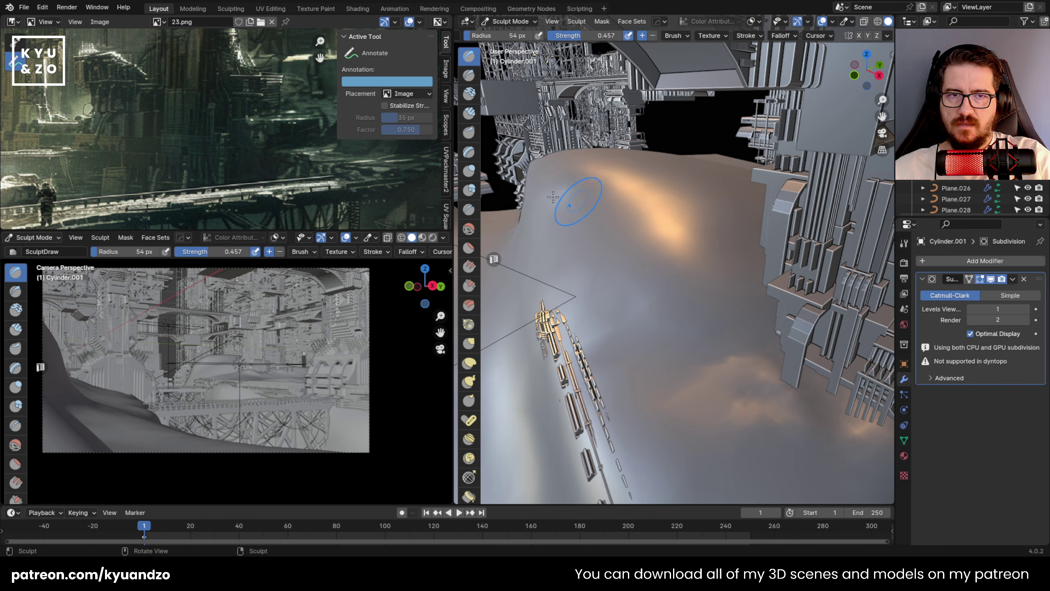
{"action": "mouse_move", "coordinate": [553, 197]}
{"action": "left_mouse_down"}
{"action": "mouse_move", "coordinate": [662, 215]}
{"action": "mouse_move", "coordinate": [620, 194]}
{"action": "mouse_move", "coordinate": [582, 208]}
{"action": "left_mouse_up"}
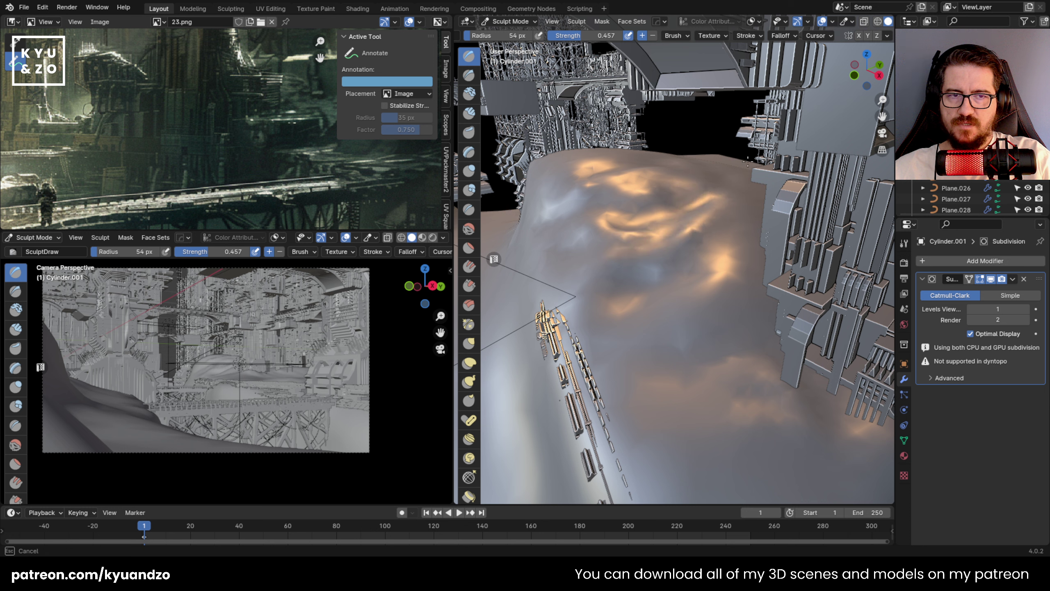
{"action": "mouse_move", "coordinate": [749, 160]}
{"action": "left_mouse_down"}
{"action": "mouse_move", "coordinate": [771, 105]}
{"action": "mouse_move", "coordinate": [544, 203]}
{"action": "mouse_move", "coordinate": [688, 184]}
{"action": "left_mouse_up"}
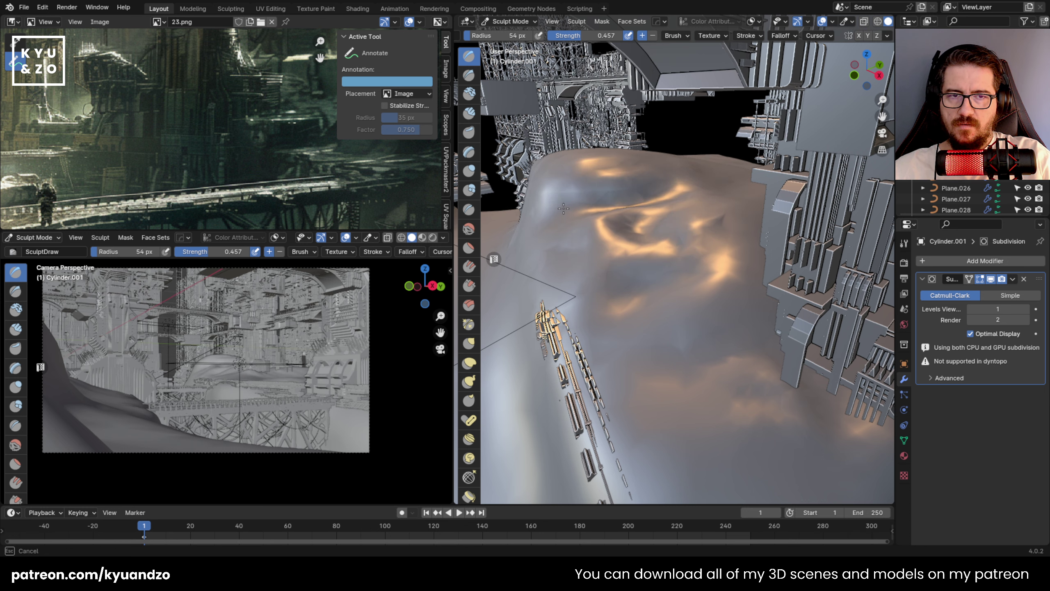
{"action": "mouse_move", "coordinate": [563, 209]}
{"action": "left_mouse_down"}
{"action": "mouse_move", "coordinate": [567, 248]}
{"action": "mouse_move", "coordinate": [595, 109]}
{"action": "mouse_move", "coordinate": [591, 161]}
{"action": "mouse_move", "coordinate": [543, 193]}
{"action": "mouse_move", "coordinate": [574, 154]}
{"action": "mouse_move", "coordinate": [605, 166]}
{"action": "left_mouse_up"}
{"action": "scroll", "coordinate": [591, 186], "scroll_direction": "down", "scroll_amount": 4}
{"action": "scroll", "coordinate": [550, 166], "scroll_direction": "up", "scroll_amount": 4}
{"action": "scroll", "coordinate": [92, 118], "scroll_direction": "down", "scroll_amount": 2}
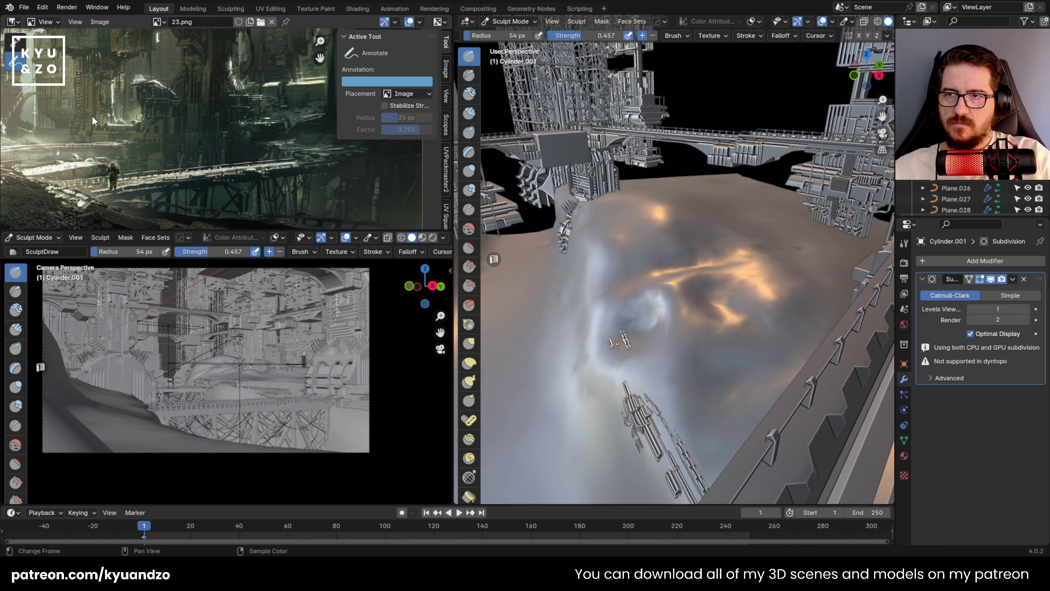
Carve into the slope around the foot of the support tower under the bridge junction, then smooth and rebuild its edge.
{"action": "middle_click_drag", "start_coordinate": [624, 212], "coordinate": [631, 281]}
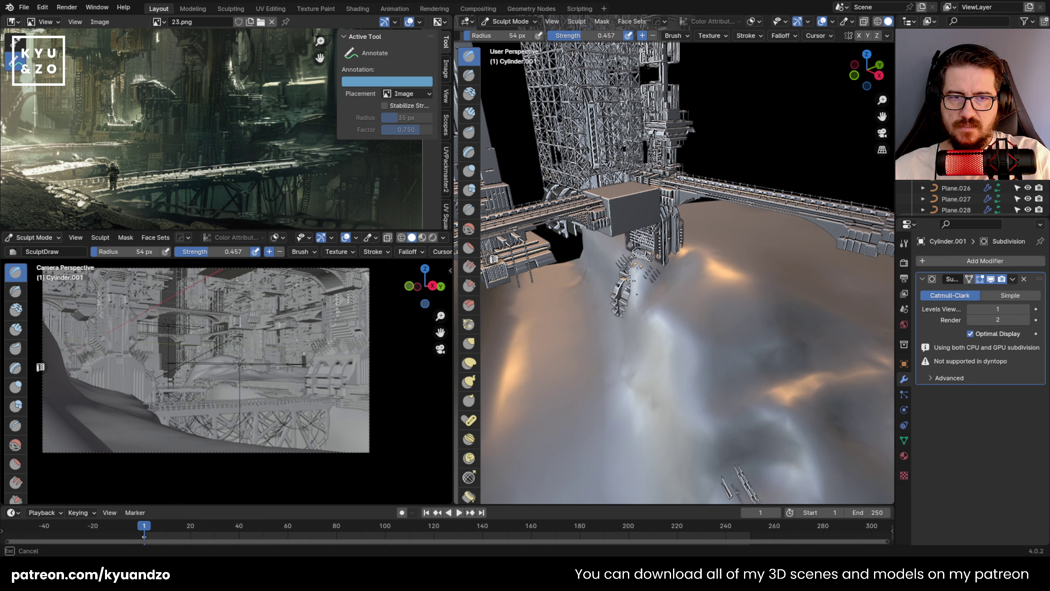
{"action": "mouse_move", "coordinate": [675, 244]}
{"action": "left_mouse_down", "text": "ctrl"}
{"action": "mouse_move", "coordinate": [701, 295]}
{"action": "mouse_move", "coordinate": [653, 304]}
{"action": "left_mouse_up", "text": "ctrl"}
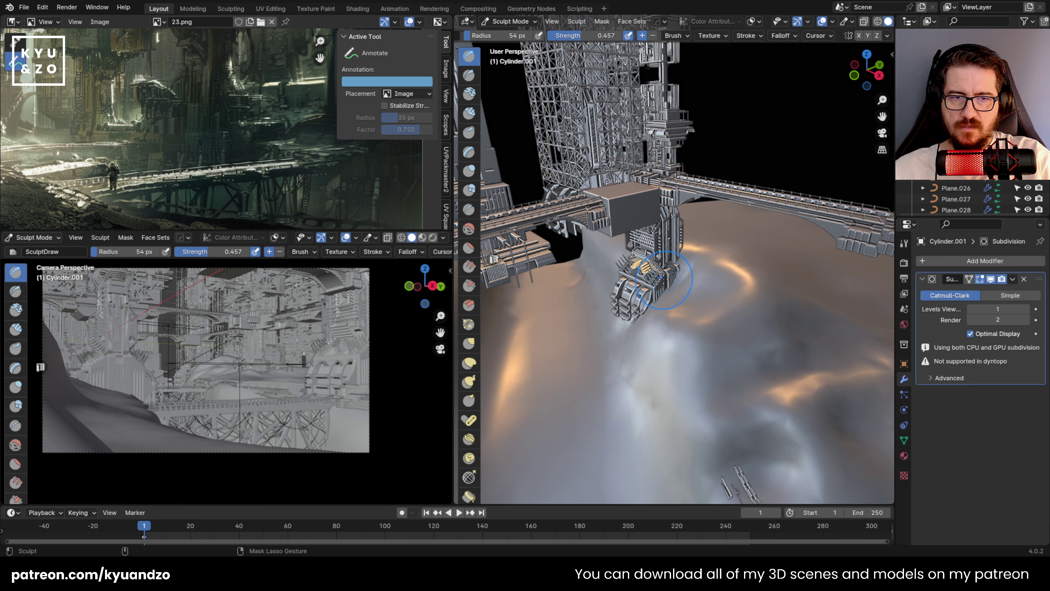
{"action": "mouse_move", "coordinate": [633, 341]}
{"action": "left_mouse_down", "text": "ctrl"}
{"action": "mouse_move", "coordinate": [619, 316]}
{"action": "mouse_move", "coordinate": [625, 393]}
{"action": "left_mouse_up", "text": "ctrl"}
{"action": "left_click_drag", "start_coordinate": [600, 296], "coordinate": [610, 341], "text": "shift"}
{"action": "mouse_move", "coordinate": [672, 322]}
{"action": "left_mouse_down"}
{"action": "mouse_move", "coordinate": [764, 300]}
{"action": "mouse_move", "coordinate": [703, 251]}
{"action": "mouse_move", "coordinate": [806, 315]}
{"action": "mouse_move", "coordinate": [728, 297]}
{"action": "mouse_move", "coordinate": [695, 266]}
{"action": "mouse_move", "coordinate": [728, 273]}
{"action": "mouse_move", "coordinate": [686, 287]}
{"action": "mouse_move", "coordinate": [747, 245]}
{"action": "mouse_move", "coordinate": [707, 273]}
{"action": "left_mouse_up"}
Add uneven relief to the high ground behind the bridge junction, undoing one stroke and sculpting another.
{"action": "middle_click_drag", "start_coordinate": [572, 172], "coordinate": [599, 213]}
{"action": "mouse_move", "coordinate": [564, 186]}
{"action": "left_mouse_down"}
{"action": "mouse_move", "coordinate": [564, 207]}
{"action": "mouse_move", "coordinate": [698, 244]}
{"action": "mouse_move", "coordinate": [707, 340]}
{"action": "left_mouse_up"}
{"action": "mouse_move", "coordinate": [635, 258]}
{"action": "left_mouse_down"}
{"action": "mouse_move", "coordinate": [702, 323]}
{"action": "mouse_move", "coordinate": [736, 298]}
{"action": "mouse_move", "coordinate": [669, 306]}
{"action": "mouse_move", "coordinate": [657, 264]}
{"action": "mouse_move", "coordinate": [645, 314]}
{"action": "mouse_move", "coordinate": [648, 257]}
{"action": "mouse_move", "coordinate": [639, 331]}
{"action": "mouse_move", "coordinate": [748, 239]}
{"action": "mouse_move", "coordinate": [778, 321]}
{"action": "left_mouse_up"}
{"action": "scroll", "coordinate": [237, 401], "scroll_direction": "up", "scroll_amount": 6}
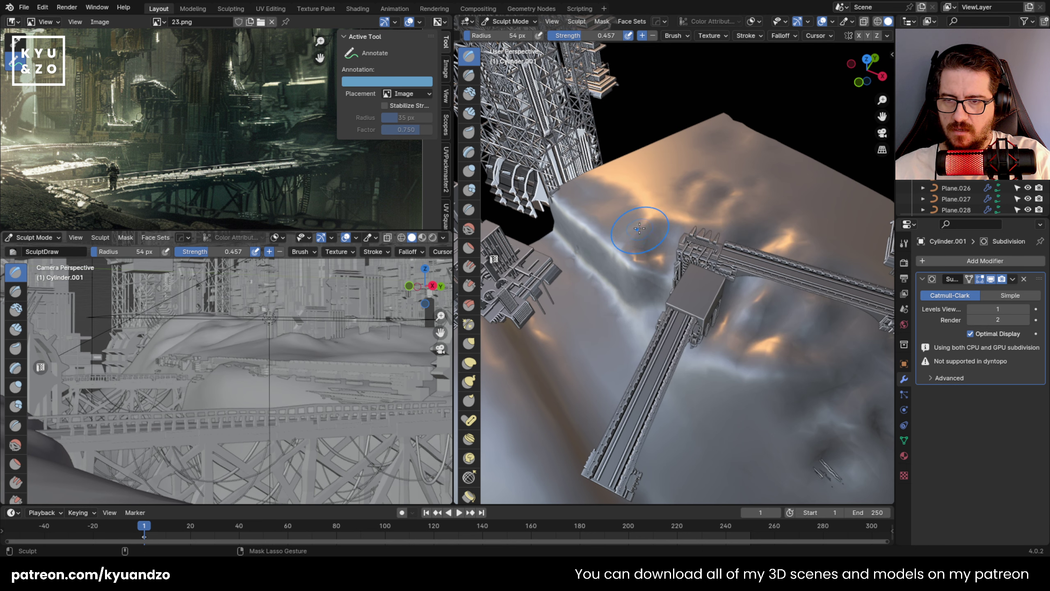
{"action": "key", "text": "ctrl+z"}
{"action": "mouse_move", "coordinate": [577, 226]}
{"action": "left_mouse_down"}
{"action": "mouse_move", "coordinate": [596, 225]}
{"action": "mouse_move", "coordinate": [587, 198]}
{"action": "mouse_move", "coordinate": [620, 275]}
{"action": "left_mouse_up"}
{"action": "middle_click_drag", "start_coordinate": [621, 276], "coordinate": [662, 271]}
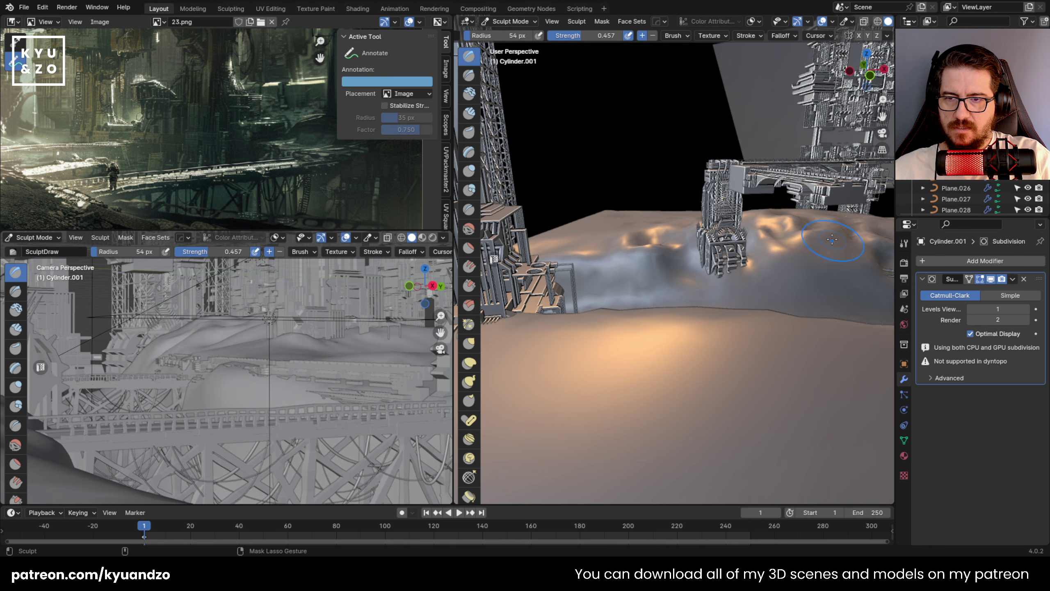
Carve hollows into the bank between the bridge support and the far towers, and raise the ground between them.
{"action": "middle_click_drag", "start_coordinate": [832, 239], "coordinate": [794, 248]}
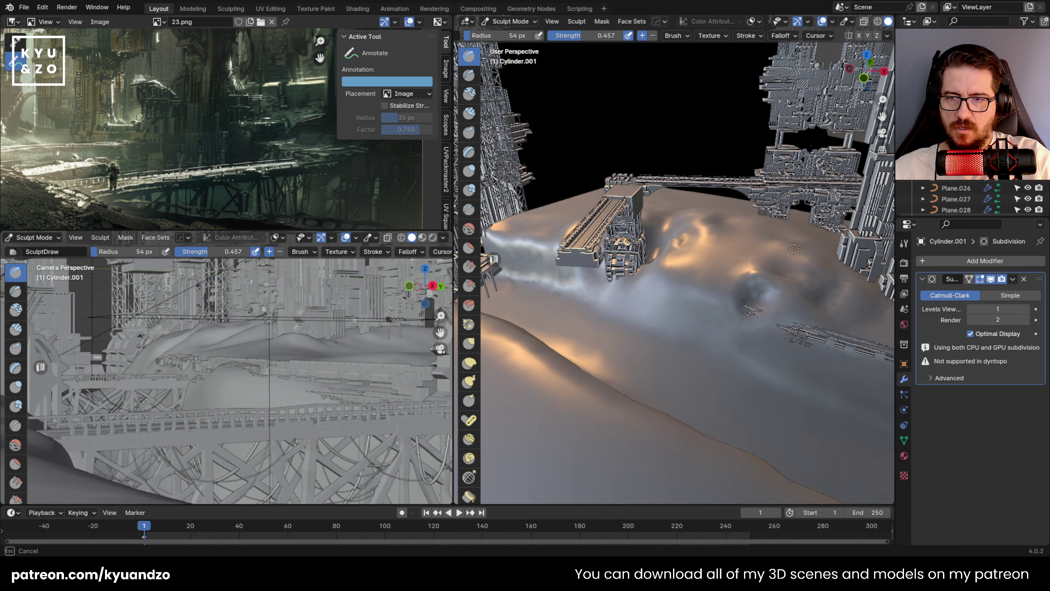
{"action": "left_click_drag", "start_coordinate": [746, 241], "coordinate": [698, 237], "text": "ctrl"}
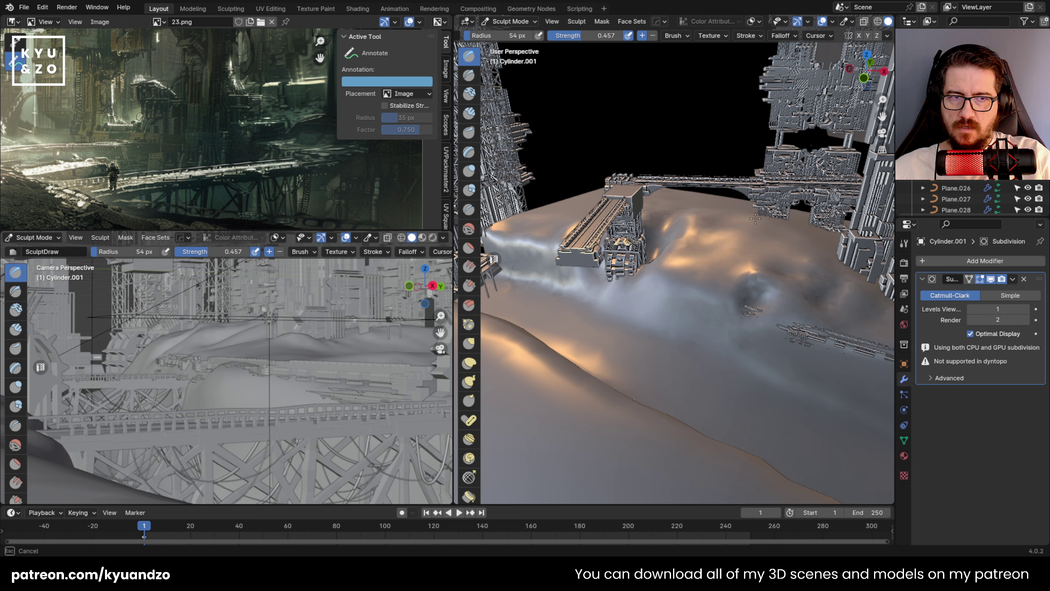
{"action": "mouse_move", "coordinate": [784, 217]}
{"action": "left_mouse_down", "text": "ctrl"}
{"action": "mouse_move", "coordinate": [777, 245]}
{"action": "mouse_move", "coordinate": [811, 257]}
{"action": "left_mouse_up", "text": "ctrl"}
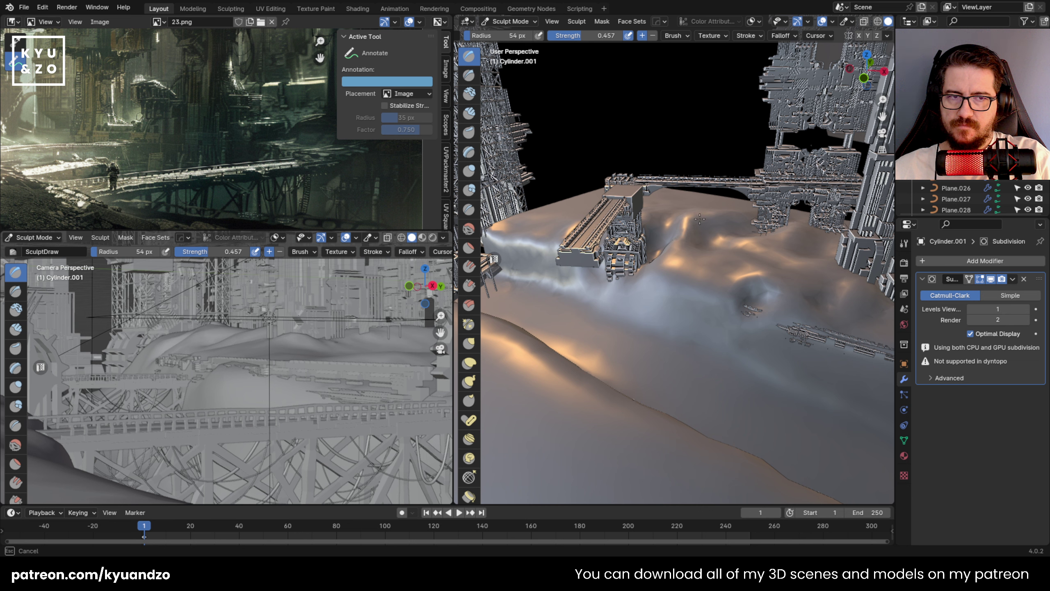
{"action": "mouse_move", "coordinate": [700, 218]}
{"action": "left_mouse_down", "text": "ctrl"}
{"action": "mouse_move", "coordinate": [712, 226]}
{"action": "mouse_move", "coordinate": [684, 265]}
{"action": "mouse_move", "coordinate": [699, 230]}
{"action": "mouse_move", "coordinate": [734, 231]}
{"action": "left_mouse_up", "text": "ctrl"}
{"action": "left_click_drag", "start_coordinate": [792, 245], "coordinate": [843, 270], "text": "ctrl"}
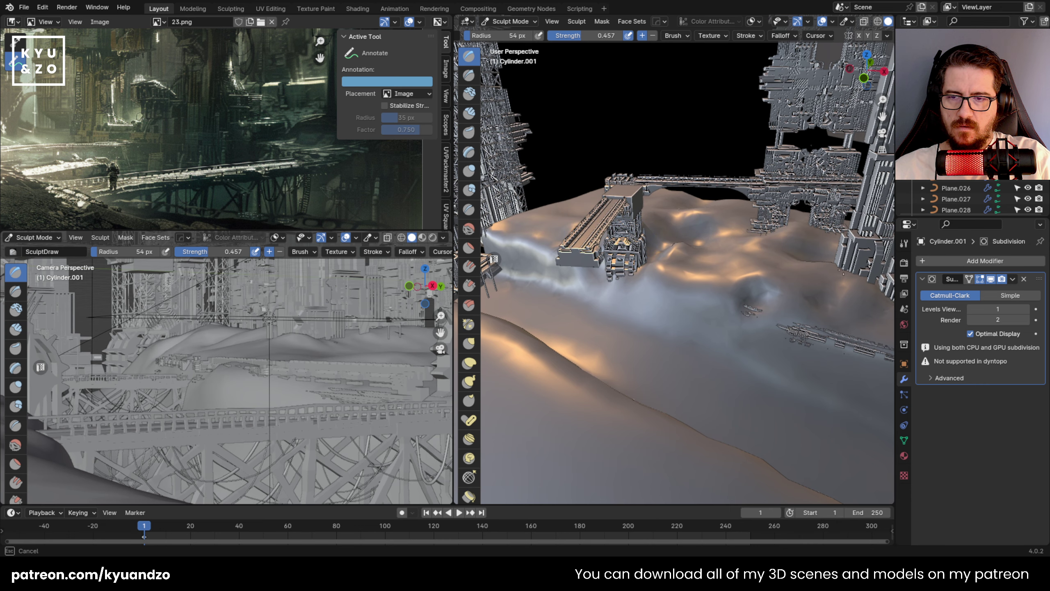
{"action": "middle_click_drag", "start_coordinate": [843, 272], "coordinate": [881, 291]}
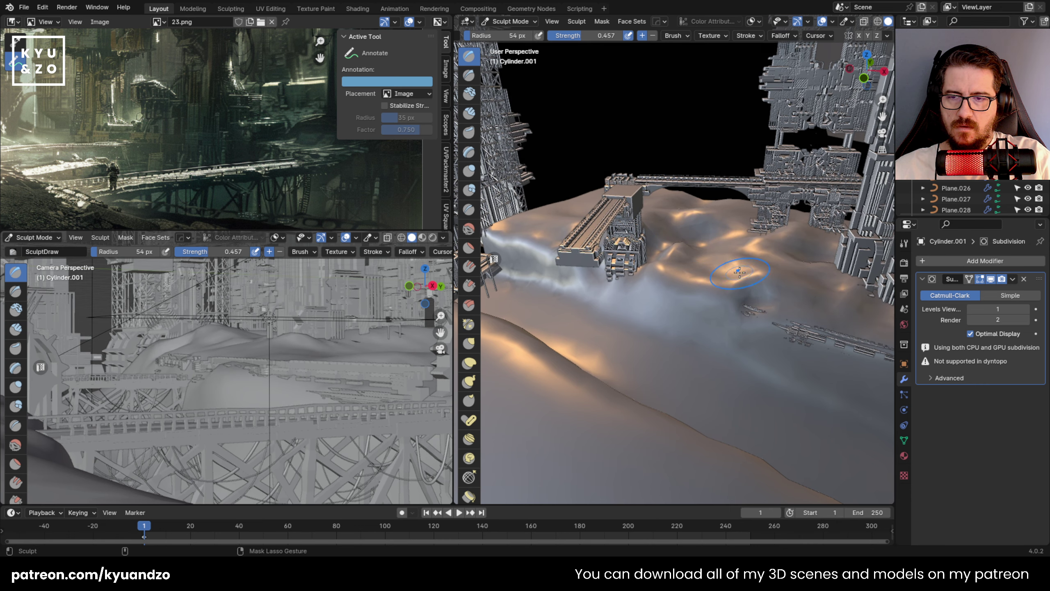
{"action": "left_click_drag", "start_coordinate": [739, 272], "coordinate": [751, 231]}
{"action": "left_click_drag", "start_coordinate": [689, 250], "coordinate": [724, 260]}
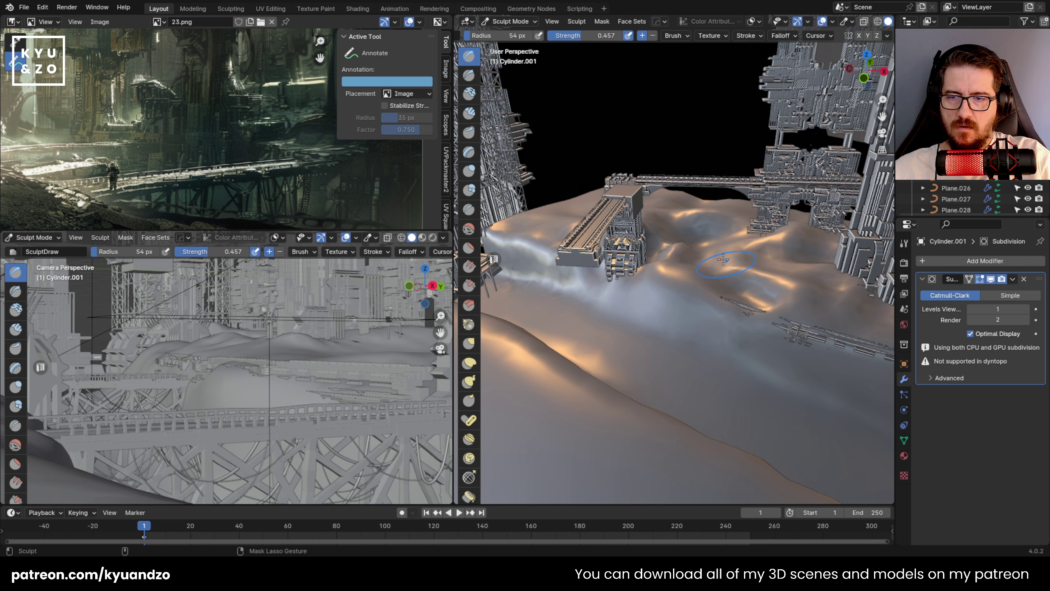
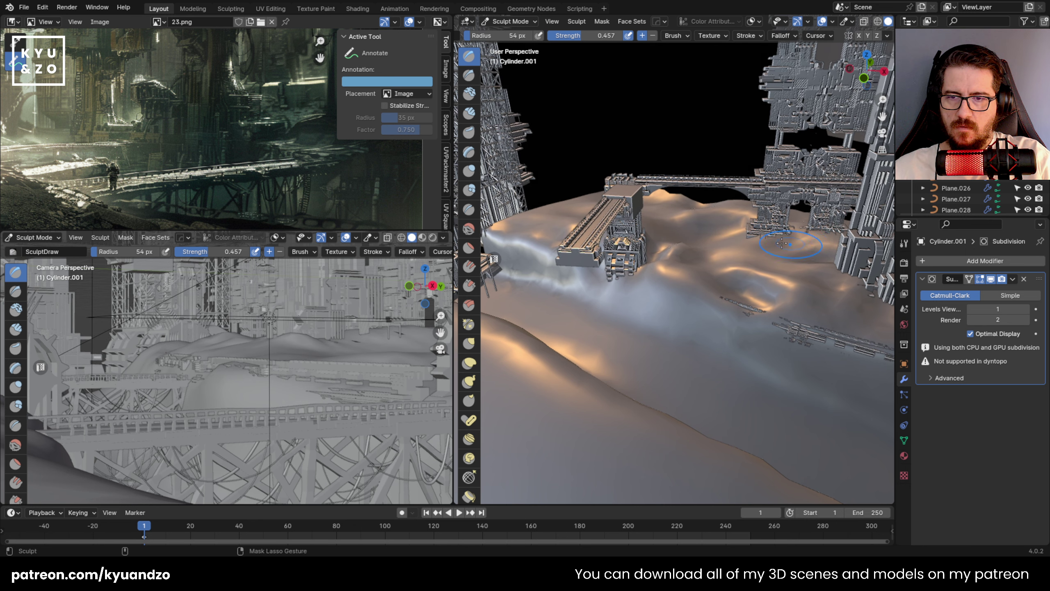
Carve irregular dips across the high ground behind the long bridge and down the slope below it.
{"action": "middle_click_drag", "start_coordinate": [658, 214], "coordinate": [659, 234]}
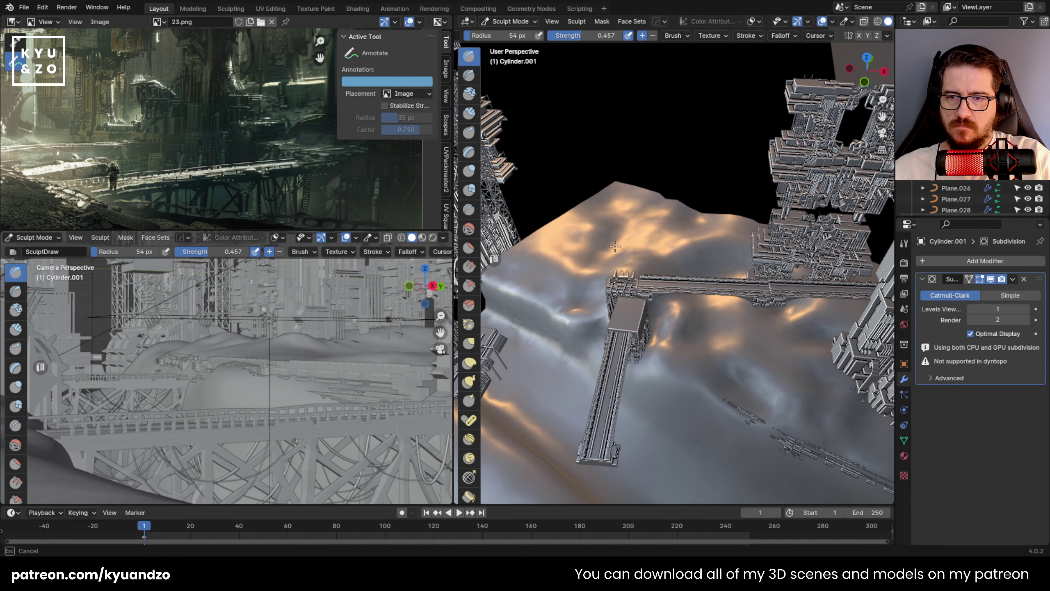
{"action": "mouse_move", "coordinate": [659, 234]}
{"action": "left_mouse_down", "text": "ctrl"}
{"action": "mouse_move", "coordinate": [725, 221]}
{"action": "mouse_move", "coordinate": [757, 317]}
{"action": "mouse_move", "coordinate": [567, 312]}
{"action": "mouse_move", "coordinate": [719, 331]}
{"action": "left_mouse_up", "text": "ctrl"}
{"action": "mouse_move", "coordinate": [678, 248]}
{"action": "left_mouse_down", "text": "ctrl"}
{"action": "mouse_move", "coordinate": [622, 233]}
{"action": "mouse_move", "coordinate": [585, 308]}
{"action": "left_mouse_up", "text": "ctrl"}
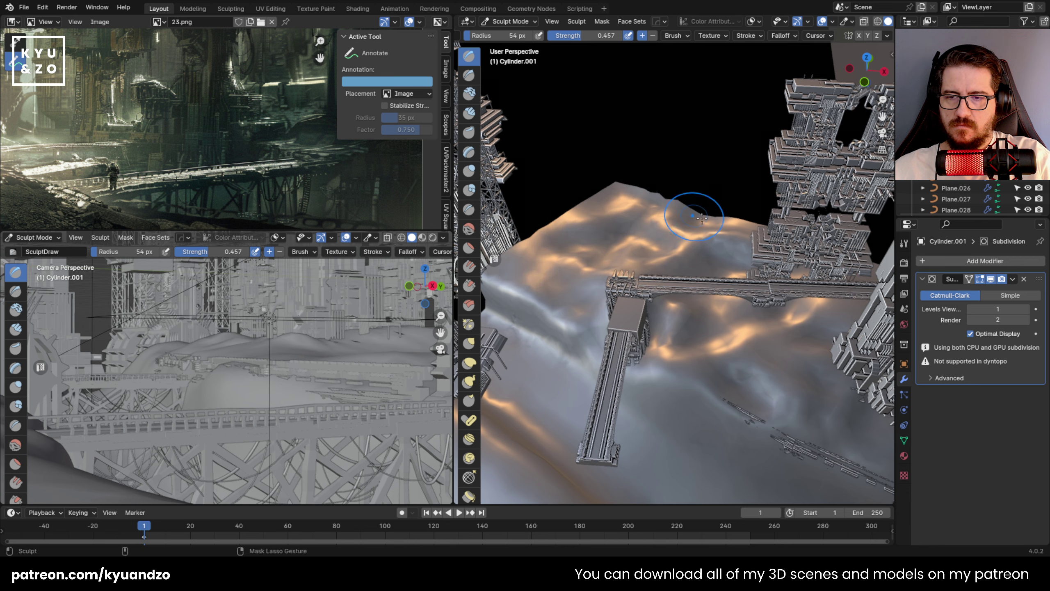
{"action": "mouse_move", "coordinate": [699, 211]}
{"action": "left_mouse_down", "text": "ctrl"}
{"action": "mouse_move", "coordinate": [760, 256]}
{"action": "mouse_move", "coordinate": [715, 319]}
{"action": "mouse_move", "coordinate": [602, 243]}
{"action": "mouse_move", "coordinate": [568, 309]}
{"action": "left_mouse_up", "text": "ctrl"}
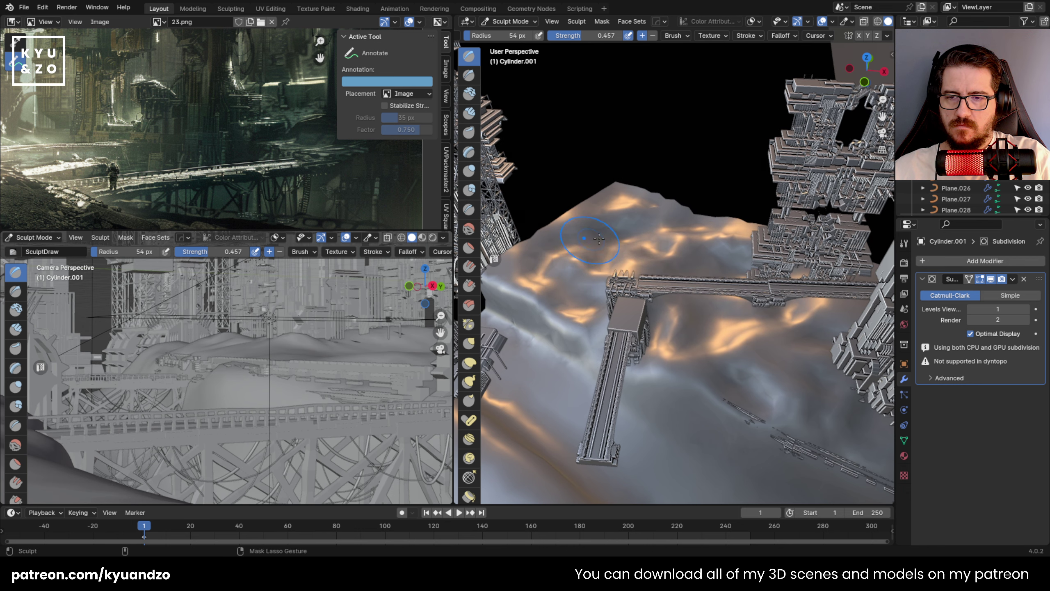
{"action": "left_click_drag", "start_coordinate": [670, 343], "coordinate": [790, 327], "text": "ctrl"}
{"action": "left_click_drag", "start_coordinate": [773, 385], "coordinate": [852, 368], "text": "ctrl"}
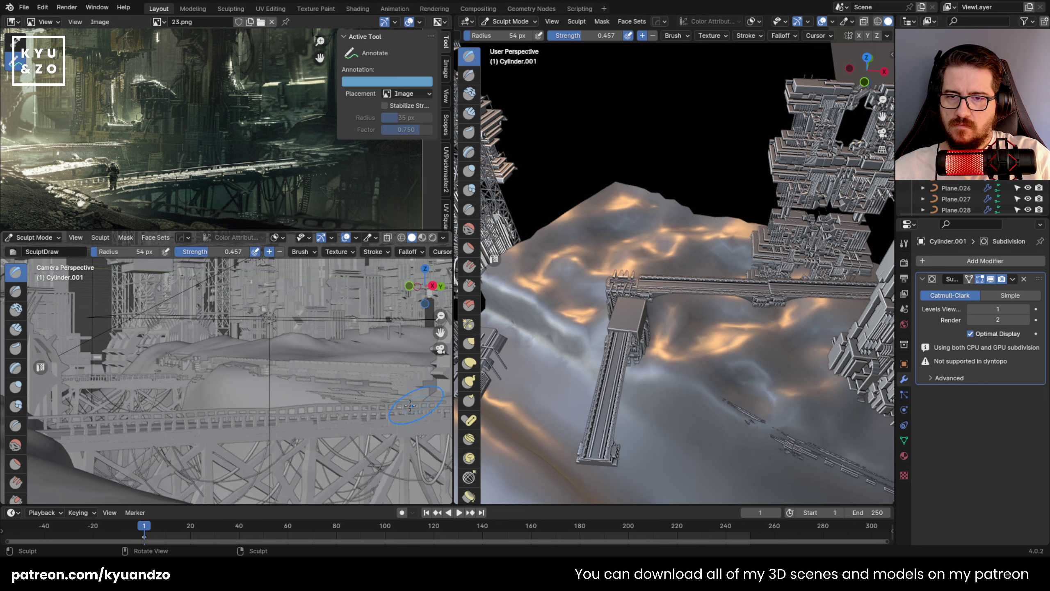
{"action": "scroll", "coordinate": [374, 385], "scroll_direction": "down", "scroll_amount": 3}
{"action": "scroll", "coordinate": [372, 384], "scroll_direction": "up", "scroll_amount": 1}
Raise rocky bumps on the slope between the long bridge and the neighbouring bridge tower with the Draw brush.
{"action": "mouse_move", "coordinate": [774, 378]}
{"action": "middle_mouse_down"}
{"action": "mouse_move", "coordinate": [757, 298]}
{"action": "mouse_move", "coordinate": [833, 280]}
{"action": "middle_mouse_up"}
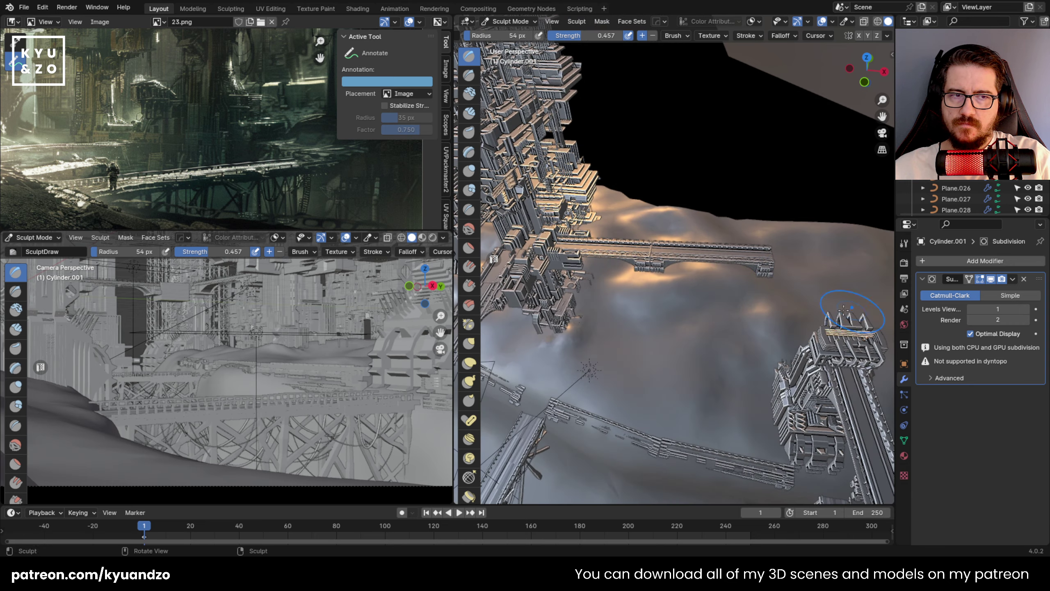
{"action": "mouse_move", "coordinate": [707, 328]}
{"action": "left_mouse_down"}
{"action": "mouse_move", "coordinate": [663, 351]}
{"action": "mouse_move", "coordinate": [649, 314]}
{"action": "mouse_move", "coordinate": [740, 397]}
{"action": "left_mouse_up"}
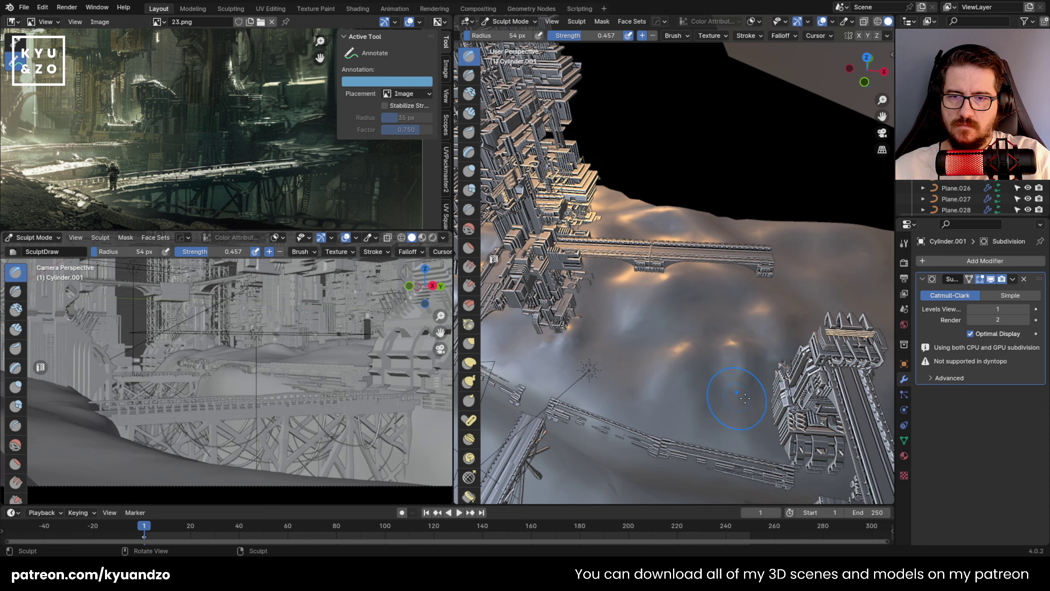
{"action": "left_click_drag", "start_coordinate": [702, 356], "coordinate": [636, 301]}
{"action": "middle_click_drag", "start_coordinate": [637, 301], "coordinate": [687, 247]}
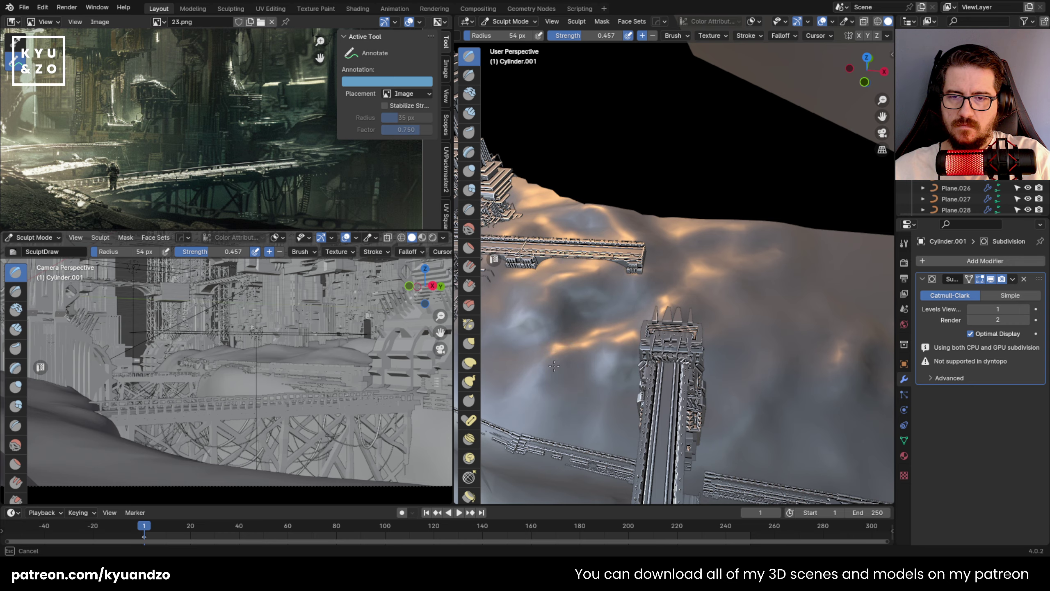
{"action": "mouse_move", "coordinate": [702, 269]}
{"action": "middle_mouse_down"}
{"action": "mouse_move", "coordinate": [819, 290]}
{"action": "mouse_move", "coordinate": [582, 344]}
{"action": "middle_mouse_up"}
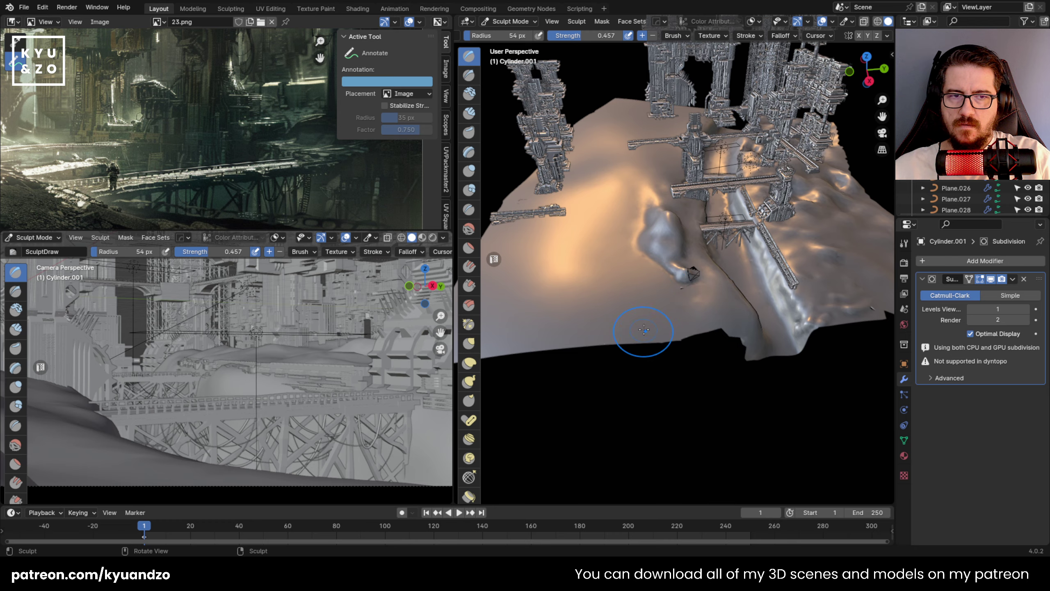
Sculpt broad uneven mounds over the flat outer part of the opposite bank beside the isolated tower.
{"action": "left_click_drag", "start_coordinate": [644, 329], "coordinate": [554, 300]}
{"action": "left_click_drag", "start_coordinate": [541, 218], "coordinate": [655, 252]}
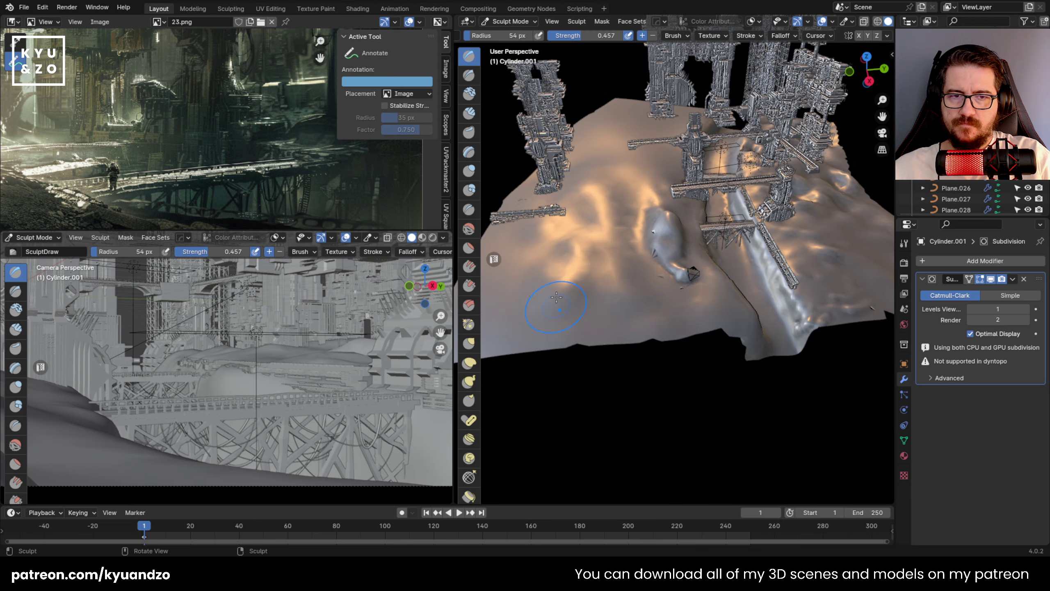
{"action": "middle_click_drag", "start_coordinate": [579, 265], "coordinate": [663, 304], "text": "shift"}
{"action": "left_click_drag", "start_coordinate": [662, 304], "coordinate": [756, 362]}
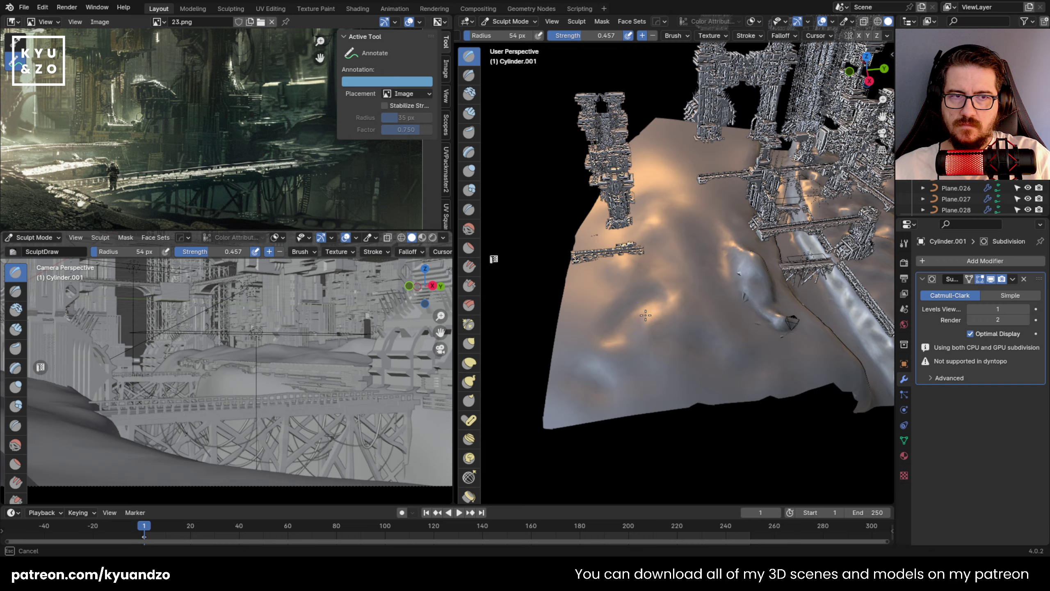
{"action": "middle_click_drag", "start_coordinate": [757, 362], "coordinate": [652, 322]}
Raise irregular bumps on the smooth ground in front of the twin-legged tower with the Draw brush.
{"action": "middle_click_drag", "start_coordinate": [662, 226], "coordinate": [660, 287]}
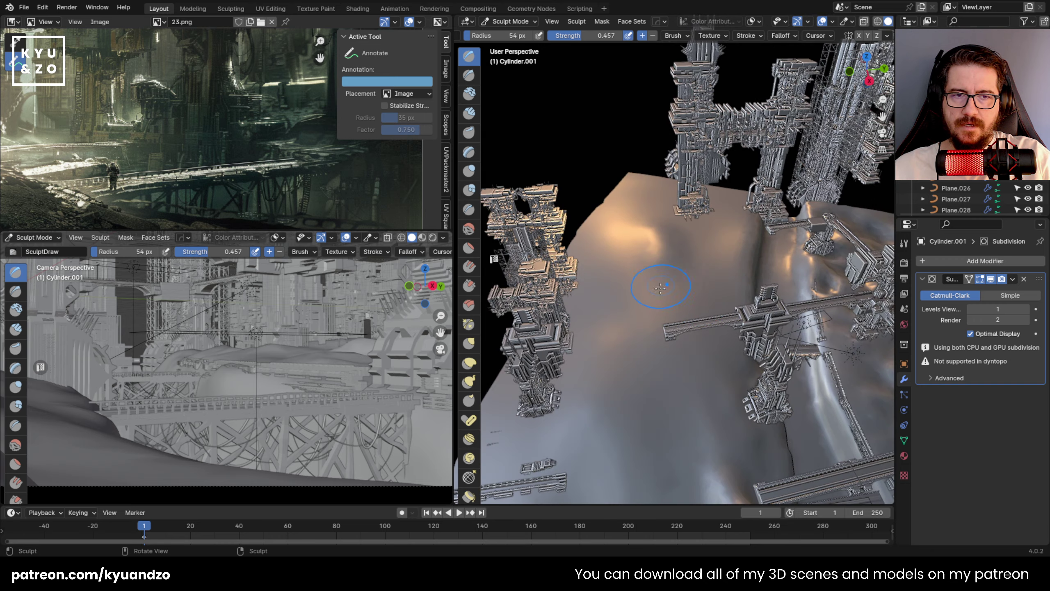
{"action": "mouse_move", "coordinate": [653, 284]}
{"action": "left_mouse_down"}
{"action": "mouse_move", "coordinate": [657, 248]}
{"action": "mouse_move", "coordinate": [627, 215]}
{"action": "mouse_move", "coordinate": [589, 373]}
{"action": "mouse_move", "coordinate": [599, 206]}
{"action": "mouse_move", "coordinate": [662, 205]}
{"action": "mouse_move", "coordinate": [690, 224]}
{"action": "mouse_move", "coordinate": [645, 256]}
{"action": "mouse_move", "coordinate": [600, 249]}
{"action": "mouse_move", "coordinate": [686, 268]}
{"action": "mouse_move", "coordinate": [697, 342]}
{"action": "left_mouse_up"}
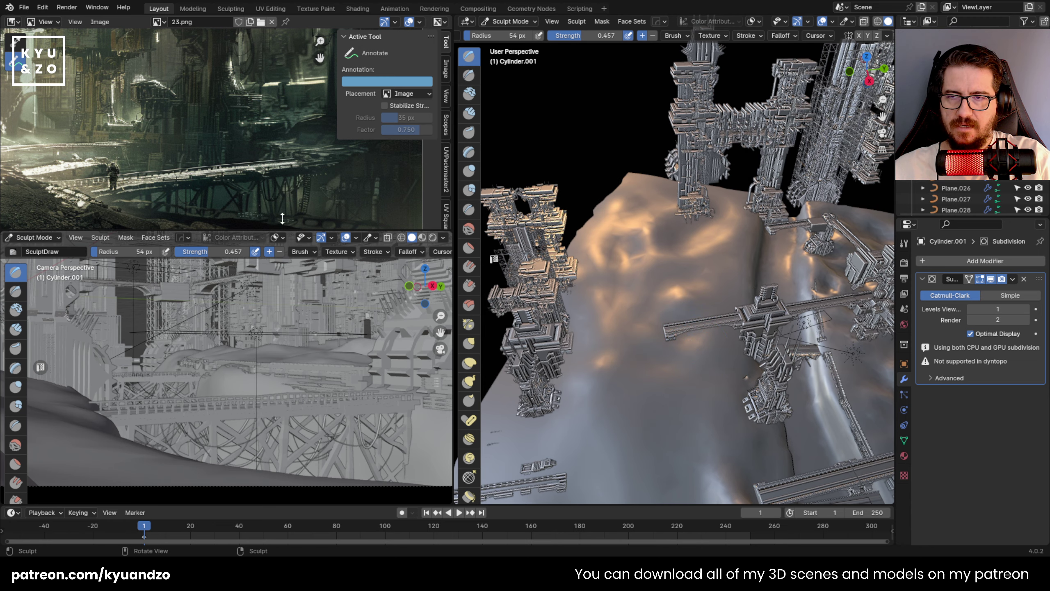
{"action": "scroll", "coordinate": [164, 389], "scroll_direction": "down", "scroll_amount": 1}
{"action": "middle_click_drag", "start_coordinate": [157, 383], "coordinate": [451, 410], "text": "shift"}
{"action": "scroll", "coordinate": [765, 289], "scroll_direction": "up", "scroll_amount": 3}
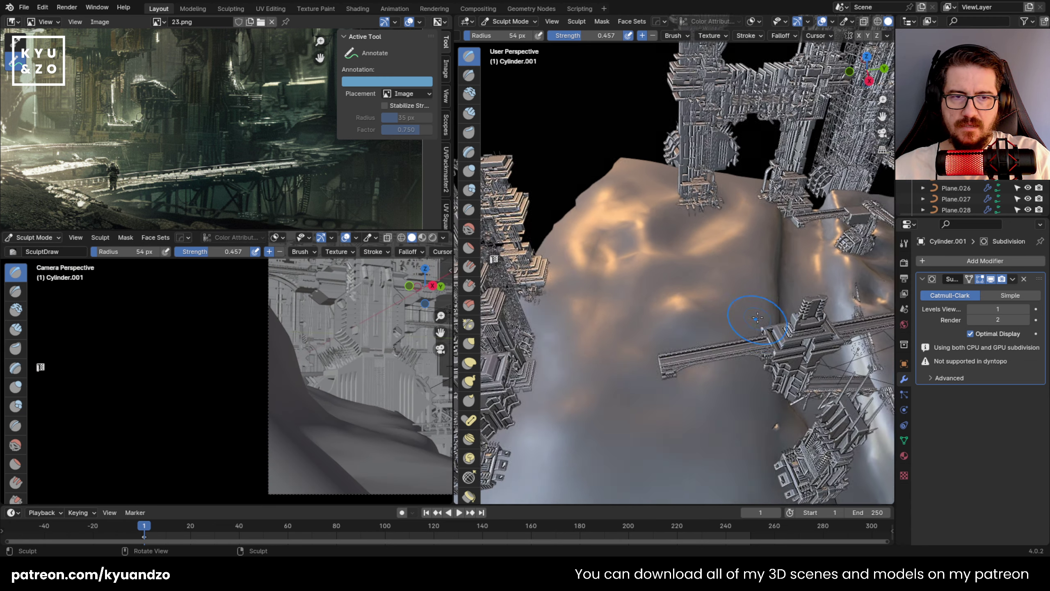
Carve and build up the relief around the twin-legged tower's feet and along the adjoining hill edge.
{"action": "middle_click_drag", "start_coordinate": [765, 265], "coordinate": [647, 307], "text": "shift"}
{"action": "mouse_move", "coordinate": [674, 265]}
{"action": "left_mouse_down", "text": "ctrl"}
{"action": "mouse_move", "coordinate": [598, 237]}
{"action": "mouse_move", "coordinate": [575, 273]}
{"action": "mouse_move", "coordinate": [599, 247]}
{"action": "mouse_move", "coordinate": [642, 264]}
{"action": "mouse_move", "coordinate": [653, 252]}
{"action": "left_mouse_up", "text": "ctrl"}
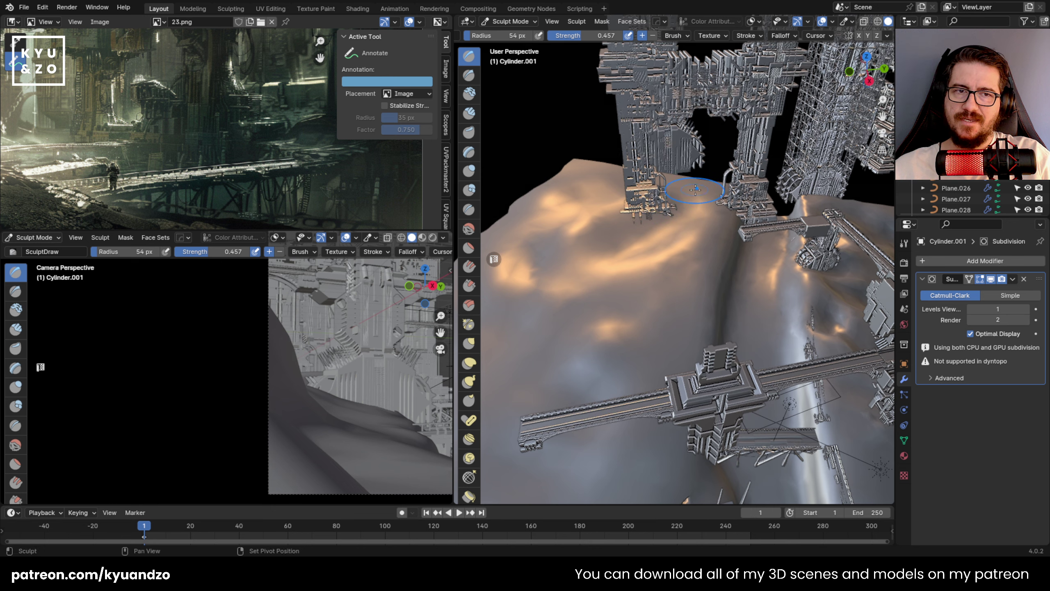
{"action": "left_click_drag", "start_coordinate": [707, 187], "coordinate": [719, 188]}
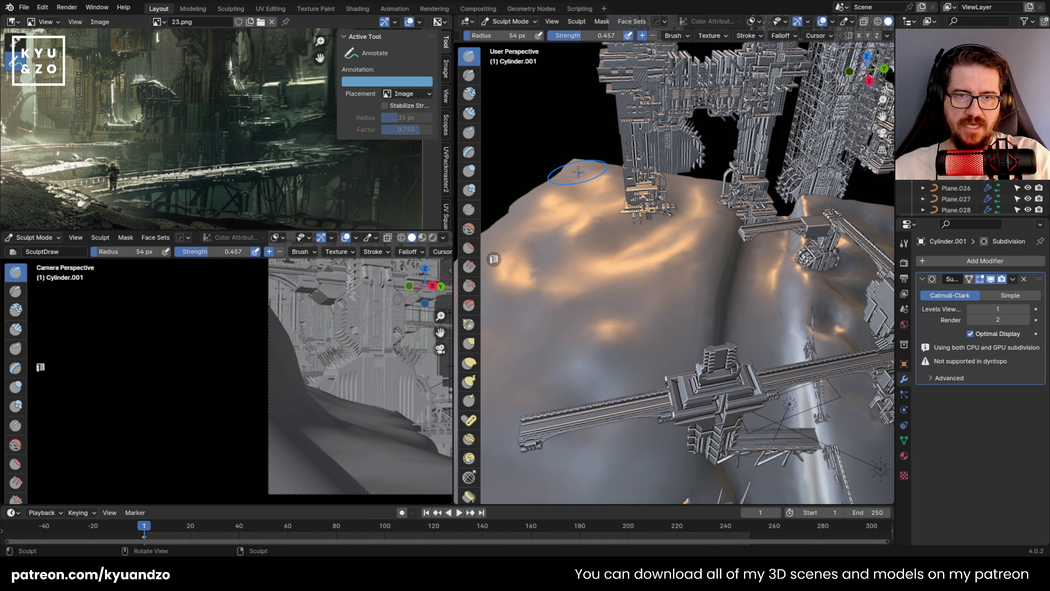
{"action": "left_click_drag", "start_coordinate": [508, 212], "coordinate": [514, 205]}
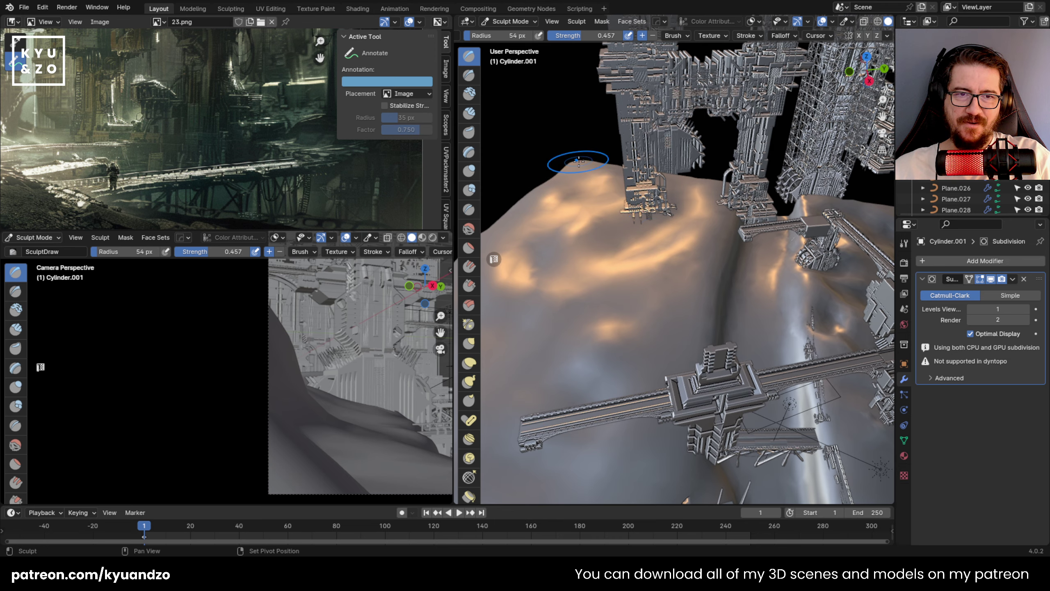
{"action": "mouse_move", "coordinate": [699, 259]}
{"action": "left_mouse_down"}
{"action": "mouse_move", "coordinate": [661, 286]}
{"action": "mouse_move", "coordinate": [717, 296]}
{"action": "left_mouse_up"}
Roughen the bank edge along the dark groove running down from the tower bridge with Draw brush strokes.
{"action": "middle_click_drag", "start_coordinate": [717, 296], "coordinate": [628, 282], "text": "shift"}
{"action": "scroll", "coordinate": [615, 275], "scroll_direction": "up", "scroll_amount": 4}
{"action": "mouse_move", "coordinate": [615, 275]}
{"action": "left_mouse_down"}
{"action": "mouse_move", "coordinate": [618, 260]}
{"action": "mouse_move", "coordinate": [616, 292]}
{"action": "left_mouse_up"}
{"action": "left_click_drag", "start_coordinate": [607, 225], "coordinate": [593, 346]}
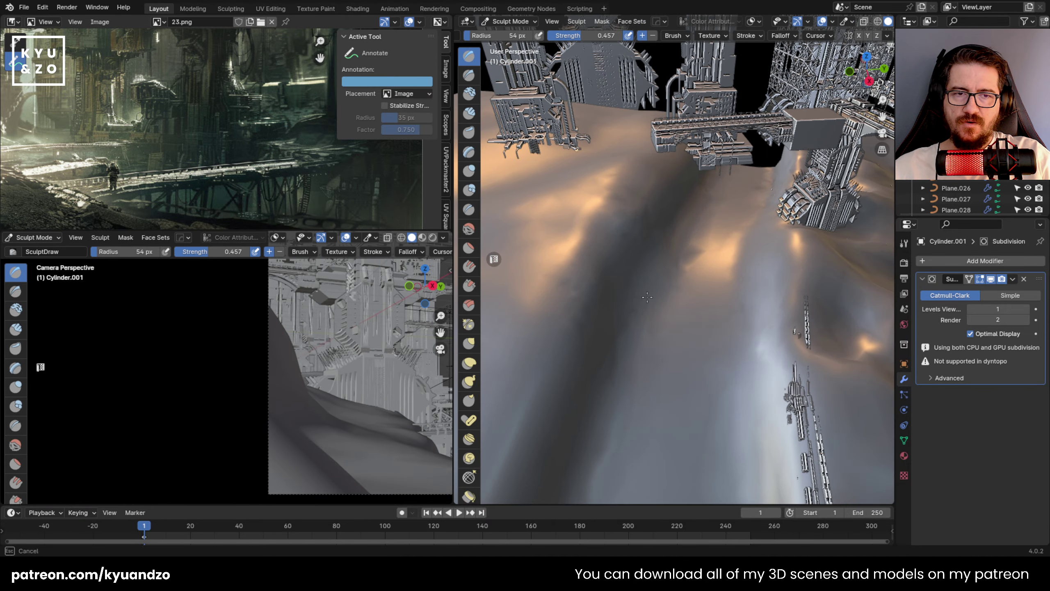
{"action": "left_click_drag", "start_coordinate": [647, 297], "coordinate": [716, 212]}
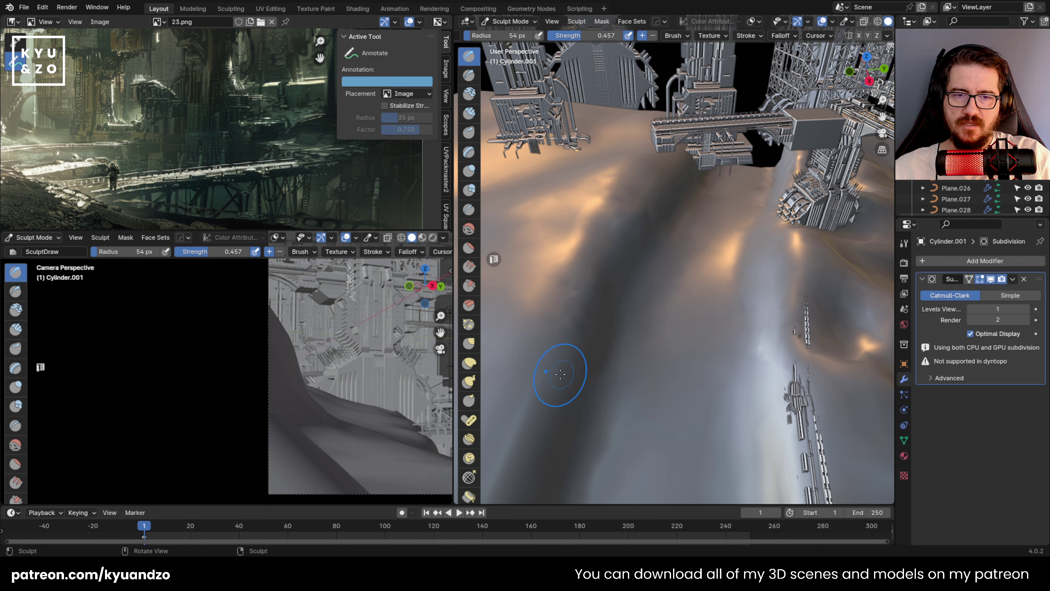
{"action": "mouse_move", "coordinate": [561, 368]}
{"action": "left_mouse_down"}
{"action": "mouse_move", "coordinate": [552, 363]}
{"action": "mouse_move", "coordinate": [531, 412]}
{"action": "mouse_move", "coordinate": [555, 373]}
{"action": "left_mouse_up"}
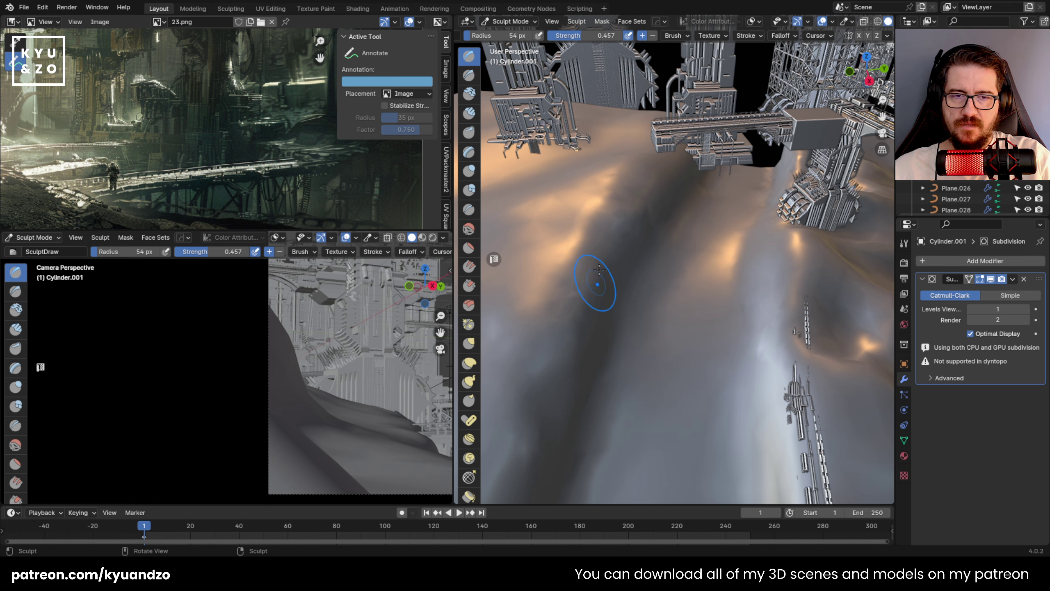
Smooth the bank edge along the dark groove and build up the ground below the stepped tower foot overhanging the slope.
{"action": "left_click_drag", "start_coordinate": [606, 219], "coordinate": [598, 264], "text": "shift"}
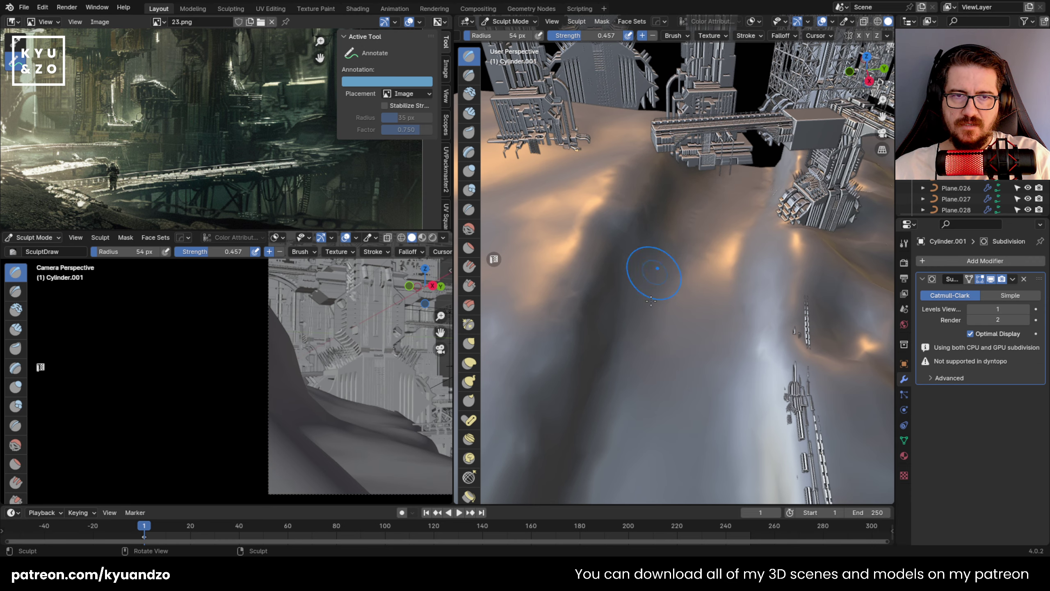
{"action": "mouse_move", "coordinate": [650, 301]}
{"action": "middle_mouse_down"}
{"action": "mouse_move", "coordinate": [650, 256]}
{"action": "mouse_move", "coordinate": [620, 261]}
{"action": "mouse_move", "coordinate": [613, 212]}
{"action": "mouse_move", "coordinate": [576, 301]}
{"action": "mouse_move", "coordinate": [502, 316]}
{"action": "middle_mouse_up"}
{"action": "key", "text": "shift+grave"}
{"action": "key", "text": "w"}
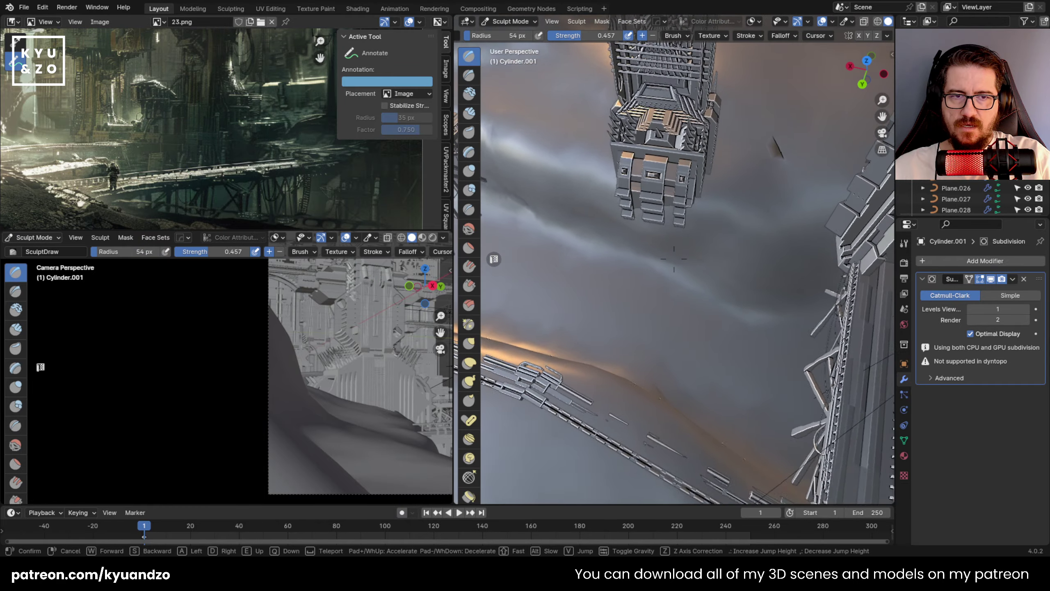
{"action": "left_click", "coordinate": [567, 308]}
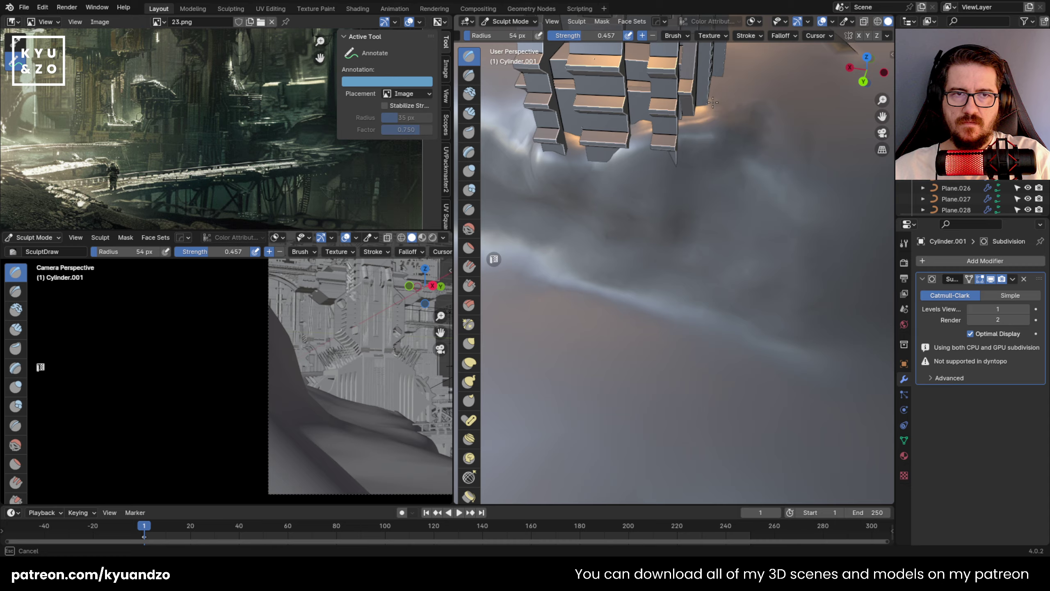
{"action": "left_click_drag", "start_coordinate": [818, 263], "coordinate": [806, 258]}
Build up the ground along the base of the ribbed tower wall with Draw brush strokes.
{"action": "mouse_move", "coordinate": [806, 258]}
{"action": "middle_mouse_down"}
{"action": "mouse_move", "coordinate": [812, 231]}
{"action": "mouse_move", "coordinate": [881, 227]}
{"action": "middle_mouse_up"}
{"action": "key", "text": "shift+grave"}
{"action": "key", "text": "s"}
{"action": "left_click", "coordinate": [720, 256]}
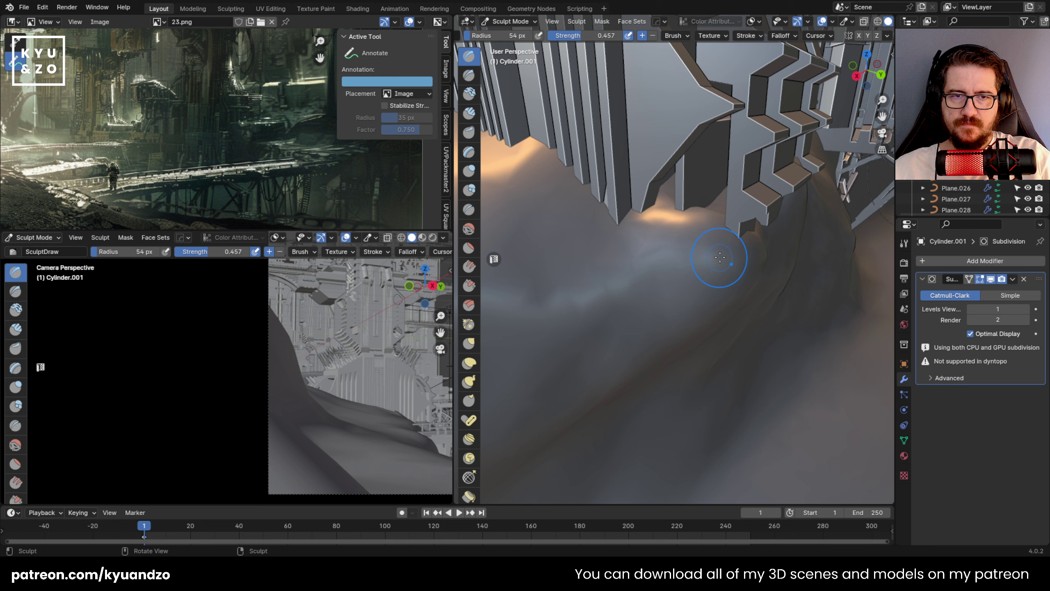
{"action": "left_click_drag", "start_coordinate": [653, 208], "coordinate": [637, 228]}
{"action": "key", "text": "shift+grave"}
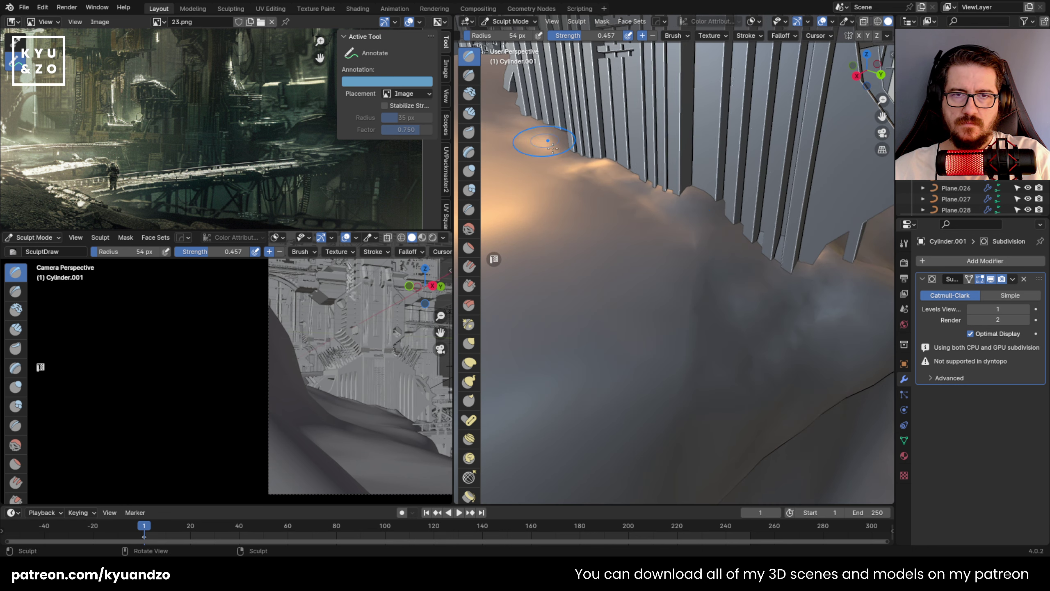
{"action": "left_click_drag", "start_coordinate": [553, 147], "coordinate": [715, 195]}
Examine the hill edge, trestle bridge and opposite bank in the camera view to find terrain that still needs detail.
{"action": "scroll", "coordinate": [561, 219], "scroll_direction": "down", "scroll_amount": 3}
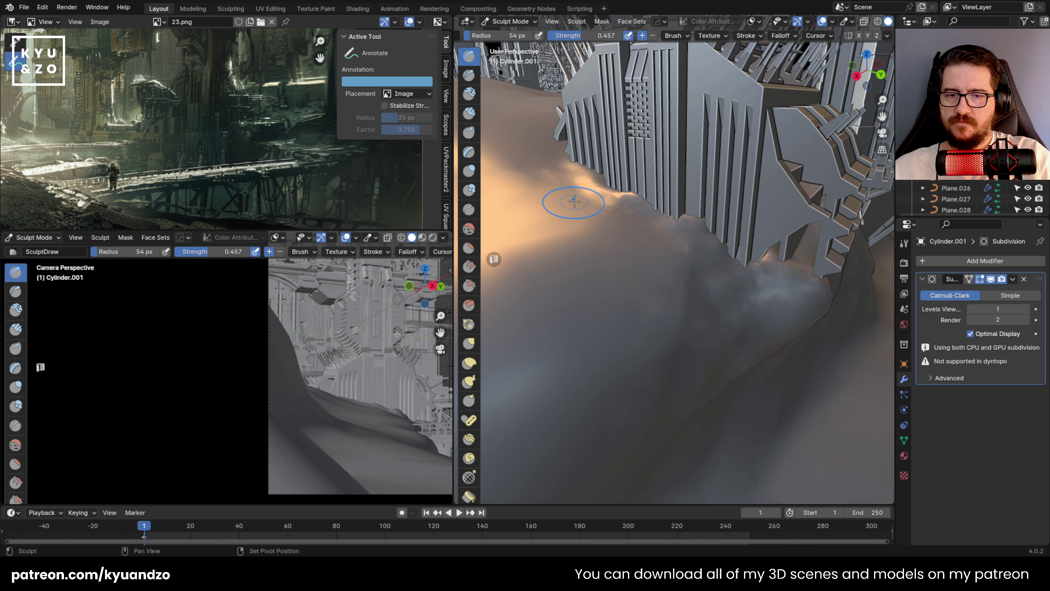
{"action": "scroll", "coordinate": [306, 385], "scroll_direction": "down", "scroll_amount": 3}
{"action": "scroll", "coordinate": [307, 387], "scroll_direction": "up", "scroll_amount": 5}
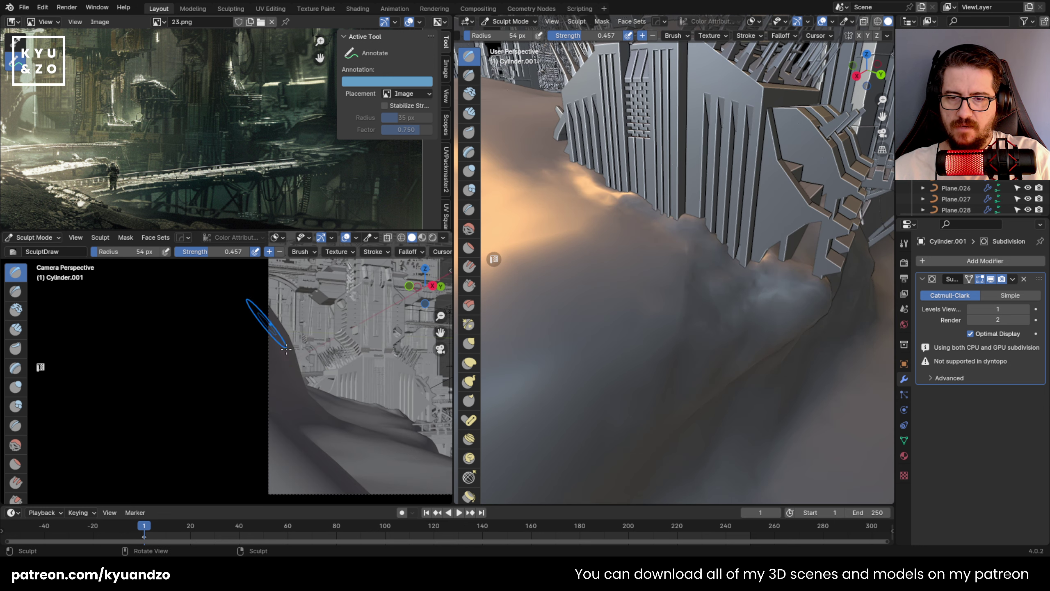
{"action": "scroll", "coordinate": [268, 413], "scroll_direction": "up", "scroll_amount": 2}
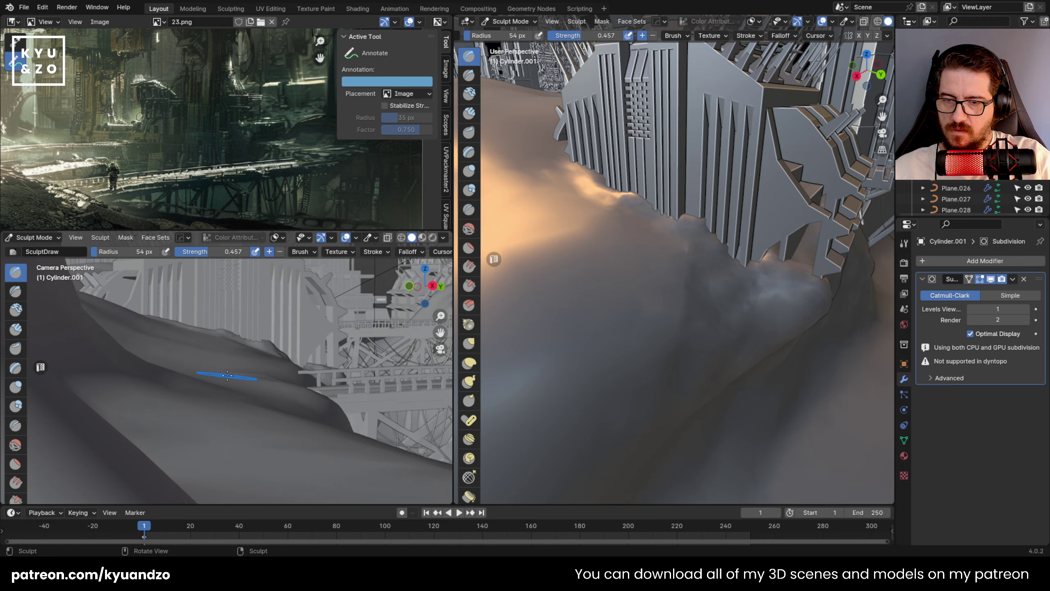
{"action": "scroll", "coordinate": [670, 286], "scroll_direction": "down", "scroll_amount": 4}
{"action": "key", "text": "shift+grave"}
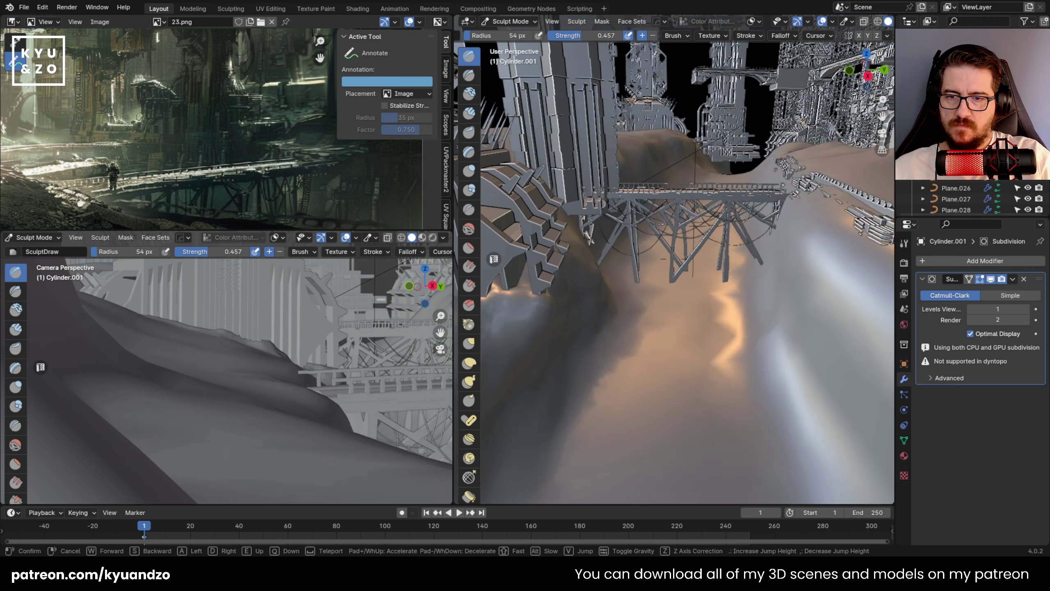
{"action": "key", "text": "w"}
{"action": "left_click", "coordinate": [697, 261]}
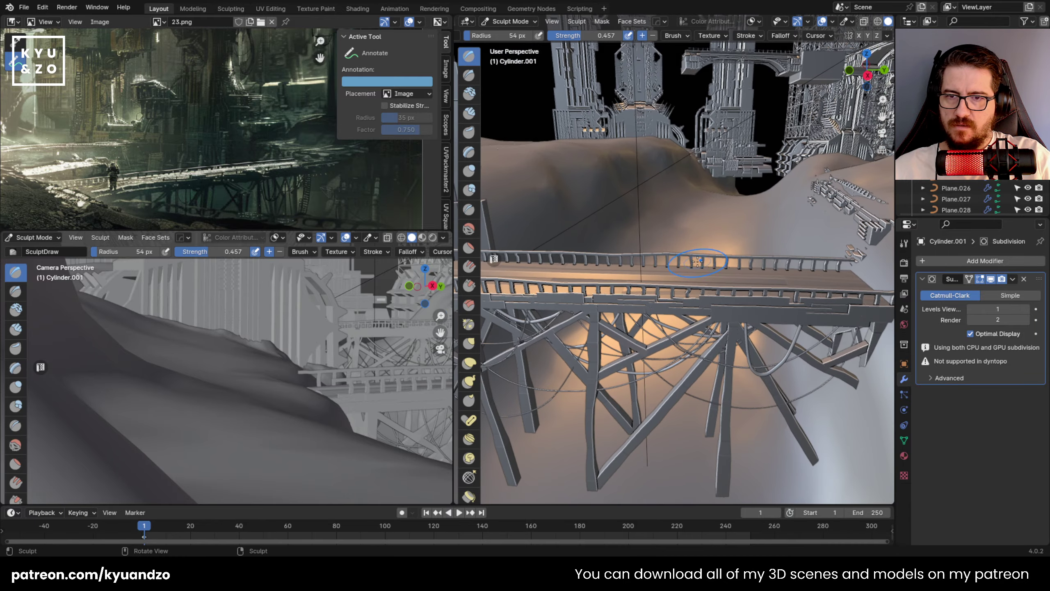
{"action": "middle_click_drag", "start_coordinate": [331, 364], "coordinate": [210, 310]}
{"action": "scroll", "coordinate": [235, 367], "scroll_direction": "down", "scroll_amount": 3}
{"action": "scroll", "coordinate": [271, 327], "scroll_direction": "up", "scroll_amount": 1}
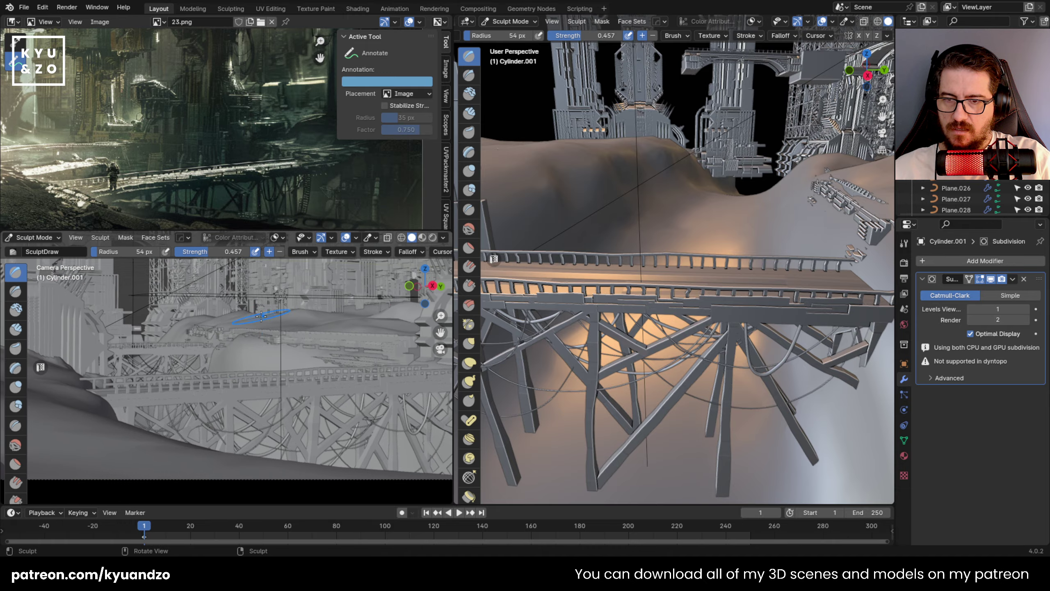
Carve uneven hollows into the smooth ground behind the long walkway on the opposite bank with inverted Draw strokes.
{"action": "key", "text": "shift+grave"}
{"action": "key", "text": "w"}
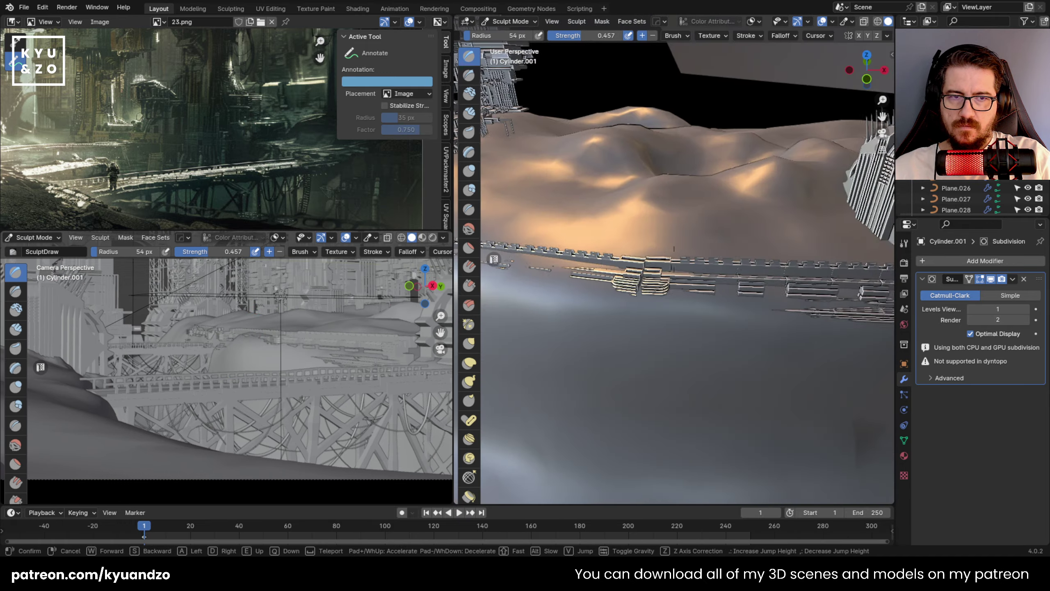
{"action": "left_click", "coordinate": [674, 259]}
{"action": "mouse_move", "coordinate": [533, 202]}
{"action": "left_mouse_down", "text": "ctrl"}
{"action": "mouse_move", "coordinate": [625, 273]}
{"action": "mouse_move", "coordinate": [670, 223]}
{"action": "mouse_move", "coordinate": [602, 189]}
{"action": "mouse_move", "coordinate": [722, 171]}
{"action": "mouse_move", "coordinate": [636, 120]}
{"action": "mouse_move", "coordinate": [680, 95]}
{"action": "left_mouse_up", "text": "ctrl"}
{"action": "middle_click_drag", "start_coordinate": [662, 114], "coordinate": [683, 182], "text": "shift"}
{"action": "mouse_move", "coordinate": [683, 182]}
{"action": "left_mouse_down", "text": "ctrl"}
{"action": "mouse_move", "coordinate": [798, 244]}
{"action": "mouse_move", "coordinate": [839, 211]}
{"action": "mouse_move", "coordinate": [794, 207]}
{"action": "left_mouse_up", "text": "ctrl"}
{"action": "middle_click_drag", "start_coordinate": [650, 252], "coordinate": [744, 274], "text": "shift"}
{"action": "mouse_move", "coordinate": [690, 250]}
{"action": "left_mouse_down", "text": "ctrl"}
{"action": "mouse_move", "coordinate": [664, 280]}
{"action": "mouse_move", "coordinate": [699, 298]}
{"action": "mouse_move", "coordinate": [632, 236]}
{"action": "left_mouse_up", "text": "ctrl"}
{"action": "mouse_move", "coordinate": [744, 258]}
{"action": "left_mouse_down", "text": "ctrl"}
{"action": "mouse_move", "coordinate": [659, 234]}
{"action": "mouse_move", "coordinate": [682, 203]}
{"action": "mouse_move", "coordinate": [777, 225]}
{"action": "mouse_move", "coordinate": [699, 240]}
{"action": "left_mouse_up", "text": "ctrl"}
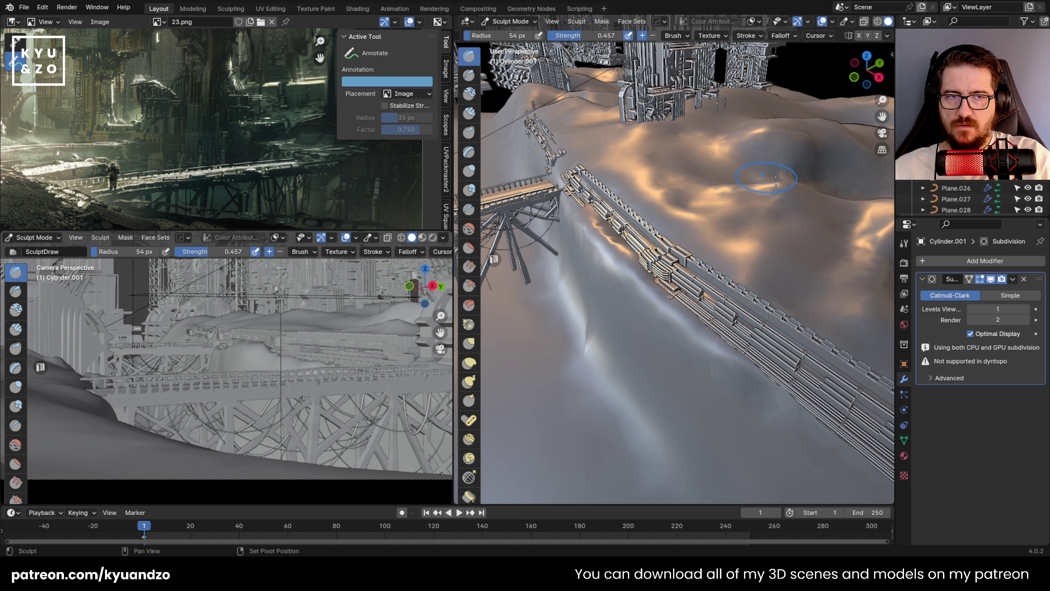
{"action": "mouse_move", "coordinate": [658, 175]}
{"action": "left_mouse_down", "text": "ctrl"}
{"action": "mouse_move", "coordinate": [806, 134]}
{"action": "mouse_move", "coordinate": [738, 175]}
{"action": "left_mouse_up", "text": "ctrl"}
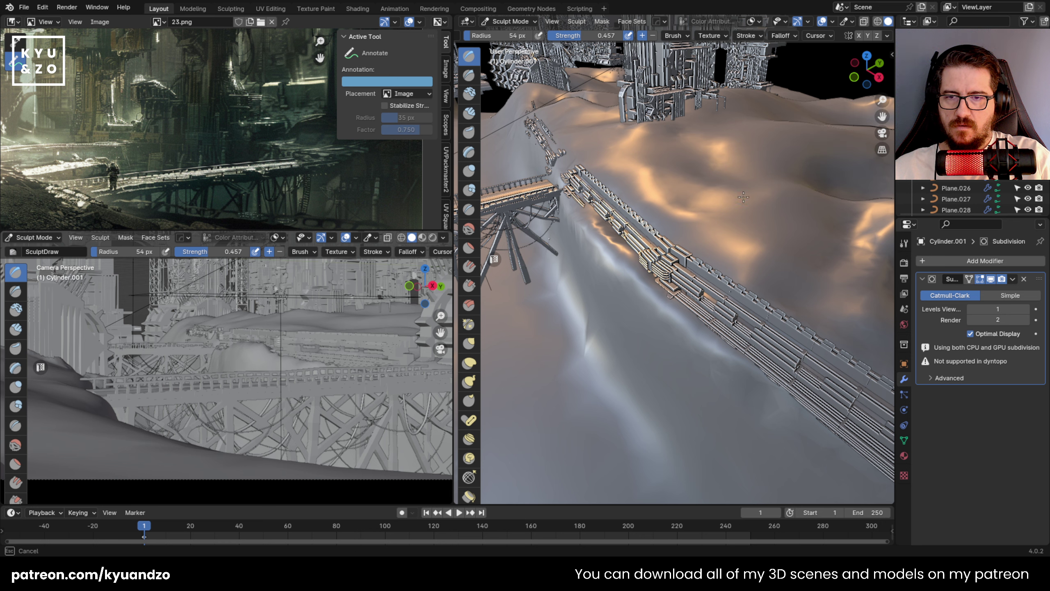
Carve away more terrain along the back edge of the long walkway, continuing the hollows towards its free end.
{"action": "middle_click_drag", "start_coordinate": [743, 197], "coordinate": [809, 153]}
{"action": "mouse_move", "coordinate": [719, 203]}
{"action": "left_mouse_down", "text": "ctrl"}
{"action": "mouse_move", "coordinate": [762, 237]}
{"action": "mouse_move", "coordinate": [722, 229]}
{"action": "mouse_move", "coordinate": [688, 191]}
{"action": "mouse_move", "coordinate": [610, 147]}
{"action": "left_mouse_up", "text": "ctrl"}
{"action": "middle_click_drag", "start_coordinate": [610, 147], "coordinate": [655, 232], "text": "shift"}
{"action": "scroll", "coordinate": [654, 232], "scroll_direction": "up", "scroll_amount": 5}
{"action": "mouse_move", "coordinate": [610, 133]}
{"action": "left_mouse_down", "text": "ctrl"}
{"action": "mouse_move", "coordinate": [611, 143]}
{"action": "mouse_move", "coordinate": [600, 119]}
{"action": "mouse_move", "coordinate": [699, 254]}
{"action": "mouse_move", "coordinate": [736, 207]}
{"action": "mouse_move", "coordinate": [806, 257]}
{"action": "mouse_move", "coordinate": [771, 168]}
{"action": "mouse_move", "coordinate": [716, 128]}
{"action": "mouse_move", "coordinate": [821, 169]}
{"action": "mouse_move", "coordinate": [855, 178]}
{"action": "mouse_move", "coordinate": [861, 168]}
{"action": "left_mouse_up", "text": "ctrl"}
{"action": "mouse_move", "coordinate": [616, 187]}
{"action": "middle_mouse_down"}
{"action": "mouse_move", "coordinate": [603, 204]}
{"action": "mouse_move", "coordinate": [638, 239]}
{"action": "middle_mouse_up"}
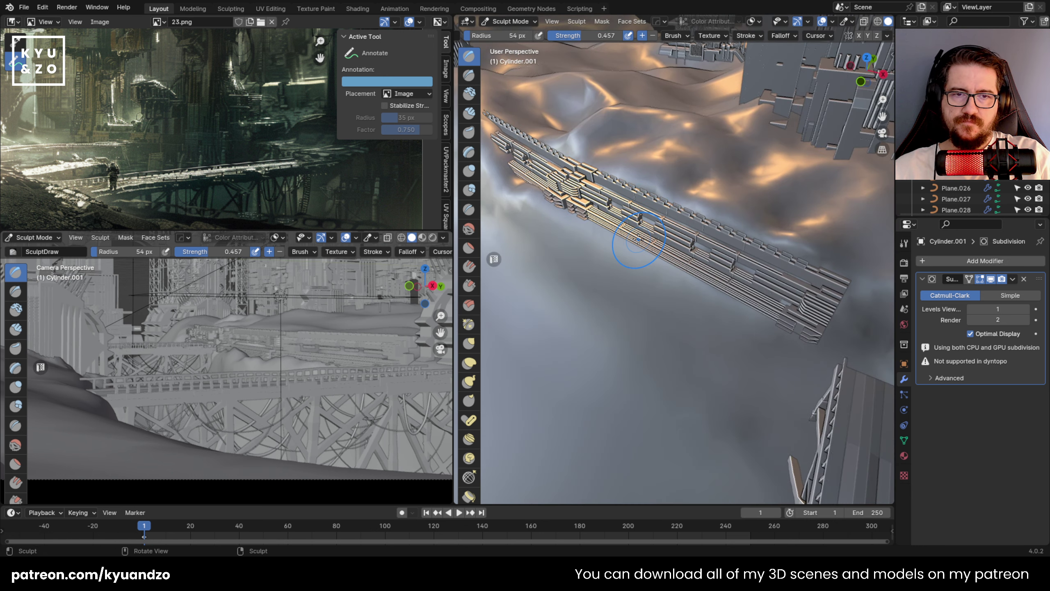
Clear the terrain covering the walkway's buried end and sculpt irregular relief over the ground between it and the towers.
{"action": "middle_click_drag", "start_coordinate": [633, 187], "coordinate": [740, 275], "text": "shift"}
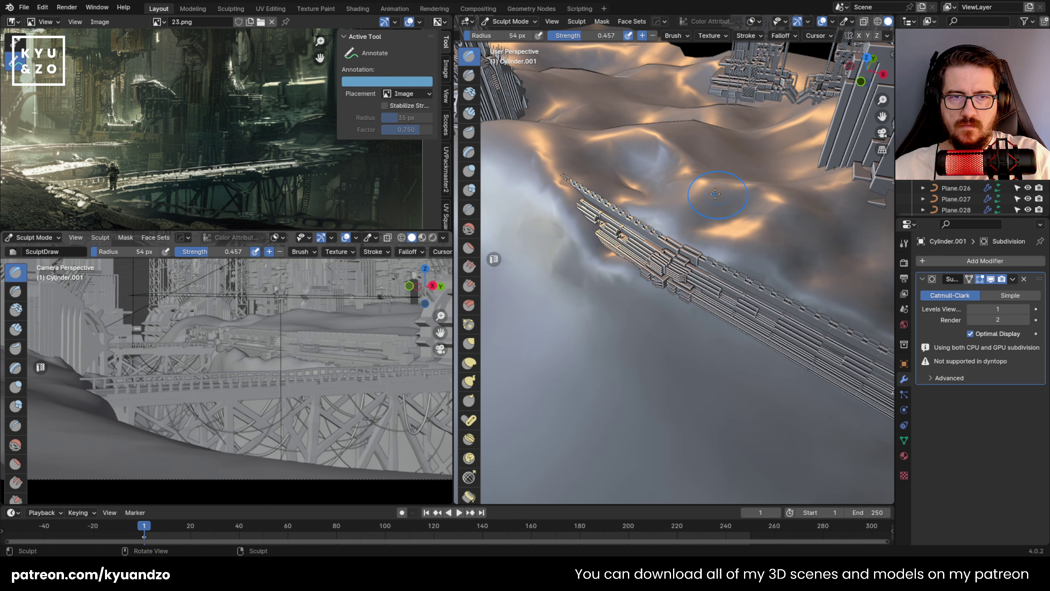
{"action": "mouse_move", "coordinate": [715, 194]}
{"action": "left_mouse_down"}
{"action": "mouse_move", "coordinate": [802, 224]}
{"action": "mouse_move", "coordinate": [831, 190]}
{"action": "mouse_move", "coordinate": [566, 209]}
{"action": "mouse_move", "coordinate": [550, 167]}
{"action": "mouse_move", "coordinate": [830, 292]}
{"action": "left_mouse_up"}
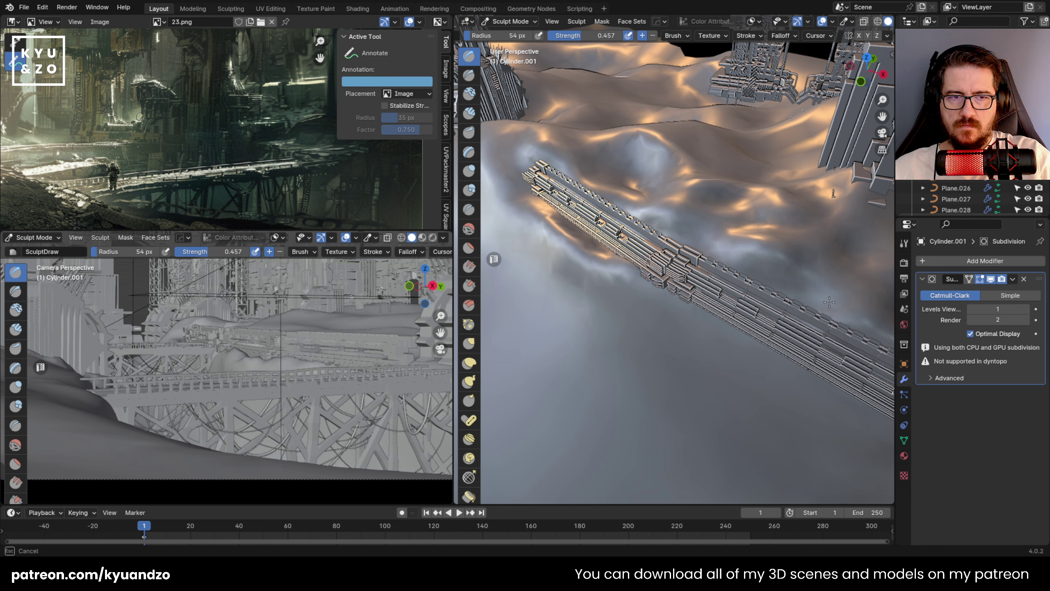
{"action": "middle_click_drag", "start_coordinate": [830, 302], "coordinate": [725, 352]}
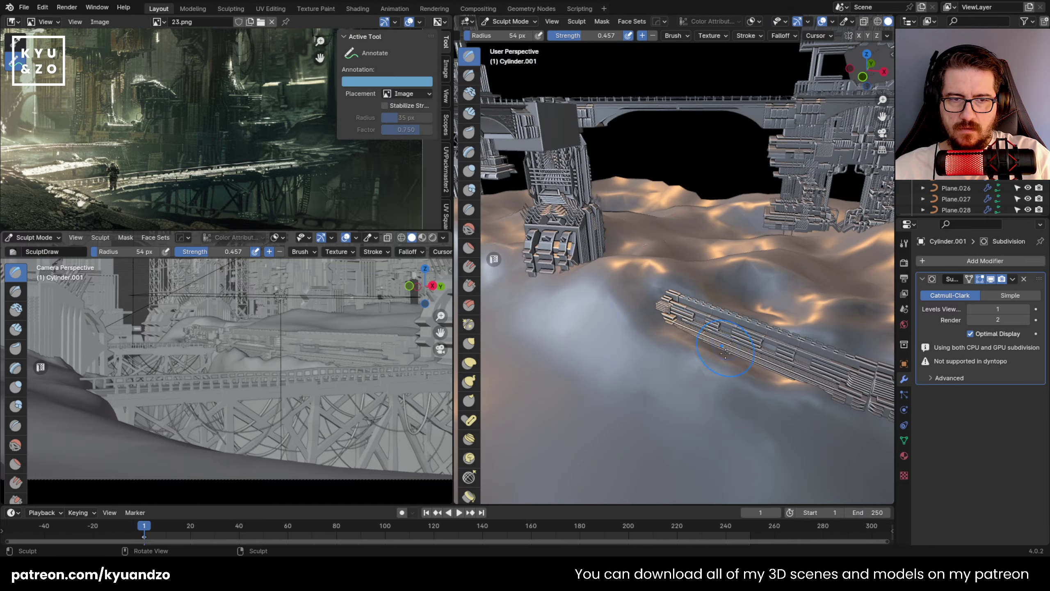
{"action": "mouse_move", "coordinate": [661, 285]}
{"action": "left_mouse_down"}
{"action": "mouse_move", "coordinate": [596, 277]}
{"action": "mouse_move", "coordinate": [614, 275]}
{"action": "left_mouse_up"}
{"action": "mouse_move", "coordinate": [679, 251]}
{"action": "left_mouse_down"}
{"action": "mouse_move", "coordinate": [740, 265]}
{"action": "mouse_move", "coordinate": [793, 239]}
{"action": "mouse_move", "coordinate": [783, 271]}
{"action": "mouse_move", "coordinate": [853, 265]}
{"action": "left_mouse_up"}
{"action": "mouse_move", "coordinate": [736, 246]}
{"action": "middle_mouse_down", "text": "shift"}
{"action": "mouse_move", "coordinate": [800, 264]}
{"action": "mouse_move", "coordinate": [694, 265]}
{"action": "middle_mouse_up", "text": "shift"}
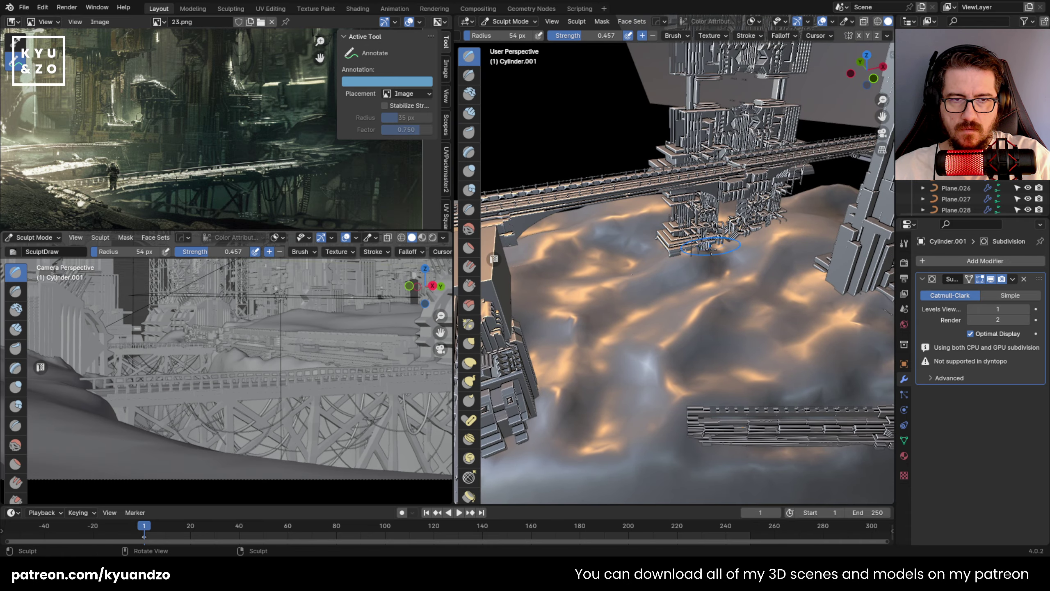
Sculpt raised, uneven mounds against the stacked base of the twin-legged tower's outer foot.
{"action": "scroll", "coordinate": [703, 265], "scroll_direction": "up", "scroll_amount": 5}
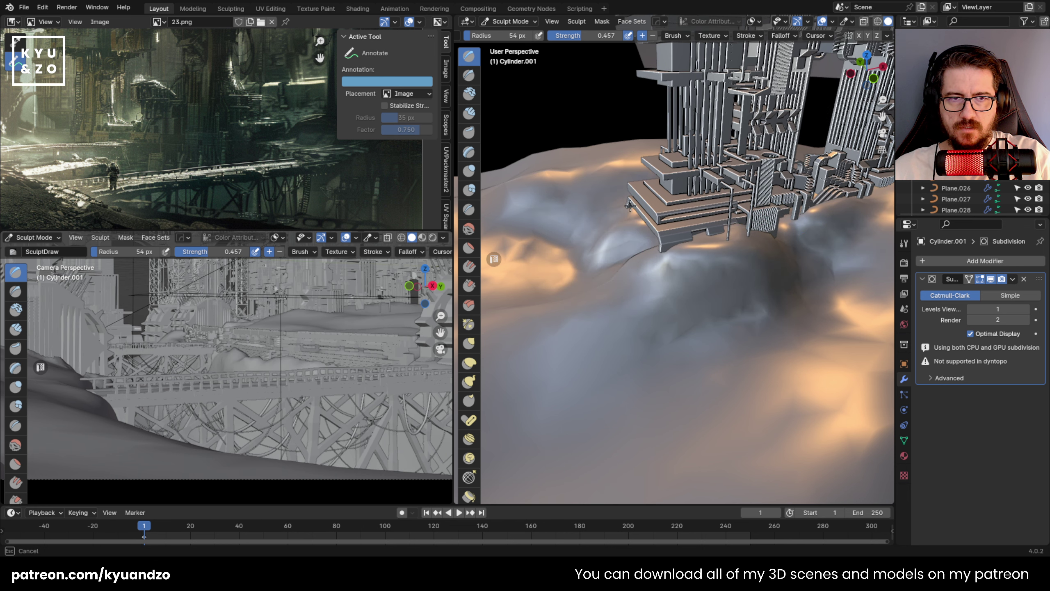
{"action": "left_click_drag", "start_coordinate": [608, 267], "coordinate": [652, 260]}
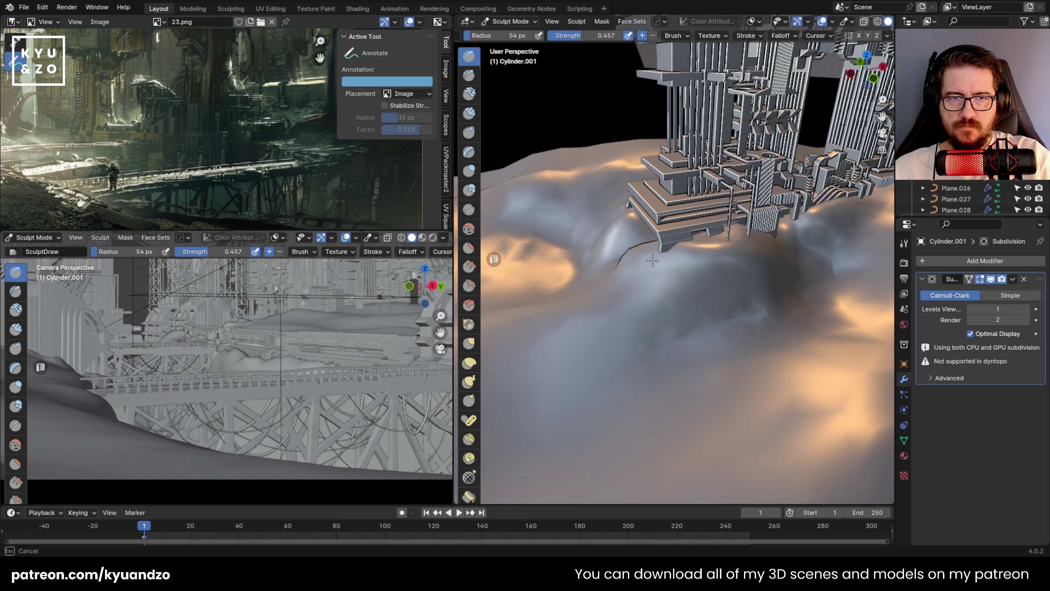
{"action": "middle_click_drag", "start_coordinate": [603, 262], "coordinate": [642, 256]}
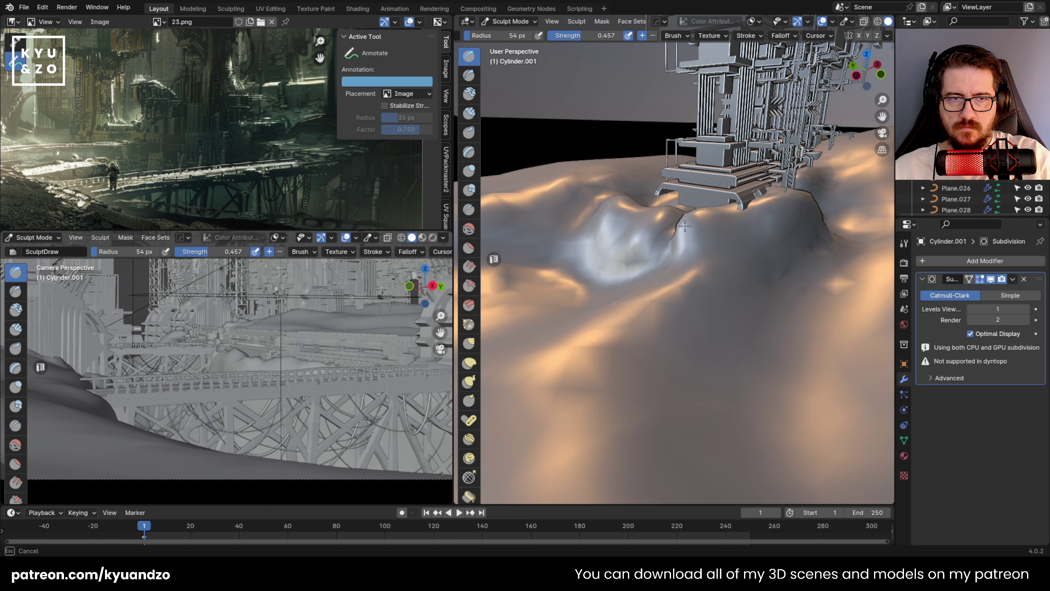
{"action": "middle_click_drag", "start_coordinate": [668, 199], "coordinate": [691, 226]}
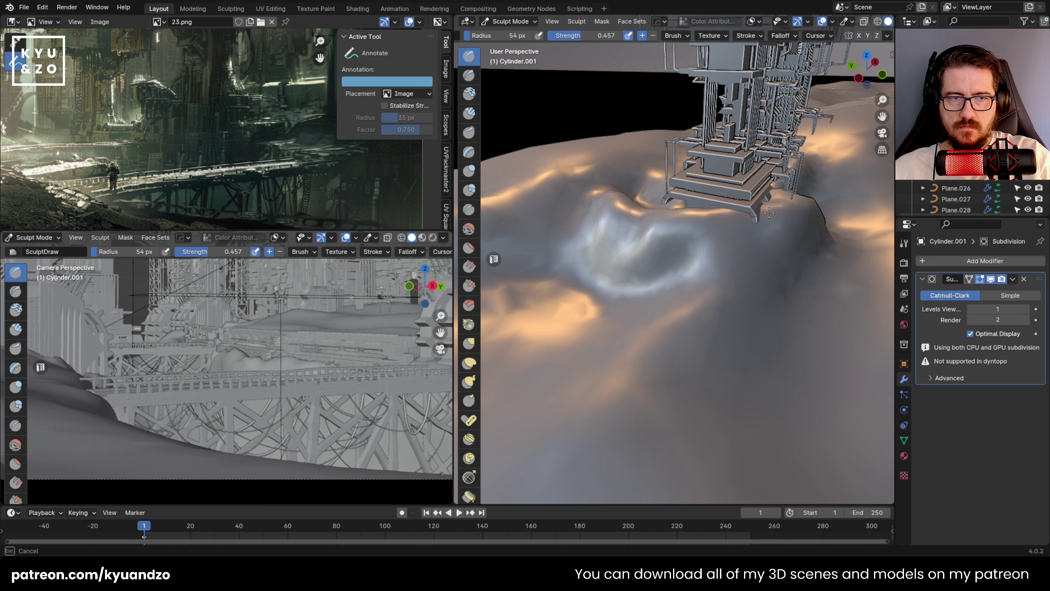
Add bumps to the slope on the other side of the twin-legged tower and smooth the rounded bulge below it.
{"action": "mouse_move", "coordinate": [754, 230]}
{"action": "middle_mouse_down"}
{"action": "mouse_move", "coordinate": [676, 222]}
{"action": "mouse_move", "coordinate": [601, 244]}
{"action": "middle_mouse_up"}
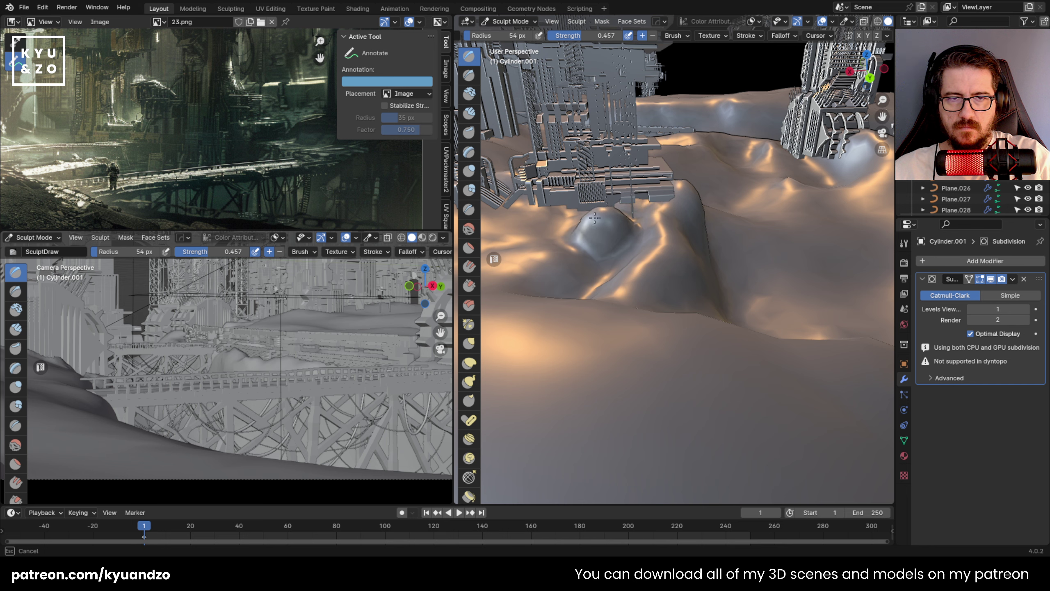
{"action": "middle_click_drag", "start_coordinate": [575, 208], "coordinate": [679, 228]}
{"action": "mouse_move", "coordinate": [686, 289]}
{"action": "left_mouse_down"}
{"action": "mouse_move", "coordinate": [773, 302]}
{"action": "mouse_move", "coordinate": [715, 302]}
{"action": "left_mouse_up"}
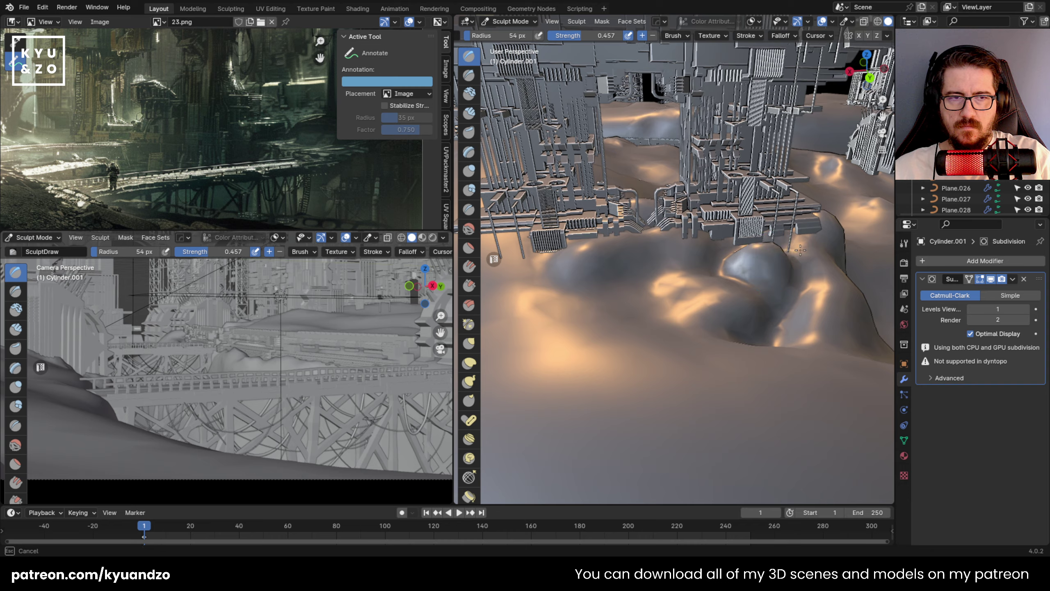
{"action": "mouse_move", "coordinate": [752, 265]}
{"action": "left_mouse_down", "text": "shift"}
{"action": "mouse_move", "coordinate": [769, 304]}
{"action": "mouse_move", "coordinate": [727, 275]}
{"action": "left_mouse_up", "text": "shift"}
Reduce the brush strength to 0.277, then carve and smooth the bank edge beneath the free end of the long walkway.
{"action": "mouse_move", "coordinate": [541, 264]}
{"action": "middle_mouse_down"}
{"action": "mouse_move", "coordinate": [708, 240]}
{"action": "mouse_move", "coordinate": [573, 228]}
{"action": "mouse_move", "coordinate": [576, 243]}
{"action": "middle_mouse_up"}
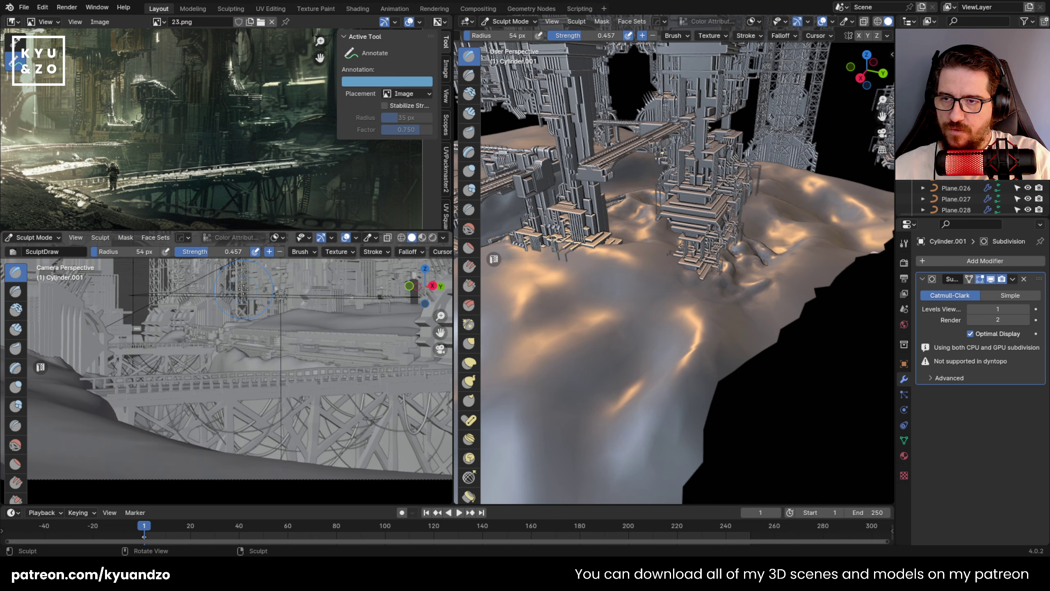
{"action": "scroll", "coordinate": [623, 284], "scroll_direction": "up", "scroll_amount": 5}
{"action": "middle_click_drag", "start_coordinate": [614, 275], "coordinate": [698, 267]}
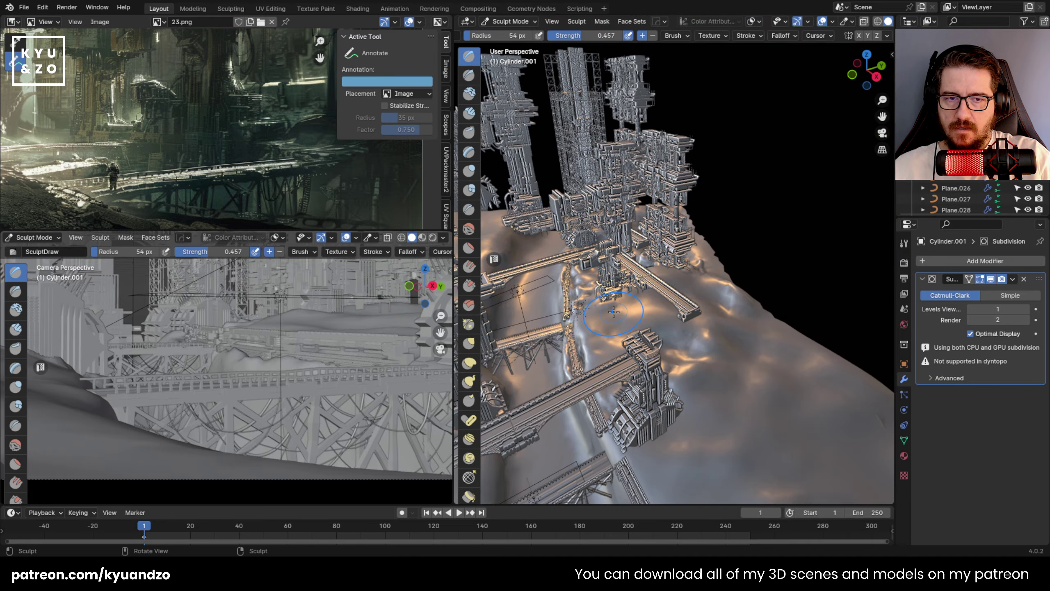
{"action": "key", "text": "shift+grave"}
{"action": "key", "text": "w"}
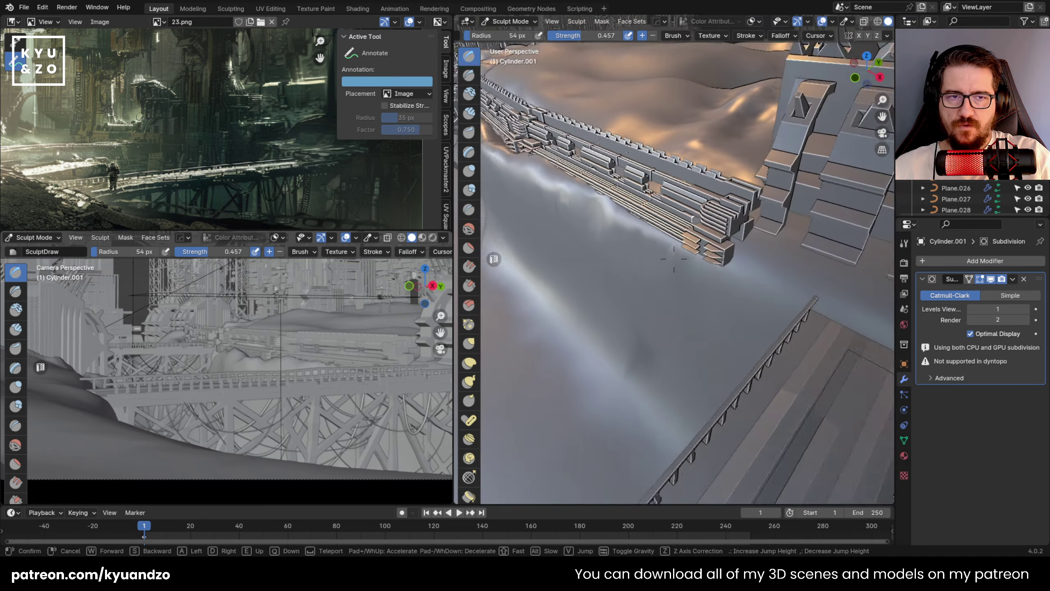
{"action": "left_click", "coordinate": [674, 259]}
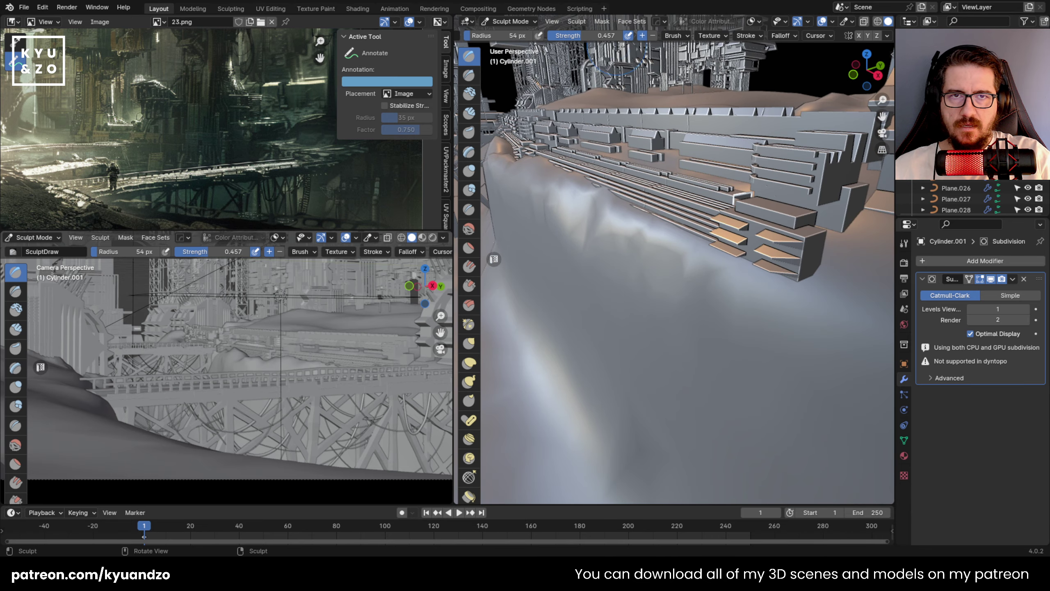
{"action": "left_click_drag", "start_coordinate": [718, 226], "coordinate": [806, 290], "text": "ctrl"}
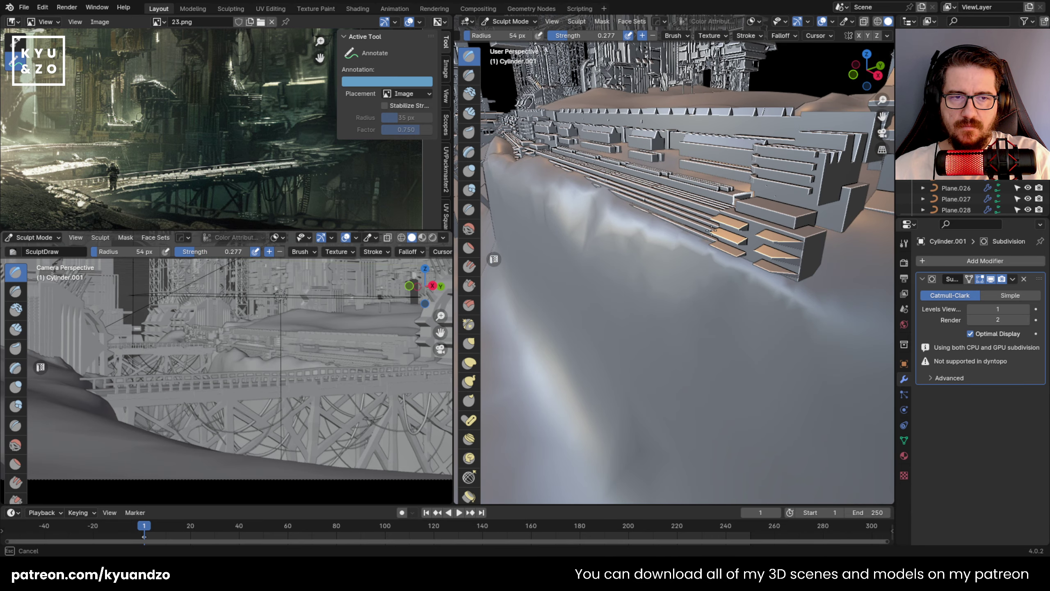
{"action": "left_click_drag", "start_coordinate": [703, 252], "coordinate": [729, 264], "text": "shift"}
{"action": "mouse_move", "coordinate": [843, 308]}
{"action": "left_mouse_down", "text": "shift"}
{"action": "mouse_move", "coordinate": [731, 265]}
{"action": "mouse_move", "coordinate": [721, 272]}
{"action": "left_mouse_up", "text": "shift"}
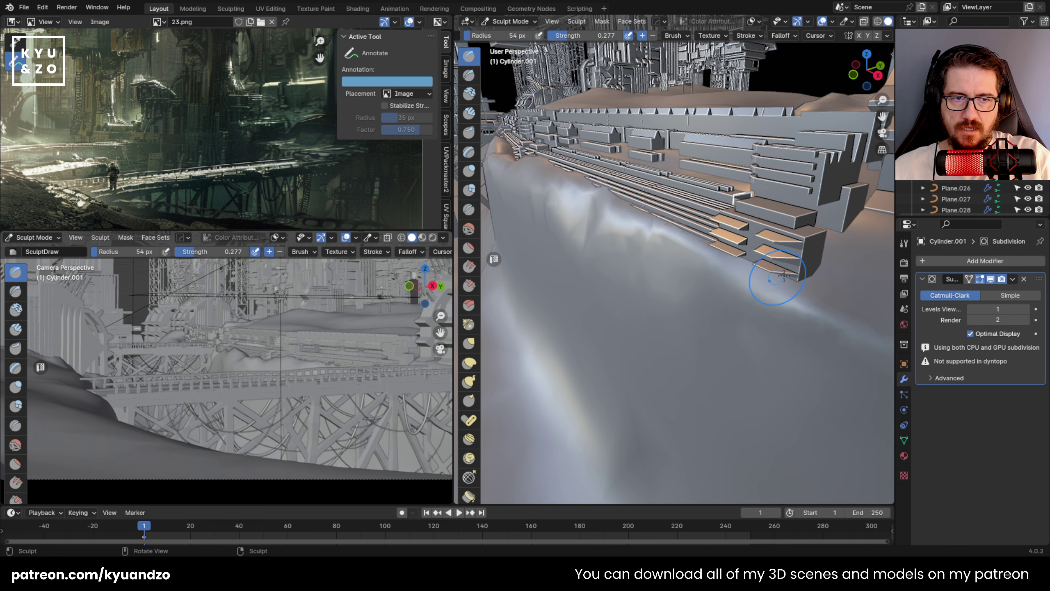
Sculpt ridges and hollows along the foot of the bank slope below the walkway, raising the brush strength to 0.342.
{"action": "mouse_move", "coordinate": [624, 389]}
{"action": "left_mouse_down"}
{"action": "mouse_move", "coordinate": [622, 408]}
{"action": "mouse_move", "coordinate": [521, 343]}
{"action": "mouse_move", "coordinate": [575, 467]}
{"action": "mouse_move", "coordinate": [561, 218]}
{"action": "left_mouse_up"}
{"action": "middle_click_drag", "start_coordinate": [546, 440], "coordinate": [702, 364]}
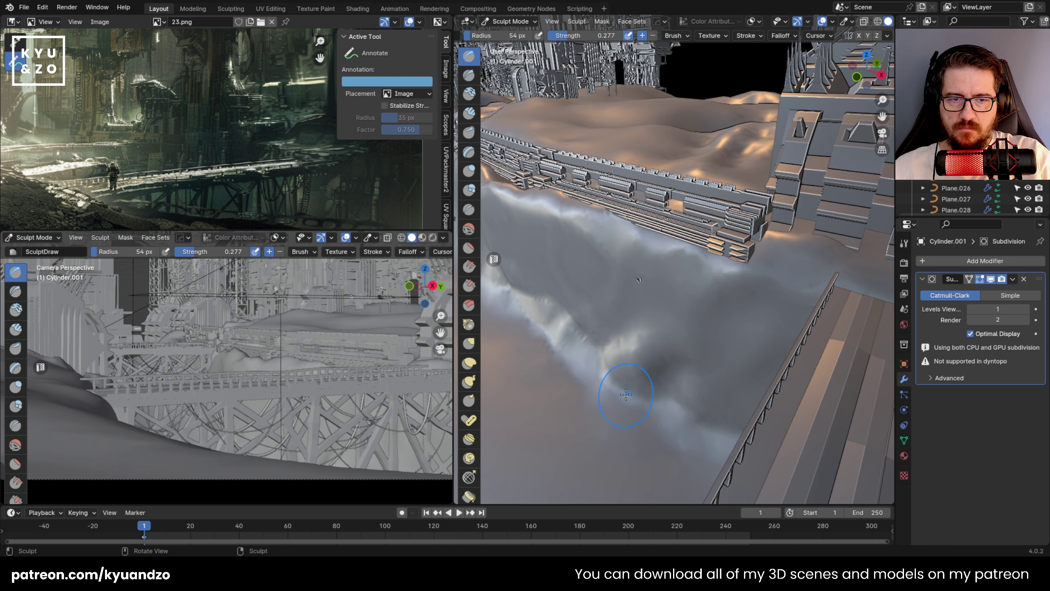
{"action": "middle_click_drag", "start_coordinate": [638, 280], "coordinate": [767, 259]}
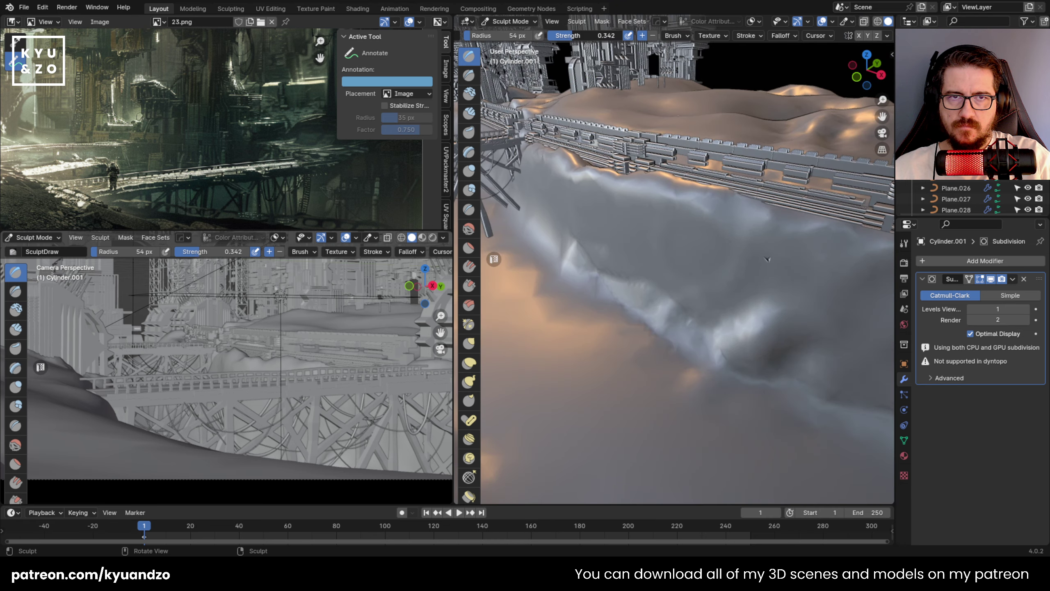
{"action": "mouse_move", "coordinate": [757, 401]}
{"action": "left_mouse_down"}
{"action": "mouse_move", "coordinate": [645, 451]}
{"action": "mouse_move", "coordinate": [571, 256]}
{"action": "mouse_move", "coordinate": [644, 333]}
{"action": "mouse_move", "coordinate": [563, 311]}
{"action": "left_mouse_up"}
Raise the brush strength to 0.586 and sculpt uneven bumps and ridges across the channel floor beyond the trestle bridge.
{"action": "scroll", "coordinate": [678, 308], "scroll_direction": "down", "scroll_amount": 4}
{"action": "mouse_move", "coordinate": [682, 306]}
{"action": "middle_mouse_down"}
{"action": "mouse_move", "coordinate": [655, 314]}
{"action": "mouse_move", "coordinate": [667, 310]}
{"action": "mouse_move", "coordinate": [699, 364]}
{"action": "mouse_move", "coordinate": [685, 433]}
{"action": "mouse_move", "coordinate": [694, 323]}
{"action": "middle_mouse_up"}
{"action": "mouse_move", "coordinate": [695, 316]}
{"action": "left_mouse_down"}
{"action": "mouse_move", "coordinate": [657, 414]}
{"action": "mouse_move", "coordinate": [624, 459]}
{"action": "mouse_move", "coordinate": [653, 323]}
{"action": "mouse_move", "coordinate": [635, 404]}
{"action": "mouse_move", "coordinate": [645, 356]}
{"action": "mouse_move", "coordinate": [695, 397]}
{"action": "mouse_move", "coordinate": [719, 312]}
{"action": "left_mouse_up"}
{"action": "mouse_move", "coordinate": [640, 307]}
{"action": "left_mouse_down"}
{"action": "mouse_move", "coordinate": [665, 285]}
{"action": "mouse_move", "coordinate": [732, 154]}
{"action": "mouse_move", "coordinate": [718, 178]}
{"action": "left_mouse_up"}
{"action": "middle_click_drag", "start_coordinate": [625, 360], "coordinate": [641, 213], "text": "shift"}
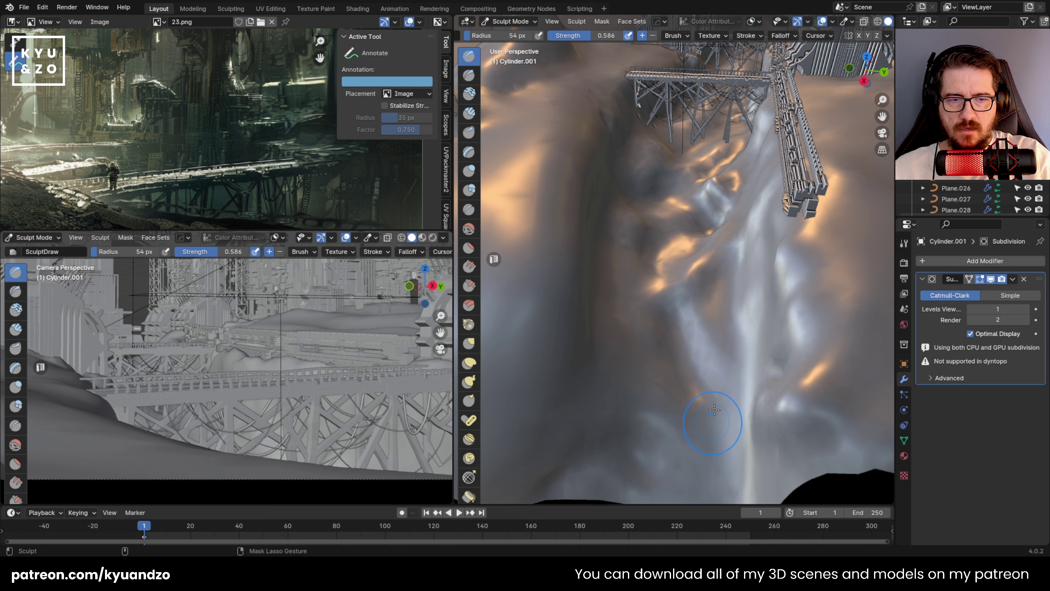
{"action": "mouse_move", "coordinate": [714, 410]}
{"action": "left_mouse_down"}
{"action": "mouse_move", "coordinate": [719, 298]}
{"action": "mouse_move", "coordinate": [602, 442]}
{"action": "left_mouse_up"}
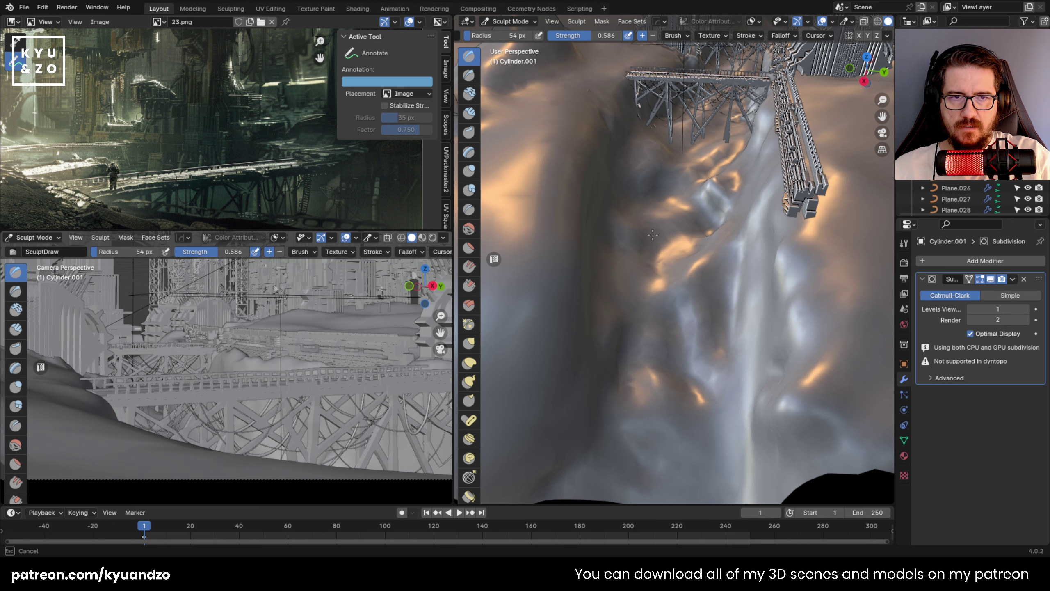
{"action": "mouse_move", "coordinate": [653, 234]}
{"action": "left_mouse_down"}
{"action": "mouse_move", "coordinate": [670, 269]}
{"action": "mouse_move", "coordinate": [651, 306]}
{"action": "left_mouse_up"}
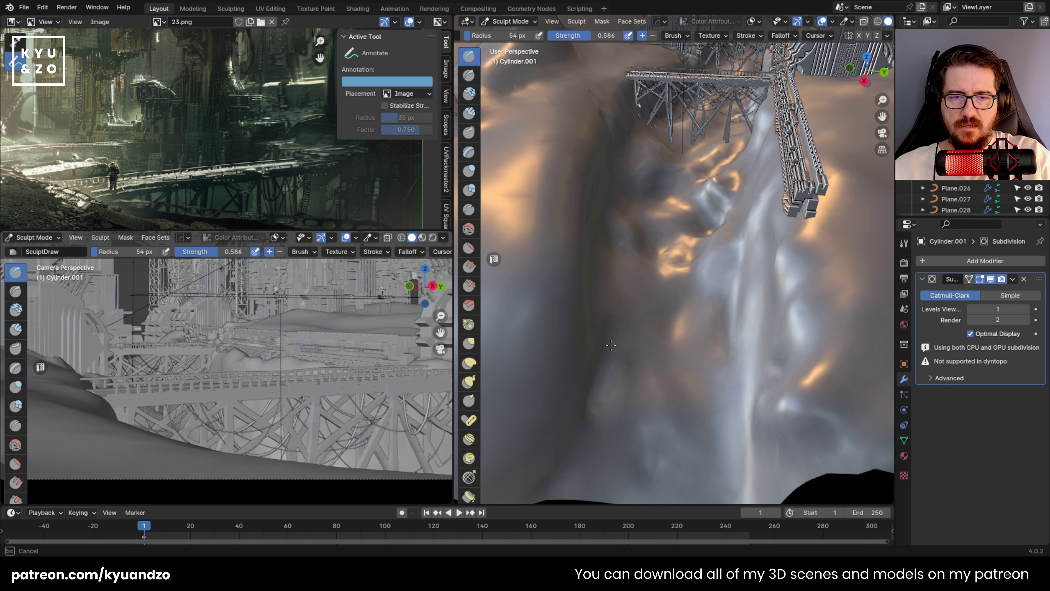
{"action": "left_click_drag", "start_coordinate": [611, 345], "coordinate": [529, 459]}
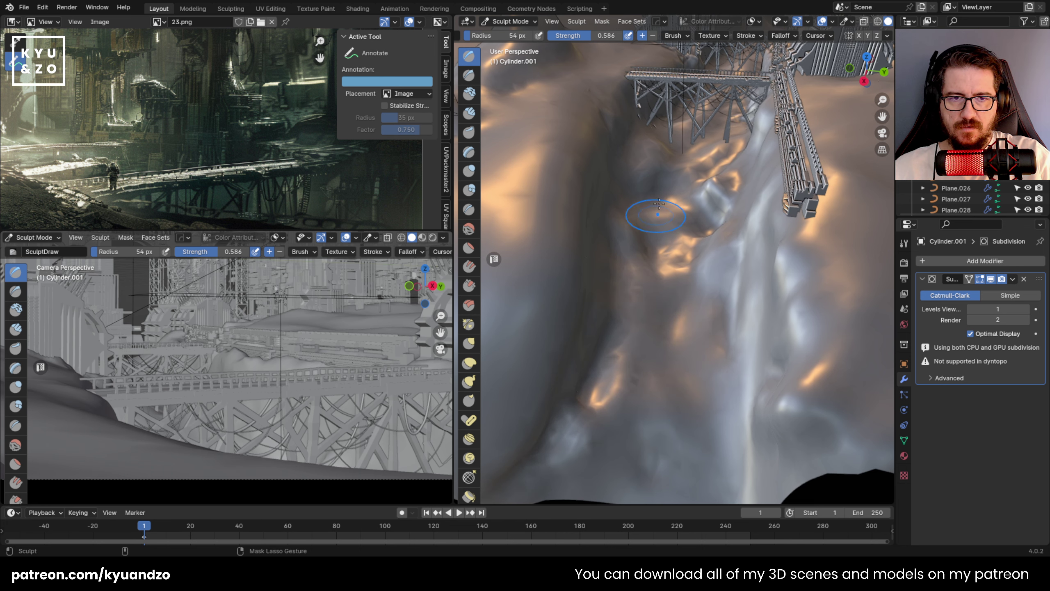
Carve long hollows down the channel floor, from the open stretch to the area around the trestle bridge.
{"action": "left_click_drag", "start_coordinate": [659, 204], "coordinate": [624, 356], "text": "ctrl"}
{"action": "left_click_drag", "start_coordinate": [678, 248], "coordinate": [648, 422], "text": "ctrl"}
{"action": "left_click_drag", "start_coordinate": [603, 377], "coordinate": [586, 453], "text": "ctrl"}
{"action": "mouse_move", "coordinate": [708, 197]}
{"action": "middle_mouse_down", "text": "shift"}
{"action": "mouse_move", "coordinate": [673, 296]}
{"action": "mouse_move", "coordinate": [698, 388]}
{"action": "middle_mouse_up", "text": "shift"}
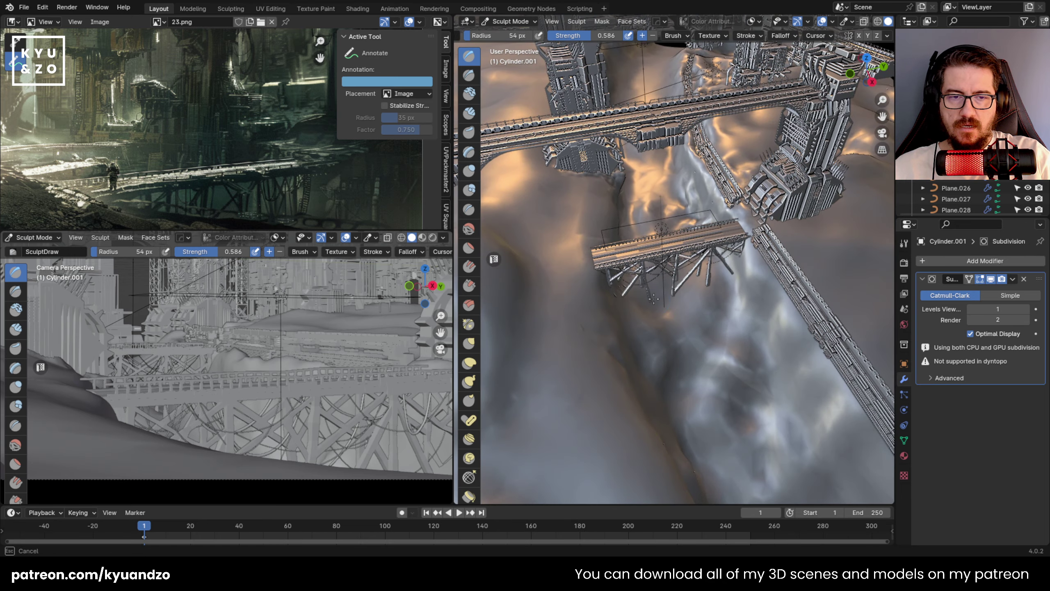
{"action": "mouse_move", "coordinate": [658, 341]}
{"action": "left_mouse_down", "text": "ctrl"}
{"action": "mouse_move", "coordinate": [689, 316]}
{"action": "mouse_move", "coordinate": [702, 353]}
{"action": "left_mouse_up", "text": "ctrl"}
{"action": "left_click_drag", "start_coordinate": [646, 217], "coordinate": [648, 176], "text": "ctrl"}
Carve grooves into the channel floor behind the trestle bridge and along the foot of the bank slope.
{"action": "scroll", "coordinate": [644, 174], "scroll_direction": "down", "scroll_amount": 4}
{"action": "scroll", "coordinate": [649, 195], "scroll_direction": "up", "scroll_amount": 7}
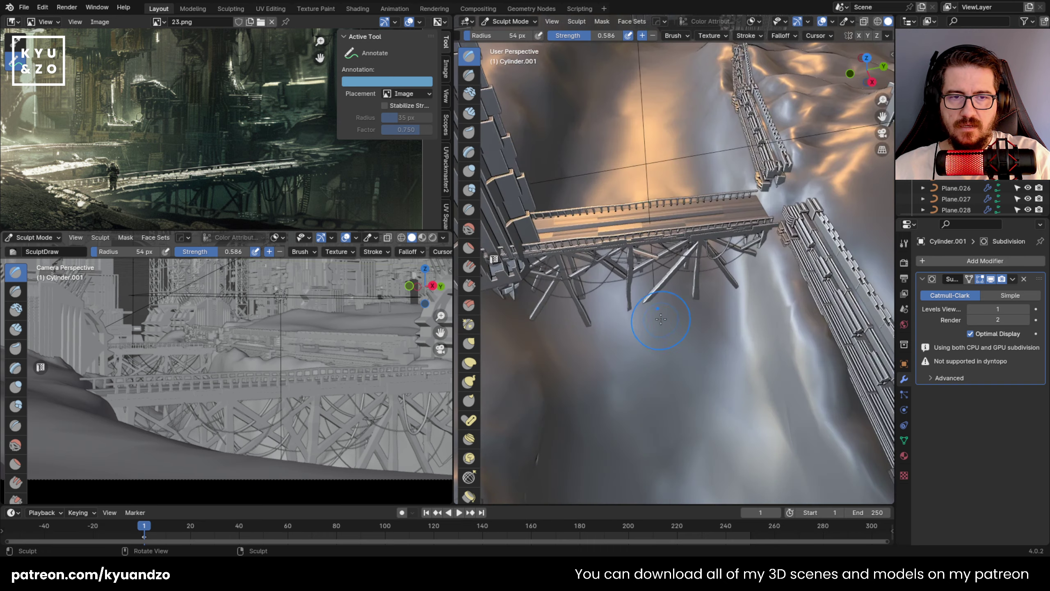
{"action": "mouse_move", "coordinate": [629, 180]}
{"action": "left_mouse_down", "text": "ctrl"}
{"action": "mouse_move", "coordinate": [658, 120]}
{"action": "mouse_move", "coordinate": [686, 169]}
{"action": "left_mouse_up", "text": "ctrl"}
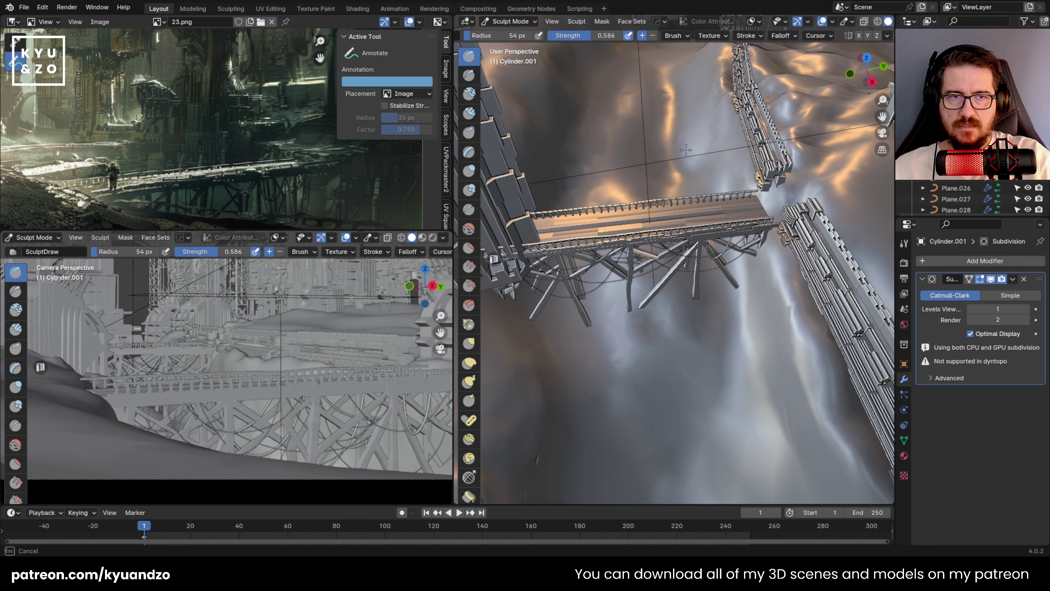
{"action": "scroll", "coordinate": [688, 161], "scroll_direction": "down", "scroll_amount": 5}
{"action": "scroll", "coordinate": [719, 313], "scroll_direction": "up", "scroll_amount": 7}
{"action": "middle_click_drag", "start_coordinate": [719, 313], "coordinate": [672, 380]}
{"action": "left_click_drag", "start_coordinate": [673, 380], "coordinate": [558, 310], "text": "ctrl"}
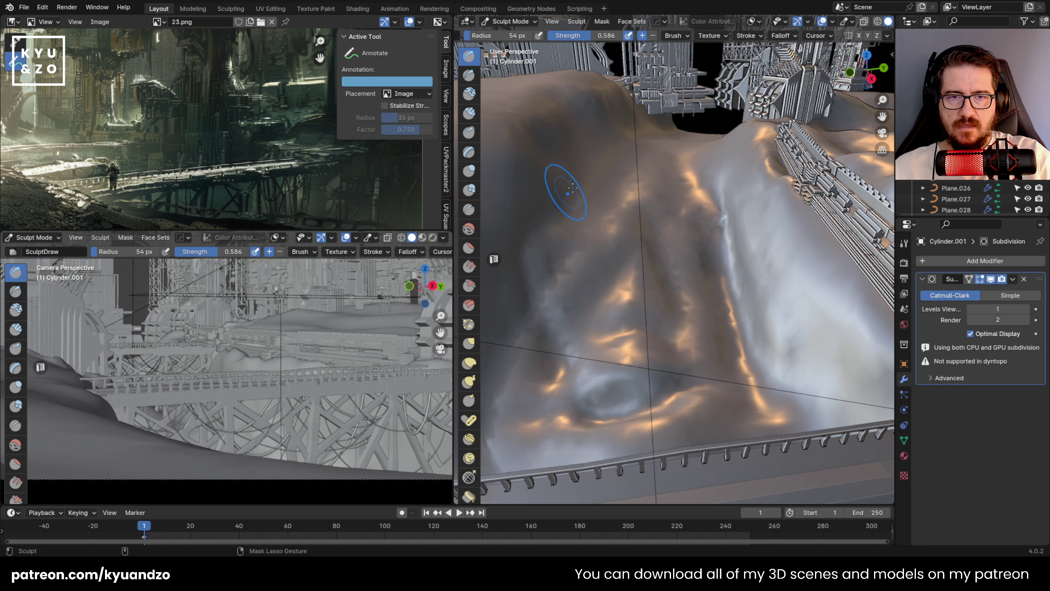
{"action": "mouse_move", "coordinate": [562, 248]}
{"action": "left_mouse_down", "text": "ctrl"}
{"action": "mouse_move", "coordinate": [593, 207]}
{"action": "mouse_move", "coordinate": [678, 165]}
{"action": "mouse_move", "coordinate": [578, 289]}
{"action": "left_mouse_up", "text": "ctrl"}
{"action": "mouse_move", "coordinate": [579, 356]}
{"action": "left_mouse_down", "text": "ctrl"}
{"action": "mouse_move", "coordinate": [761, 323]}
{"action": "mouse_move", "coordinate": [587, 401]}
{"action": "mouse_move", "coordinate": [678, 360]}
{"action": "mouse_move", "coordinate": [637, 265]}
{"action": "mouse_move", "coordinate": [638, 207]}
{"action": "mouse_move", "coordinate": [537, 446]}
{"action": "mouse_move", "coordinate": [765, 372]}
{"action": "mouse_move", "coordinate": [736, 214]}
{"action": "mouse_move", "coordinate": [778, 331]}
{"action": "mouse_move", "coordinate": [744, 265]}
{"action": "left_mouse_up", "text": "ctrl"}
Build up the bank crest near the end of the long walkway and smooth the ground behind it.
{"action": "middle_click_drag", "start_coordinate": [744, 264], "coordinate": [798, 281]}
{"action": "key", "text": "shift+grave"}
{"action": "key", "text": "w"}
{"action": "left_click", "coordinate": [753, 217]}
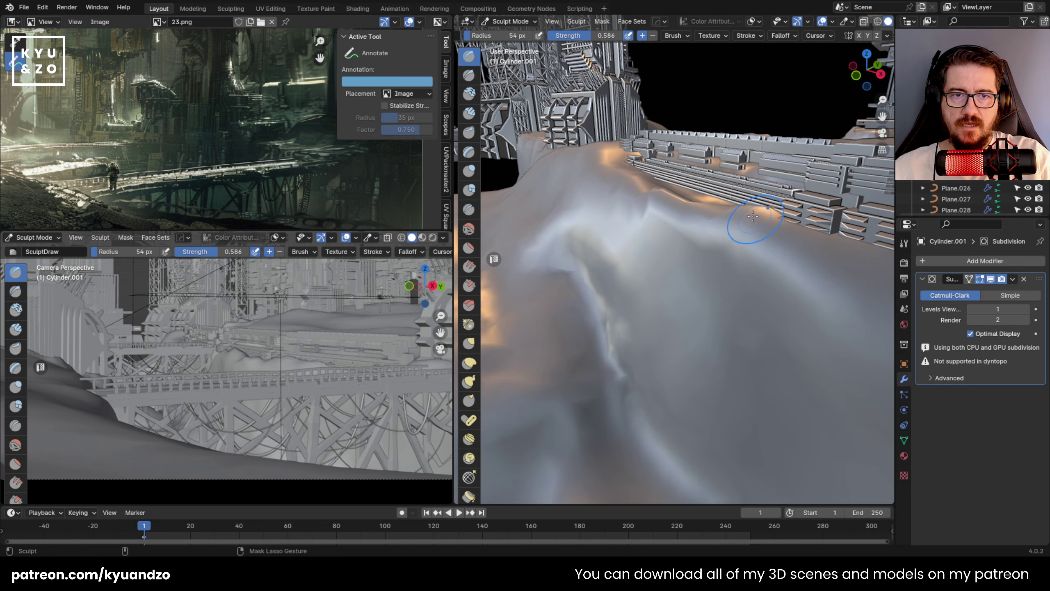
{"action": "mouse_move", "coordinate": [632, 164]}
{"action": "left_mouse_down"}
{"action": "mouse_move", "coordinate": [711, 224]}
{"action": "mouse_move", "coordinate": [620, 174]}
{"action": "mouse_move", "coordinate": [708, 210]}
{"action": "mouse_move", "coordinate": [694, 198]}
{"action": "mouse_move", "coordinate": [738, 198]}
{"action": "mouse_move", "coordinate": [628, 137]}
{"action": "mouse_move", "coordinate": [662, 190]}
{"action": "mouse_move", "coordinate": [629, 124]}
{"action": "mouse_move", "coordinate": [623, 163]}
{"action": "mouse_move", "coordinate": [635, 161]}
{"action": "left_mouse_up"}
{"action": "left_click_drag", "start_coordinate": [625, 157], "coordinate": [621, 168]}
{"action": "middle_click_drag", "start_coordinate": [621, 168], "coordinate": [591, 241]}
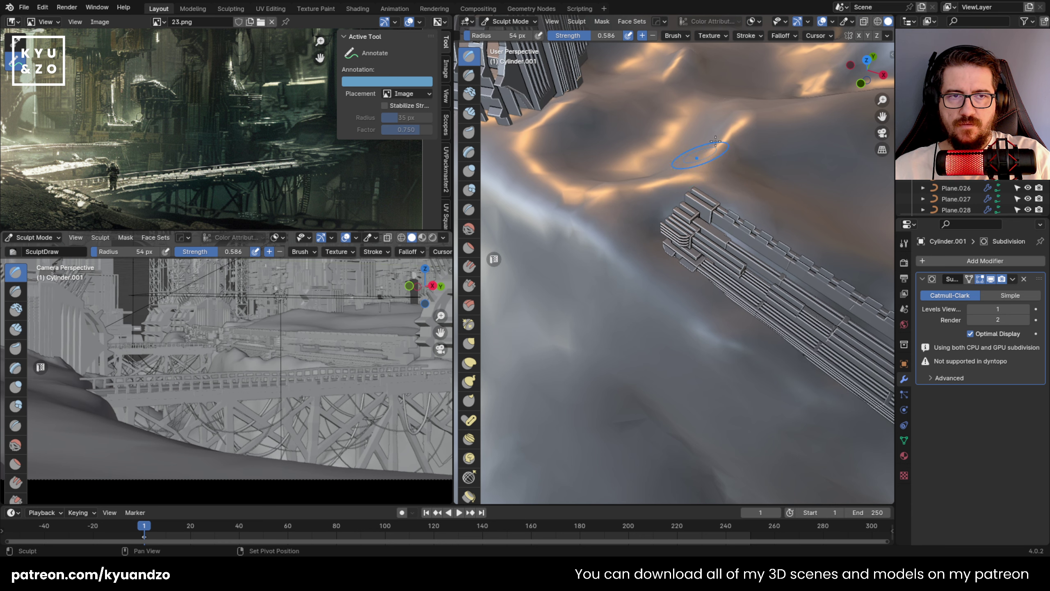
{"action": "left_click_drag", "start_coordinate": [715, 141], "coordinate": [727, 156], "text": "shift"}
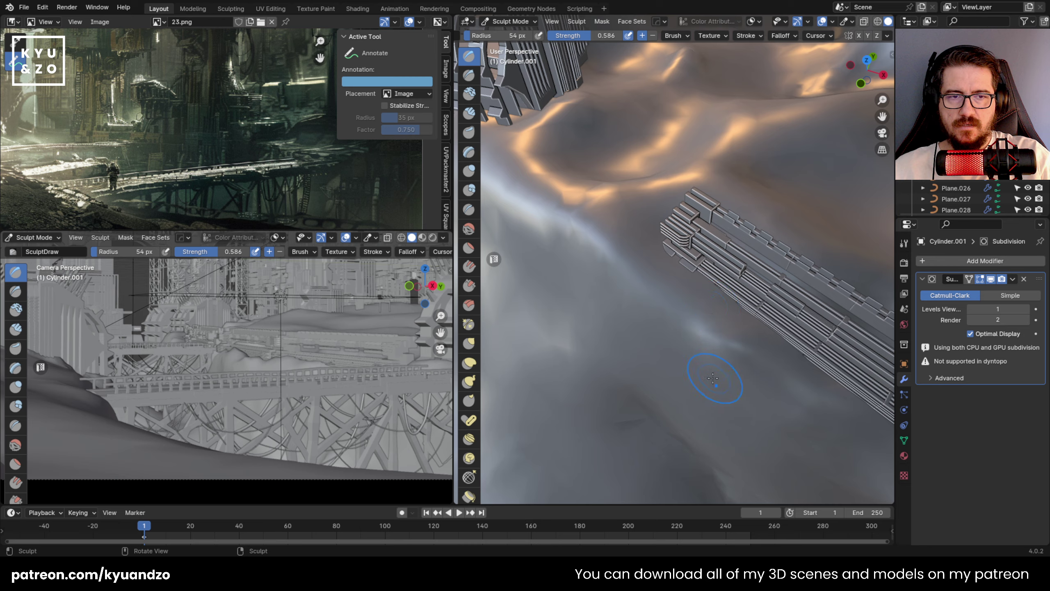
Sculpt the edge of the mound beside the free end of the walkway, facing the towers.
{"action": "middle_click_drag", "start_coordinate": [712, 378], "coordinate": [804, 265]}
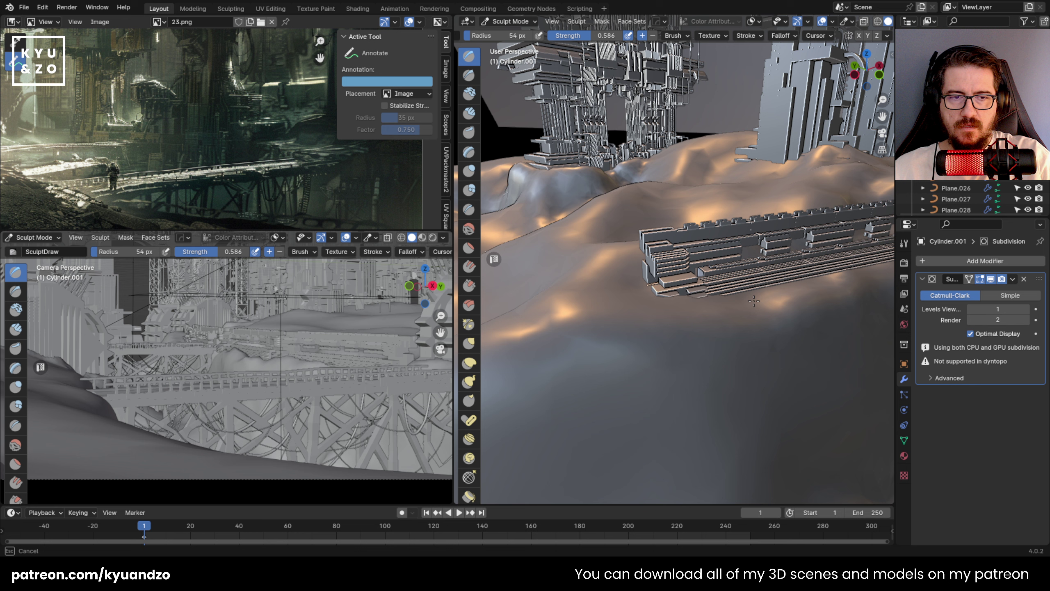
{"action": "middle_click_drag", "start_coordinate": [753, 301], "coordinate": [750, 309]}
{"action": "middle_click_drag", "start_coordinate": [820, 234], "coordinate": [682, 227]}
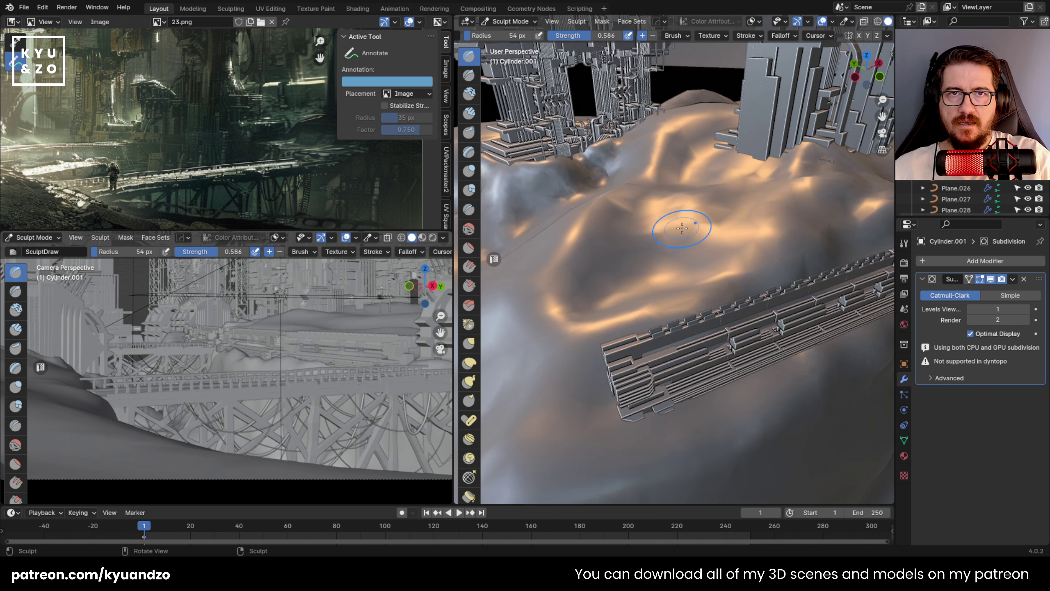
{"action": "mouse_move", "coordinate": [595, 215]}
{"action": "left_mouse_down"}
{"action": "mouse_move", "coordinate": [562, 285]}
{"action": "mouse_move", "coordinate": [547, 339]}
{"action": "mouse_move", "coordinate": [557, 350]}
{"action": "left_mouse_up"}
{"action": "middle_click_drag", "start_coordinate": [717, 295], "coordinate": [626, 269]}
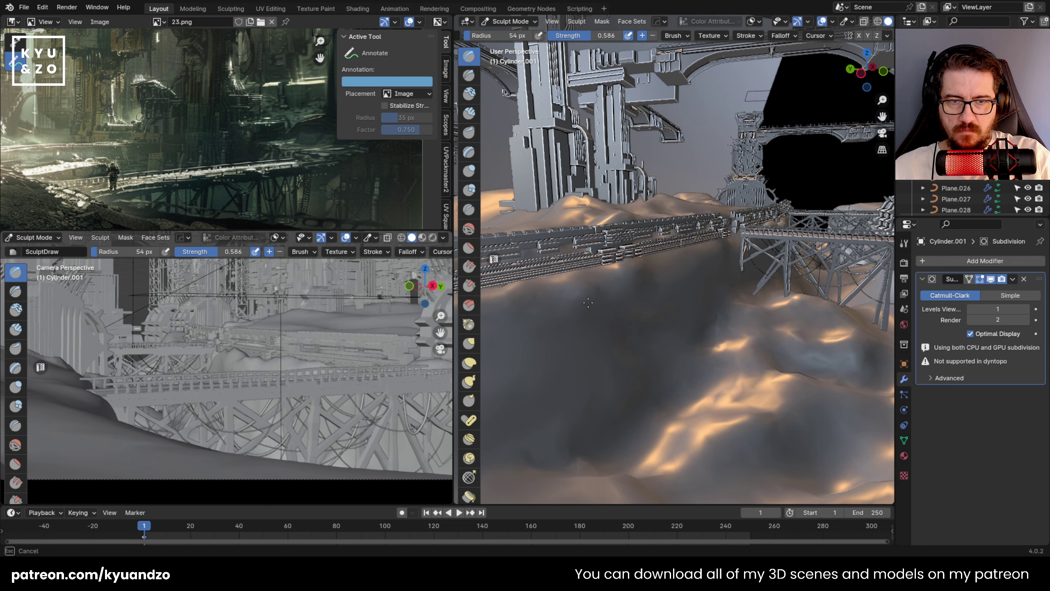
Sculpt rocky ridges and folds into the steep bank slope beneath the middle of the long walkway.
{"action": "left_click_drag", "start_coordinate": [611, 294], "coordinate": [570, 318]}
{"action": "scroll", "coordinate": [600, 307], "scroll_direction": "up", "scroll_amount": 1}
{"action": "middle_click_drag", "start_coordinate": [600, 306], "coordinate": [639, 316], "text": "shift"}
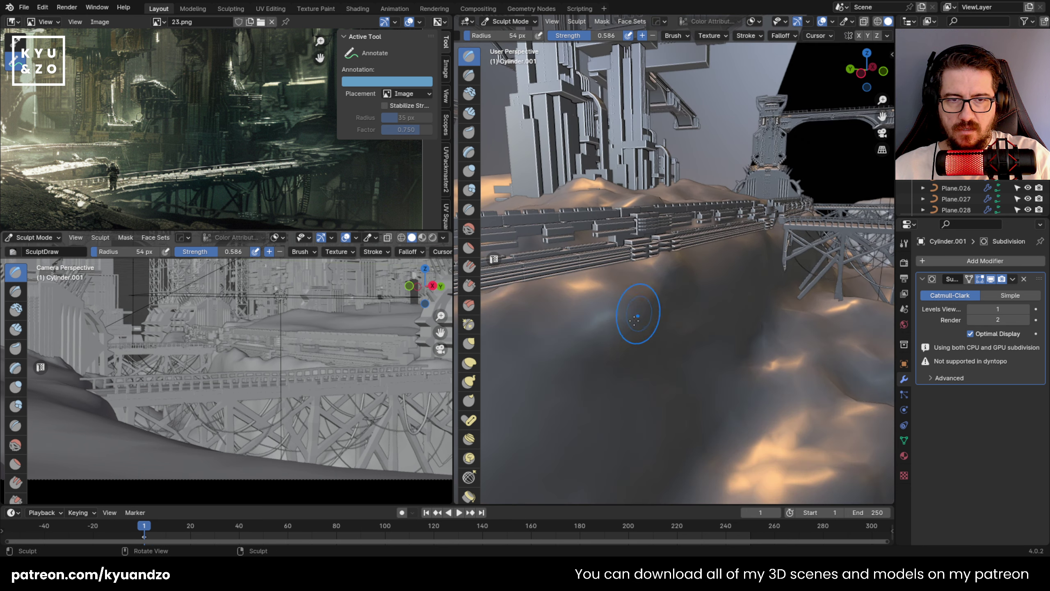
{"action": "mouse_move", "coordinate": [641, 315]}
{"action": "left_mouse_down"}
{"action": "mouse_move", "coordinate": [606, 326]}
{"action": "mouse_move", "coordinate": [670, 393]}
{"action": "mouse_move", "coordinate": [744, 373]}
{"action": "mouse_move", "coordinate": [592, 443]}
{"action": "mouse_move", "coordinate": [660, 331]}
{"action": "mouse_move", "coordinate": [725, 283]}
{"action": "left_mouse_up"}
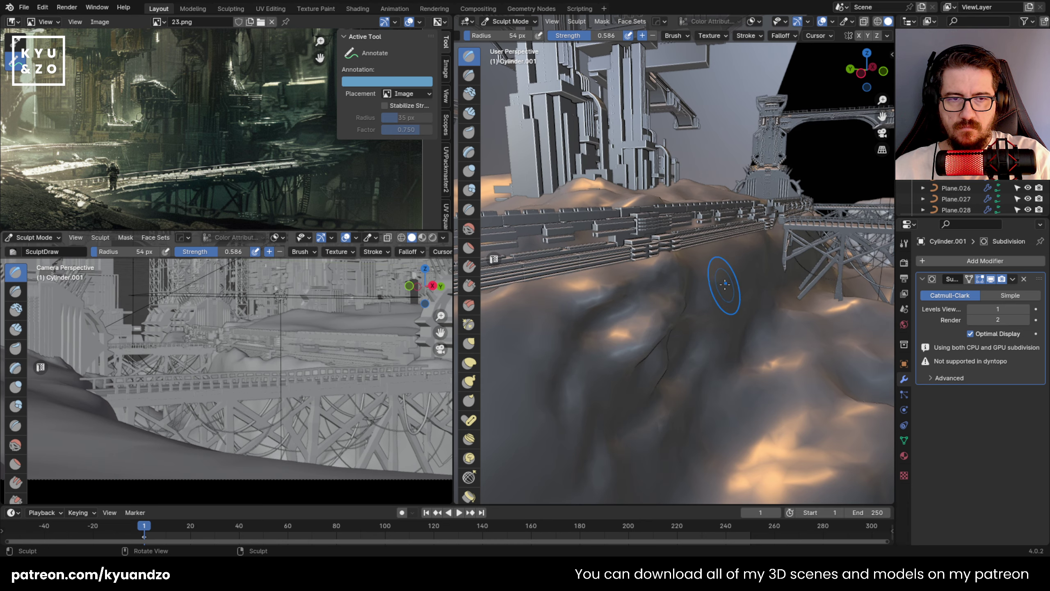
{"action": "left_click_drag", "start_coordinate": [733, 322], "coordinate": [708, 387]}
{"action": "middle_click_drag", "start_coordinate": [728, 331], "coordinate": [662, 345]}
Add uneven bumps to the bank below the walkway and around its end beside the gap to the trestle bridge.
{"action": "middle_click_drag", "start_coordinate": [738, 308], "coordinate": [686, 305], "text": "shift"}
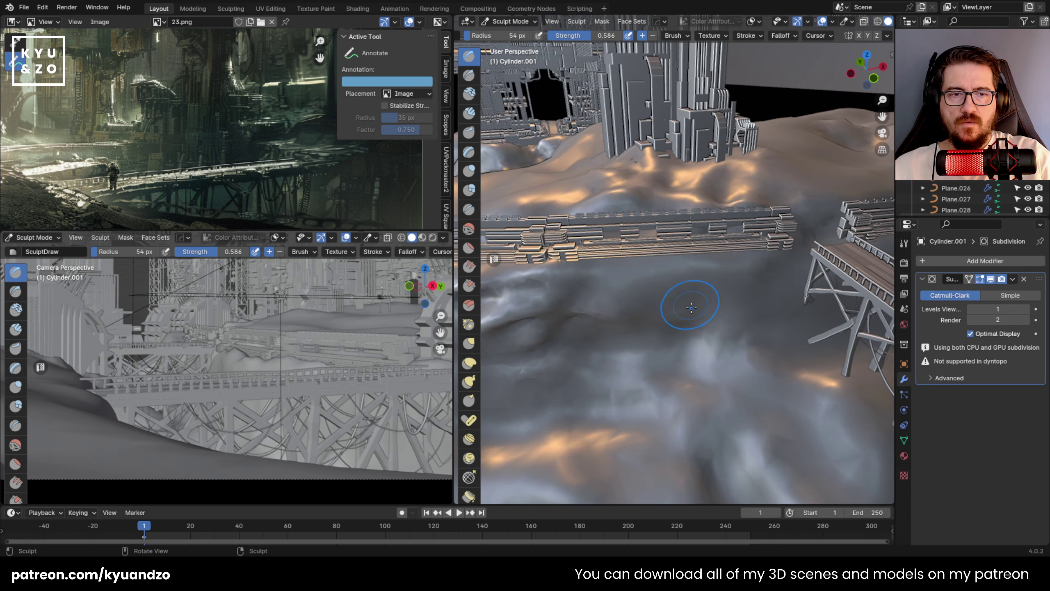
{"action": "scroll", "coordinate": [684, 306], "scroll_direction": "up", "scroll_amount": 2}
{"action": "left_click_drag", "start_coordinate": [655, 325], "coordinate": [614, 295]}
{"action": "mouse_move", "coordinate": [717, 288]}
{"action": "left_mouse_down"}
{"action": "mouse_move", "coordinate": [791, 294]}
{"action": "mouse_move", "coordinate": [840, 276]}
{"action": "left_mouse_up"}
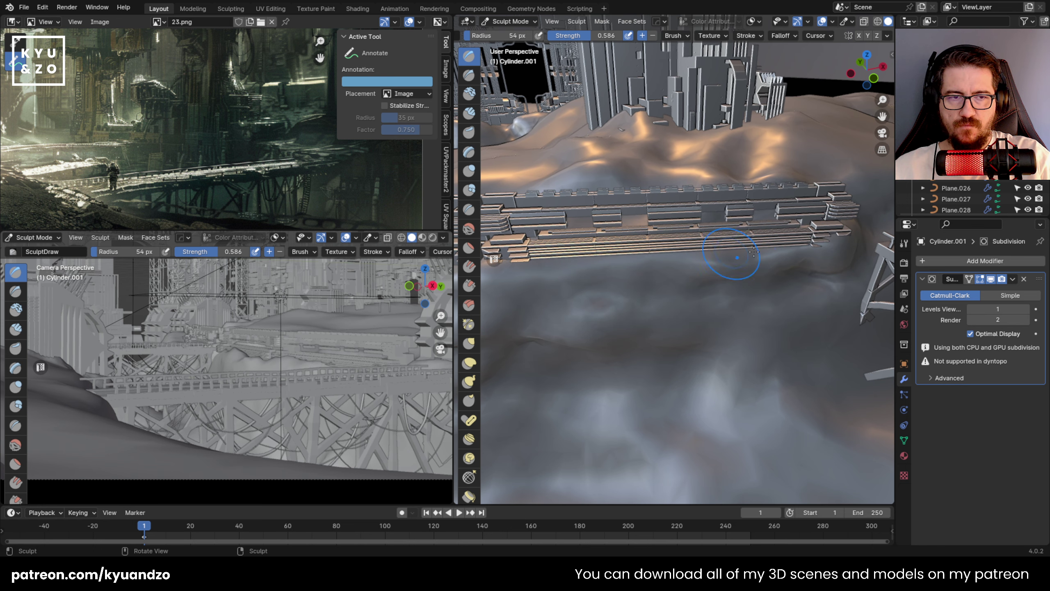
{"action": "left_click_drag", "start_coordinate": [830, 301], "coordinate": [826, 242]}
{"action": "middle_click_drag", "start_coordinate": [812, 310], "coordinate": [638, 285], "text": "shift"}
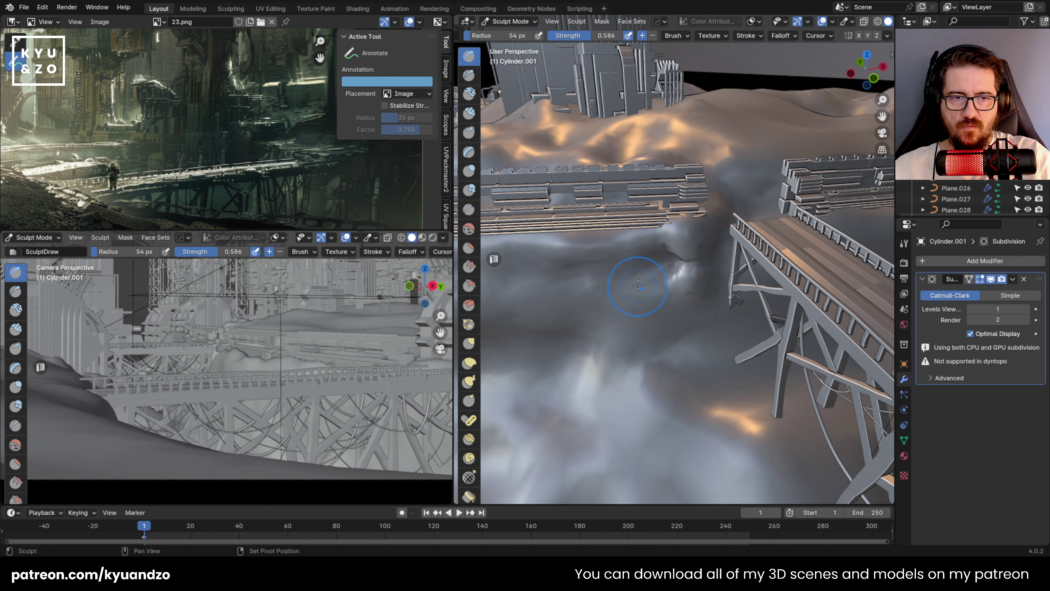
{"action": "scroll", "coordinate": [667, 277], "scroll_direction": "up", "scroll_amount": 3}
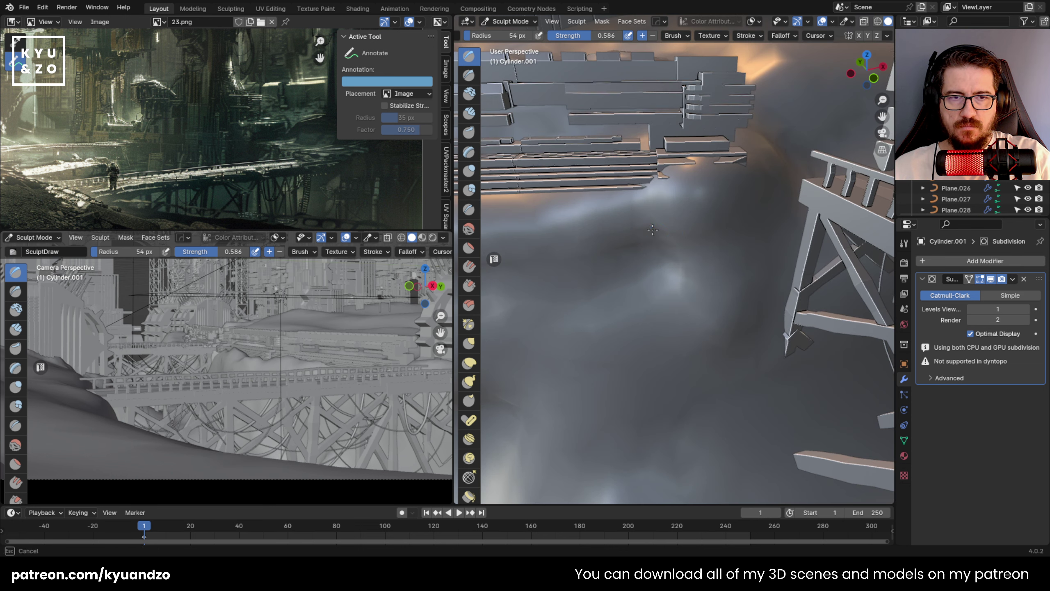
{"action": "scroll", "coordinate": [695, 264], "scroll_direction": "down", "scroll_amount": 2}
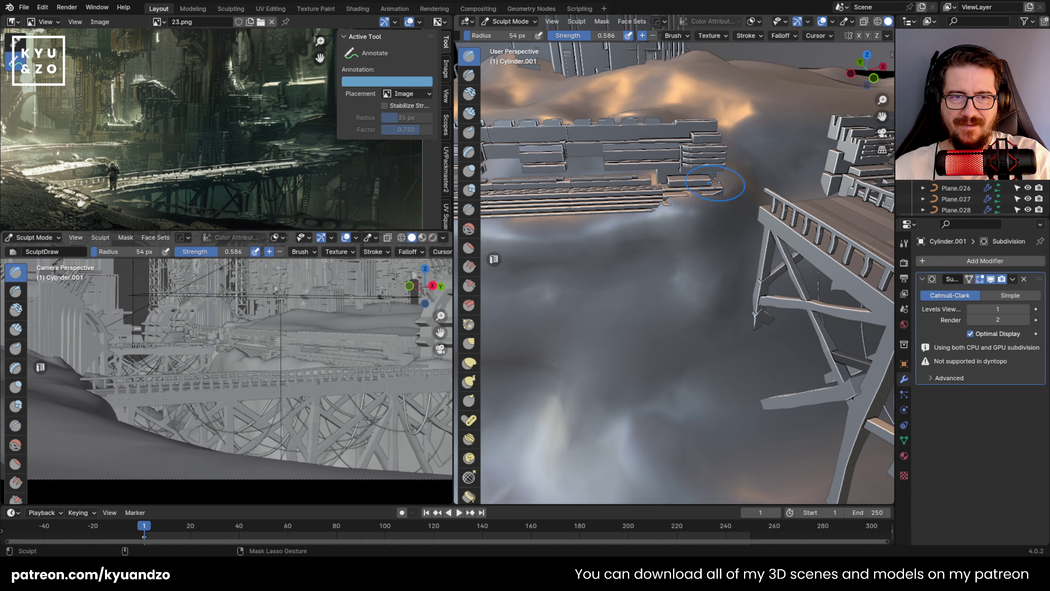
Raise a rough, rocky mound on the channel floor beneath the trestle bridge's hanging support legs.
{"action": "middle_click_drag", "start_coordinate": [743, 191], "coordinate": [688, 236]}
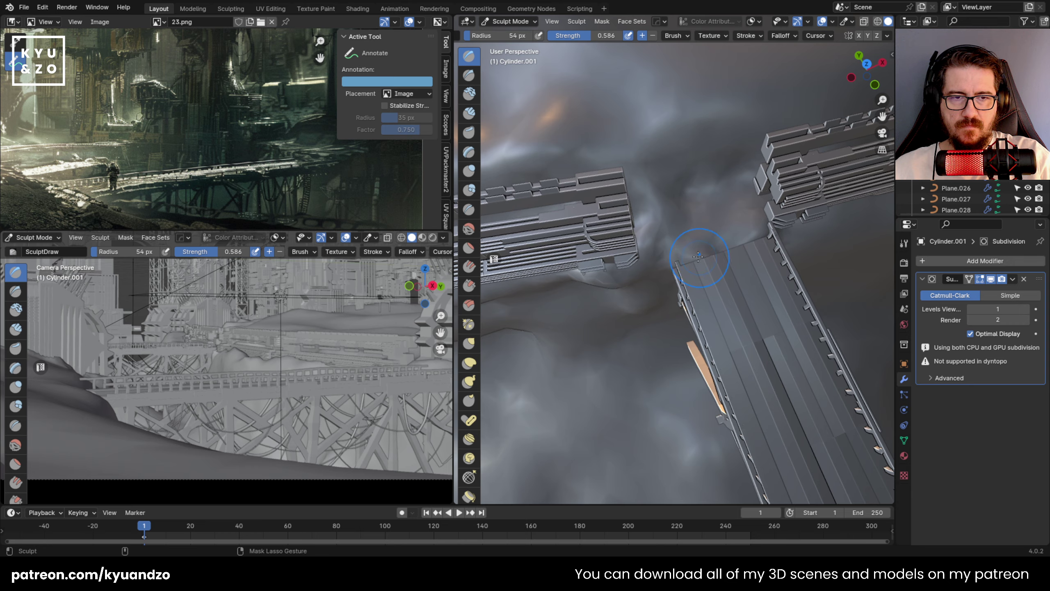
{"action": "middle_click_drag", "start_coordinate": [697, 256], "coordinate": [688, 282]}
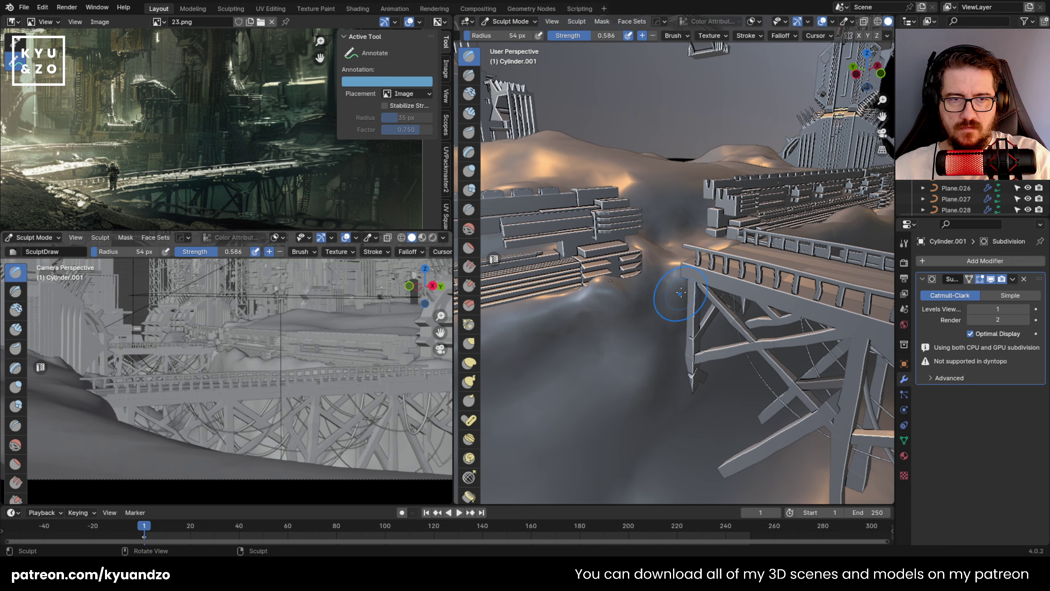
{"action": "middle_click_drag", "start_coordinate": [686, 356], "coordinate": [710, 256]}
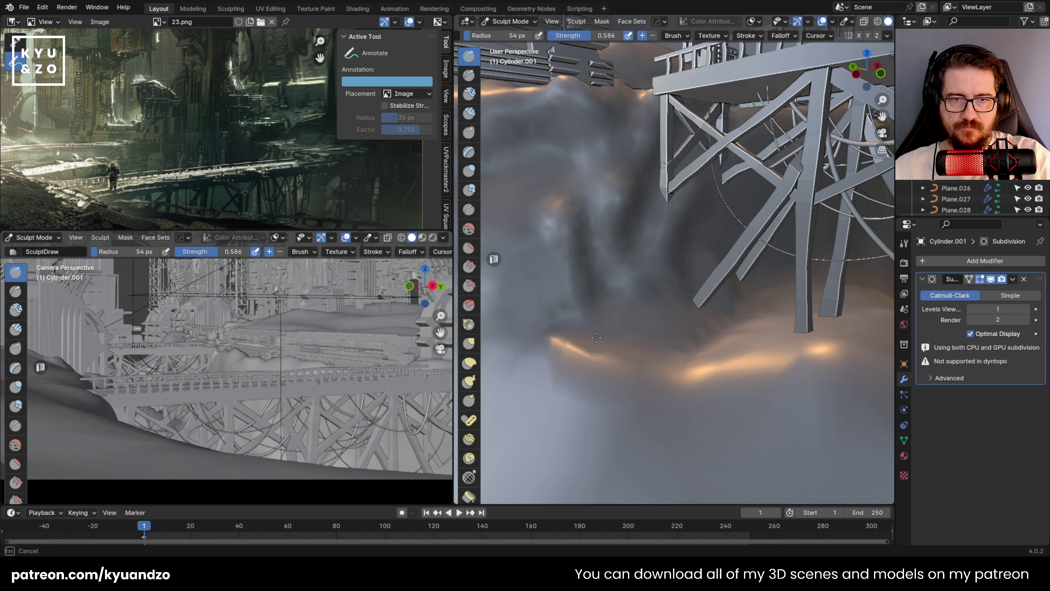
{"action": "left_click_drag", "start_coordinate": [596, 338], "coordinate": [841, 351]}
{"action": "left_click_drag", "start_coordinate": [678, 411], "coordinate": [801, 373]}
{"action": "mouse_move", "coordinate": [752, 327]}
{"action": "middle_mouse_down"}
{"action": "mouse_move", "coordinate": [765, 347]}
{"action": "mouse_move", "coordinate": [800, 347]}
{"action": "middle_mouse_up"}
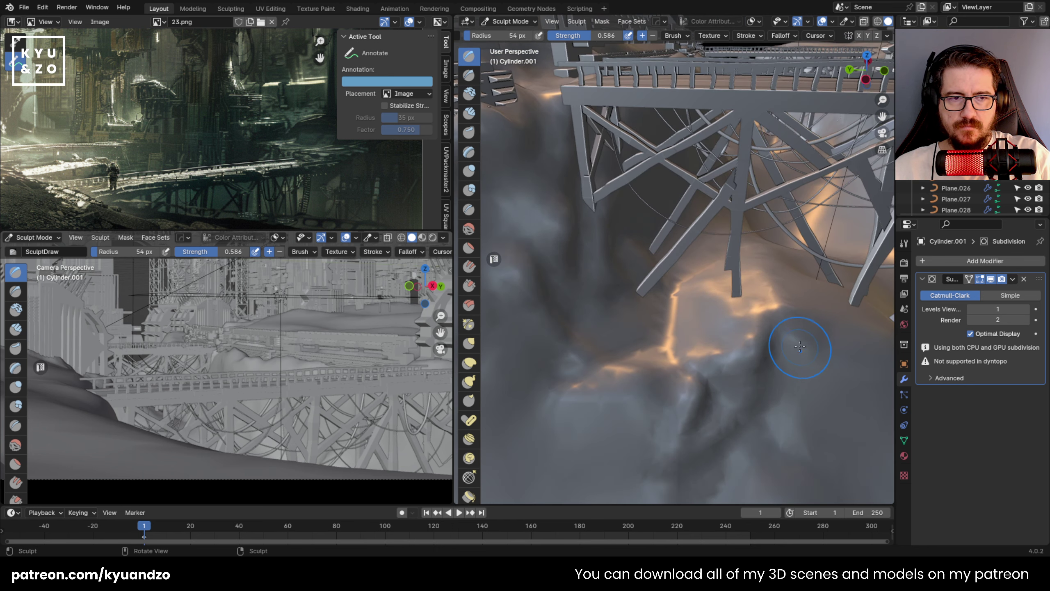
Carve the channel slope beside the trestle bridge and add rough bulges at the foot of the adjoining tower.
{"action": "mouse_move", "coordinate": [728, 273]}
{"action": "middle_mouse_down"}
{"action": "mouse_move", "coordinate": [648, 264]}
{"action": "mouse_move", "coordinate": [785, 362]}
{"action": "middle_mouse_up"}
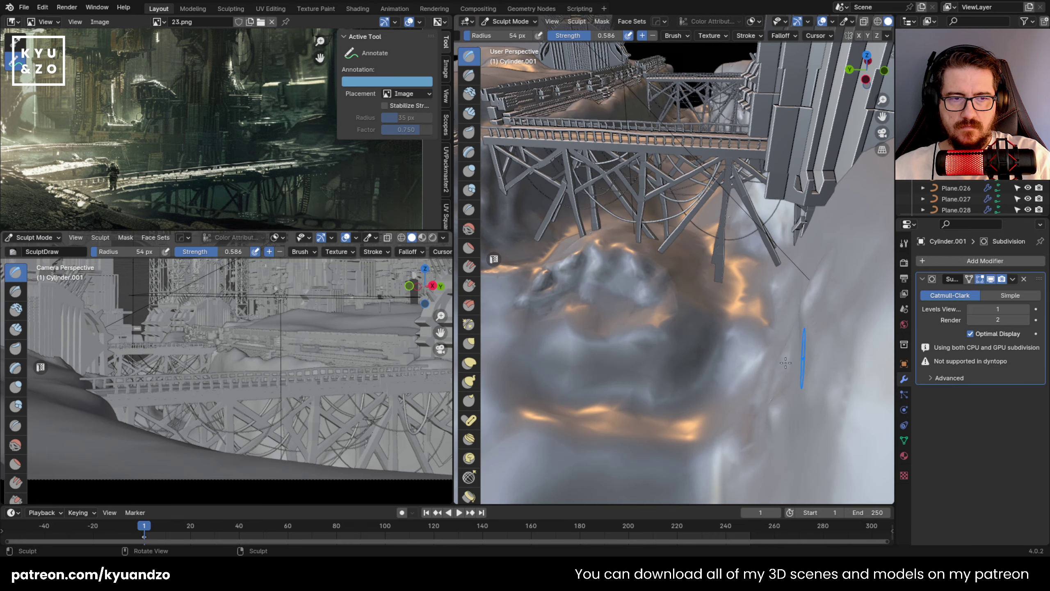
{"action": "mouse_move", "coordinate": [786, 362]}
{"action": "middle_mouse_down"}
{"action": "mouse_move", "coordinate": [777, 356]}
{"action": "mouse_move", "coordinate": [789, 350]}
{"action": "middle_mouse_up"}
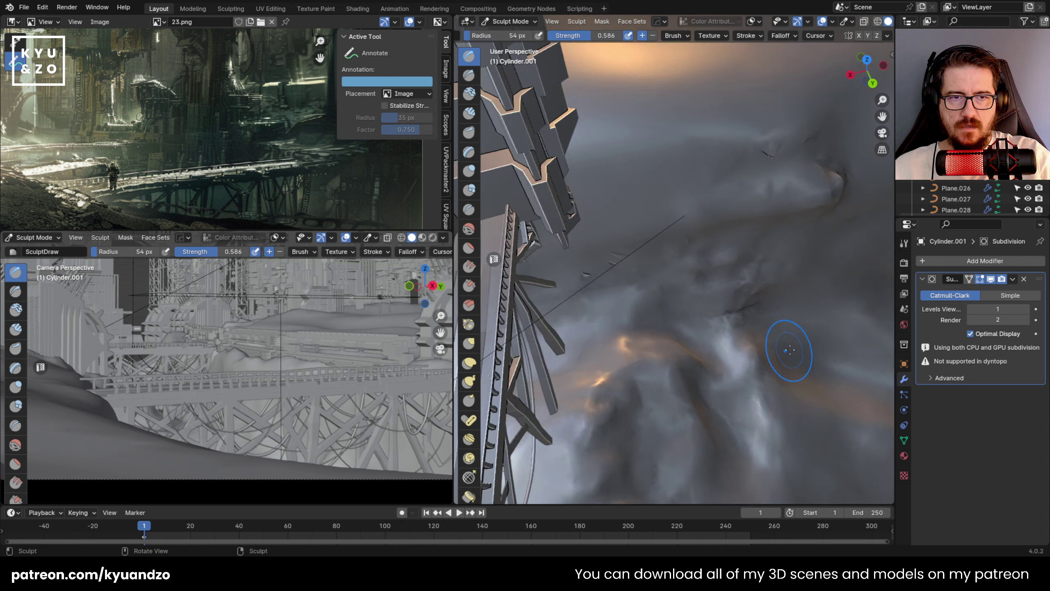
{"action": "scroll", "coordinate": [789, 350], "scroll_direction": "down", "scroll_amount": 1}
{"action": "mouse_move", "coordinate": [821, 245]}
{"action": "left_mouse_down", "text": "ctrl"}
{"action": "mouse_move", "coordinate": [769, 292]}
{"action": "mouse_move", "coordinate": [839, 331]}
{"action": "left_mouse_up", "text": "ctrl"}
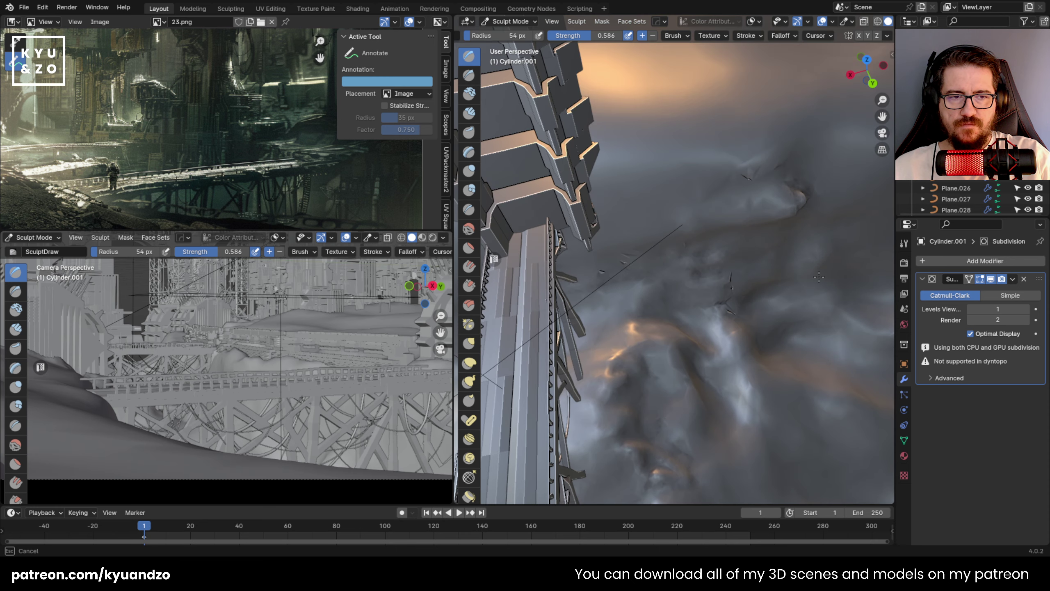
{"action": "left_click_drag", "start_coordinate": [672, 356], "coordinate": [604, 346], "text": "ctrl"}
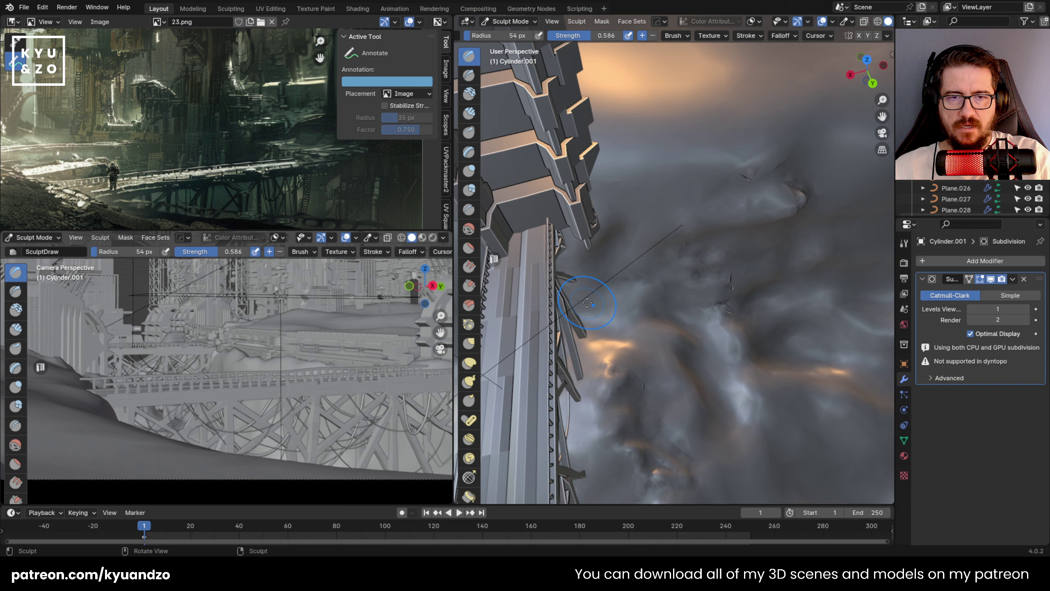
{"action": "middle_click_drag", "start_coordinate": [587, 303], "coordinate": [575, 286]}
{"action": "mouse_move", "coordinate": [560, 224]}
{"action": "left_mouse_down"}
{"action": "mouse_move", "coordinate": [537, 322]}
{"action": "mouse_move", "coordinate": [735, 286]}
{"action": "mouse_move", "coordinate": [786, 392]}
{"action": "left_mouse_up"}
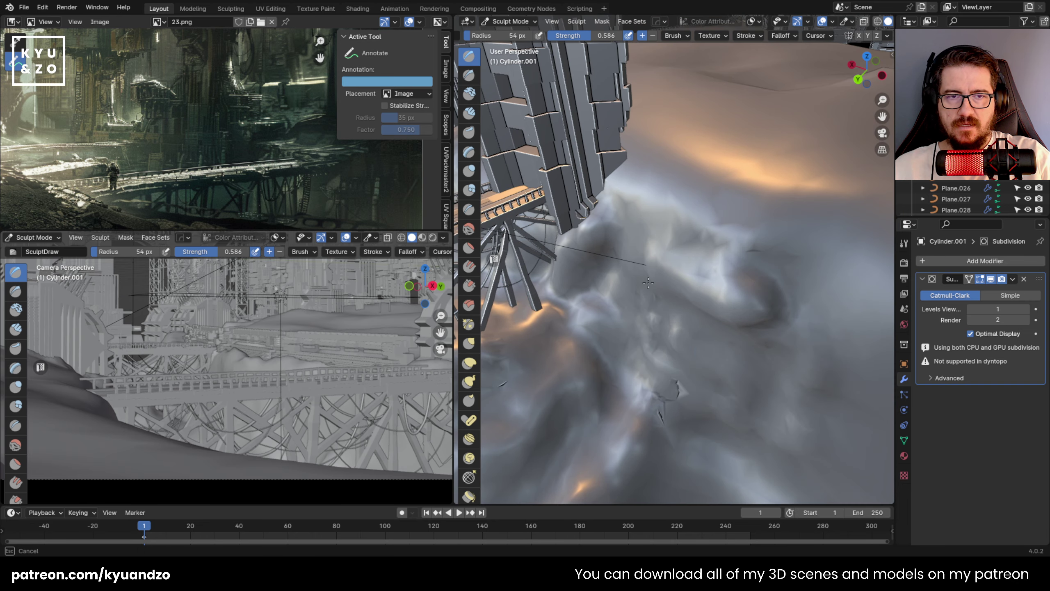
{"action": "mouse_move", "coordinate": [648, 283]}
{"action": "left_mouse_down"}
{"action": "mouse_move", "coordinate": [620, 176]}
{"action": "mouse_move", "coordinate": [839, 182]}
{"action": "left_mouse_up"}
Sculpt ridges along the upper slope of the channel bank opposite the long walkway.
{"action": "mouse_move", "coordinate": [839, 182]}
{"action": "middle_mouse_down"}
{"action": "mouse_move", "coordinate": [703, 261]}
{"action": "mouse_move", "coordinate": [842, 316]}
{"action": "mouse_move", "coordinate": [672, 265]}
{"action": "mouse_move", "coordinate": [776, 277]}
{"action": "middle_mouse_up"}
{"action": "key", "text": "shift+grave"}
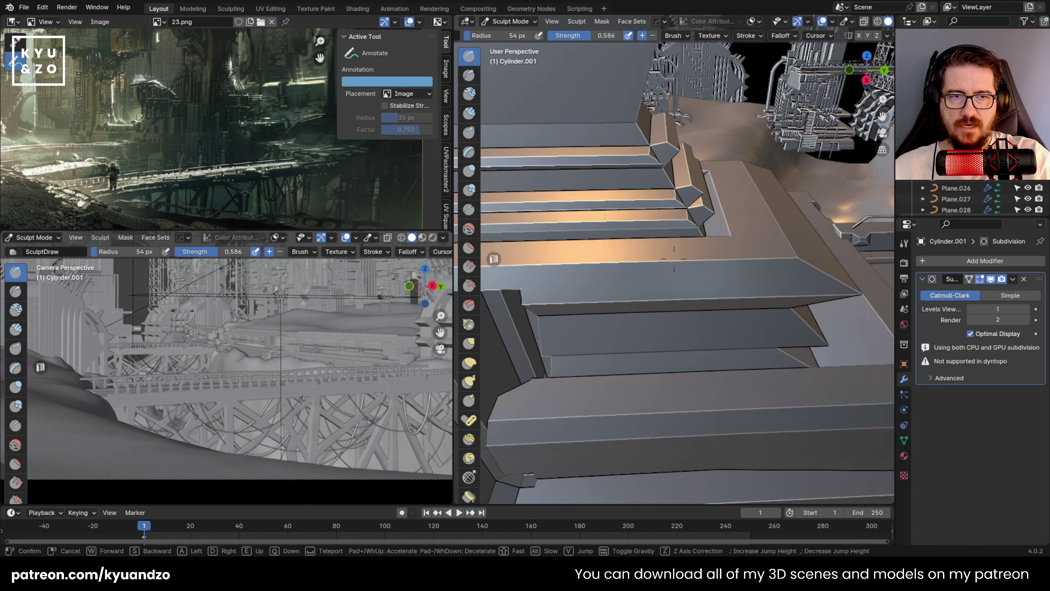
{"action": "key", "text": "w"}
{"action": "key", "text": "s"}
{"action": "key", "text": "s"}
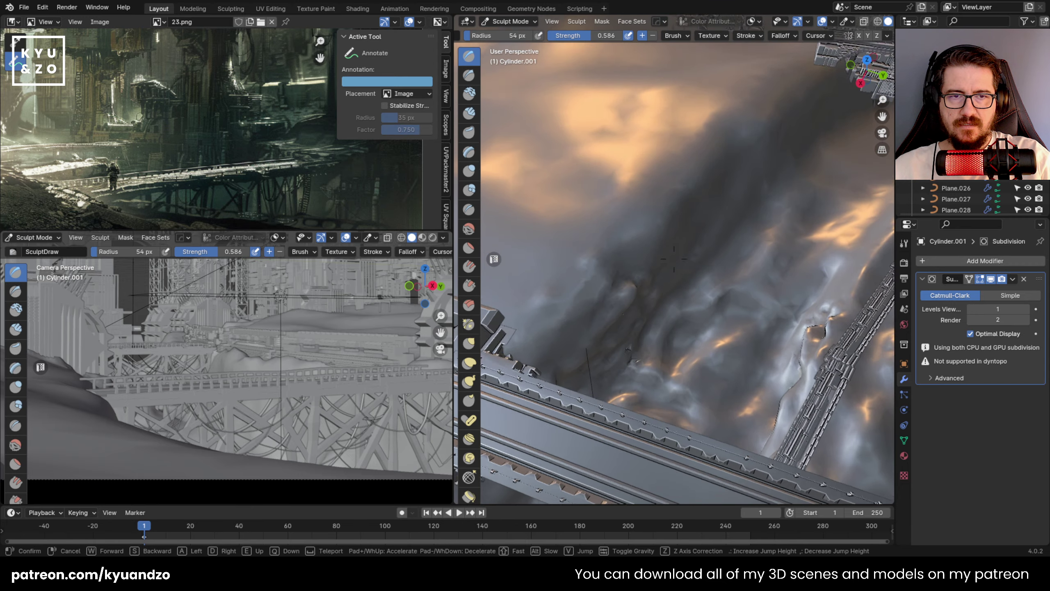
{"action": "key", "text": "w"}
{"action": "left_click", "coordinate": [797, 241]}
{"action": "mouse_move", "coordinate": [611, 236]}
{"action": "left_mouse_down"}
{"action": "mouse_move", "coordinate": [557, 244]}
{"action": "mouse_move", "coordinate": [603, 248]}
{"action": "left_mouse_up"}
{"action": "mouse_move", "coordinate": [661, 192]}
{"action": "left_mouse_down"}
{"action": "mouse_move", "coordinate": [645, 235]}
{"action": "mouse_move", "coordinate": [680, 257]}
{"action": "mouse_move", "coordinate": [802, 236]}
{"action": "mouse_move", "coordinate": [806, 182]}
{"action": "mouse_move", "coordinate": [716, 119]}
{"action": "left_mouse_up"}
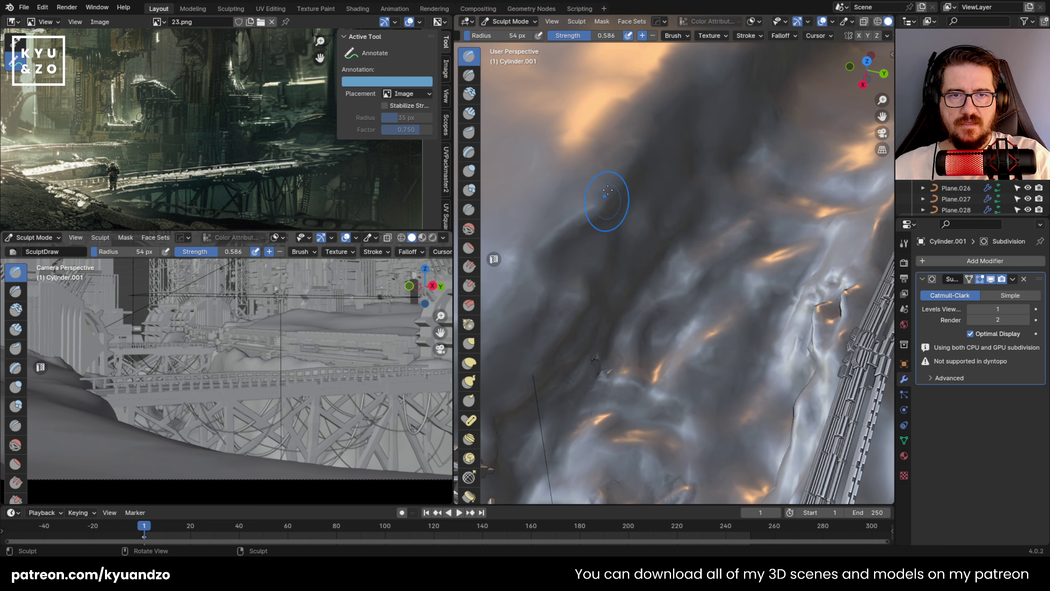
{"action": "left_click_drag", "start_coordinate": [644, 124], "coordinate": [587, 155]}
{"action": "mouse_move", "coordinate": [610, 191]}
{"action": "left_mouse_down"}
{"action": "mouse_move", "coordinate": [516, 244]}
{"action": "mouse_move", "coordinate": [587, 269]}
{"action": "left_mouse_up"}
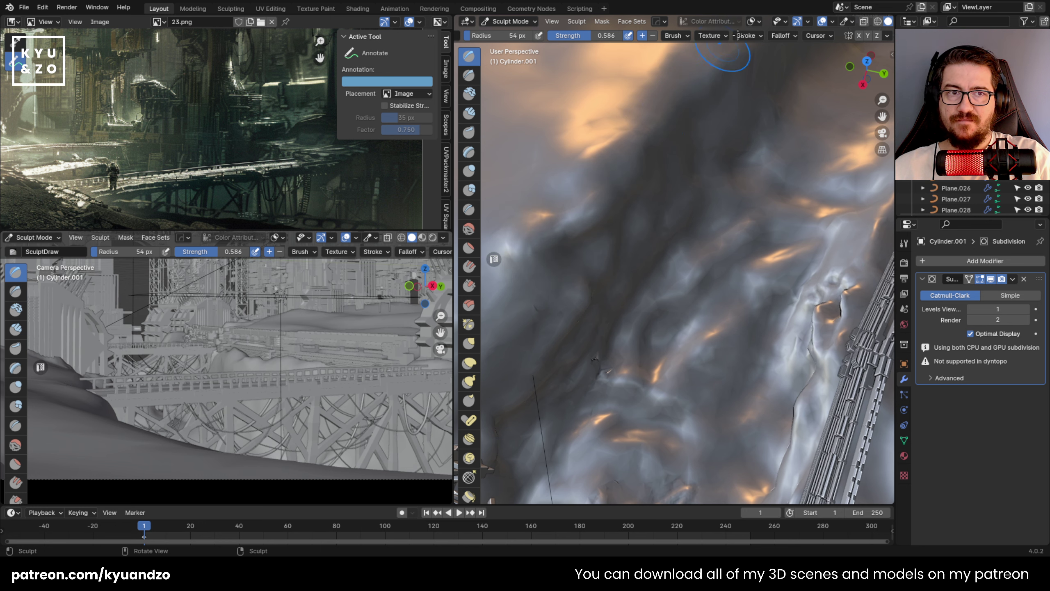
{"action": "scroll", "coordinate": [662, 219], "scroll_direction": "down", "scroll_amount": 3}
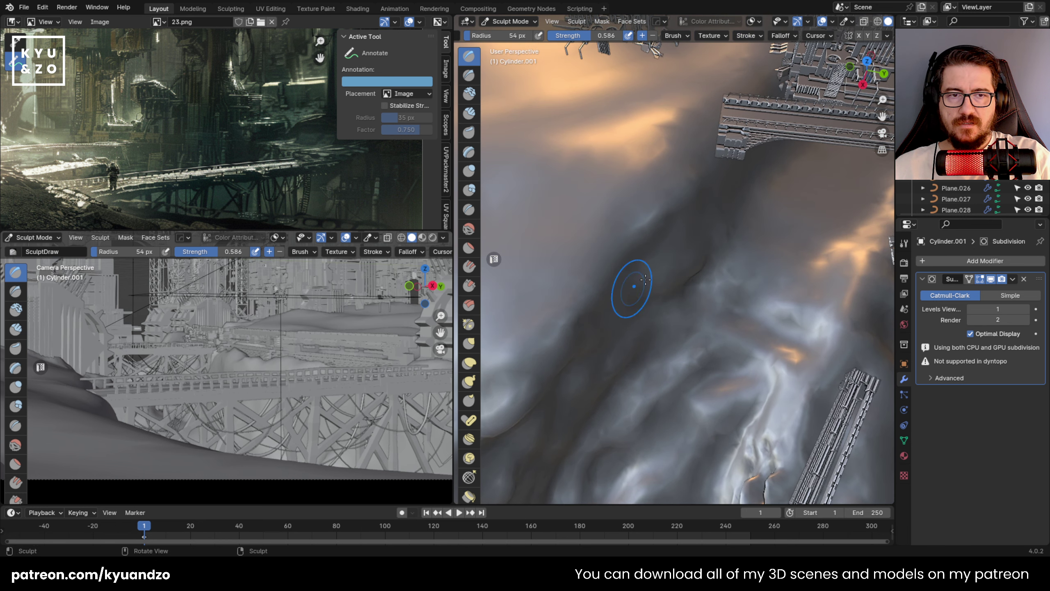
Roughen the channel slope between the long bridge and the walkway with uneven bulges.
{"action": "left_click_drag", "start_coordinate": [684, 265], "coordinate": [694, 356]}
{"action": "mouse_move", "coordinate": [765, 258]}
{"action": "left_mouse_down"}
{"action": "mouse_move", "coordinate": [785, 290]}
{"action": "mouse_move", "coordinate": [753, 323]}
{"action": "left_mouse_up"}
{"action": "mouse_move", "coordinate": [798, 190]}
{"action": "left_mouse_down"}
{"action": "mouse_move", "coordinate": [839, 223]}
{"action": "mouse_move", "coordinate": [707, 147]}
{"action": "left_mouse_up"}
{"action": "mouse_move", "coordinate": [698, 156]}
{"action": "middle_mouse_down"}
{"action": "mouse_move", "coordinate": [754, 143]}
{"action": "mouse_move", "coordinate": [722, 149]}
{"action": "middle_mouse_up"}
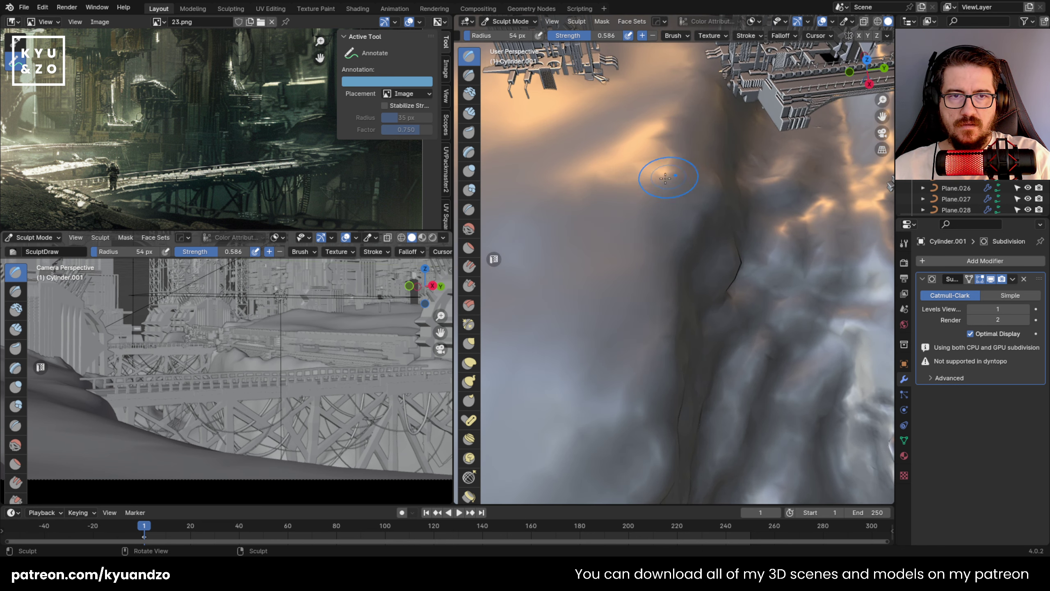
Carve scattered hollows into the smooth ground on the opposite side of the channel from the roughened slope.
{"action": "left_click_drag", "start_coordinate": [657, 178], "coordinate": [521, 213], "text": "ctrl"}
{"action": "left_click_drag", "start_coordinate": [626, 196], "coordinate": [633, 285], "text": "ctrl"}
{"action": "left_click_drag", "start_coordinate": [639, 333], "coordinate": [531, 337], "text": "ctrl"}
{"action": "left_click_drag", "start_coordinate": [657, 155], "coordinate": [513, 219], "text": "ctrl"}
{"action": "mouse_move", "coordinate": [533, 132]}
{"action": "left_mouse_down", "text": "ctrl"}
{"action": "mouse_move", "coordinate": [661, 172]}
{"action": "mouse_move", "coordinate": [641, 269]}
{"action": "left_mouse_up", "text": "ctrl"}
{"action": "mouse_move", "coordinate": [631, 282]}
{"action": "middle_mouse_down", "text": "shift"}
{"action": "mouse_move", "coordinate": [674, 202]}
{"action": "mouse_move", "coordinate": [650, 266]}
{"action": "middle_mouse_up", "text": "shift"}
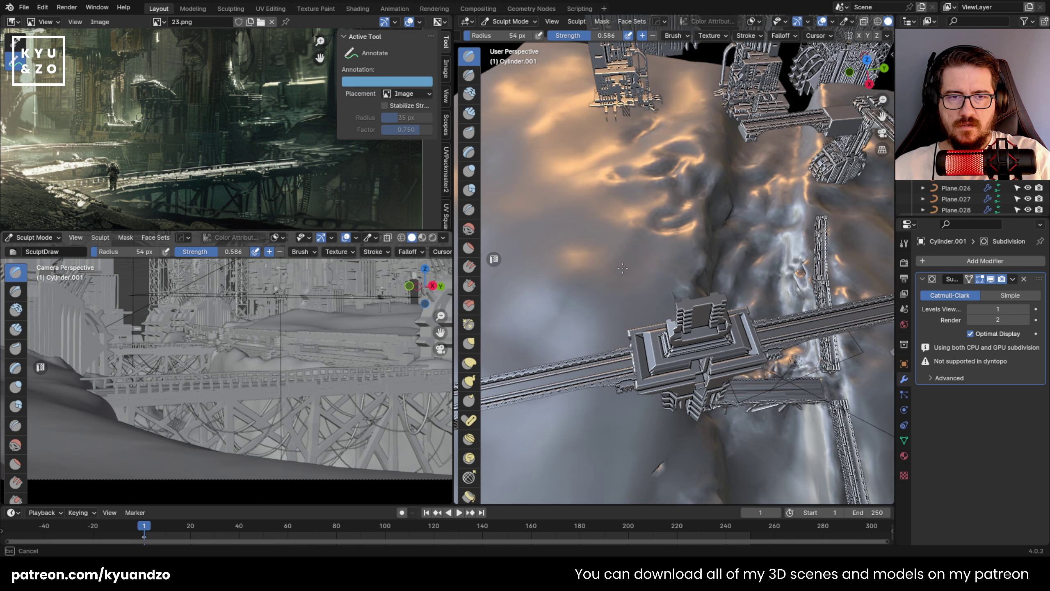
{"action": "left_click_drag", "start_coordinate": [585, 178], "coordinate": [523, 199], "text": "ctrl"}
{"action": "mouse_move", "coordinate": [523, 153]}
{"action": "left_mouse_down", "text": "ctrl"}
{"action": "mouse_move", "coordinate": [645, 198]}
{"action": "mouse_move", "coordinate": [533, 204]}
{"action": "left_mouse_up", "text": "ctrl"}
Carve broad uneven dents across the smooth ground on both sides of the long bridge.
{"action": "mouse_move", "coordinate": [600, 265]}
{"action": "middle_mouse_down", "text": "ctrl"}
{"action": "mouse_move", "coordinate": [629, 231]}
{"action": "mouse_move", "coordinate": [703, 207]}
{"action": "middle_mouse_up", "text": "ctrl"}
{"action": "mouse_move", "coordinate": [756, 208]}
{"action": "left_mouse_down", "text": "ctrl"}
{"action": "mouse_move", "coordinate": [698, 196]}
{"action": "mouse_move", "coordinate": [719, 306]}
{"action": "left_mouse_up", "text": "ctrl"}
{"action": "left_click_drag", "start_coordinate": [714, 333], "coordinate": [593, 335], "text": "ctrl"}
{"action": "left_click_drag", "start_coordinate": [624, 186], "coordinate": [697, 234], "text": "ctrl"}
{"action": "mouse_move", "coordinate": [670, 194]}
{"action": "left_mouse_down", "text": "ctrl"}
{"action": "mouse_move", "coordinate": [595, 124]}
{"action": "mouse_move", "coordinate": [666, 71]}
{"action": "left_mouse_up", "text": "ctrl"}
Break up the plateau with further carved hollows, working towards the far towers.
{"action": "mouse_move", "coordinate": [666, 71]}
{"action": "middle_mouse_down", "text": "shift"}
{"action": "mouse_move", "coordinate": [642, 108]}
{"action": "mouse_move", "coordinate": [631, 223]}
{"action": "middle_mouse_up", "text": "shift"}
{"action": "left_click_drag", "start_coordinate": [652, 232], "coordinate": [599, 264], "text": "ctrl"}
{"action": "left_click_drag", "start_coordinate": [550, 211], "coordinate": [686, 226], "text": "ctrl"}
{"action": "left_click_drag", "start_coordinate": [670, 182], "coordinate": [587, 169], "text": "ctrl"}
{"action": "left_click_drag", "start_coordinate": [592, 157], "coordinate": [661, 145], "text": "ctrl"}
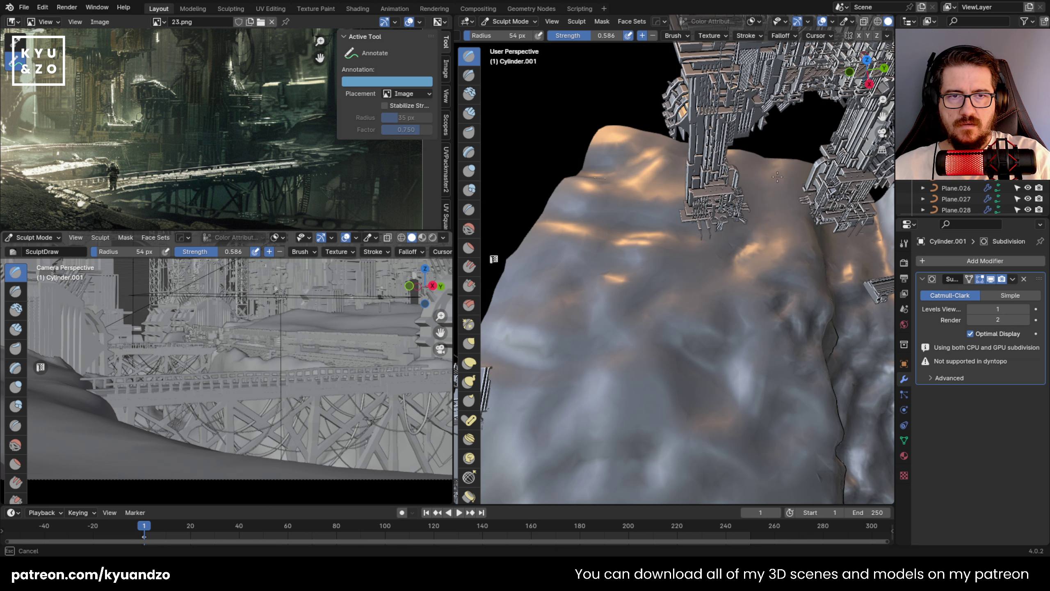
Sculpt hollows and raised folds in the ground around the base of the tower at the terrain's far end.
{"action": "mouse_move", "coordinate": [736, 207]}
{"action": "left_mouse_down", "text": "ctrl"}
{"action": "mouse_move", "coordinate": [789, 248]}
{"action": "mouse_move", "coordinate": [765, 183]}
{"action": "mouse_move", "coordinate": [744, 190]}
{"action": "left_mouse_up", "text": "ctrl"}
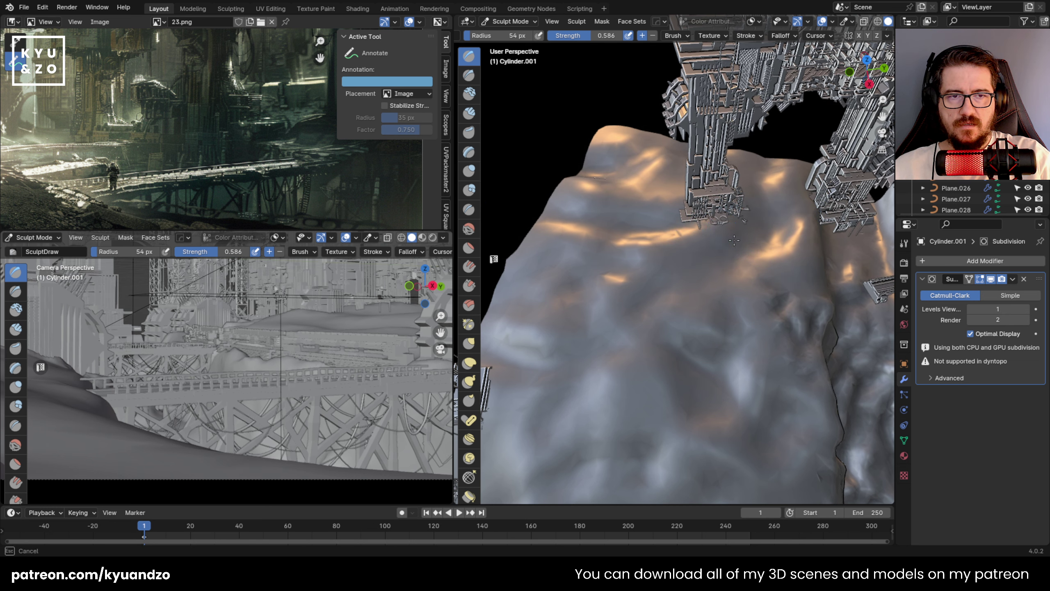
{"action": "mouse_move", "coordinate": [735, 240]}
{"action": "left_mouse_down"}
{"action": "mouse_move", "coordinate": [677, 213]}
{"action": "mouse_move", "coordinate": [752, 227]}
{"action": "mouse_move", "coordinate": [655, 240]}
{"action": "left_mouse_up"}
{"action": "mouse_move", "coordinate": [640, 188]}
{"action": "left_mouse_down"}
{"action": "mouse_move", "coordinate": [728, 248]}
{"action": "mouse_move", "coordinate": [752, 248]}
{"action": "mouse_move", "coordinate": [682, 265]}
{"action": "left_mouse_up"}
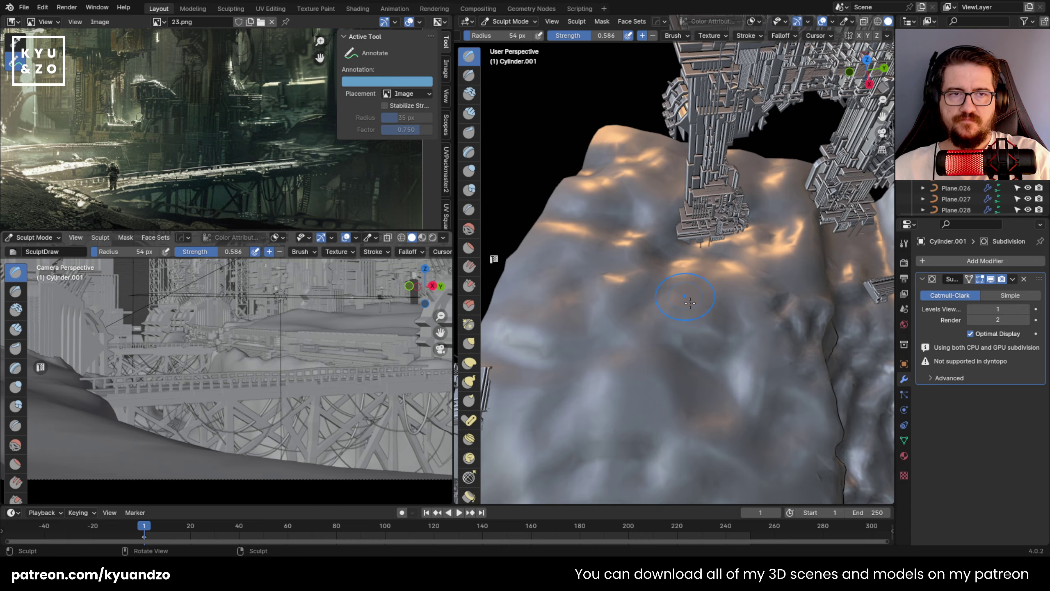
Add ridges and carved hollows to the ground in front of the tower and beside the mound near the camera.
{"action": "mouse_move", "coordinate": [690, 303]}
{"action": "middle_mouse_down"}
{"action": "mouse_move", "coordinate": [638, 340]}
{"action": "mouse_move", "coordinate": [678, 256]}
{"action": "middle_mouse_up"}
{"action": "scroll", "coordinate": [636, 340], "scroll_direction": "up", "scroll_amount": 3}
{"action": "mouse_move", "coordinate": [678, 256]}
{"action": "left_mouse_down"}
{"action": "mouse_move", "coordinate": [662, 252]}
{"action": "mouse_move", "coordinate": [641, 290]}
{"action": "mouse_move", "coordinate": [562, 171]}
{"action": "mouse_move", "coordinate": [608, 155]}
{"action": "left_mouse_up"}
{"action": "left_click_drag", "start_coordinate": [622, 248], "coordinate": [616, 264], "text": "ctrl"}
{"action": "left_click_drag", "start_coordinate": [632, 143], "coordinate": [595, 153], "text": "ctrl"}
{"action": "left_click_drag", "start_coordinate": [754, 248], "coordinate": [770, 283], "text": "ctrl"}
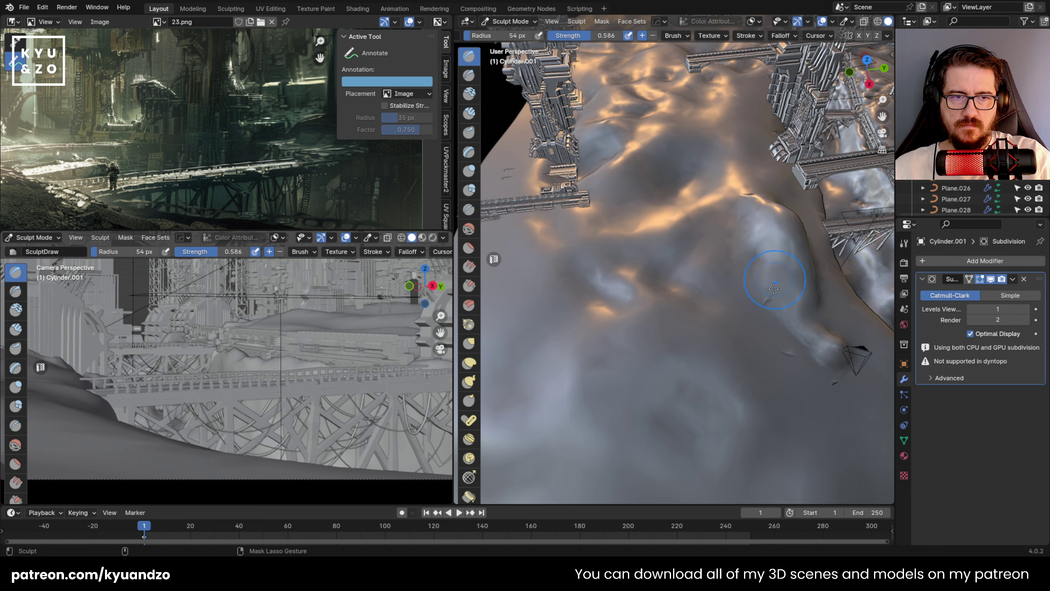
Carve shallow dents into the smooth ground behind the camera, close to the terrain's front edge.
{"action": "middle_click_drag", "start_coordinate": [773, 311], "coordinate": [679, 271], "text": "shift"}
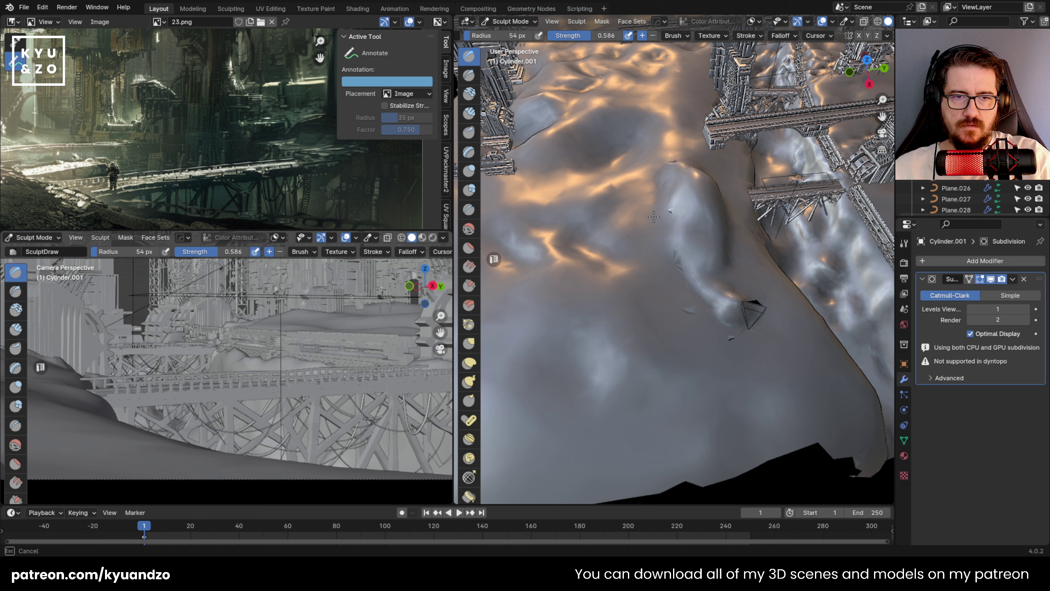
{"action": "mouse_move", "coordinate": [742, 347]}
{"action": "middle_mouse_down", "text": "shift"}
{"action": "mouse_move", "coordinate": [733, 269]}
{"action": "mouse_move", "coordinate": [748, 271]}
{"action": "middle_mouse_up", "text": "shift"}
{"action": "mouse_move", "coordinate": [670, 314]}
{"action": "left_mouse_down", "text": "ctrl"}
{"action": "mouse_move", "coordinate": [637, 350]}
{"action": "mouse_move", "coordinate": [771, 327]}
{"action": "left_mouse_up", "text": "ctrl"}
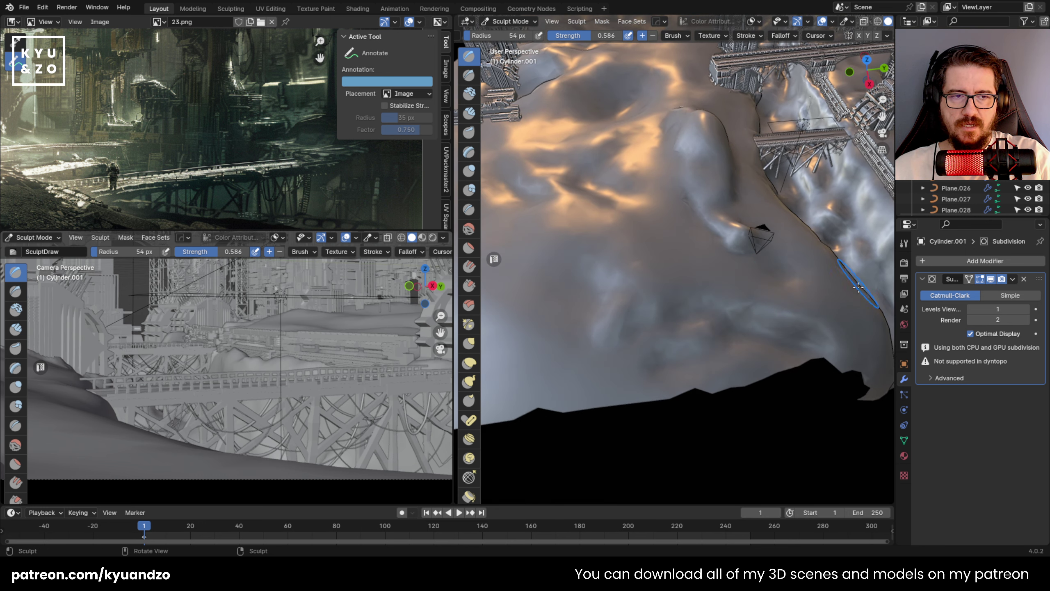
Build up the channel bank beside the camera into a thick ridge running to the terrain's front edge.
{"action": "middle_click_drag", "start_coordinate": [858, 287], "coordinate": [698, 305]}
{"action": "left_click_drag", "start_coordinate": [721, 340], "coordinate": [730, 376]}
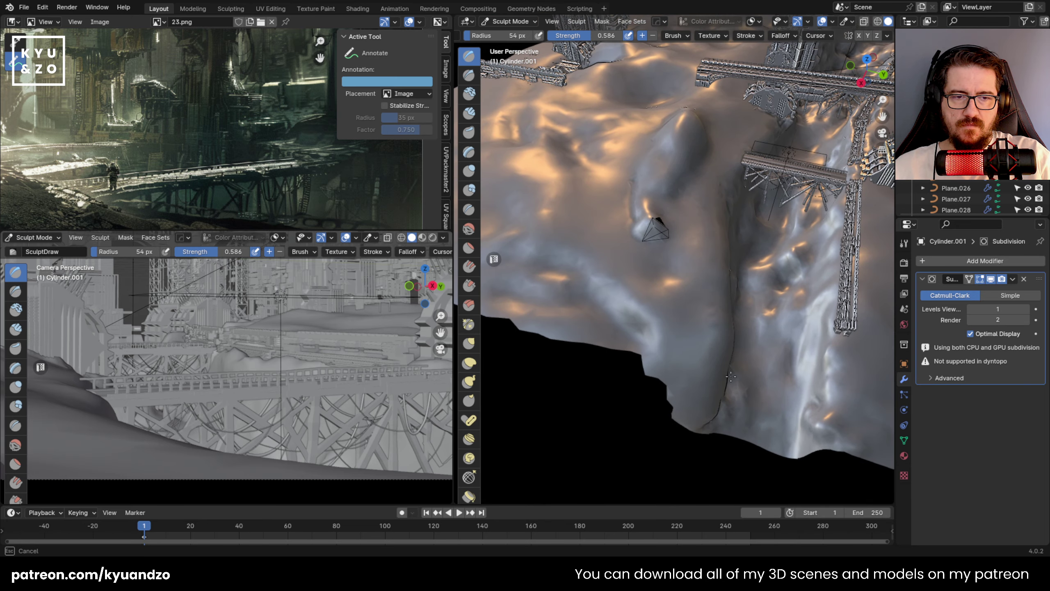
{"action": "mouse_move", "coordinate": [690, 326]}
{"action": "left_mouse_down"}
{"action": "mouse_move", "coordinate": [696, 312]}
{"action": "mouse_move", "coordinate": [699, 372]}
{"action": "left_mouse_up"}
{"action": "left_click_drag", "start_coordinate": [678, 291], "coordinate": [704, 356]}
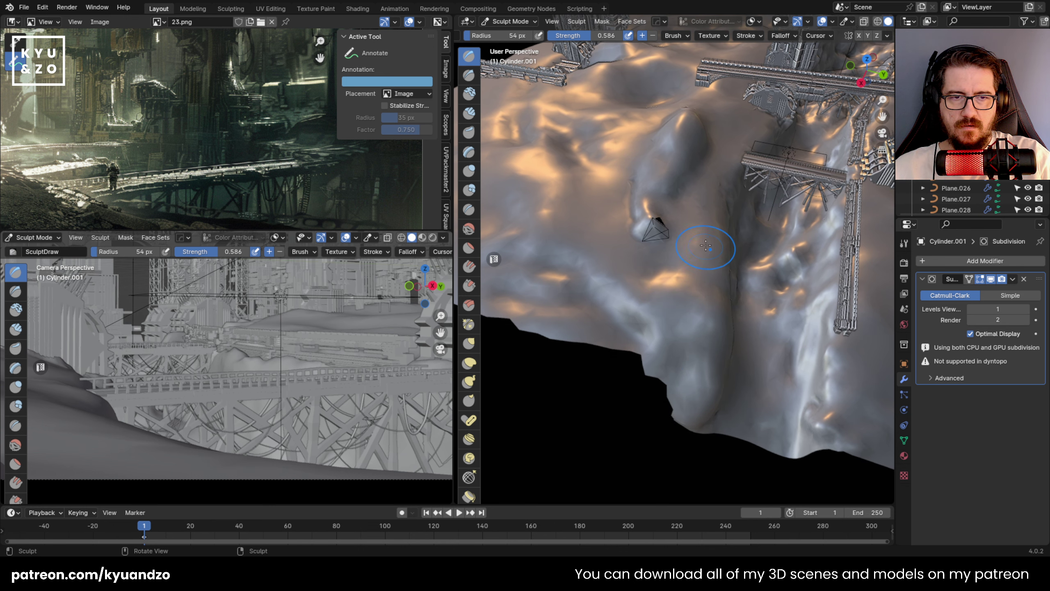
{"action": "left_click_drag", "start_coordinate": [705, 245], "coordinate": [720, 296]}
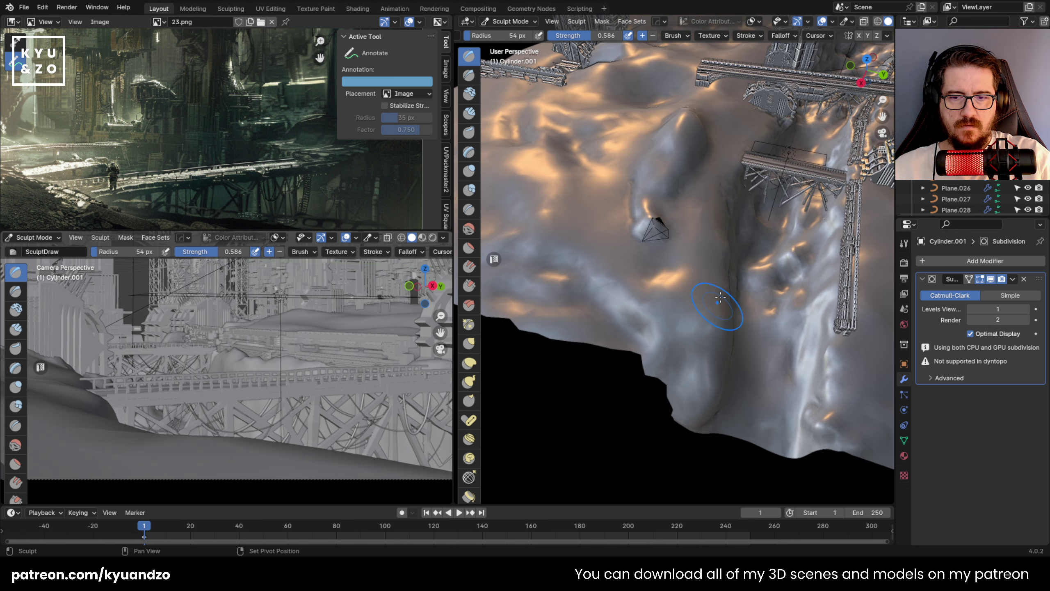
{"action": "scroll", "coordinate": [272, 359], "scroll_direction": "down", "scroll_amount": 3}
{"action": "middle_click_drag", "start_coordinate": [336, 359], "coordinate": [280, 358], "text": "shift"}
{"action": "mouse_move", "coordinate": [710, 306]}
{"action": "left_mouse_down"}
{"action": "mouse_move", "coordinate": [703, 373]}
{"action": "mouse_move", "coordinate": [696, 337]}
{"action": "mouse_move", "coordinate": [729, 324]}
{"action": "left_mouse_up"}
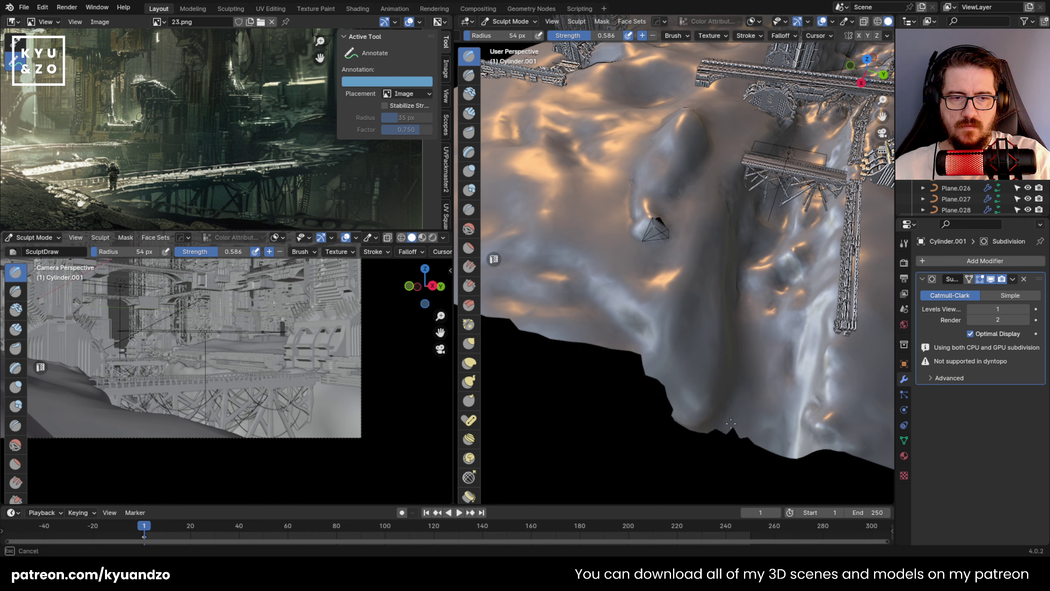
Sculpt bumps over the smooth ground on the opposite bank, beyond the end of the walkway.
{"action": "mouse_move", "coordinate": [700, 419]}
{"action": "middle_mouse_down"}
{"action": "mouse_move", "coordinate": [767, 394]}
{"action": "mouse_move", "coordinate": [822, 439]}
{"action": "mouse_move", "coordinate": [662, 385]}
{"action": "mouse_move", "coordinate": [553, 369]}
{"action": "middle_mouse_up"}
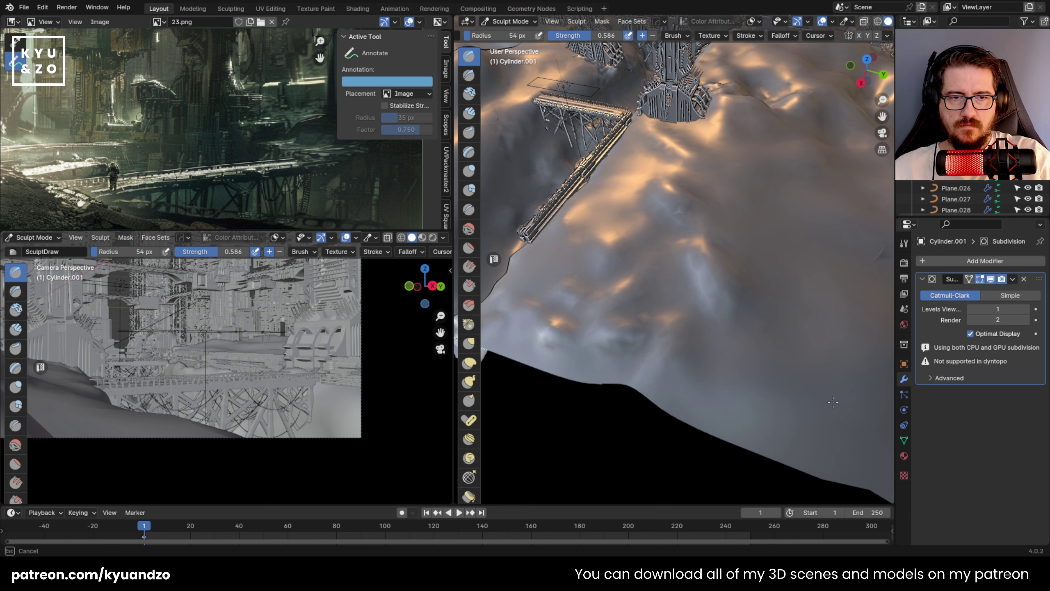
{"action": "mouse_move", "coordinate": [798, 342]}
{"action": "left_mouse_down"}
{"action": "mouse_move", "coordinate": [707, 385]}
{"action": "mouse_move", "coordinate": [787, 434]}
{"action": "left_mouse_up"}
{"action": "mouse_move", "coordinate": [864, 242]}
{"action": "left_mouse_down"}
{"action": "mouse_move", "coordinate": [786, 213]}
{"action": "mouse_move", "coordinate": [736, 273]}
{"action": "left_mouse_up"}
{"action": "left_click_drag", "start_coordinate": [786, 153], "coordinate": [585, 240]}
{"action": "left_click_drag", "start_coordinate": [682, 273], "coordinate": [606, 300]}
{"action": "left_click_drag", "start_coordinate": [690, 219], "coordinate": [628, 250]}
{"action": "middle_click_drag", "start_coordinate": [724, 269], "coordinate": [620, 213], "text": "shift"}
Extend the uneven bumps across the outer corner of the opposite bank towards its side and front edges.
{"action": "left_click_drag", "start_coordinate": [761, 300], "coordinate": [699, 364]}
{"action": "left_click_drag", "start_coordinate": [821, 323], "coordinate": [779, 383]}
{"action": "mouse_move", "coordinate": [843, 227]}
{"action": "left_mouse_down"}
{"action": "mouse_move", "coordinate": [812, 323]}
{"action": "mouse_move", "coordinate": [785, 331]}
{"action": "left_mouse_up"}
{"action": "mouse_move", "coordinate": [810, 265]}
{"action": "left_mouse_down"}
{"action": "mouse_move", "coordinate": [720, 355]}
{"action": "mouse_move", "coordinate": [632, 385]}
{"action": "left_mouse_up"}
{"action": "left_click_drag", "start_coordinate": [583, 322], "coordinate": [525, 344]}
{"action": "left_click_drag", "start_coordinate": [633, 331], "coordinate": [579, 359]}
{"action": "left_click_drag", "start_coordinate": [794, 405], "coordinate": [776, 432]}
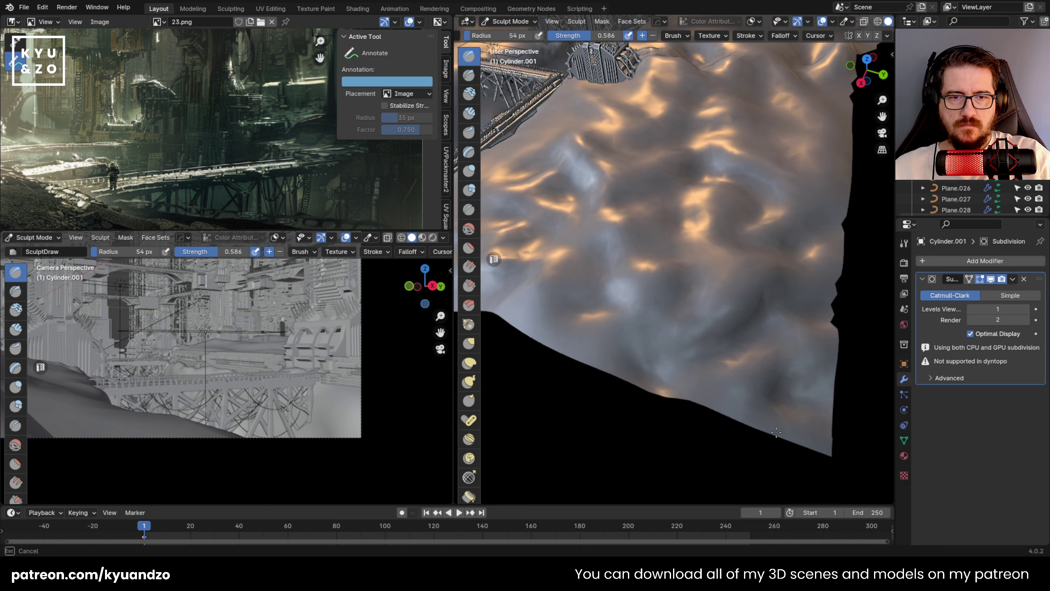
Add more relief along the front edge of the opposite bank and the ground just inside its side edge.
{"action": "left_click_drag", "start_coordinate": [595, 344], "coordinate": [550, 368]}
{"action": "left_click_drag", "start_coordinate": [612, 325], "coordinate": [575, 372]}
{"action": "left_click_drag", "start_coordinate": [649, 327], "coordinate": [603, 372]}
{"action": "left_click_drag", "start_coordinate": [715, 351], "coordinate": [649, 391]}
{"action": "left_click_drag", "start_coordinate": [823, 407], "coordinate": [806, 445]}
{"action": "left_click_drag", "start_coordinate": [779, 209], "coordinate": [734, 248]}
{"action": "left_click_drag", "start_coordinate": [796, 167], "coordinate": [763, 215]}
Raise lumps along the terrain's outer side edge, further back beside the towers and walkways.
{"action": "middle_click_drag", "start_coordinate": [744, 221], "coordinate": [672, 376], "text": "shift"}
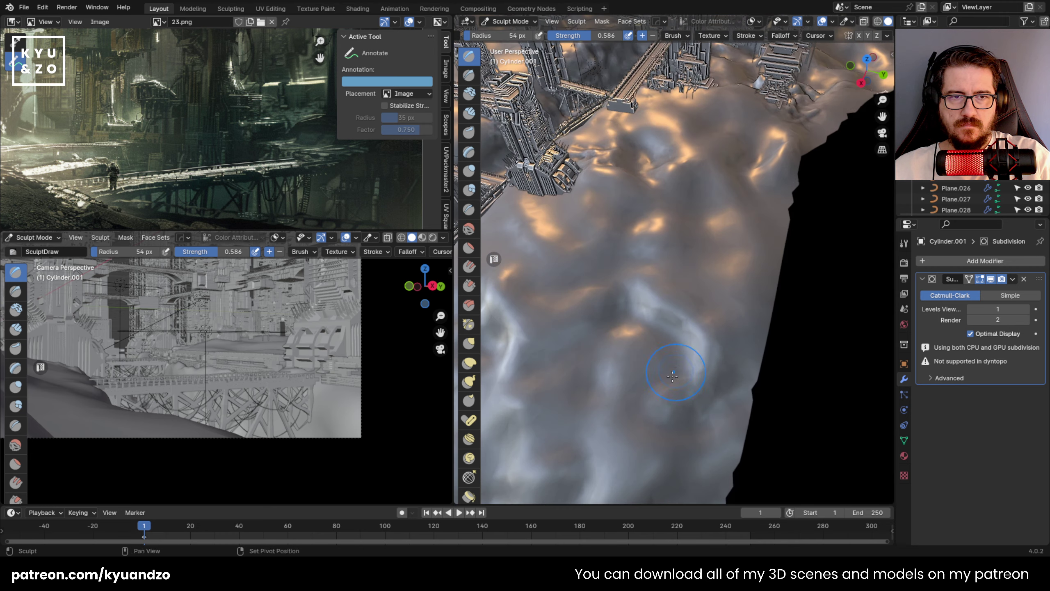
{"action": "left_click_drag", "start_coordinate": [729, 298], "coordinate": [689, 333]}
{"action": "left_click_drag", "start_coordinate": [764, 310], "coordinate": [738, 344]}
{"action": "left_click_drag", "start_coordinate": [767, 246], "coordinate": [734, 281]}
{"action": "left_click_drag", "start_coordinate": [771, 205], "coordinate": [730, 232]}
{"action": "left_click_drag", "start_coordinate": [744, 170], "coordinate": [709, 199]}
{"action": "left_click_drag", "start_coordinate": [726, 269], "coordinate": [684, 295]}
{"action": "mouse_move", "coordinate": [740, 234]}
{"action": "left_mouse_down"}
{"action": "mouse_move", "coordinate": [713, 253]}
{"action": "mouse_move", "coordinate": [728, 273]}
{"action": "mouse_move", "coordinate": [653, 310]}
{"action": "mouse_move", "coordinate": [579, 455]}
{"action": "mouse_move", "coordinate": [677, 360]}
{"action": "left_mouse_up"}
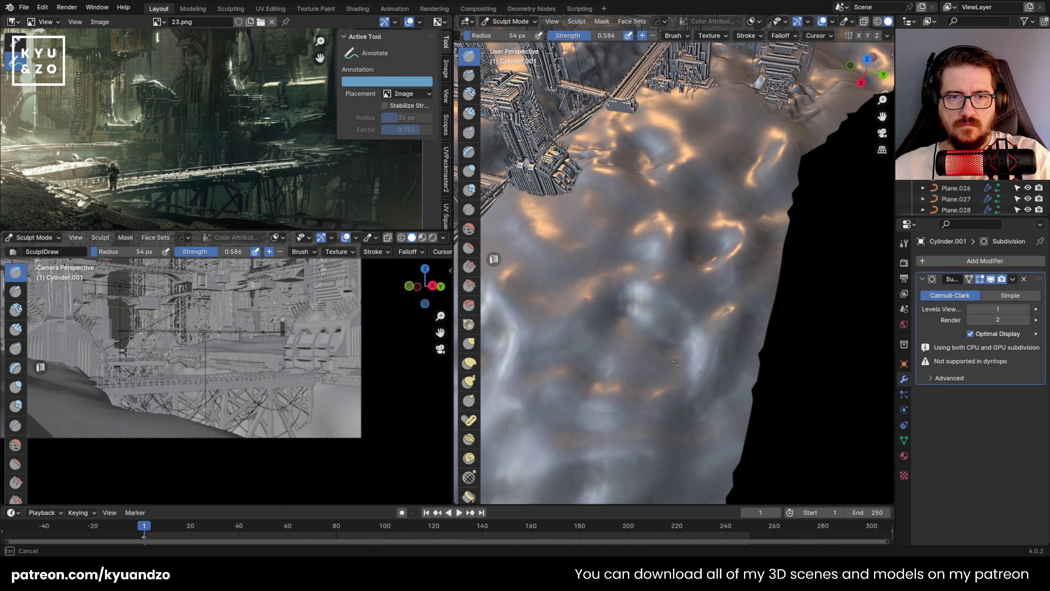
Layer additional bumps and folds over the ground between the terrain's side edge and the nearest tower.
{"action": "left_click_drag", "start_coordinate": [705, 328], "coordinate": [684, 378]}
{"action": "left_click_drag", "start_coordinate": [734, 308], "coordinate": [689, 418]}
{"action": "left_click_drag", "start_coordinate": [759, 223], "coordinate": [697, 269]}
{"action": "left_click_drag", "start_coordinate": [676, 224], "coordinate": [649, 261]}
{"action": "left_click_drag", "start_coordinate": [731, 210], "coordinate": [710, 234]}
Carve hollows into the ground in front of the rear tower near the terrain's side edge.
{"action": "middle_click_drag", "start_coordinate": [738, 120], "coordinate": [698, 256], "text": "shift"}
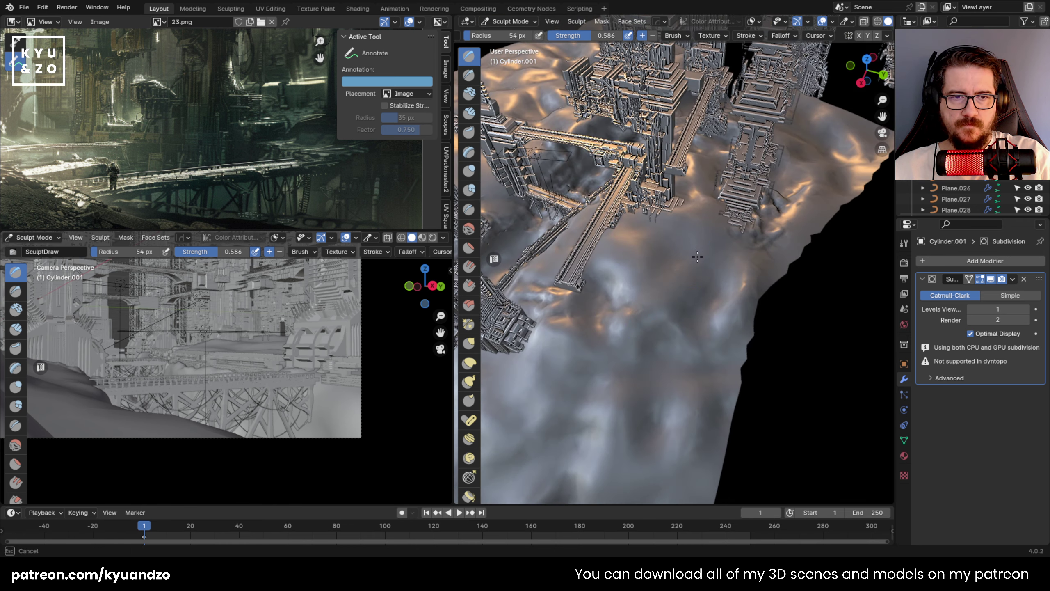
{"action": "left_click_drag", "start_coordinate": [697, 256], "coordinate": [686, 300], "text": "ctrl"}
{"action": "left_click_drag", "start_coordinate": [767, 257], "coordinate": [749, 290], "text": "ctrl"}
{"action": "left_click_drag", "start_coordinate": [717, 244], "coordinate": [684, 268], "text": "ctrl"}
{"action": "left_click_drag", "start_coordinate": [730, 204], "coordinate": [684, 225], "text": "ctrl"}
{"action": "left_click_drag", "start_coordinate": [761, 211], "coordinate": [703, 238], "text": "ctrl"}
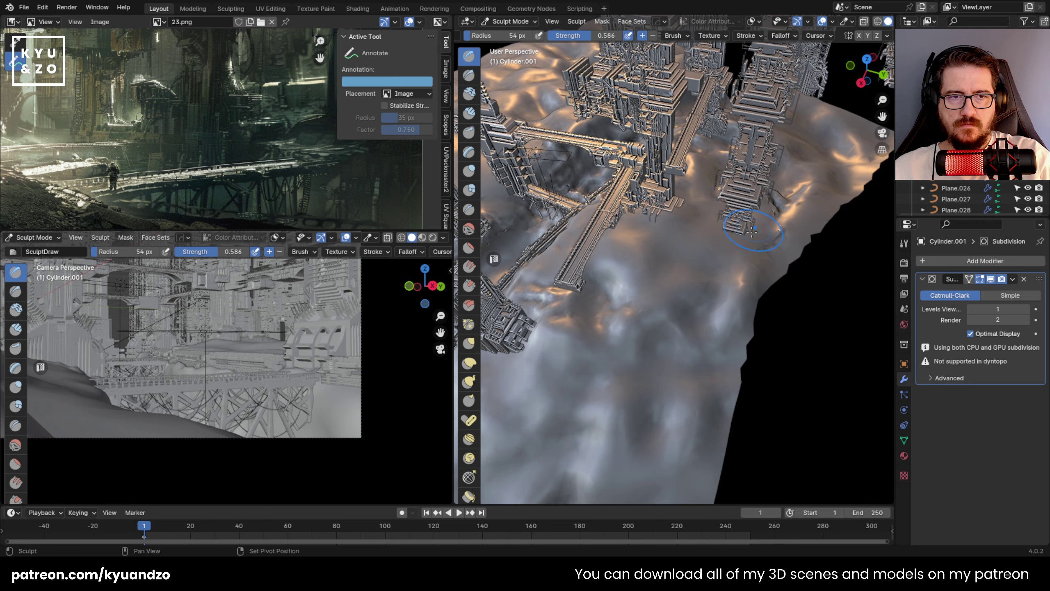
Raise rolling mounds around the bases of the two towers beside the terrain's outer edge.
{"action": "scroll", "coordinate": [688, 284], "scroll_direction": "up", "scroll_amount": 3}
{"action": "middle_click_drag", "start_coordinate": [688, 284], "coordinate": [663, 215]}
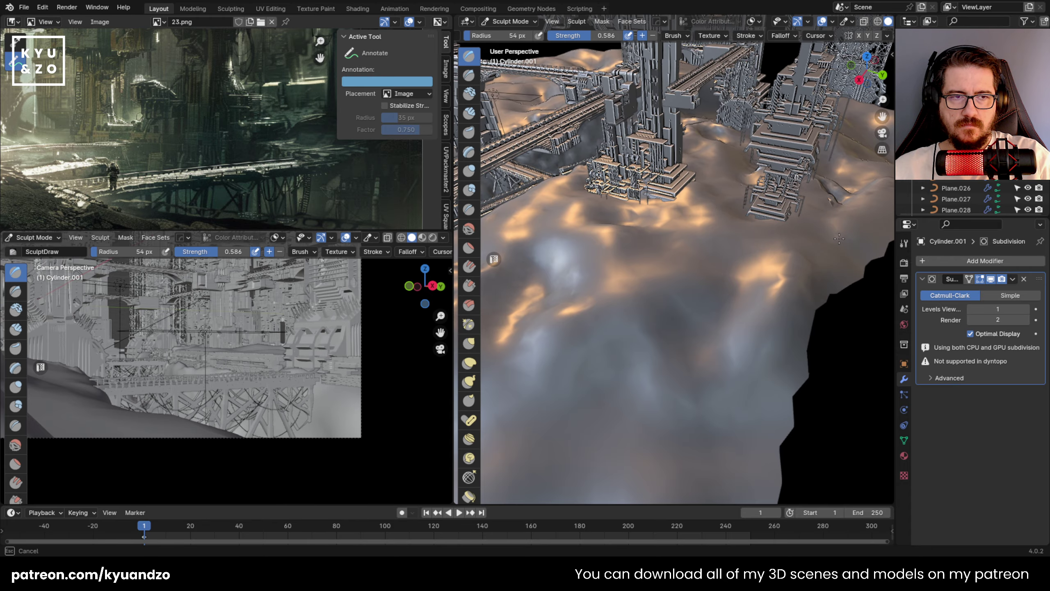
{"action": "left_click_drag", "start_coordinate": [839, 238], "coordinate": [775, 279]}
{"action": "mouse_move", "coordinate": [591, 323]}
{"action": "middle_mouse_down"}
{"action": "mouse_move", "coordinate": [610, 286]}
{"action": "mouse_move", "coordinate": [660, 272]}
{"action": "mouse_move", "coordinate": [704, 279]}
{"action": "middle_mouse_up"}
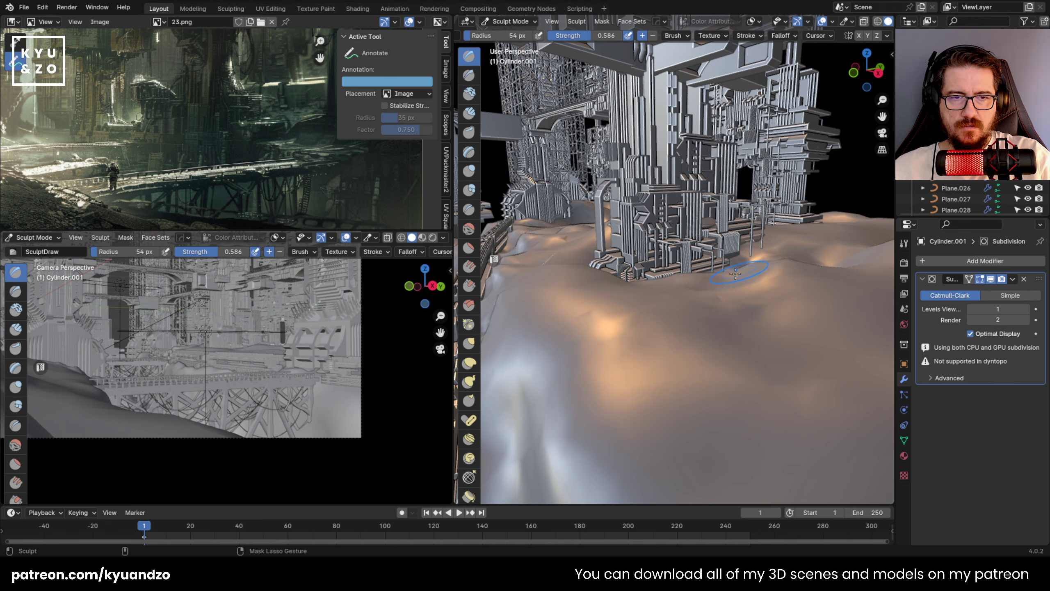
{"action": "mouse_move", "coordinate": [735, 273]}
{"action": "left_mouse_down"}
{"action": "mouse_move", "coordinate": [661, 285]}
{"action": "mouse_move", "coordinate": [645, 277]}
{"action": "mouse_move", "coordinate": [812, 275]}
{"action": "mouse_move", "coordinate": [855, 296]}
{"action": "mouse_move", "coordinate": [748, 323]}
{"action": "left_mouse_up"}
{"action": "scroll", "coordinate": [629, 314], "scroll_direction": "down", "scroll_amount": 4}
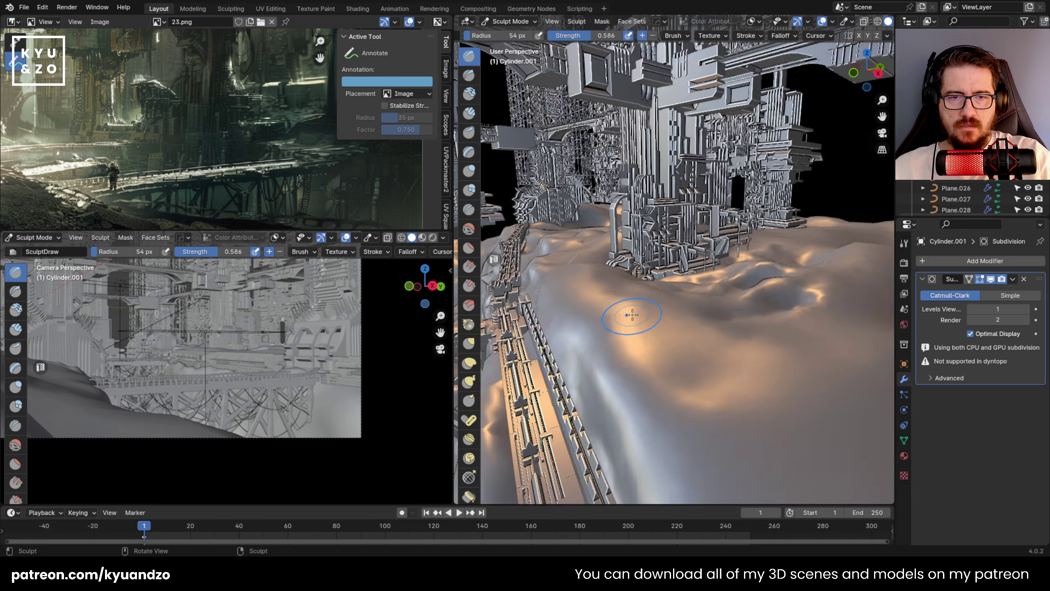
Carve the ground alongside the walkway and add rough bulges to the channel slope beneath it.
{"action": "mouse_move", "coordinate": [649, 330]}
{"action": "left_mouse_down", "text": "ctrl"}
{"action": "mouse_move", "coordinate": [589, 306]}
{"action": "mouse_move", "coordinate": [720, 383]}
{"action": "mouse_move", "coordinate": [720, 426]}
{"action": "left_mouse_up", "text": "ctrl"}
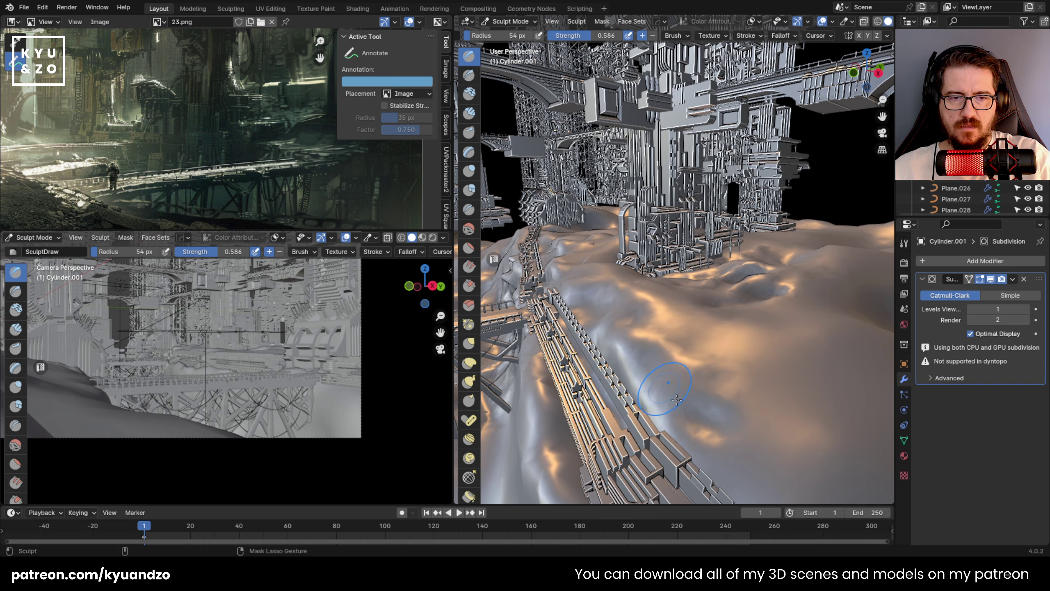
{"action": "mouse_move", "coordinate": [661, 409]}
{"action": "left_mouse_down"}
{"action": "mouse_move", "coordinate": [838, 372]}
{"action": "mouse_move", "coordinate": [810, 331]}
{"action": "mouse_move", "coordinate": [835, 277]}
{"action": "mouse_move", "coordinate": [864, 252]}
{"action": "mouse_move", "coordinate": [720, 294]}
{"action": "mouse_move", "coordinate": [724, 327]}
{"action": "left_mouse_up"}
{"action": "mouse_move", "coordinate": [724, 327]}
{"action": "middle_mouse_down"}
{"action": "mouse_move", "coordinate": [644, 258]}
{"action": "mouse_move", "coordinate": [645, 281]}
{"action": "middle_mouse_up"}
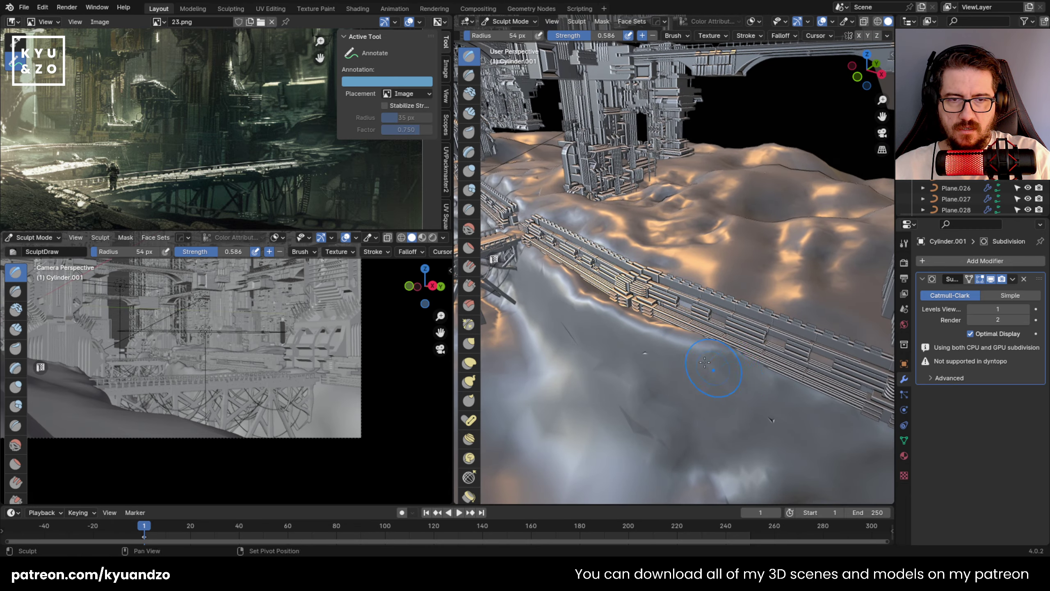
{"action": "middle_click_drag", "start_coordinate": [704, 363], "coordinate": [623, 273], "text": "shift"}
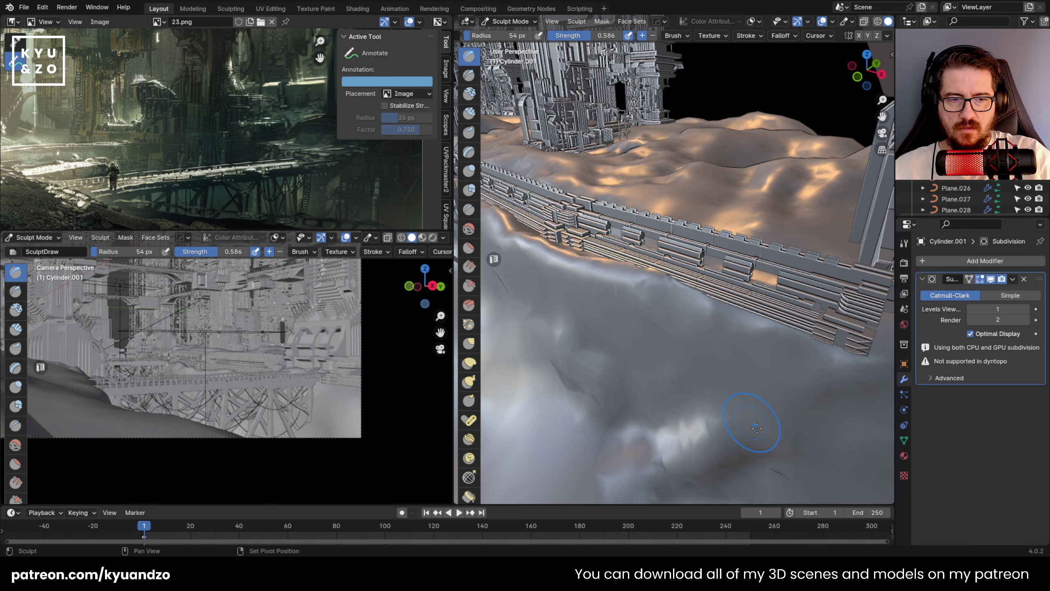
{"action": "mouse_move", "coordinate": [809, 466]}
{"action": "left_mouse_down"}
{"action": "mouse_move", "coordinate": [579, 393]}
{"action": "mouse_move", "coordinate": [529, 438]}
{"action": "mouse_move", "coordinate": [639, 330]}
{"action": "left_mouse_up"}
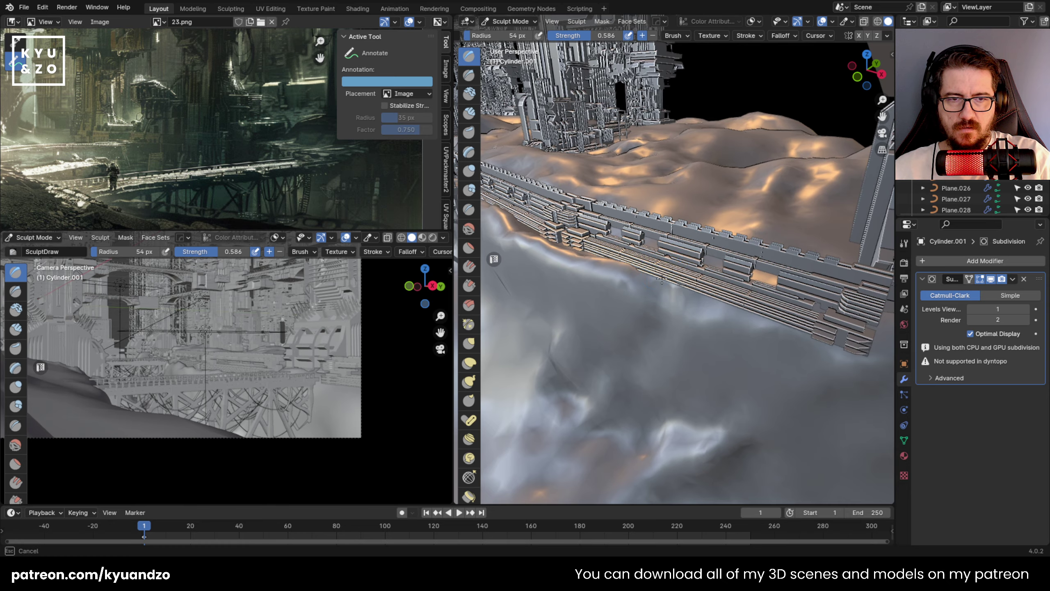
Raise the bank against the underside of the walkway along its length towards the trestle bridge.
{"action": "middle_click_drag", "start_coordinate": [624, 281], "coordinate": [765, 286]}
{"action": "middle_click_drag", "start_coordinate": [258, 271], "coordinate": [242, 297]}
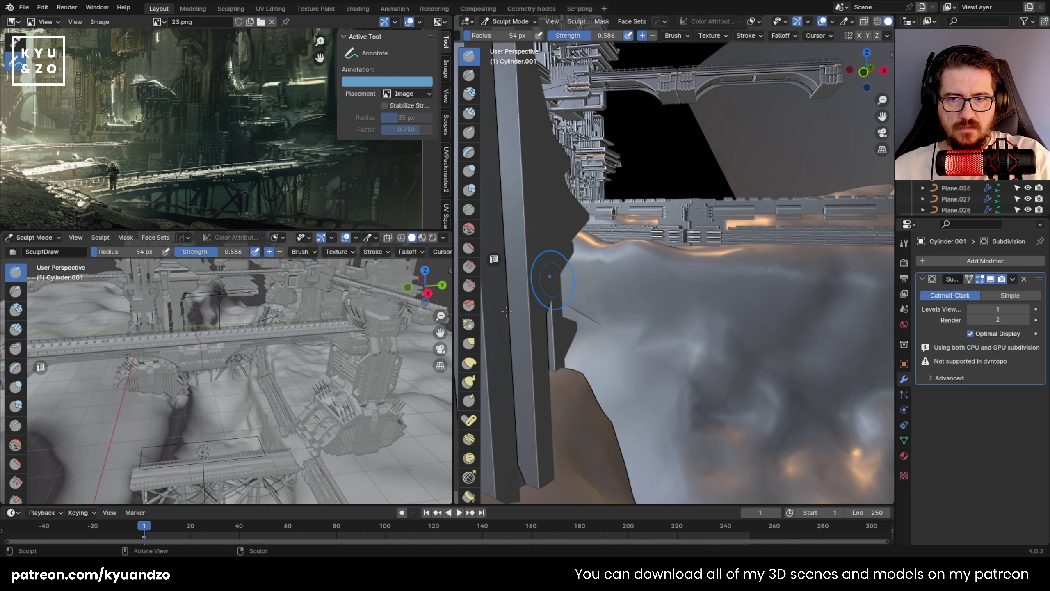
{"action": "scroll", "coordinate": [285, 362], "scroll_direction": "down", "scroll_amount": 7}
{"action": "middle_click_drag", "start_coordinate": [650, 329], "coordinate": [628, 343]}
{"action": "scroll", "coordinate": [608, 332], "scroll_direction": "up", "scroll_amount": 4}
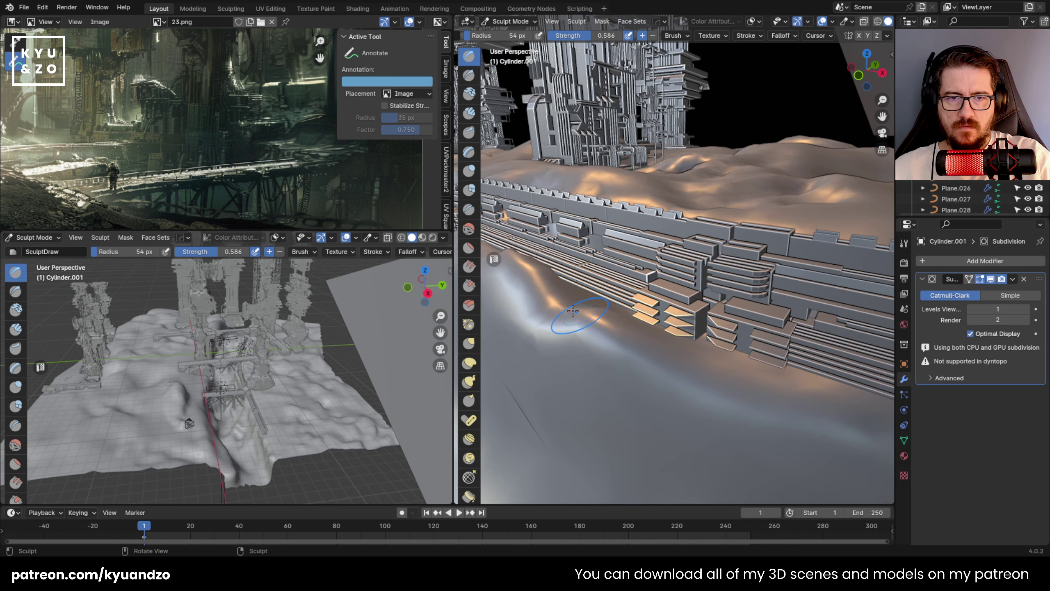
{"action": "left_click_drag", "start_coordinate": [576, 287], "coordinate": [667, 332]}
{"action": "mouse_move", "coordinate": [746, 358]}
{"action": "left_mouse_down"}
{"action": "mouse_move", "coordinate": [754, 362]}
{"action": "mouse_move", "coordinate": [592, 305]}
{"action": "mouse_move", "coordinate": [624, 292]}
{"action": "mouse_move", "coordinate": [600, 316]}
{"action": "mouse_move", "coordinate": [583, 316]}
{"action": "left_mouse_up"}
{"action": "middle_click_drag", "start_coordinate": [550, 298], "coordinate": [727, 317], "text": "shift"}
{"action": "mouse_move", "coordinate": [703, 302]}
{"action": "left_mouse_down"}
{"action": "mouse_move", "coordinate": [859, 341]}
{"action": "mouse_move", "coordinate": [601, 281]}
{"action": "left_mouse_up"}
Carve hollows around the foot of the tower near the walkway gap and smooth the ground behind it.
{"action": "middle_click_drag", "start_coordinate": [566, 221], "coordinate": [662, 285], "text": "shift"}
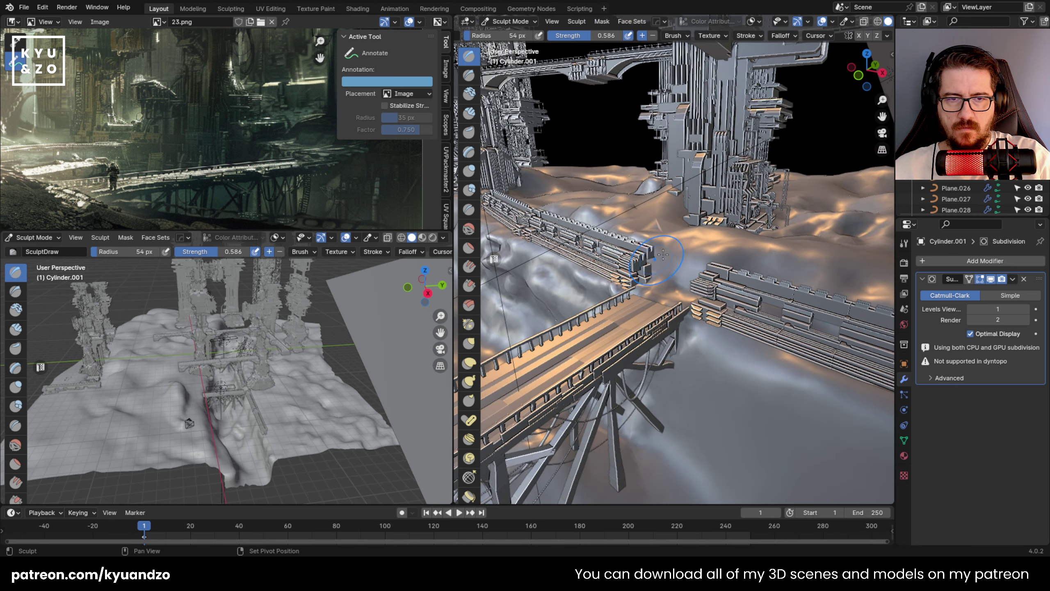
{"action": "mouse_move", "coordinate": [699, 237]}
{"action": "left_mouse_down", "text": "ctrl"}
{"action": "mouse_move", "coordinate": [663, 227]}
{"action": "mouse_move", "coordinate": [805, 248]}
{"action": "mouse_move", "coordinate": [711, 248]}
{"action": "left_mouse_up", "text": "ctrl"}
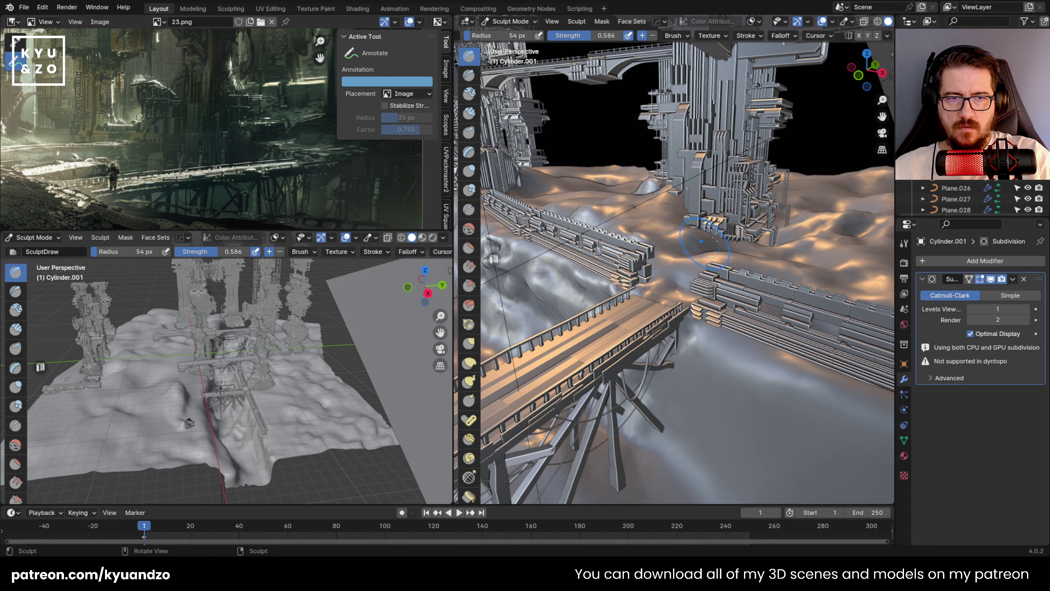
{"action": "mouse_move", "coordinate": [711, 248]}
{"action": "middle_mouse_down"}
{"action": "mouse_move", "coordinate": [596, 272]}
{"action": "mouse_move", "coordinate": [625, 256]}
{"action": "middle_mouse_up"}
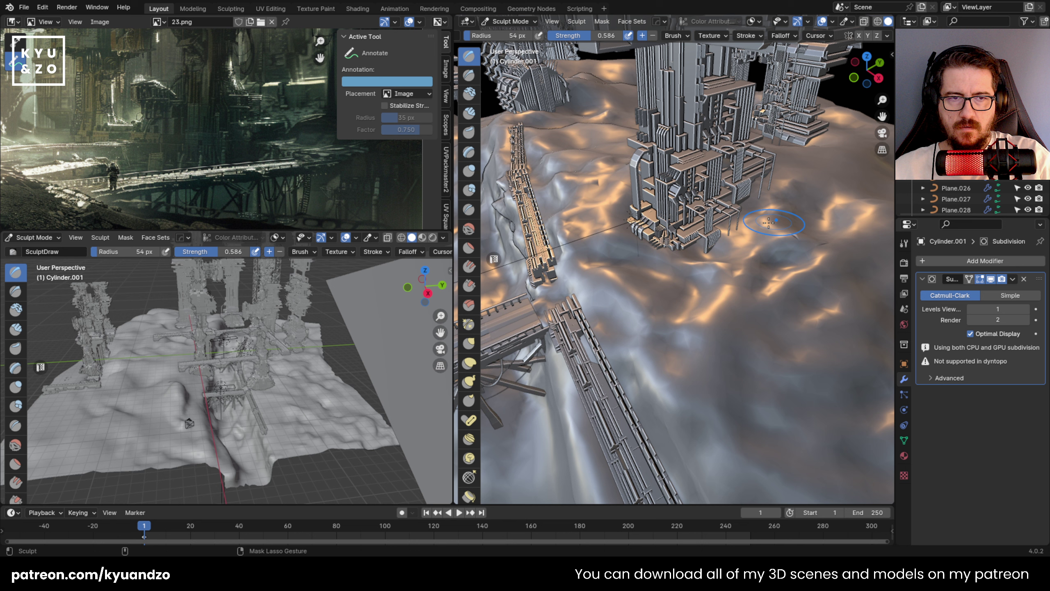
{"action": "mouse_move", "coordinate": [795, 166]}
{"action": "left_mouse_down", "text": "ctrl"}
{"action": "mouse_move", "coordinate": [778, 177]}
{"action": "mouse_move", "coordinate": [835, 182]}
{"action": "mouse_move", "coordinate": [844, 128]}
{"action": "left_mouse_up", "text": "ctrl"}
{"action": "left_click_drag", "start_coordinate": [748, 119], "coordinate": [802, 164], "text": "shift"}
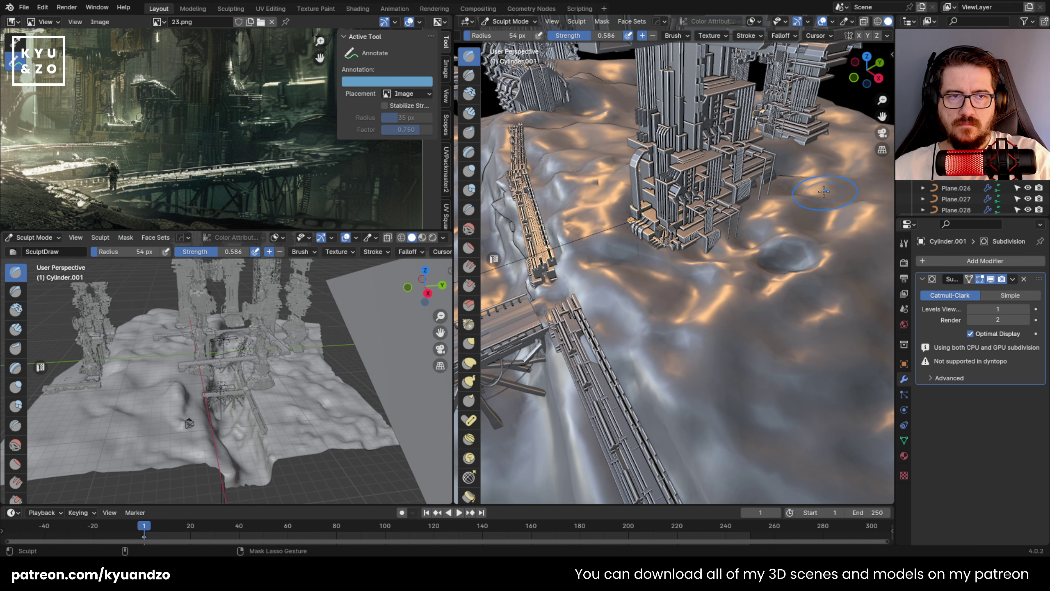
Sculpt bumps into the open ground beyond the tower, towards the end of the elevated bridge.
{"action": "middle_click_drag", "start_coordinate": [703, 231], "coordinate": [564, 176]}
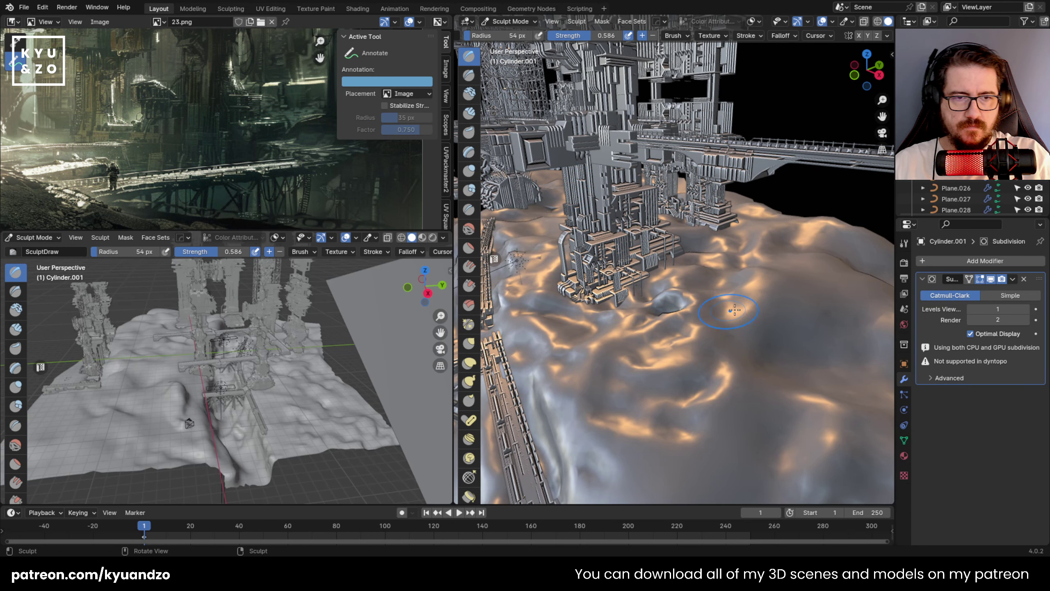
{"action": "middle_click_drag", "start_coordinate": [735, 310], "coordinate": [657, 260]}
{"action": "mouse_move", "coordinate": [669, 272]}
{"action": "left_mouse_down"}
{"action": "mouse_move", "coordinate": [657, 286]}
{"action": "mouse_move", "coordinate": [736, 289]}
{"action": "mouse_move", "coordinate": [806, 264]}
{"action": "mouse_move", "coordinate": [757, 346]}
{"action": "mouse_move", "coordinate": [709, 343]}
{"action": "left_mouse_up"}
{"action": "scroll", "coordinate": [747, 348], "scroll_direction": "down", "scroll_amount": 4}
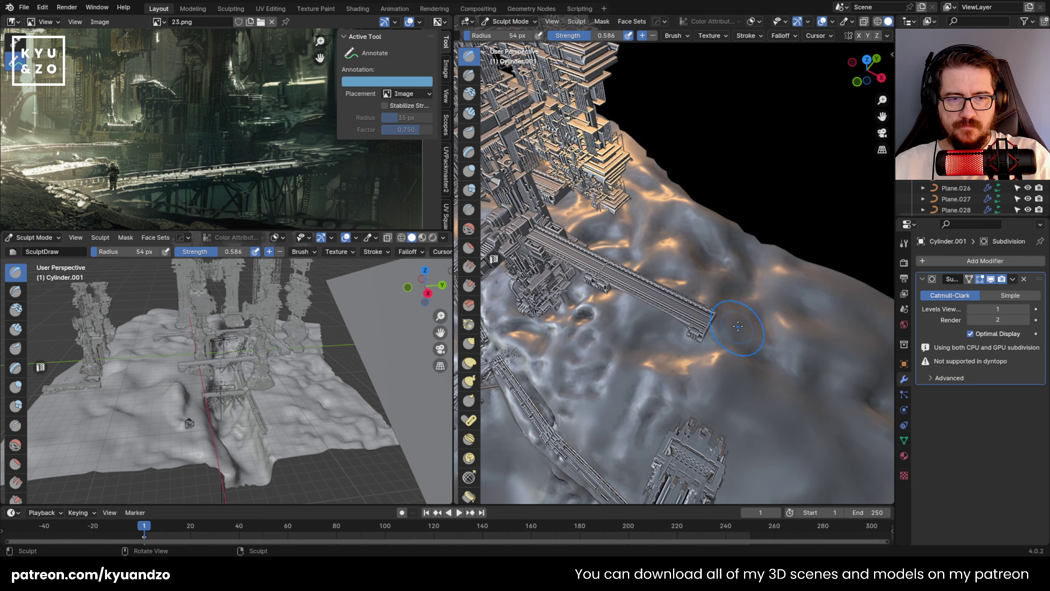
Roughen the ground from the elevated bridge's end out to the terrain edge and back towards the long walkway.
{"action": "middle_click_drag", "start_coordinate": [753, 364], "coordinate": [620, 323], "text": "shift"}
{"action": "mouse_move", "coordinate": [794, 358]}
{"action": "left_mouse_down"}
{"action": "mouse_move", "coordinate": [852, 345]}
{"action": "mouse_move", "coordinate": [781, 246]}
{"action": "left_mouse_up"}
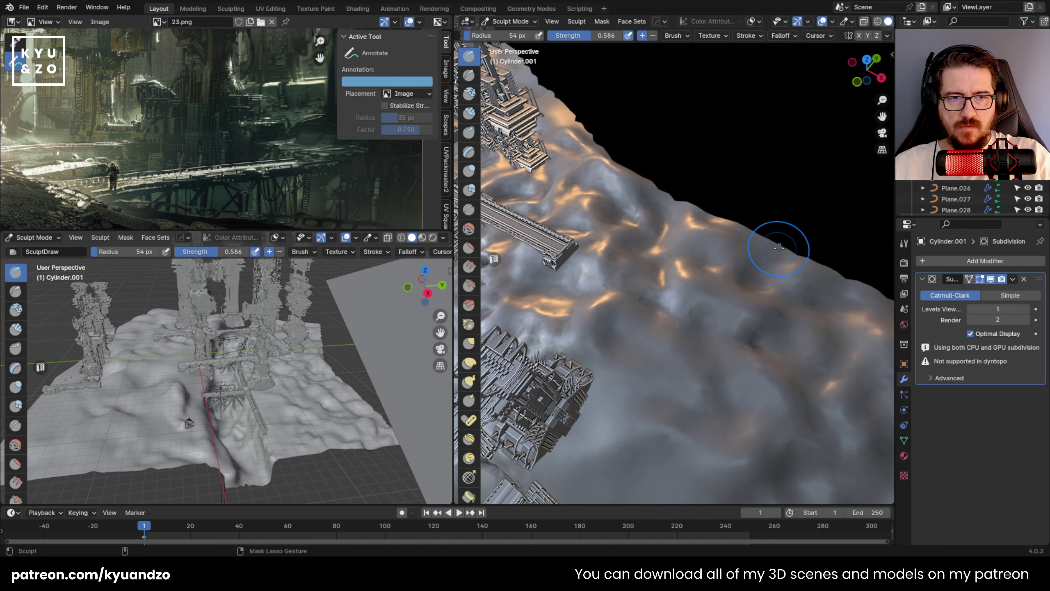
{"action": "middle_click_drag", "start_coordinate": [666, 417], "coordinate": [670, 260], "text": "shift"}
{"action": "mouse_move", "coordinate": [660, 269]}
{"action": "left_mouse_down"}
{"action": "mouse_move", "coordinate": [595, 268]}
{"action": "mouse_move", "coordinate": [670, 285]}
{"action": "left_mouse_up"}
{"action": "left_click_drag", "start_coordinate": [678, 327], "coordinate": [732, 313], "text": "ctrl"}
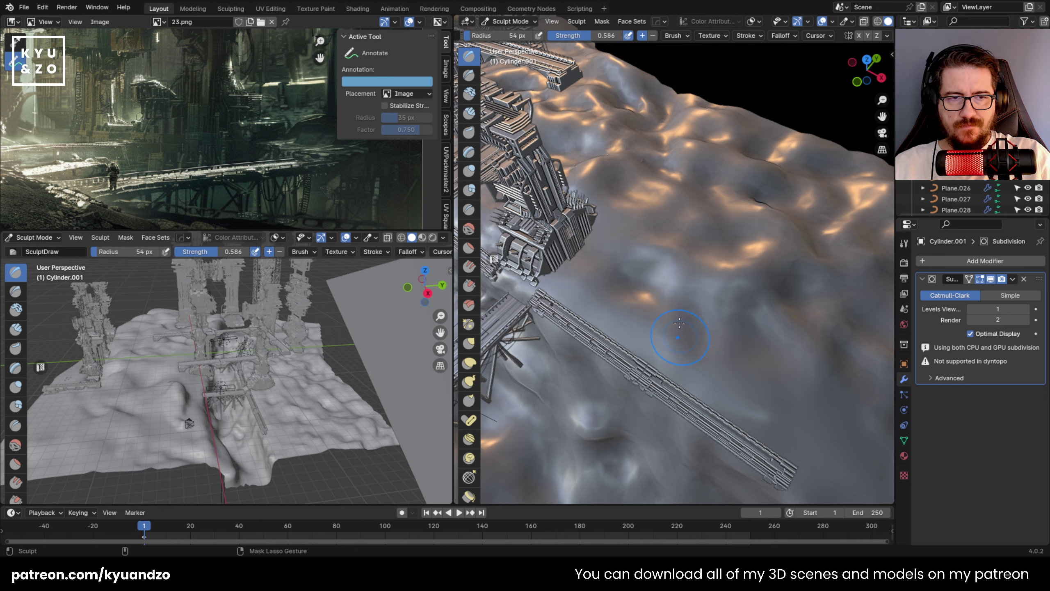
Carve hollows into the ground beyond the elevated bridge's end, out to the terrain edge.
{"action": "left_click_drag", "start_coordinate": [720, 265], "coordinate": [787, 287], "text": "ctrl"}
{"action": "middle_click_drag", "start_coordinate": [782, 373], "coordinate": [619, 281], "text": "shift"}
{"action": "mouse_move", "coordinate": [620, 281]}
{"action": "left_mouse_down", "text": "ctrl"}
{"action": "mouse_move", "coordinate": [645, 298]}
{"action": "mouse_move", "coordinate": [779, 228]}
{"action": "left_mouse_up", "text": "ctrl"}
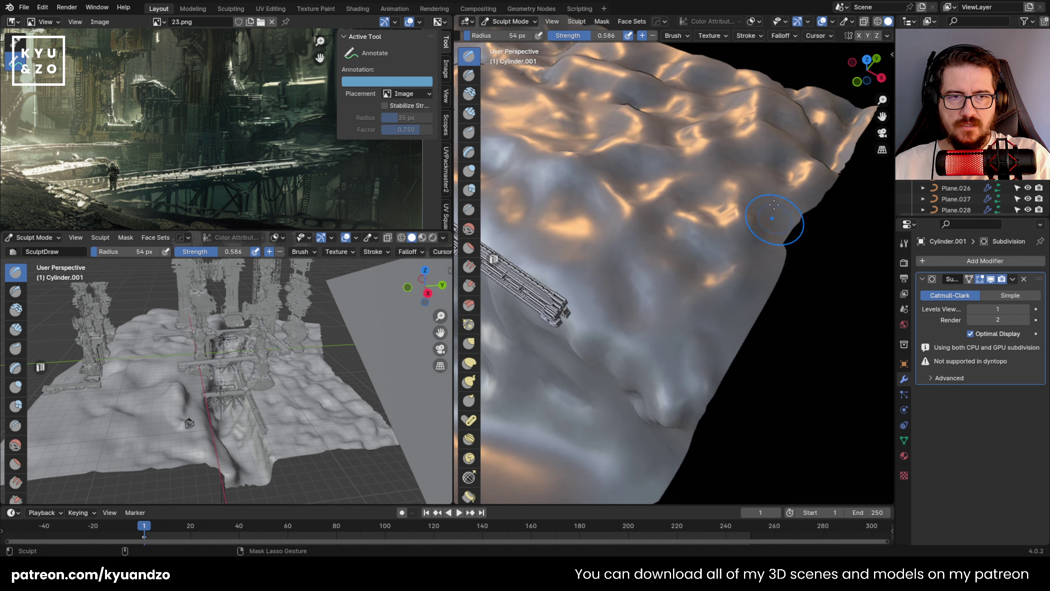
Sculpt bumps and hollows across the open hillside between the towers, around the end of the tower's bridge.
{"action": "scroll", "coordinate": [773, 219], "scroll_direction": "down", "scroll_amount": 3}
{"action": "mouse_move", "coordinate": [525, 231]}
{"action": "middle_mouse_down", "text": "shift"}
{"action": "mouse_move", "coordinate": [757, 308]}
{"action": "mouse_move", "coordinate": [736, 281]}
{"action": "middle_mouse_up", "text": "shift"}
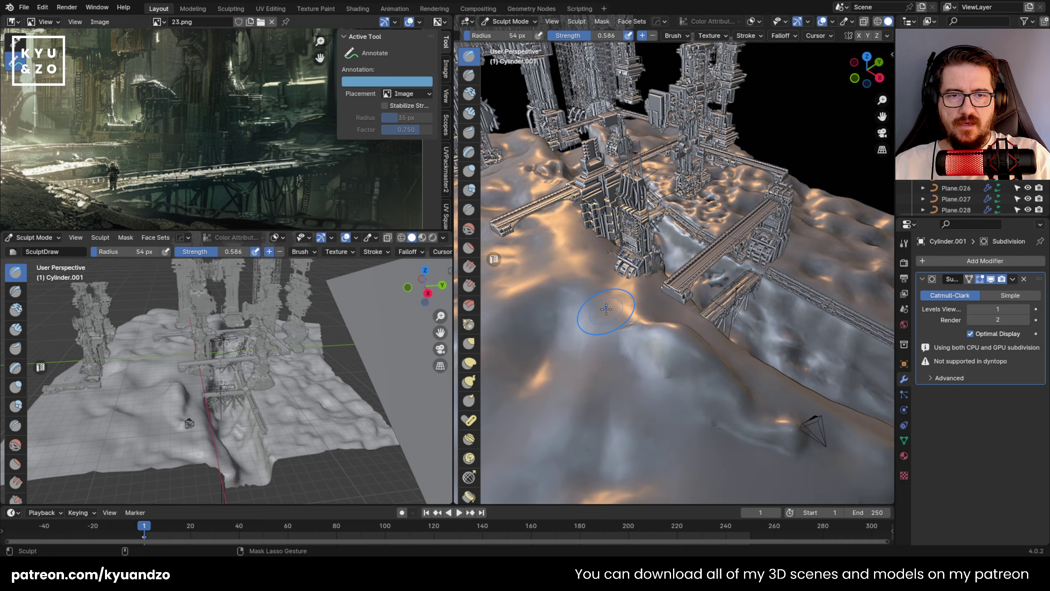
{"action": "left_click_drag", "start_coordinate": [595, 269], "coordinate": [533, 265]}
{"action": "mouse_move", "coordinate": [542, 267]}
{"action": "middle_mouse_down", "text": "shift"}
{"action": "mouse_move", "coordinate": [664, 278]}
{"action": "mouse_move", "coordinate": [654, 257]}
{"action": "middle_mouse_up", "text": "shift"}
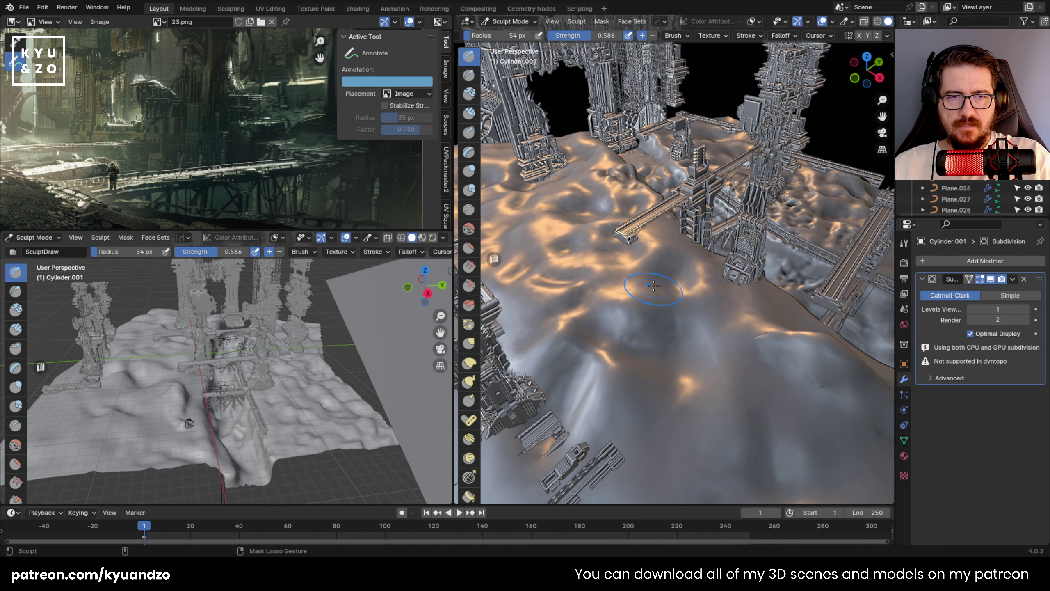
{"action": "left_click_drag", "start_coordinate": [654, 258], "coordinate": [652, 244], "text": "ctrl"}
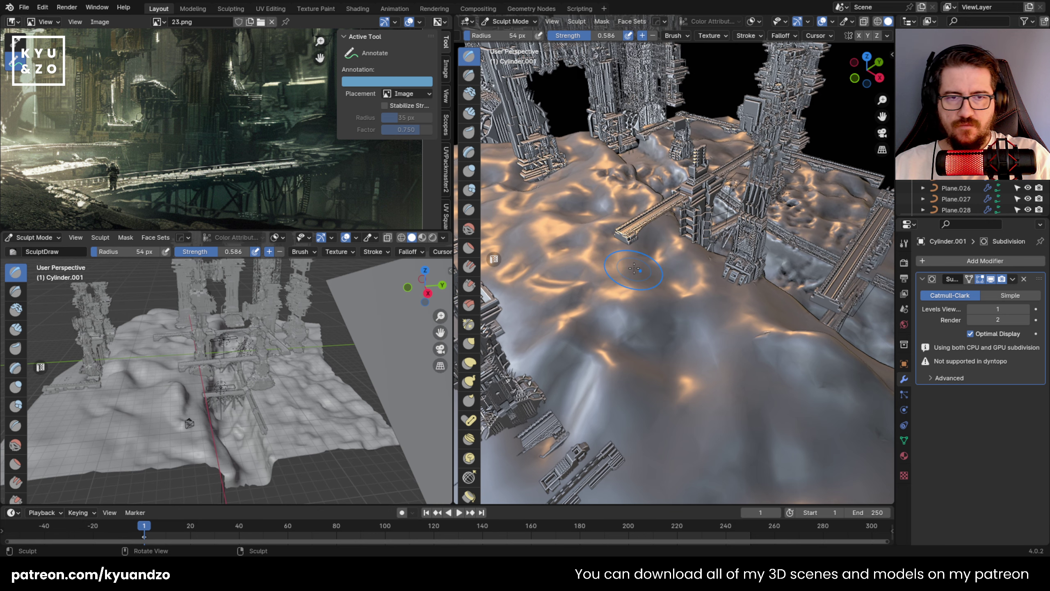
{"action": "left_click_drag", "start_coordinate": [587, 176], "coordinate": [575, 168]}
{"action": "left_click_drag", "start_coordinate": [589, 166], "coordinate": [582, 156]}
{"action": "left_click_drag", "start_coordinate": [556, 224], "coordinate": [525, 268]}
{"action": "left_click_drag", "start_coordinate": [578, 310], "coordinate": [565, 323]}
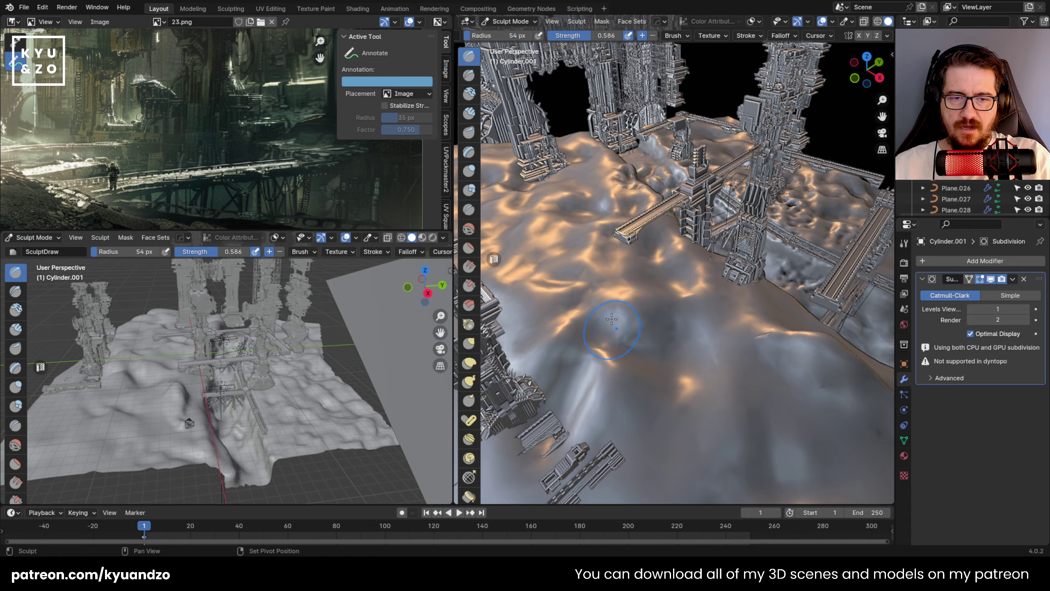
Roughen the slope running down from the hillside hollow beside the tower's bridge end.
{"action": "middle_click_drag", "start_coordinate": [620, 300], "coordinate": [664, 259]}
{"action": "middle_click_drag", "start_coordinate": [569, 257], "coordinate": [603, 325]}
{"action": "middle_click_drag", "start_coordinate": [691, 263], "coordinate": [599, 294]}
{"action": "middle_click_drag", "start_coordinate": [620, 269], "coordinate": [662, 291], "text": "shift"}
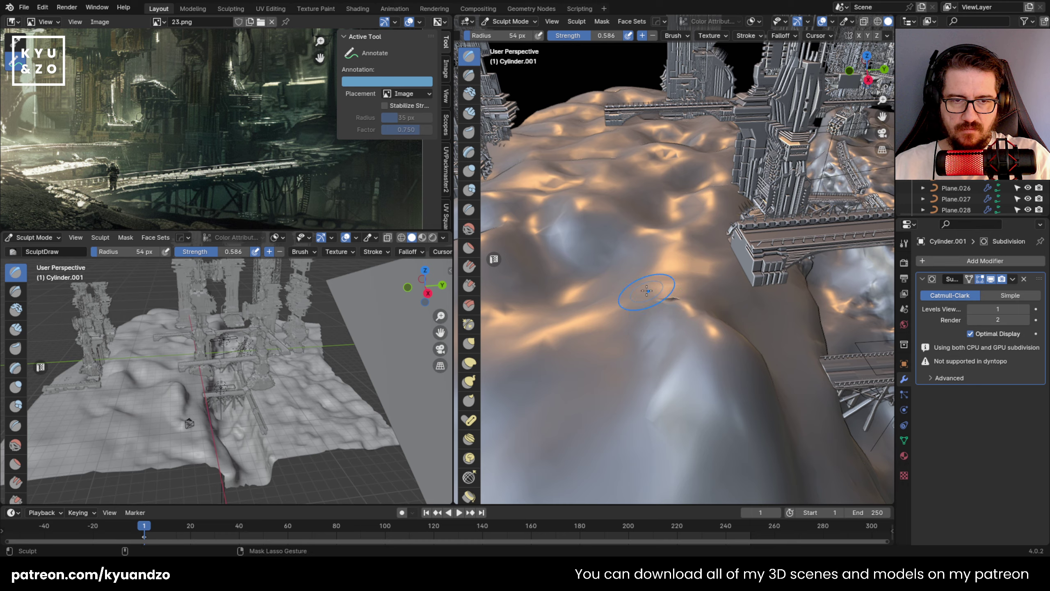
{"action": "mouse_move", "coordinate": [663, 291]}
{"action": "left_mouse_down"}
{"action": "mouse_move", "coordinate": [595, 348]}
{"action": "mouse_move", "coordinate": [550, 463]}
{"action": "left_mouse_up"}
Reduce the brush radius to 19 px and sculpt small bumps into the path between the large mound and the trestle bridge.
{"action": "middle_click_drag", "start_coordinate": [837, 357], "coordinate": [634, 285], "text": "shift"}
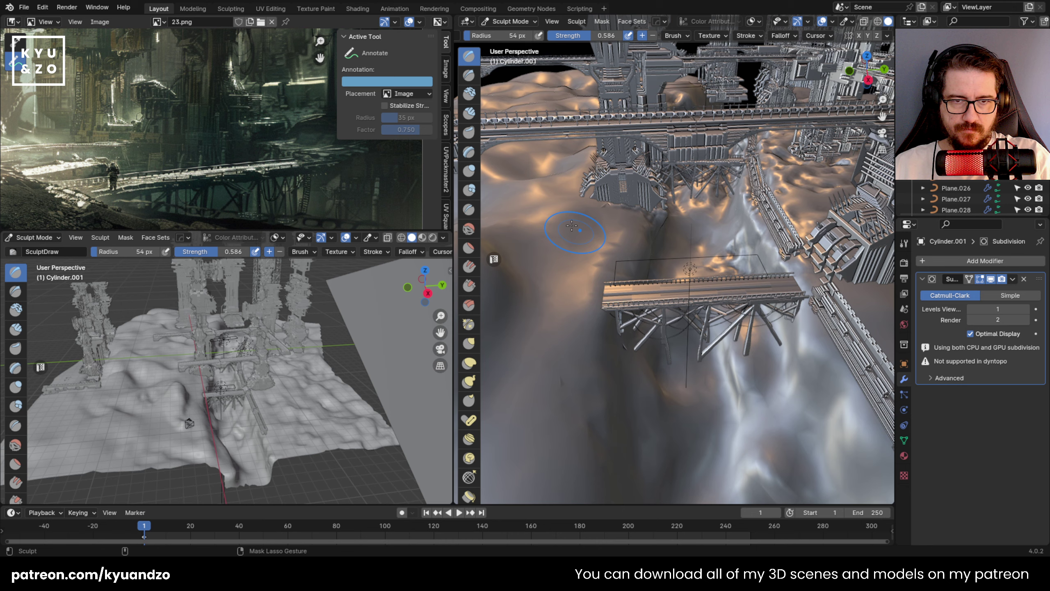
{"action": "scroll", "coordinate": [641, 197], "scroll_direction": "up", "scroll_amount": 10}
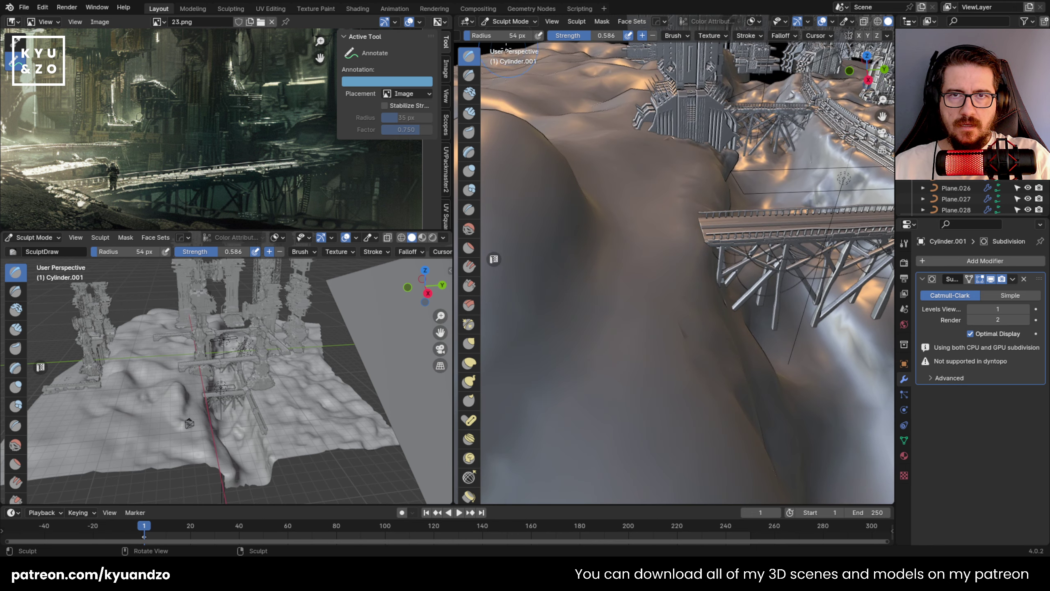
{"action": "left_click_drag", "start_coordinate": [506, 37], "coordinate": [503, 36]}
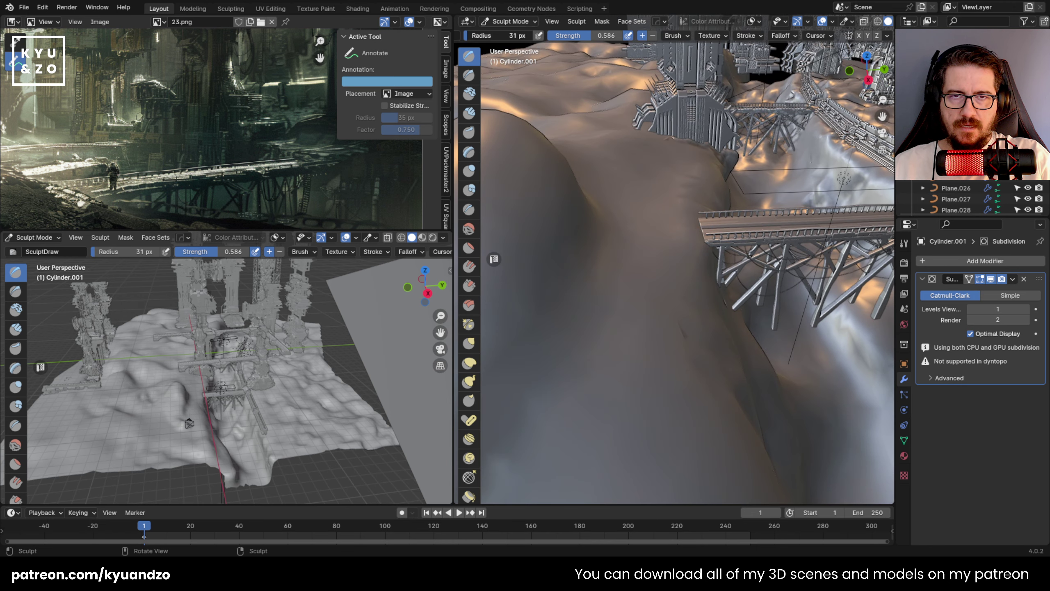
{"action": "key", "text": "bracketleft"}
{"action": "key", "text": "bracketleft"}
{"action": "key", "text": "bracketleft"}
{"action": "key", "text": "bracketleft"}
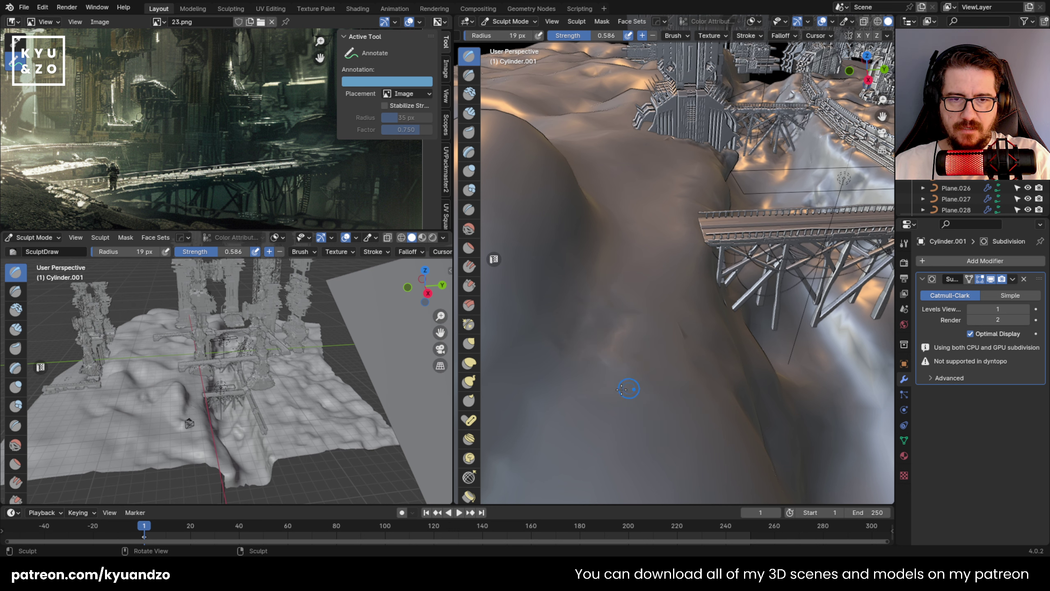
{"action": "left_click_drag", "start_coordinate": [589, 278], "coordinate": [617, 373]}
{"action": "mouse_move", "coordinate": [644, 323]}
{"action": "left_mouse_down"}
{"action": "mouse_move", "coordinate": [579, 373]}
{"action": "mouse_move", "coordinate": [619, 337]}
{"action": "left_mouse_up"}
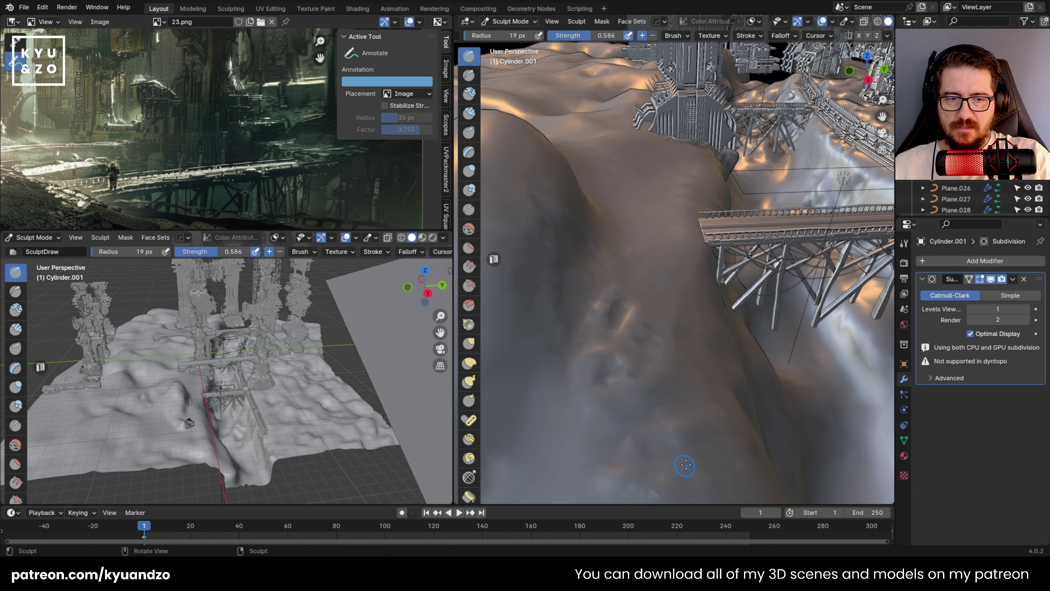
Sculpt fine relief over the large mound's flank and the ground in front of the camera.
{"action": "middle_click_drag", "start_coordinate": [738, 422], "coordinate": [737, 356]}
{"action": "mouse_move", "coordinate": [737, 353]}
{"action": "left_mouse_down"}
{"action": "mouse_move", "coordinate": [627, 487]}
{"action": "mouse_move", "coordinate": [767, 397]}
{"action": "left_mouse_up"}
{"action": "left_click_drag", "start_coordinate": [552, 271], "coordinate": [530, 306]}
{"action": "mouse_move", "coordinate": [554, 200]}
{"action": "left_mouse_down"}
{"action": "mouse_move", "coordinate": [587, 244]}
{"action": "mouse_move", "coordinate": [637, 280]}
{"action": "left_mouse_up"}
{"action": "mouse_move", "coordinate": [563, 108]}
{"action": "left_mouse_down"}
{"action": "mouse_move", "coordinate": [558, 89]}
{"action": "mouse_move", "coordinate": [549, 211]}
{"action": "left_mouse_up"}
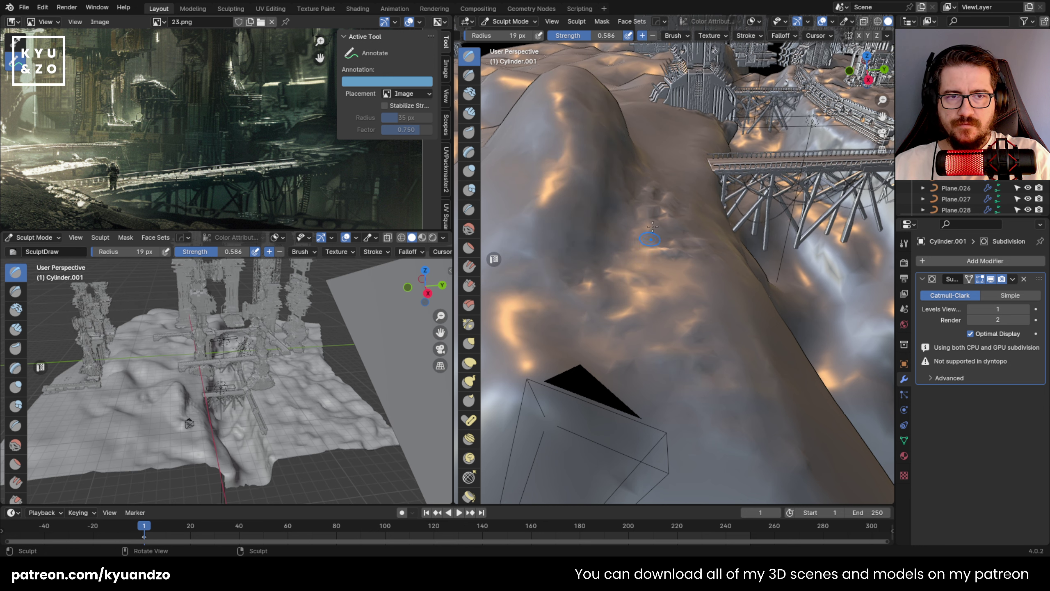
Sculpt fine ridges into the path at the foot of the mound and up towards the tower.
{"action": "middle_click_drag", "start_coordinate": [686, 161], "coordinate": [673, 204], "text": "shift"}
{"action": "left_click", "coordinate": [781, 529]}
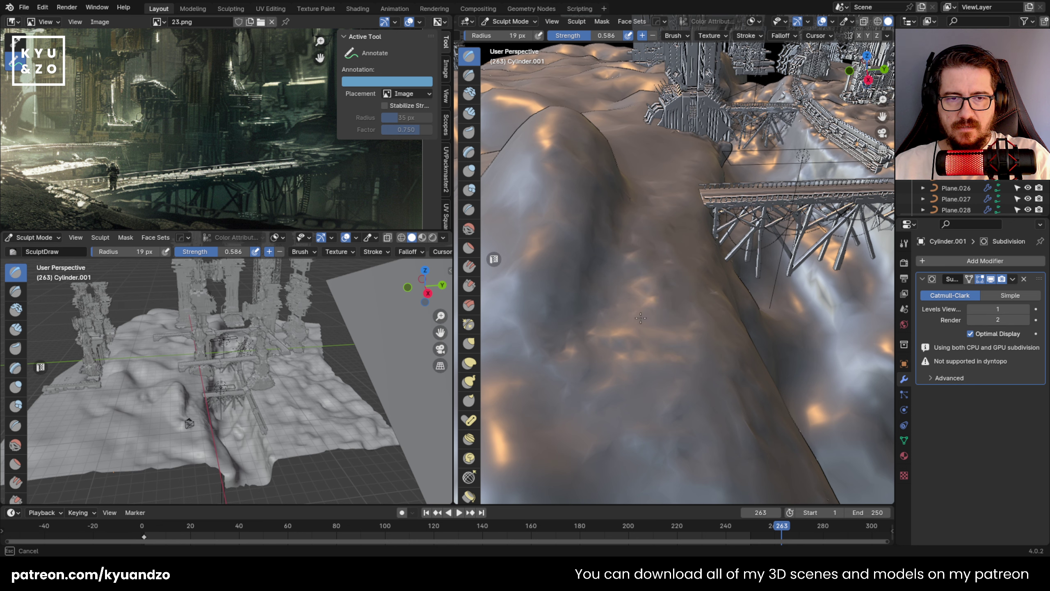
{"action": "left_click_drag", "start_coordinate": [615, 331], "coordinate": [657, 296]}
{"action": "left_click_drag", "start_coordinate": [680, 150], "coordinate": [675, 133]}
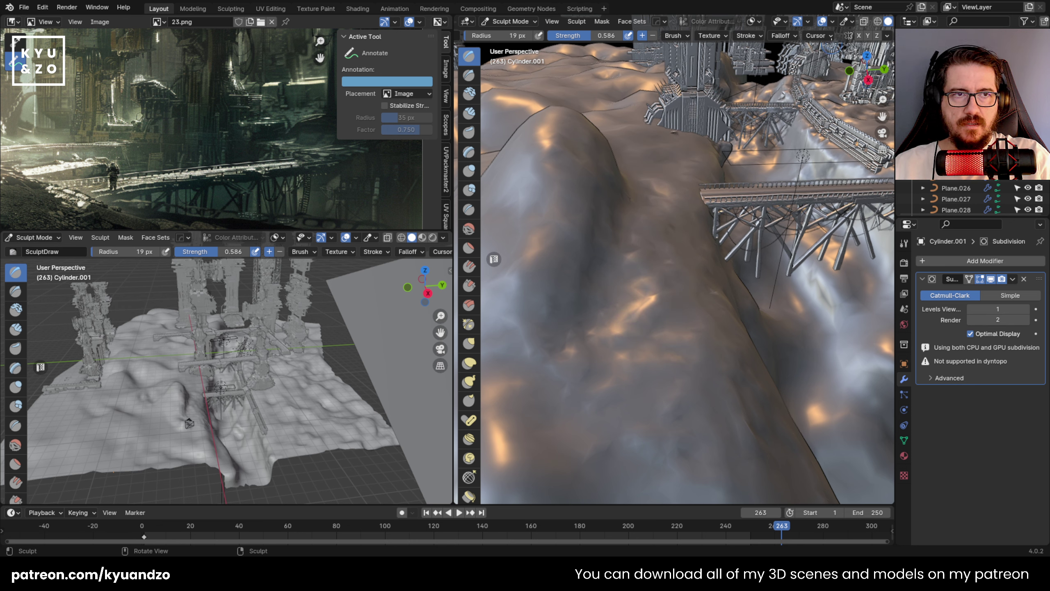
Check the Dyntopo detail settings and cover the path and its bank beside the trestle bridge with finer rocky ridges.
{"action": "scroll", "coordinate": [702, 35], "scroll_direction": "right", "scroll_amount": 5}
{"action": "left_click", "coordinate": [790, 36]}
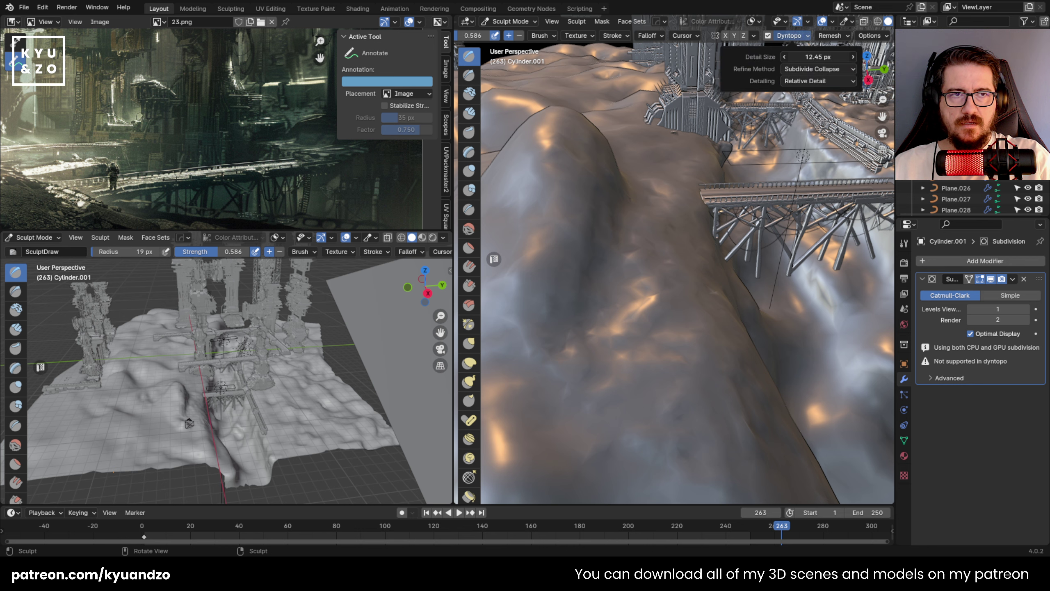
{"action": "middle_click_drag", "start_coordinate": [678, 232], "coordinate": [658, 290]}
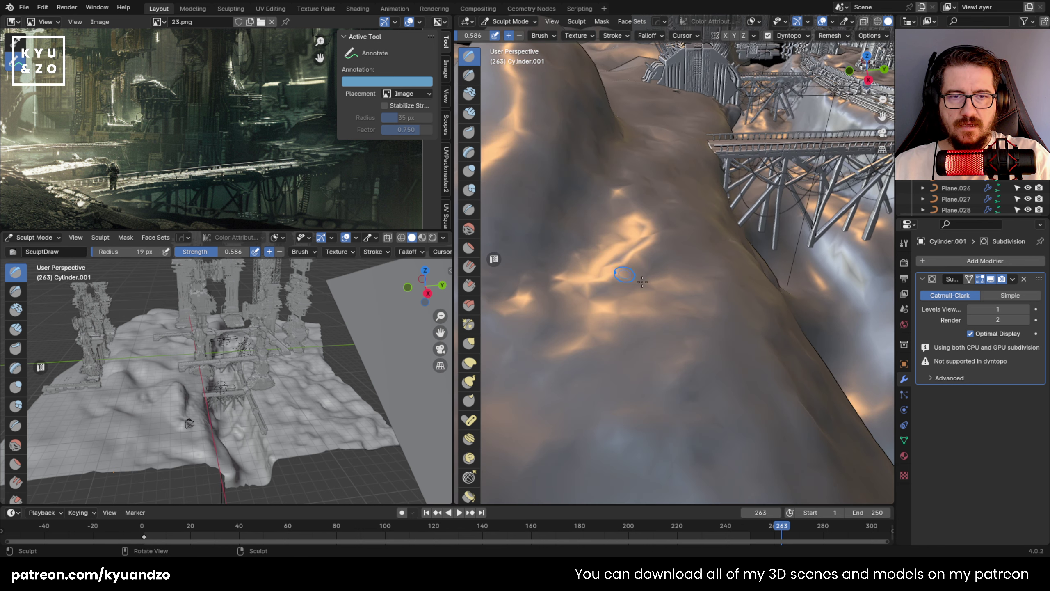
{"action": "mouse_move", "coordinate": [655, 301]}
{"action": "left_mouse_down"}
{"action": "mouse_move", "coordinate": [662, 315]}
{"action": "mouse_move", "coordinate": [687, 294]}
{"action": "mouse_move", "coordinate": [600, 356]}
{"action": "mouse_move", "coordinate": [612, 215]}
{"action": "mouse_move", "coordinate": [694, 306]}
{"action": "left_mouse_up"}
{"action": "left_click_drag", "start_coordinate": [808, 431], "coordinate": [720, 301]}
{"action": "mouse_move", "coordinate": [728, 264]}
{"action": "left_mouse_down"}
{"action": "mouse_move", "coordinate": [665, 190]}
{"action": "mouse_move", "coordinate": [711, 170]}
{"action": "mouse_move", "coordinate": [658, 92]}
{"action": "mouse_move", "coordinate": [627, 116]}
{"action": "mouse_move", "coordinate": [642, 141]}
{"action": "left_mouse_up"}
{"action": "left_click_drag", "start_coordinate": [692, 103], "coordinate": [550, 198]}
Switch the smaller 3D viewport to Object Mode and show the scene through the camera there.
{"action": "middle_click_drag", "start_coordinate": [612, 215], "coordinate": [603, 196]}
{"action": "scroll", "coordinate": [198, 397], "scroll_direction": "down", "scroll_amount": 1}
{"action": "left_click", "coordinate": [37, 237]}
{"action": "left_click", "coordinate": [41, 250]}
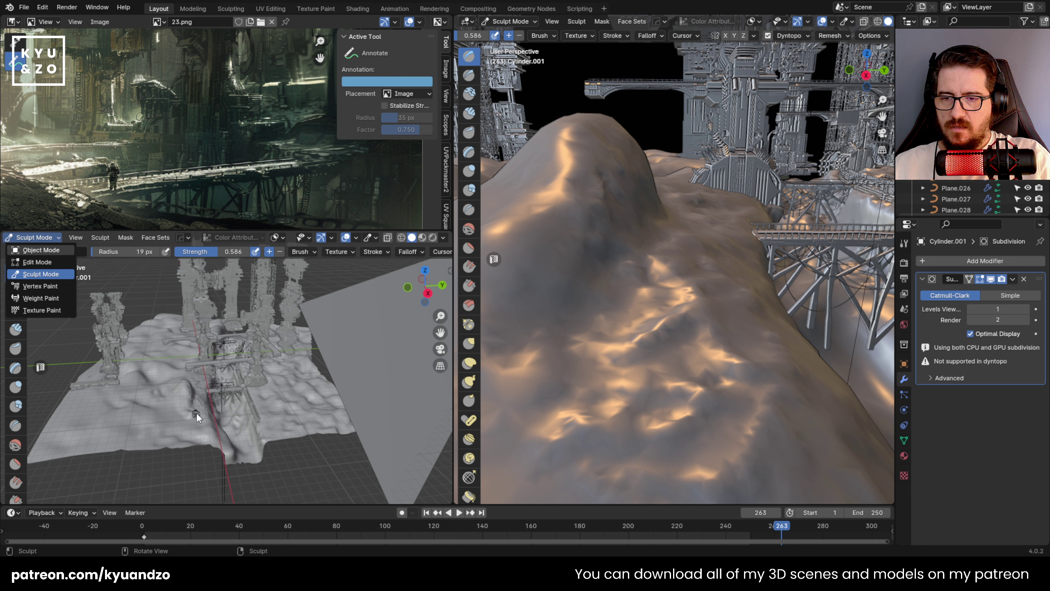
{"action": "left_click", "coordinate": [45, 252]}
{"action": "key", "text": "KP_0"}
Enable Dyntopo with a 10.71 px detail size and sculpt rocky furrows into the mound's smooth flank.
{"action": "middle_click_drag", "start_coordinate": [620, 265], "coordinate": [702, 256]}
{"action": "scroll", "coordinate": [778, 38], "scroll_direction": "down", "scroll_amount": 5}
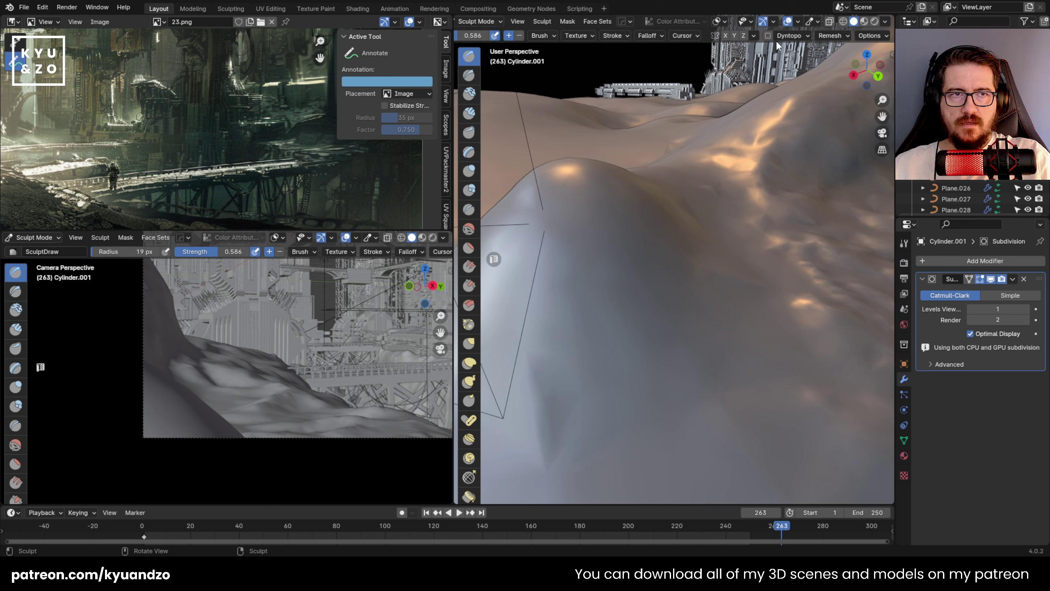
{"action": "left_click", "coordinate": [768, 35]}
{"action": "left_click", "coordinate": [800, 36]}
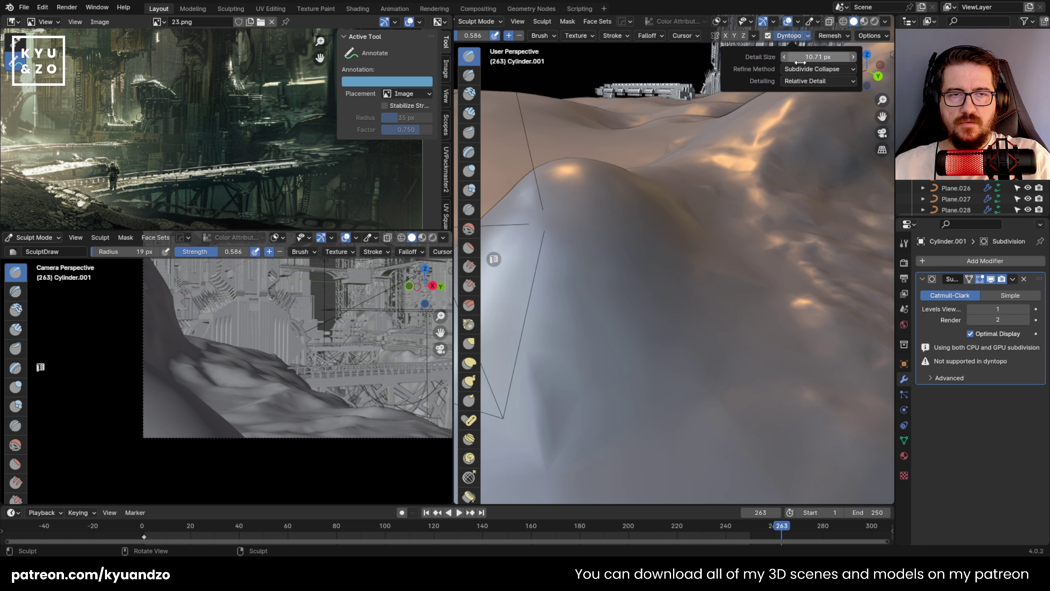
{"action": "left_click_drag", "start_coordinate": [564, 285], "coordinate": [595, 397]}
{"action": "left_click_drag", "start_coordinate": [596, 397], "coordinate": [645, 467]}
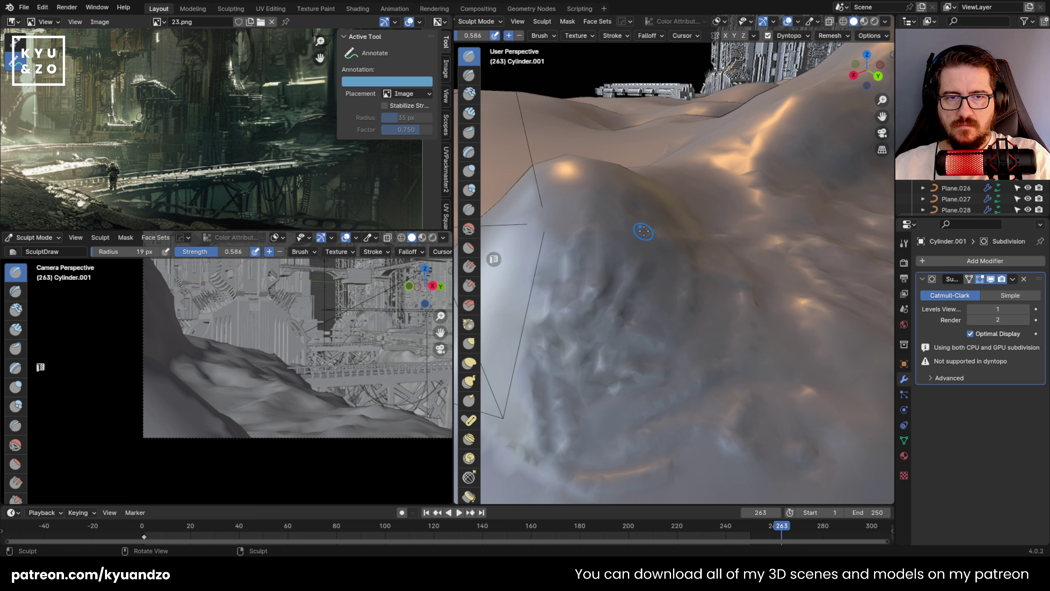
Roughen the mound's peak, its upper flank and the adjoining side with small rocky strokes.
{"action": "left_click_drag", "start_coordinate": [591, 164], "coordinate": [562, 172]}
{"action": "left_click_drag", "start_coordinate": [562, 257], "coordinate": [573, 351]}
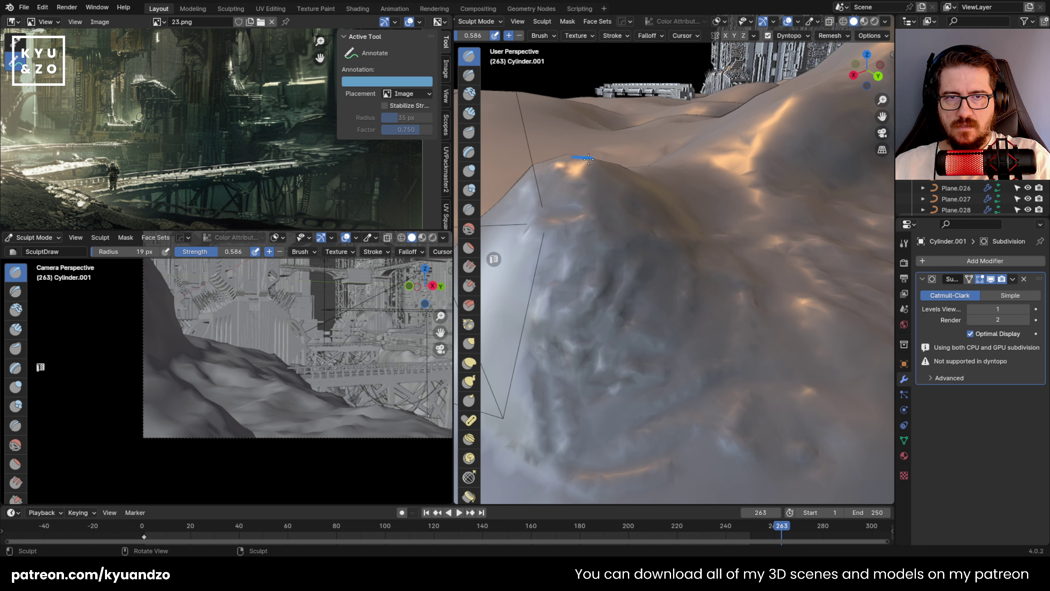
{"action": "middle_click_drag", "start_coordinate": [744, 116], "coordinate": [827, 294], "text": "shift"}
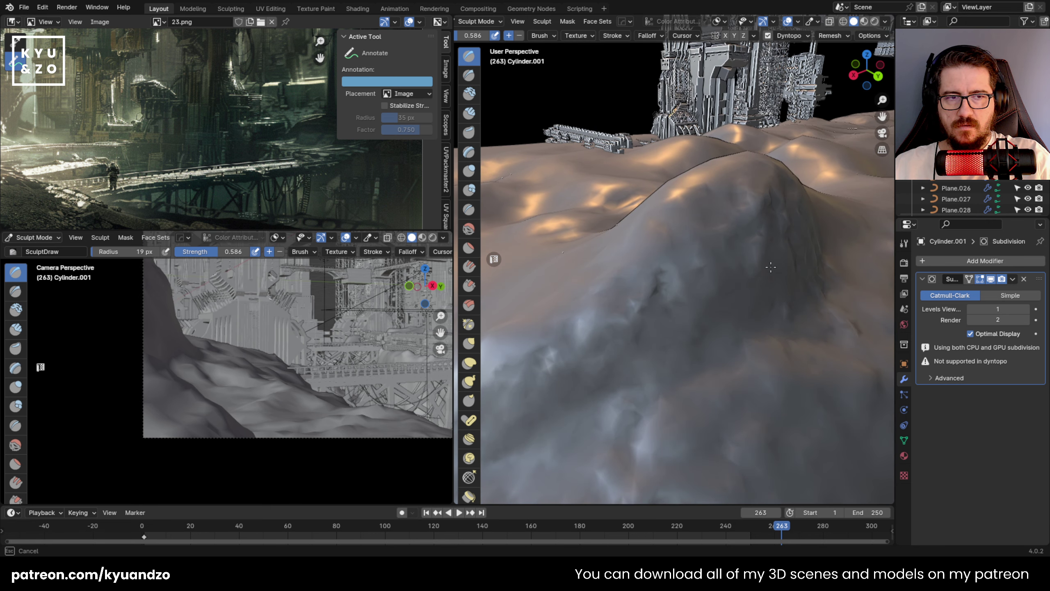
{"action": "mouse_move", "coordinate": [708, 249]}
{"action": "left_mouse_down"}
{"action": "mouse_move", "coordinate": [717, 363]}
{"action": "mouse_move", "coordinate": [721, 182]}
{"action": "mouse_move", "coordinate": [752, 164]}
{"action": "mouse_move", "coordinate": [634, 249]}
{"action": "left_mouse_up"}
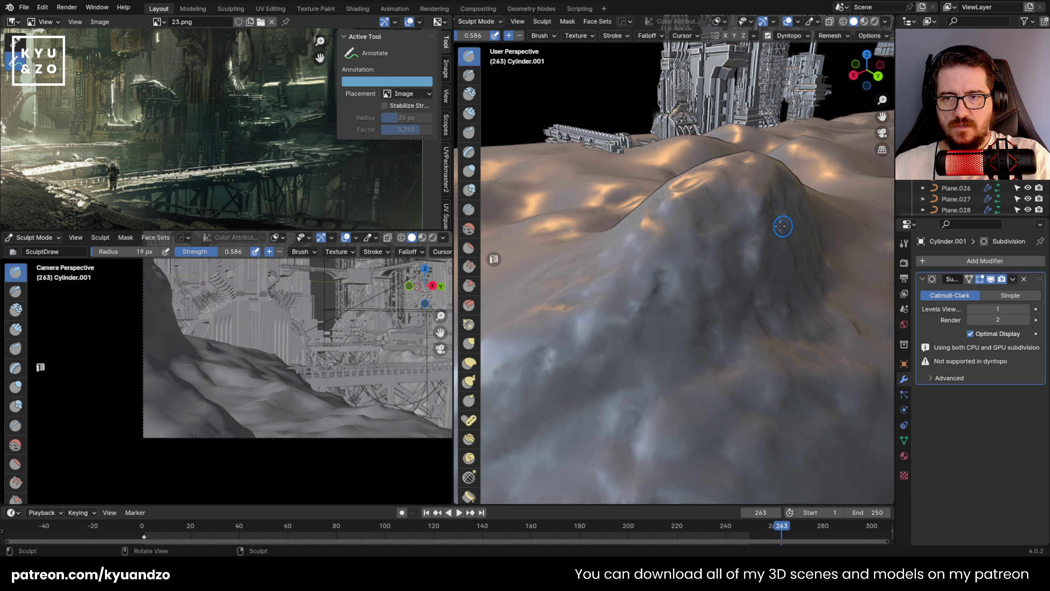
{"action": "mouse_move", "coordinate": [787, 228]}
{"action": "middle_mouse_down"}
{"action": "mouse_move", "coordinate": [734, 227]}
{"action": "mouse_move", "coordinate": [772, 227]}
{"action": "mouse_move", "coordinate": [713, 278]}
{"action": "middle_mouse_up"}
{"action": "left_click_drag", "start_coordinate": [608, 232], "coordinate": [587, 327]}
{"action": "left_click_drag", "start_coordinate": [649, 244], "coordinate": [632, 327]}
Set the brush radius to 50 px, sculpt broader rock folds on the mound's face and undo the last stroke.
{"action": "scroll", "coordinate": [511, 39], "scroll_direction": "up", "scroll_amount": 10}
{"action": "left_click_drag", "start_coordinate": [519, 36], "coordinate": [523, 36]}
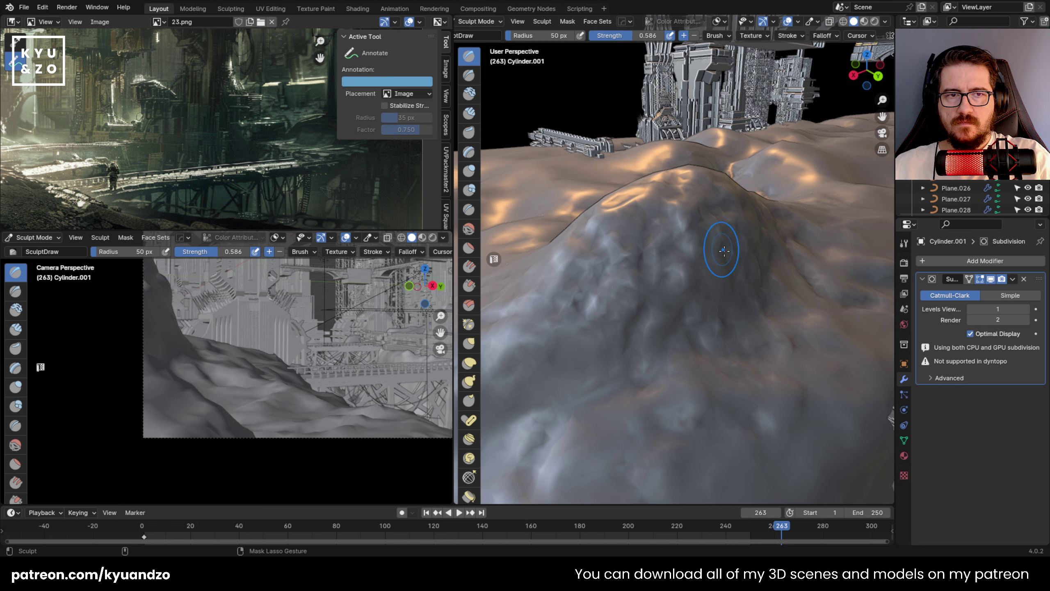
{"action": "mouse_move", "coordinate": [737, 214]}
{"action": "left_mouse_down"}
{"action": "mouse_move", "coordinate": [651, 229]}
{"action": "mouse_move", "coordinate": [583, 352]}
{"action": "mouse_move", "coordinate": [698, 265]}
{"action": "mouse_move", "coordinate": [701, 207]}
{"action": "mouse_move", "coordinate": [740, 206]}
{"action": "mouse_move", "coordinate": [771, 180]}
{"action": "mouse_move", "coordinate": [731, 258]}
{"action": "mouse_move", "coordinate": [777, 226]}
{"action": "mouse_move", "coordinate": [793, 236]}
{"action": "left_mouse_up"}
{"action": "key", "text": "ctrl+z"}
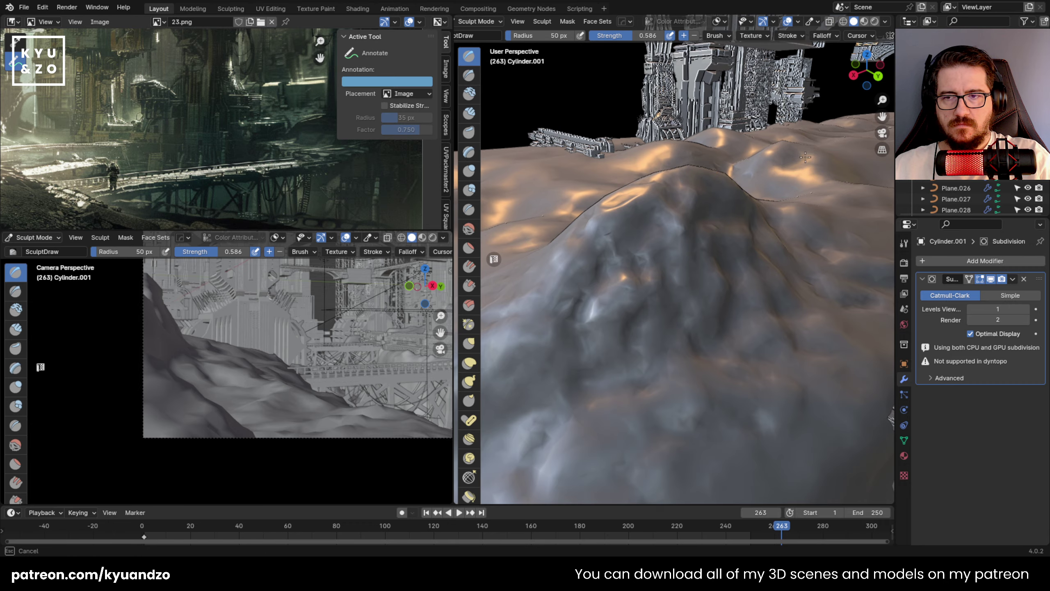
Build larger rock lumps on the mound's face and shoulder and shape its outline in the camera view.
{"action": "middle_click_drag", "start_coordinate": [756, 165], "coordinate": [684, 254]}
{"action": "scroll", "coordinate": [683, 253], "scroll_direction": "up", "scroll_amount": 1}
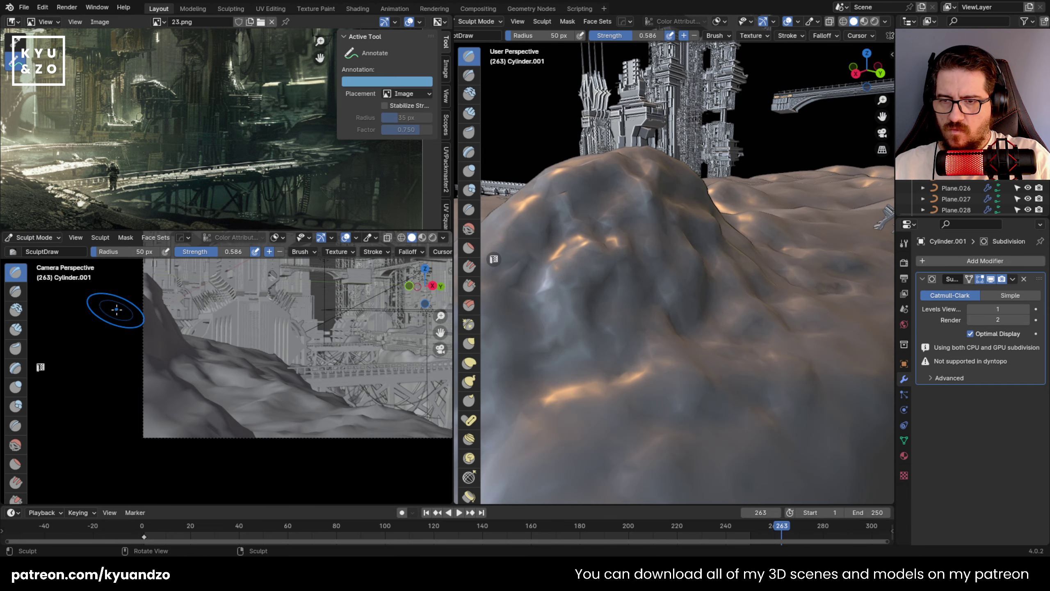
{"action": "mouse_move", "coordinate": [570, 269]}
{"action": "left_mouse_down"}
{"action": "mouse_move", "coordinate": [575, 292]}
{"action": "mouse_move", "coordinate": [593, 286]}
{"action": "mouse_move", "coordinate": [594, 269]}
{"action": "mouse_move", "coordinate": [563, 235]}
{"action": "left_mouse_up"}
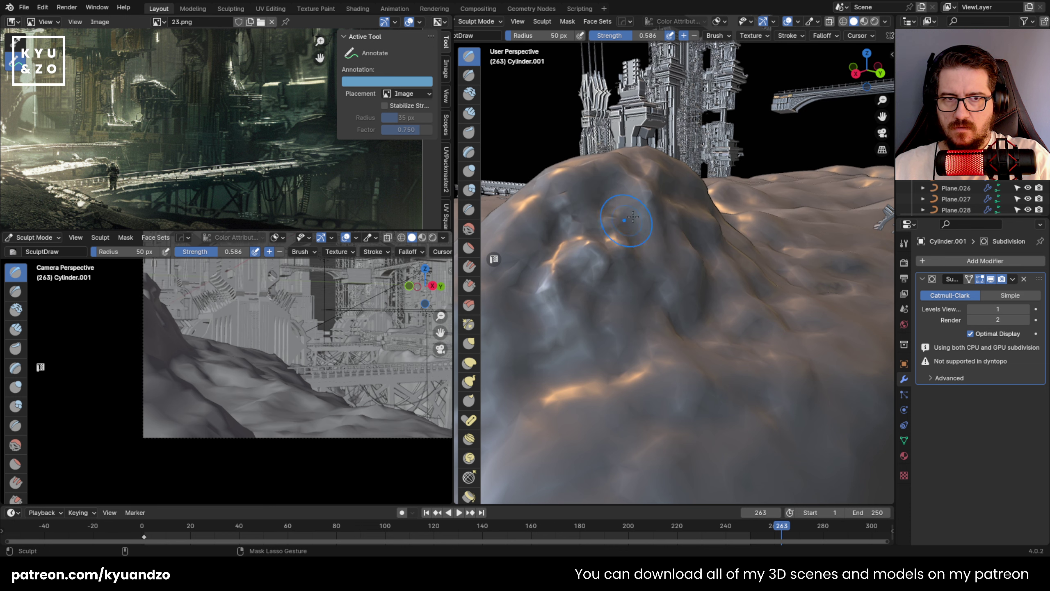
{"action": "middle_click_drag", "start_coordinate": [705, 225], "coordinate": [688, 137]}
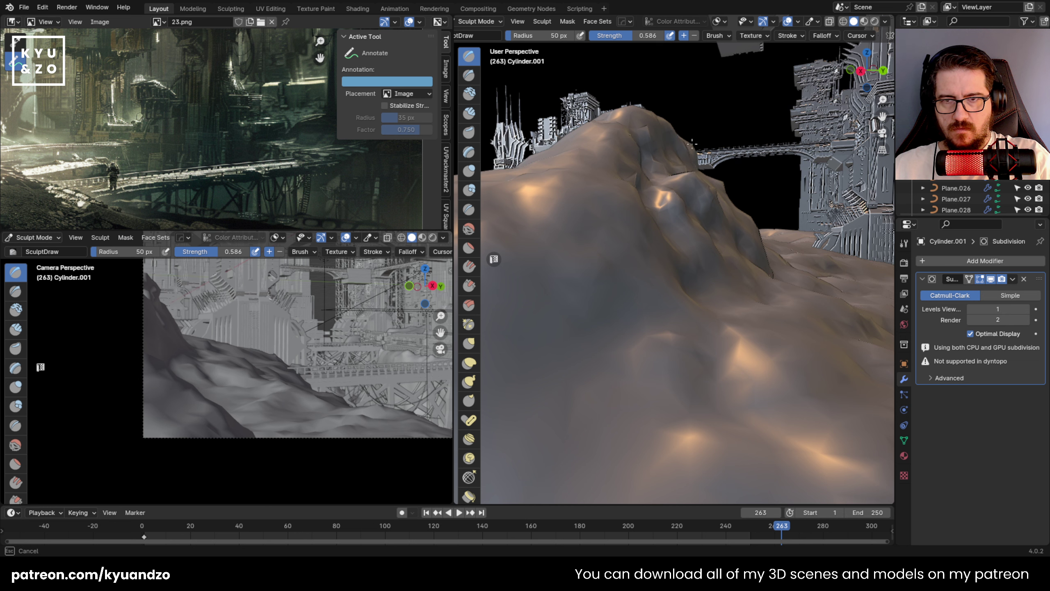
{"action": "left_click_drag", "start_coordinate": [687, 171], "coordinate": [665, 173]}
{"action": "left_click_drag", "start_coordinate": [731, 191], "coordinate": [722, 195]}
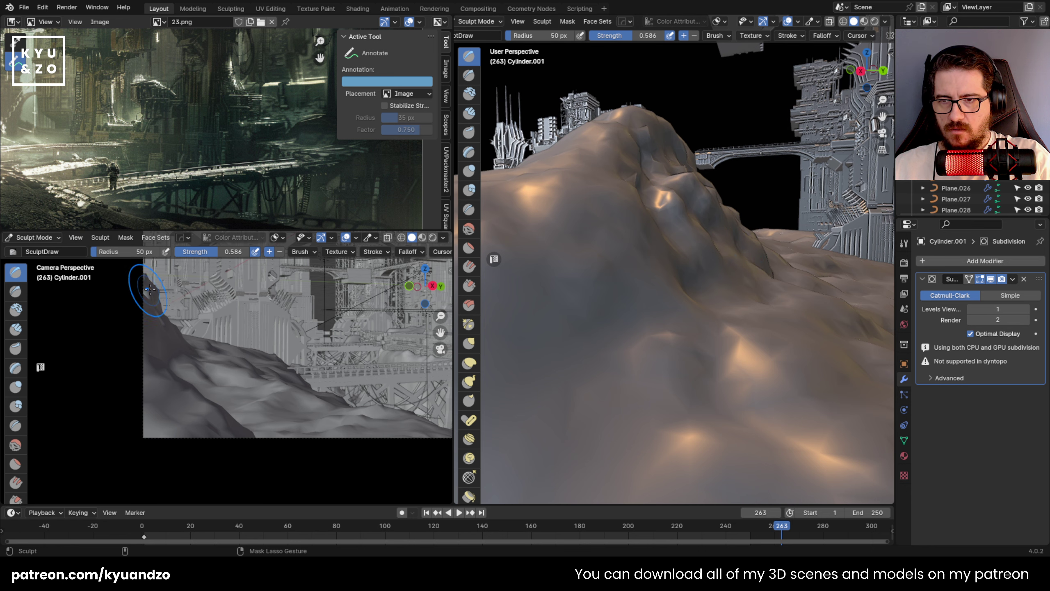
{"action": "mouse_move", "coordinate": [151, 291]}
{"action": "left_mouse_down", "text": "ctrl"}
{"action": "mouse_move", "coordinate": [139, 285]}
{"action": "mouse_move", "coordinate": [151, 293]}
{"action": "left_mouse_up", "text": "ctrl"}
{"action": "middle_click_drag", "start_coordinate": [661, 186], "coordinate": [621, 219]}
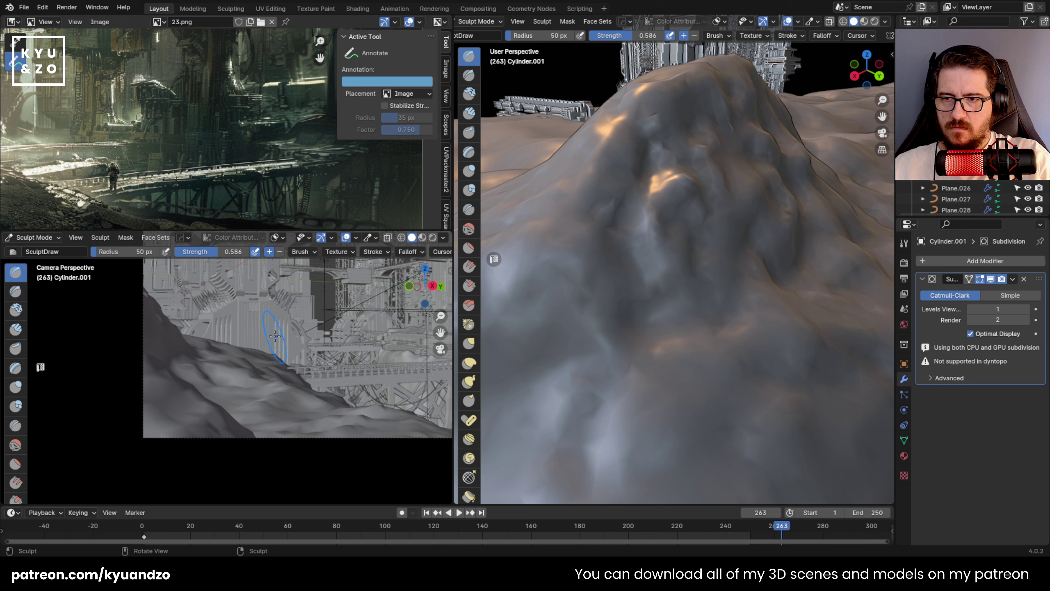
Fit the whole camera frame in the smaller viewport and sculpt vertical ridges down from the mound's peak.
{"action": "scroll", "coordinate": [275, 336], "scroll_direction": "down", "scroll_amount": 6}
{"action": "scroll", "coordinate": [274, 336], "scroll_direction": "up", "scroll_amount": 2}
{"action": "middle_click_drag", "start_coordinate": [274, 336], "coordinate": [253, 358], "text": "shift"}
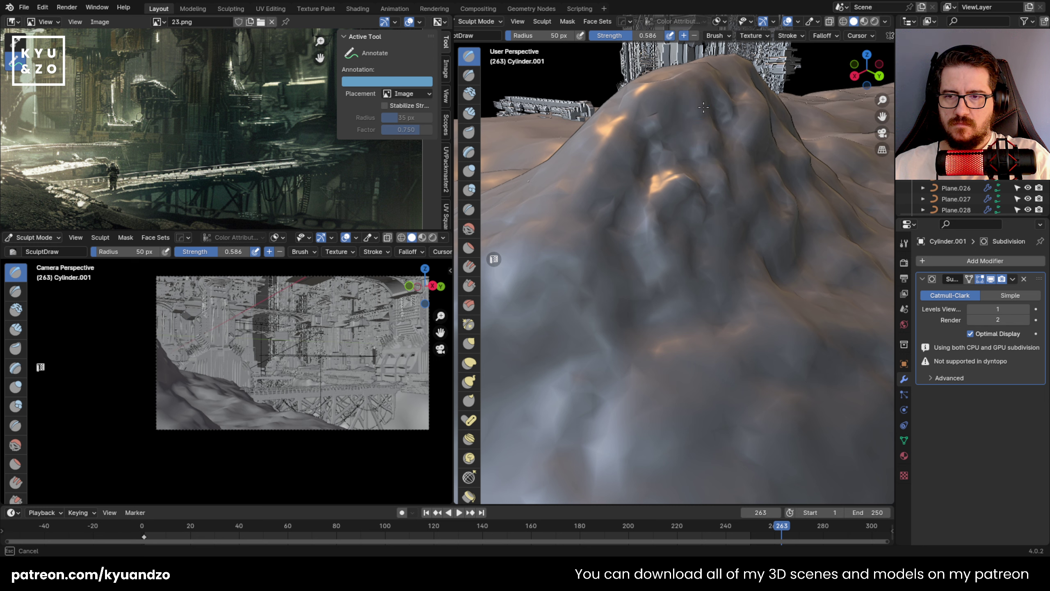
{"action": "left_click_drag", "start_coordinate": [703, 107], "coordinate": [760, 191]}
{"action": "left_click_drag", "start_coordinate": [718, 79], "coordinate": [693, 98]}
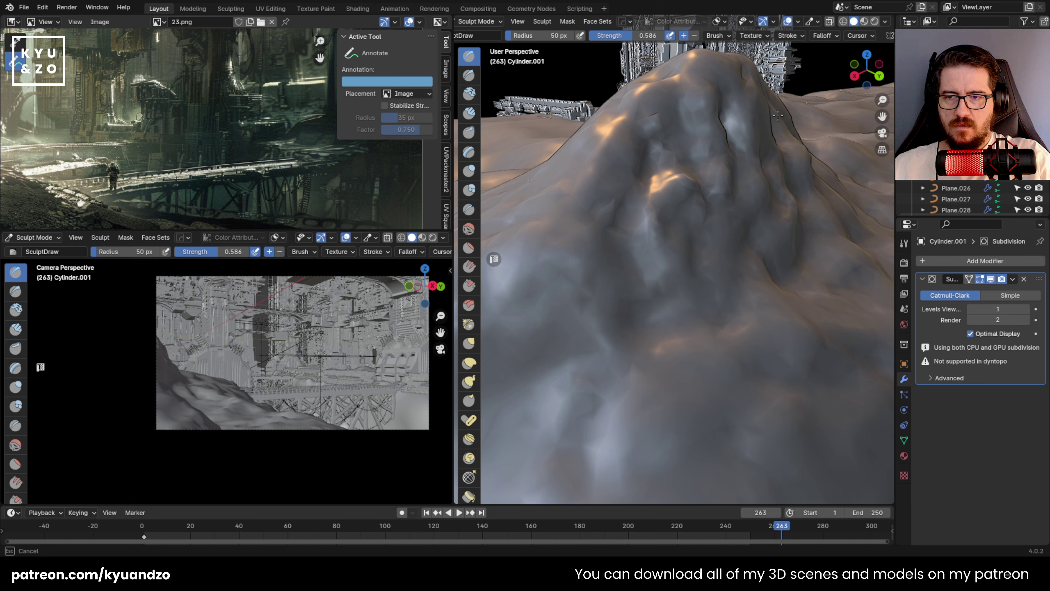
Bulge out the rock below the mound's summit and smooth the surface around it.
{"action": "mouse_move", "coordinate": [778, 115]}
{"action": "middle_mouse_down"}
{"action": "mouse_move", "coordinate": [728, 178]}
{"action": "mouse_move", "coordinate": [702, 168]}
{"action": "mouse_move", "coordinate": [717, 177]}
{"action": "middle_mouse_up"}
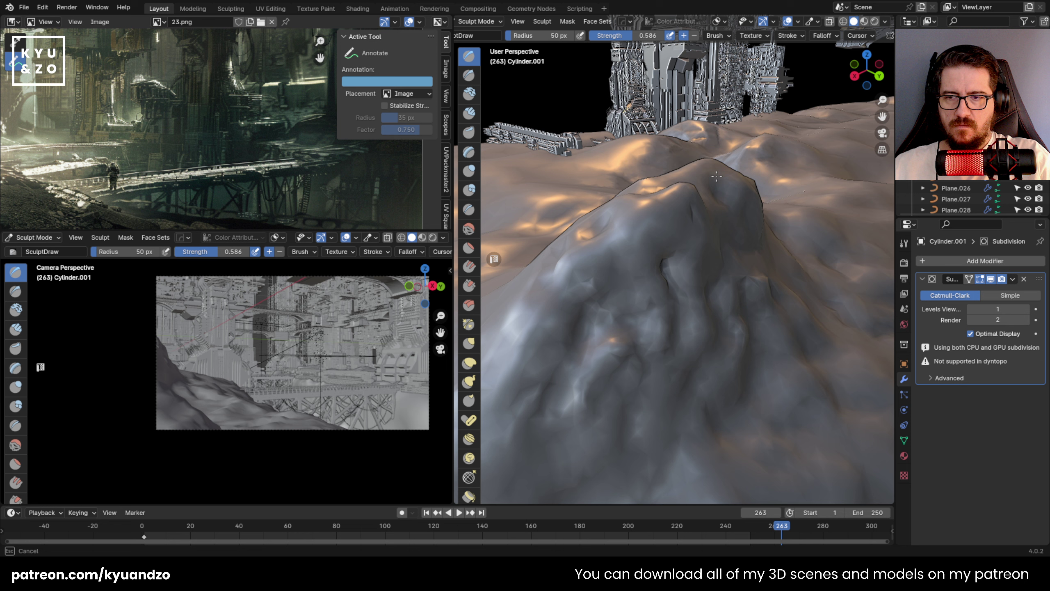
{"action": "mouse_move", "coordinate": [716, 177]}
{"action": "left_mouse_down"}
{"action": "mouse_move", "coordinate": [699, 257]}
{"action": "mouse_move", "coordinate": [714, 239]}
{"action": "left_mouse_up"}
{"action": "left_click_drag", "start_coordinate": [703, 331], "coordinate": [699, 316]}
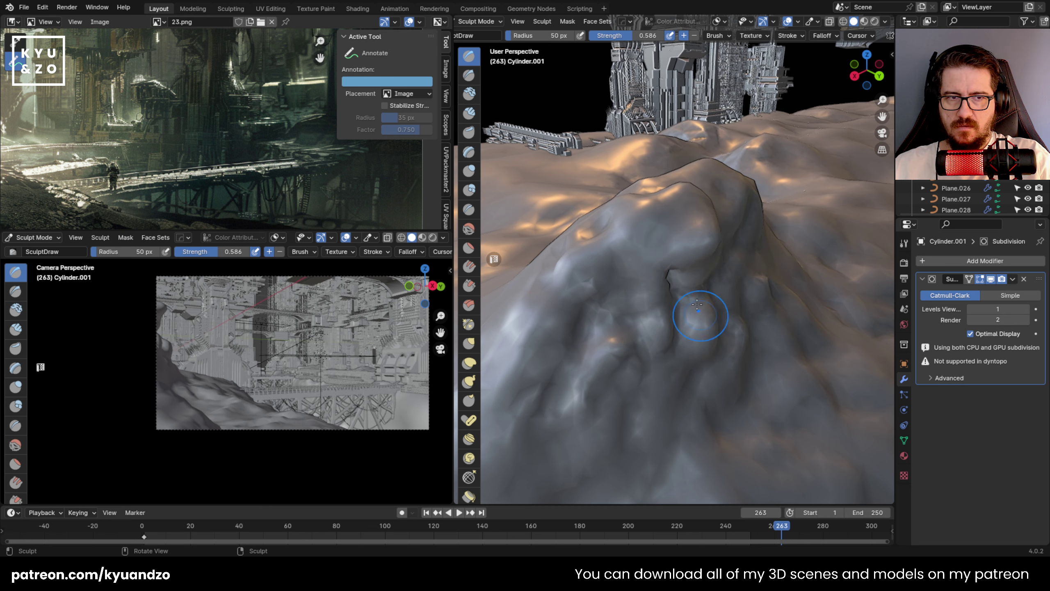
{"action": "mouse_move", "coordinate": [713, 211]}
{"action": "left_mouse_down"}
{"action": "mouse_move", "coordinate": [659, 261]}
{"action": "mouse_move", "coordinate": [672, 258]}
{"action": "left_mouse_up"}
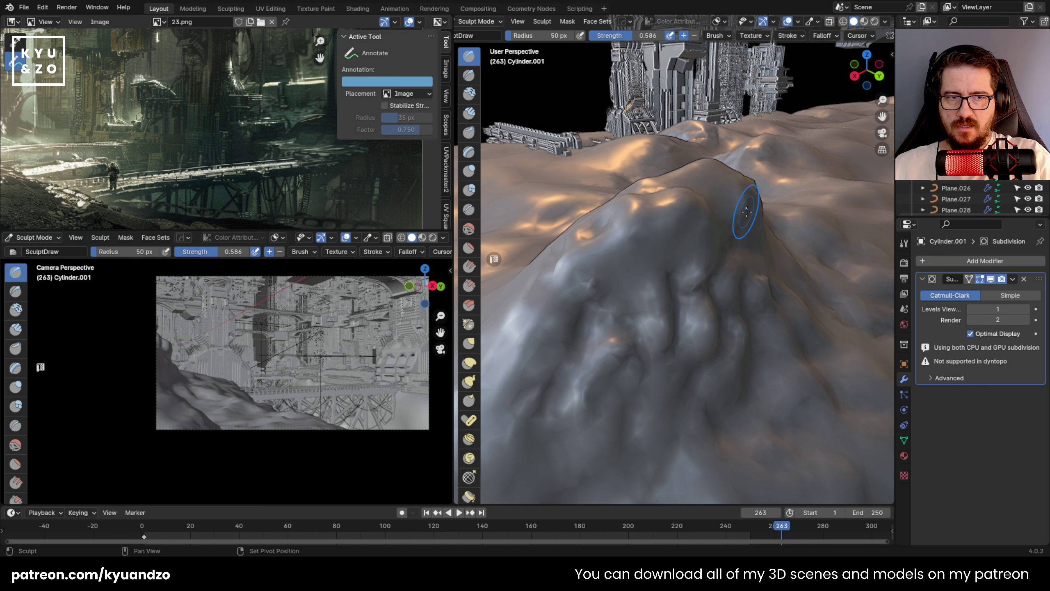
Sculpt additional rock bulges and creases across the mound's upper face and along the crest below its peak.
{"action": "left_click_drag", "start_coordinate": [635, 253], "coordinate": [732, 277]}
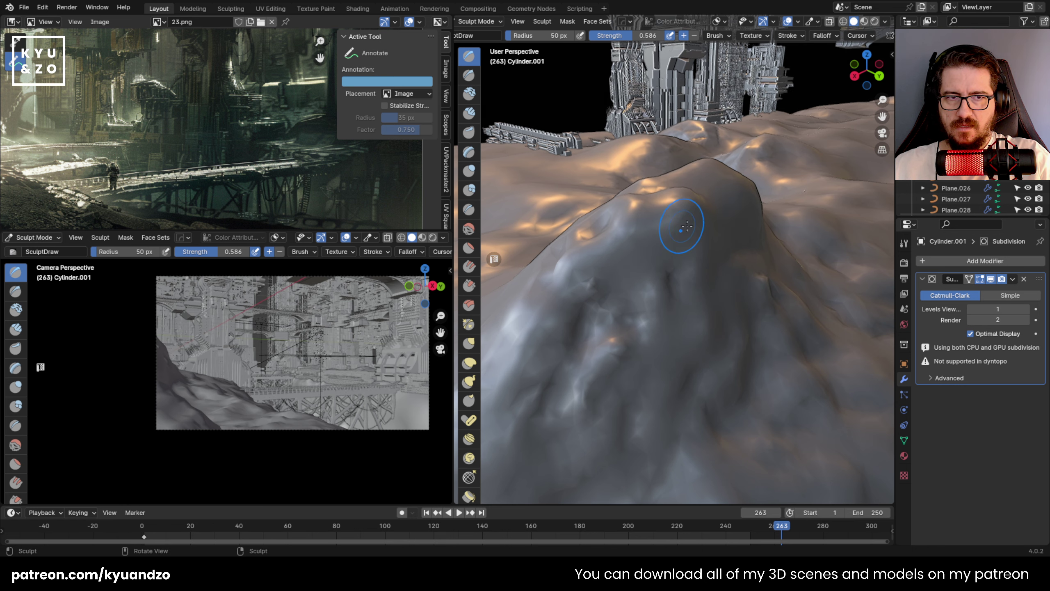
{"action": "mouse_move", "coordinate": [687, 233]}
{"action": "left_mouse_down"}
{"action": "mouse_move", "coordinate": [711, 315]}
{"action": "mouse_move", "coordinate": [700, 301]}
{"action": "left_mouse_up"}
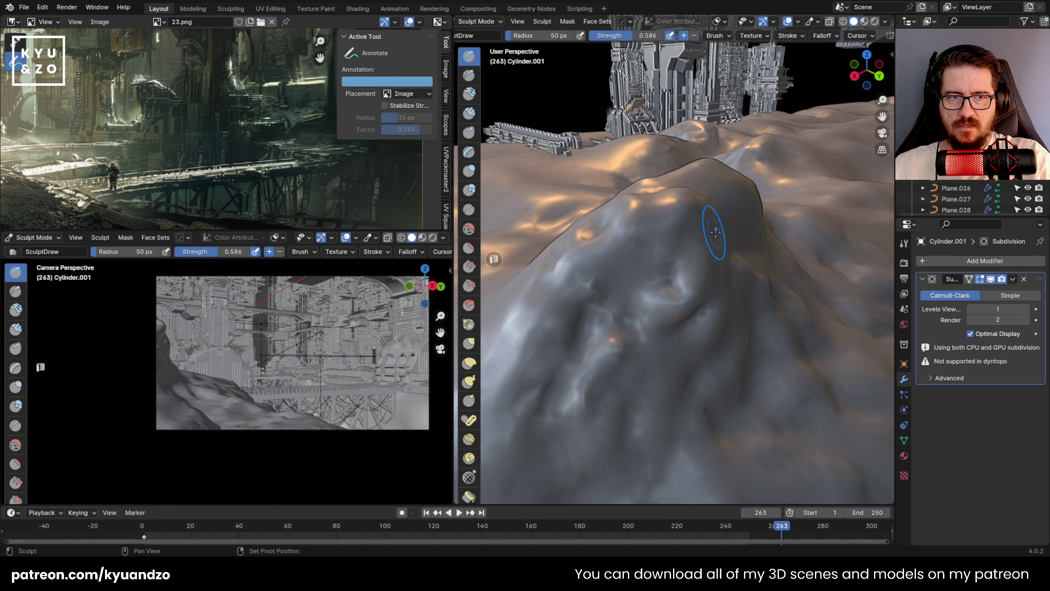
{"action": "mouse_move", "coordinate": [716, 232]}
{"action": "middle_mouse_down"}
{"action": "mouse_move", "coordinate": [673, 260]}
{"action": "mouse_move", "coordinate": [678, 237]}
{"action": "middle_mouse_up"}
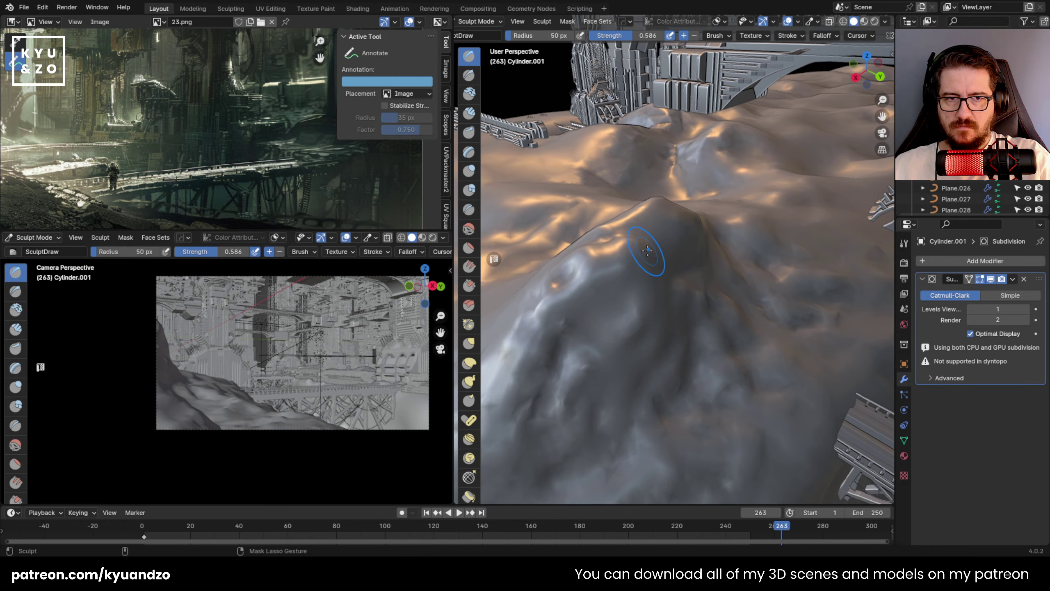
{"action": "left_click_drag", "start_coordinate": [647, 249], "coordinate": [672, 234]}
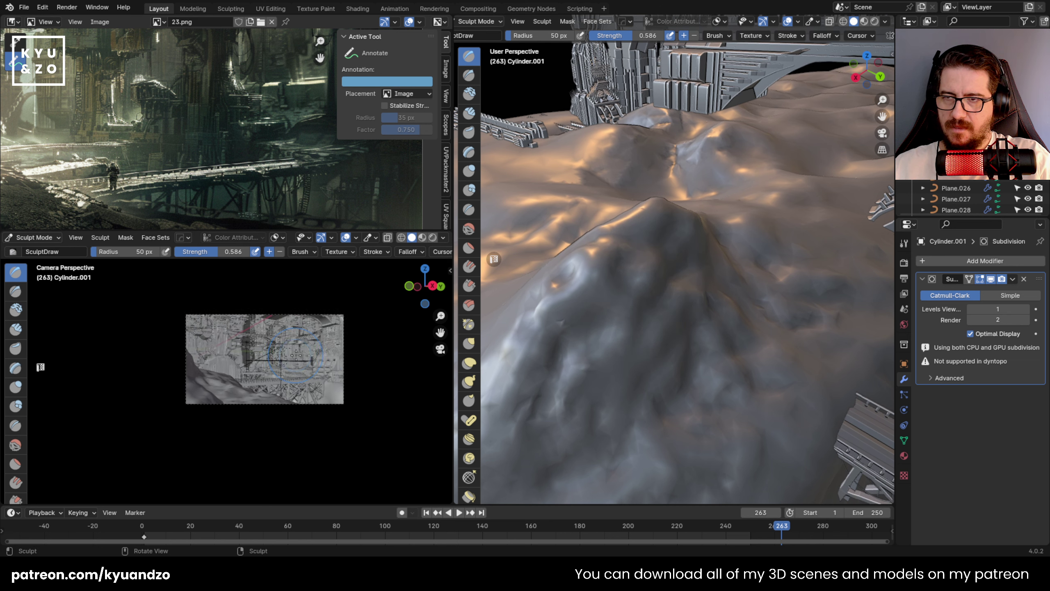
Sculpt broad rock folds on the smooth dark slope leading from the foreground mound towards the trestle bridge.
{"action": "middle_click_drag", "start_coordinate": [105, 129], "coordinate": [162, 172]}
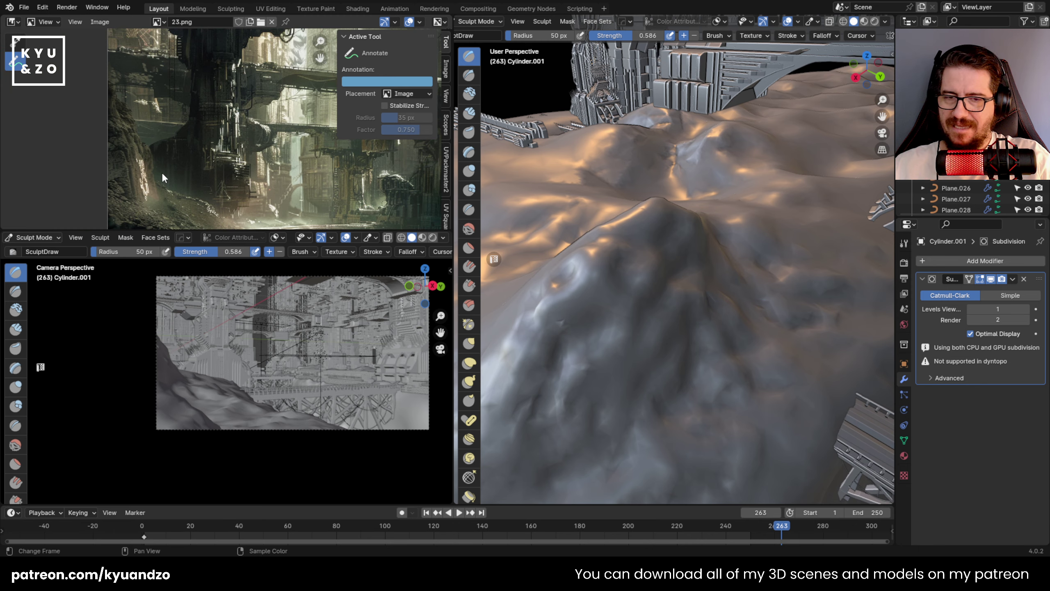
{"action": "middle_click_drag", "start_coordinate": [586, 365], "coordinate": [703, 251]}
{"action": "scroll", "coordinate": [703, 251], "scroll_direction": "up", "scroll_amount": 5}
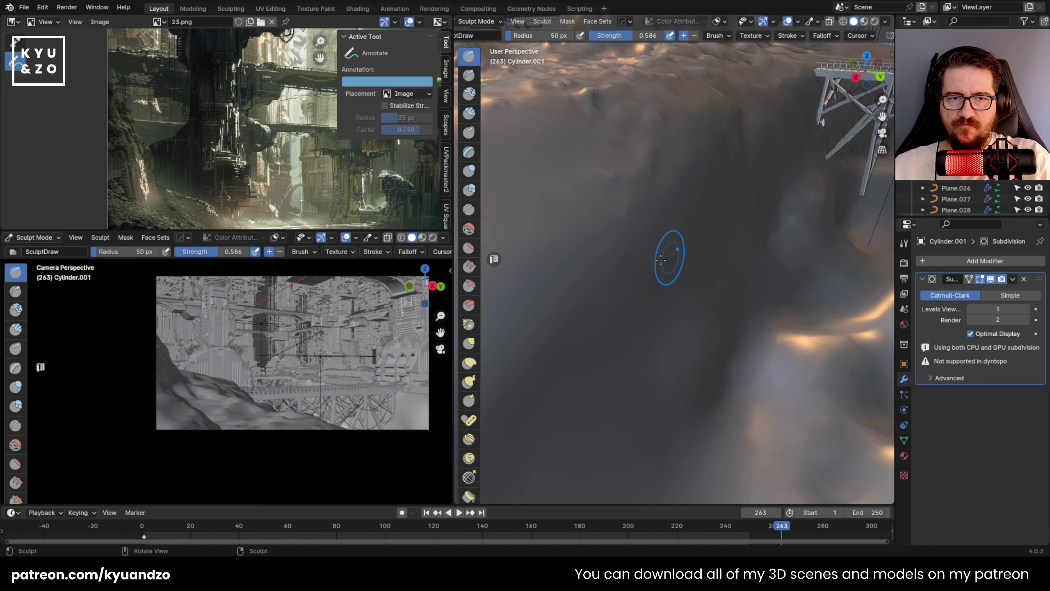
{"action": "mouse_move", "coordinate": [637, 253]}
{"action": "left_mouse_down"}
{"action": "mouse_move", "coordinate": [682, 364]}
{"action": "mouse_move", "coordinate": [673, 382]}
{"action": "mouse_move", "coordinate": [698, 256]}
{"action": "mouse_move", "coordinate": [732, 276]}
{"action": "mouse_move", "coordinate": [793, 286]}
{"action": "mouse_move", "coordinate": [871, 230]}
{"action": "left_mouse_up"}
{"action": "middle_click_drag", "start_coordinate": [870, 230], "coordinate": [706, 247], "text": "shift"}
{"action": "mouse_move", "coordinate": [721, 240]}
{"action": "left_mouse_down"}
{"action": "mouse_move", "coordinate": [745, 227]}
{"action": "mouse_move", "coordinate": [690, 232]}
{"action": "mouse_move", "coordinate": [760, 265]}
{"action": "mouse_move", "coordinate": [806, 240]}
{"action": "mouse_move", "coordinate": [766, 223]}
{"action": "left_mouse_up"}
Sculpt uneven rock around the feet of the trestle bridge's wooden supports.
{"action": "middle_click_drag", "start_coordinate": [766, 222], "coordinate": [797, 170]}
{"action": "mouse_move", "coordinate": [796, 206]}
{"action": "middle_mouse_down", "text": "shift"}
{"action": "mouse_move", "coordinate": [709, 293]}
{"action": "mouse_move", "coordinate": [740, 327]}
{"action": "middle_mouse_up", "text": "shift"}
{"action": "mouse_move", "coordinate": [707, 324]}
{"action": "left_mouse_down"}
{"action": "mouse_move", "coordinate": [670, 345]}
{"action": "mouse_move", "coordinate": [630, 319]}
{"action": "mouse_move", "coordinate": [615, 346]}
{"action": "mouse_move", "coordinate": [641, 334]}
{"action": "left_mouse_up"}
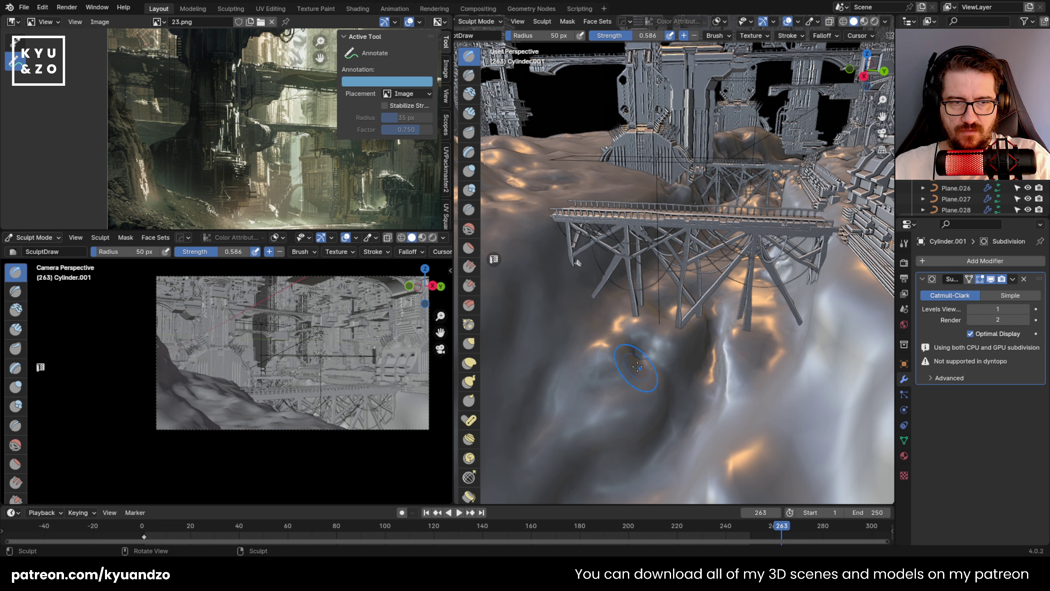
{"action": "left_click_drag", "start_coordinate": [787, 336], "coordinate": [744, 321]}
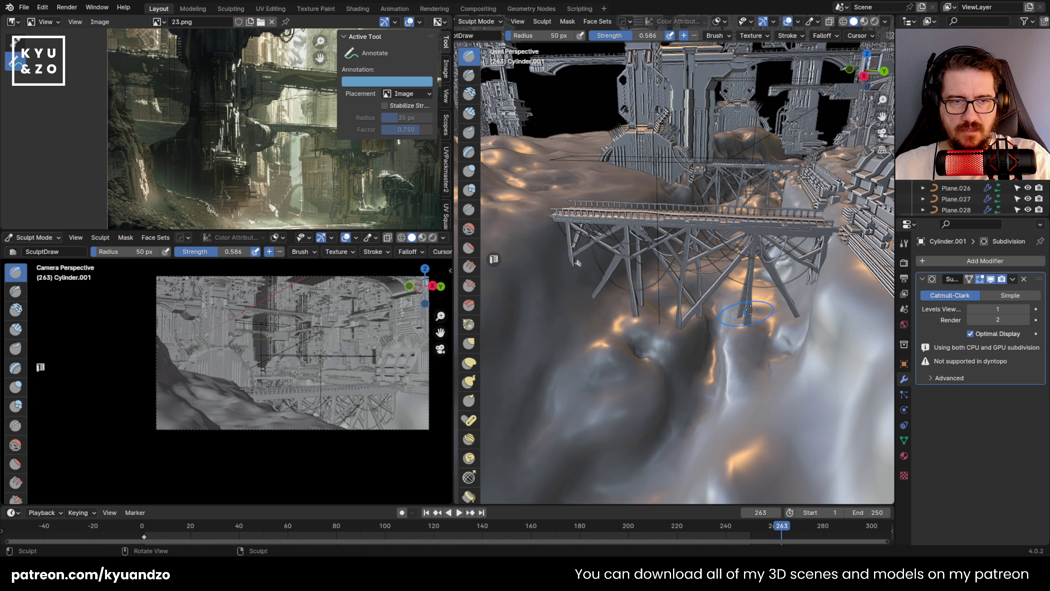
Sculpt steep rock ridges down the cliff below the near end of the trestle bridge.
{"action": "middle_click_drag", "start_coordinate": [577, 284], "coordinate": [666, 235], "text": "shift"}
{"action": "middle_click_drag", "start_coordinate": [626, 262], "coordinate": [643, 206]}
{"action": "mouse_move", "coordinate": [761, 418]}
{"action": "left_mouse_down"}
{"action": "mouse_move", "coordinate": [662, 414]}
{"action": "mouse_move", "coordinate": [628, 373]}
{"action": "mouse_move", "coordinate": [694, 397]}
{"action": "mouse_move", "coordinate": [611, 308]}
{"action": "mouse_move", "coordinate": [607, 287]}
{"action": "left_mouse_up"}
{"action": "middle_click_drag", "start_coordinate": [637, 232], "coordinate": [632, 314], "text": "shift"}
{"action": "mouse_move", "coordinate": [670, 253]}
{"action": "left_mouse_down"}
{"action": "mouse_move", "coordinate": [678, 273]}
{"action": "mouse_move", "coordinate": [674, 243]}
{"action": "mouse_move", "coordinate": [529, 339]}
{"action": "mouse_move", "coordinate": [589, 289]}
{"action": "left_mouse_up"}
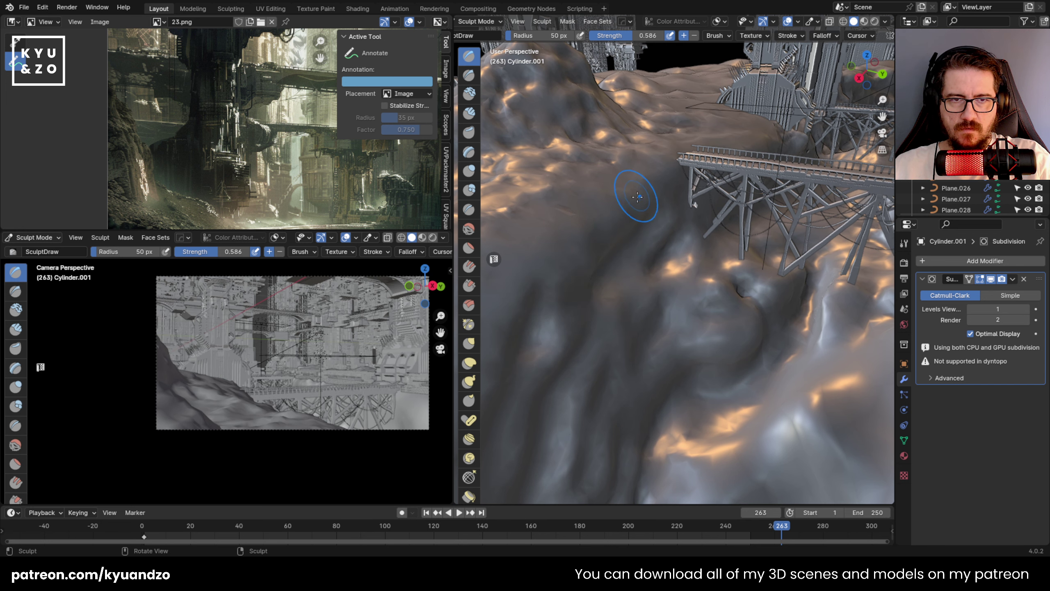
Add finer rock relief where the cliff meets the trestle bridge's near end and carve a recess into its face.
{"action": "middle_click_drag", "start_coordinate": [594, 242], "coordinate": [626, 267], "text": "shift"}
{"action": "scroll", "coordinate": [629, 265], "scroll_direction": "up", "scroll_amount": 2}
{"action": "mouse_move", "coordinate": [575, 246]}
{"action": "left_mouse_down"}
{"action": "mouse_move", "coordinate": [566, 270]}
{"action": "mouse_move", "coordinate": [522, 251]}
{"action": "left_mouse_up"}
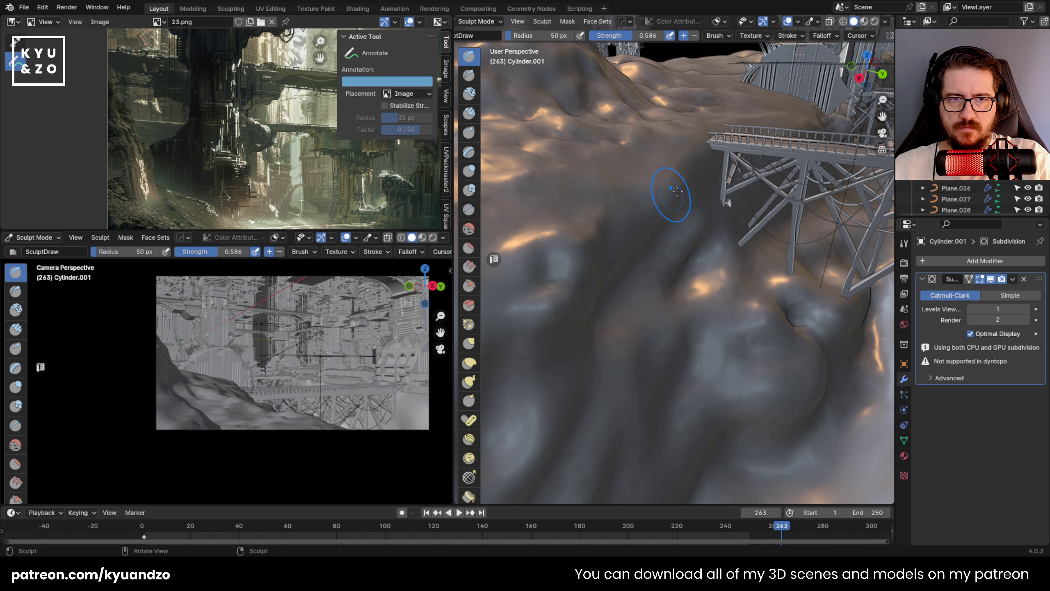
{"action": "middle_click_drag", "start_coordinate": [673, 195], "coordinate": [617, 305], "text": "shift"}
{"action": "scroll", "coordinate": [641, 252], "scroll_direction": "up", "scroll_amount": 3}
{"action": "left_click_drag", "start_coordinate": [602, 272], "coordinate": [589, 351]}
{"action": "left_click_drag", "start_coordinate": [662, 327], "coordinate": [782, 368], "text": "ctrl"}
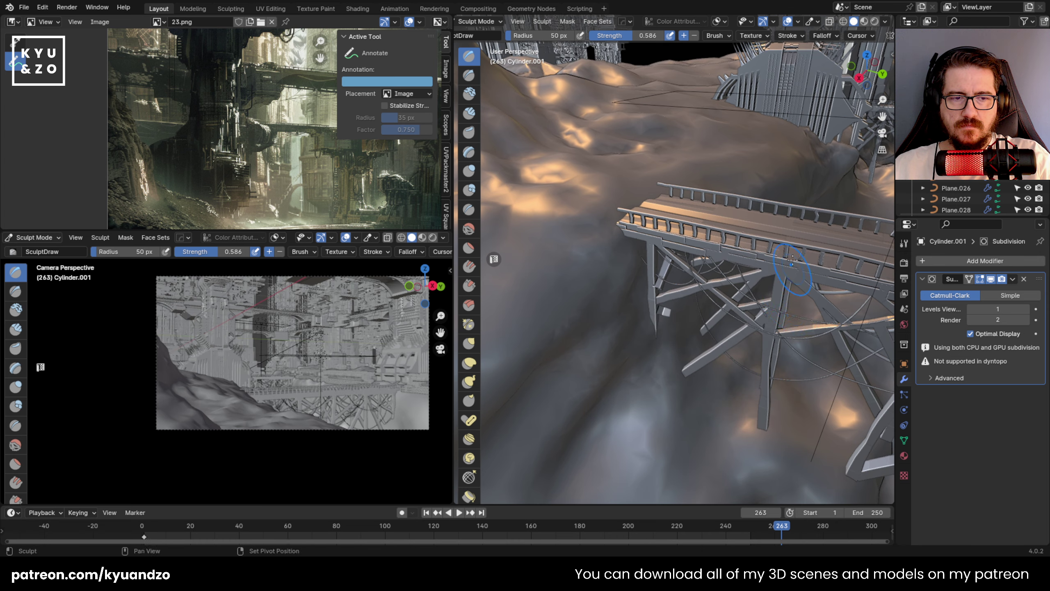
Sculpt rocky relief on the bank across the bridge and raise the ground against the base of the finned round tower.
{"action": "middle_click_drag", "start_coordinate": [791, 259], "coordinate": [744, 353], "text": "shift"}
{"action": "middle_click_drag", "start_coordinate": [779, 219], "coordinate": [705, 298], "text": "shift"}
{"action": "mouse_move", "coordinate": [632, 290]}
{"action": "left_mouse_down"}
{"action": "mouse_move", "coordinate": [664, 306]}
{"action": "mouse_move", "coordinate": [649, 245]}
{"action": "left_mouse_up"}
{"action": "left_click_drag", "start_coordinate": [572, 288], "coordinate": [632, 237]}
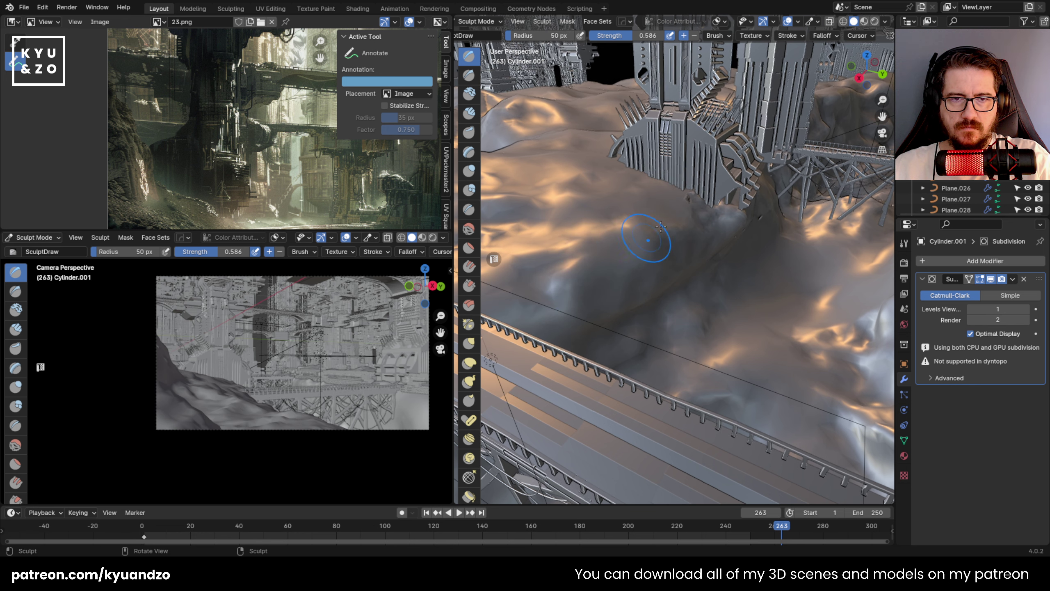
{"action": "mouse_move", "coordinate": [601, 304]}
{"action": "left_mouse_down"}
{"action": "mouse_move", "coordinate": [679, 233]}
{"action": "mouse_move", "coordinate": [599, 194]}
{"action": "mouse_move", "coordinate": [654, 177]}
{"action": "mouse_move", "coordinate": [527, 164]}
{"action": "left_mouse_up"}
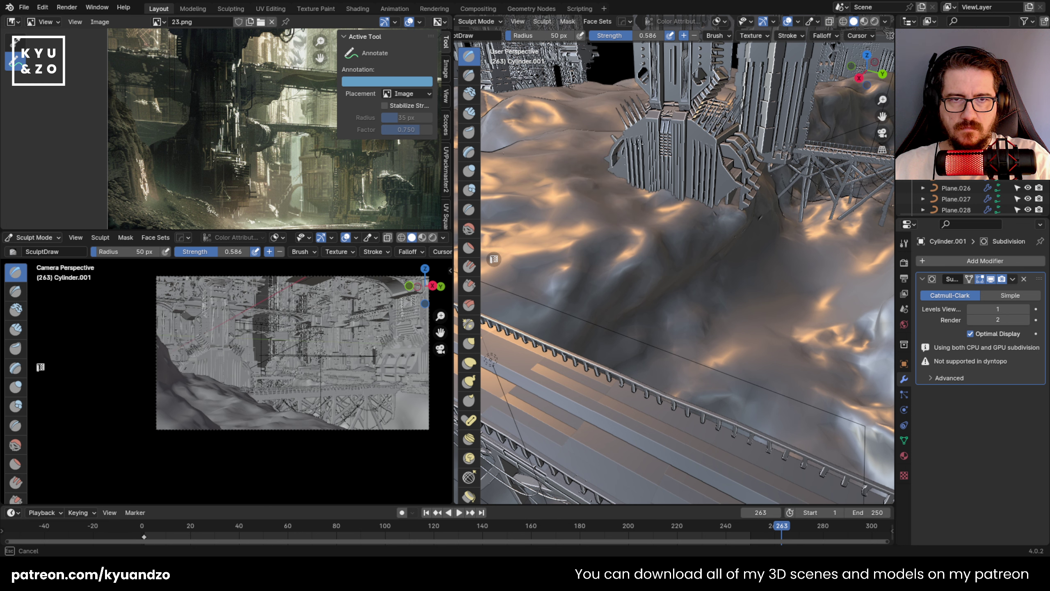
{"action": "mouse_move", "coordinate": [598, 191]}
{"action": "left_mouse_down"}
{"action": "mouse_move", "coordinate": [626, 157]}
{"action": "mouse_move", "coordinate": [520, 174]}
{"action": "mouse_move", "coordinate": [573, 142]}
{"action": "mouse_move", "coordinate": [521, 118]}
{"action": "mouse_move", "coordinate": [564, 95]}
{"action": "mouse_move", "coordinate": [610, 96]}
{"action": "left_mouse_up"}
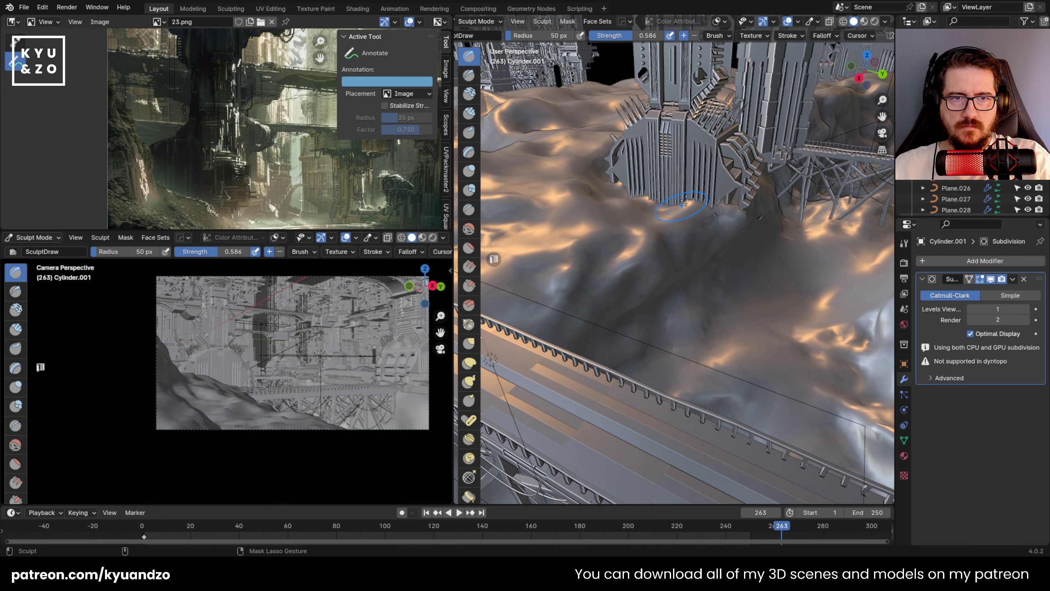
{"action": "left_click_drag", "start_coordinate": [685, 201], "coordinate": [729, 201]}
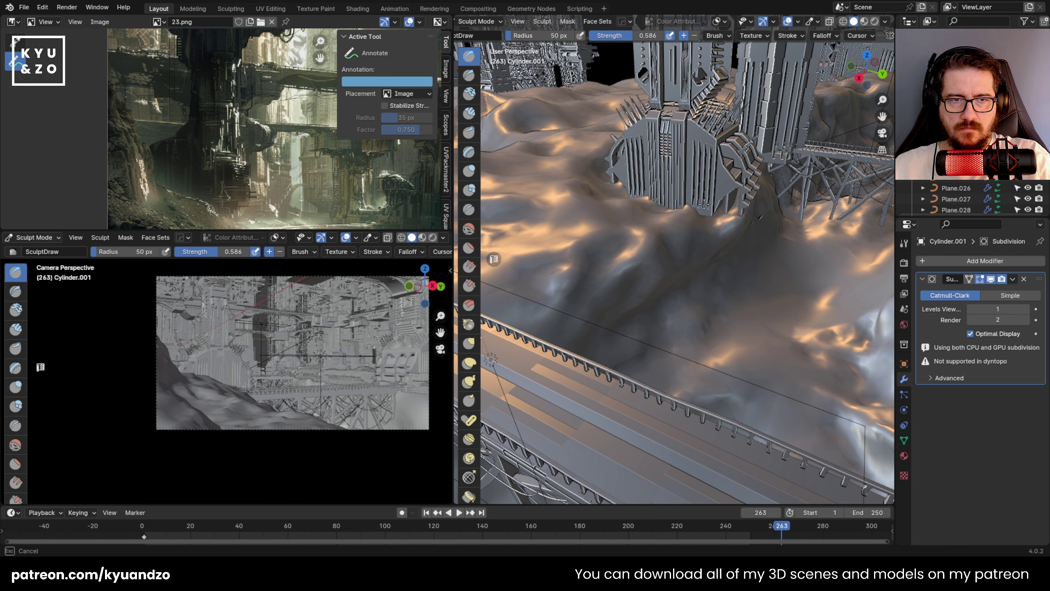
{"action": "left_click_drag", "start_coordinate": [661, 199], "coordinate": [659, 199]}
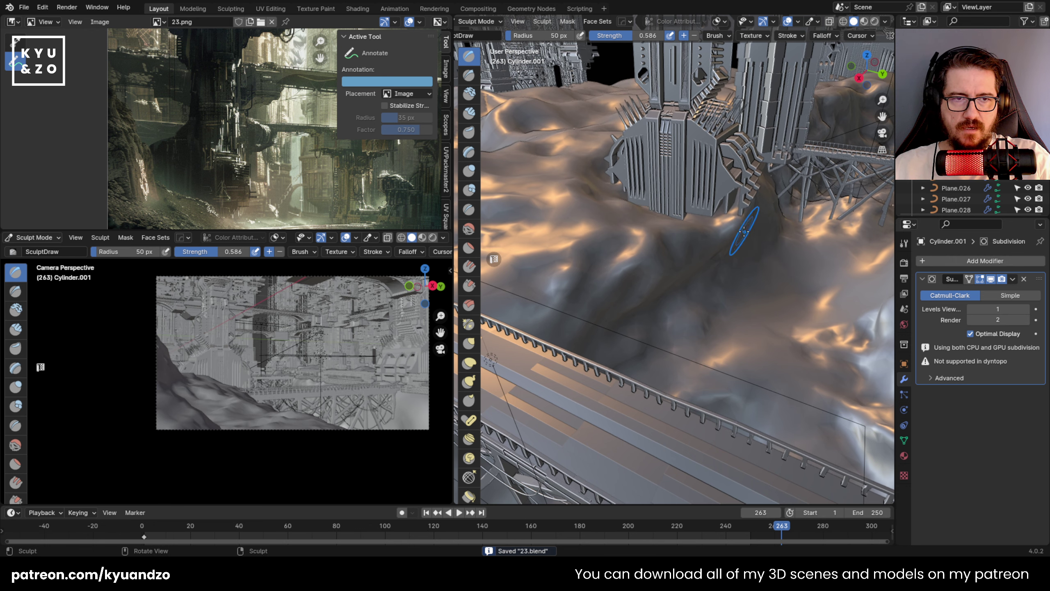
Sculpt rock ridges over the canyon wall and floor between the tower's base and the trestle supports.
{"action": "middle_click_drag", "start_coordinate": [744, 232], "coordinate": [780, 150]}
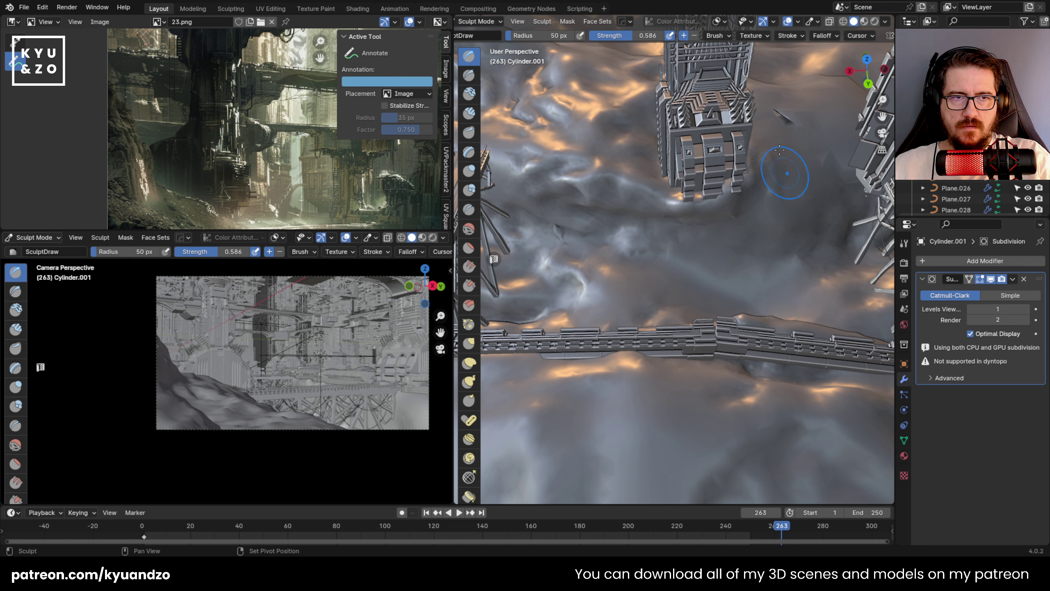
{"action": "scroll", "coordinate": [698, 112], "scroll_direction": "up", "scroll_amount": 5}
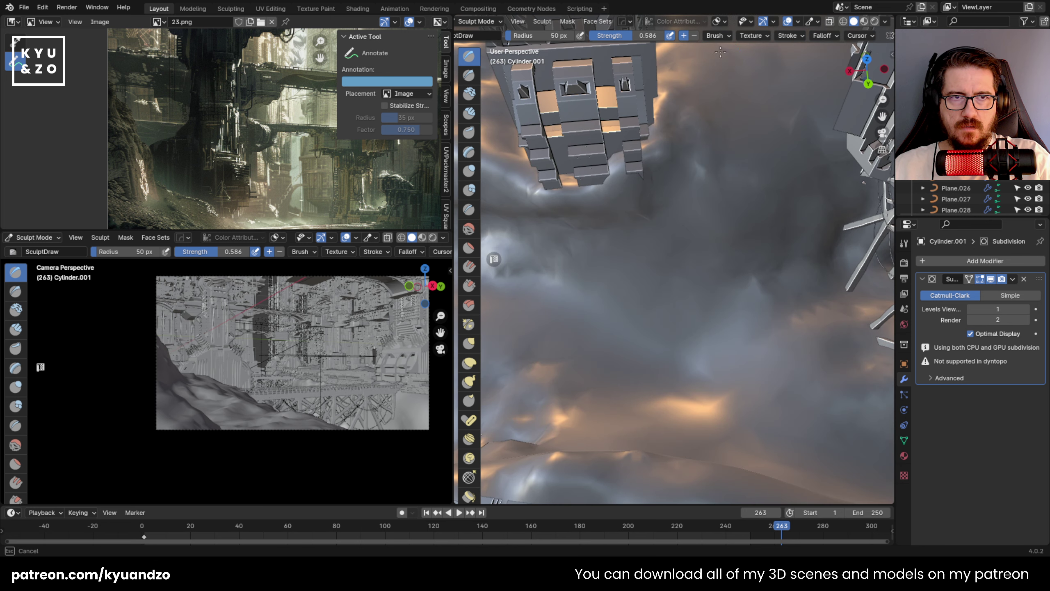
{"action": "left_click_drag", "start_coordinate": [617, 205], "coordinate": [652, 173]}
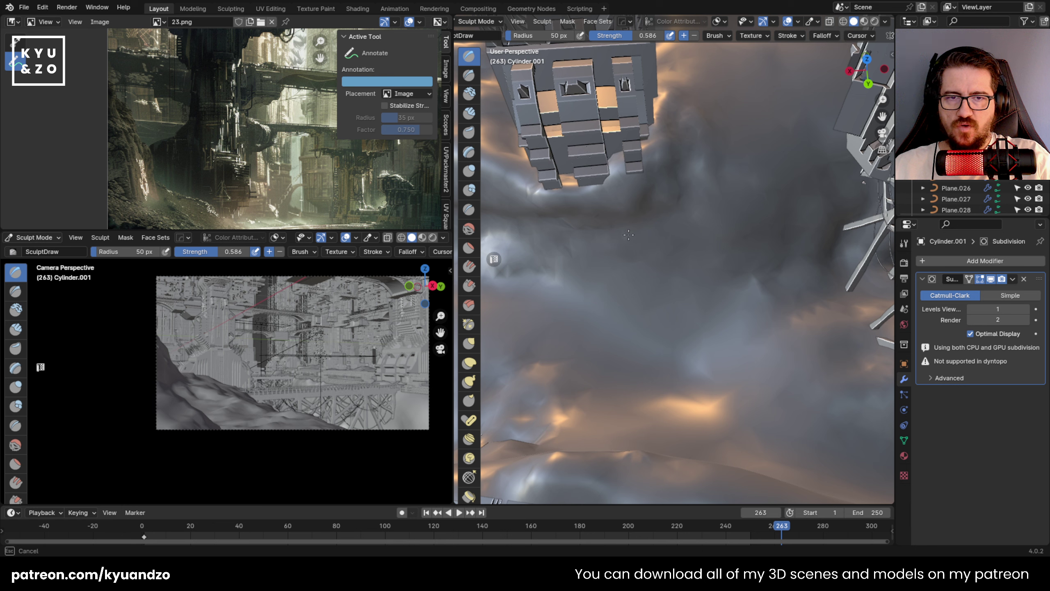
{"action": "mouse_move", "coordinate": [665, 236]}
{"action": "left_mouse_down"}
{"action": "mouse_move", "coordinate": [678, 298]}
{"action": "mouse_move", "coordinate": [769, 356]}
{"action": "mouse_move", "coordinate": [748, 386]}
{"action": "mouse_move", "coordinate": [831, 327]}
{"action": "mouse_move", "coordinate": [600, 337]}
{"action": "mouse_move", "coordinate": [712, 298]}
{"action": "left_mouse_up"}
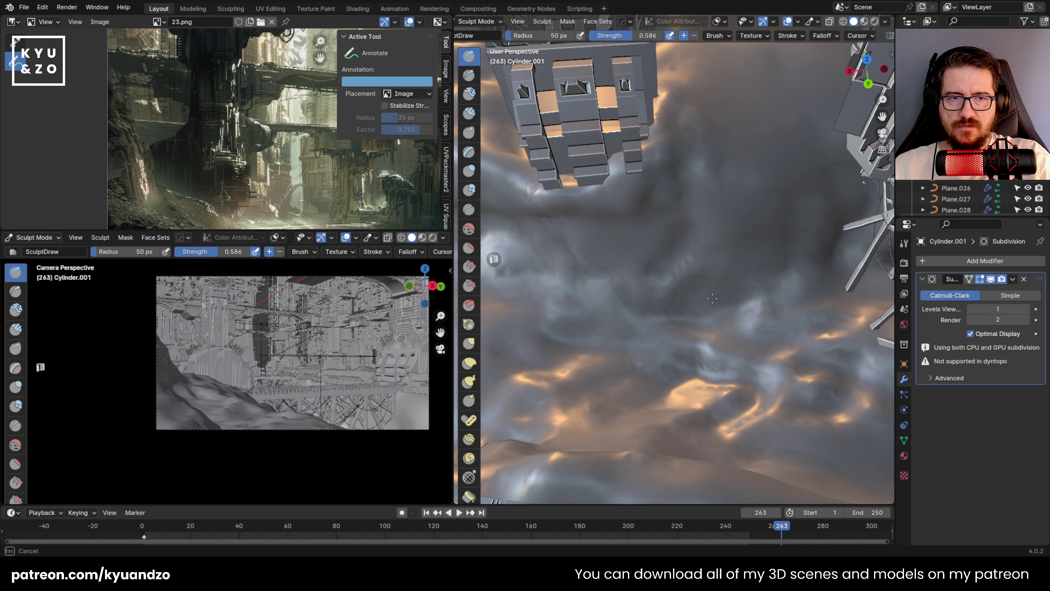
{"action": "mouse_move", "coordinate": [672, 248]}
{"action": "left_mouse_down"}
{"action": "mouse_move", "coordinate": [728, 299]}
{"action": "mouse_move", "coordinate": [740, 273]}
{"action": "mouse_move", "coordinate": [815, 248]}
{"action": "mouse_move", "coordinate": [759, 281]}
{"action": "mouse_move", "coordinate": [794, 286]}
{"action": "left_mouse_up"}
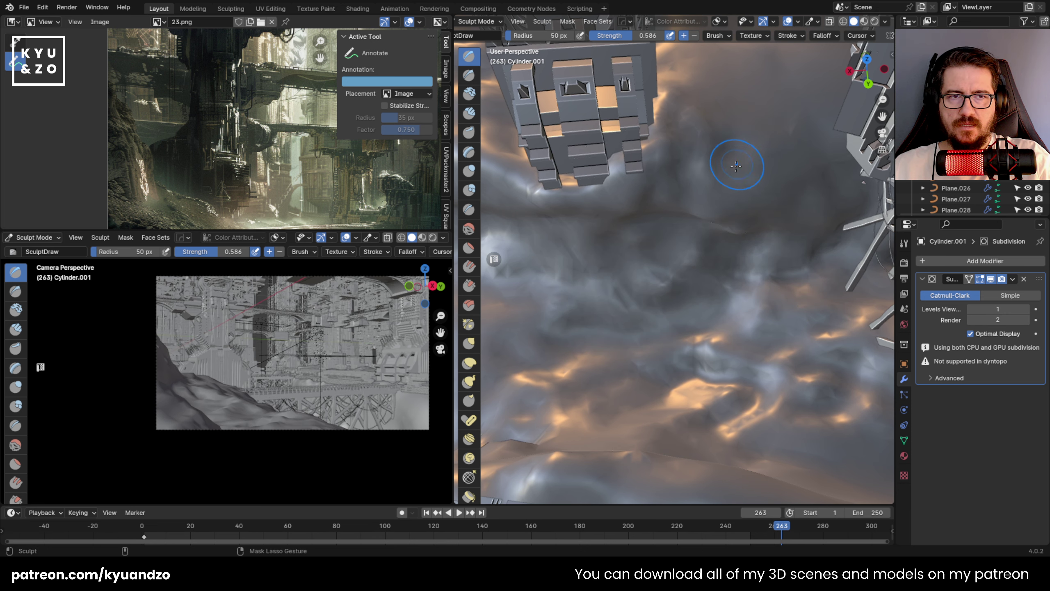
{"action": "mouse_move", "coordinate": [733, 164]}
{"action": "left_mouse_down"}
{"action": "mouse_move", "coordinate": [740, 193]}
{"action": "mouse_move", "coordinate": [791, 114]}
{"action": "mouse_move", "coordinate": [765, 83]}
{"action": "mouse_move", "coordinate": [744, 157]}
{"action": "mouse_move", "coordinate": [698, 70]}
{"action": "left_mouse_up"}
Roughen the hill beside the tall pillar and build up rock around its base at the trestle bridge.
{"action": "middle_click_drag", "start_coordinate": [672, 166], "coordinate": [603, 144]}
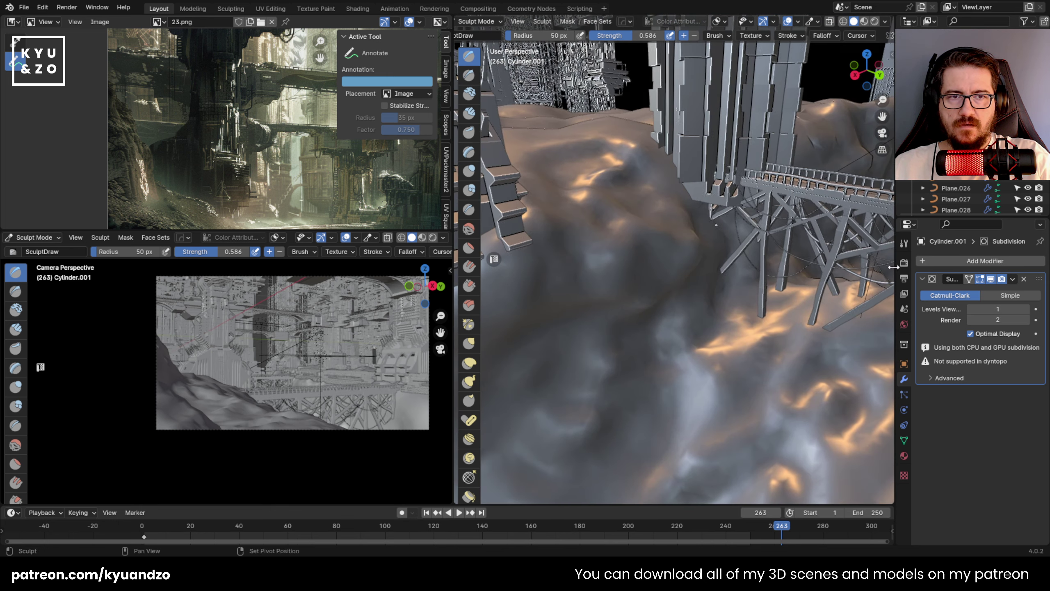
{"action": "mouse_move", "coordinate": [623, 131]}
{"action": "left_mouse_down"}
{"action": "mouse_move", "coordinate": [640, 124]}
{"action": "mouse_move", "coordinate": [547, 136]}
{"action": "left_mouse_up"}
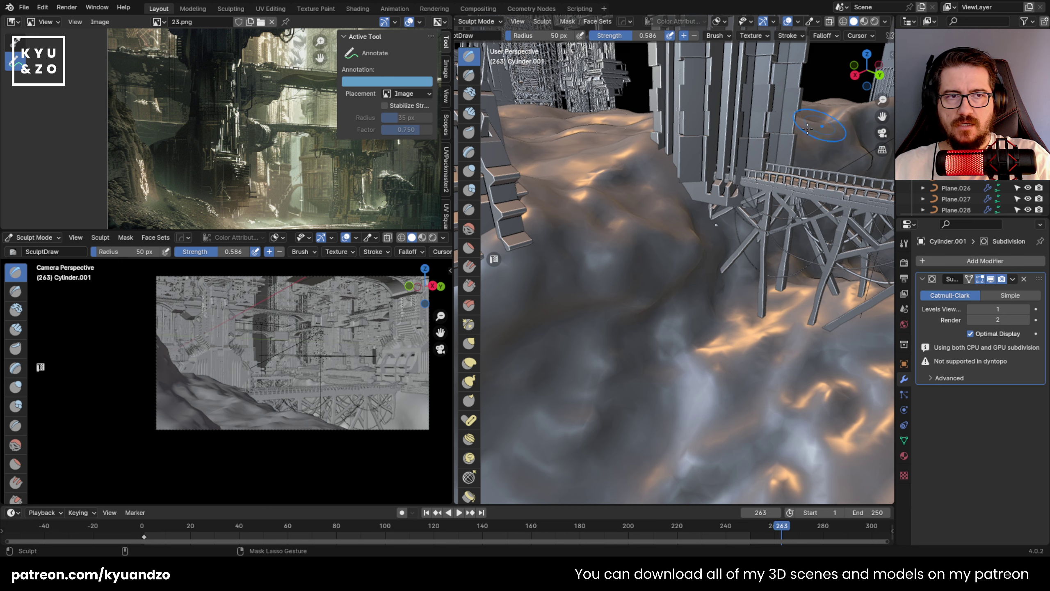
{"action": "left_click_drag", "start_coordinate": [807, 128], "coordinate": [803, 125]}
{"action": "left_click_drag", "start_coordinate": [732, 245], "coordinate": [719, 219]}
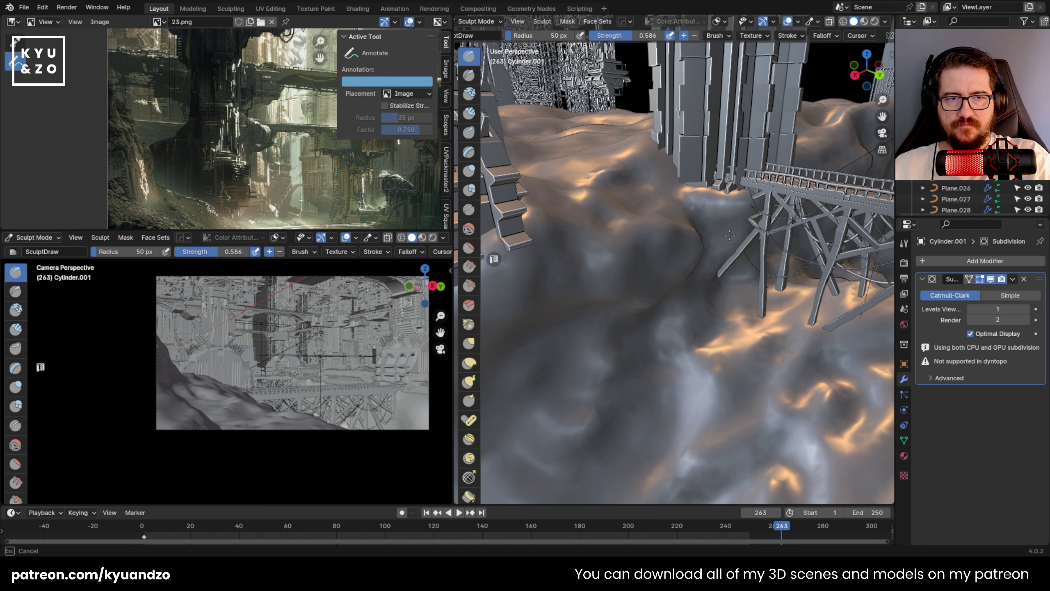
{"action": "mouse_move", "coordinate": [706, 245]}
{"action": "left_mouse_down"}
{"action": "mouse_move", "coordinate": [515, 273]}
{"action": "mouse_move", "coordinate": [537, 282]}
{"action": "left_mouse_up"}
Sculpt rock folds on the cliff below the finned tower and raise the ground along its lower edge.
{"action": "scroll", "coordinate": [569, 319], "scroll_direction": "down", "scroll_amount": 3}
{"action": "middle_click_drag", "start_coordinate": [570, 319], "coordinate": [725, 247], "text": "shift"}
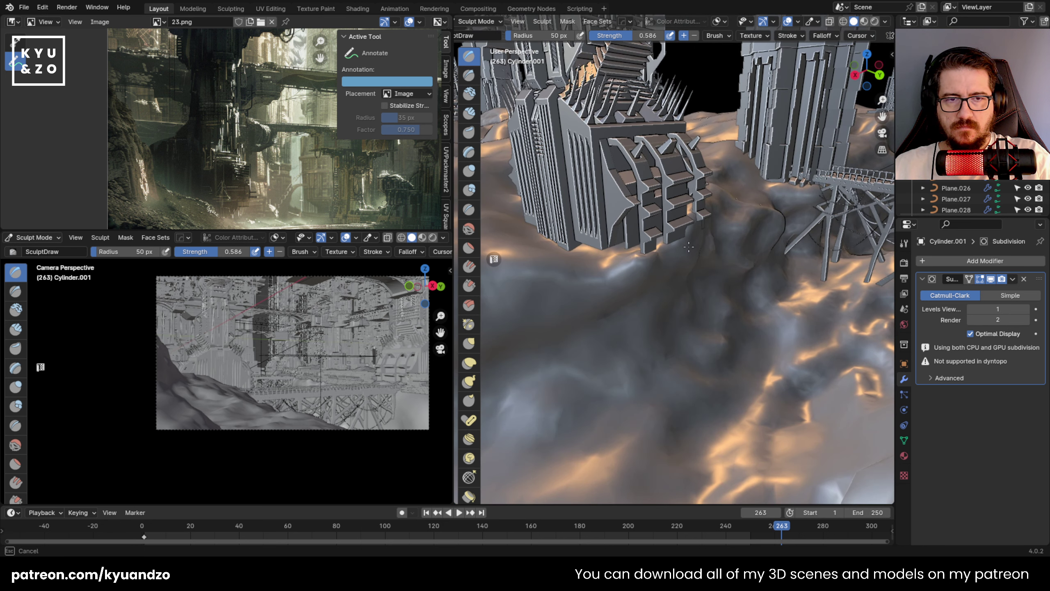
{"action": "mouse_move", "coordinate": [620, 349]}
{"action": "left_mouse_down"}
{"action": "mouse_move", "coordinate": [608, 269]}
{"action": "mouse_move", "coordinate": [587, 264]}
{"action": "left_mouse_up"}
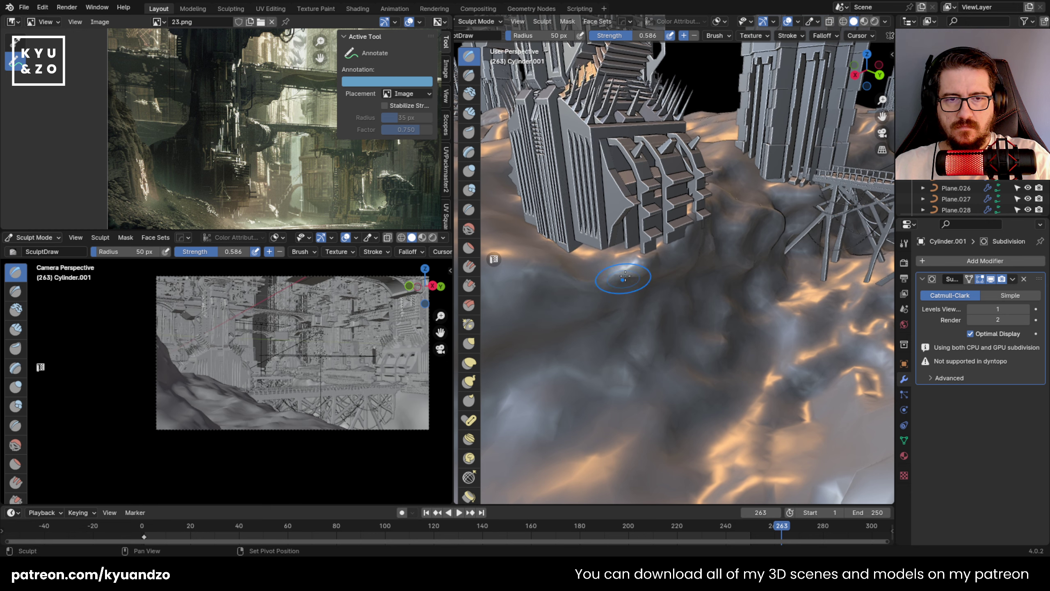
{"action": "middle_click_drag", "start_coordinate": [546, 327], "coordinate": [663, 258]}
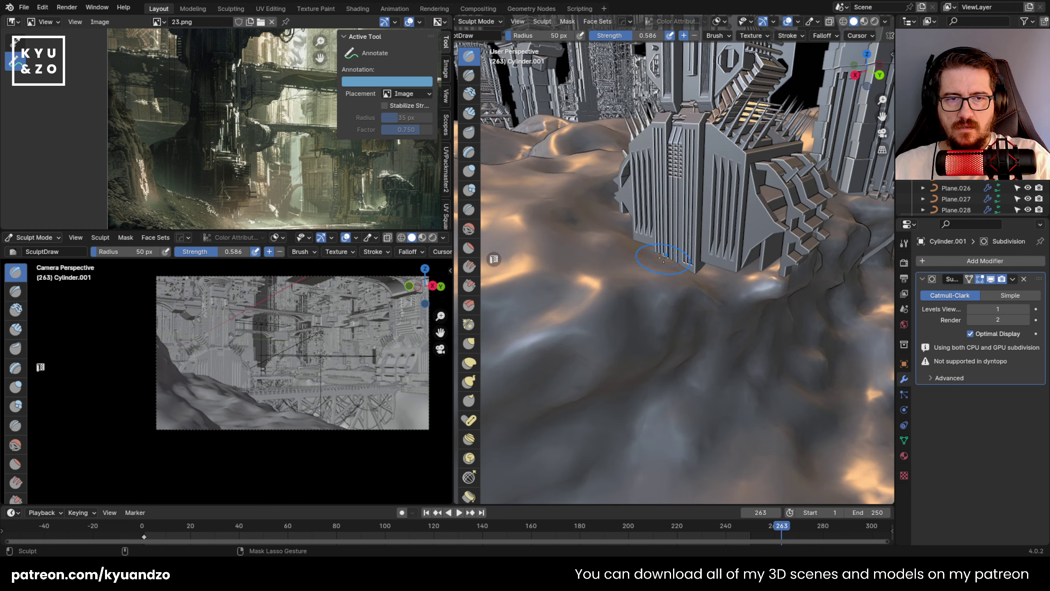
{"action": "mouse_move", "coordinate": [623, 245]}
{"action": "left_mouse_down"}
{"action": "mouse_move", "coordinate": [563, 273]}
{"action": "mouse_move", "coordinate": [550, 331]}
{"action": "mouse_move", "coordinate": [517, 217]}
{"action": "mouse_move", "coordinate": [596, 174]}
{"action": "left_mouse_up"}
{"action": "middle_click_drag", "start_coordinate": [596, 175], "coordinate": [703, 360]}
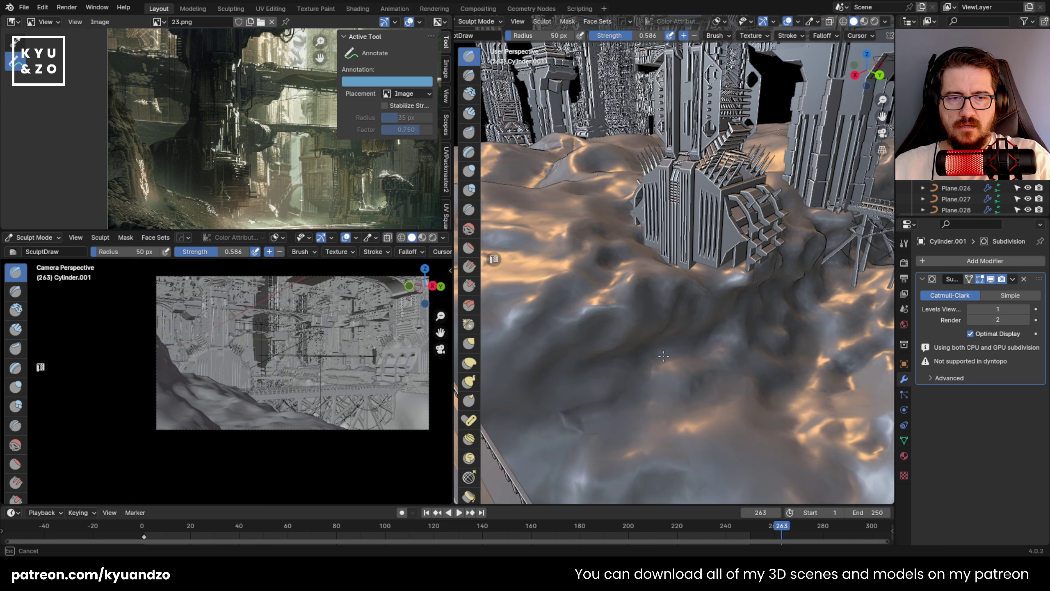
Sculpt rock folds down the canyon wall next to the paneled tower at the end of the long bridge deck.
{"action": "middle_click_drag", "start_coordinate": [783, 323], "coordinate": [718, 227]}
{"action": "scroll", "coordinate": [718, 227], "scroll_direction": "up", "scroll_amount": 3}
{"action": "middle_click_drag", "start_coordinate": [691, 182], "coordinate": [678, 231], "text": "shift"}
{"action": "left_click_drag", "start_coordinate": [625, 272], "coordinate": [624, 285]}
{"action": "middle_click_drag", "start_coordinate": [624, 285], "coordinate": [662, 270]}
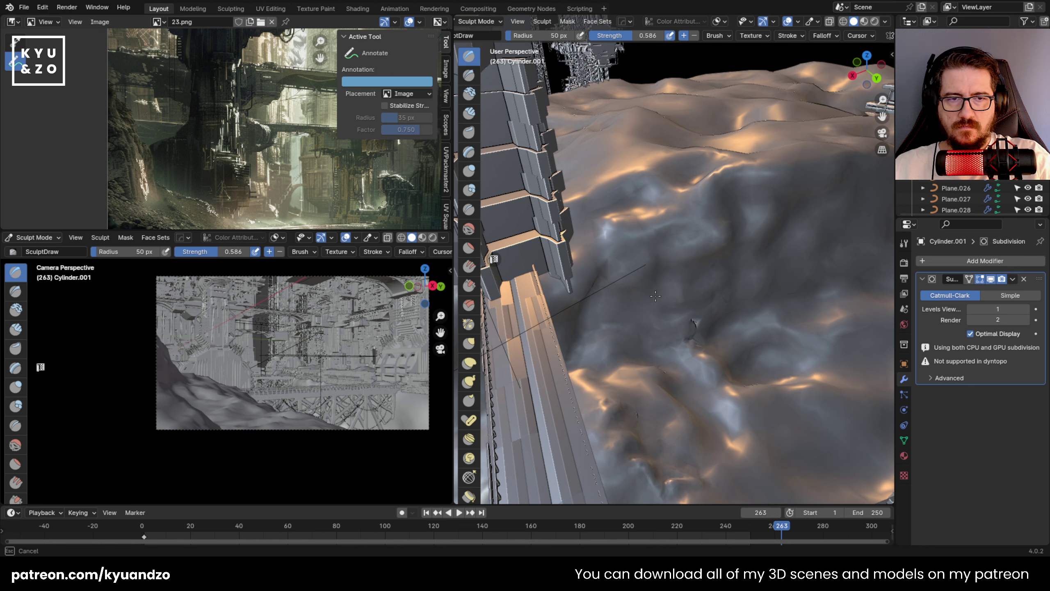
{"action": "mouse_move", "coordinate": [655, 296]}
{"action": "left_mouse_down"}
{"action": "mouse_move", "coordinate": [756, 430]}
{"action": "mouse_move", "coordinate": [732, 459]}
{"action": "mouse_move", "coordinate": [756, 482]}
{"action": "left_mouse_up"}
Extend the rocky relief along the rest of the canyon wall above the long bridge deck.
{"action": "middle_click_drag", "start_coordinate": [864, 304], "coordinate": [714, 305], "text": "shift"}
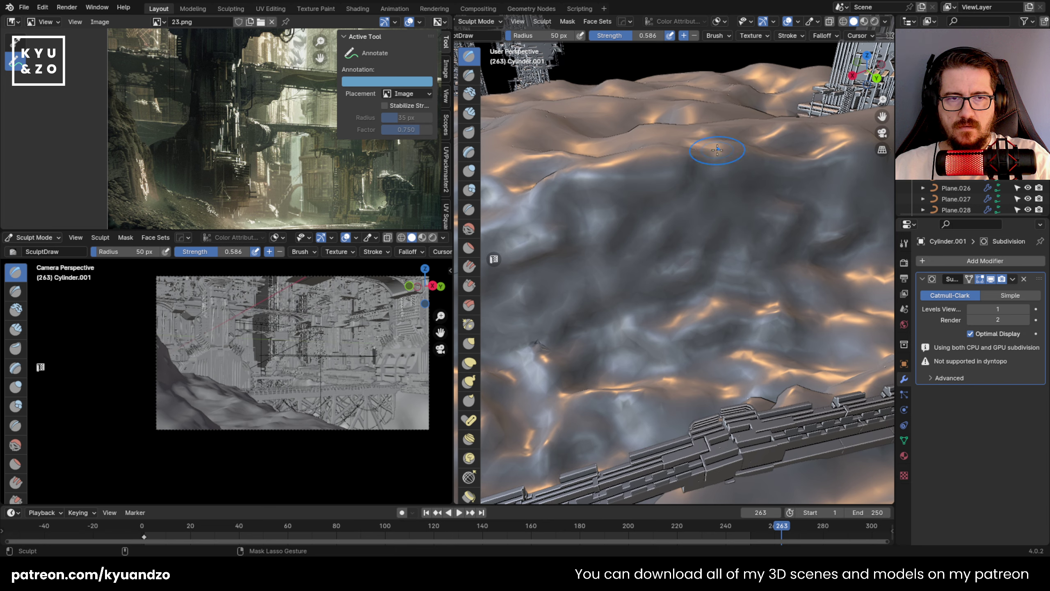
{"action": "middle_click_drag", "start_coordinate": [718, 150], "coordinate": [643, 186], "text": "shift"}
{"action": "mouse_move", "coordinate": [719, 333]}
{"action": "left_mouse_down"}
{"action": "mouse_move", "coordinate": [808, 317]}
{"action": "mouse_move", "coordinate": [832, 328]}
{"action": "left_mouse_up"}
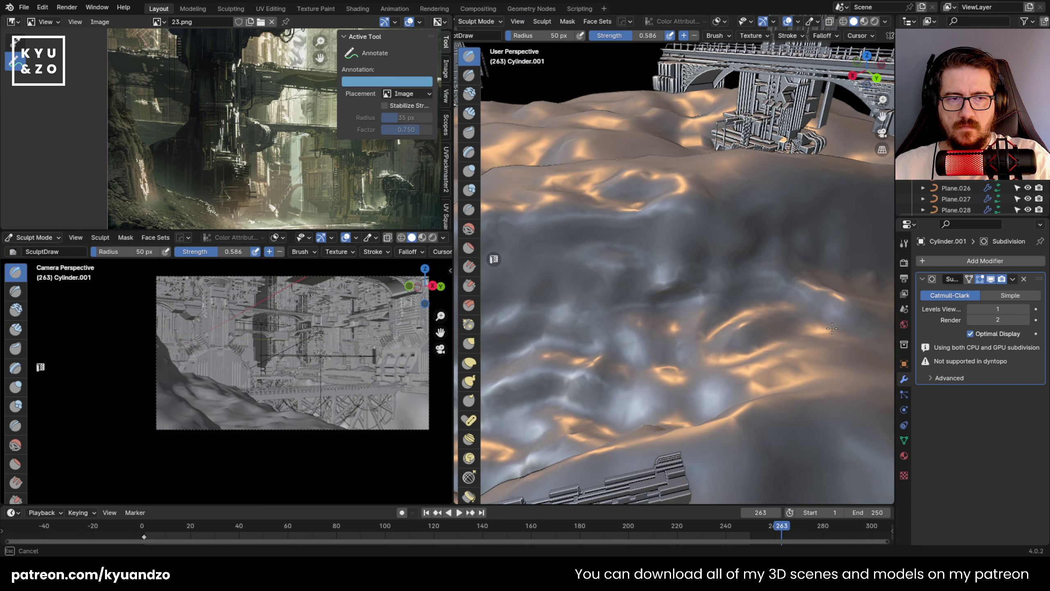
Sculpt rocky ridges on the slope between the stepped tower buildings and roughen the terrain above it.
{"action": "mouse_move", "coordinate": [832, 328]}
{"action": "middle_mouse_down", "text": "shift"}
{"action": "mouse_move", "coordinate": [744, 363]}
{"action": "mouse_move", "coordinate": [530, 259]}
{"action": "middle_mouse_up", "text": "shift"}
{"action": "middle_click_drag", "start_coordinate": [711, 262], "coordinate": [765, 362], "text": "shift"}
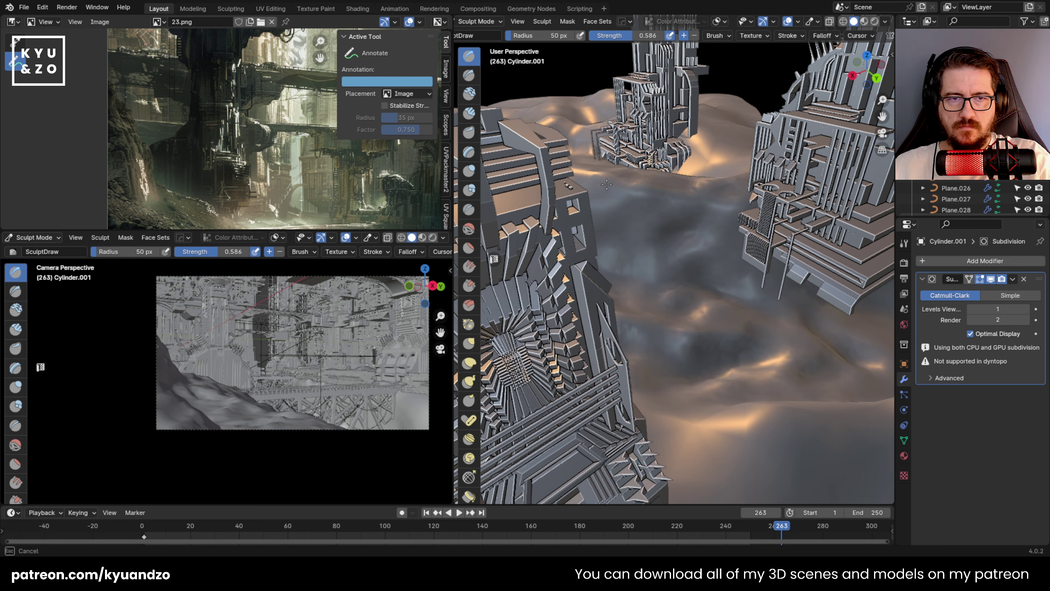
{"action": "middle_click_drag", "start_coordinate": [678, 229], "coordinate": [661, 249]}
{"action": "left_click_drag", "start_coordinate": [597, 203], "coordinate": [596, 161]}
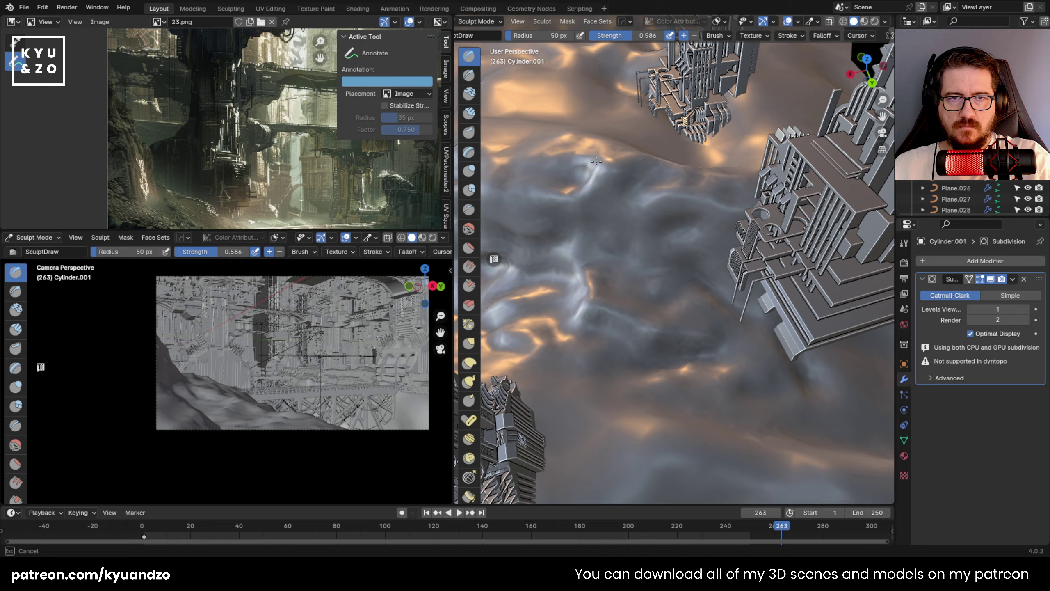
{"action": "left_click_drag", "start_coordinate": [747, 127], "coordinate": [846, 90]}
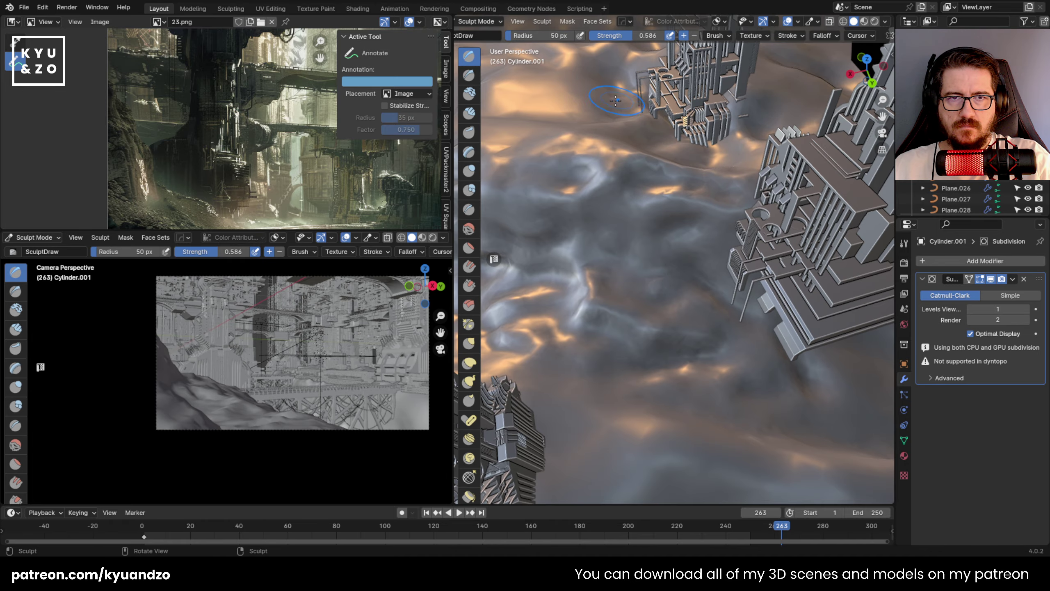
Roughen the broad outer terrain around the bridge deck and reshape the ridge running down the canyon's side below the round tower.
{"action": "mouse_move", "coordinate": [615, 100]}
{"action": "middle_mouse_down"}
{"action": "mouse_move", "coordinate": [733, 181]}
{"action": "mouse_move", "coordinate": [658, 211]}
{"action": "mouse_move", "coordinate": [698, 282]}
{"action": "middle_mouse_up"}
{"action": "scroll", "coordinate": [699, 281], "scroll_direction": "up", "scroll_amount": 4}
{"action": "mouse_move", "coordinate": [601, 336]}
{"action": "left_mouse_down"}
{"action": "mouse_move", "coordinate": [581, 388]}
{"action": "mouse_move", "coordinate": [559, 326]}
{"action": "left_mouse_up"}
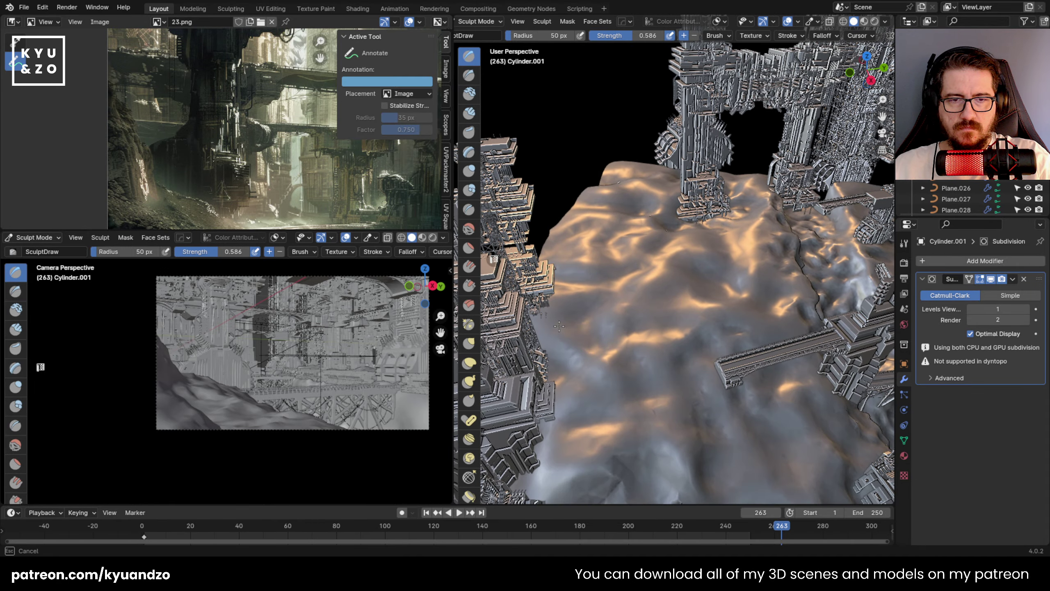
{"action": "mouse_move", "coordinate": [806, 196]}
{"action": "middle_mouse_down", "text": "shift"}
{"action": "mouse_move", "coordinate": [639, 256]}
{"action": "mouse_move", "coordinate": [709, 201]}
{"action": "middle_mouse_up", "text": "shift"}
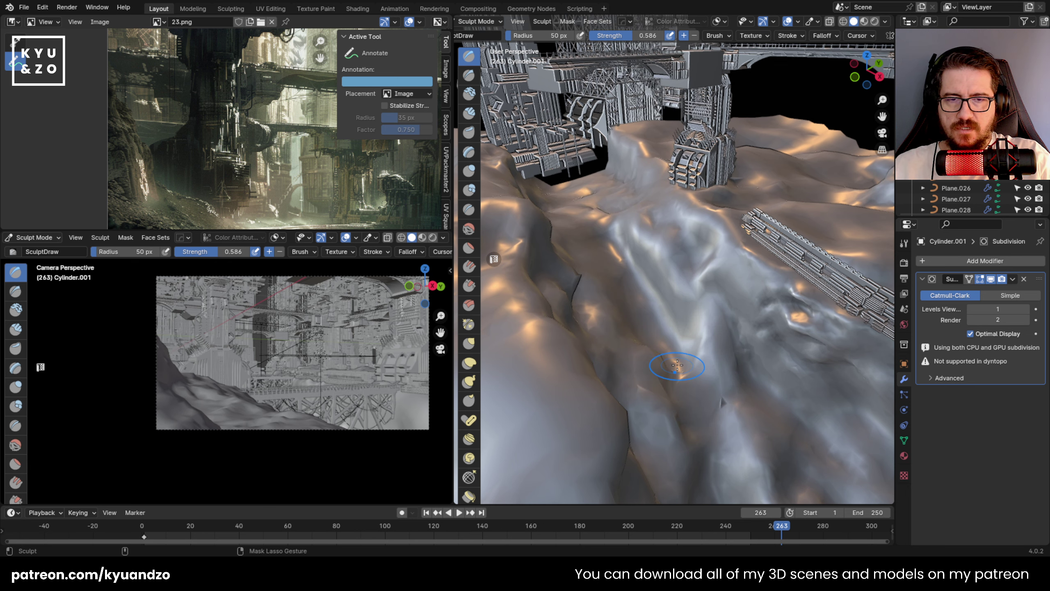
{"action": "mouse_move", "coordinate": [677, 366]}
{"action": "left_mouse_down"}
{"action": "mouse_move", "coordinate": [730, 389]}
{"action": "mouse_move", "coordinate": [655, 269]}
{"action": "mouse_move", "coordinate": [681, 279]}
{"action": "mouse_move", "coordinate": [632, 258]}
{"action": "mouse_move", "coordinate": [608, 107]}
{"action": "mouse_move", "coordinate": [578, 231]}
{"action": "mouse_move", "coordinate": [645, 364]}
{"action": "mouse_move", "coordinate": [782, 444]}
{"action": "mouse_move", "coordinate": [728, 372]}
{"action": "mouse_move", "coordinate": [756, 397]}
{"action": "mouse_move", "coordinate": [720, 323]}
{"action": "mouse_move", "coordinate": [705, 345]}
{"action": "mouse_move", "coordinate": [616, 198]}
{"action": "mouse_move", "coordinate": [639, 241]}
{"action": "left_mouse_up"}
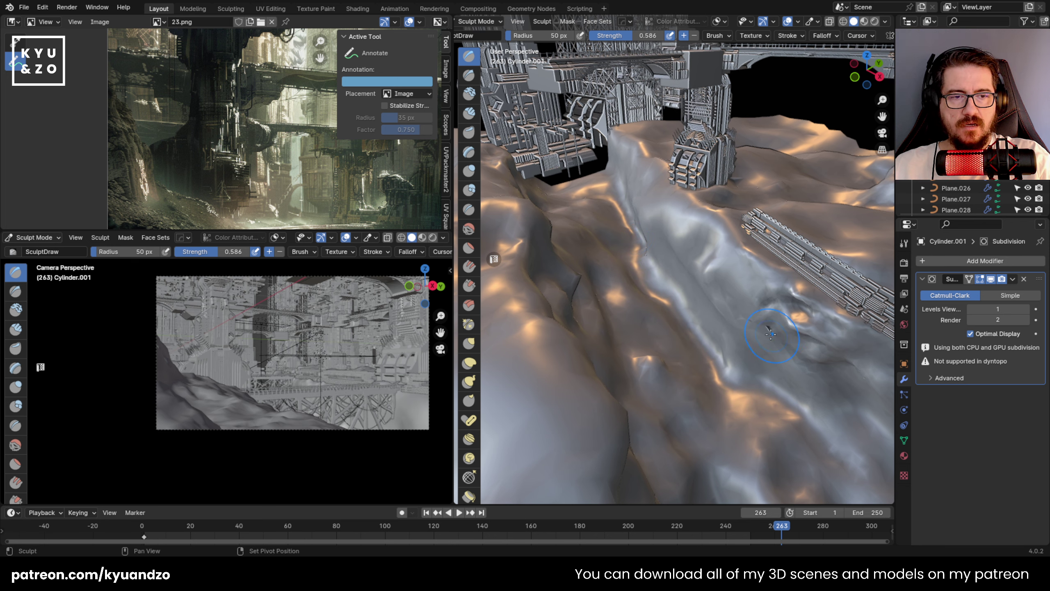